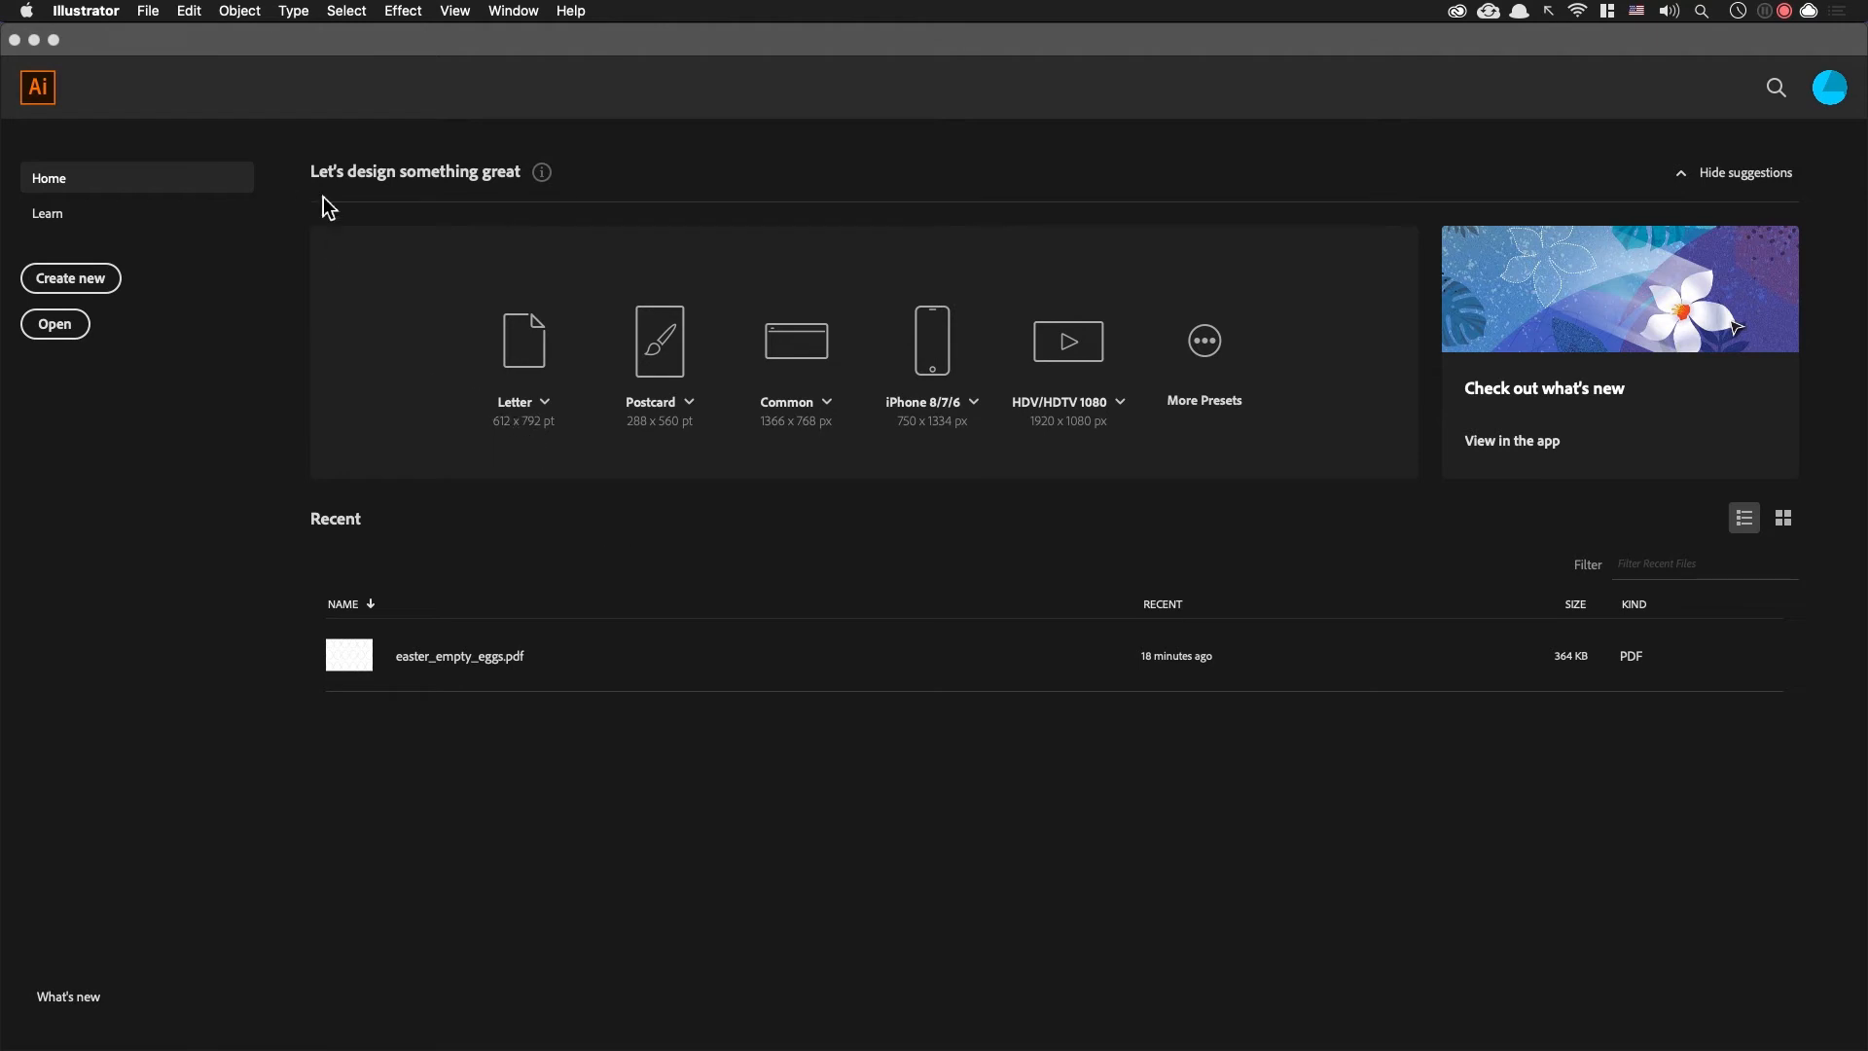
# Step: Create a new Print document from the Letter preset in landscape orientation with 10 artboards
pyautogui.click(885, 208)
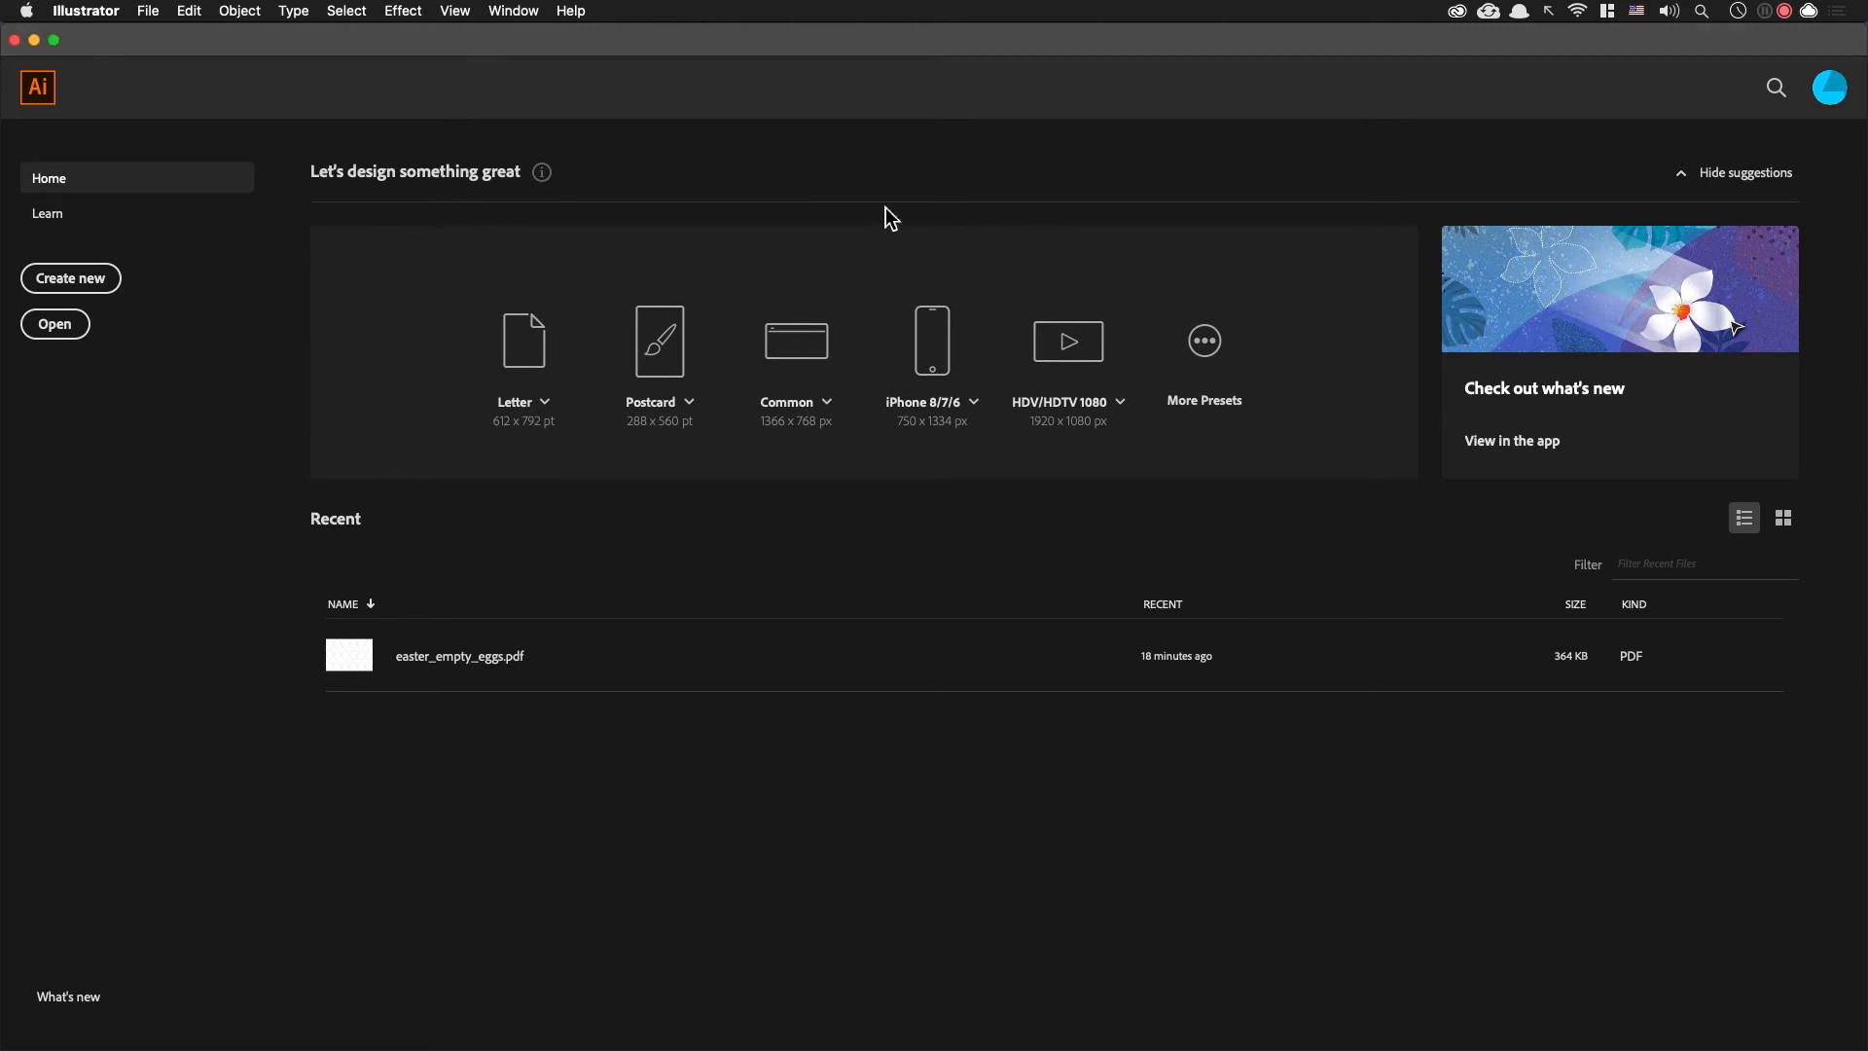
pyautogui.press('super+n')
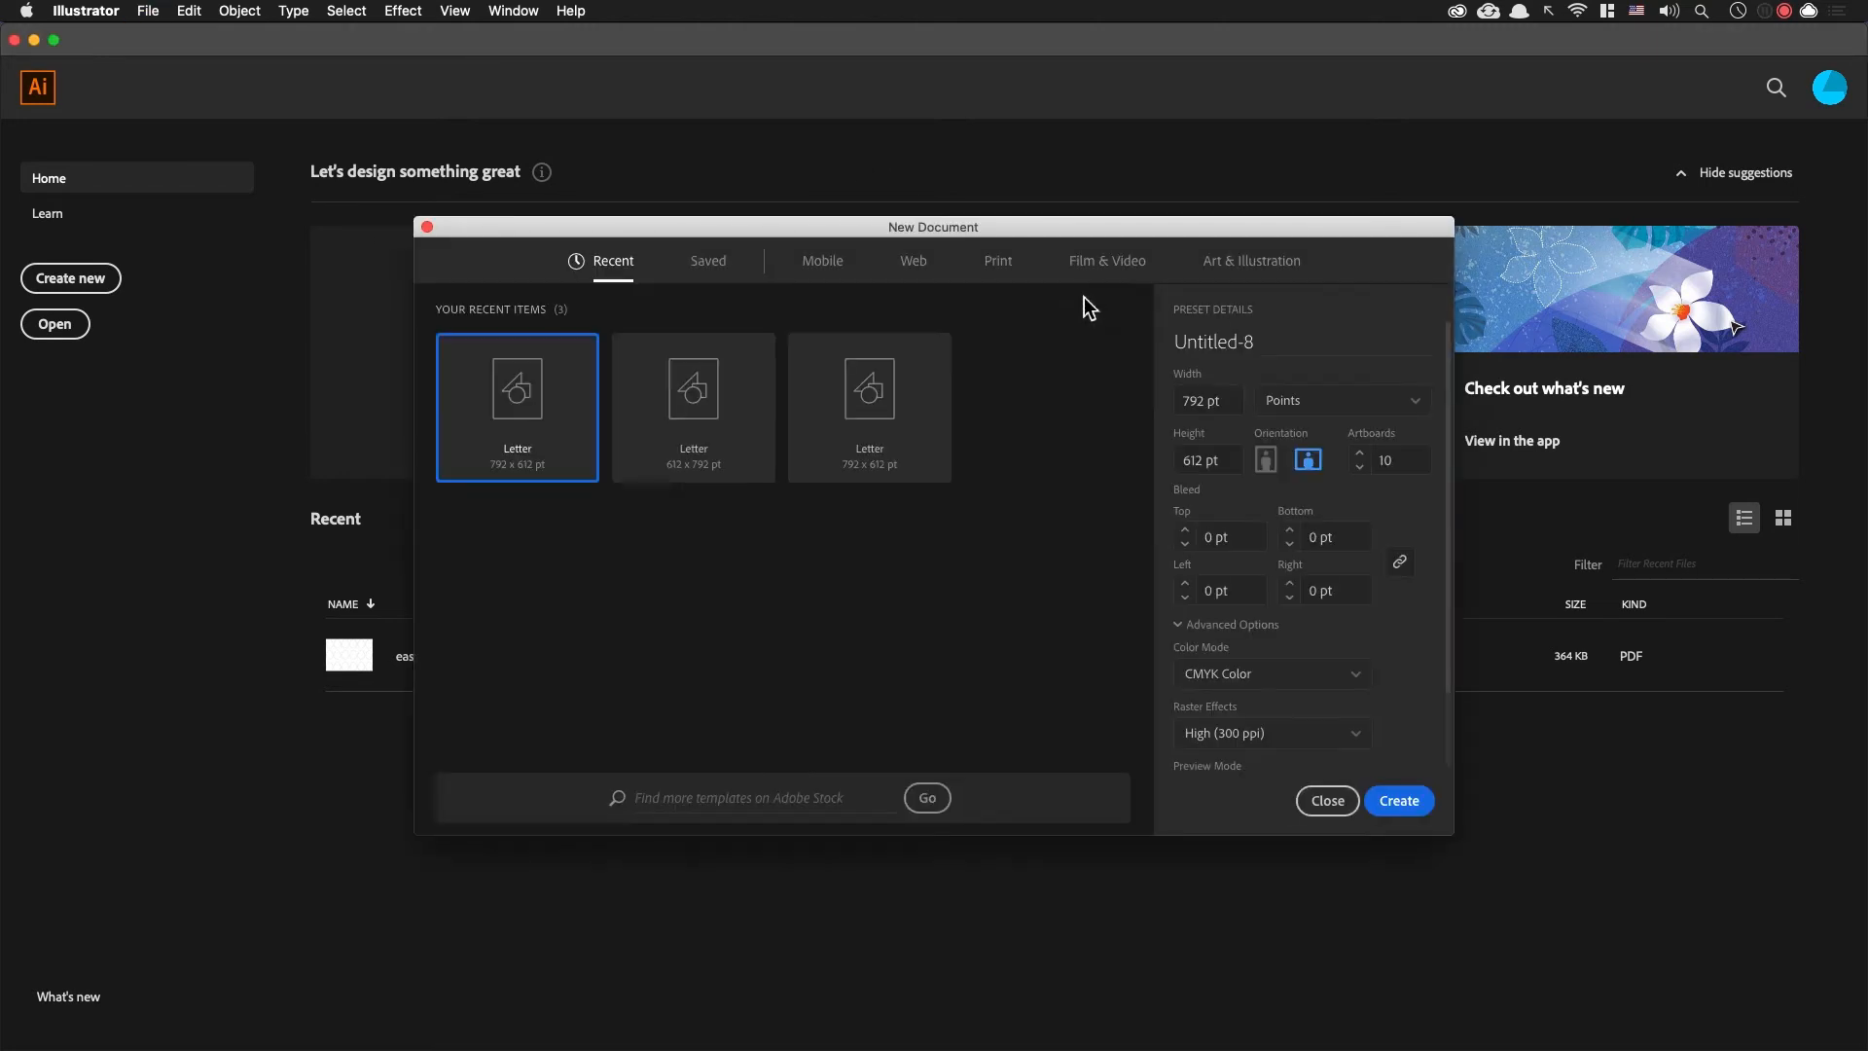
pyautogui.click(1004, 263)
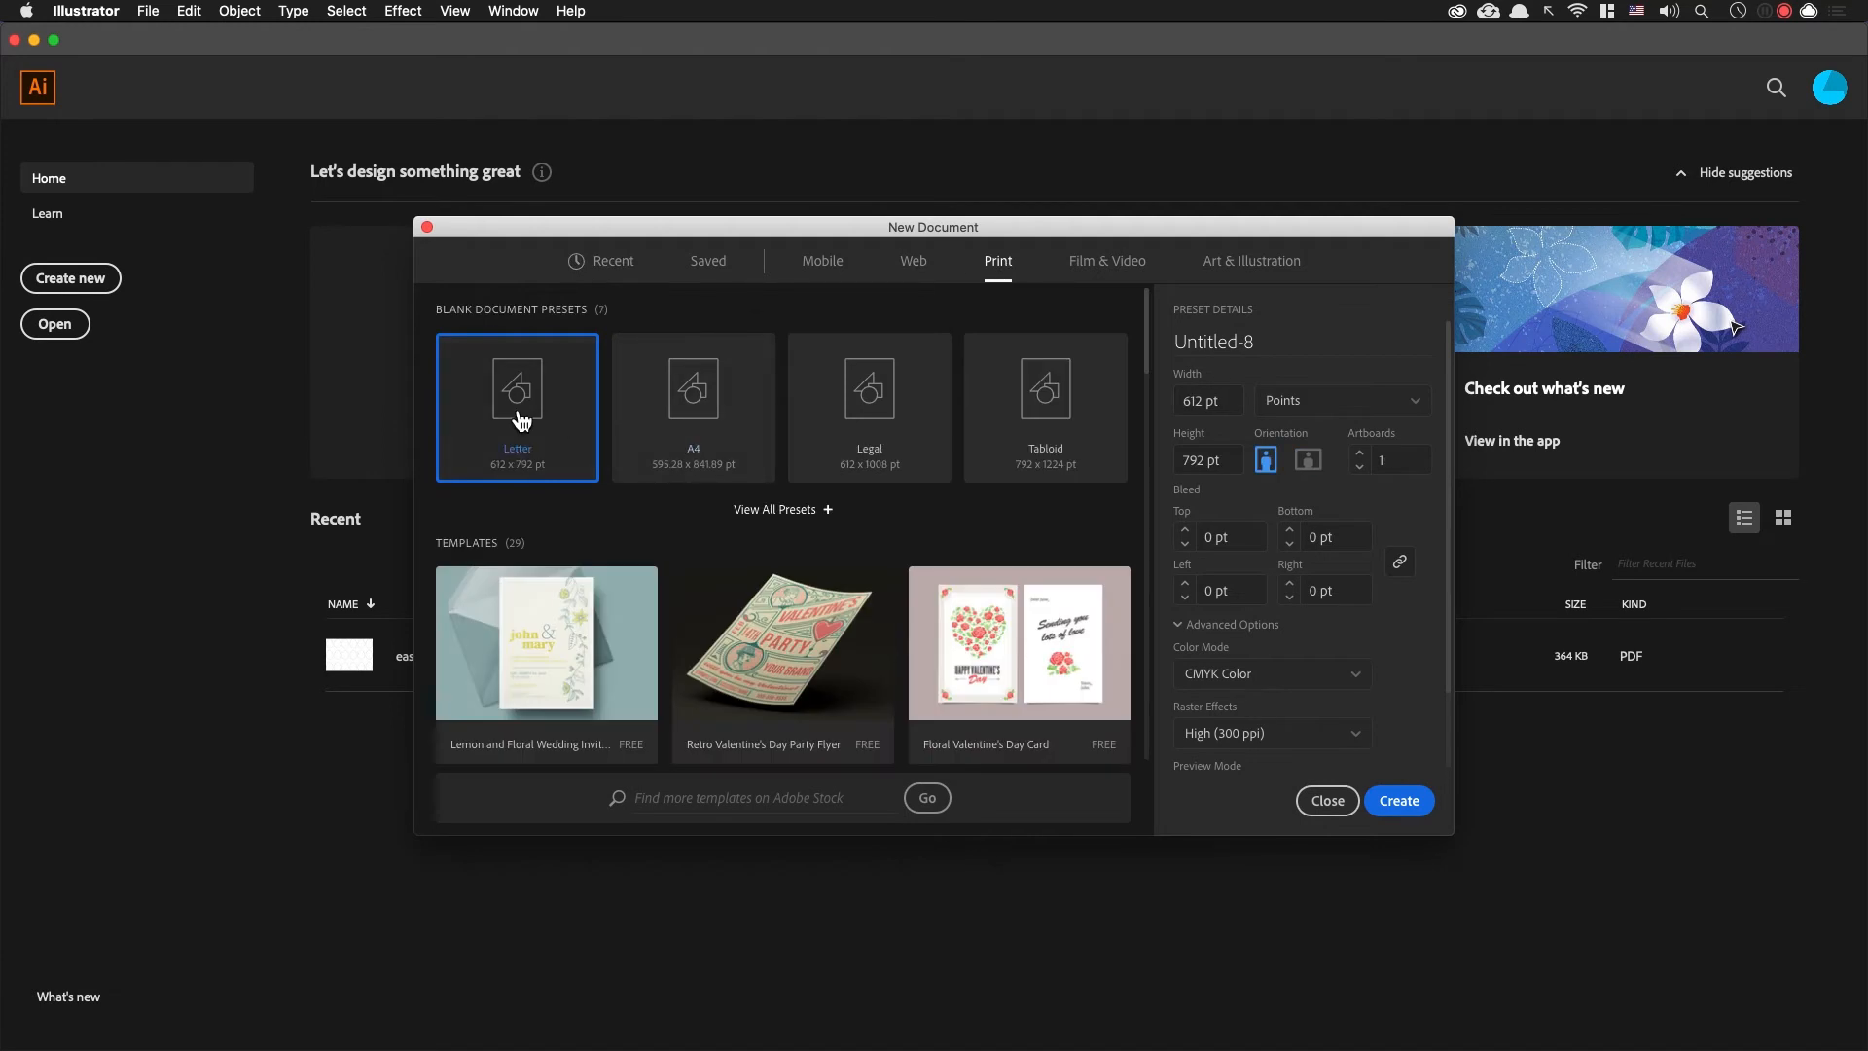
pyautogui.click(1308, 460)
pyautogui.click(1415, 461)
pyautogui.write('10')
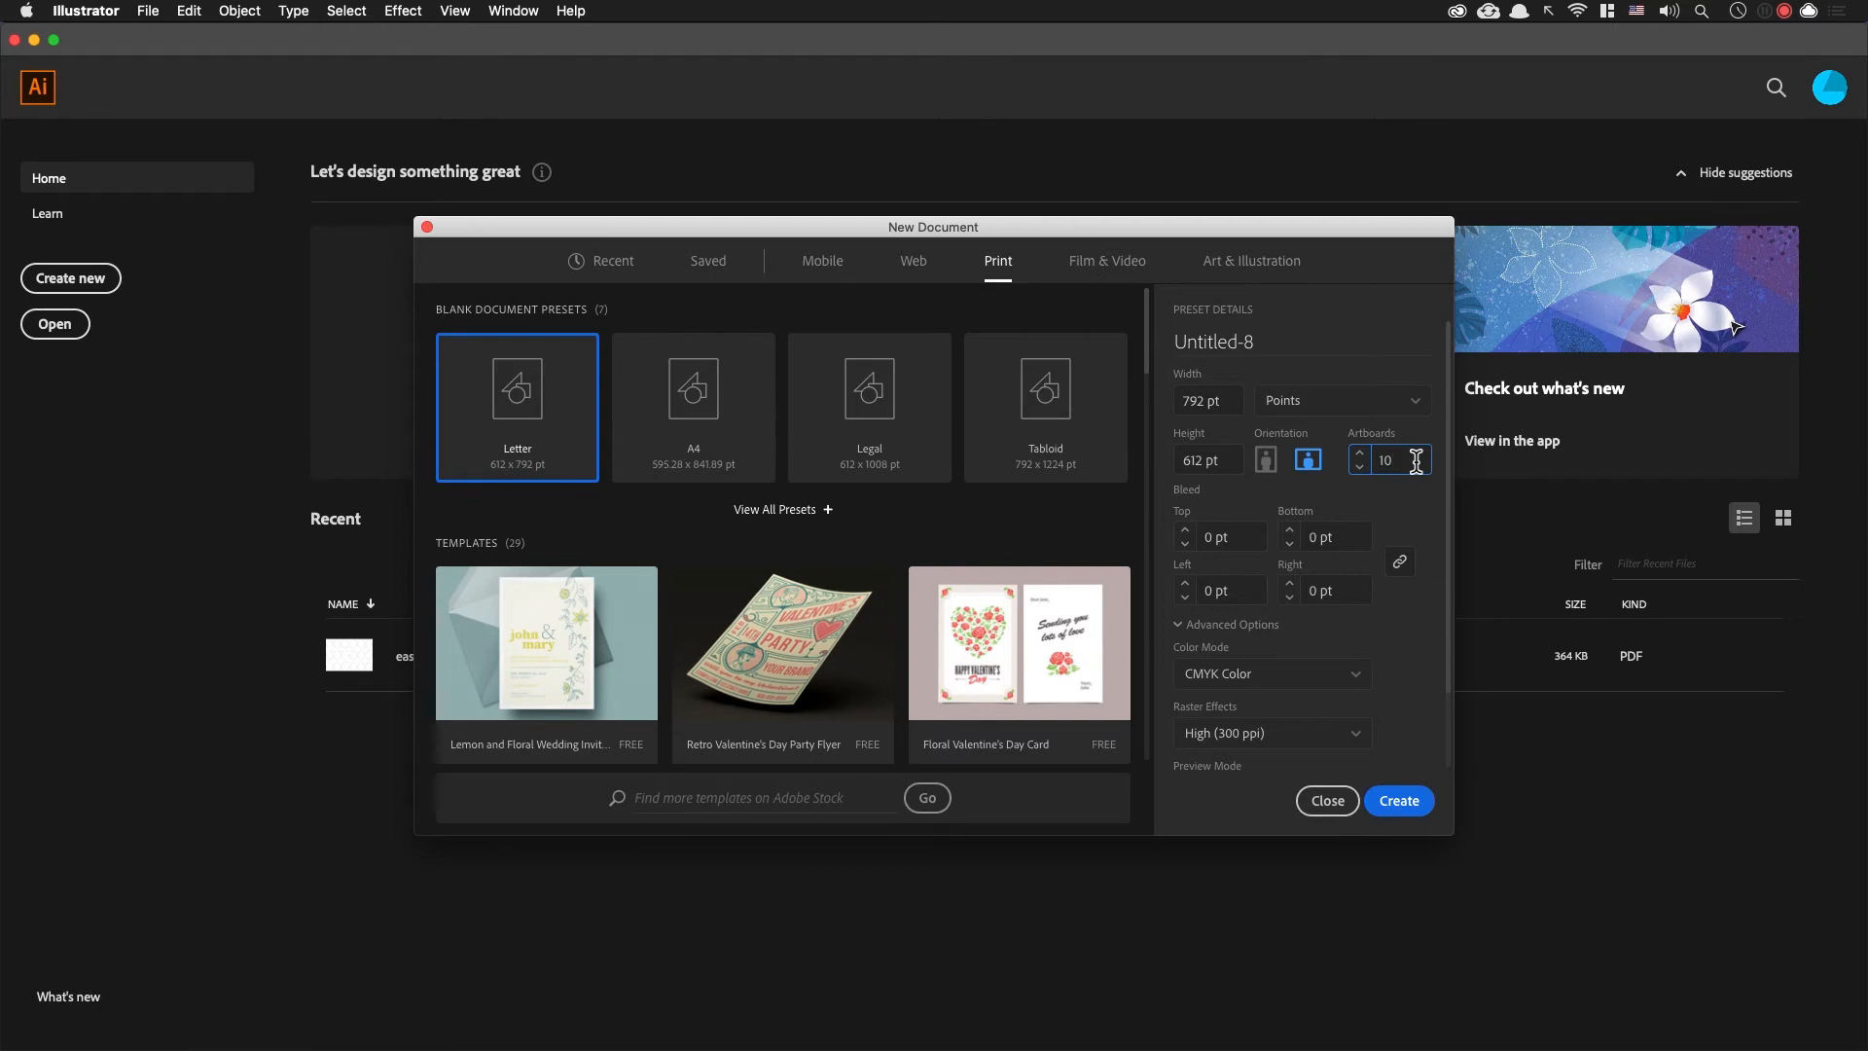
pyautogui.click(1399, 800)
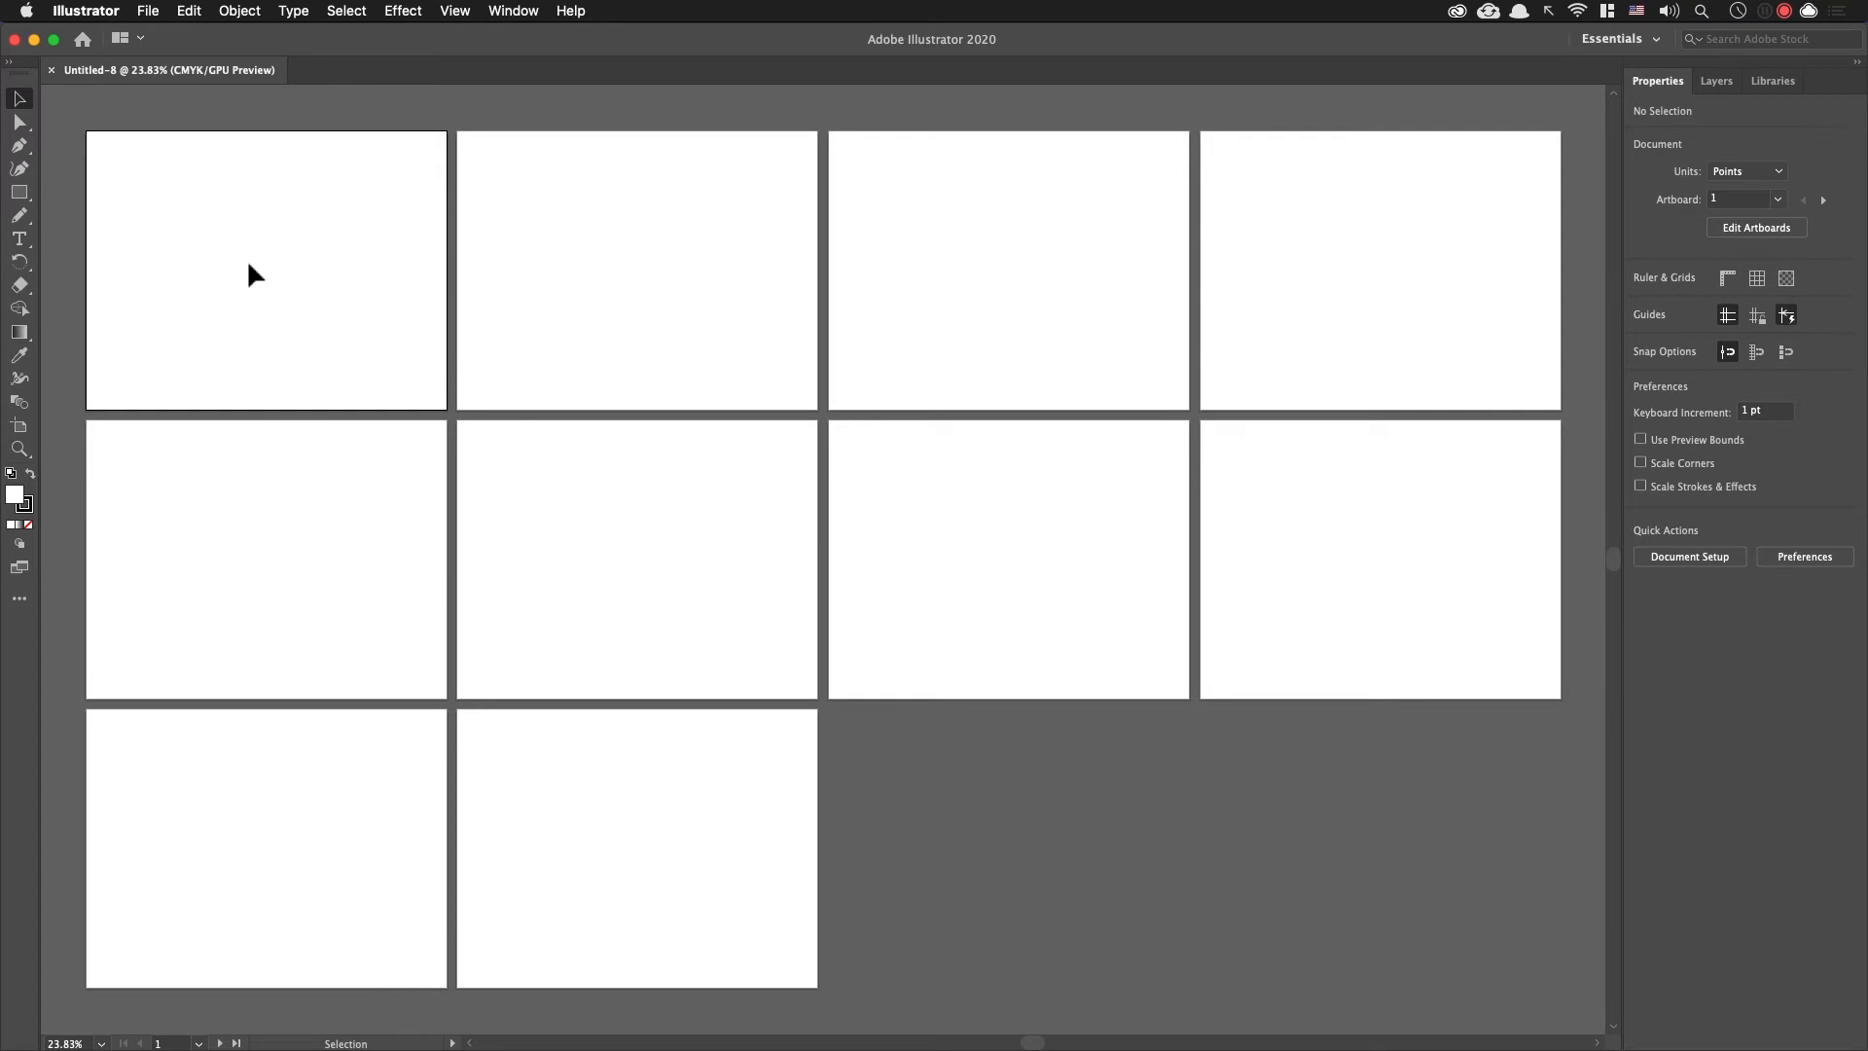
# Step: Draw a circle about 338 pt in diameter on the left half of the first artboard
pyautogui.press('super+0')
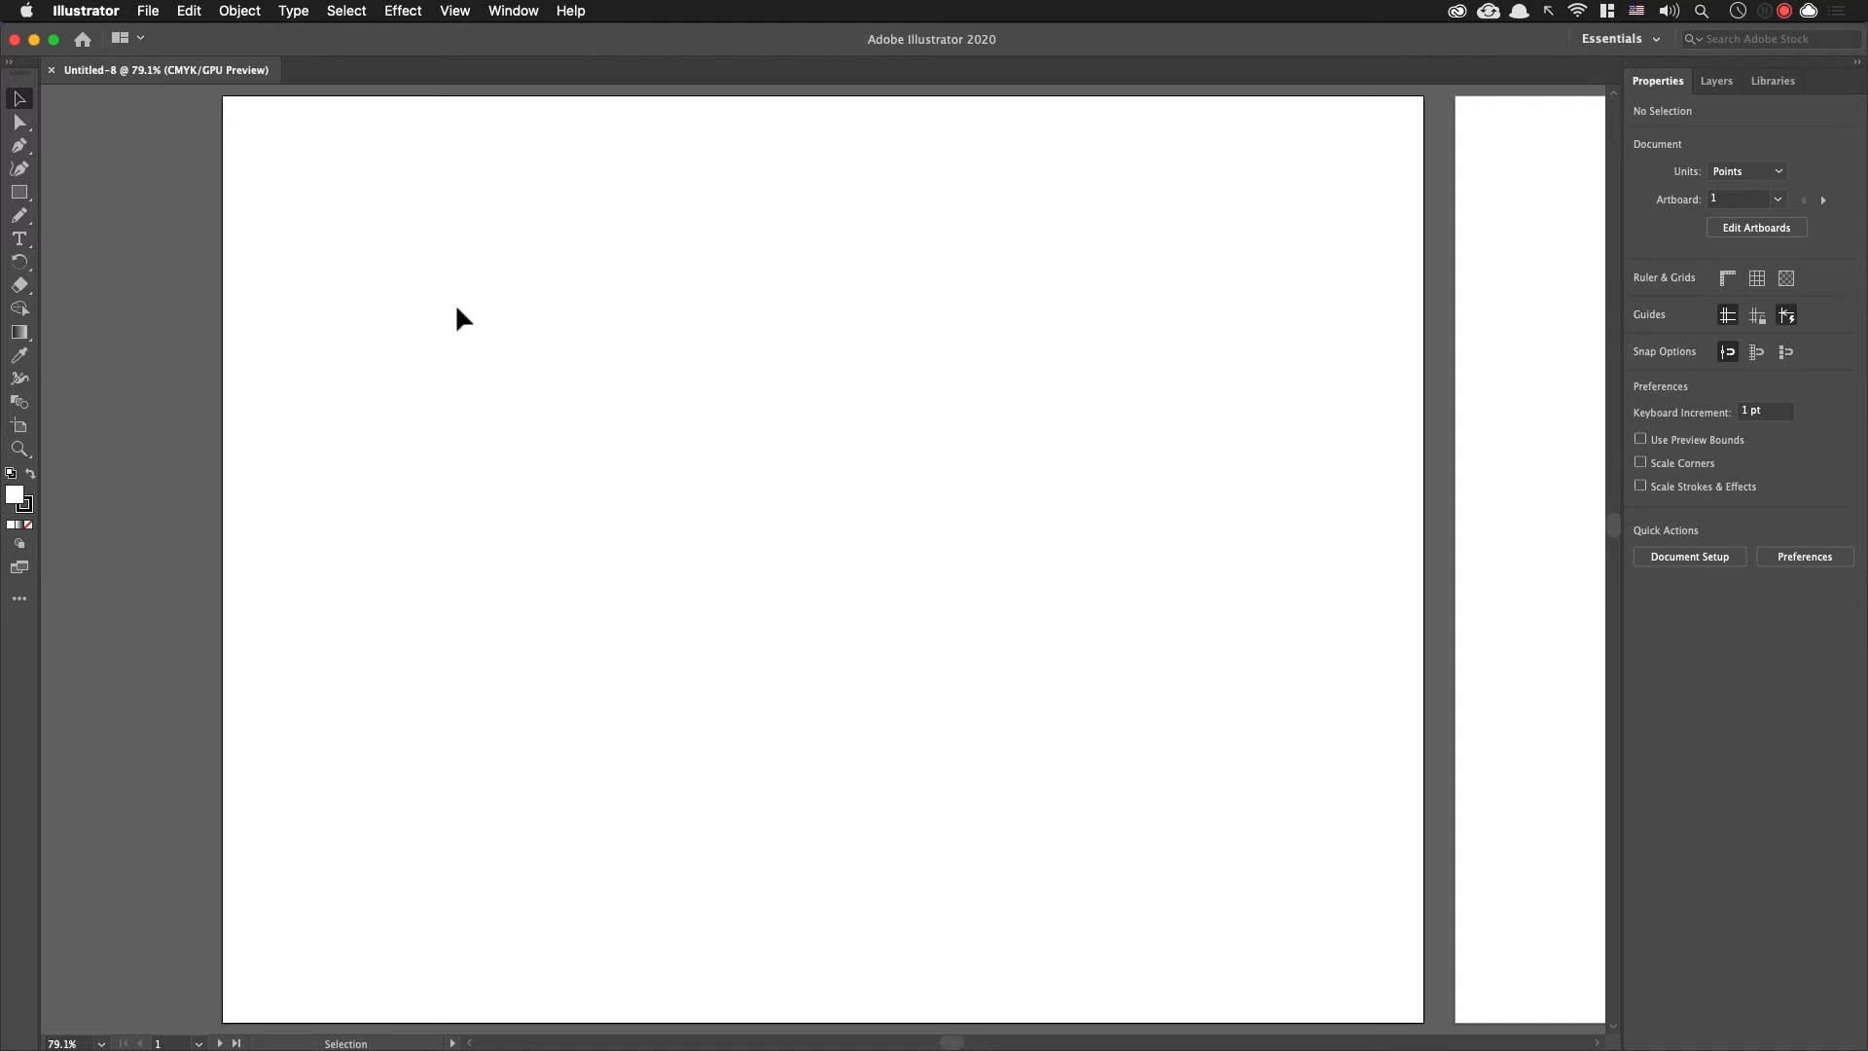
pyautogui.press('l')
pyautogui.moveTo(396, 404); pyautogui.dragTo(687, 619)
pyautogui.press('v')
pyautogui.moveTo(583, 491); pyautogui.dragTo(706, 583)
pyautogui.click(973, 418)
pyautogui.click(563, 488)
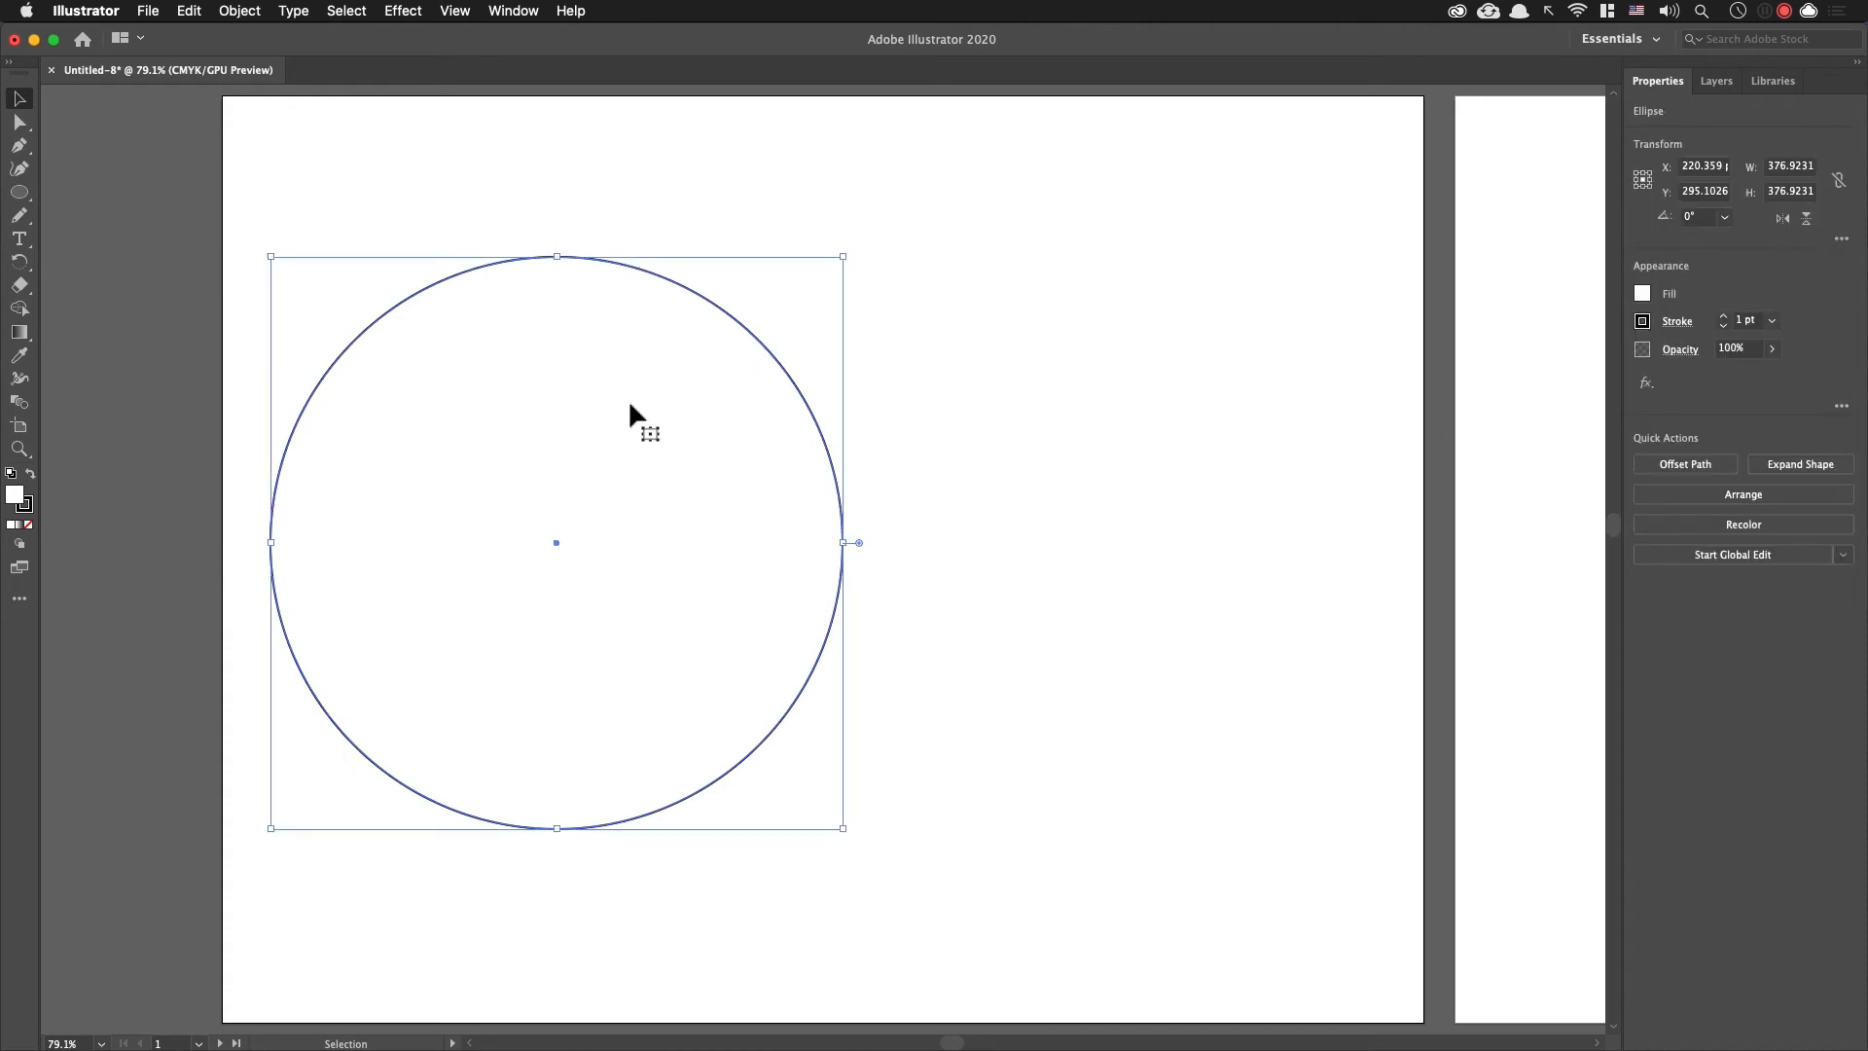
pyautogui.moveTo(843, 258); pyautogui.dragTo(598, 457)
pyautogui.click(932, 447)
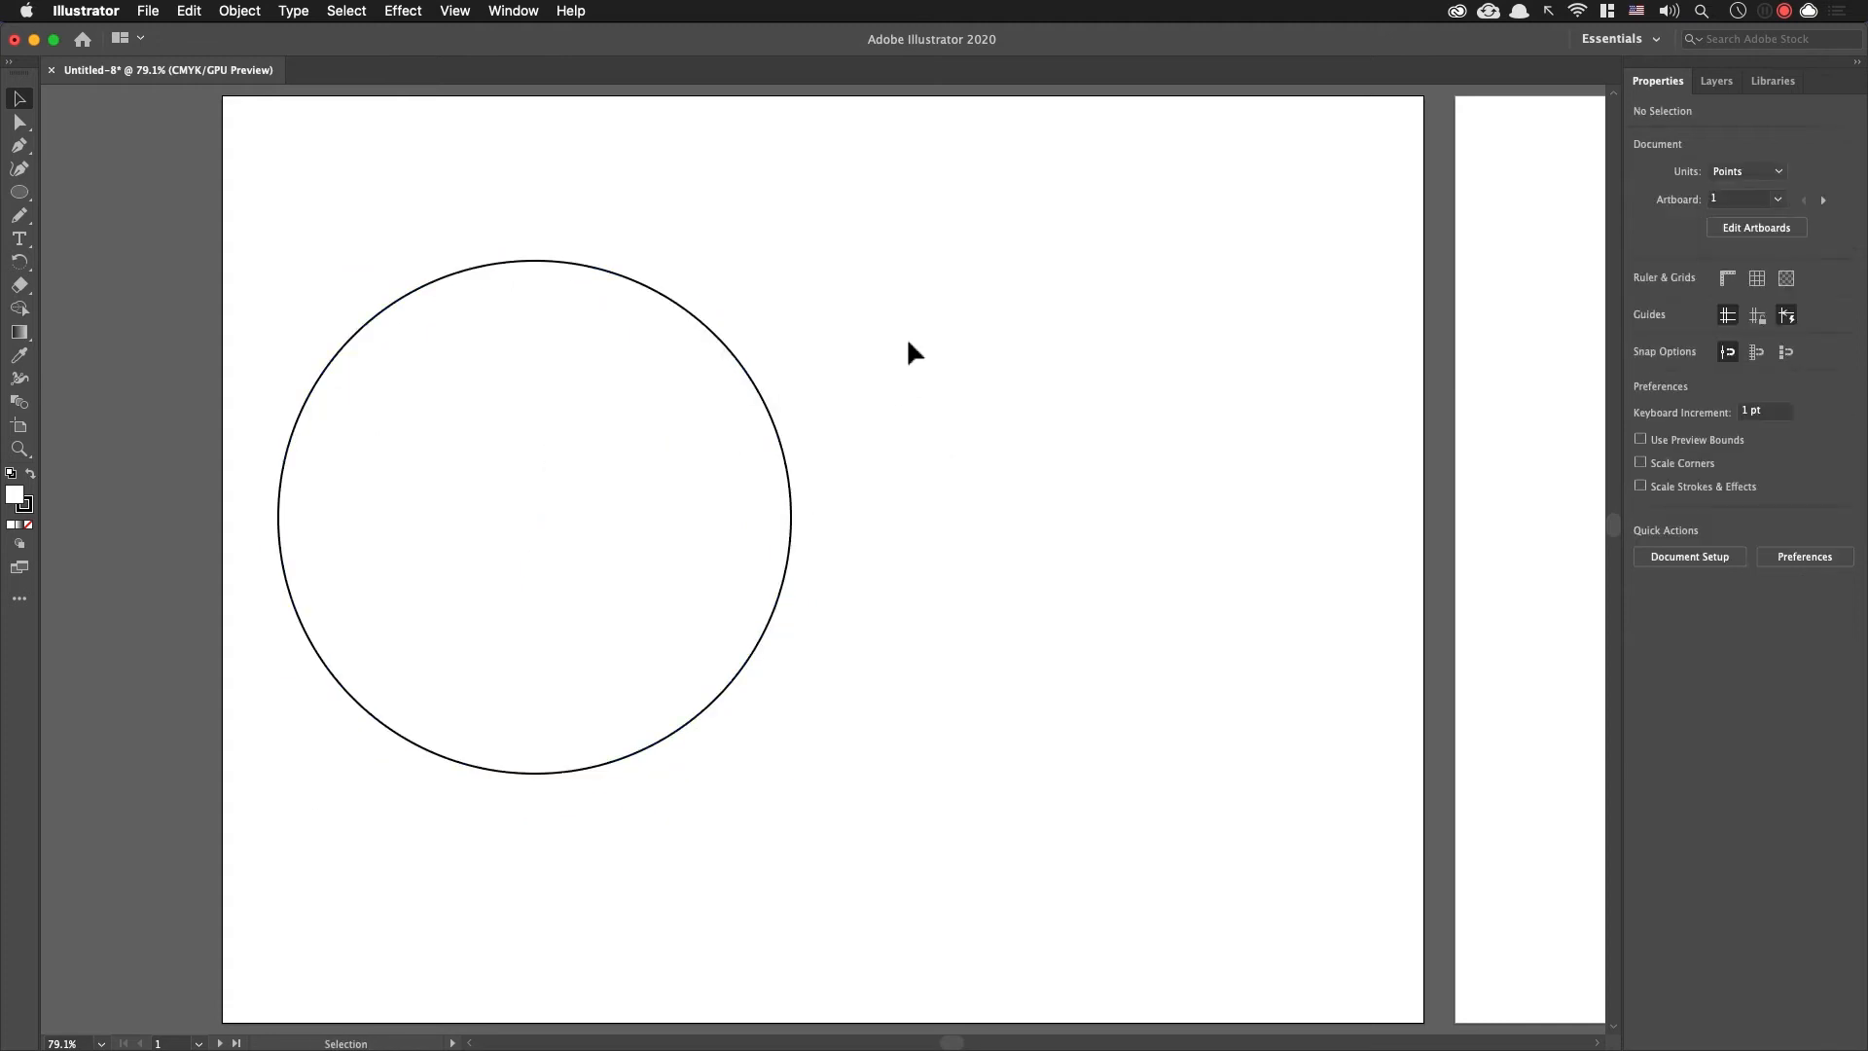
# Step: Draw an upright rectangle about 254 by 344 pt beside the circle, centred at about X 585 pt
pyautogui.press('m')
pyautogui.moveTo(951, 272); pyautogui.dragTo(1327, 785)
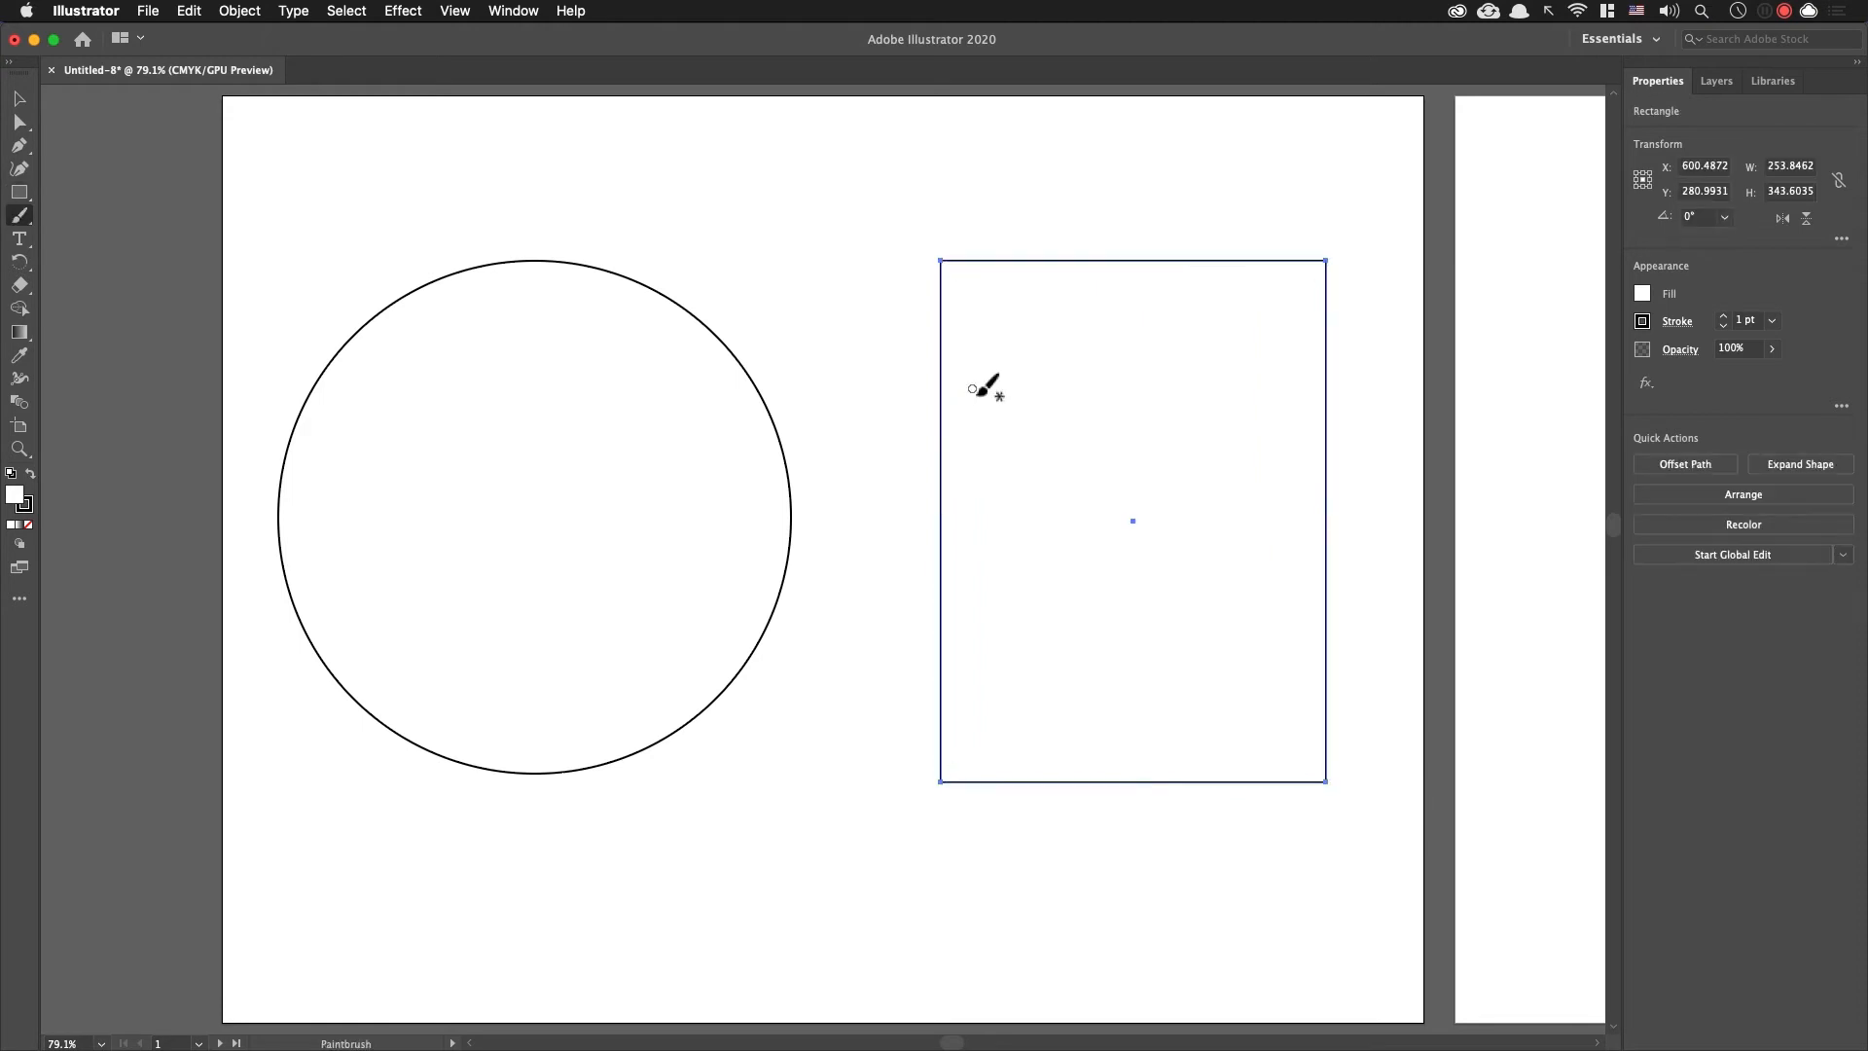
pyautogui.press('v')
pyautogui.moveTo(941, 414); pyautogui.dragTo(918, 416)
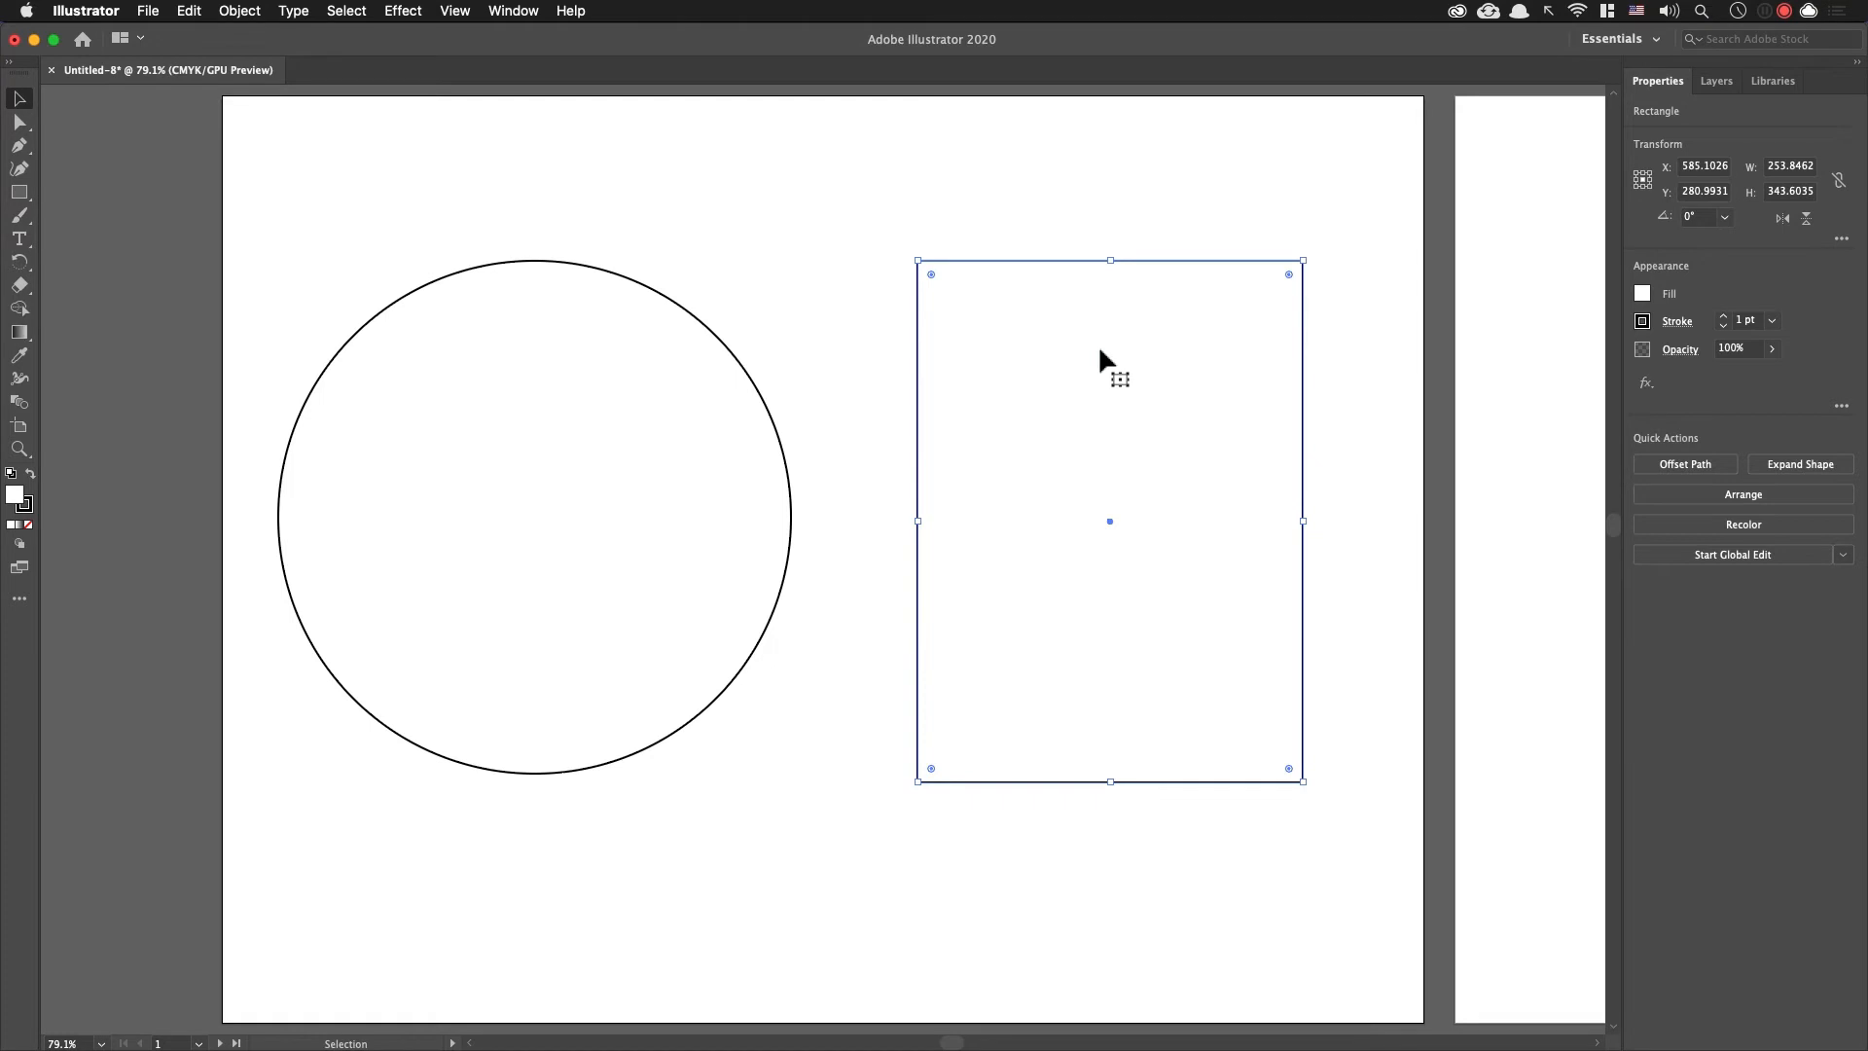
# Step: Taper the rectangle symmetrically into a trapezoid with a narrower top edge using Free Transform's Perspective Distort
pyautogui.press('e')
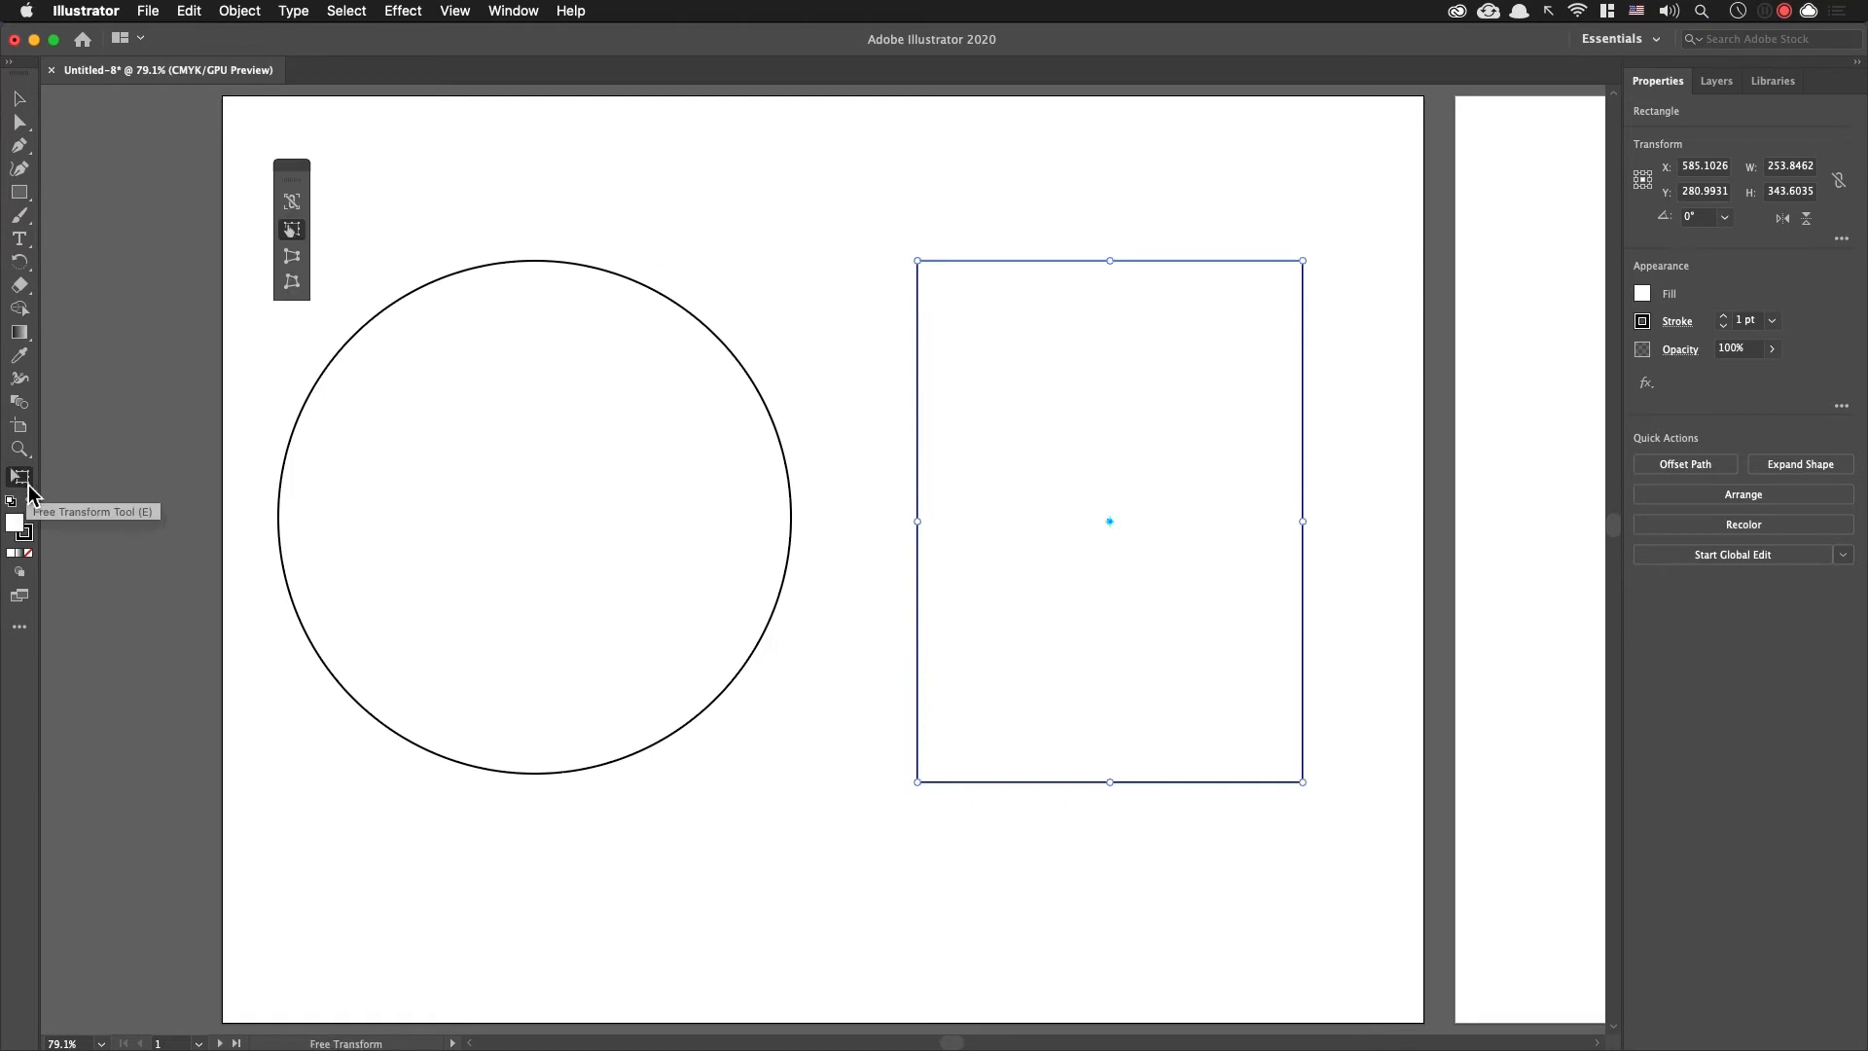
pyautogui.moveTo(304, 167); pyautogui.dragTo(746, 172)
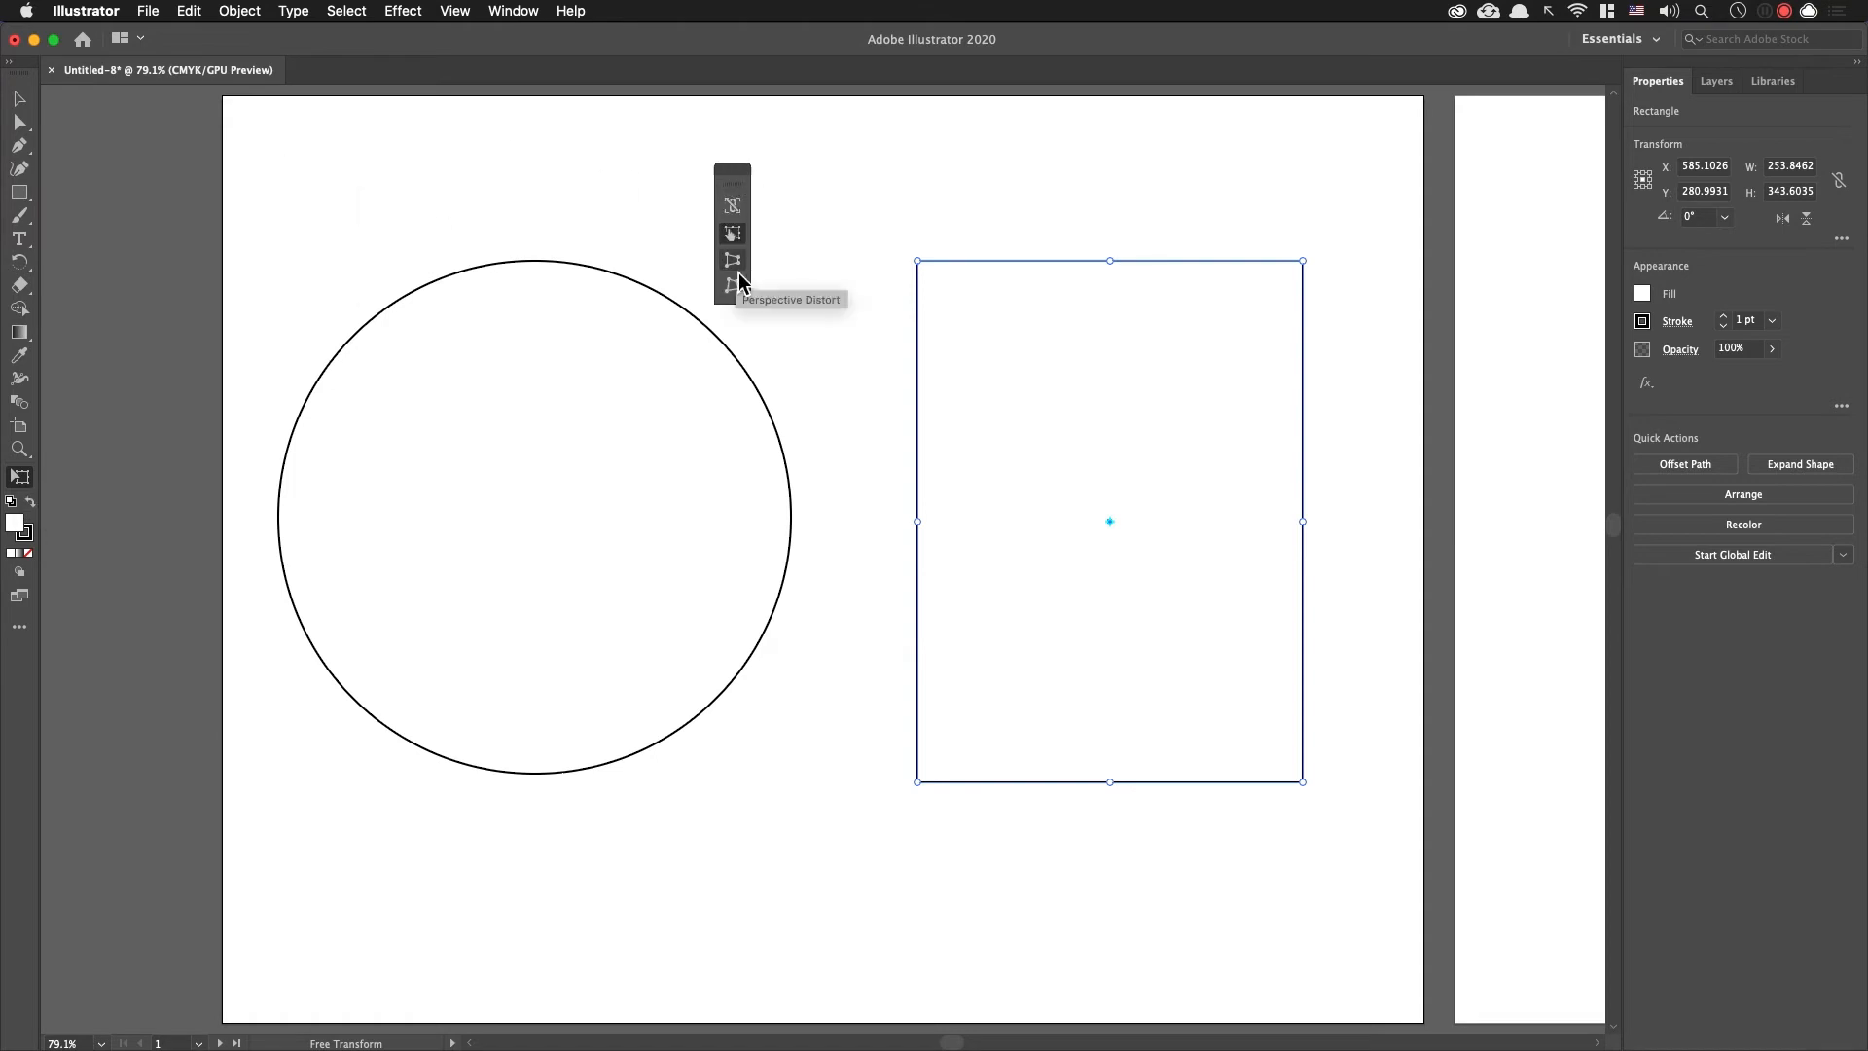
pyautogui.click(735, 261)
pyautogui.moveTo(1304, 262); pyautogui.dragTo(1251, 264)
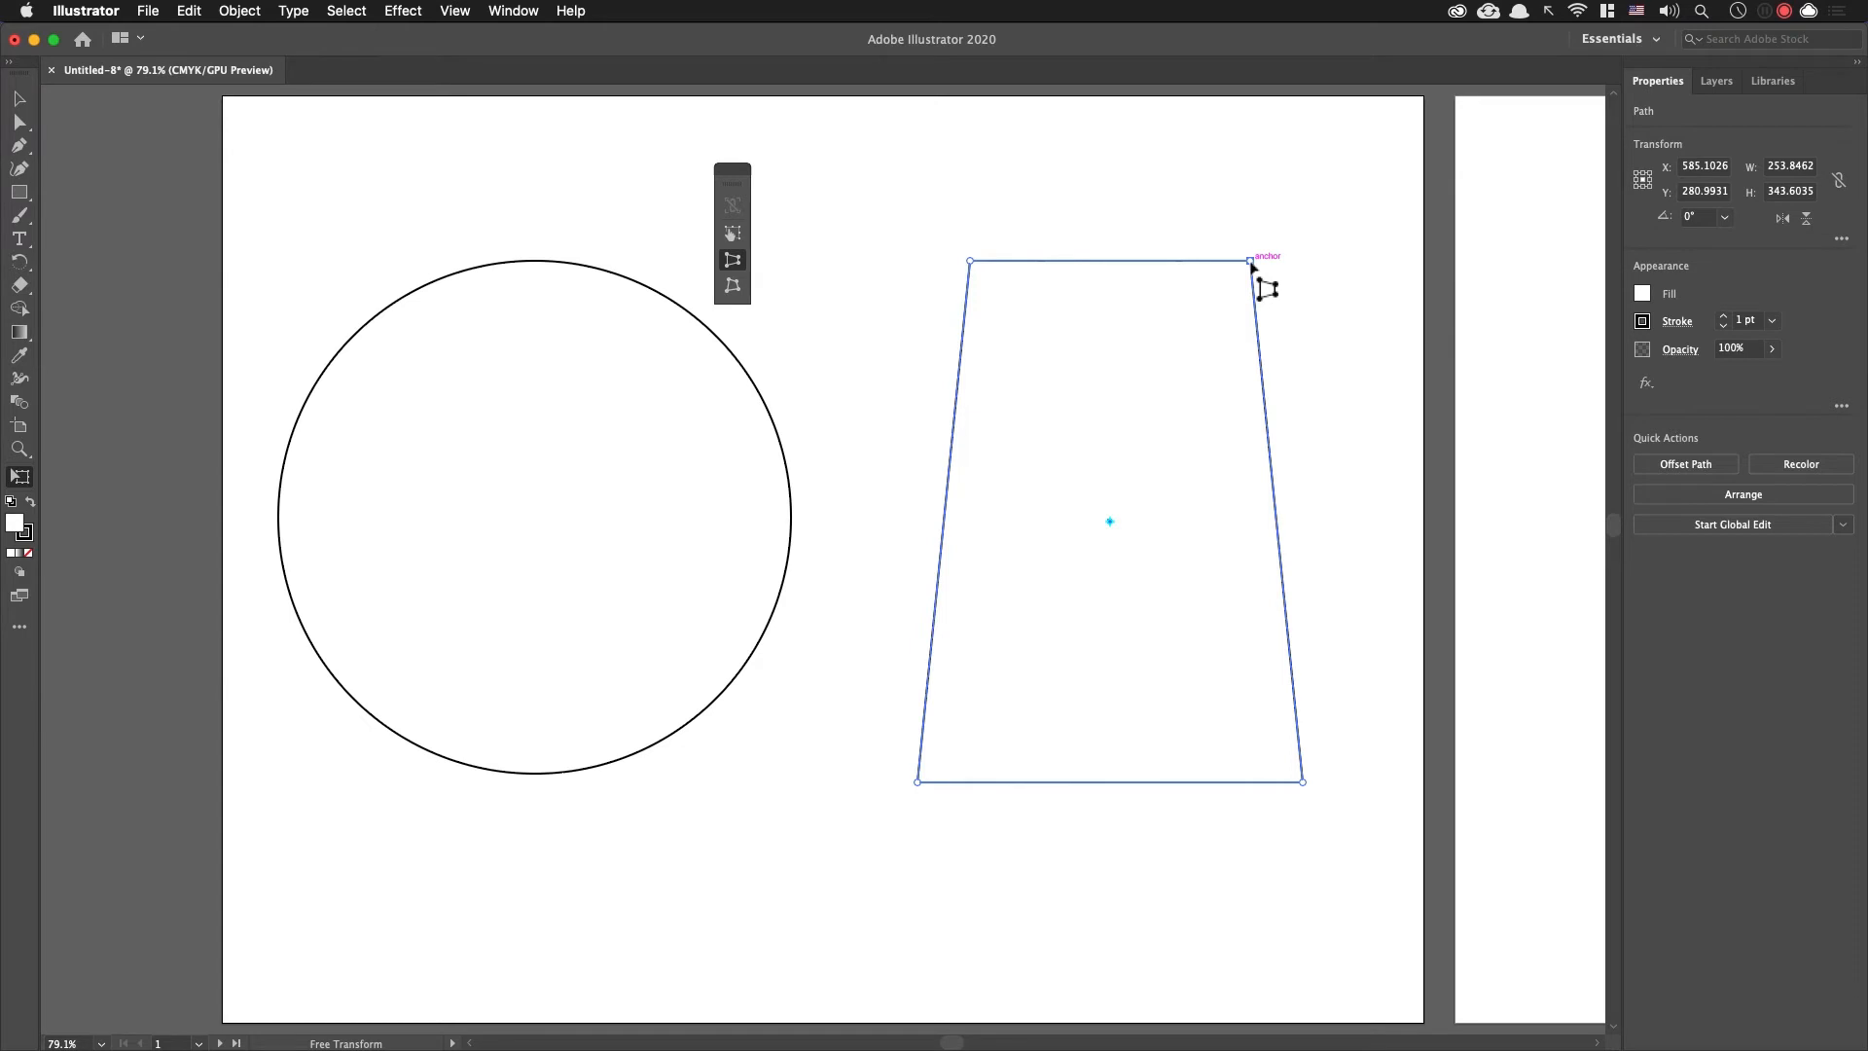
pyautogui.press('v')
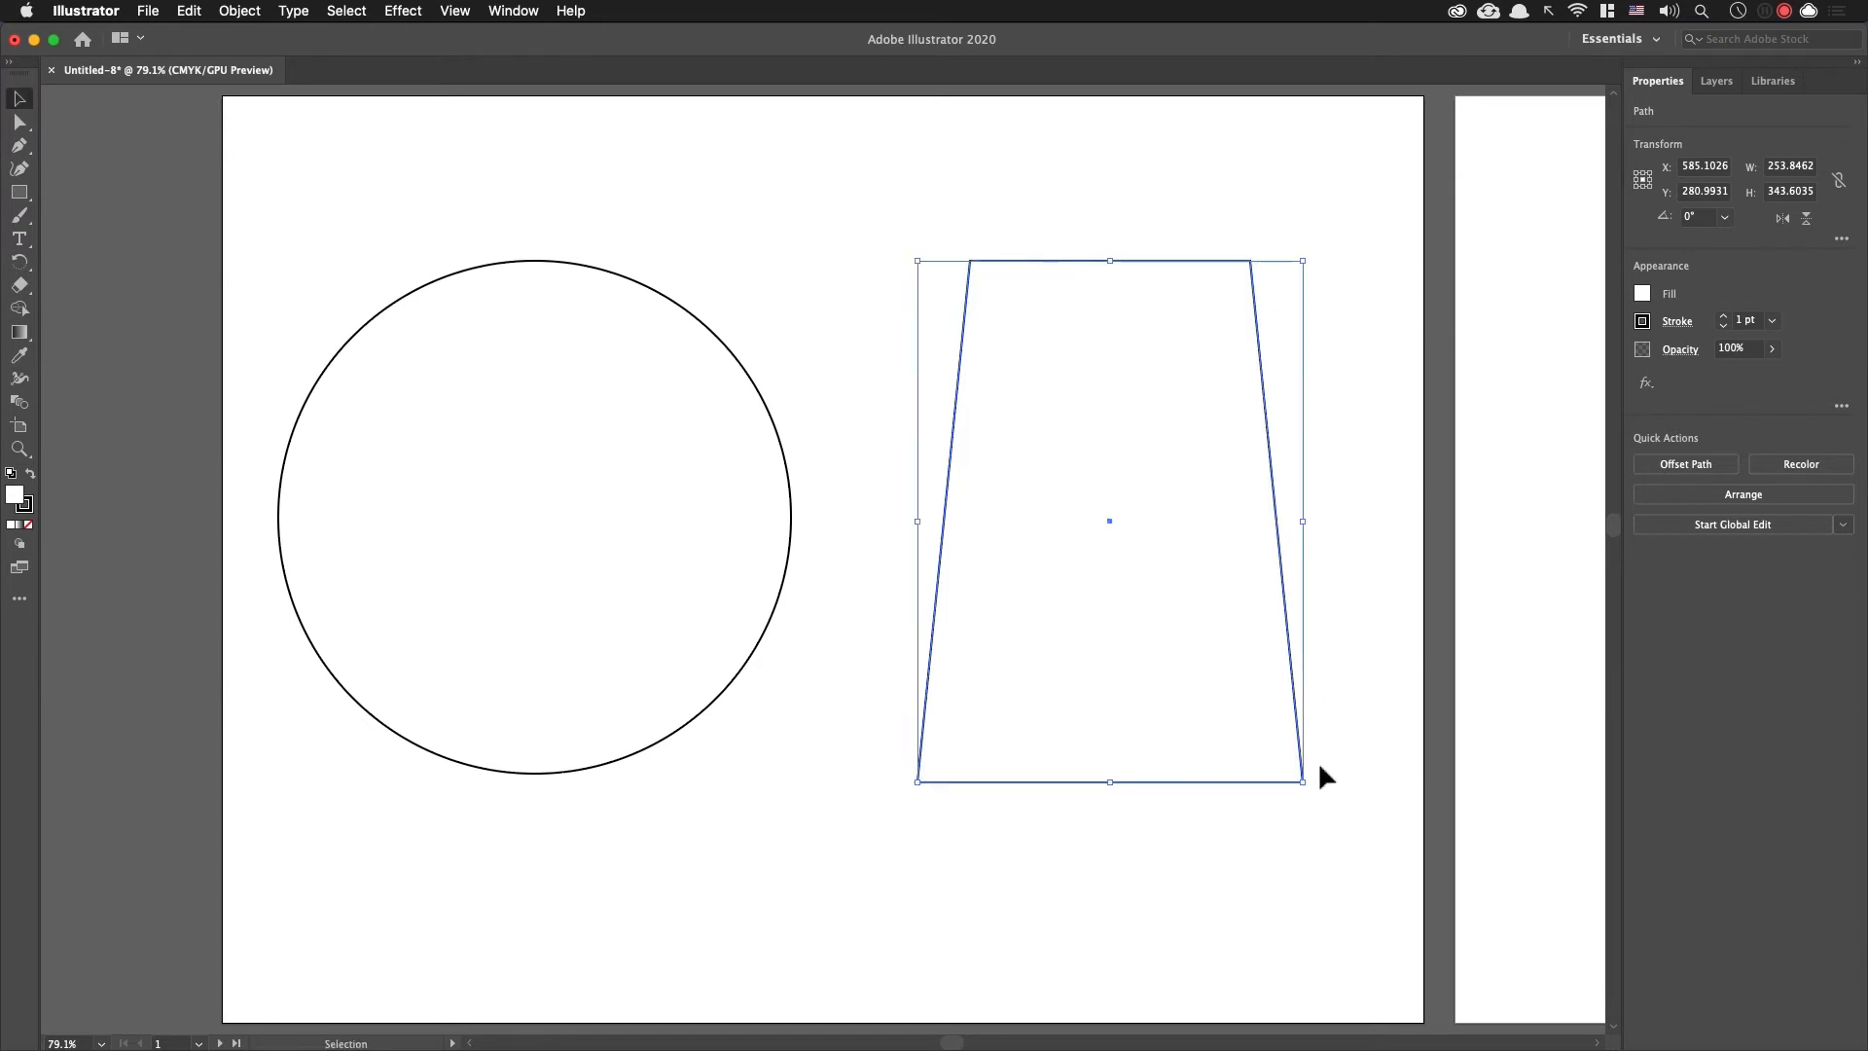
pyautogui.press('a')
pyautogui.click(1325, 566)
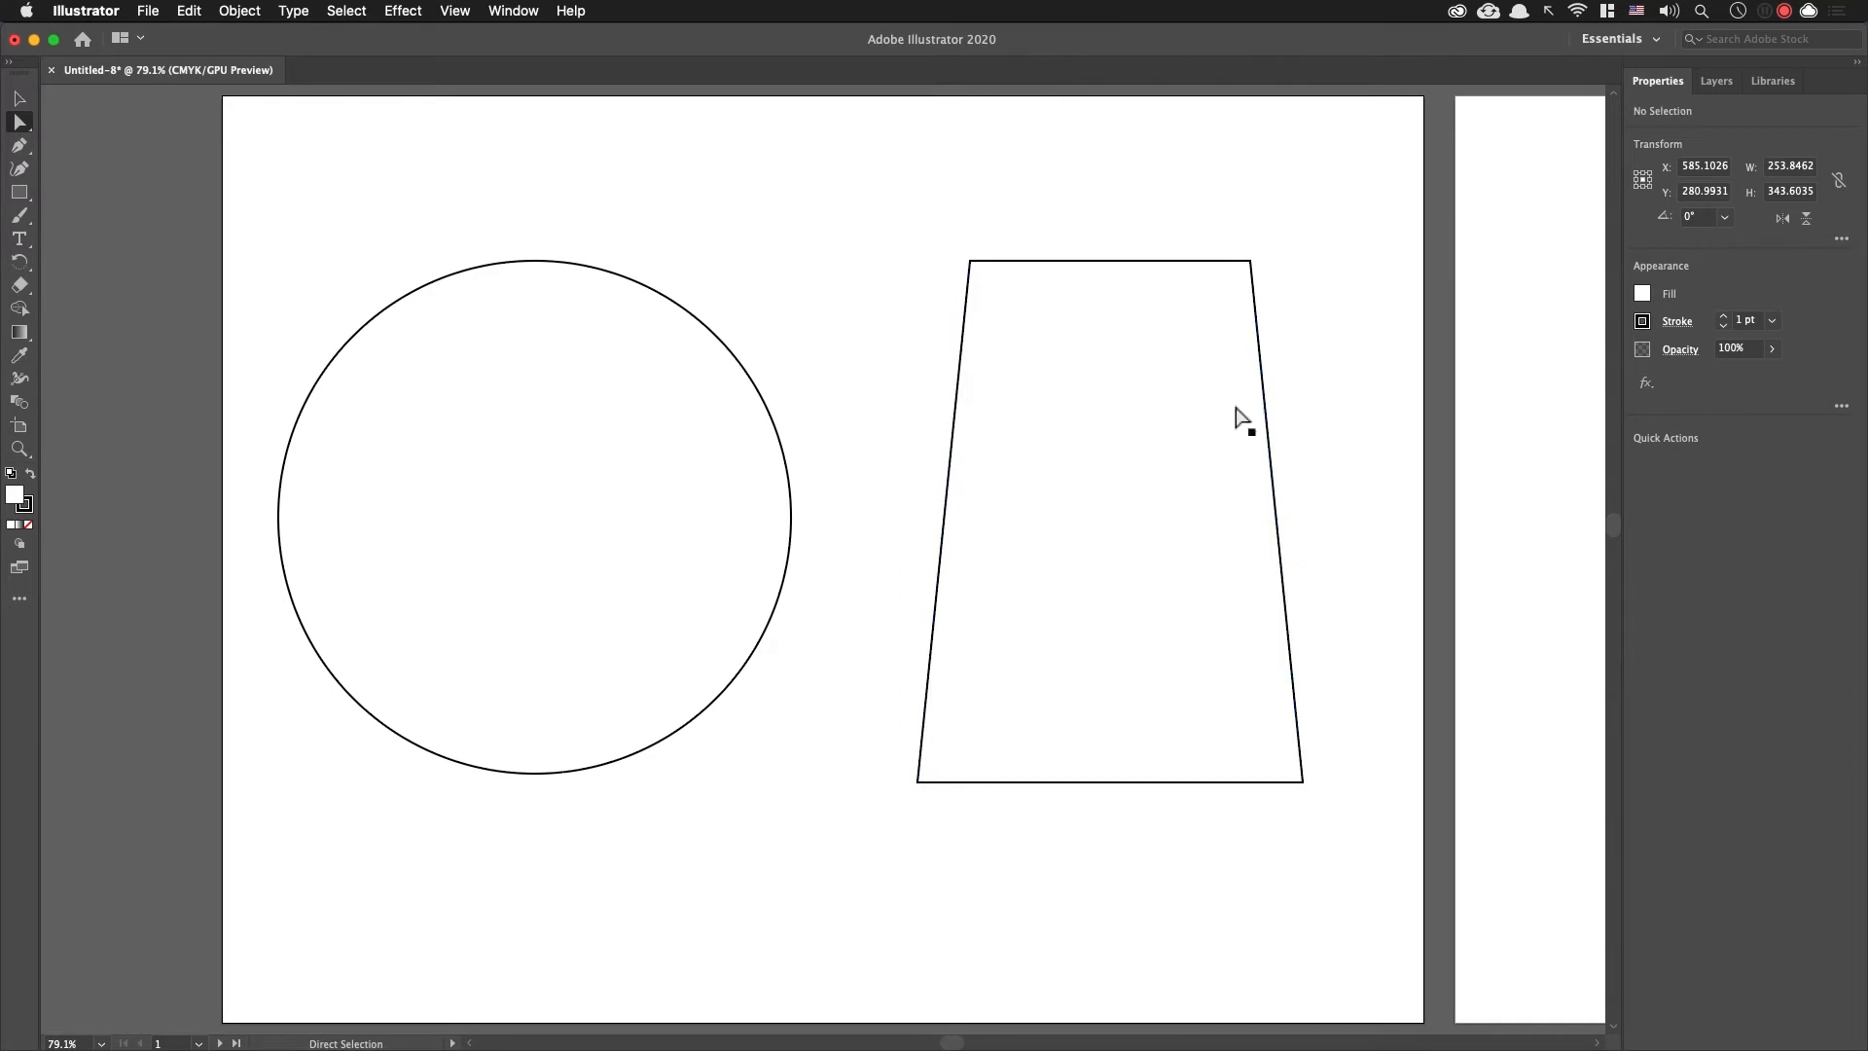
pyautogui.click(1065, 262)
pyautogui.click(685, 309)
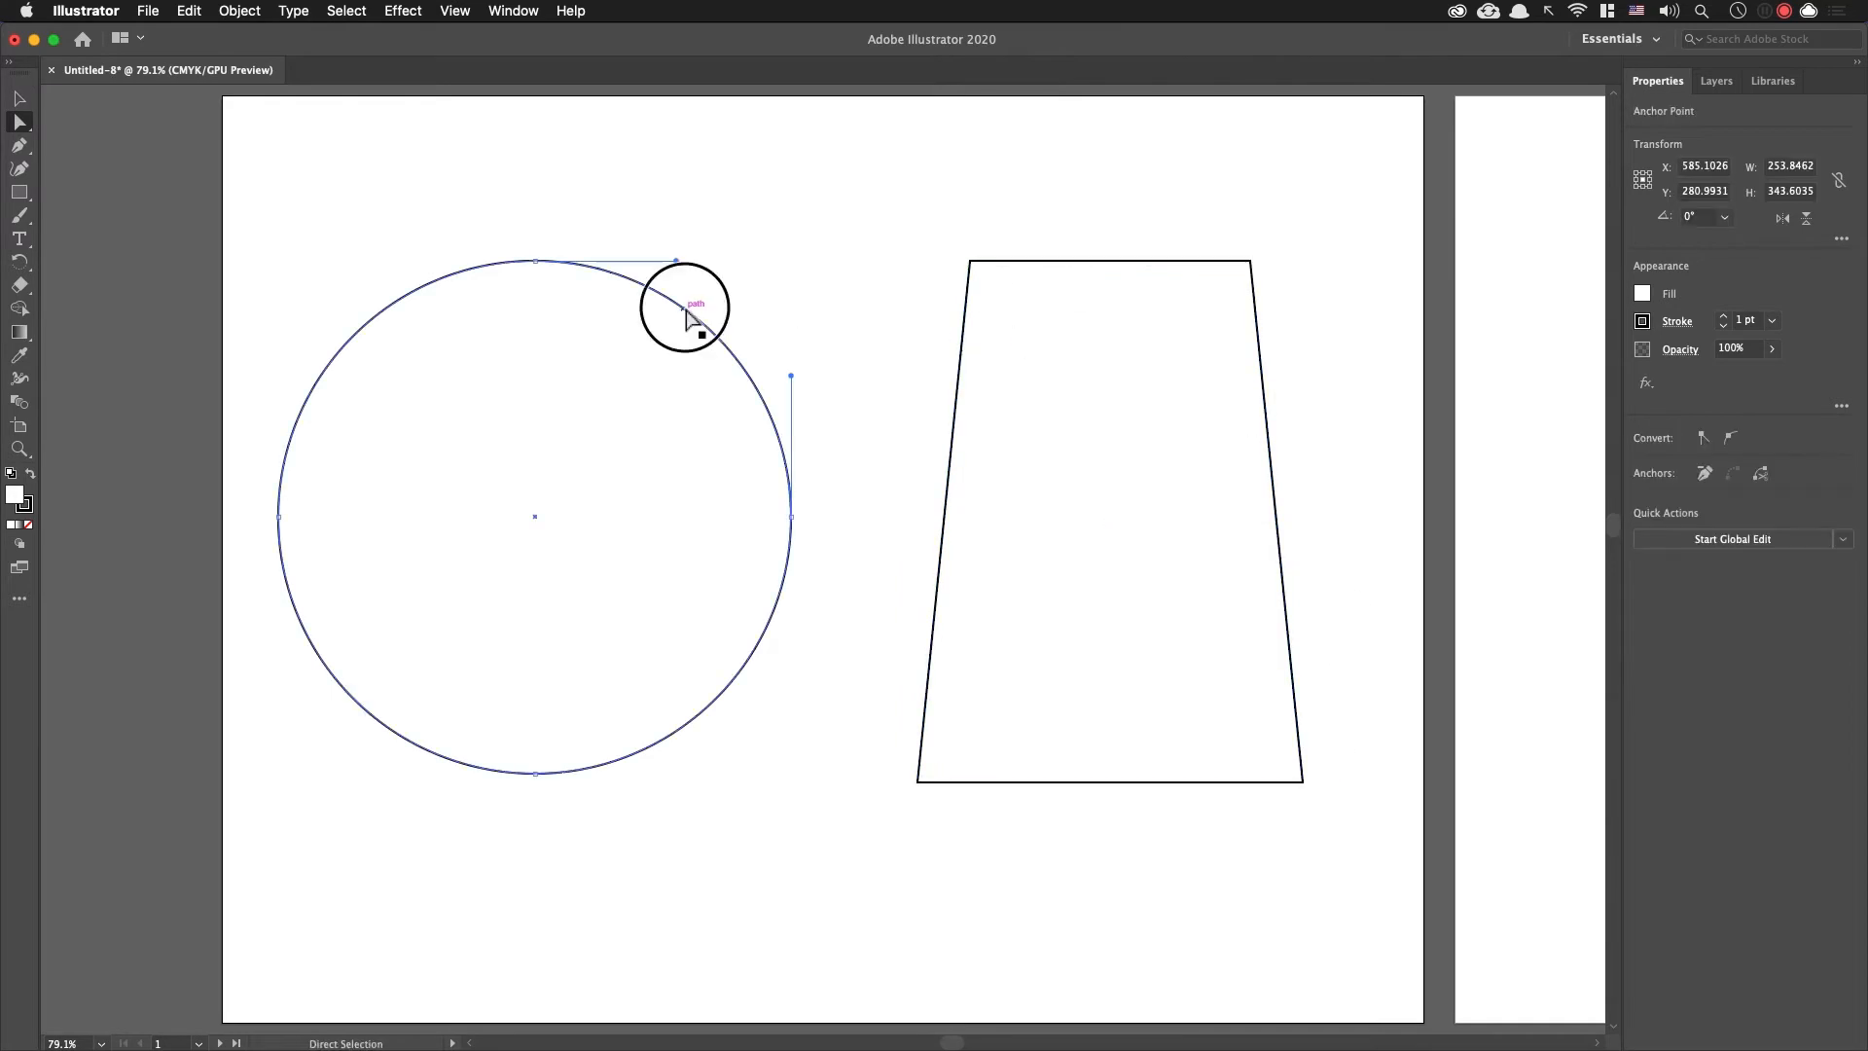
pyautogui.press('v')
pyautogui.click(771, 229)
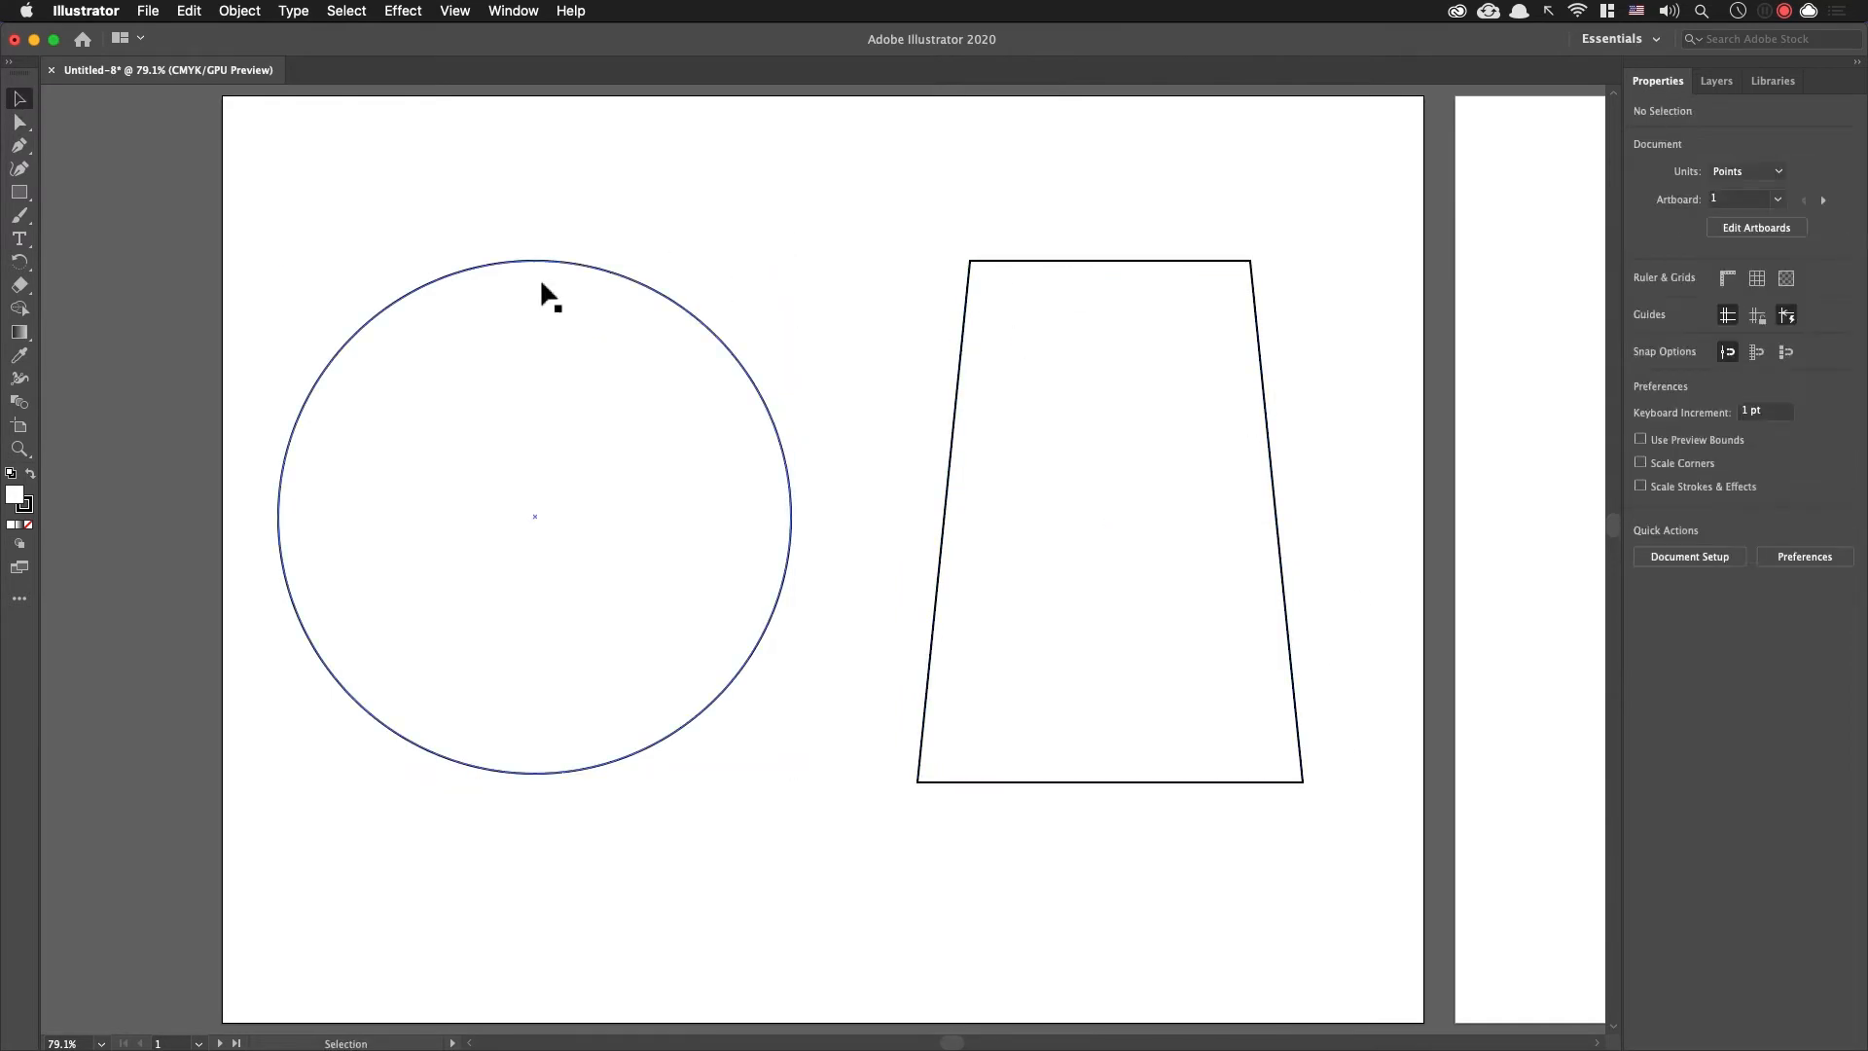
pyautogui.click(575, 260)
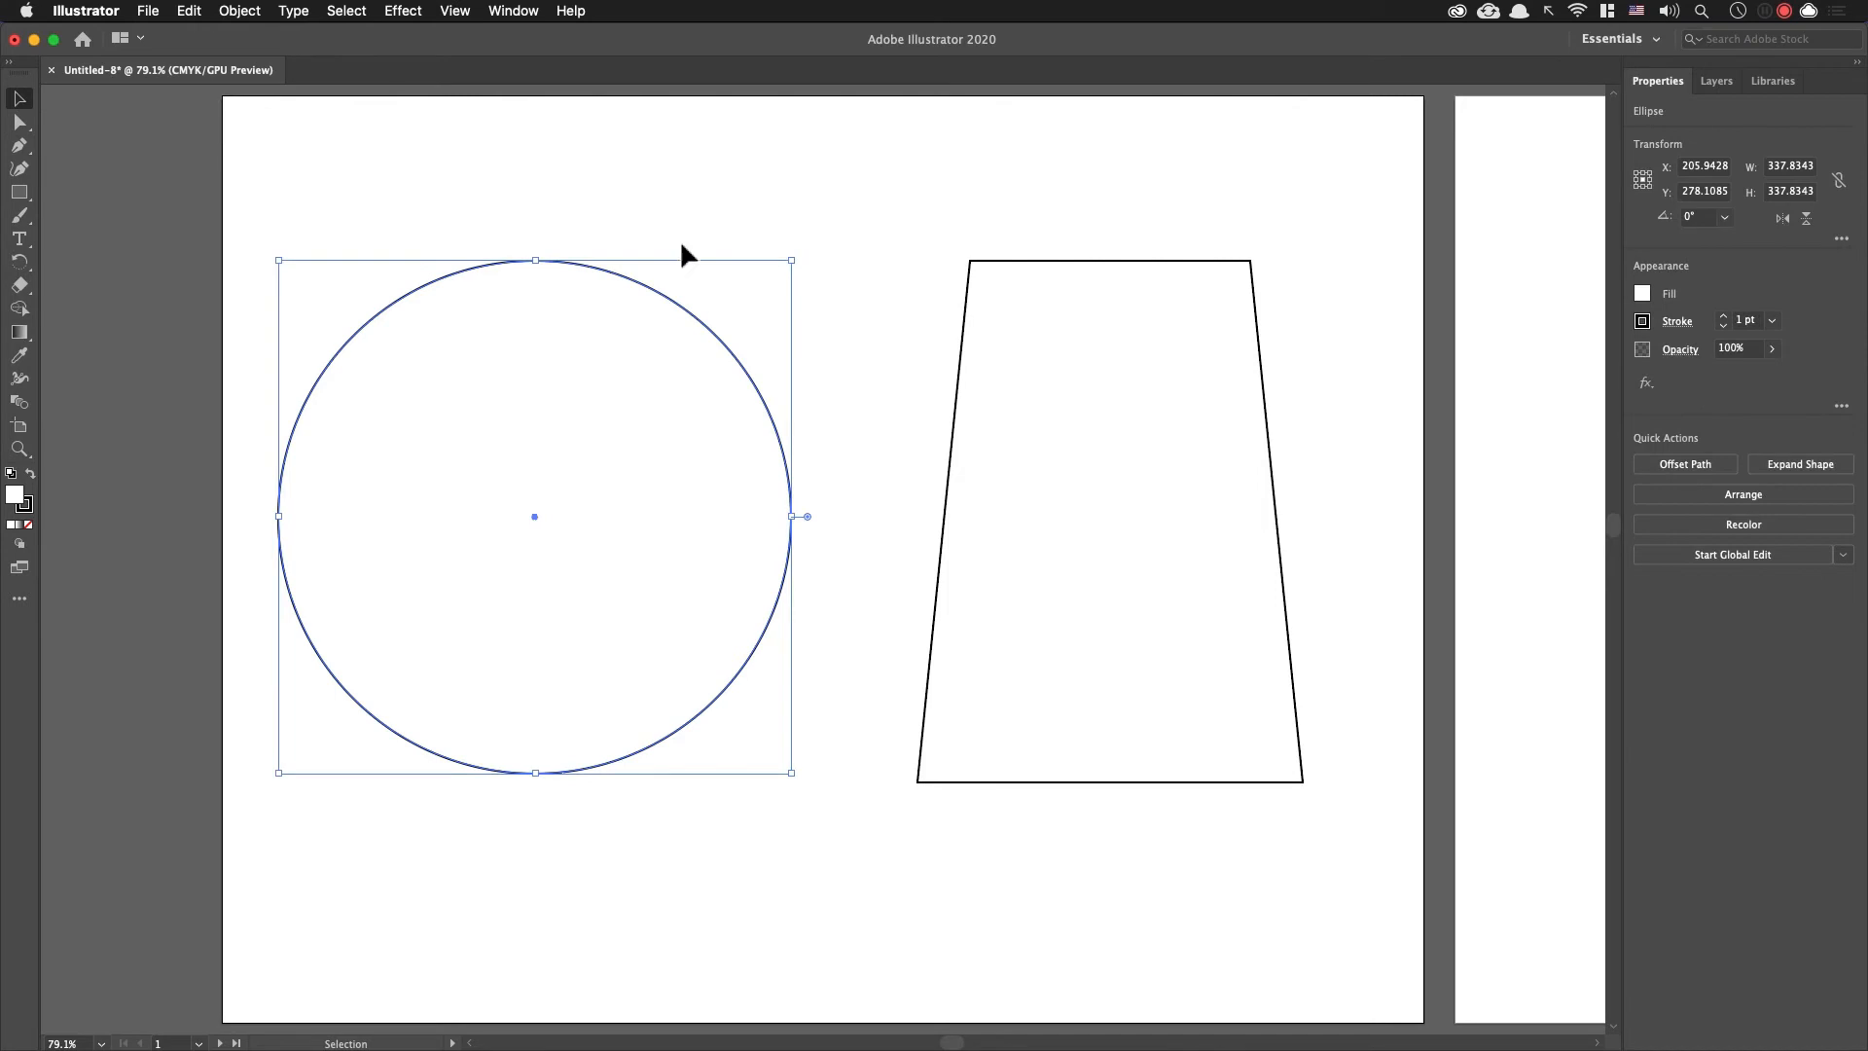
pyautogui.click(873, 359)
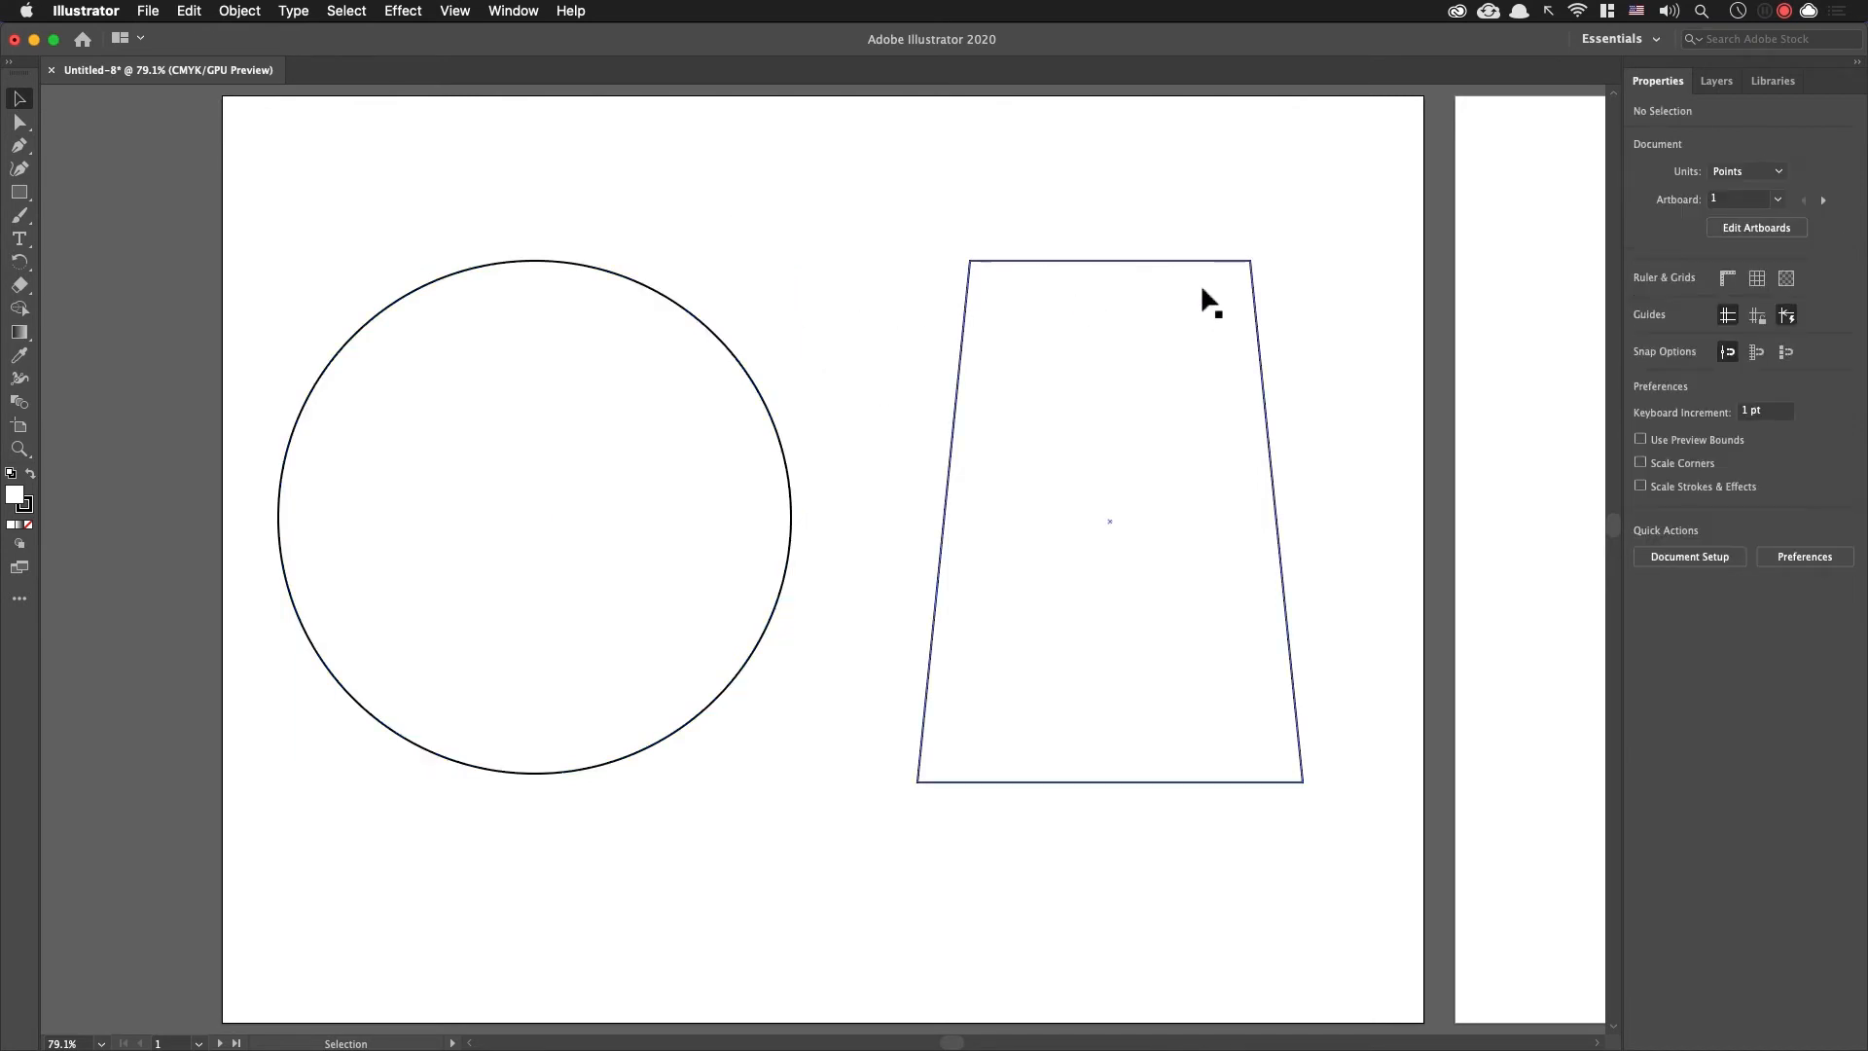
# Step: Select the circle and the trapezoid and make an envelope distort with the top object to form an egg
pyautogui.click(1197, 259)
pyautogui.moveTo(437, 188); pyautogui.dragTo(1111, 564)
pyautogui.press('super')
pyautogui.press('super+alt+c')
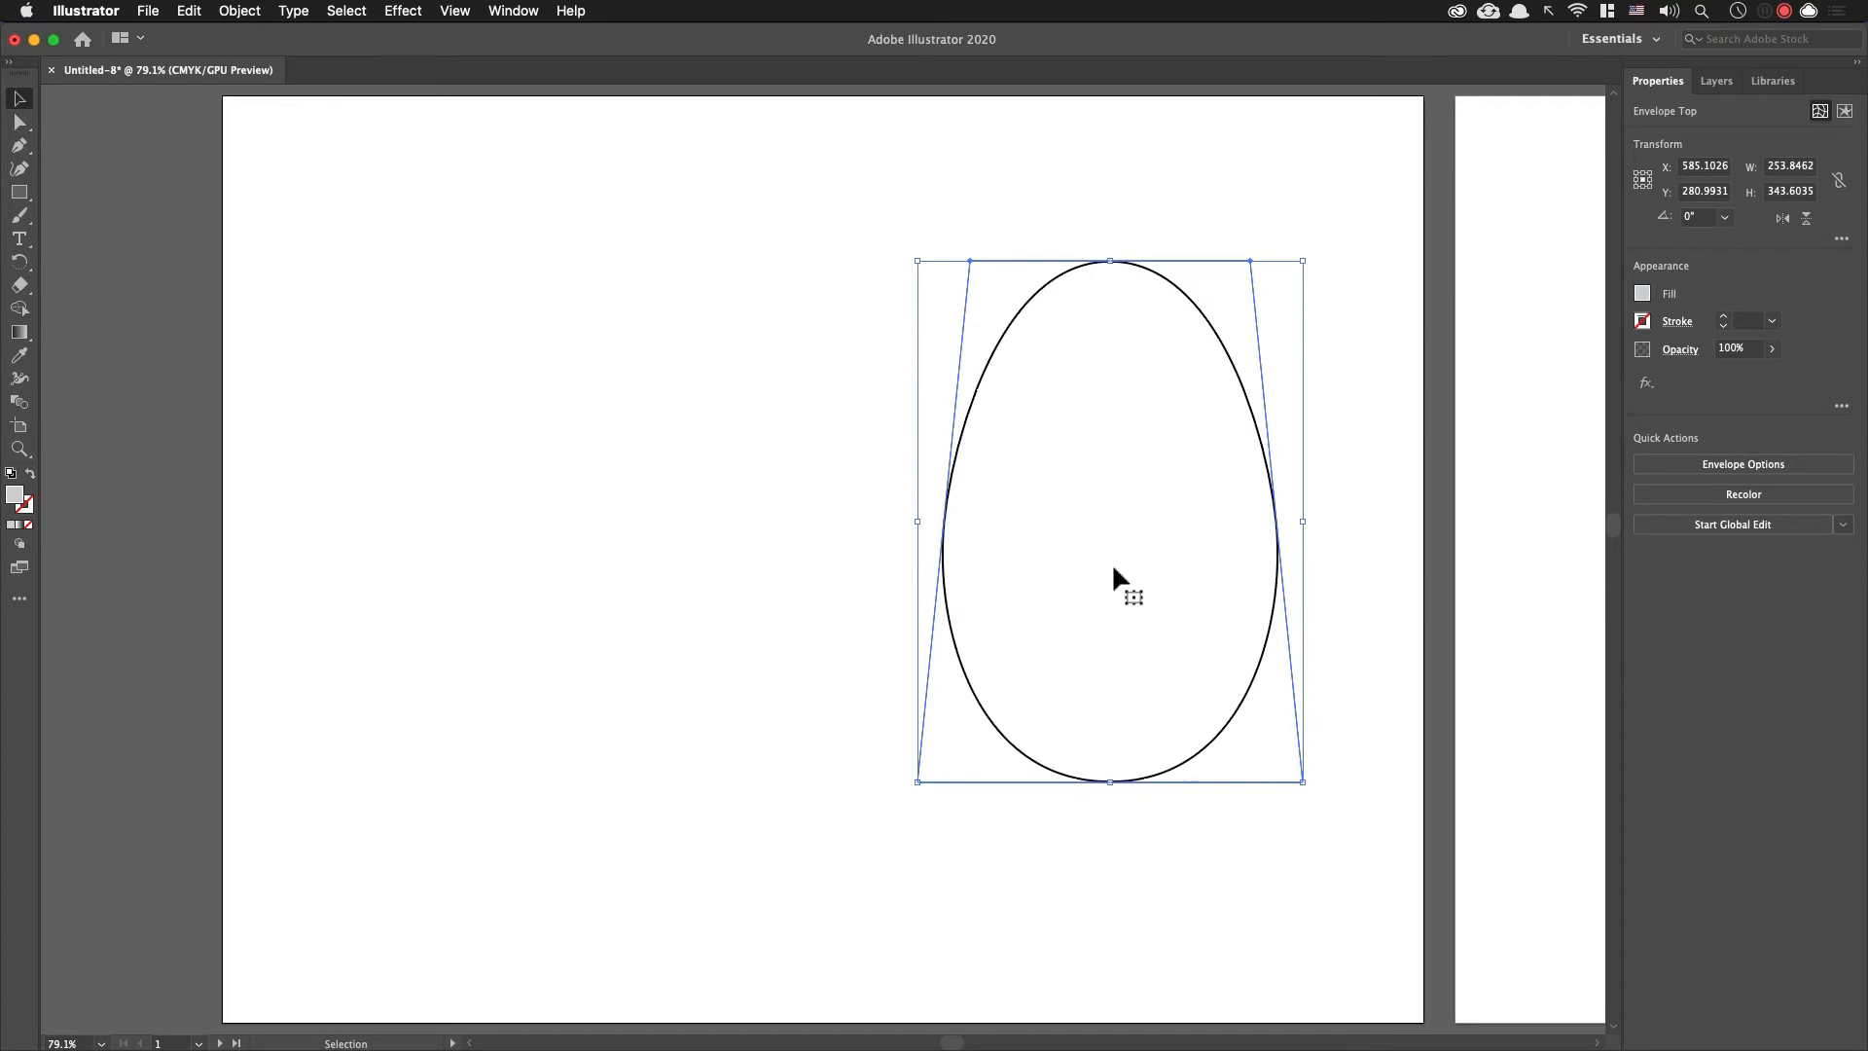
# Step: Reposition, widen and enlarge the egg envelope to about 333 by 402 pt, centred horizontally on the first artboard at X 396 pt
pyautogui.moveTo(916, 523); pyautogui.dragTo(574, 450)
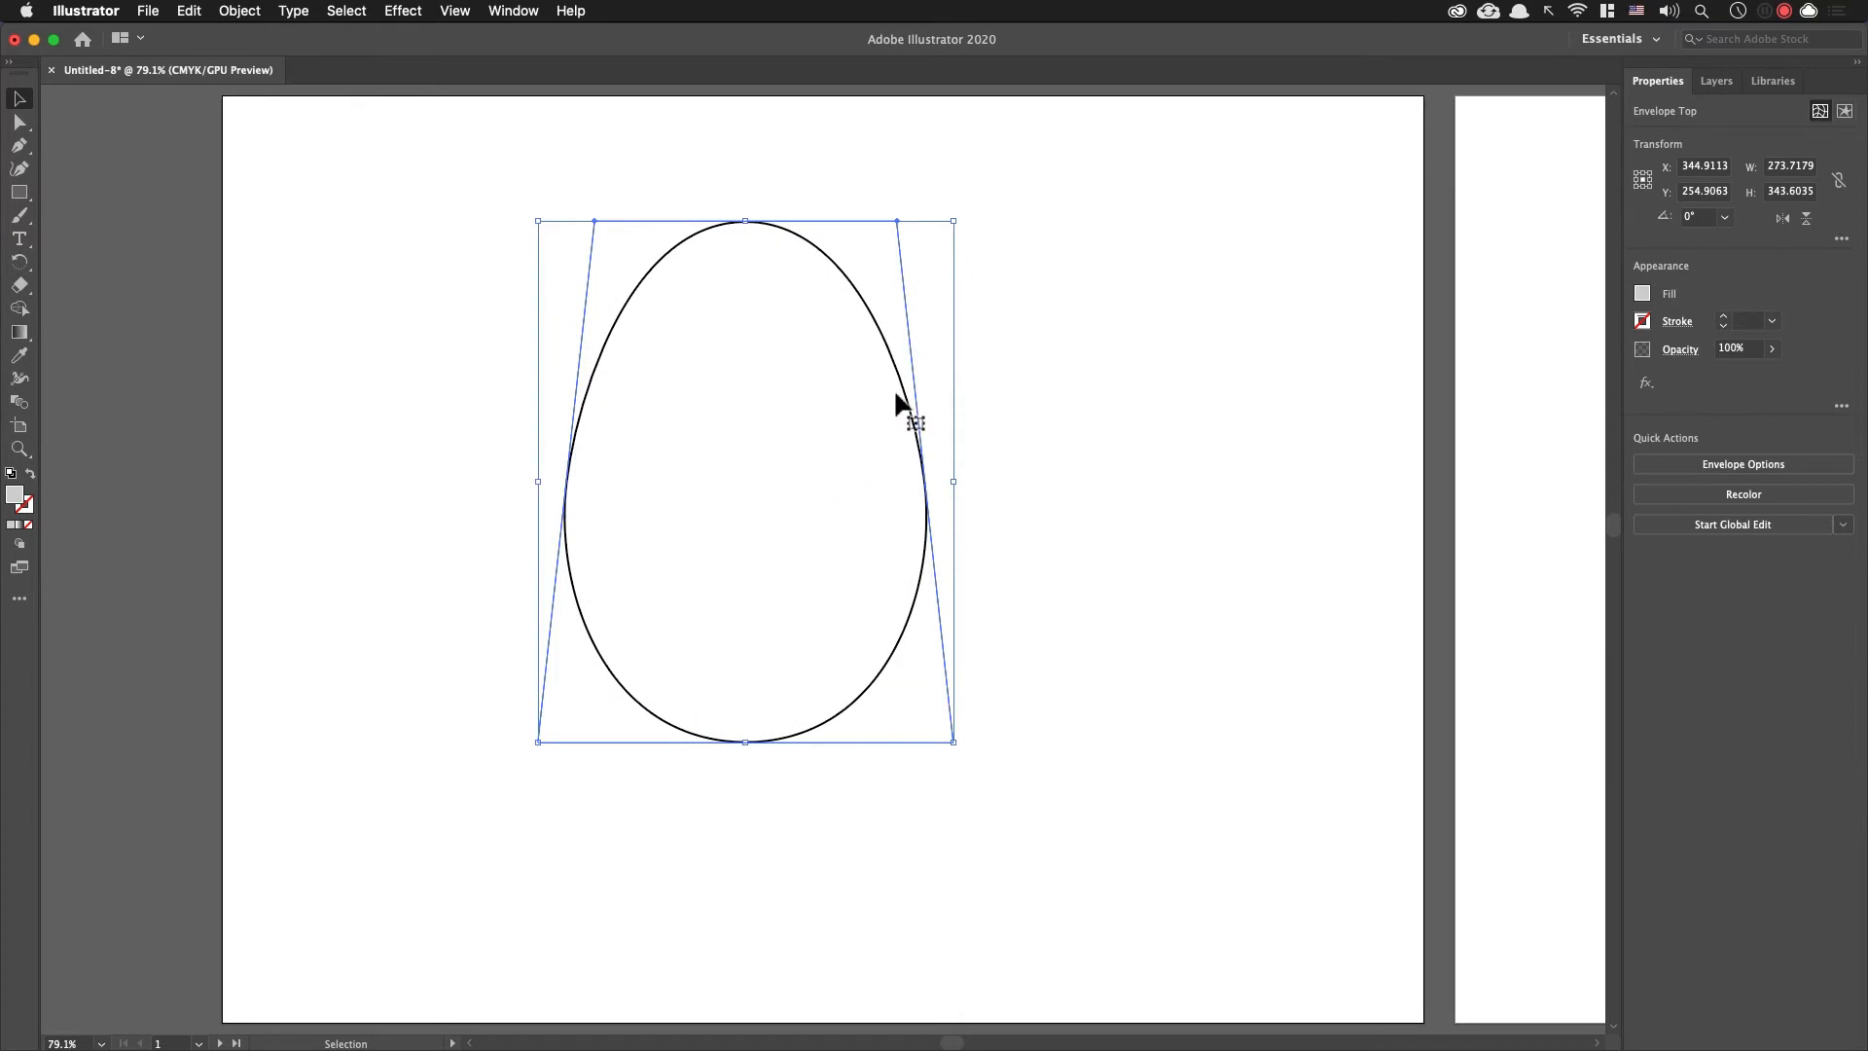
pyautogui.moveTo(896, 386); pyautogui.dragTo(911, 381)
pyautogui.click(764, 222)
pyautogui.moveTo(765, 222); pyautogui.dragTo(763, 241)
pyautogui.click(925, 217)
pyautogui.moveTo(949, 505); pyautogui.dragTo(1070, 613)
pyautogui.click(880, 534)
pyautogui.moveTo(1085, 783); pyautogui.dragTo(1201, 833)
pyautogui.moveTo(1098, 548); pyautogui.dragTo(1047, 553)
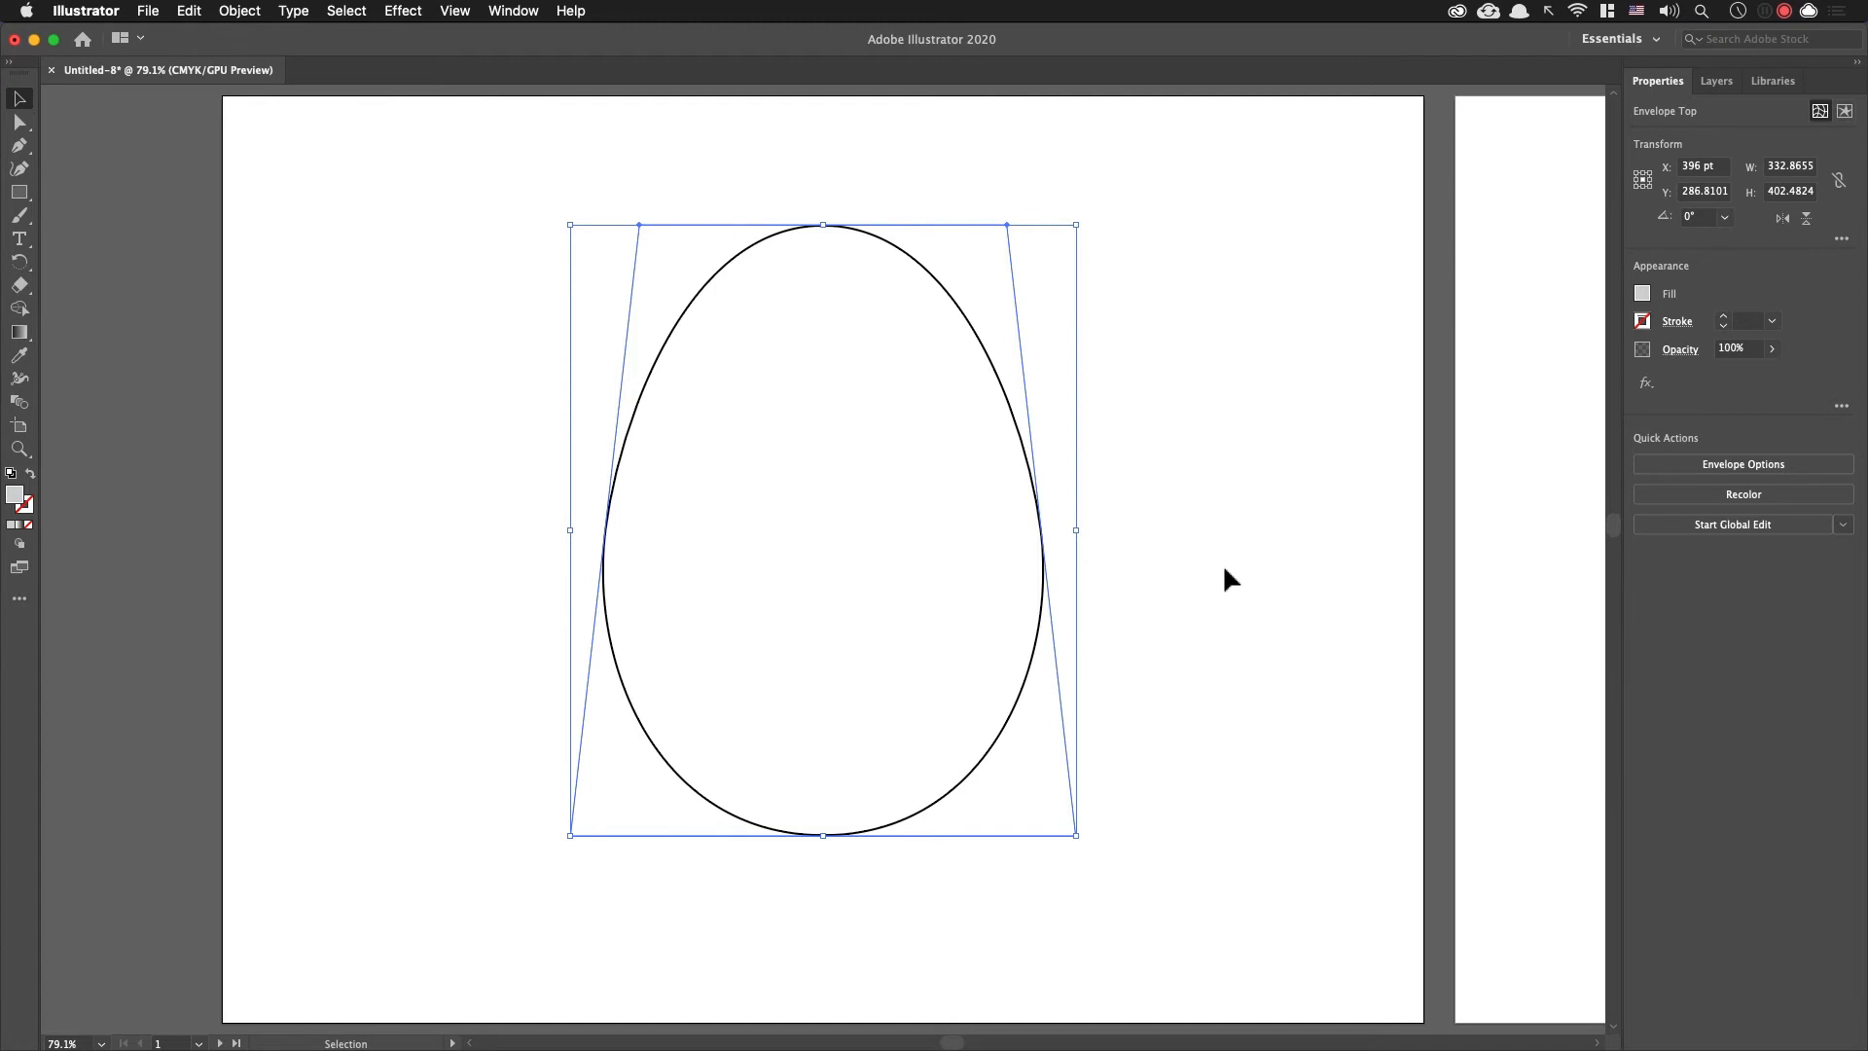
# Step: Expand the egg's envelope distortion into a regular editable shape
pyautogui.press('super+alt+0')
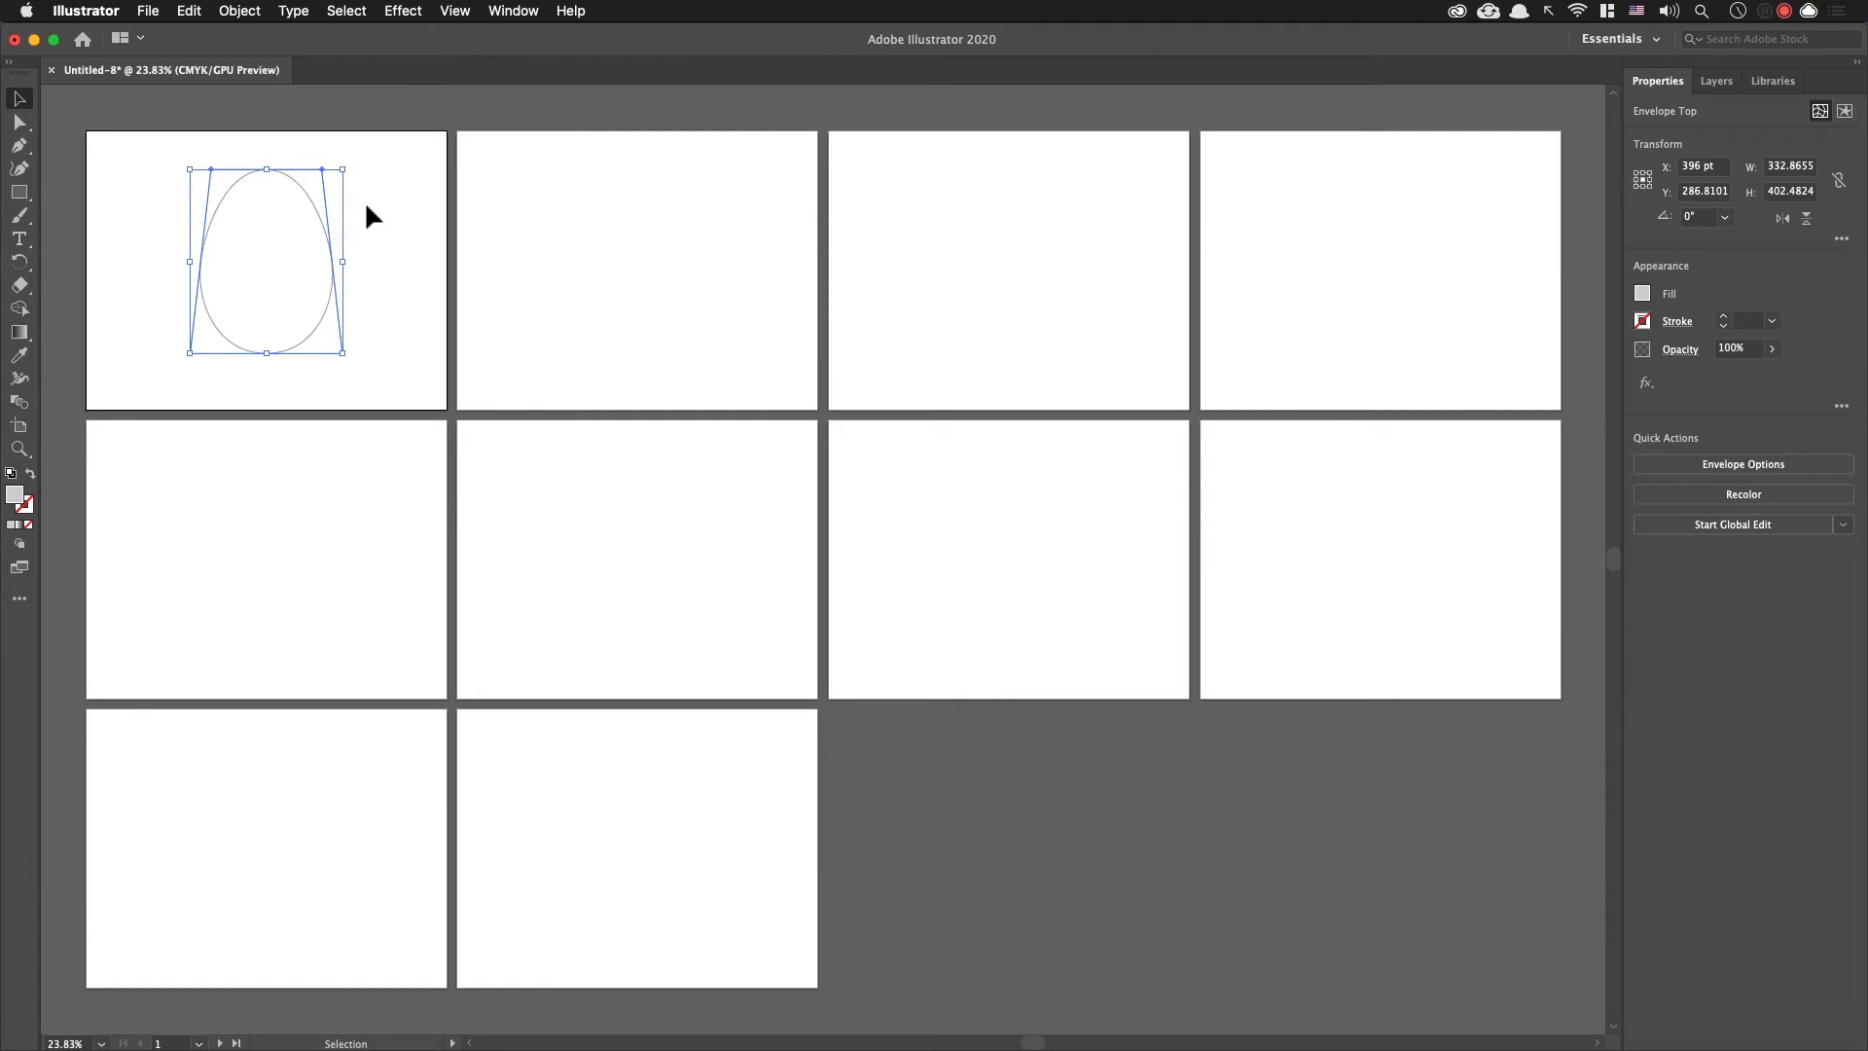
pyautogui.click(241, 11)
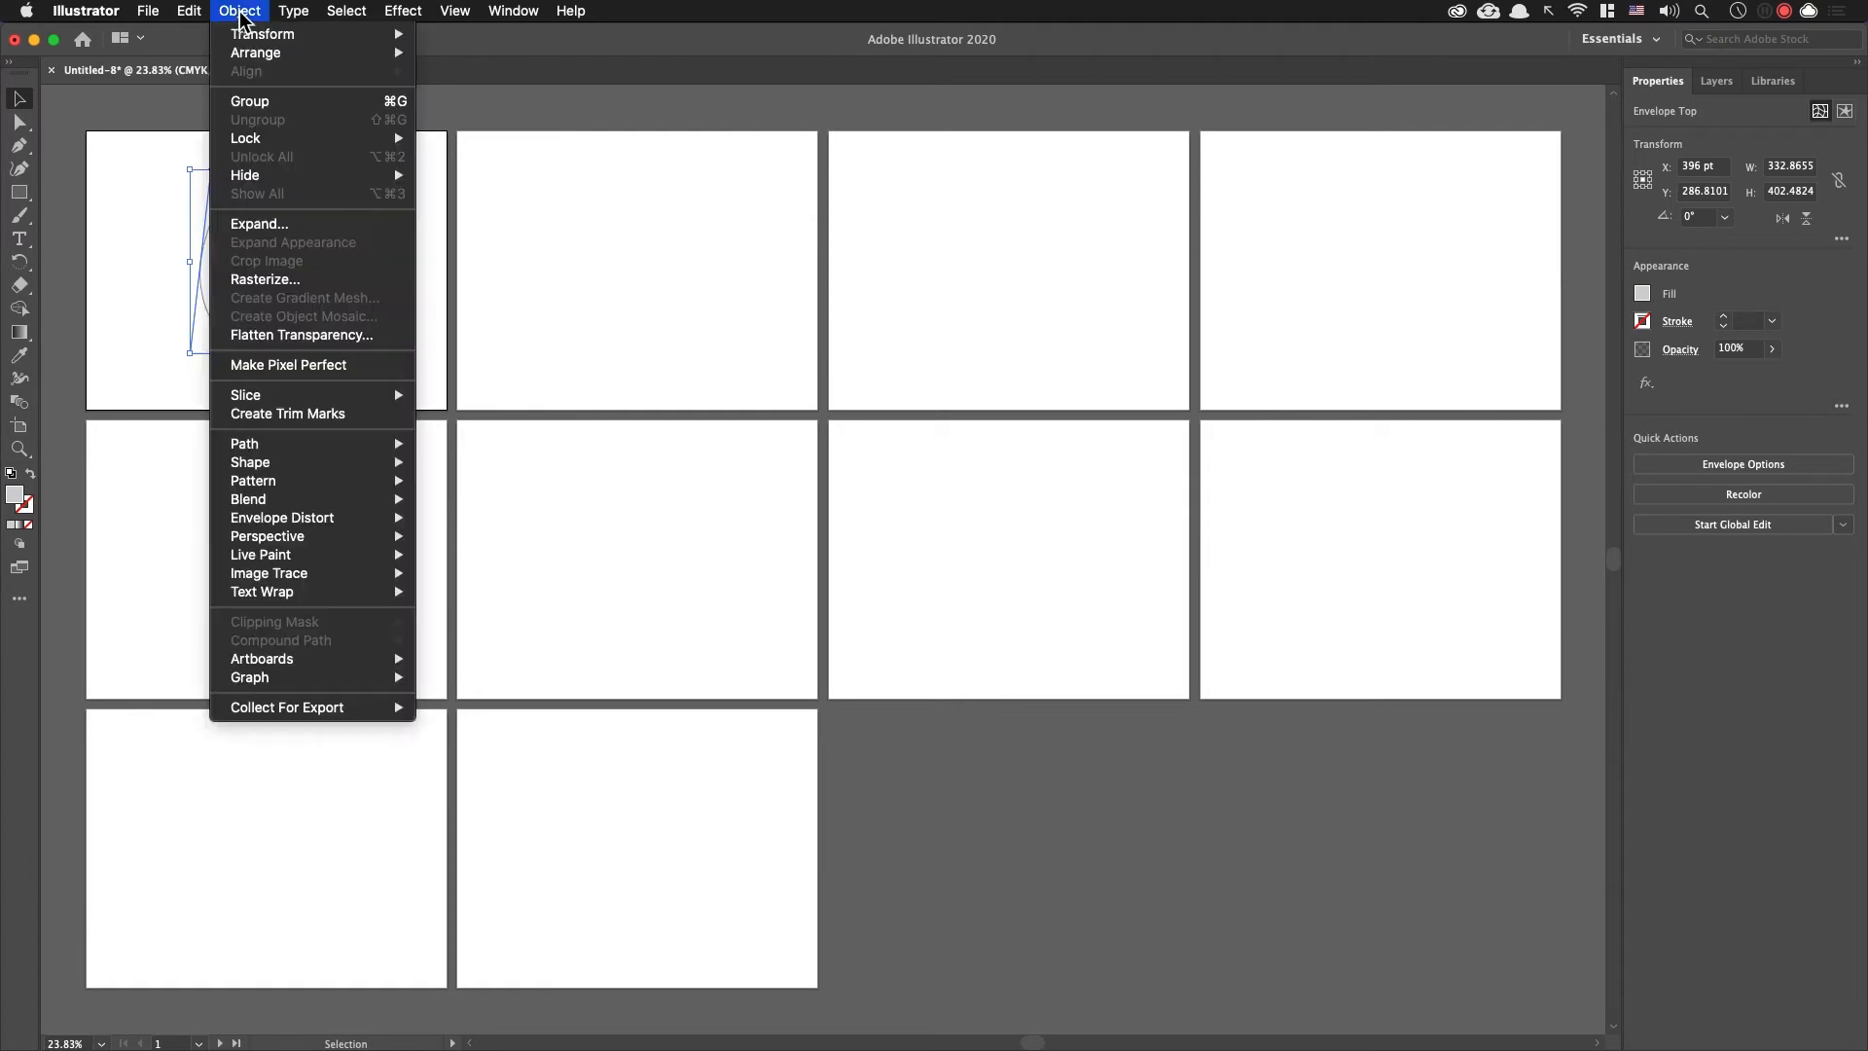
pyautogui.click(272, 225)
pyautogui.click(171, 391)
pyautogui.click(383, 259)
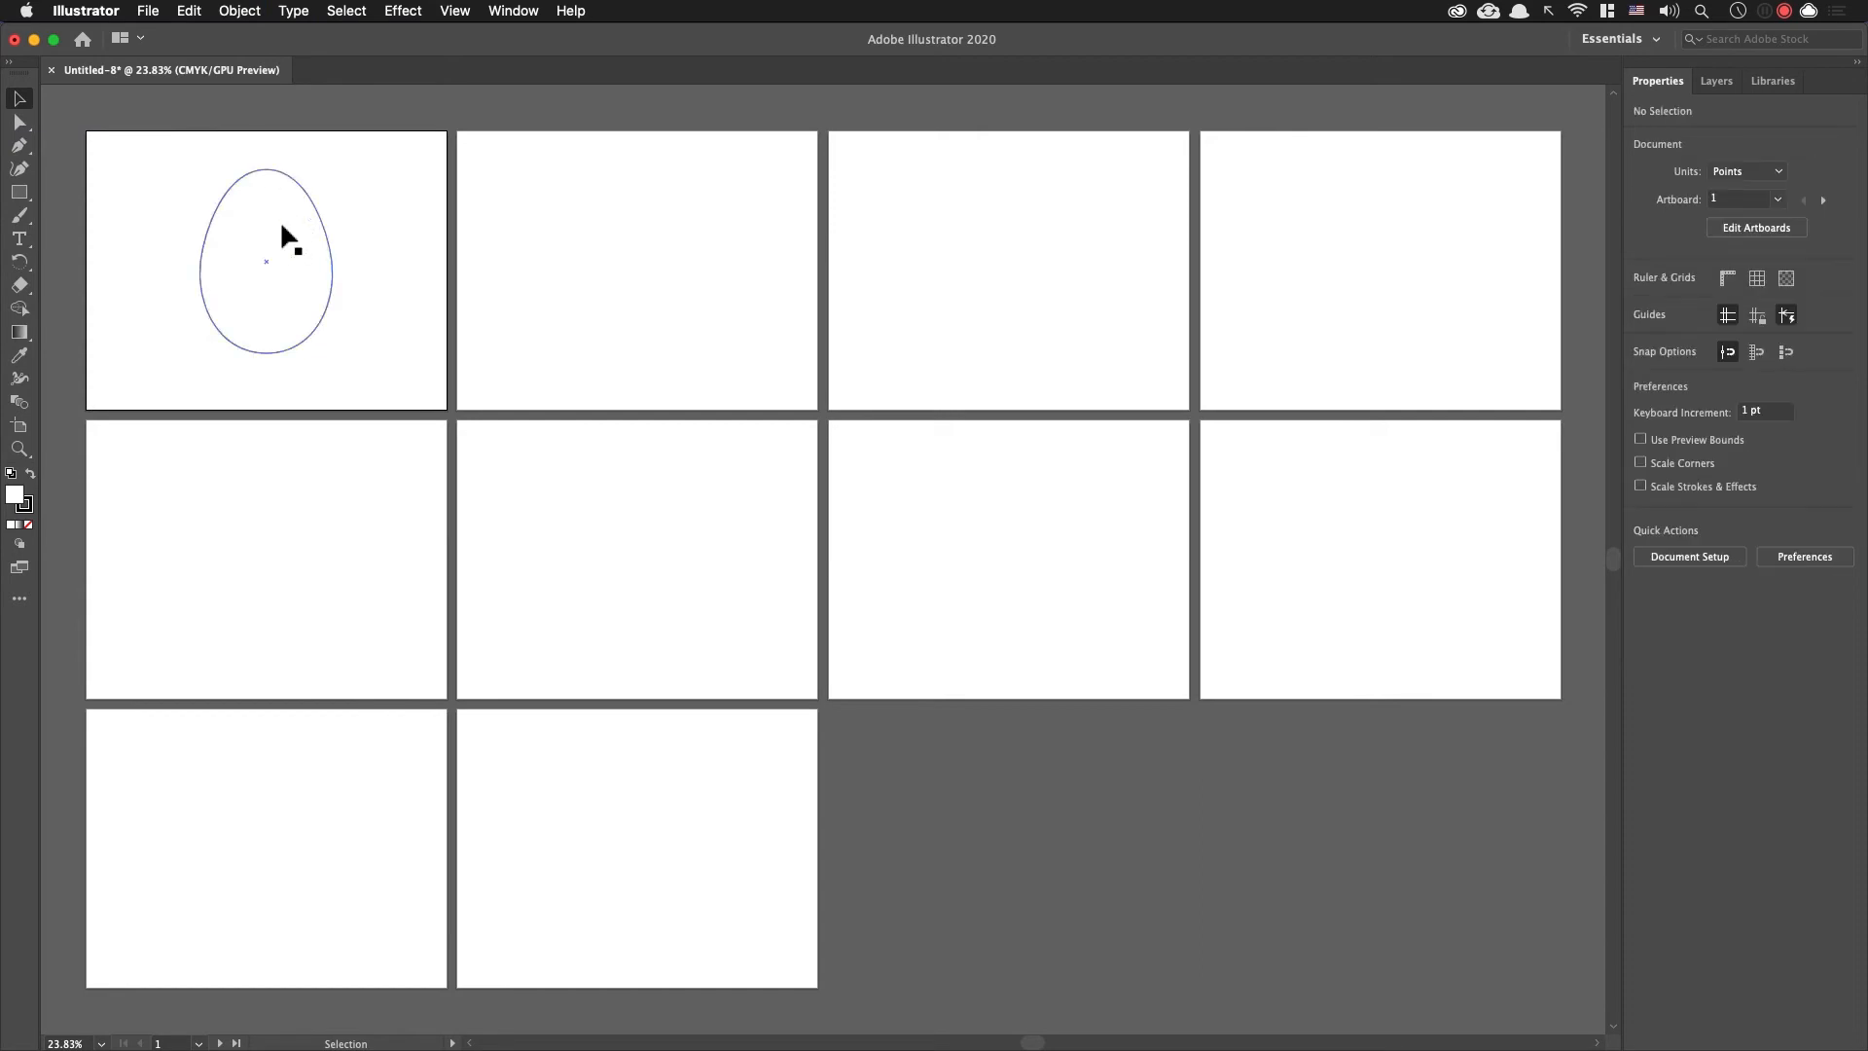
pyautogui.click(307, 195)
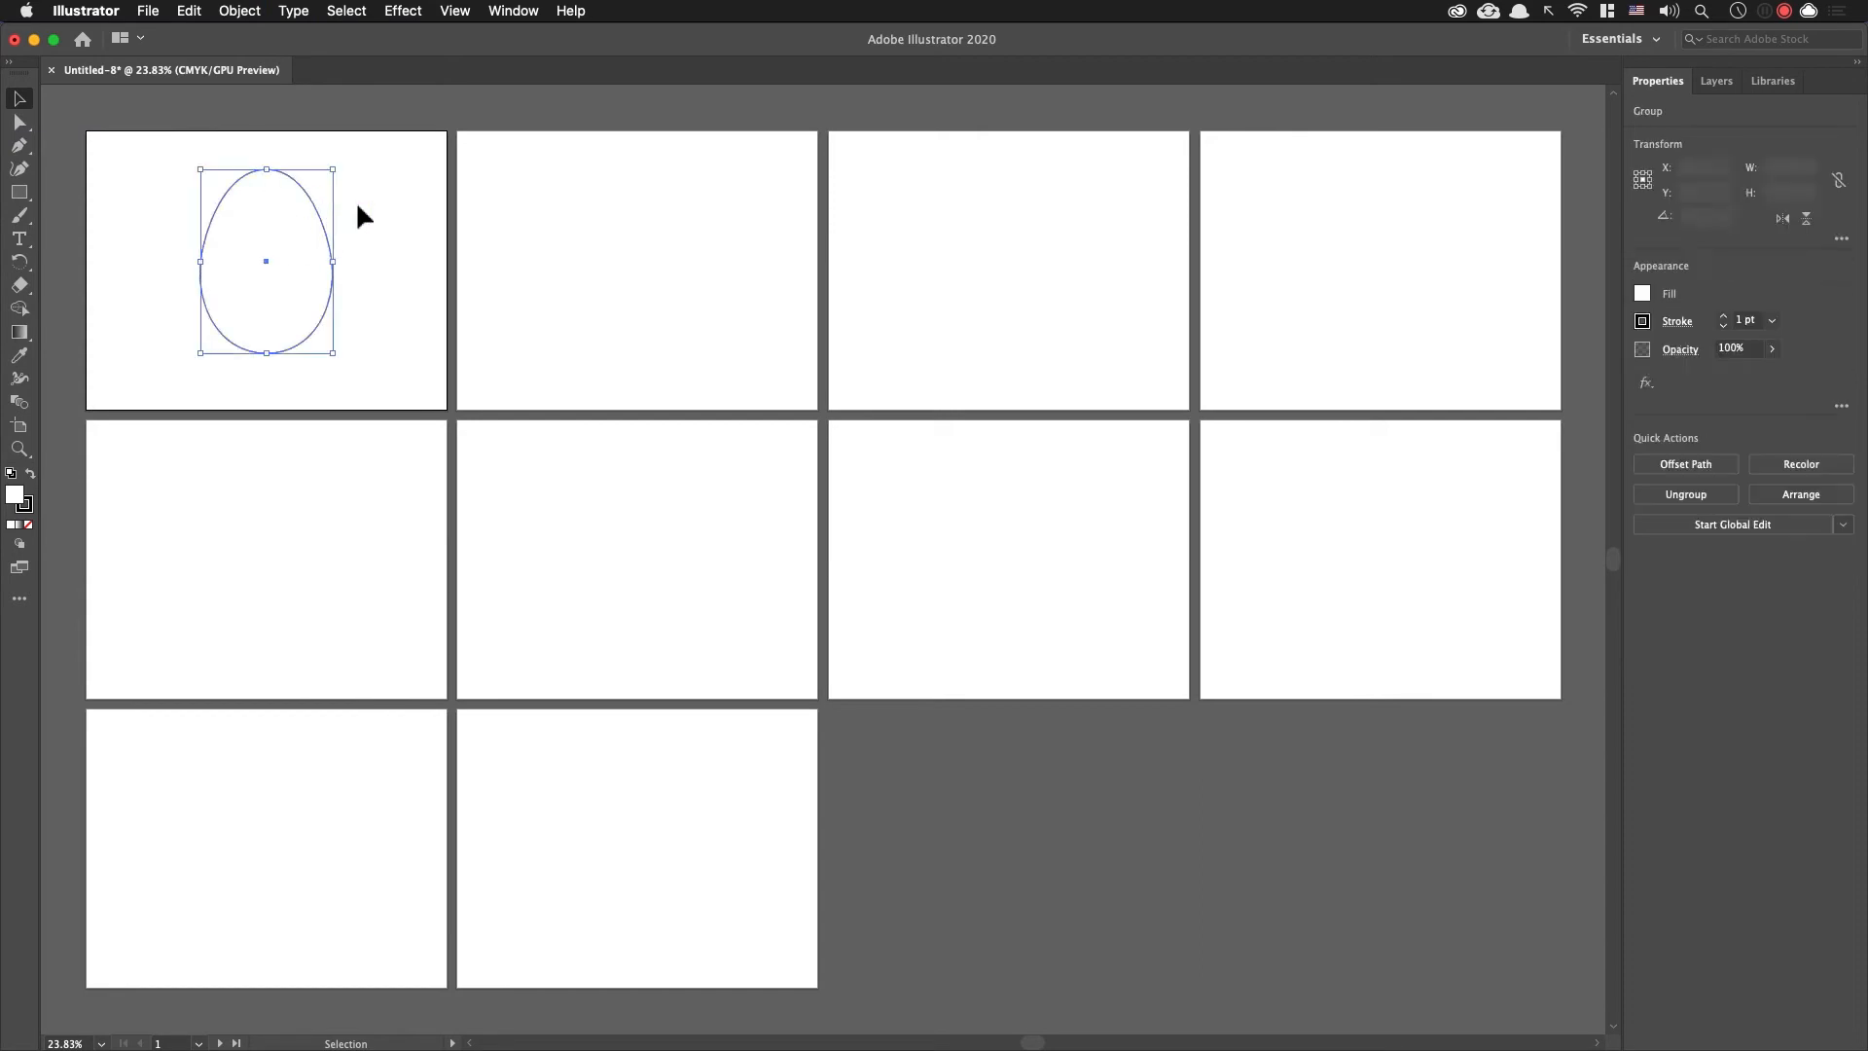
pyautogui.click(394, 266)
pyautogui.moveTo(379, 347); pyautogui.dragTo(192, 228)
pyautogui.click(387, 319)
pyautogui.moveTo(394, 352); pyautogui.dragTo(261, 251)
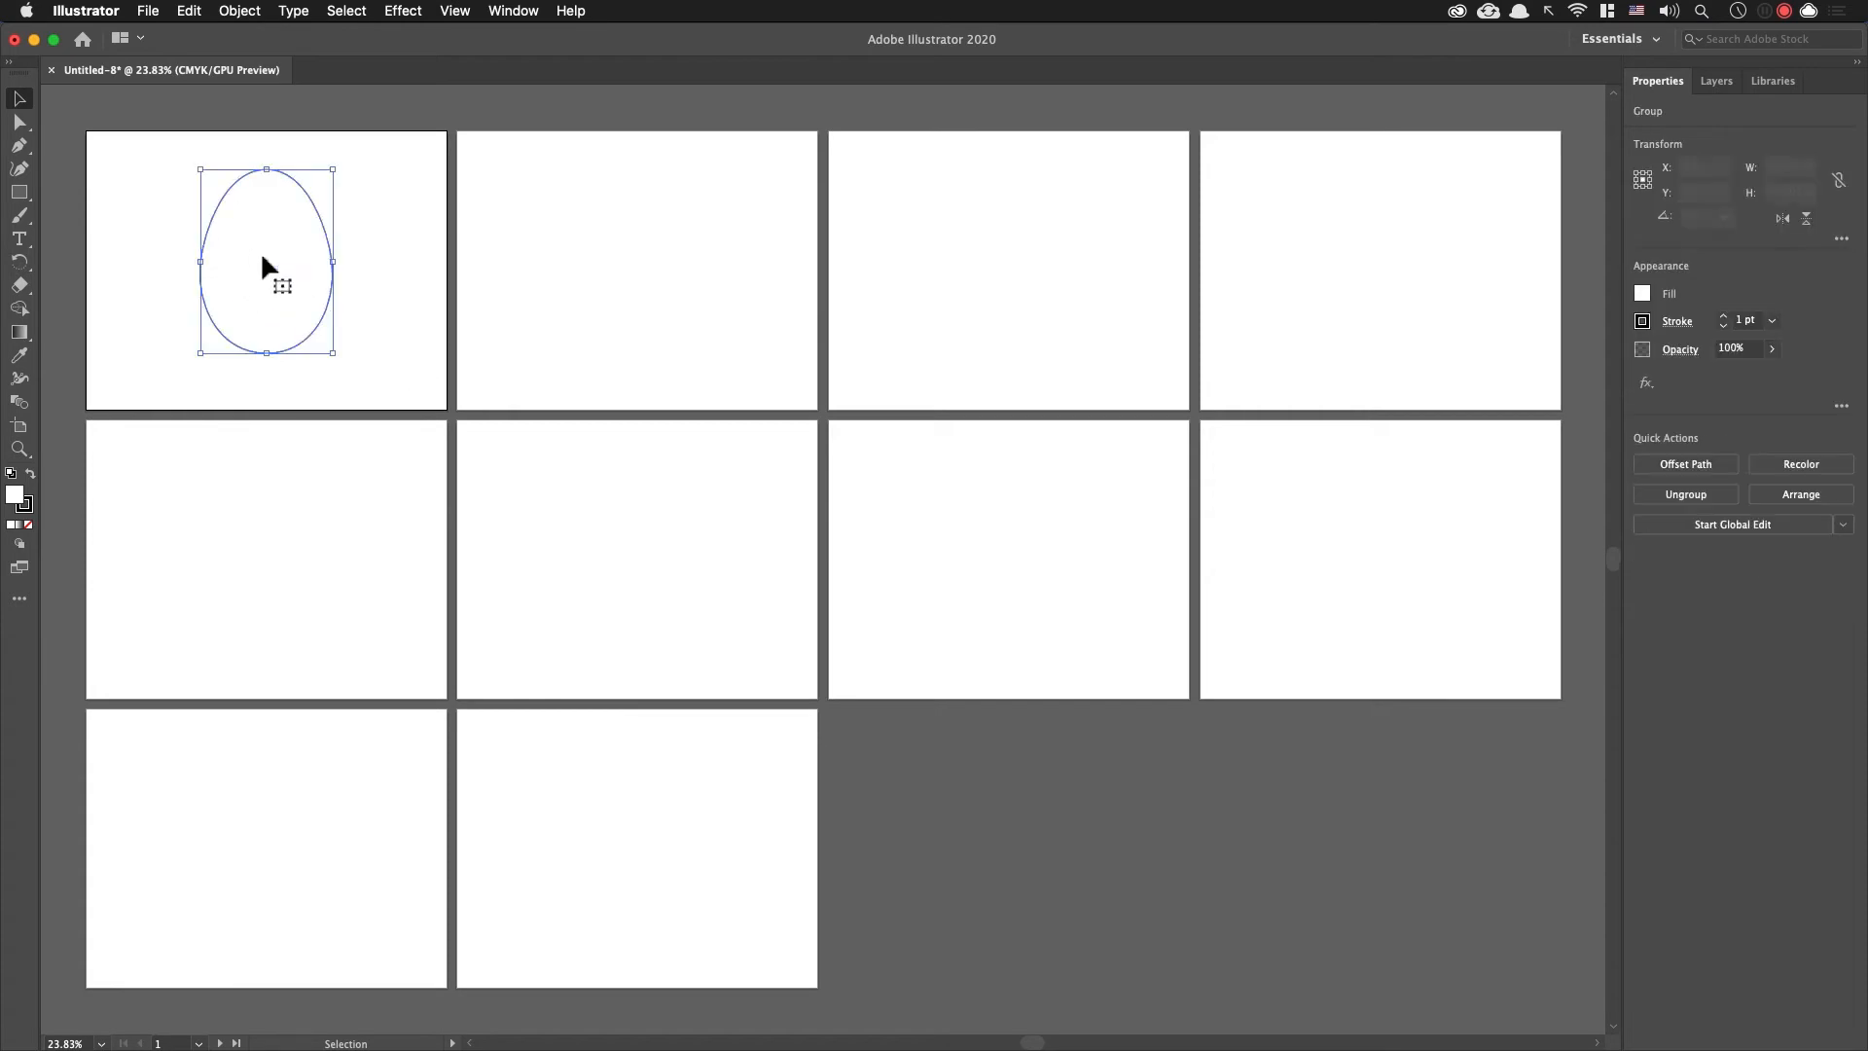
pyautogui.click(382, 220)
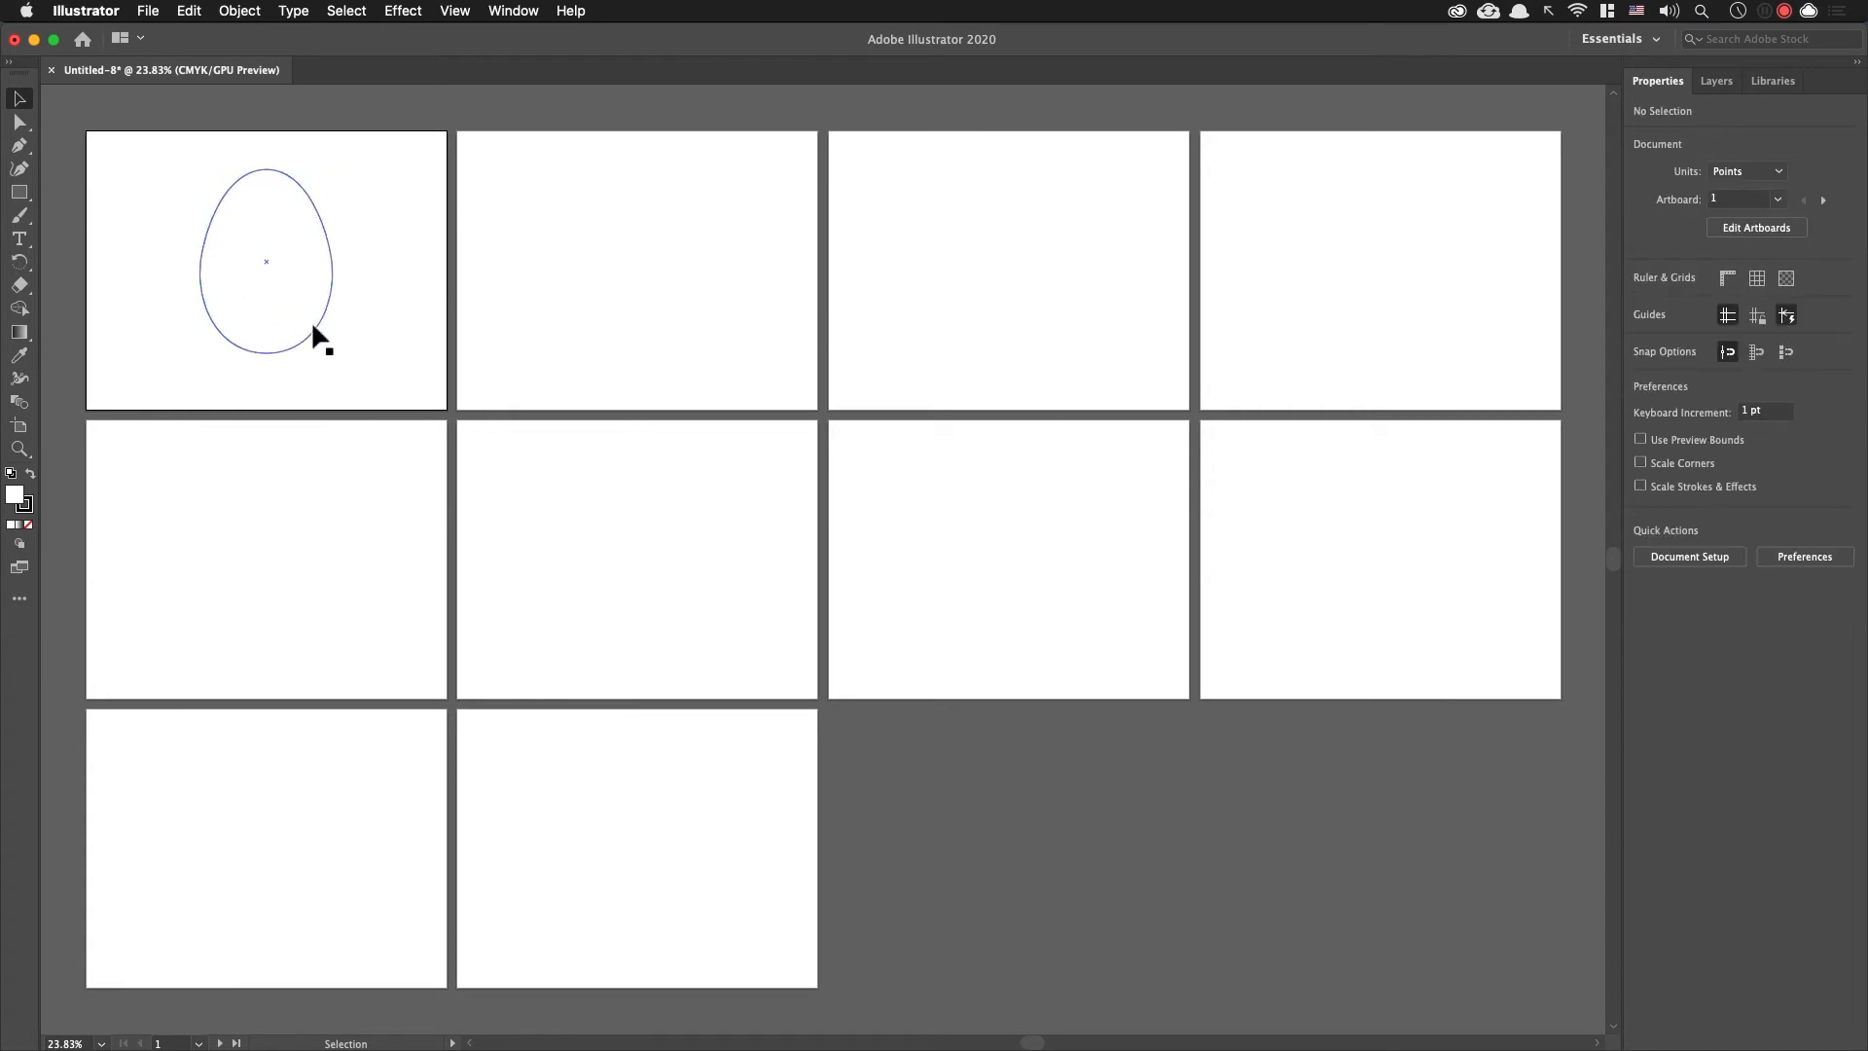
# Step: Move the egg down to a Y position of about 297 pt, and cut and paste it onto all artboards
pyautogui.click(326, 309)
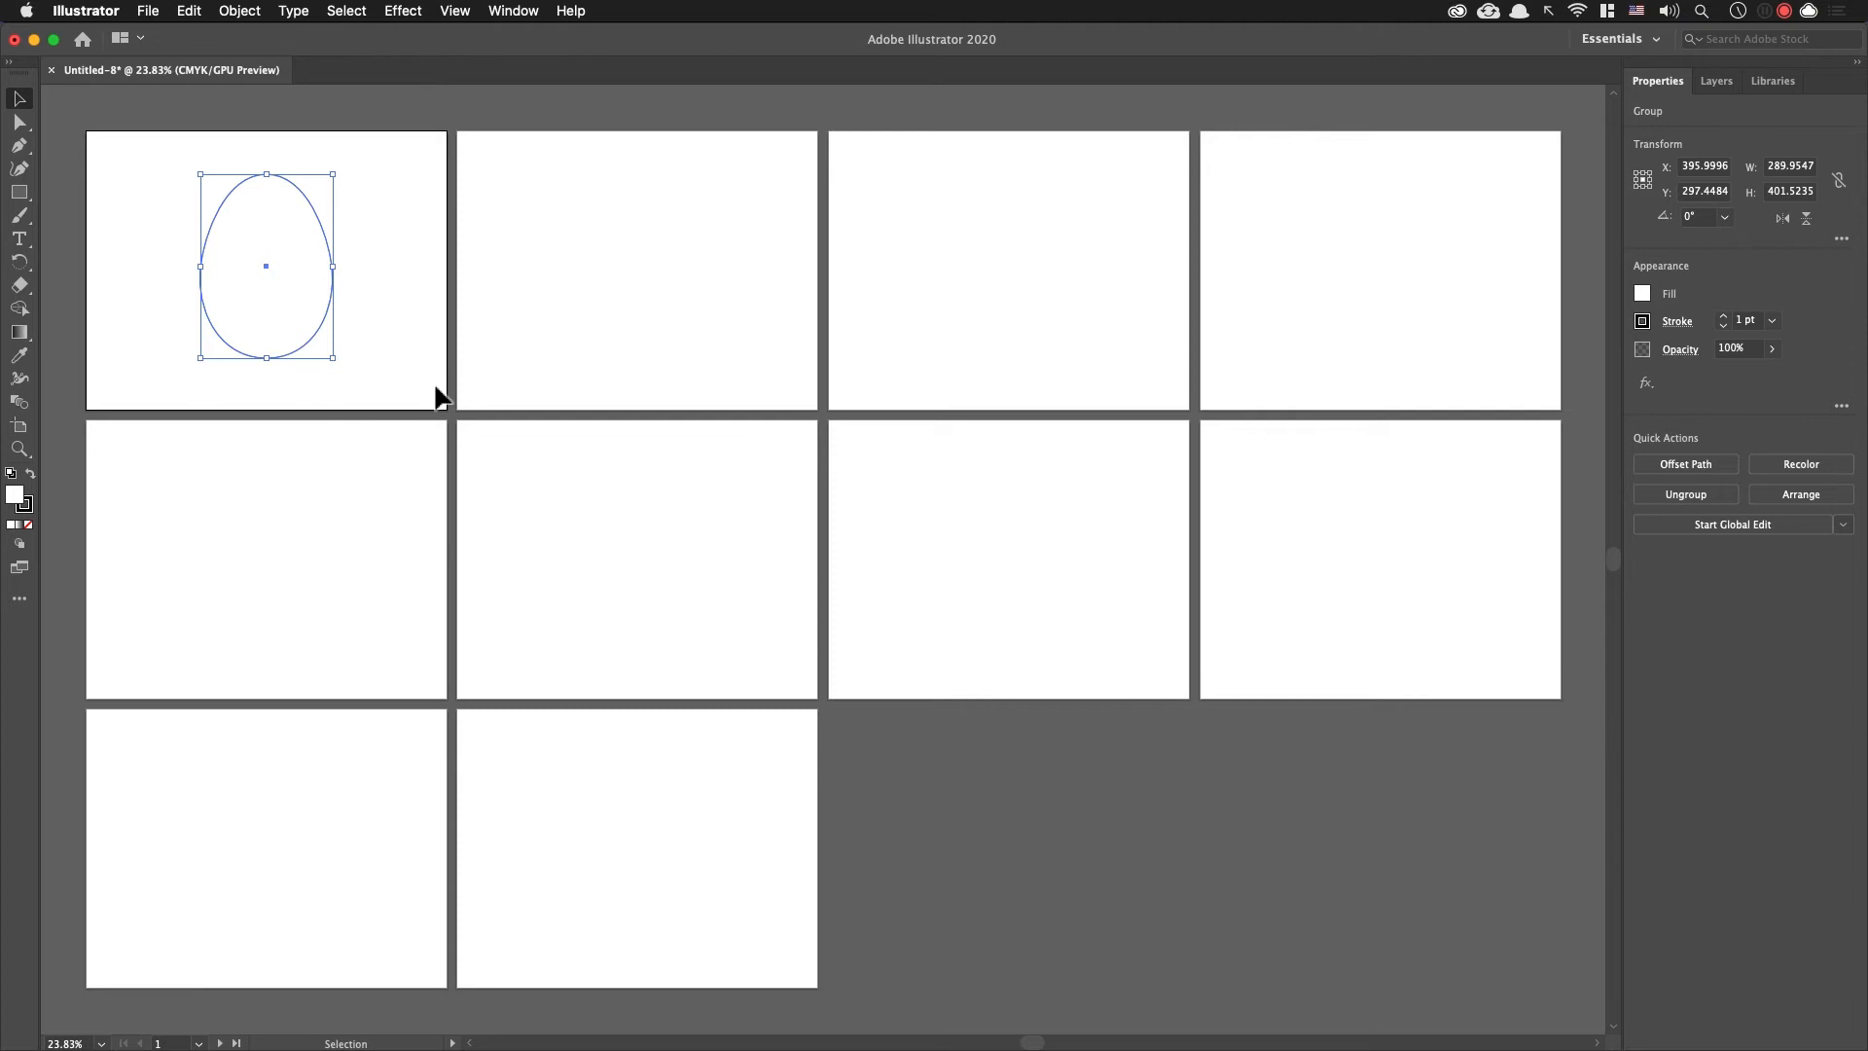
pyautogui.press('a')
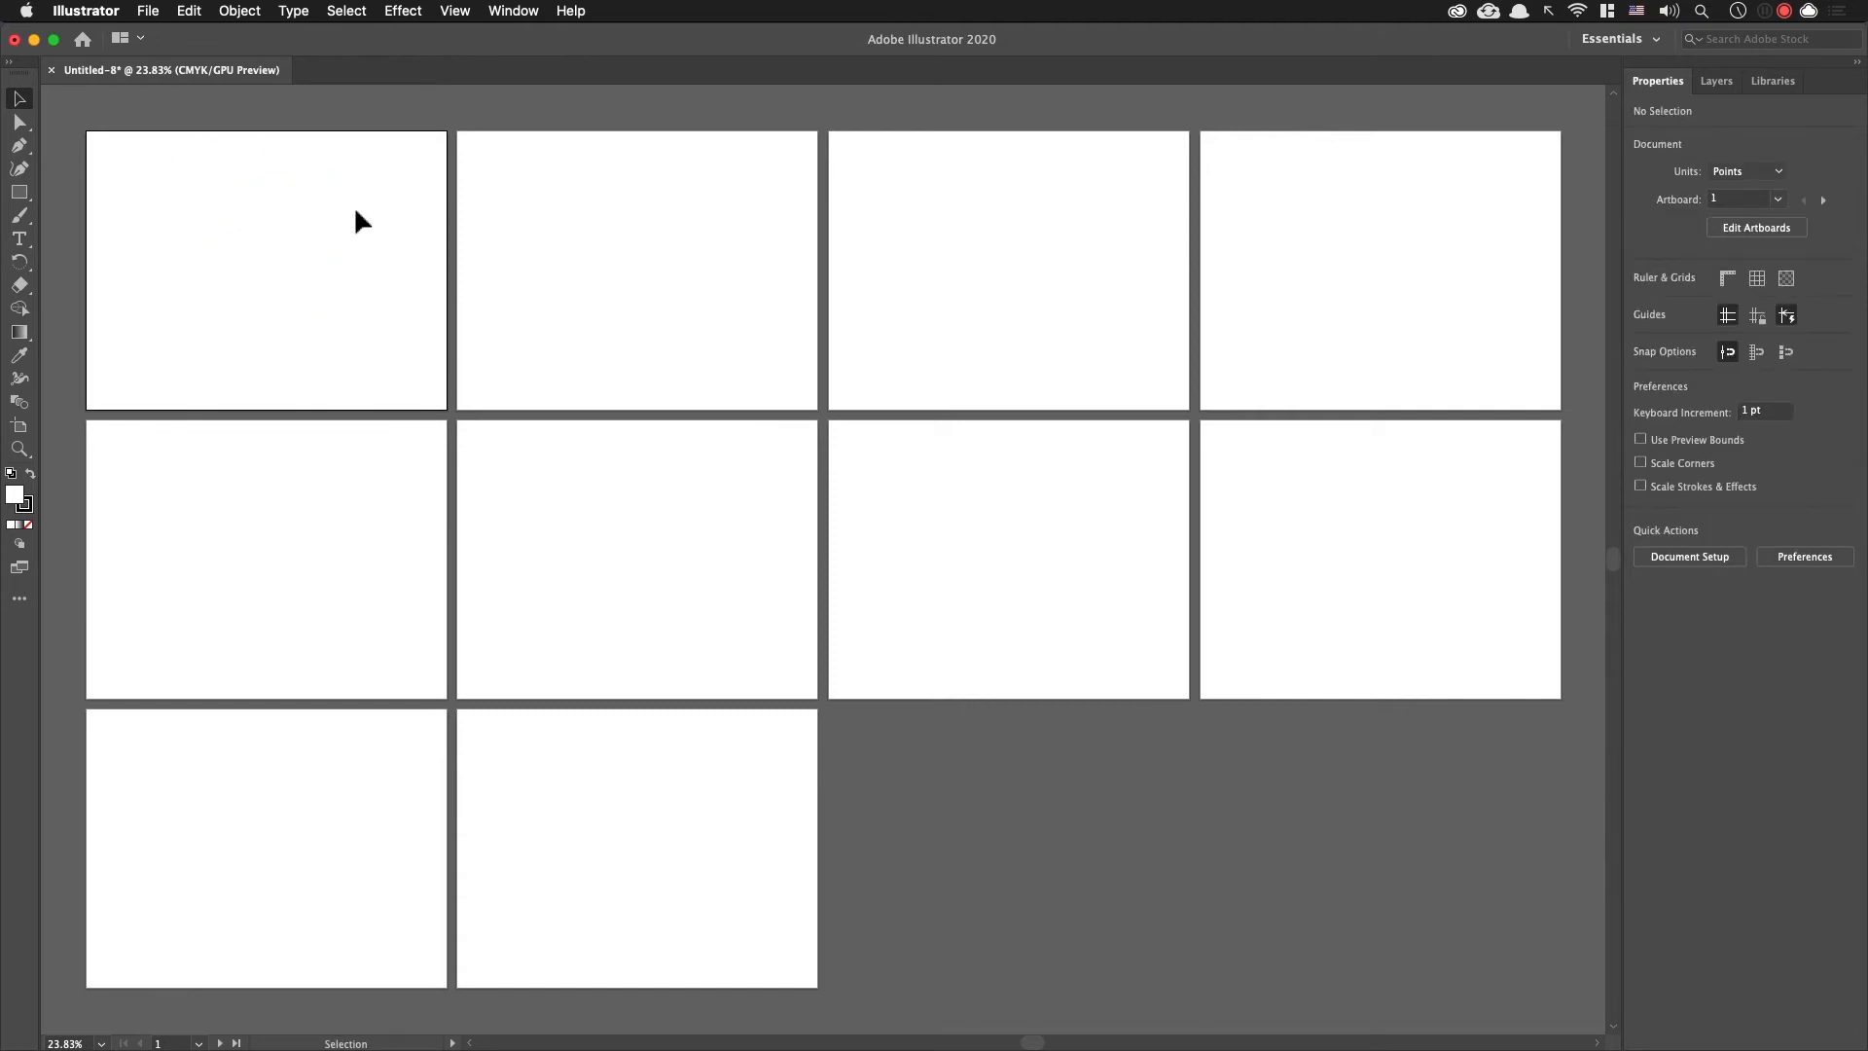
pyautogui.click(240, 10)
pyautogui.moveTo(202, 13)
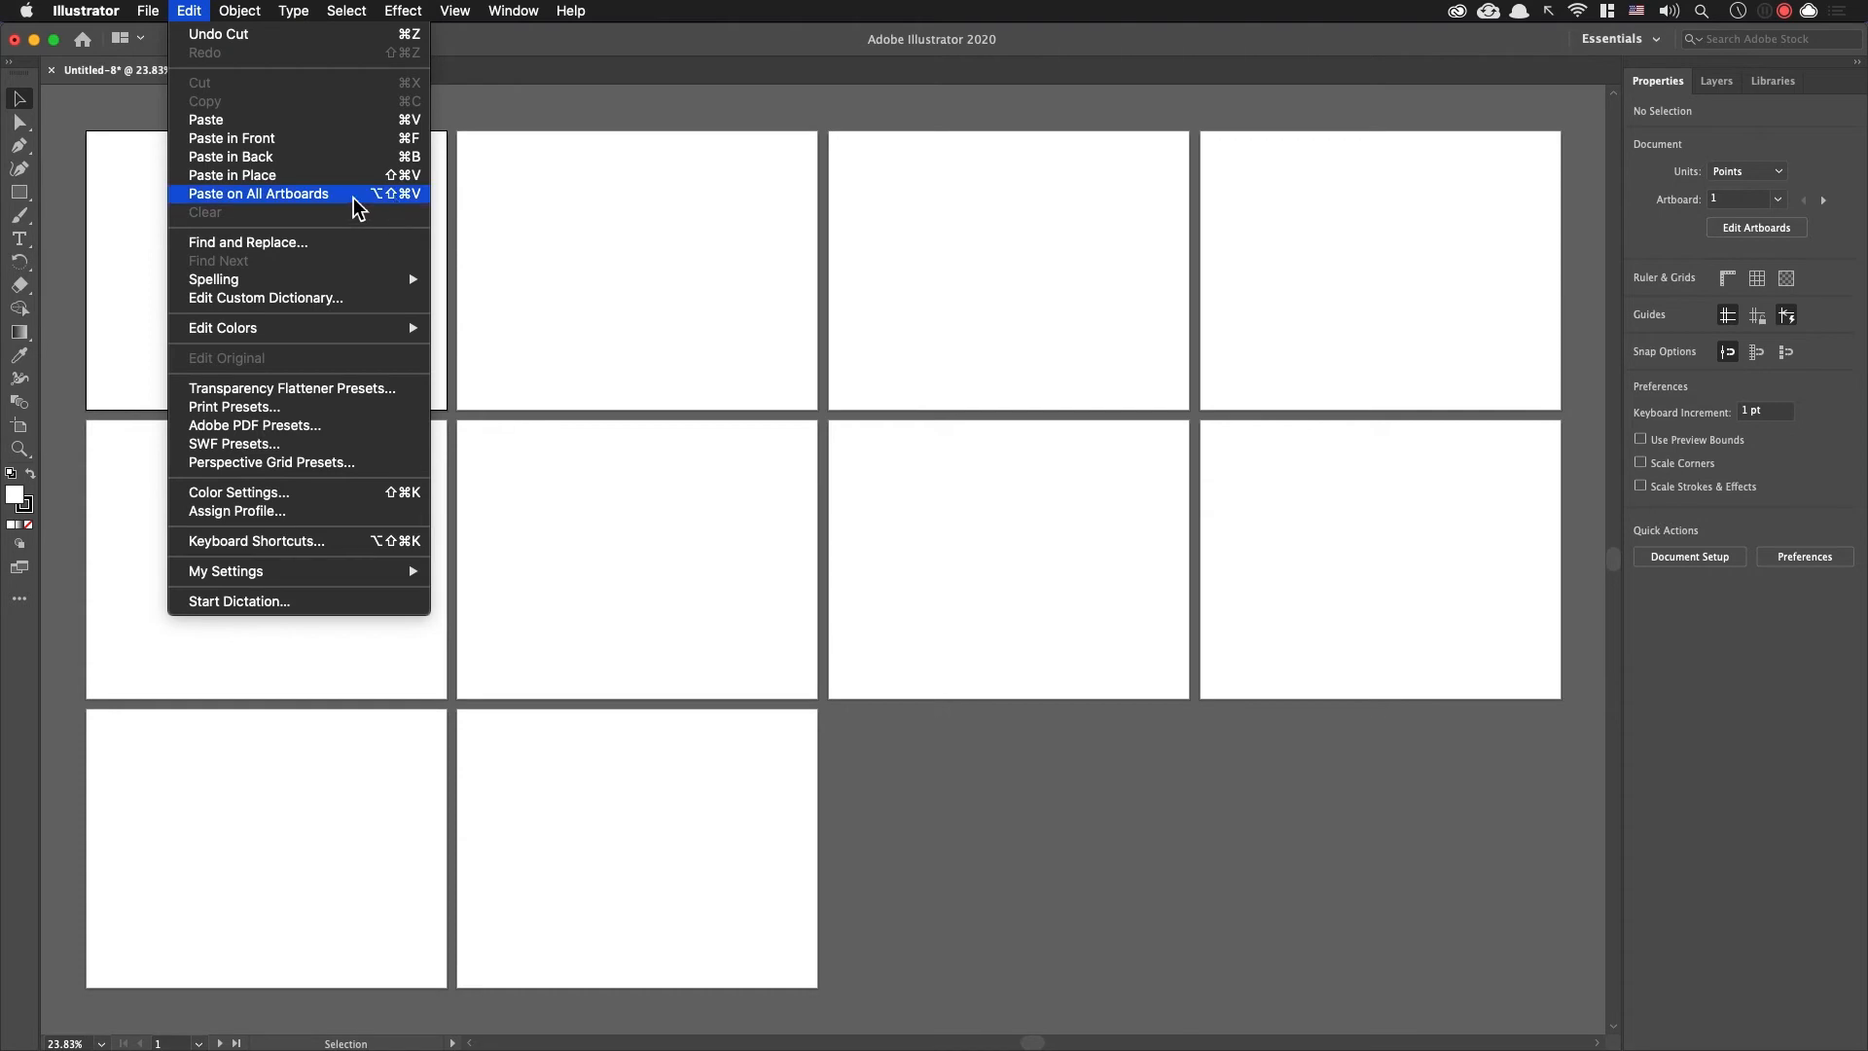
pyautogui.click(412, 199)
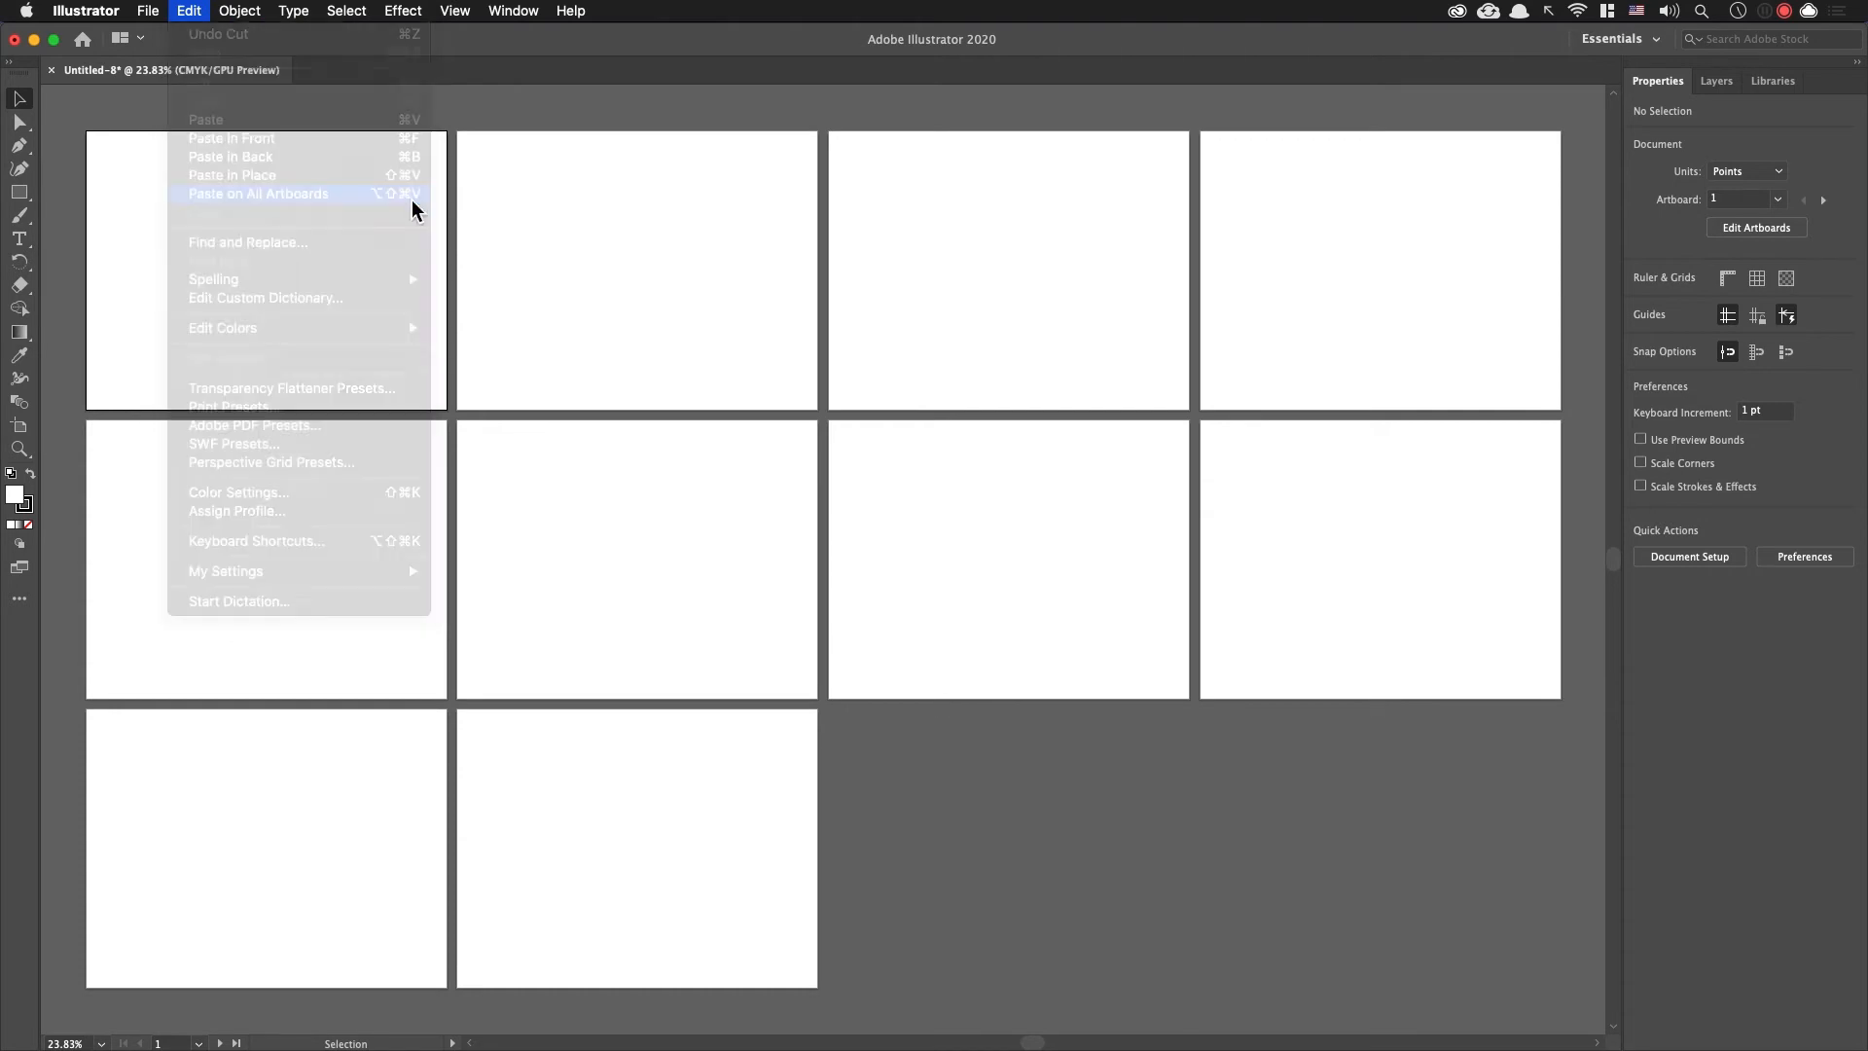
pyautogui.click(494, 284)
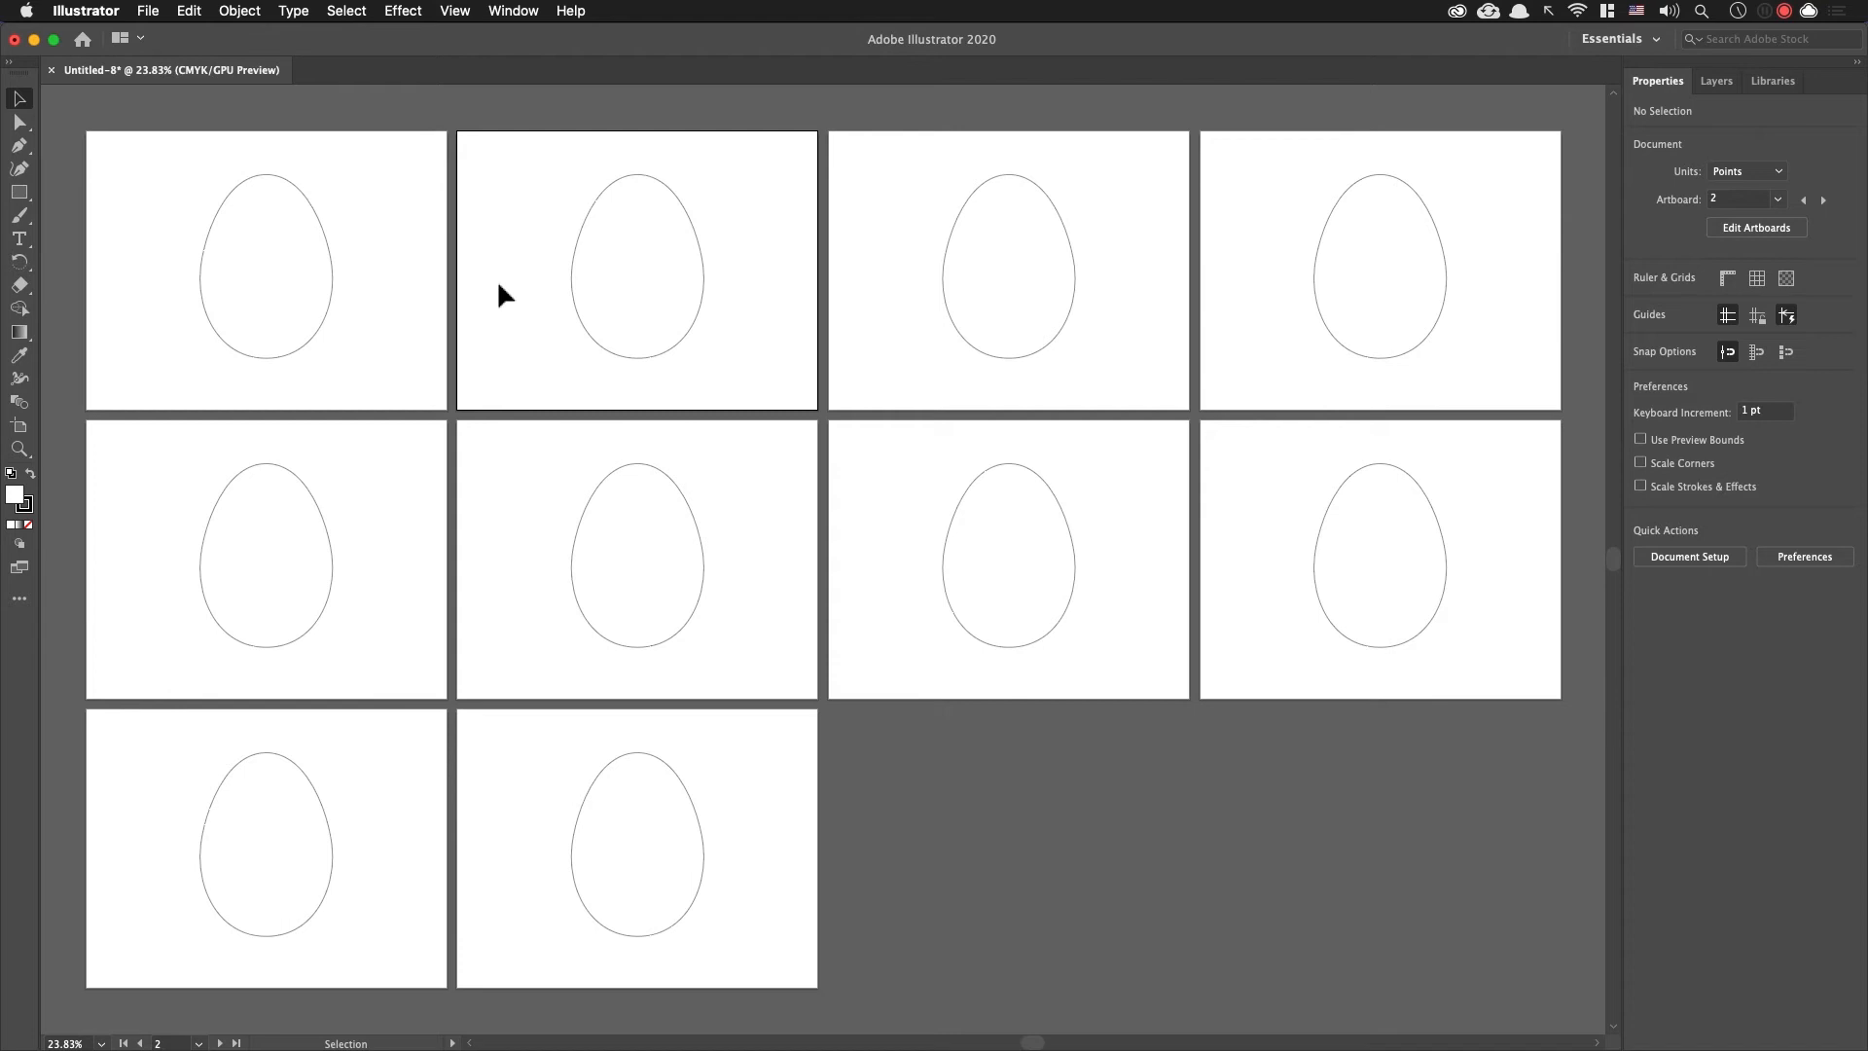
# Step: Return to the first artboard's egg, and switch to Chrome to view the "easter eggs with patterns" image result as reference
pyautogui.click(352, 274)
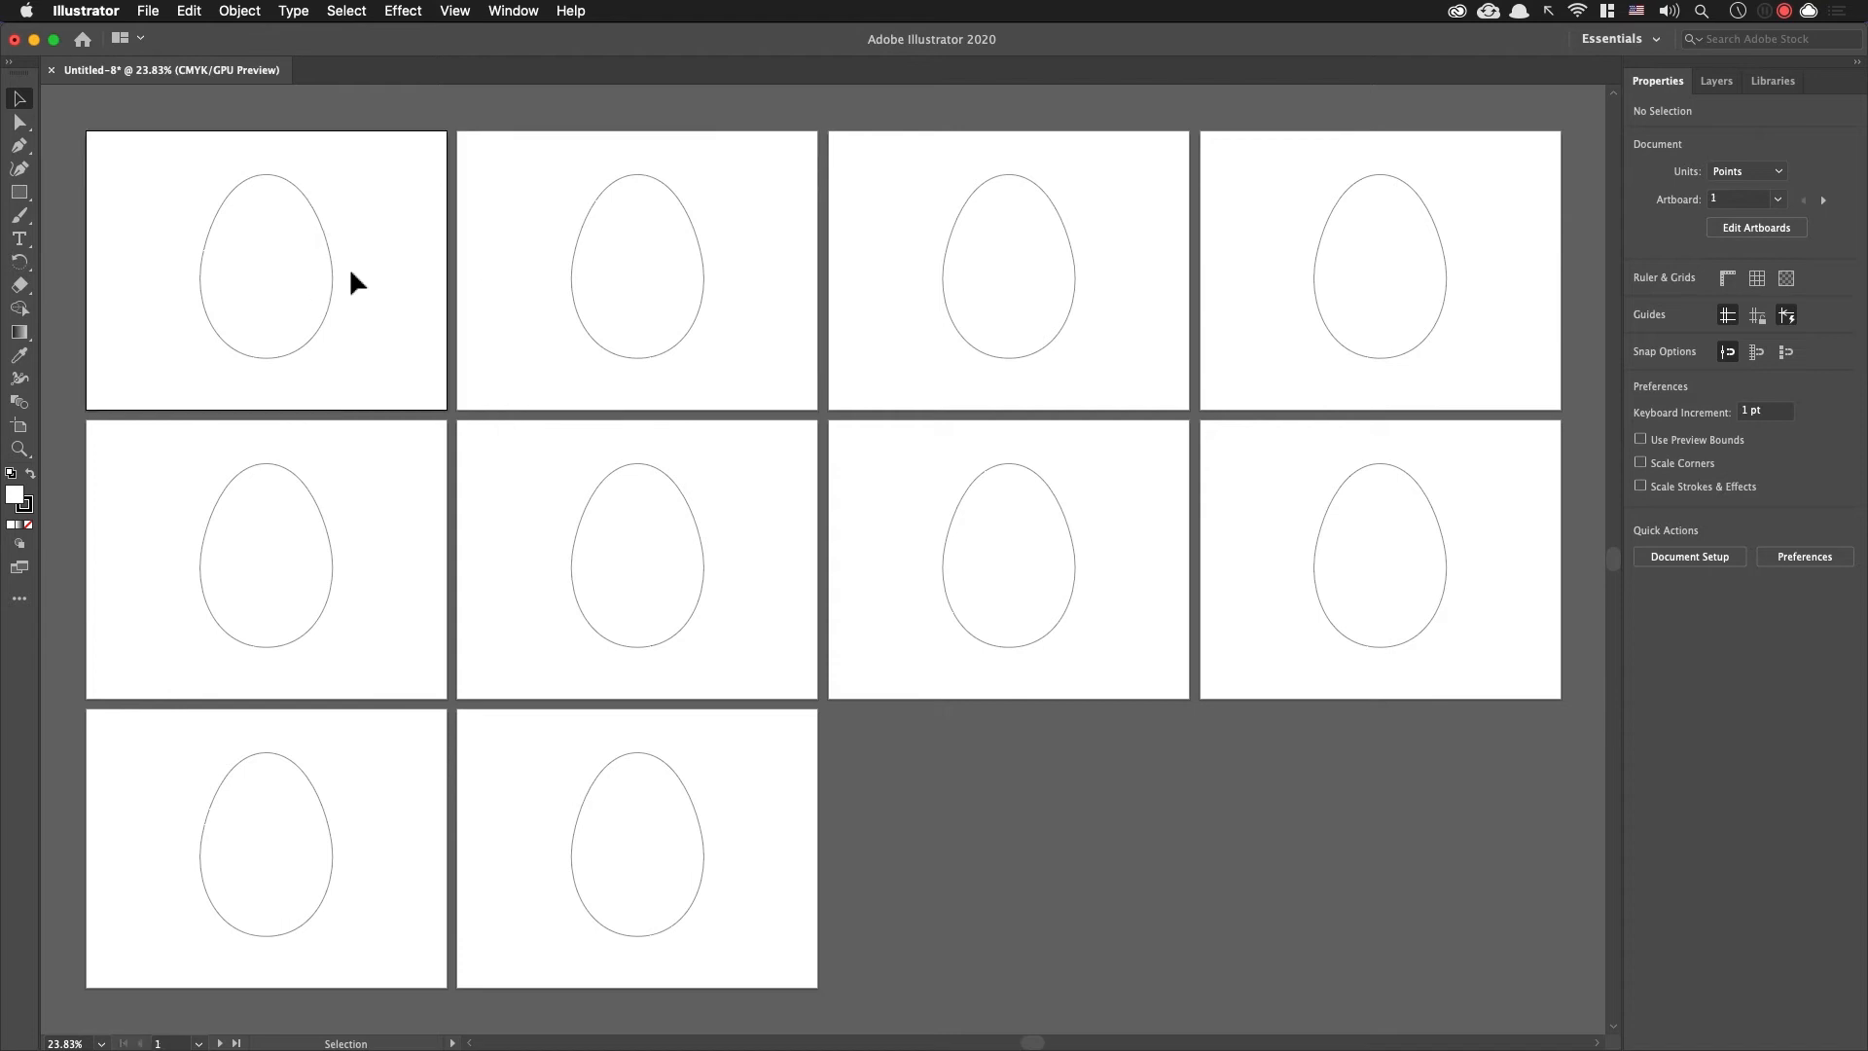
pyautogui.press('super+0')
pyautogui.press('space')
pyautogui.moveTo(443, 347); pyautogui.dragTo(326, 335)
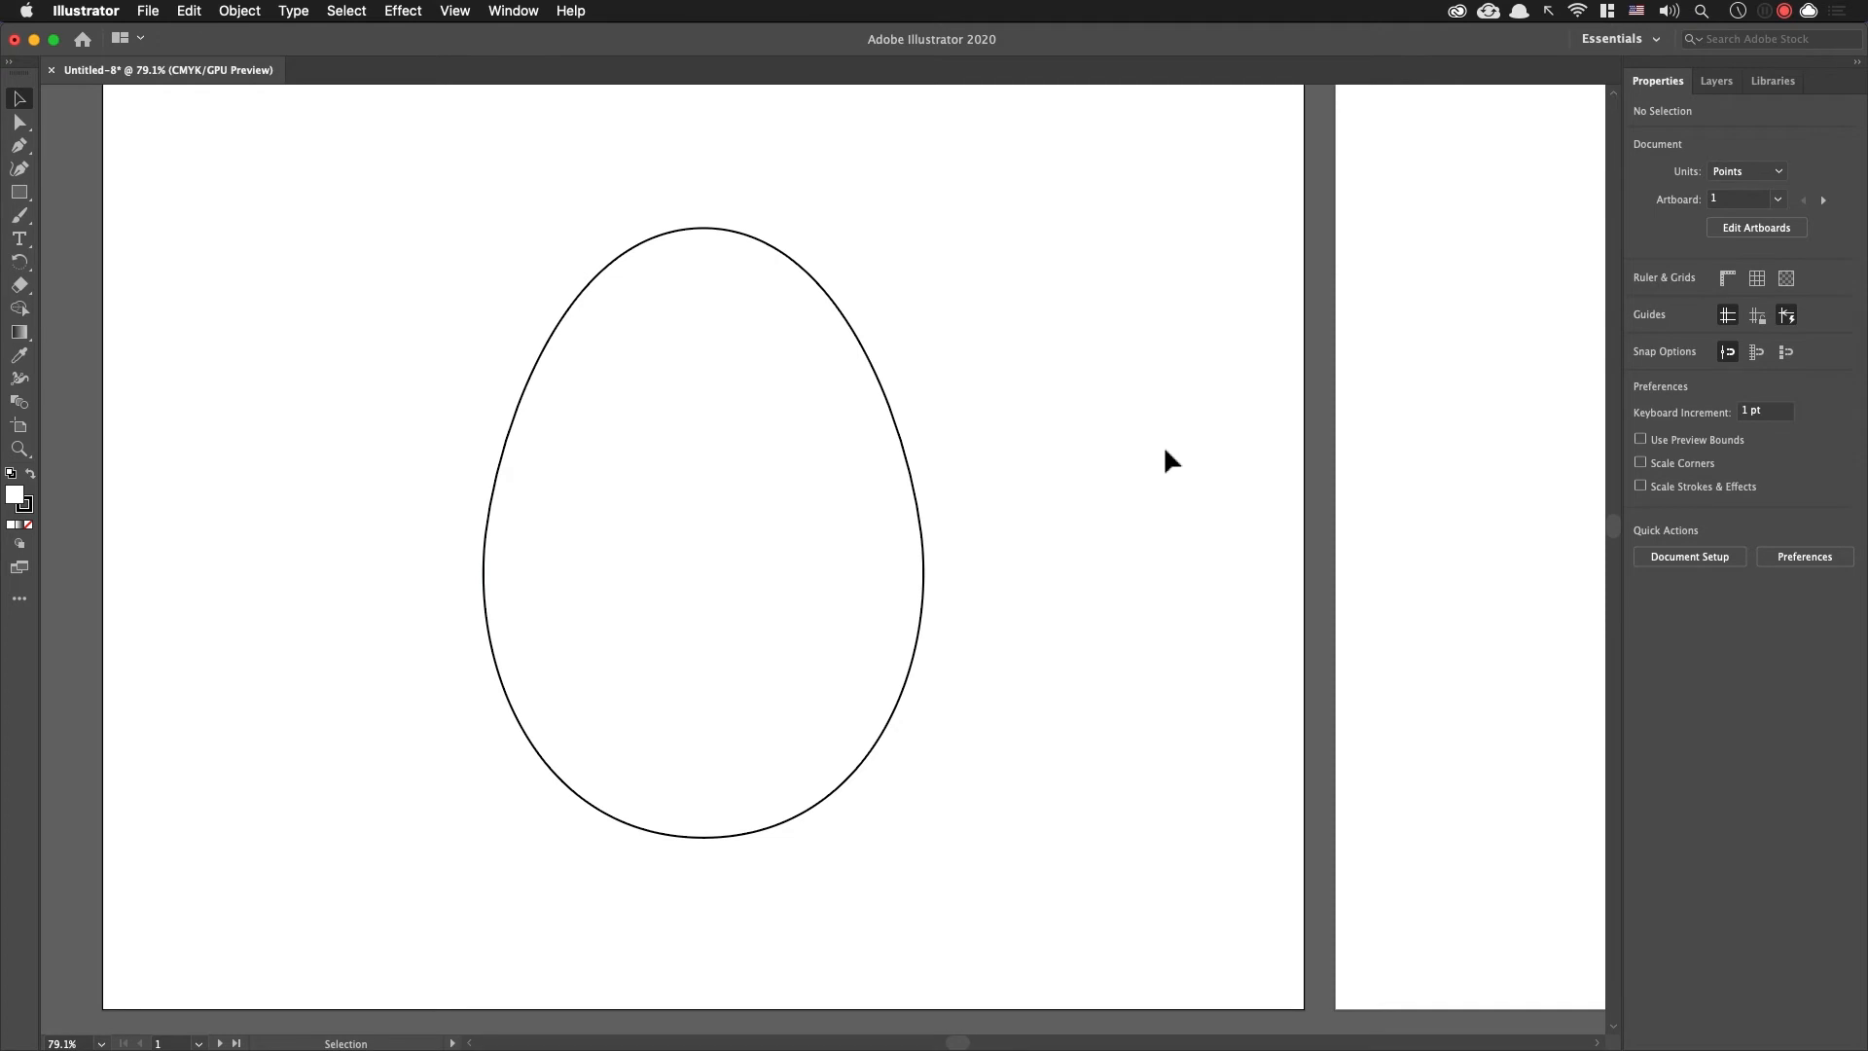
pyautogui.press('super+Tab')
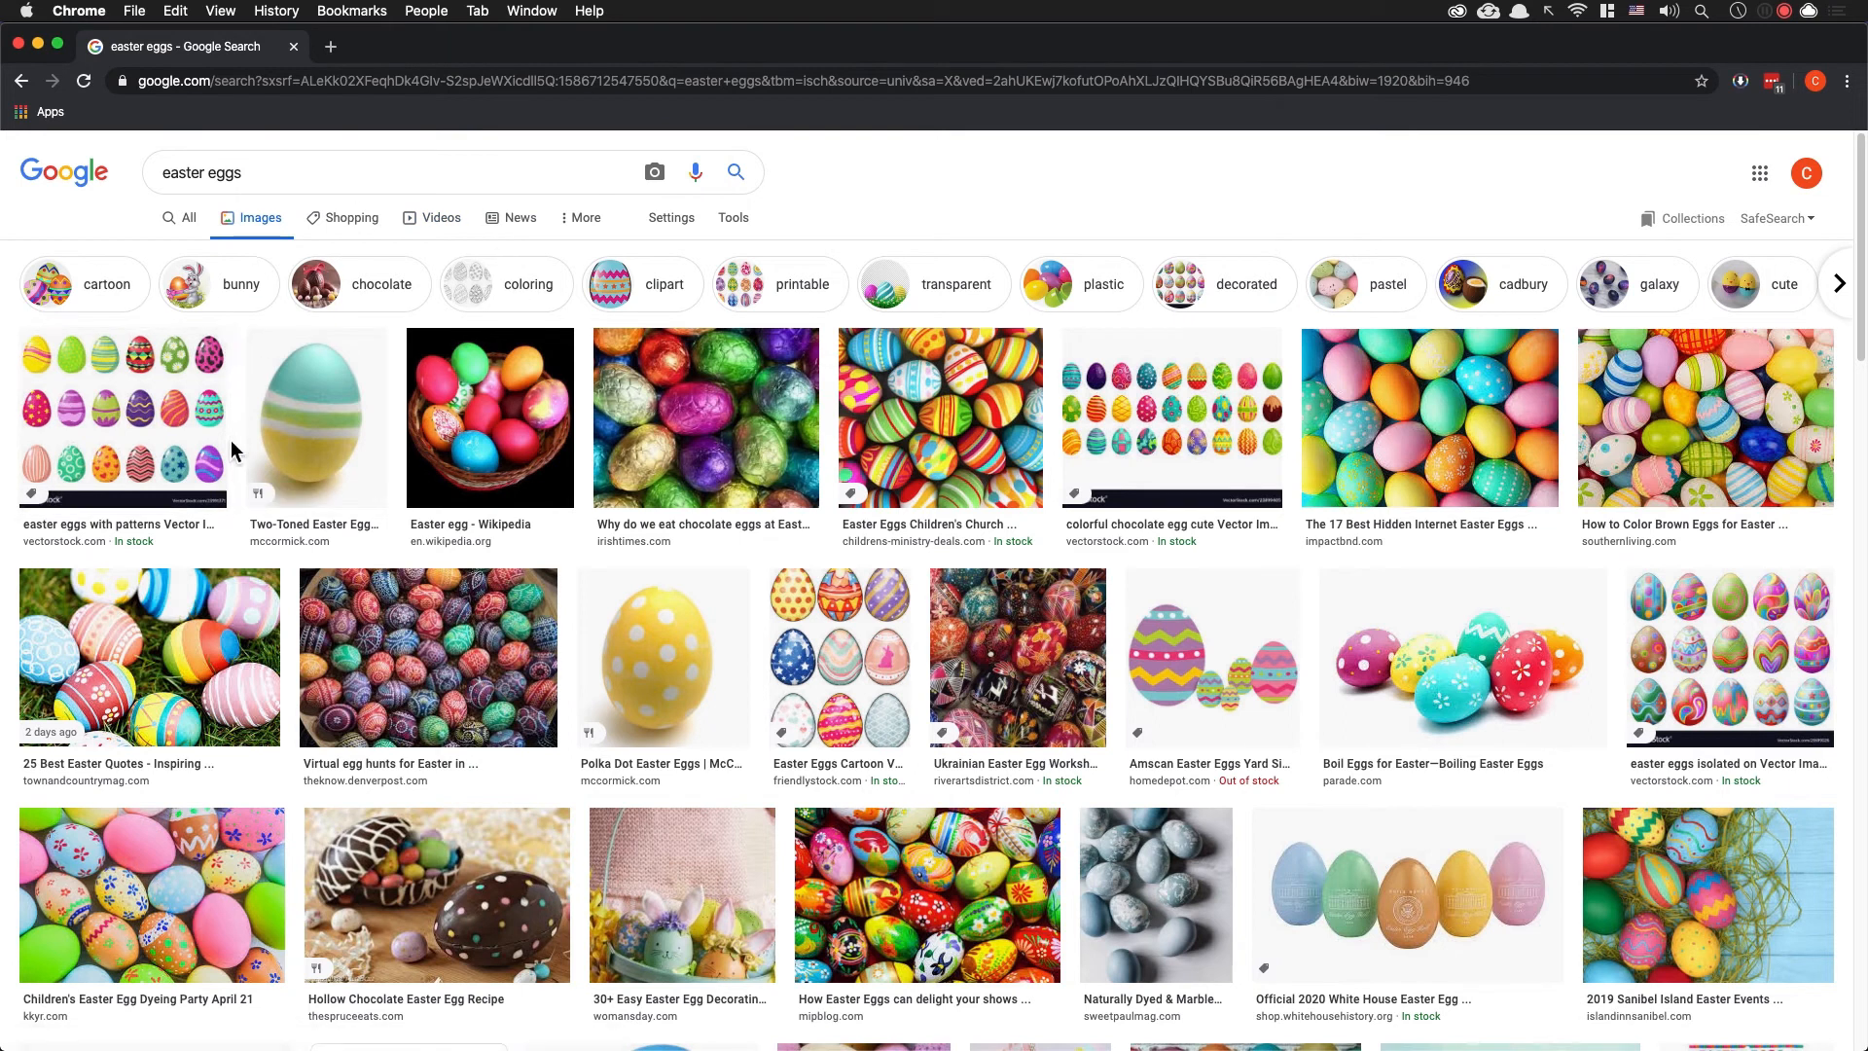
pyautogui.click(165, 467)
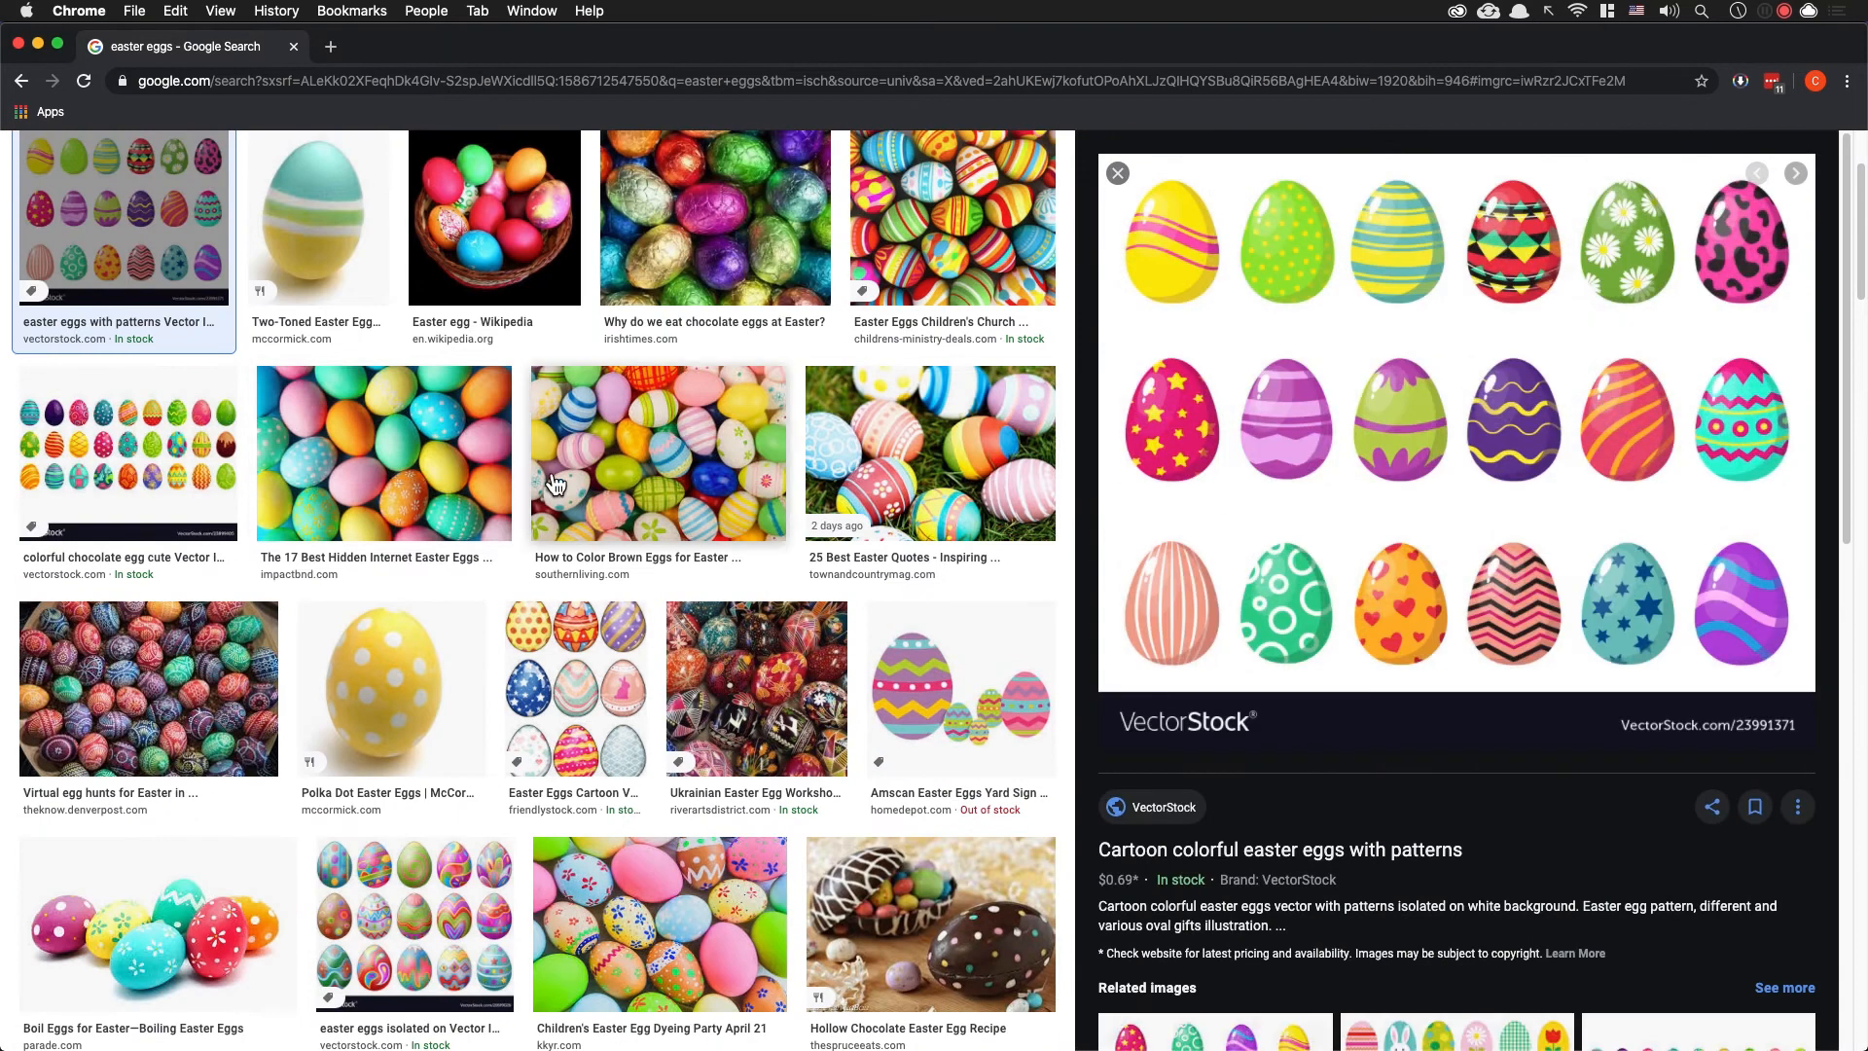
# Step: Compare the two-toned Easter egg photo with the patterned vector eggs in the image results as decoration references
pyautogui.scroll(3, 554, 483)
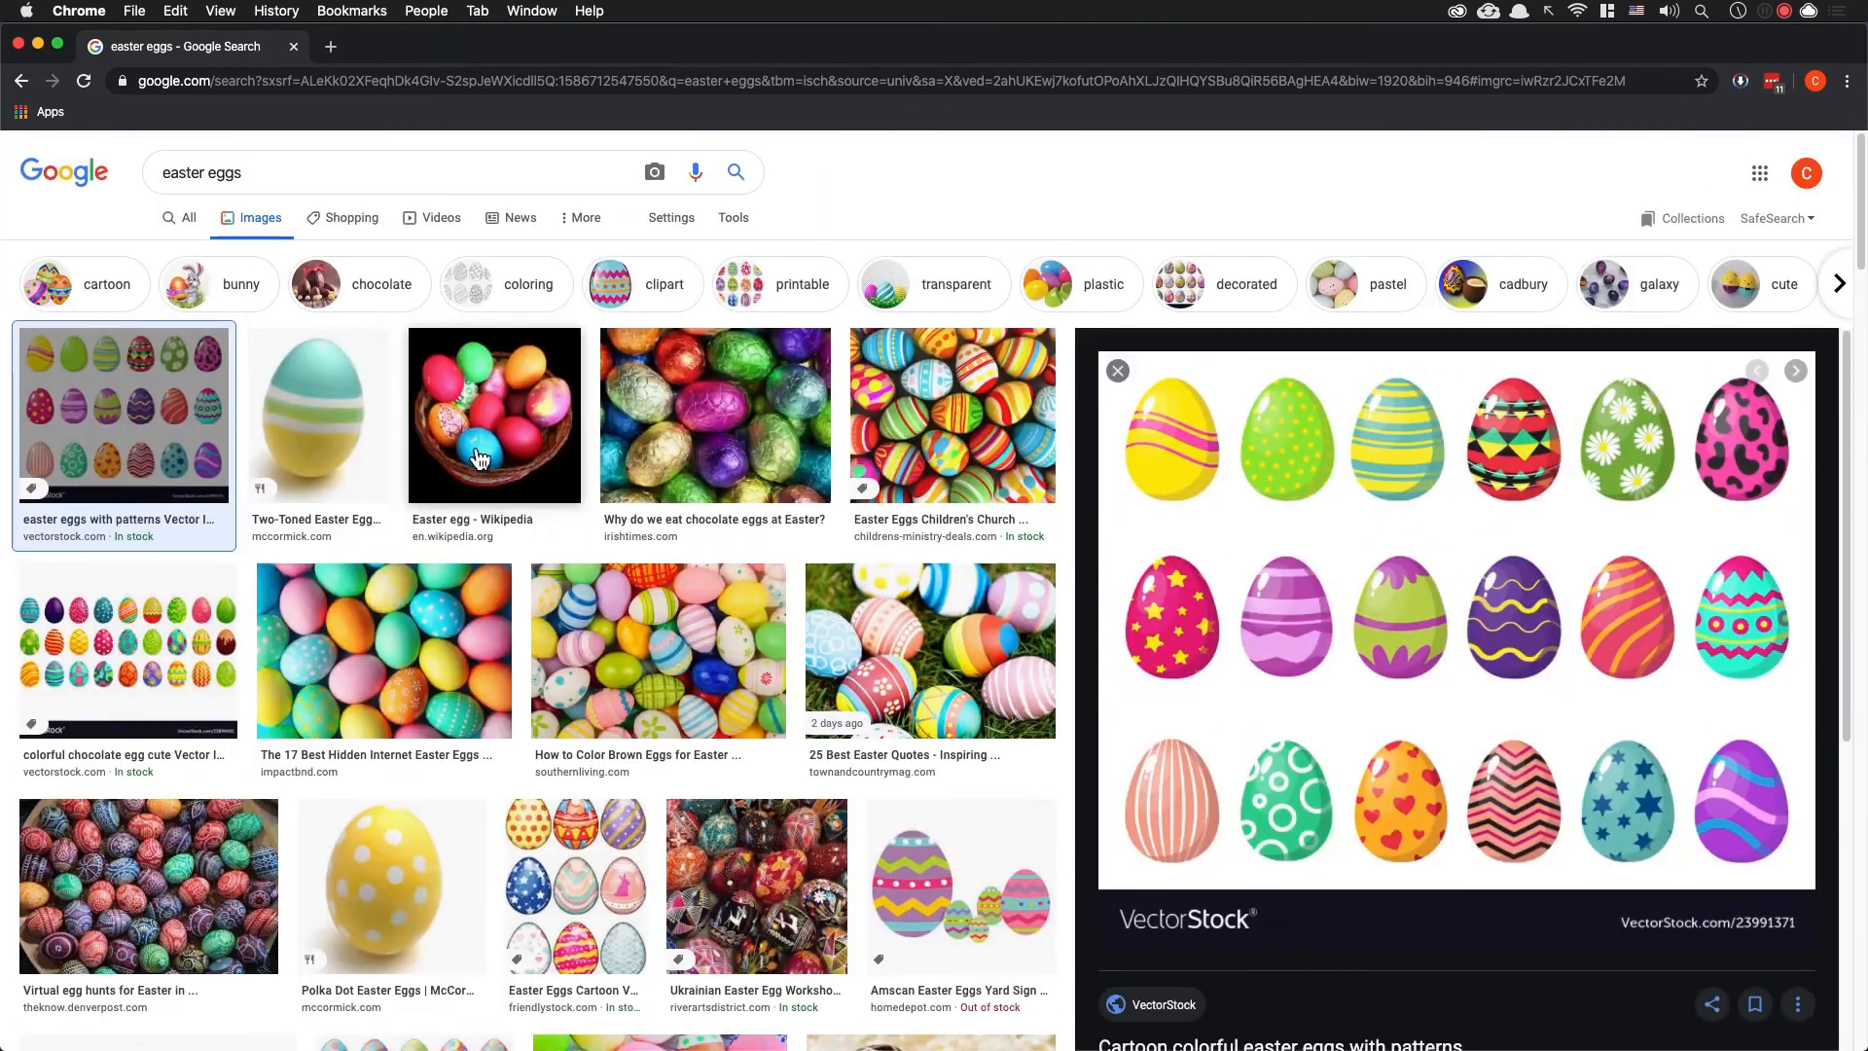
pyautogui.click(347, 434)
pyautogui.scroll(2, 1416, 732)
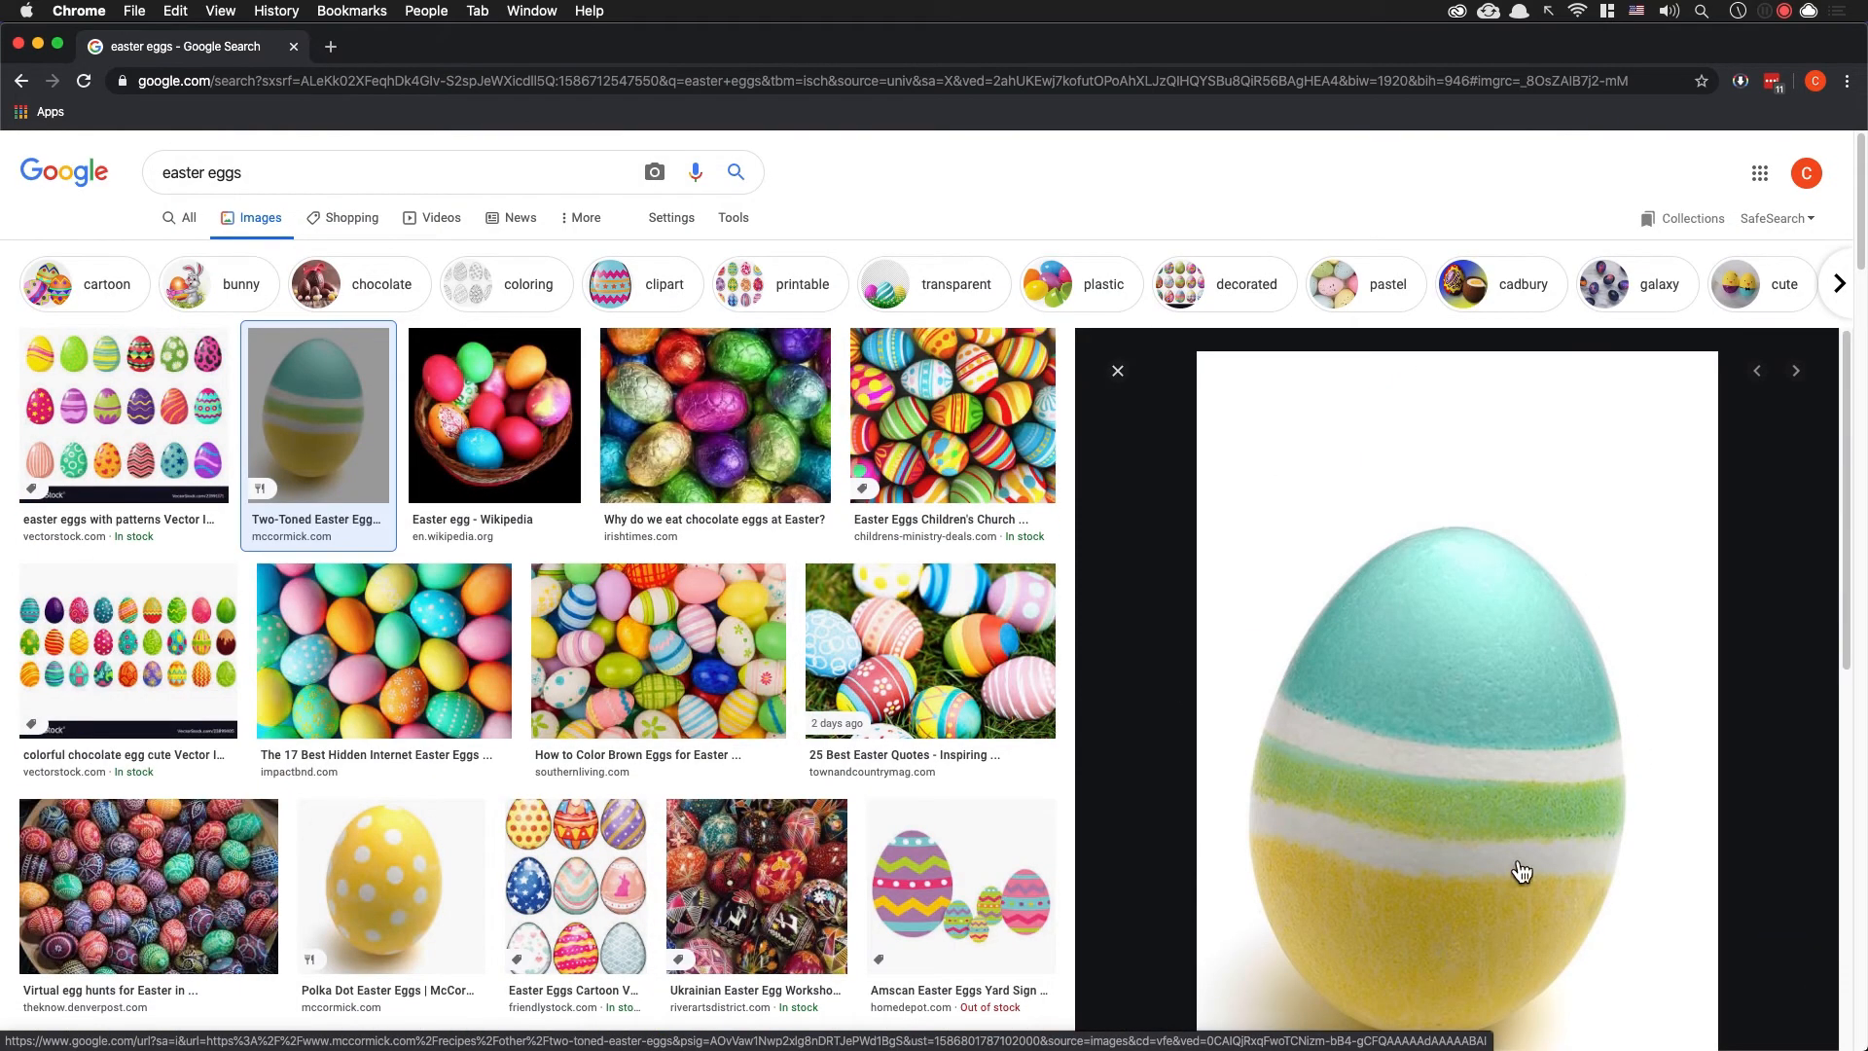
pyautogui.scroll(-2, 1491, 874)
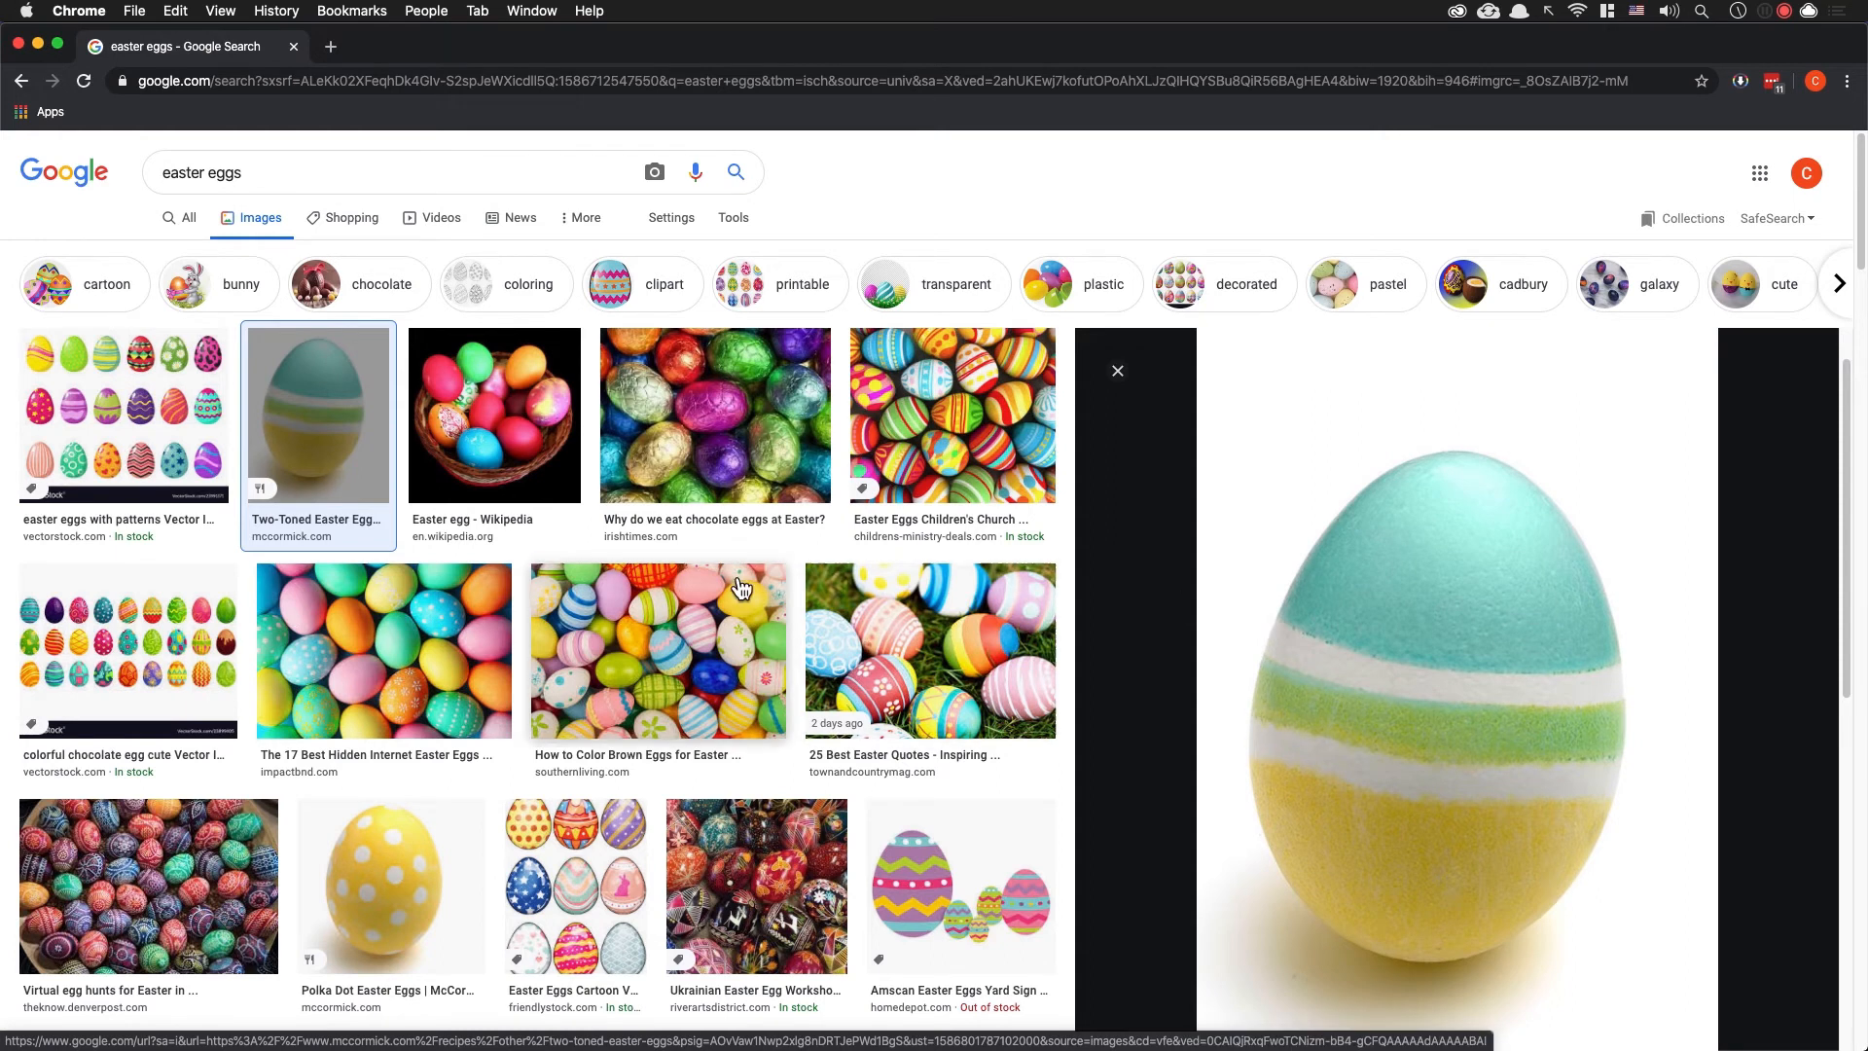
pyautogui.click(159, 429)
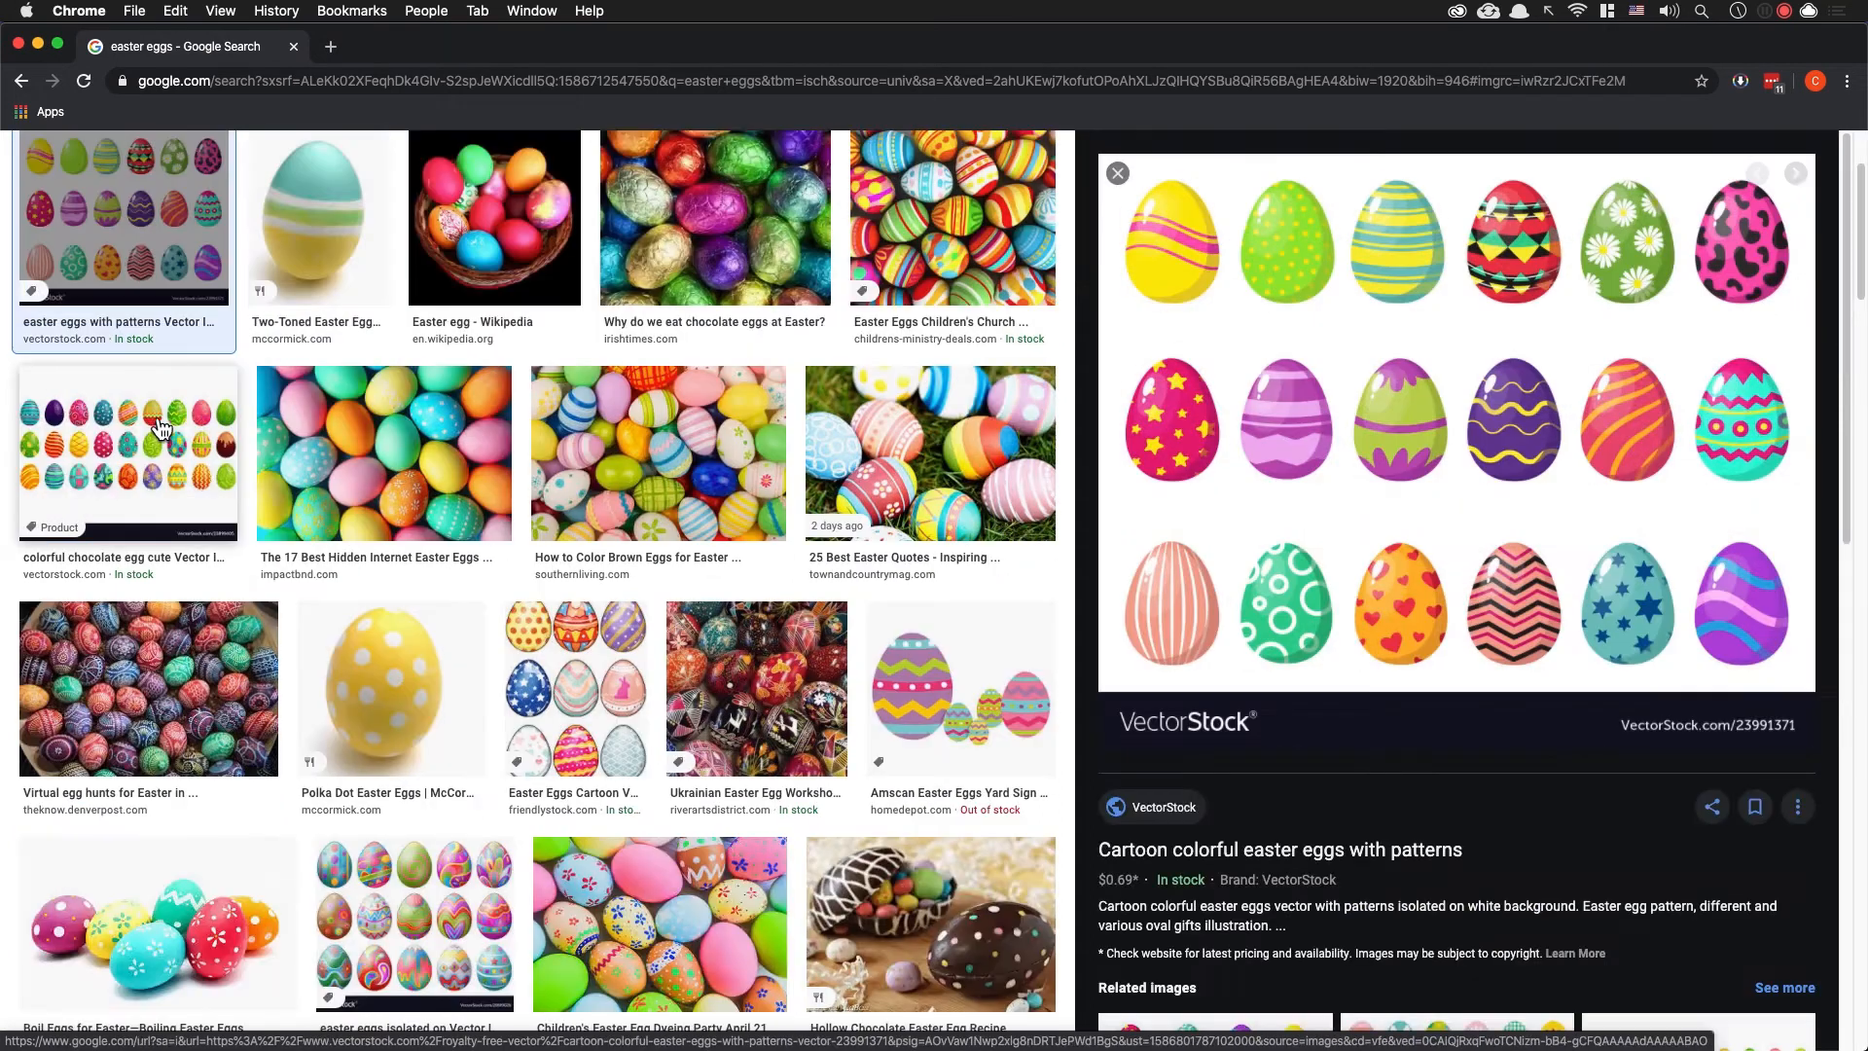
pyautogui.scroll(3, 835, 757)
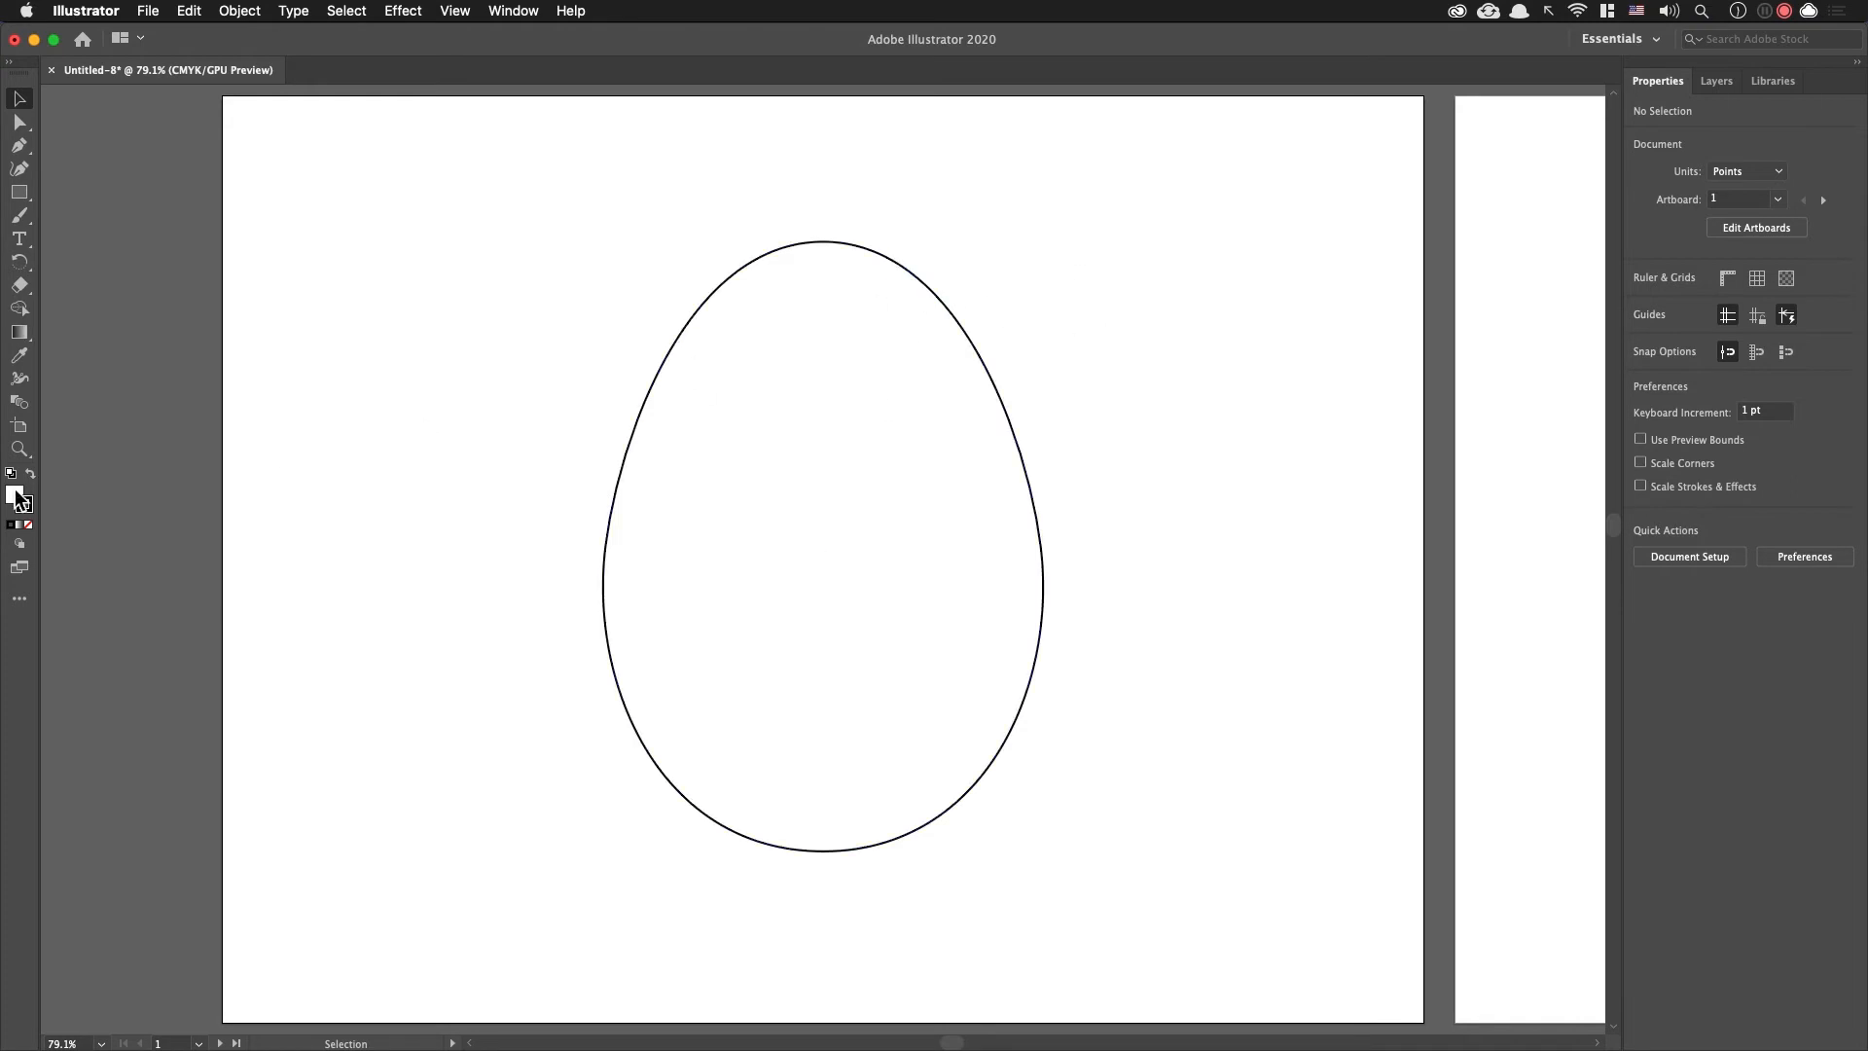
# Step: Delete the left side anchor point of the first artboard's egg, leaving only the open right half of its outline
pyautogui.click(1198, 348)
pyautogui.press('a')
pyautogui.moveTo(492, 438); pyautogui.dragTo(686, 677)
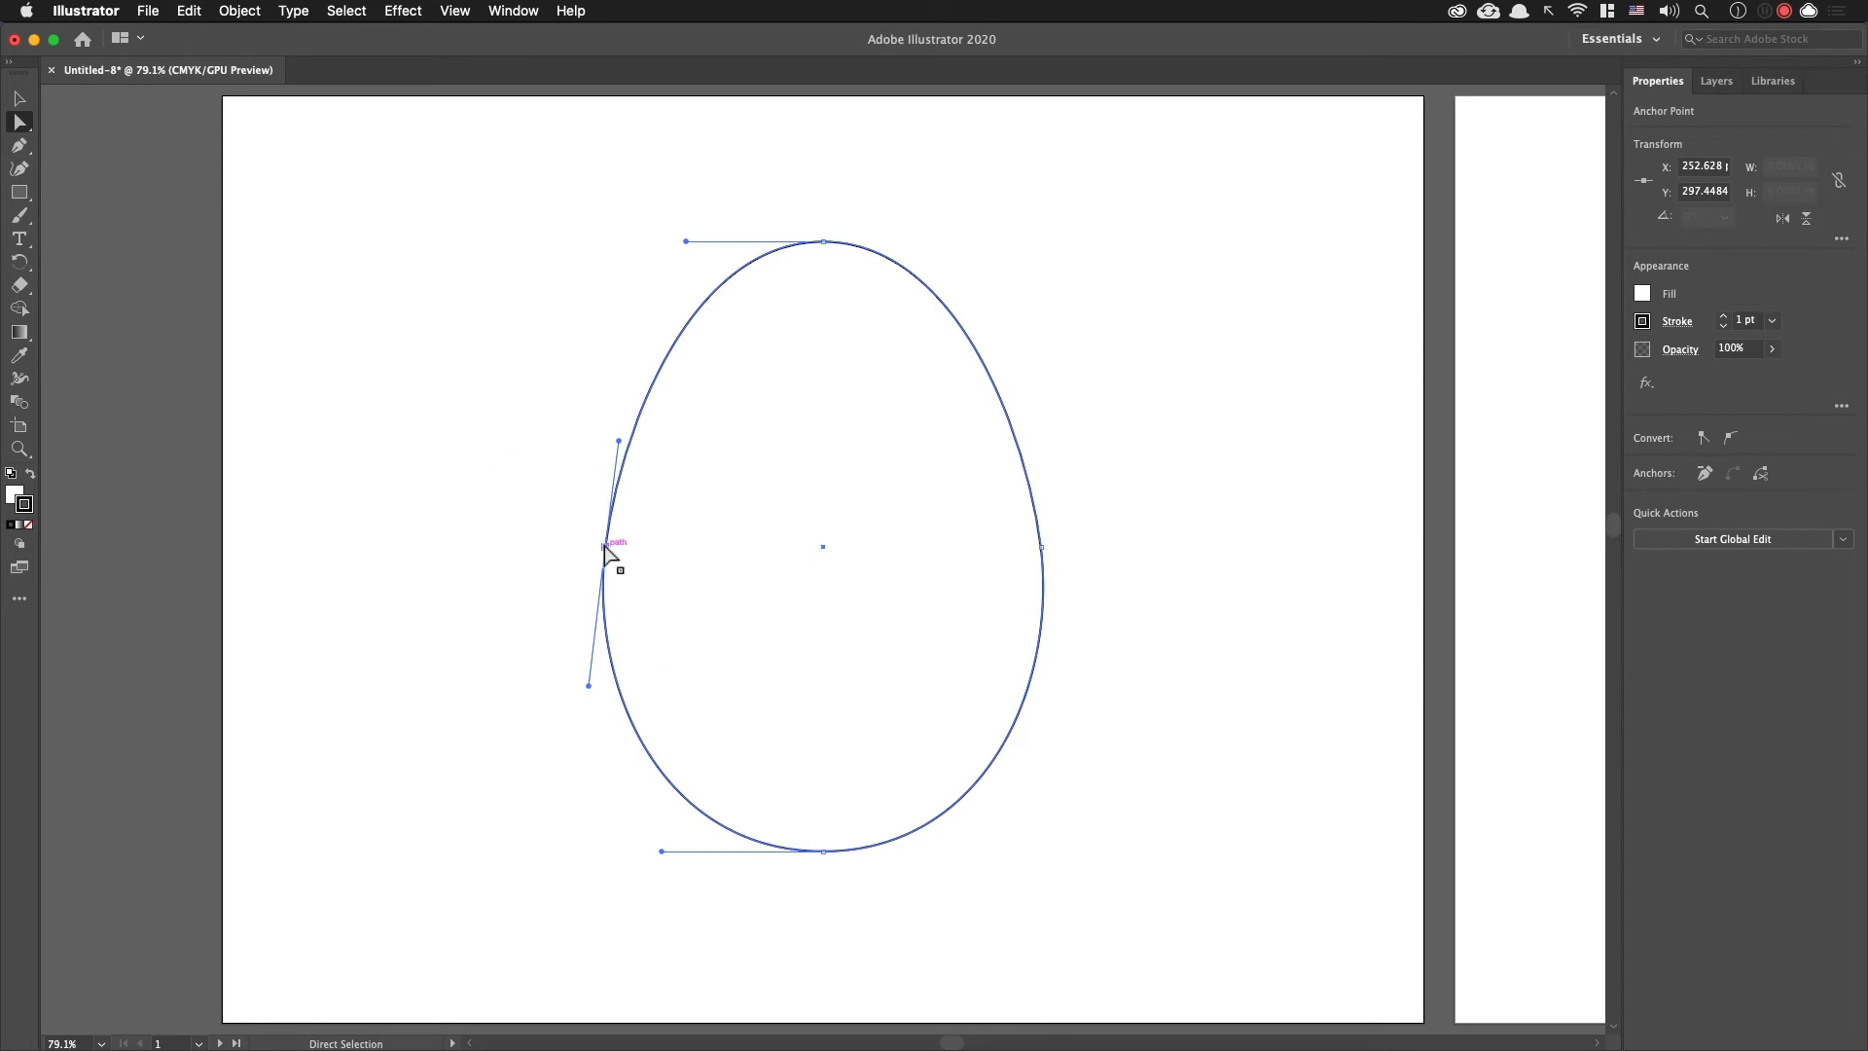
pyautogui.press('Delete')
pyautogui.click(605, 555)
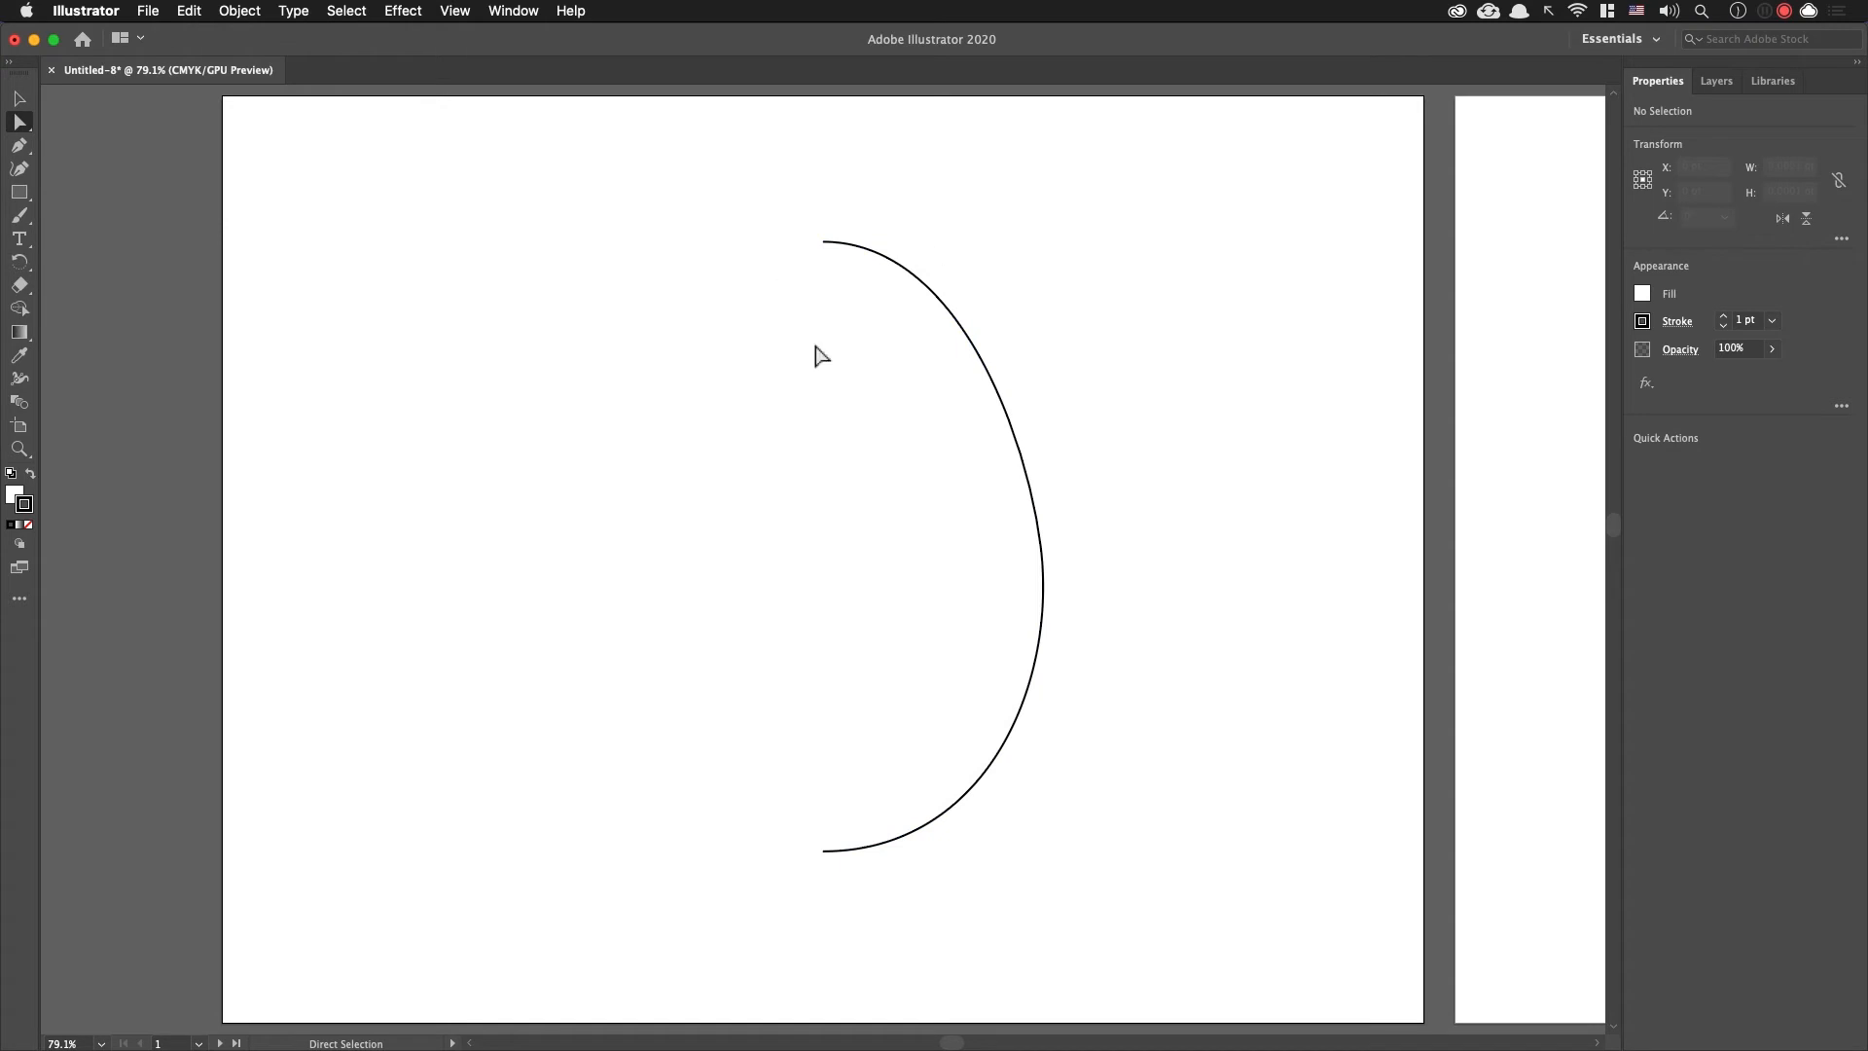
# Step: Apply a 3D Revolve effect to the half-egg outline, keeping the Off-Axis Front position and a 360° angle from the left edge
pyautogui.press('v')
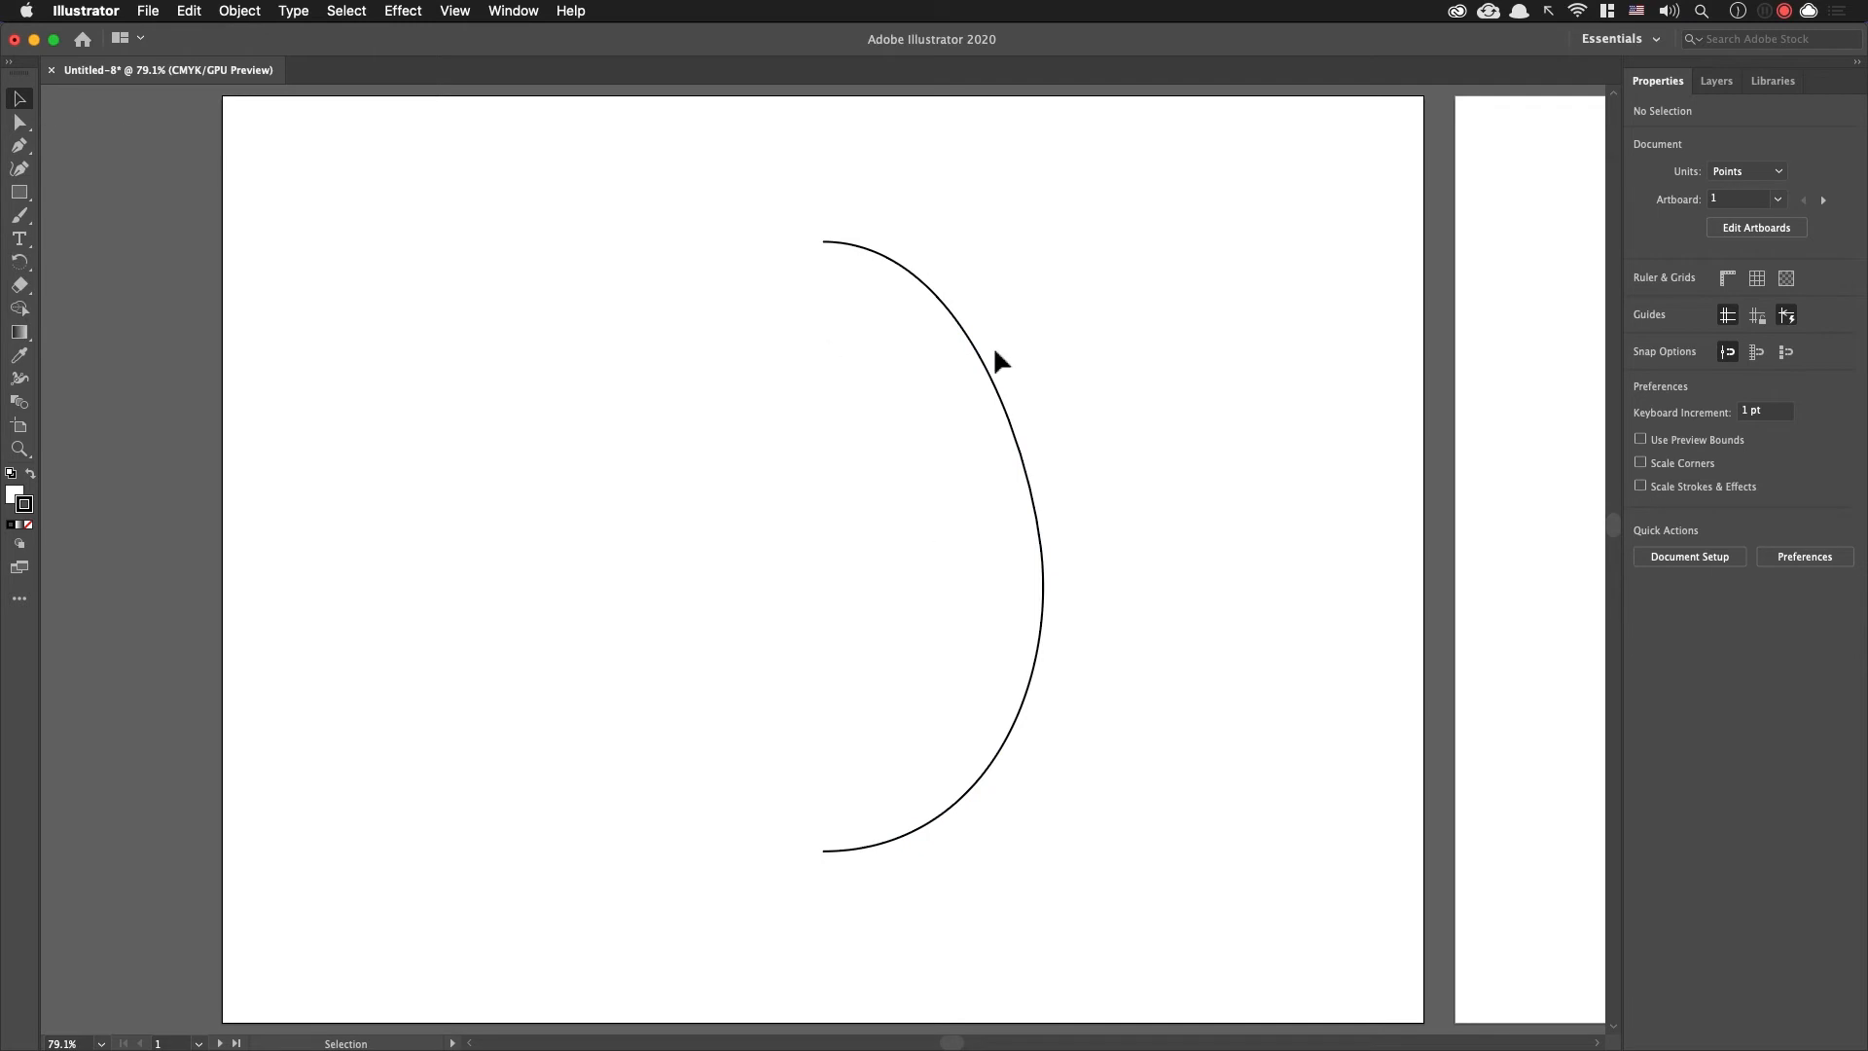
pyautogui.moveTo(732, 194); pyautogui.dragTo(1200, 646)
pyautogui.press('a')
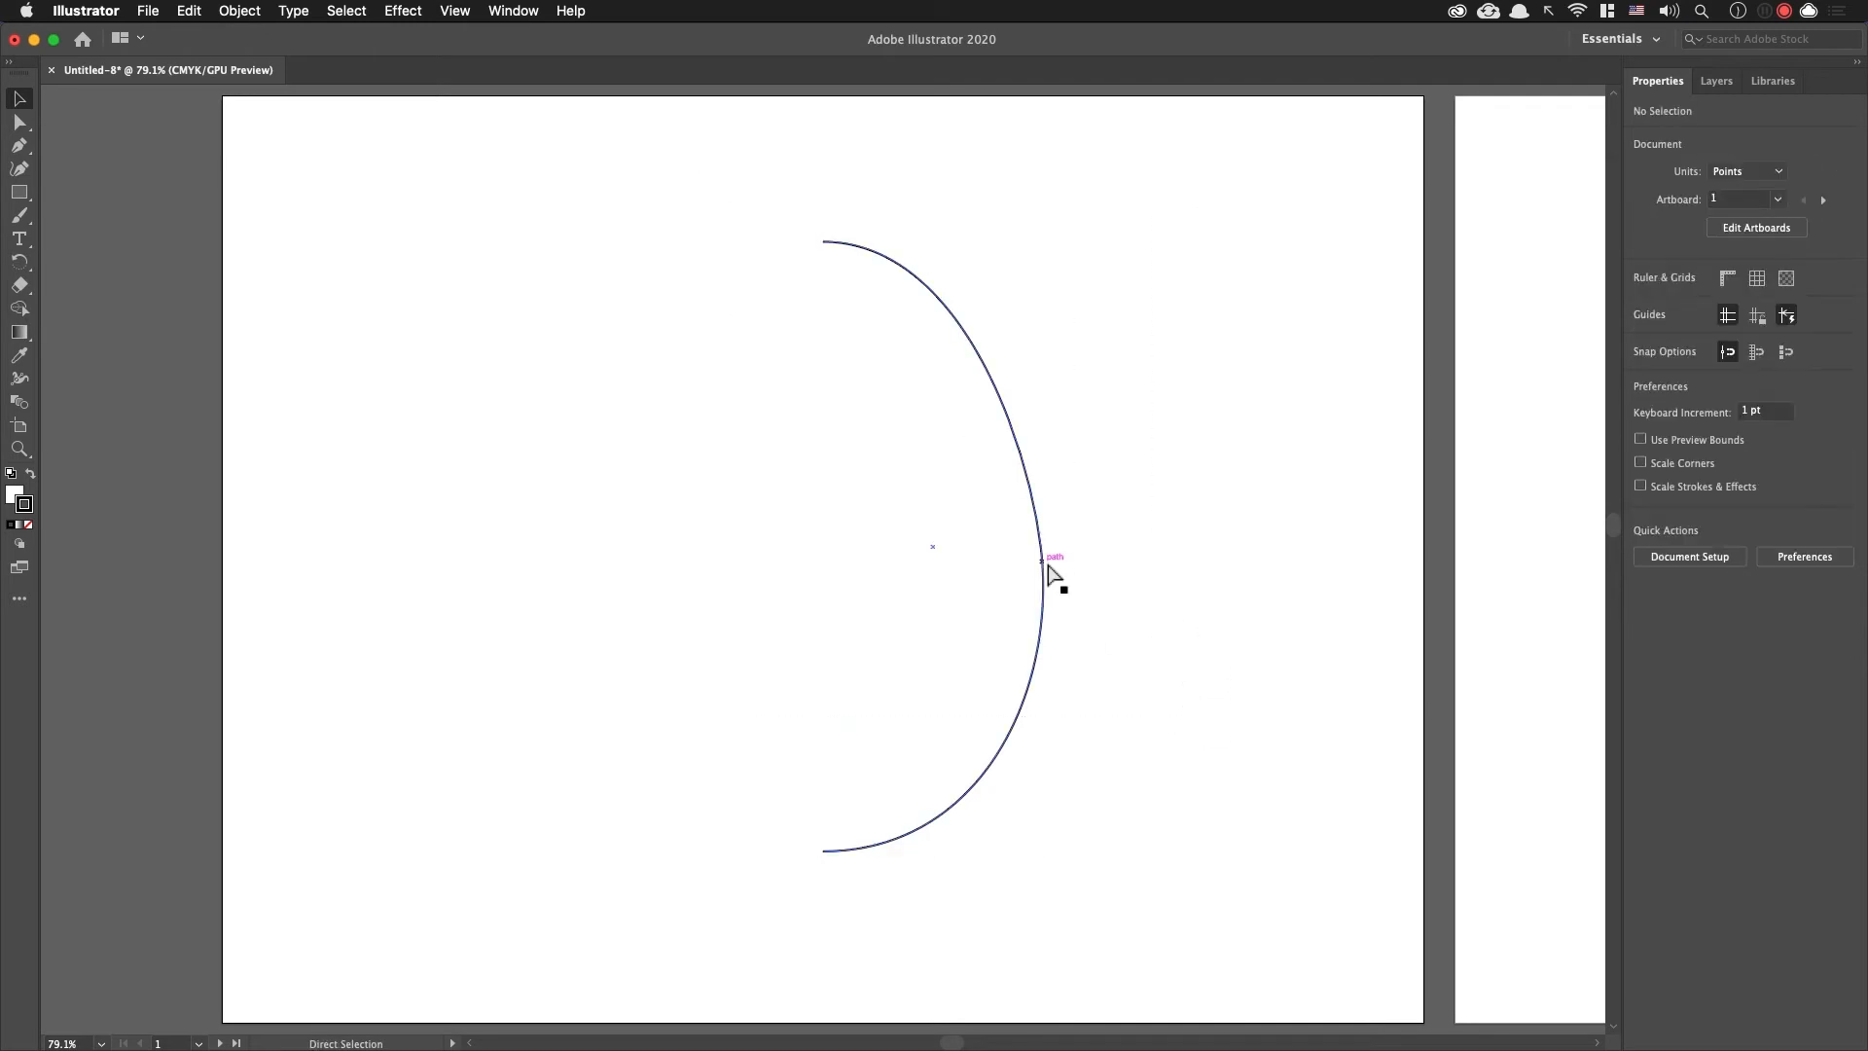
pyautogui.click(1049, 570)
pyautogui.press('v')
pyautogui.click(1188, 580)
pyautogui.click(1049, 574)
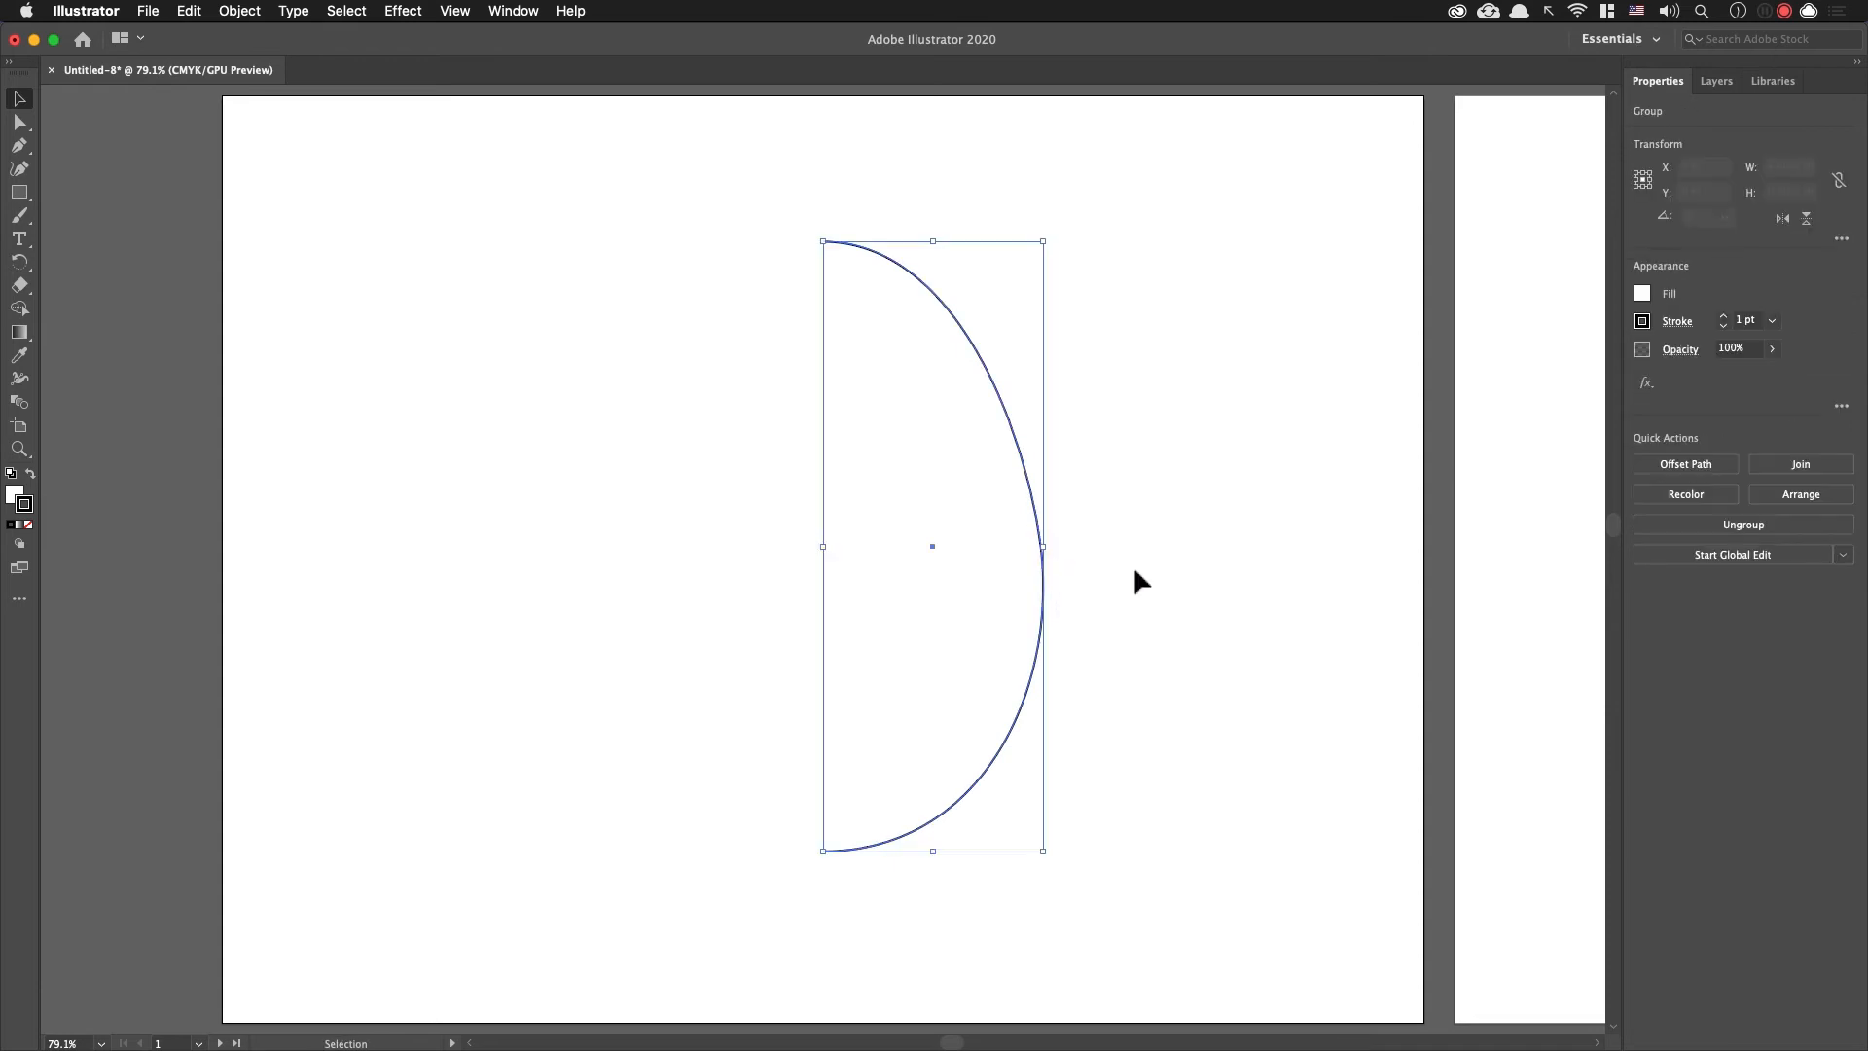
pyautogui.click(1646, 382)
pyautogui.moveTo(1667, 422)
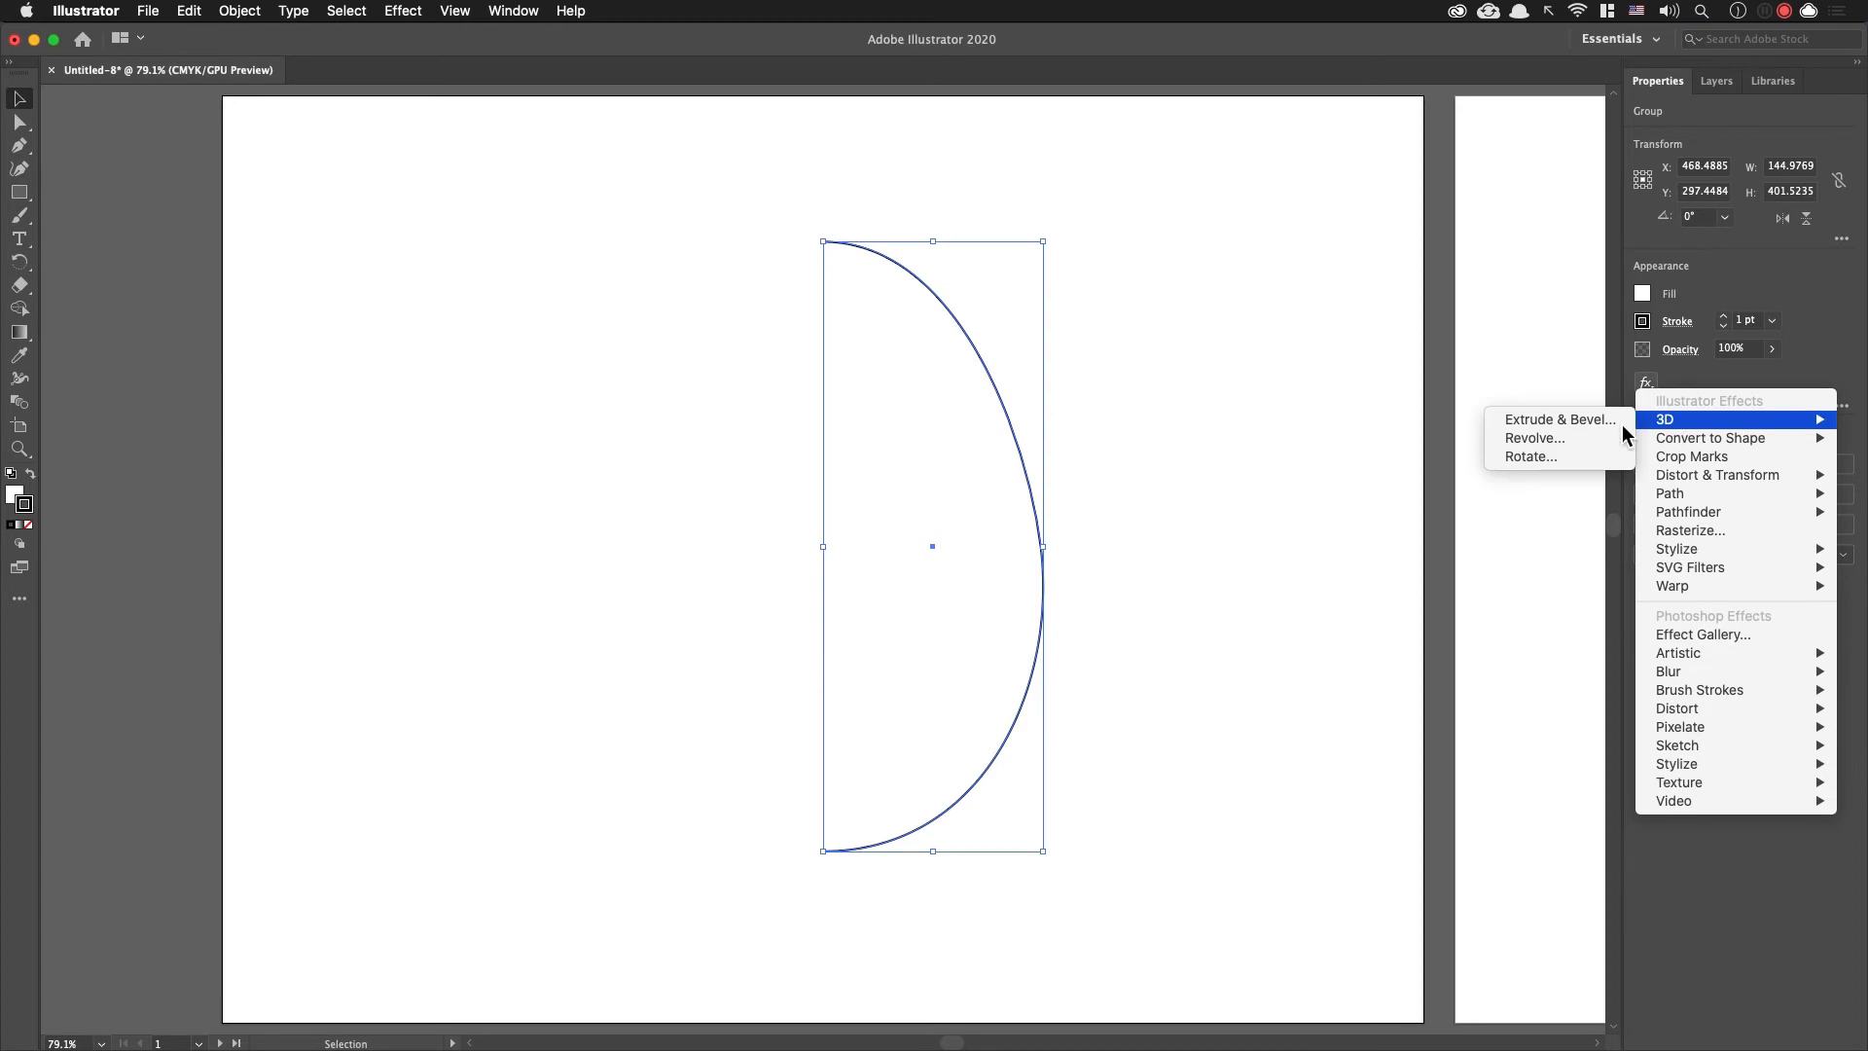
pyautogui.click(1591, 436)
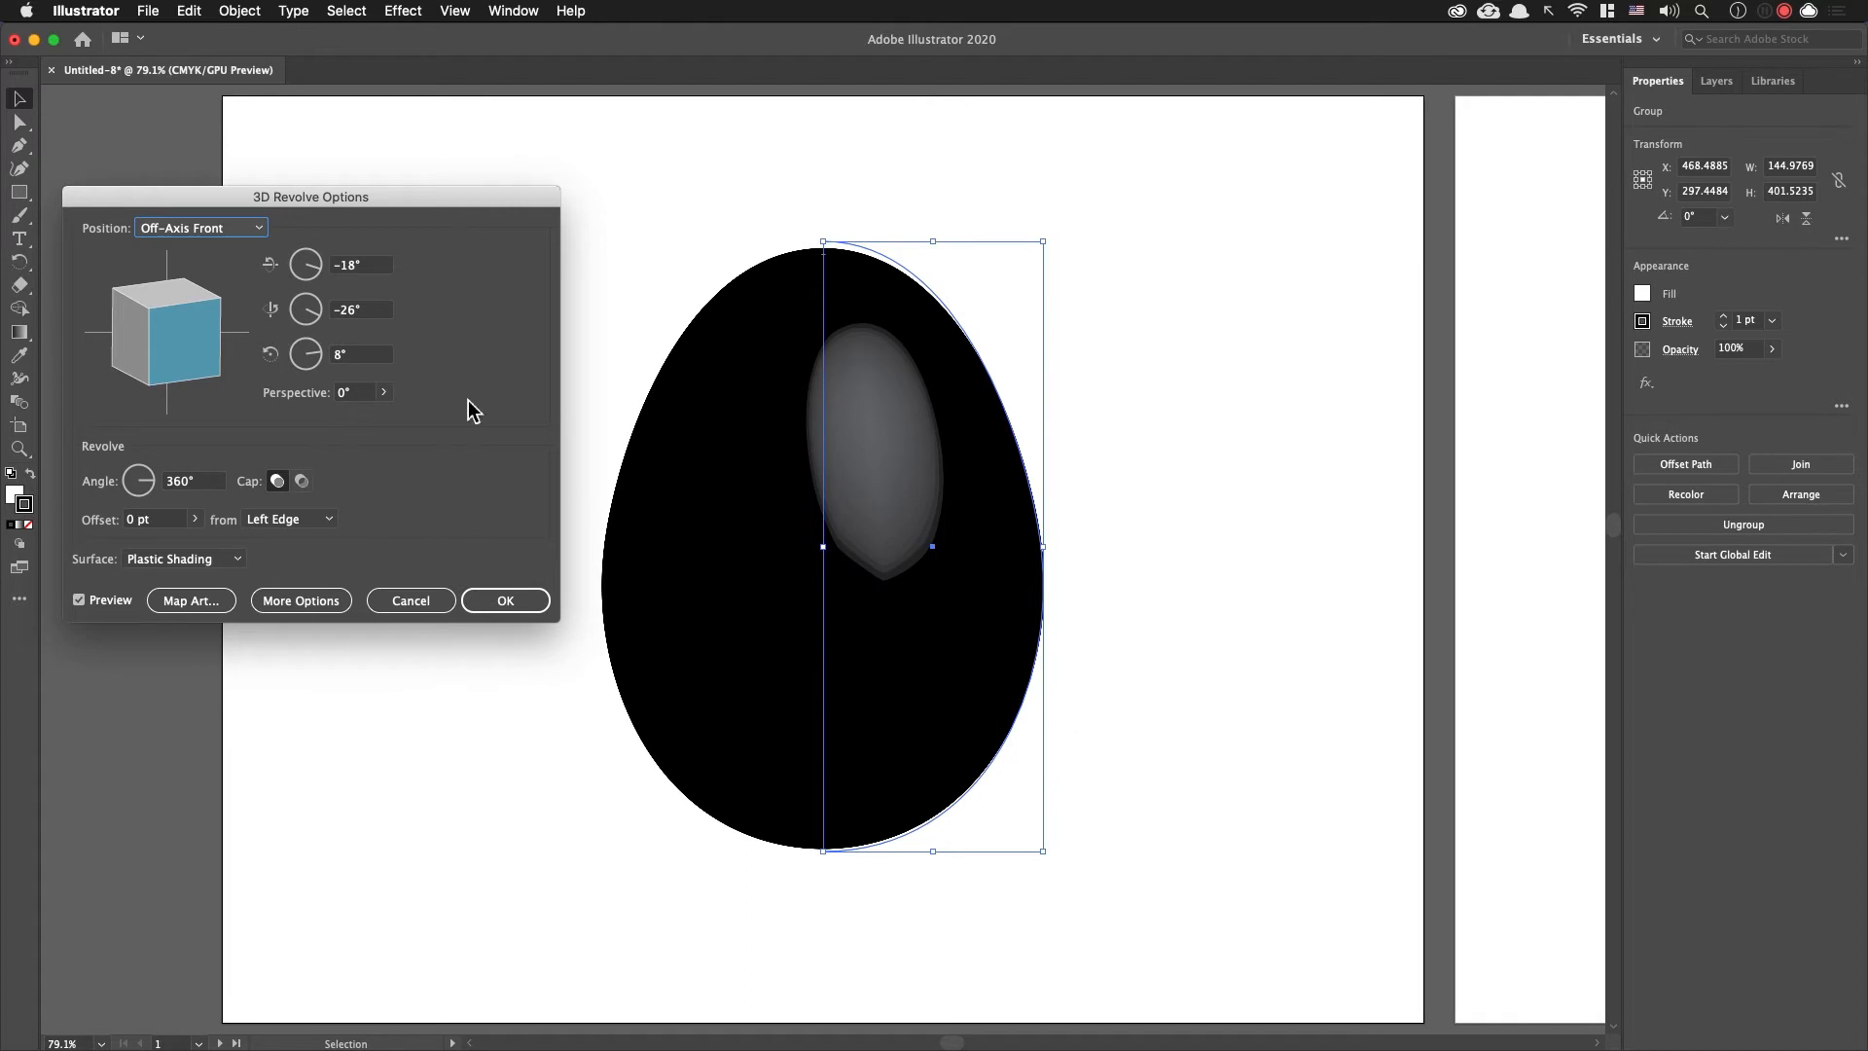
pyautogui.moveTo(400, 210); pyautogui.dragTo(515, 216)
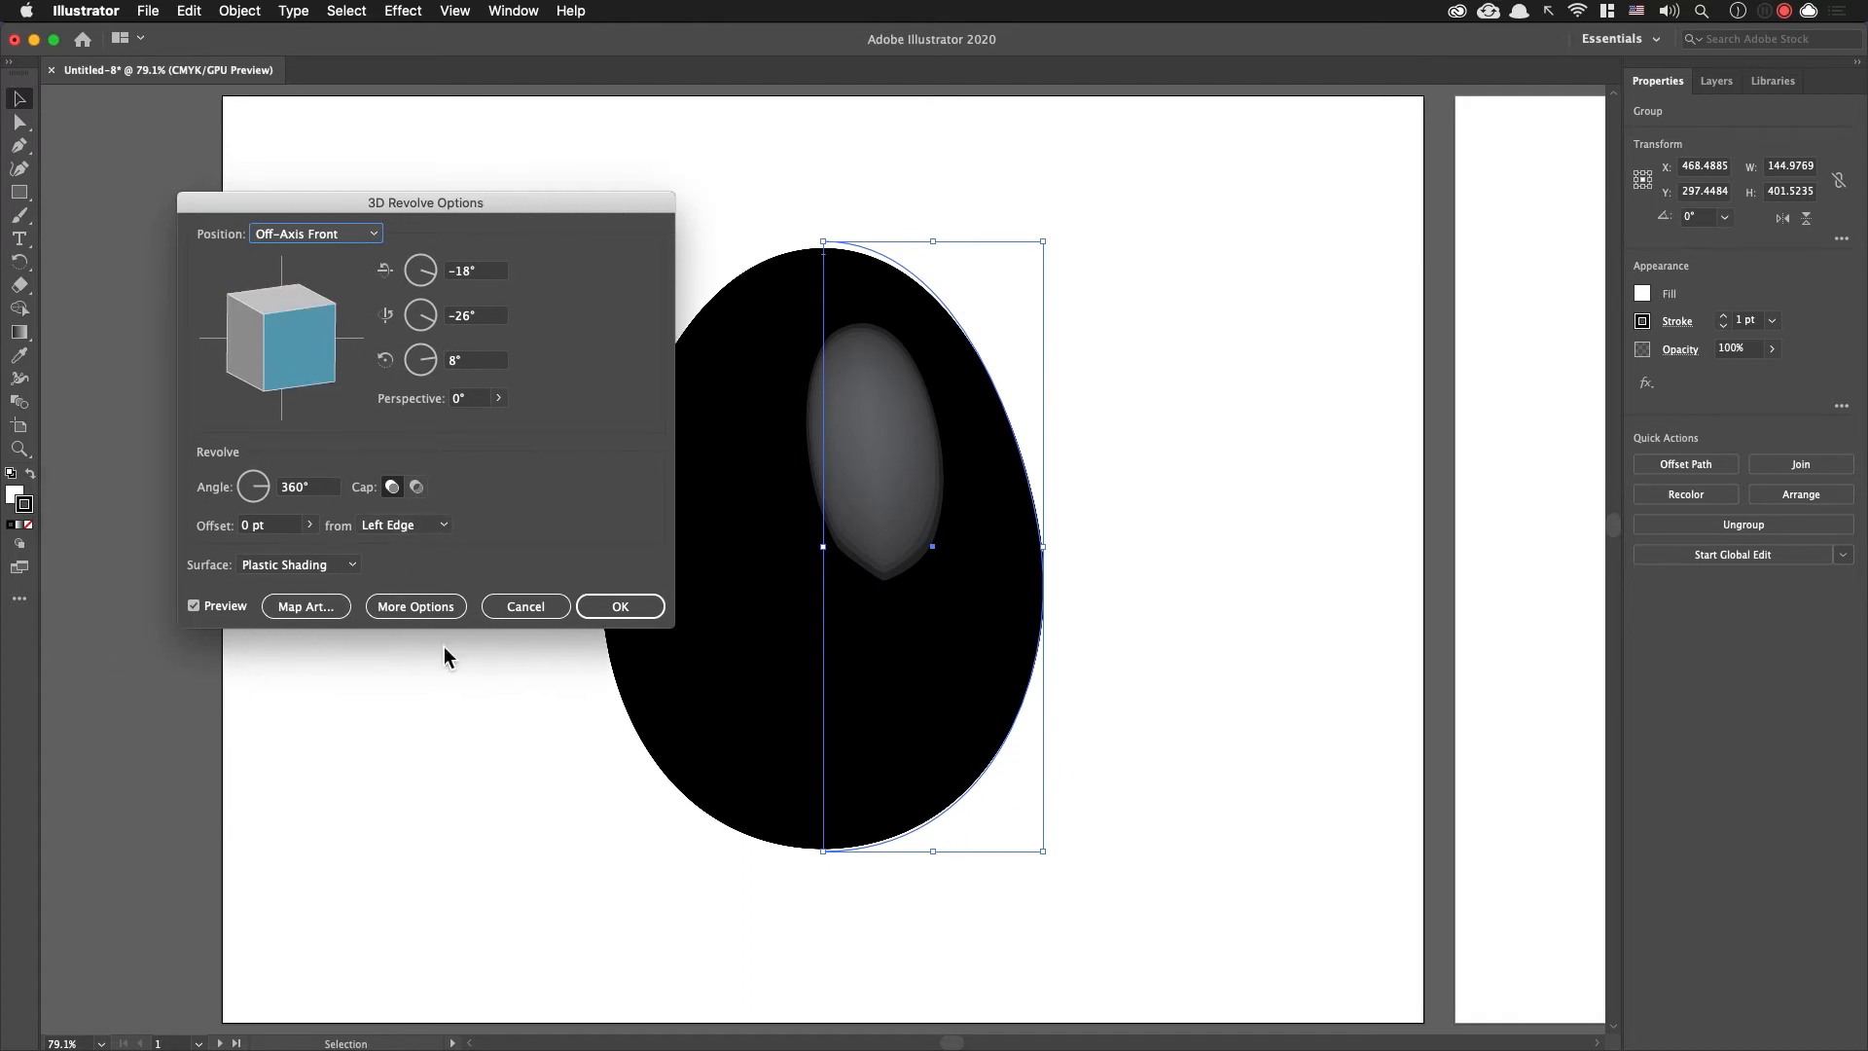
pyautogui.click(620, 607)
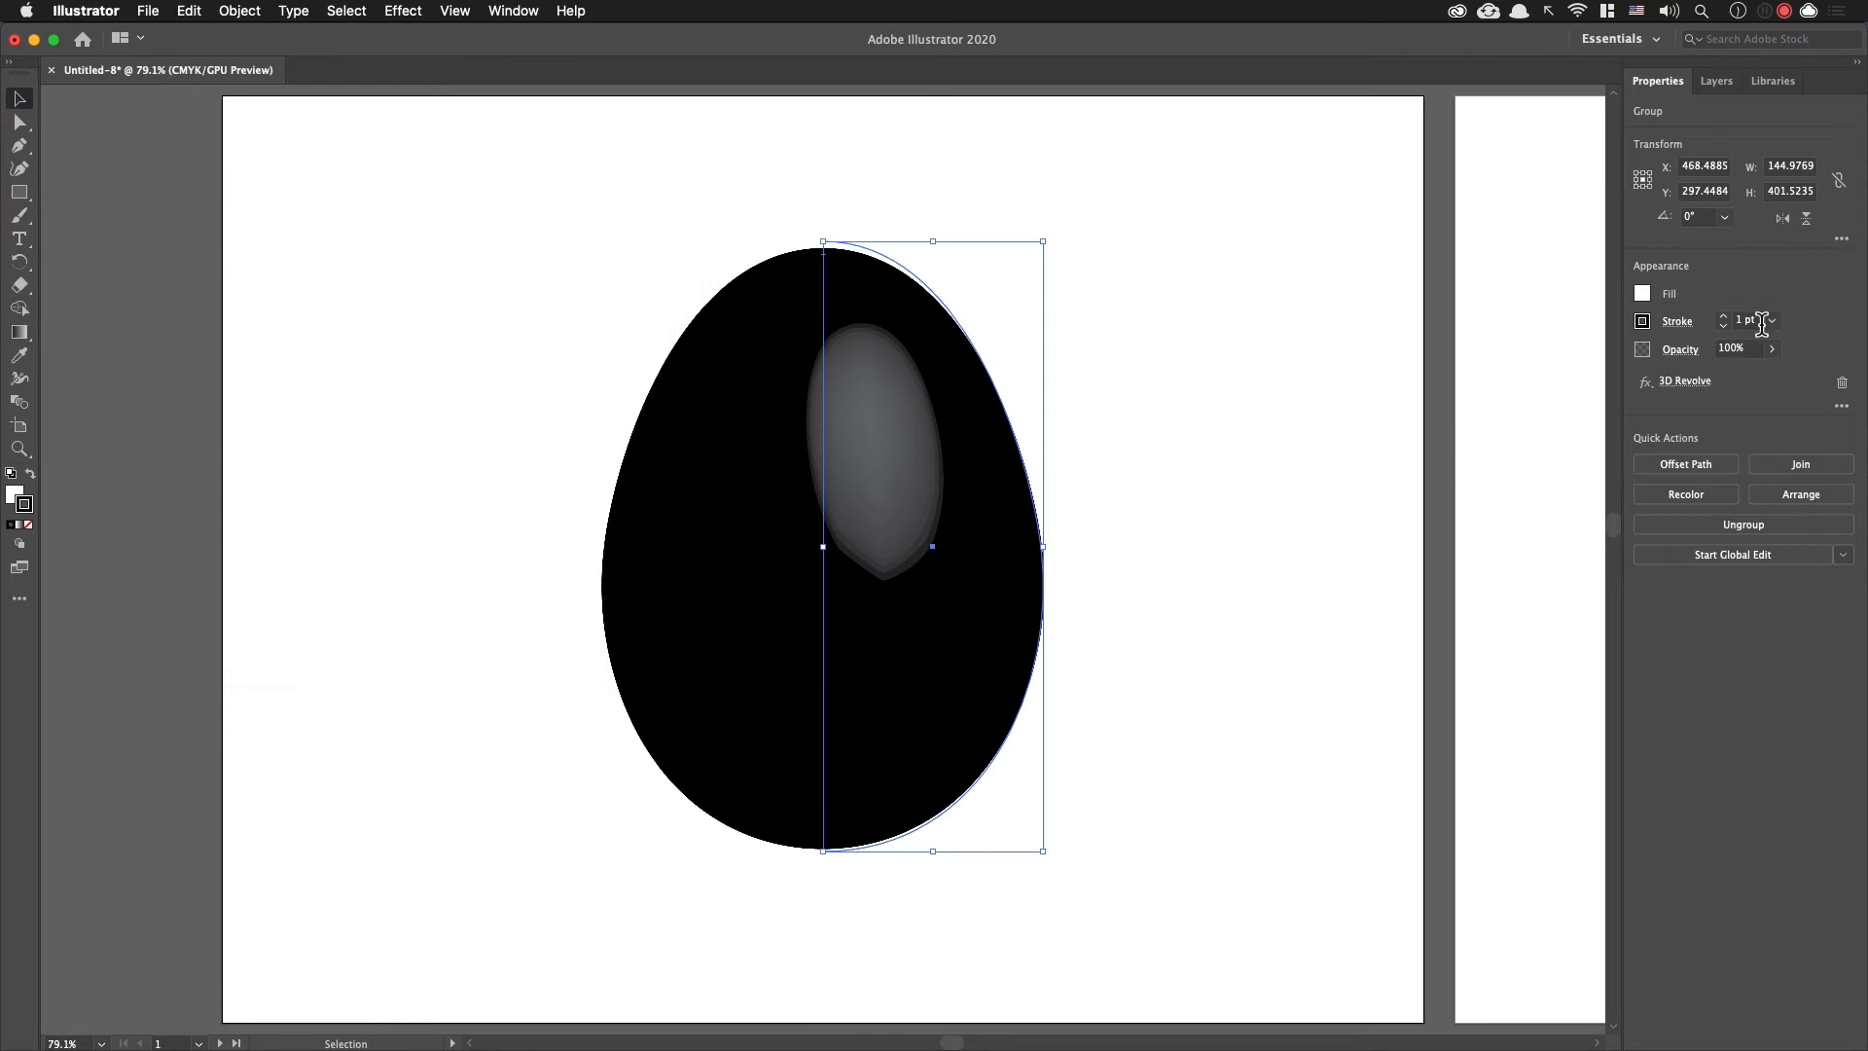
# Step: Change the stroke colour of the revolved egg to yellow and deselect it
pyautogui.click(1686, 339)
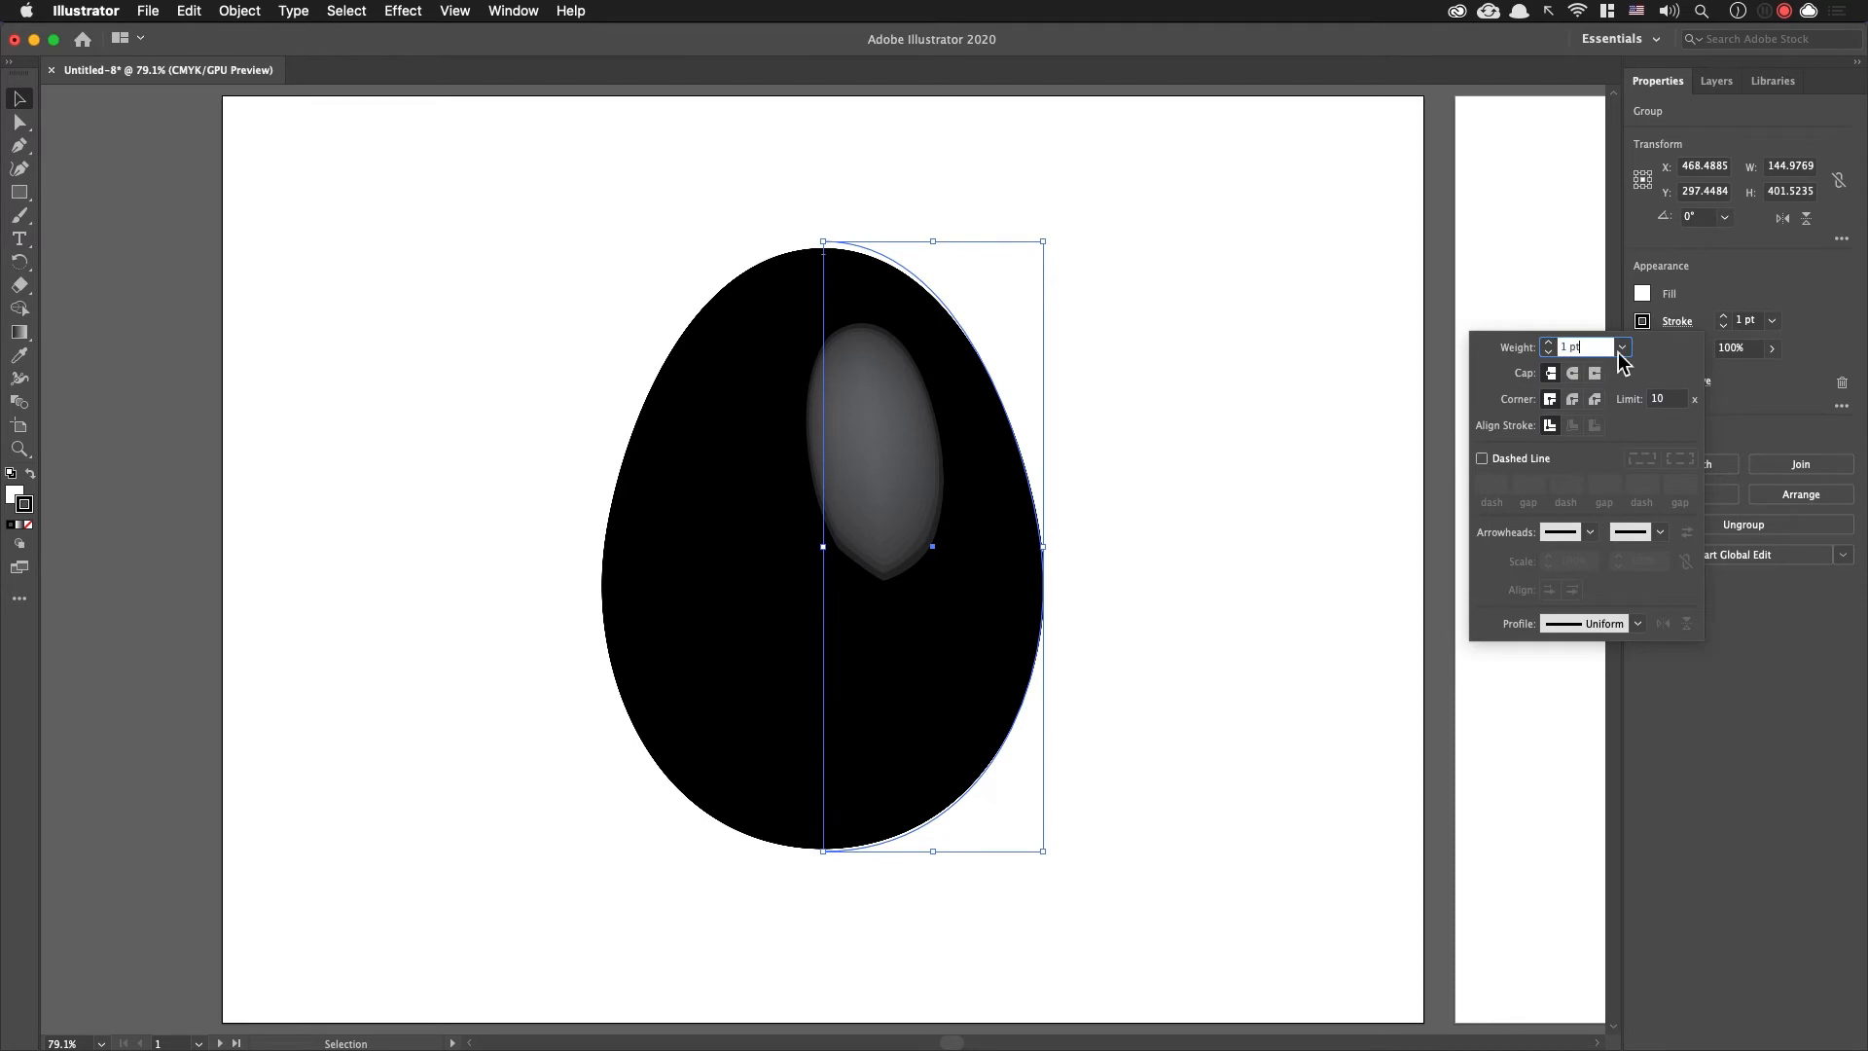
pyautogui.click(1675, 335)
pyautogui.click(1642, 321)
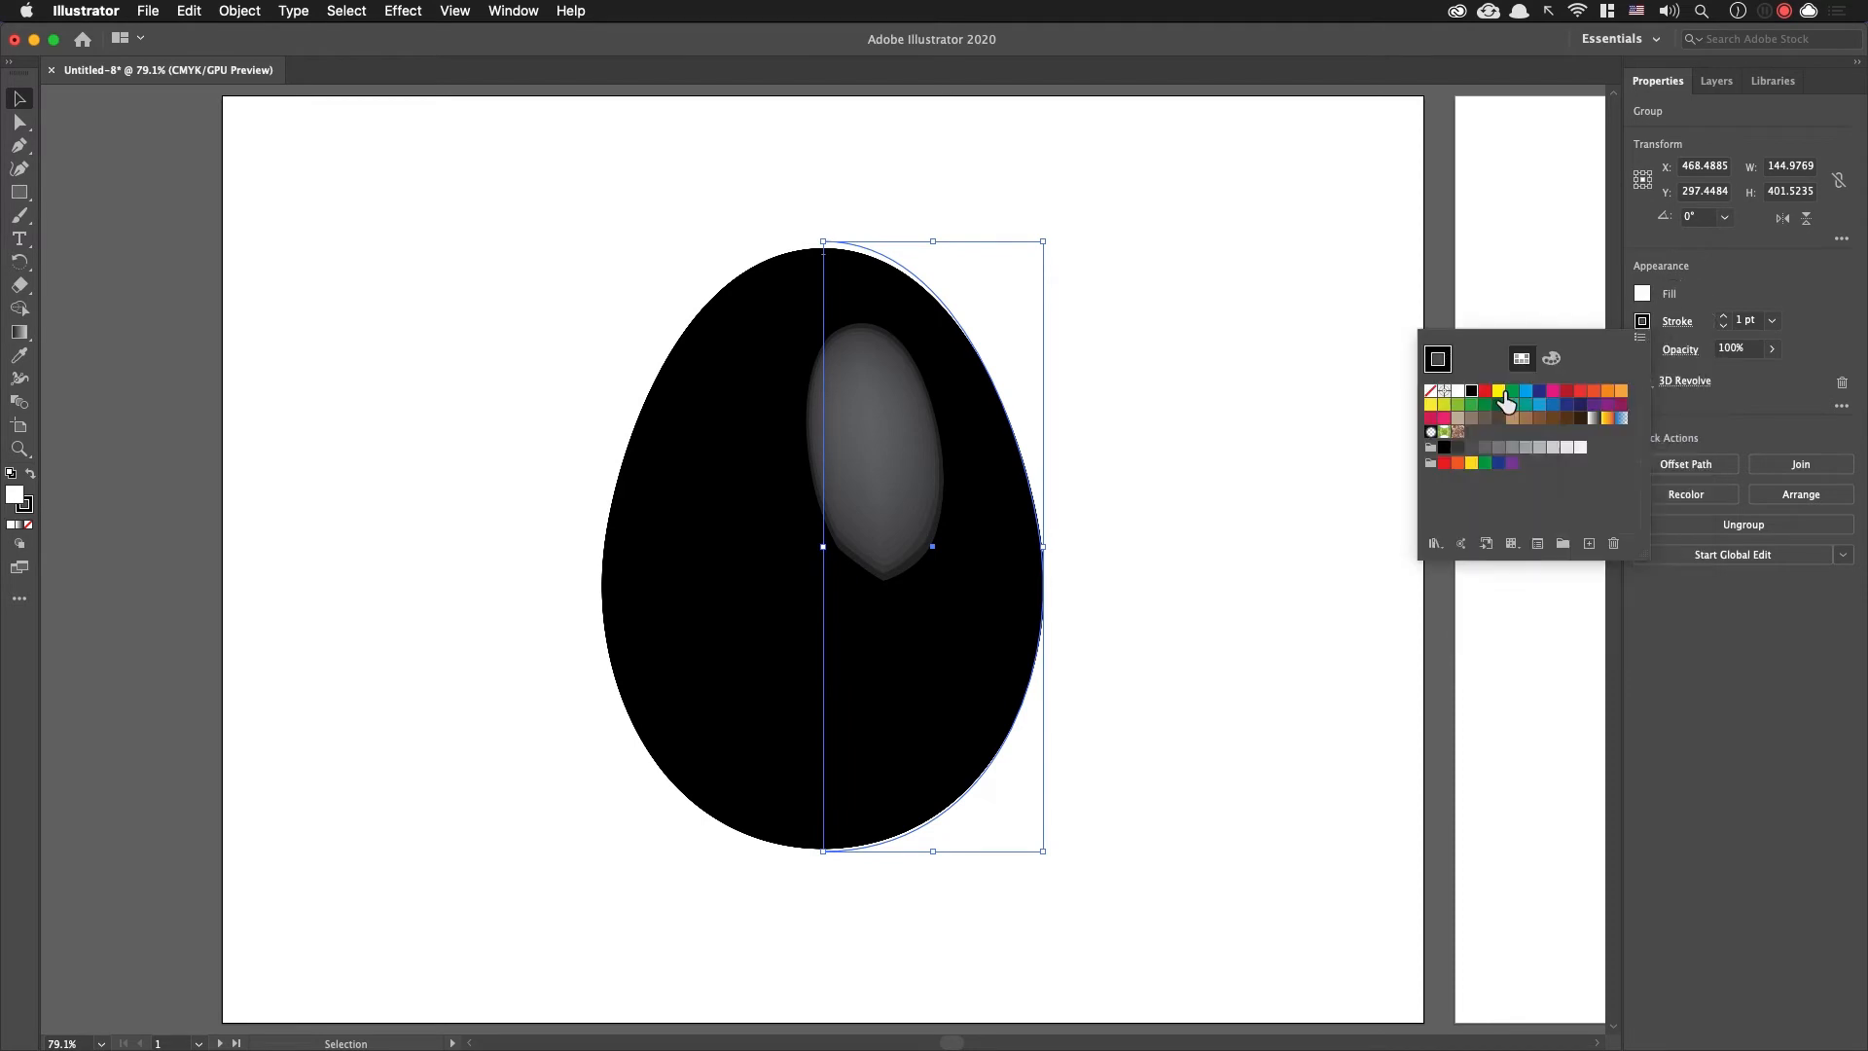
pyautogui.click(1503, 396)
pyautogui.click(1192, 389)
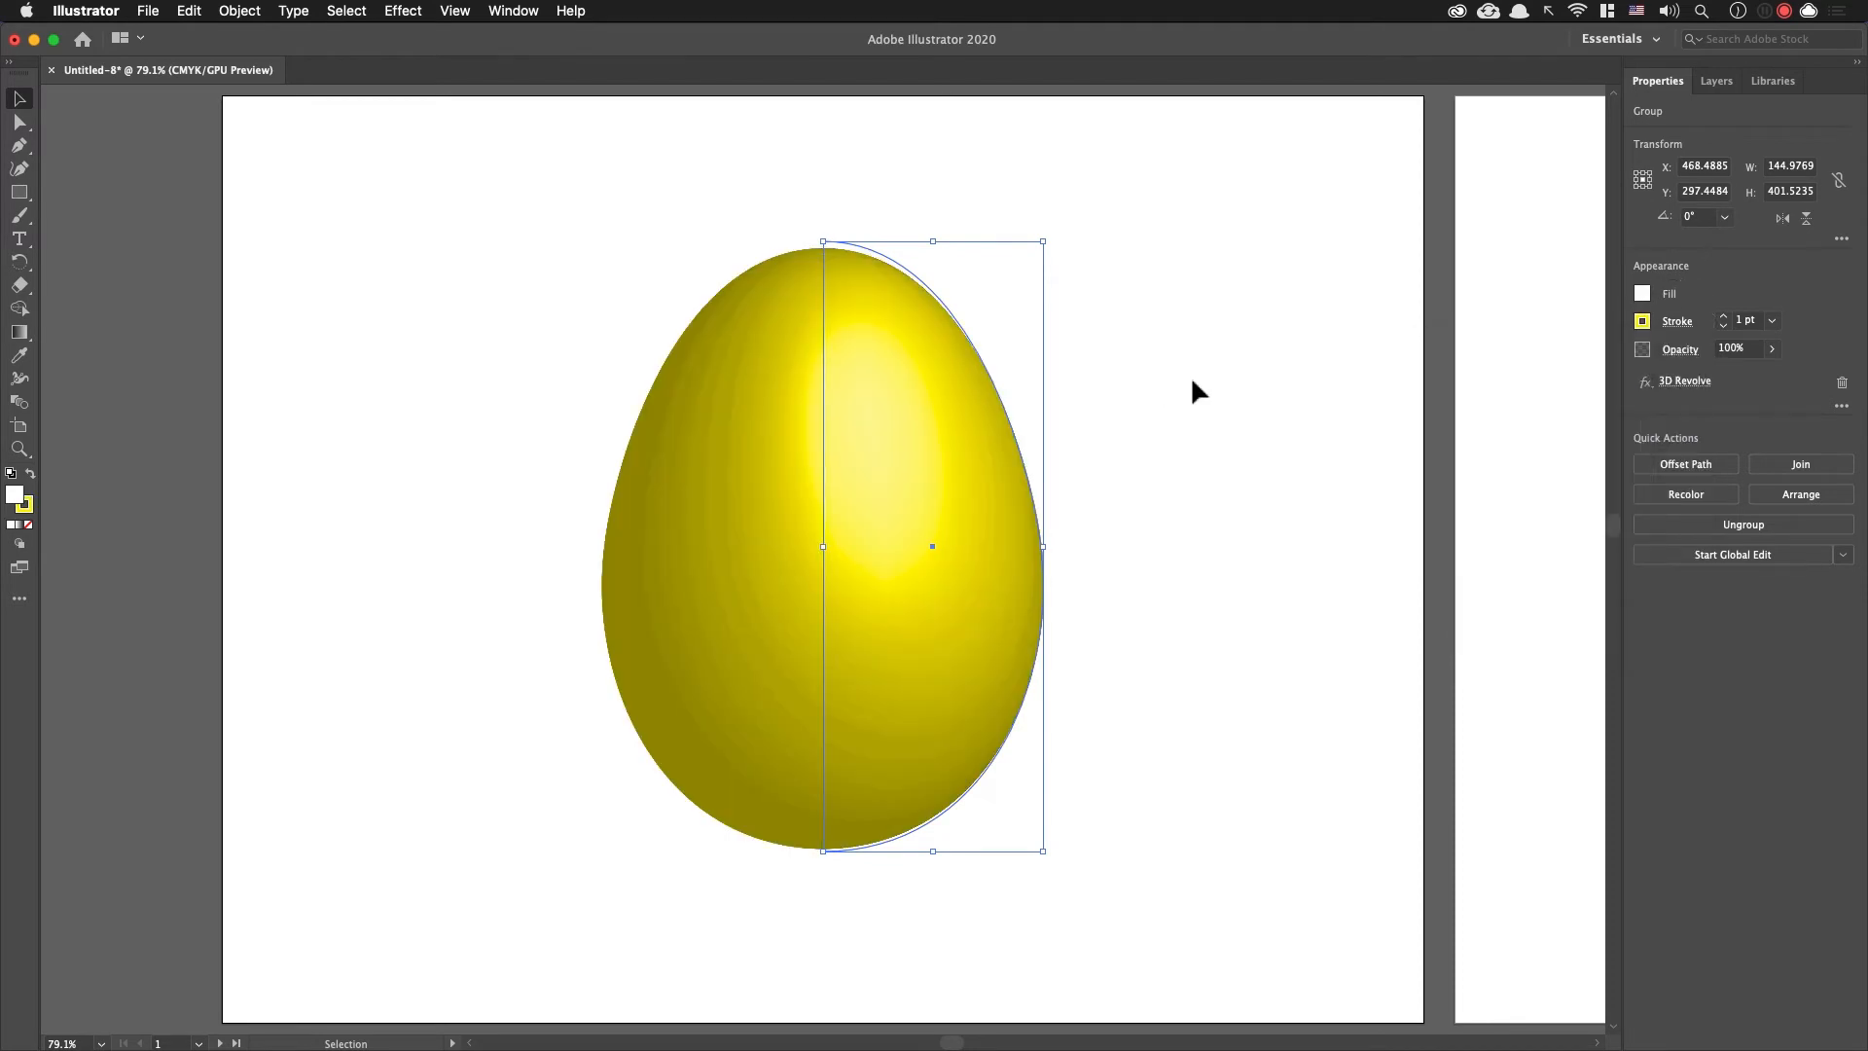
pyautogui.click(1301, 433)
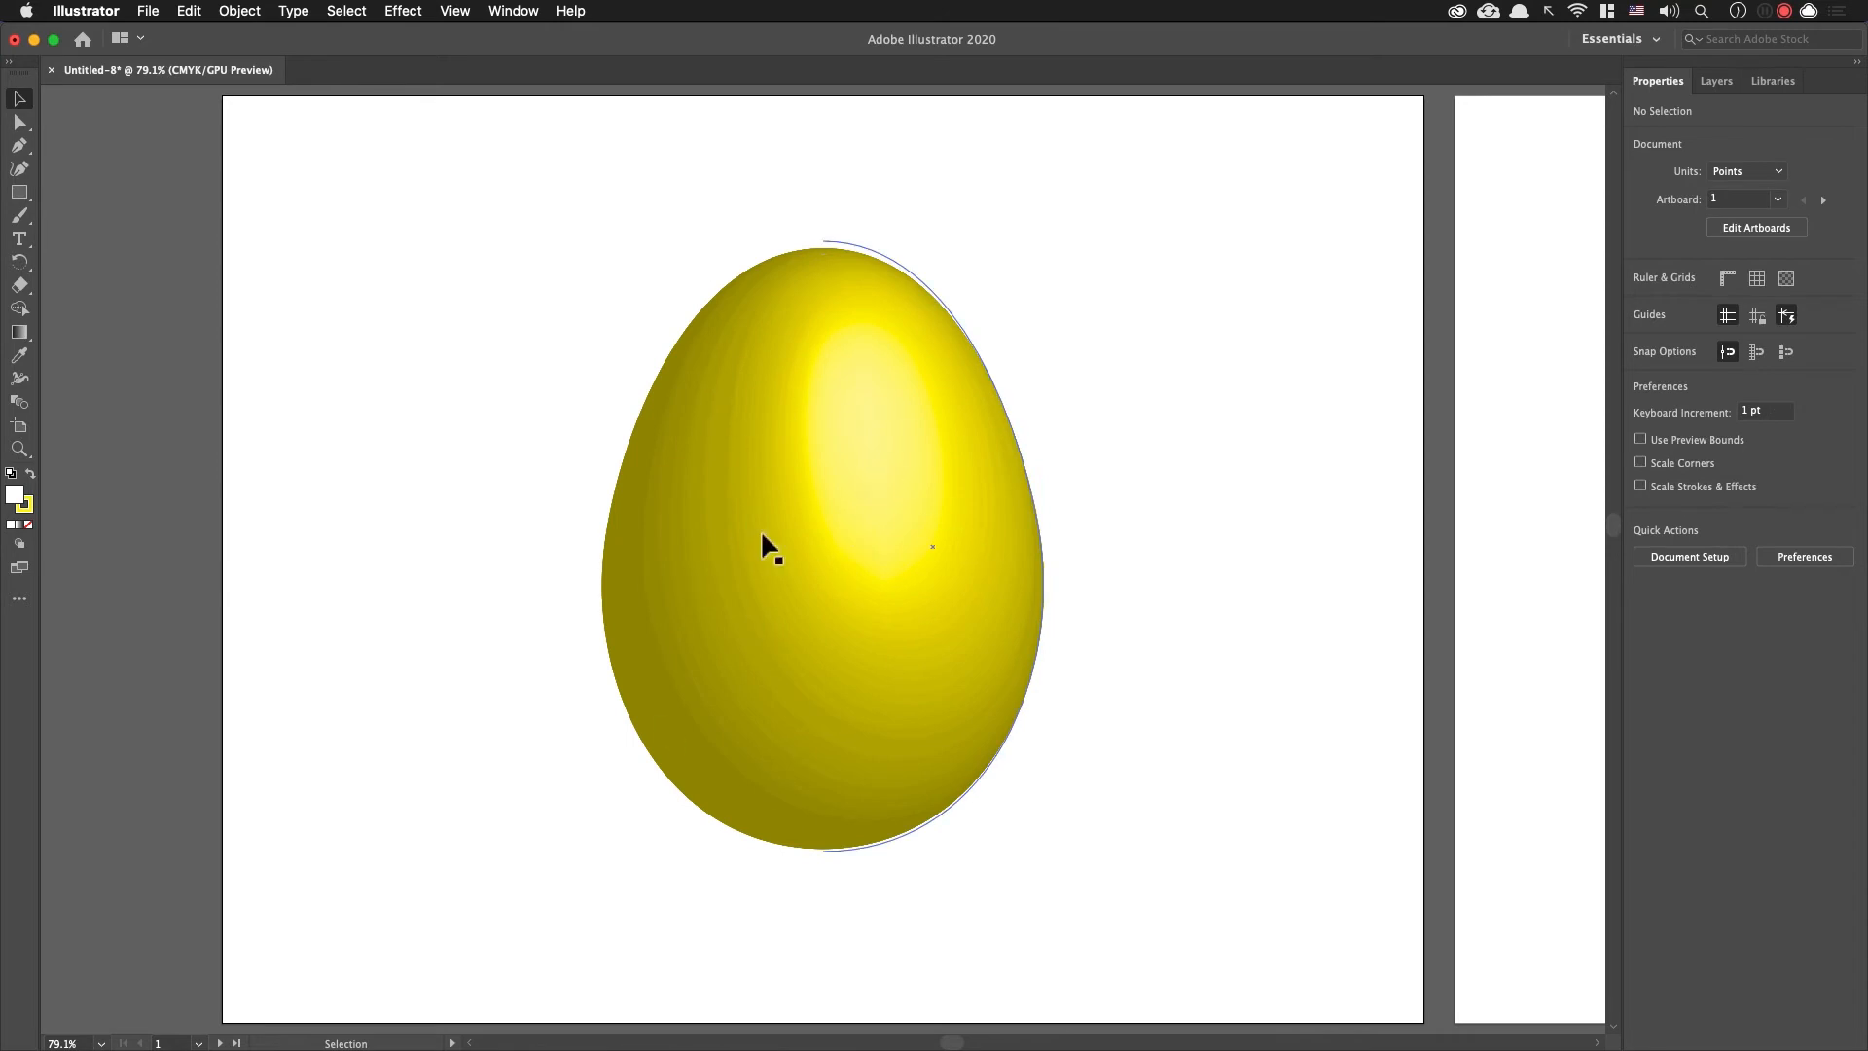
# Step: Switch between the first artboard's 3D egg and the second artboard's flat egg, ending on the second artboard
pyautogui.press('super+y')
pyautogui.press('super+y')
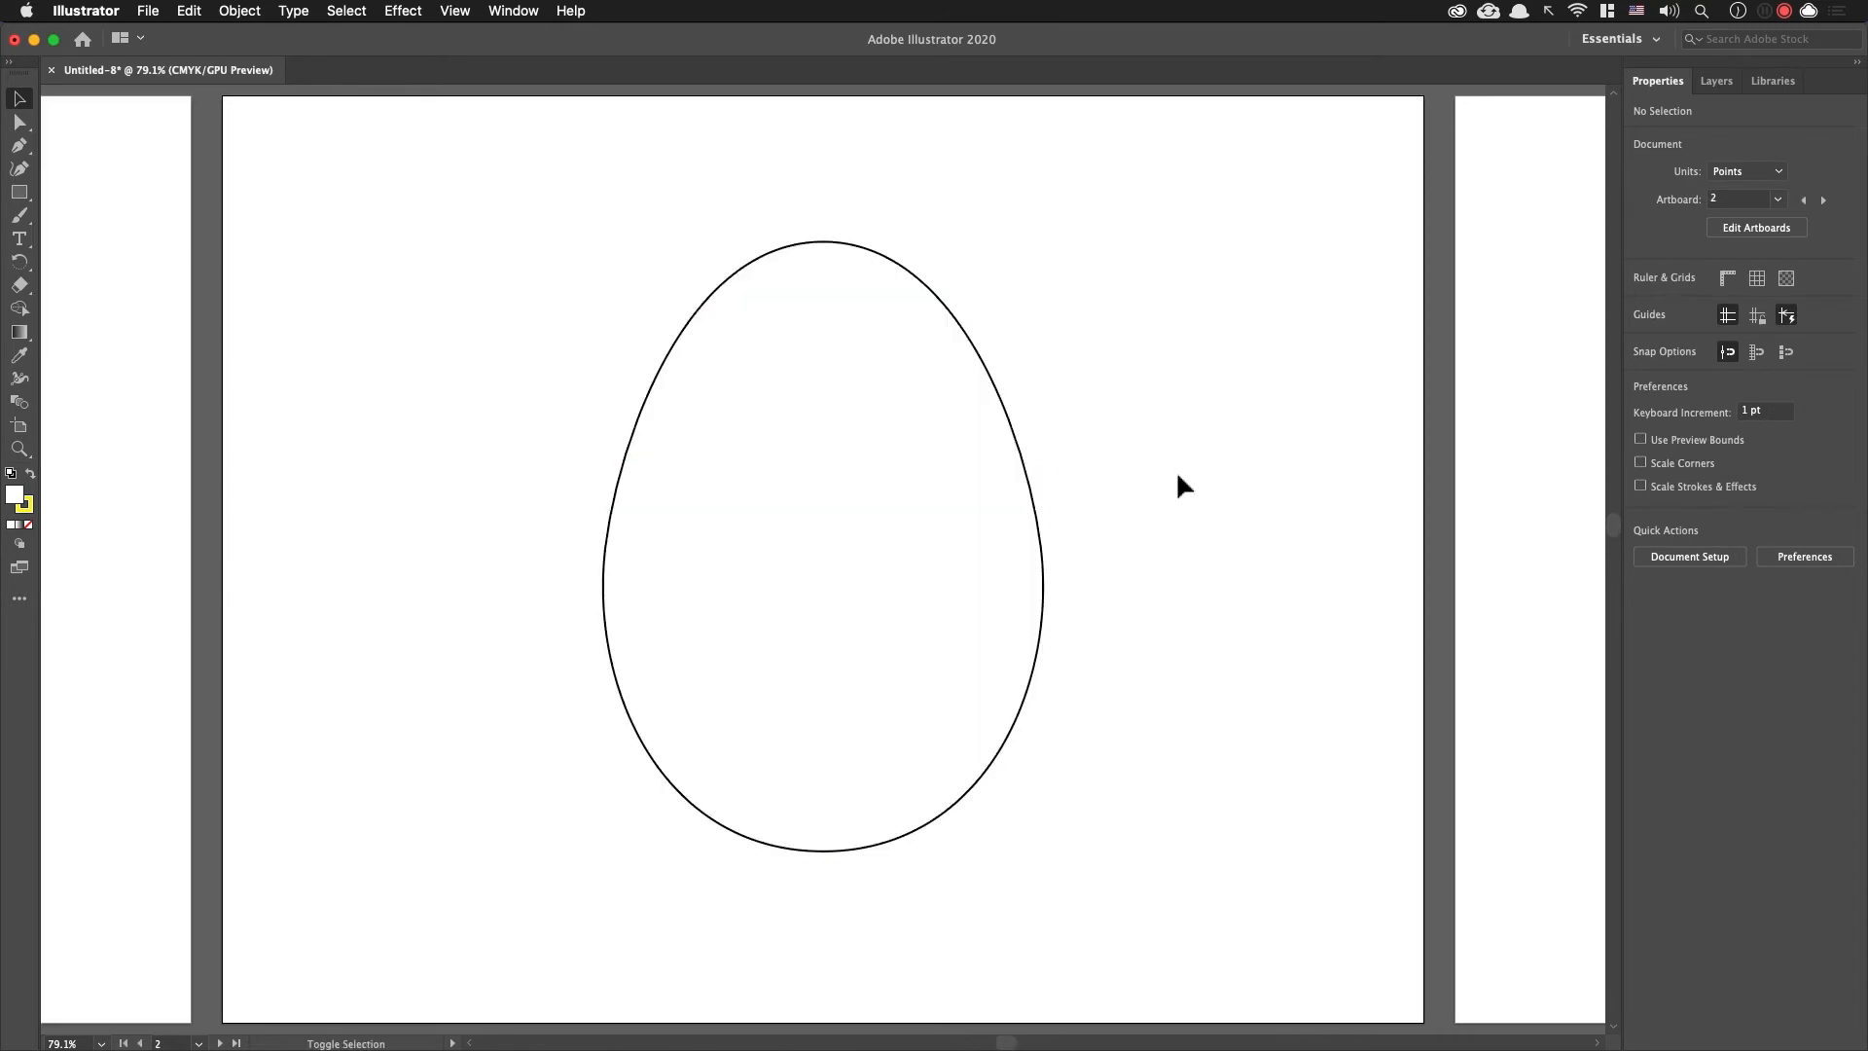
pyautogui.press('super+y')
pyautogui.press('super+y')
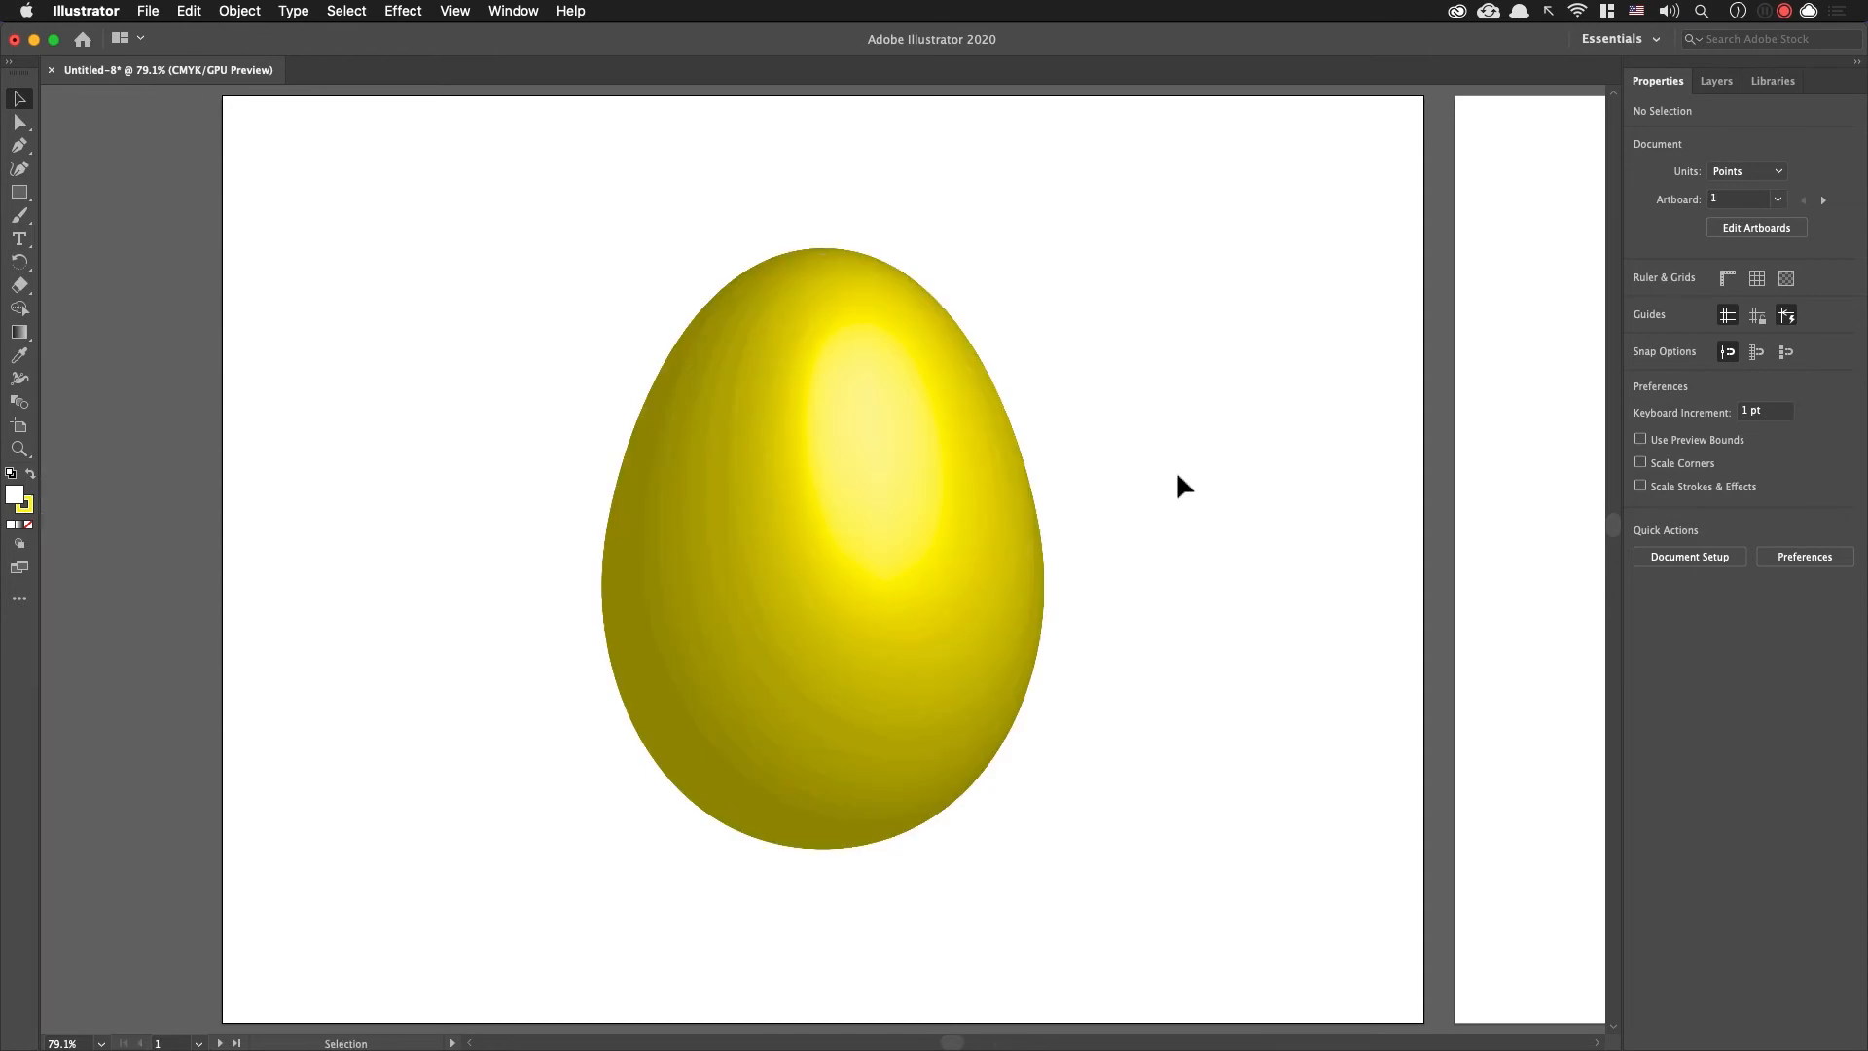
pyautogui.press('super+y')
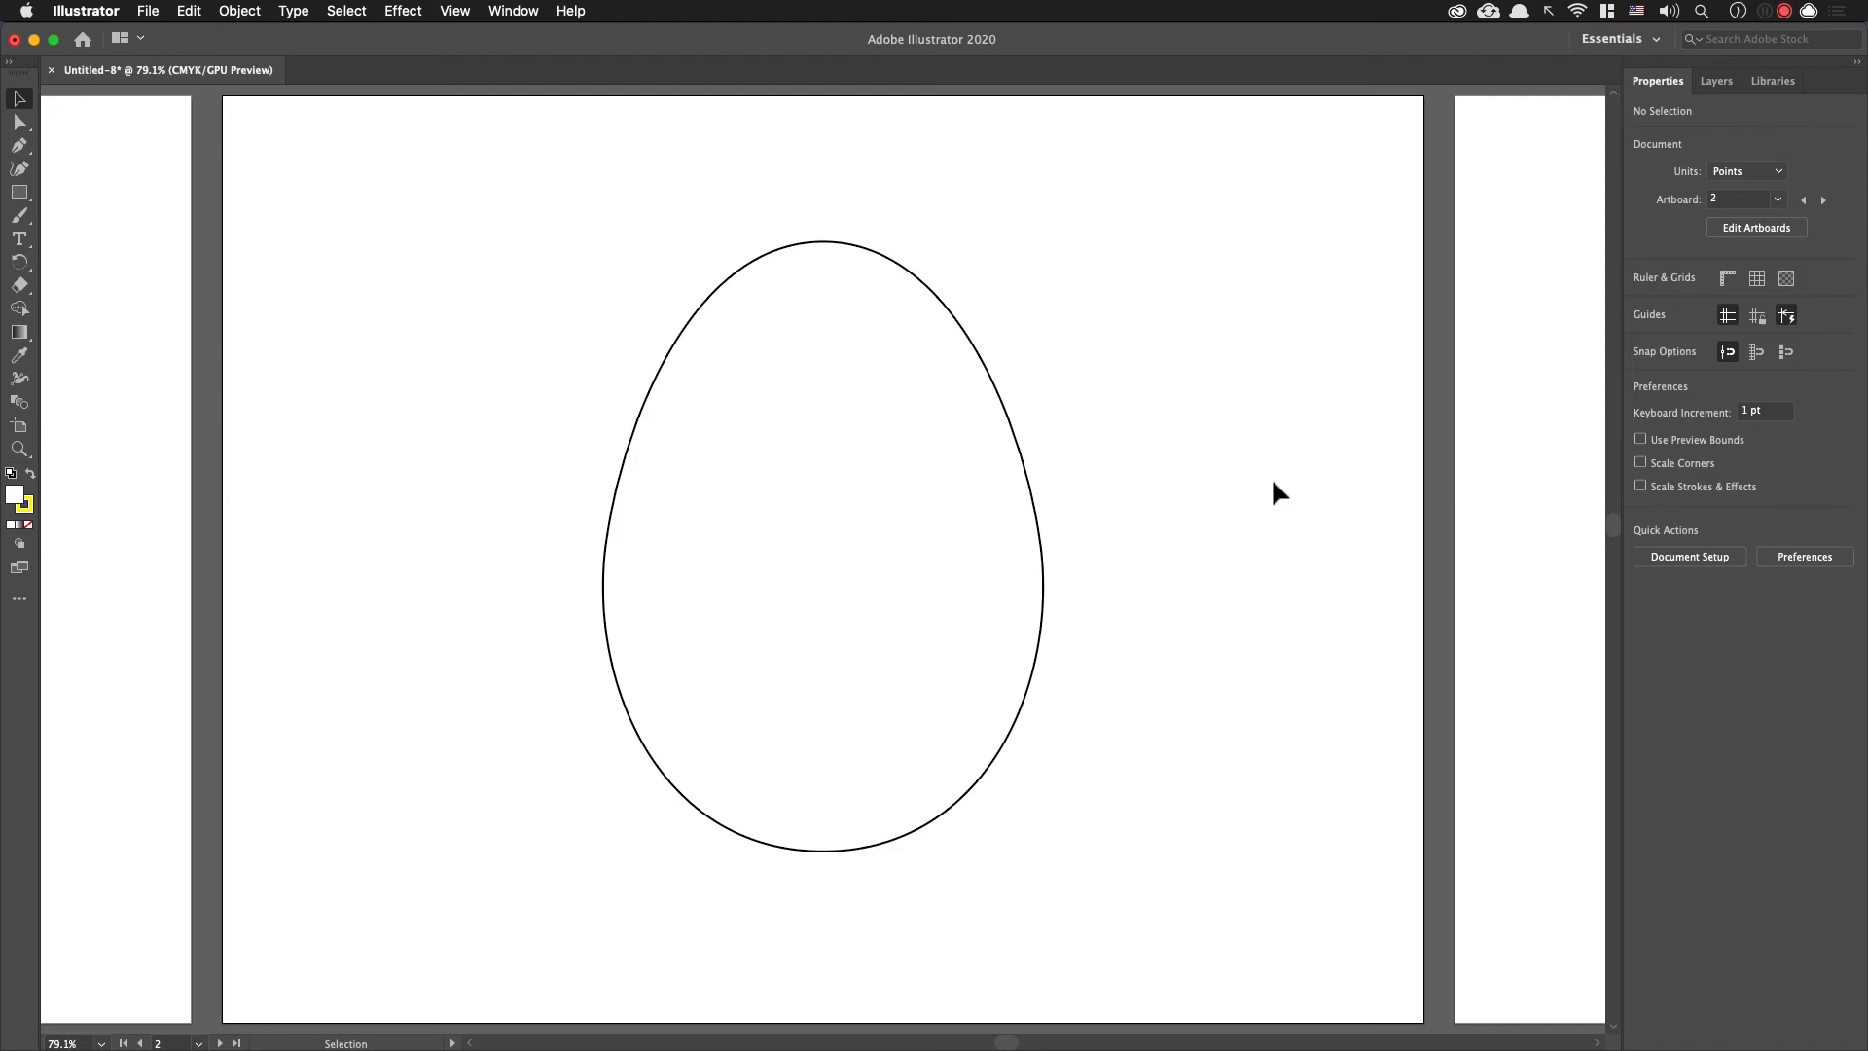
# Step: Show the floating Appearance settings, move them clear of the second artboard's egg, and select that egg
pyautogui.hotkey('shift', 'F6')
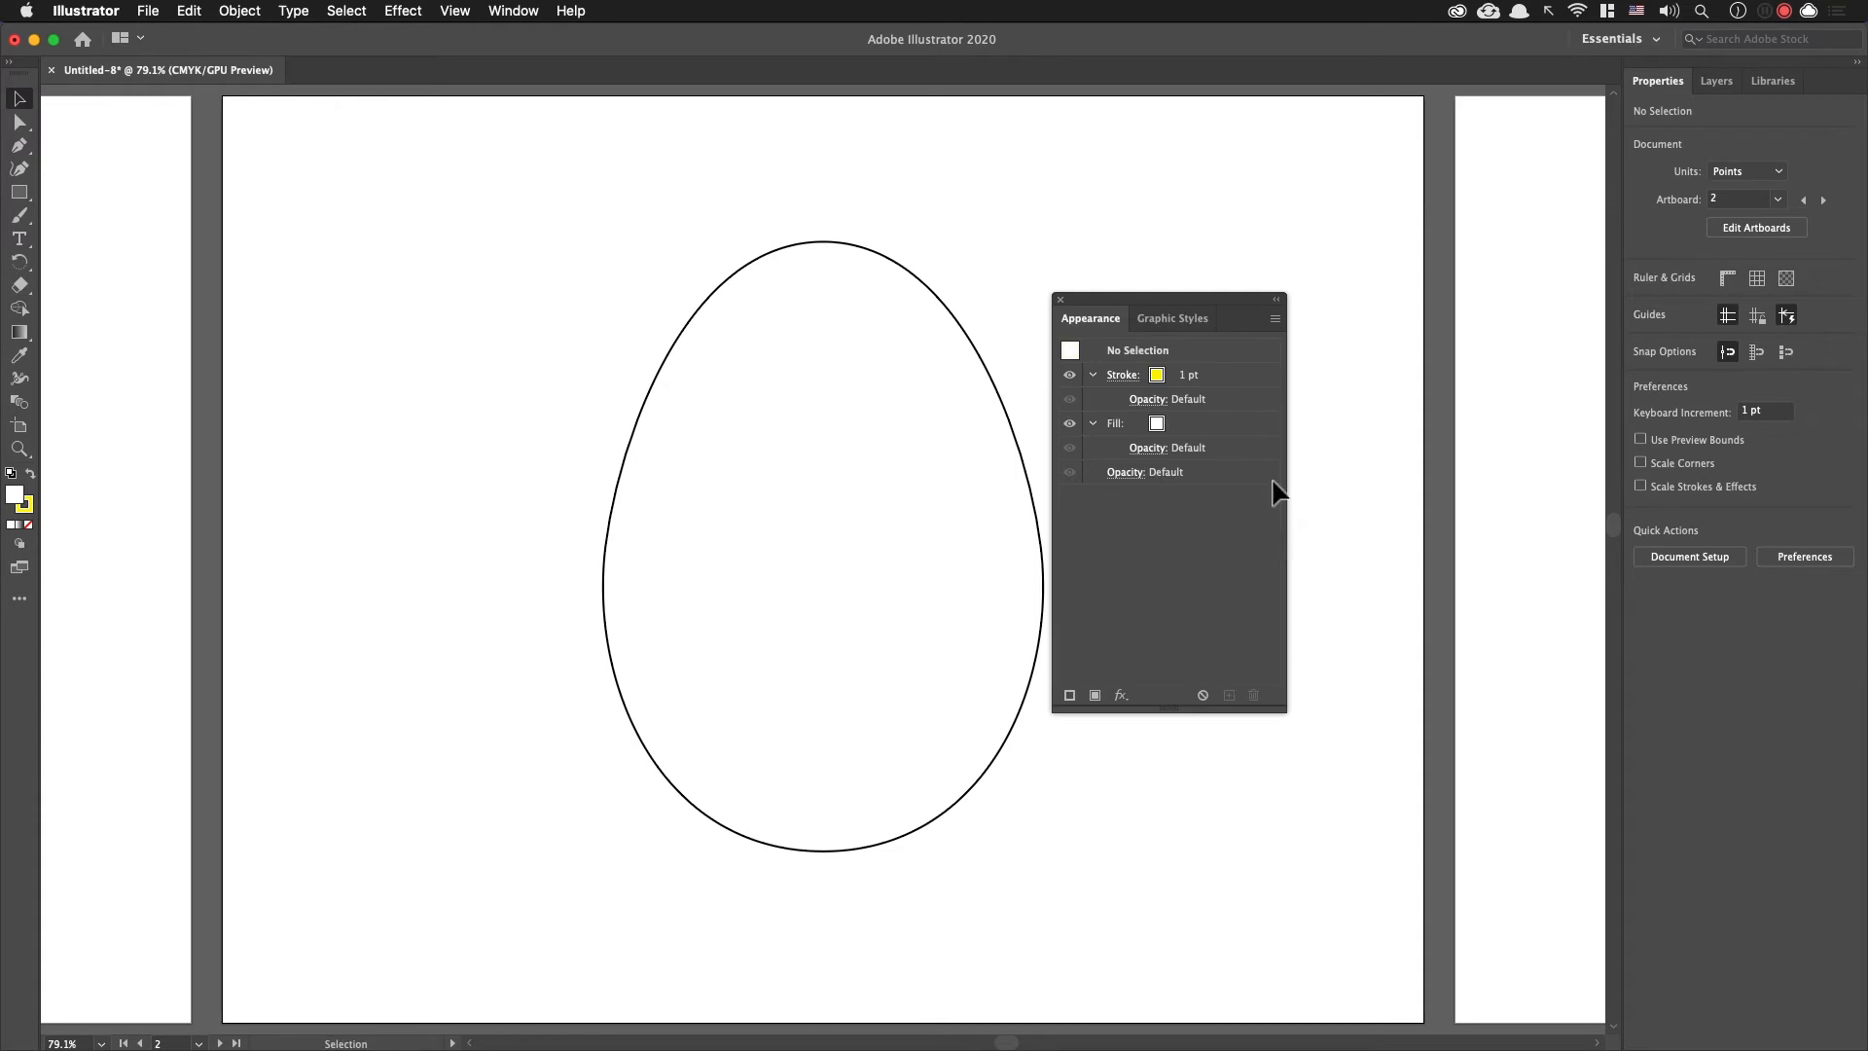
pyautogui.moveTo(1124, 295); pyautogui.dragTo(1319, 288)
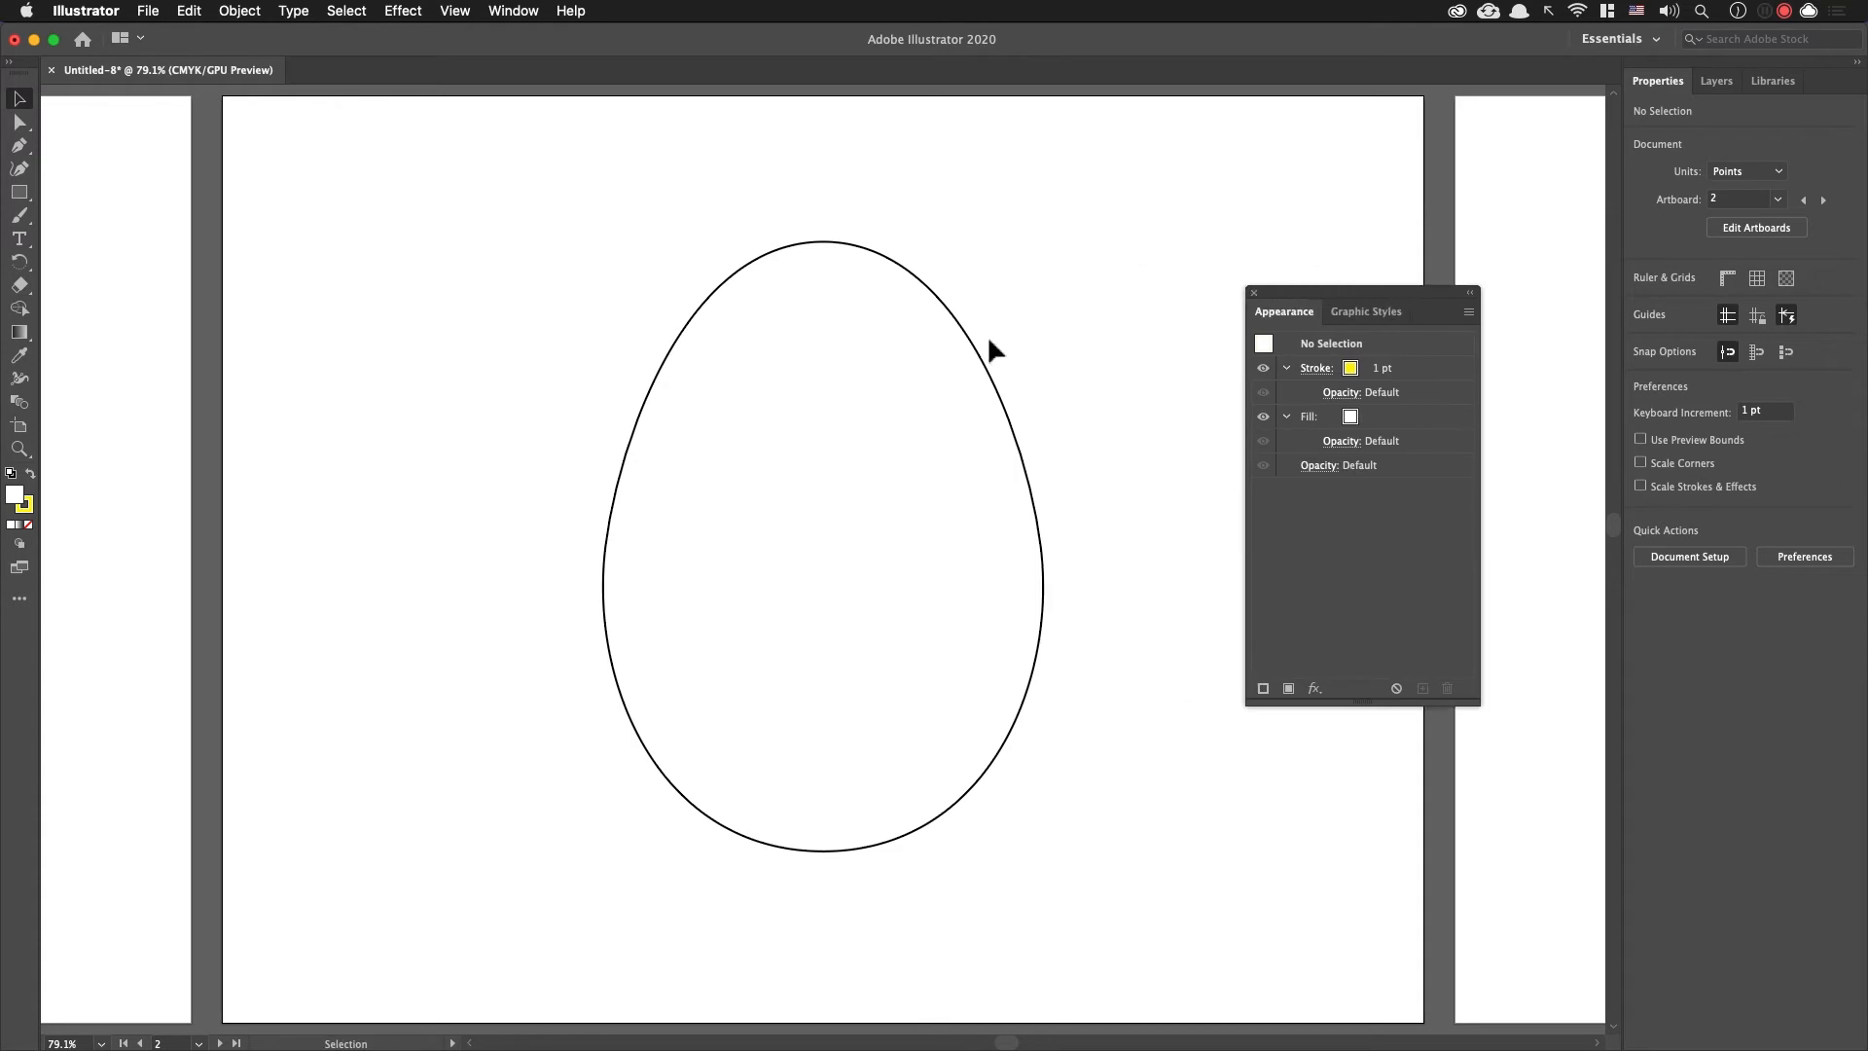
pyautogui.click(982, 349)
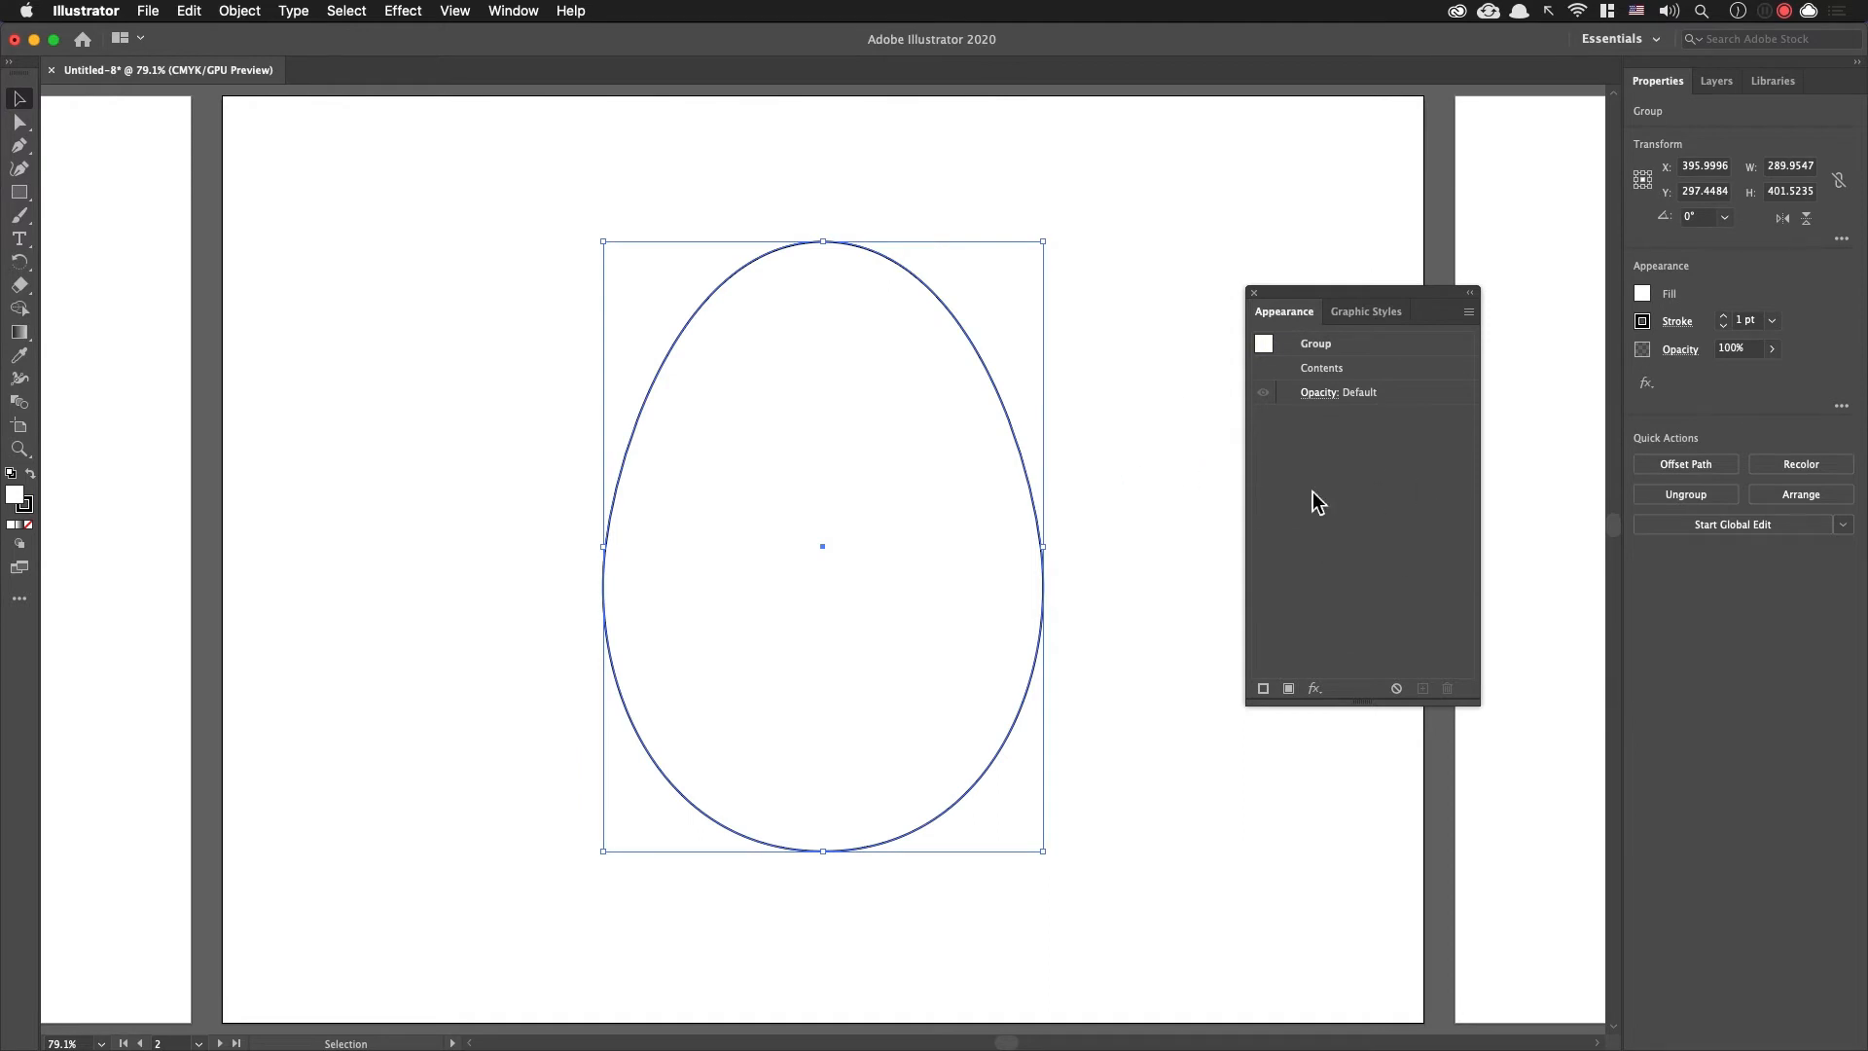
pyautogui.click(1328, 691)
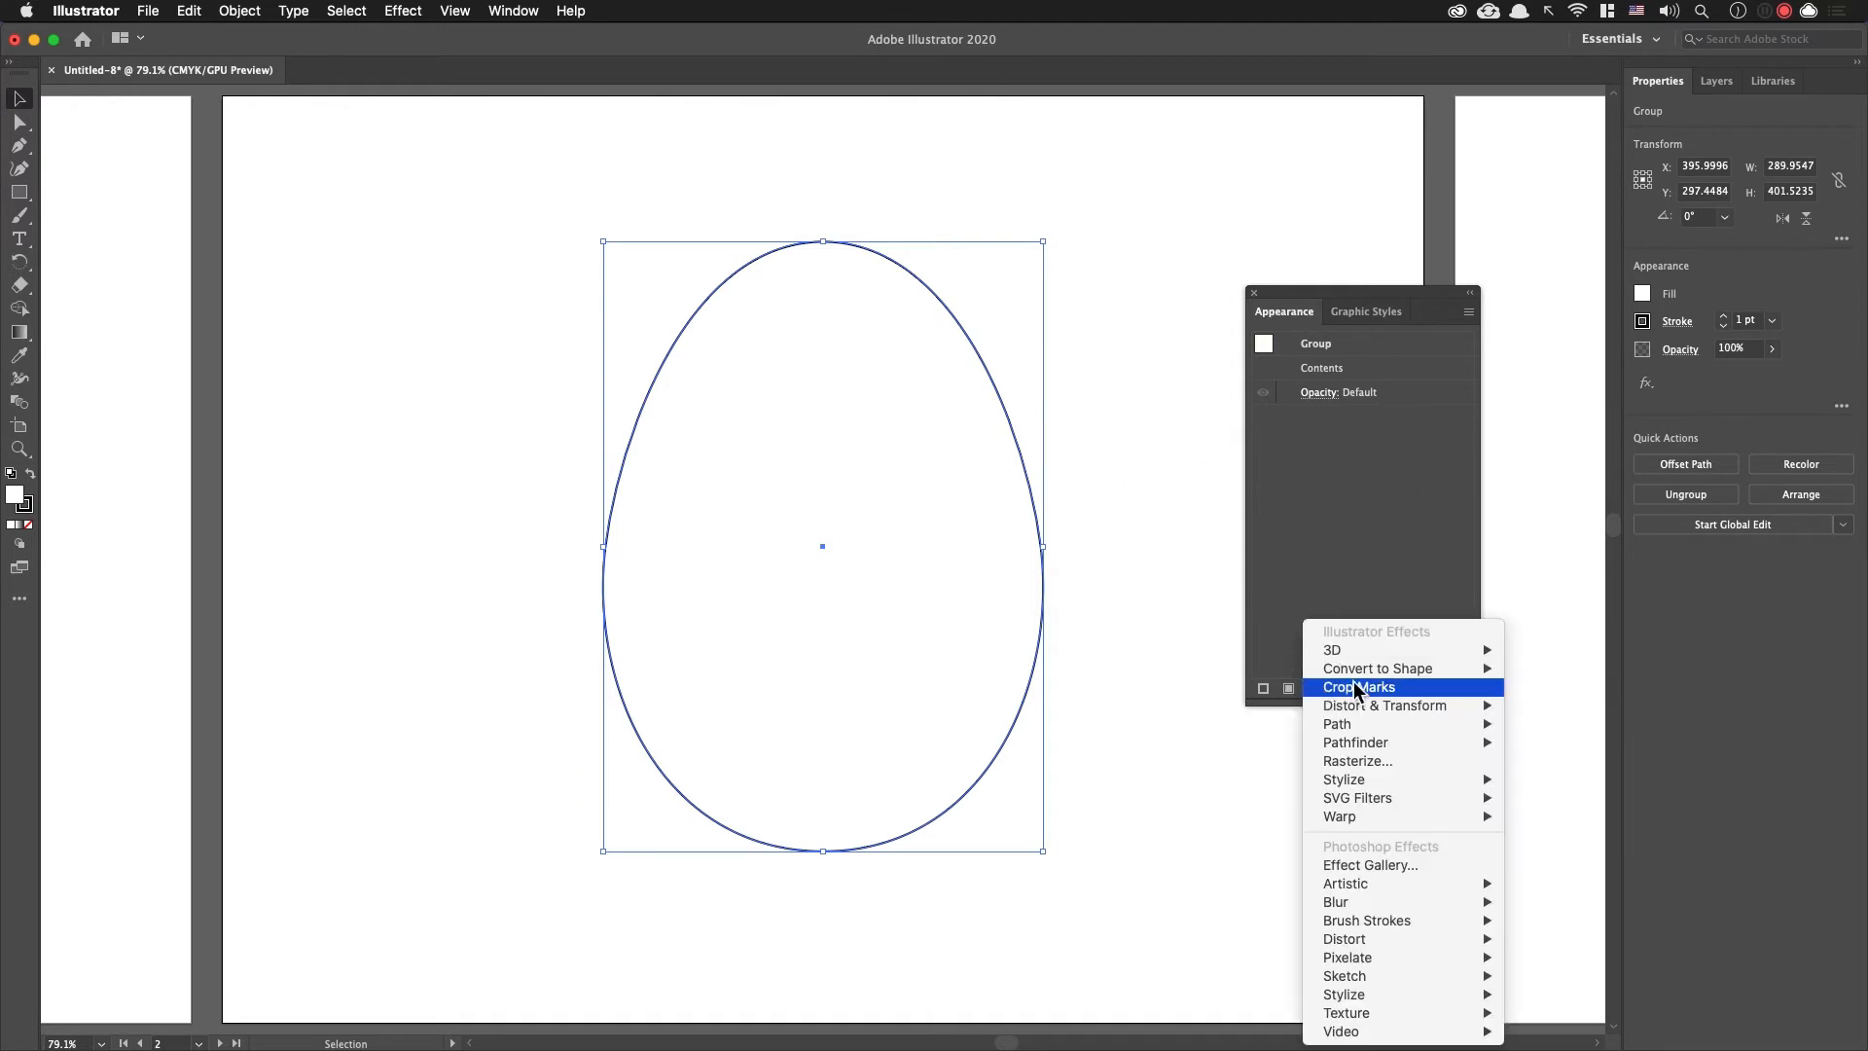
pyautogui.click(1087, 550)
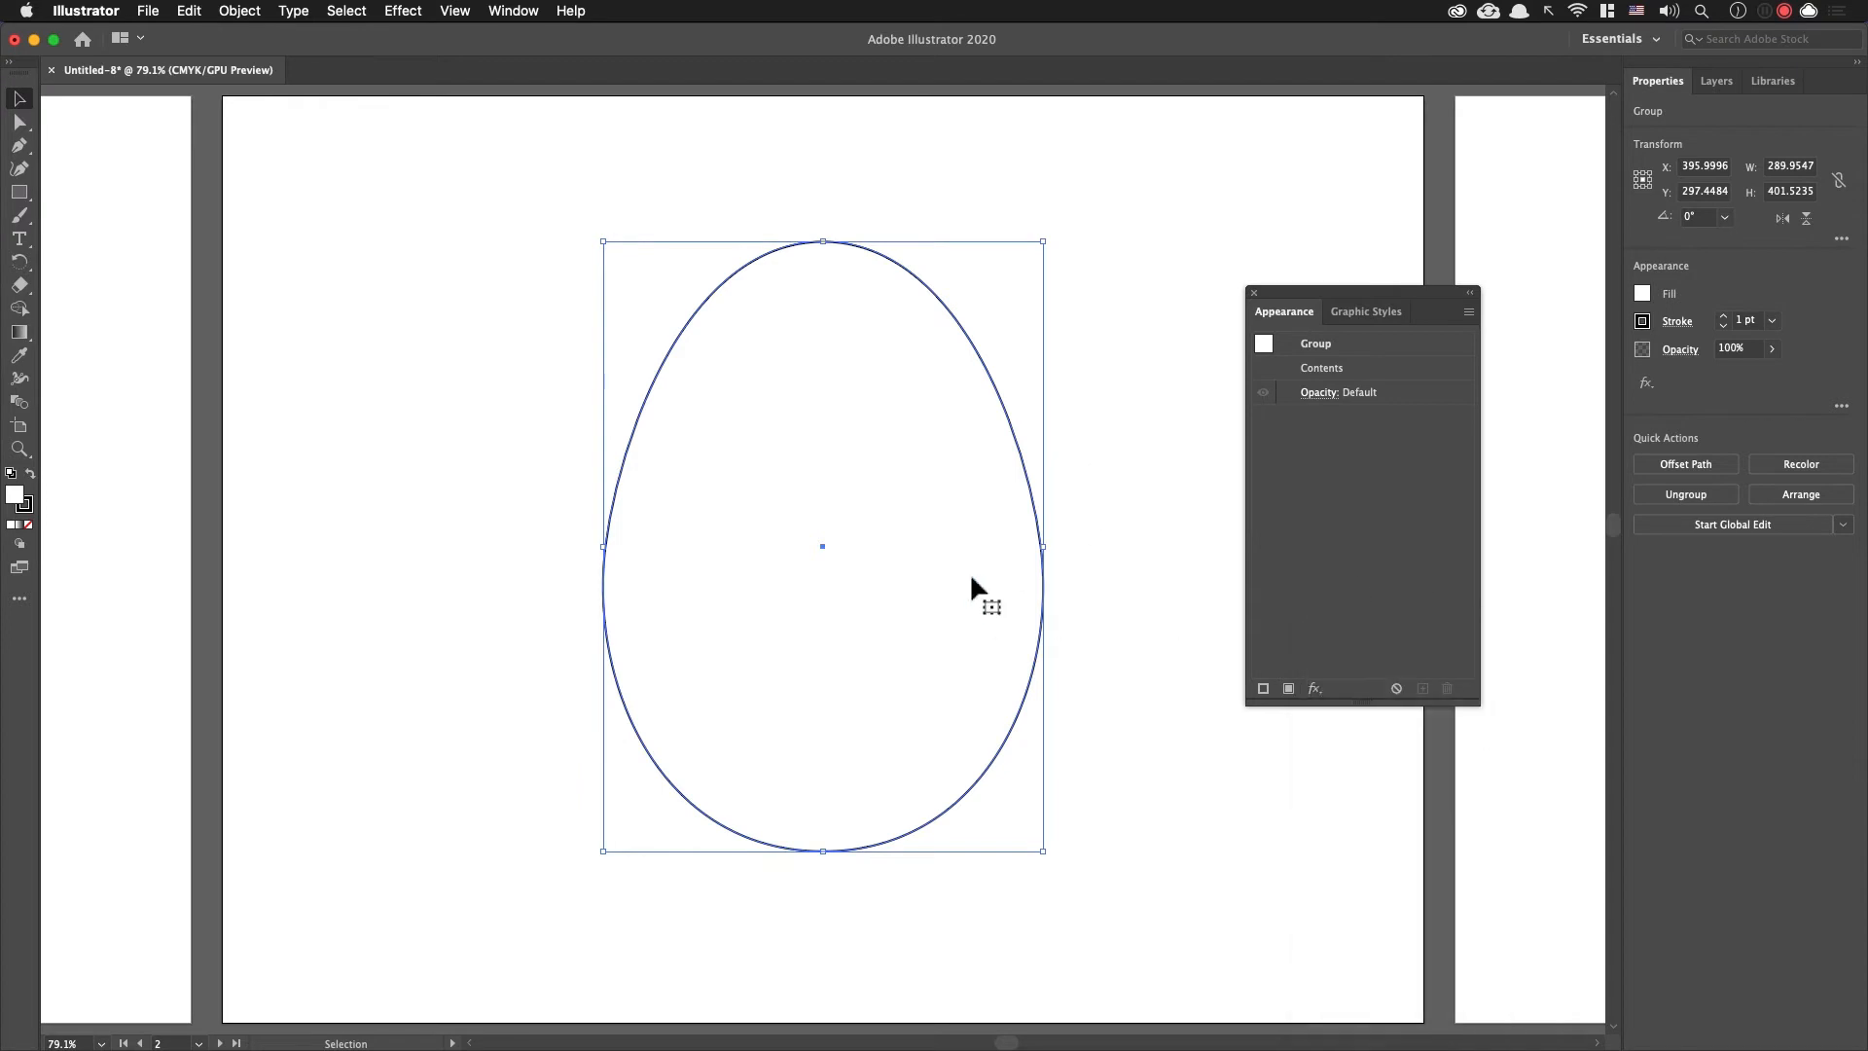
# Step: Remove the left side anchor point from the second artboard's egg so only the right half of its outline is left
pyautogui.press('a')
pyautogui.moveTo(514, 454); pyautogui.dragTo(655, 608)
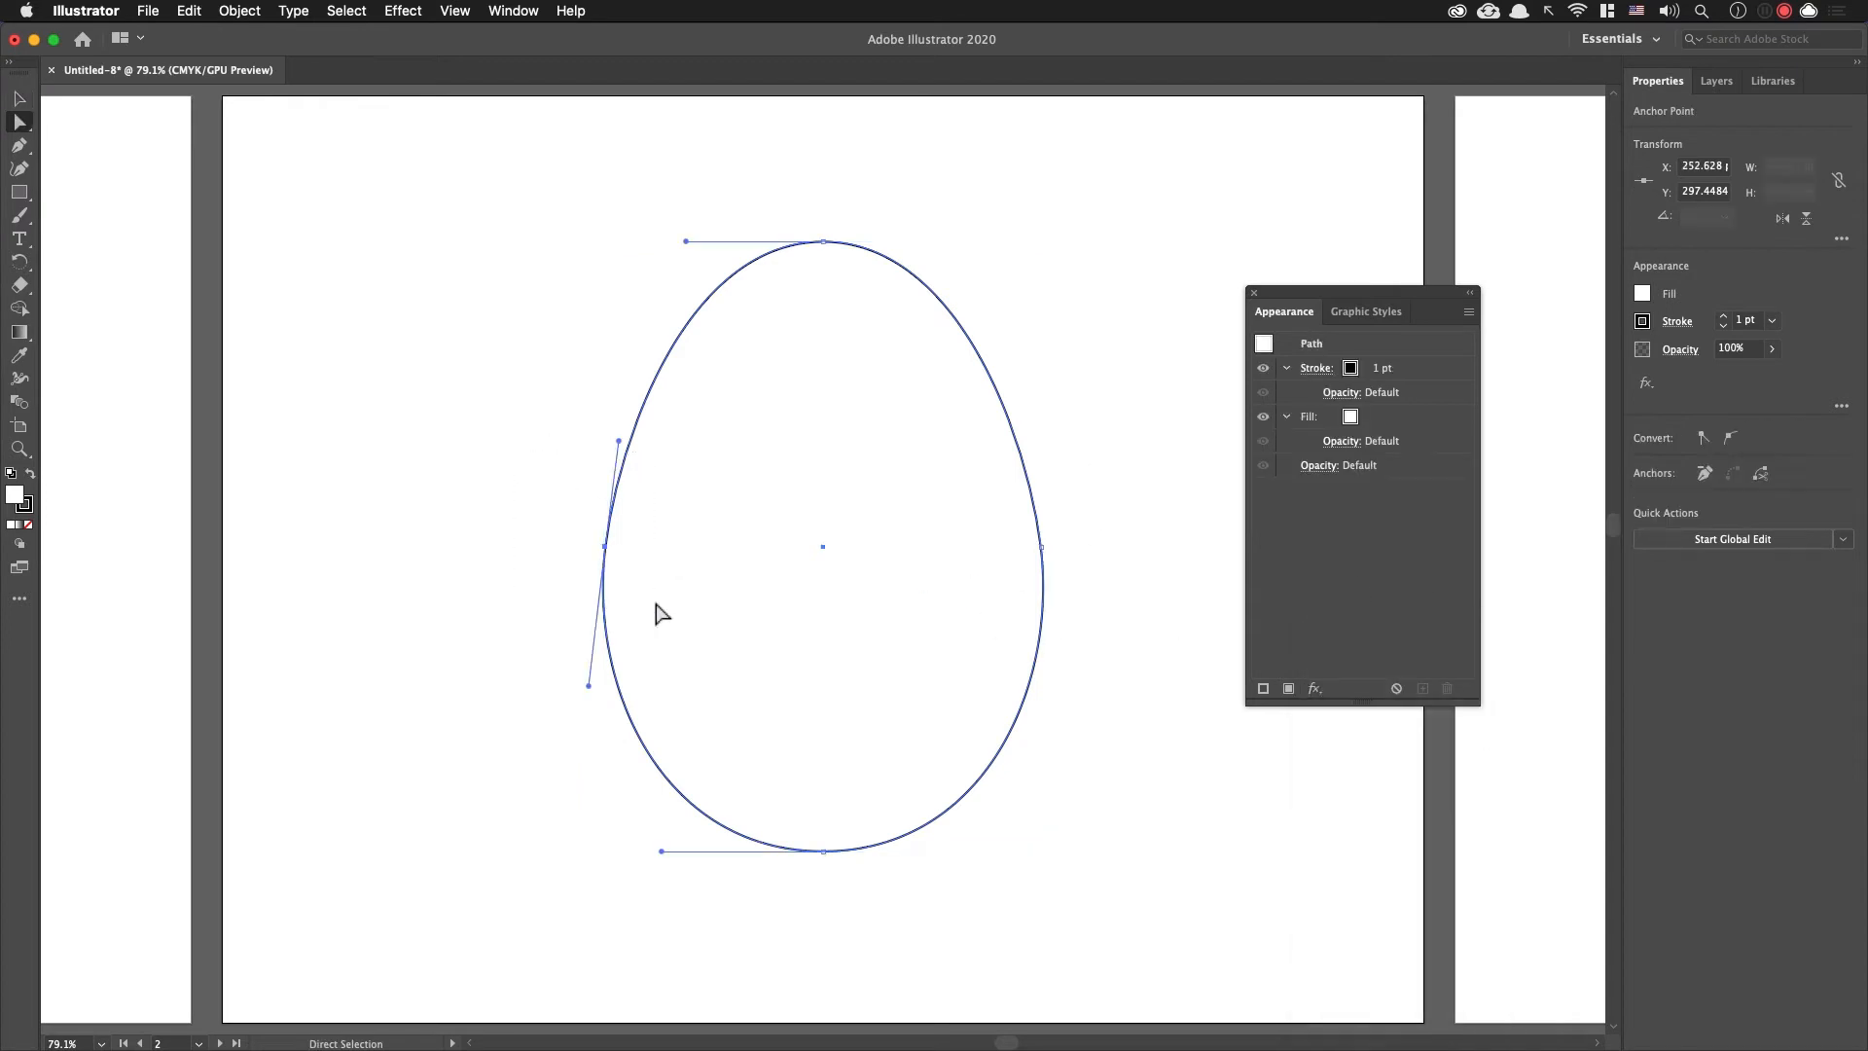
pyautogui.press('Delete')
pyautogui.click(657, 613)
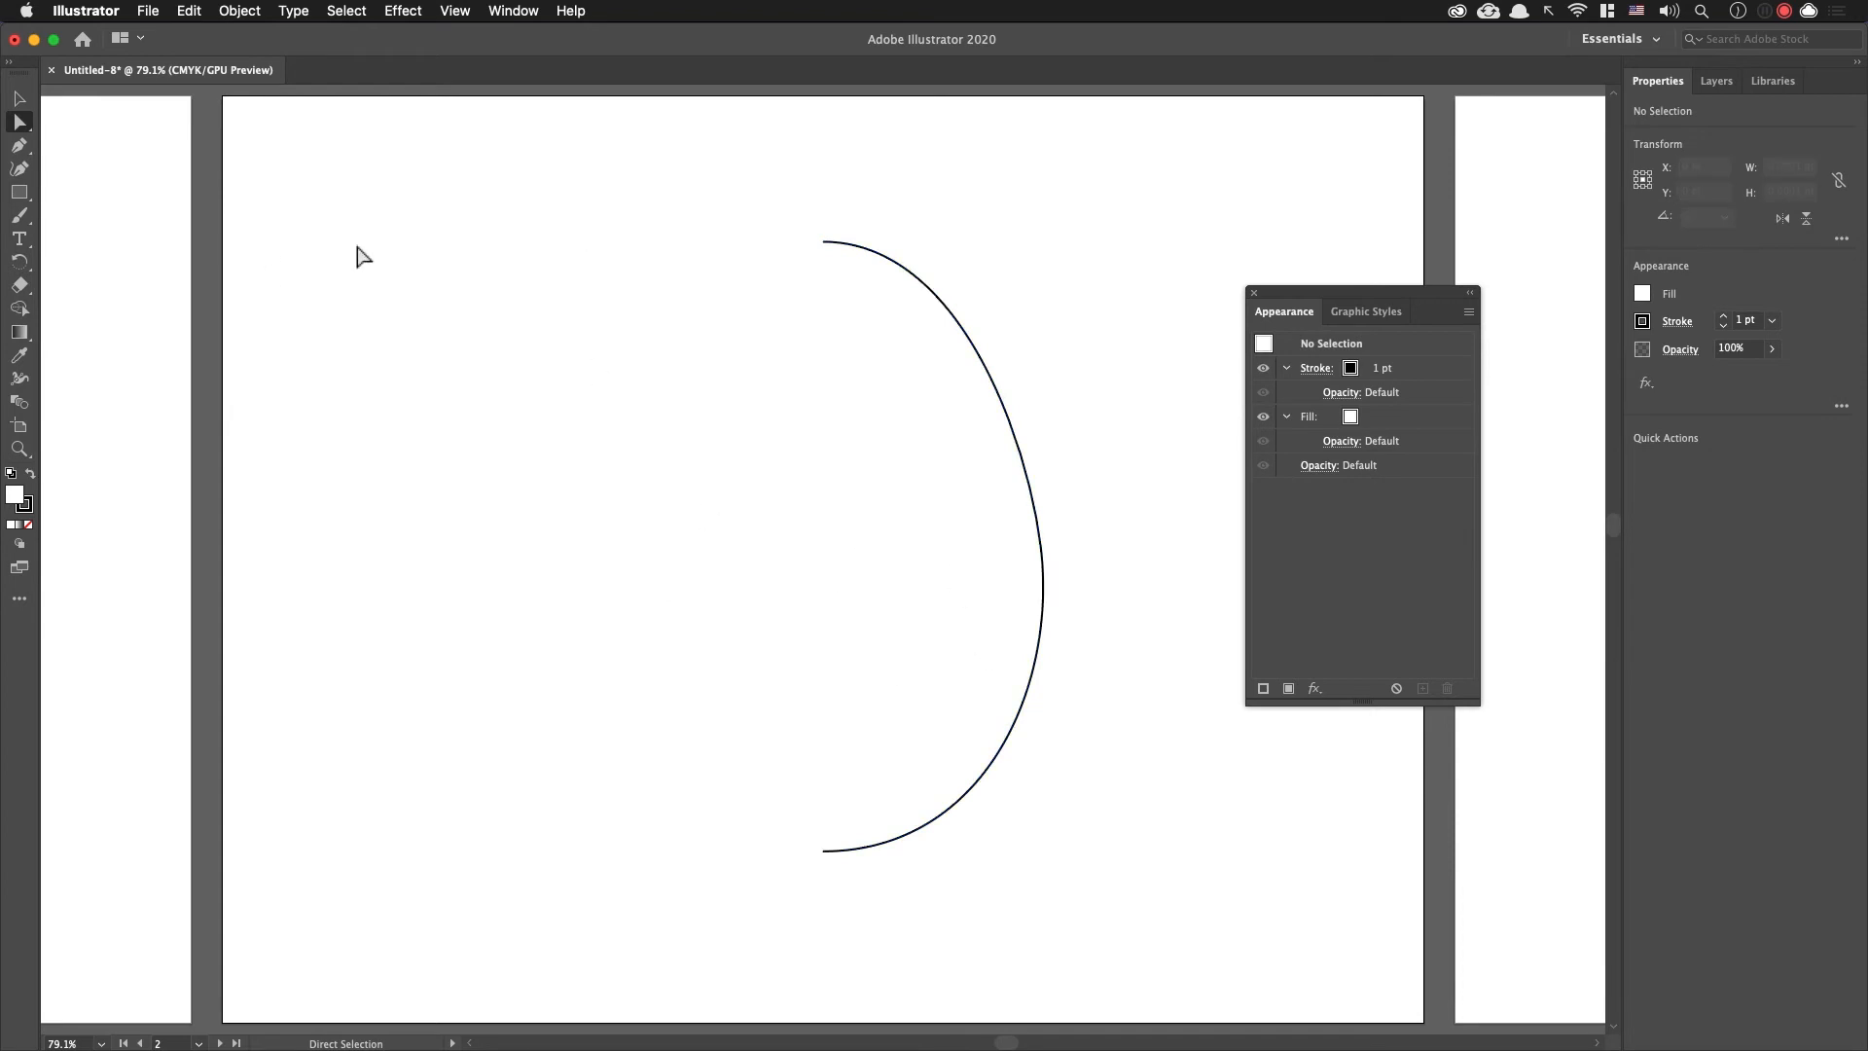
# Step: Select the second artboard's half-egg outline as a whole and start a 3D Revolve effect on it
pyautogui.moveTo(485, 158); pyautogui.dragTo(1282, 967)
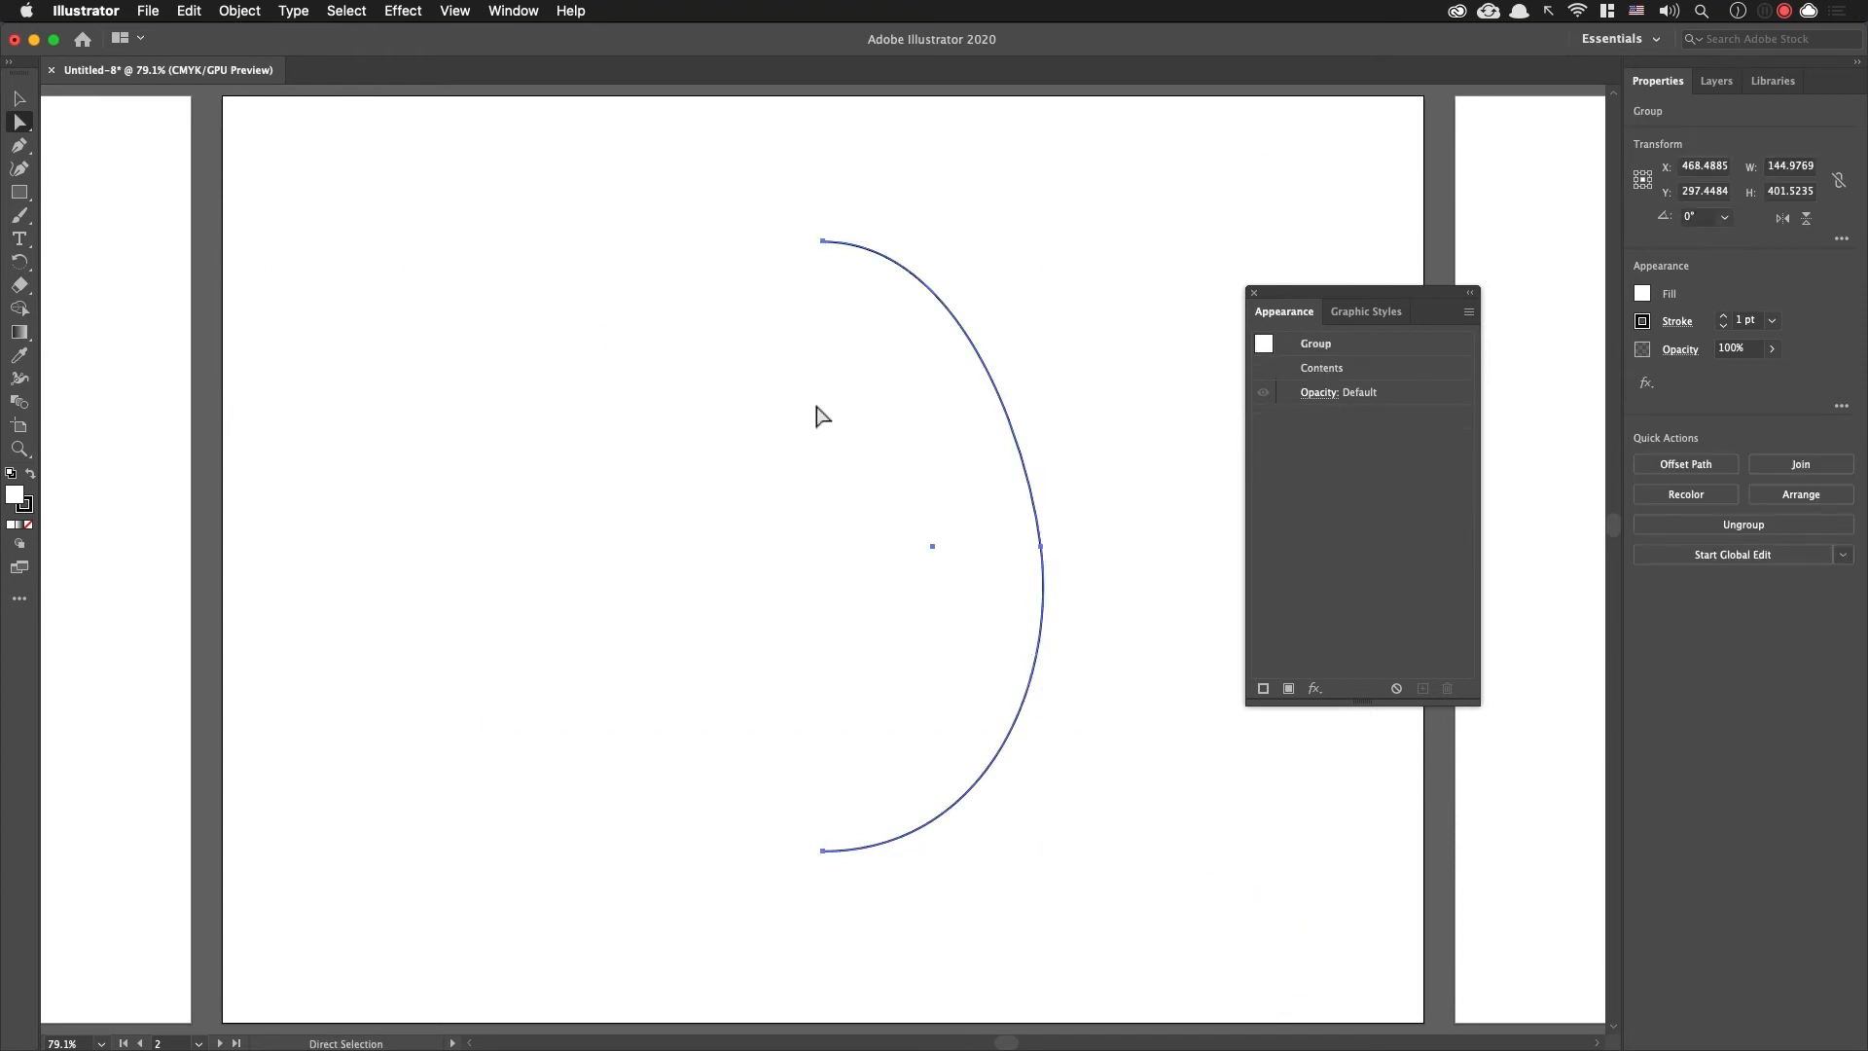
pyautogui.click(775, 361)
pyautogui.press('v')
pyautogui.click(919, 282)
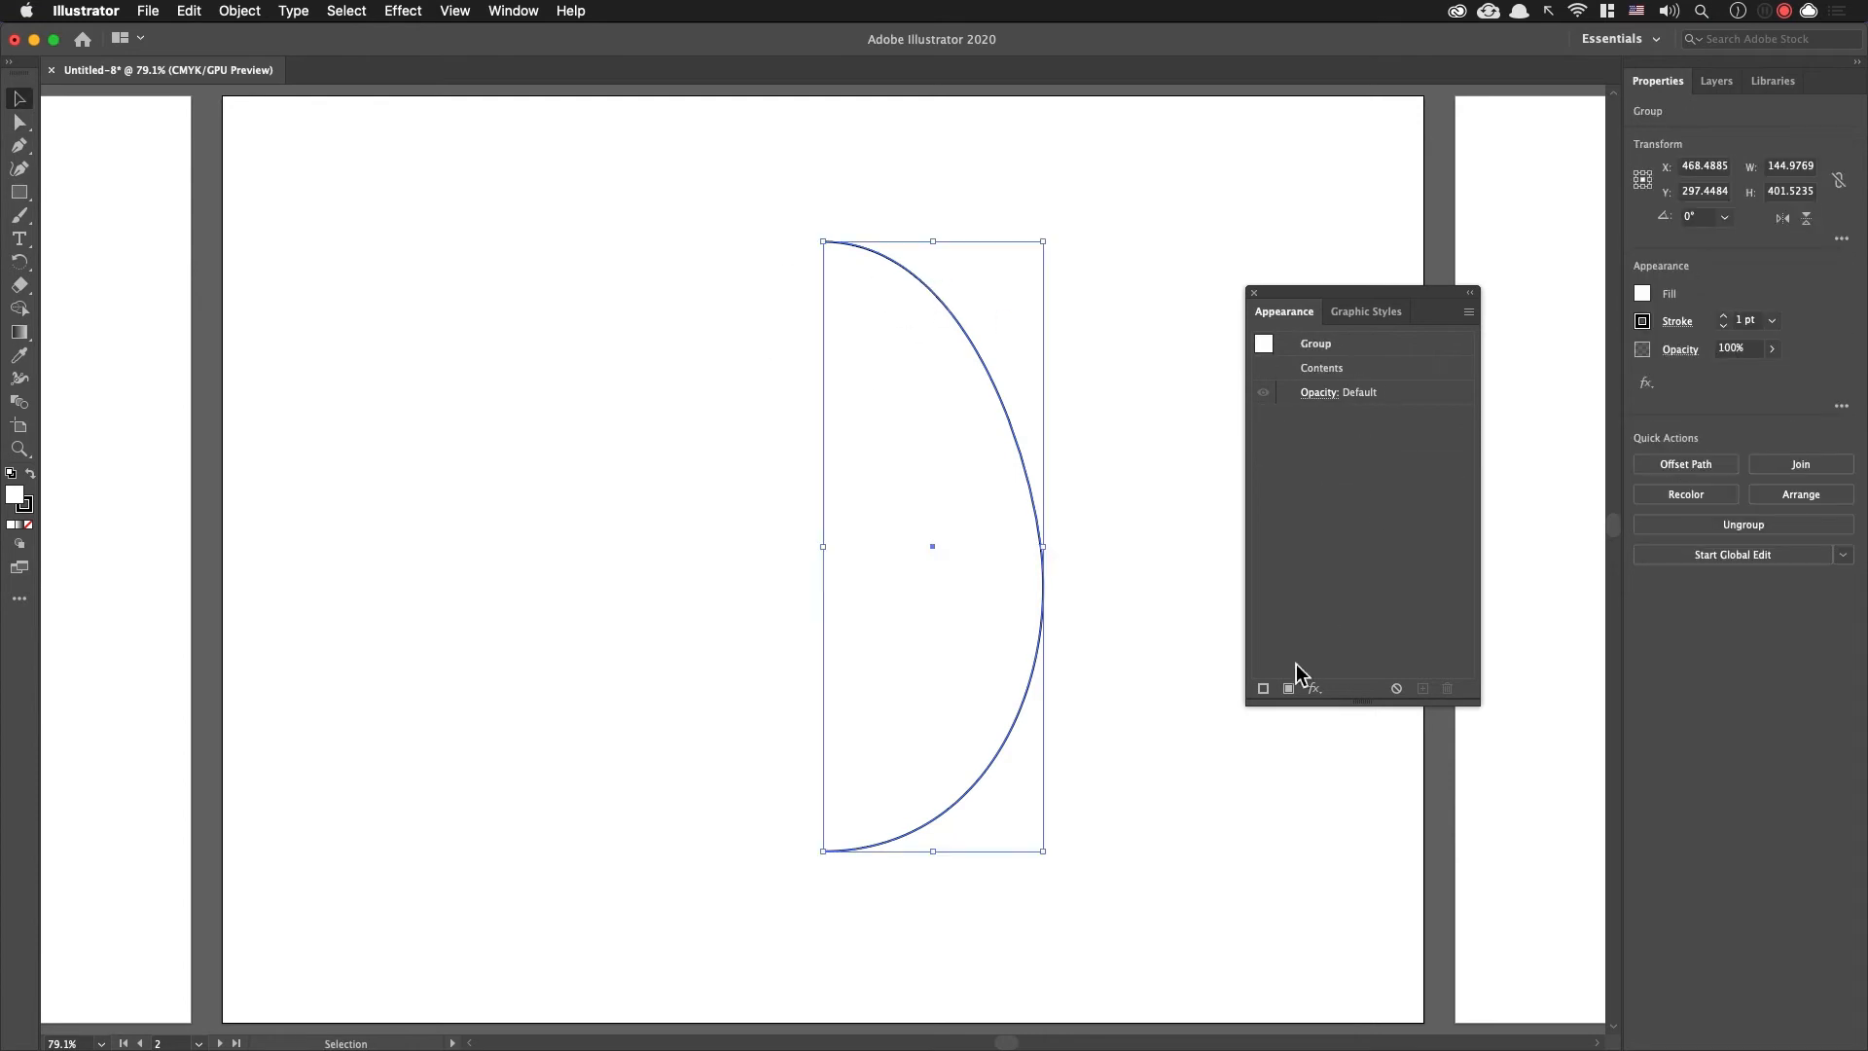
pyautogui.click(1314, 689)
pyautogui.moveTo(1430, 652)
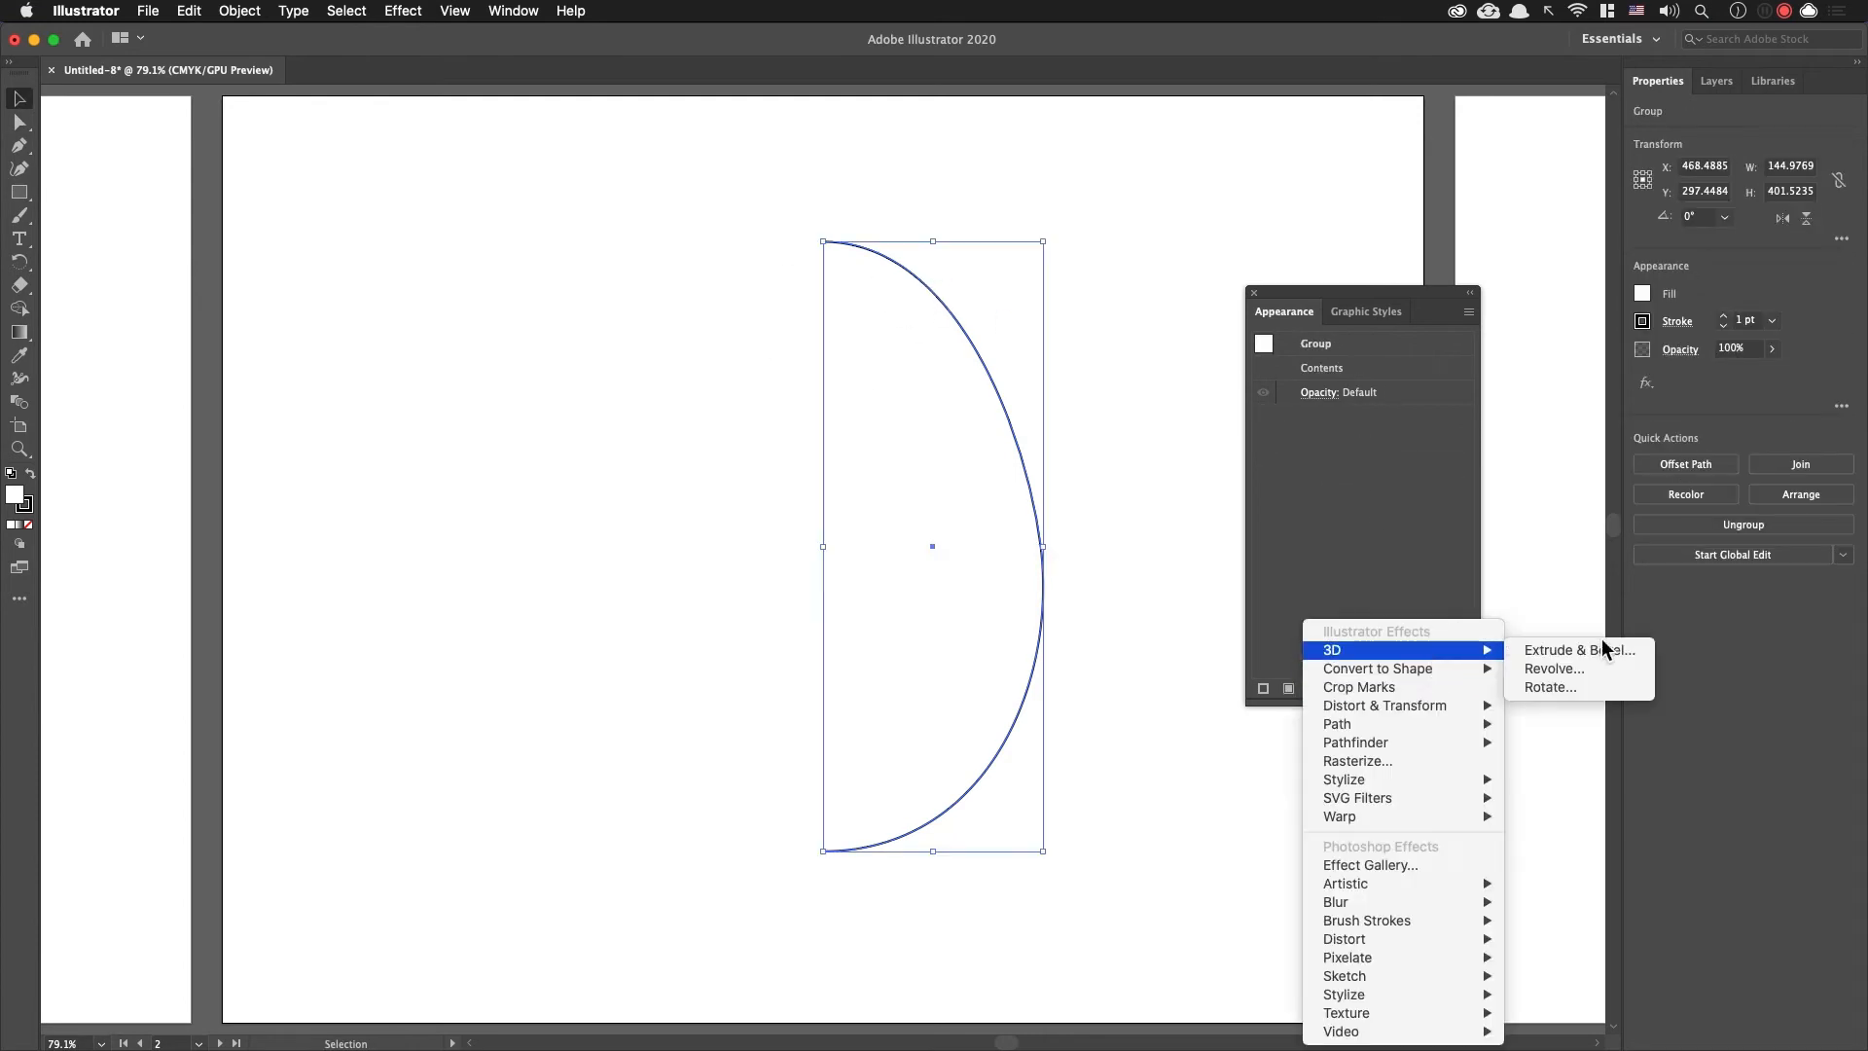
pyautogui.click(1574, 673)
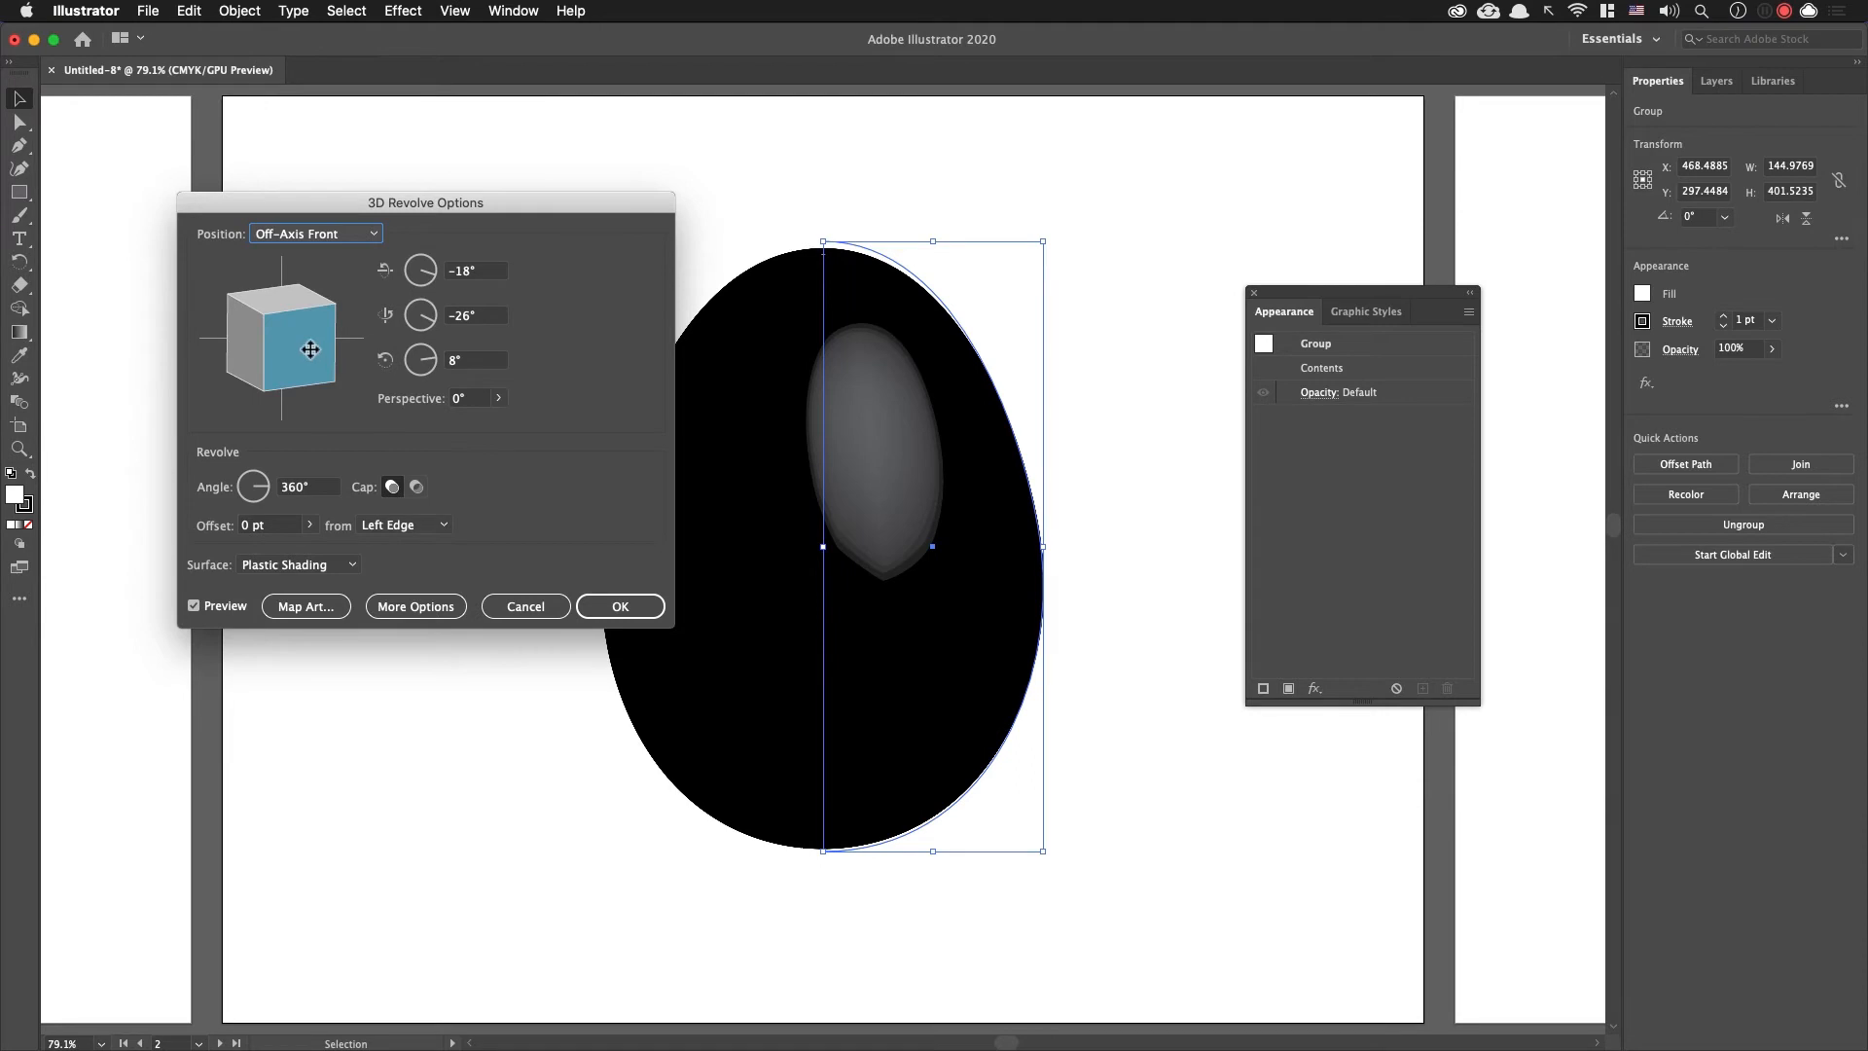
# Step: Tilt the revolved egg with a custom rotation of -13° about X, -30° about Y and -28° about Z, and apply the effect
pyautogui.moveTo(309, 356)
pyautogui.mouseDown()
pyautogui.moveTo(282, 351)
pyautogui.moveTo(345, 339)
pyautogui.moveTo(306, 340)
pyautogui.mouseUp()
pyautogui.click(487, 320)
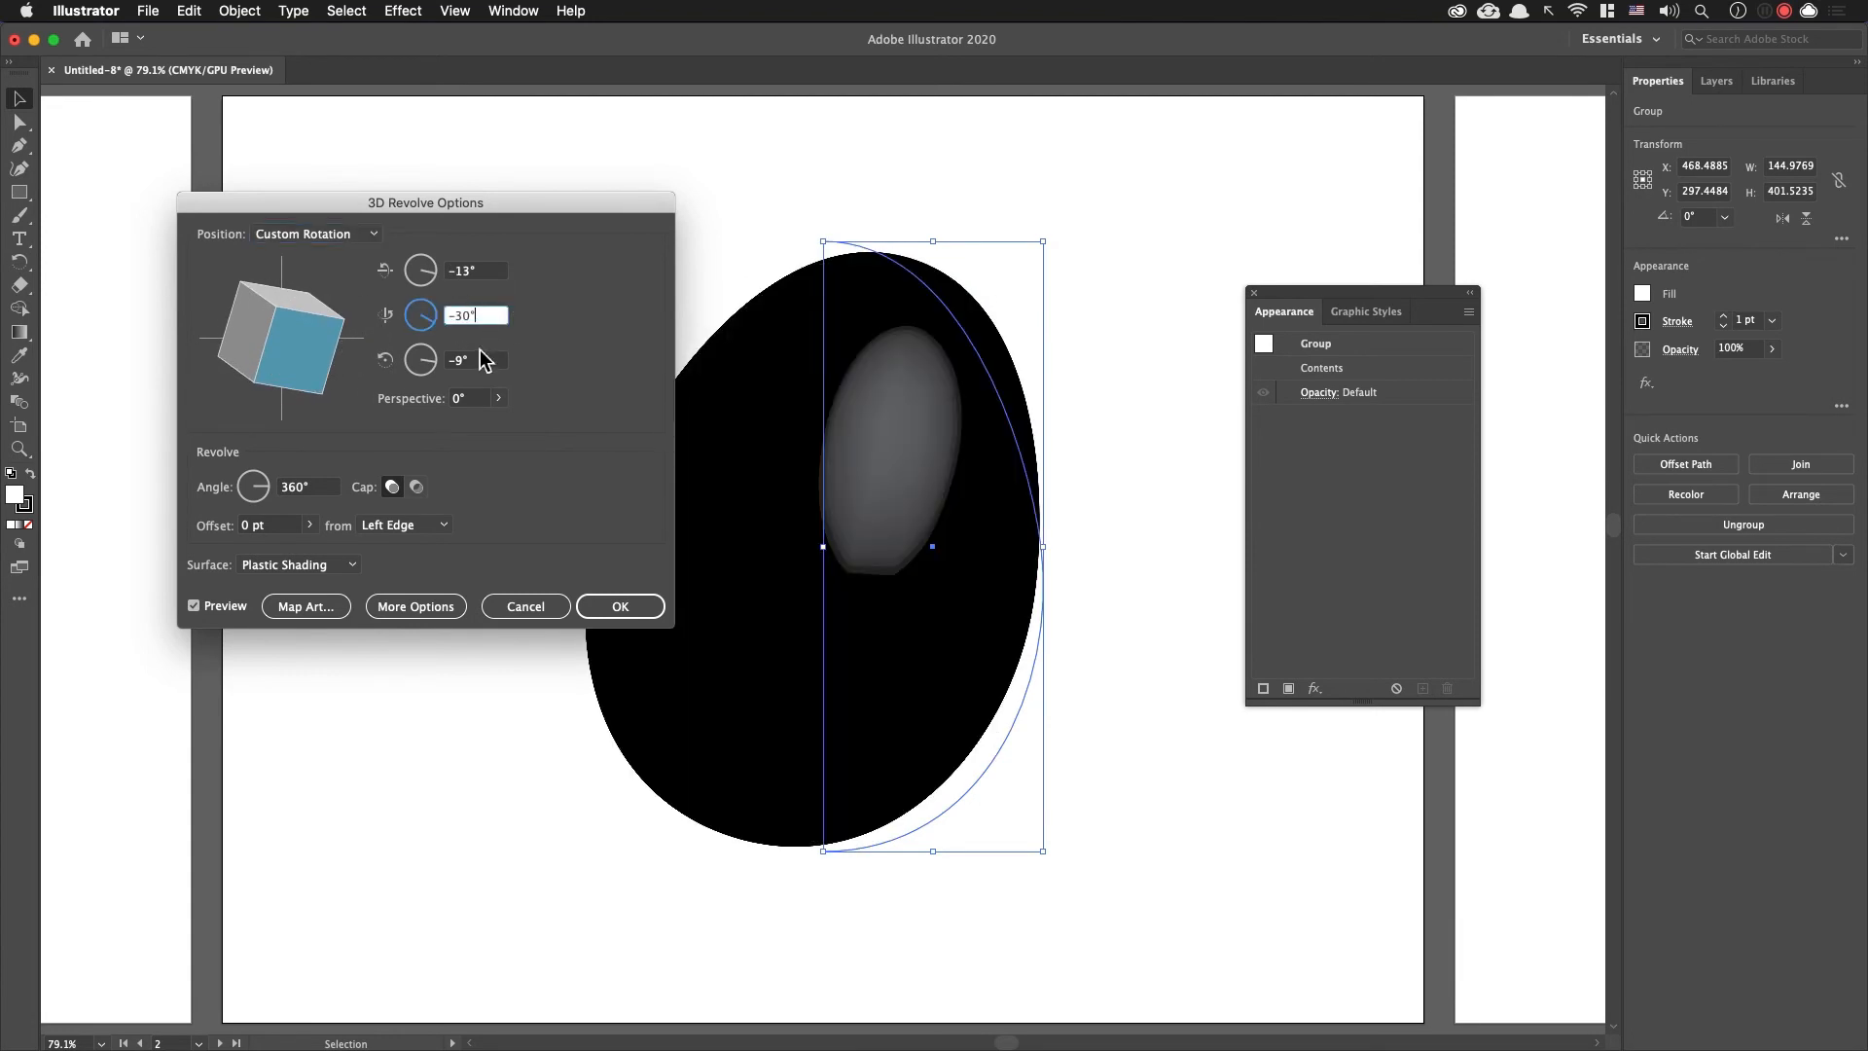
pyautogui.click(482, 361)
pyautogui.press('Down')
pyautogui.press('Down')
pyautogui.press('Down')
pyautogui.press('Down')
pyautogui.press('Down')
pyautogui.press('Down')
pyautogui.press('Down')
pyautogui.press('Down')
pyautogui.press('Down')
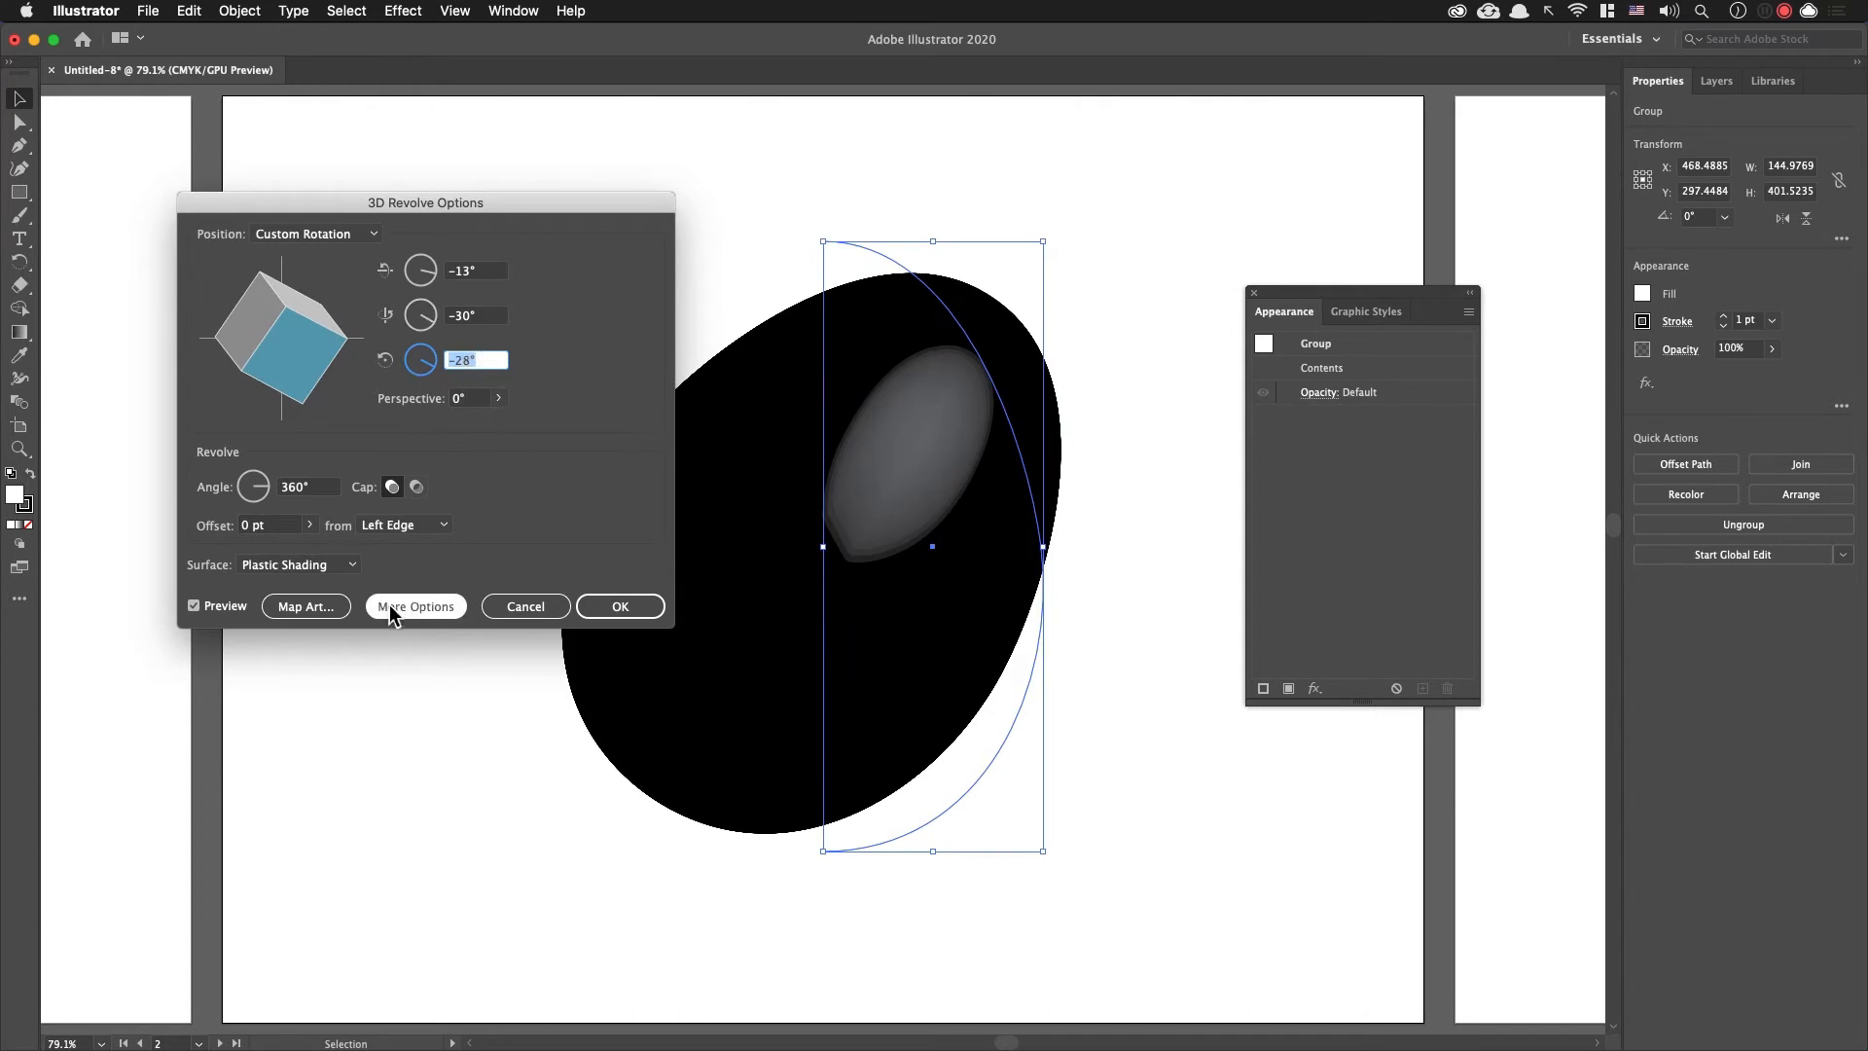
pyautogui.click(628, 613)
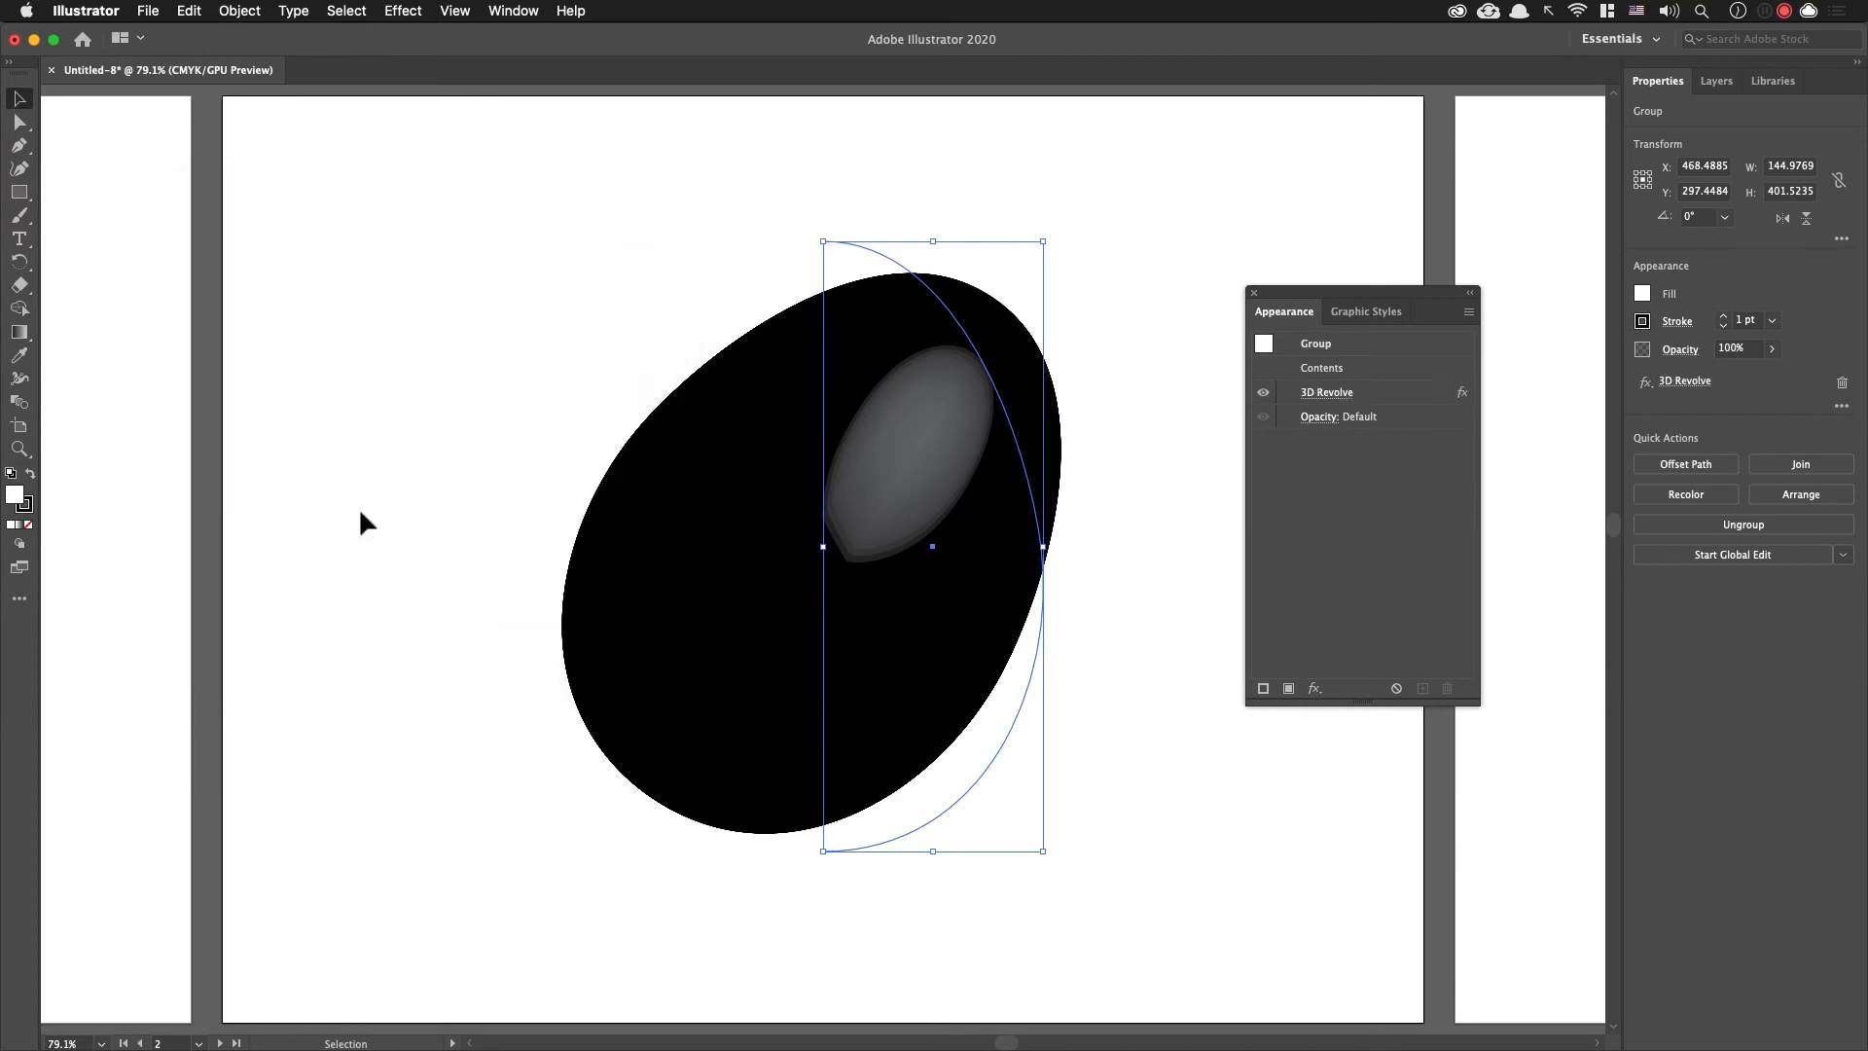
# Step: Recolour the second artboard's revolved egg by setting its stroke to orange
pyautogui.click(1644, 322)
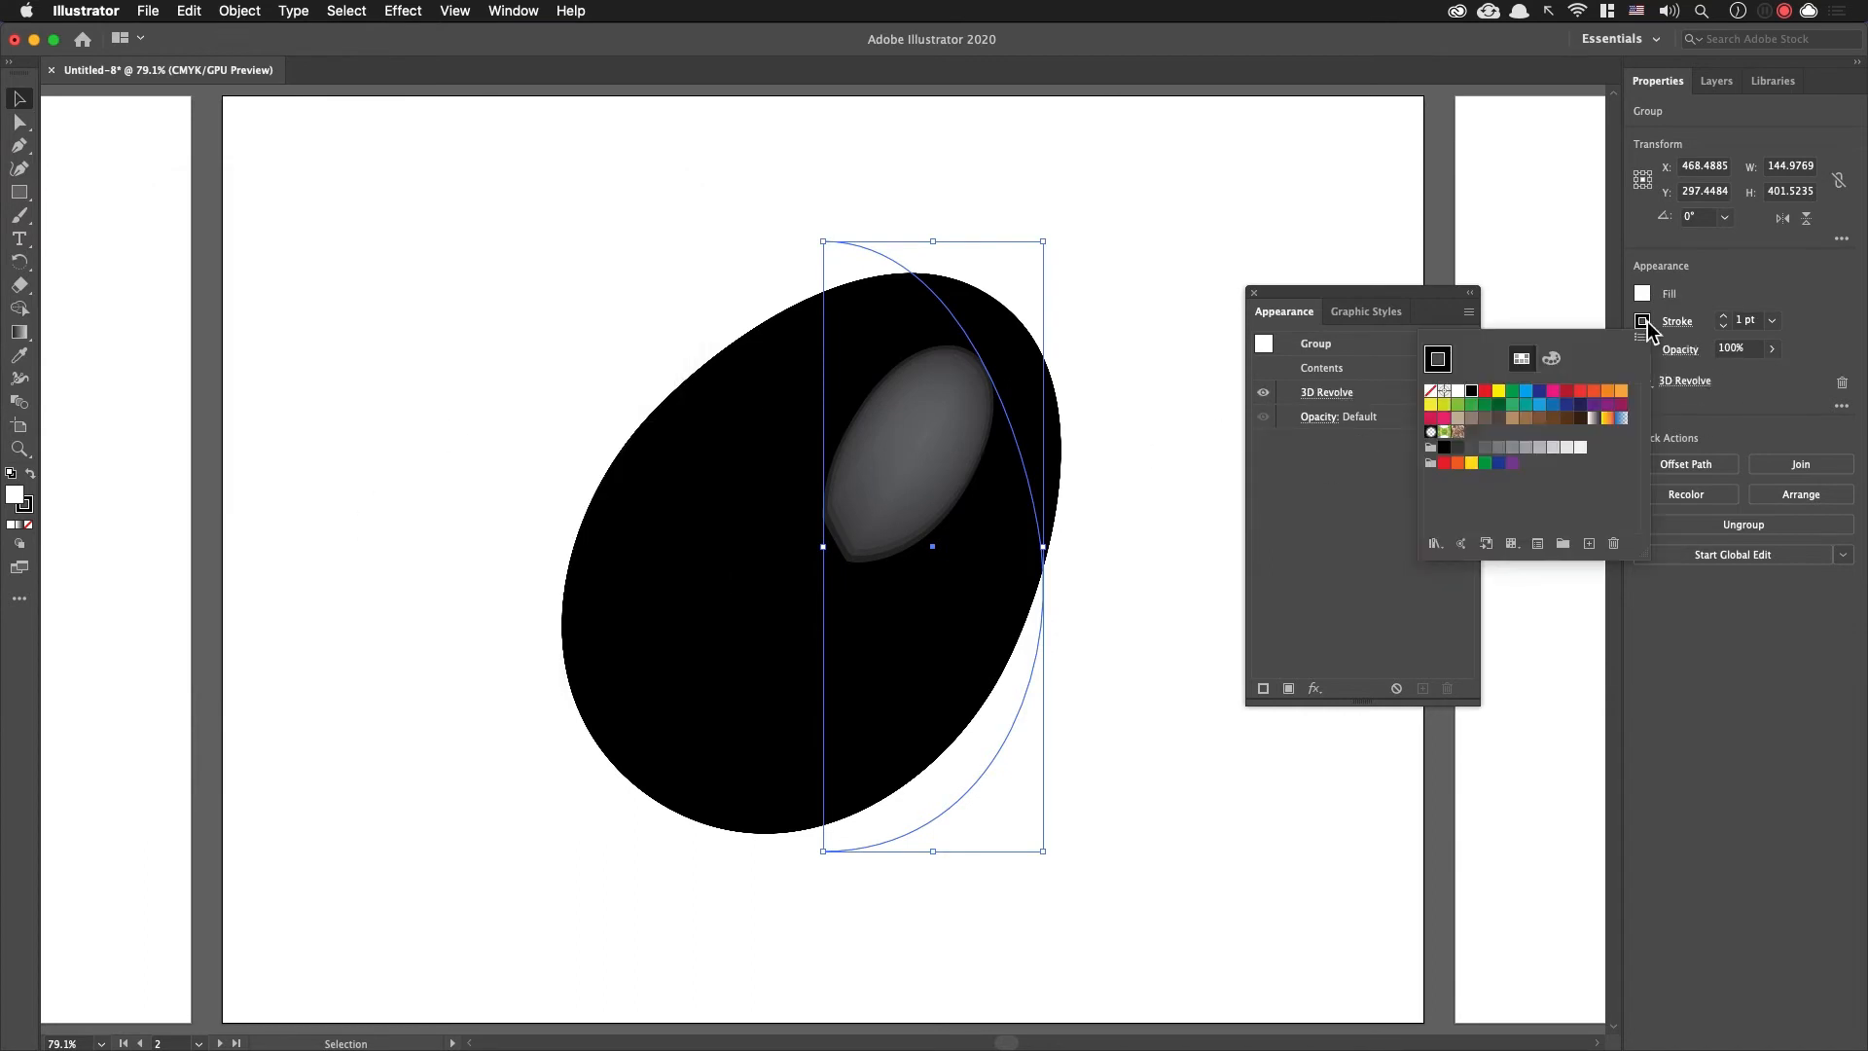
pyautogui.click(1593, 391)
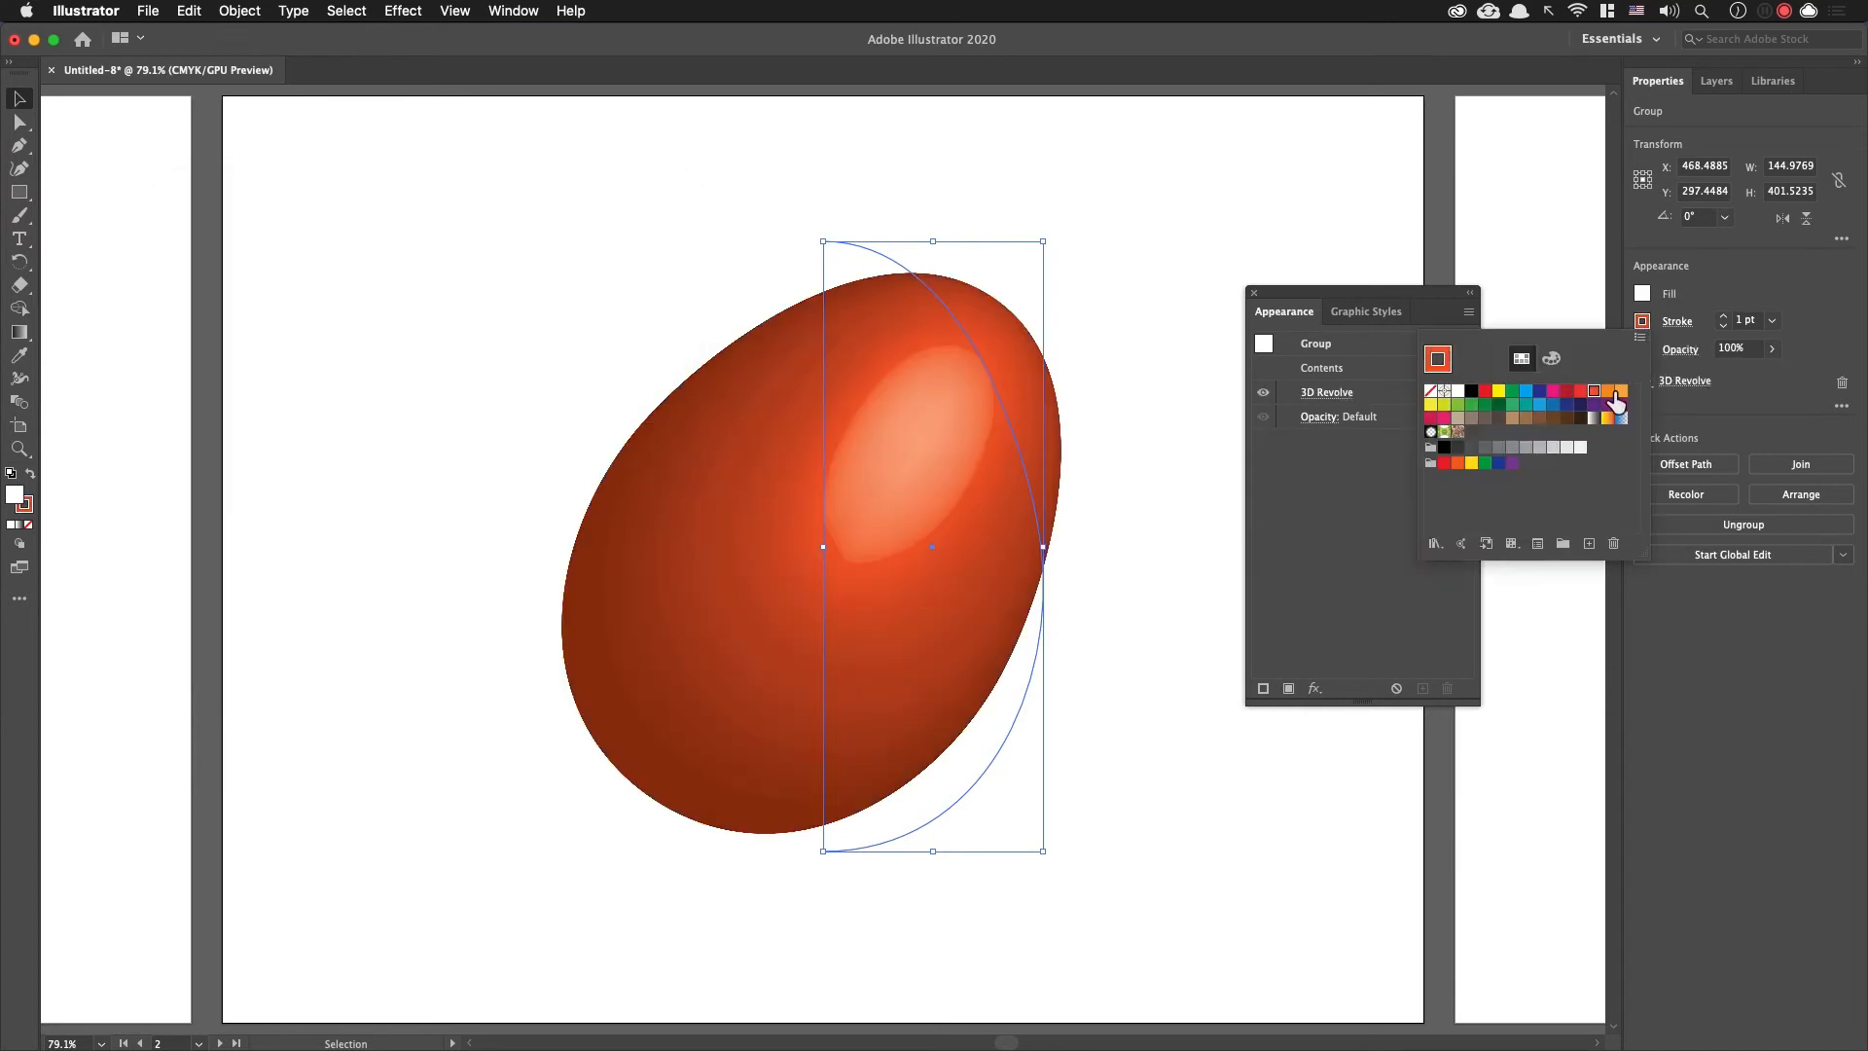
pyautogui.click(1613, 397)
pyautogui.click(1102, 540)
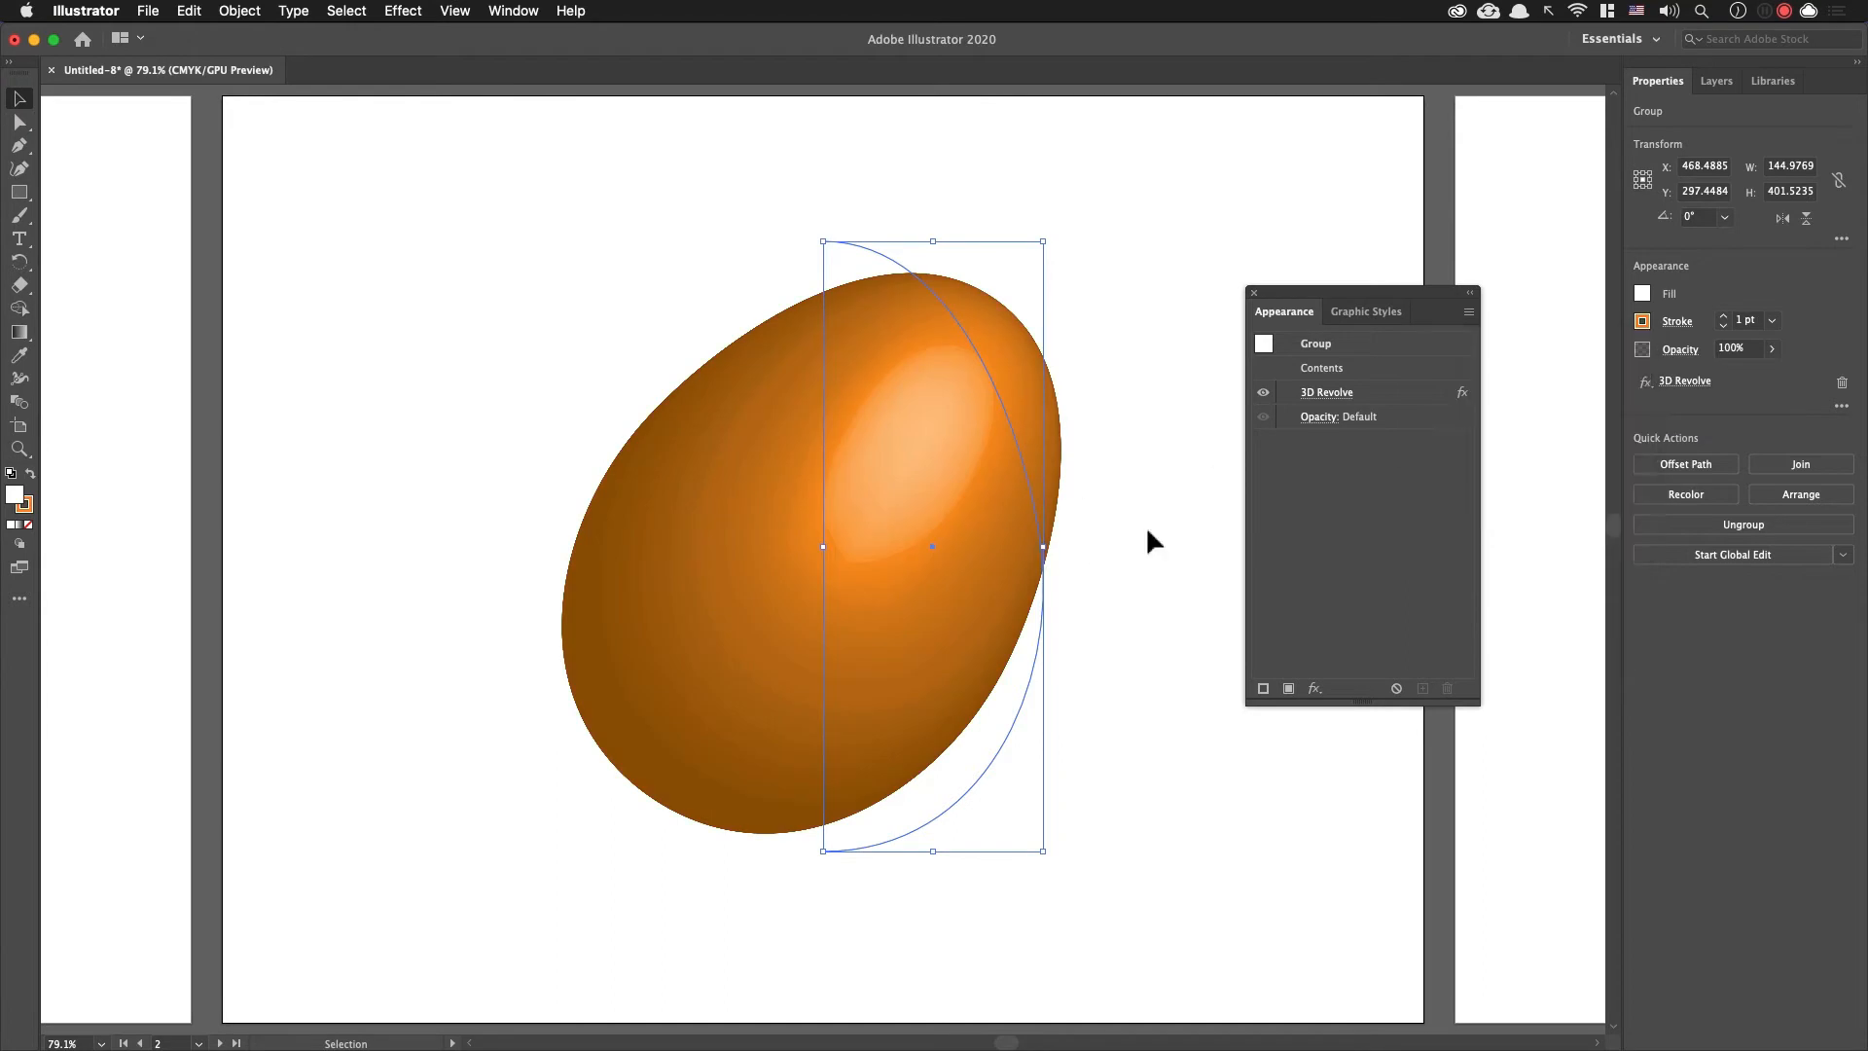
pyautogui.click(1163, 450)
# Step: Reopen the orange egg's 3D Revolve settings and try Diffuse Shading as its surface
pyautogui.click(939, 477)
pyautogui.click(1331, 395)
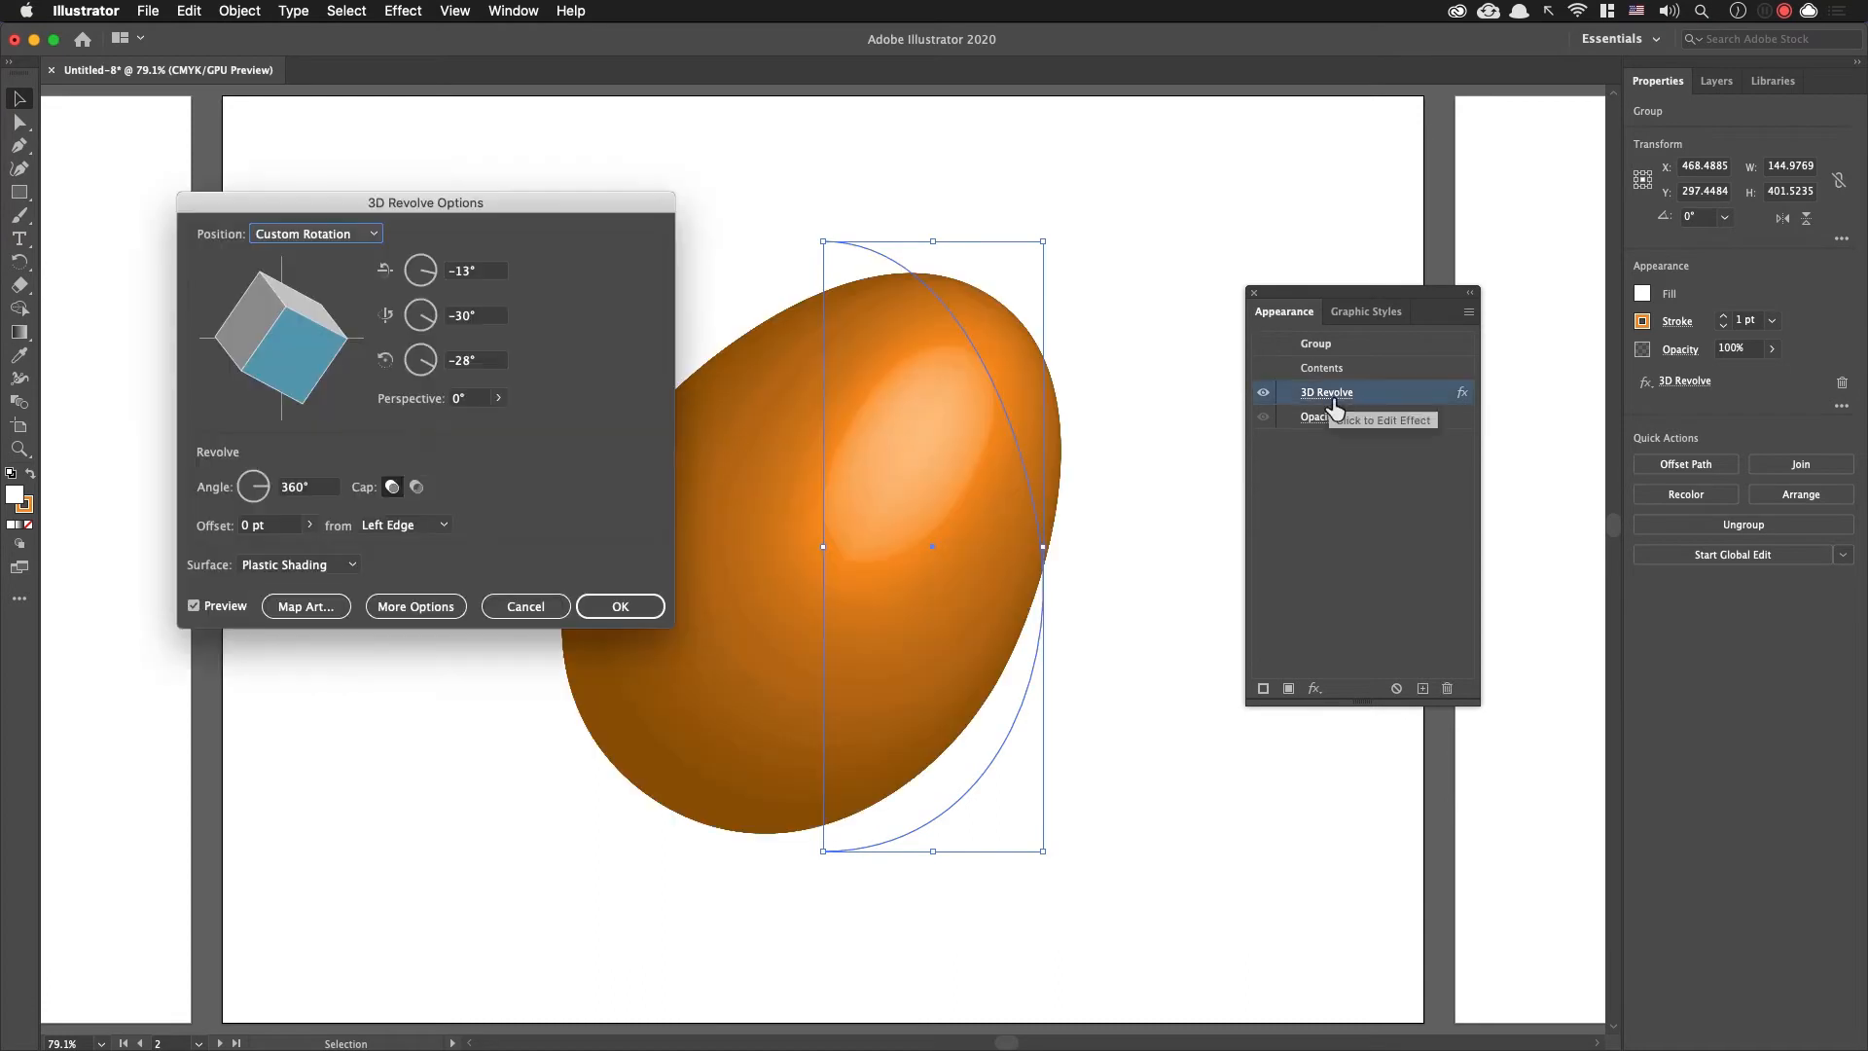
pyautogui.moveTo(412, 211); pyautogui.dragTo(321, 184)
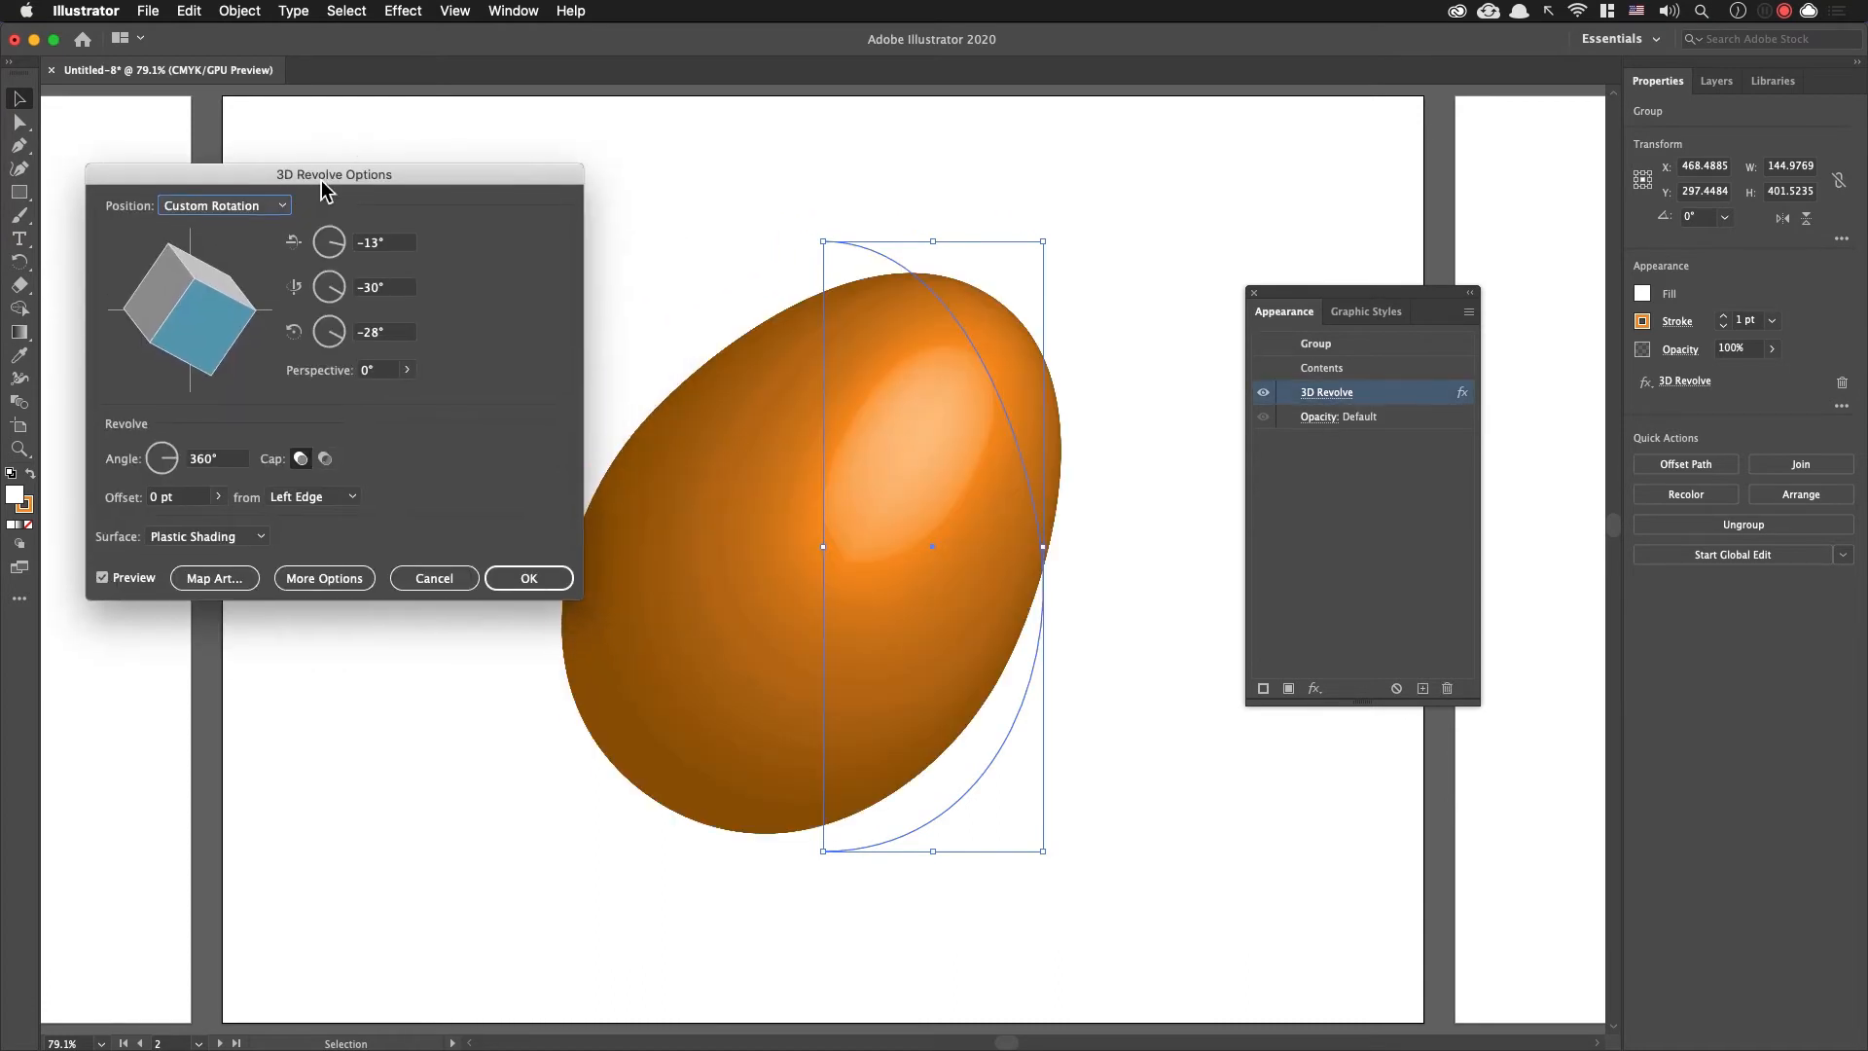
pyautogui.click(228, 541)
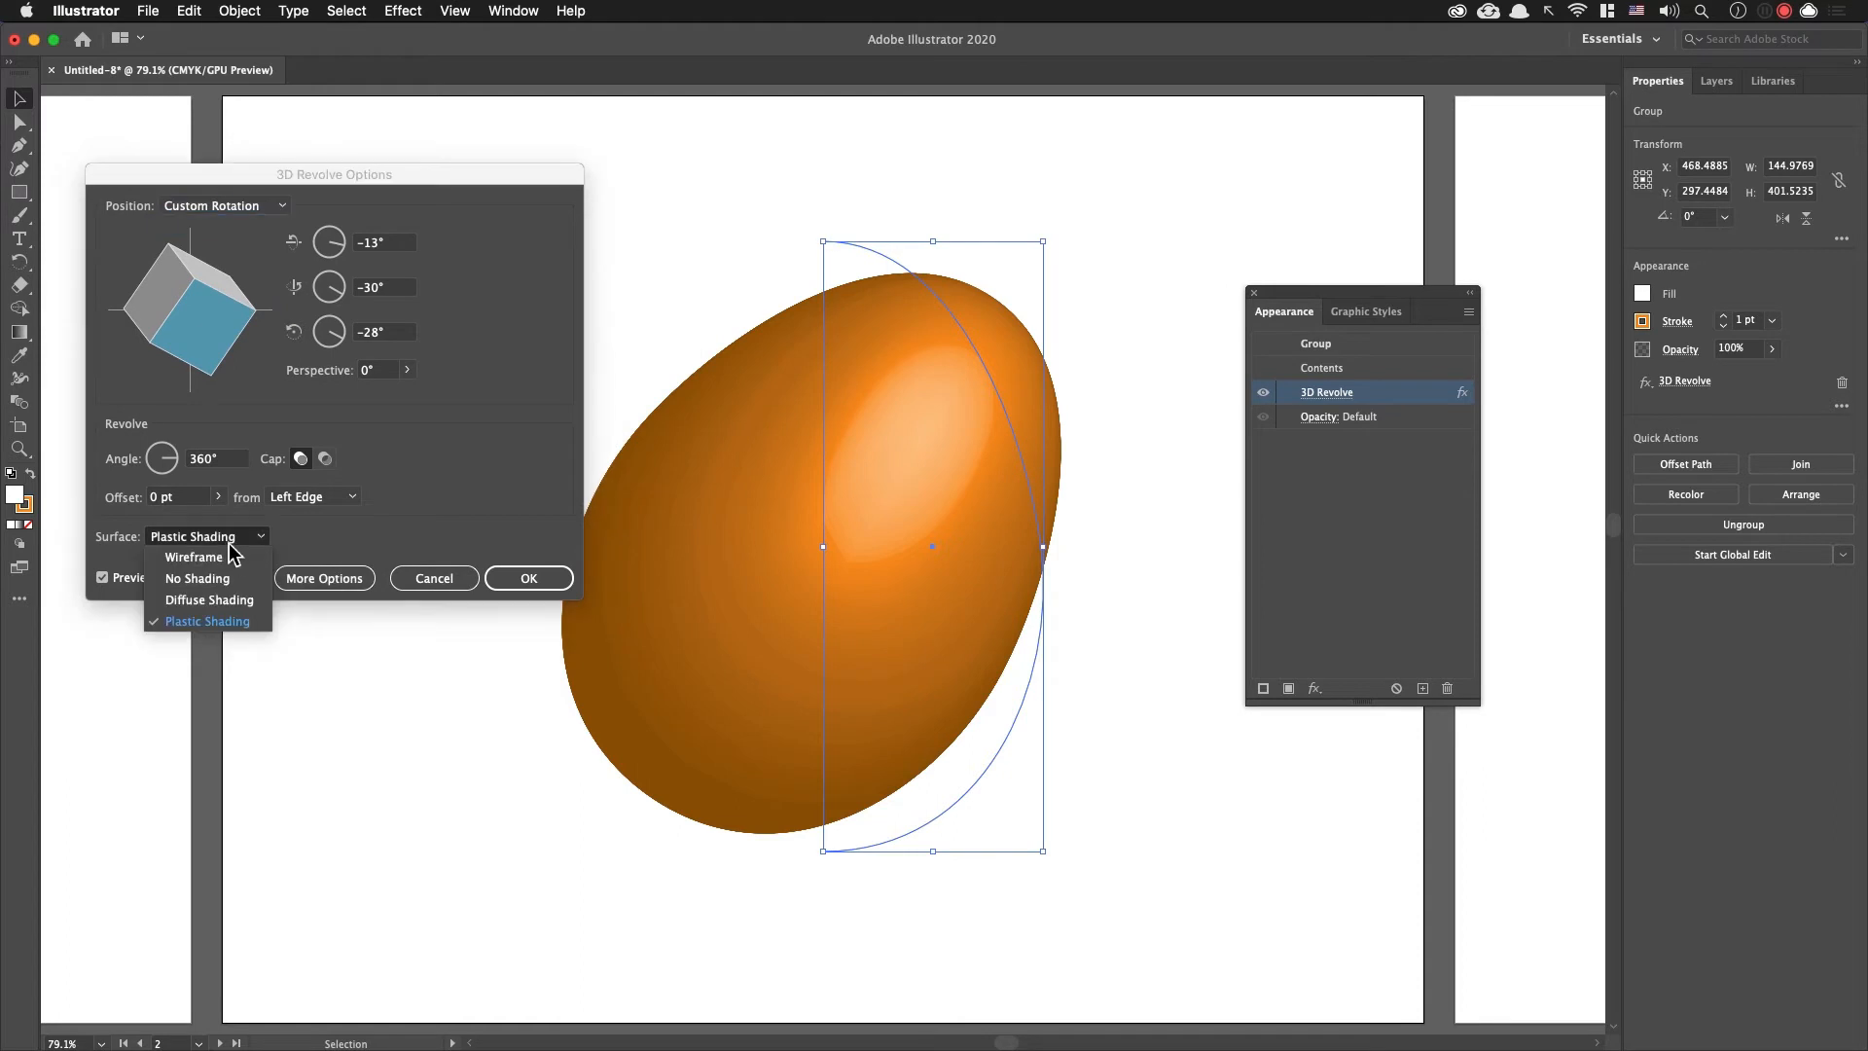
pyautogui.click(209, 599)
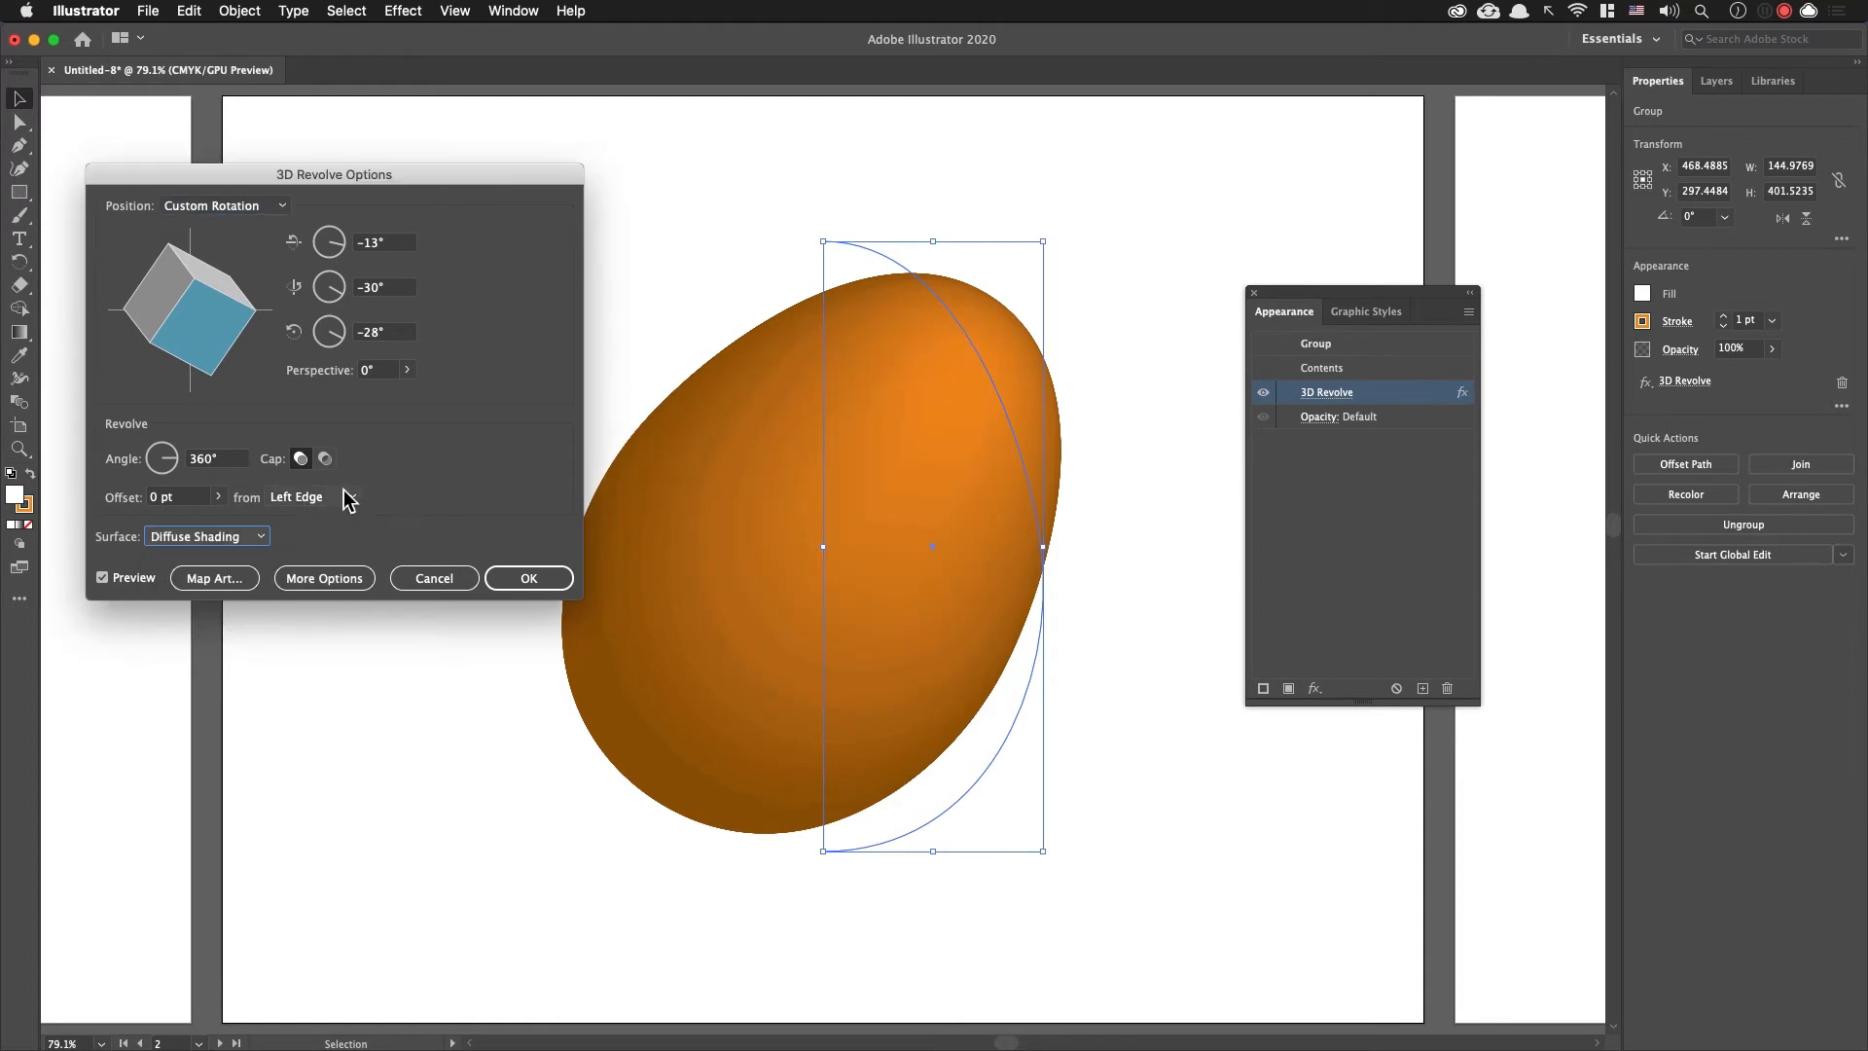
# Step: Expand the 3D Revolve lighting options and set the ambient light to 65%
pyautogui.click(308, 588)
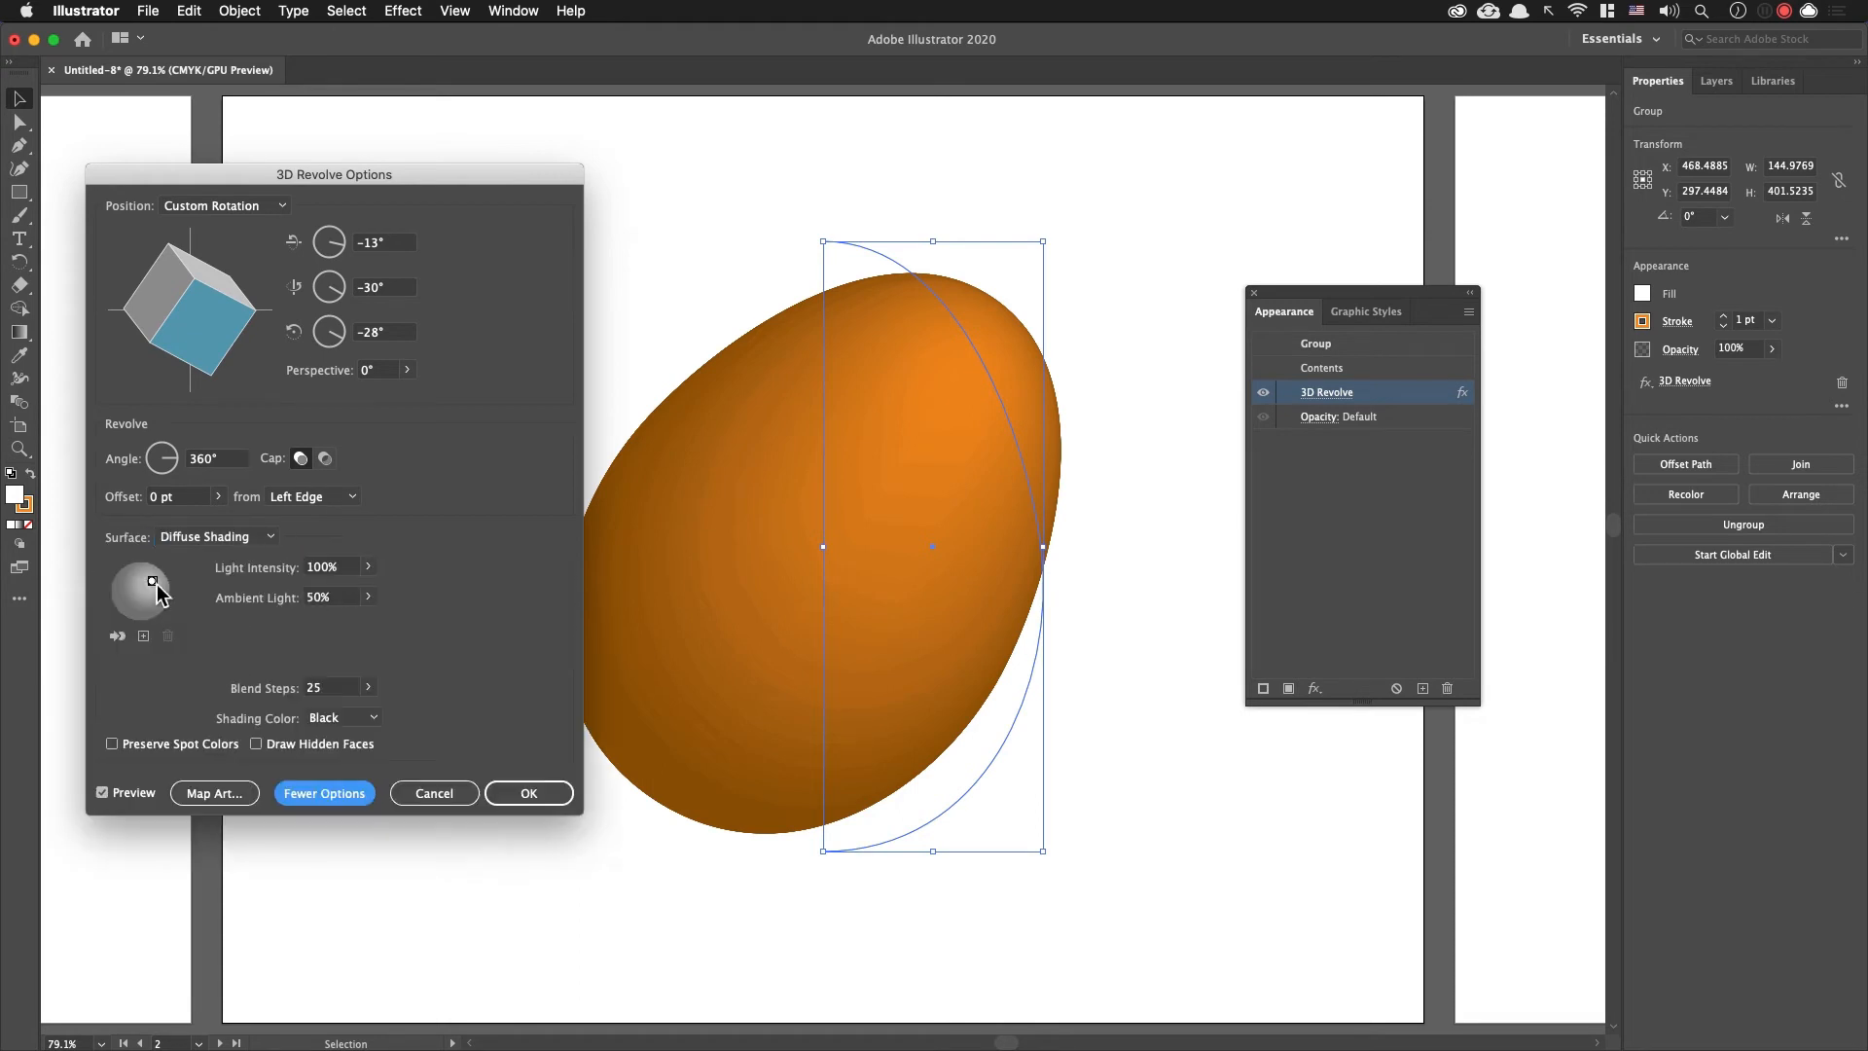
pyautogui.click(367, 596)
pyautogui.moveTo(328, 630); pyautogui.dragTo(340, 630)
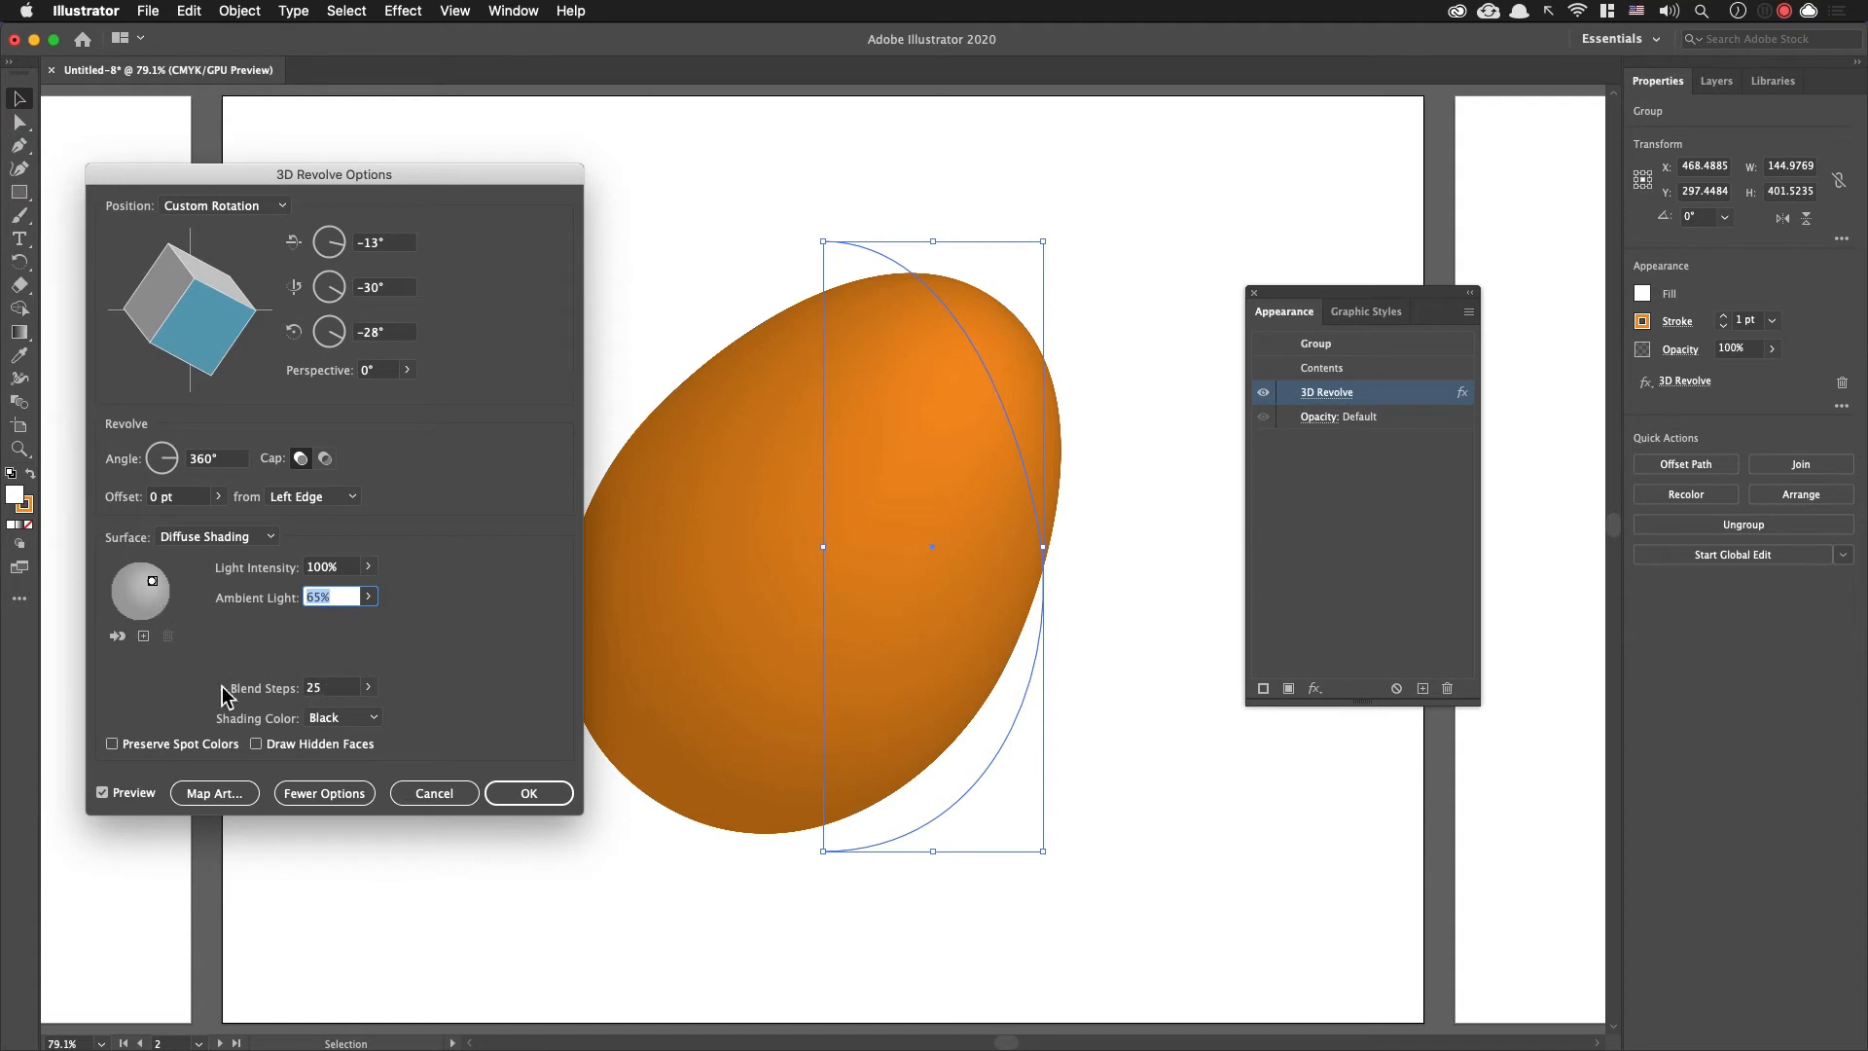
# Step: Return the egg's surface to Plastic Shading and set its blend steps to 50
pyautogui.click(231, 540)
pyautogui.click(236, 623)
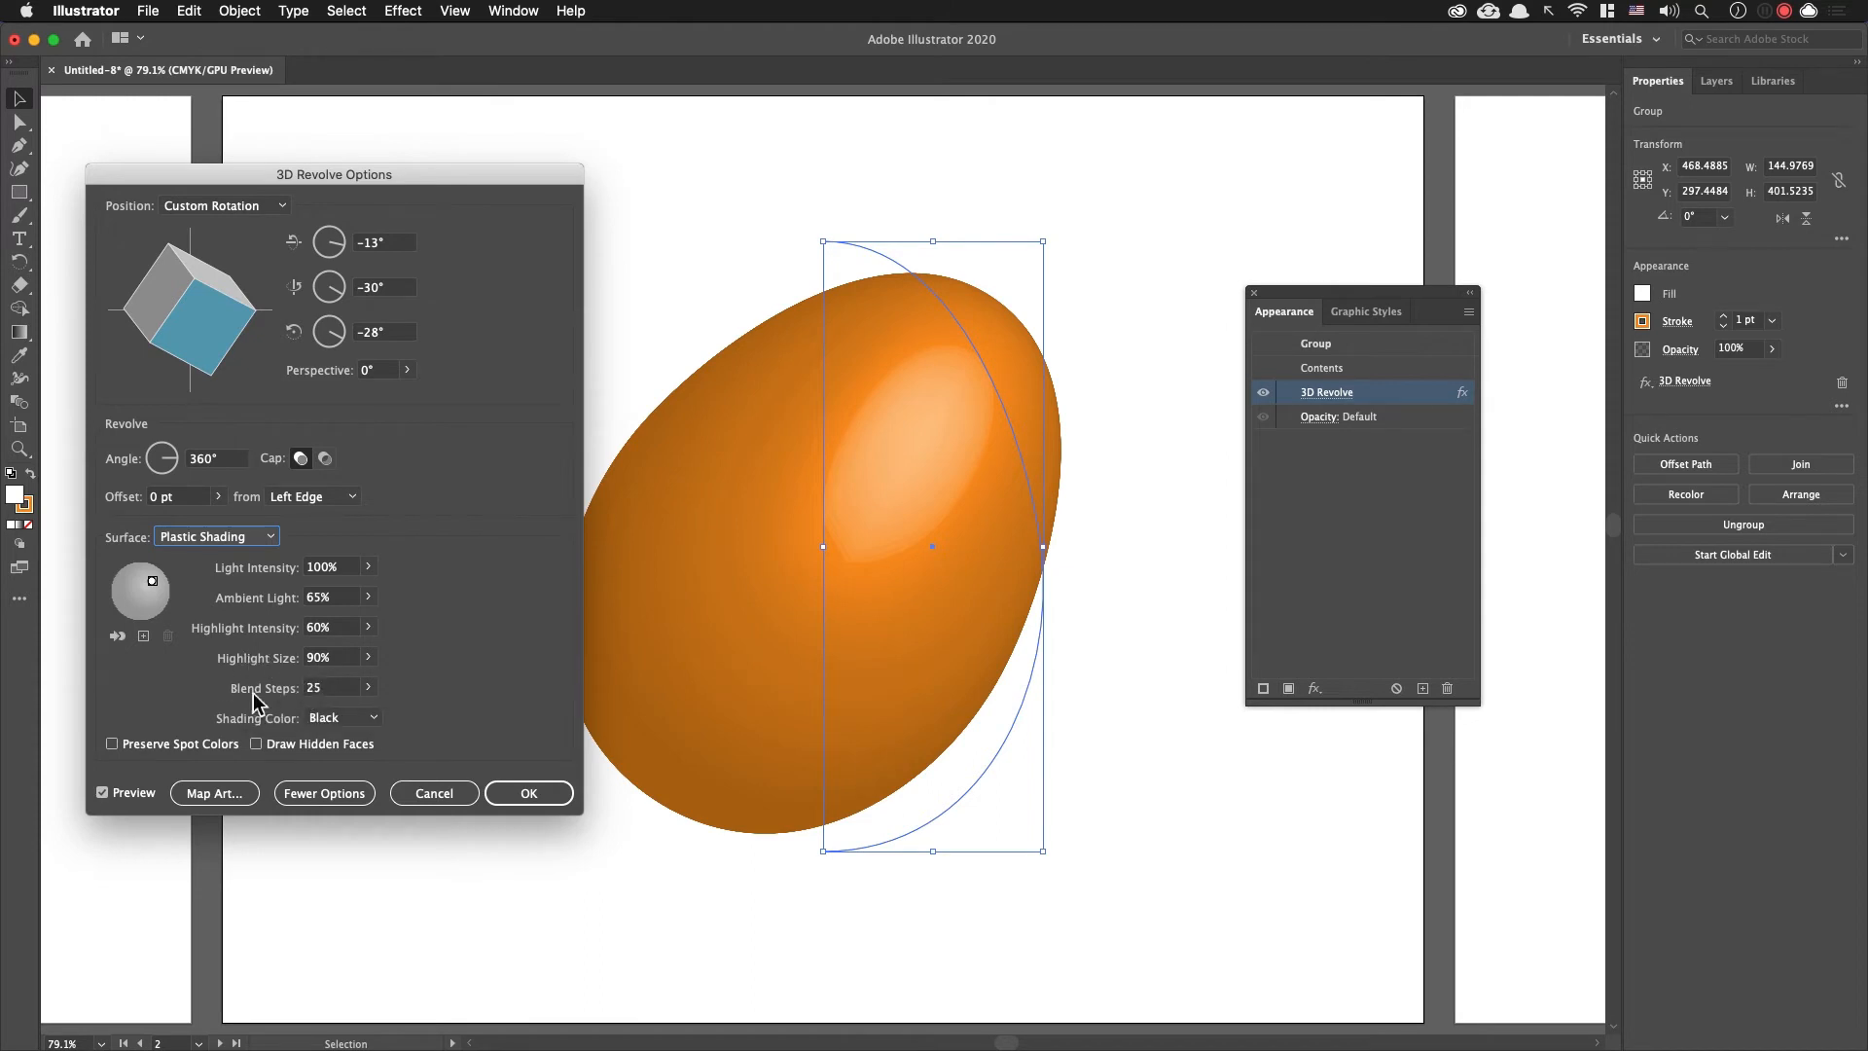
pyautogui.click(326, 687)
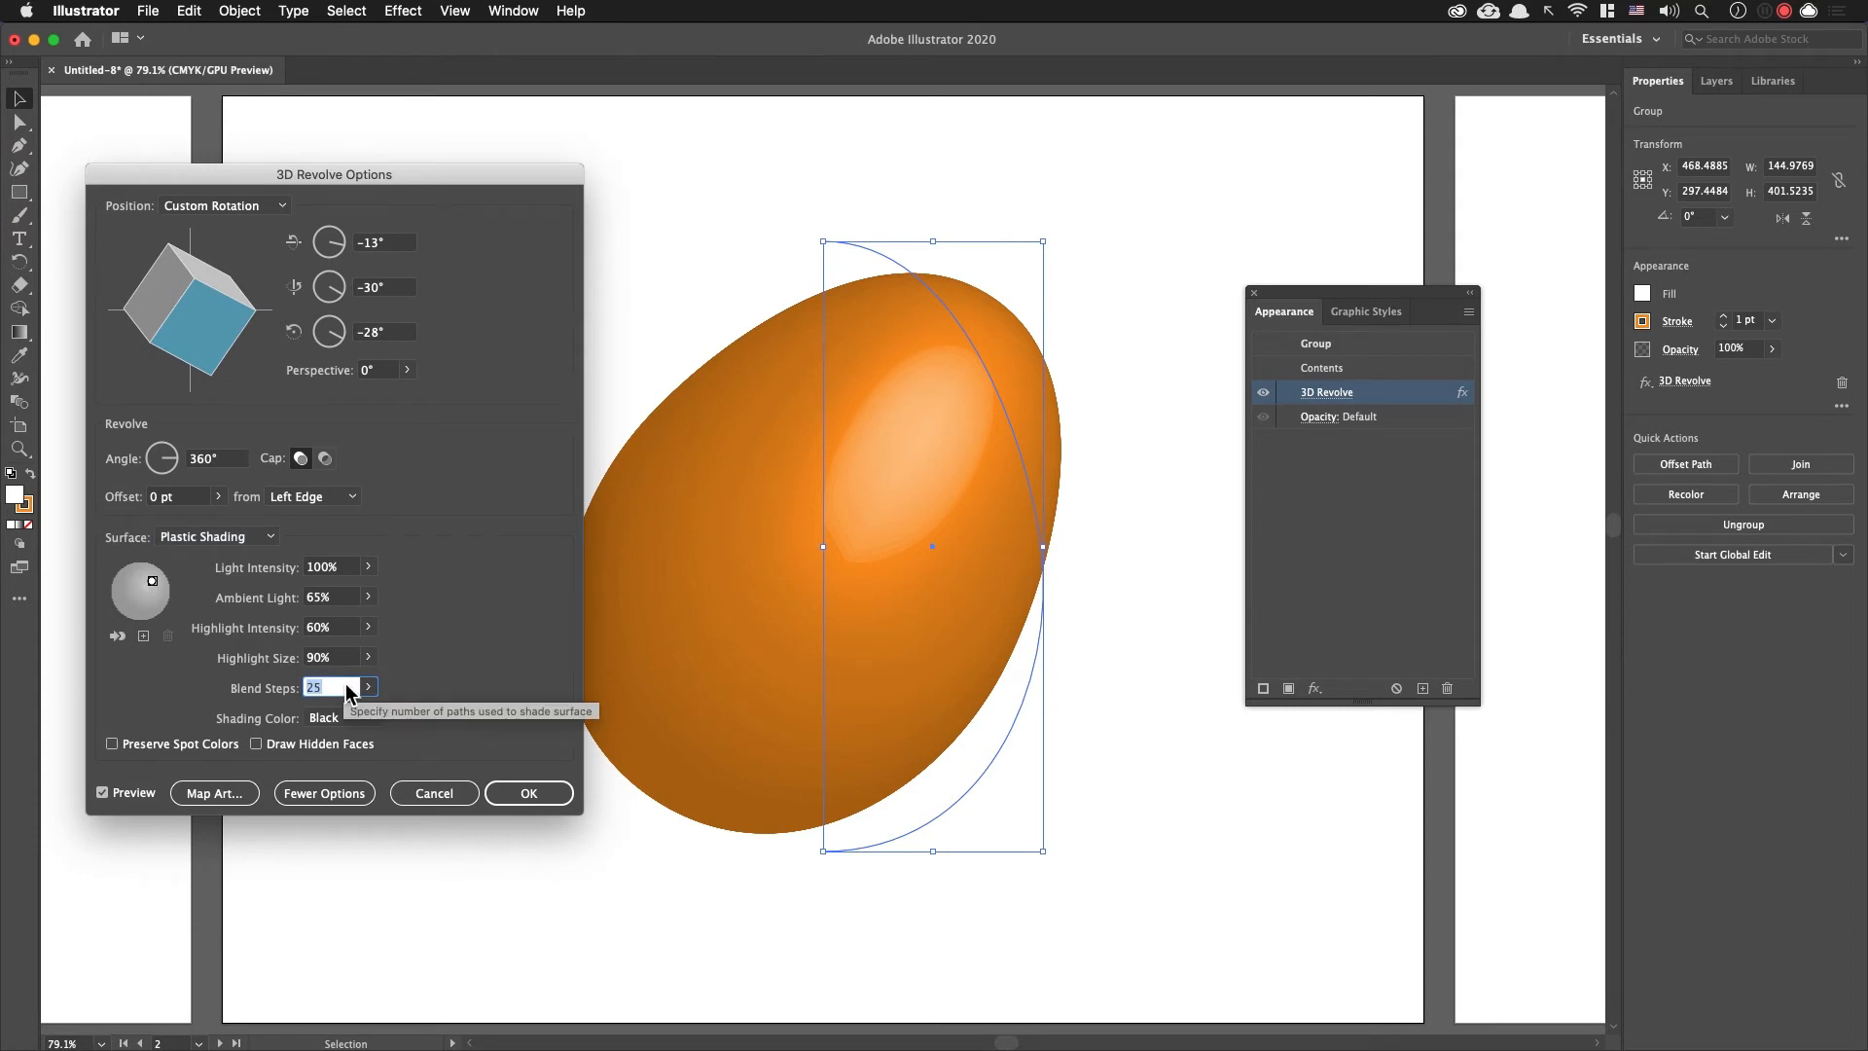
pyautogui.write('50')
pyautogui.press('Tab')
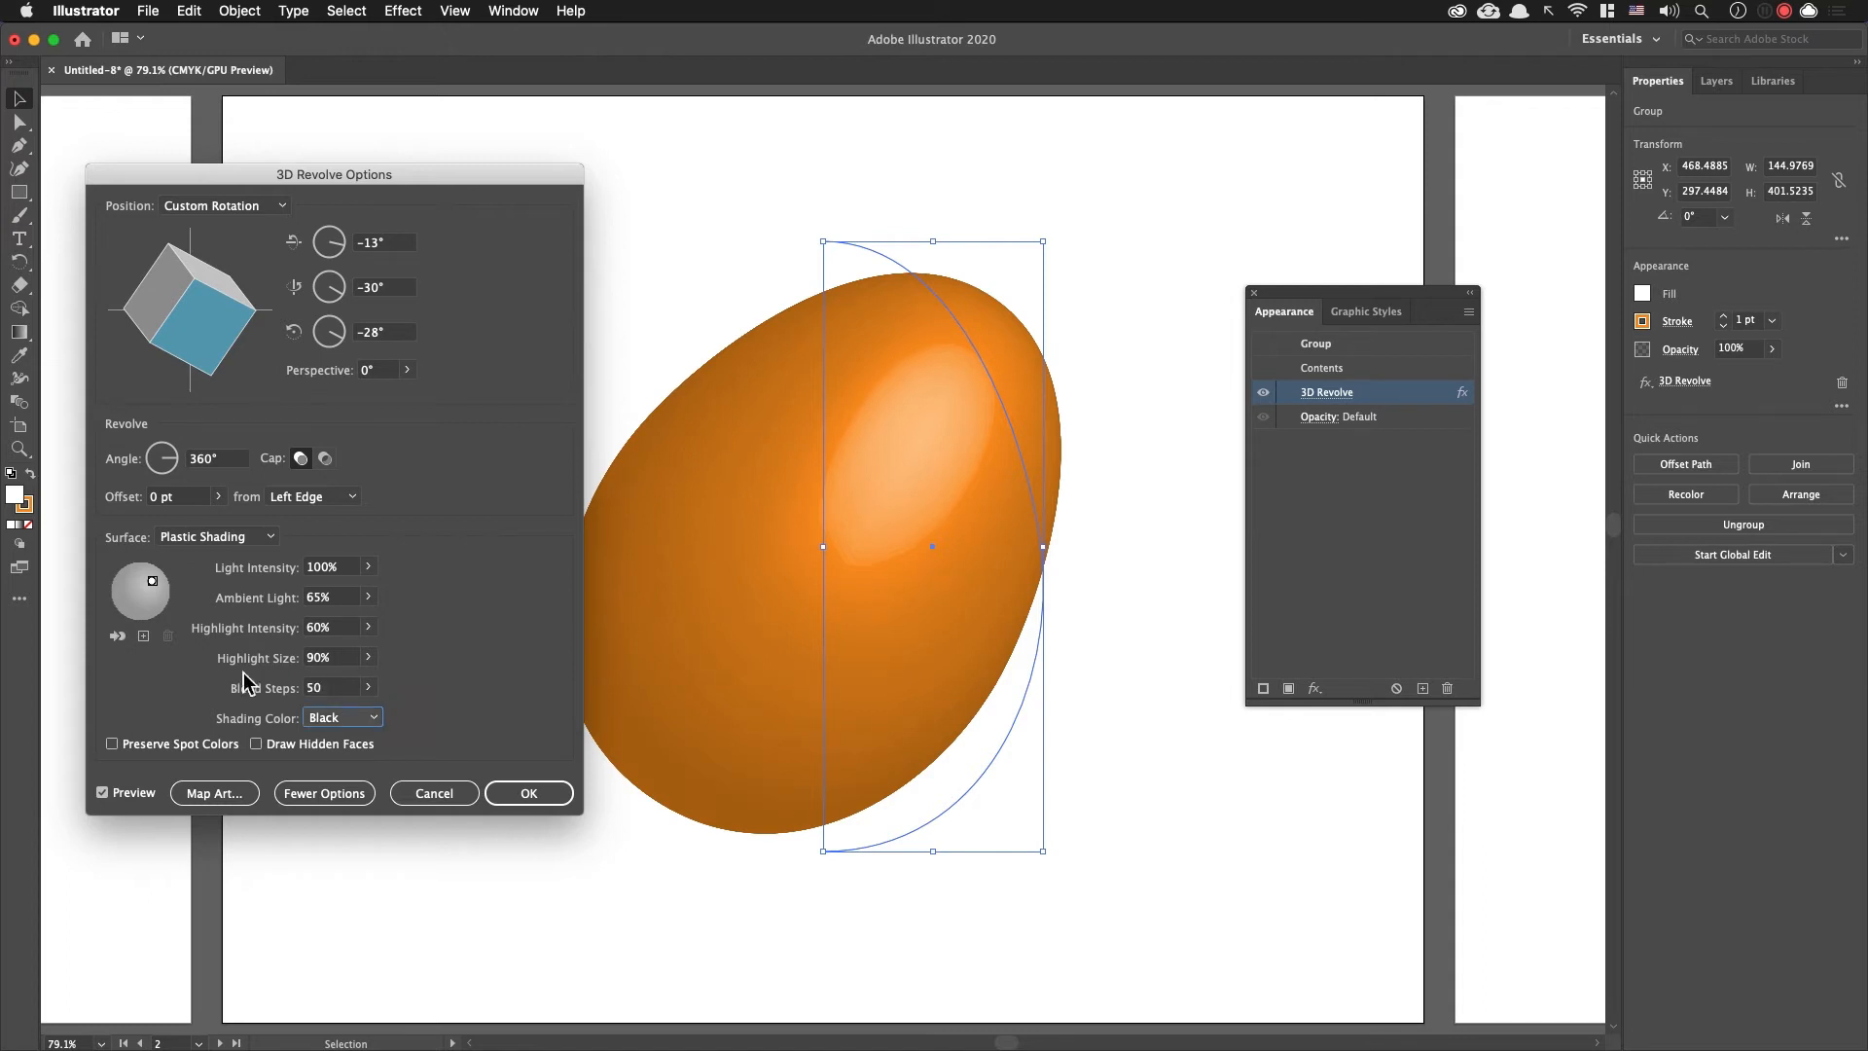
# Step: Shift the light source slightly toward the egg's right edge and apply the 3D Revolve settings
pyautogui.moveTo(152, 589)
pyautogui.mouseDown()
pyautogui.moveTo(131, 569)
pyautogui.moveTo(163, 596)
pyautogui.mouseUp()
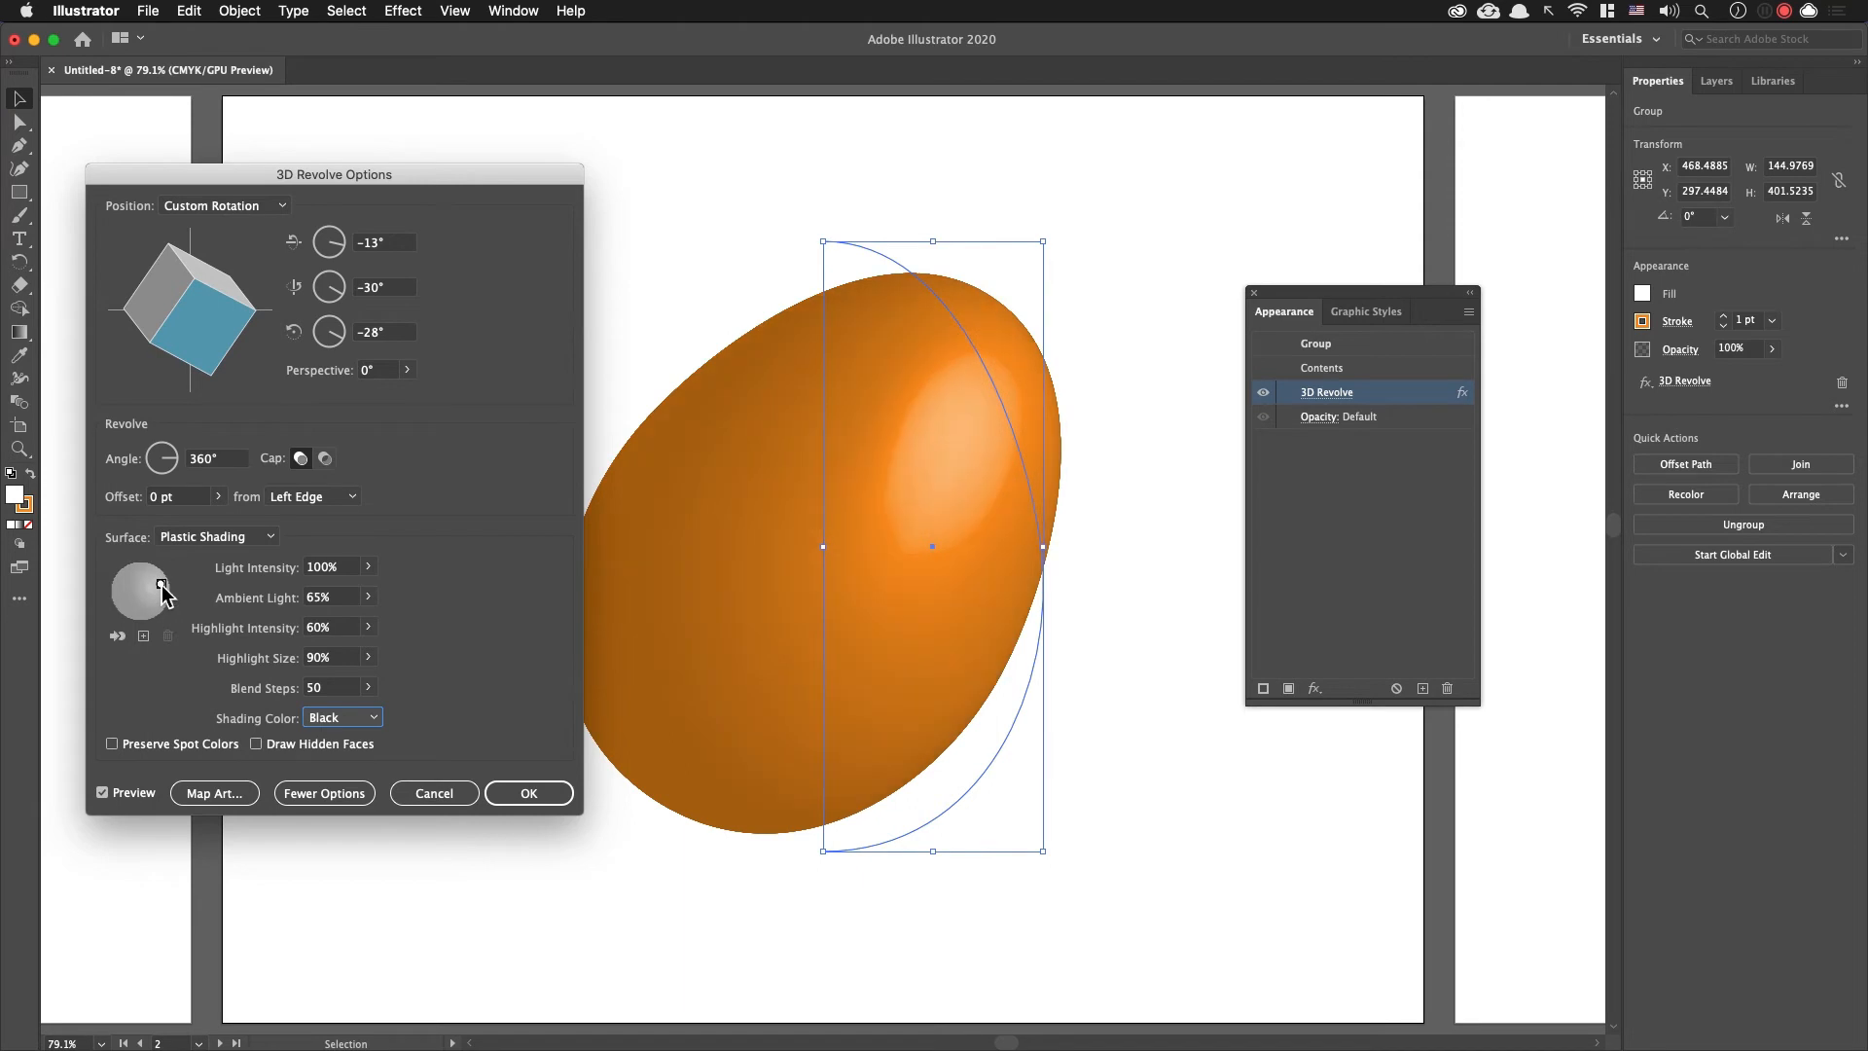
pyautogui.click(531, 793)
pyautogui.click(1153, 574)
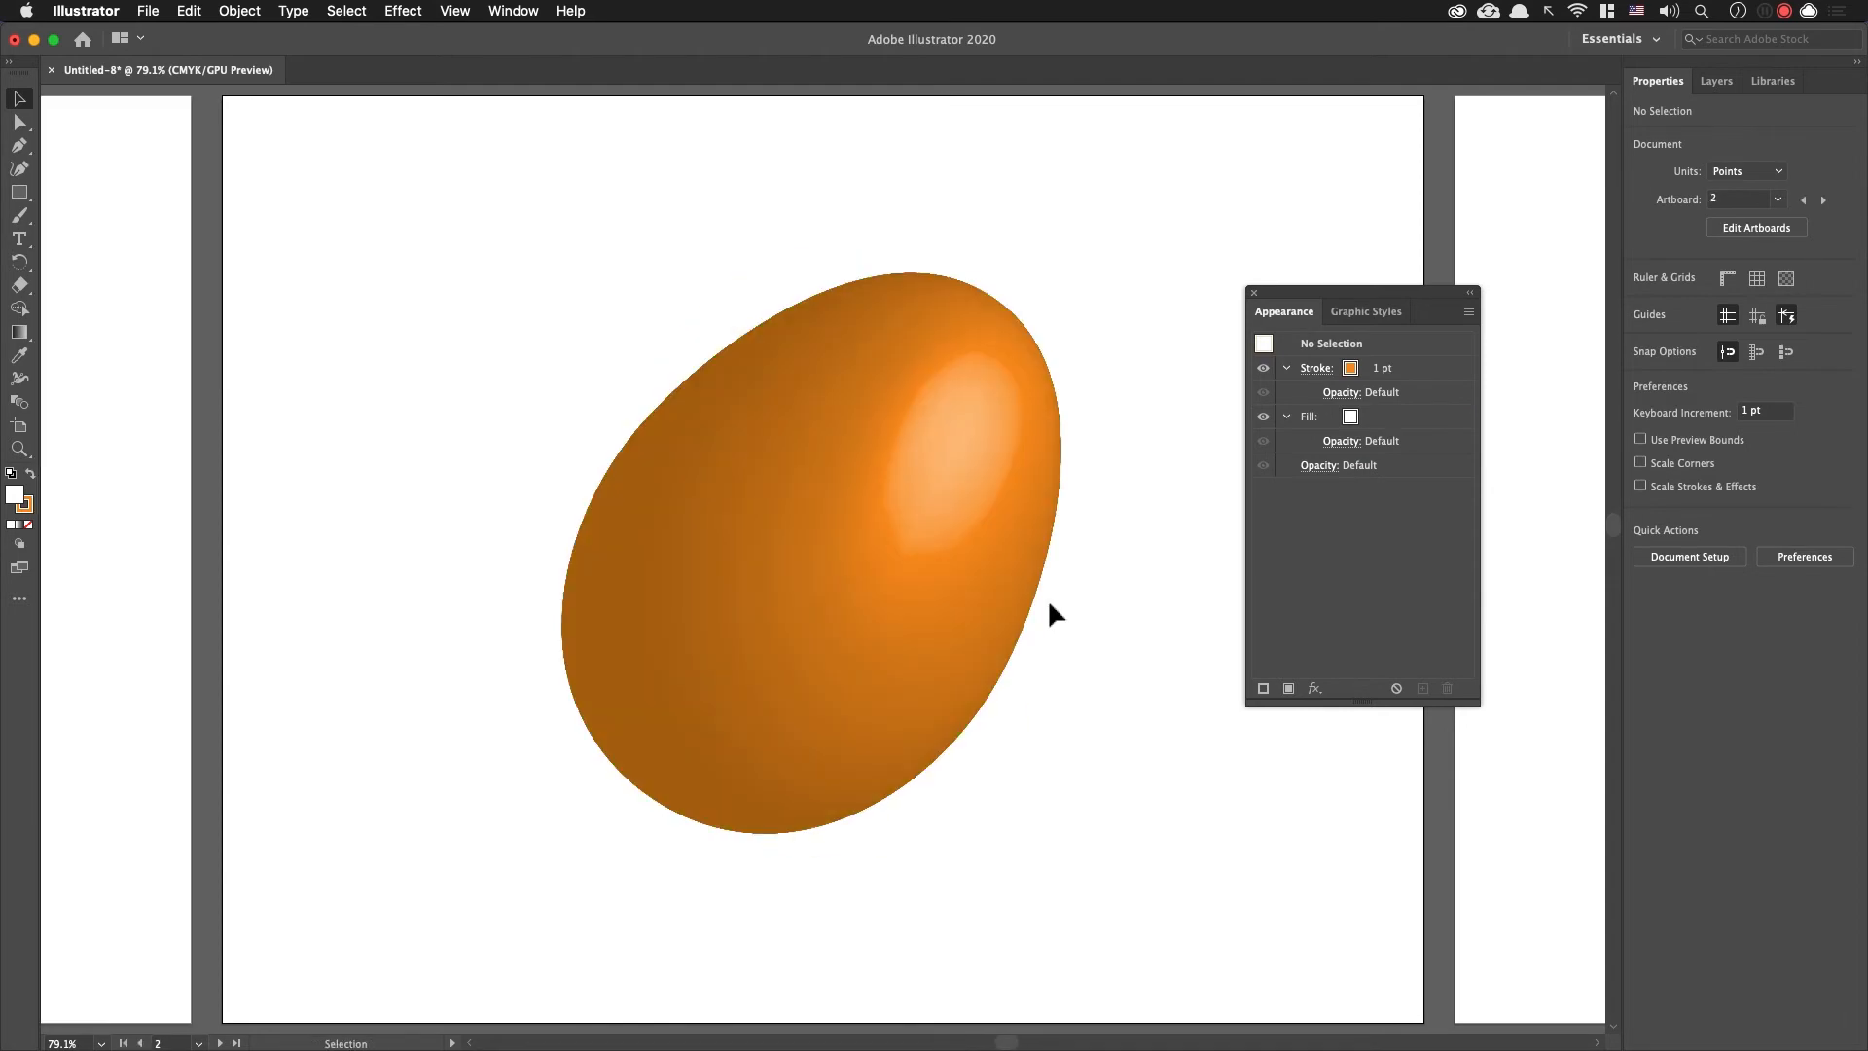
# Step: Set the stroke of the third artboard's egg outline to light blue and deselect it
pyautogui.hotkey('shift', 'pagedown')
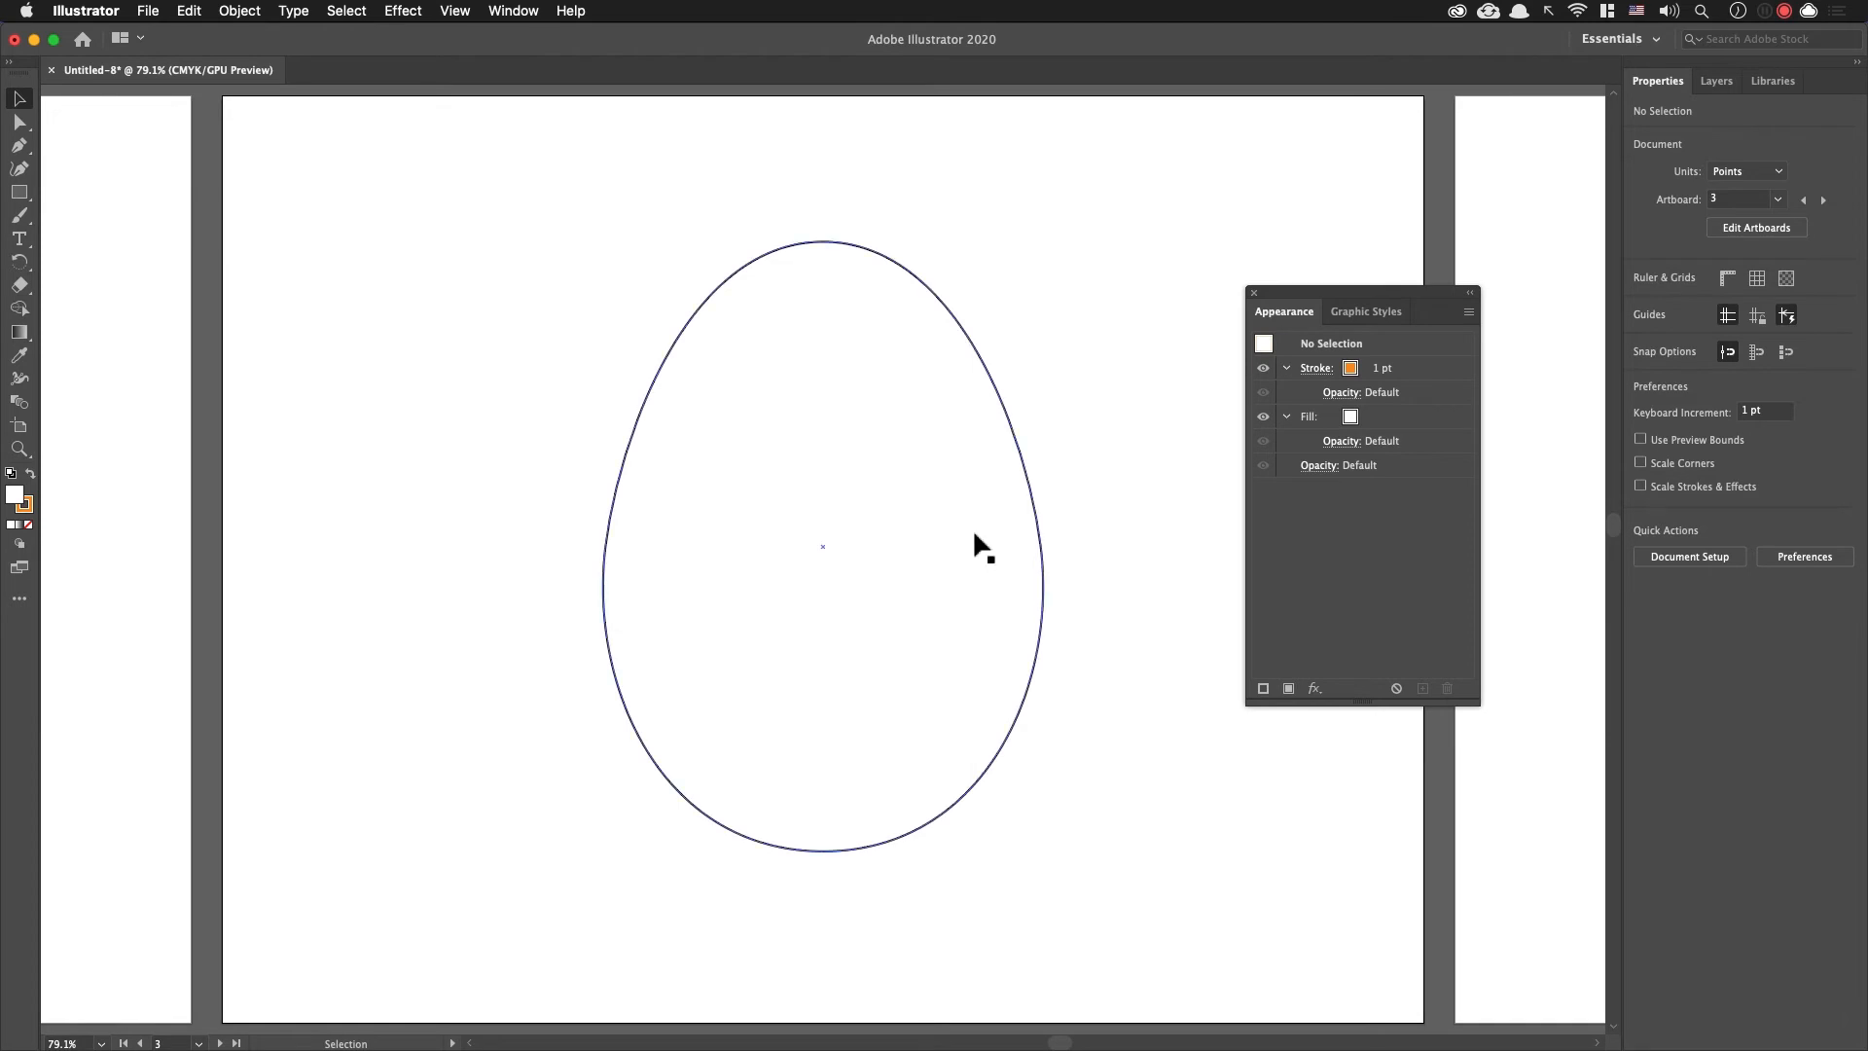
pyautogui.click(996, 436)
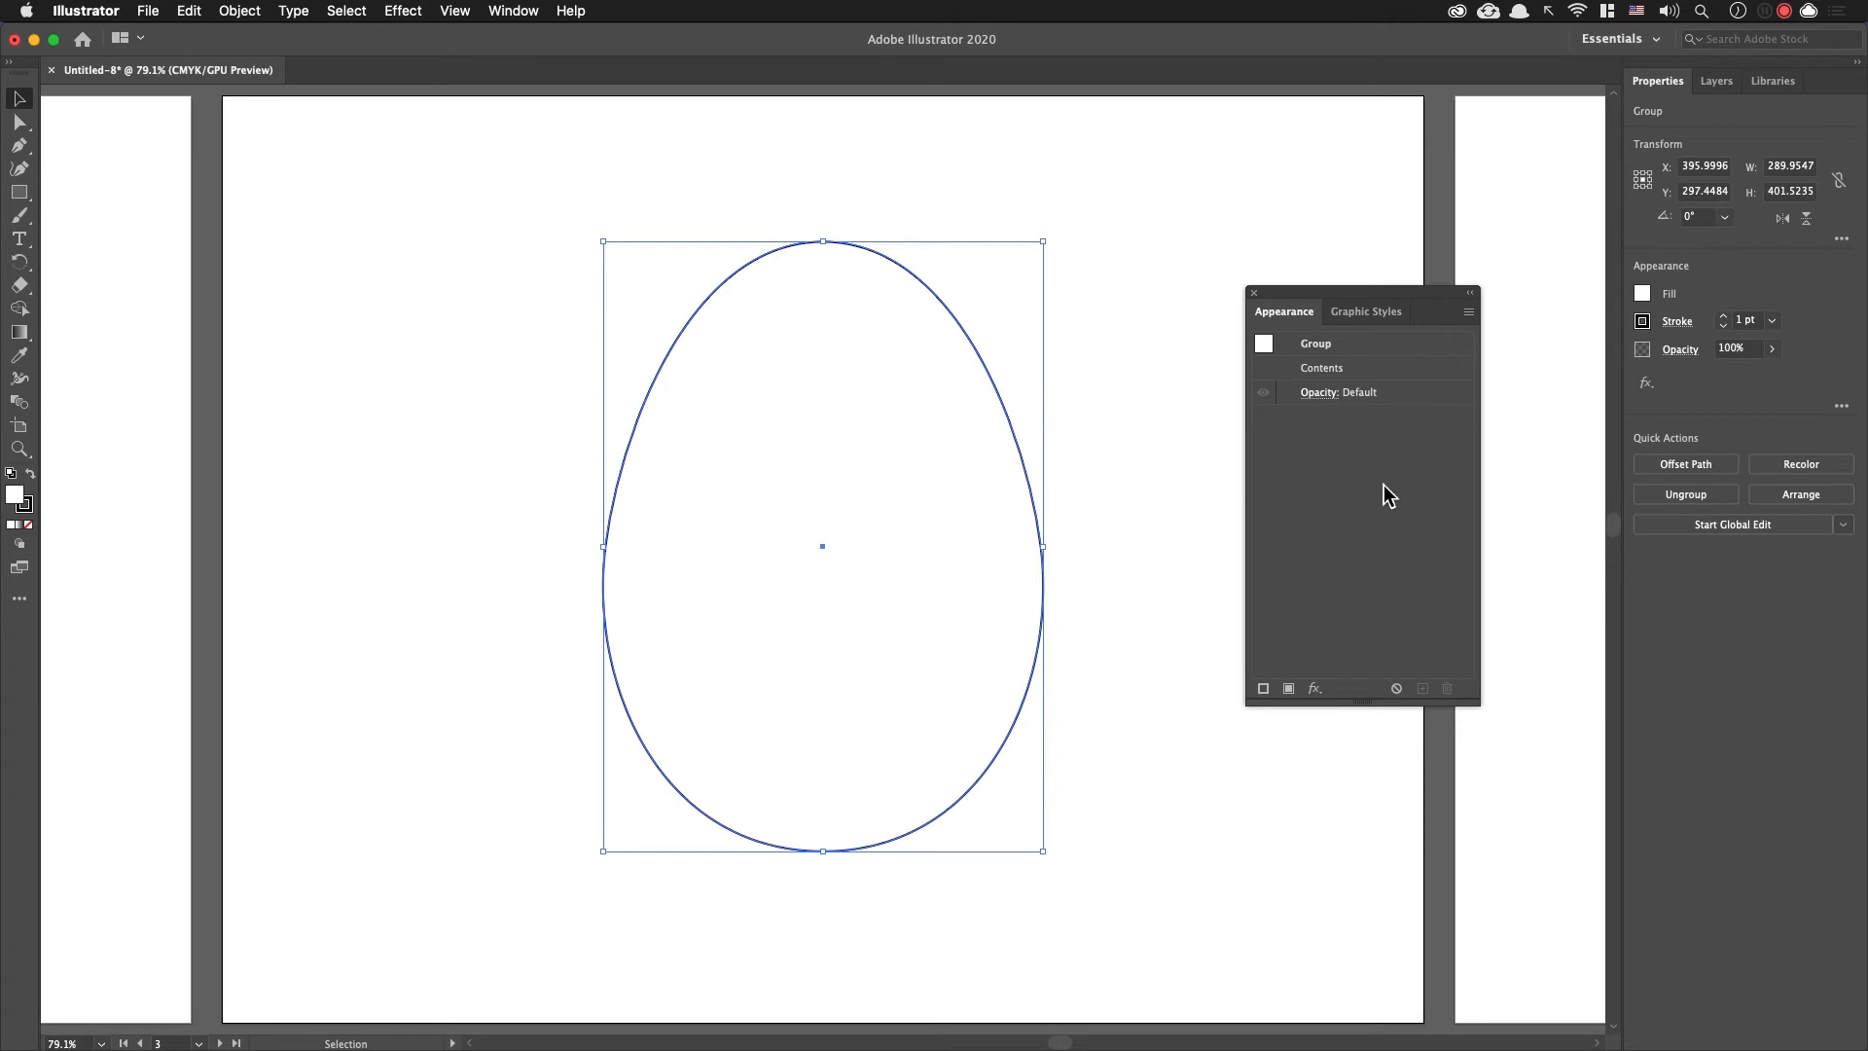
pyautogui.click(1642, 322)
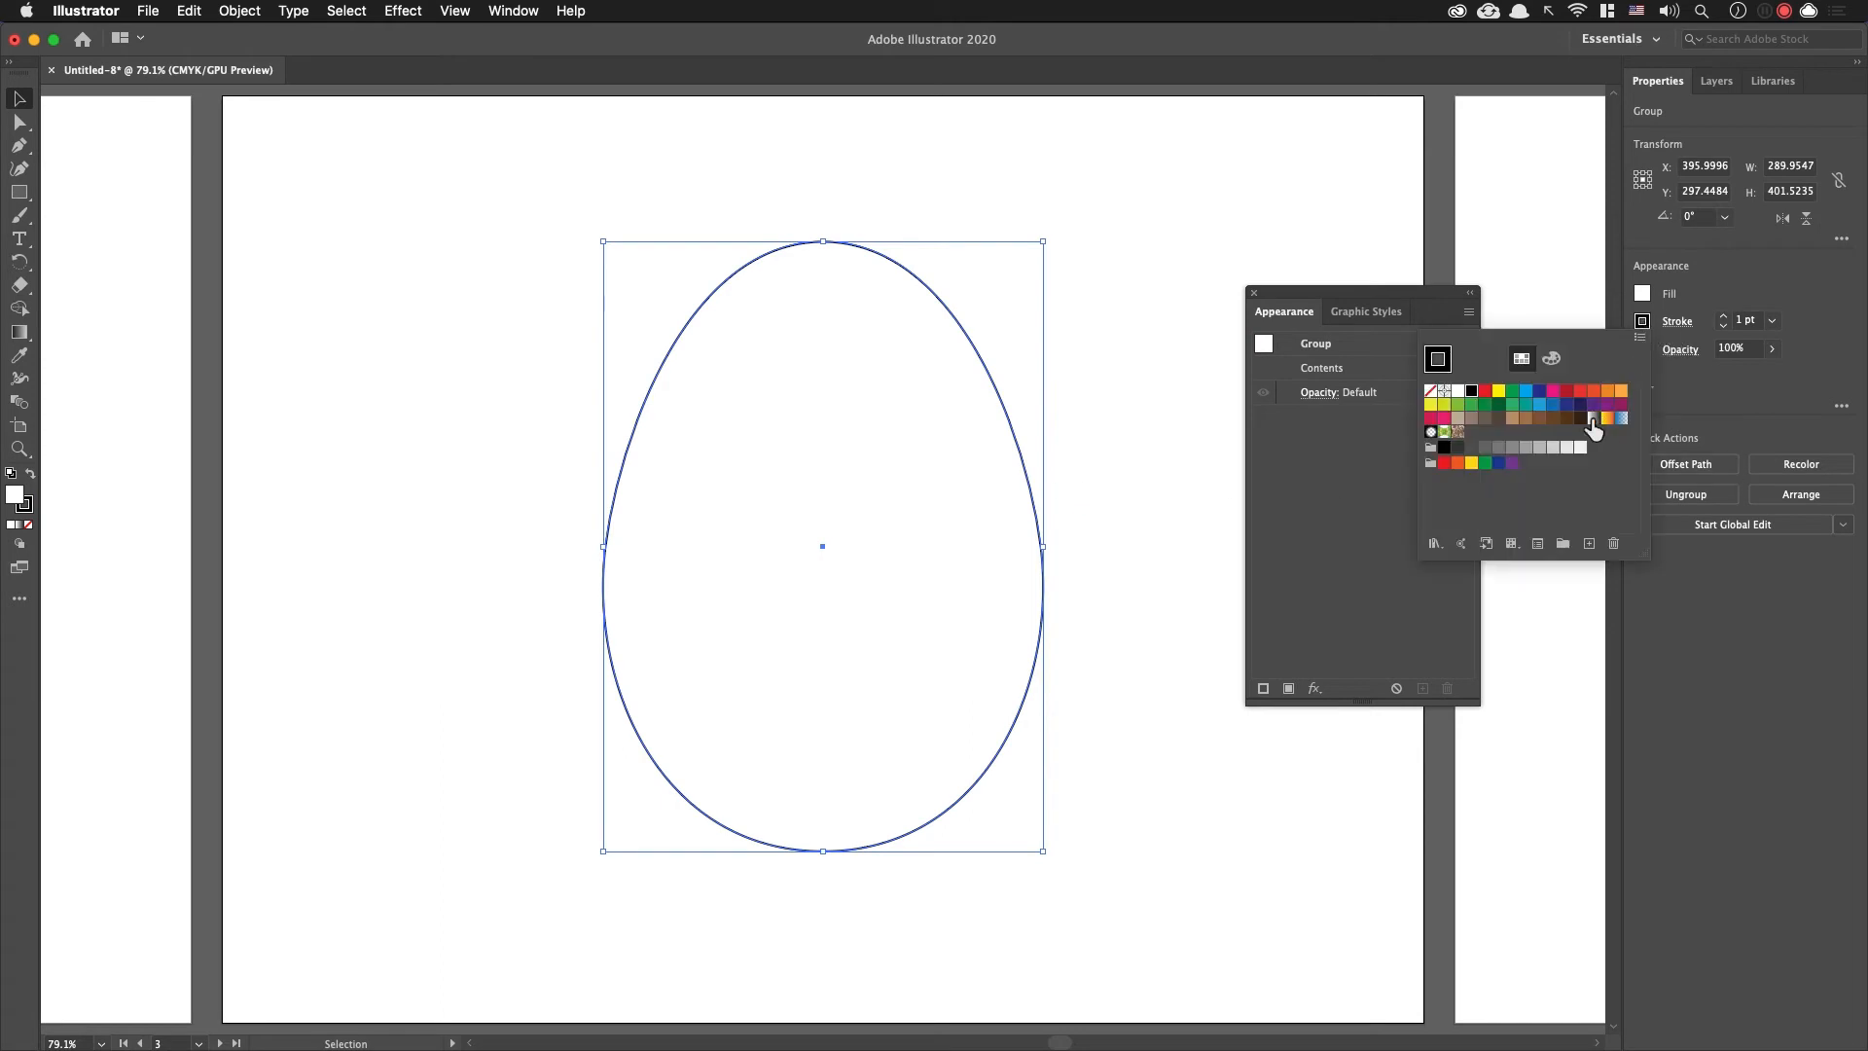
pyautogui.click(1538, 404)
pyautogui.click(1123, 301)
pyautogui.click(1127, 443)
# Step: Check the patterned Easter egg images in Chrome, and draw a square about 156 pt wide beside the third artboard's egg in Illustrator
pyautogui.press('super+Tab')
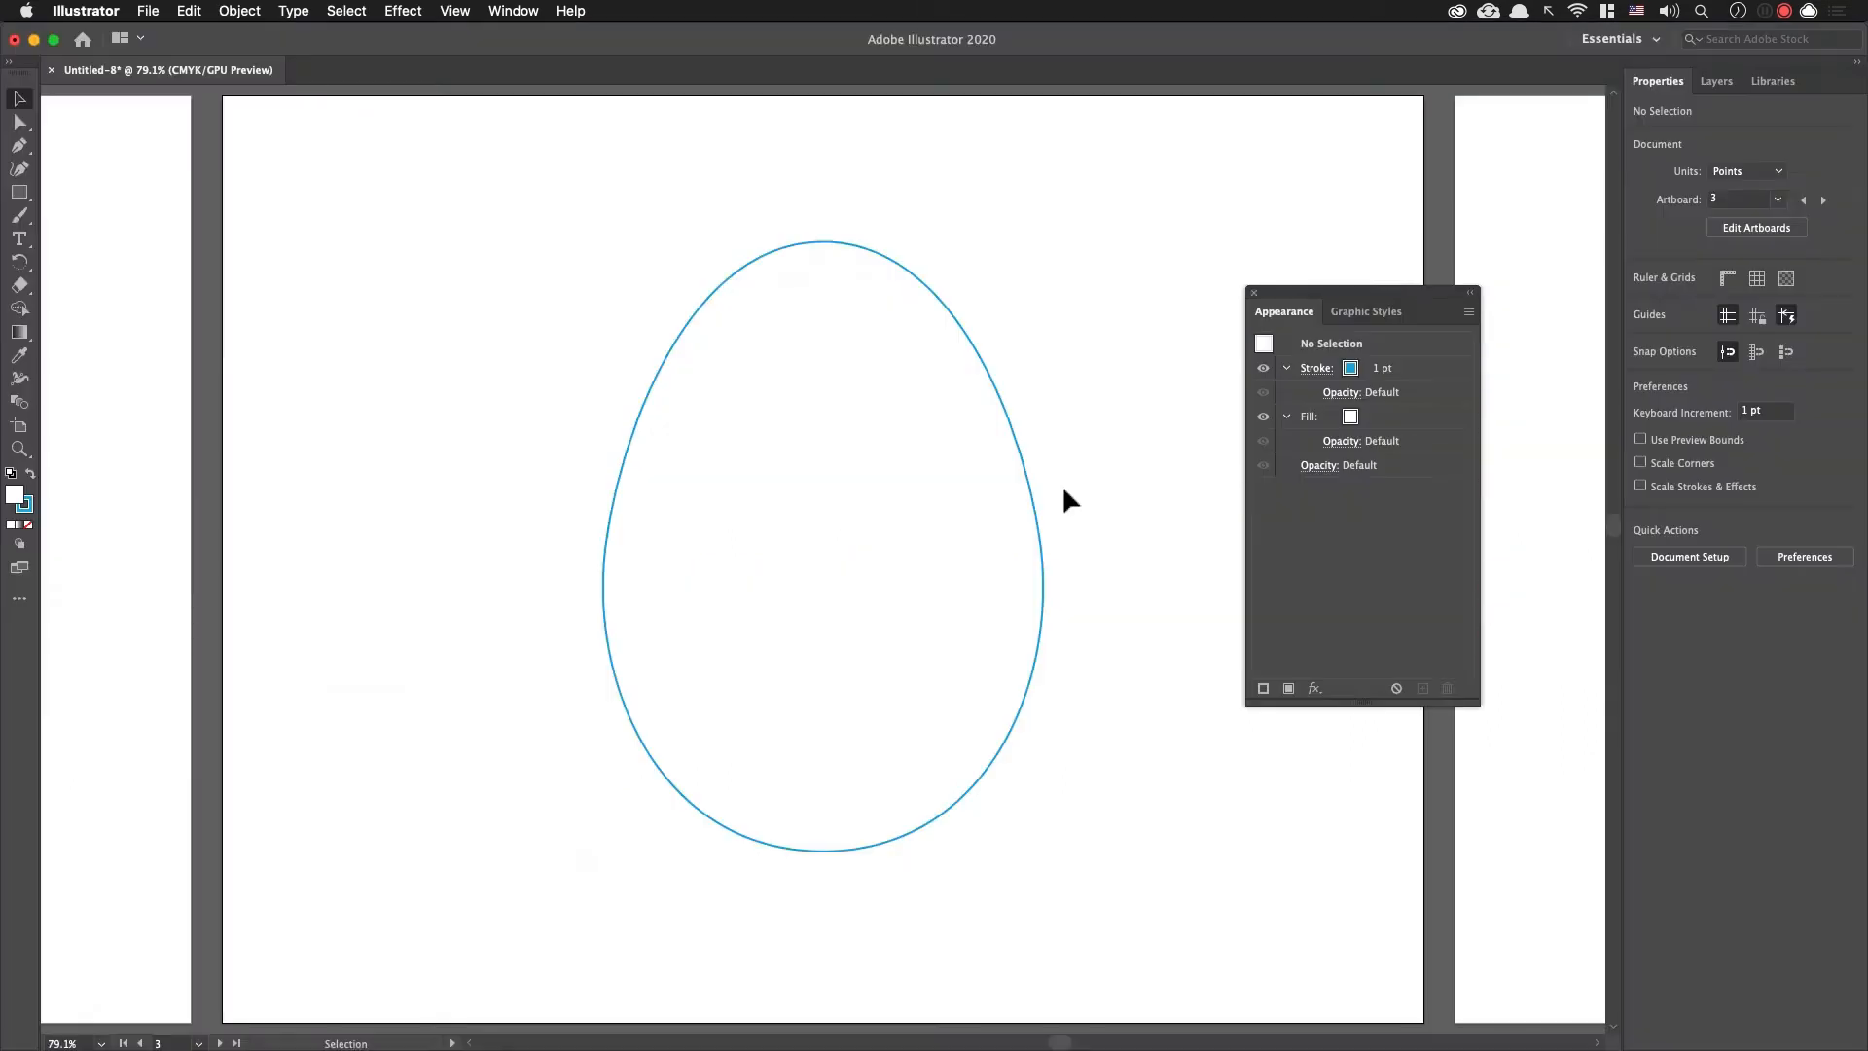
pyautogui.moveTo(1064, 500); pyautogui.dragTo(1020, 511)
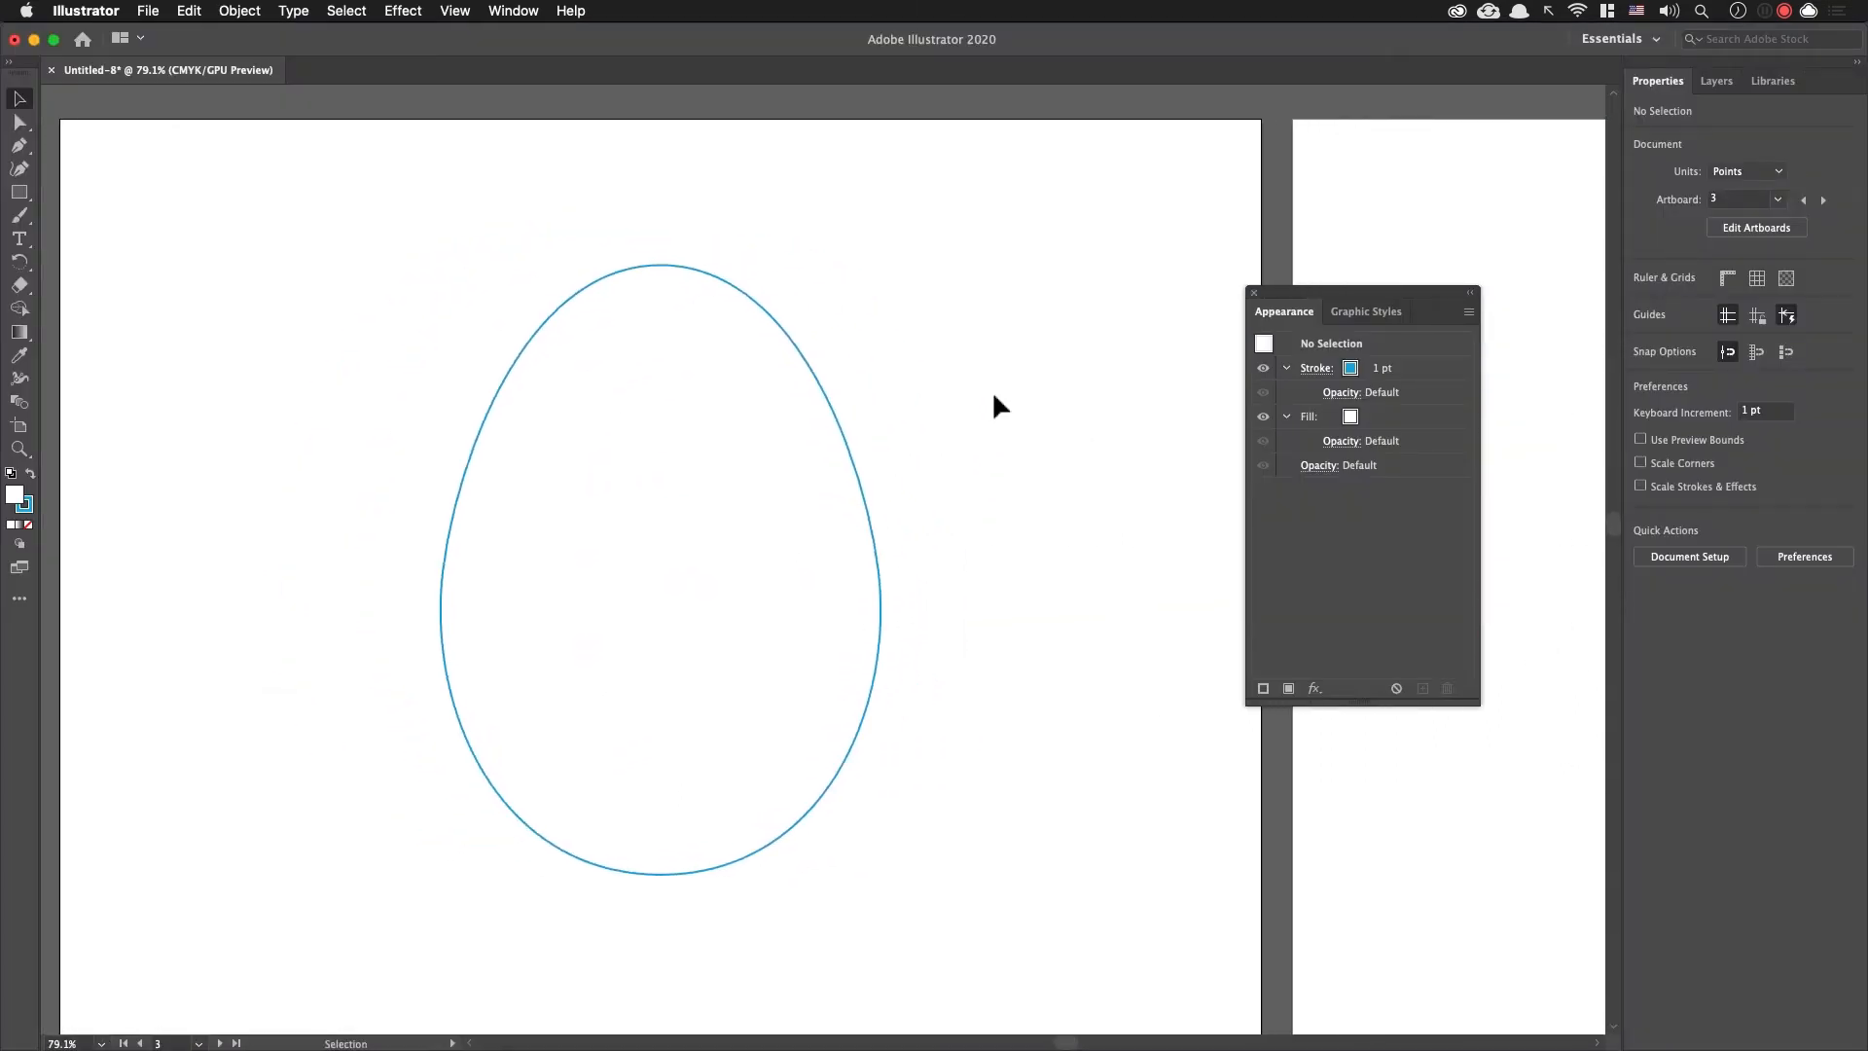
pyautogui.press('m')
pyautogui.moveTo(959, 290)
pyautogui.mouseDown()
pyautogui.moveTo(1134, 525)
pyautogui.moveTo(1195, 525)
pyautogui.mouseUp()
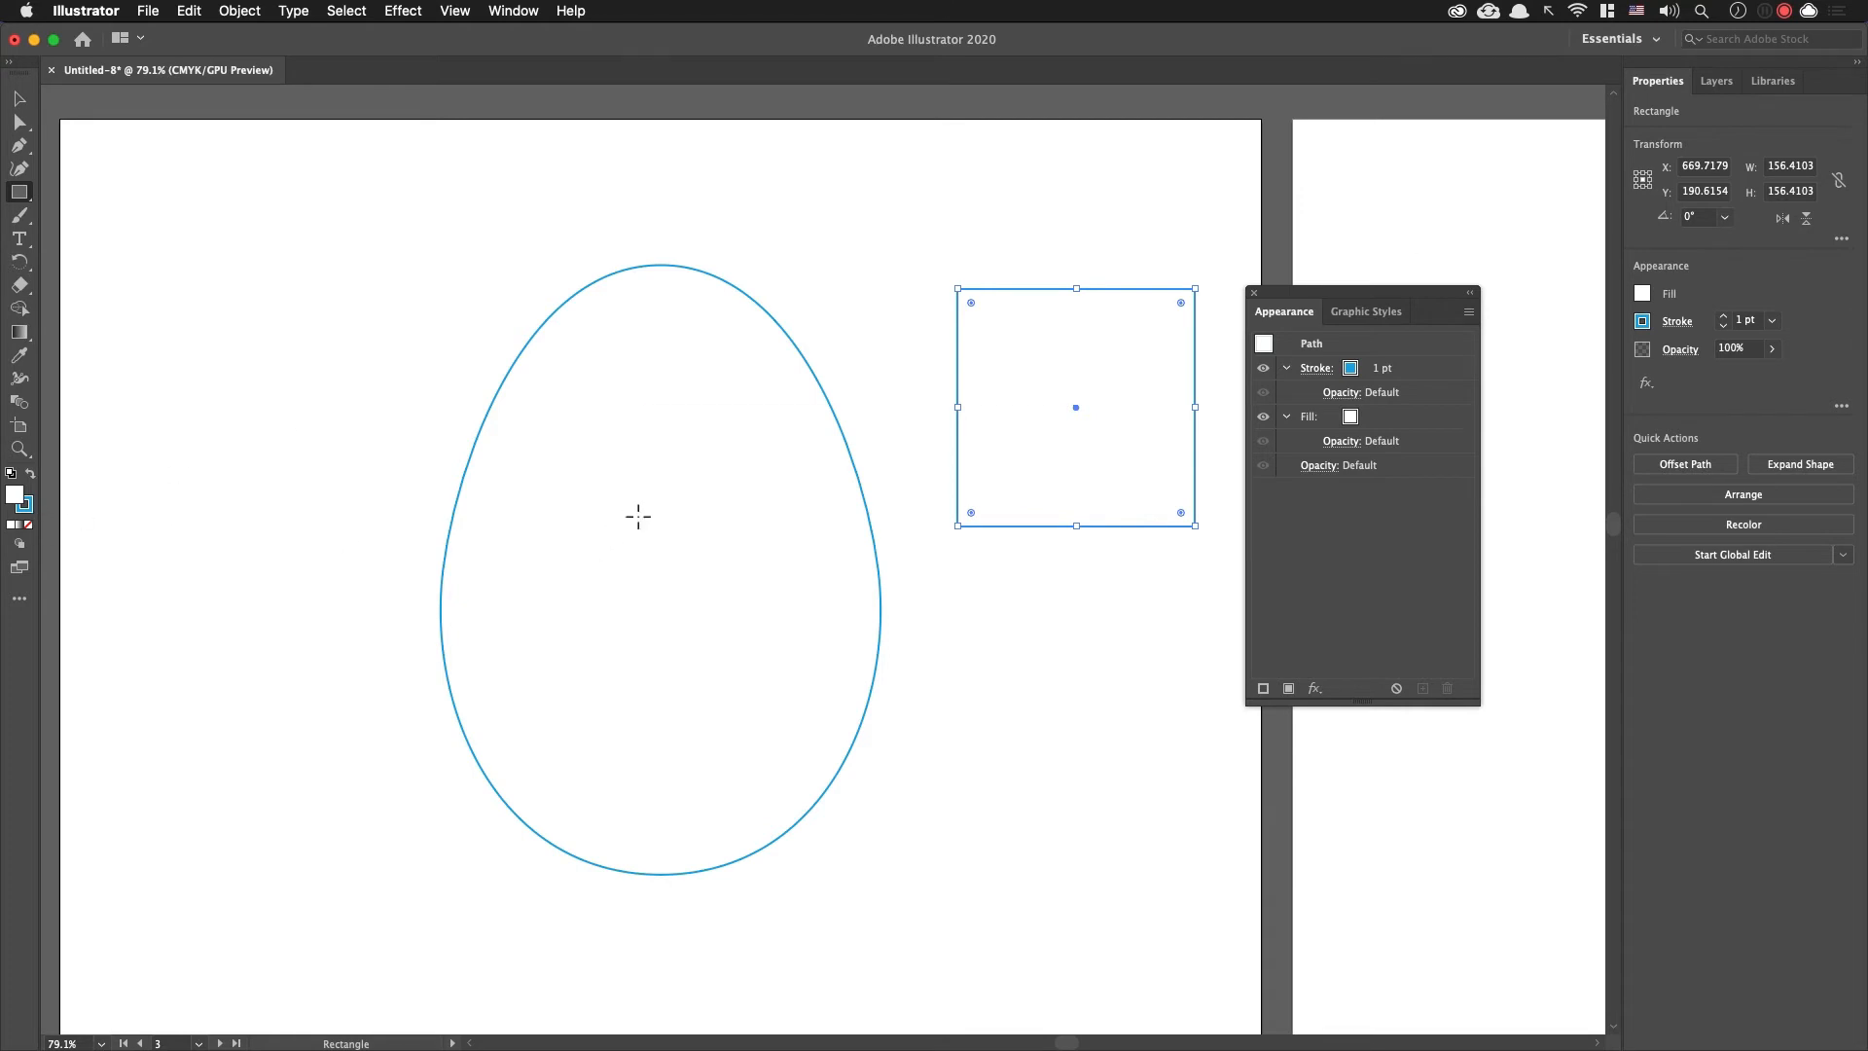
# Step: Show the Color Guide widened above the third artboard, and move the Appearance settings and the square clear of it
pyautogui.hotkey('shift', 'F3')
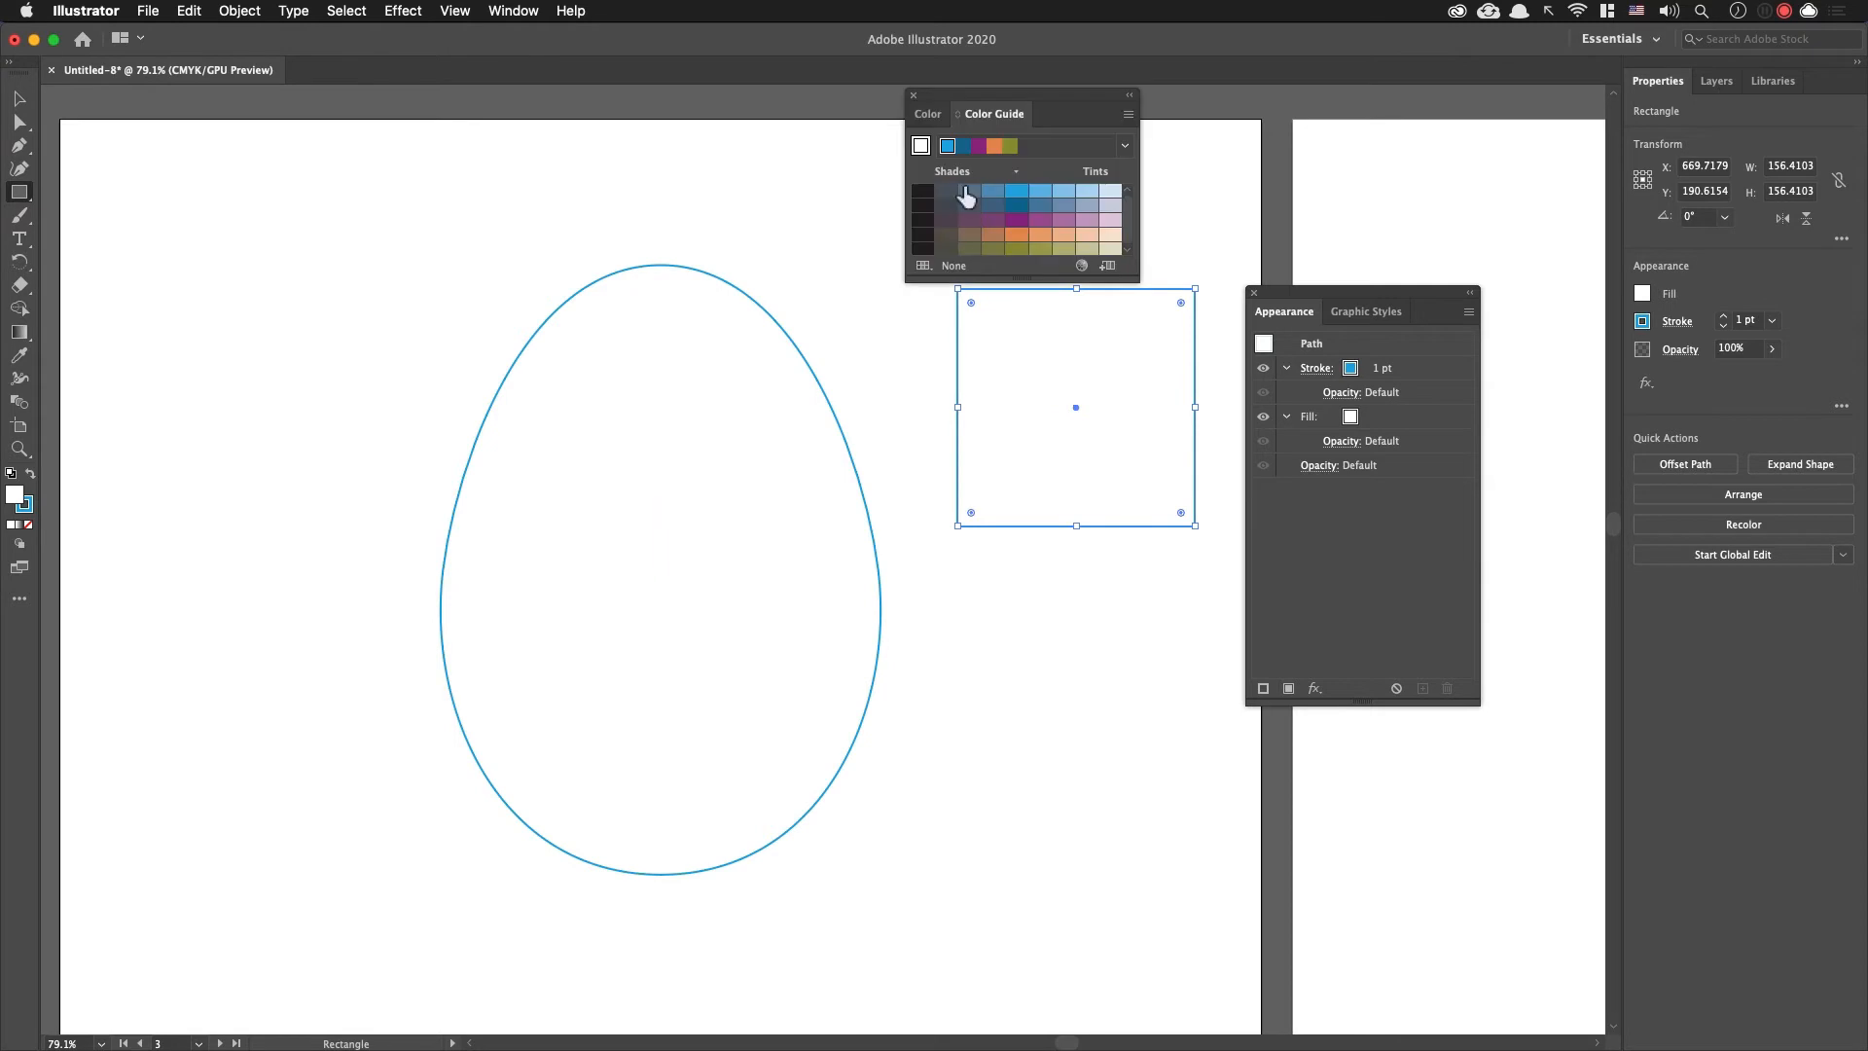
pyautogui.moveTo(971, 91); pyautogui.dragTo(870, 91)
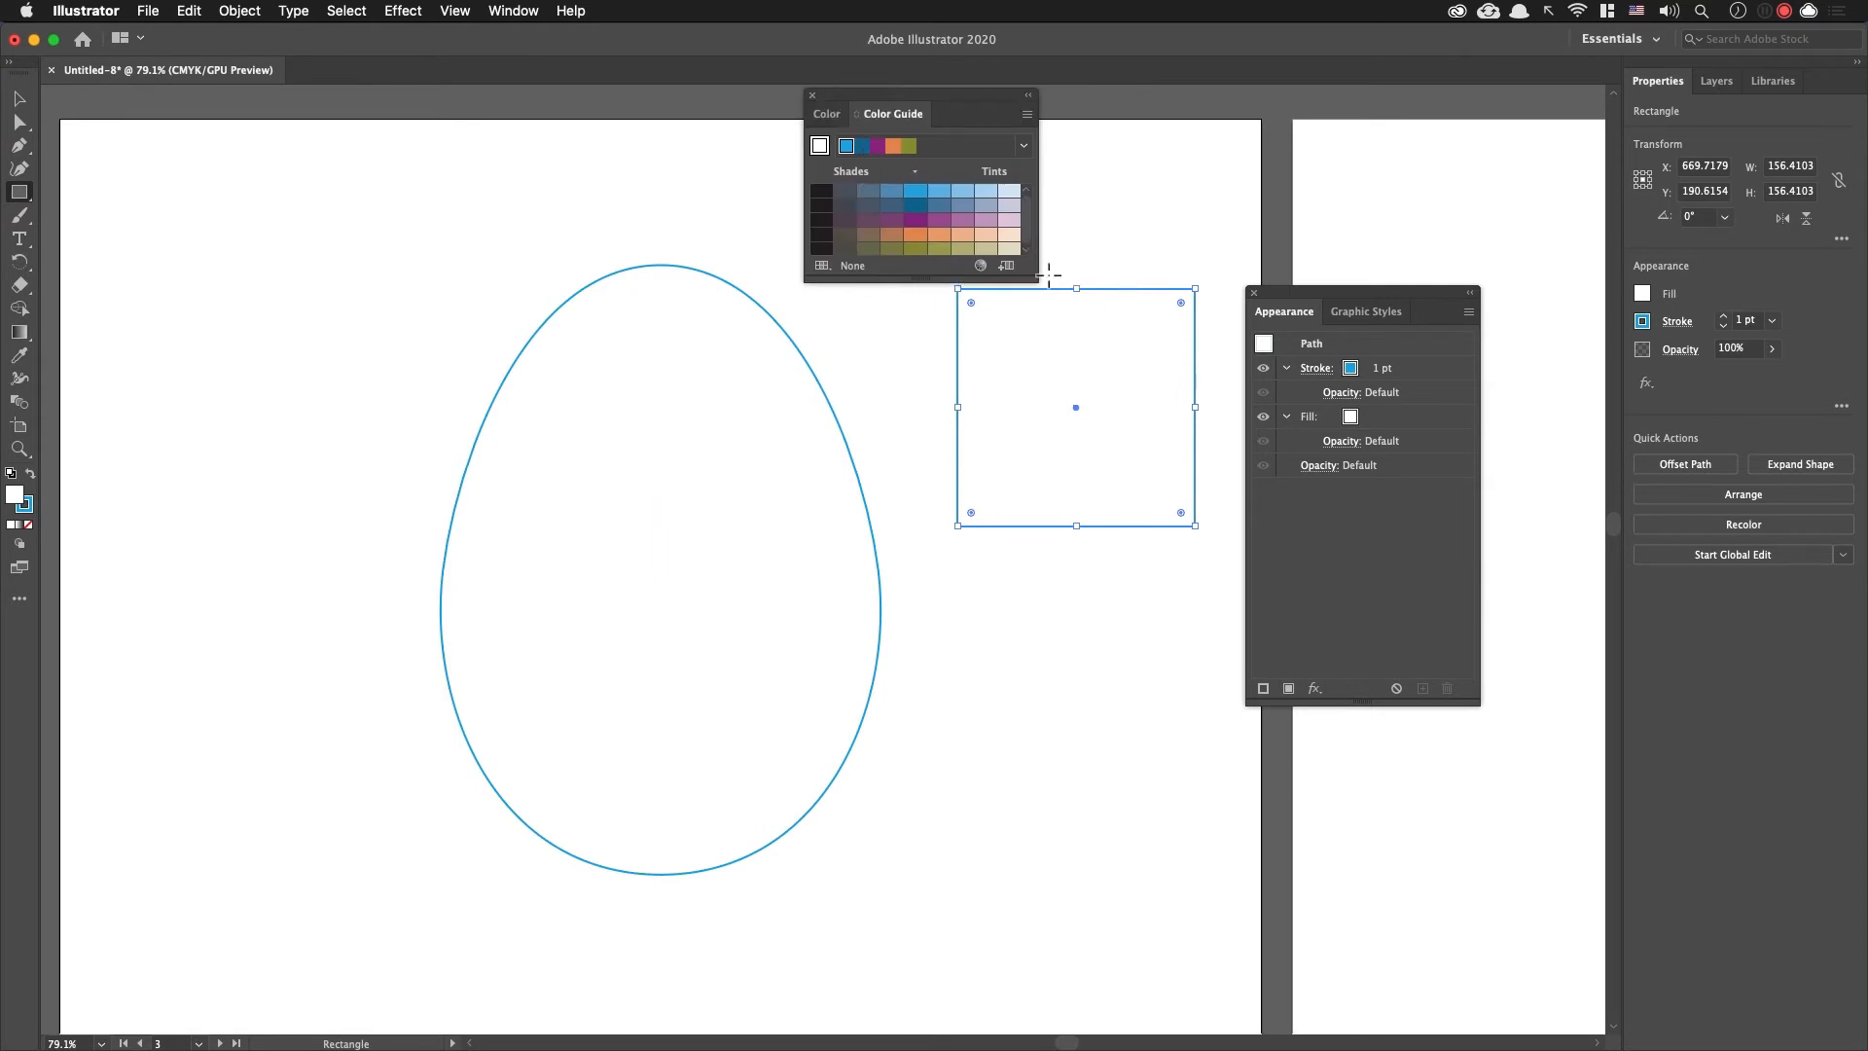
pyautogui.moveTo(1037, 282); pyautogui.dragTo(1489, 477)
pyautogui.press('v')
pyautogui.click(1089, 546)
pyautogui.moveTo(1084, 450); pyautogui.dragTo(1091, 577)
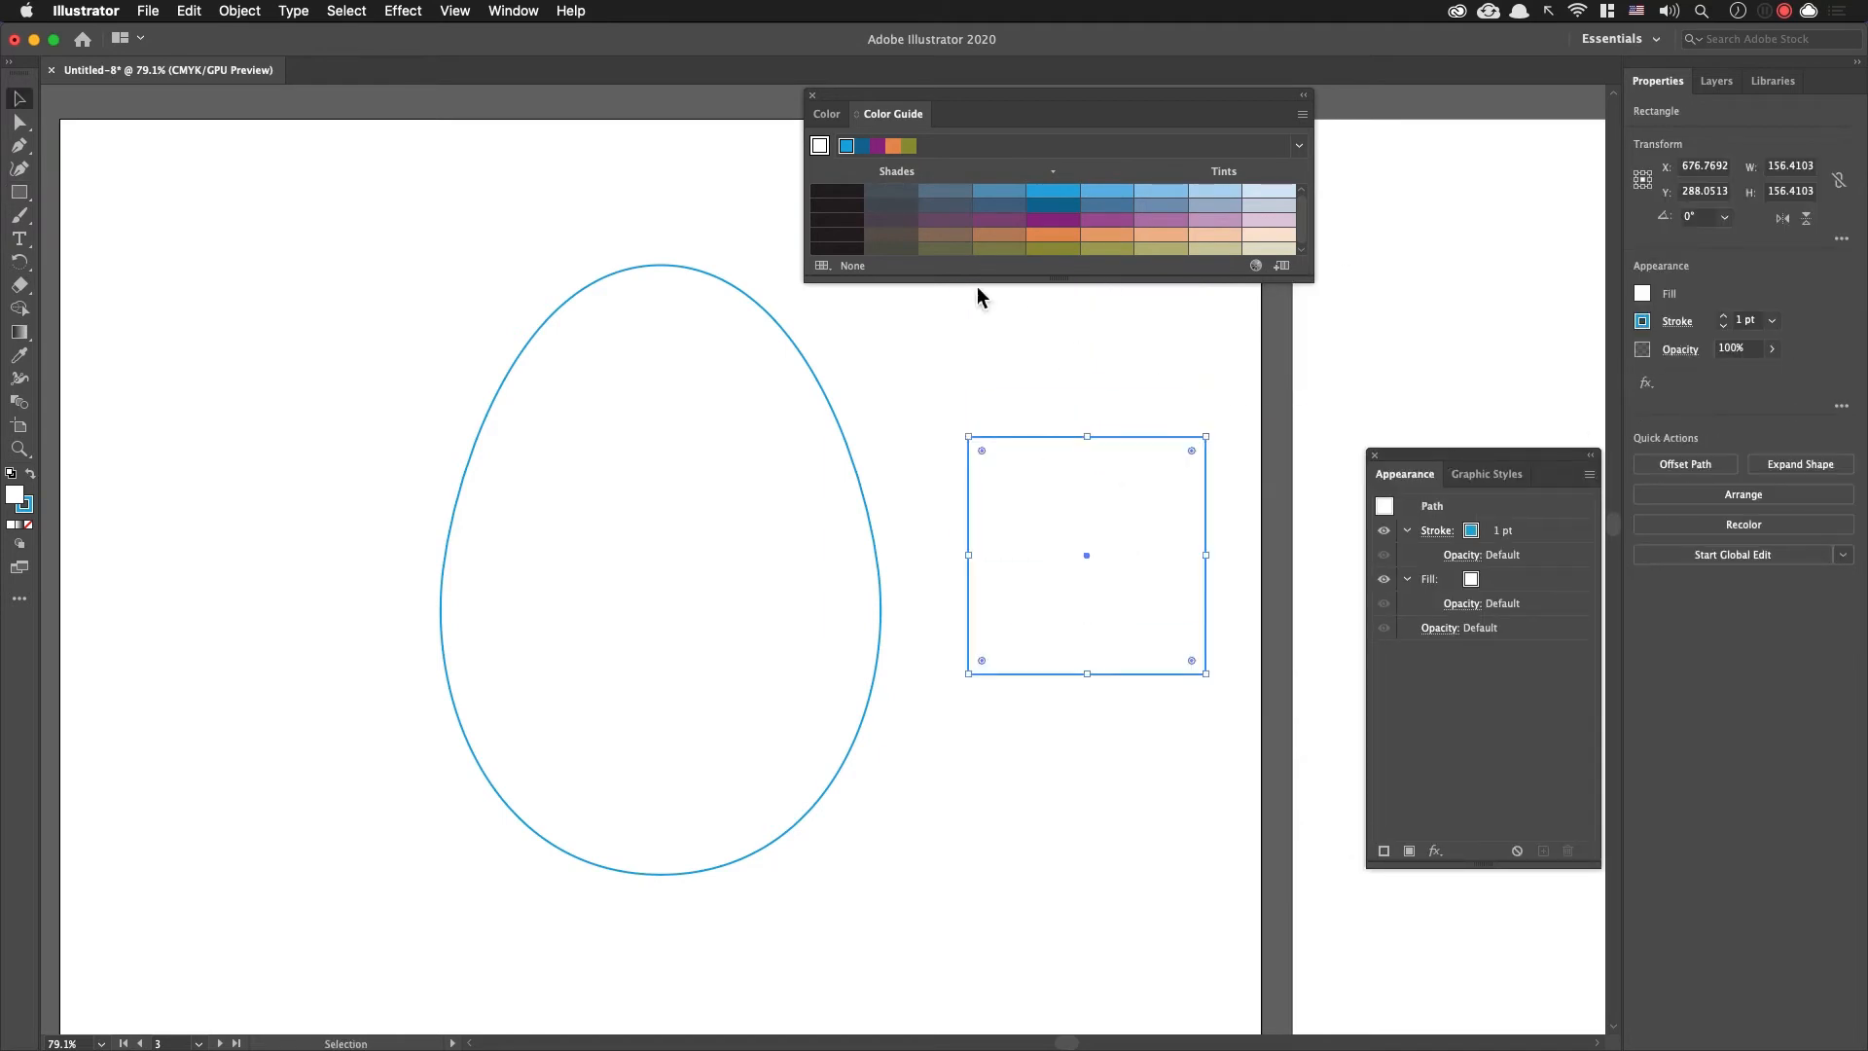
# Step: Fill the square with a yellow of about C 9, Y 98 from the CMYK spectrum and remove its stroke
pyautogui.moveTo(979, 285); pyautogui.dragTo(992, 329)
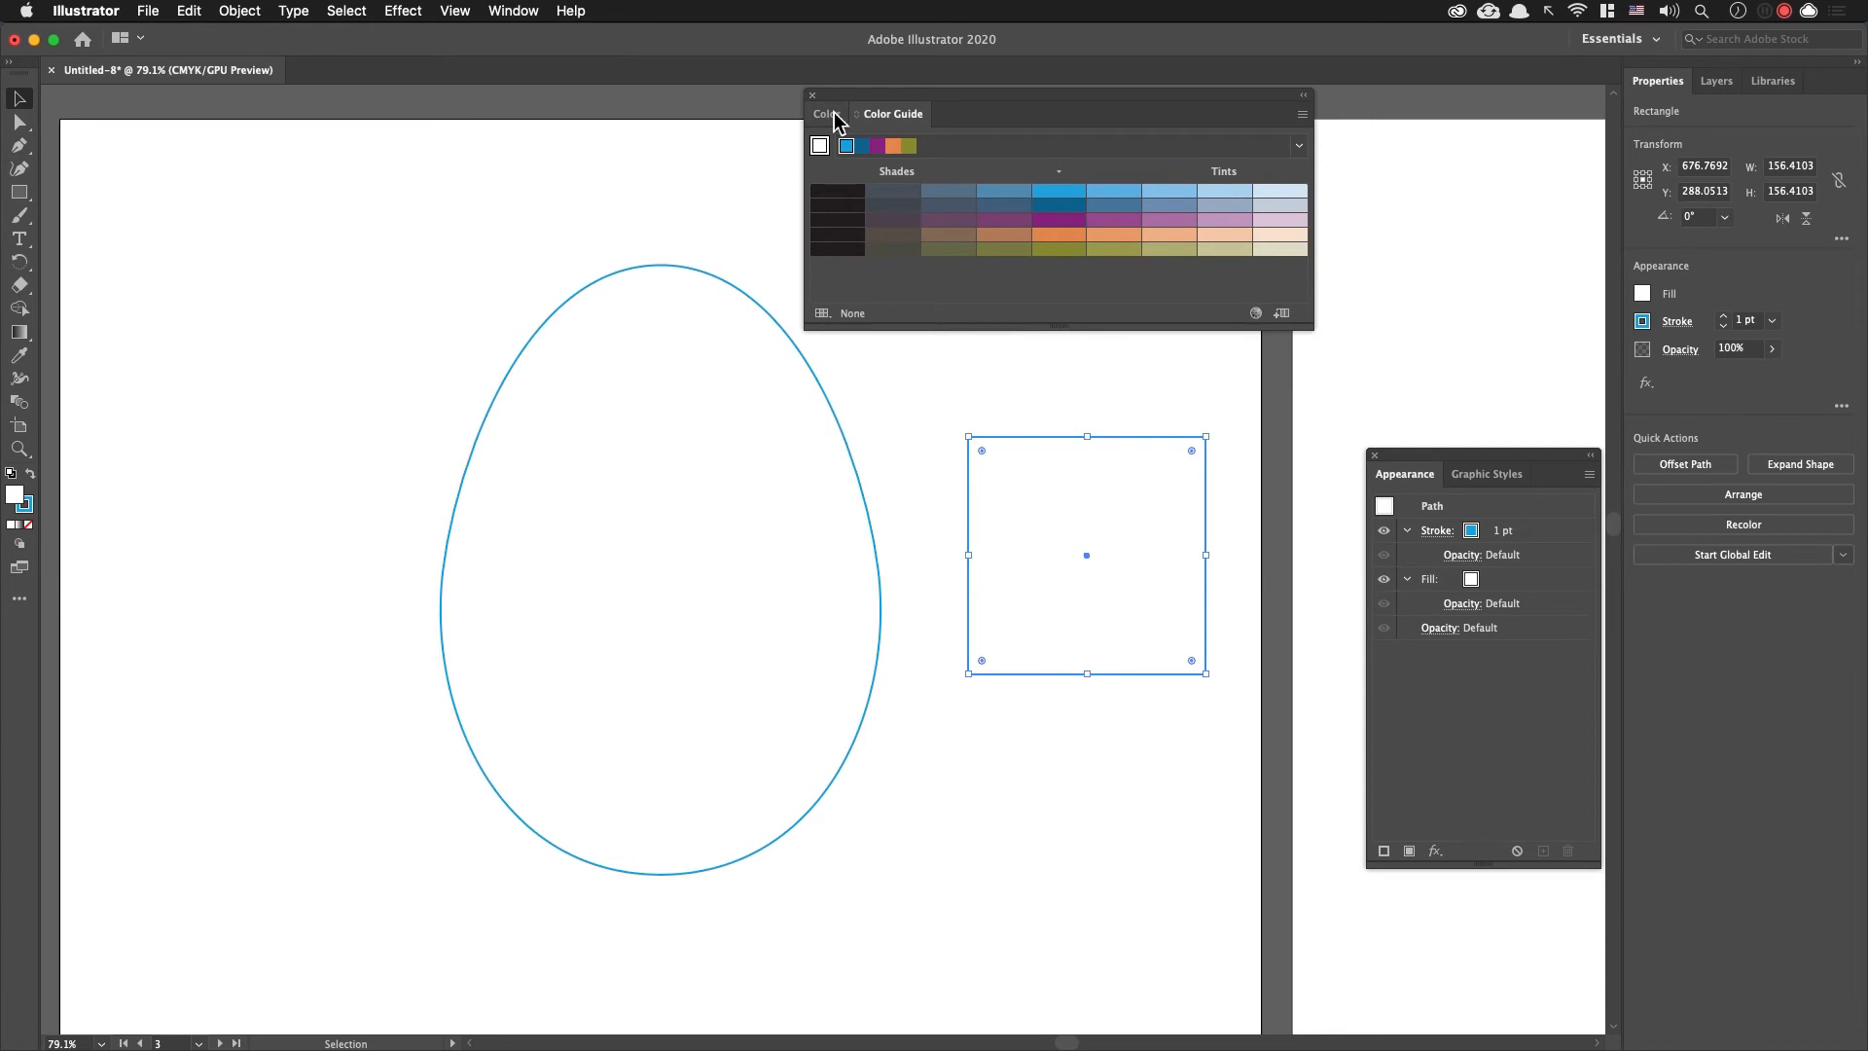
pyautogui.press('F6')
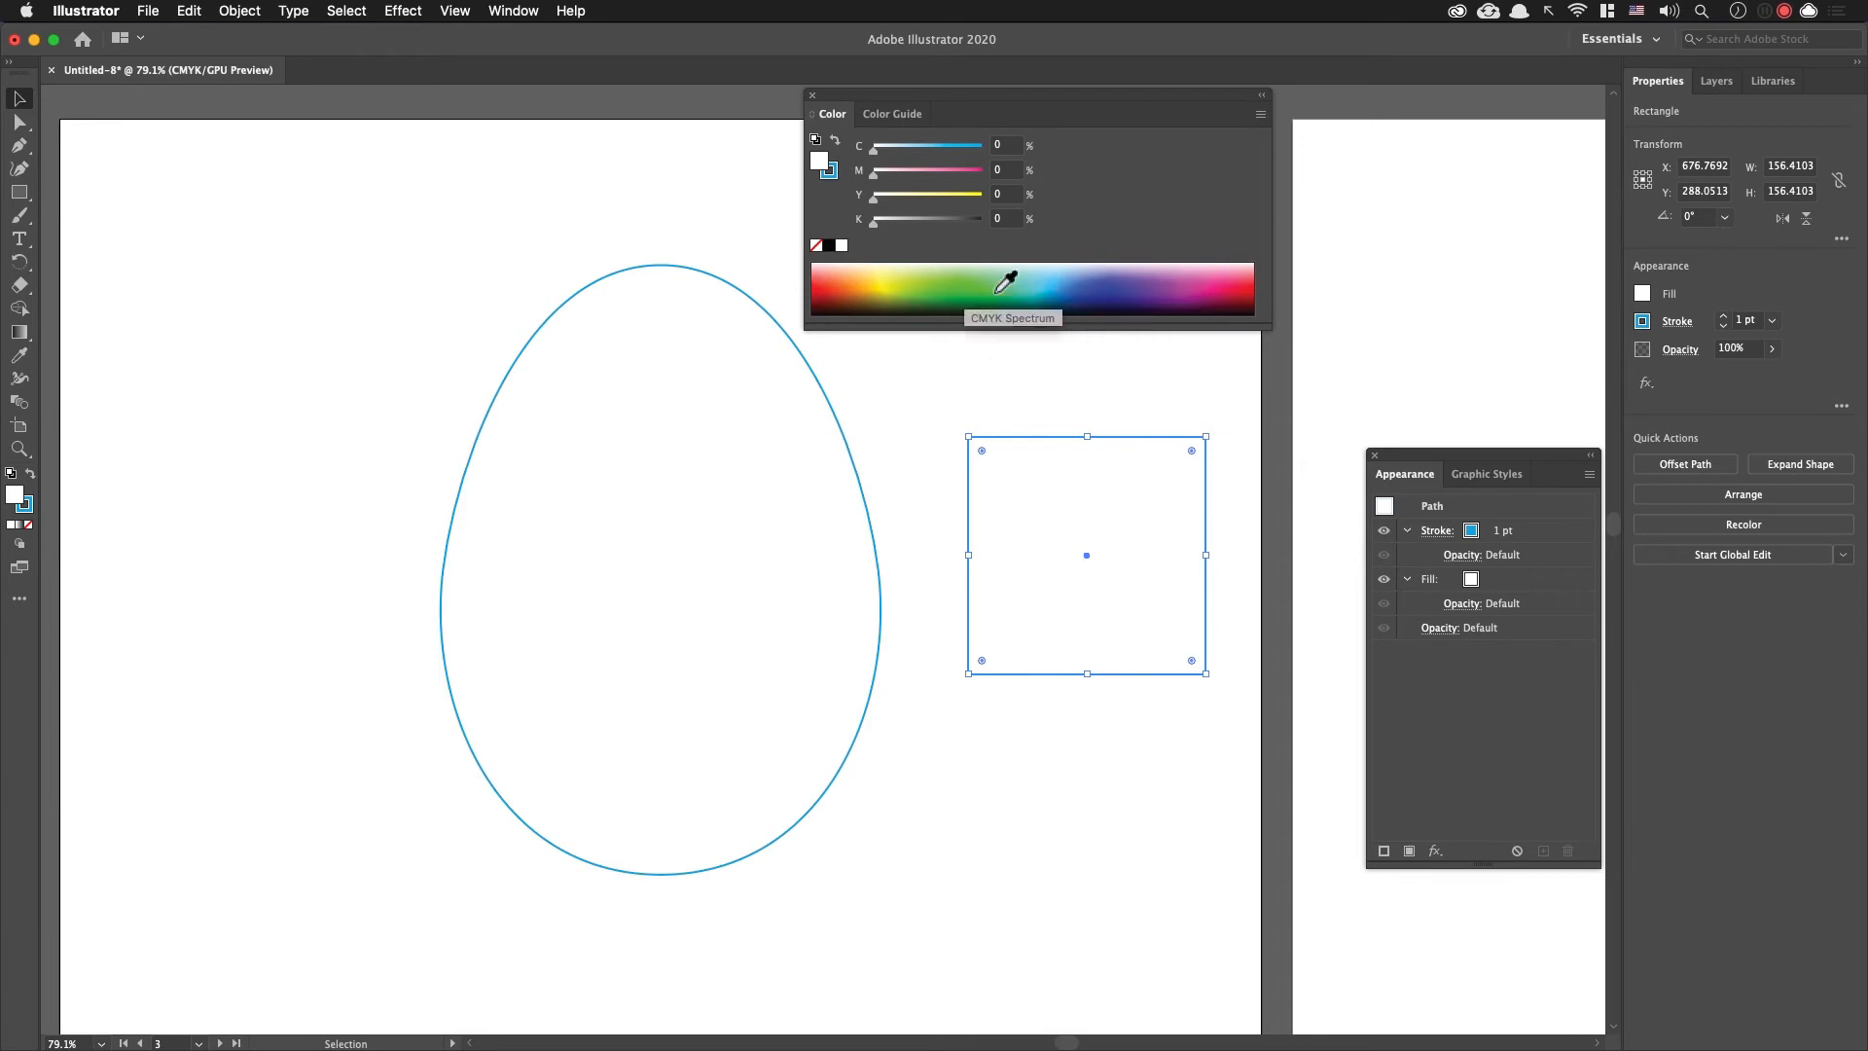
pyautogui.moveTo(1002, 400); pyautogui.dragTo(1094, 545)
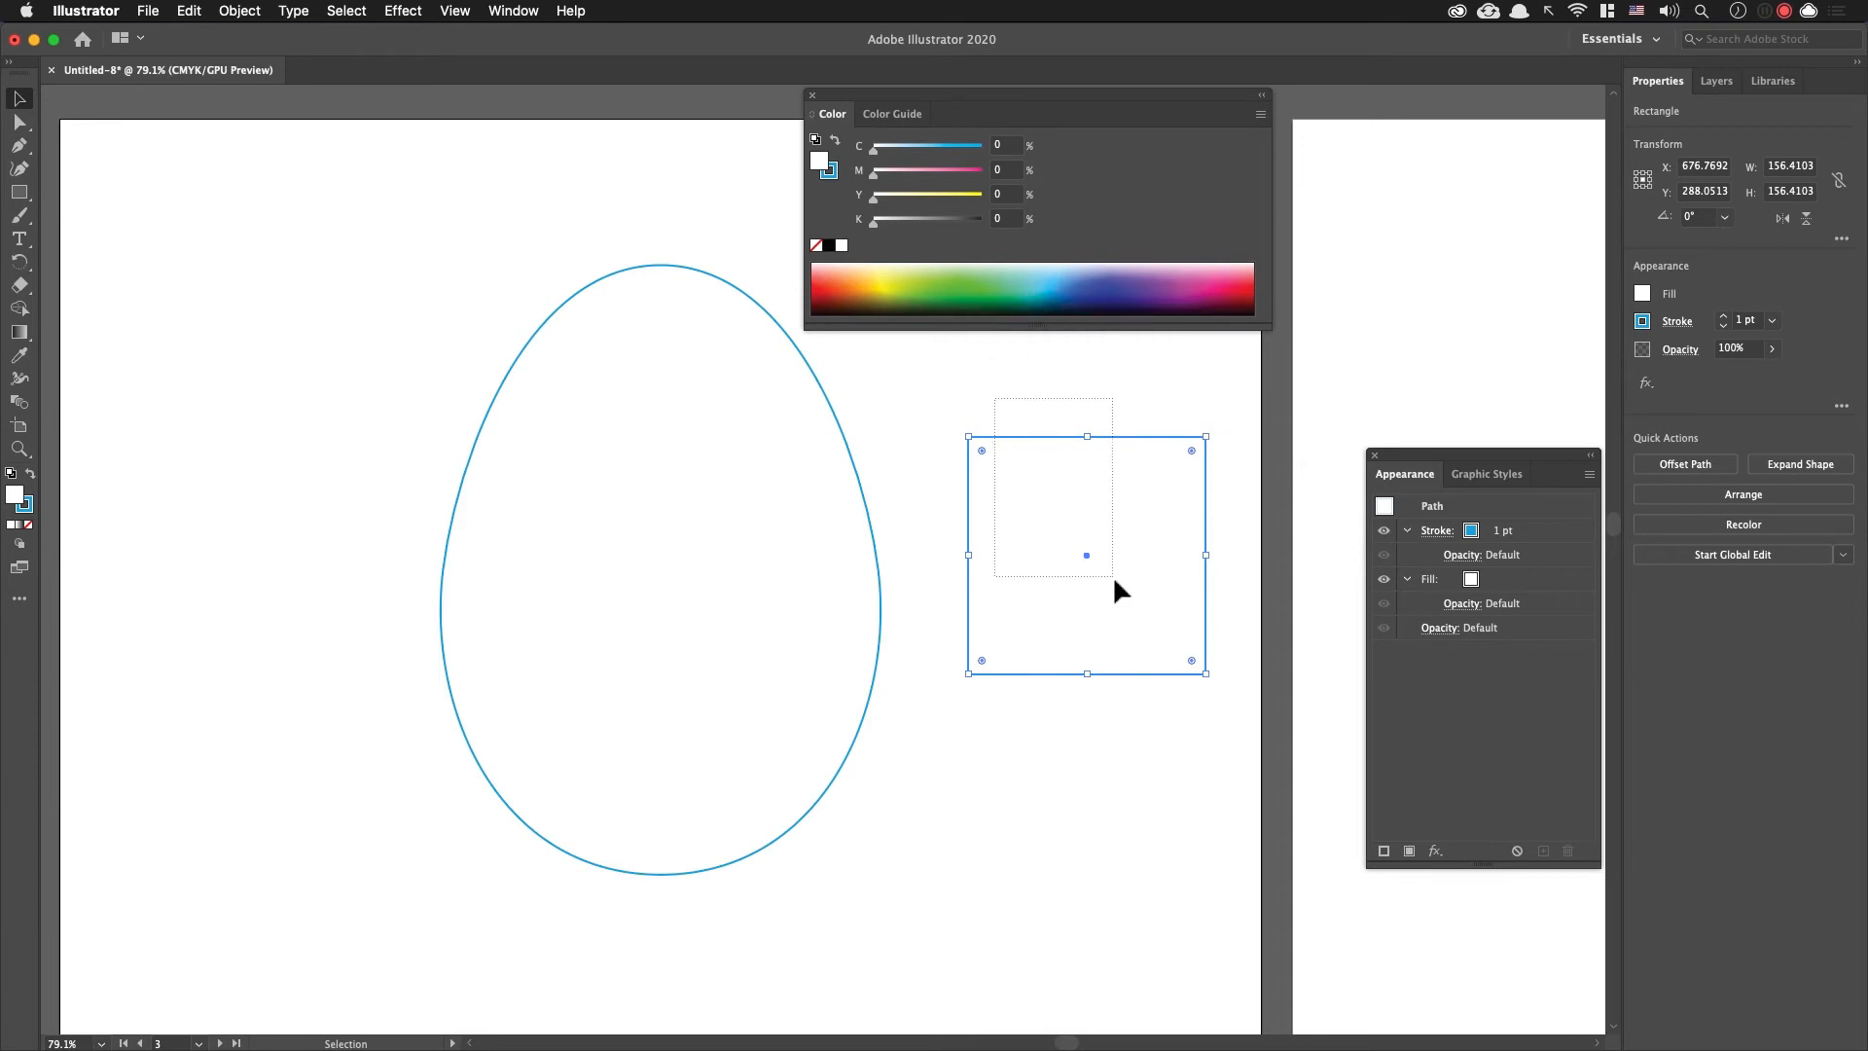
pyautogui.click(881, 291)
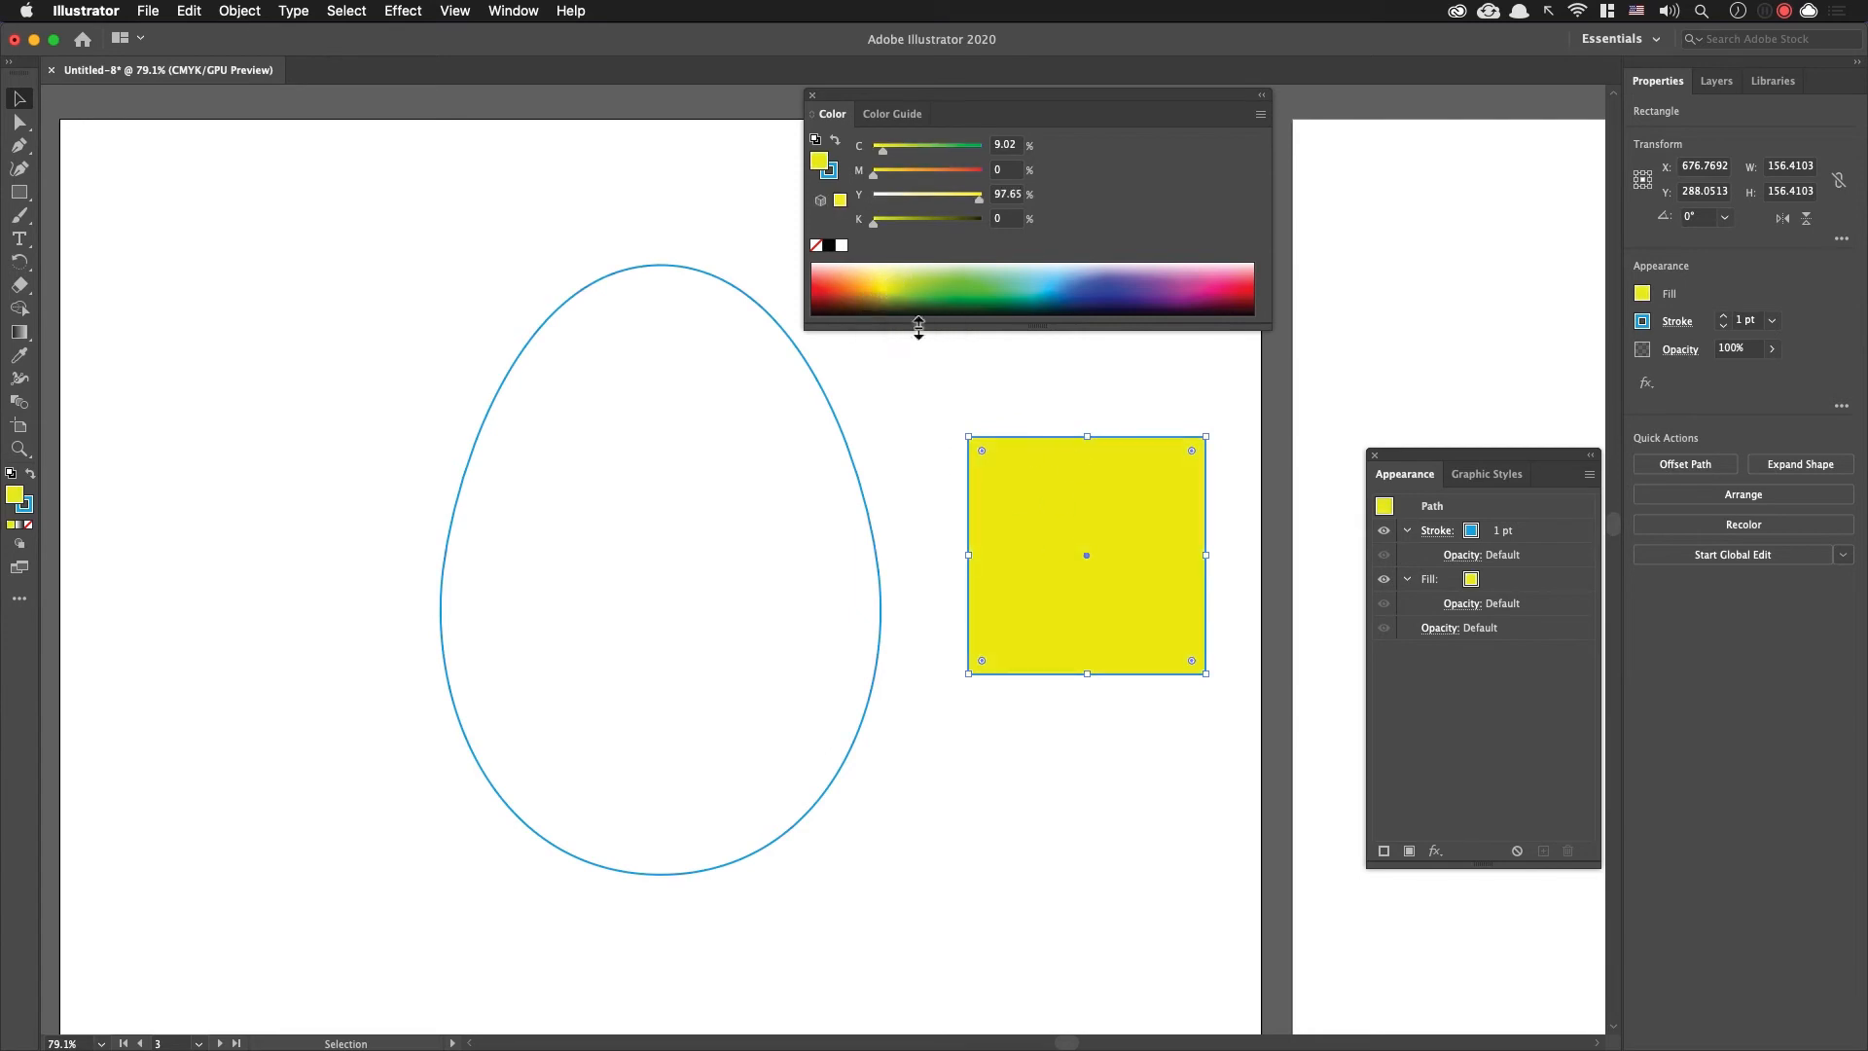
pyautogui.click(832, 176)
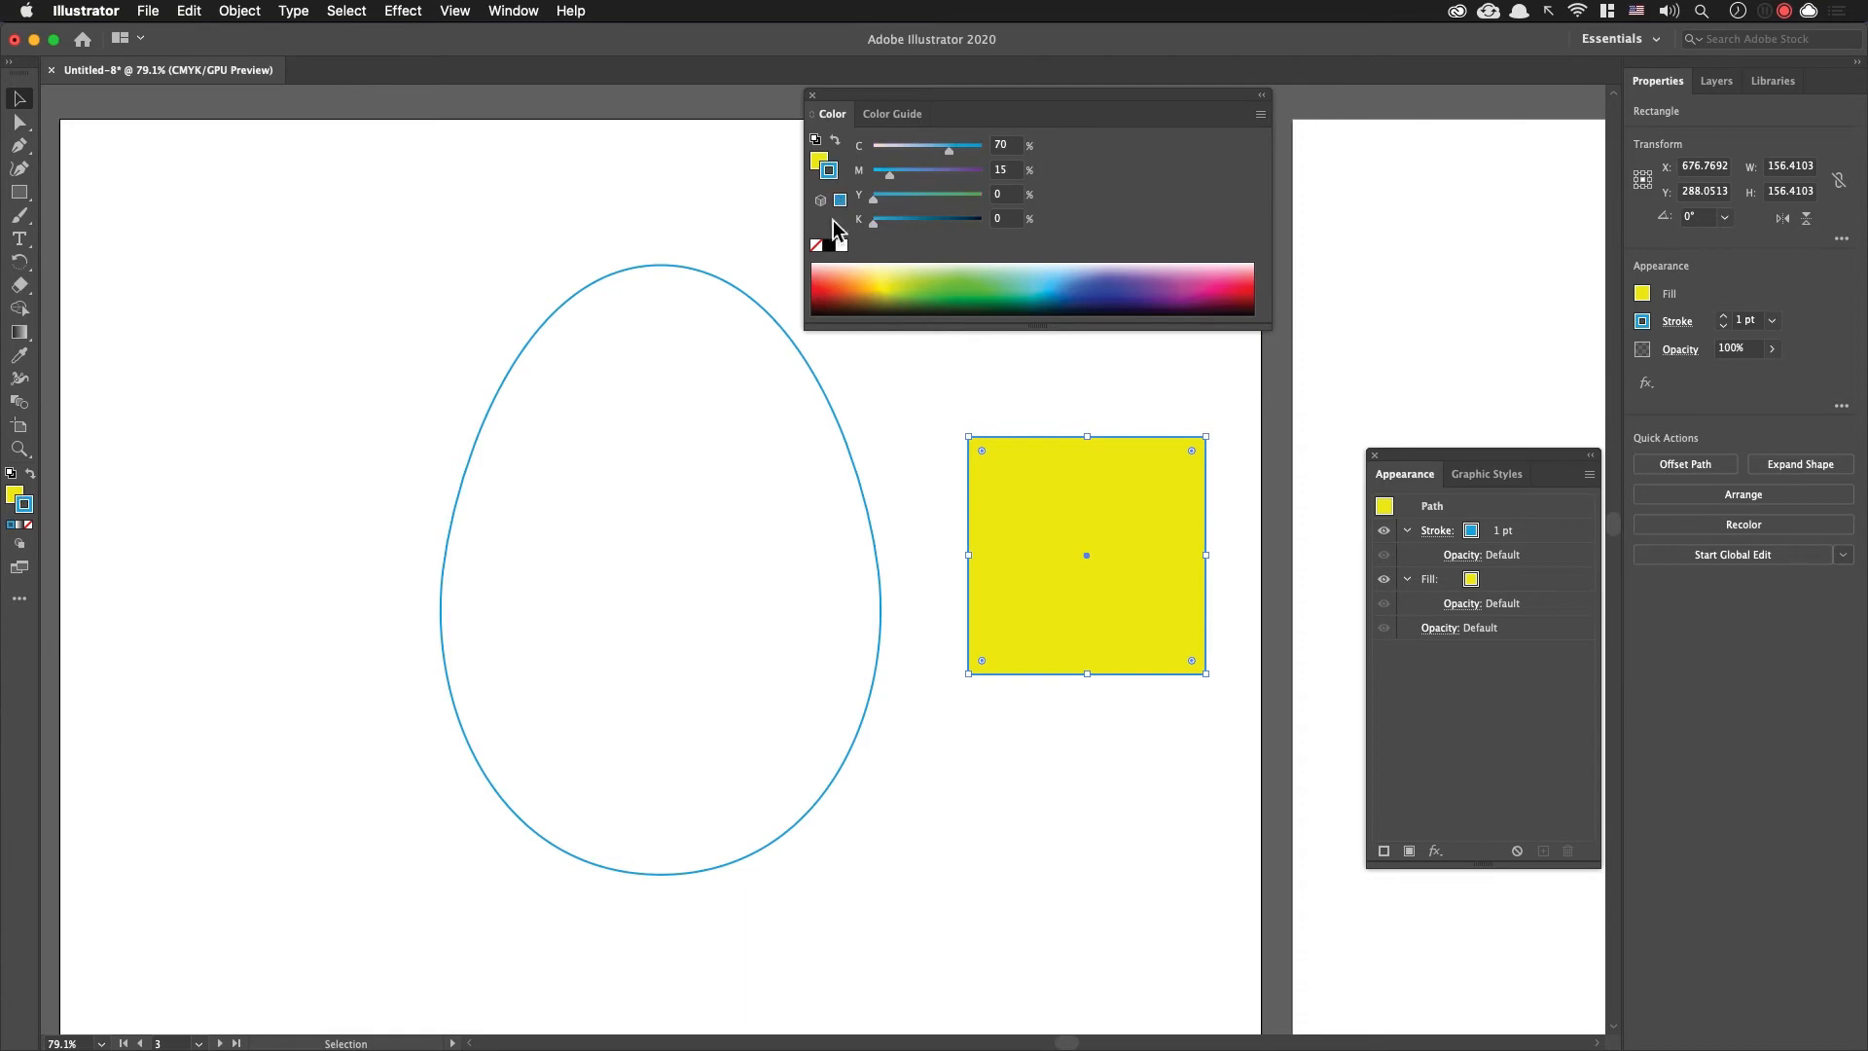
pyautogui.click(818, 246)
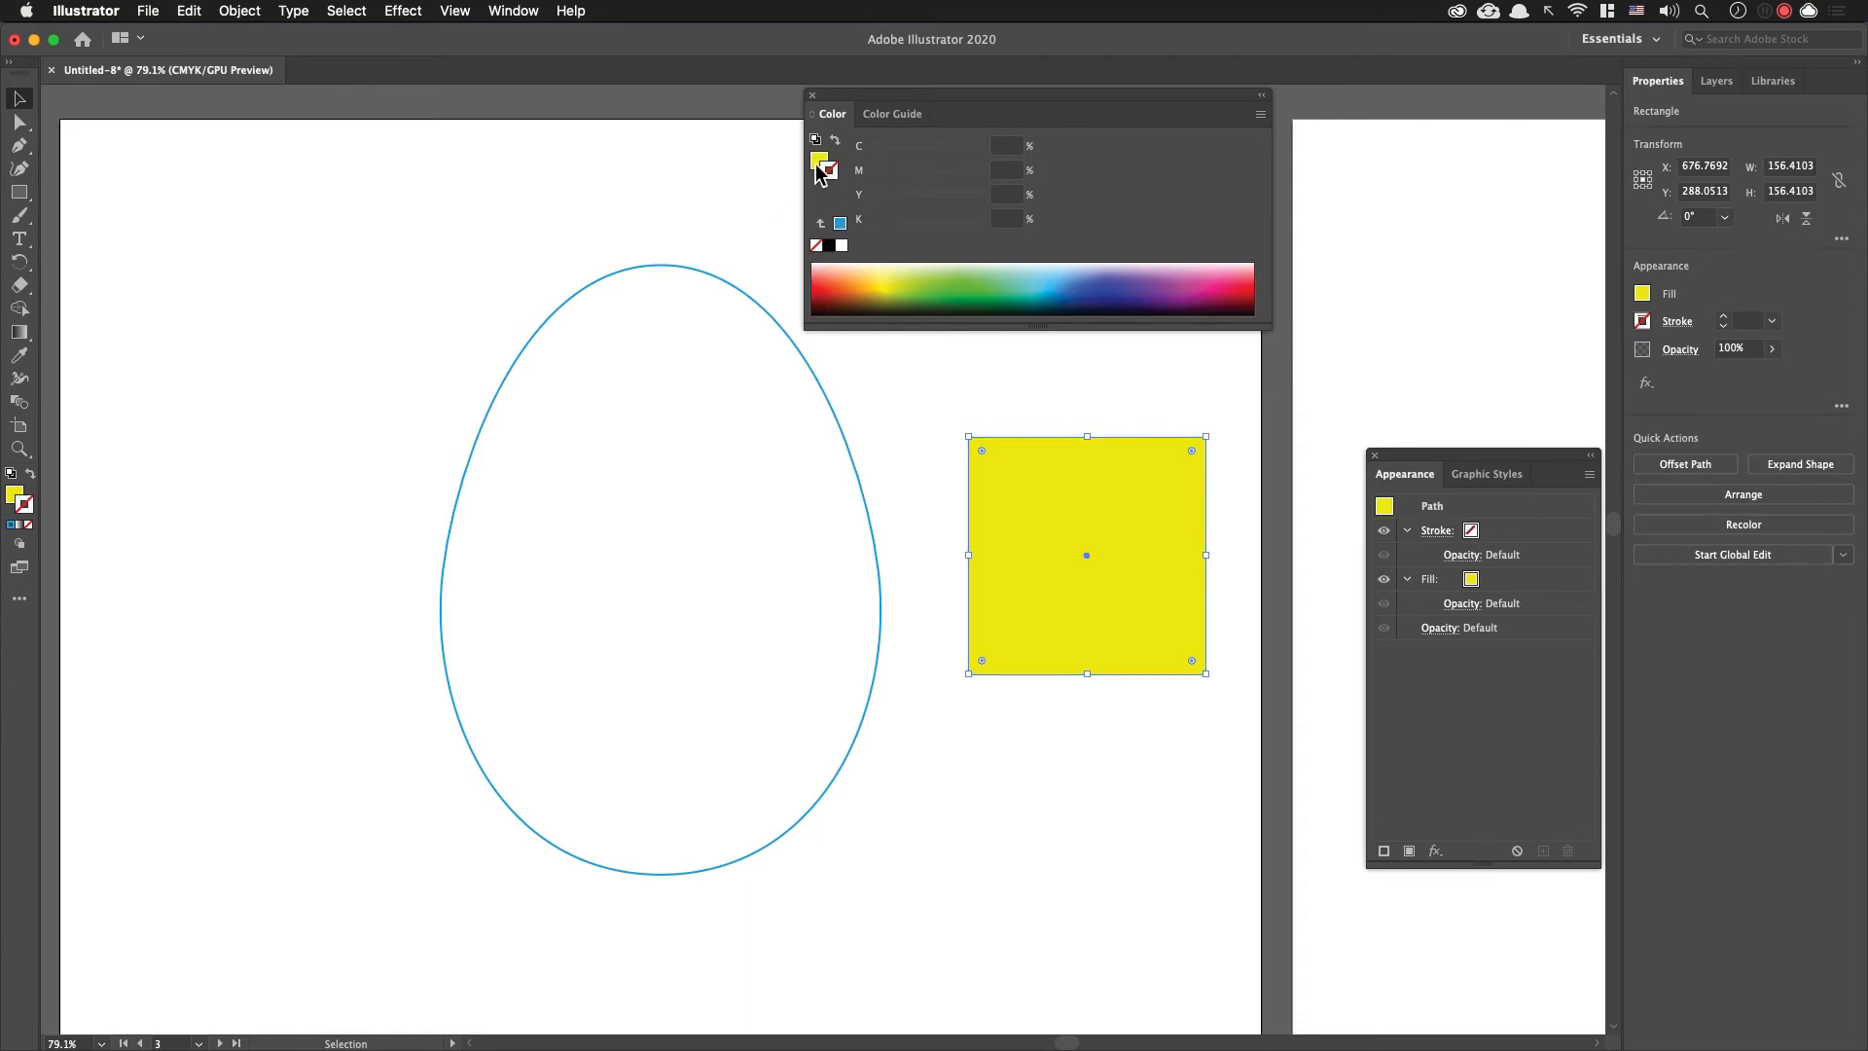
pyautogui.click(1046, 406)
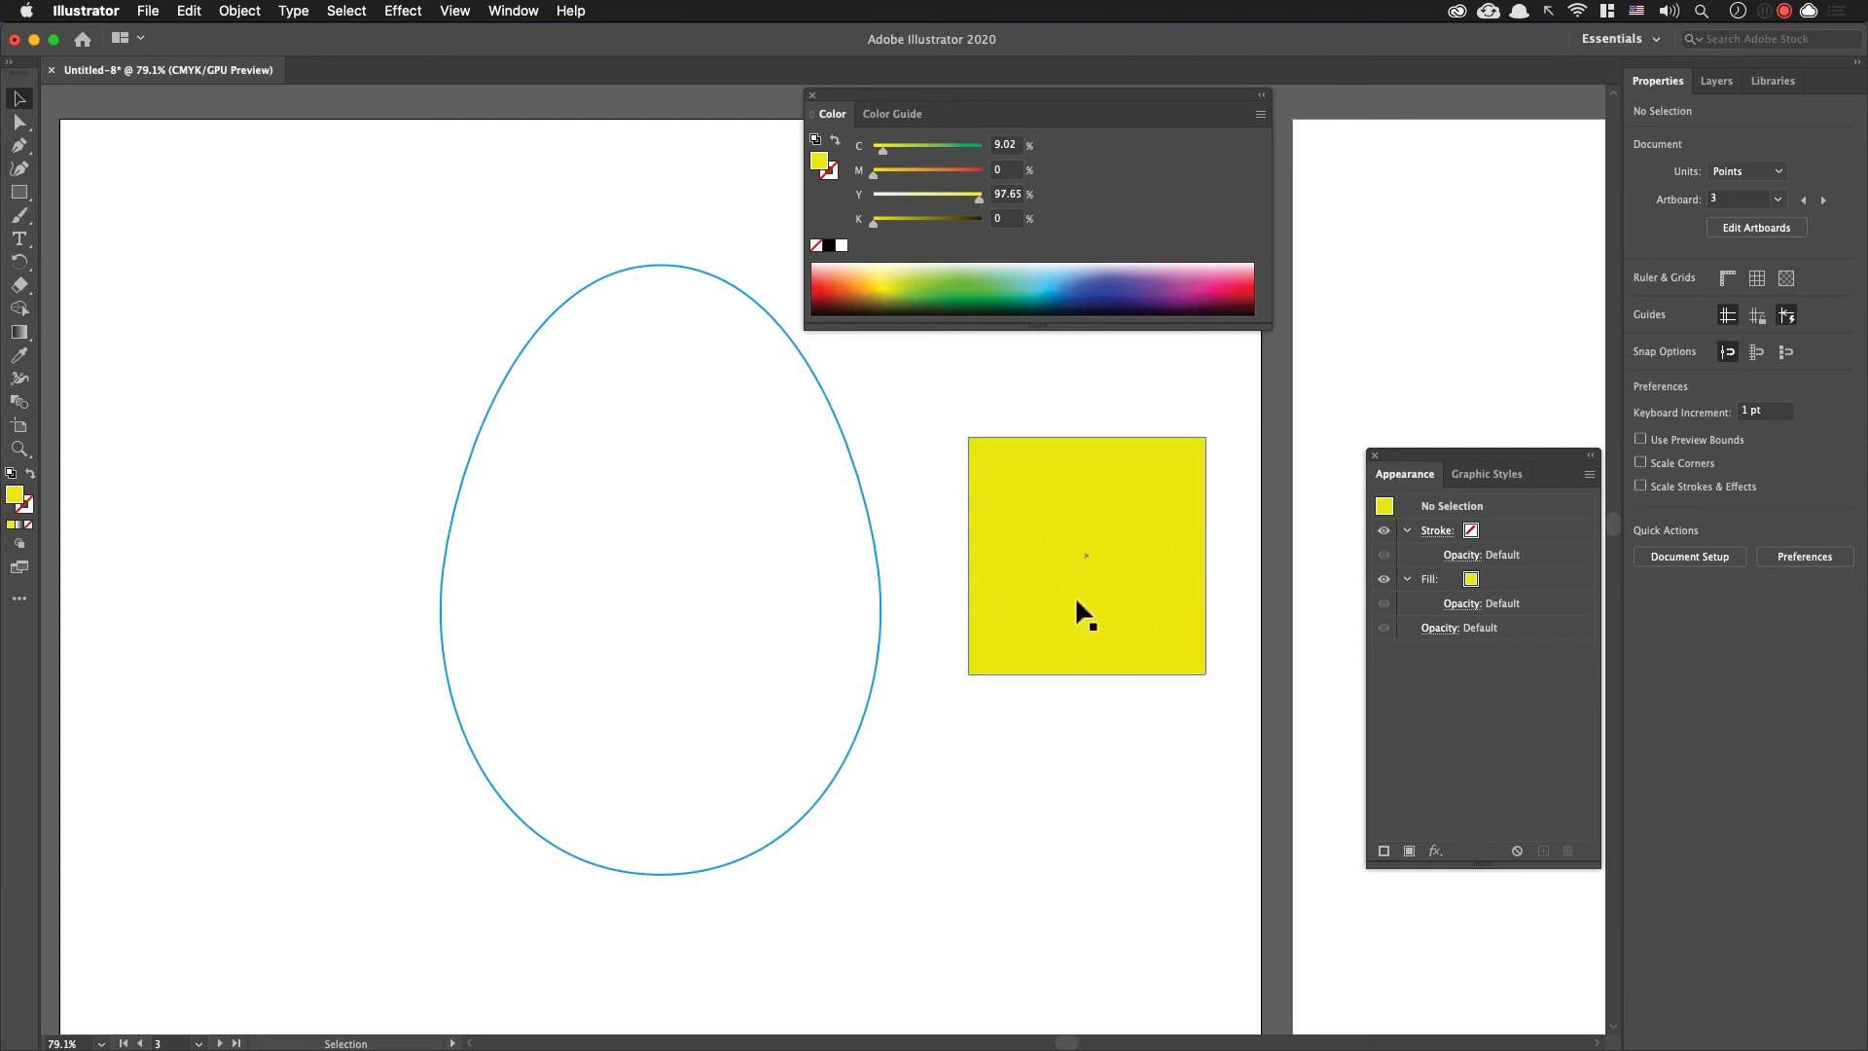
pyautogui.click(1157, 479)
pyautogui.click(1089, 742)
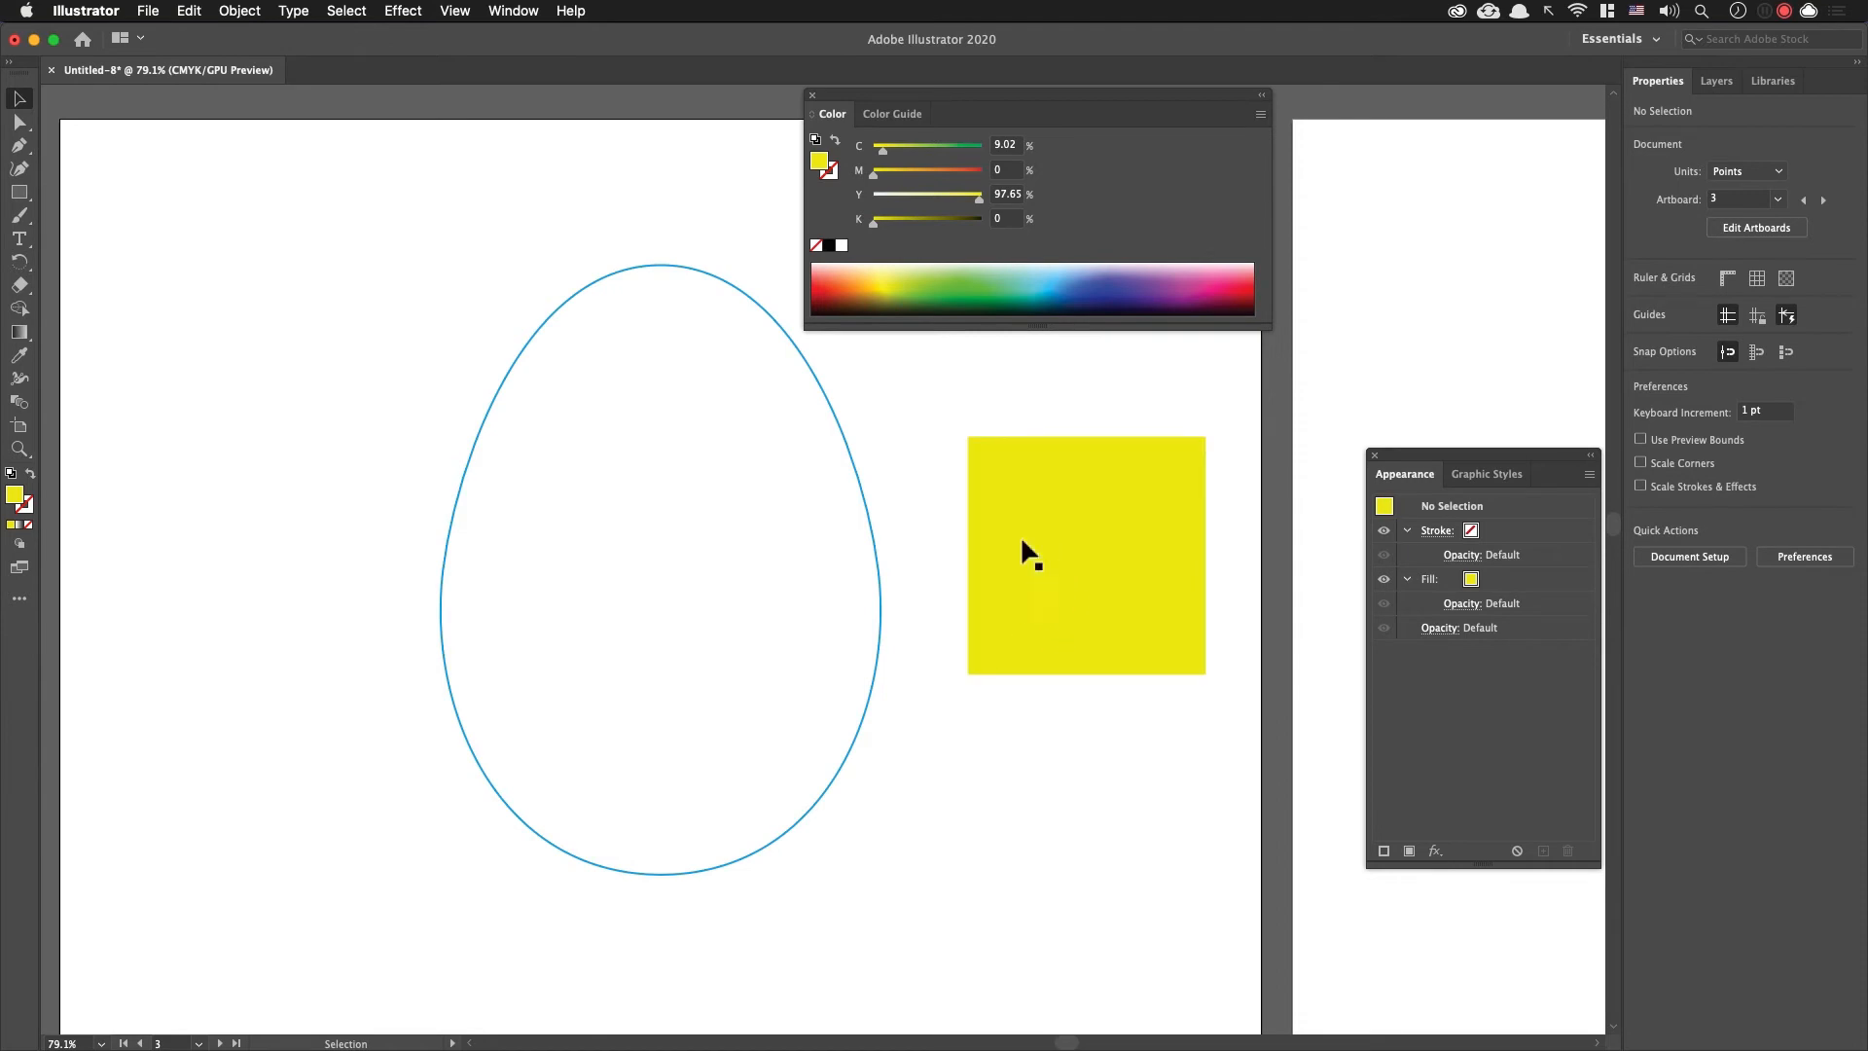
# Step: Draw a horizontal stripe about 196 by 12 pt across the yellow square's upper part and fill it purple, about C 30, M 82
pyautogui.click(981, 443)
pyautogui.press('m')
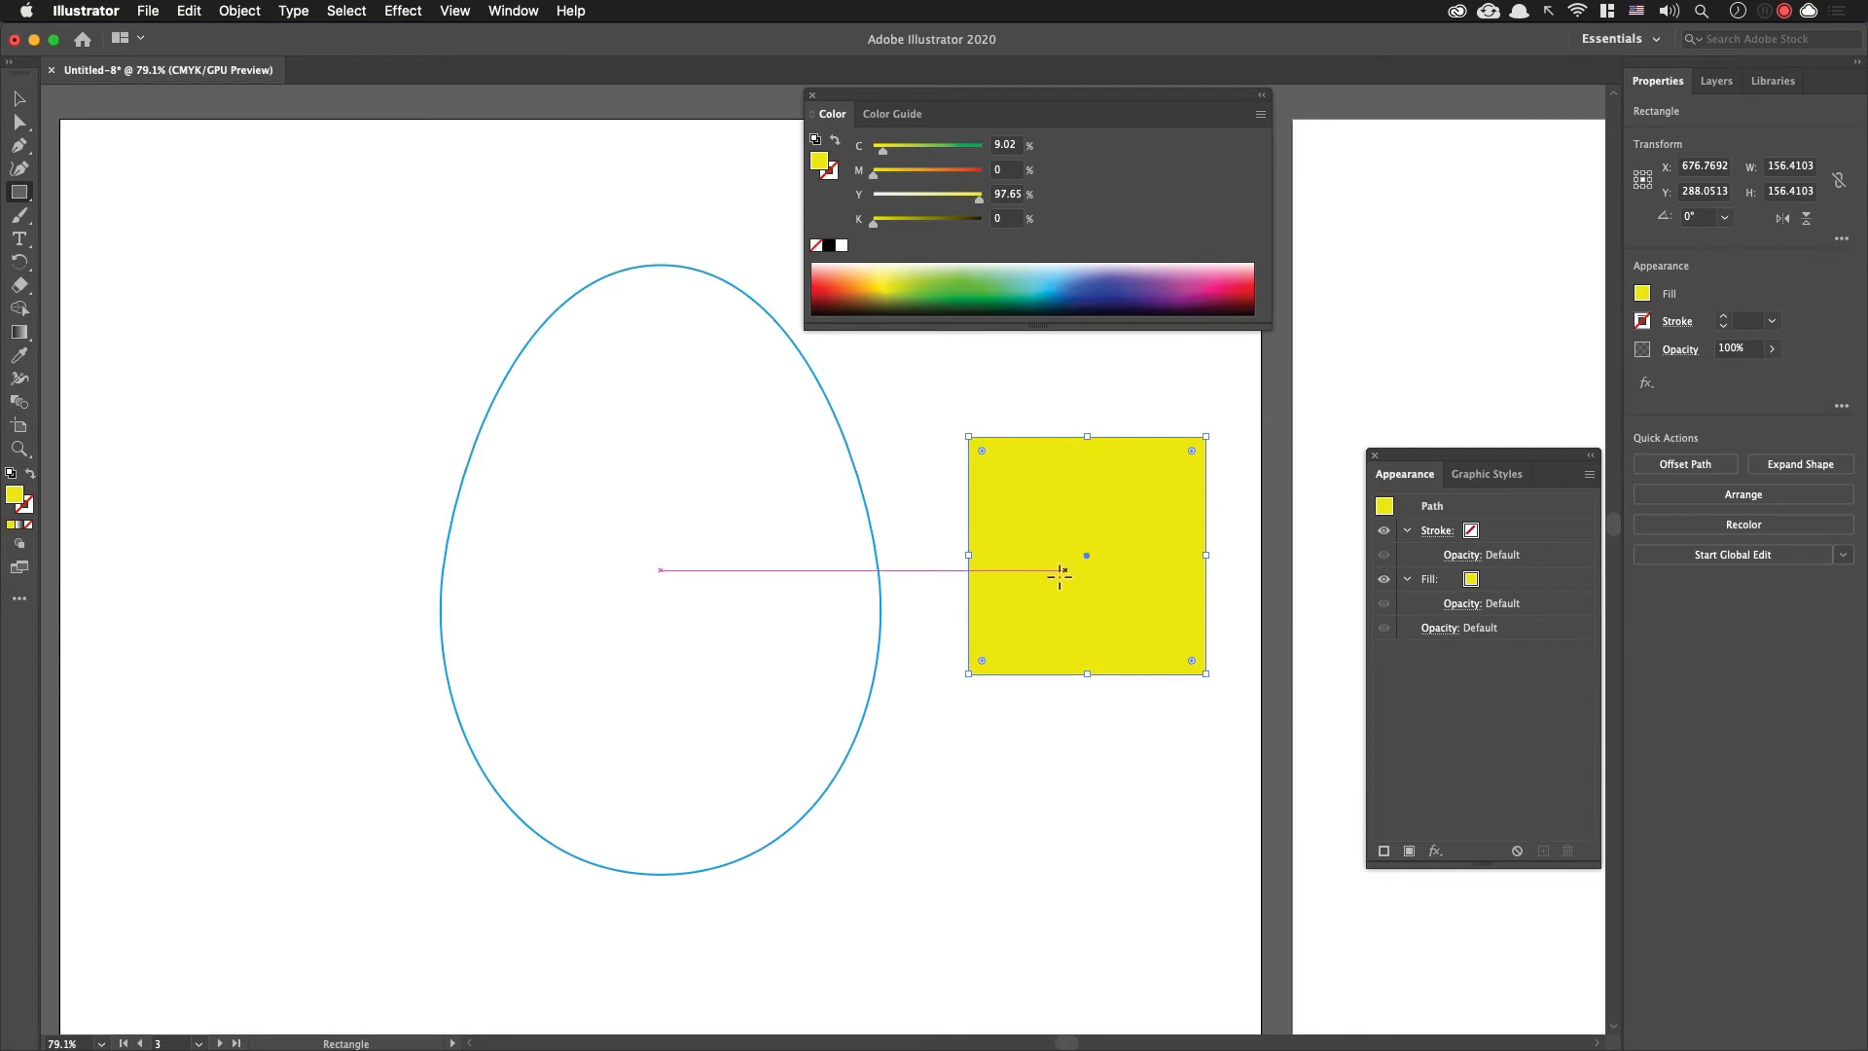
pyautogui.moveTo(936, 509); pyautogui.dragTo(1233, 524)
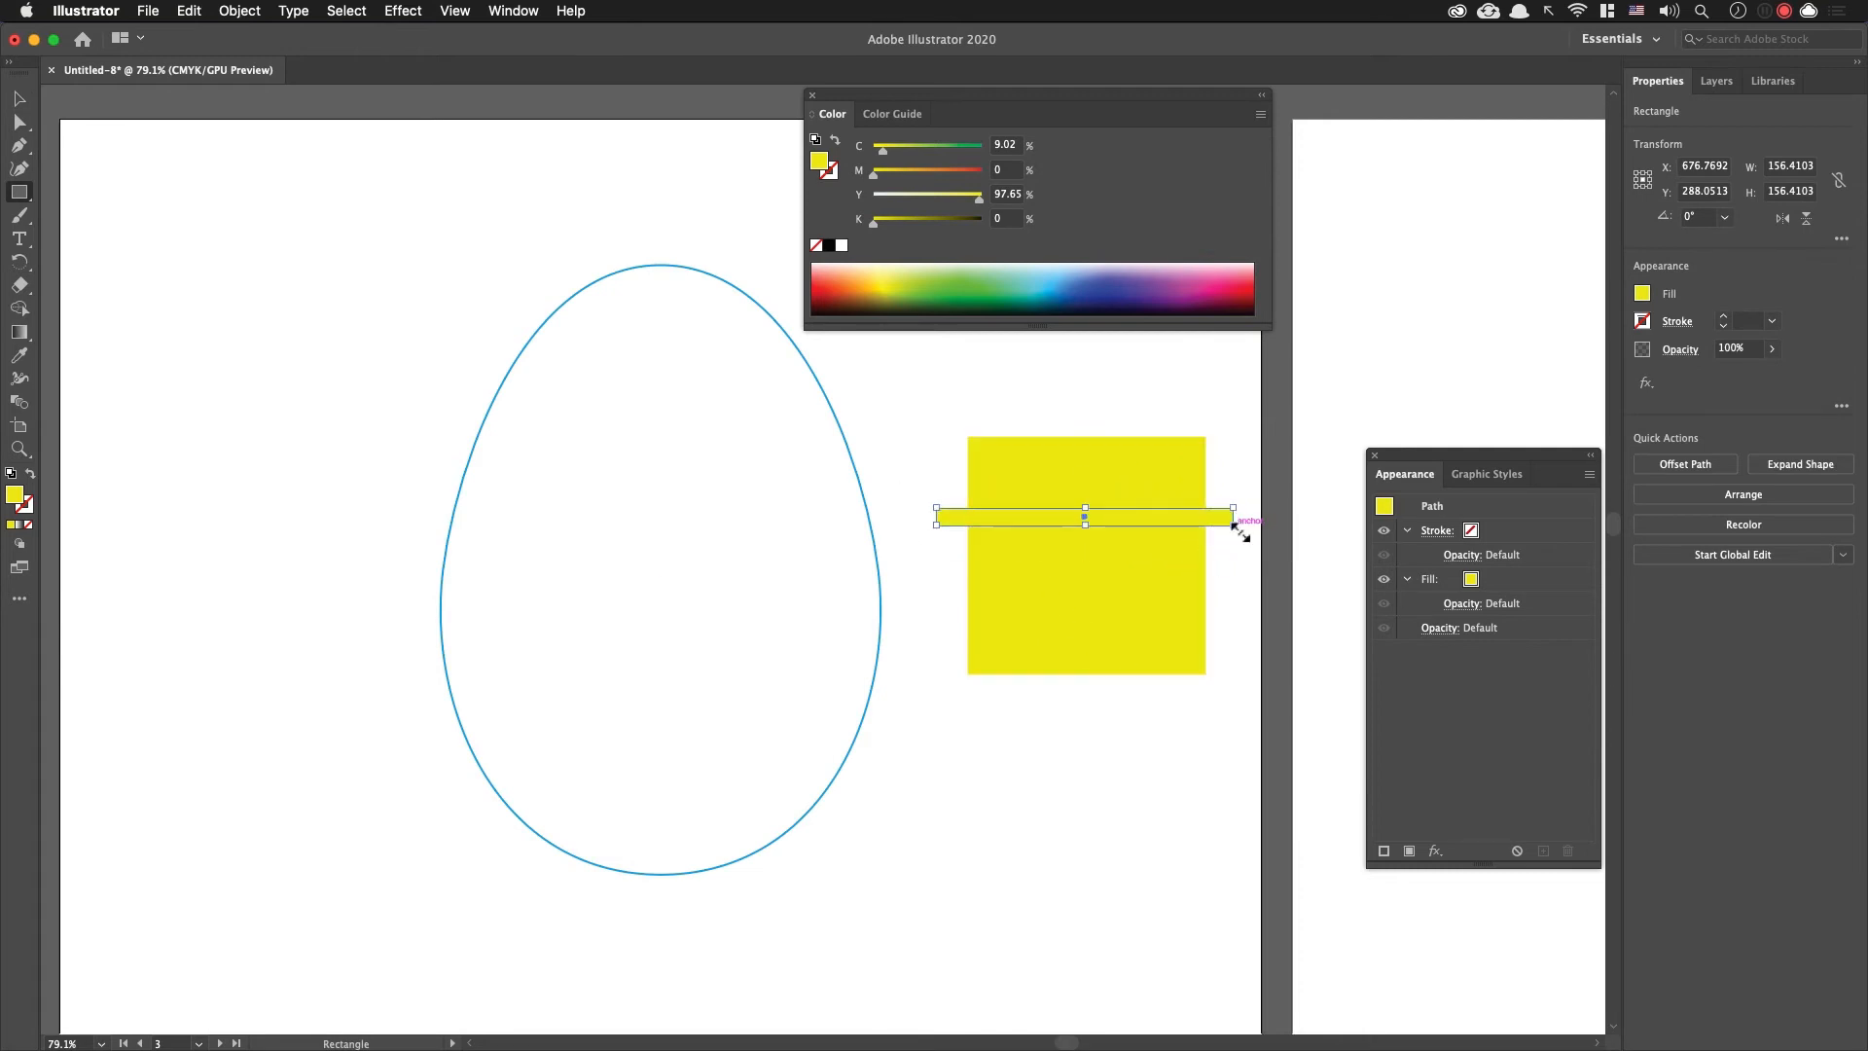
pyautogui.click(1187, 280)
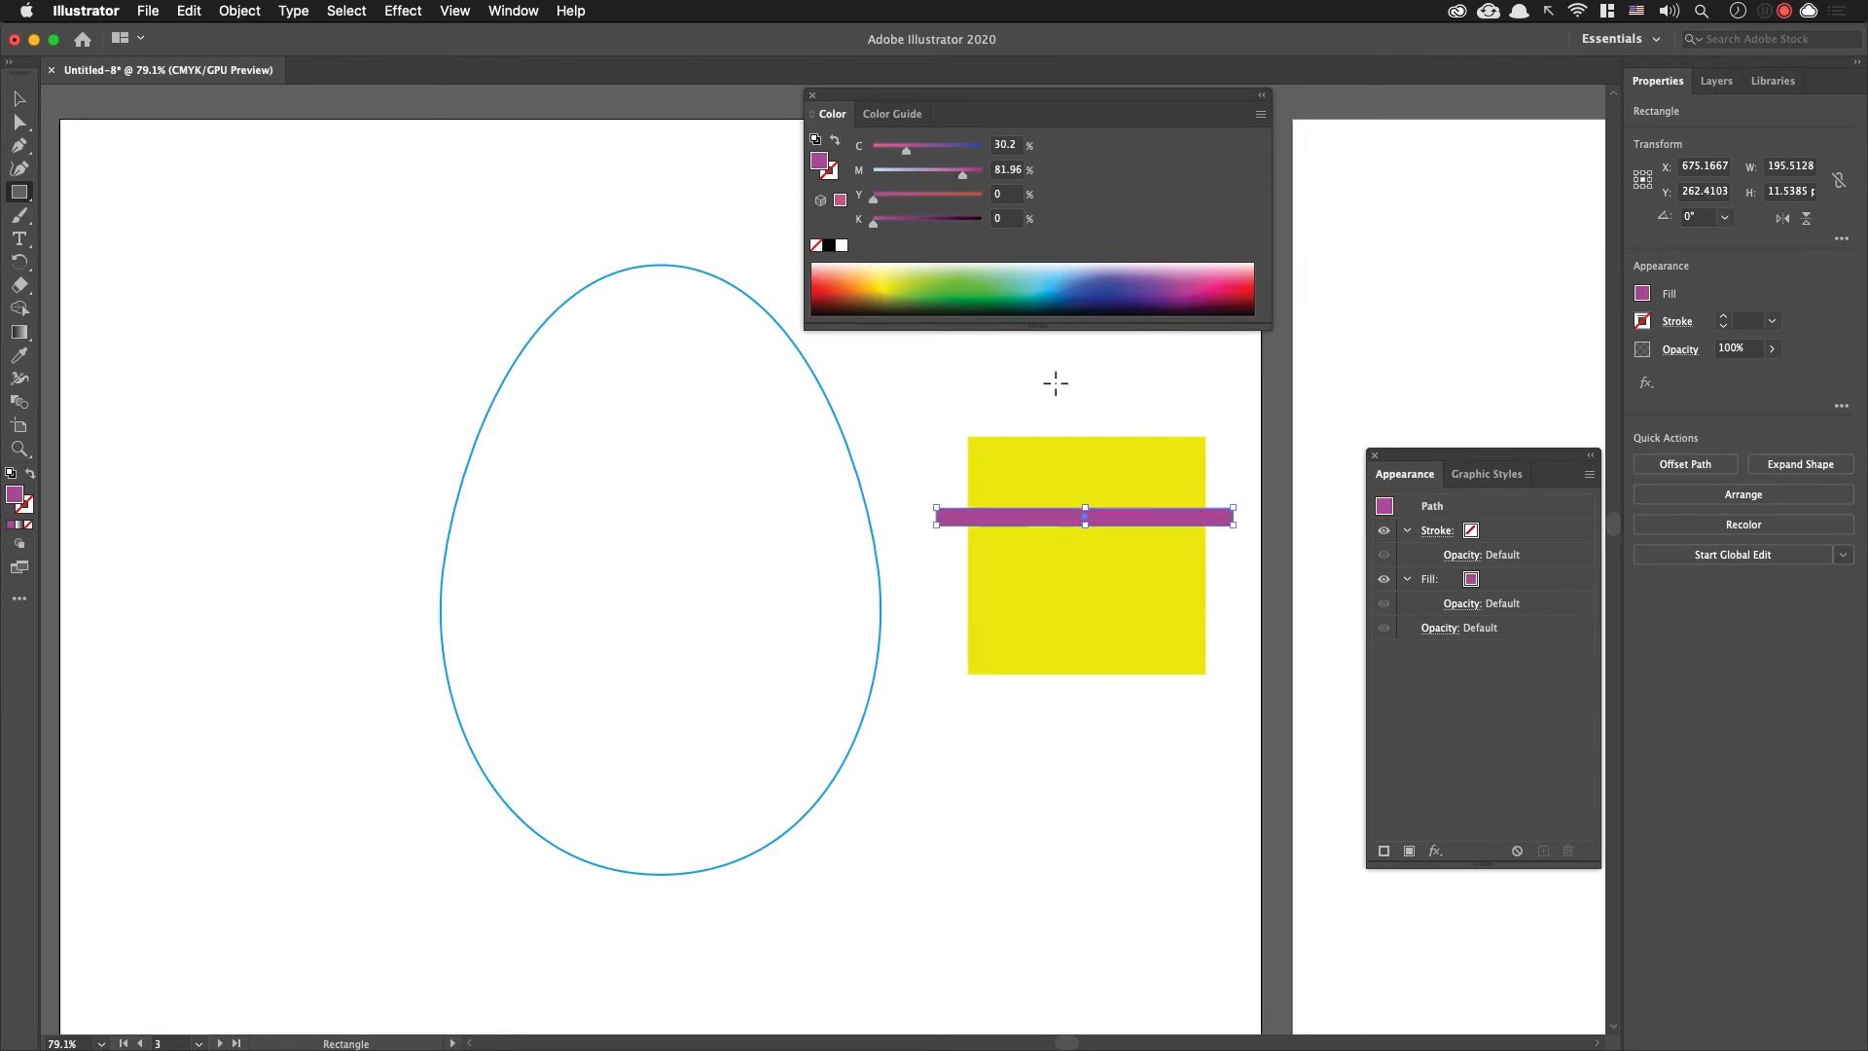
pyautogui.press('v')
pyautogui.click(887, 546)
# Step: Duplicate the purple stripe down the yellow square as thinner bands coloured purple, light blue and red
pyautogui.moveTo(1118, 519)
pyautogui.mouseDown()
pyautogui.moveTo(1130, 500)
pyautogui.moveTo(1140, 533)
pyautogui.moveTo(1088, 526)
pyautogui.mouseUp()
pyautogui.click(1253, 585)
pyautogui.moveTo(1218, 529); pyautogui.dragTo(1200, 575)
pyautogui.click(1230, 576)
pyautogui.click(1134, 279)
pyautogui.click(1236, 588)
pyautogui.click(1238, 284)
pyautogui.click(1240, 593)
# Step: Duplicate the thick purple stripe below the red band and recolour the copy violet, about C 58, M 75
pyautogui.moveTo(1197, 499); pyautogui.dragTo(1197, 611)
pyautogui.click(1149, 282)
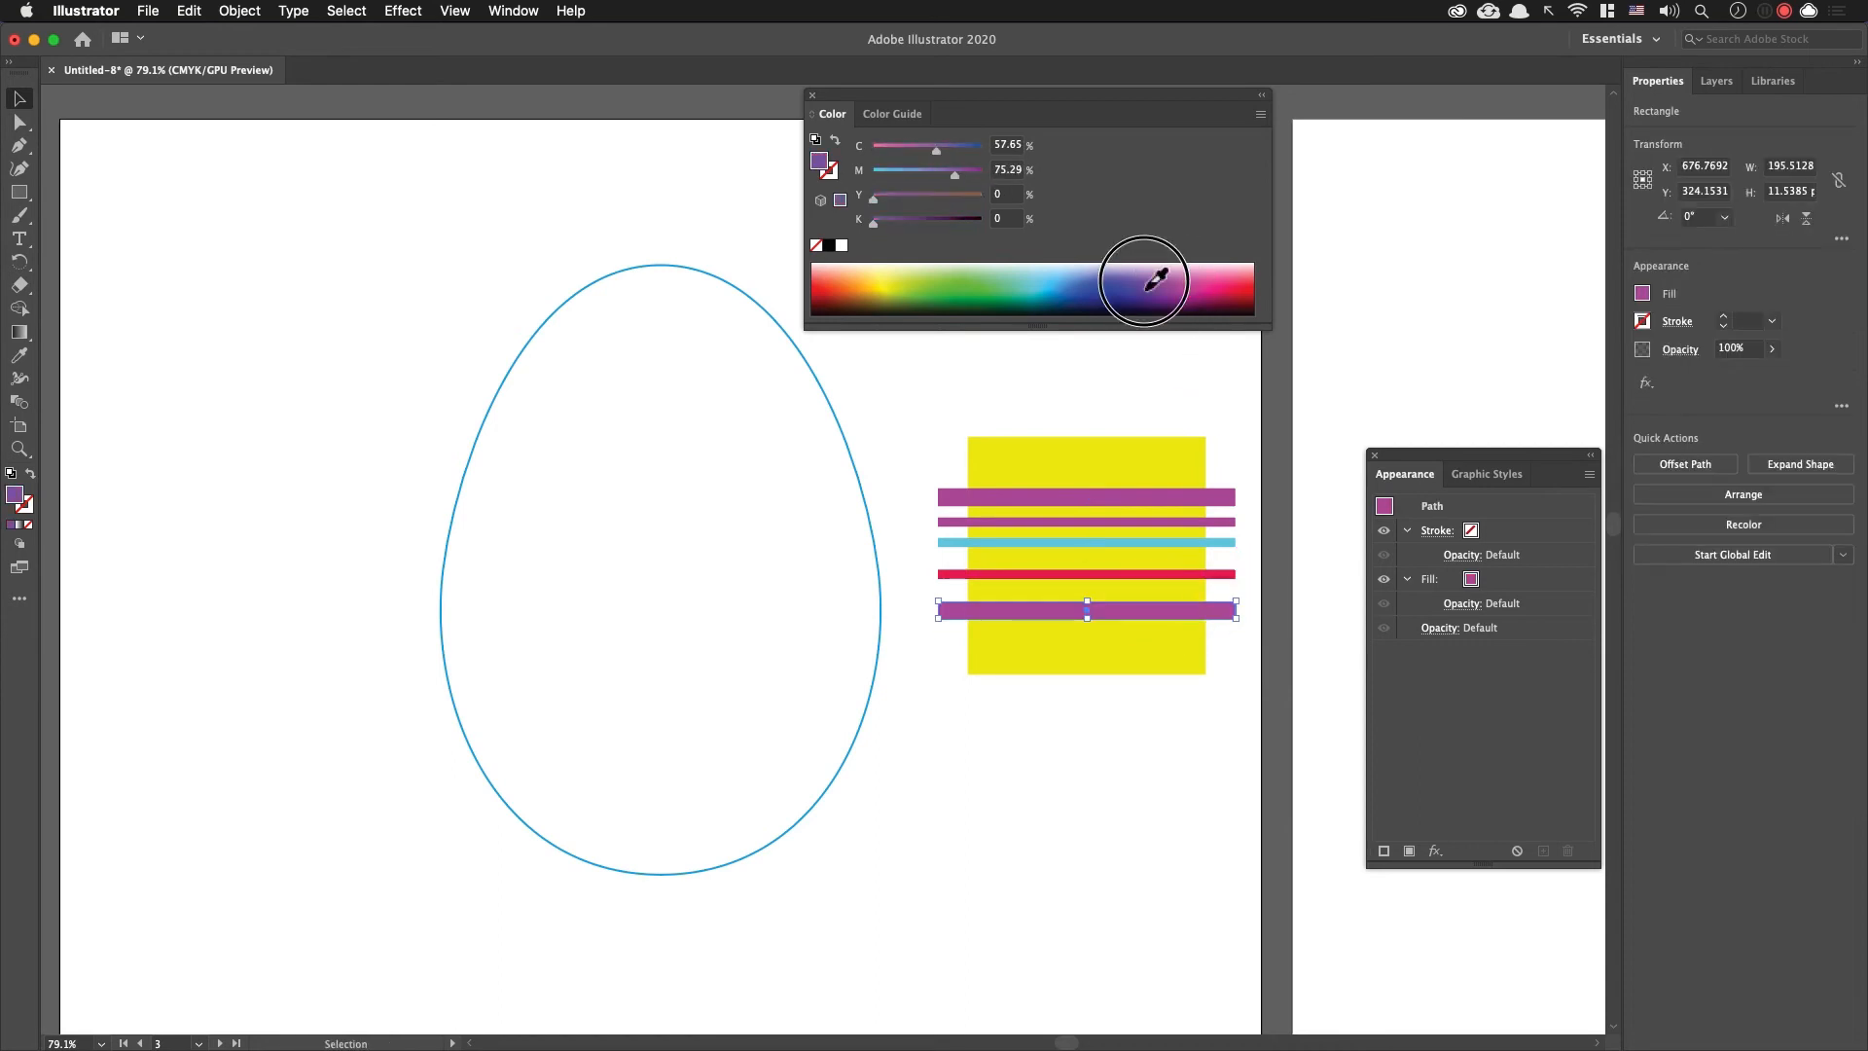
# Step: Recolour the lowest thick stripe green and select all five stripes without the yellow square
pyautogui.click(964, 285)
pyautogui.click(1249, 705)
pyautogui.moveTo(1249, 712); pyautogui.dragTo(997, 419)
pyautogui.click(1114, 722)
pyautogui.moveTo(1257, 653); pyautogui.dragTo(1230, 475)
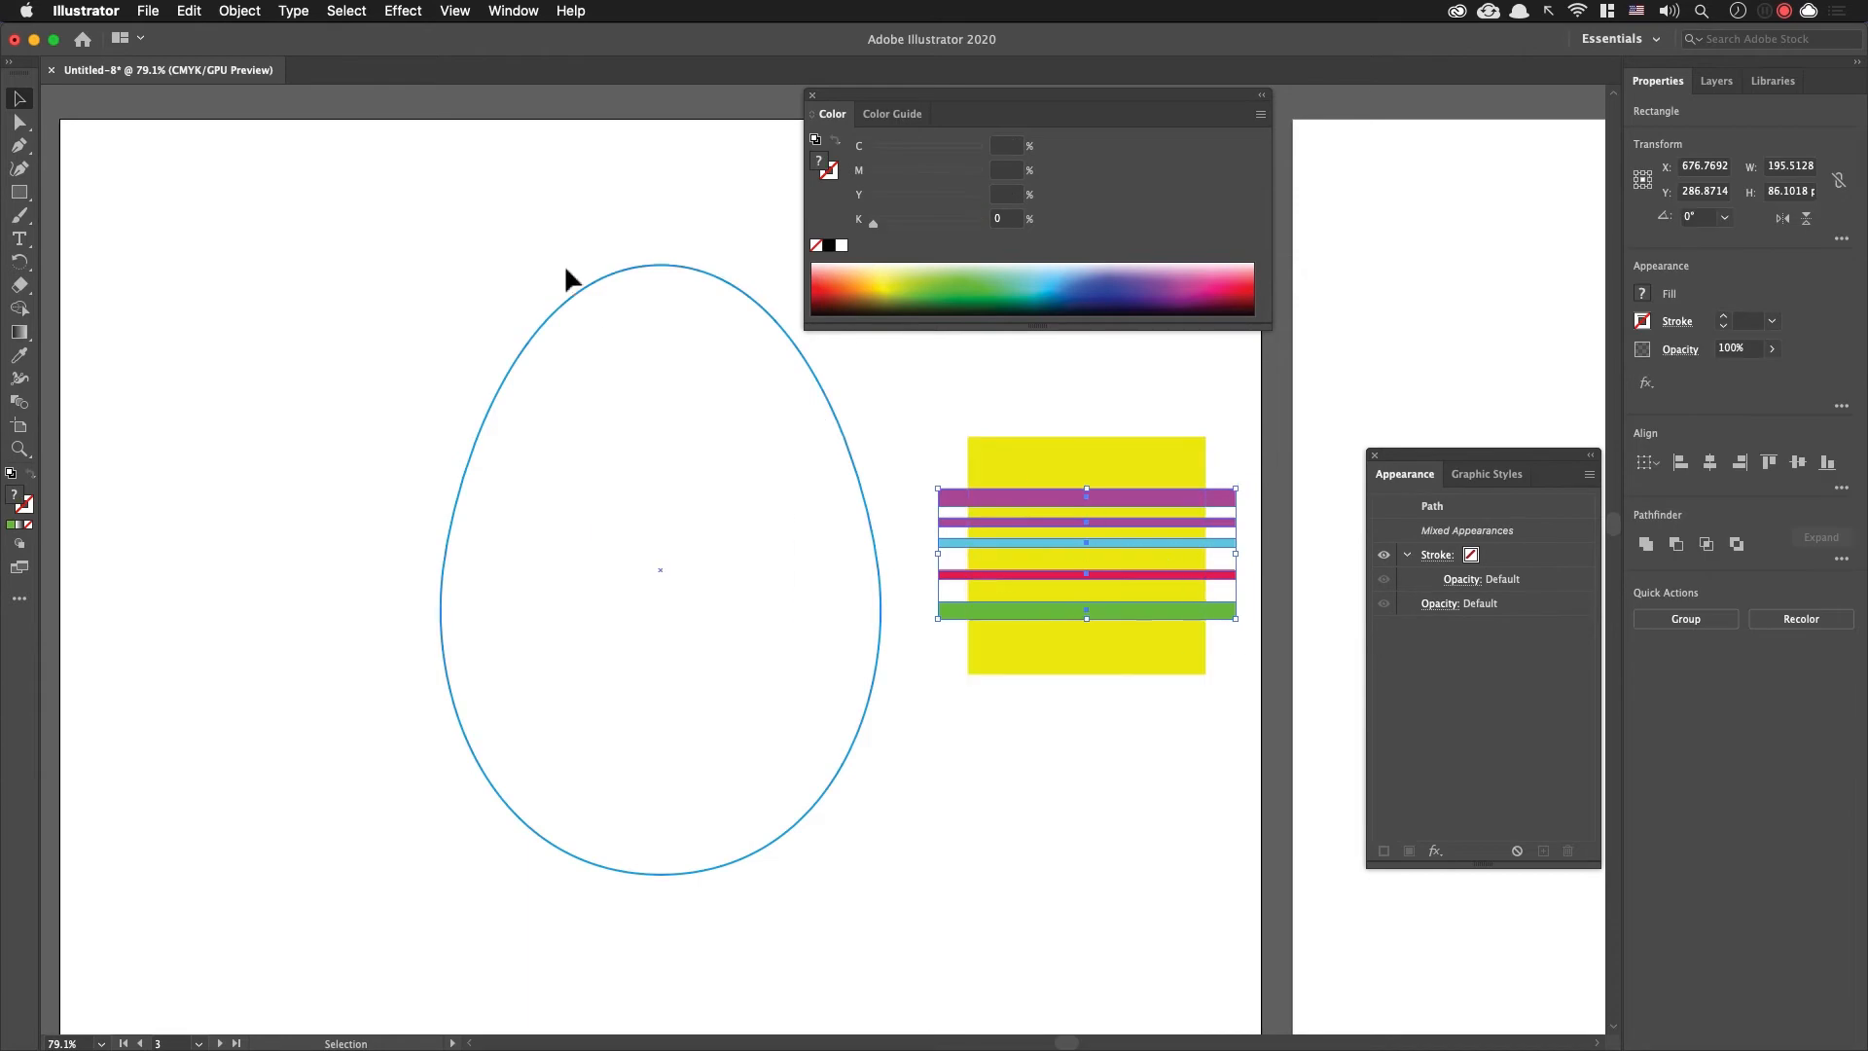
pyautogui.press('alt+shift+super+w')
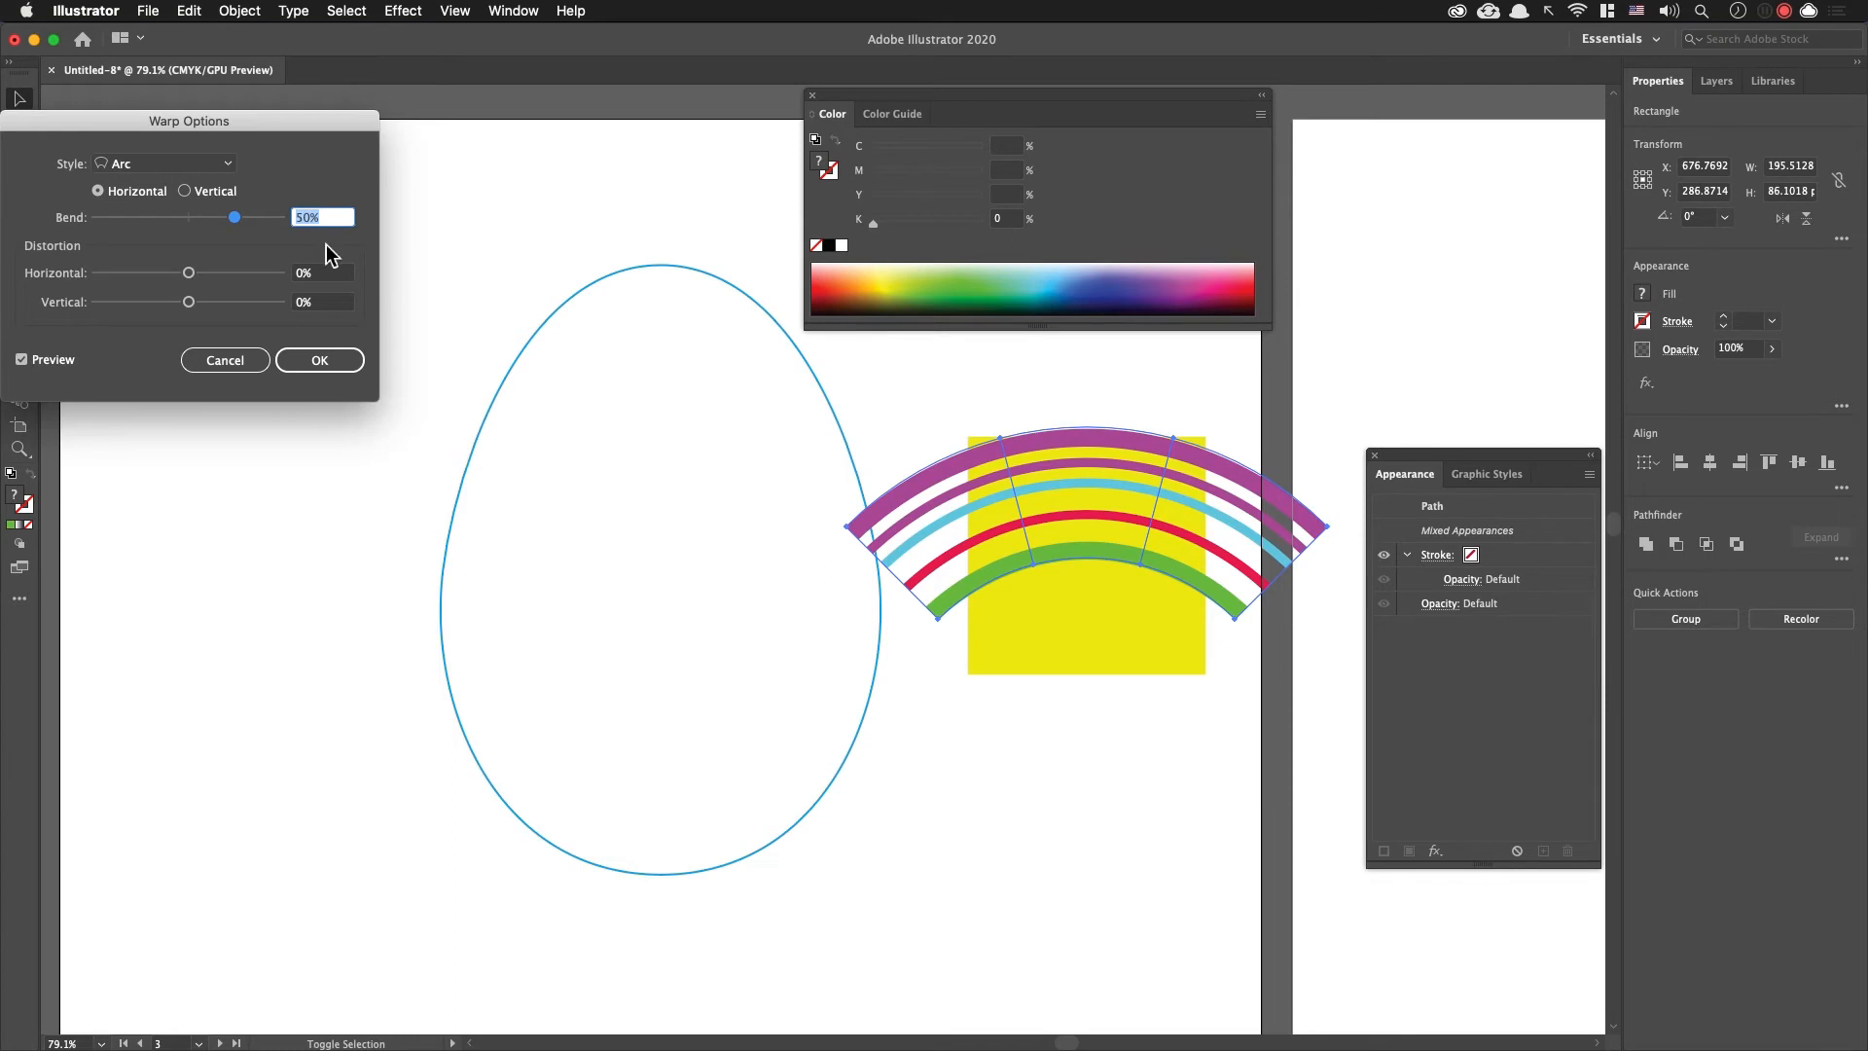
pyautogui.moveTo(245, 127); pyautogui.dragTo(497, 317)
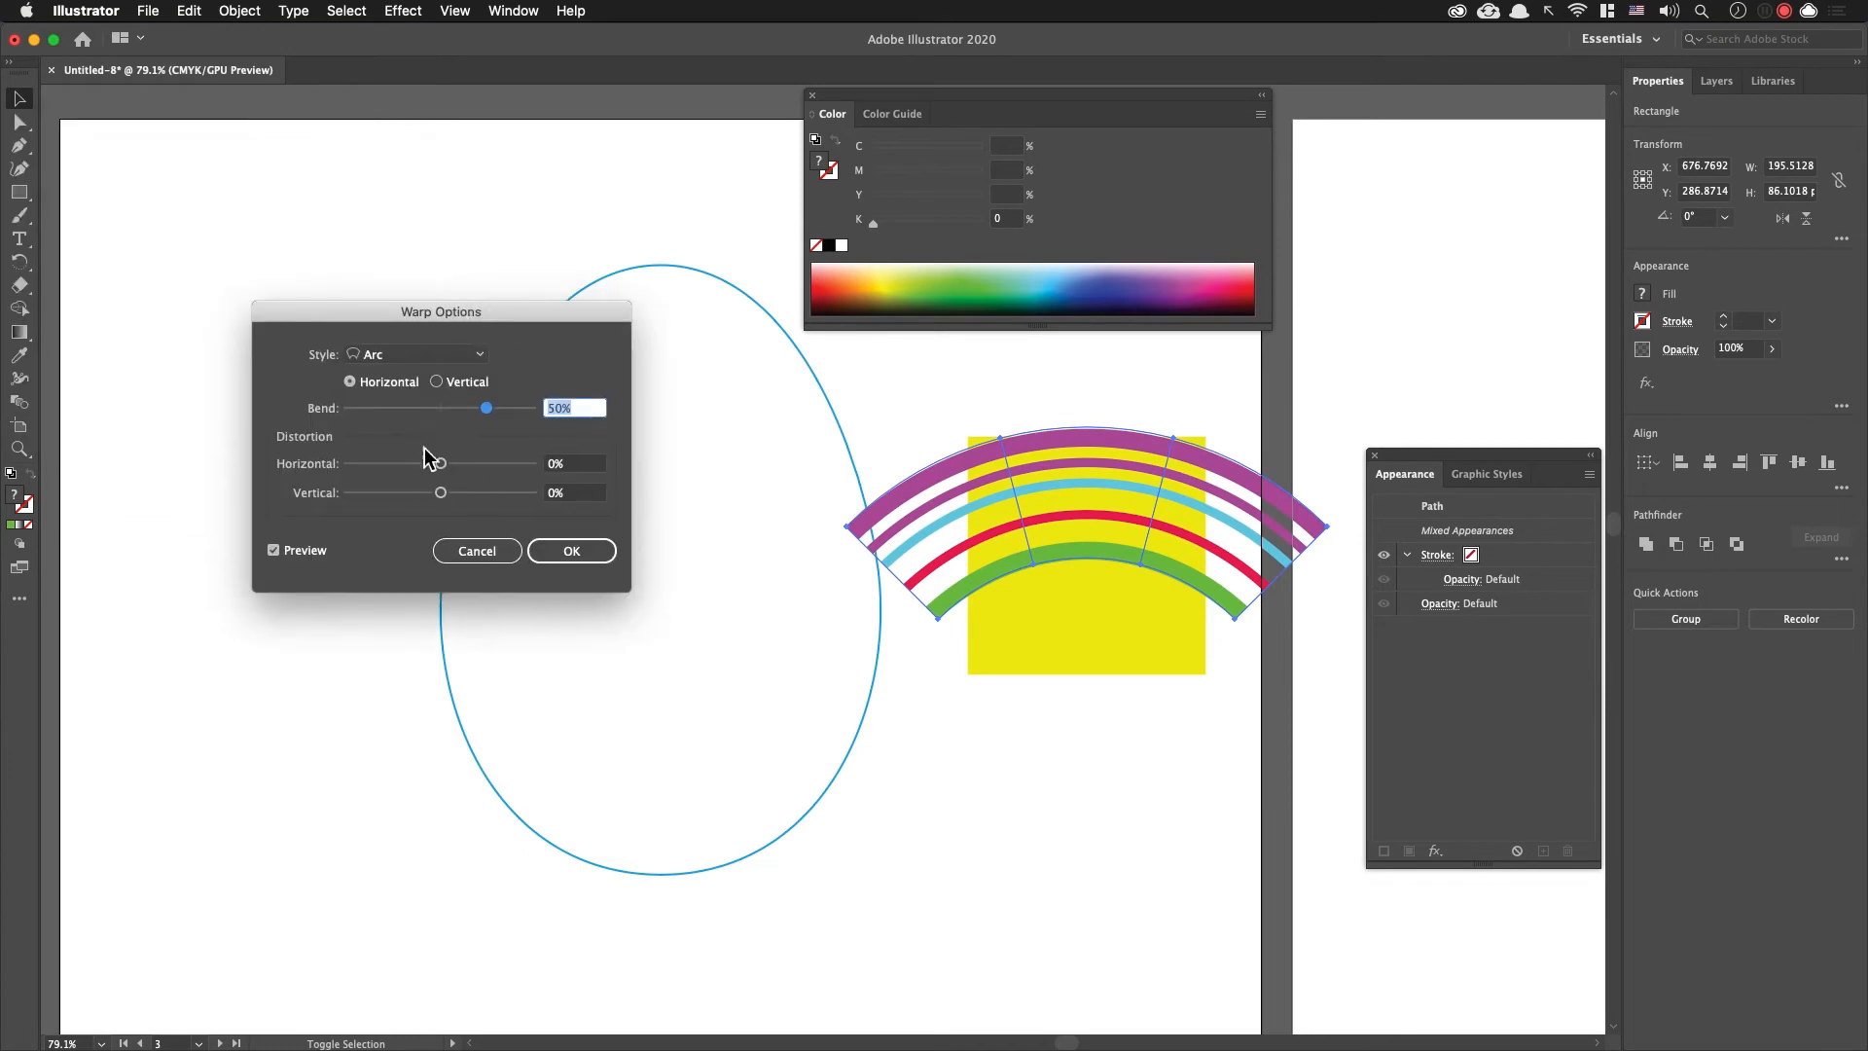
pyautogui.click(489, 554)
# Step: Apply a Make with Warp envelope to the five stripes using the horizontal Flag style with a 36% bend
pyautogui.click(239, 11)
pyautogui.moveTo(367, 580)
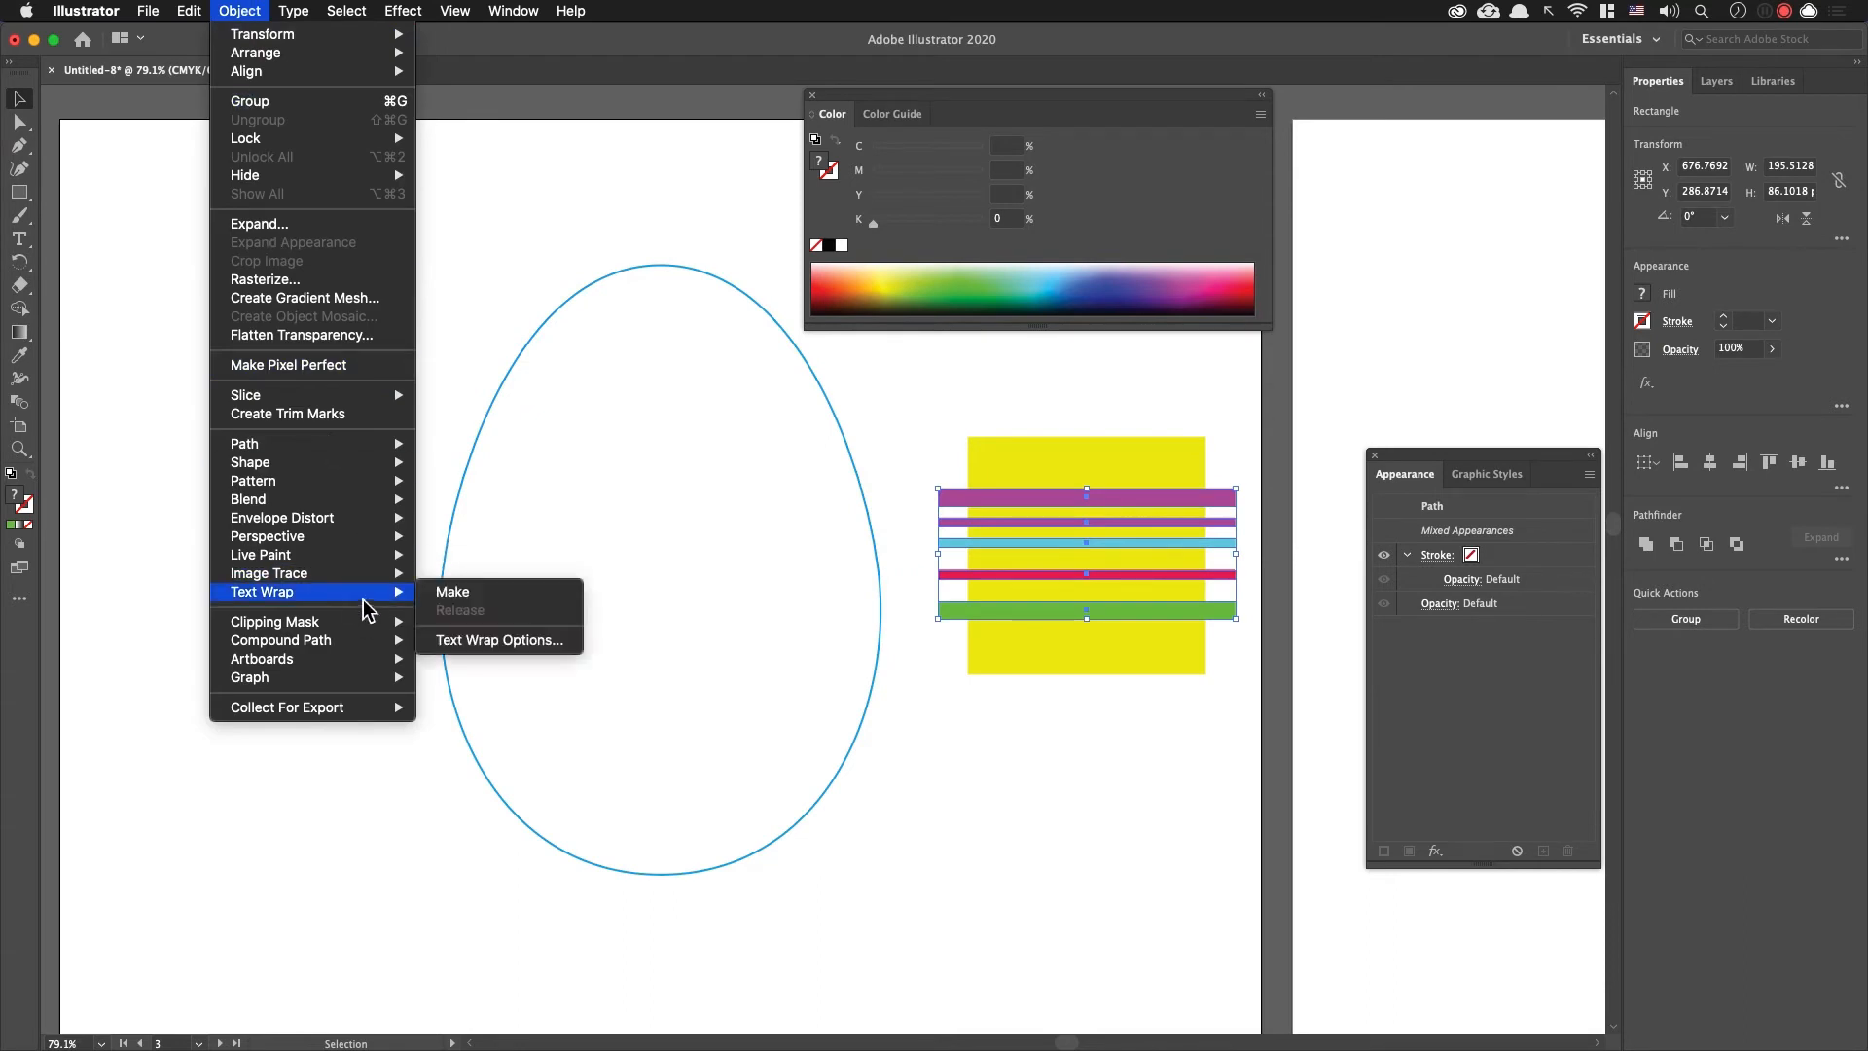
pyautogui.moveTo(371, 522)
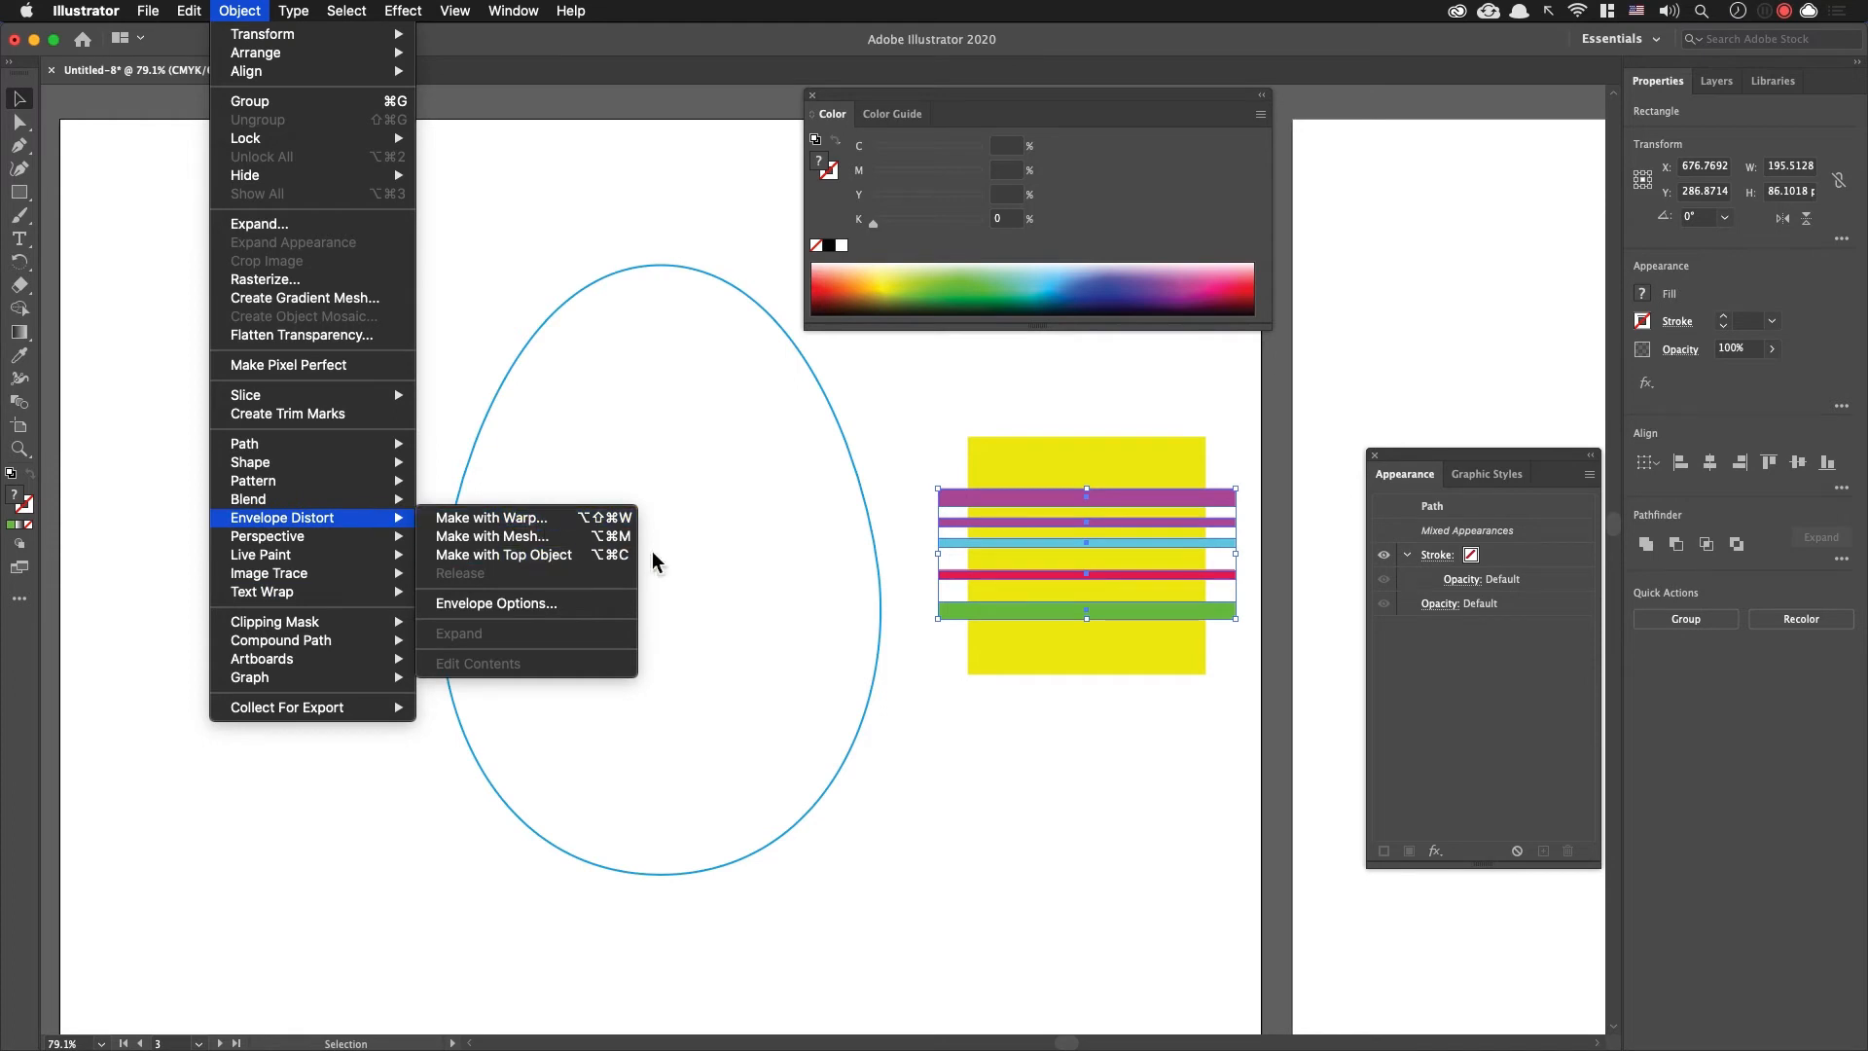
pyautogui.click(612, 517)
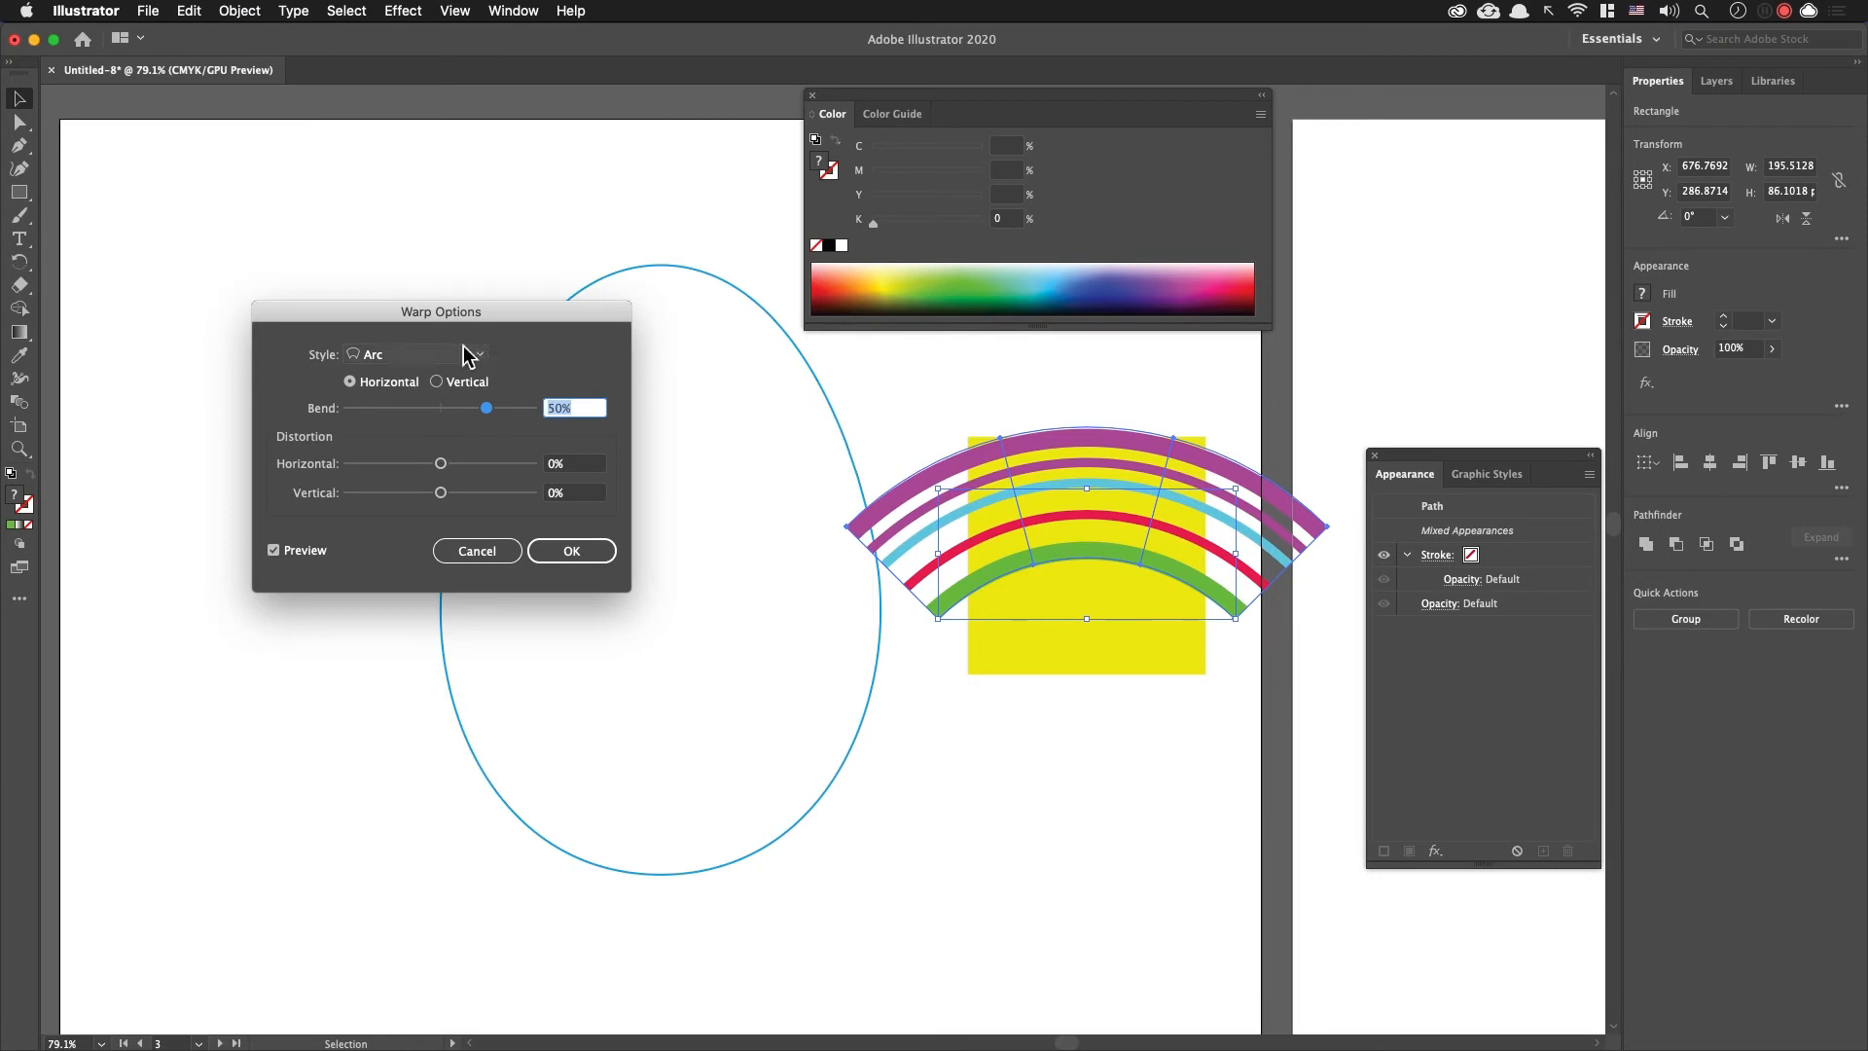
pyautogui.click(476, 355)
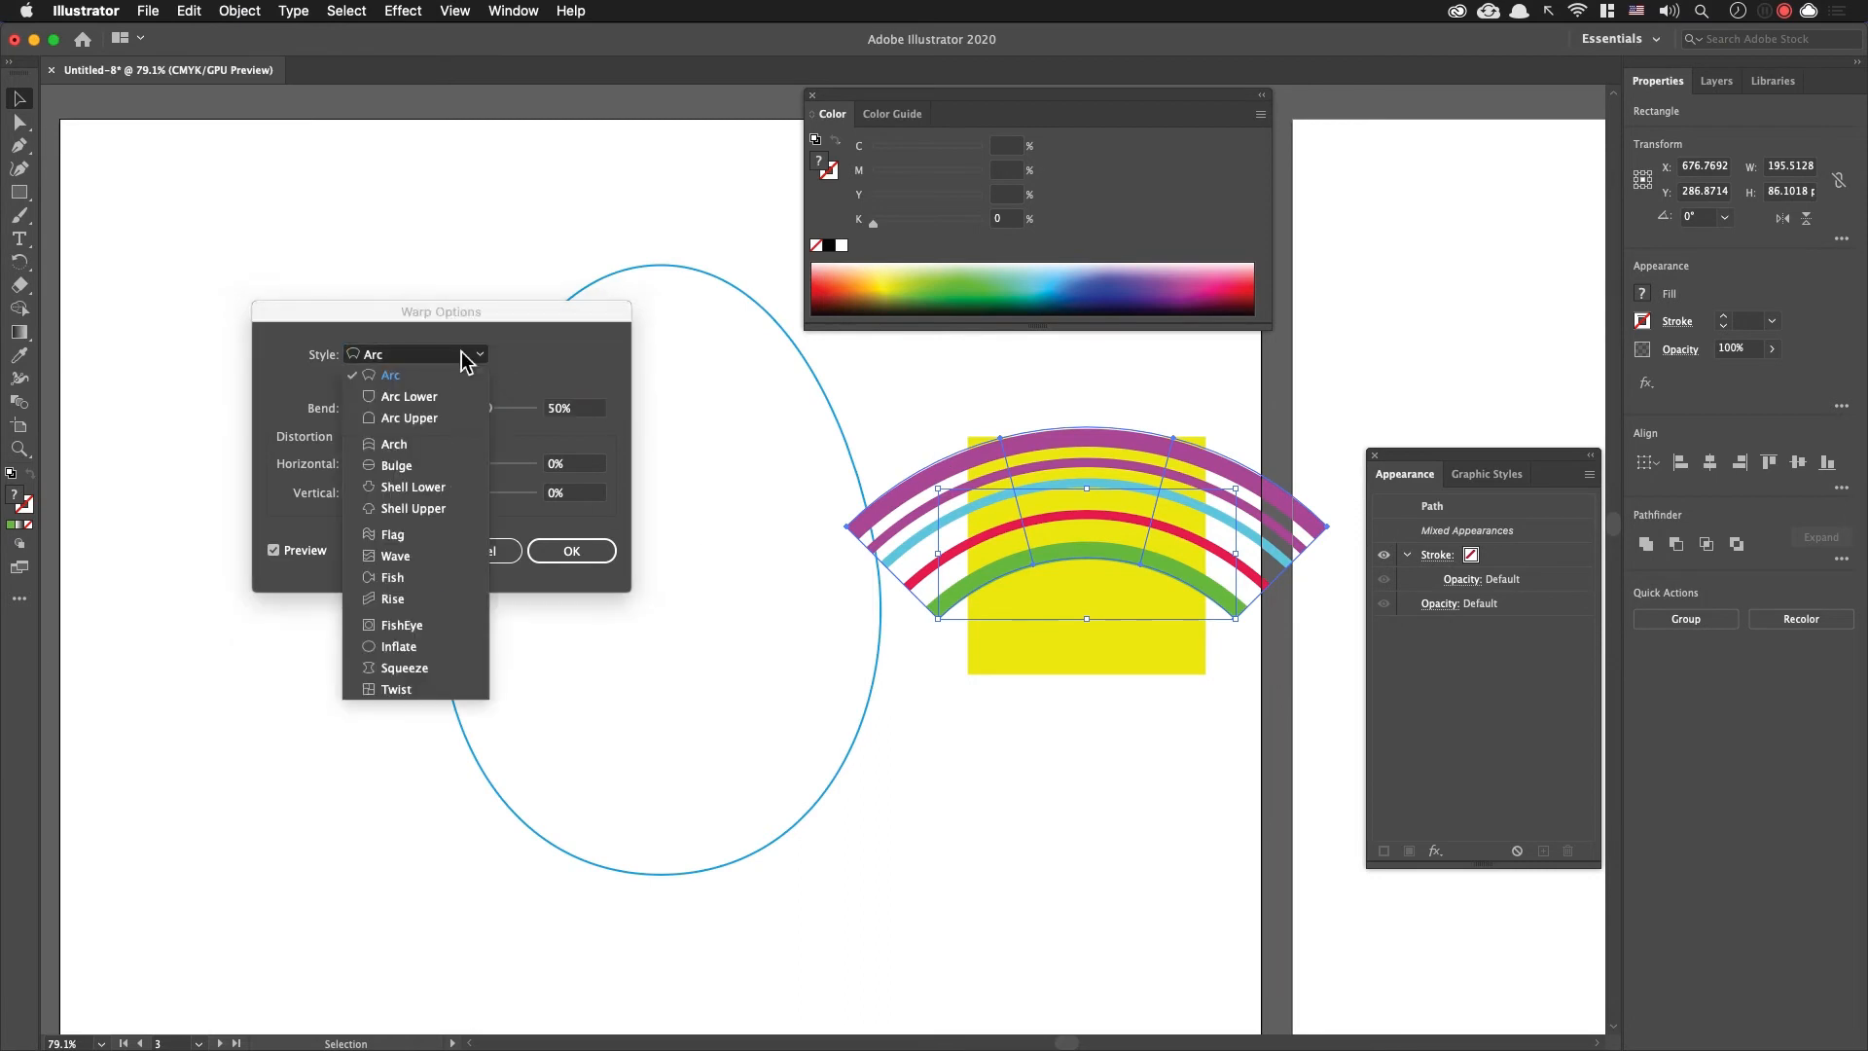
pyautogui.click(453, 536)
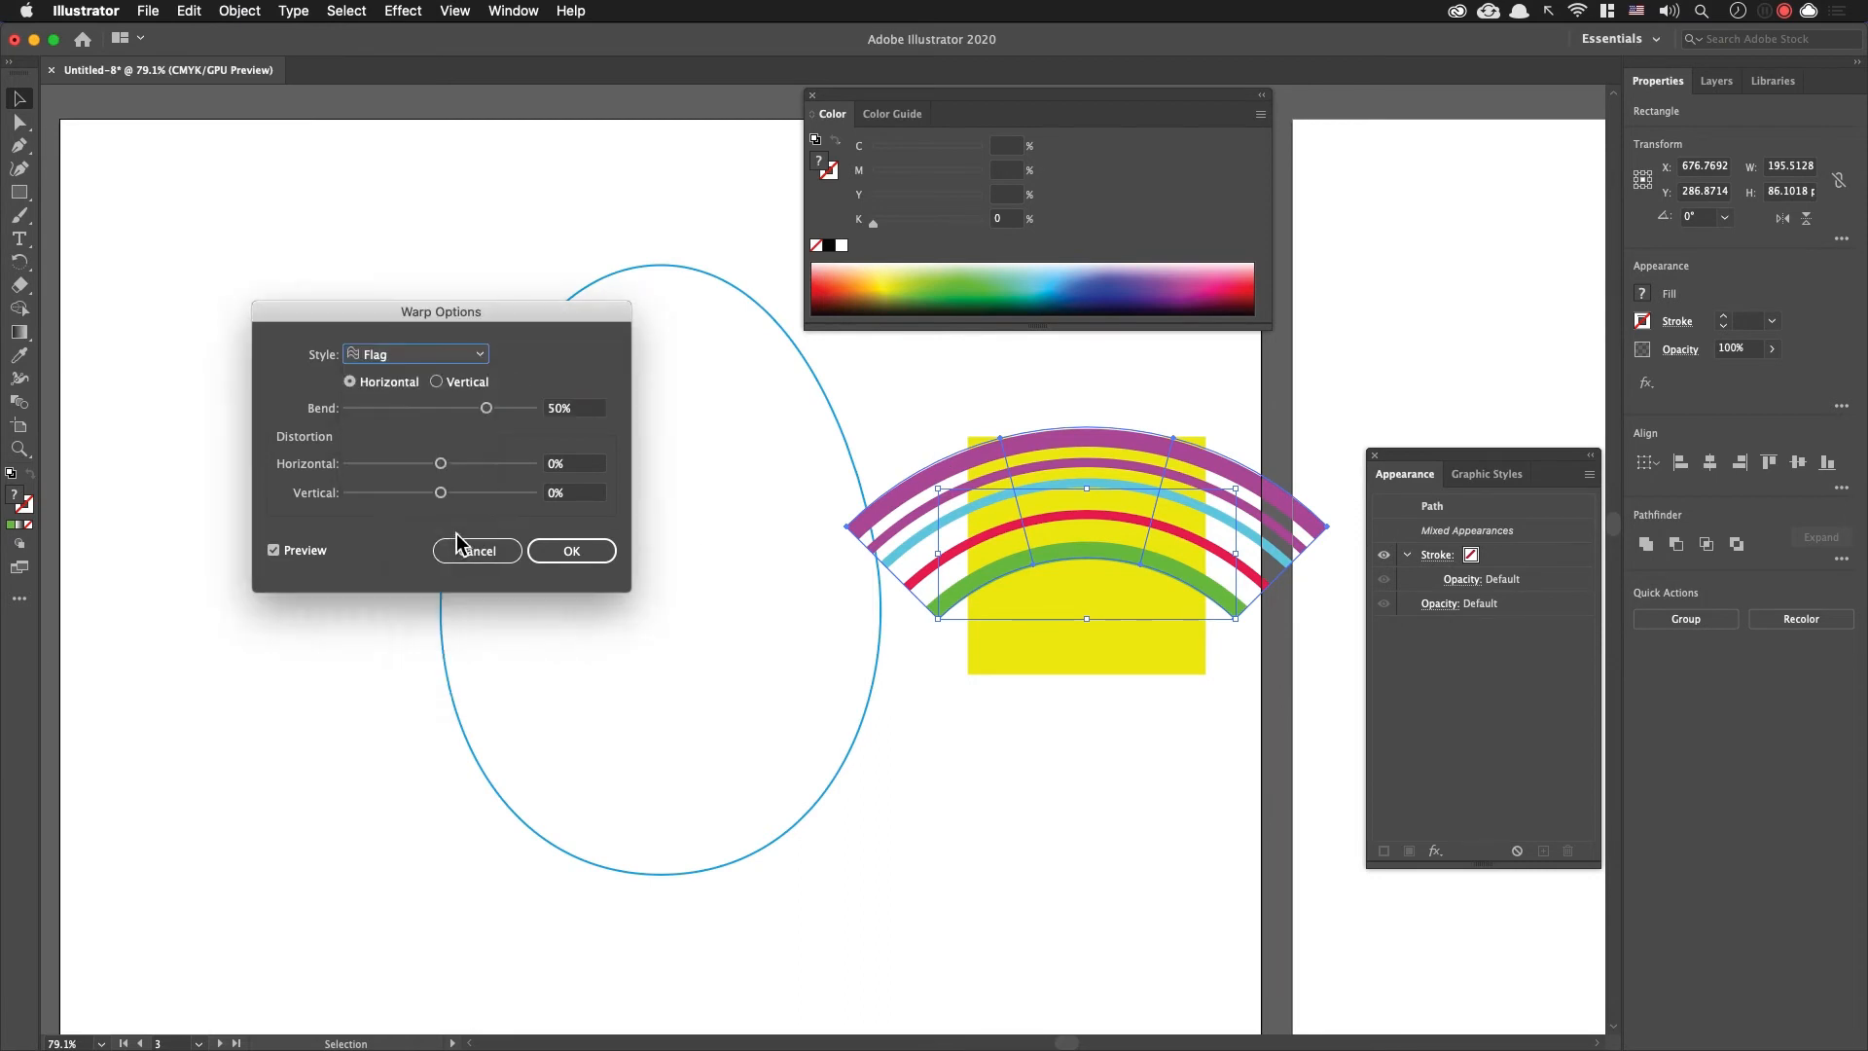
pyautogui.click(274, 551)
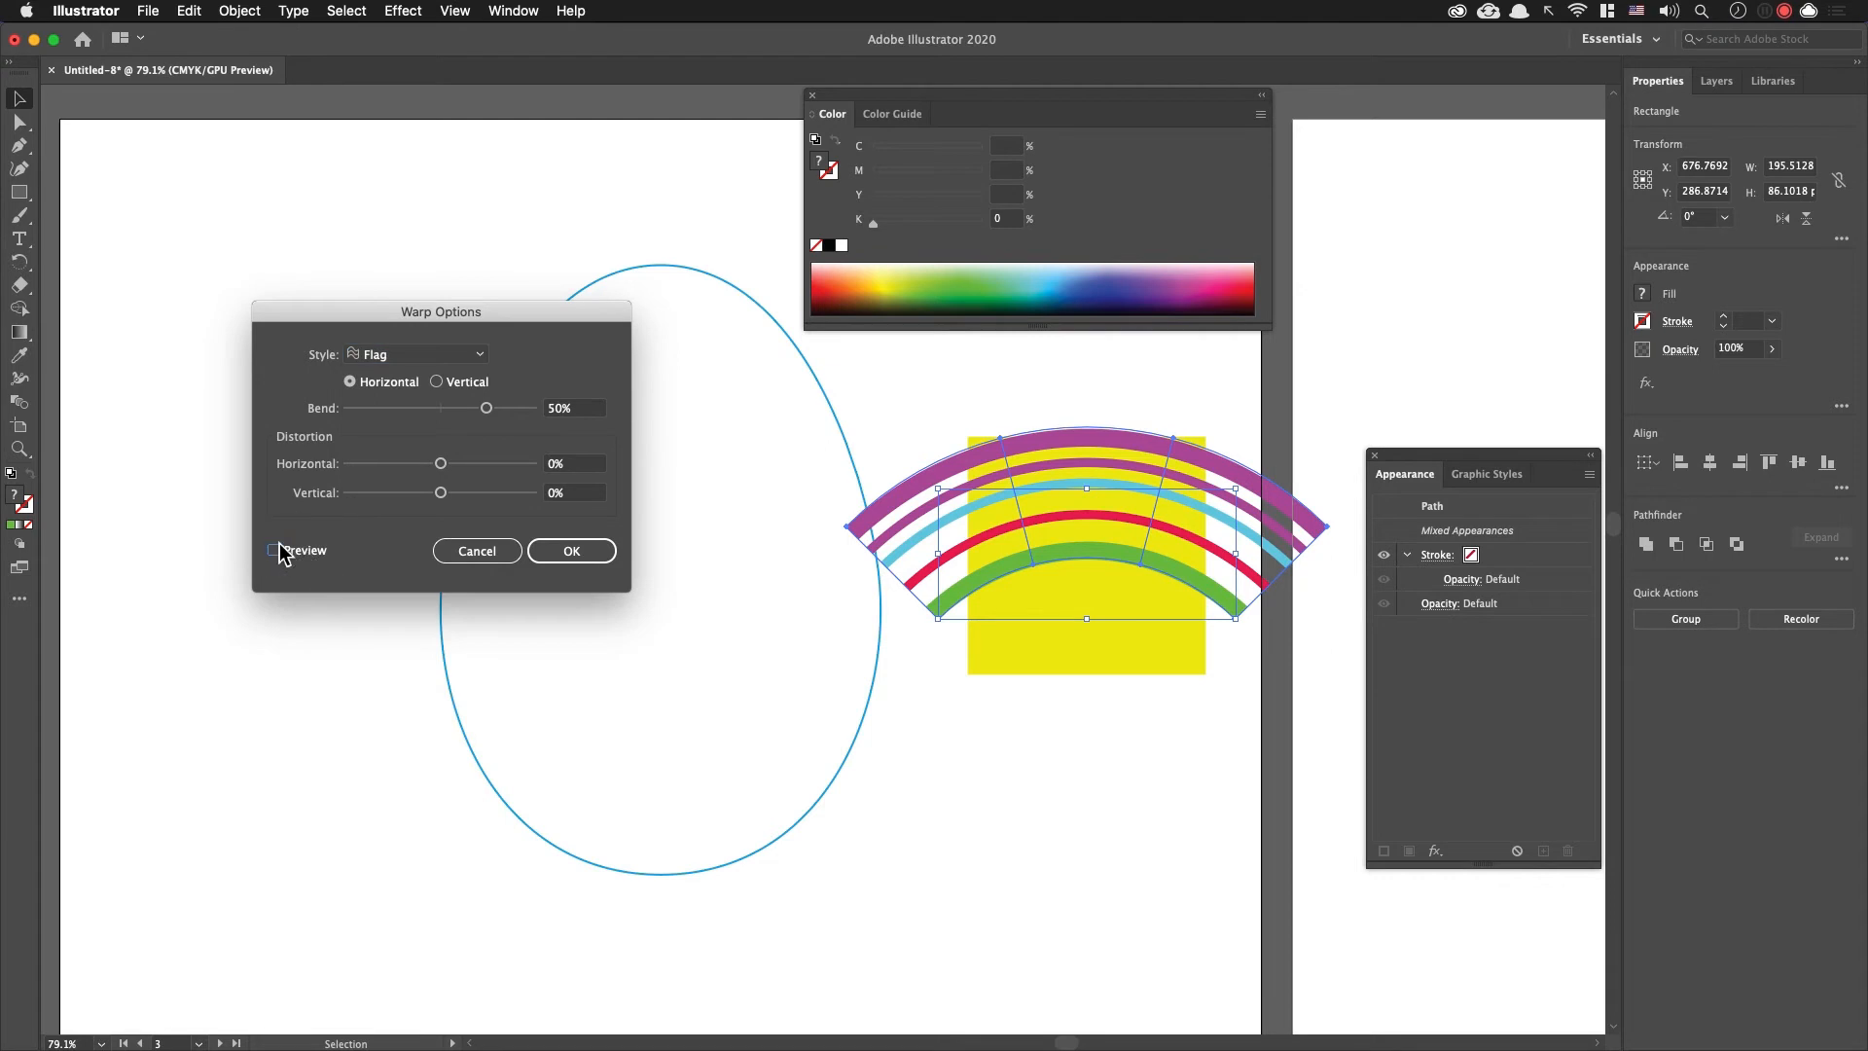
pyautogui.click(274, 551)
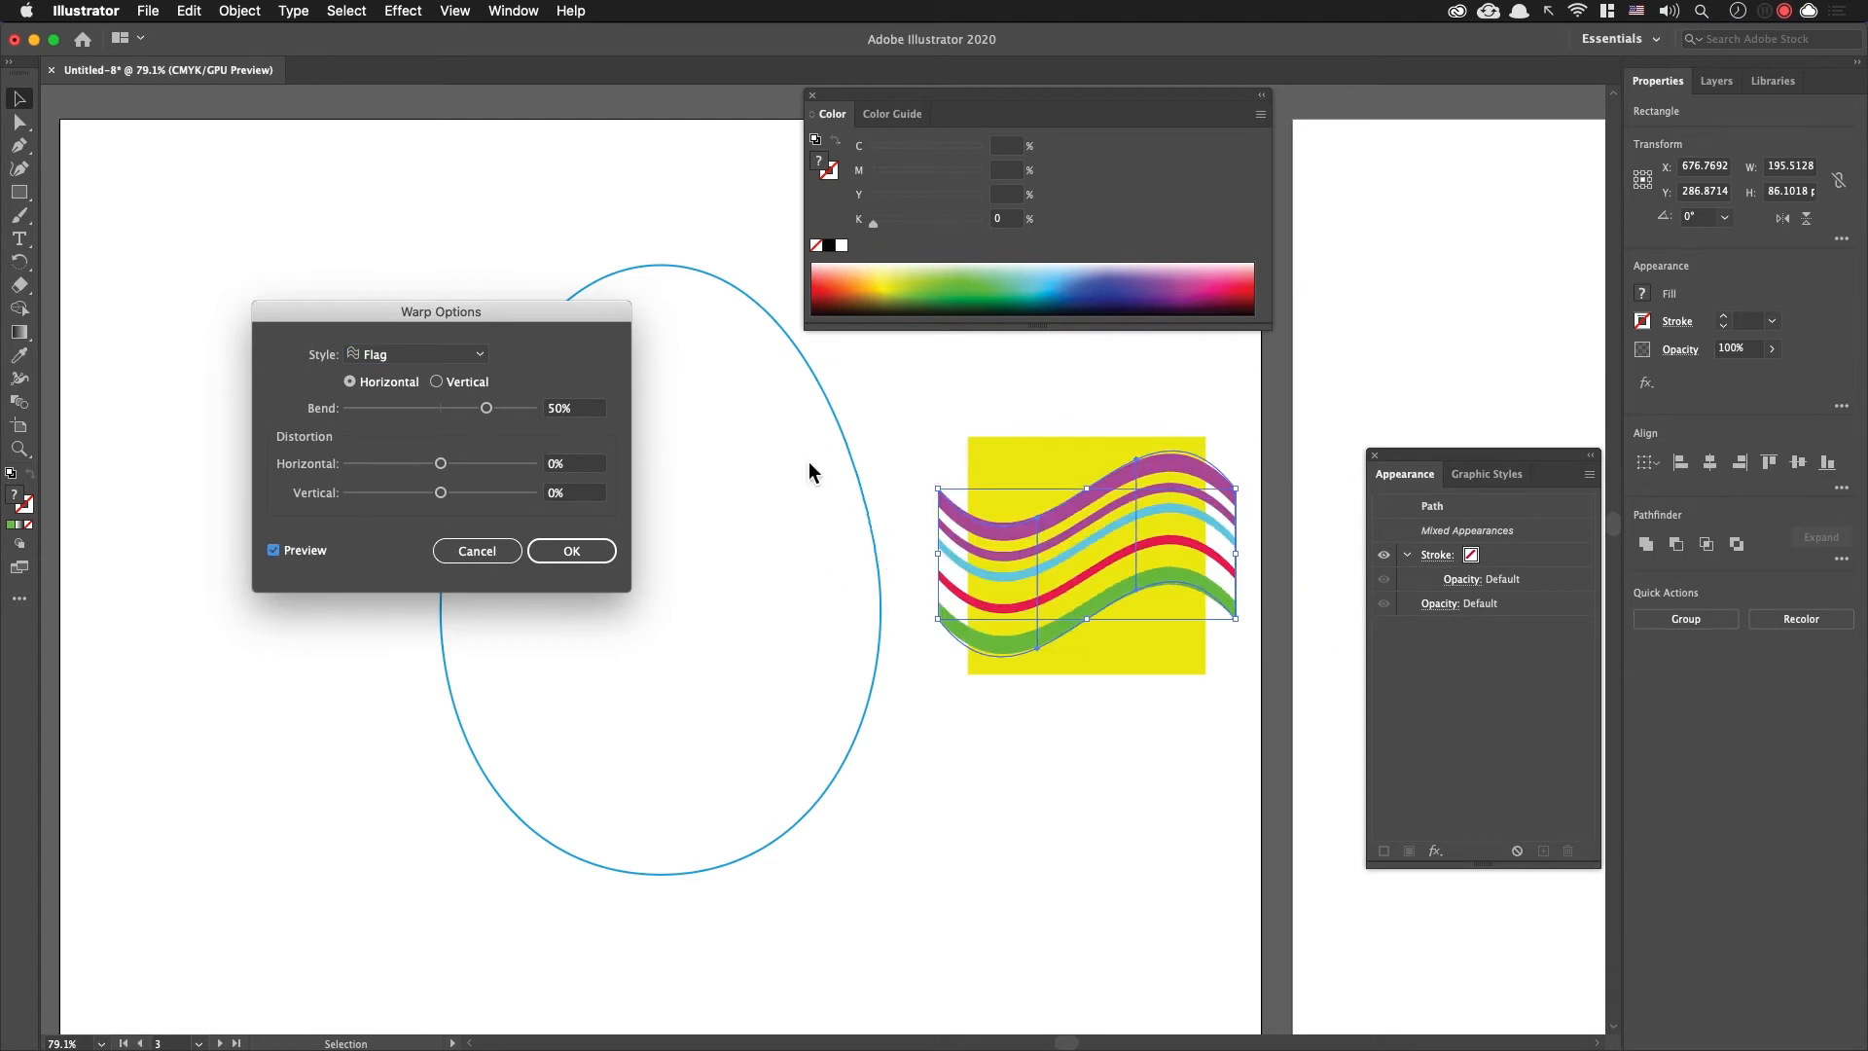
pyautogui.moveTo(486, 408); pyautogui.dragTo(473, 409)
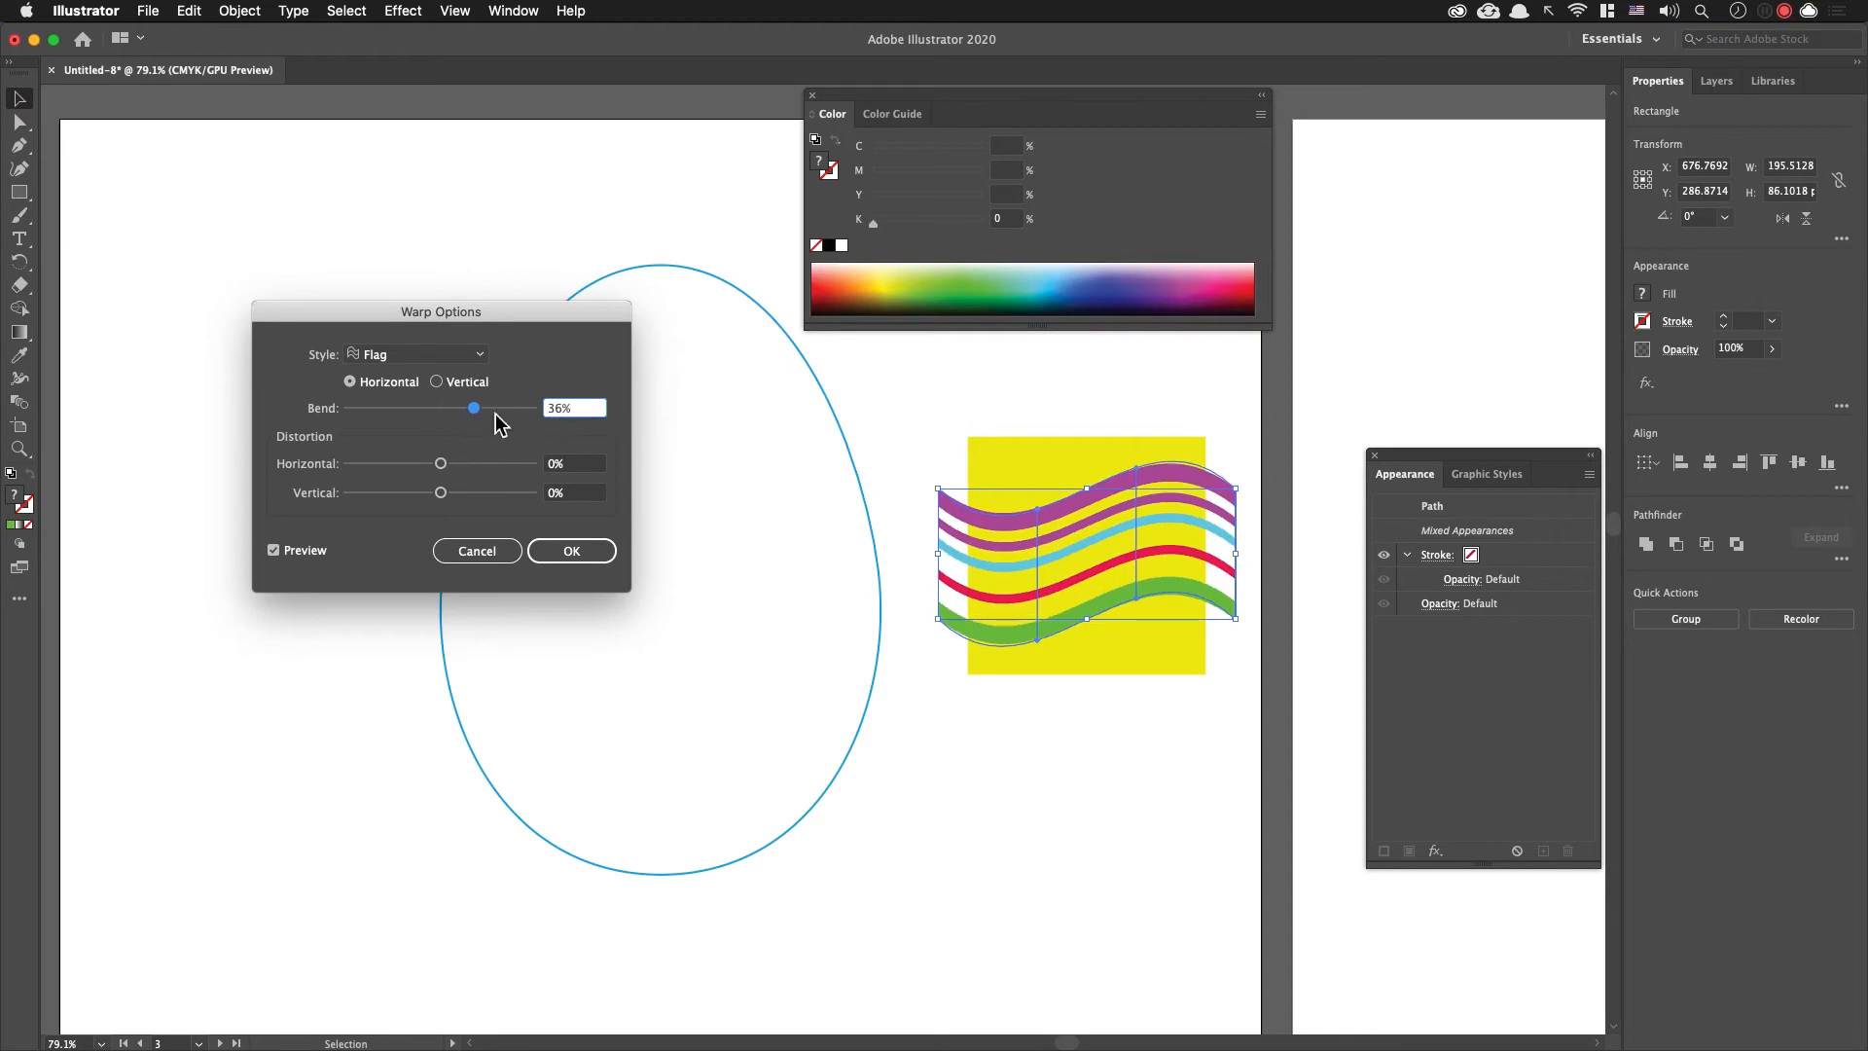
pyautogui.click(571, 551)
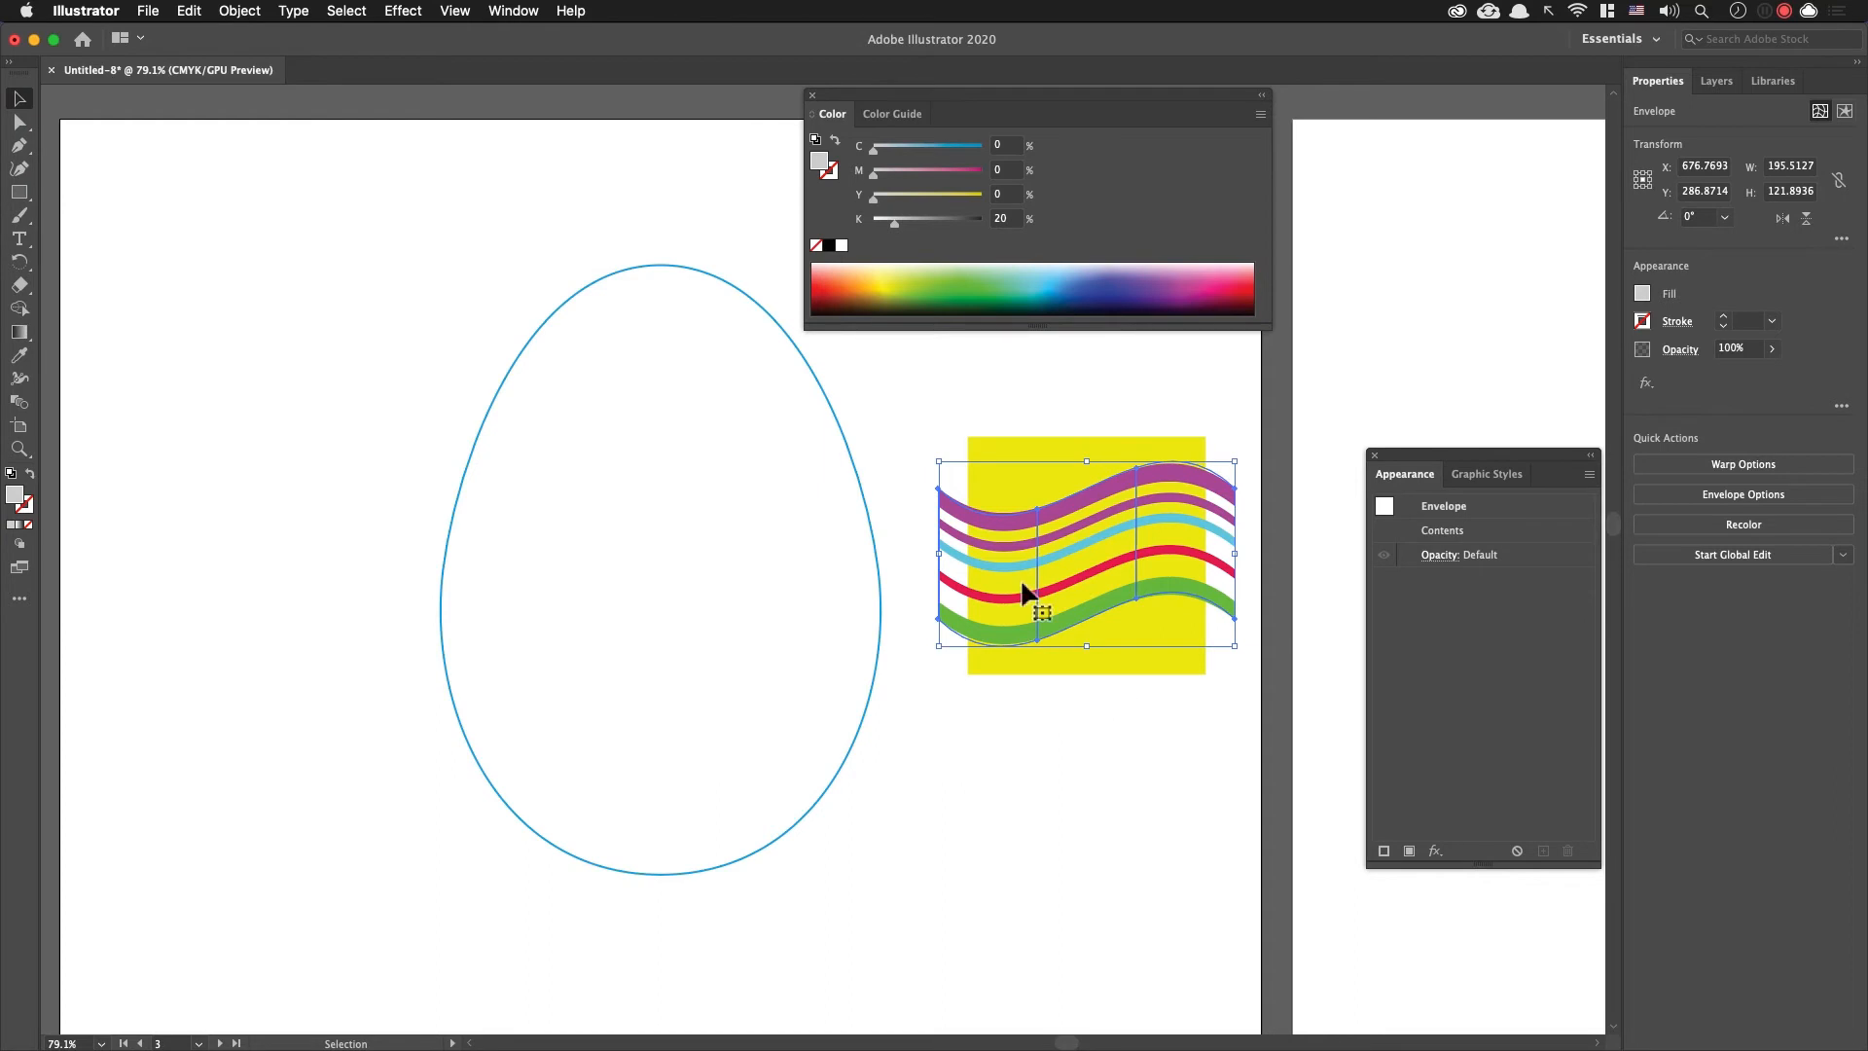
# Step: Cut the wavy stripes off the yellow square and nudge the square to about X 679, Y 287 pt
pyautogui.click(1171, 710)
pyautogui.click(1219, 609)
pyautogui.press('Delete')
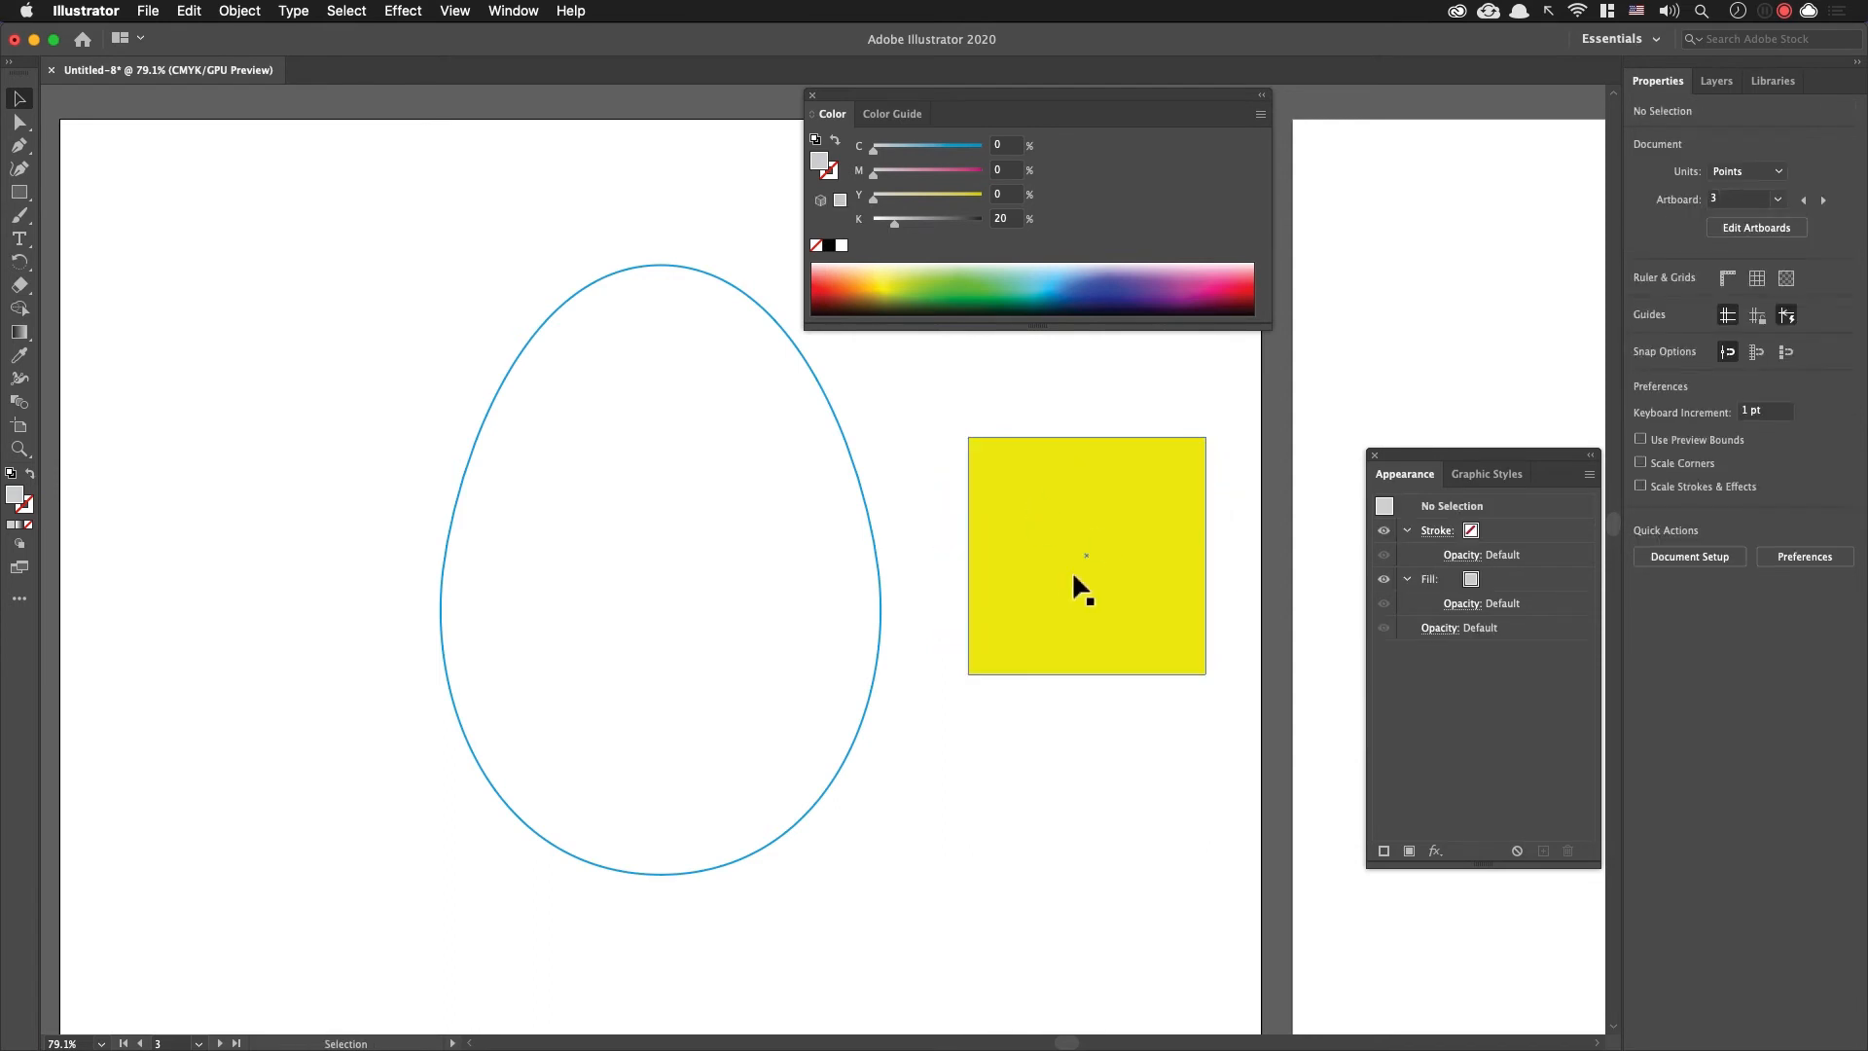
pyautogui.click(1012, 563)
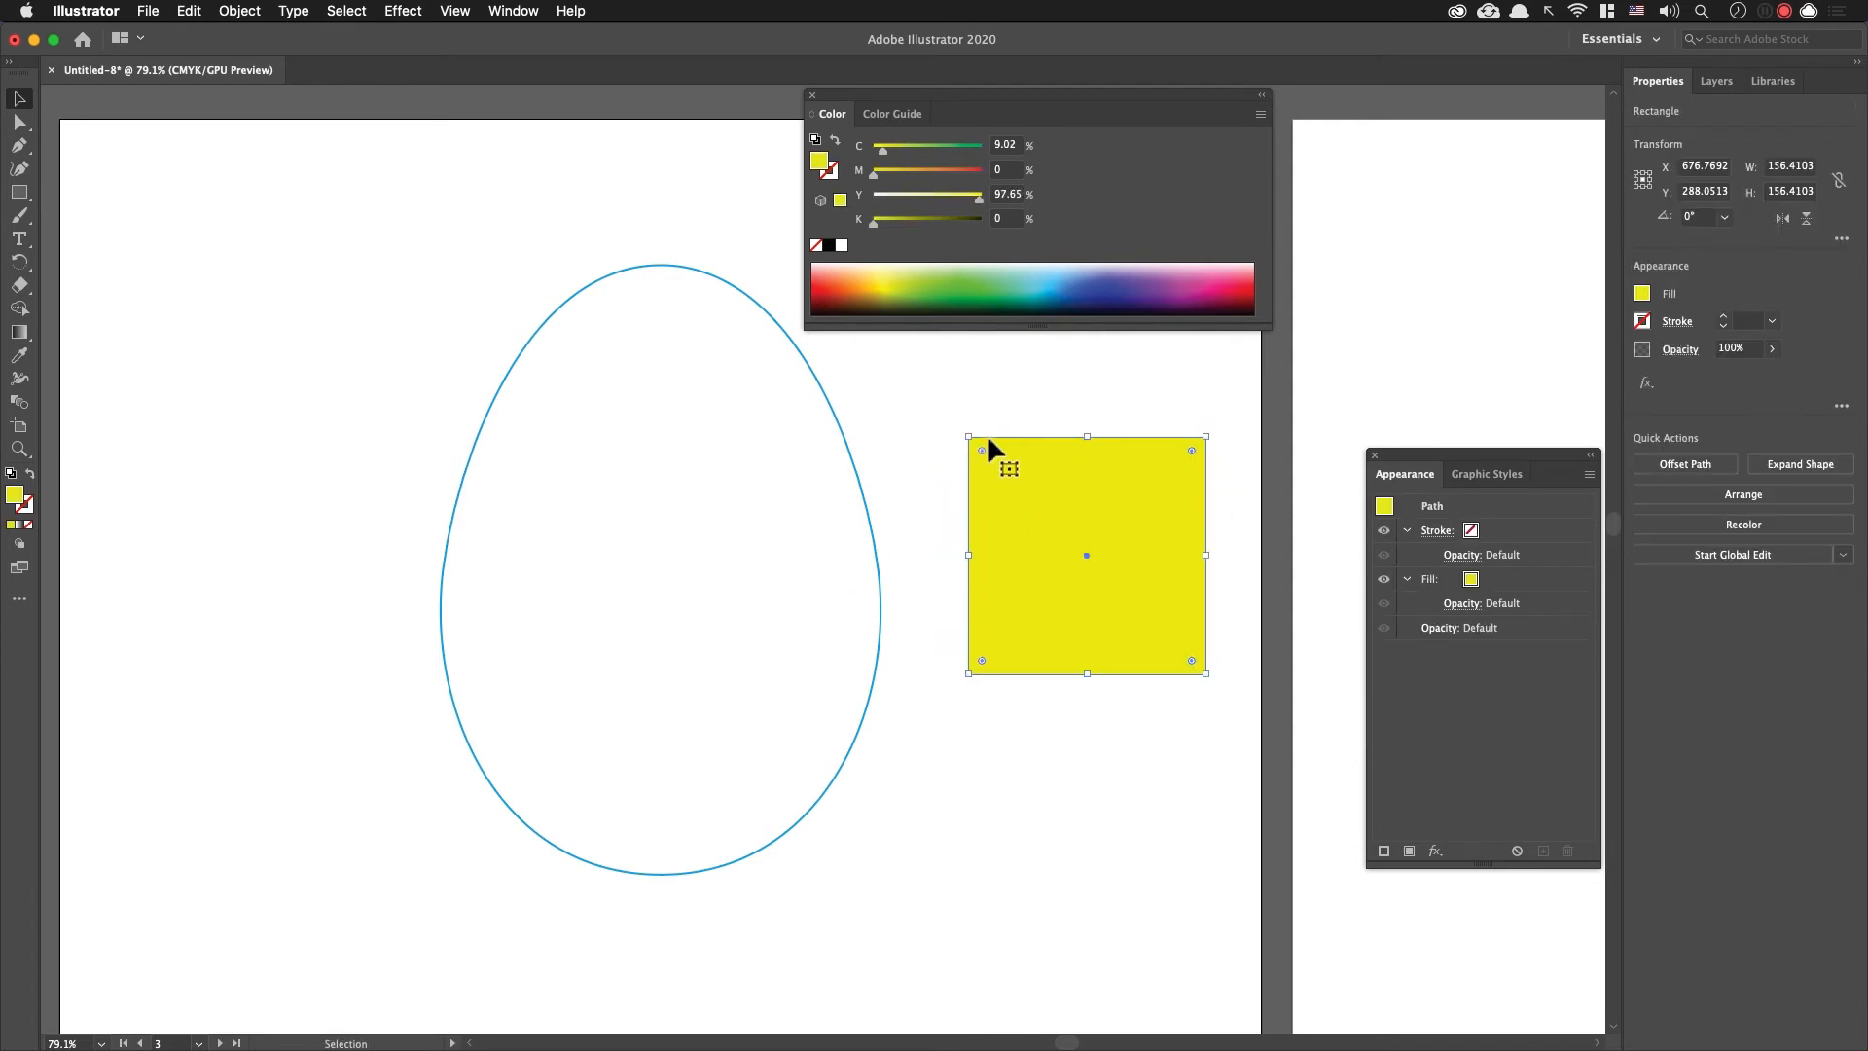
pyautogui.press('Delete')
pyautogui.moveTo(1105, 498); pyautogui.dragTo(1147, 528)
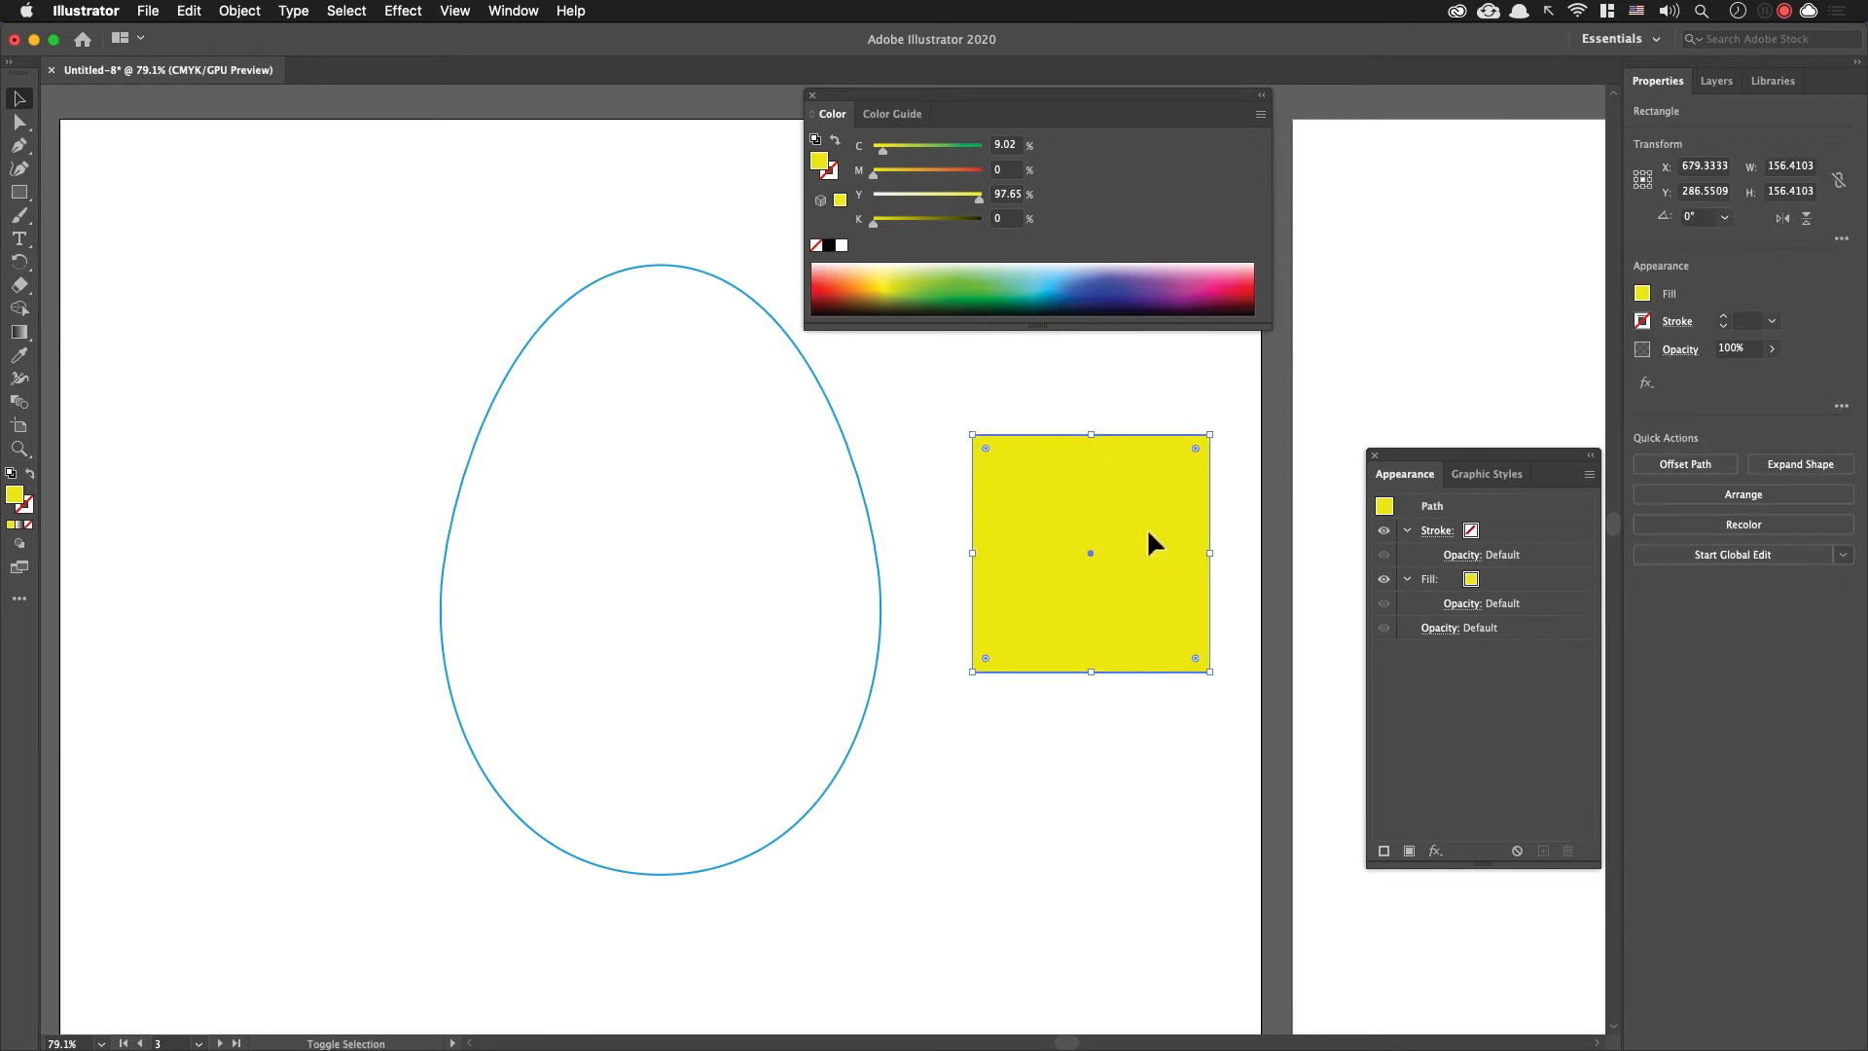
# Step: Switch the yellow square to Draw Inside mode and paste the wavy stripes so they are clipped to it
pyautogui.hotkey('shift', 'd')
pyautogui.click(28, 548)
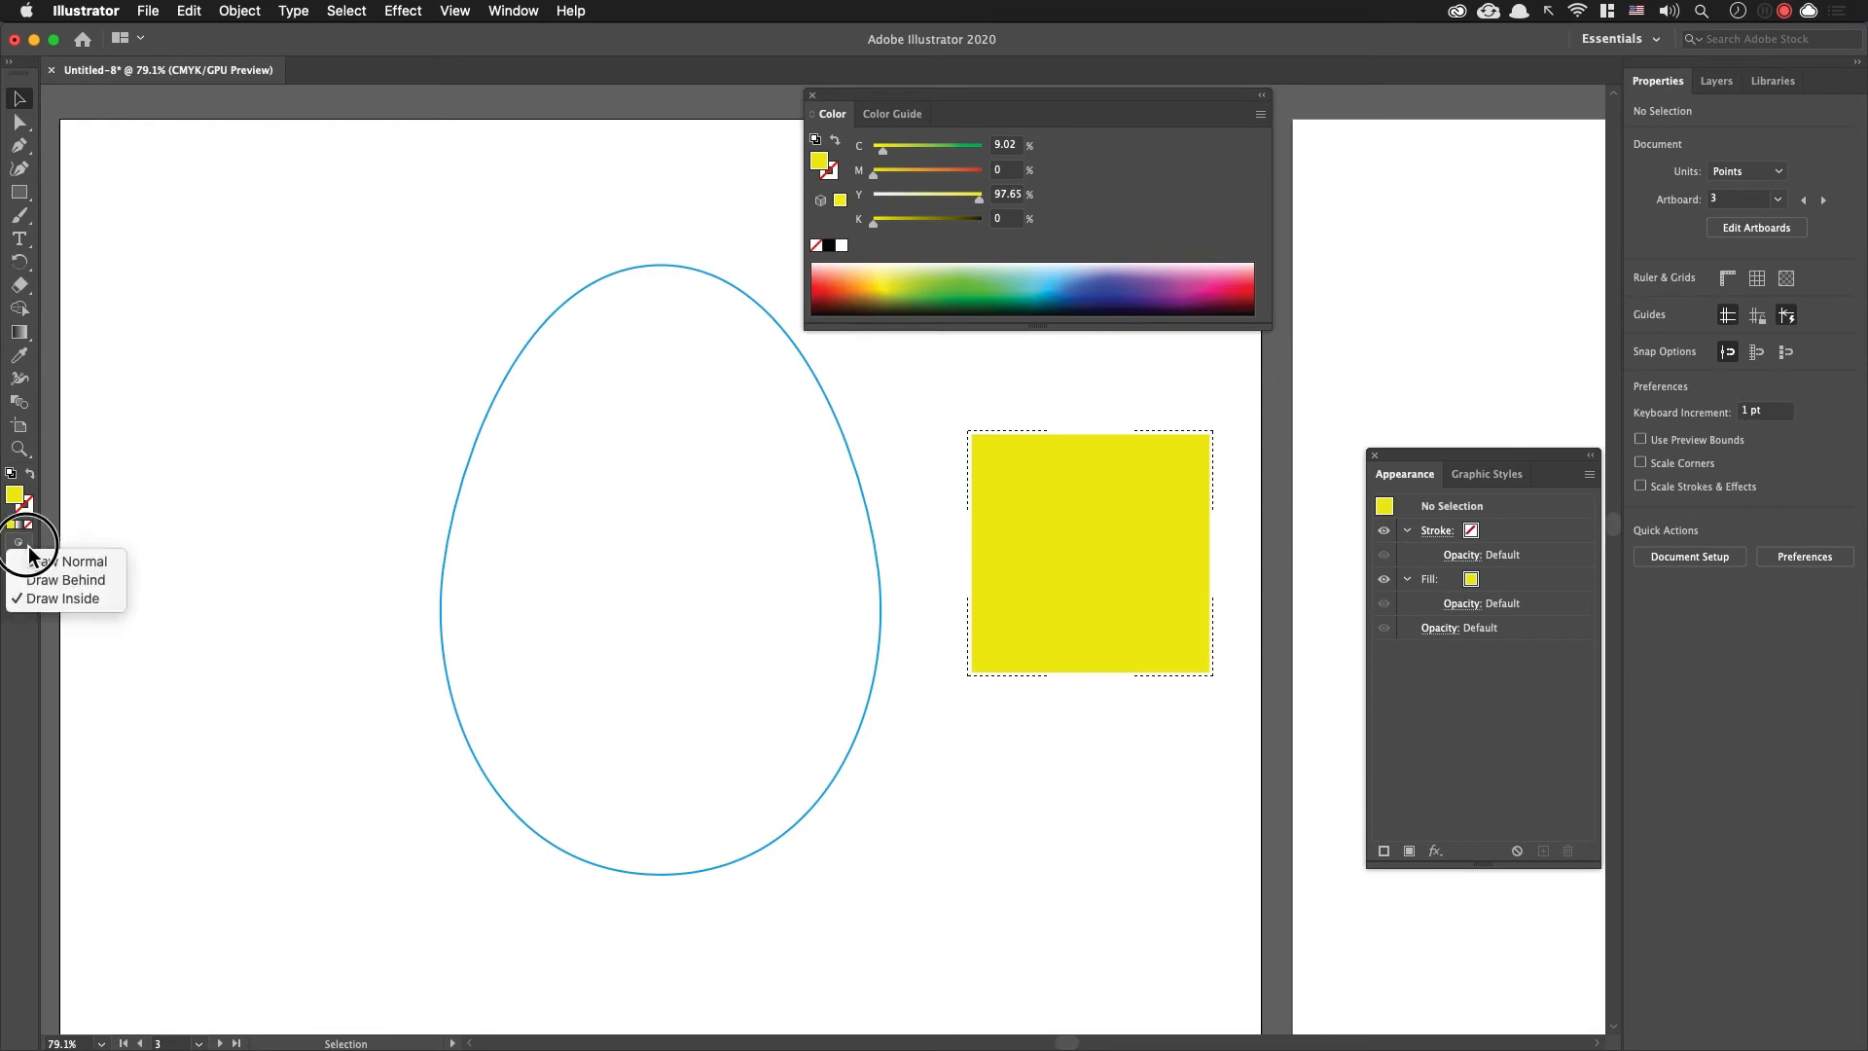
pyautogui.click(94, 600)
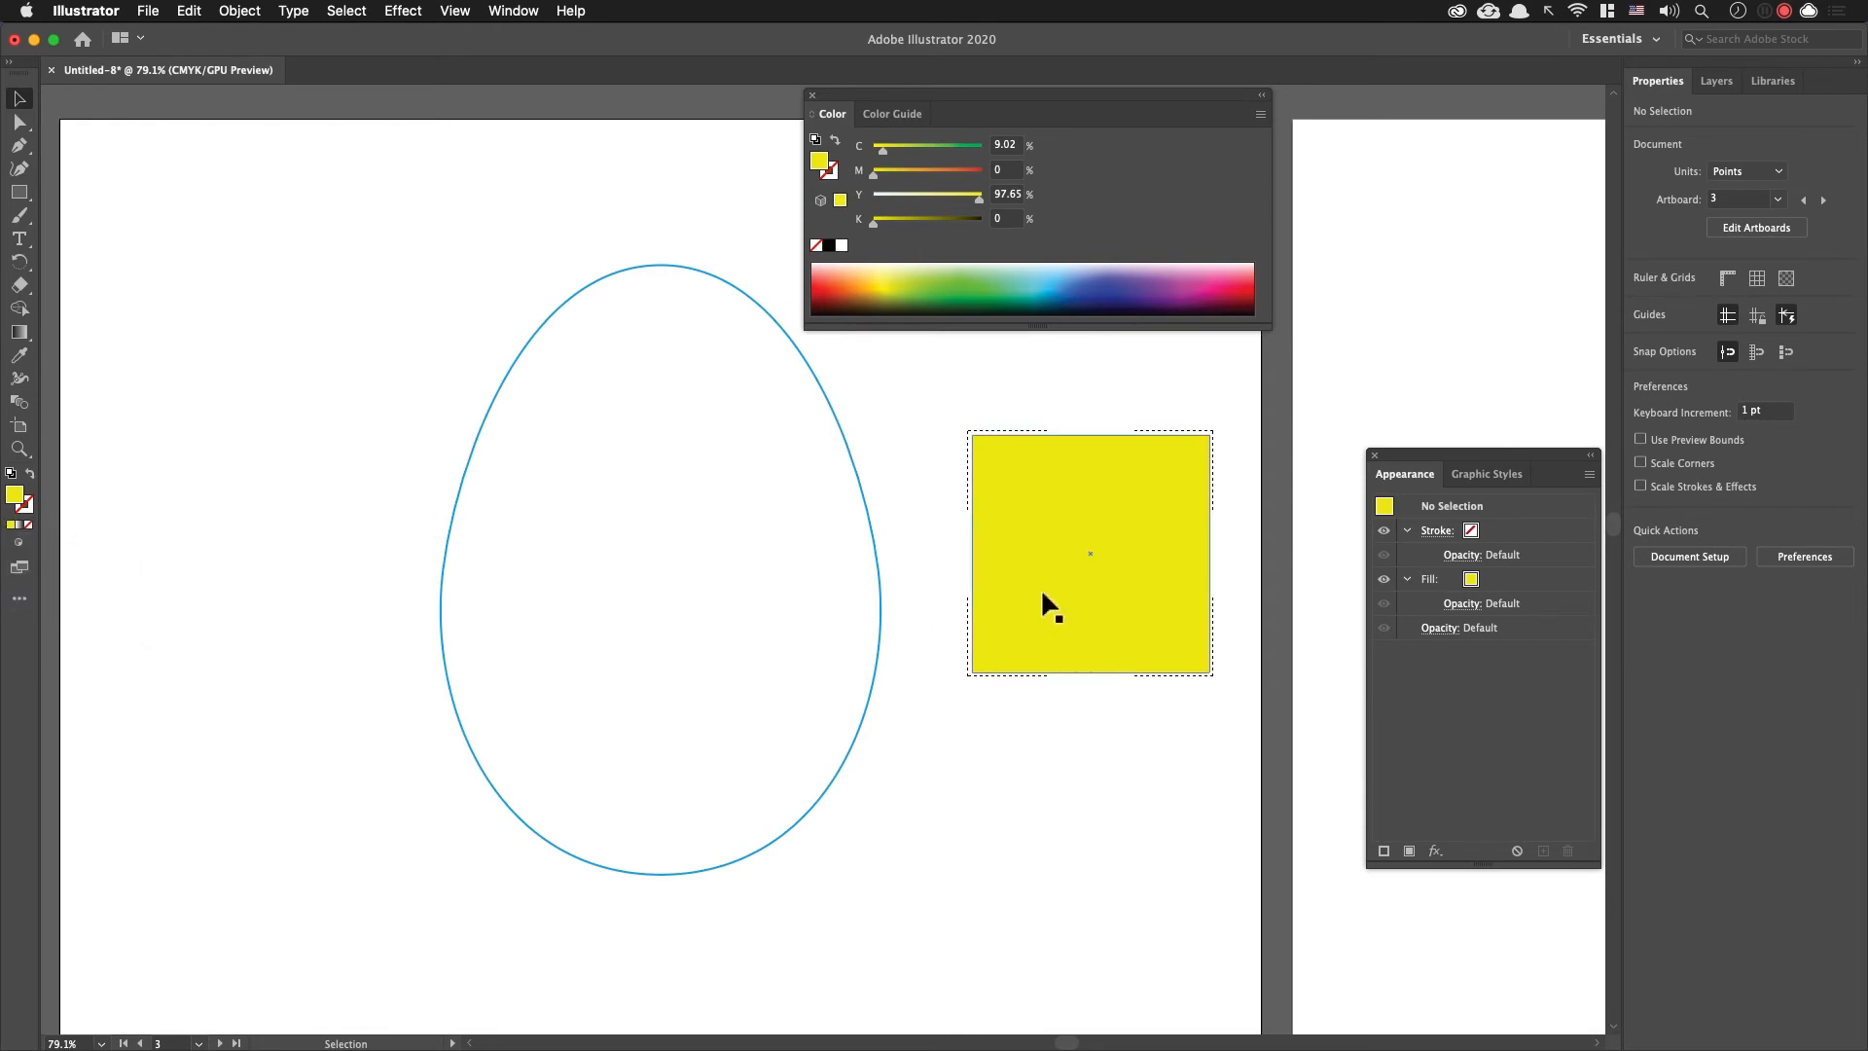
pyautogui.press('cmd+v')
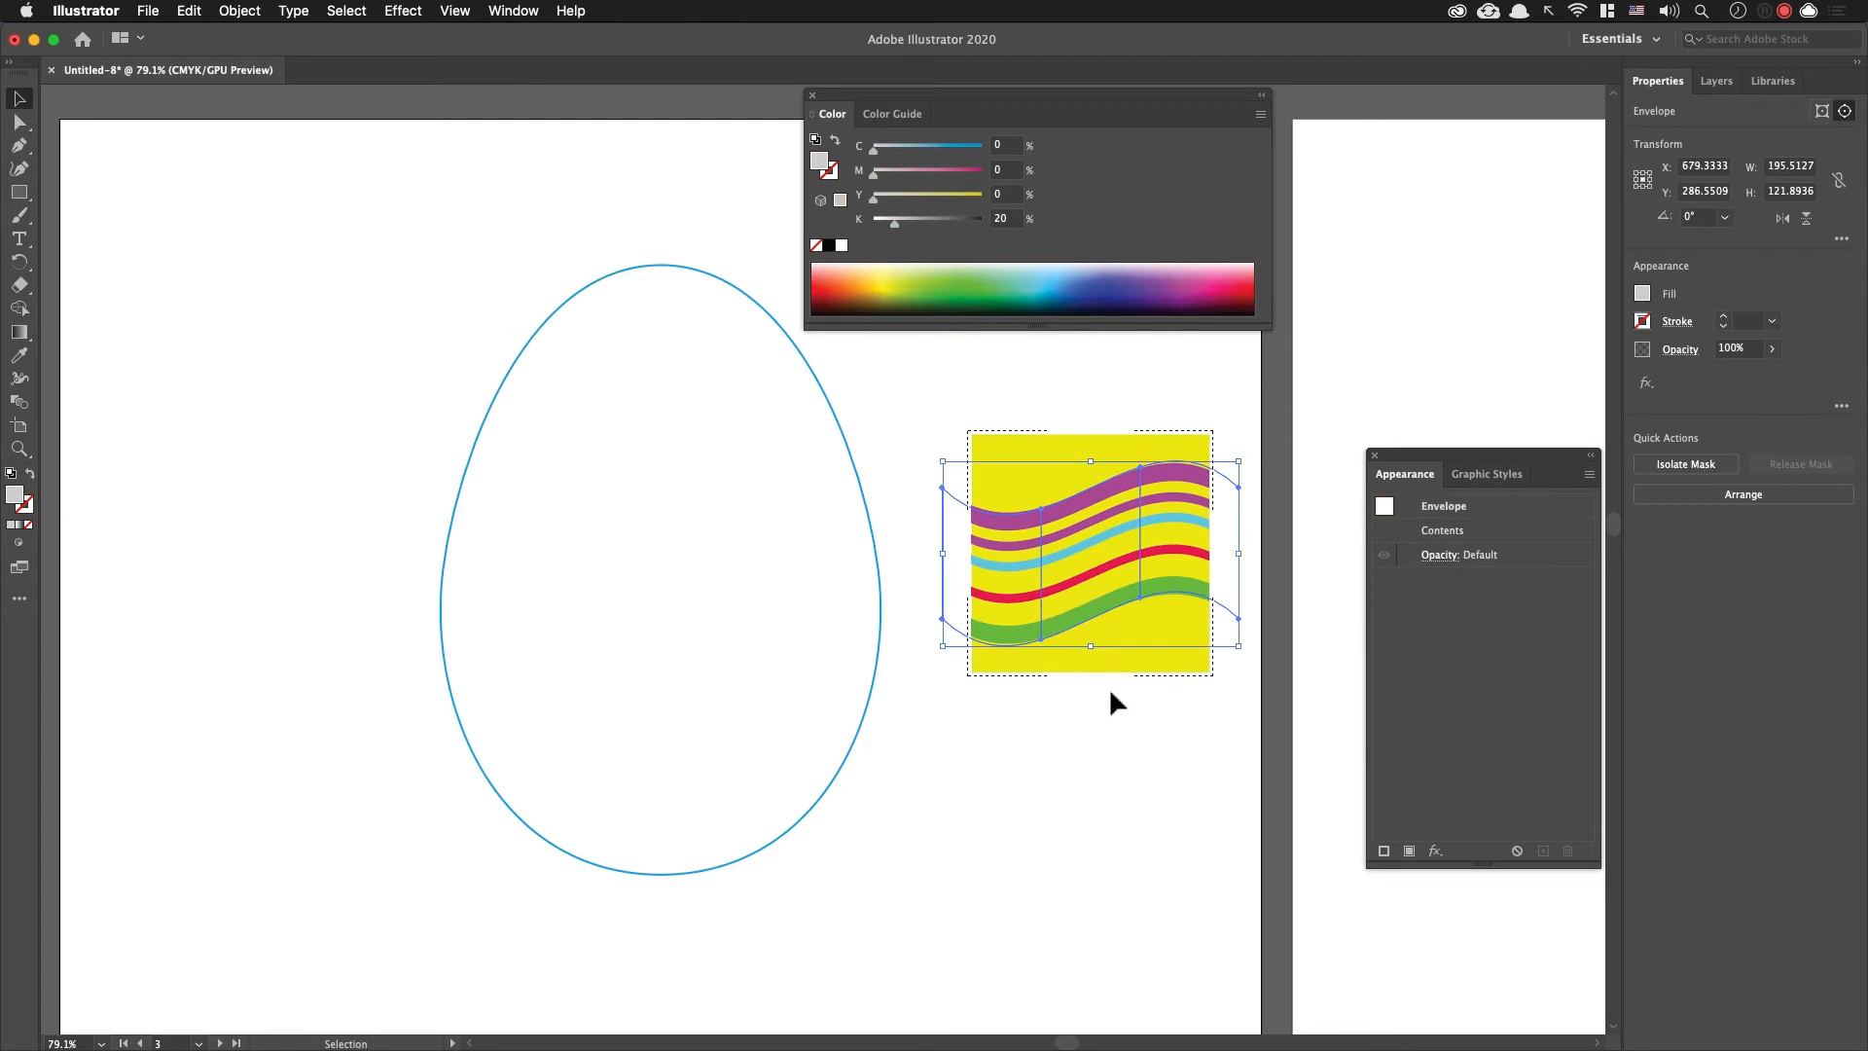
pyautogui.click(1140, 751)
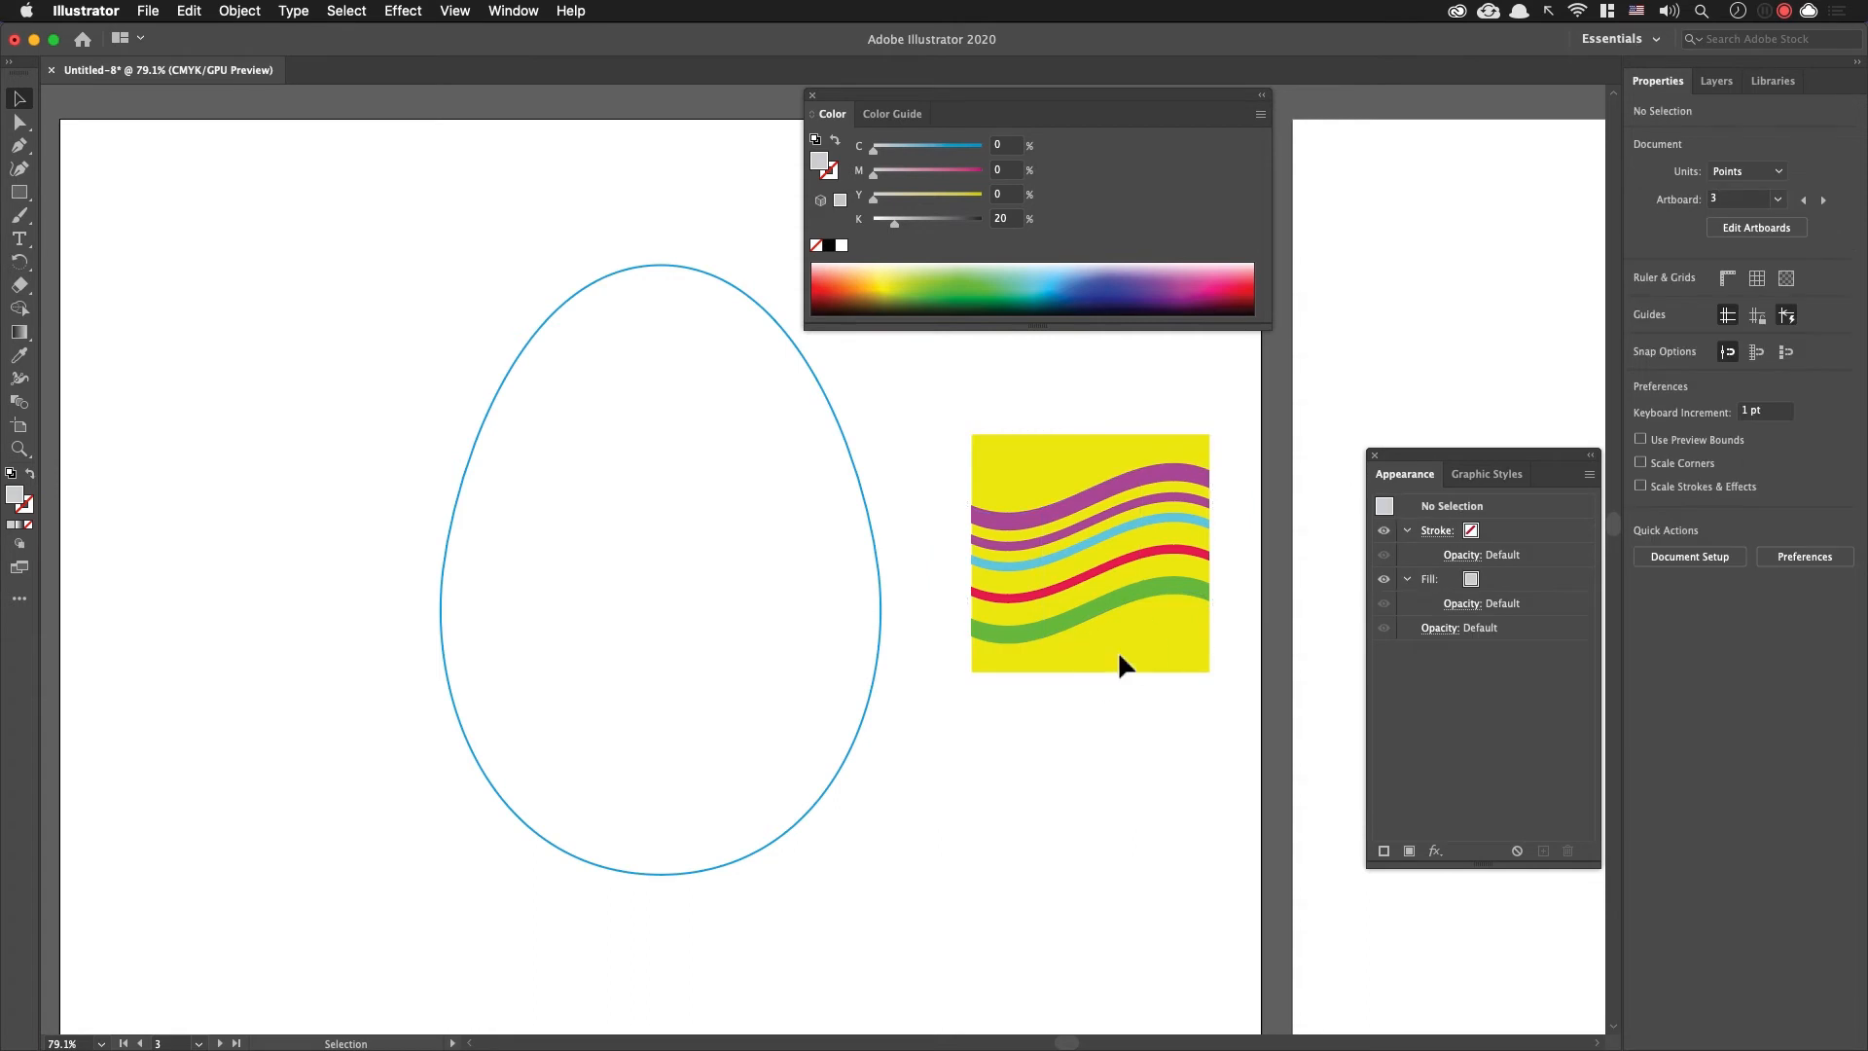
# Step: Move the clipped striped square closer to the egg outline, to about X 655, Y 271 pt
pyautogui.click(1087, 629)
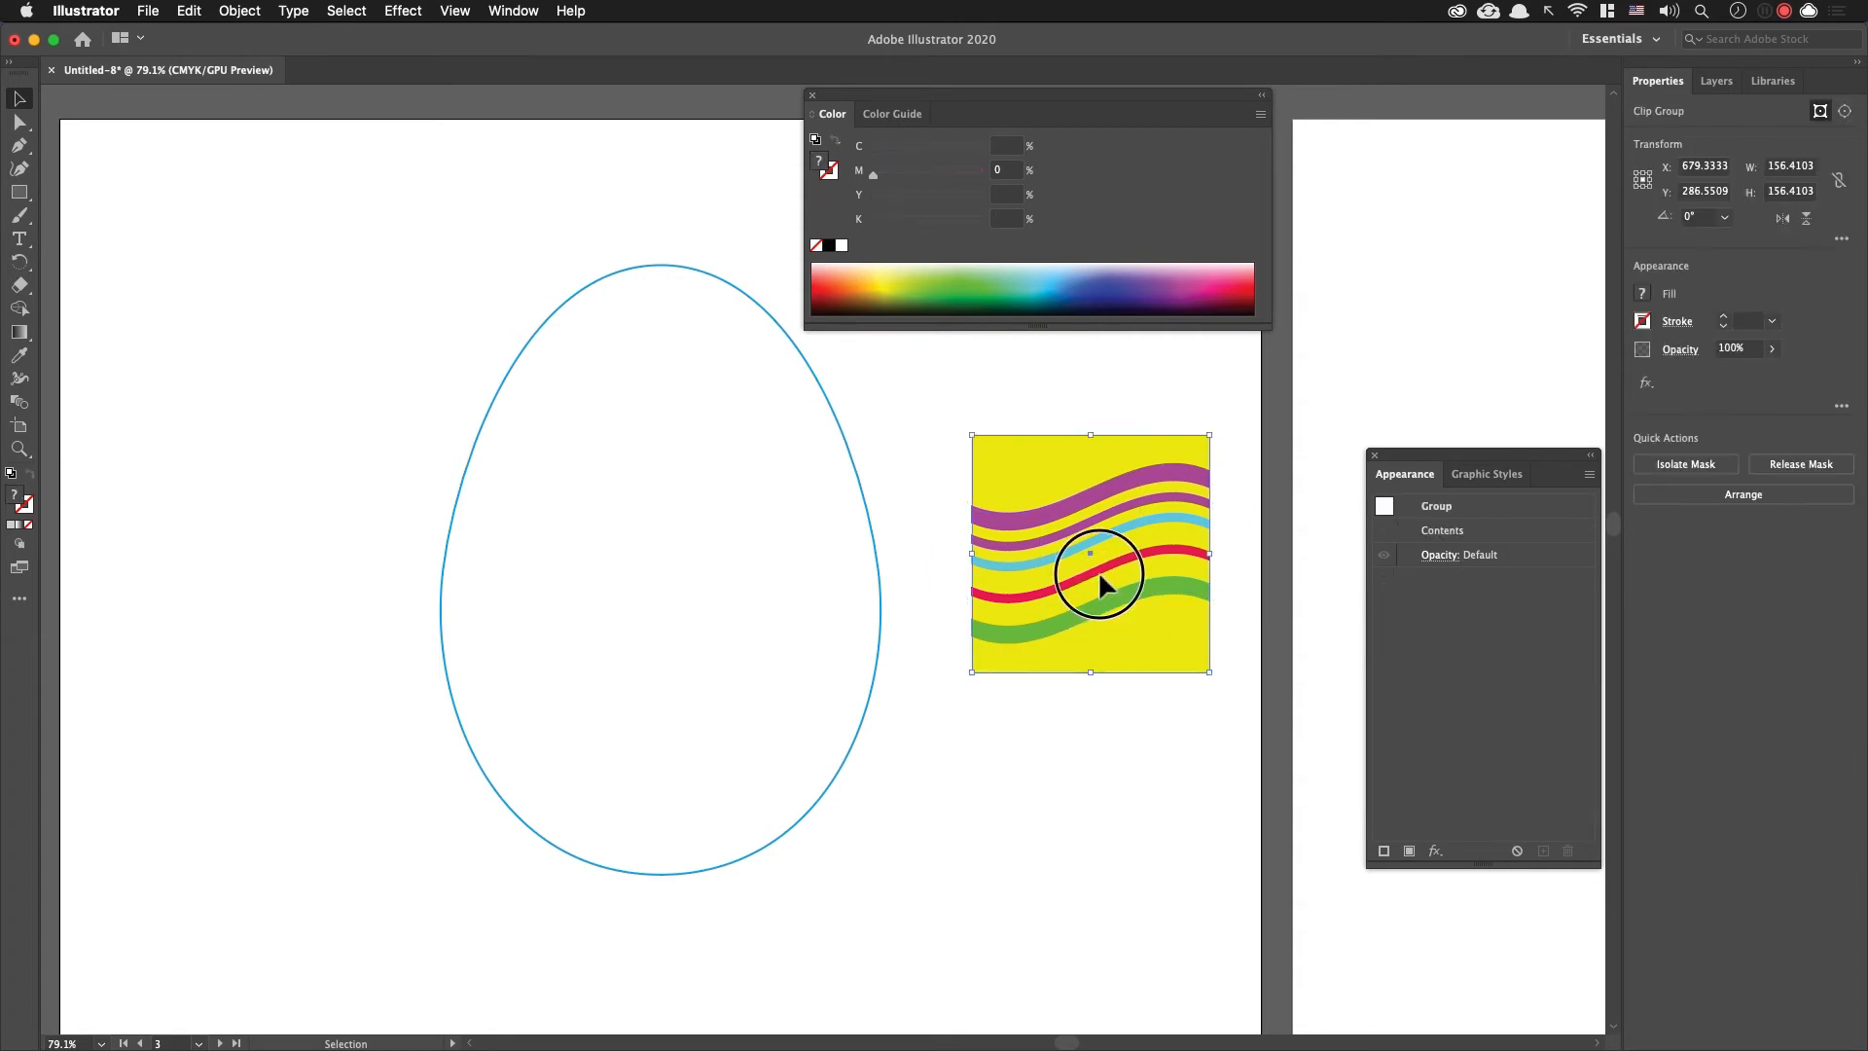
pyautogui.moveTo(1111, 584); pyautogui.dragTo(1074, 561)
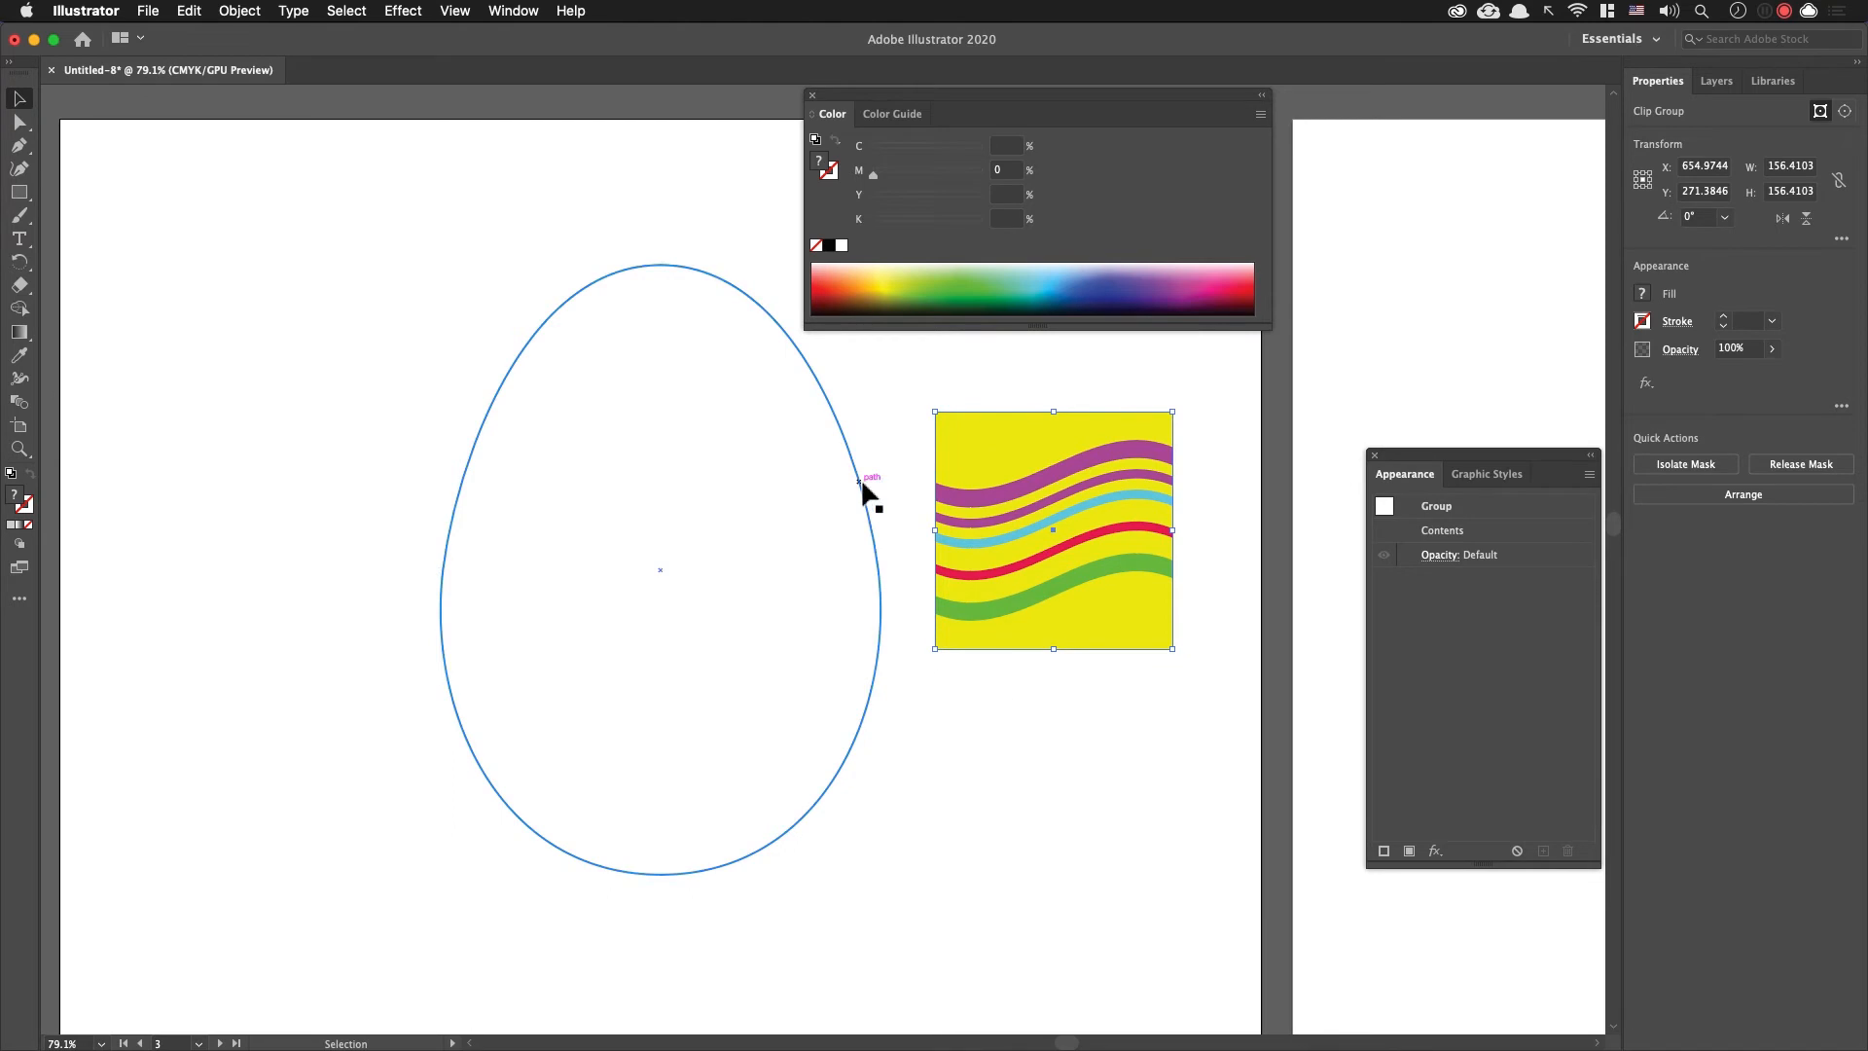
pyautogui.click(861, 482)
pyautogui.click(998, 720)
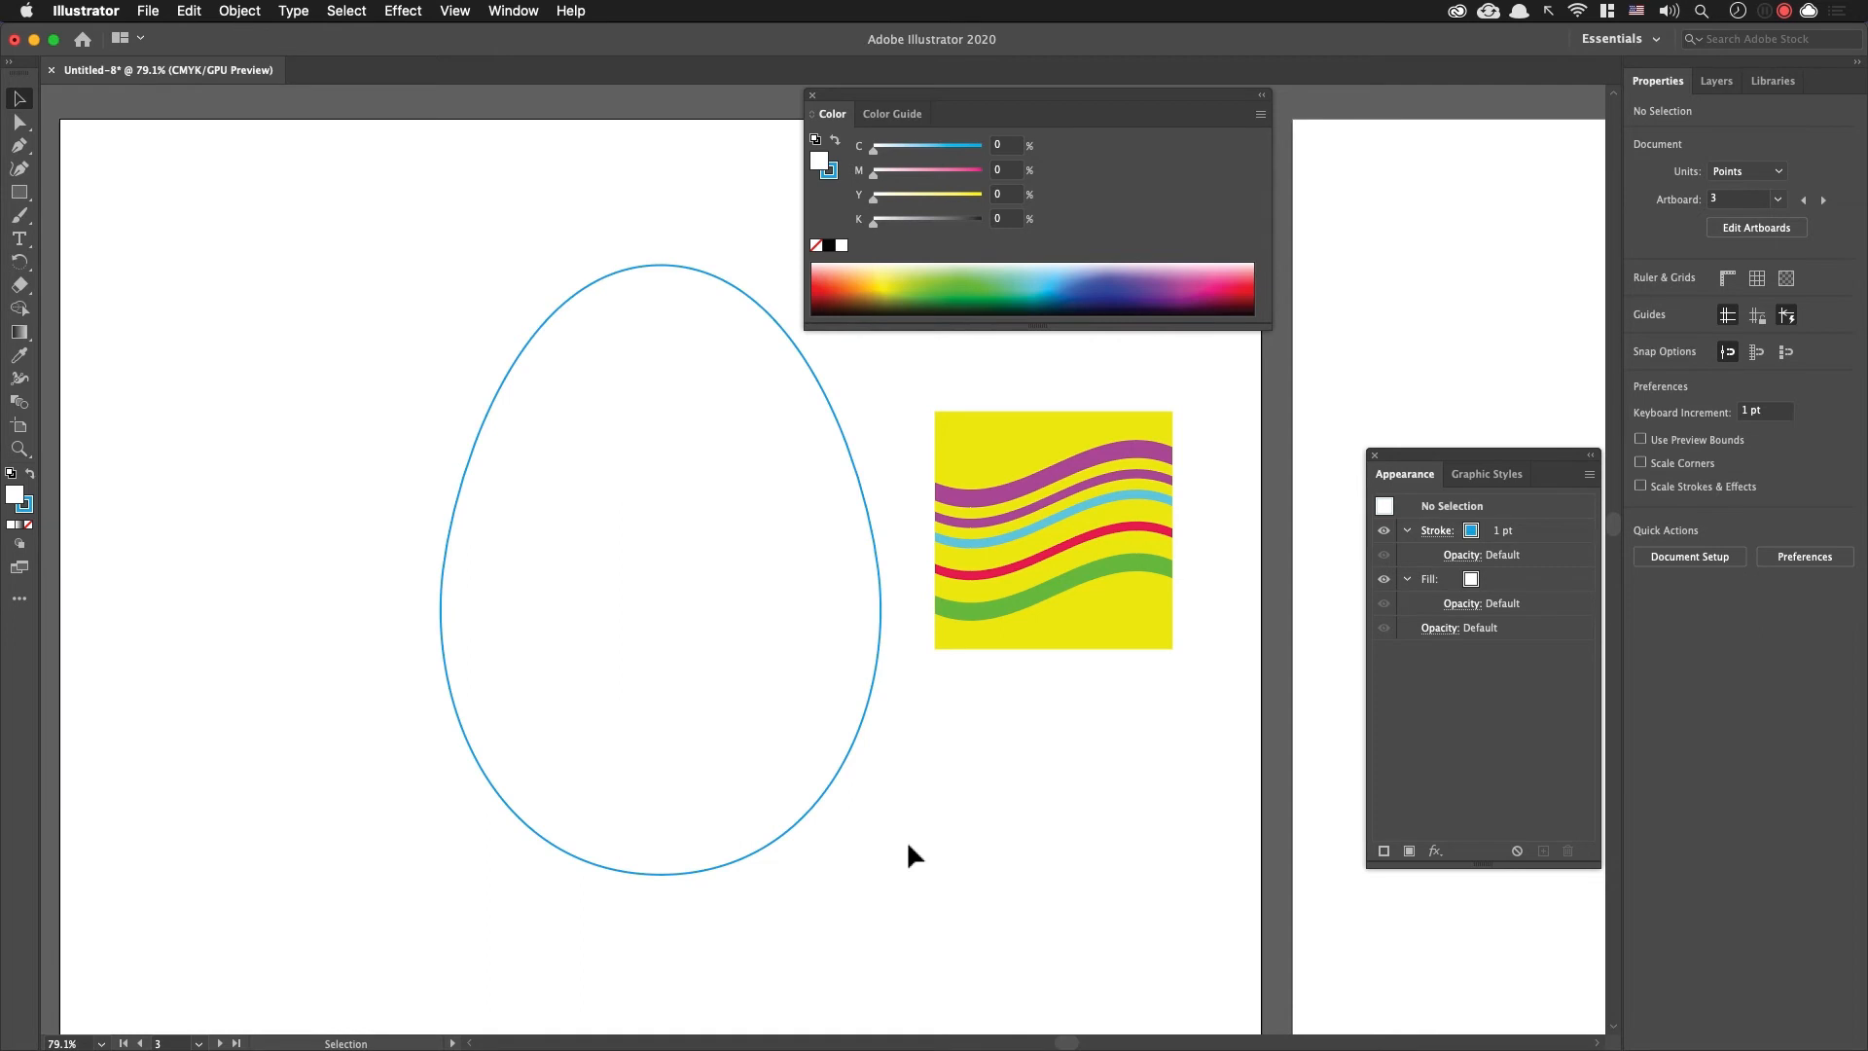
# Step: Save the striped square as a dynamic Movie Clip symbol named New Symbol
pyautogui.click(1092, 580)
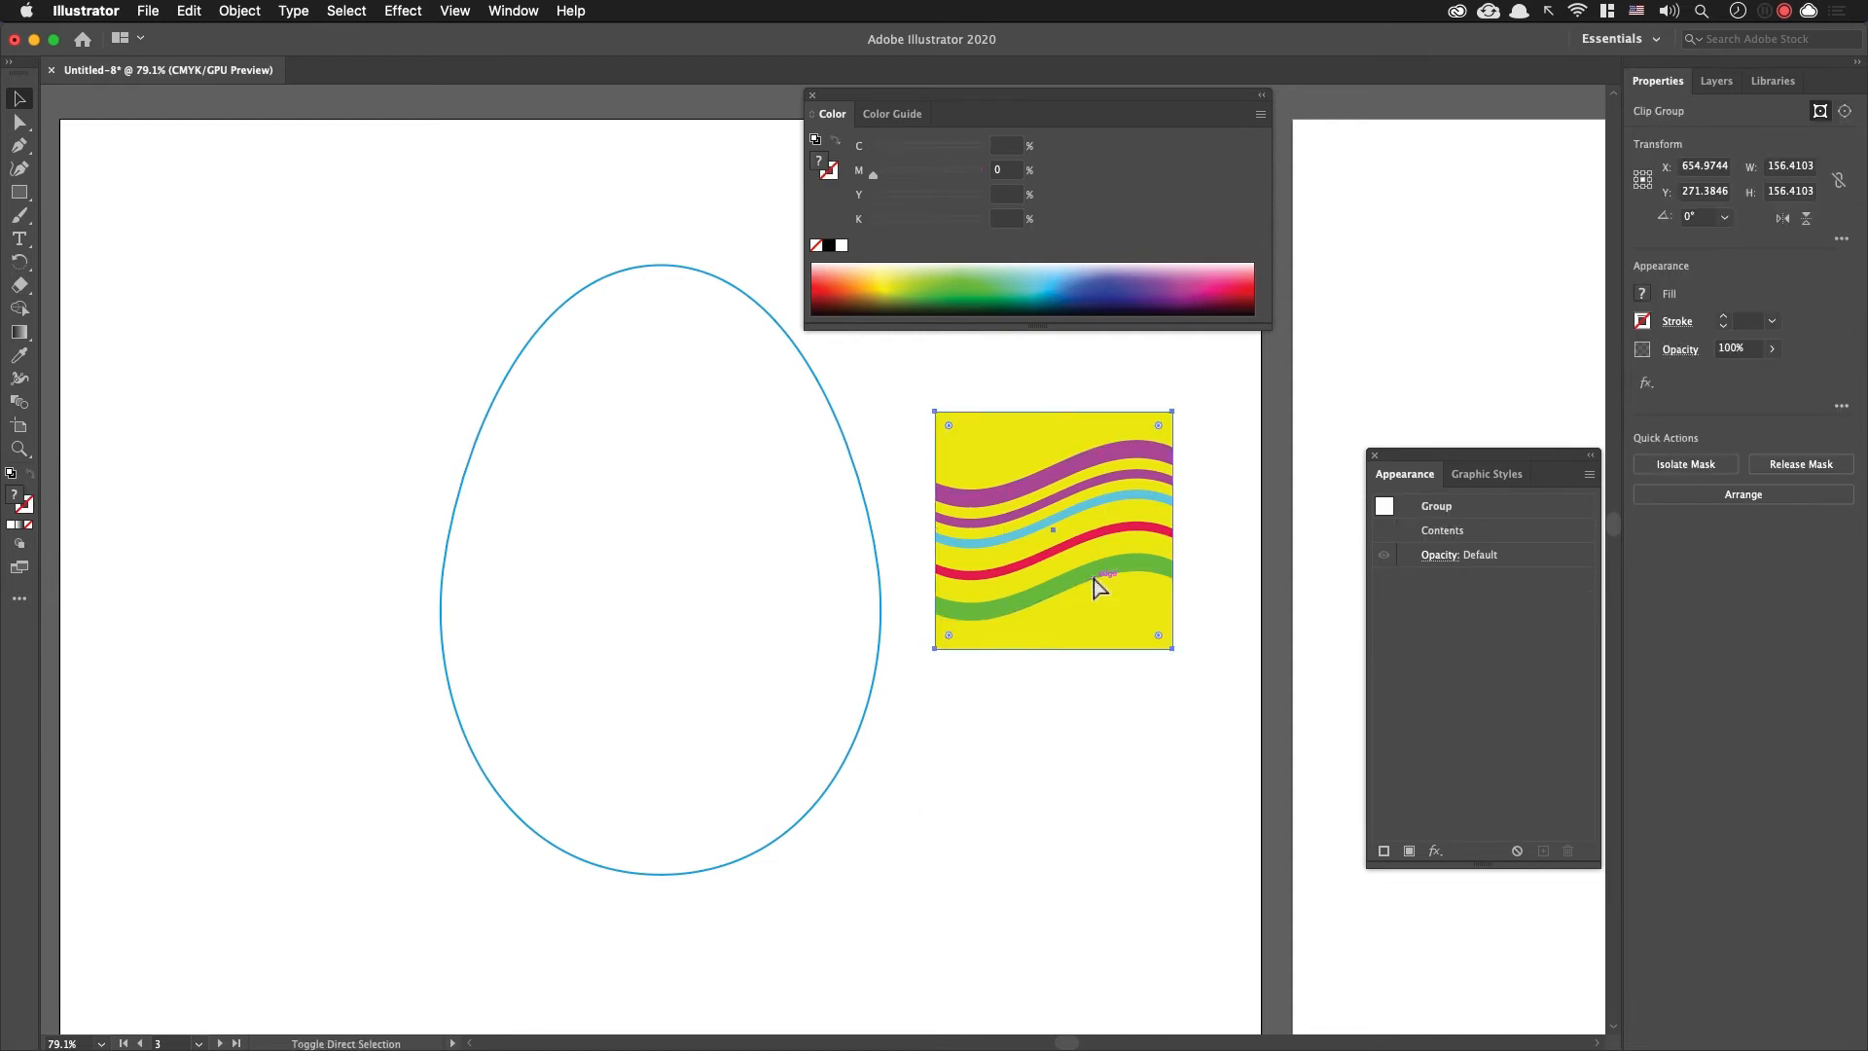
pyautogui.press('super+shift+F11')
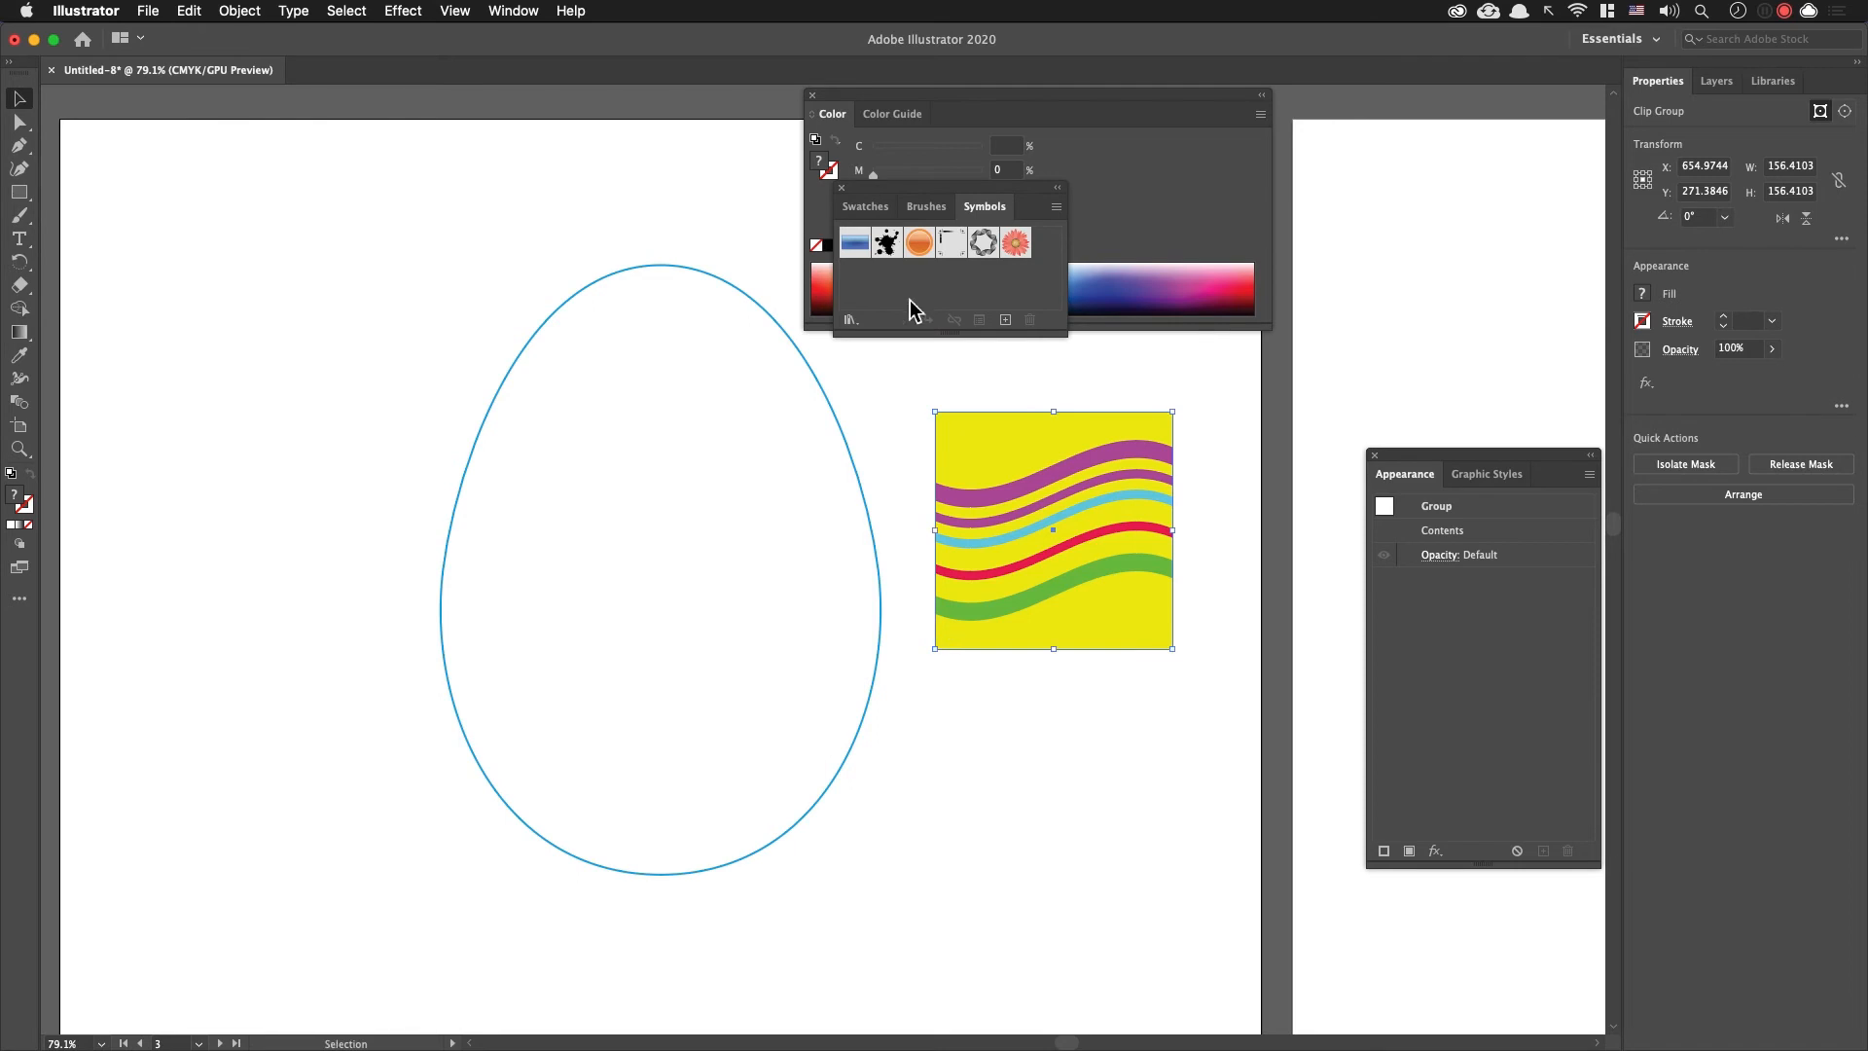
pyautogui.moveTo(937, 192); pyautogui.dragTo(1389, 216)
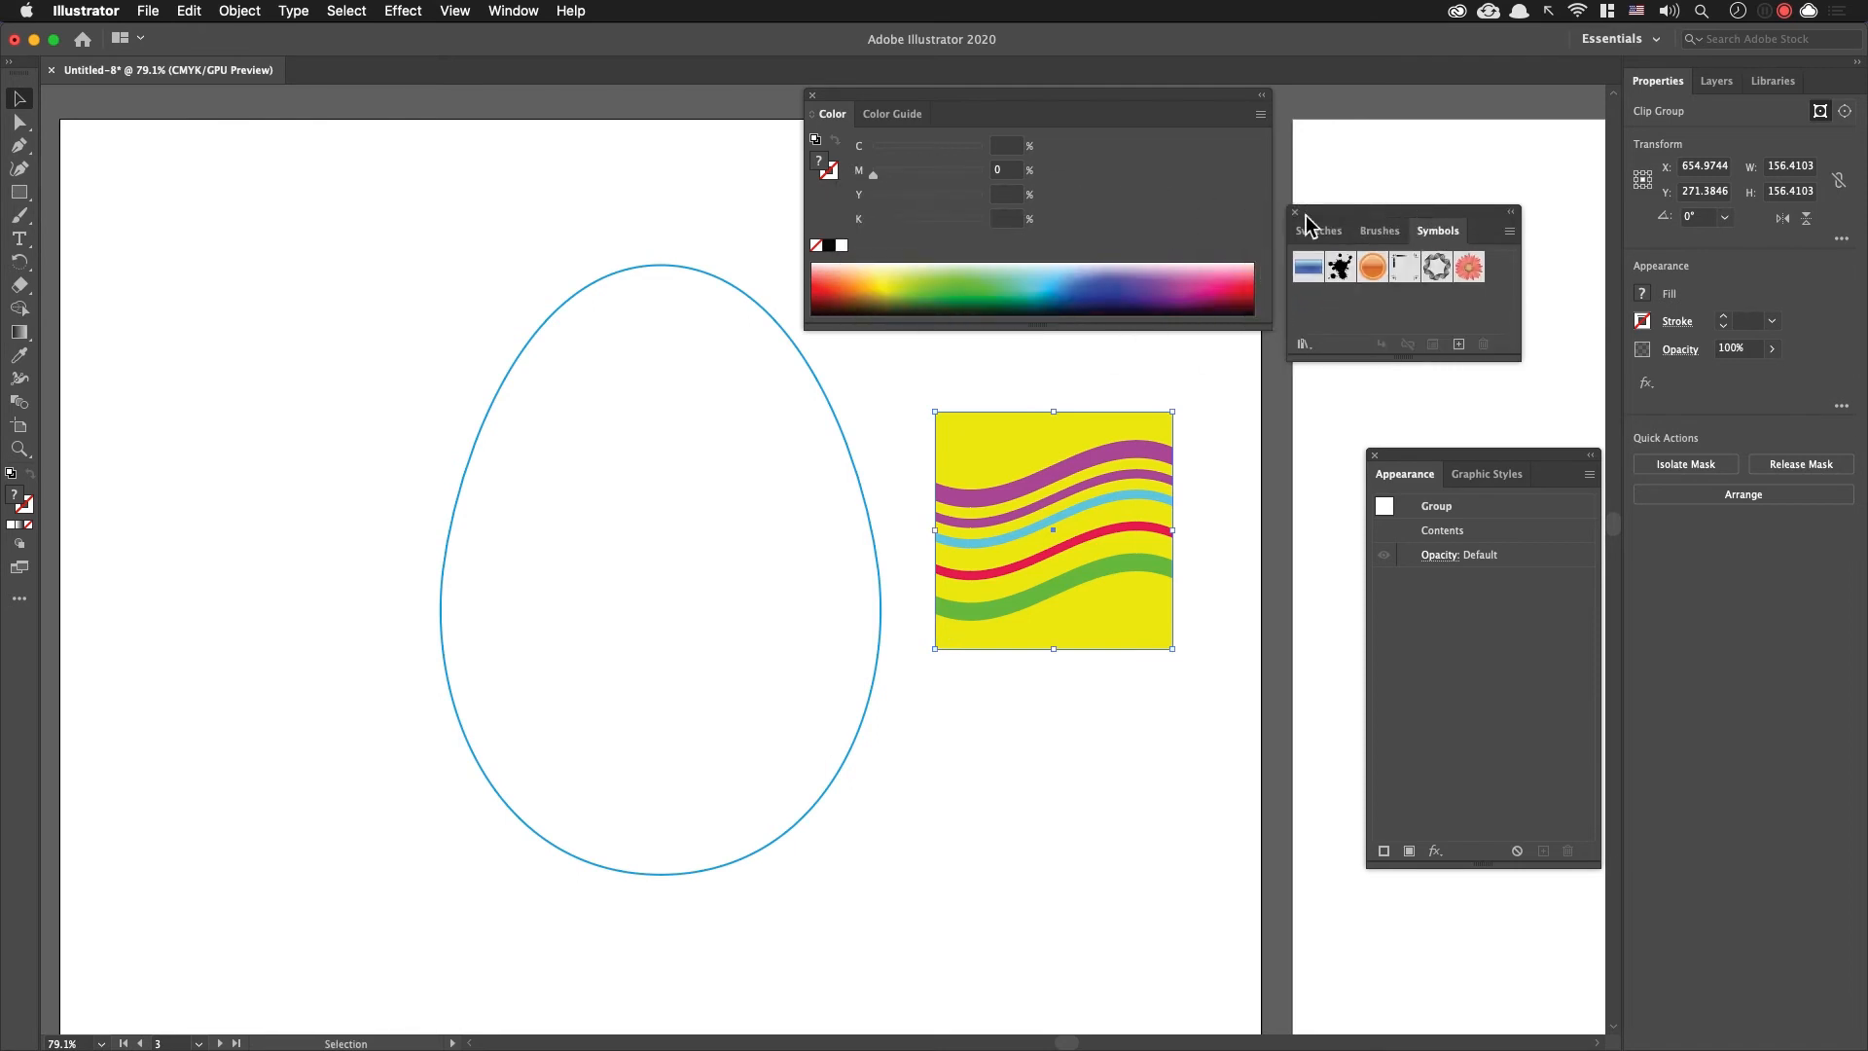
pyautogui.click(511, 11)
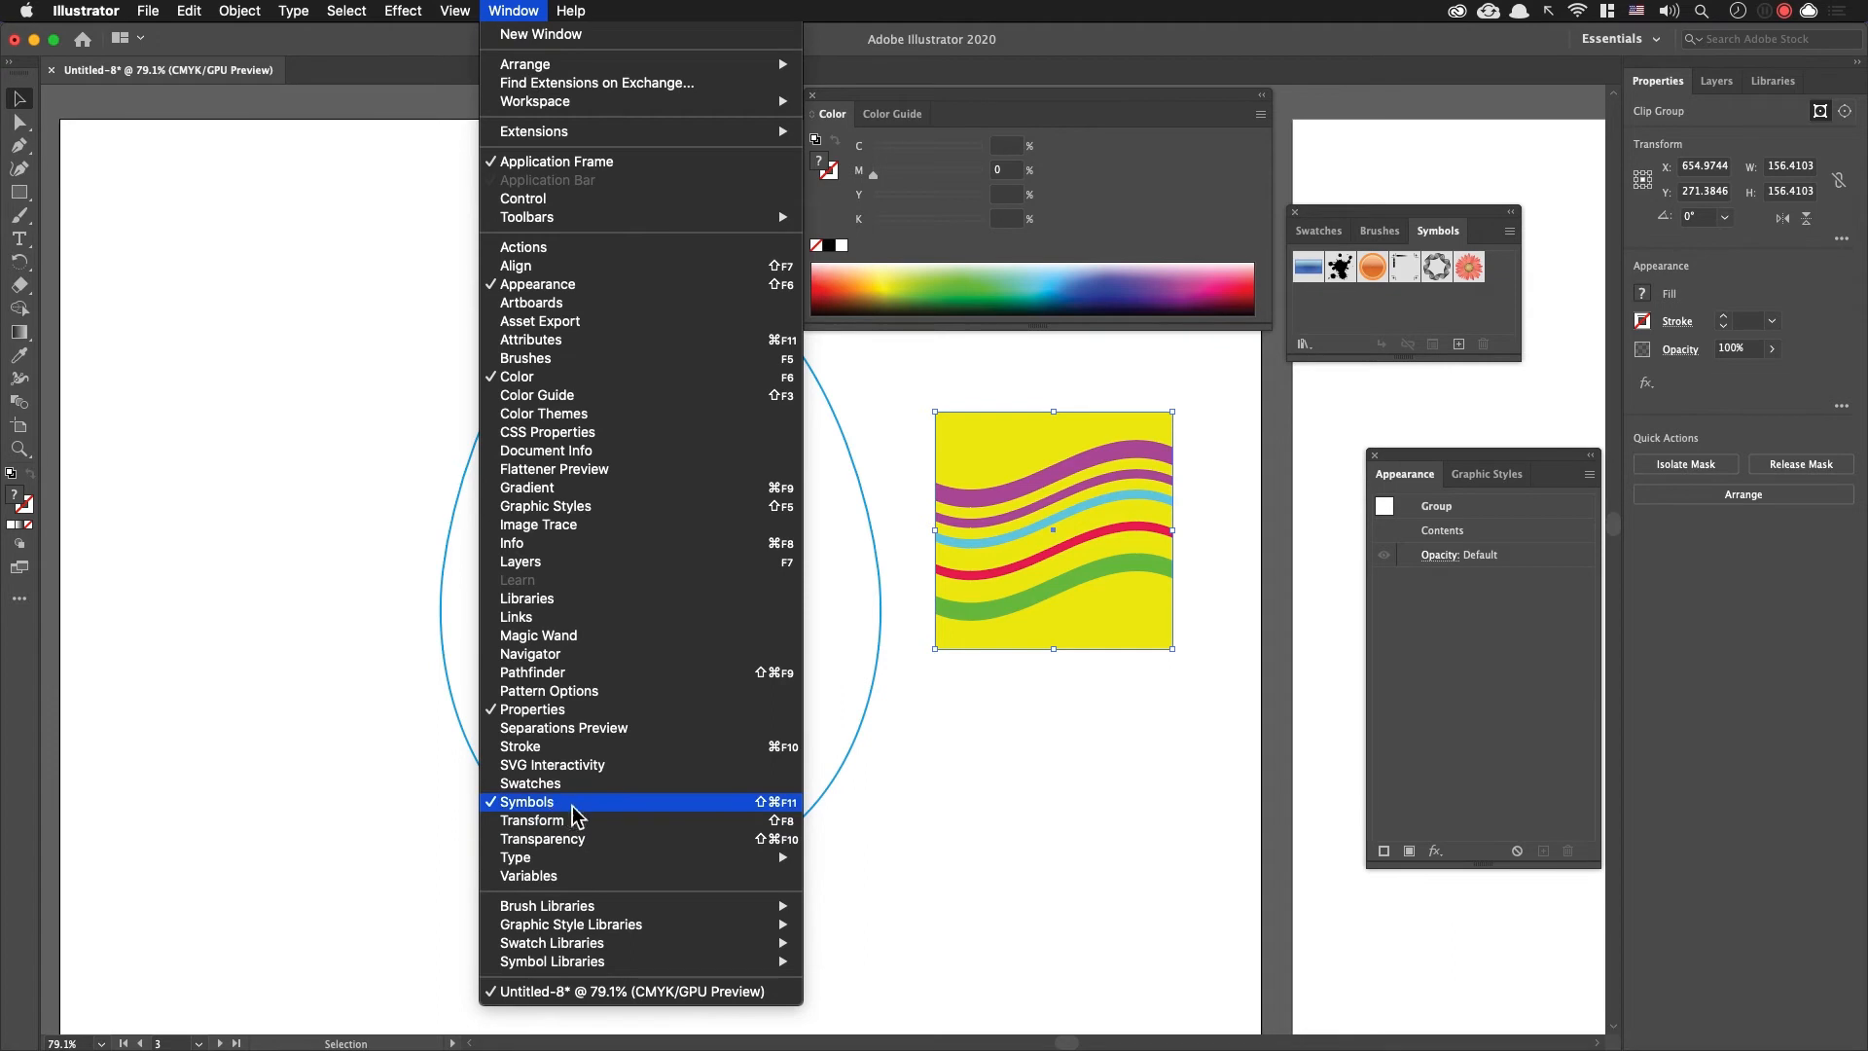
pyautogui.click(775, 807)
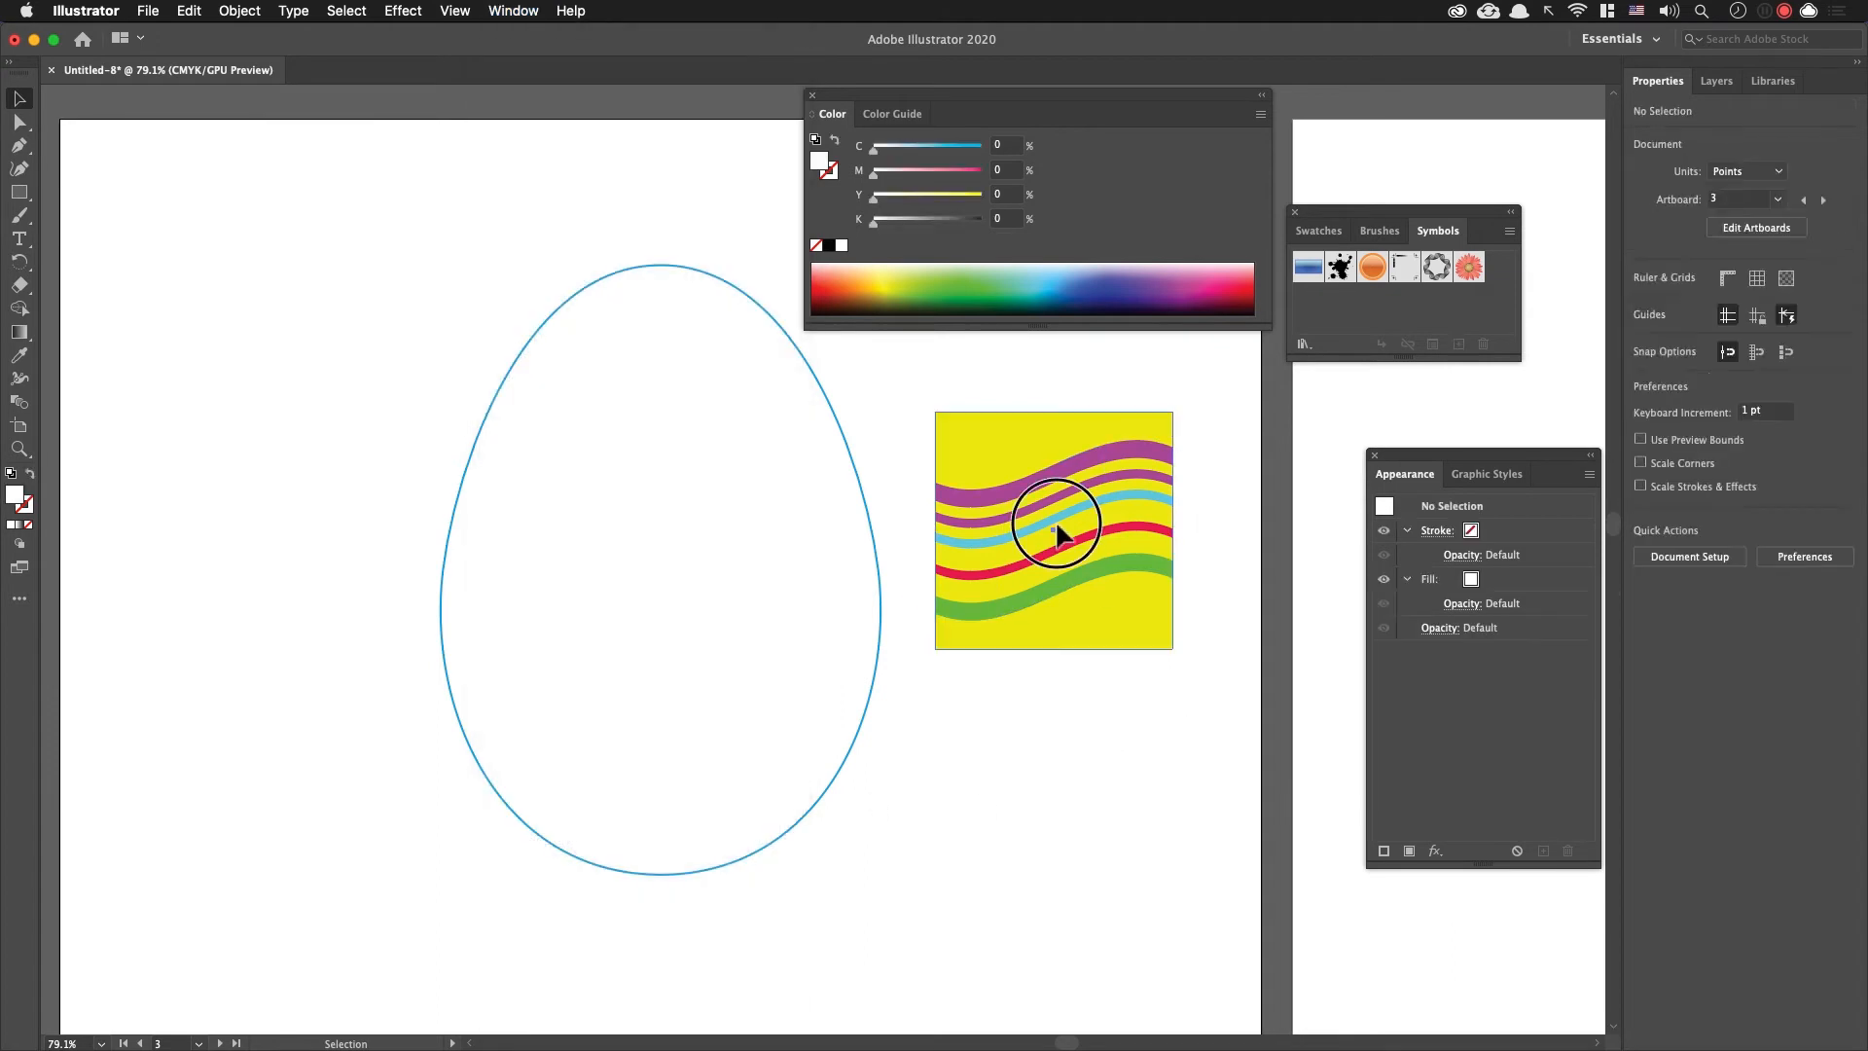
pyautogui.moveTo(1022, 529); pyautogui.dragTo(1515, 350)
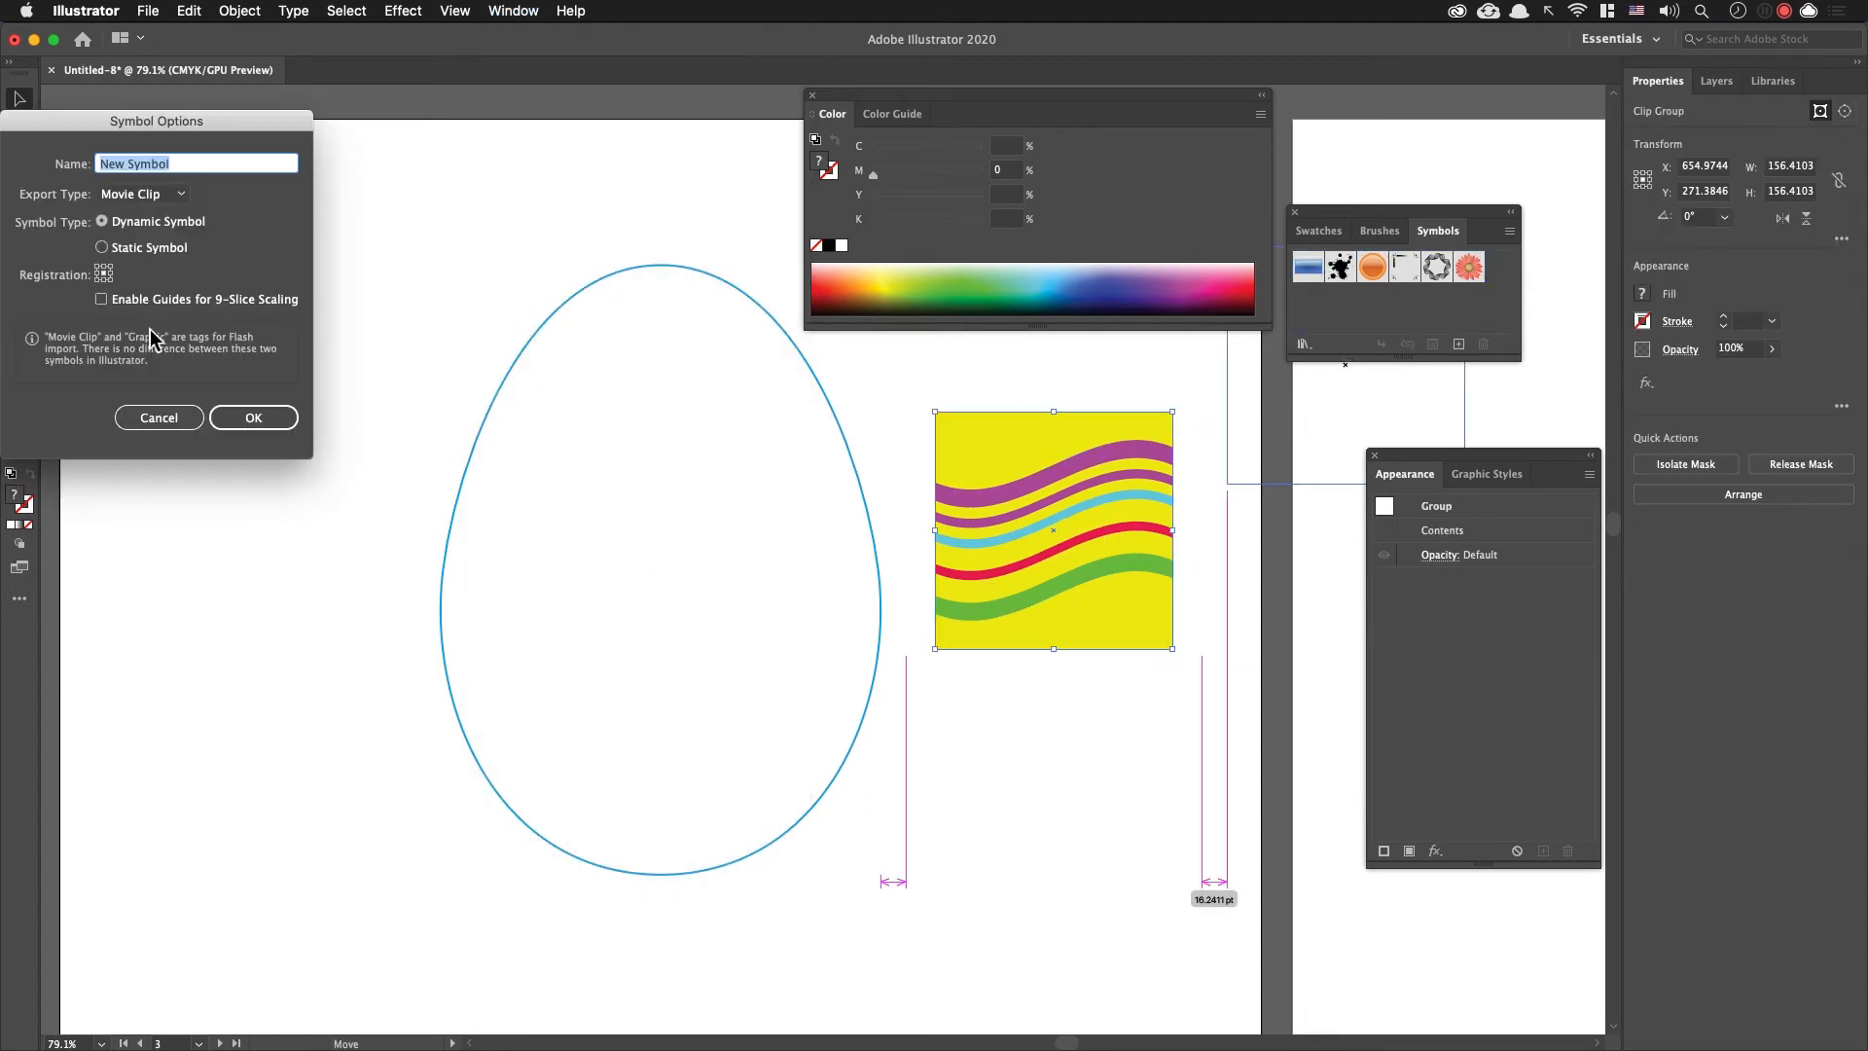
pyautogui.click(258, 419)
# Step: Move the striped symbol instance down beside the egg's base and delete it from the artboard
pyautogui.click(1126, 578)
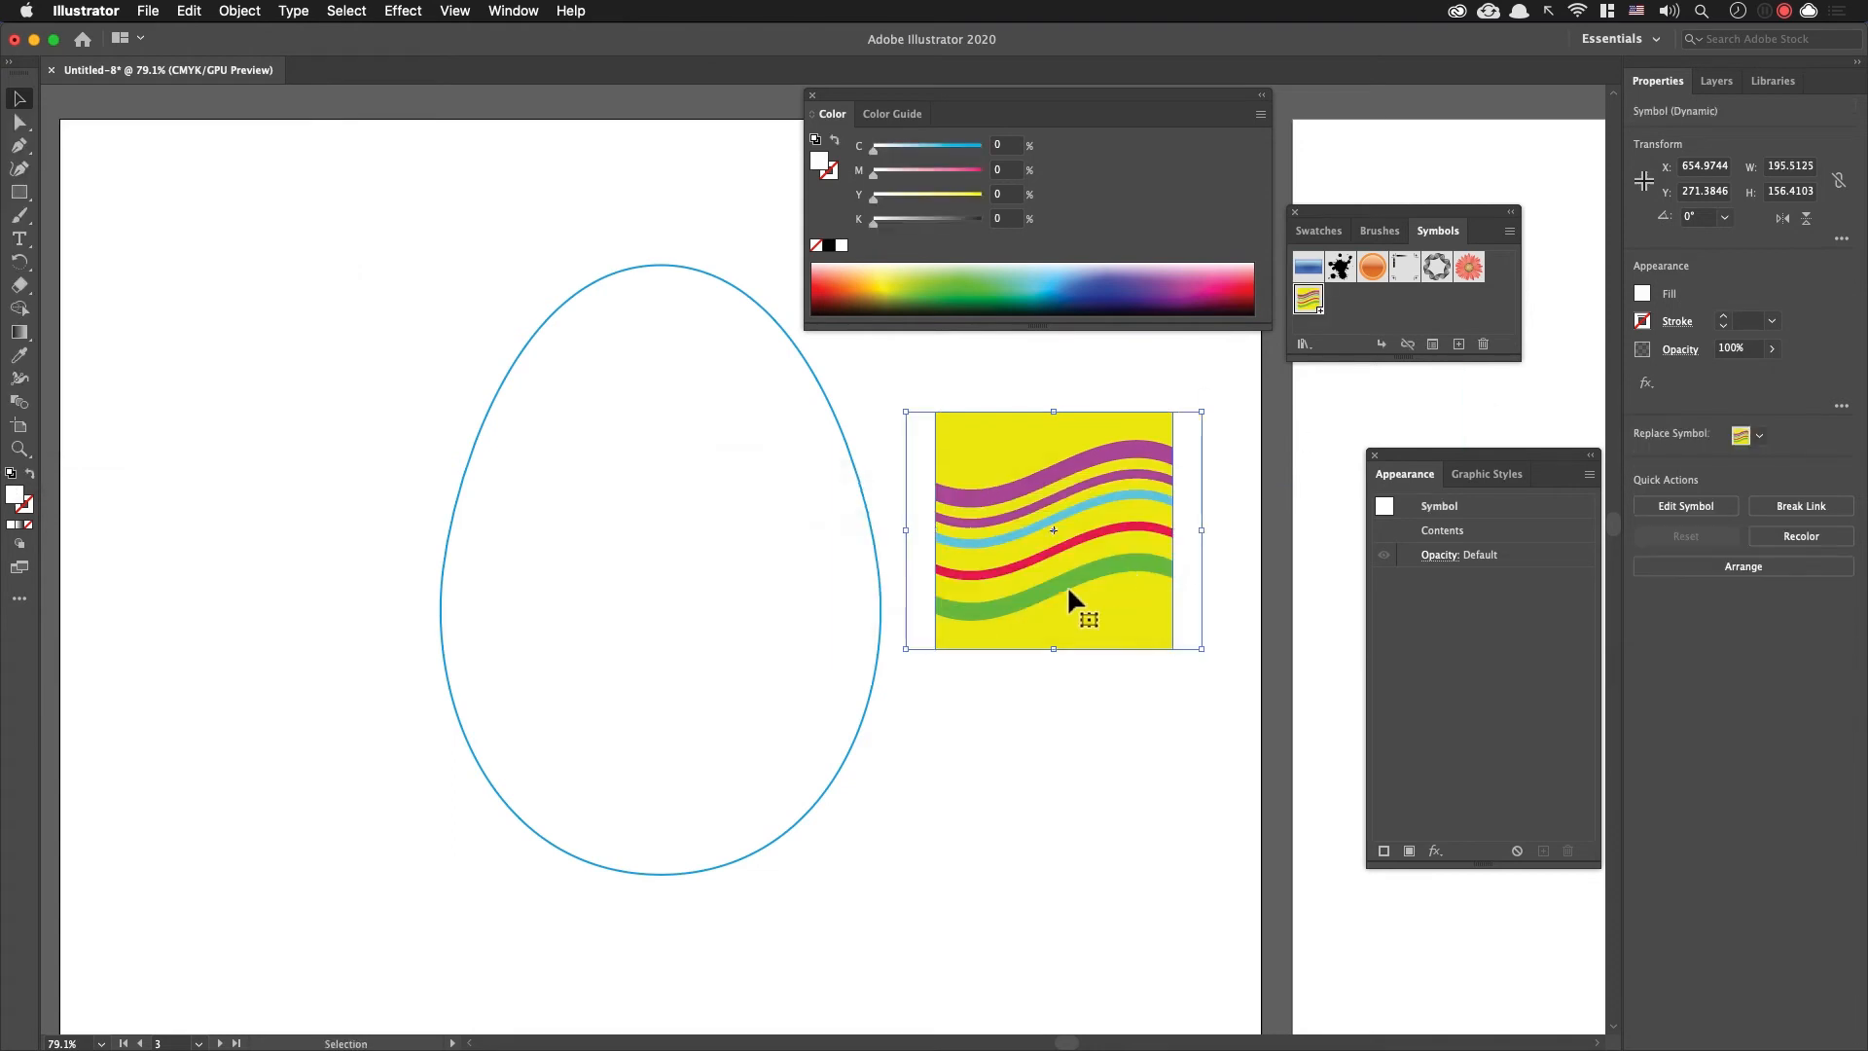
pyautogui.click(1031, 388)
pyautogui.moveTo(1066, 487); pyautogui.dragTo(1107, 819)
pyautogui.click(1148, 527)
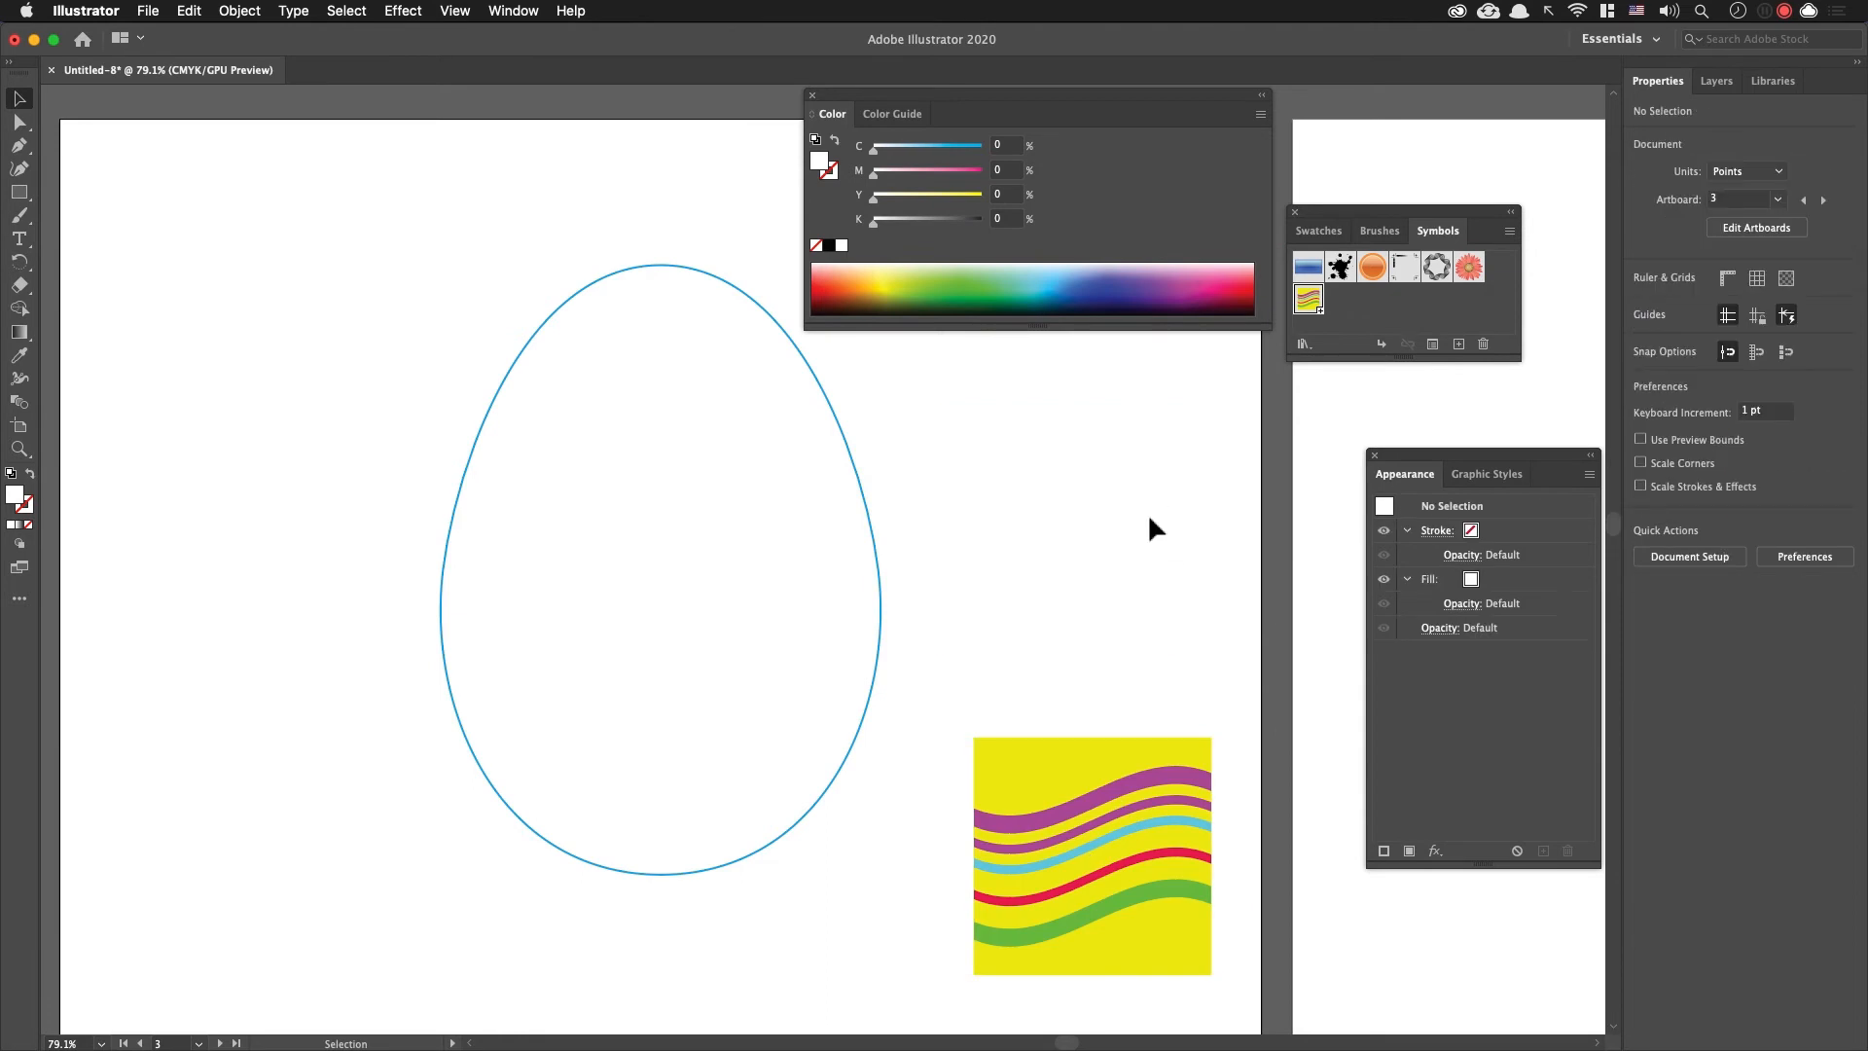
pyautogui.moveTo(1083, 557); pyautogui.dragTo(1080, 570)
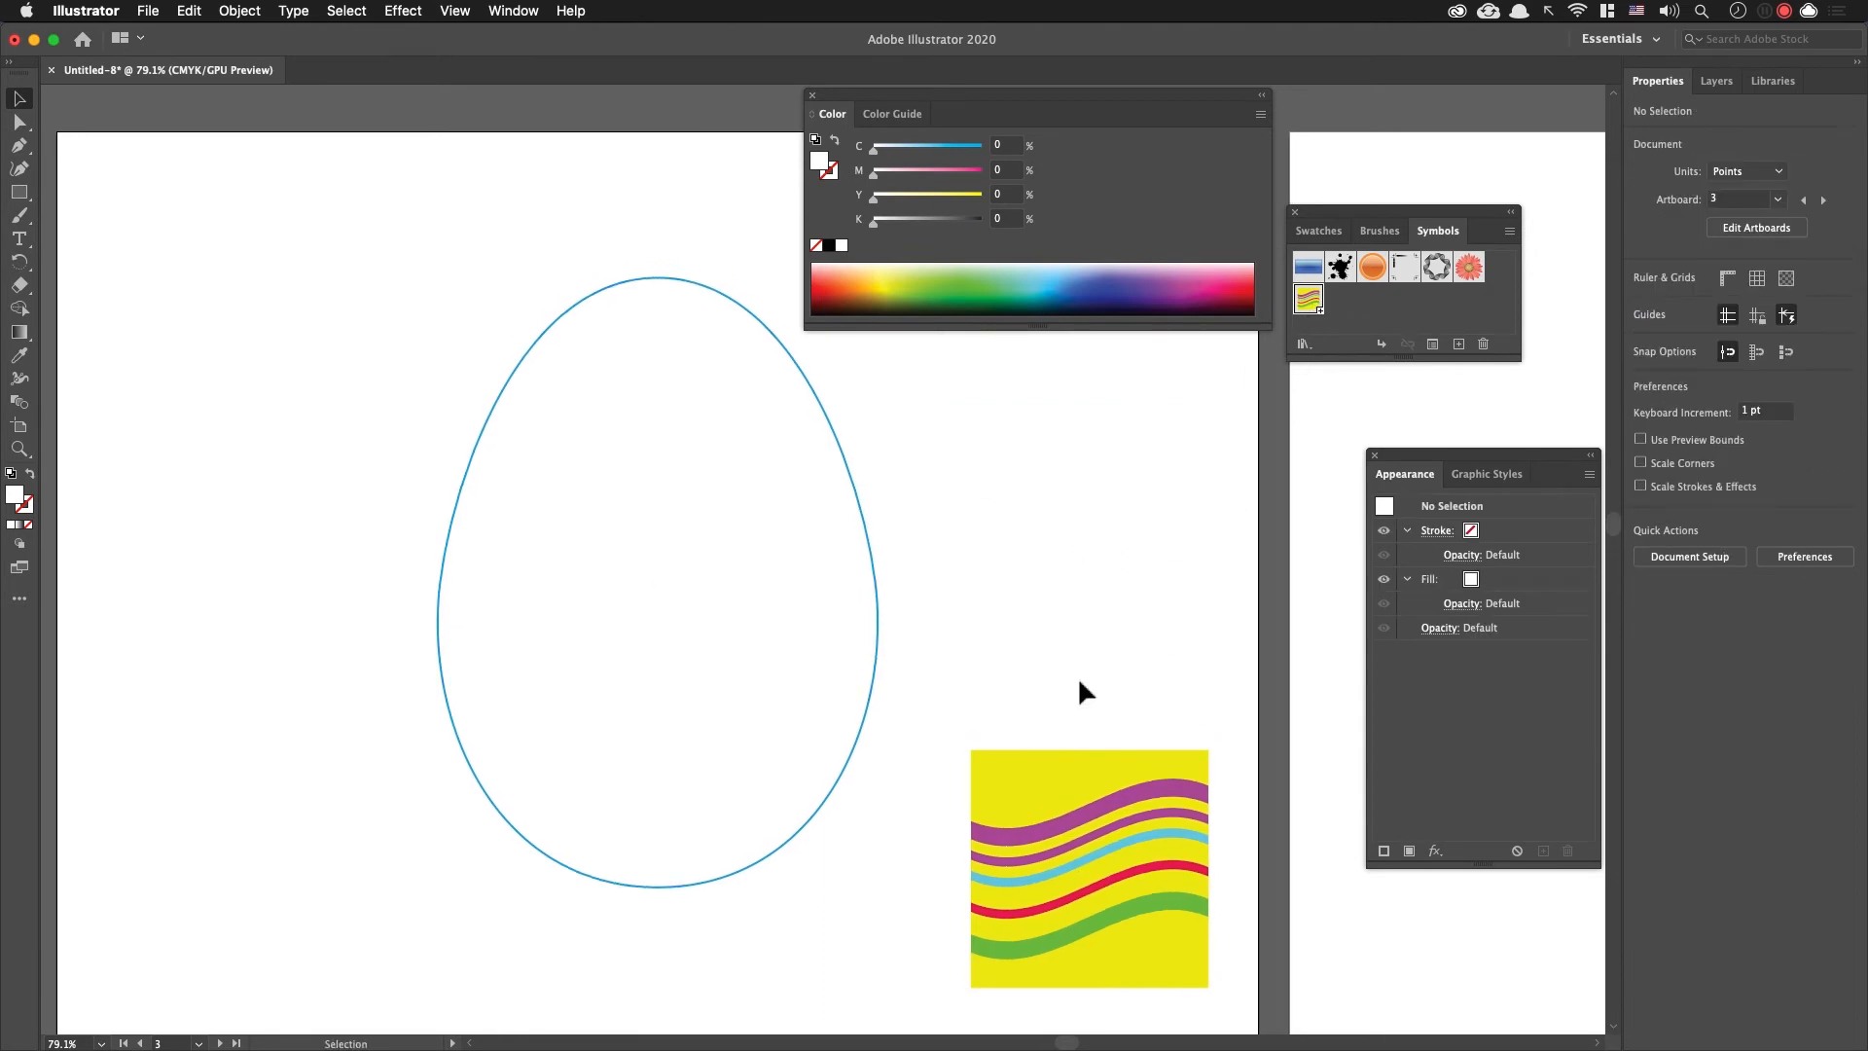
pyautogui.click(1148, 889)
pyautogui.press('Delete')
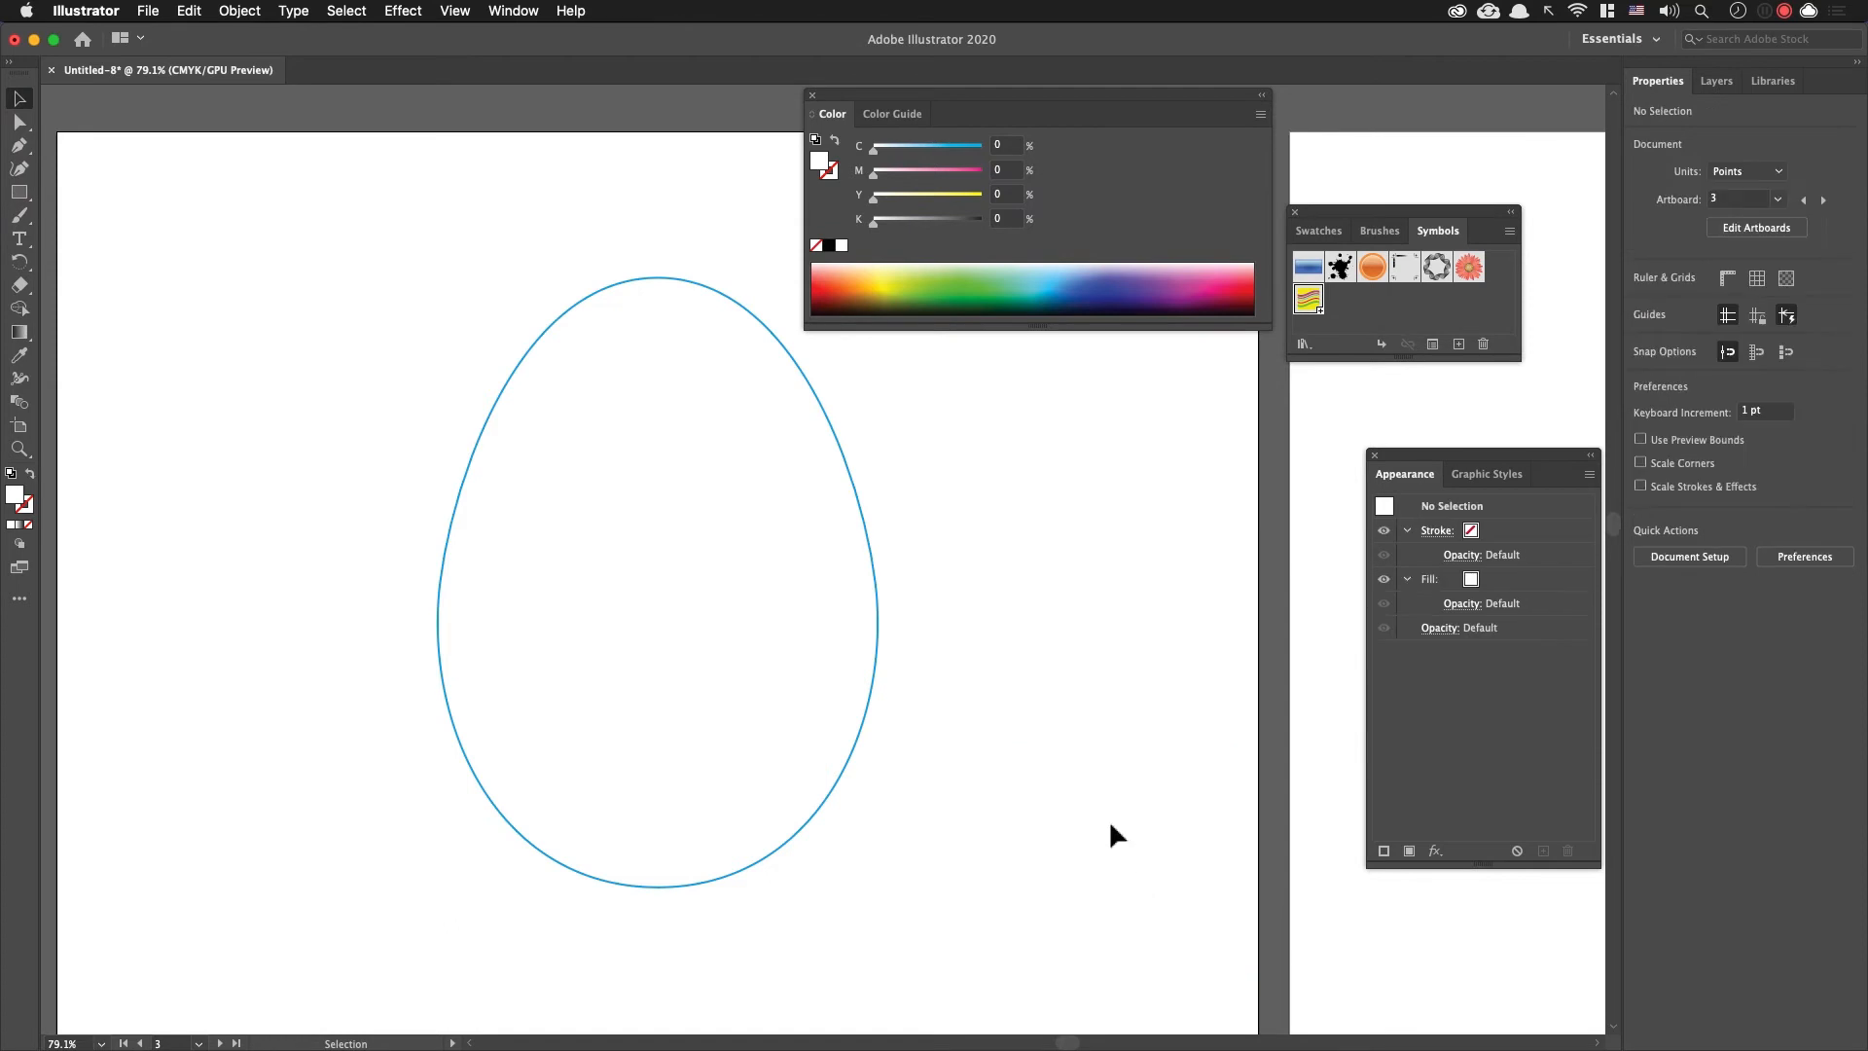
# Step: Delete the egg outline's left anchor point with Direct Selection, keeping only the right half as an open path
pyautogui.click(863, 523)
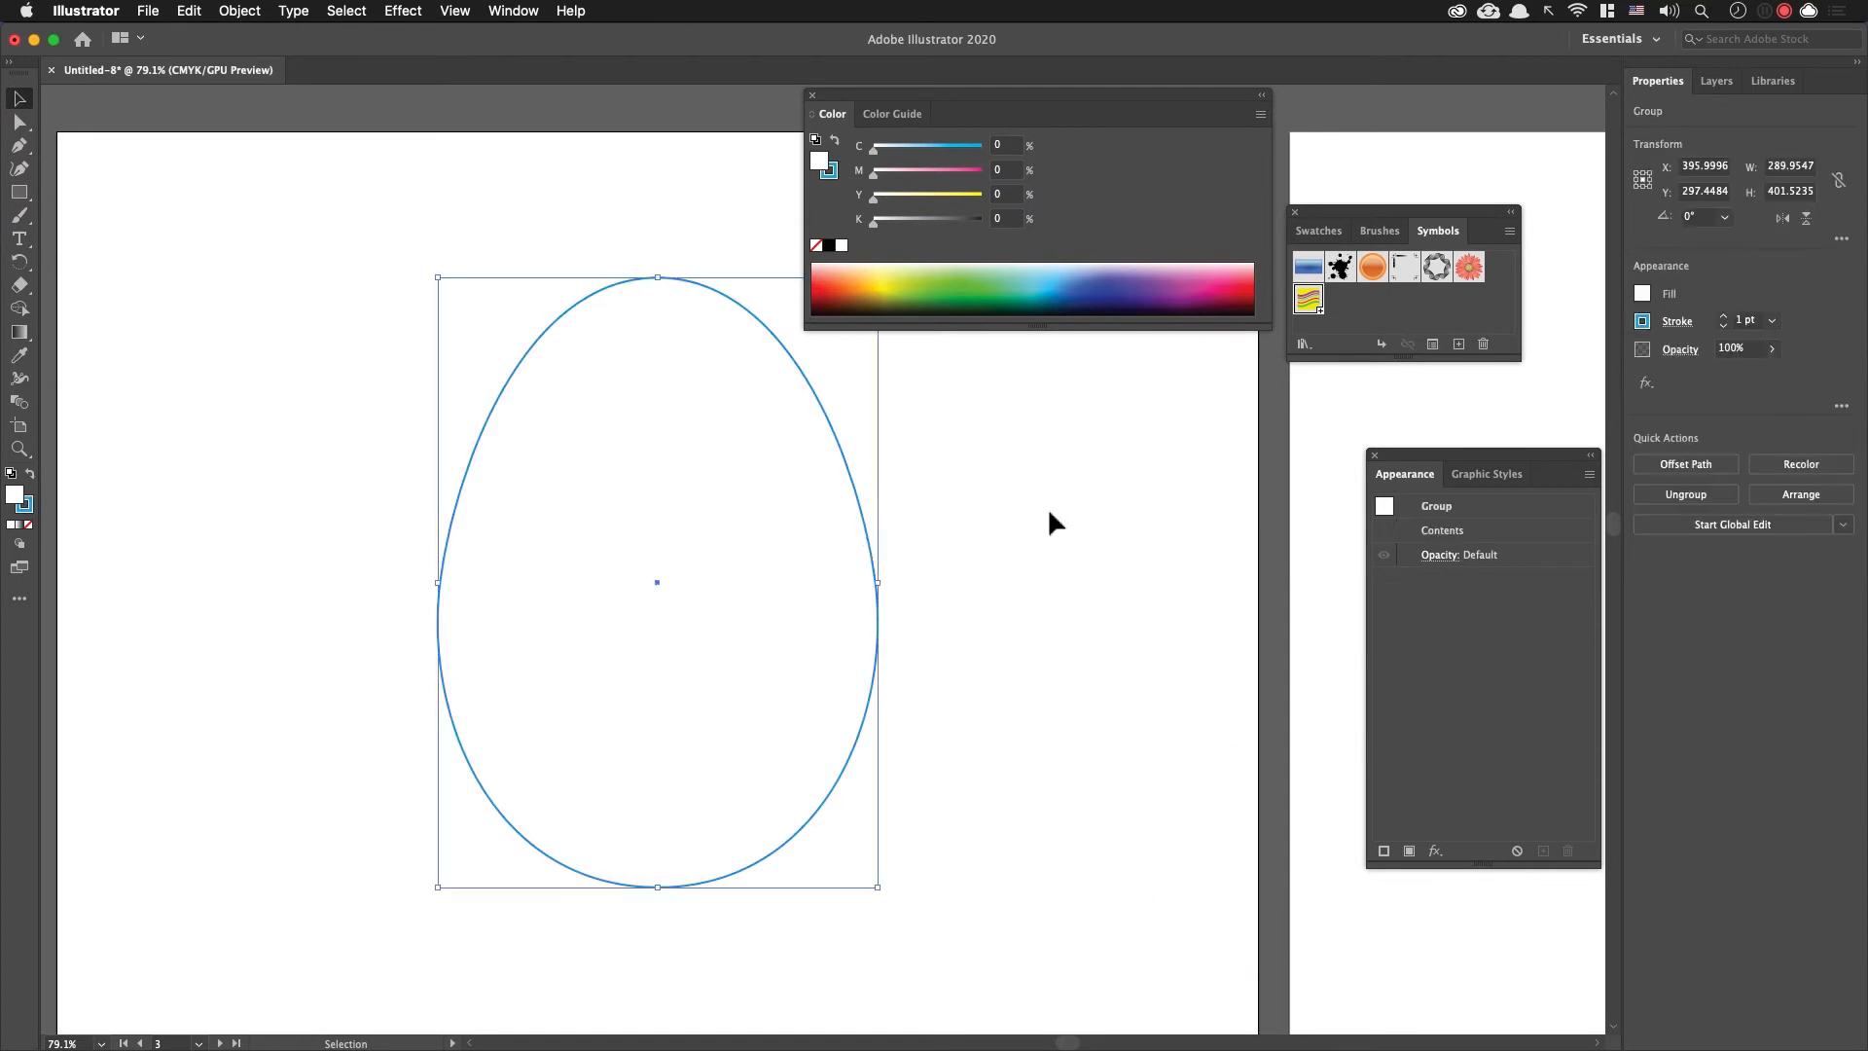
pyautogui.press('a')
pyautogui.moveTo(380, 521); pyautogui.dragTo(491, 637)
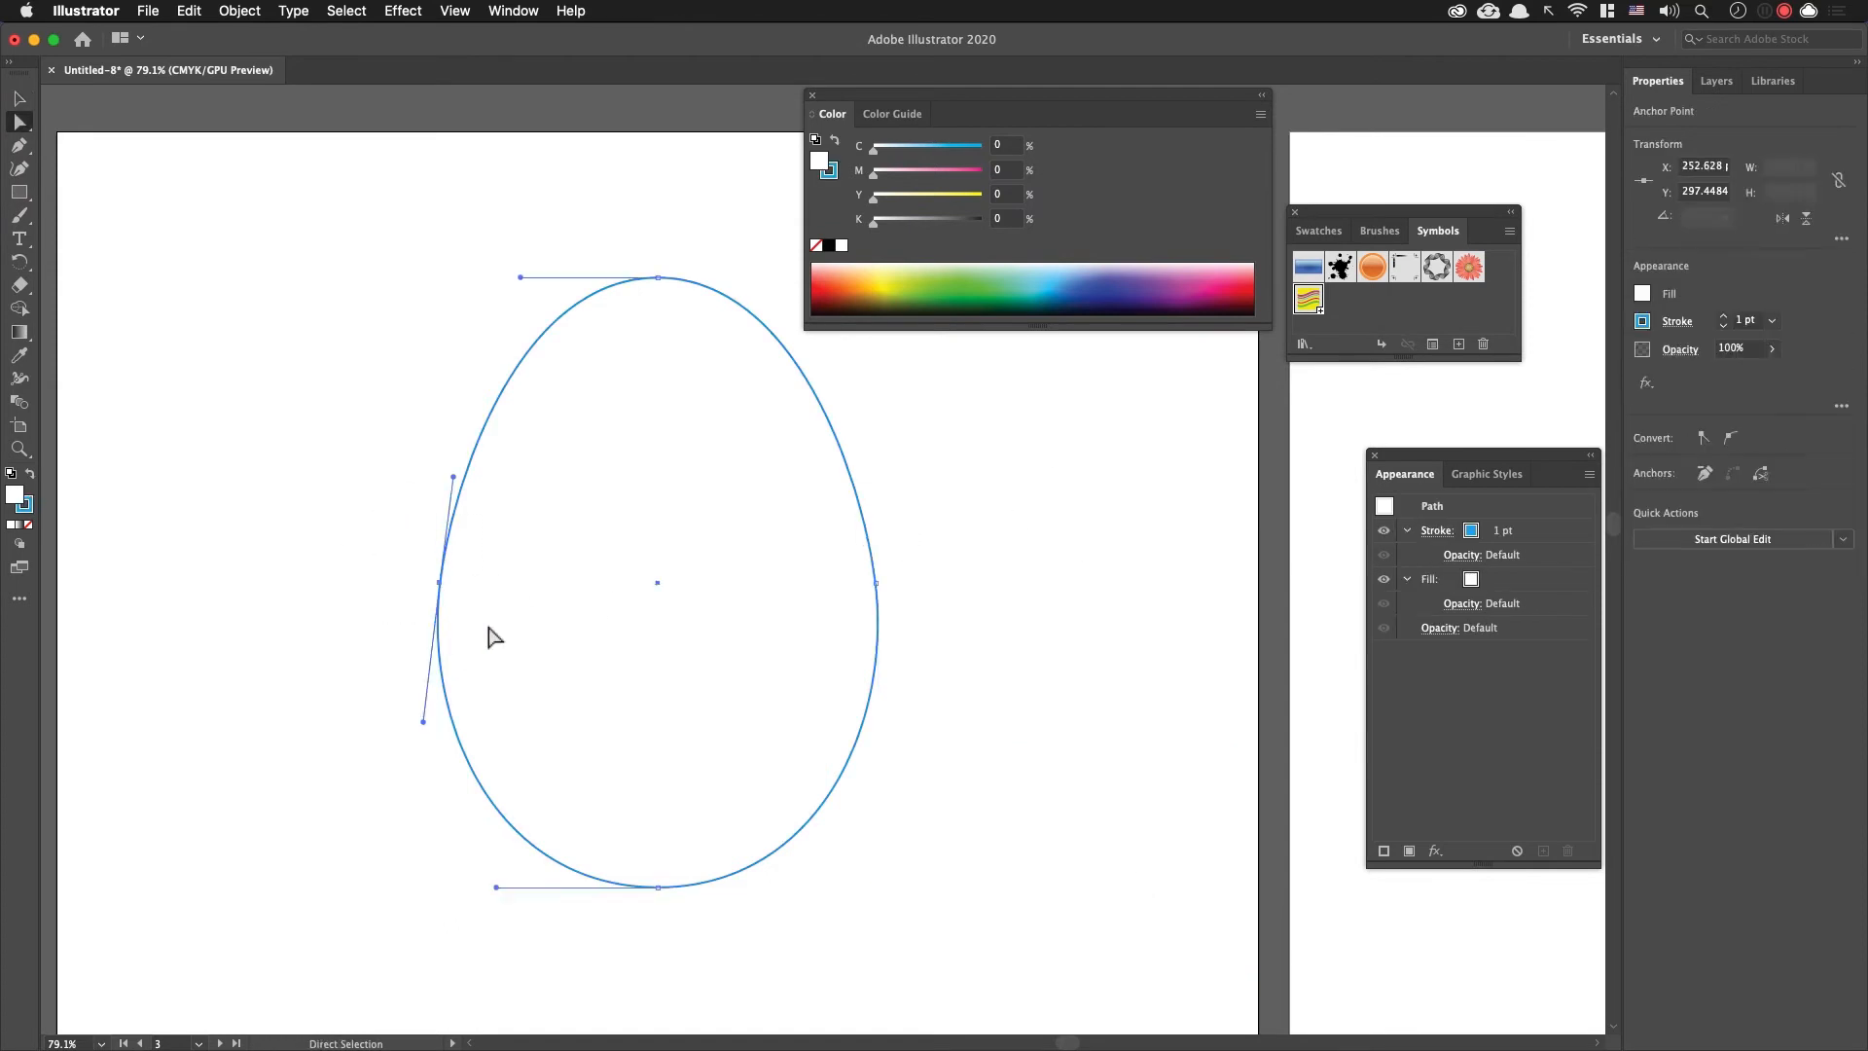
pyautogui.press('Delete')
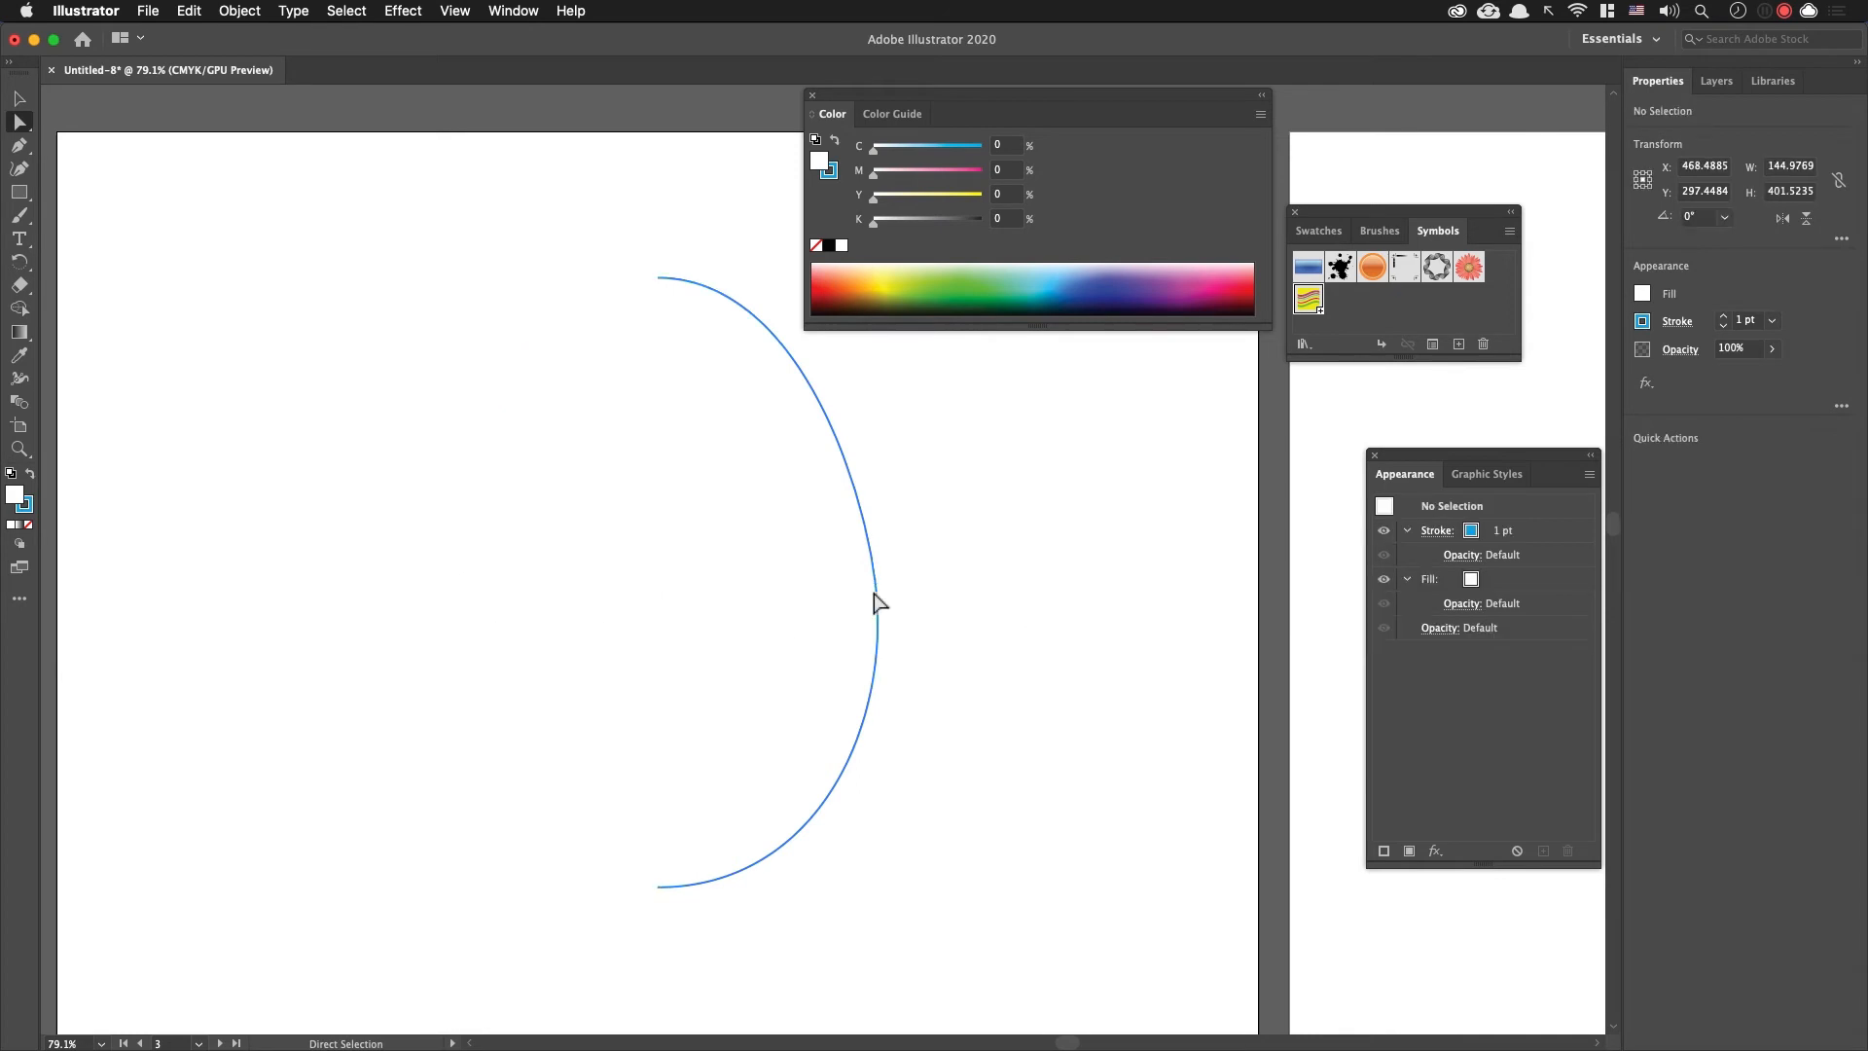
# Step: Start a 3D Revolve effect on the open half-egg path and collapse the dialog's extra shading options
pyautogui.click(1012, 694)
pyautogui.press('v')
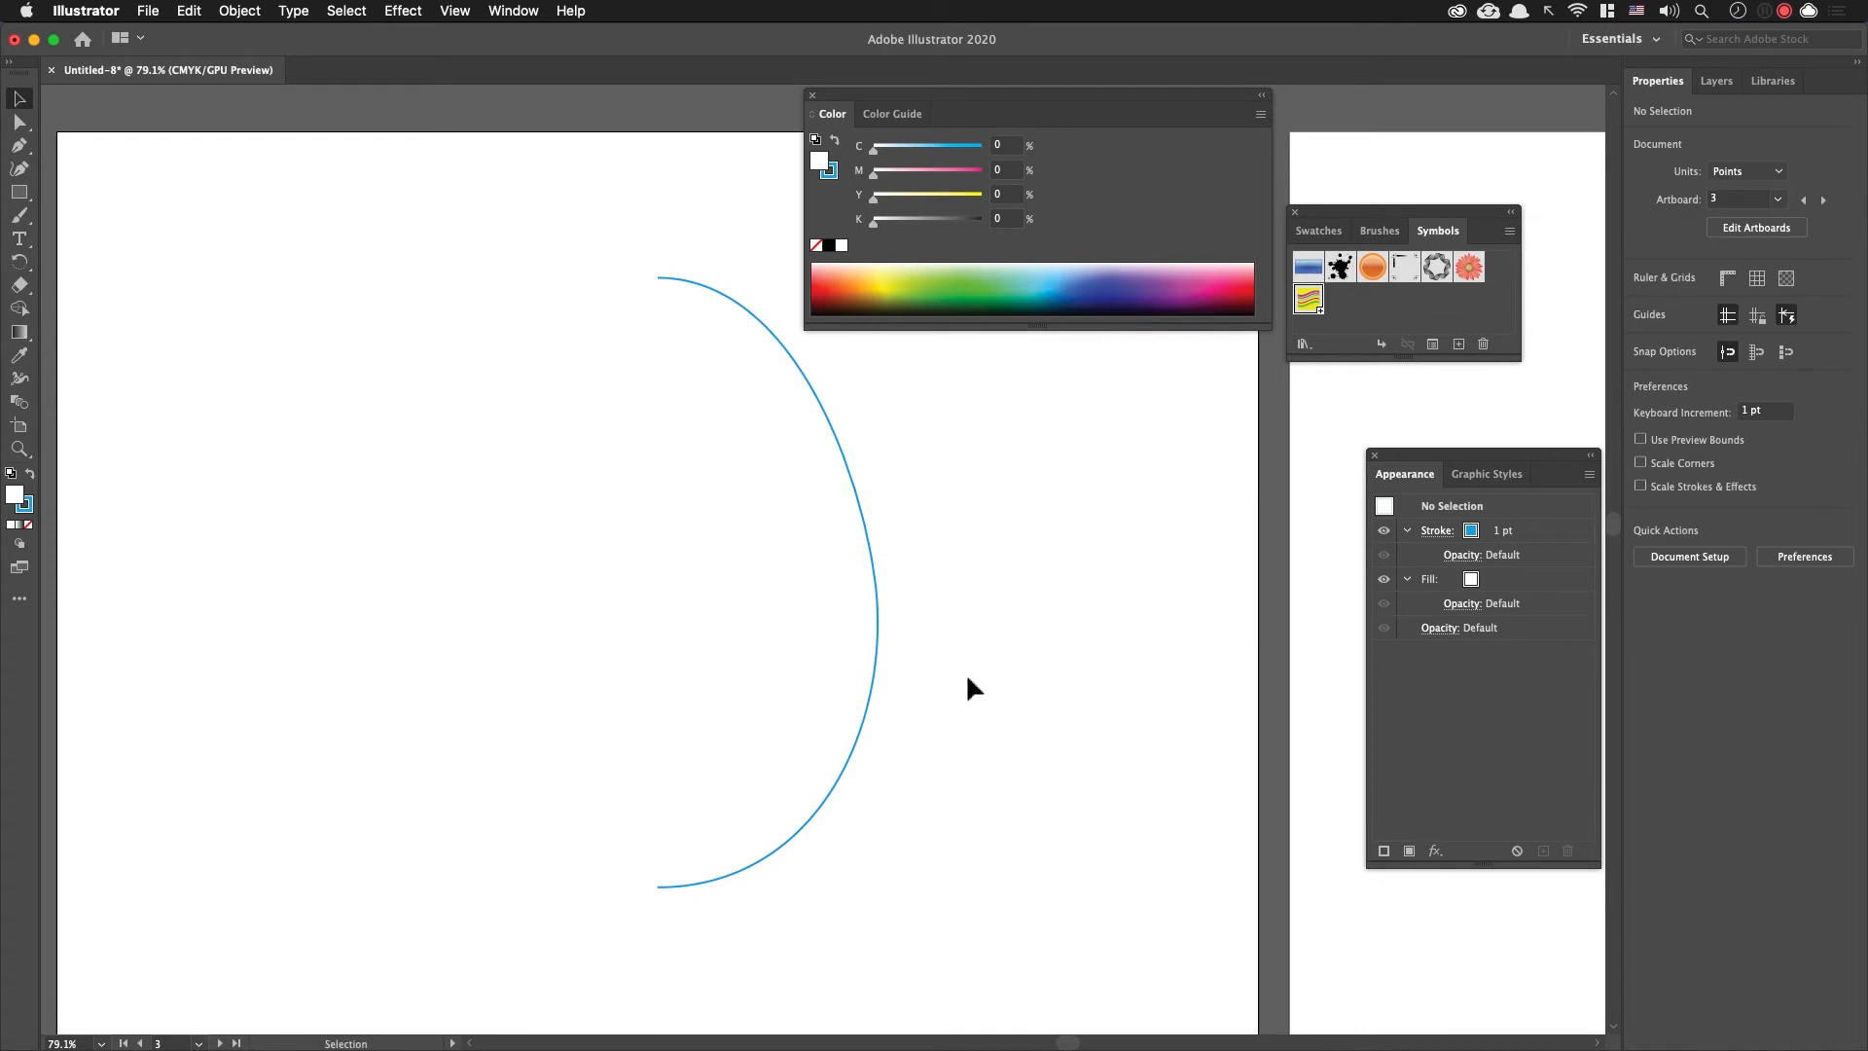
pyautogui.click(878, 661)
pyautogui.click(1436, 853)
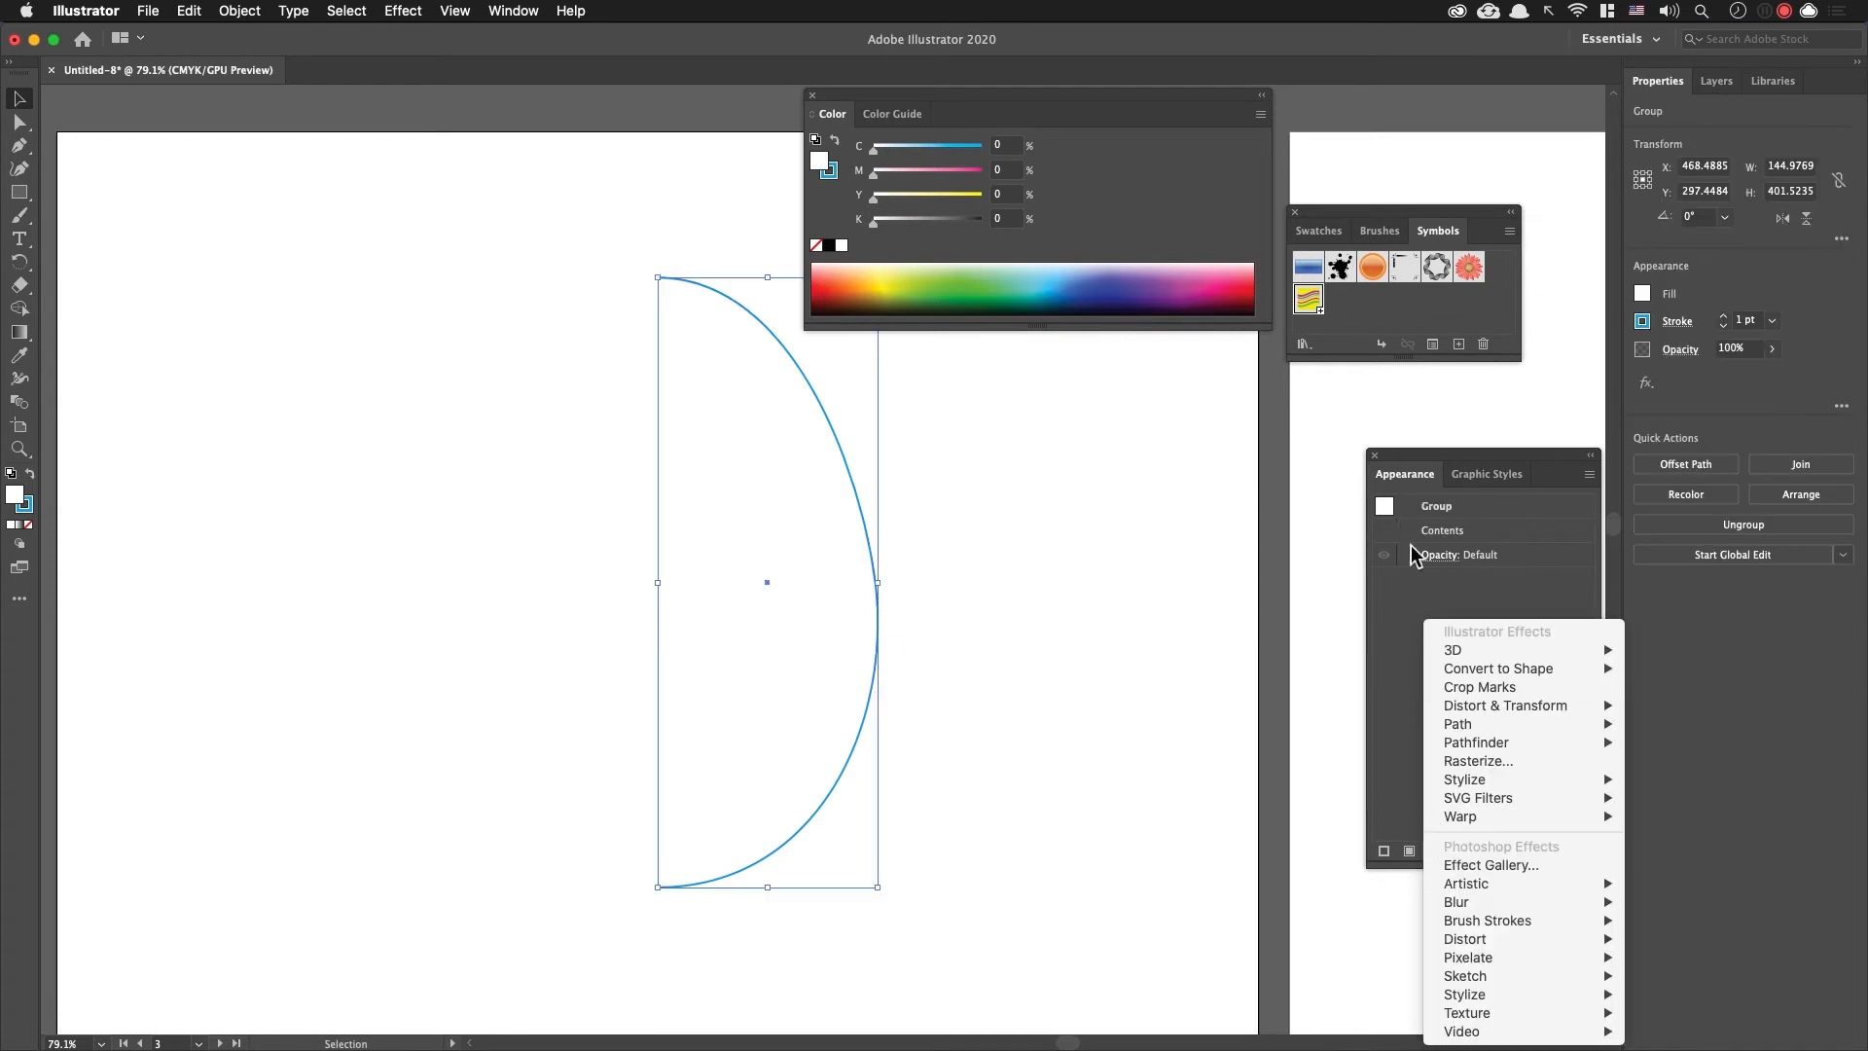
pyautogui.moveTo(1576, 650)
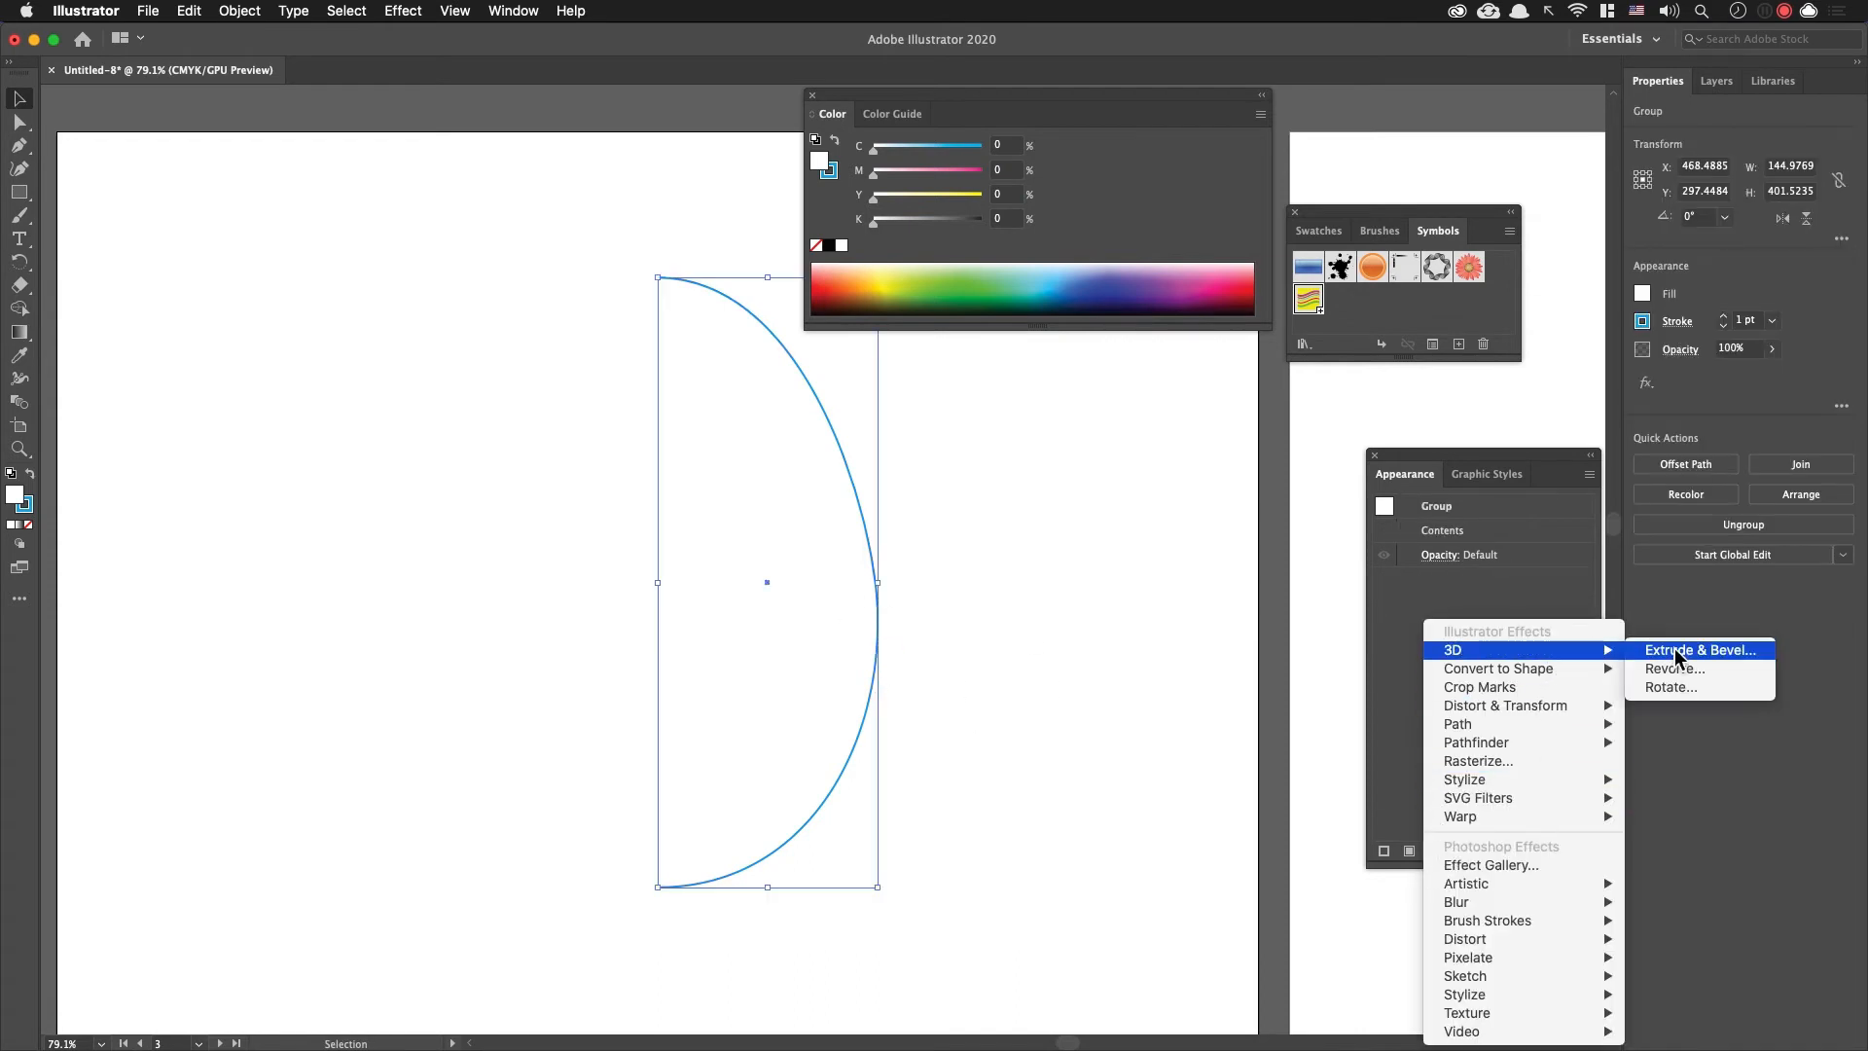
pyautogui.click(1675, 668)
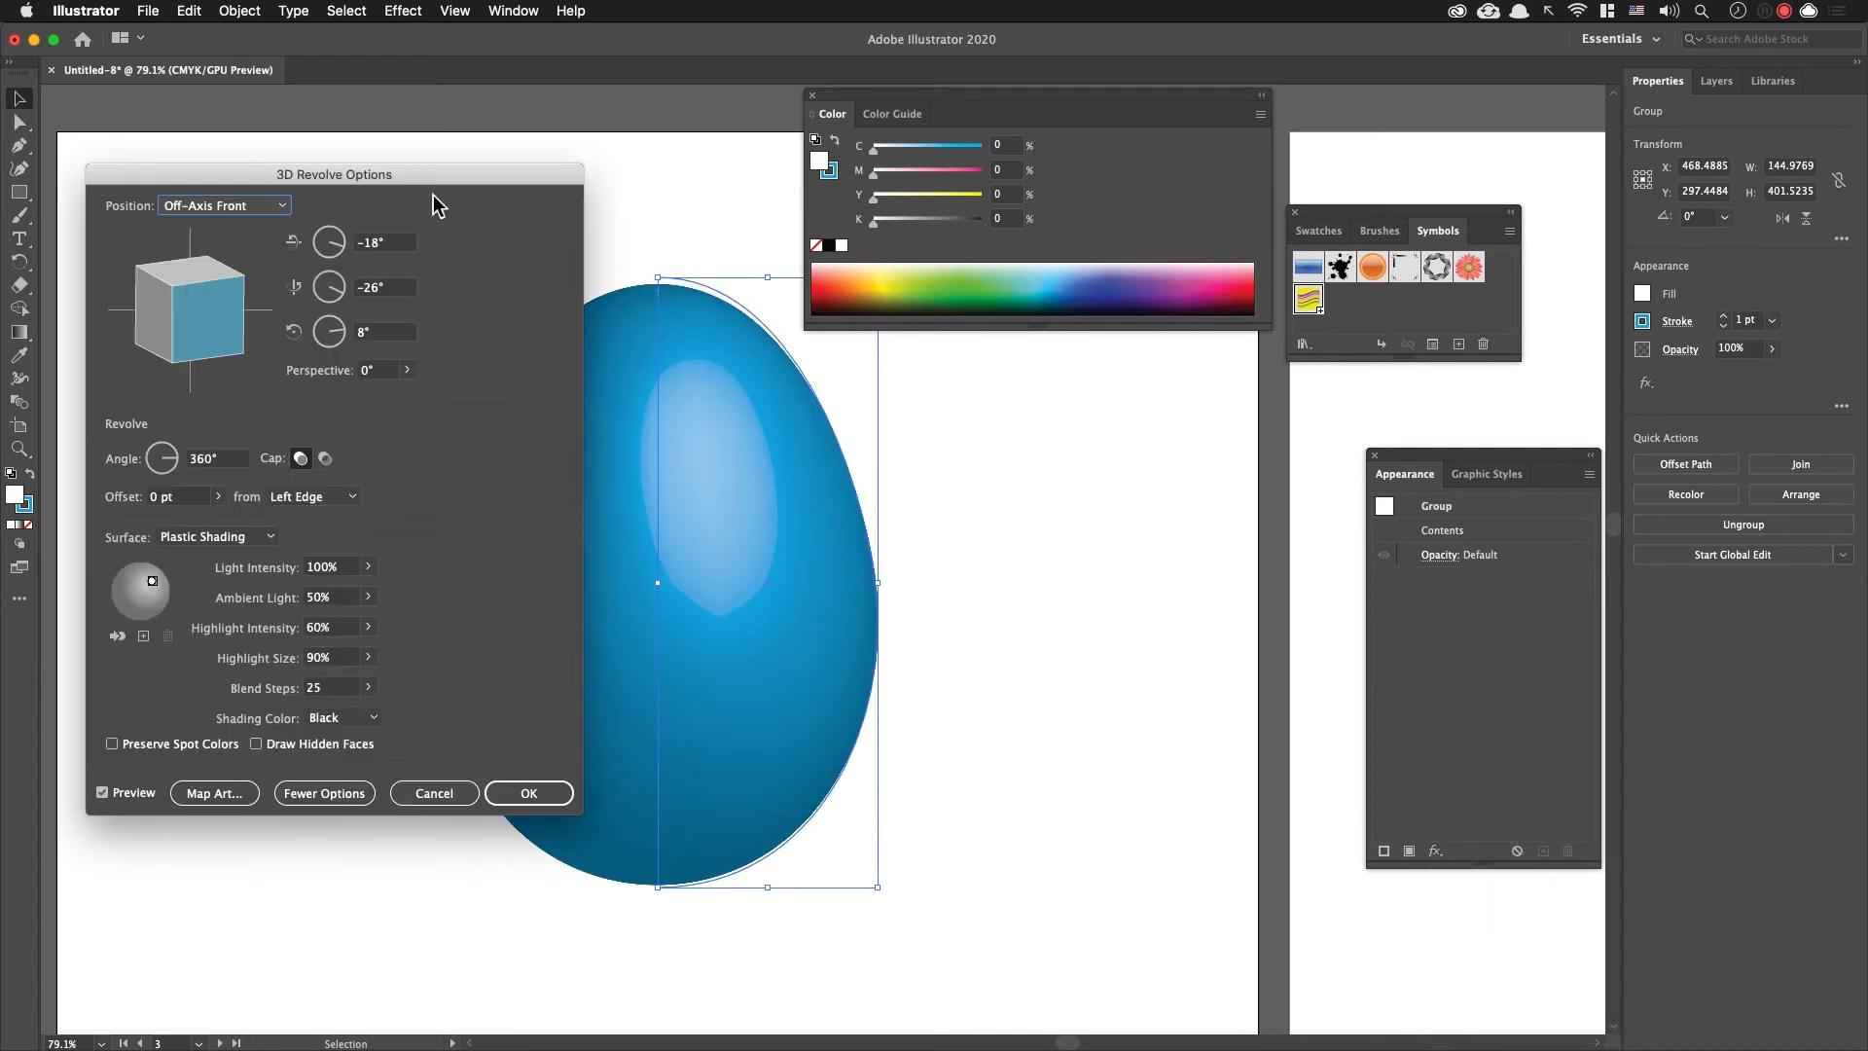
pyautogui.moveTo(561, 224); pyautogui.dragTo(757, 284)
pyautogui.moveTo(627, 235); pyautogui.dragTo(514, 265)
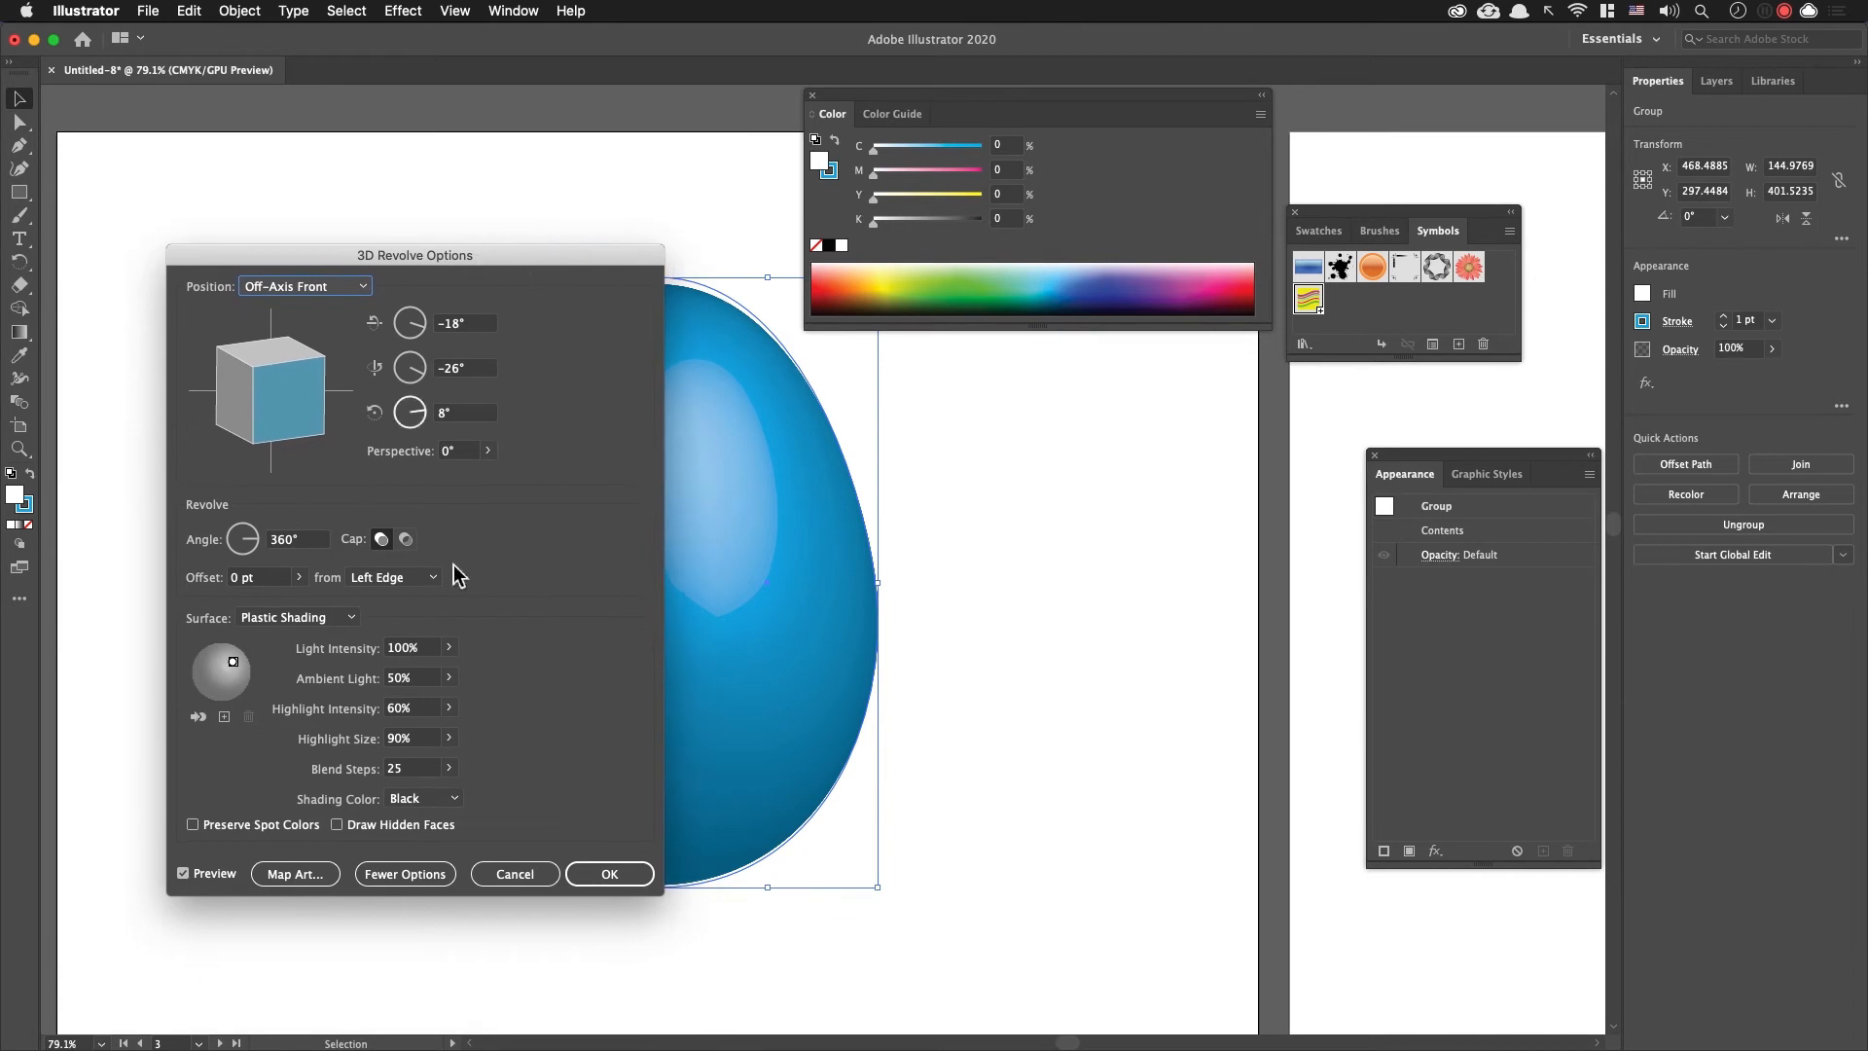
pyautogui.click(405, 874)
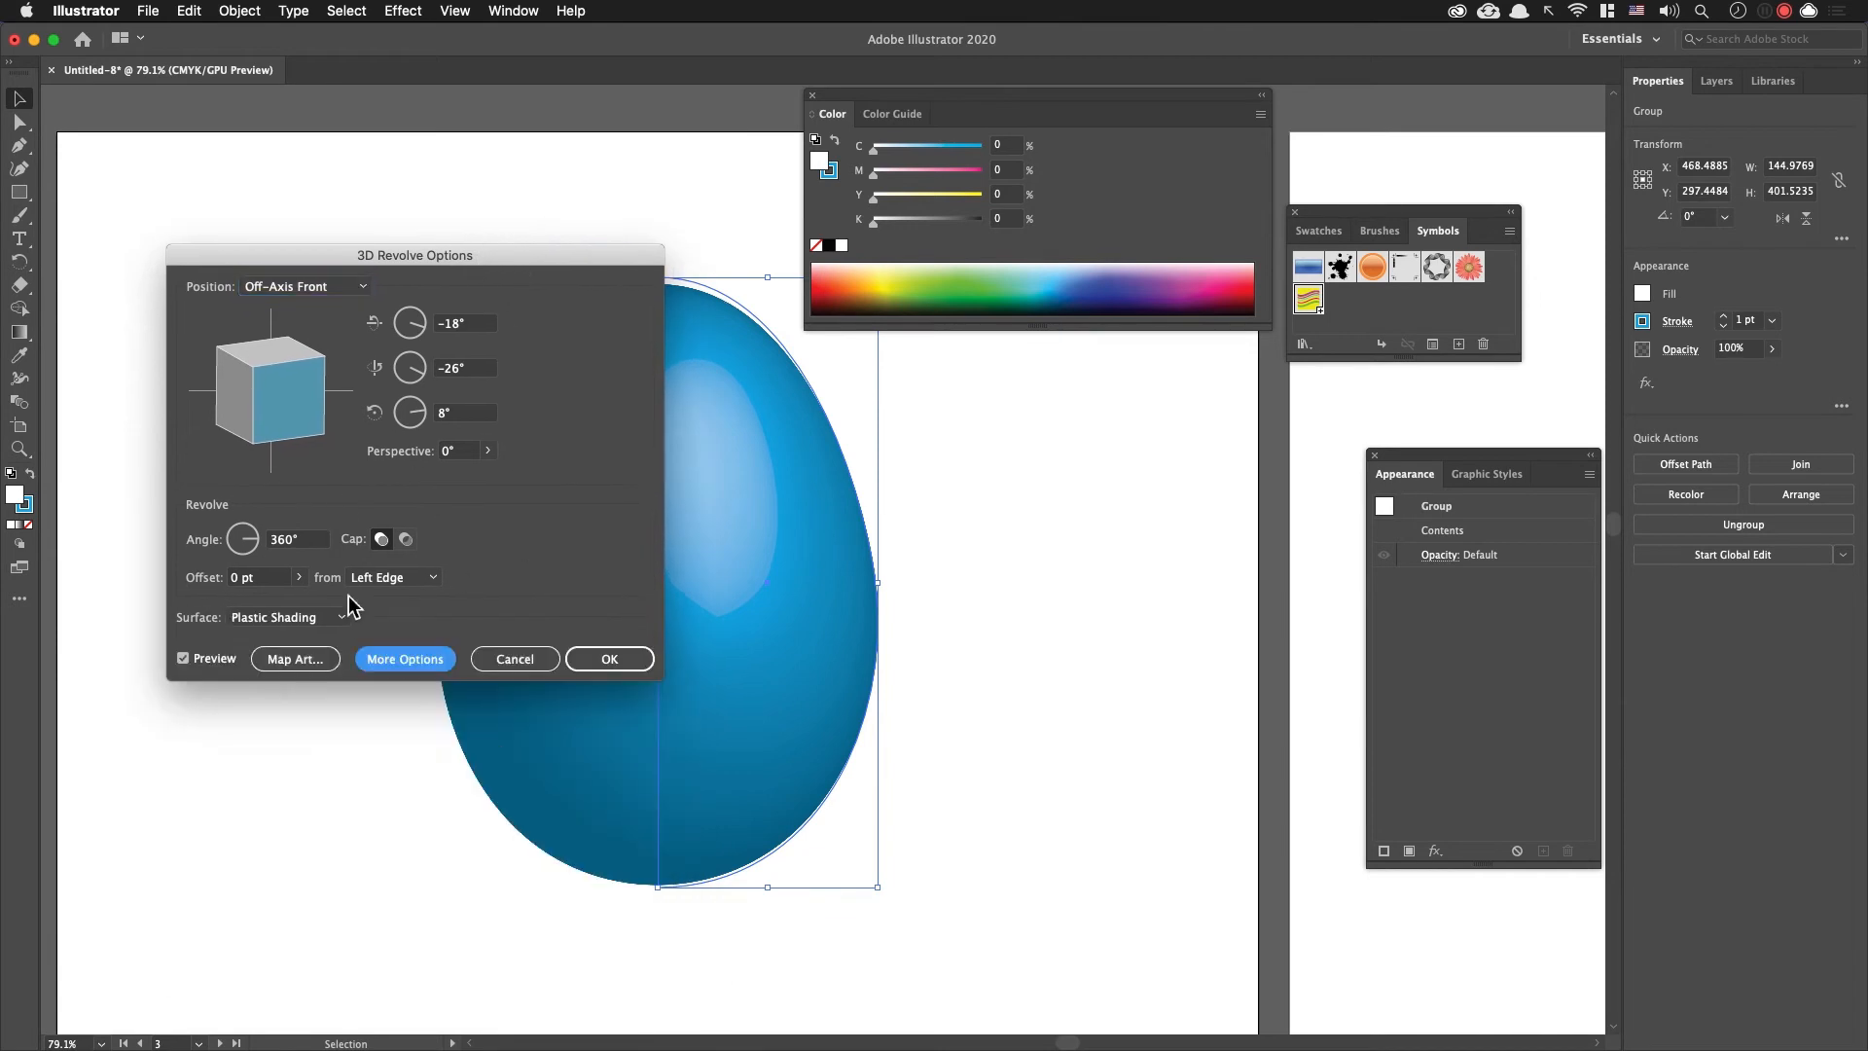
# Step: Open the Map Art settings for the revolved egg and step through its three surfaces
pyautogui.click(297, 662)
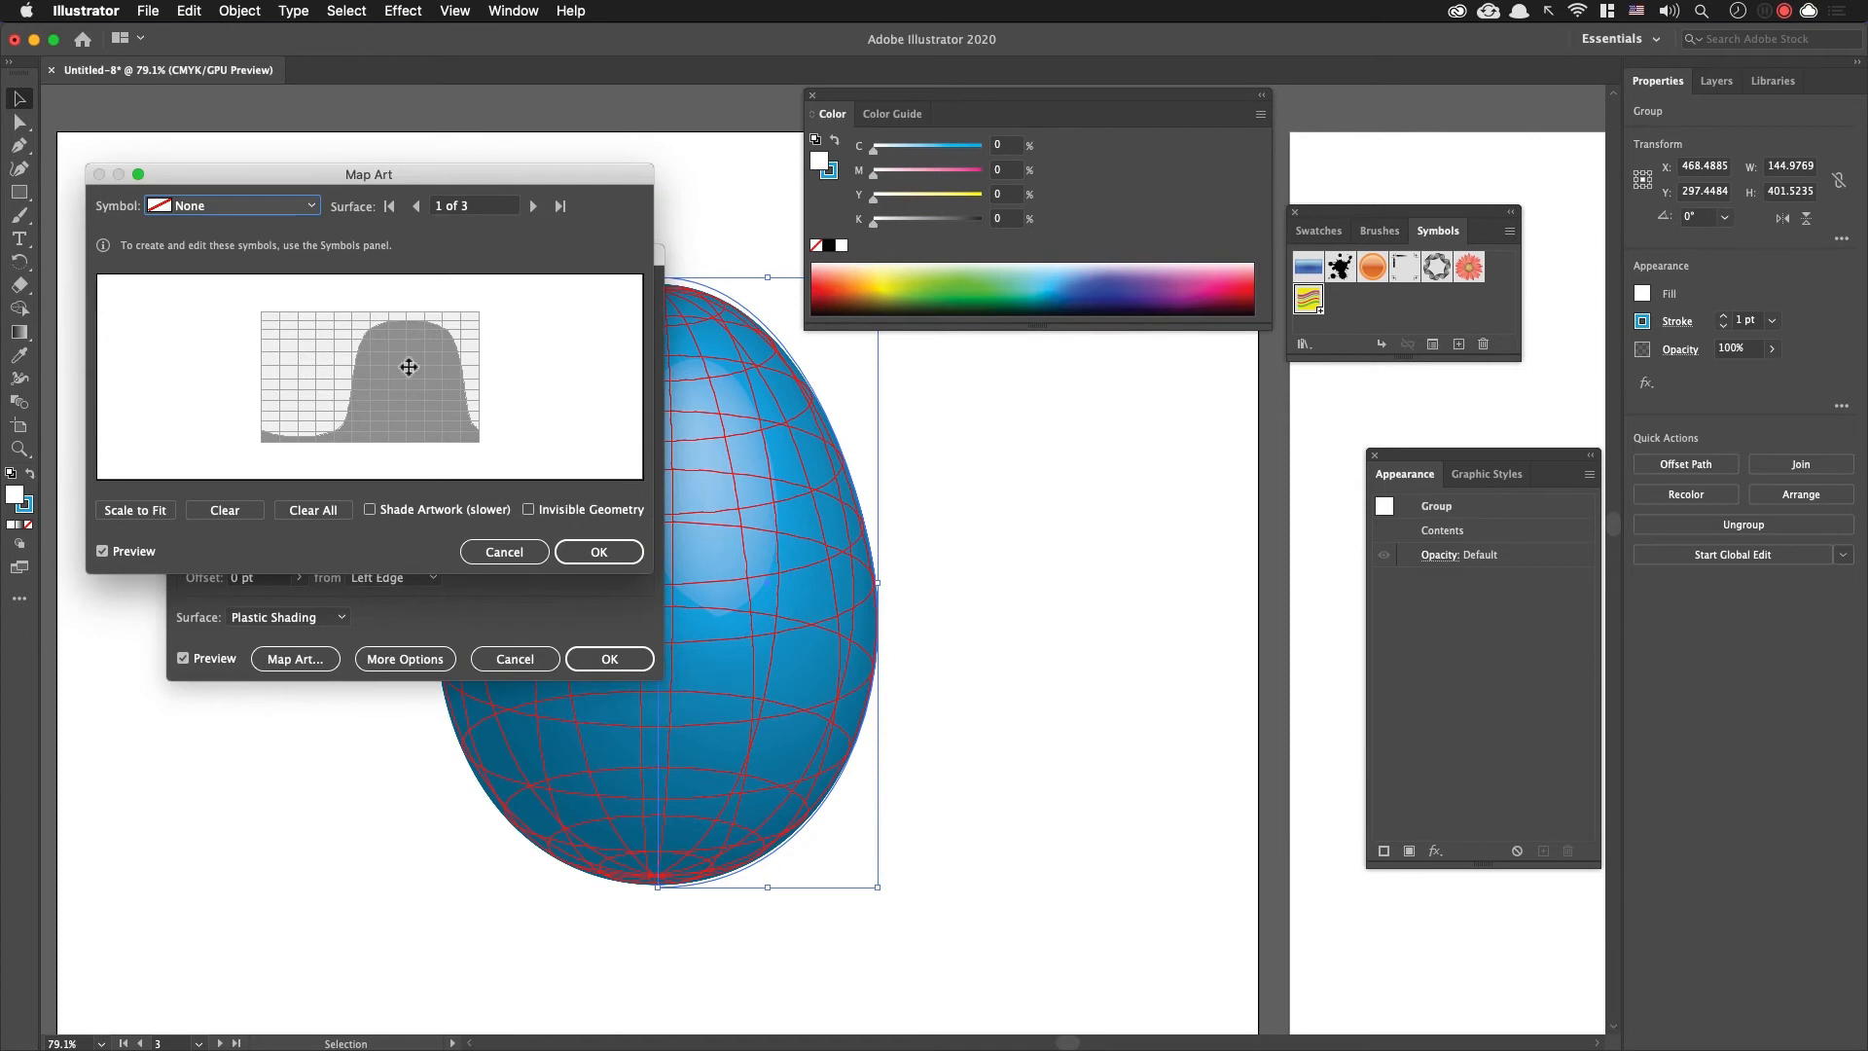
pyautogui.moveTo(449, 177); pyautogui.dragTo(1217, 501)
pyautogui.click(1300, 529)
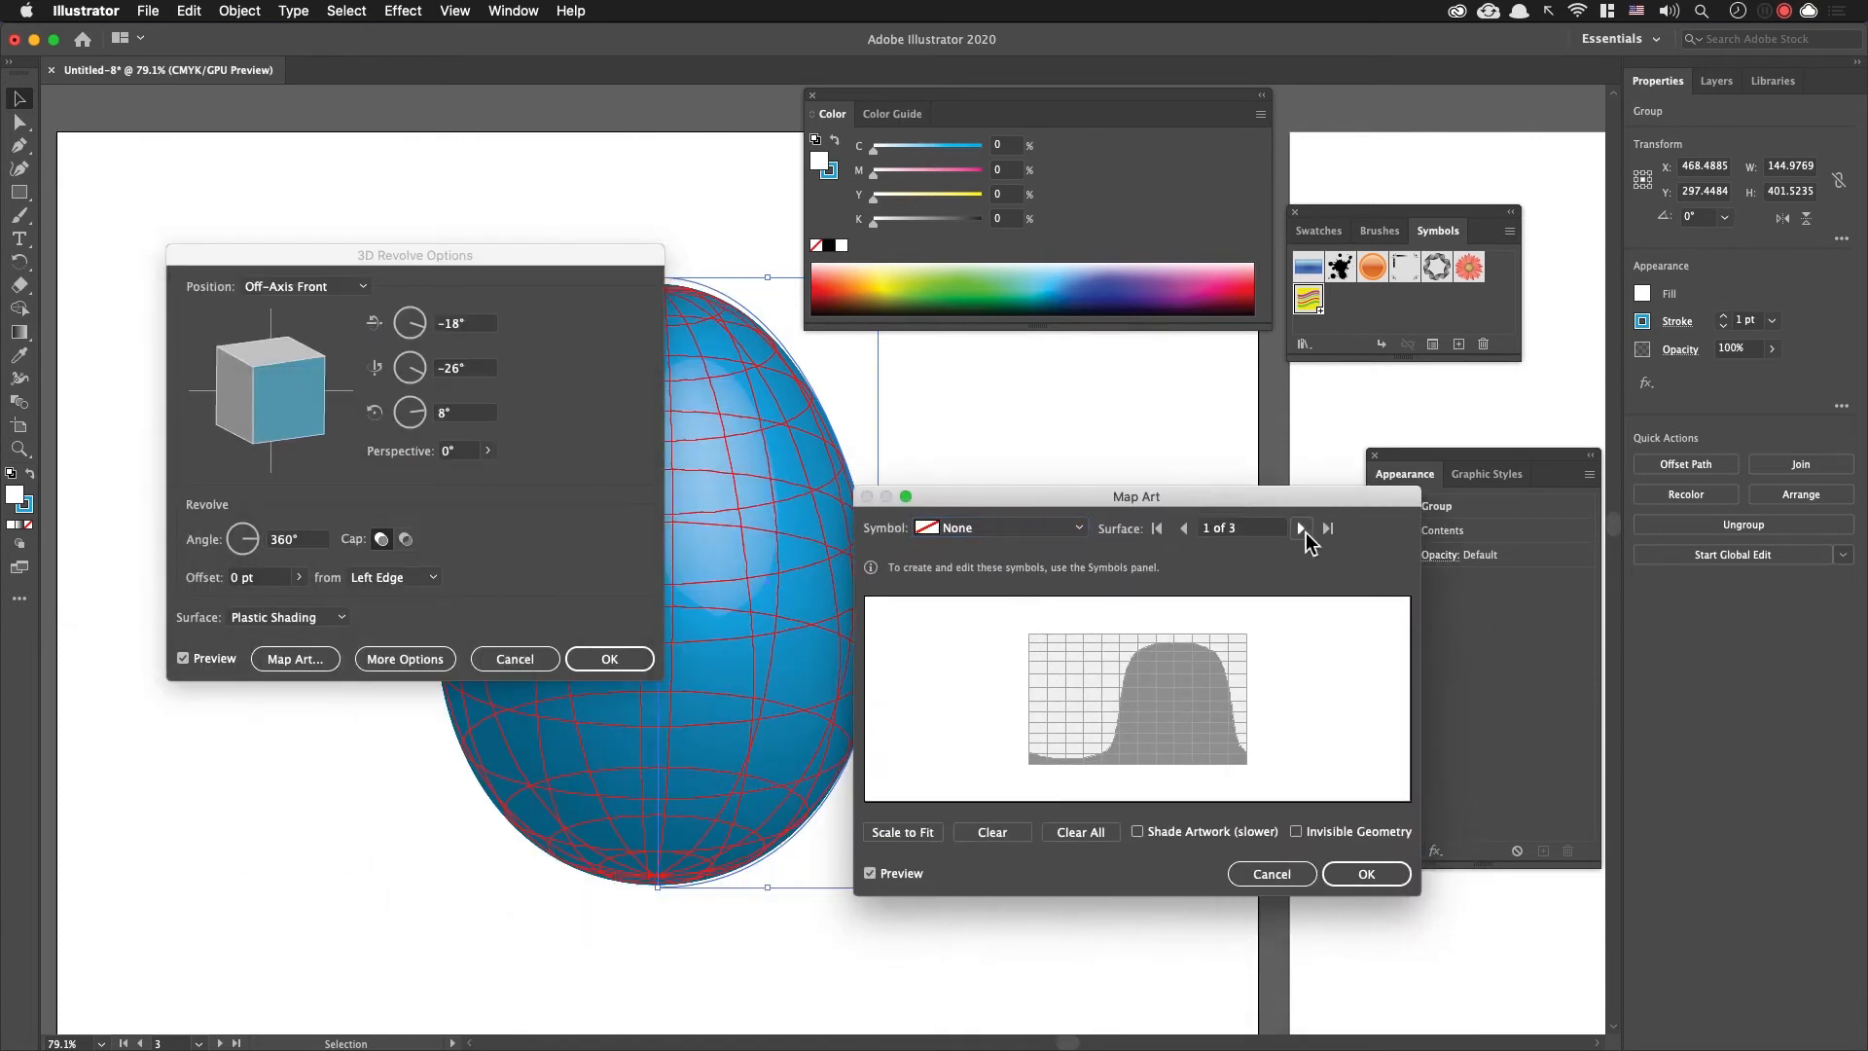
pyautogui.click(1184, 529)
# Step: Try mapping New Symbol onto surface 1 of the egg, and reset that surface to None
pyautogui.moveTo(1100, 506); pyautogui.dragTo(1157, 433)
pyautogui.click(1124, 452)
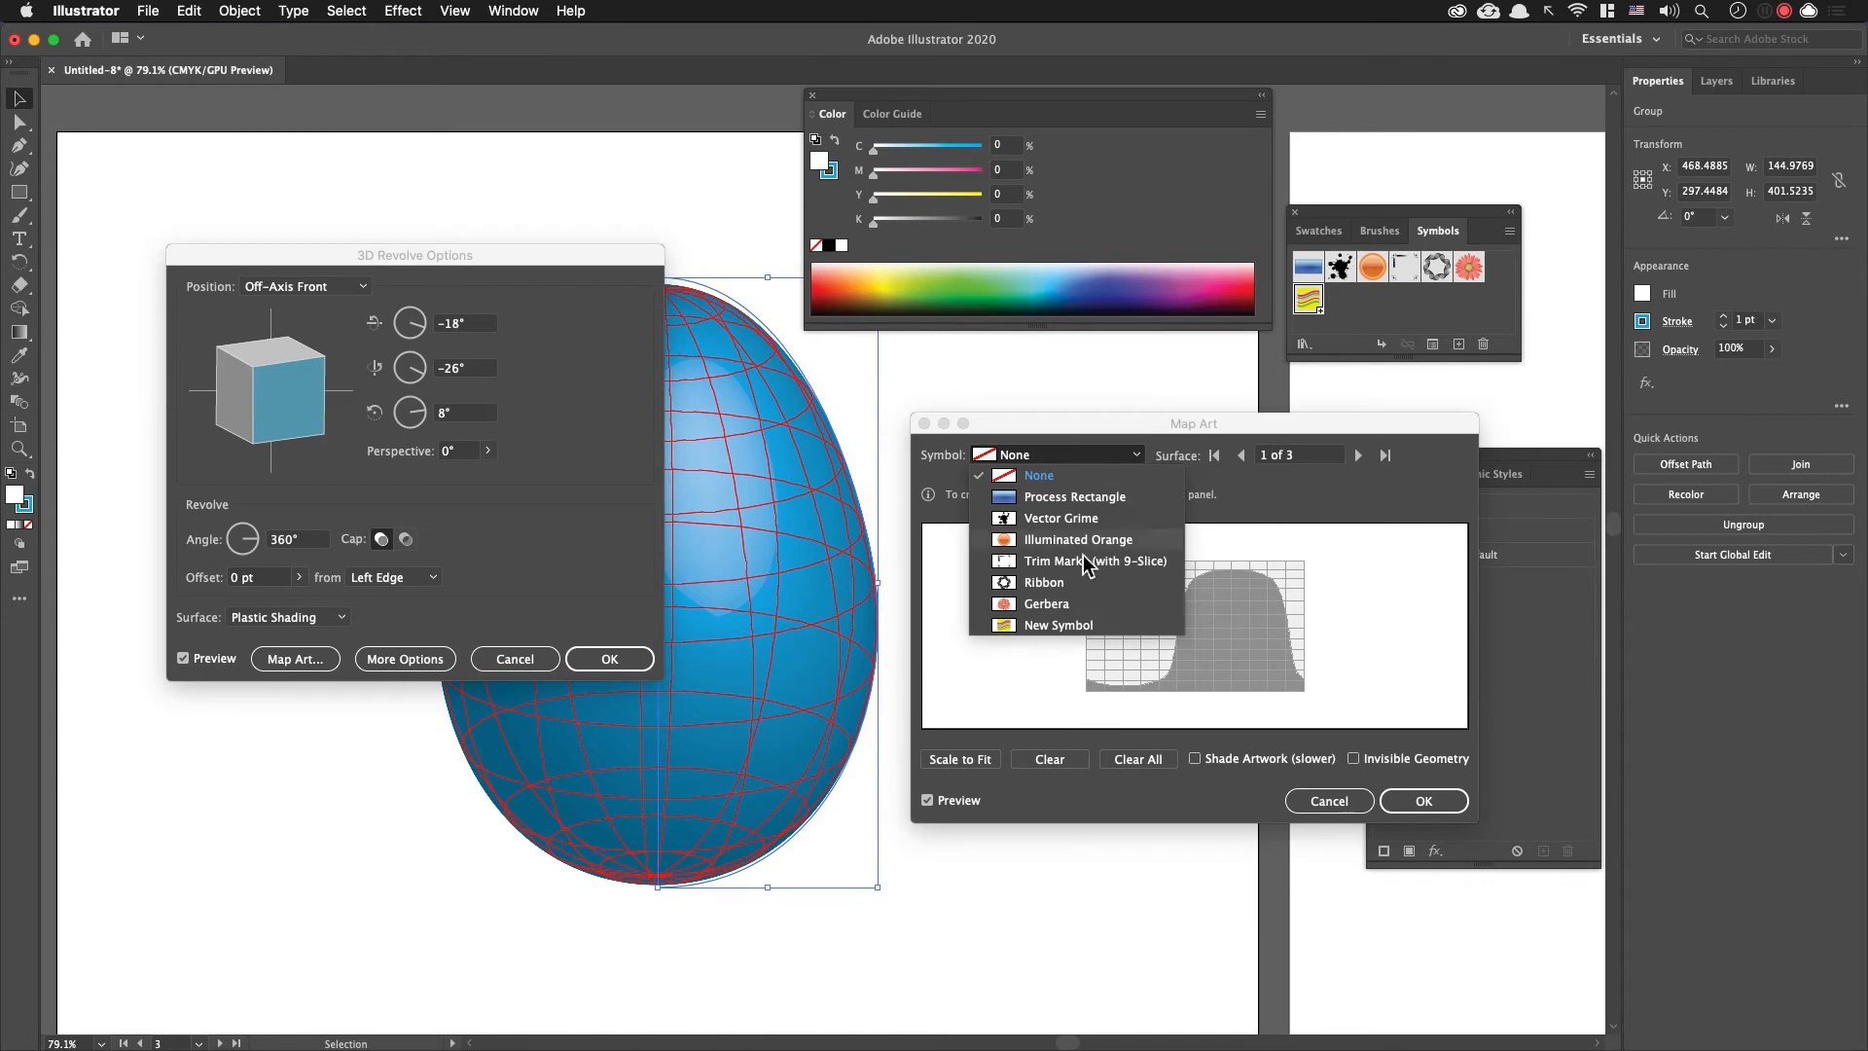
pyautogui.click(1089, 624)
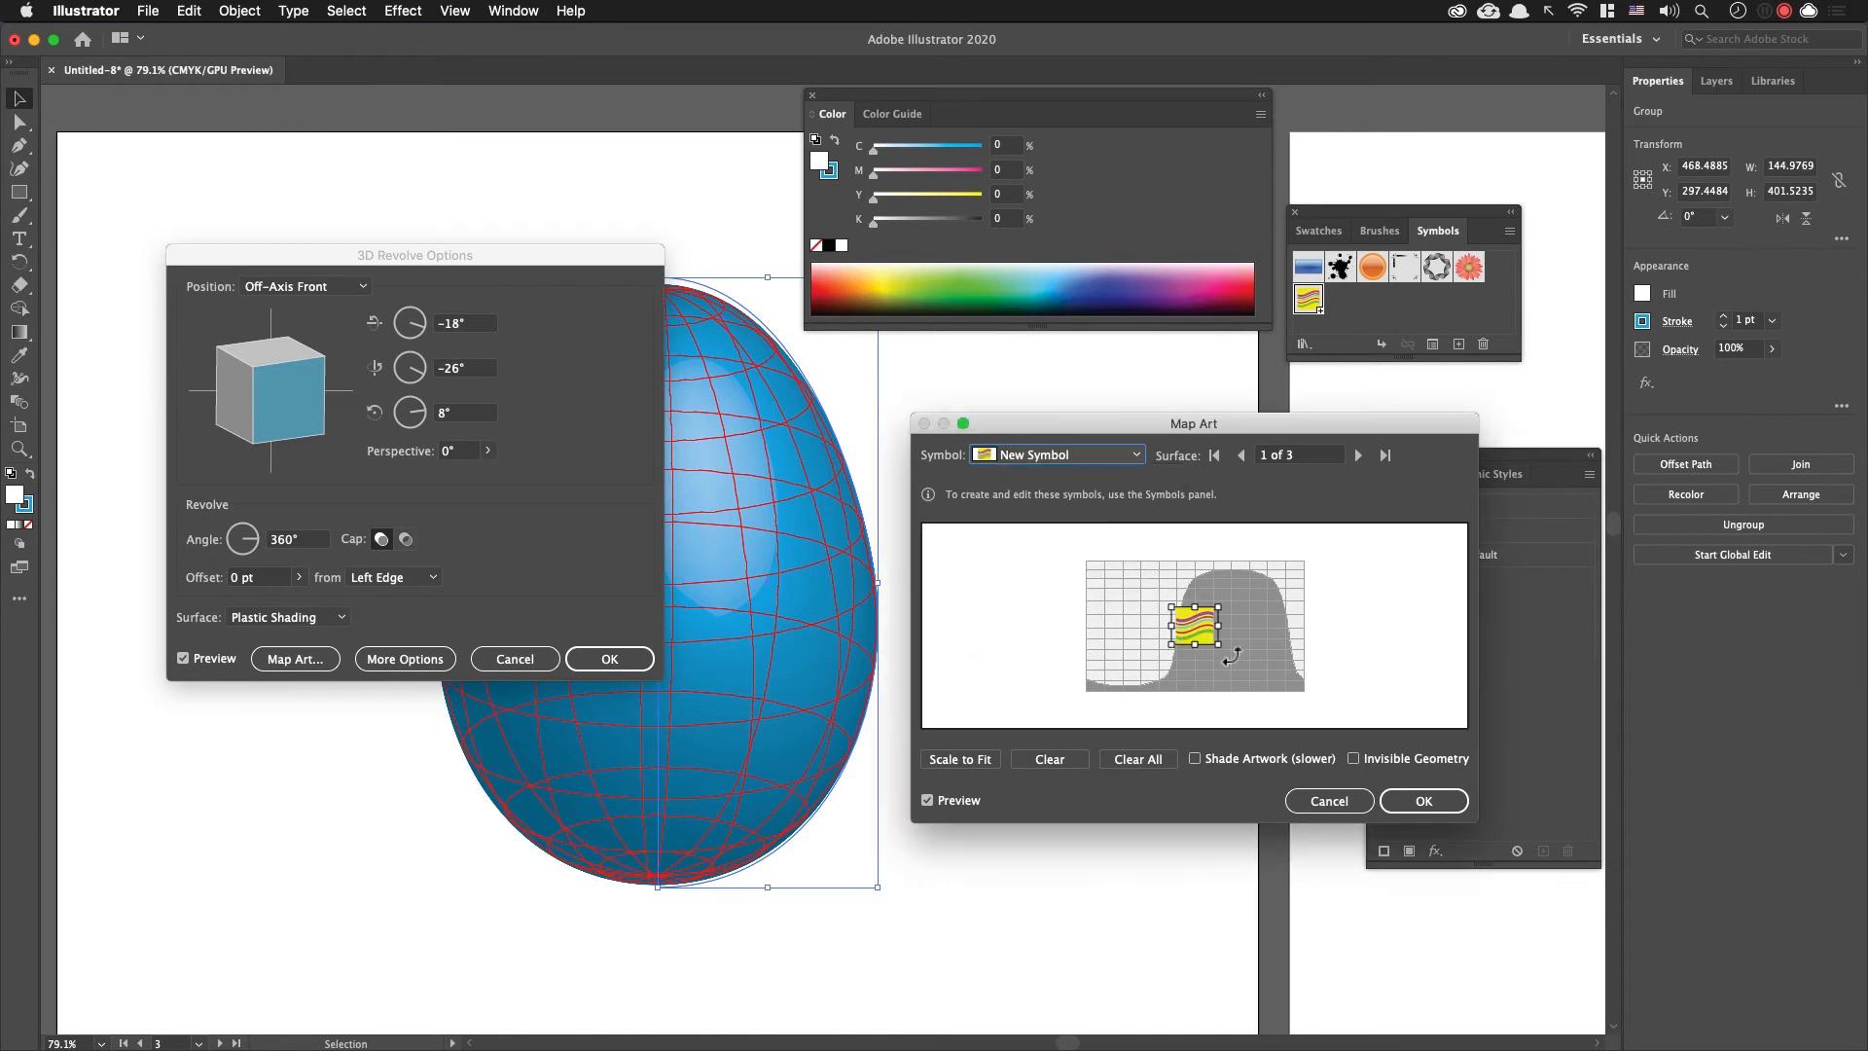
pyautogui.moveTo(1204, 636)
pyautogui.mouseDown()
pyautogui.moveTo(1095, 627)
pyautogui.moveTo(1245, 639)
pyautogui.moveTo(1180, 633)
pyautogui.mouseUp()
pyautogui.click(1119, 454)
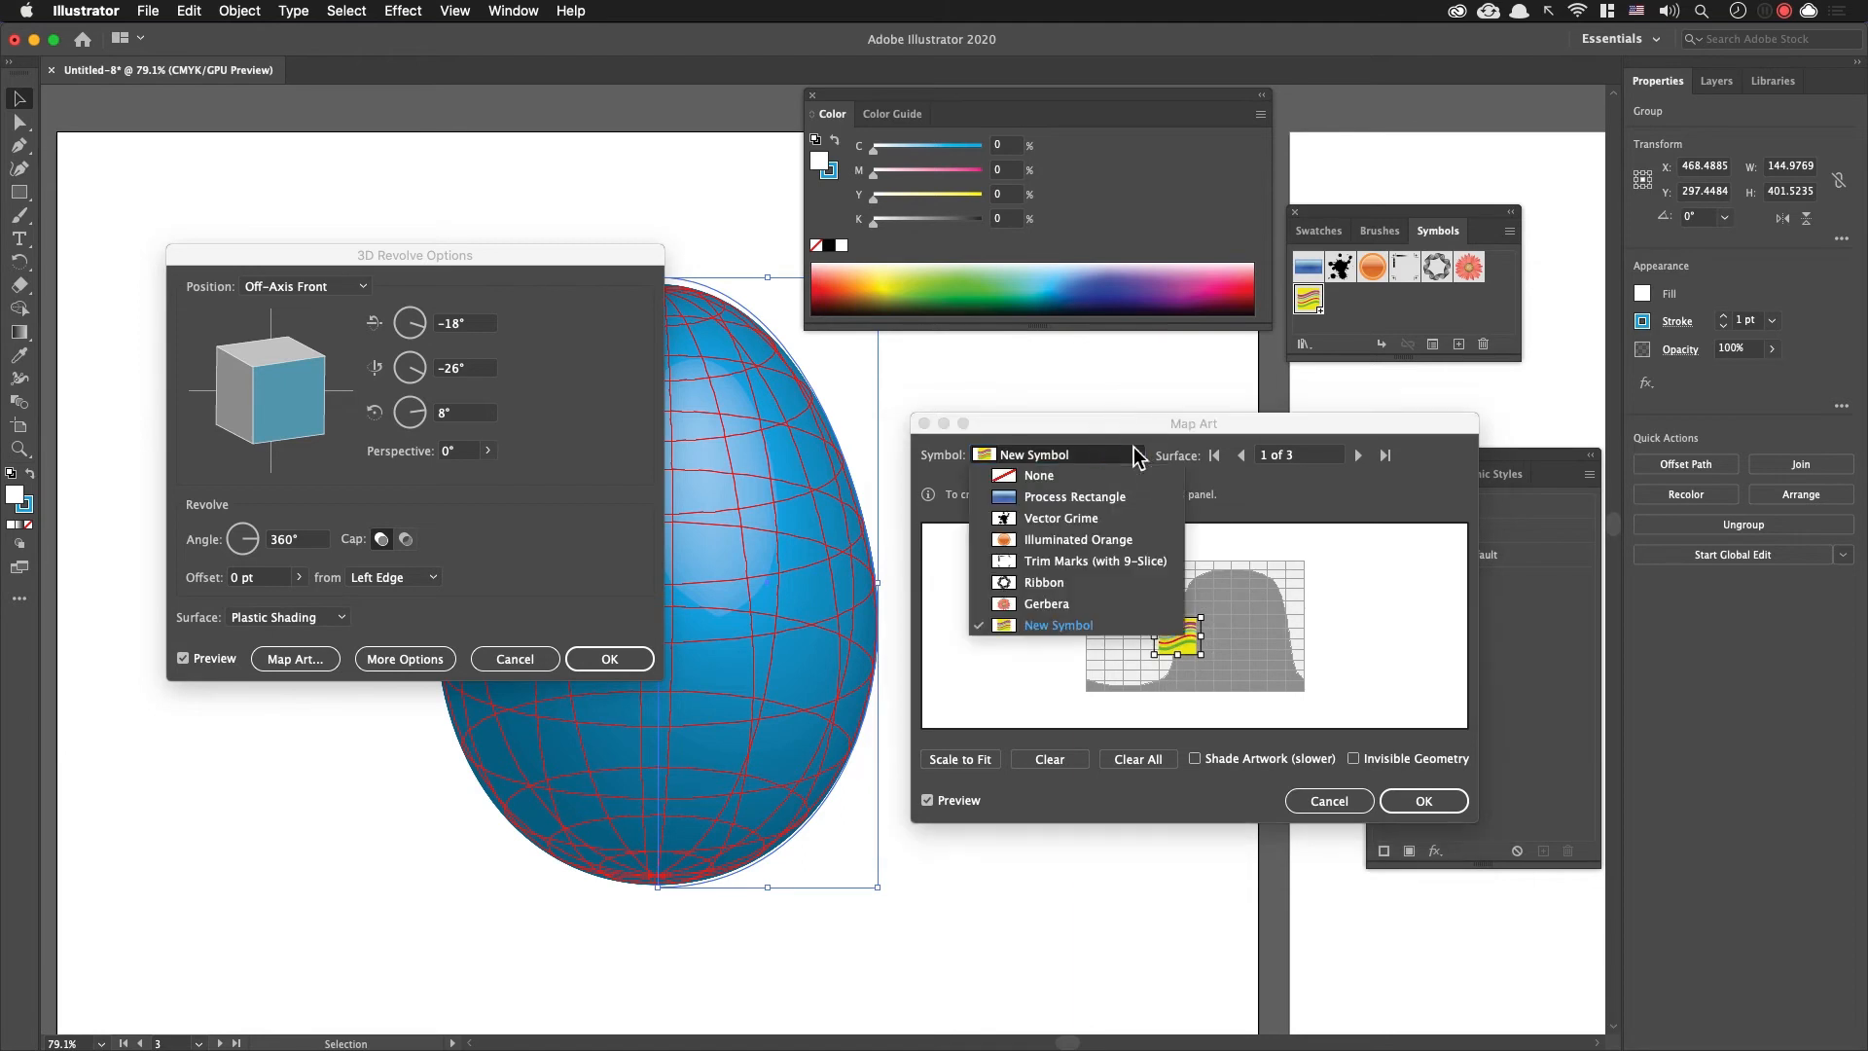
pyautogui.click(1075, 475)
# Step: Map New Symbol onto surface 2, enlarged over the light mapping area, with Shade Artwork enabled
pyautogui.click(1358, 456)
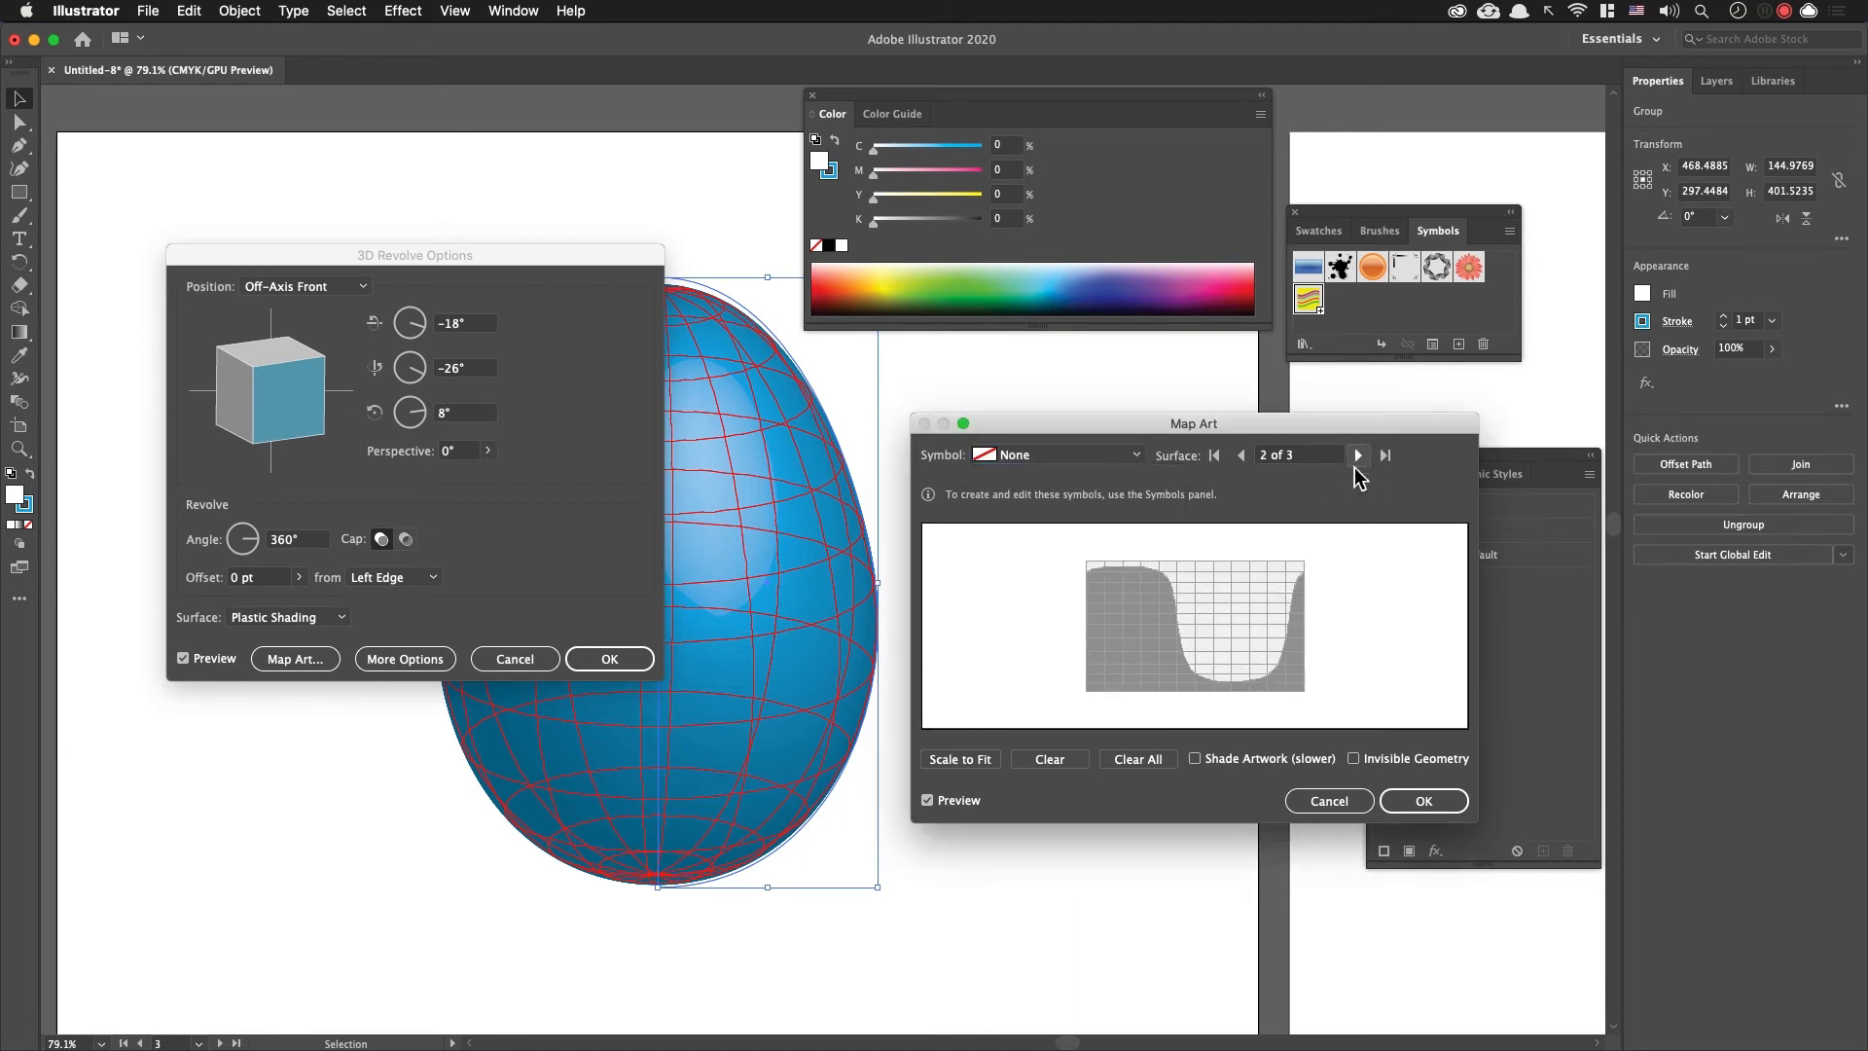
pyautogui.click(1106, 463)
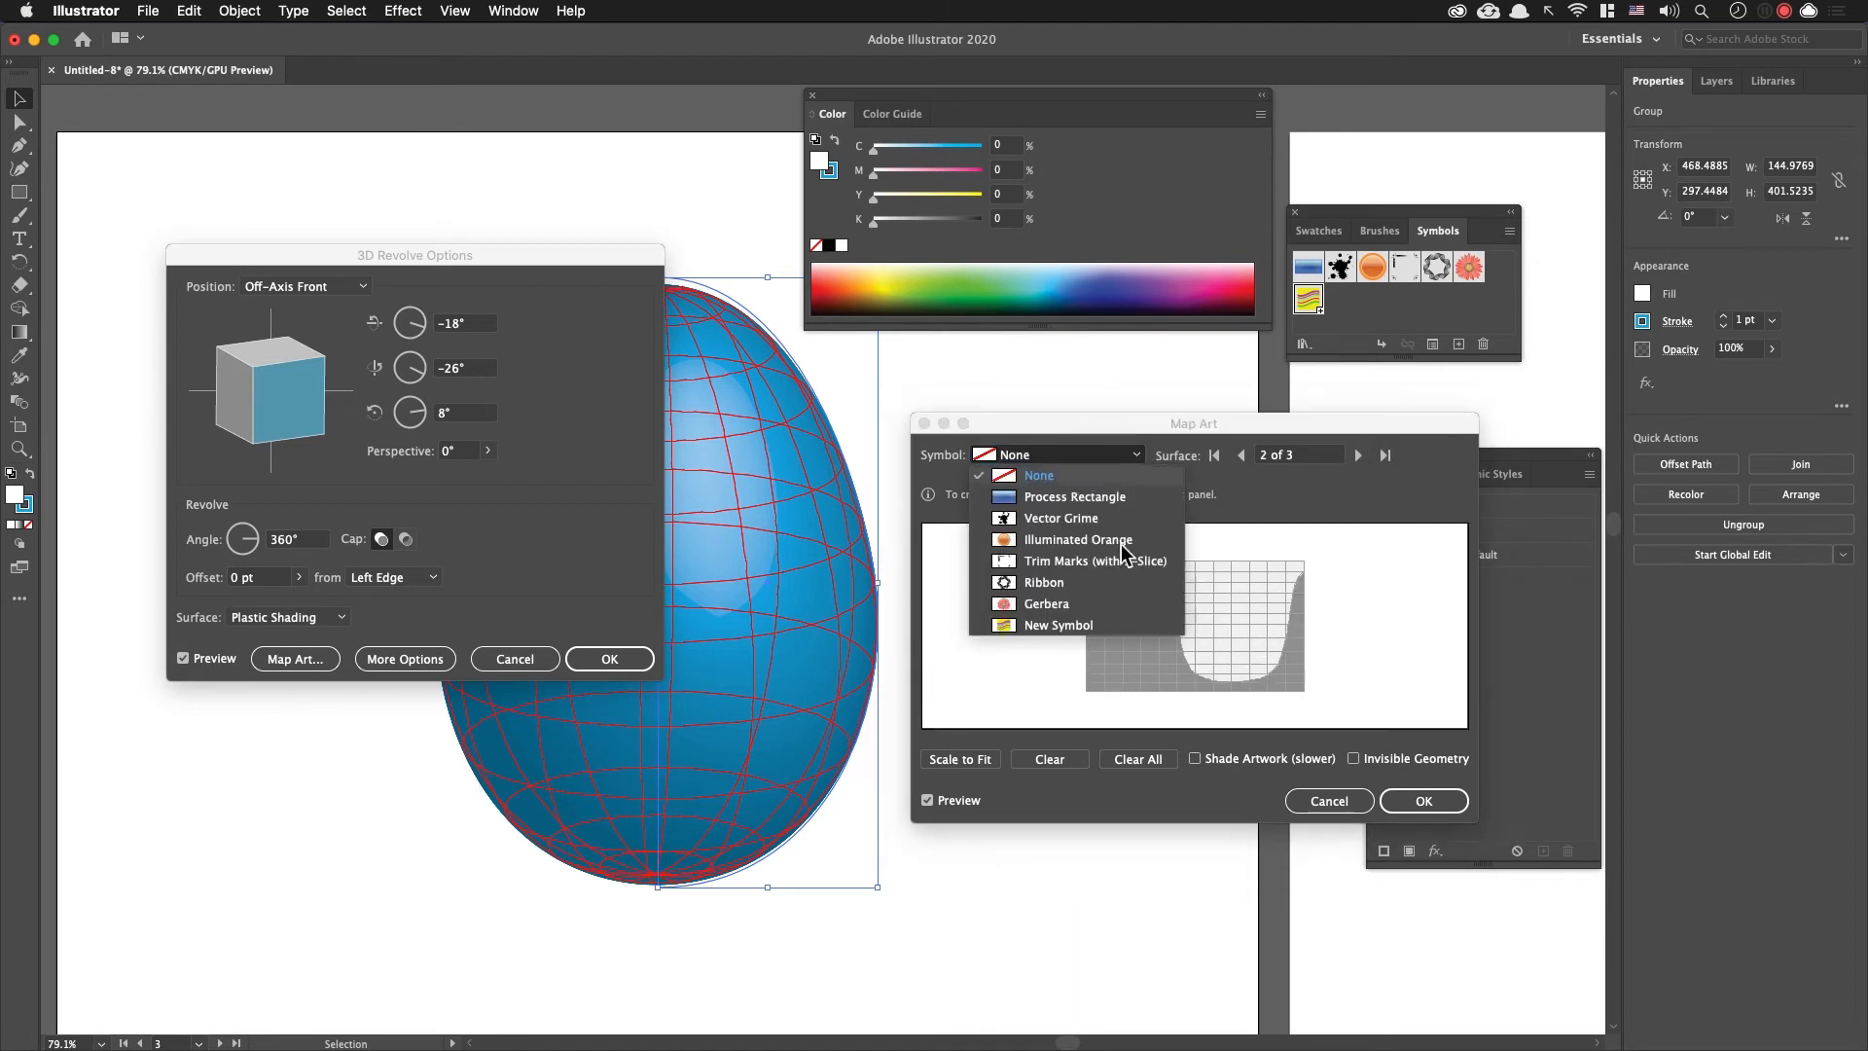
pyautogui.click(1104, 625)
pyautogui.moveTo(1220, 609); pyautogui.dragTo(1383, 545)
pyautogui.moveTo(1257, 578); pyautogui.dragTo(1214, 631)
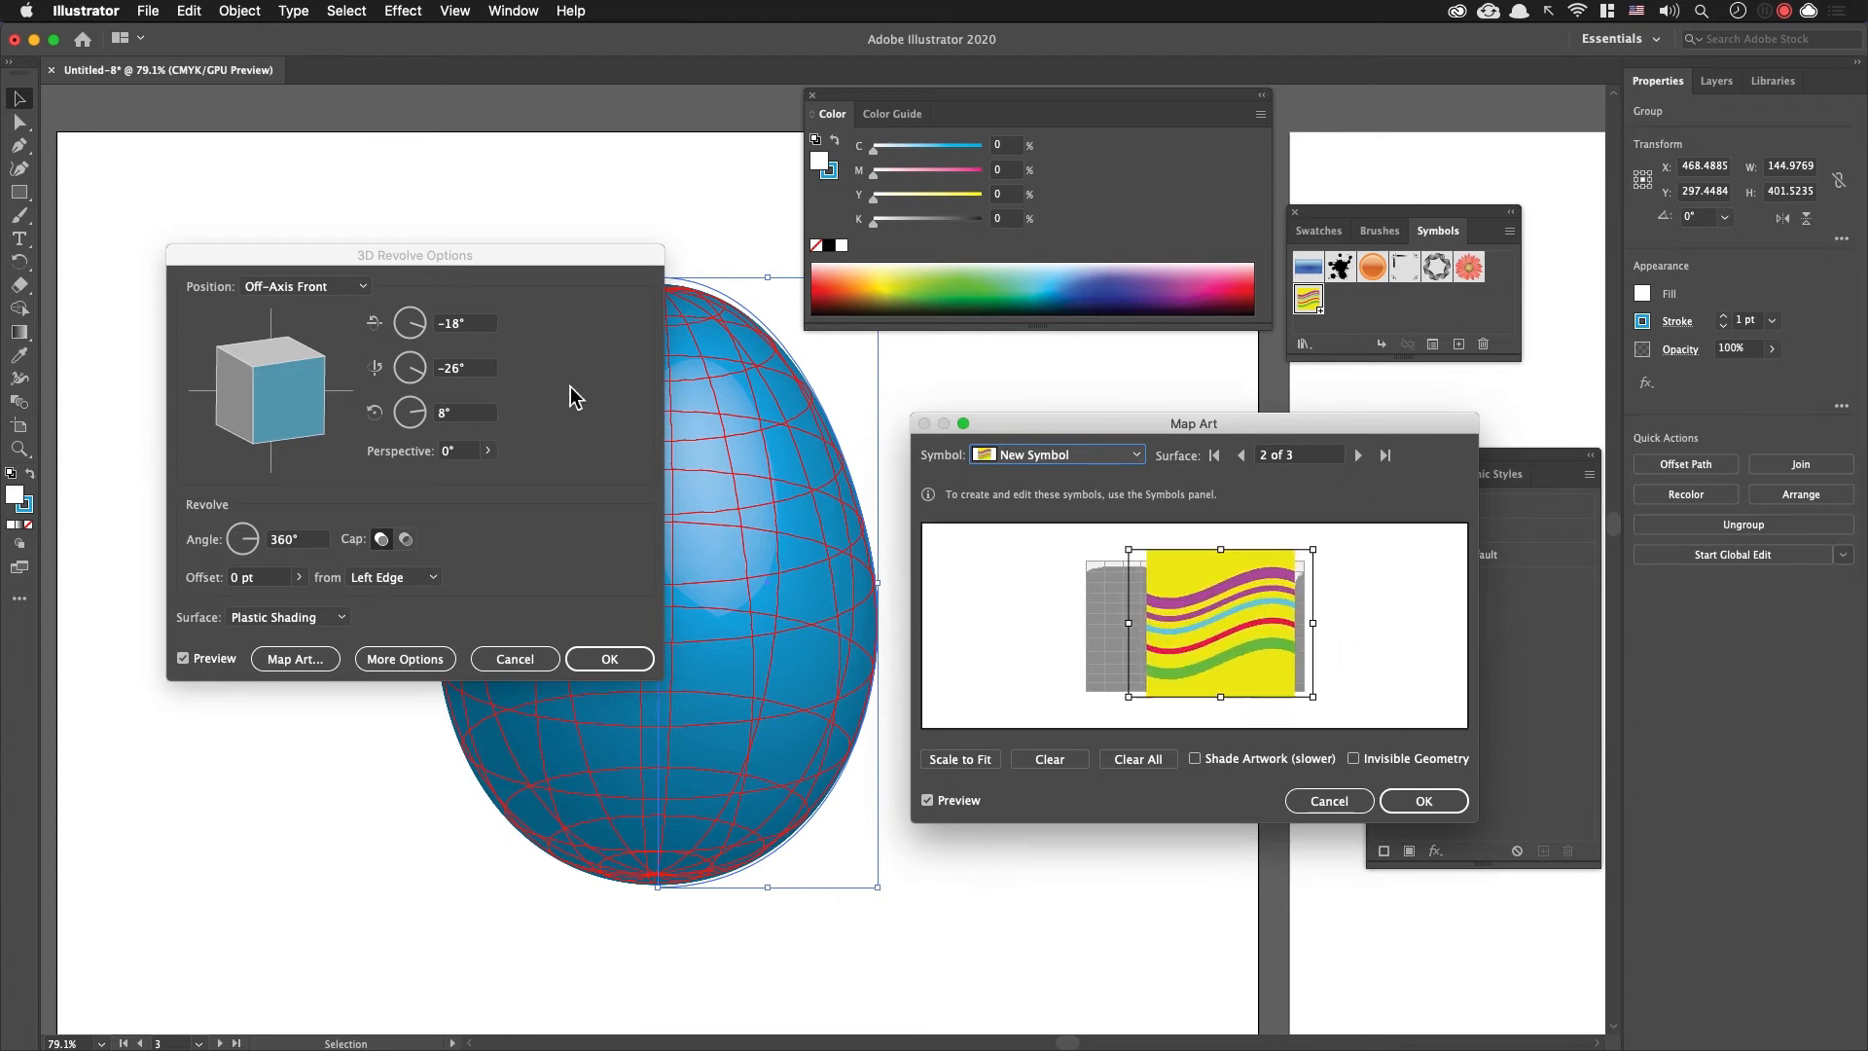
pyautogui.moveTo(445, 259); pyautogui.dragTo(317, 435)
pyautogui.moveTo(1250, 426)
pyautogui.mouseDown()
pyautogui.moveTo(1155, 390)
pyautogui.moveTo(1142, 359)
pyautogui.mouseUp()
pyautogui.moveTo(1126, 557)
pyautogui.mouseDown()
pyautogui.moveTo(1171, 561)
pyautogui.moveTo(1026, 576)
pyautogui.mouseUp()
# Step: Map New Symbol onto surface 3, enlarging and positioning it so the stripes cover the whole light mapping area
pyautogui.click(1250, 388)
pyautogui.click(1026, 389)
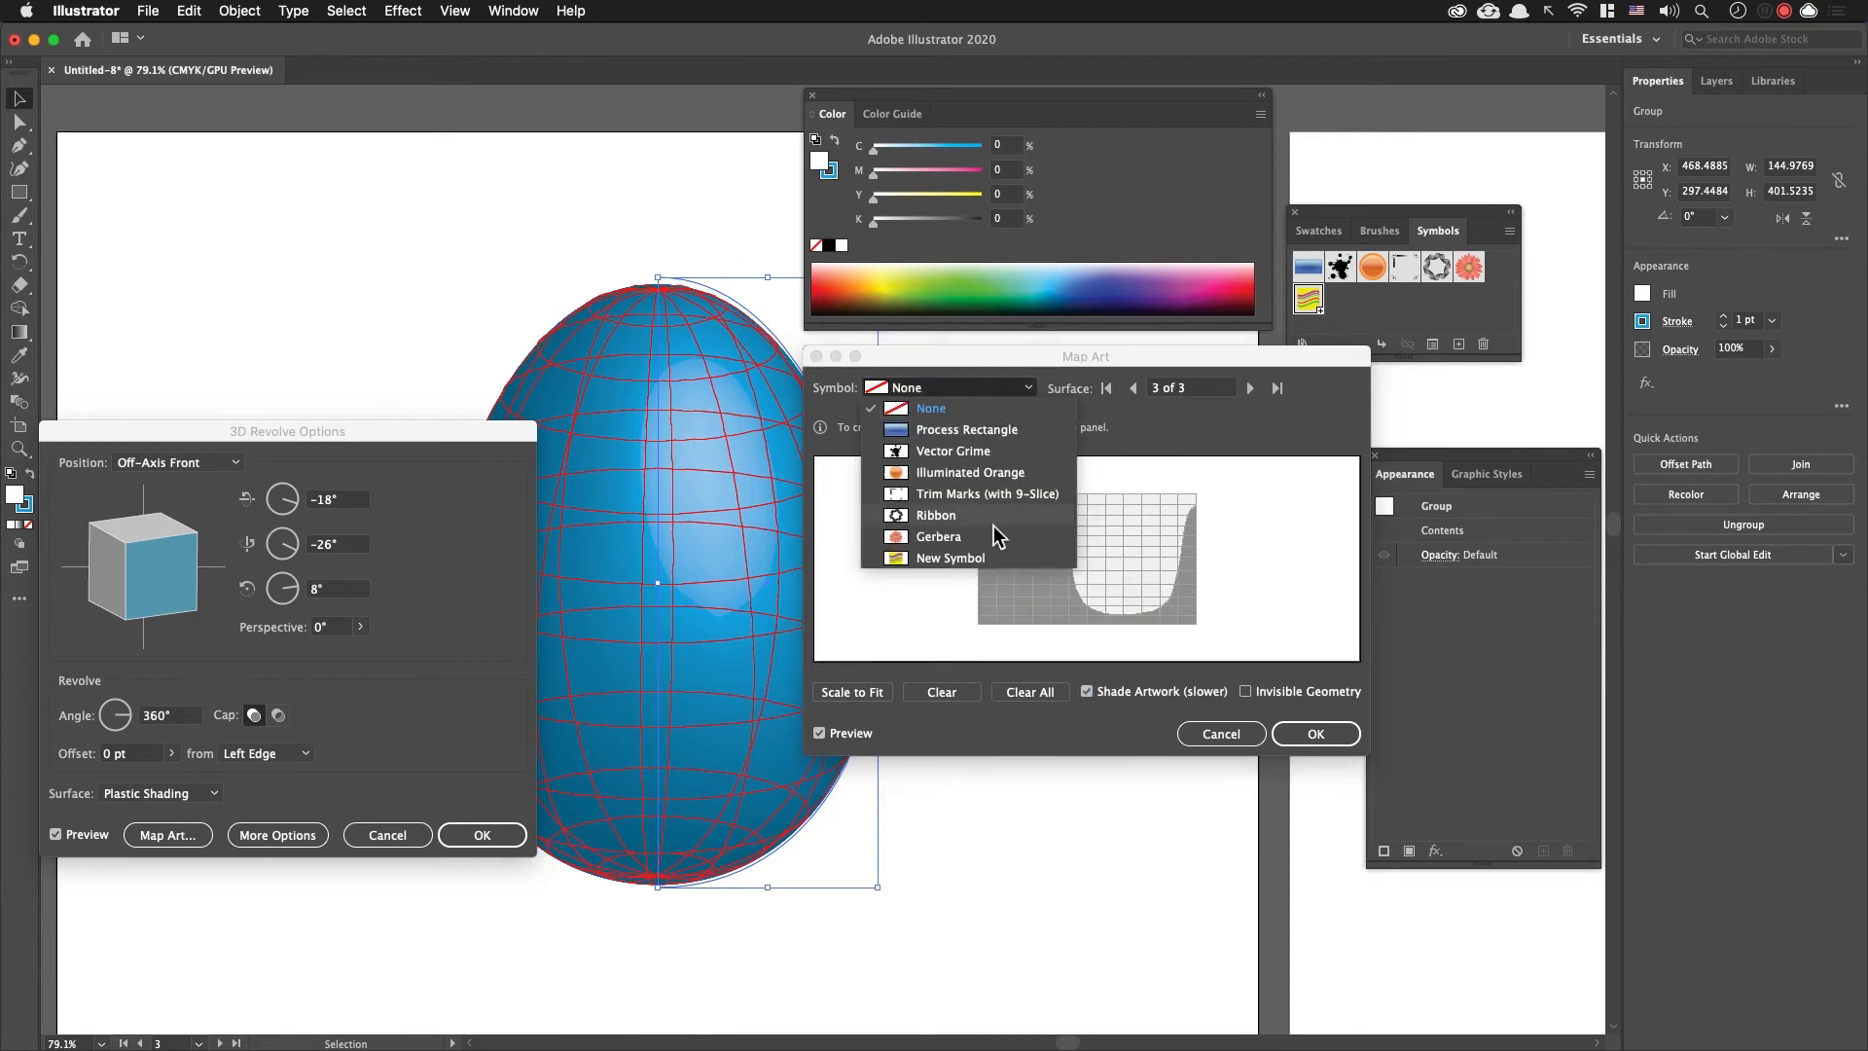
pyautogui.click(986, 558)
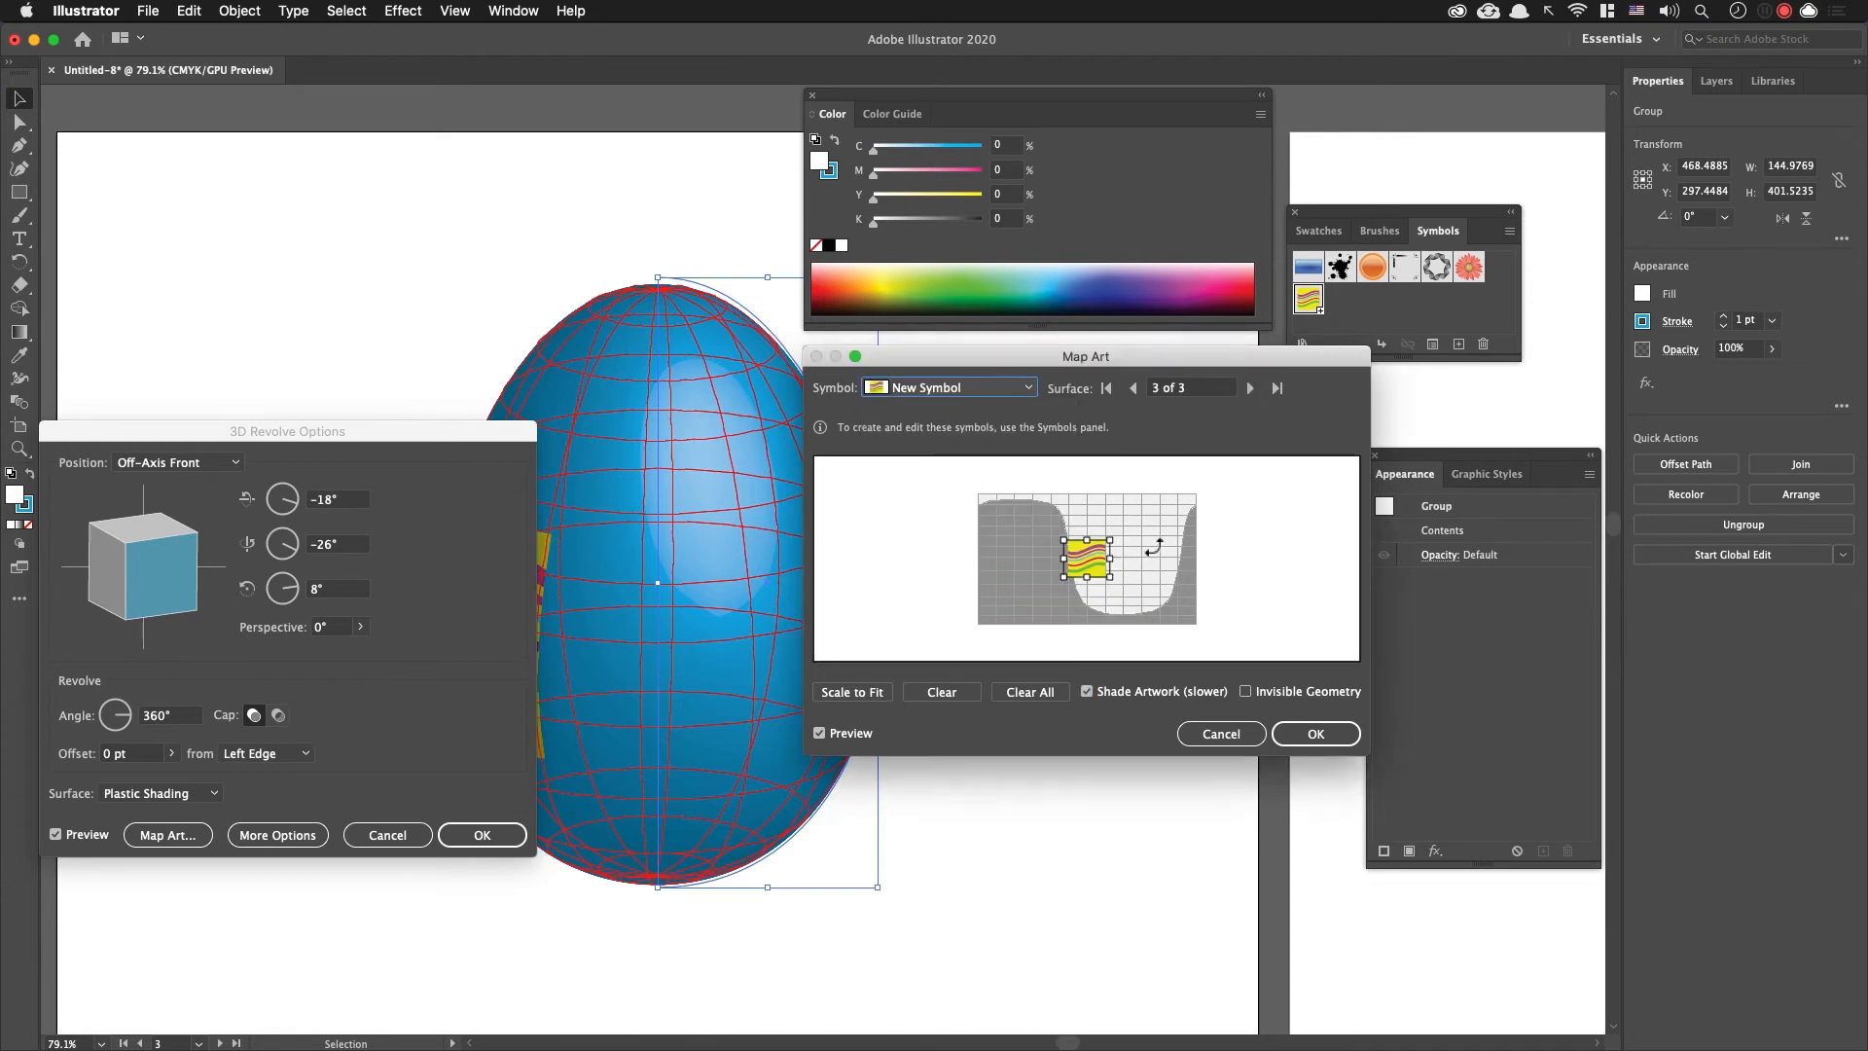
pyautogui.moveTo(1112, 542); pyautogui.dragTo(1315, 477)
pyautogui.moveTo(1154, 520); pyautogui.dragTo(1111, 577)
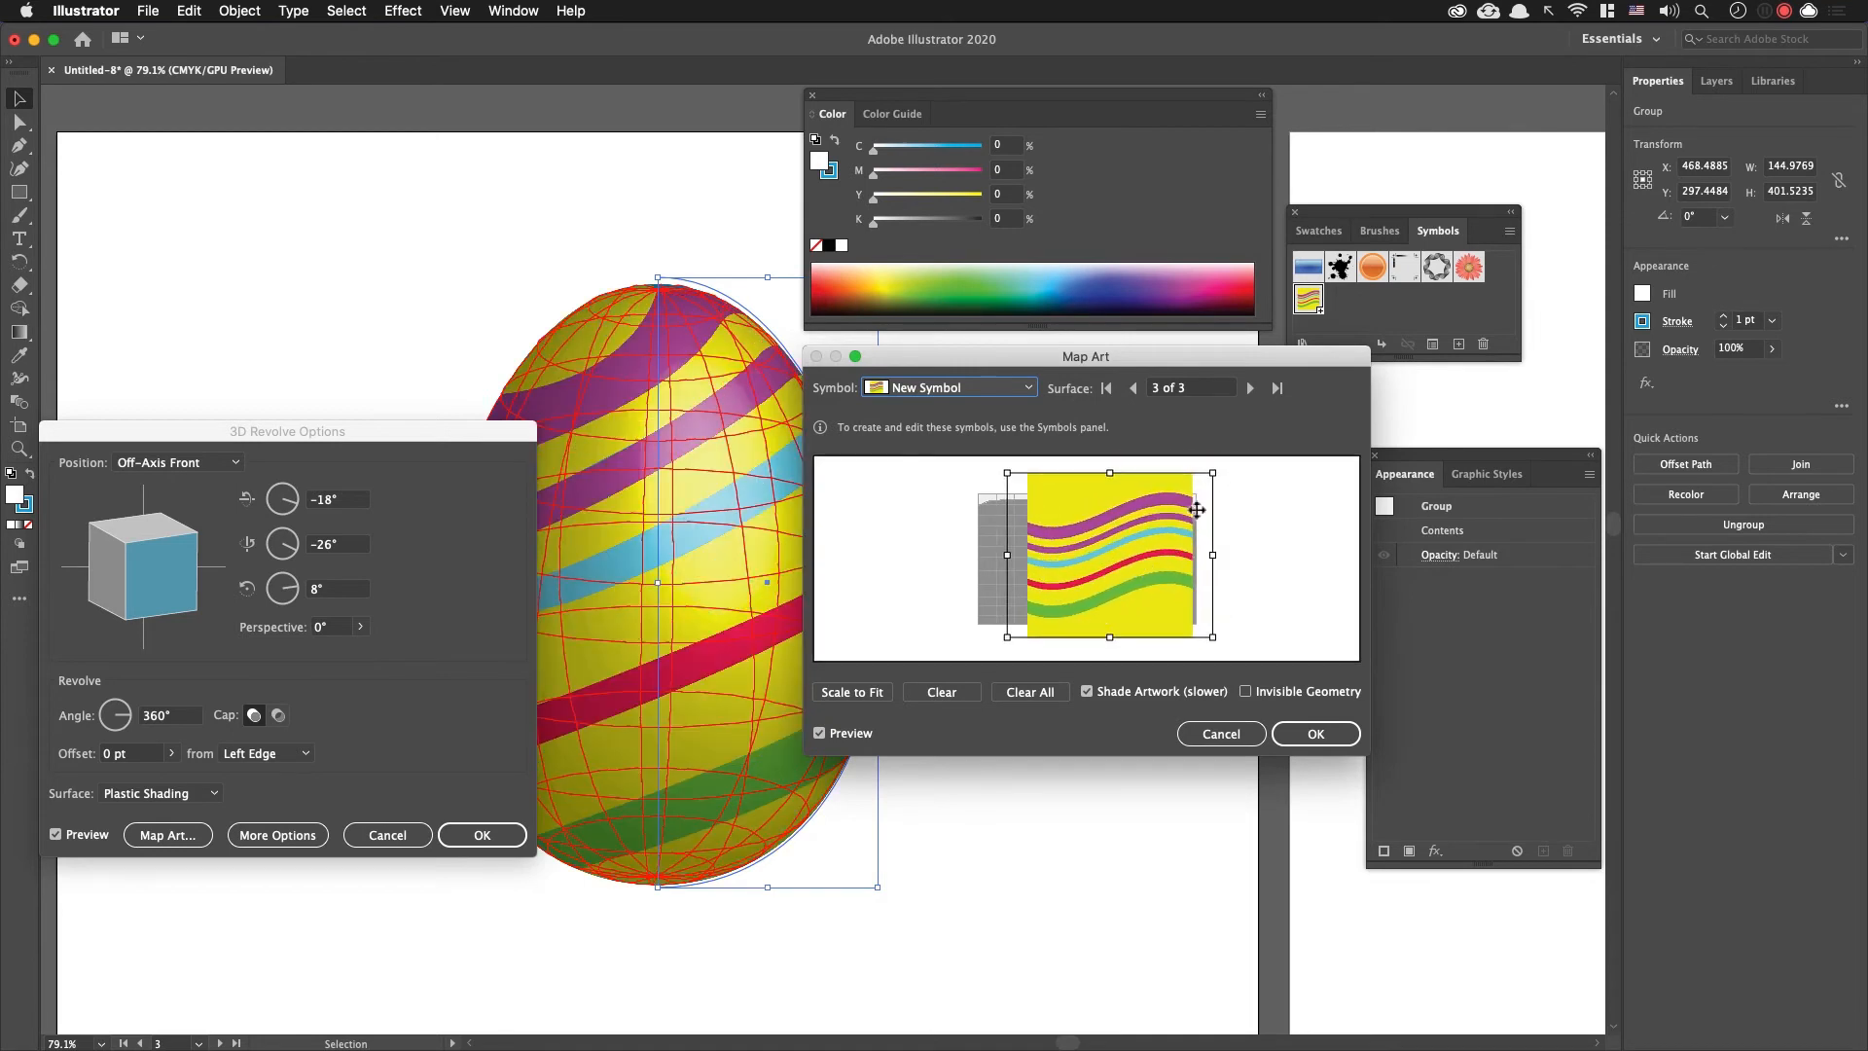
pyautogui.moveTo(1218, 477); pyautogui.dragTo(1326, 467)
pyautogui.moveTo(1124, 558); pyautogui.dragTo(1074, 611)
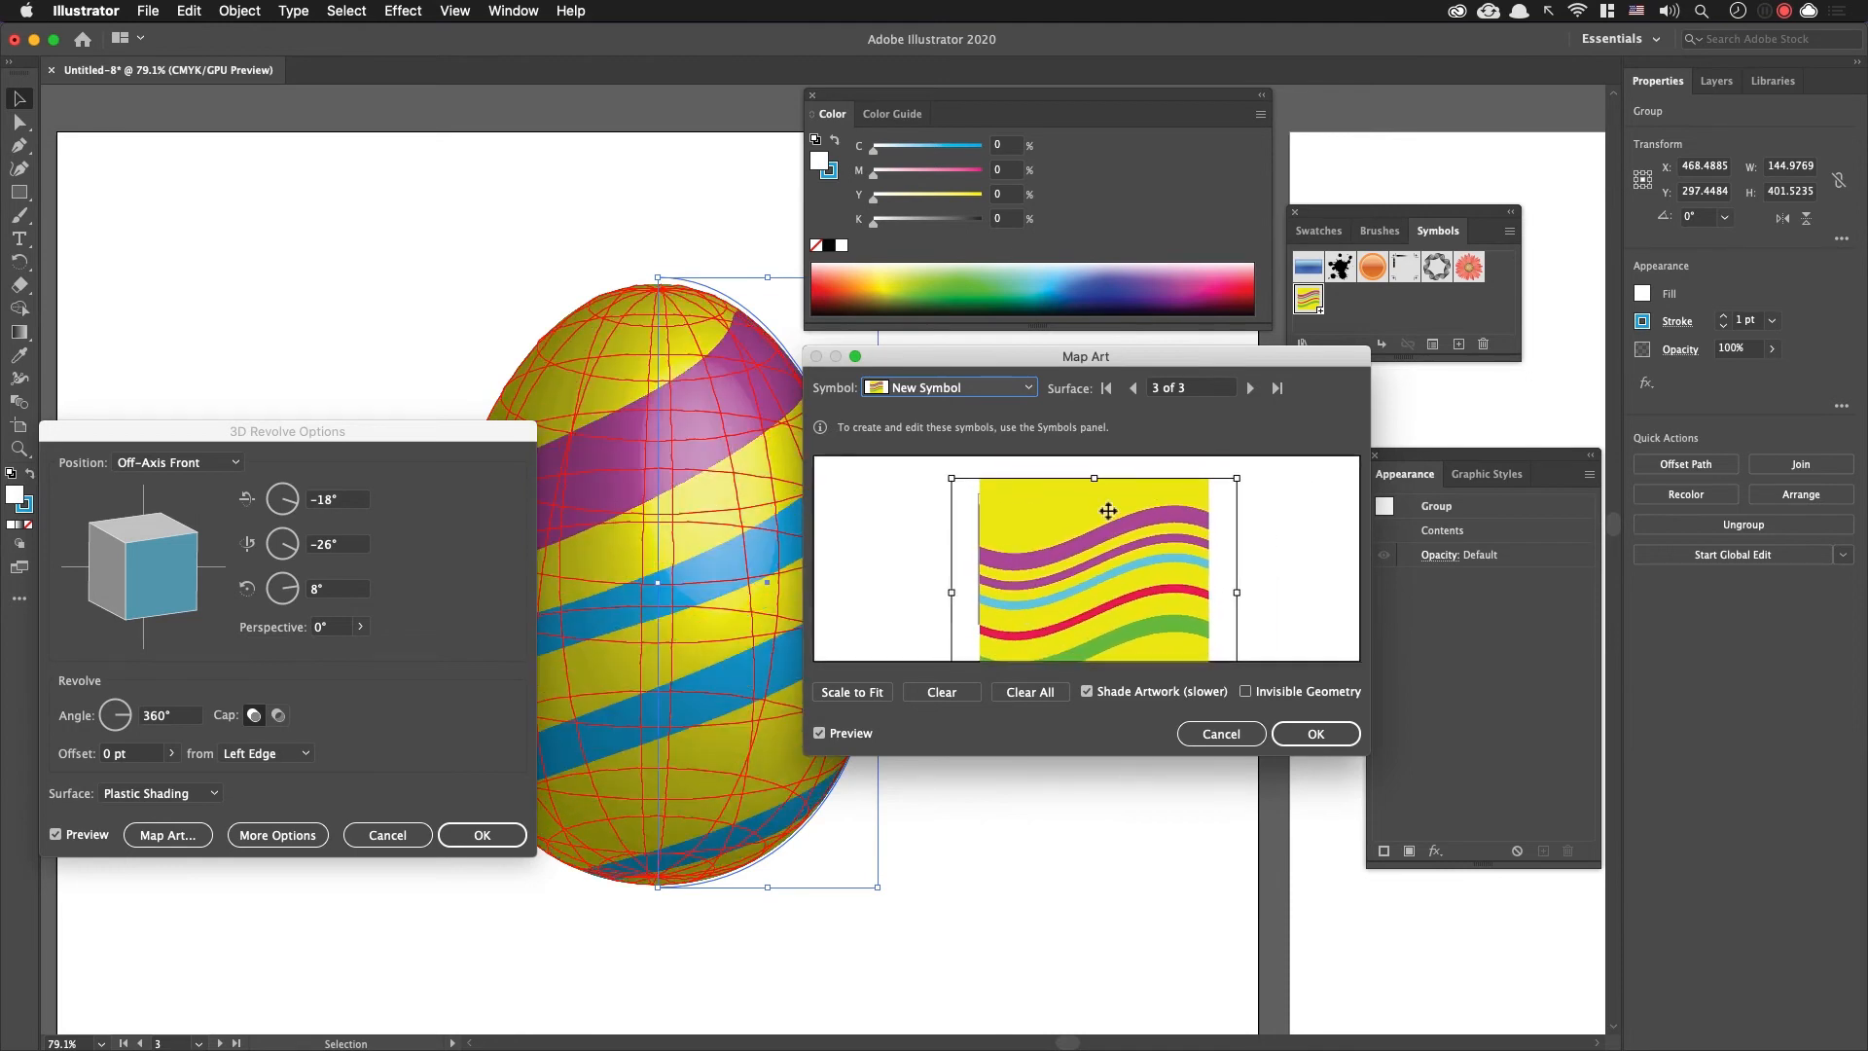
pyautogui.moveTo(1100, 488); pyautogui.dragTo(1073, 528)
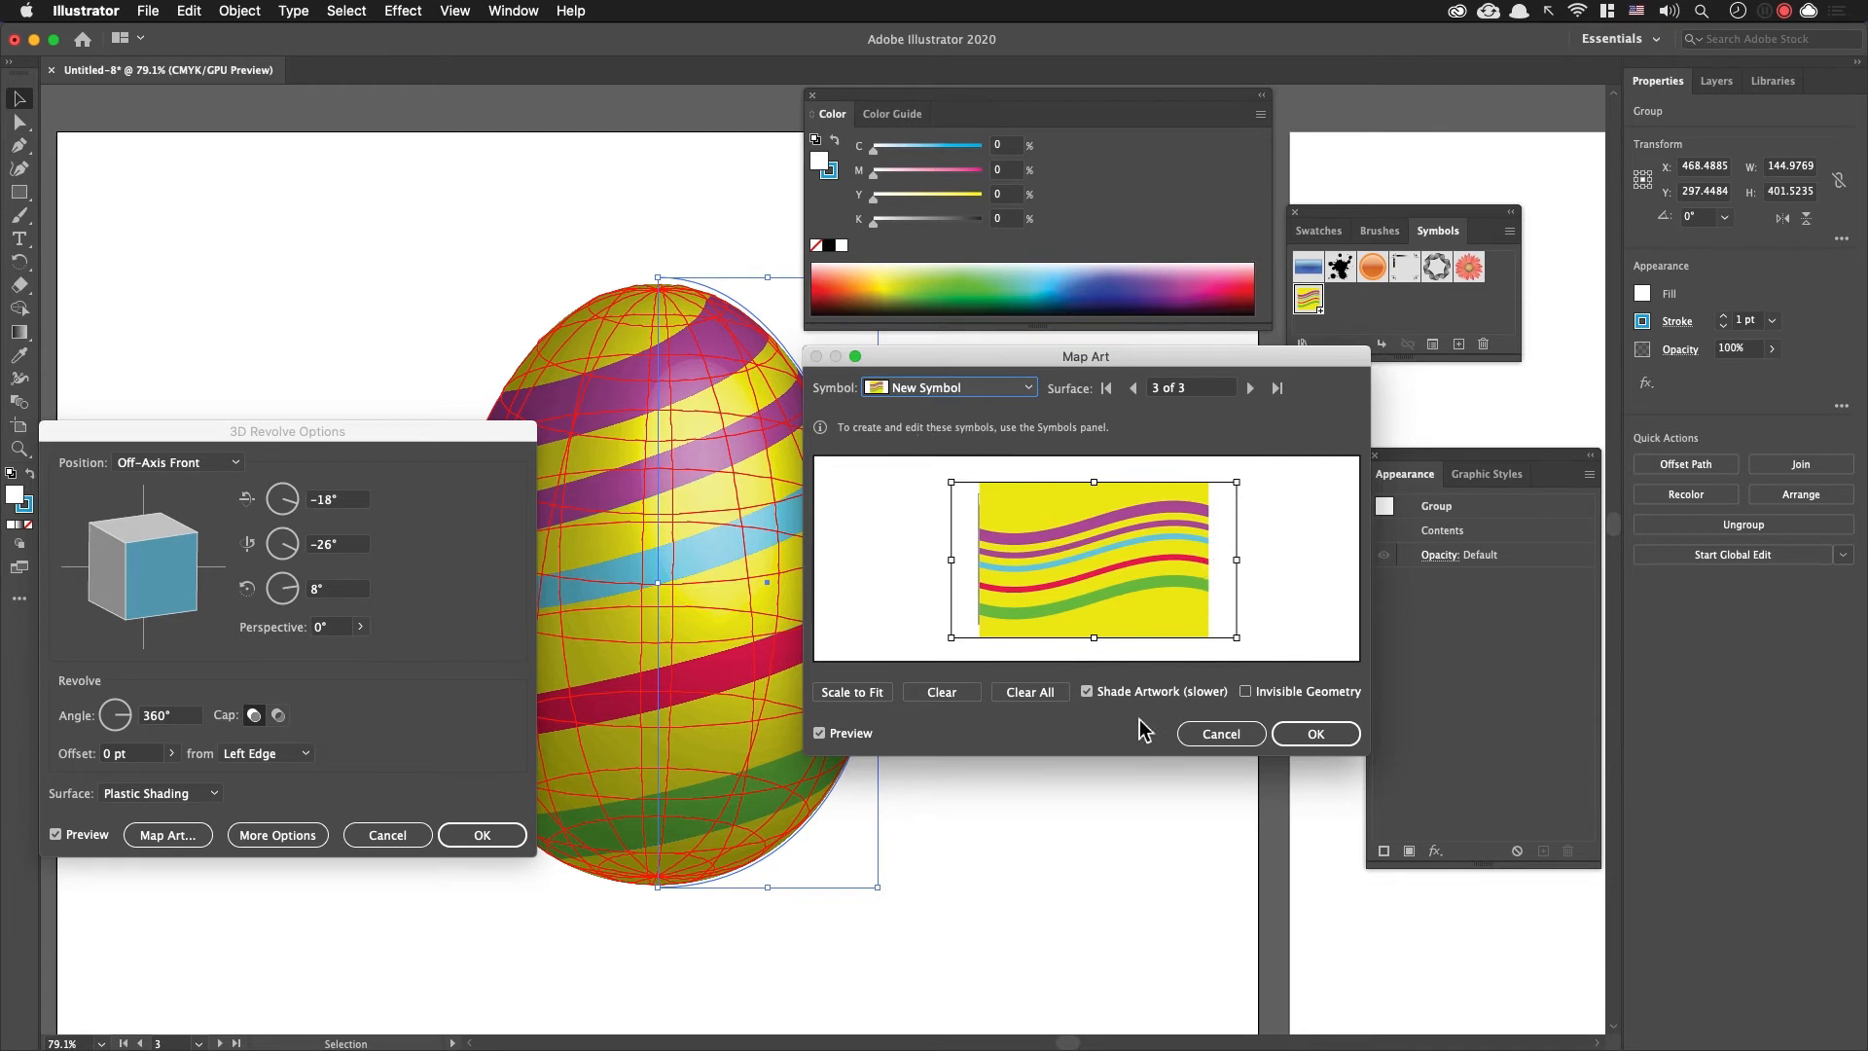
# Step: Accept the mapped artwork and the 3D Revolve settings, and deselect the striped egg
pyautogui.click(1321, 733)
pyautogui.moveTo(395, 434); pyautogui.dragTo(1276, 353)
pyautogui.click(1357, 790)
pyautogui.click(1013, 646)
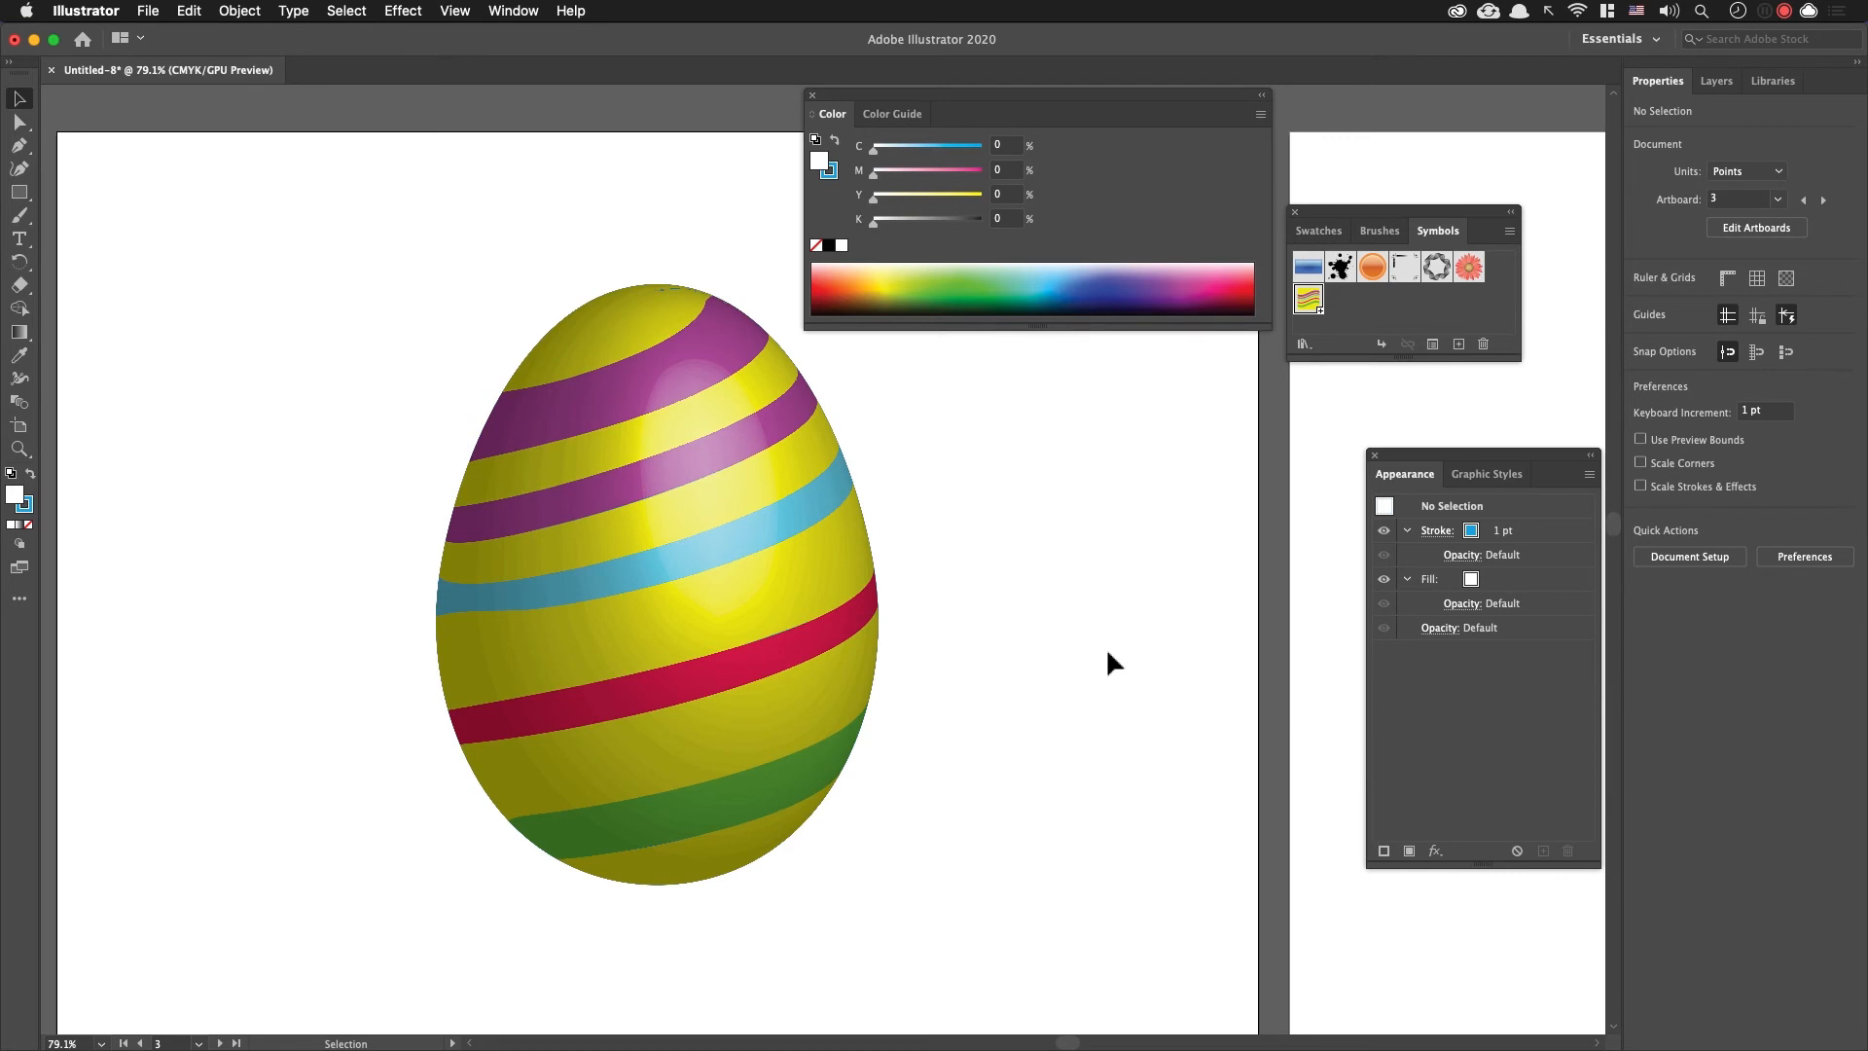
pyautogui.press('cmd+v')
pyautogui.moveTo(942, 541)
pyautogui.mouseDown()
pyautogui.moveTo(1143, 517)
pyautogui.moveTo(1191, 559)
pyautogui.mouseUp()
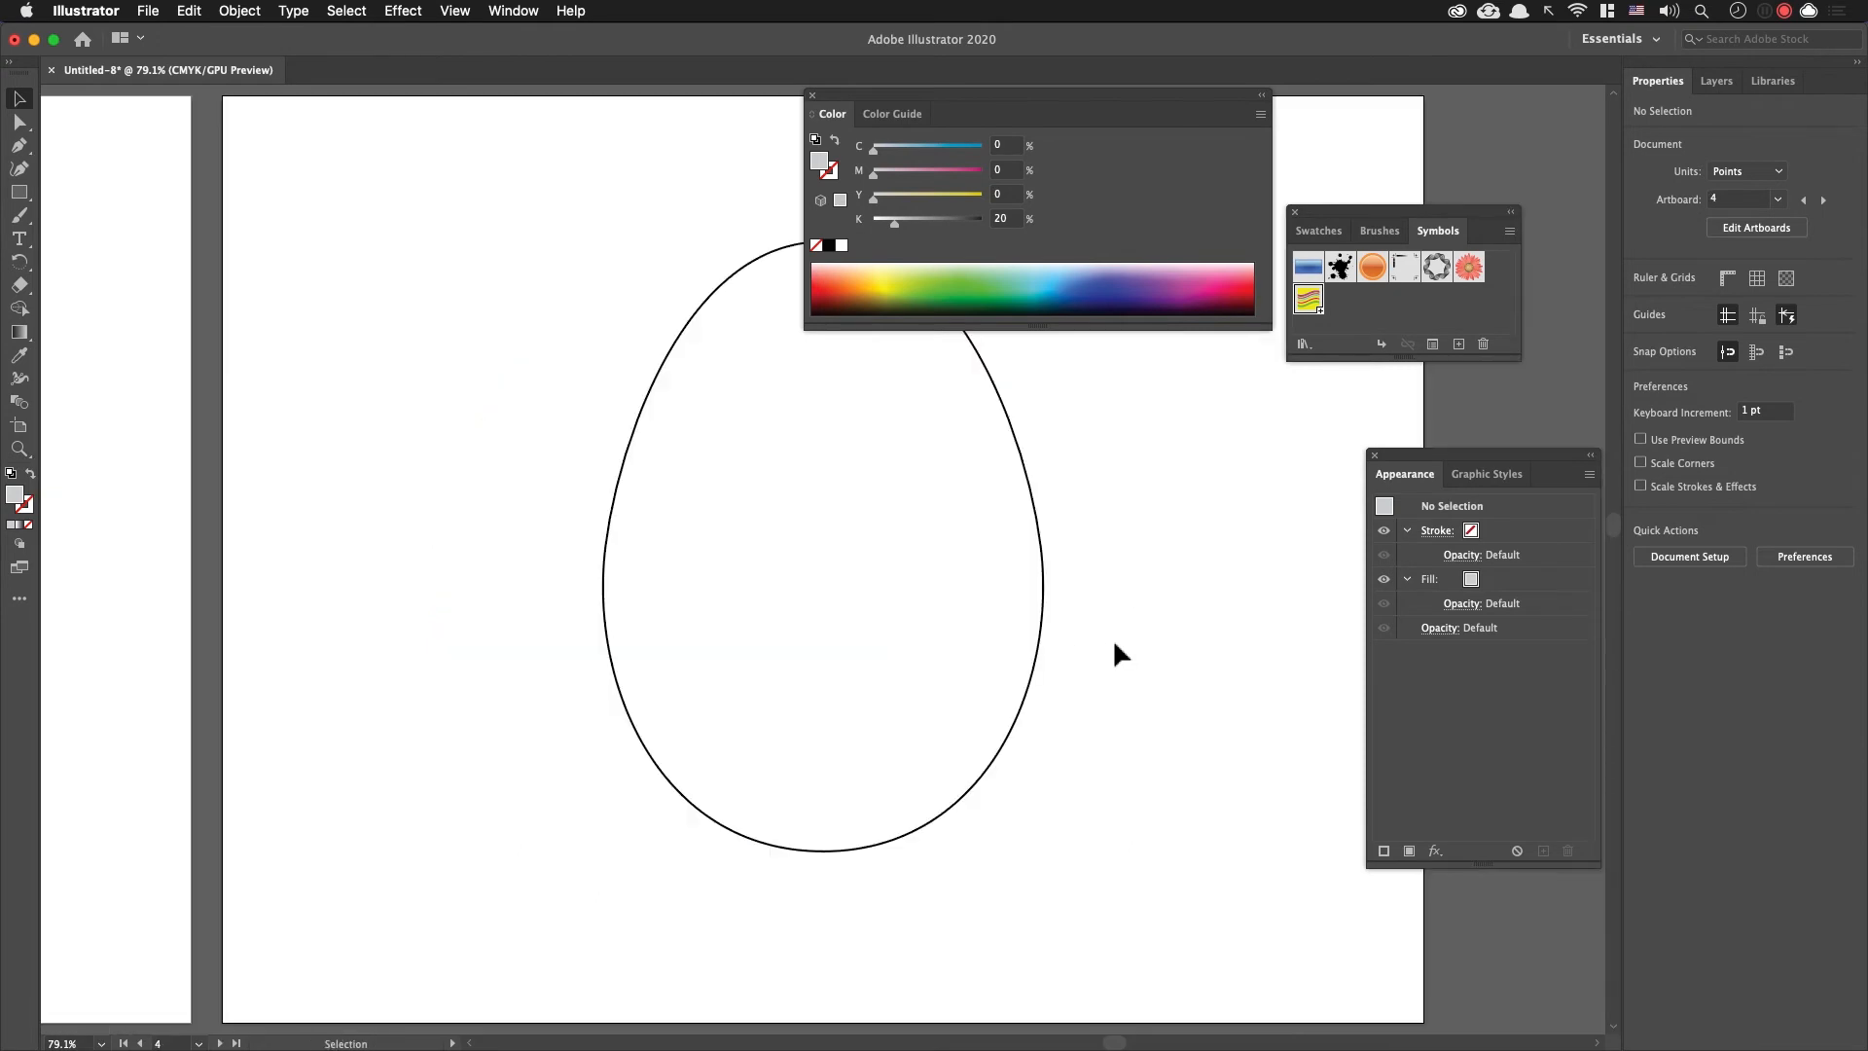
pyautogui.moveTo(1114, 644); pyautogui.dragTo(1065, 684)
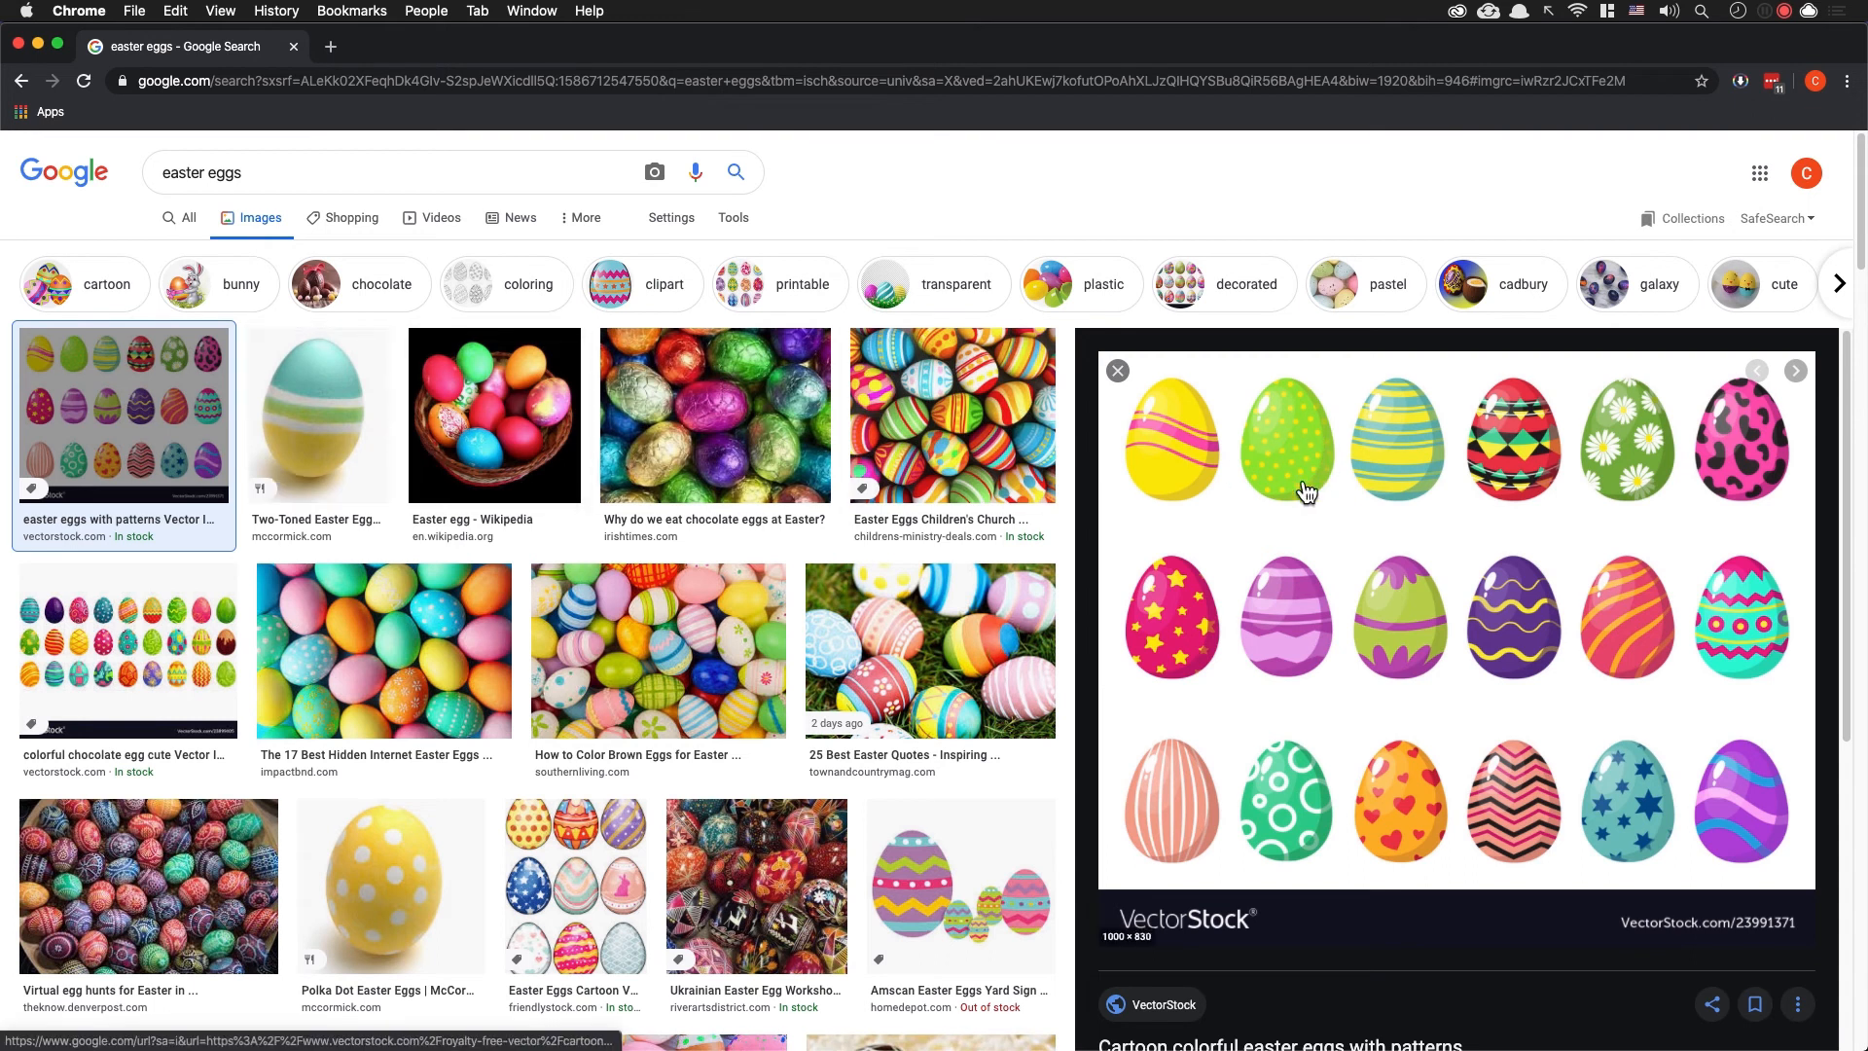
# Step: Preview the Children's Church painted Easter eggs image in the search results as pattern reference, and switch back to Illustrator
pyautogui.click(984, 477)
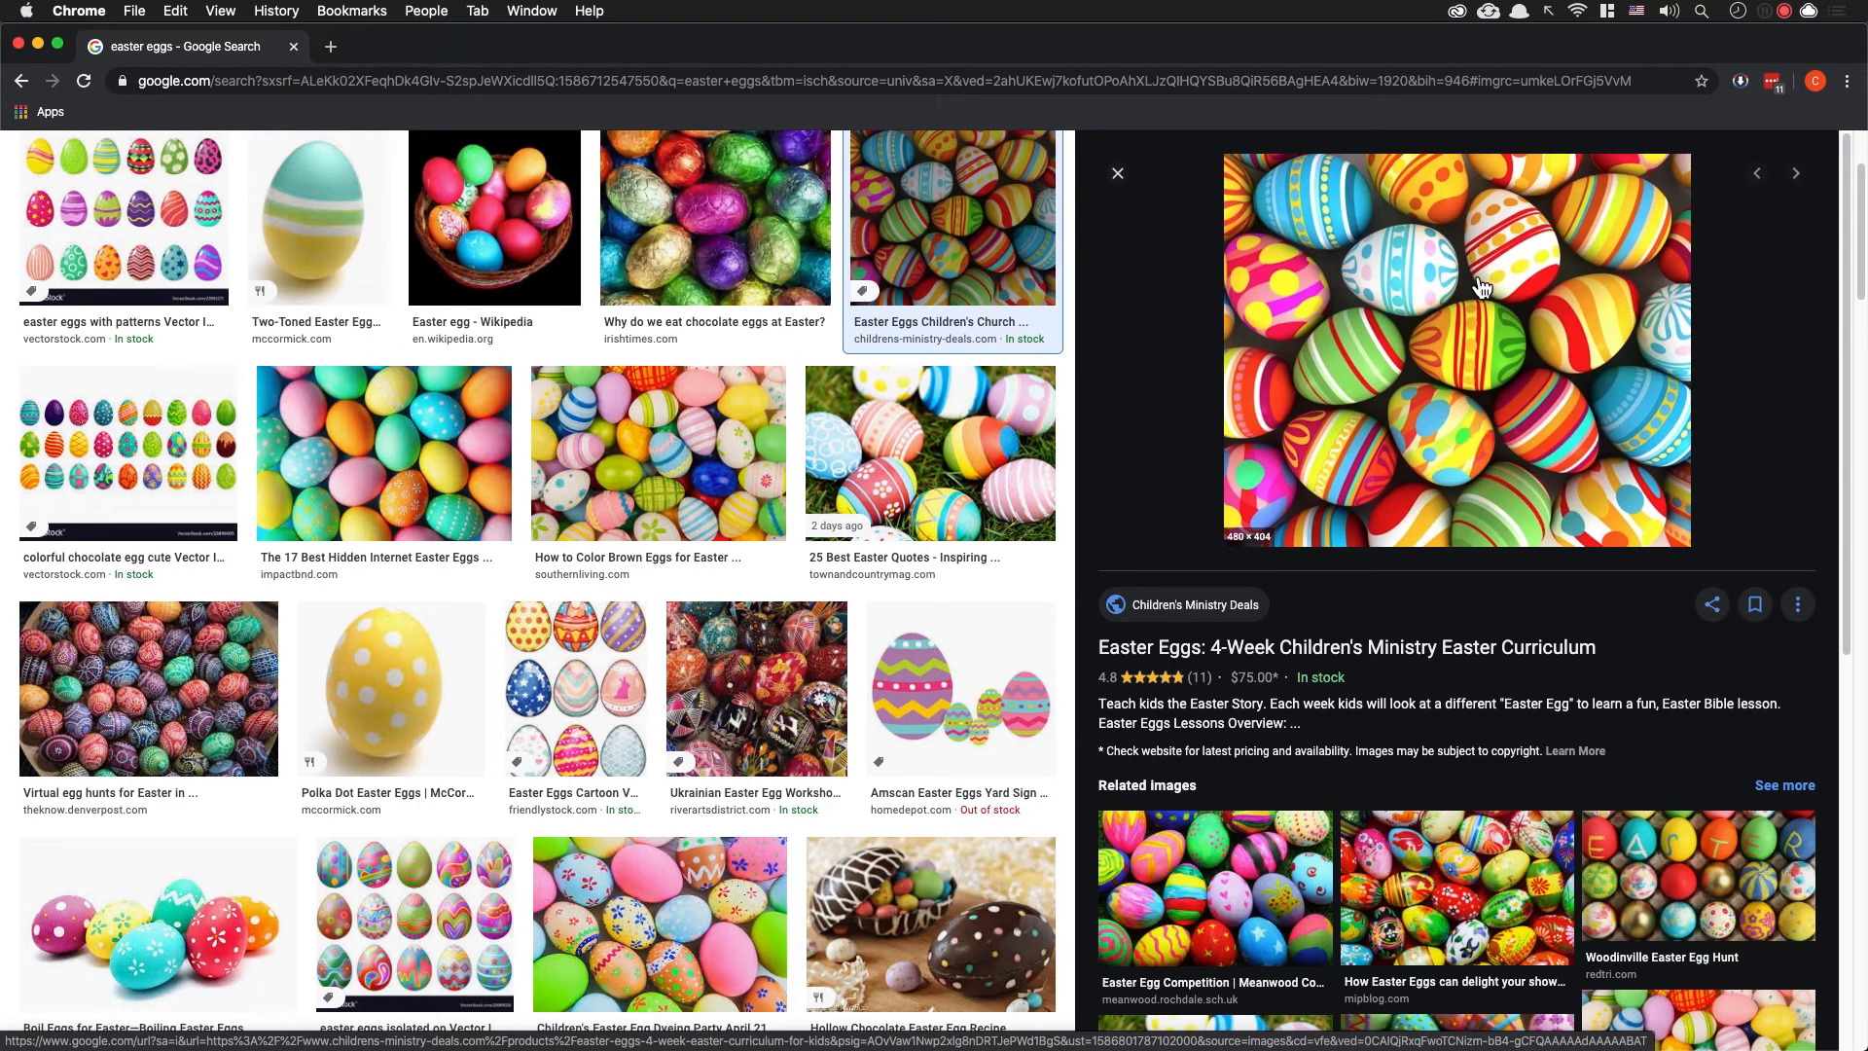
pyautogui.press('super+Tab')
# Step: Draw a horizontal line about 454 pt long across the upper part of the egg outline on artboard 4
pyautogui.press('space')
pyautogui.moveTo(977, 552); pyautogui.dragTo(869, 534)
pyautogui.press('space')
pyautogui.moveTo(1052, 479); pyautogui.dragTo(1085, 481)
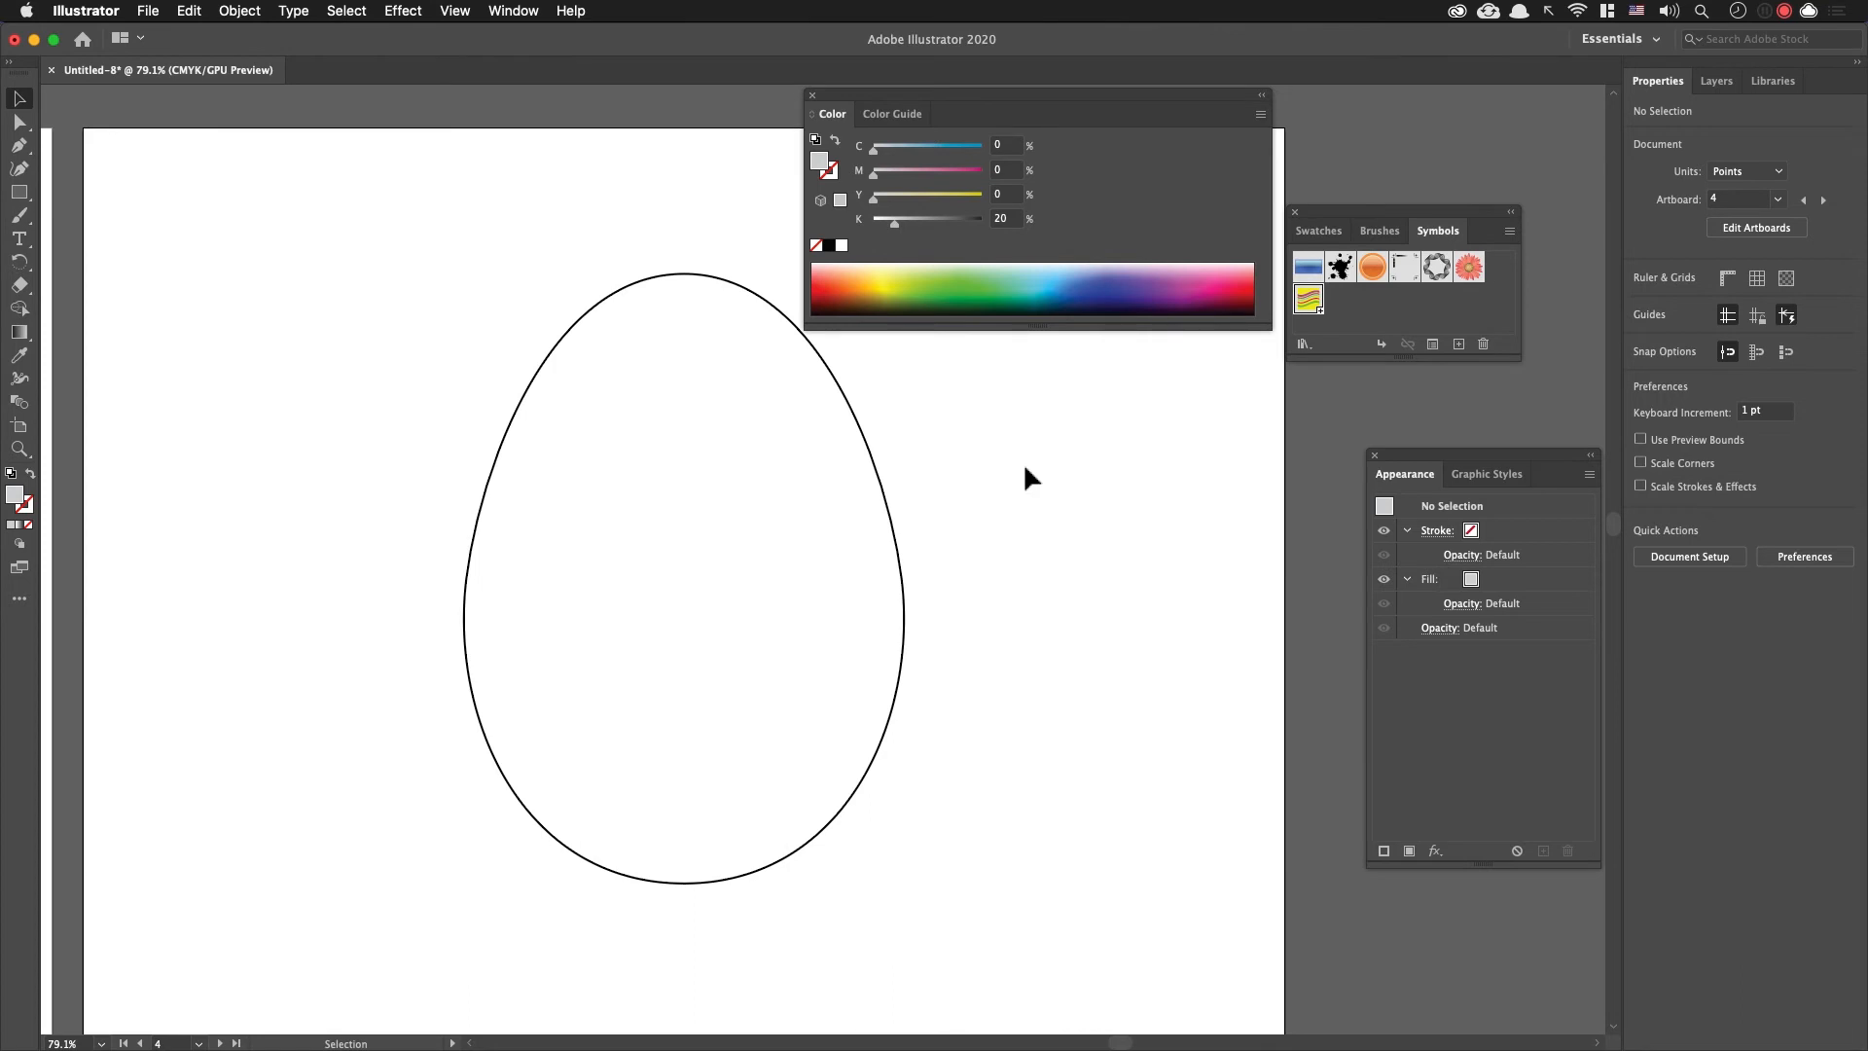
pyautogui.press('\\')
pyautogui.moveTo(352, 425); pyautogui.dragTo(1048, 488)
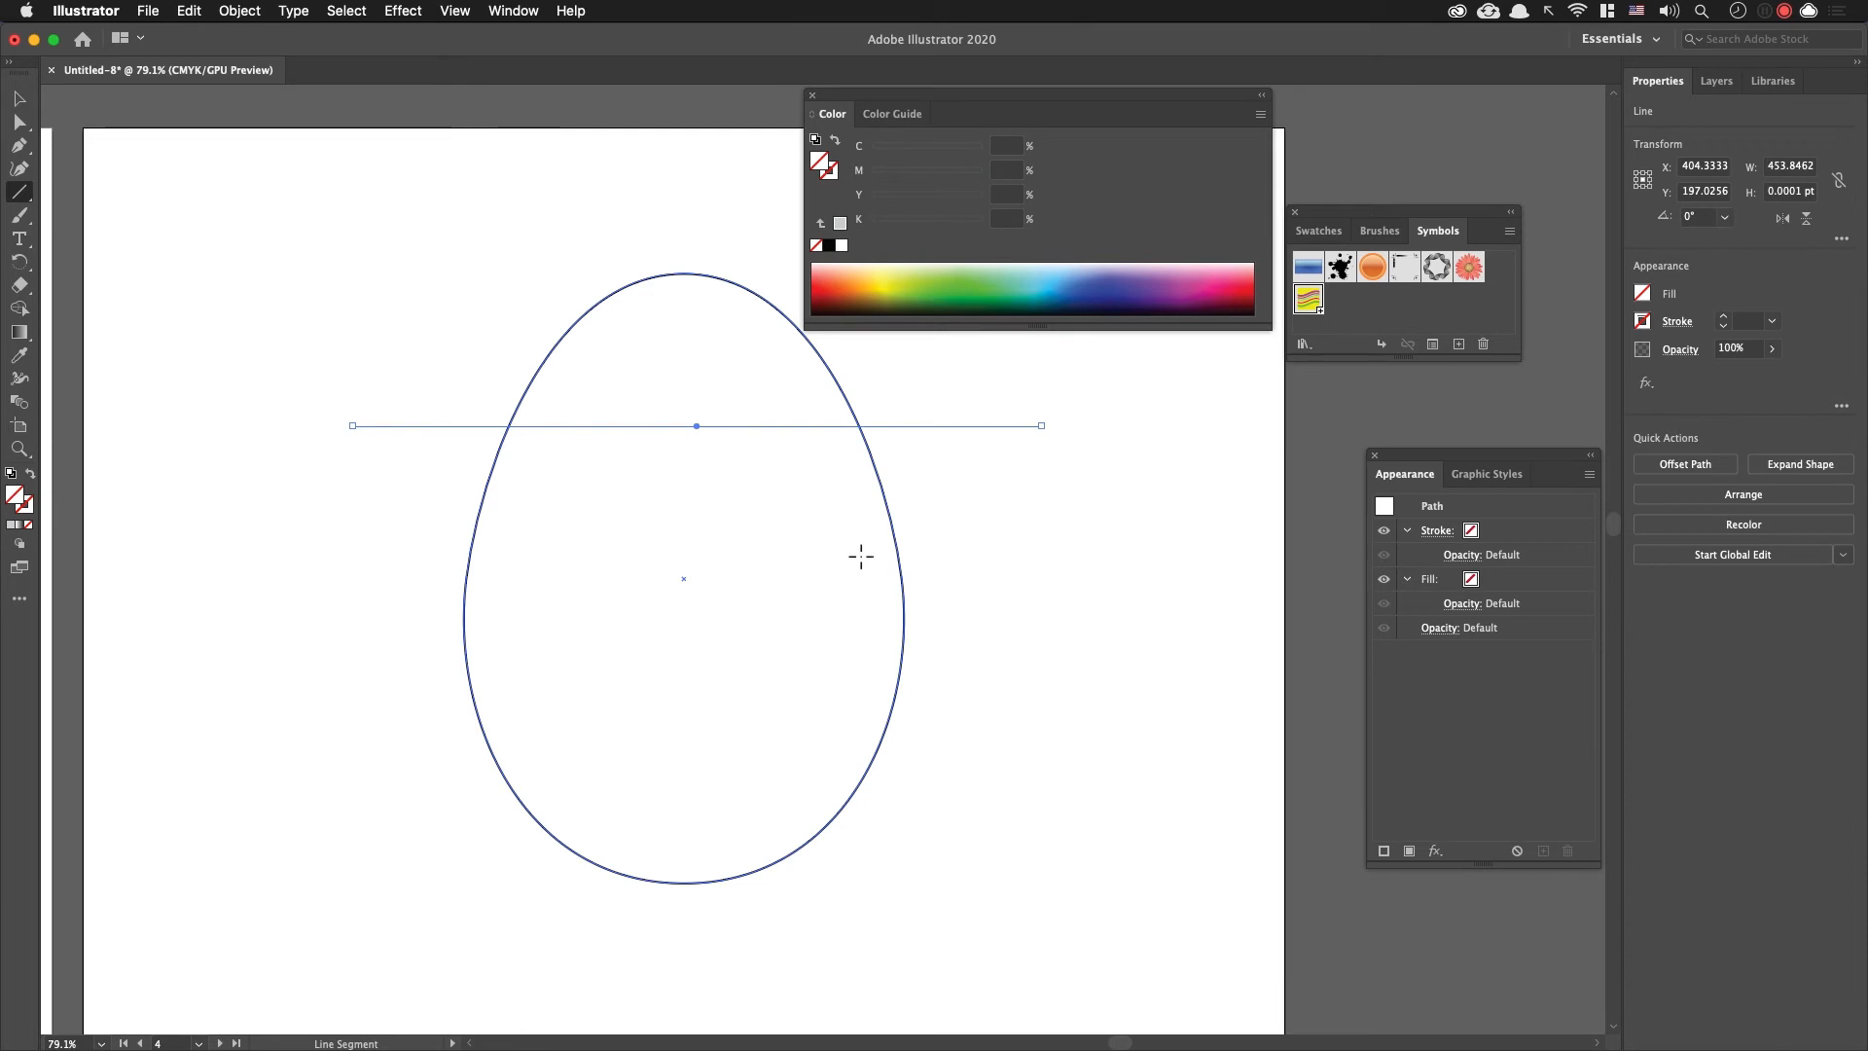
# Step: Fill the egg outline on artboard 4 with orange from the colour spectrum
pyautogui.press('v')
pyautogui.click(678, 273)
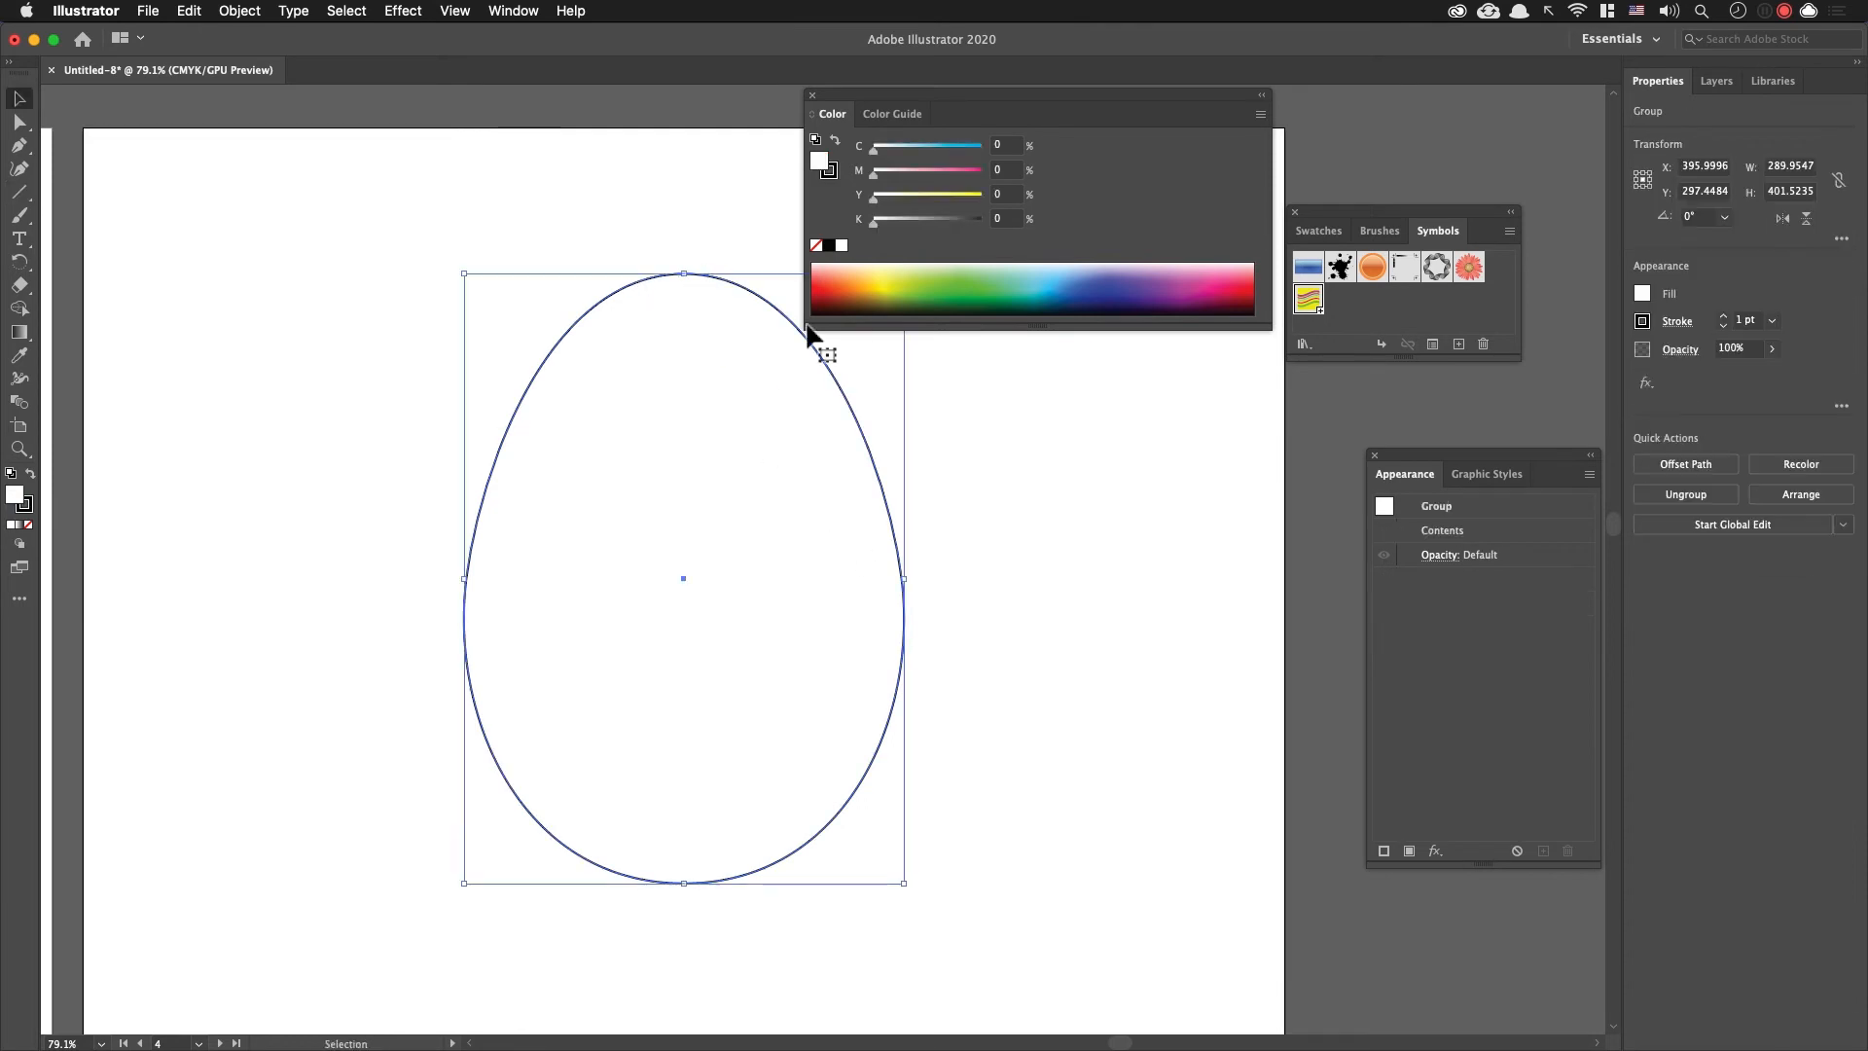
pyautogui.click(1019, 292)
pyautogui.click(1052, 289)
pyautogui.click(871, 289)
# Step: Give the horizontal line an 8 pt black stroke and move it up to about Y 186 pt
pyautogui.moveTo(1045, 603); pyautogui.dragTo(963, 416)
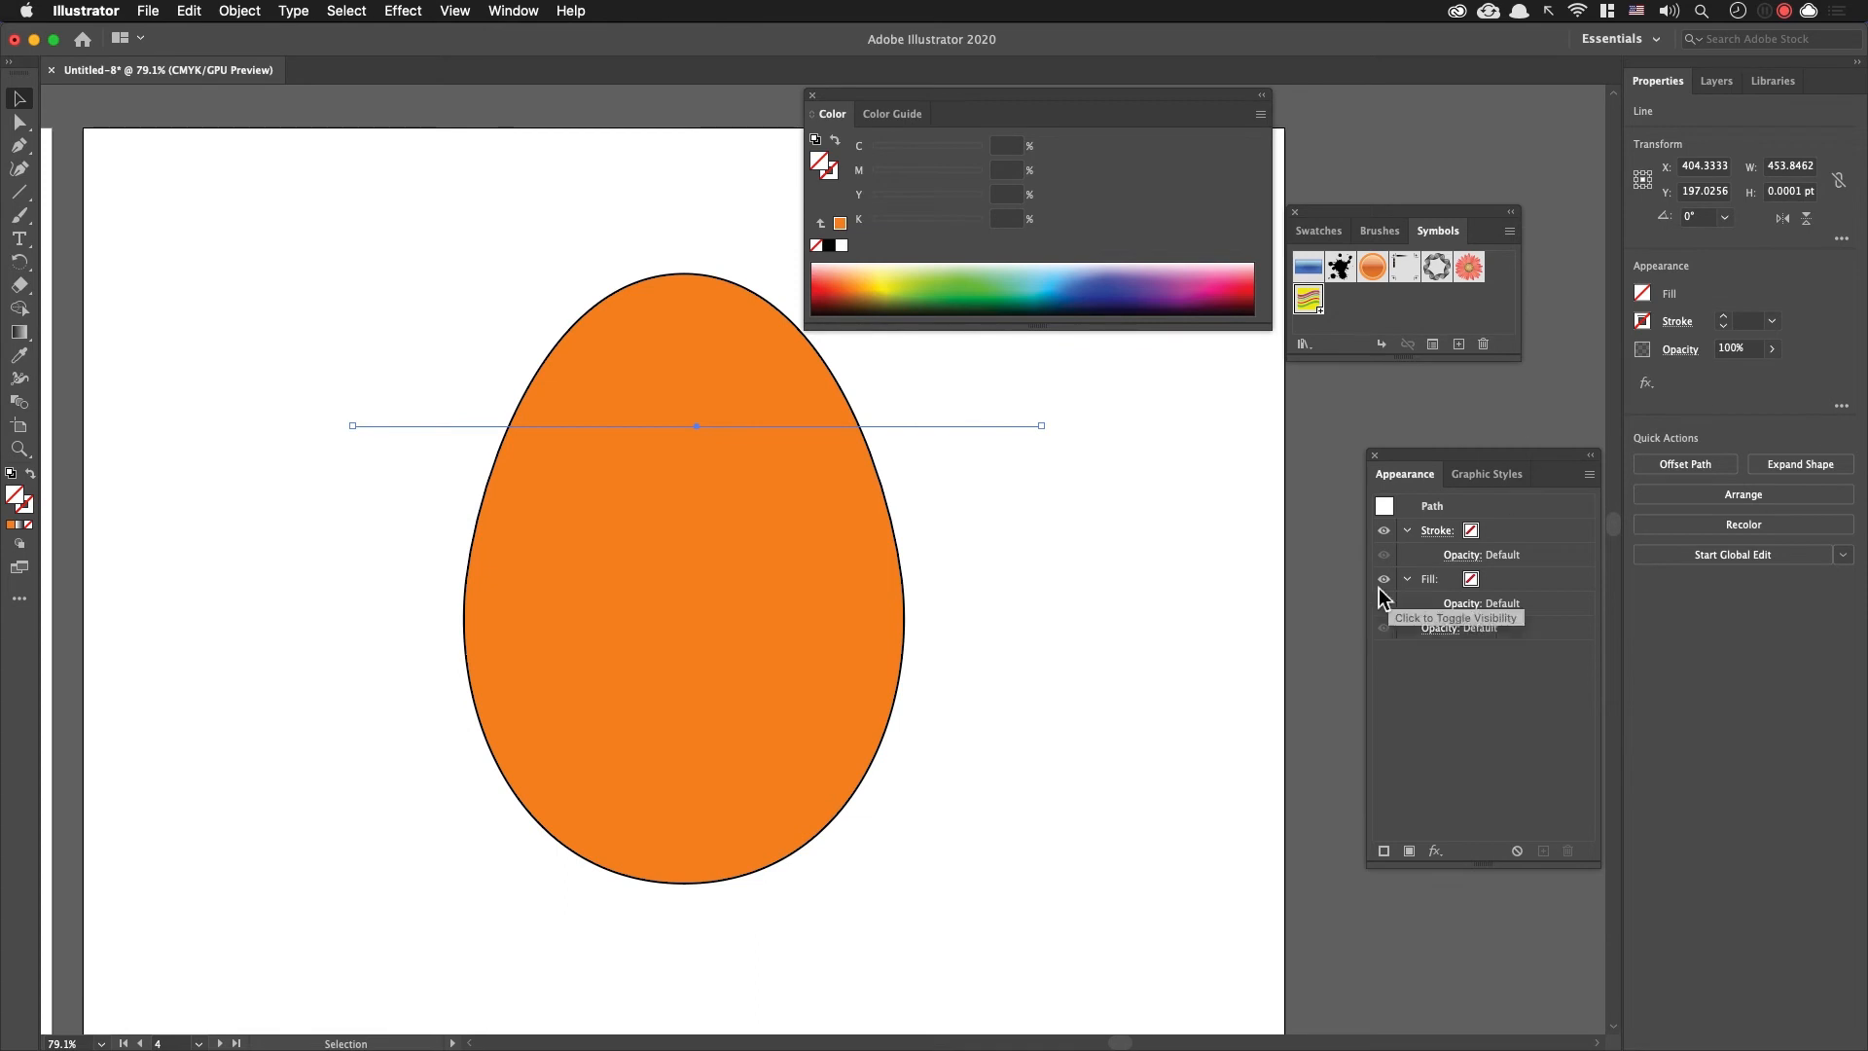
pyautogui.click(1723, 316)
pyautogui.click(1723, 317)
pyautogui.click(1723, 316)
pyautogui.moveTo(979, 429); pyautogui.dragTo(989, 410)
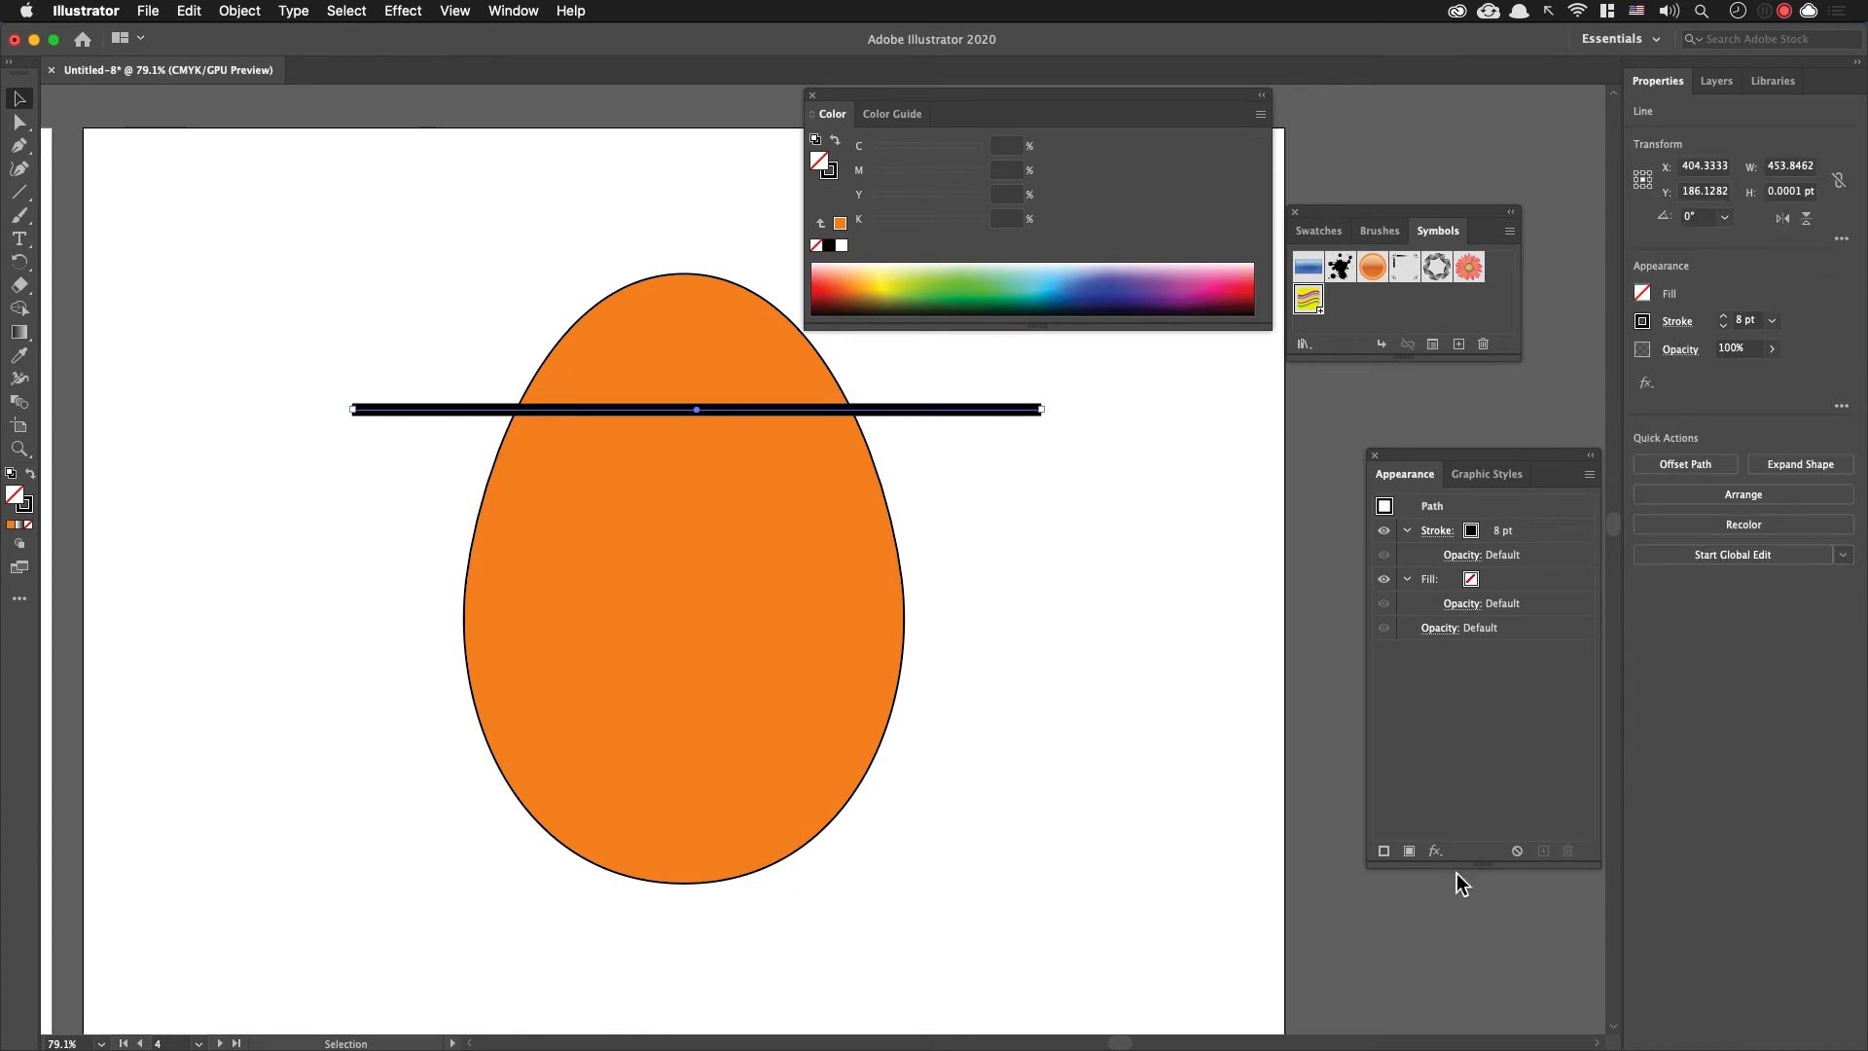
# Step: Add a Zig Zag effect to the black line with 12 ridges per segment
pyautogui.click(1433, 854)
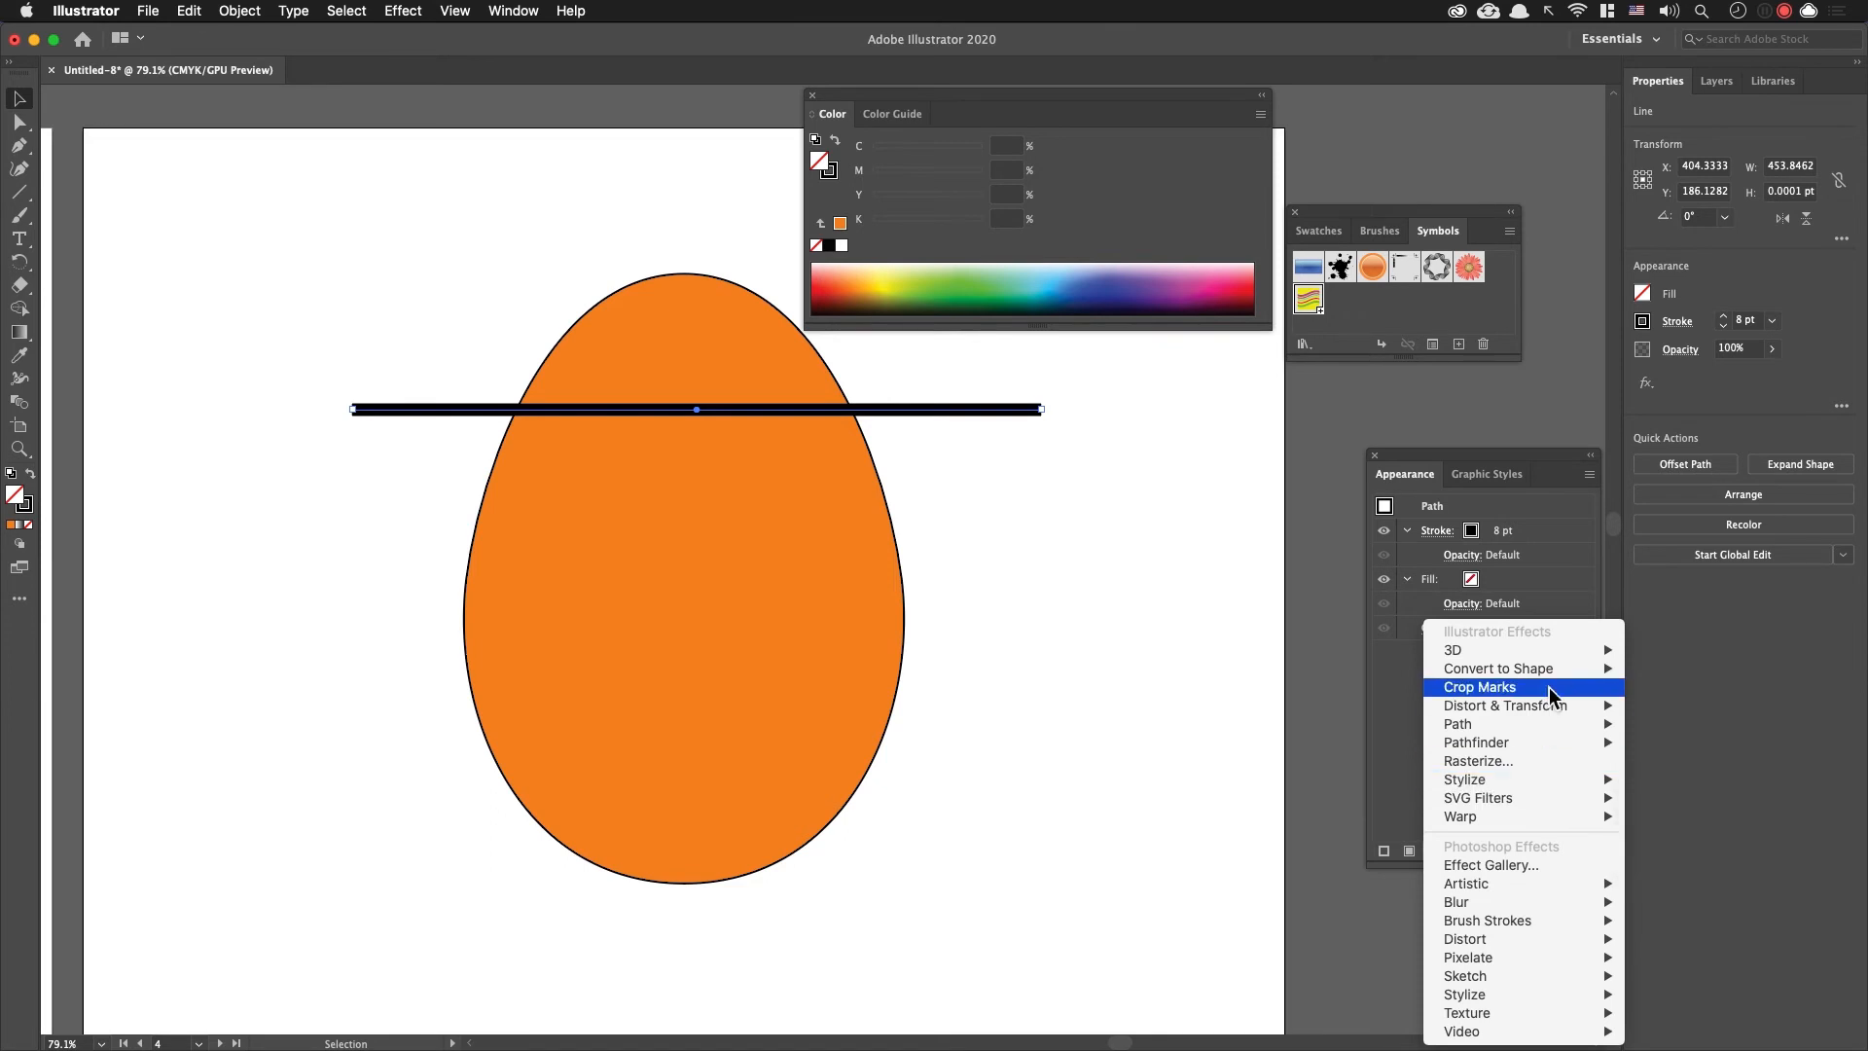
pyautogui.moveTo(1555, 714)
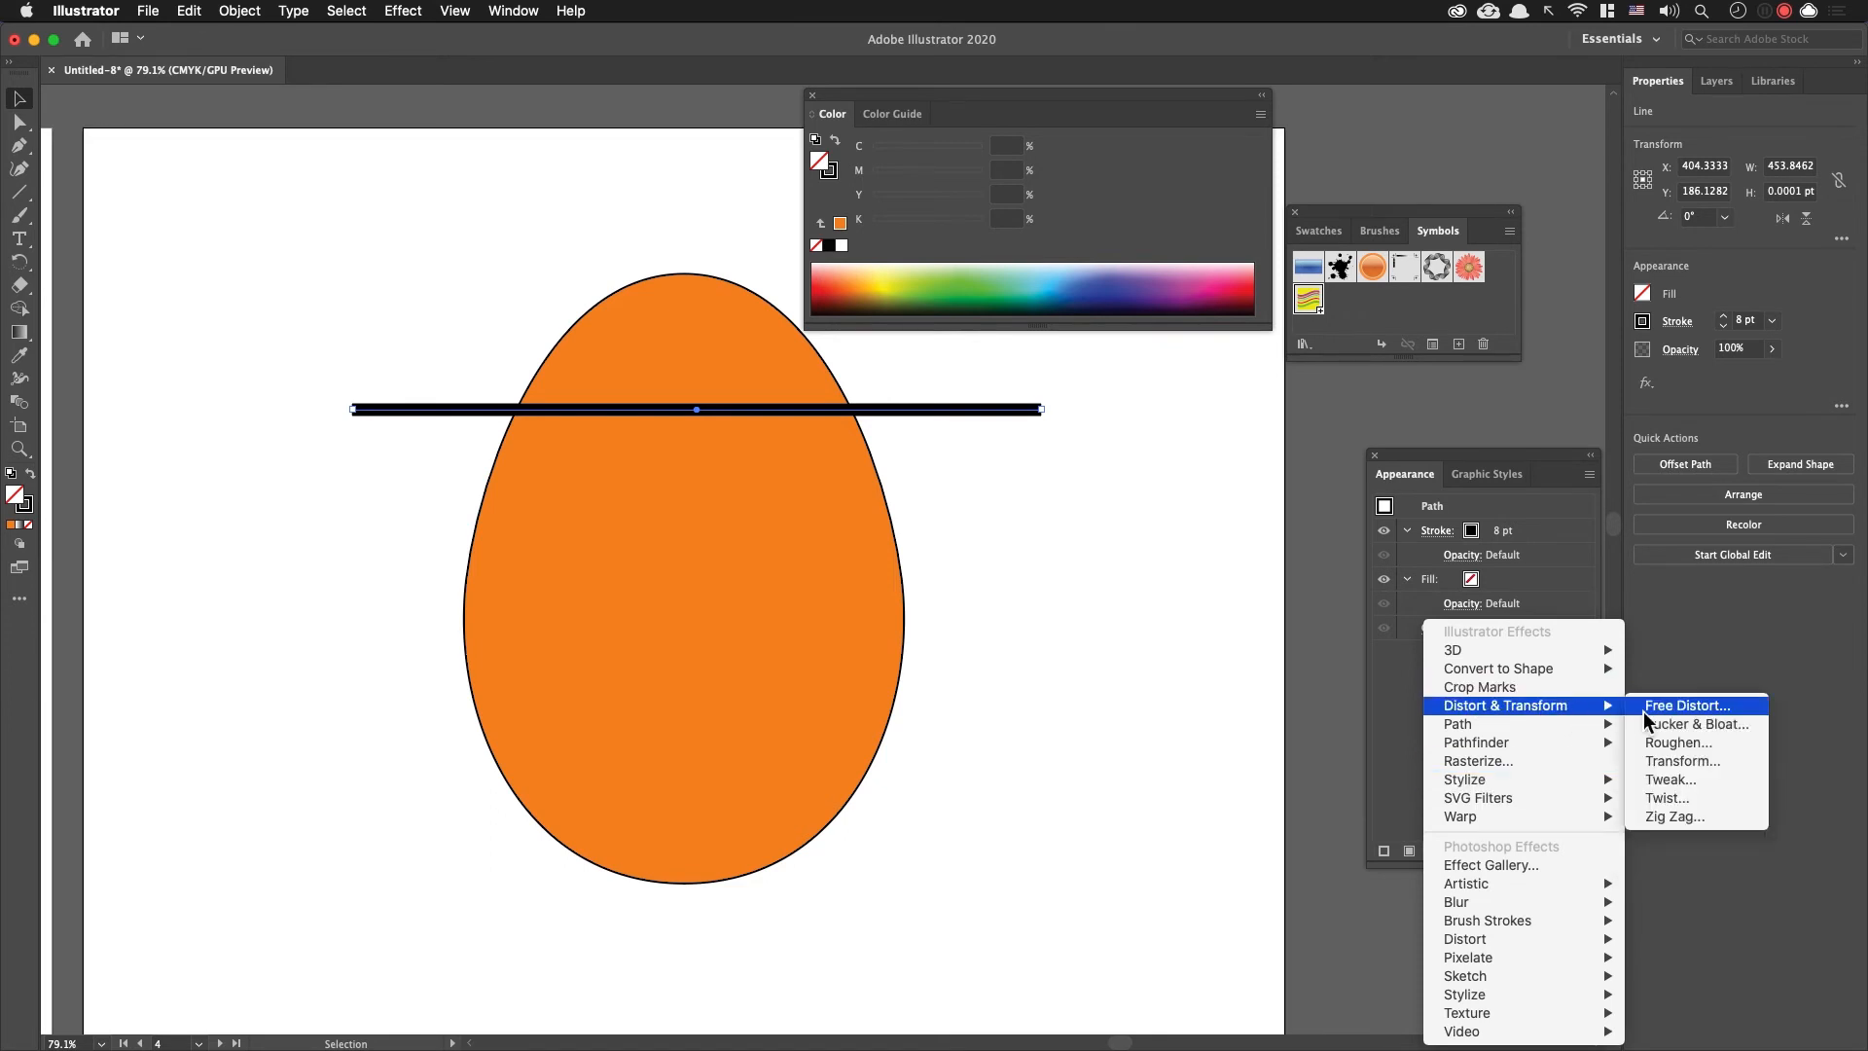
pyautogui.click(1713, 822)
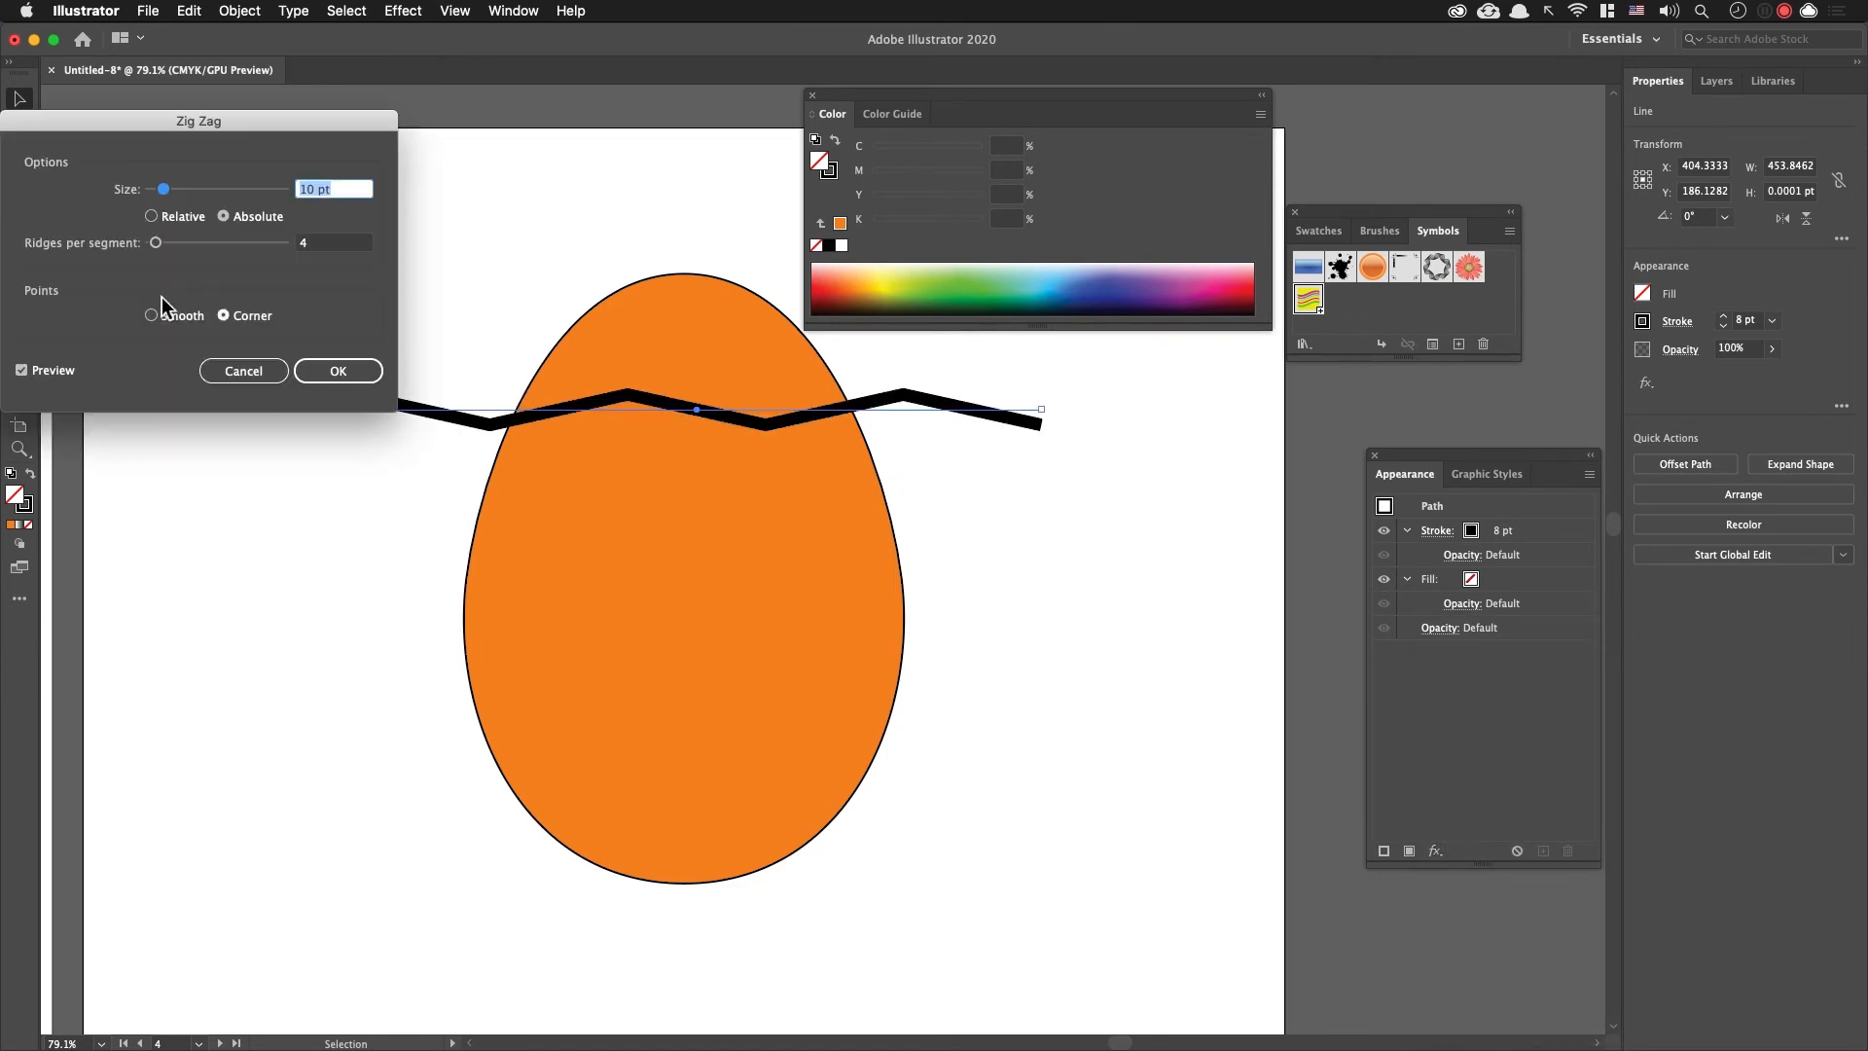
pyautogui.click(329, 243)
pyautogui.press('Up')
pyautogui.press('Up')
pyautogui.press('Up')
pyautogui.press('Up')
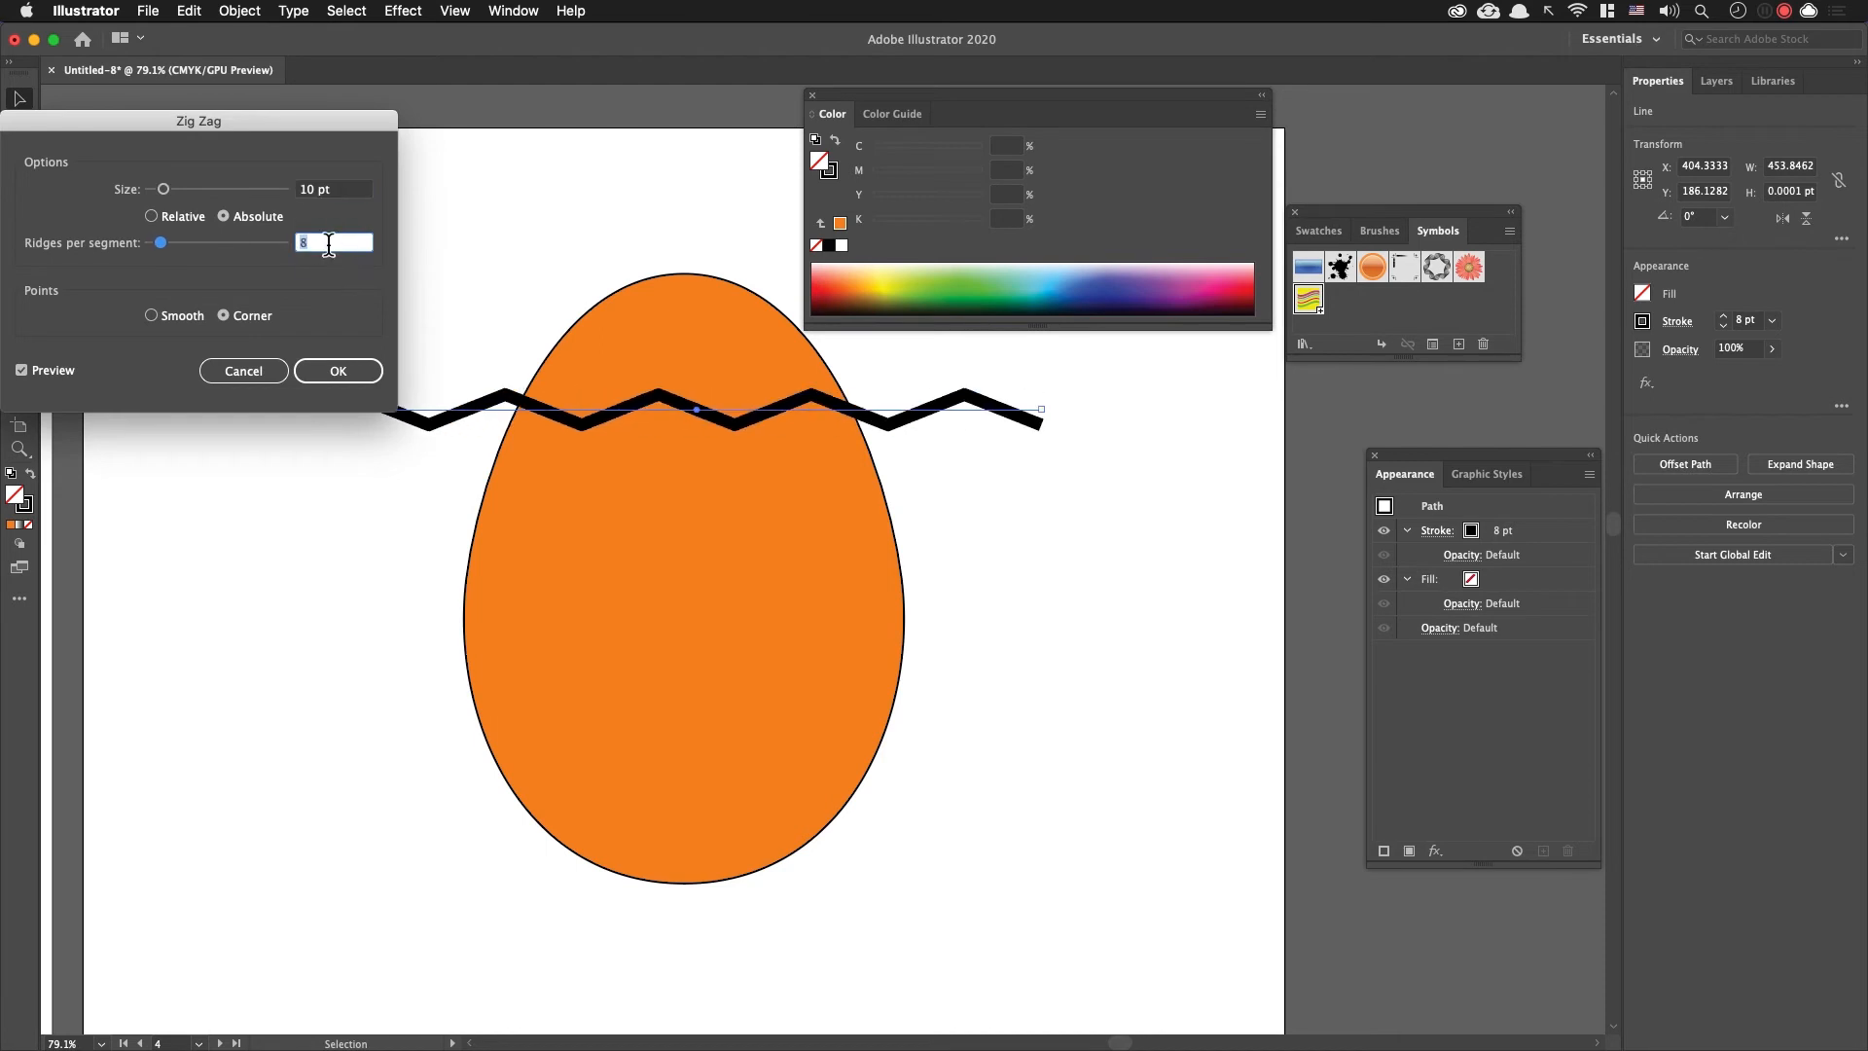
pyautogui.press('Up')
pyautogui.press('Up')
pyautogui.press('Up')
pyautogui.press('Up')
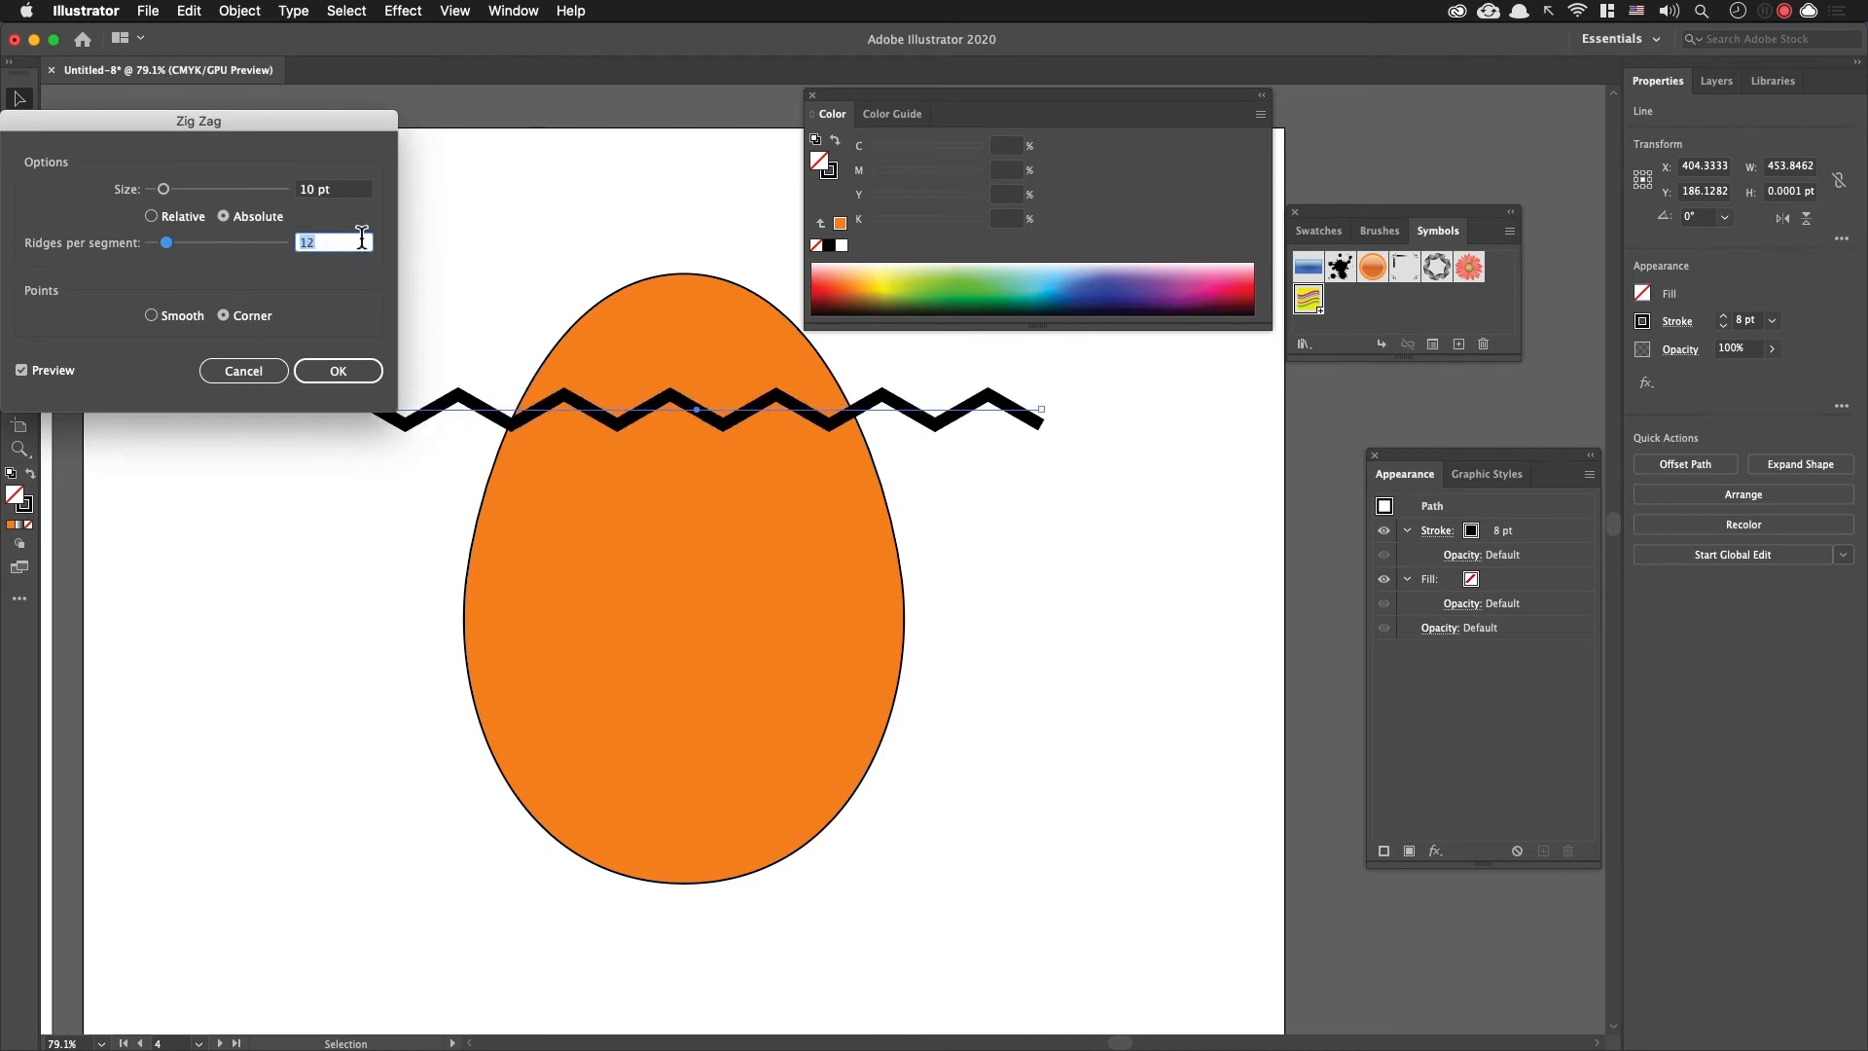
# Step: Set the Zig Zag size to 12 pt absolute and apply the effect to the line
pyautogui.click(340, 189)
pyautogui.press('Up')
pyautogui.press('Up')
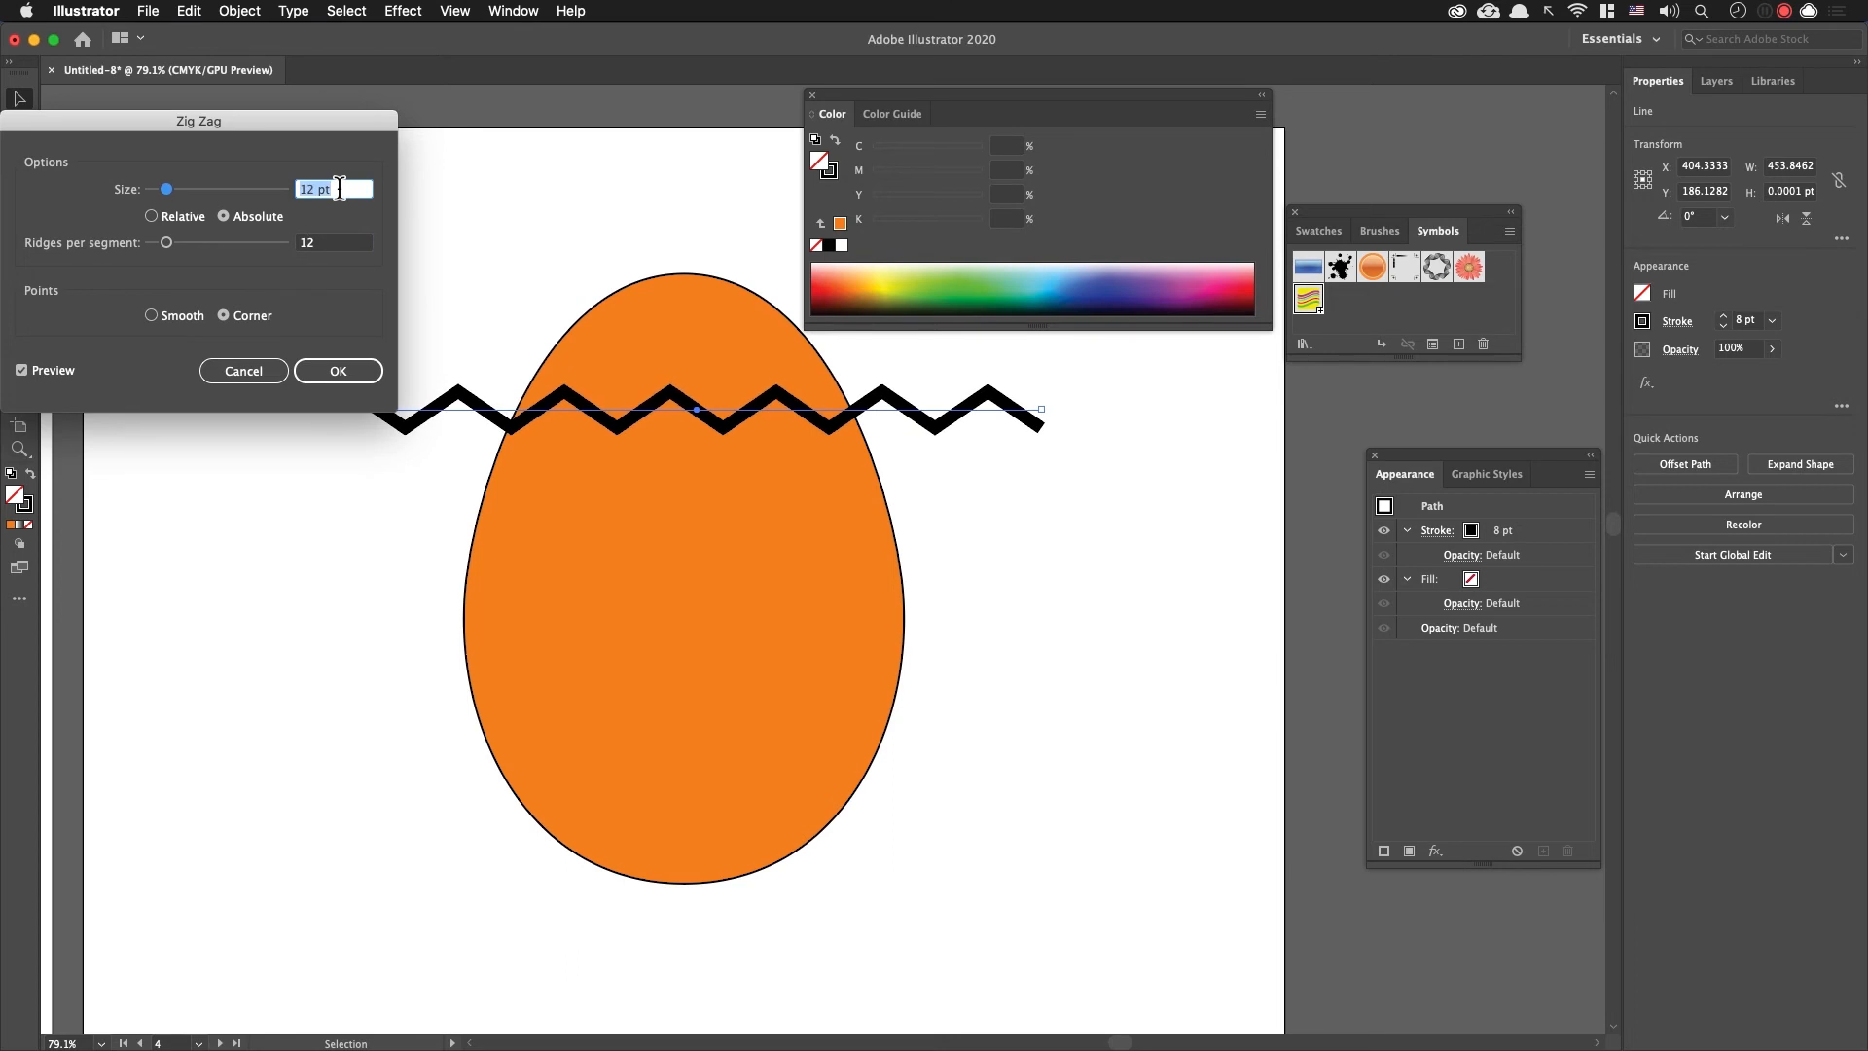
pyautogui.click(343, 371)
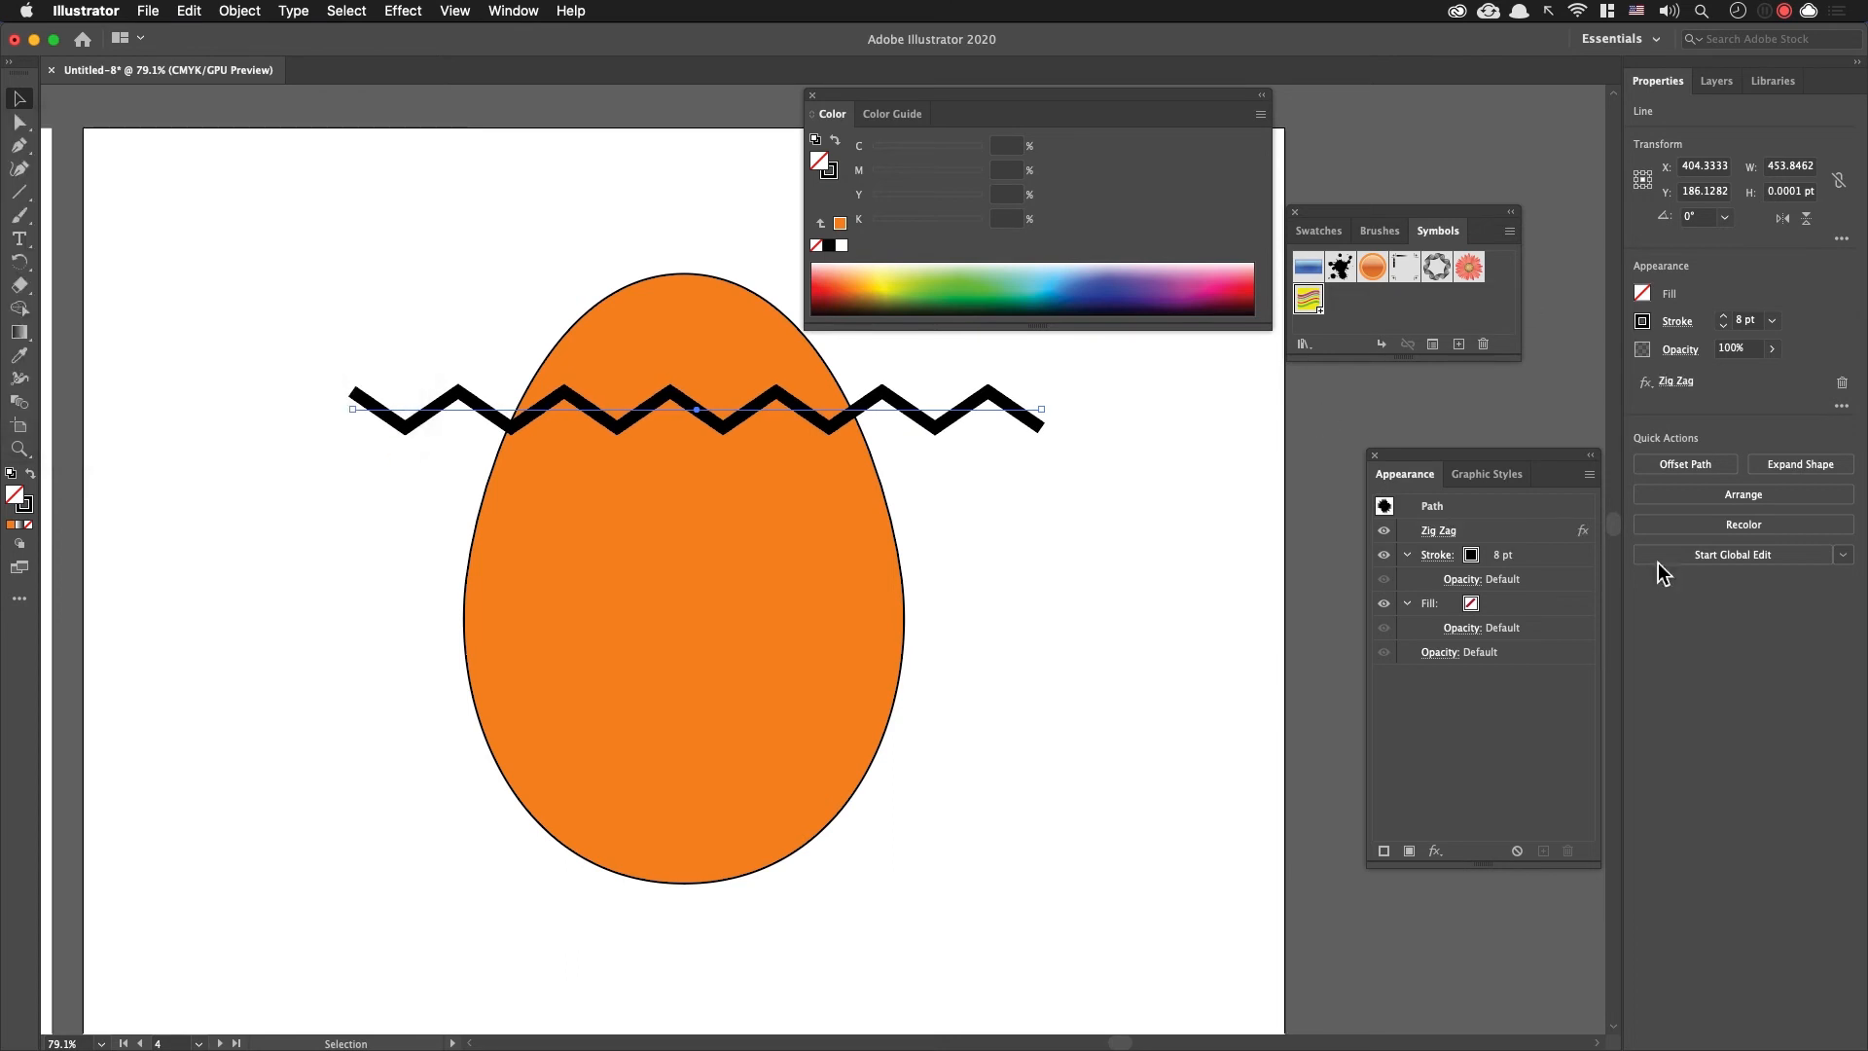
# Step: Recolour the zigzag line's stroke pink with M 92.16 and Y 8.24
pyautogui.click(1550, 557)
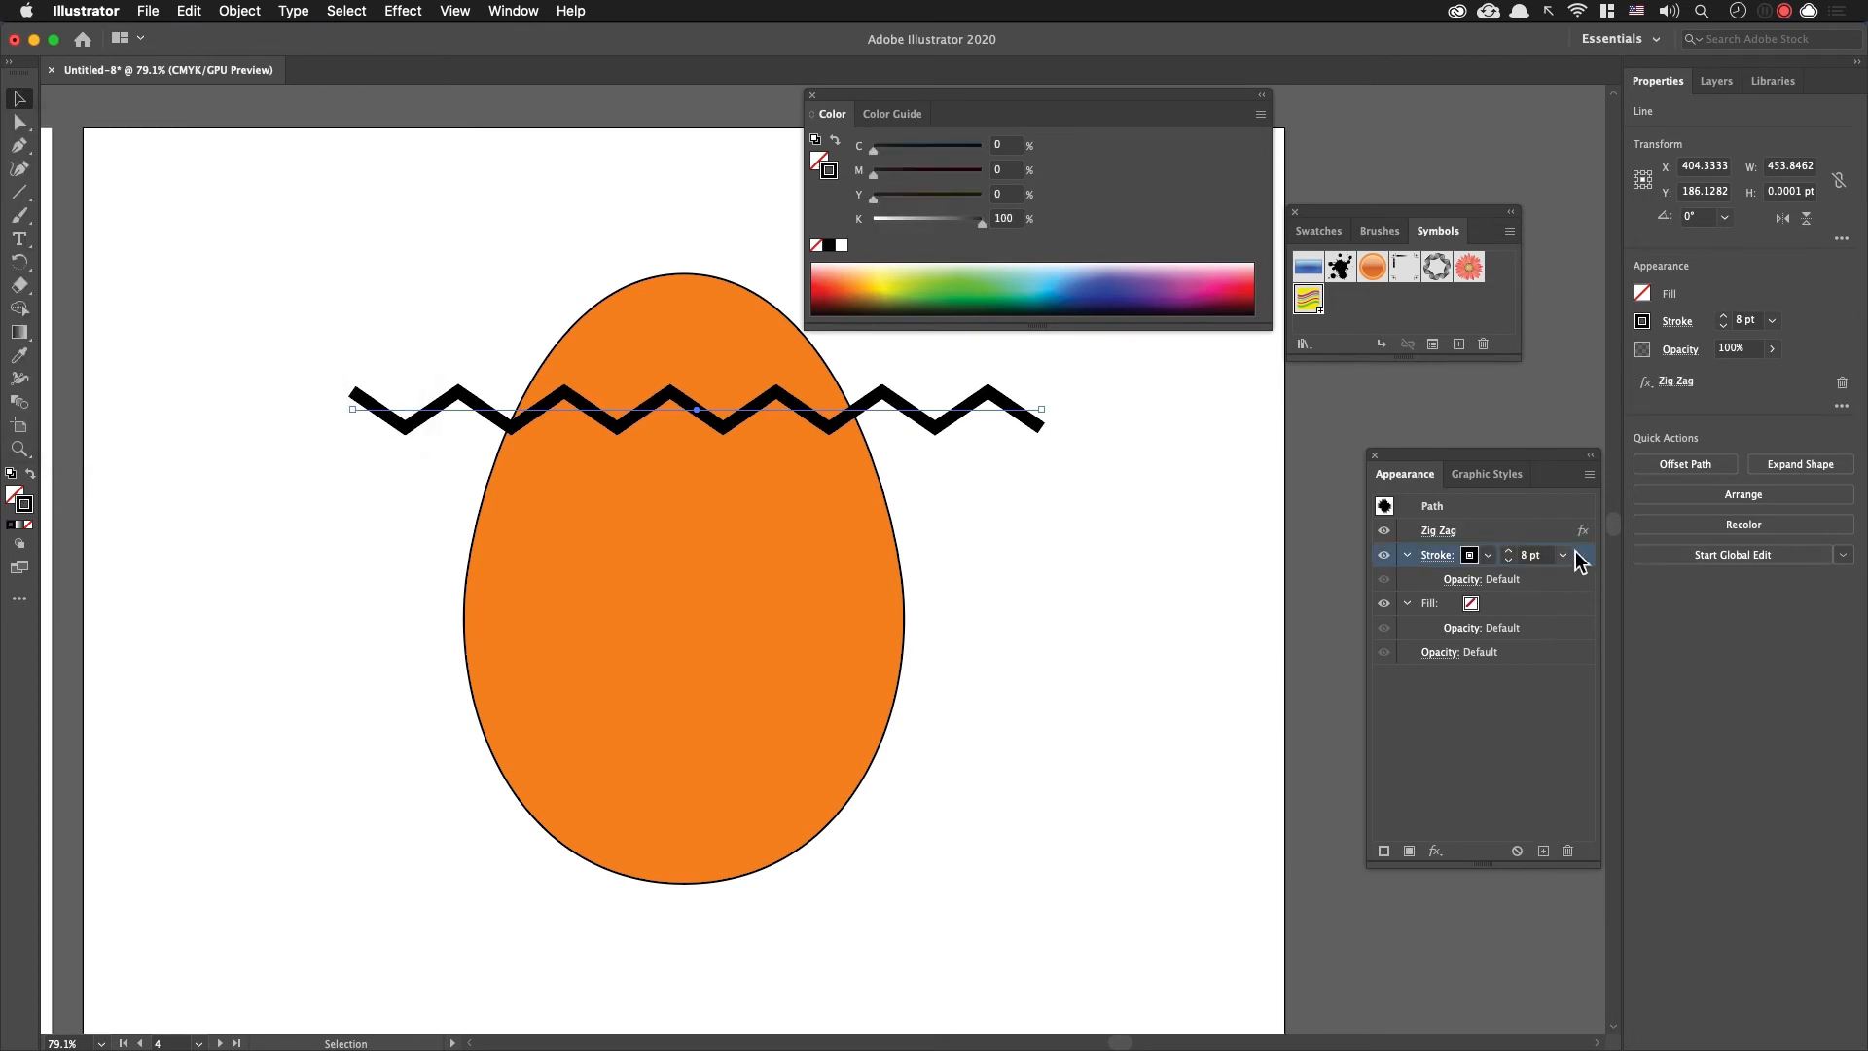
pyautogui.click(1224, 281)
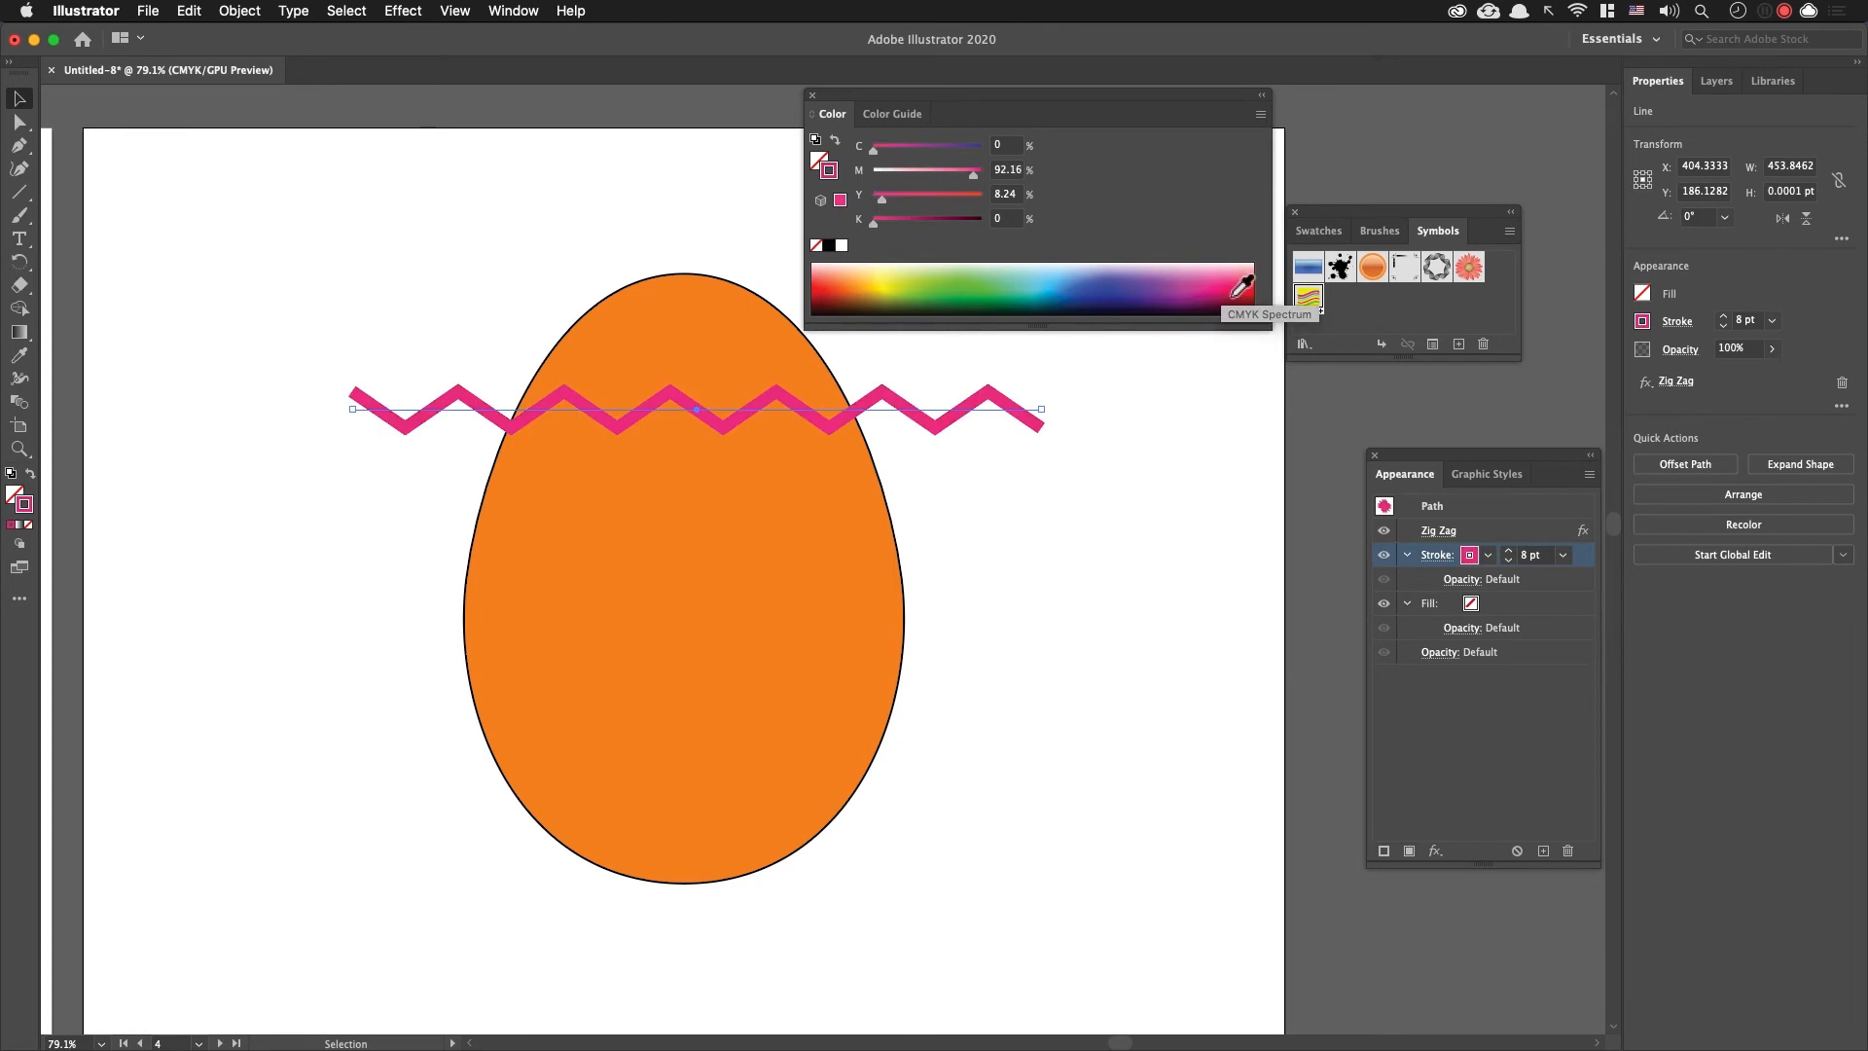
pyautogui.click(1091, 581)
# Step: Duplicate the pink zigzag straight down about 53 pt and repeat the copy until five evenly spaced lines cross the egg
pyautogui.moveTo(983, 401); pyautogui.dragTo(984, 493)
pyautogui.press('super+z')
pyautogui.click(1006, 486)
pyautogui.press('super+d')
pyautogui.press('super+d')
pyautogui.press('super+d')
pyautogui.click(1066, 559)
# Step: Recolour the second zigzag from the top yellow and the third one green
pyautogui.click(1023, 501)
pyautogui.click(900, 284)
pyautogui.click(1000, 571)
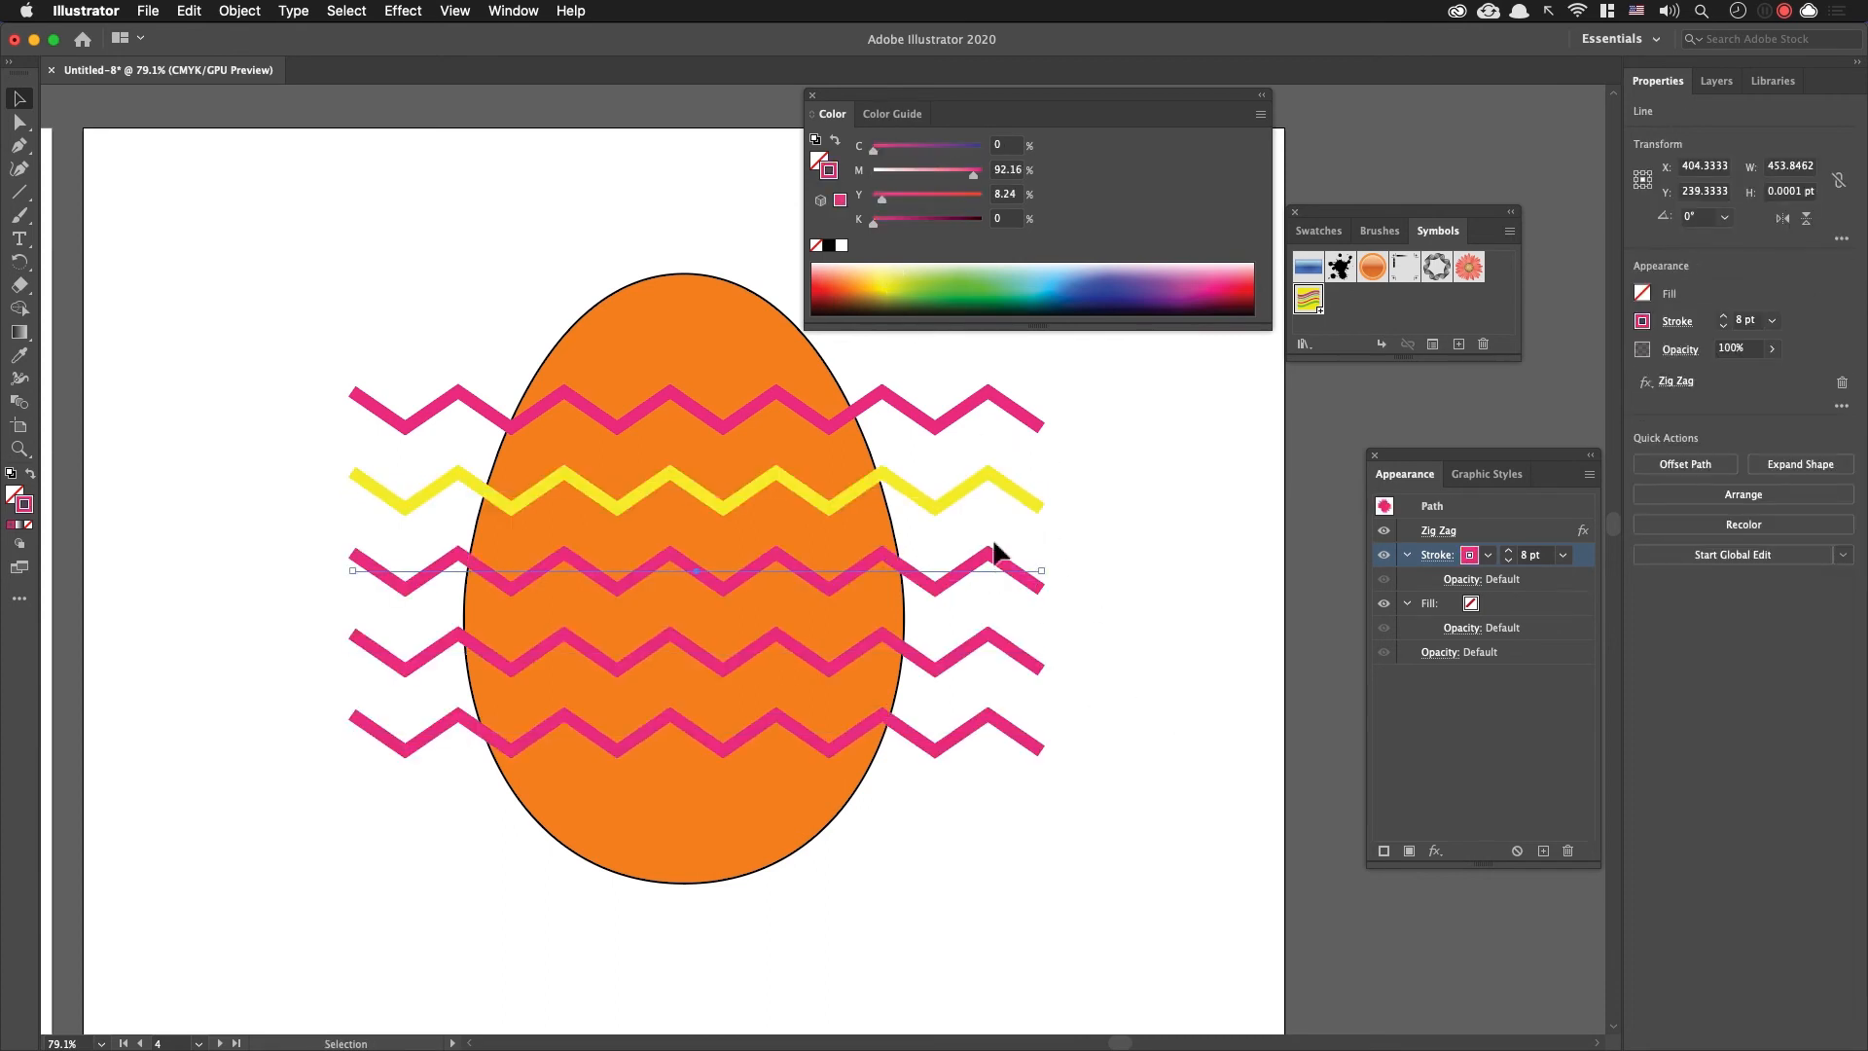
pyautogui.click(903, 292)
# Step: Recolour the fourth zigzag red-orange (M 84.71, Y 96.08) and the lowest one pale cream (C 1.57, Y 21.57)
pyautogui.click(977, 643)
pyautogui.click(895, 272)
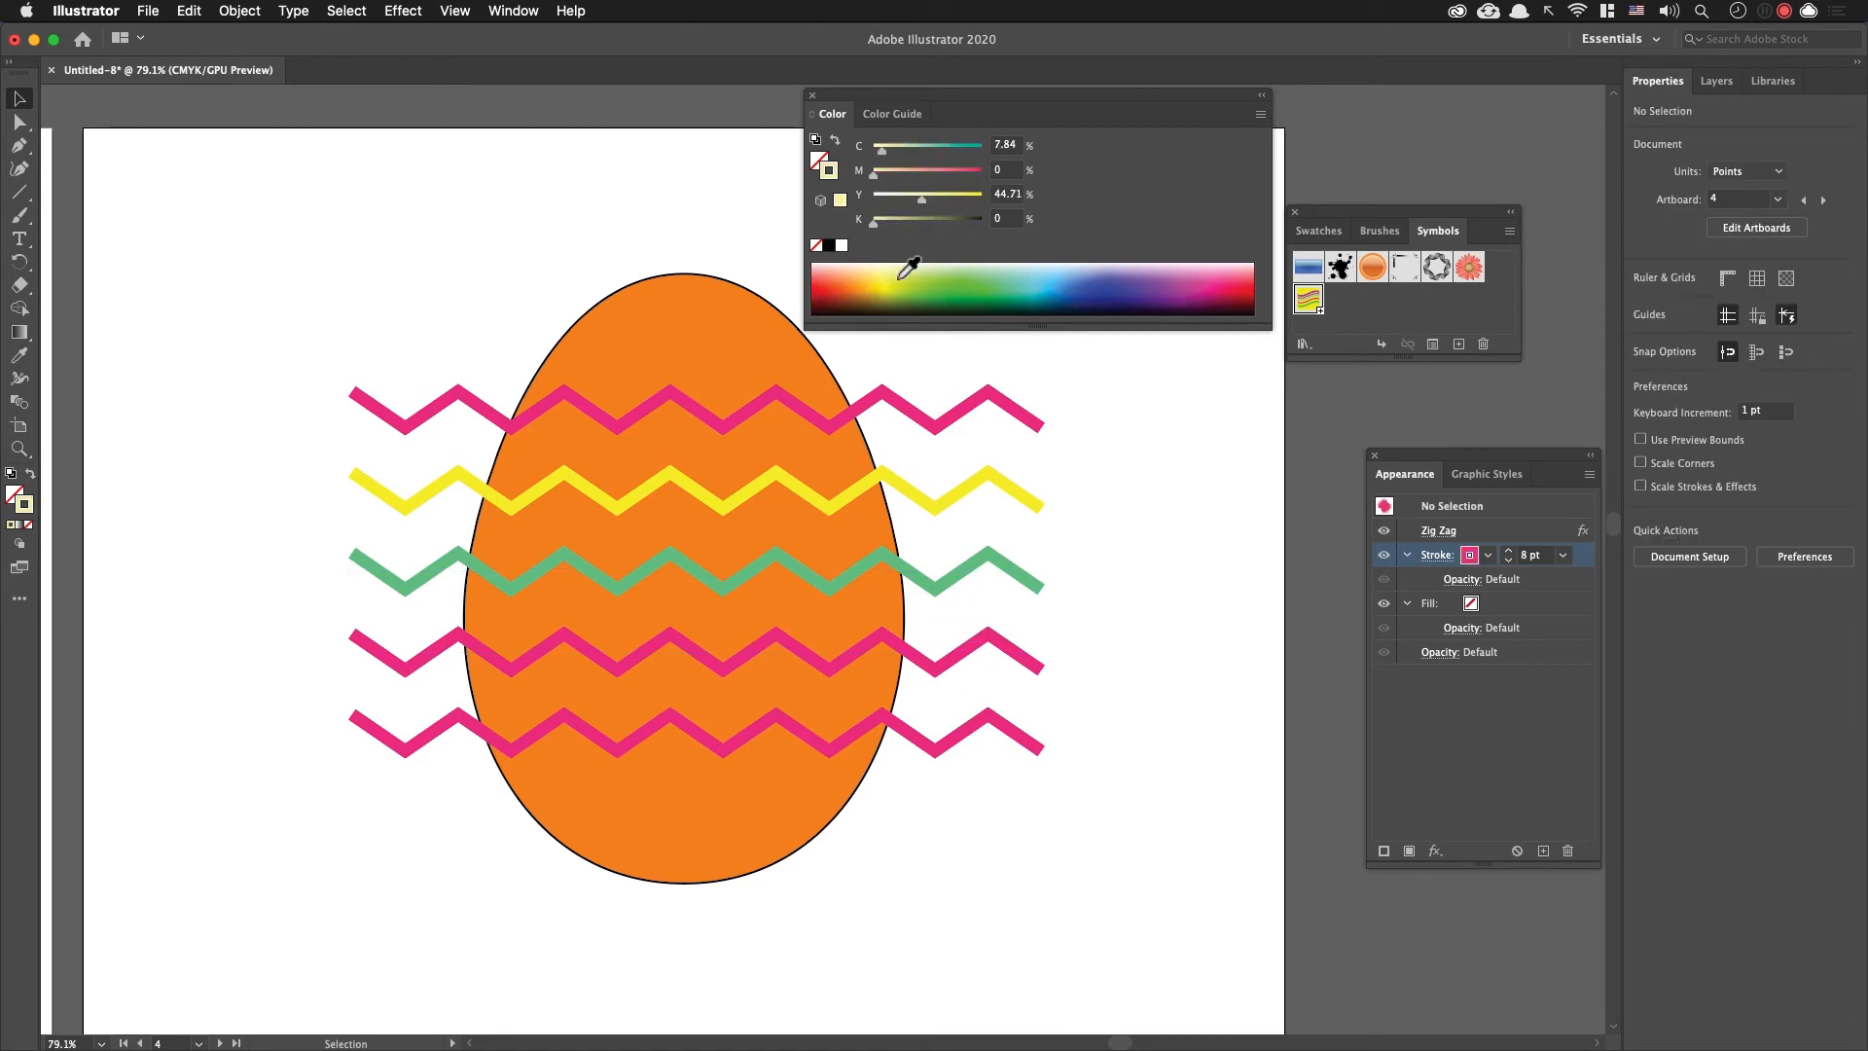
pyautogui.click(897, 288)
pyautogui.click(978, 654)
pyautogui.click(858, 284)
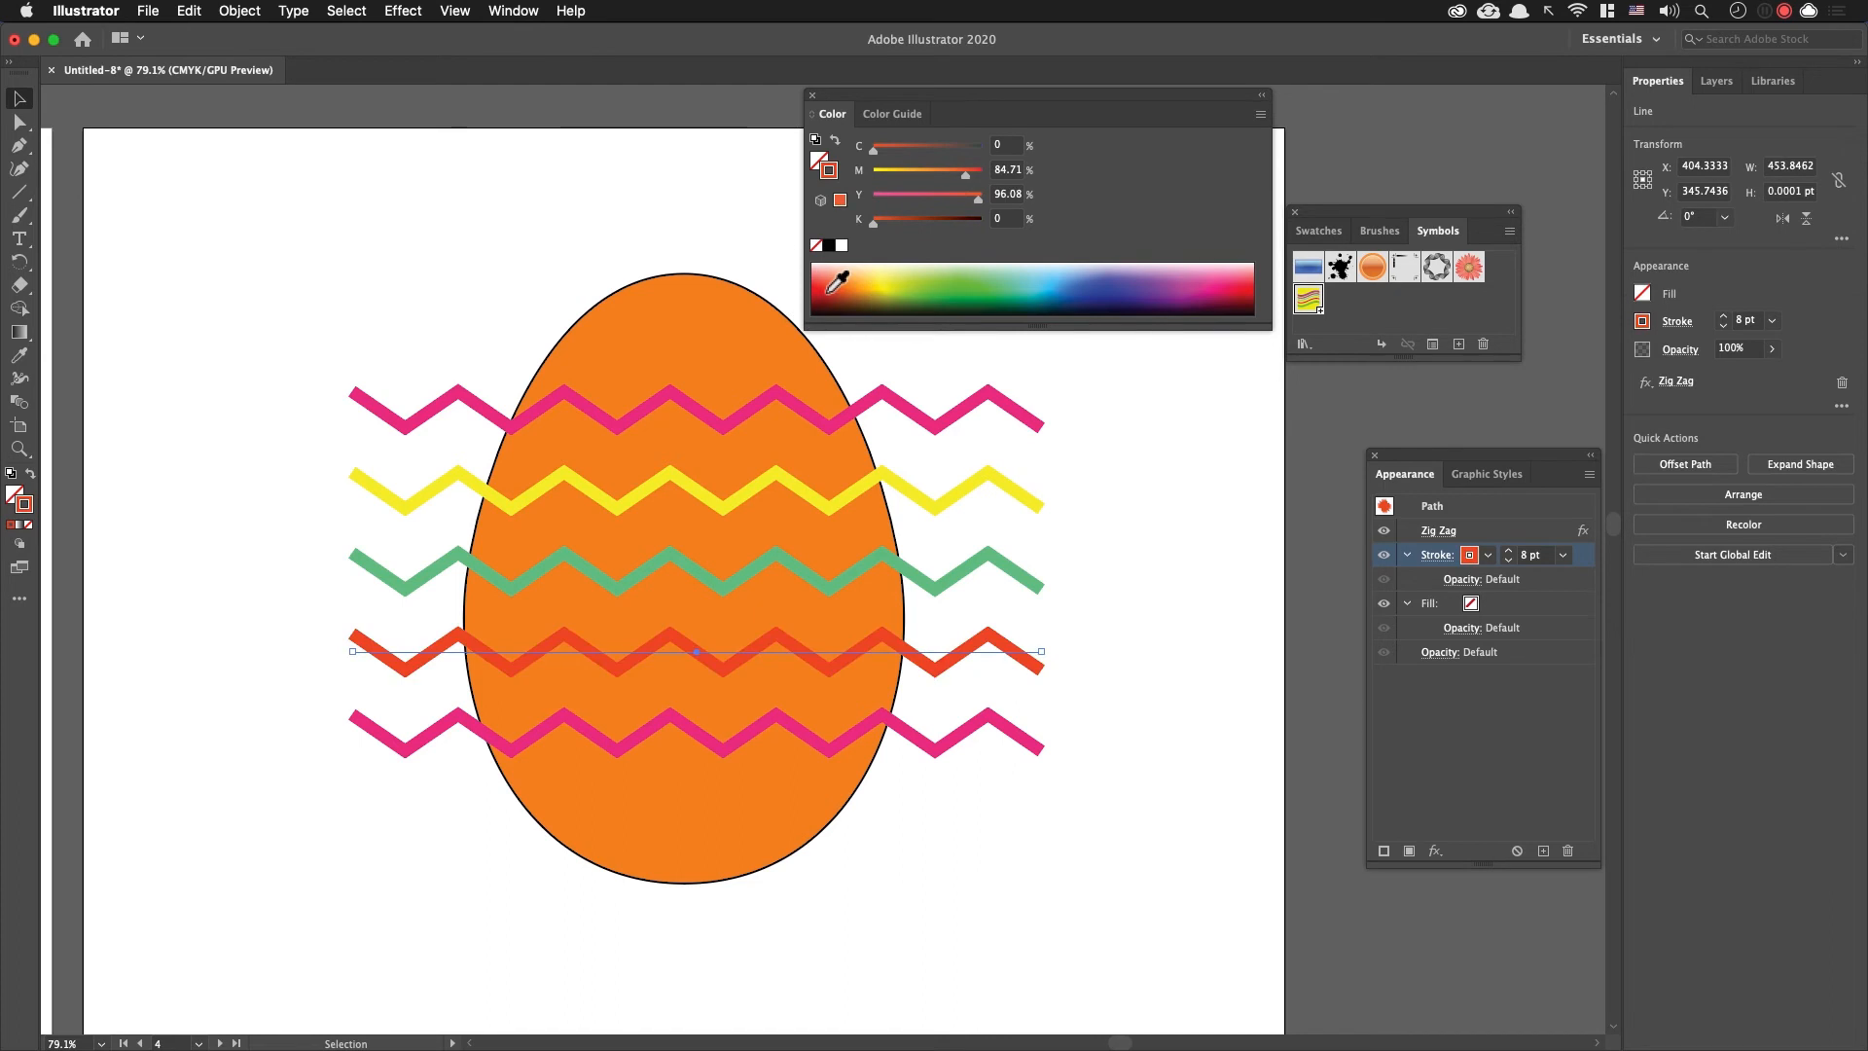
pyautogui.click(978, 727)
pyautogui.click(891, 272)
pyautogui.moveTo(1049, 332); pyautogui.dragTo(1042, 375)
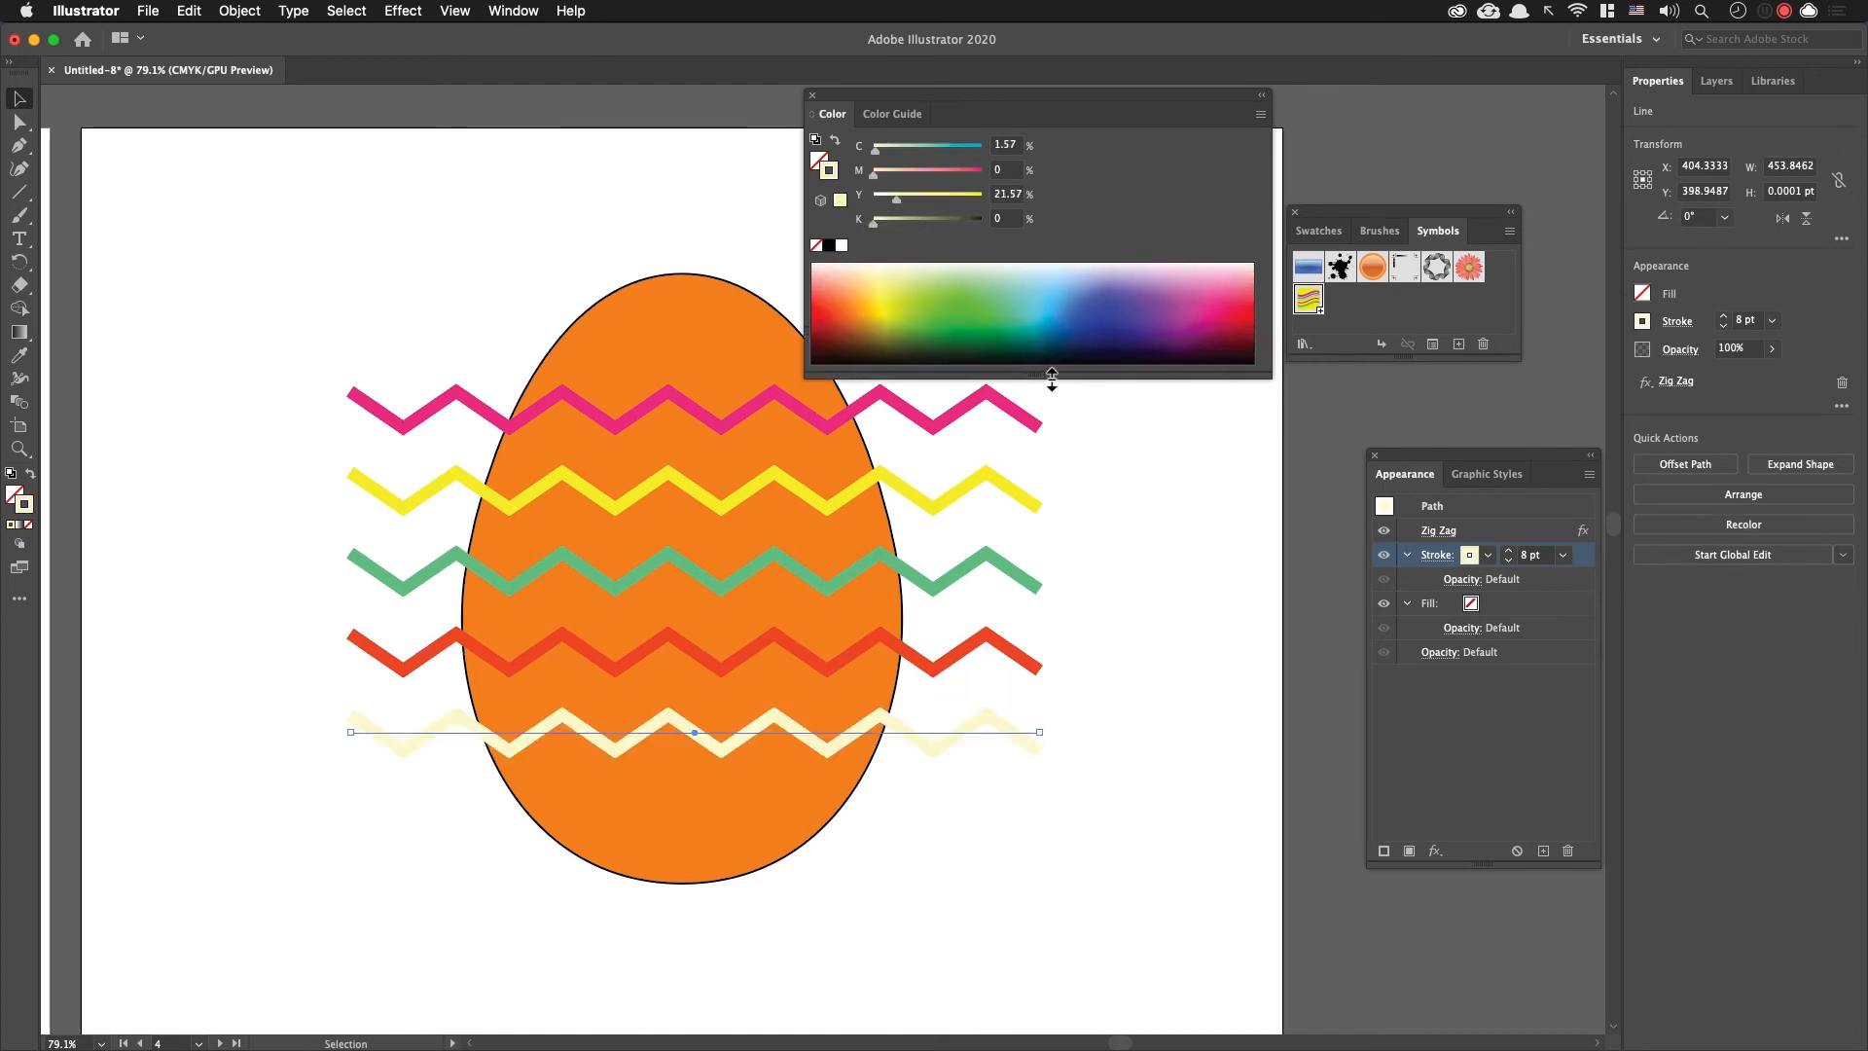
pyautogui.click(1138, 542)
# Step: Cut all five zigzag lines from the egg on artboard 4
pyautogui.hscroll(4, 973, 583)
pyautogui.moveTo(882, 890); pyautogui.dragTo(769, 413)
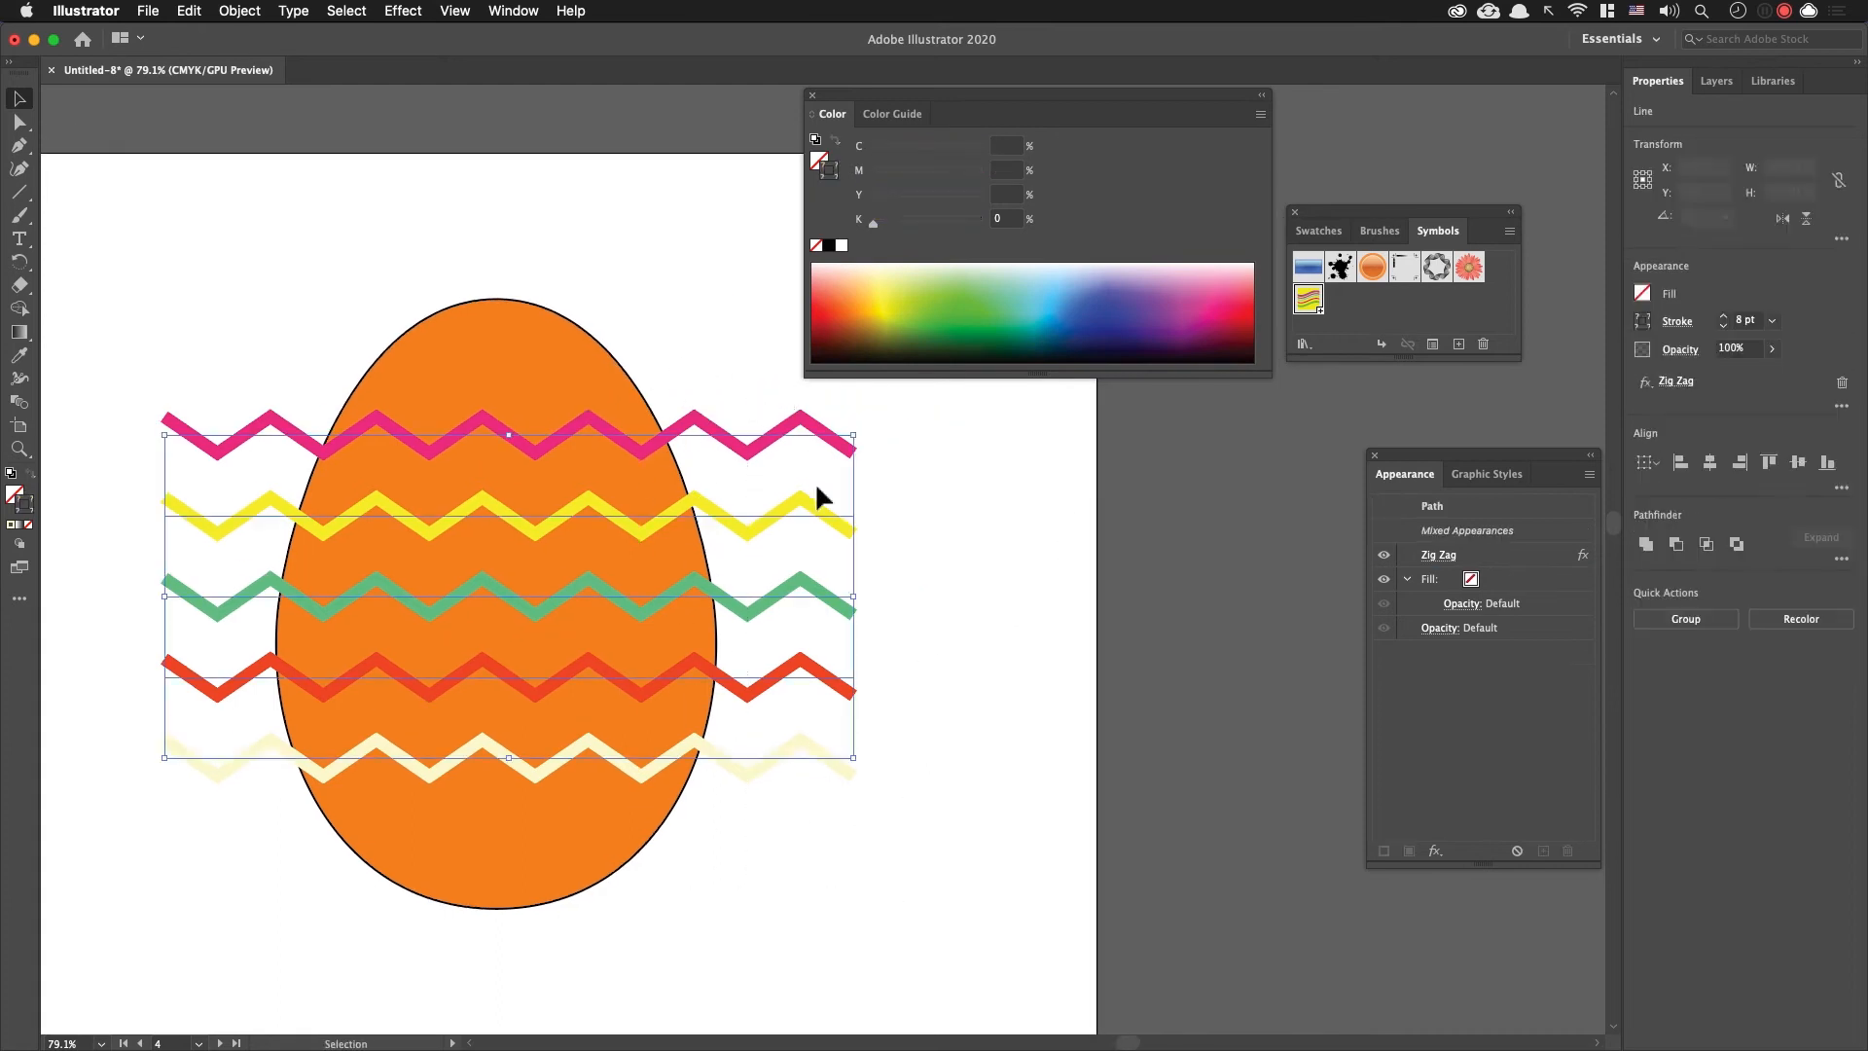
pyautogui.press('Delete')
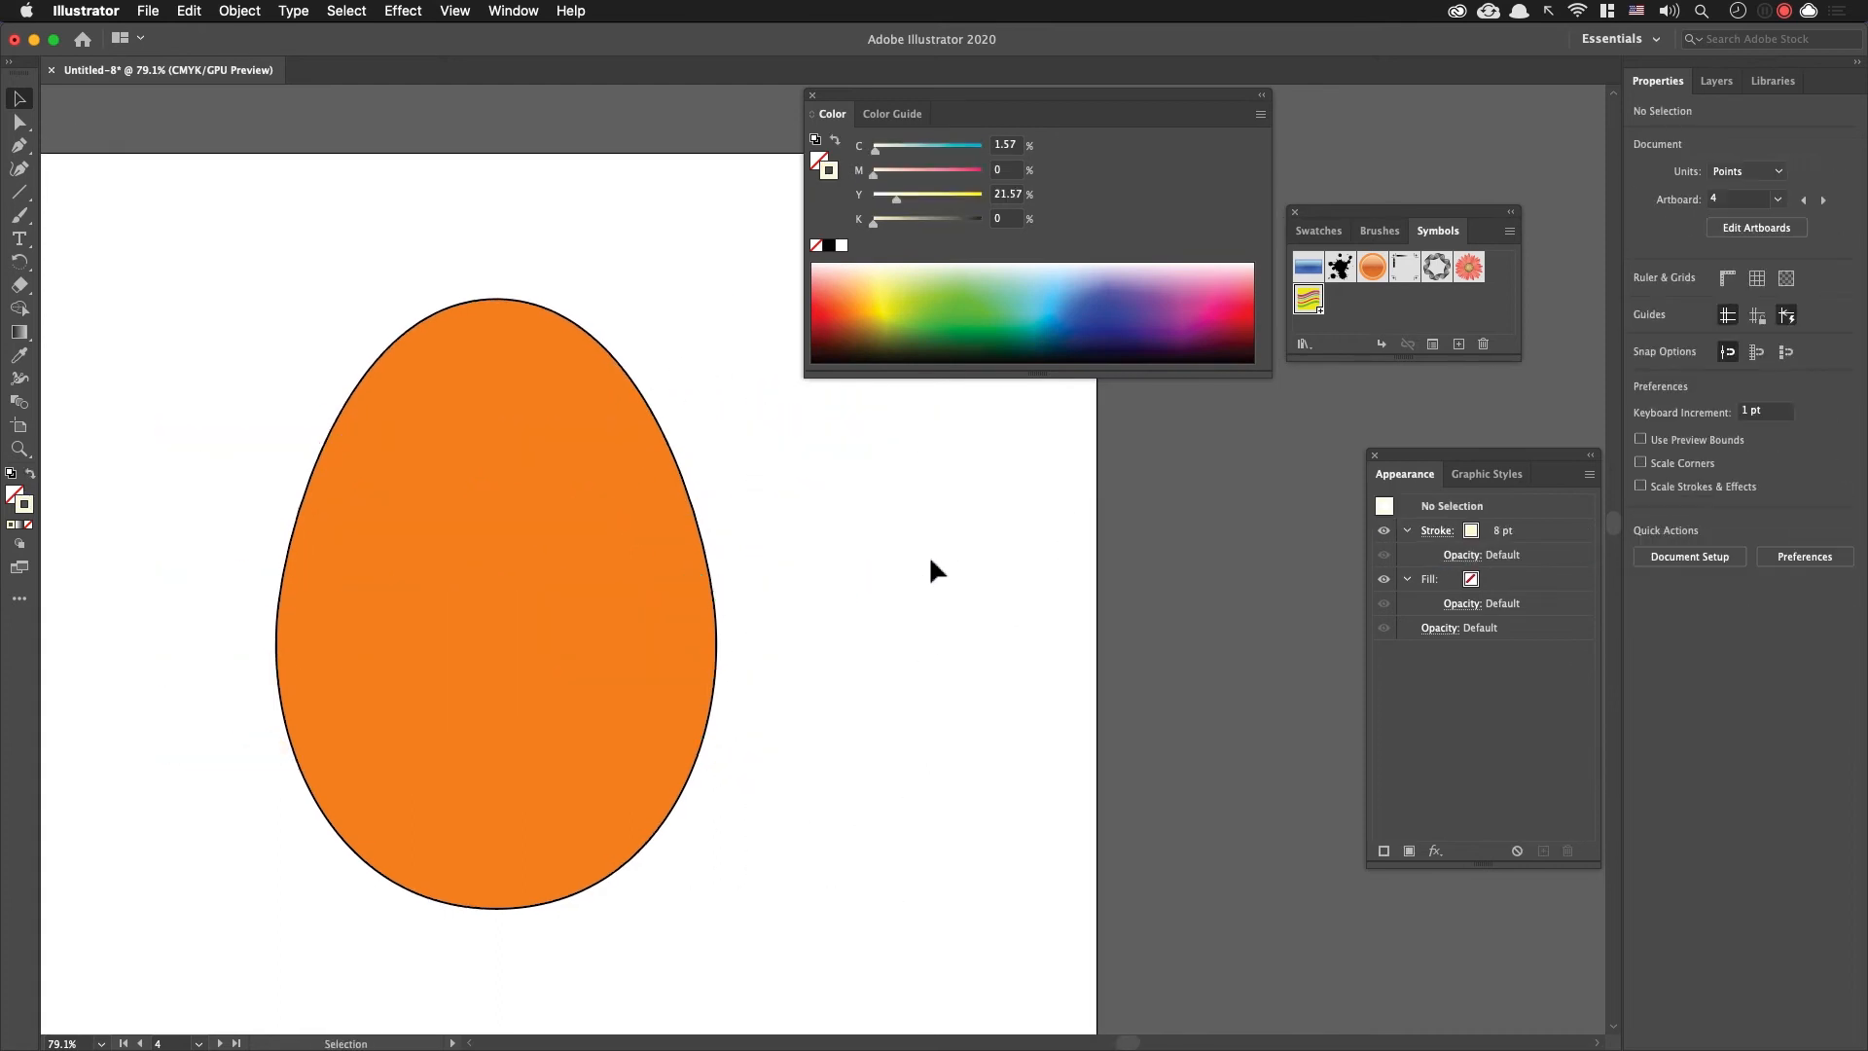
# Step: Try to turn on Draw Inside mode for the orange egg group on artboard 4
pyautogui.moveTo(722, 594); pyautogui.dragTo(888, 558)
pyautogui.moveTo(738, 594); pyautogui.dragTo(780, 601)
pyautogui.click(728, 507)
pyautogui.moveTo(970, 645); pyautogui.dragTo(931, 670)
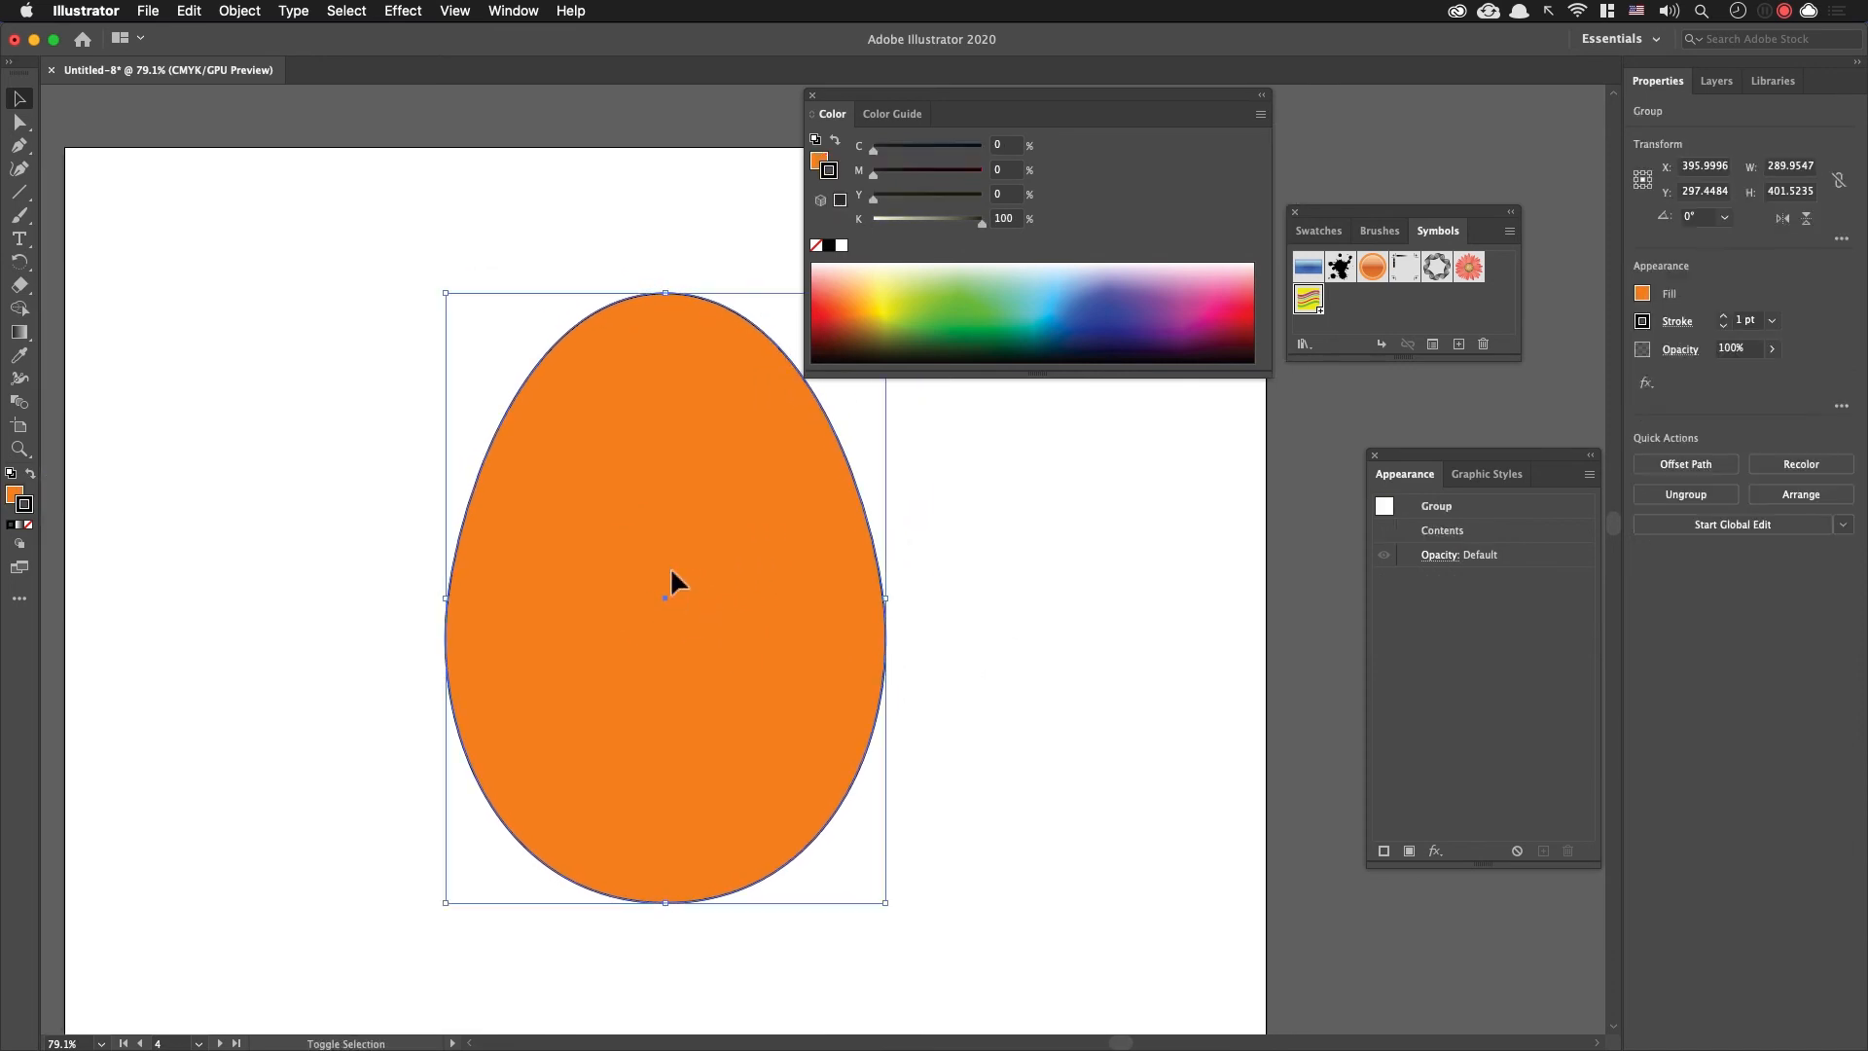
pyautogui.click(967, 506)
pyautogui.click(727, 473)
pyautogui.click(20, 544)
pyautogui.click(398, 448)
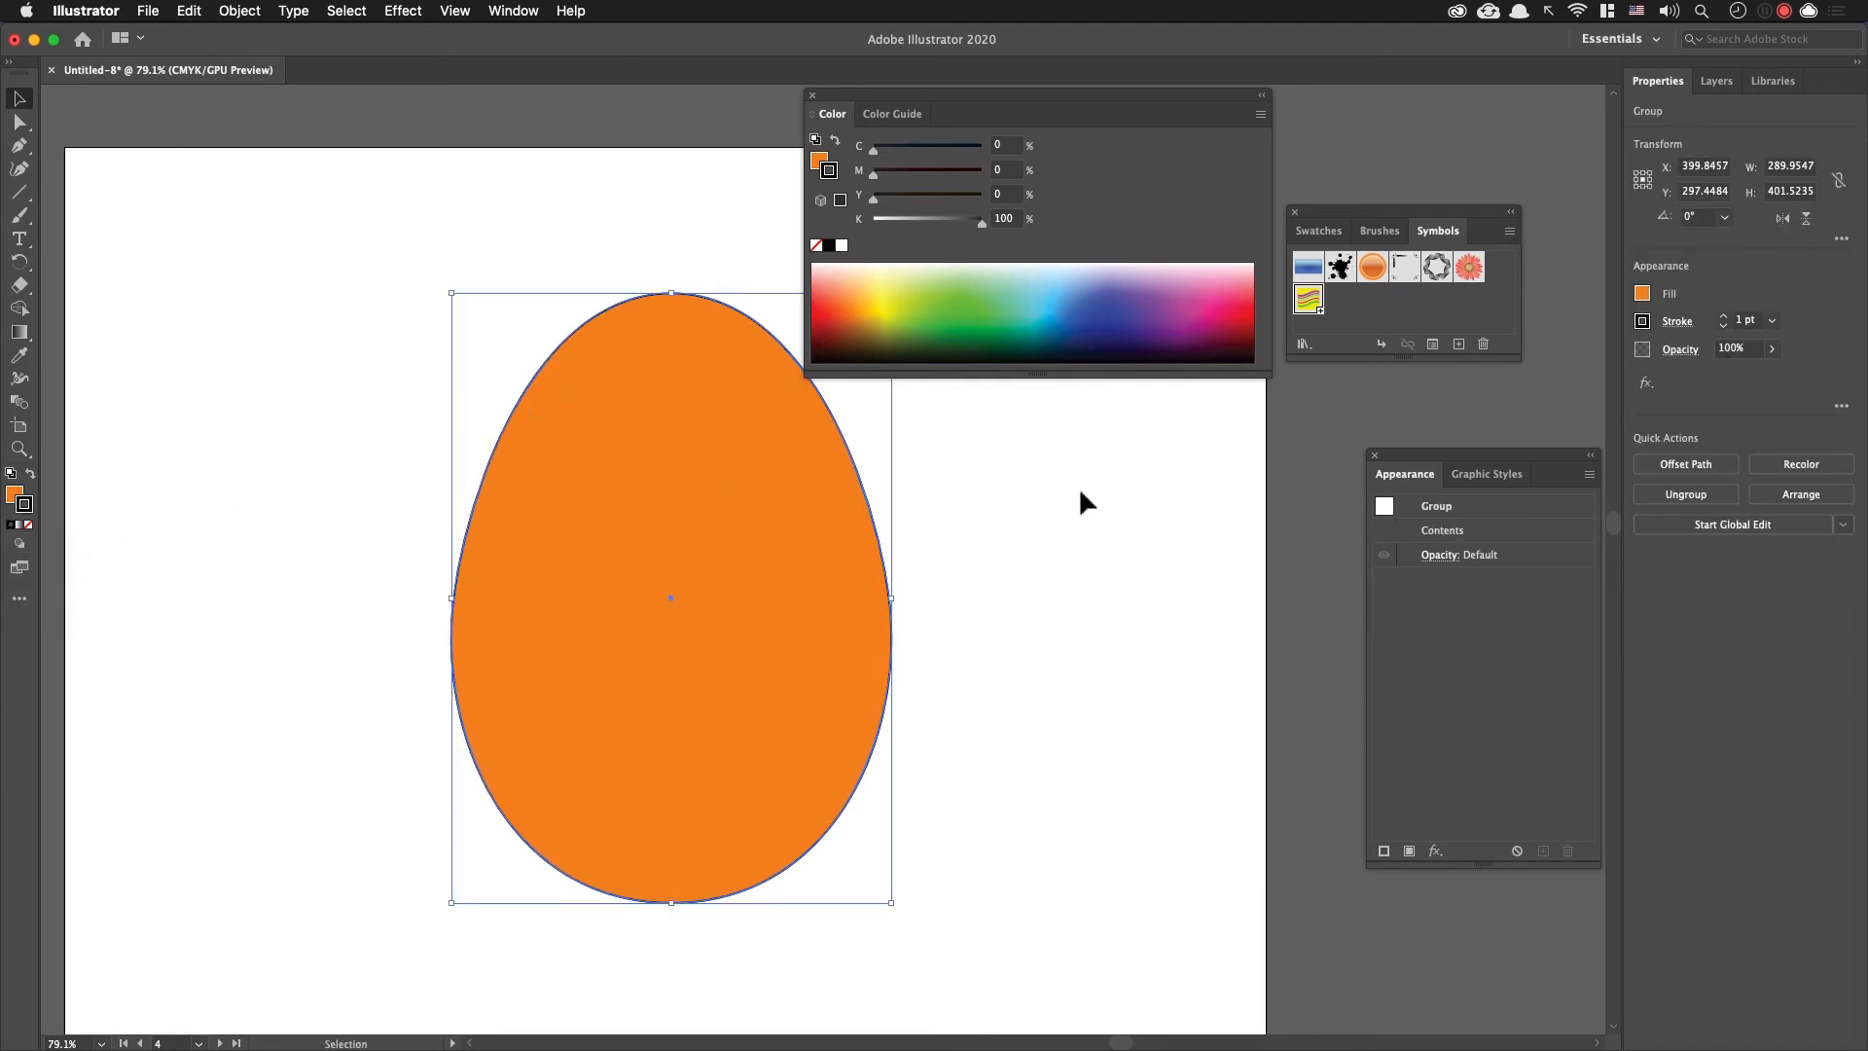
pyautogui.click(1100, 509)
pyautogui.click(781, 529)
pyautogui.moveTo(780, 516); pyautogui.dragTo(655, 493)
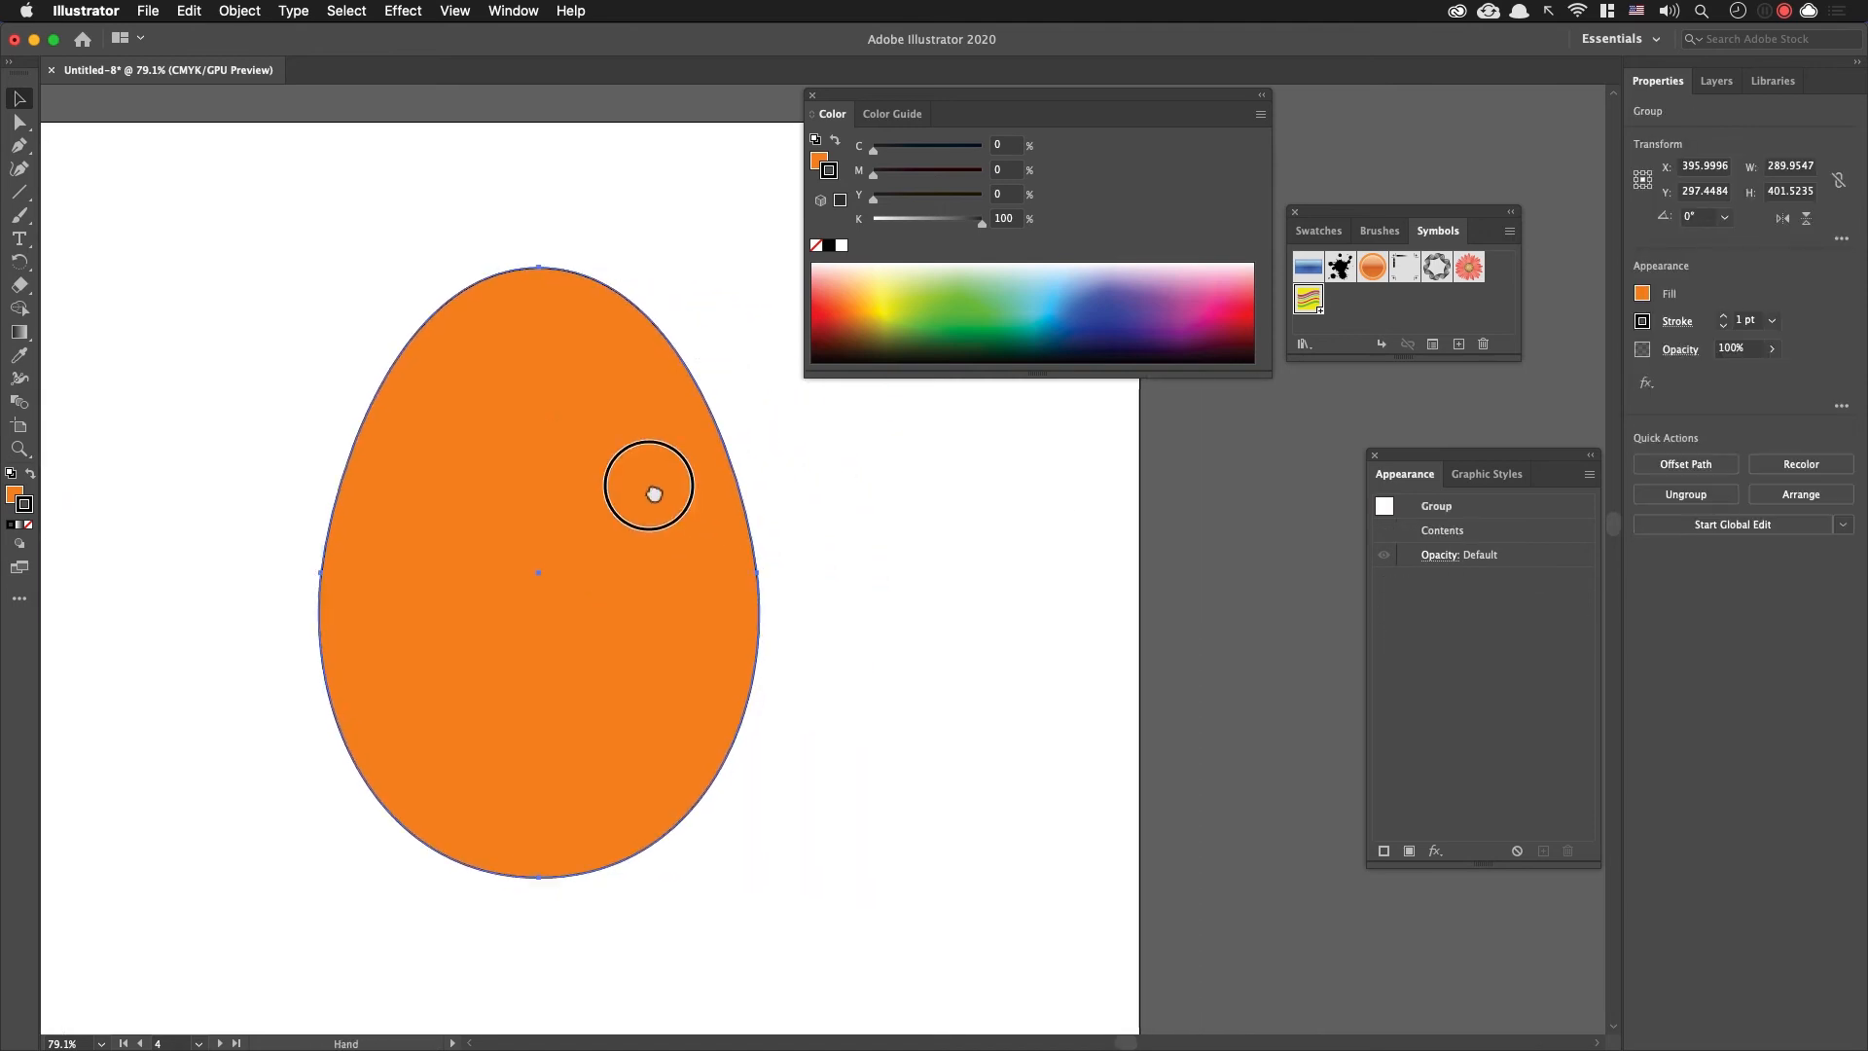
# Step: Expand the egg group's fill and stroke, and shift the egg sideways to about X 400.5 pt
pyautogui.click(189, 10)
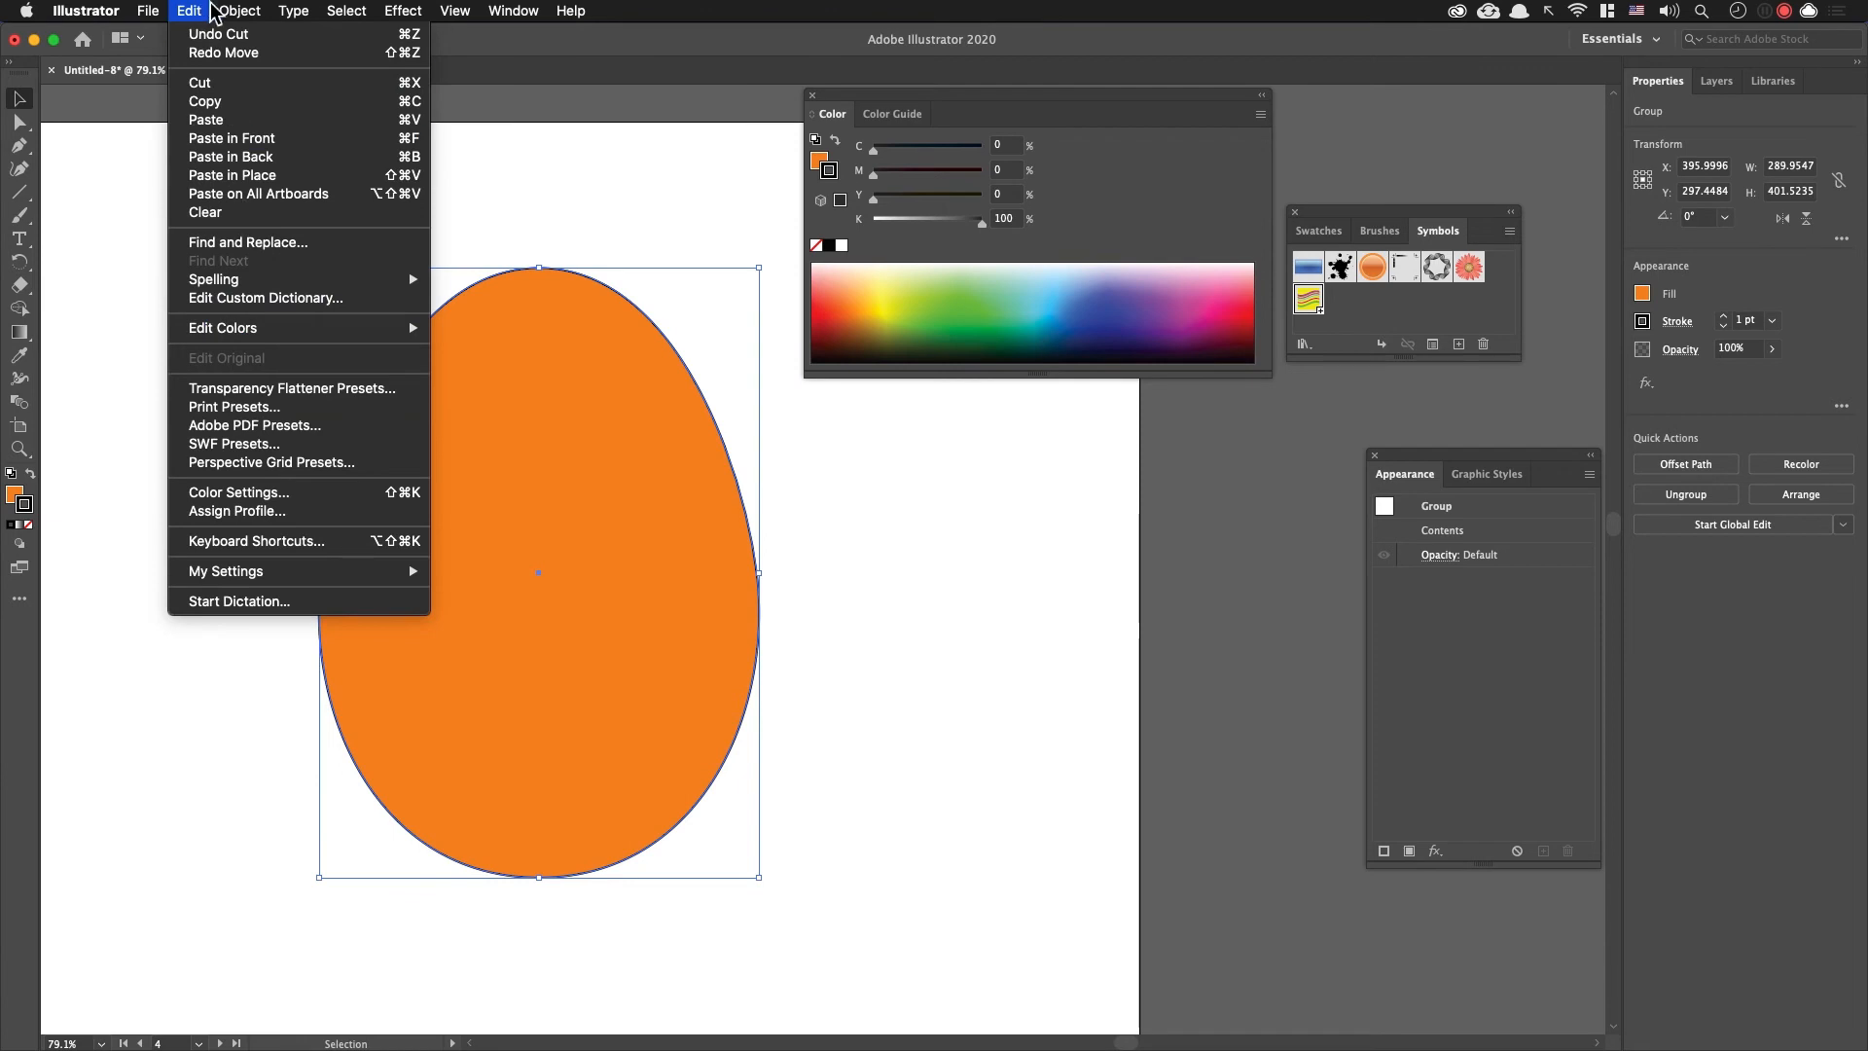
pyautogui.moveTo(240, 11)
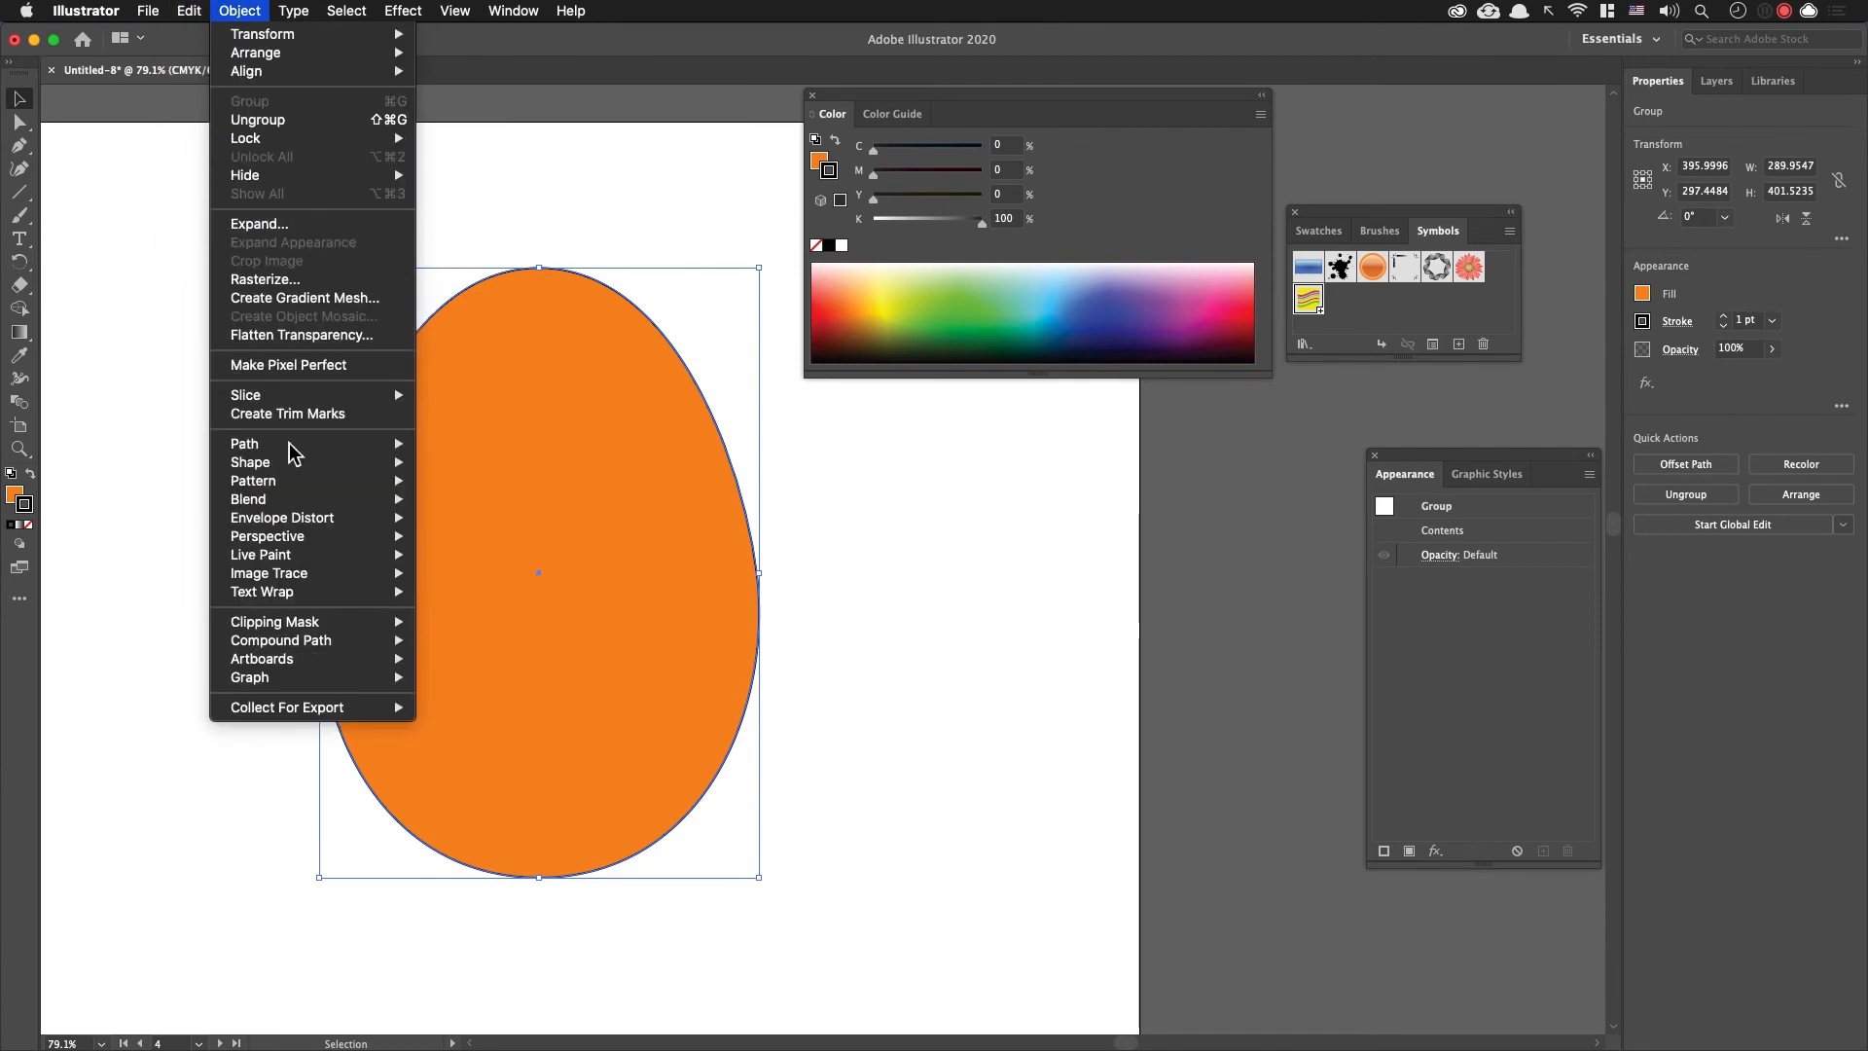
pyautogui.click(309, 224)
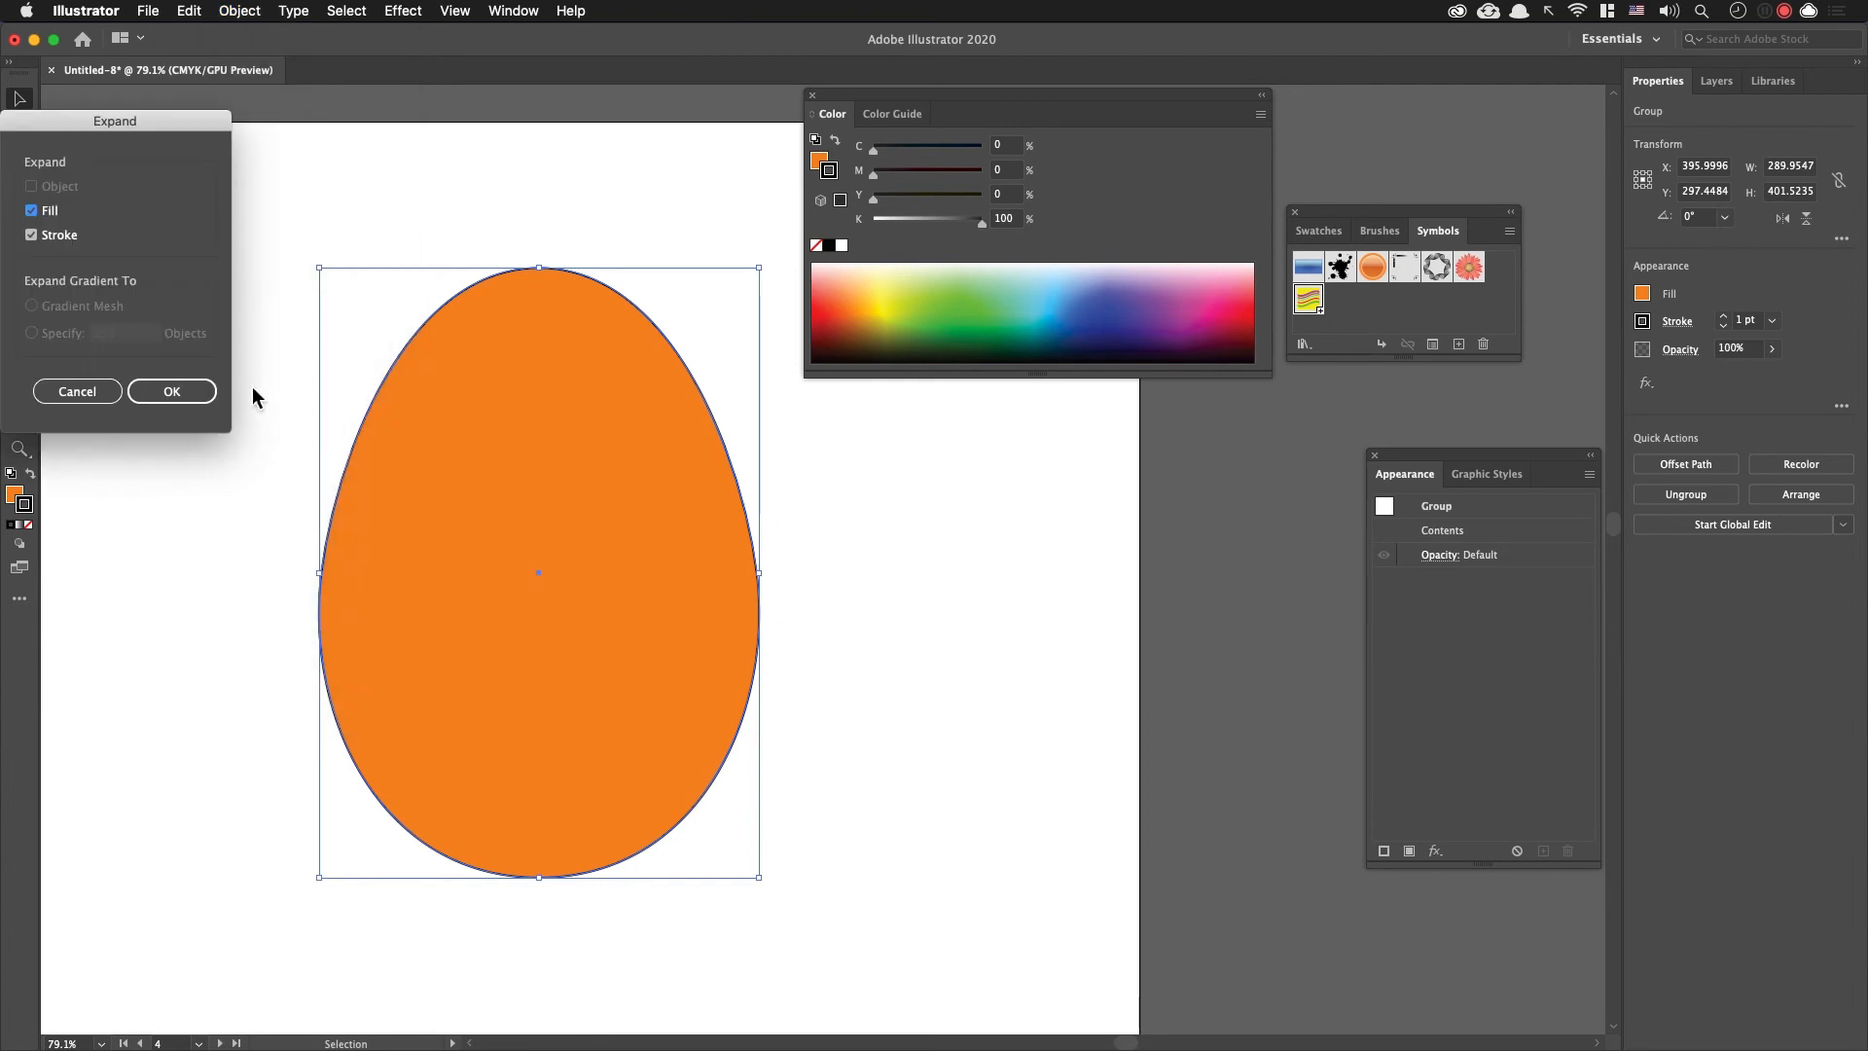
pyautogui.click(205, 385)
pyautogui.moveTo(427, 434); pyautogui.dragTo(434, 434)
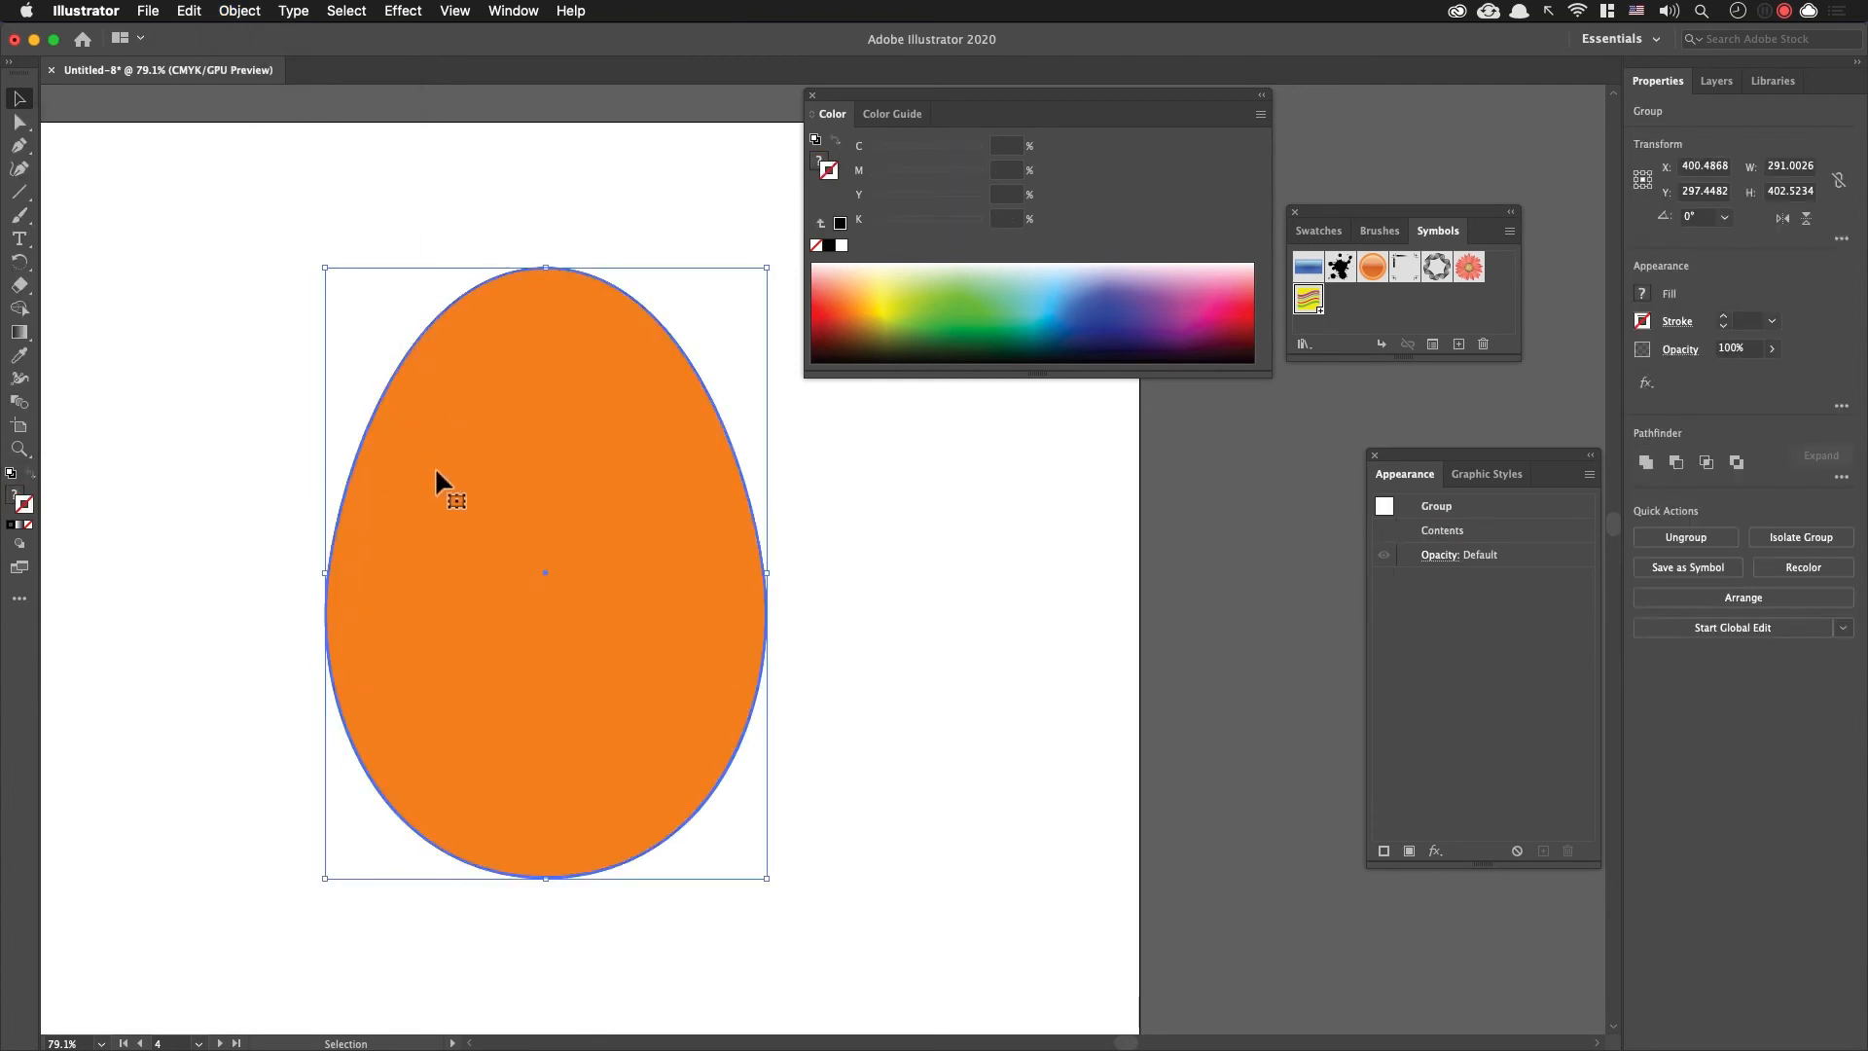
# Step: Try to turn on Draw Inside mode for the expanded egg group
pyautogui.click(20, 543)
pyautogui.click(66, 580)
pyautogui.click(784, 607)
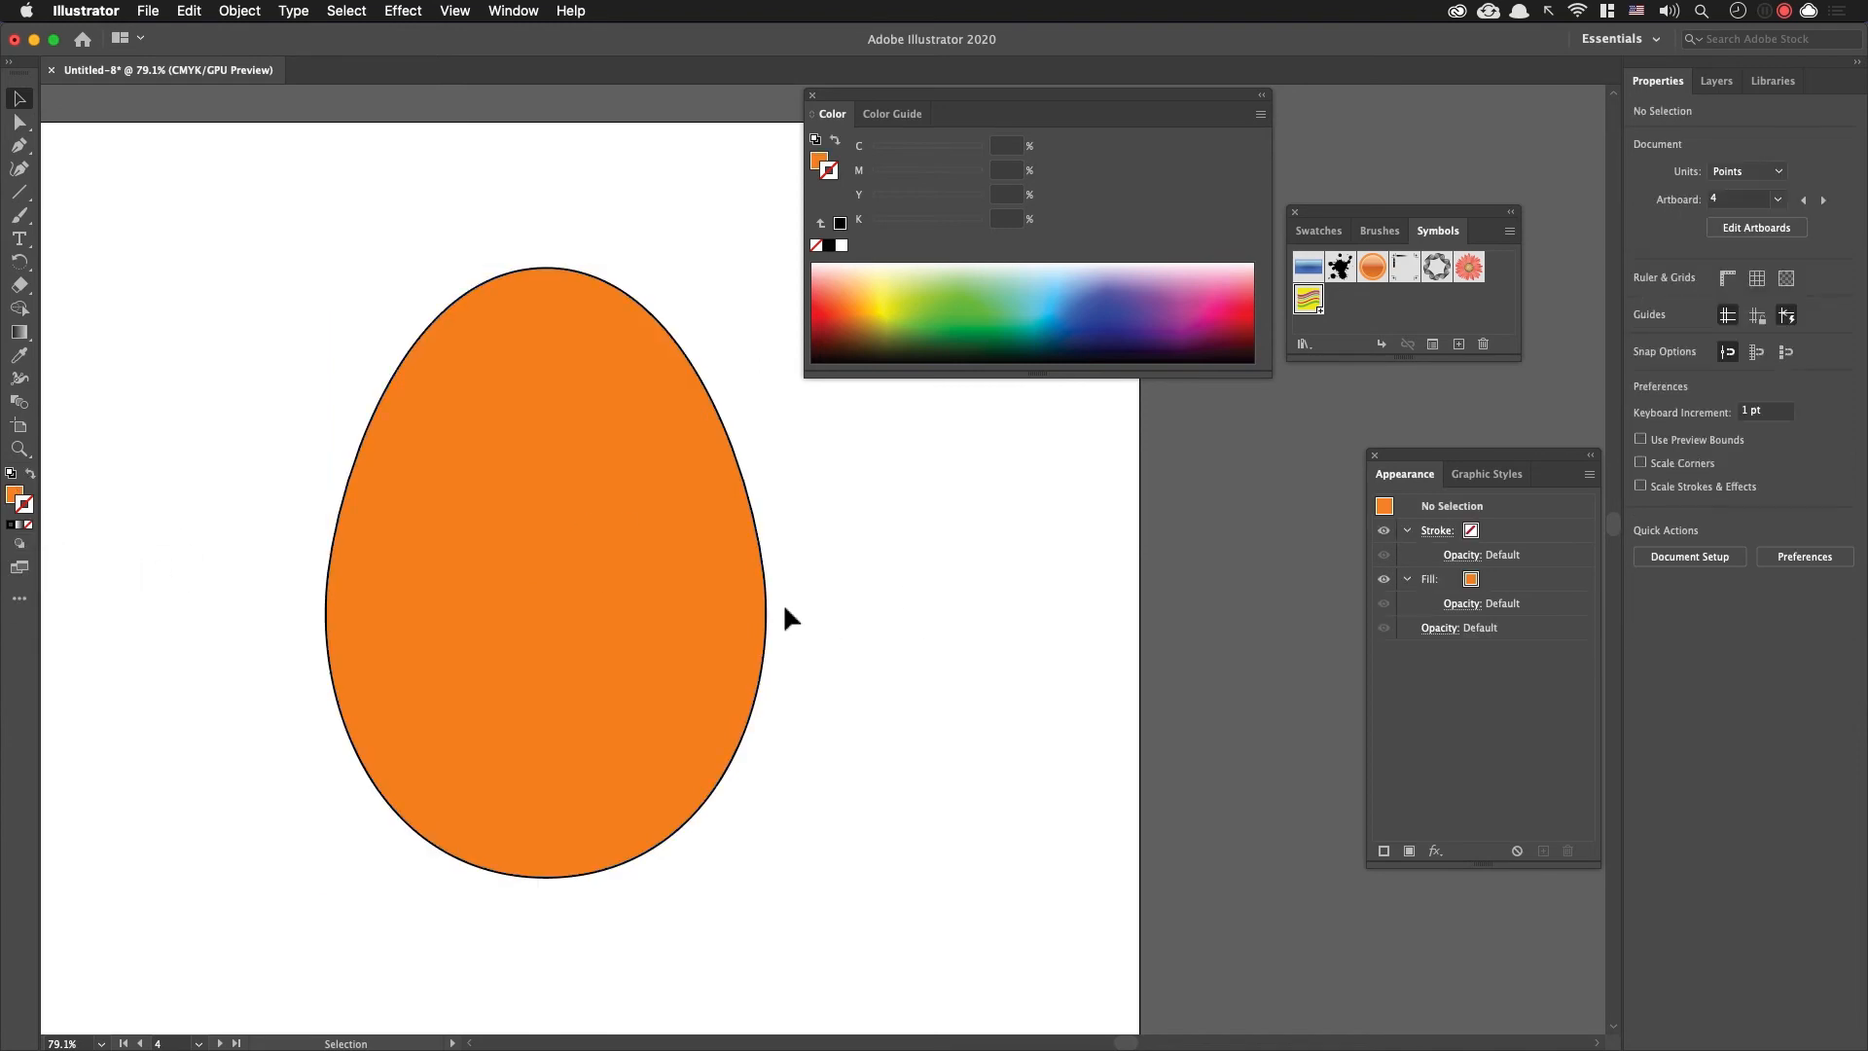
# Step: Ungroup the expanded egg so its orange fill and black outline are separate objects
pyautogui.click(706, 550)
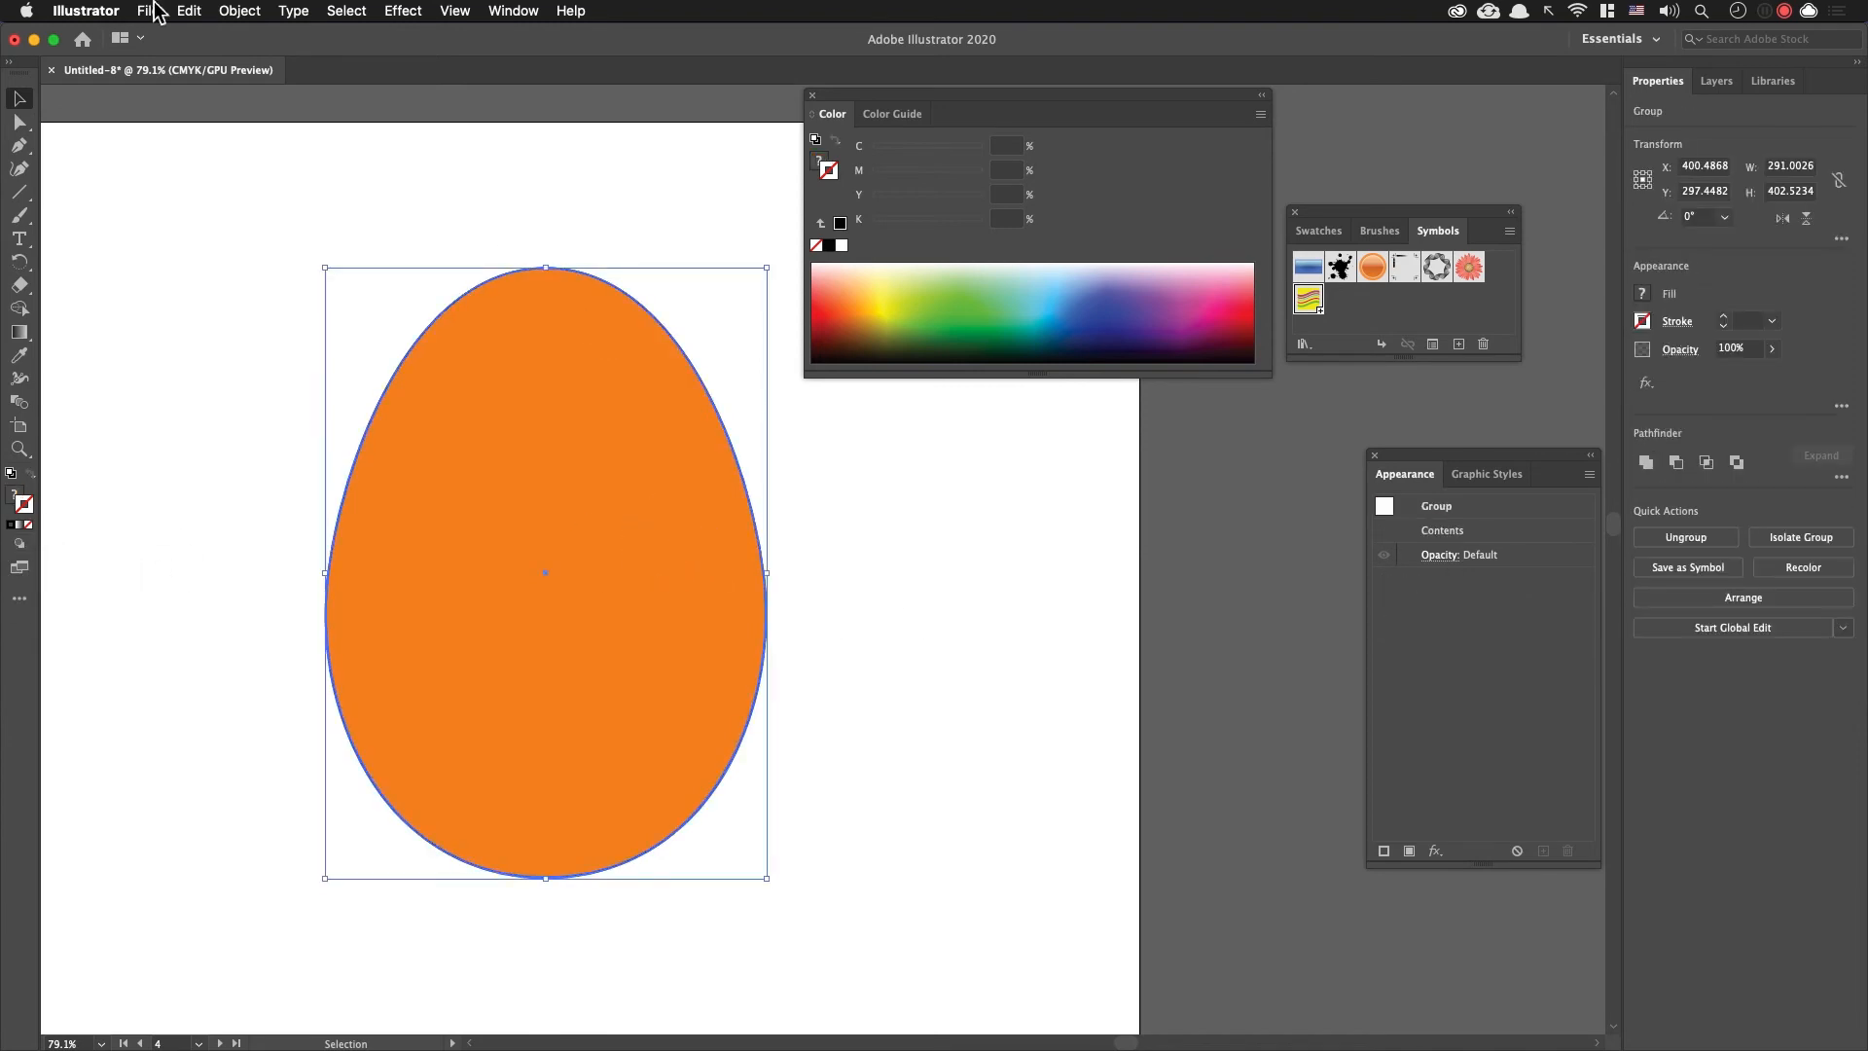
pyautogui.click(207, 8)
pyautogui.moveTo(235, 10)
pyautogui.click(271, 229)
pyautogui.press('super+shift+g')
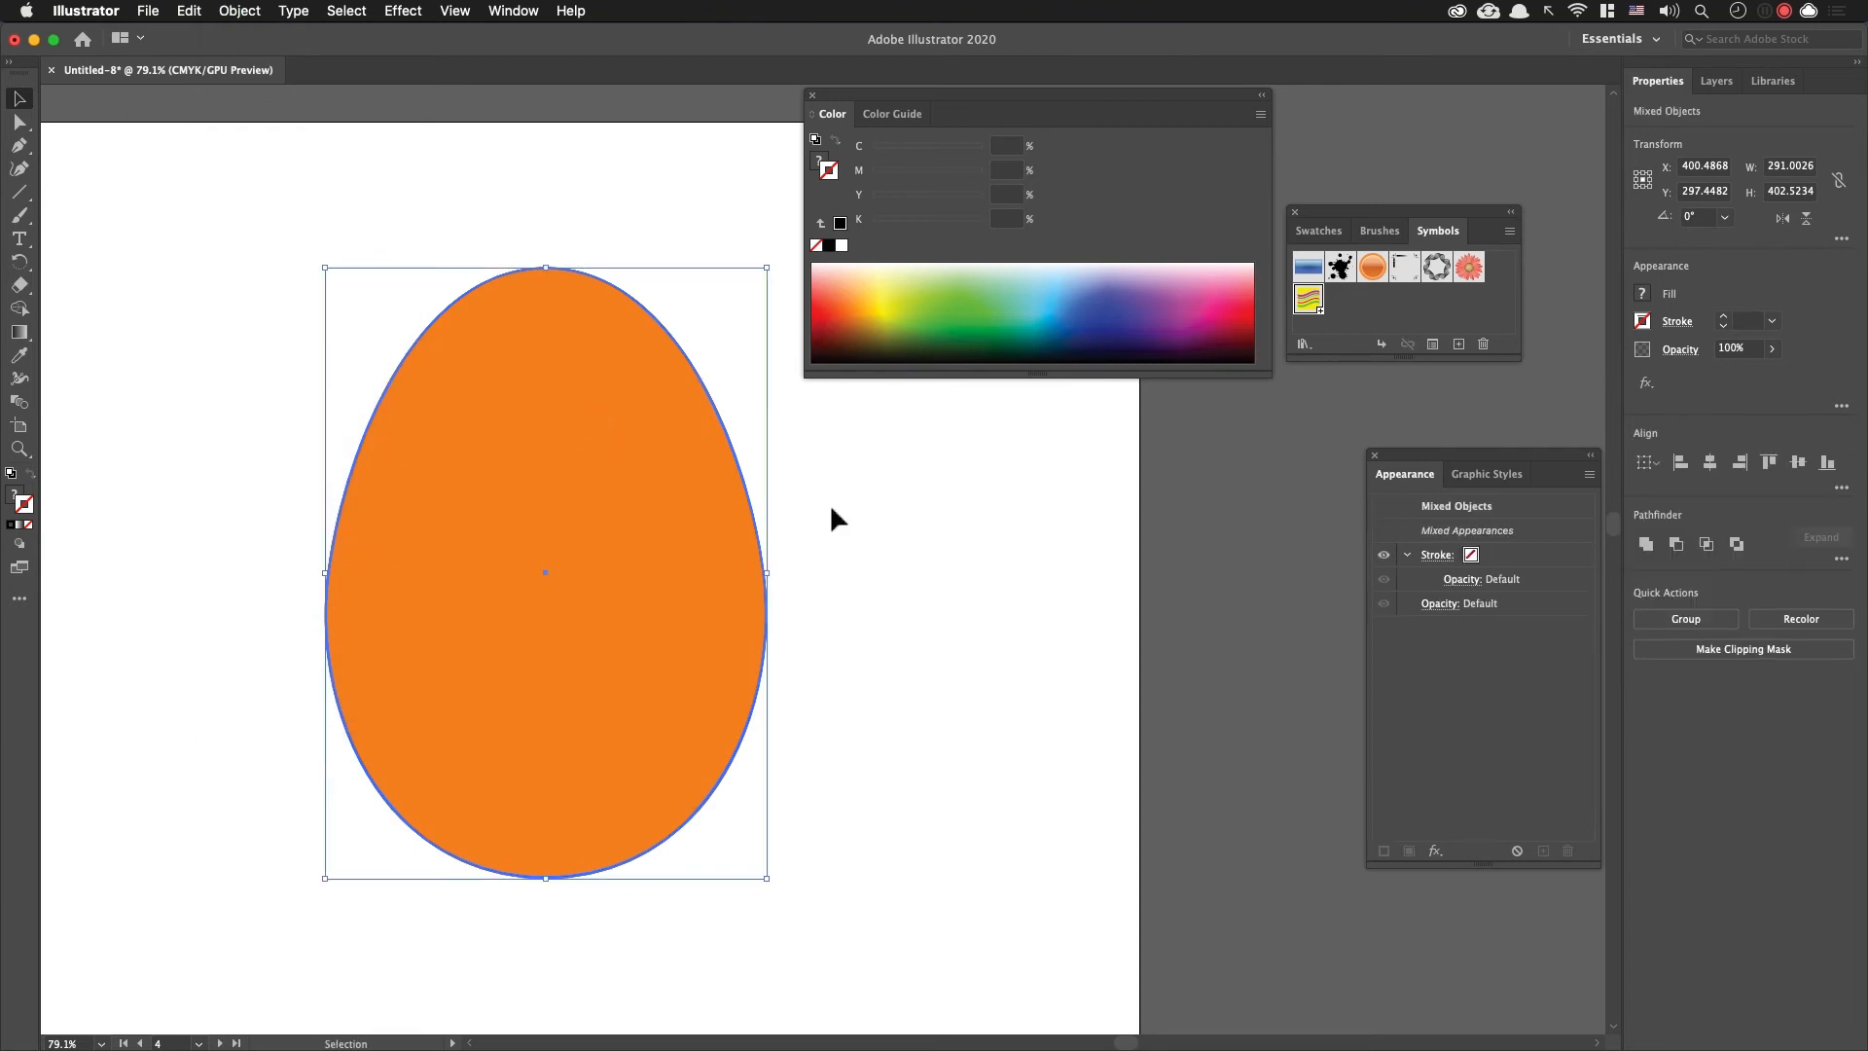
pyautogui.click(854, 501)
# Step: Paste the five zigzag lines inside the orange egg shape using Draw Inside, and return to normal drawing mode
pyautogui.click(667, 525)
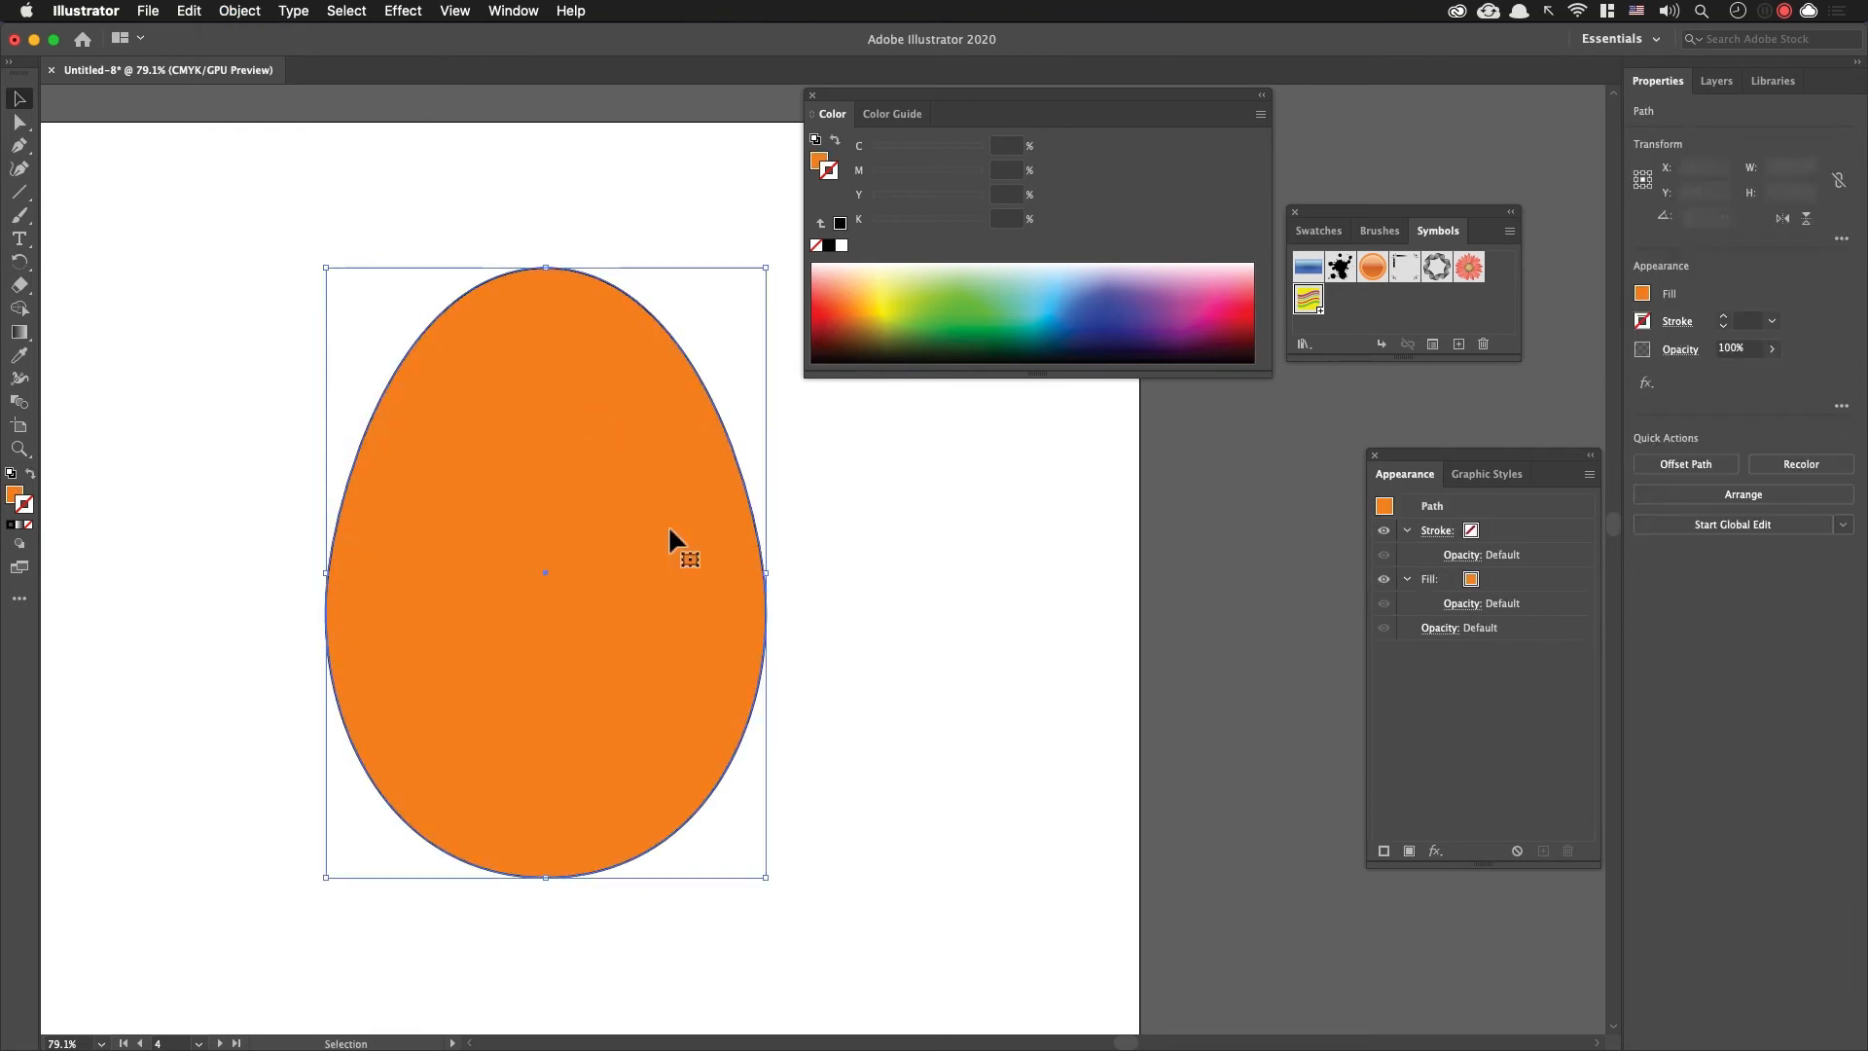
pyautogui.click(20, 544)
pyautogui.click(62, 597)
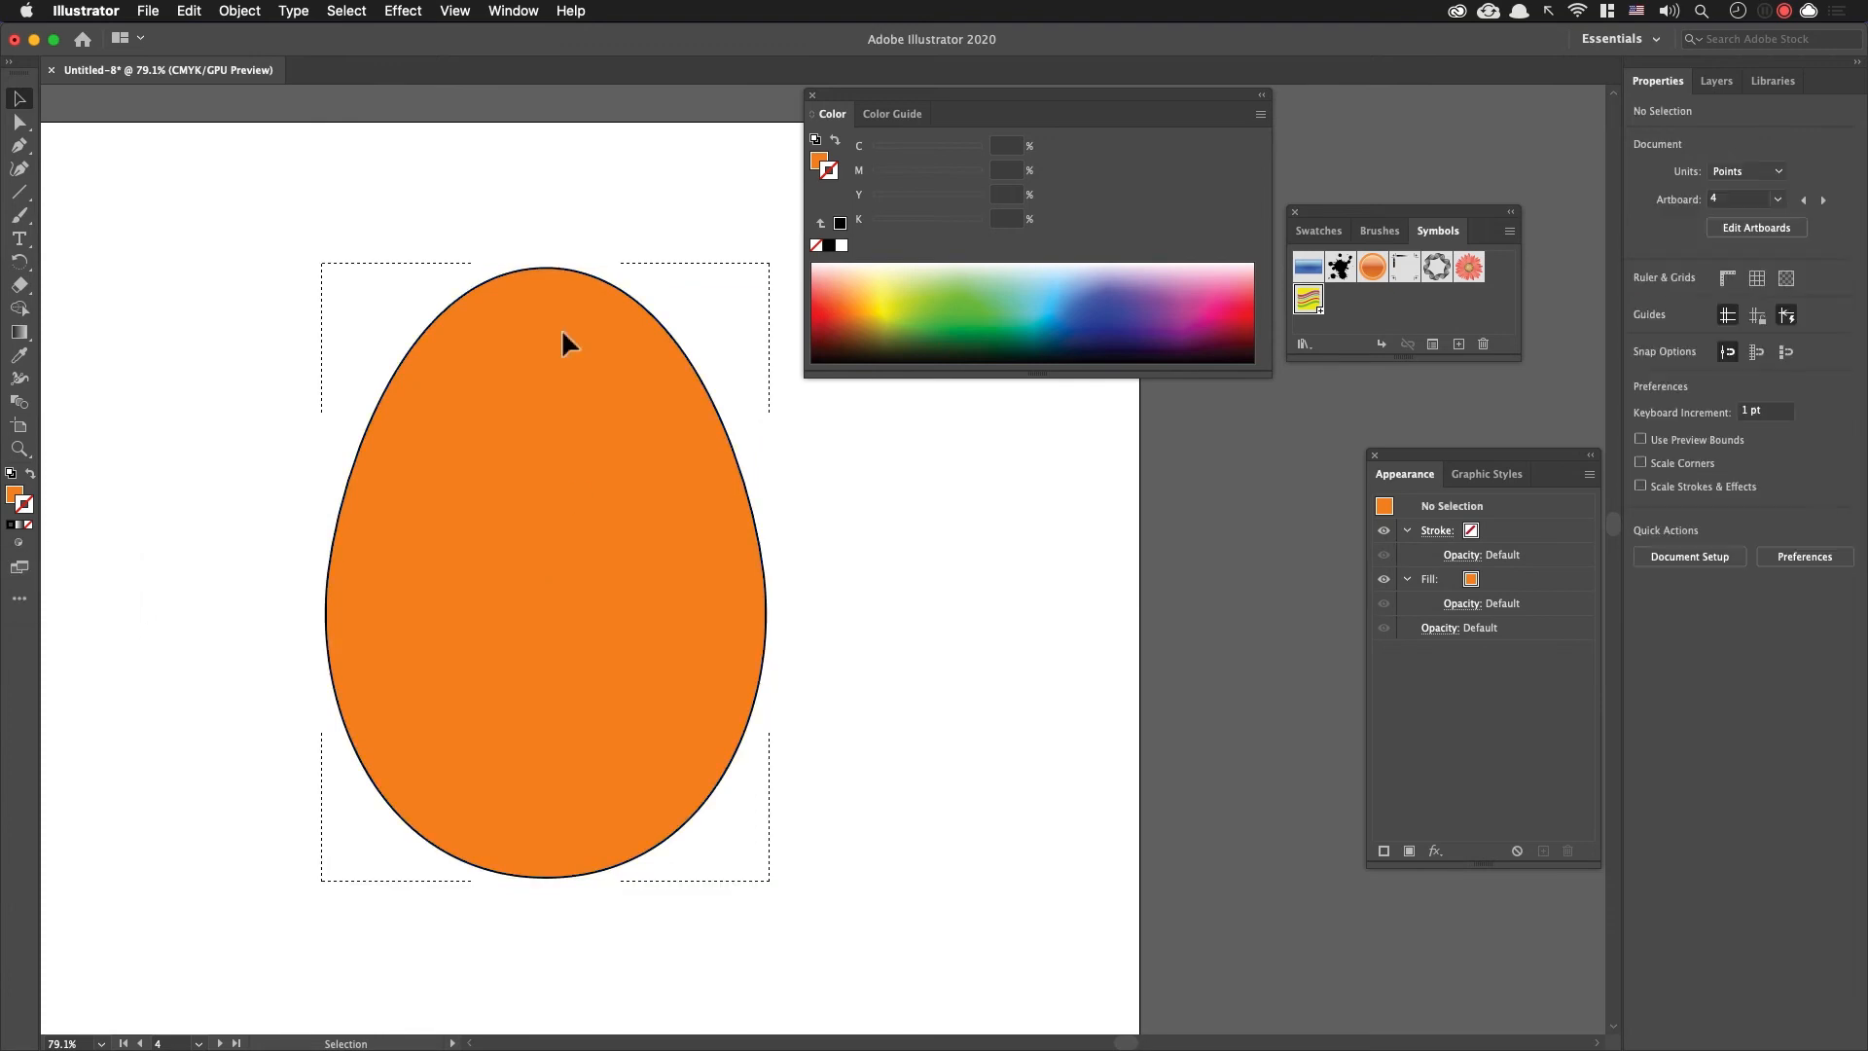
pyautogui.press('super+v')
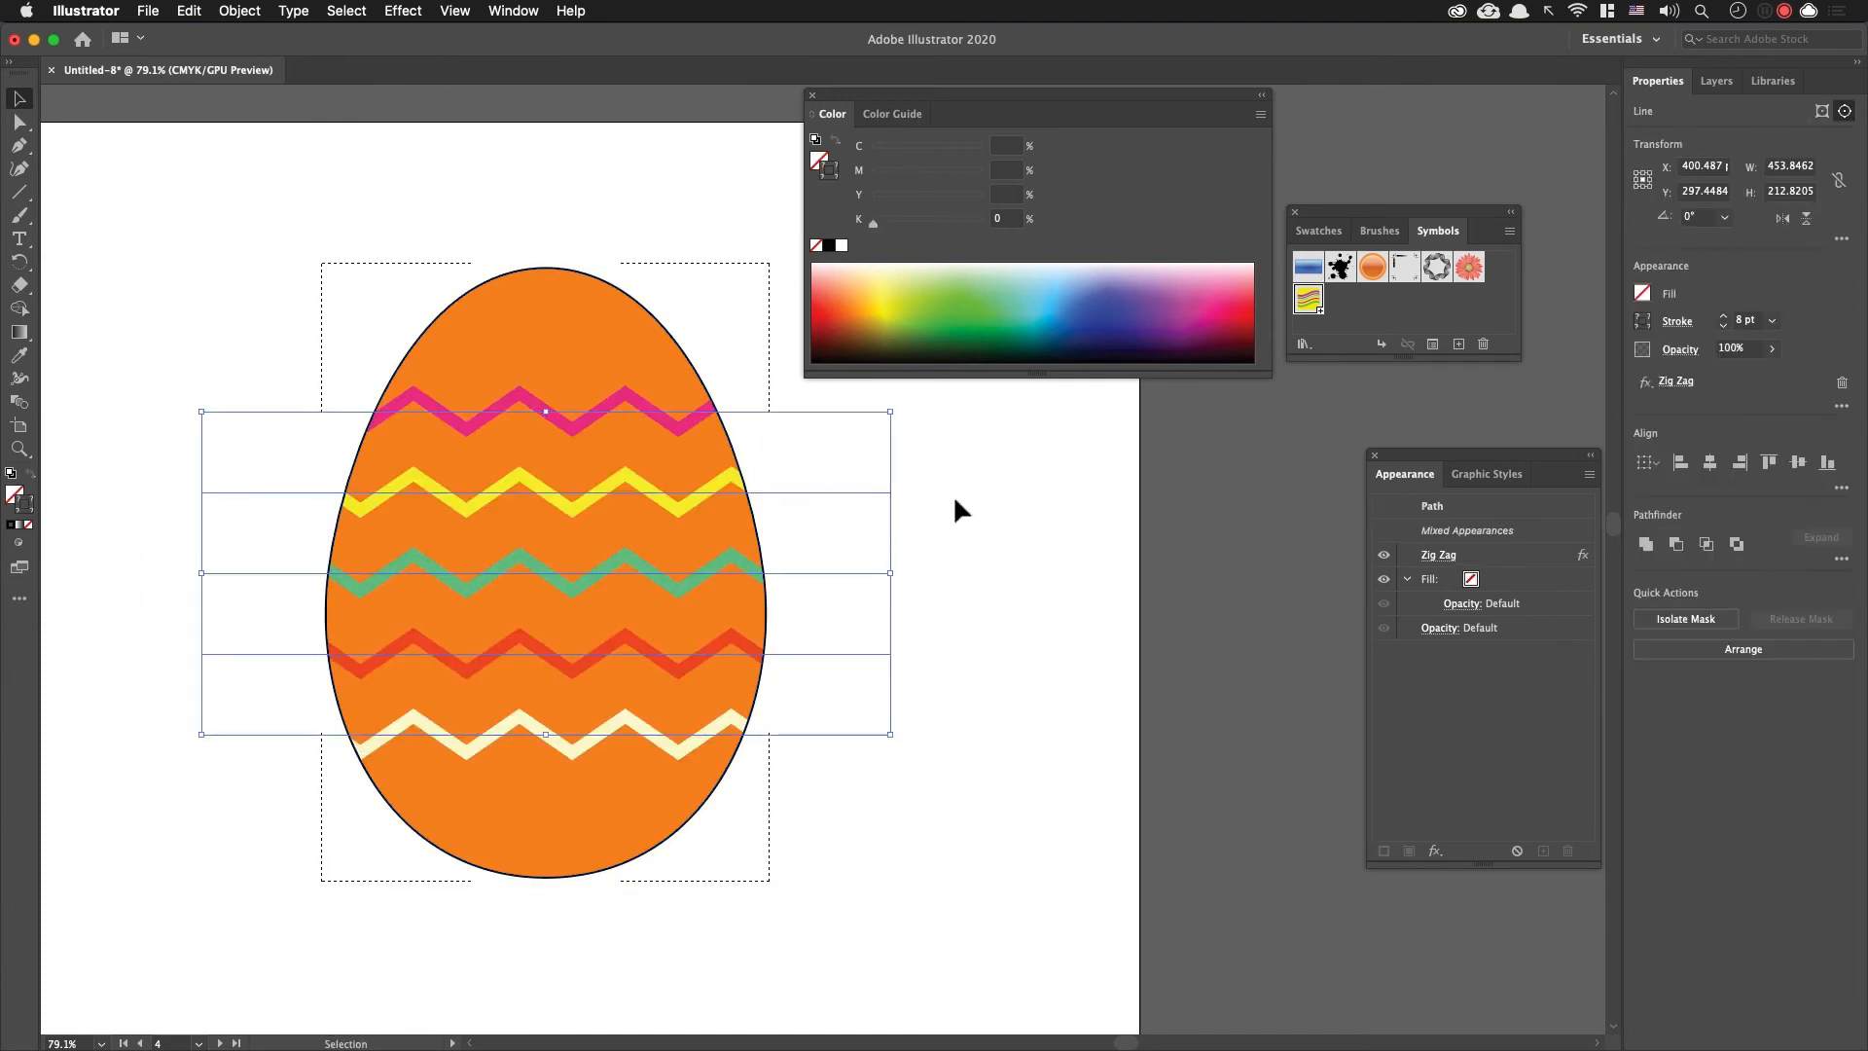
pyautogui.click(1051, 565)
pyautogui.click(1041, 536)
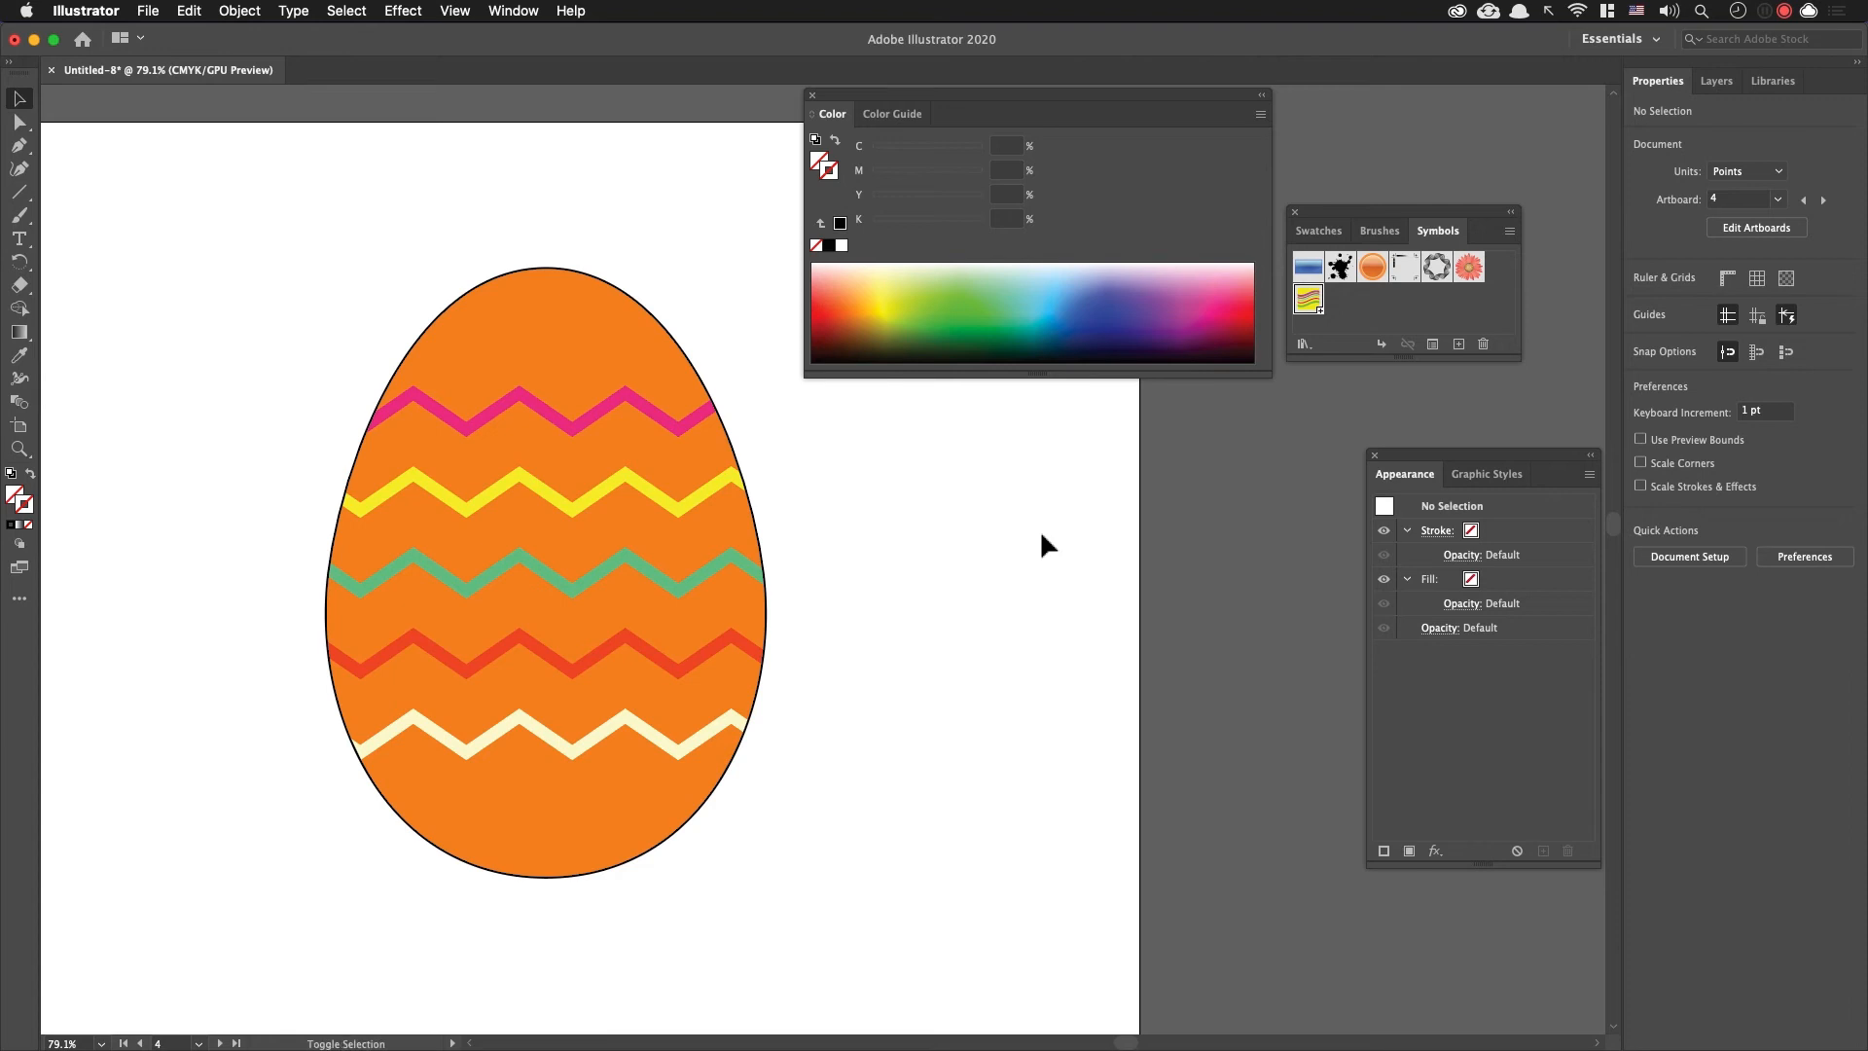
# Step: Fill the egg outline on artboard 5 with a white-to-black linear gradient, keeping the Color and Gradient panels clear of it
pyautogui.hotkey('shift', 'pagedown')
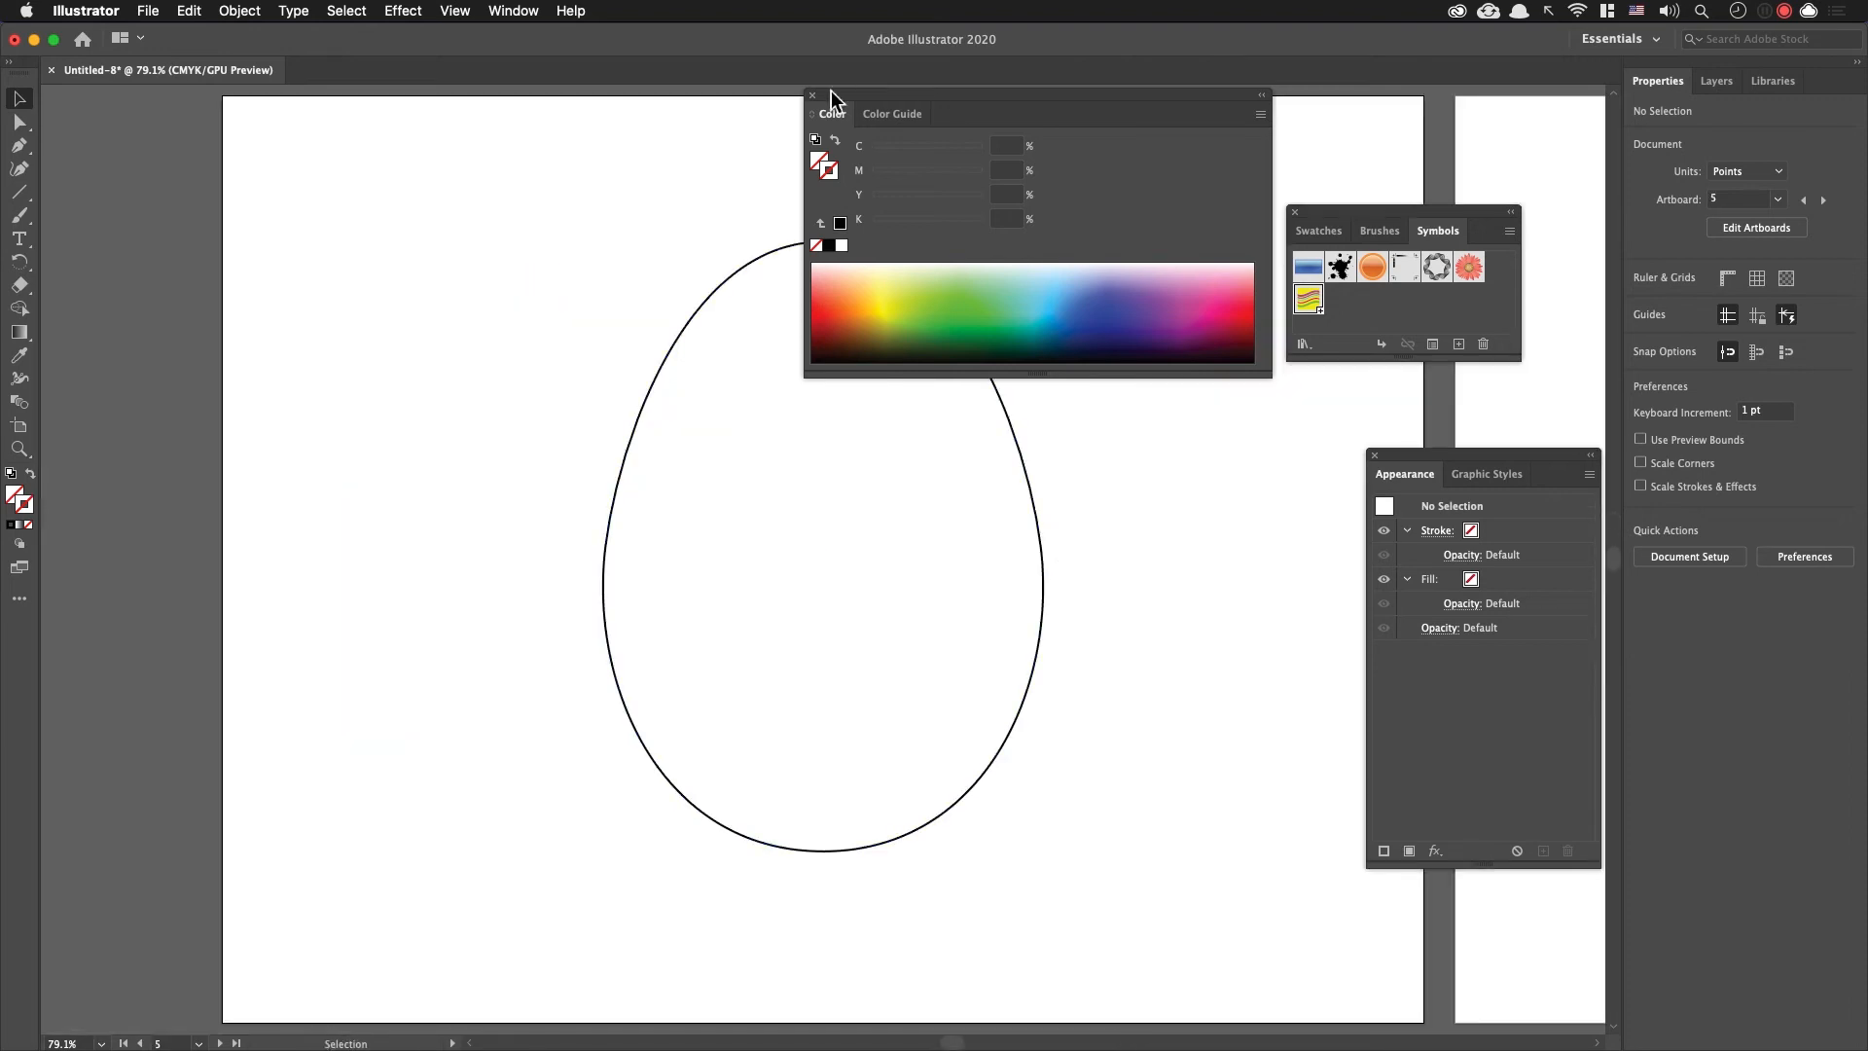
pyautogui.moveTo(865, 112); pyautogui.dragTo(136, 737)
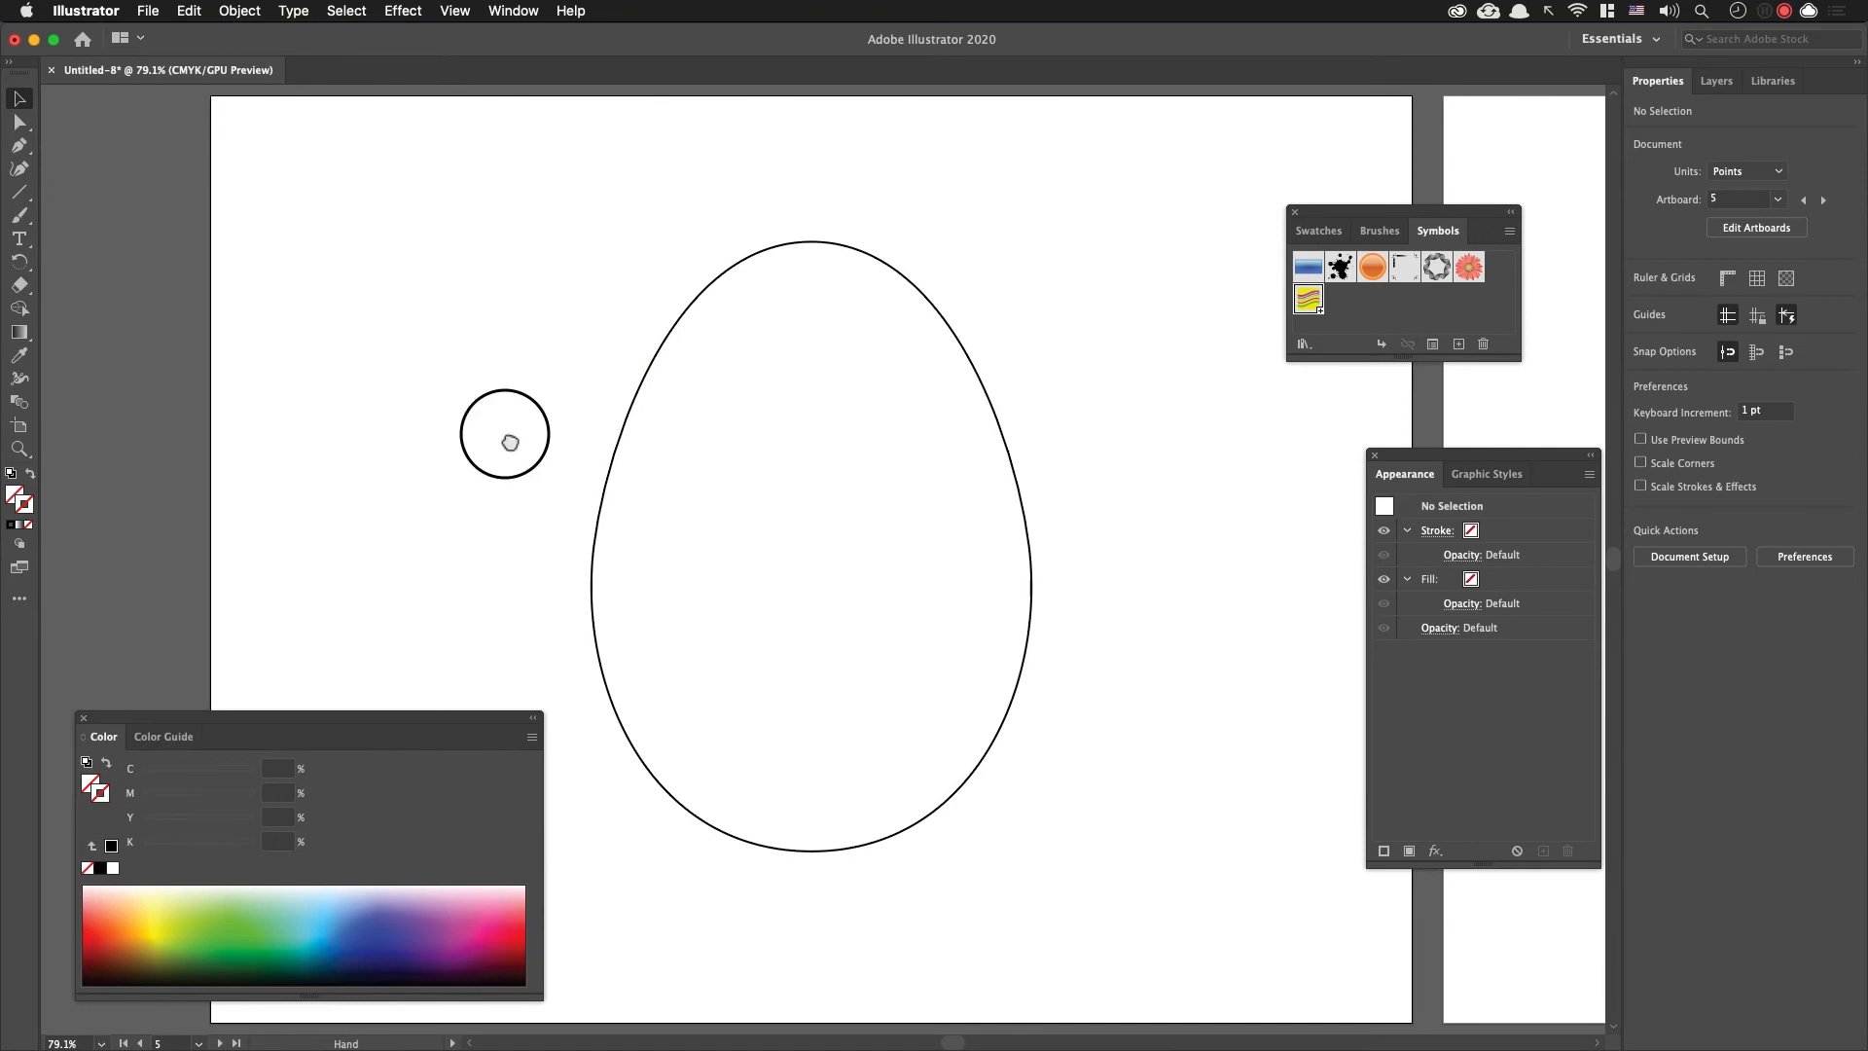
pyautogui.click(1022, 625)
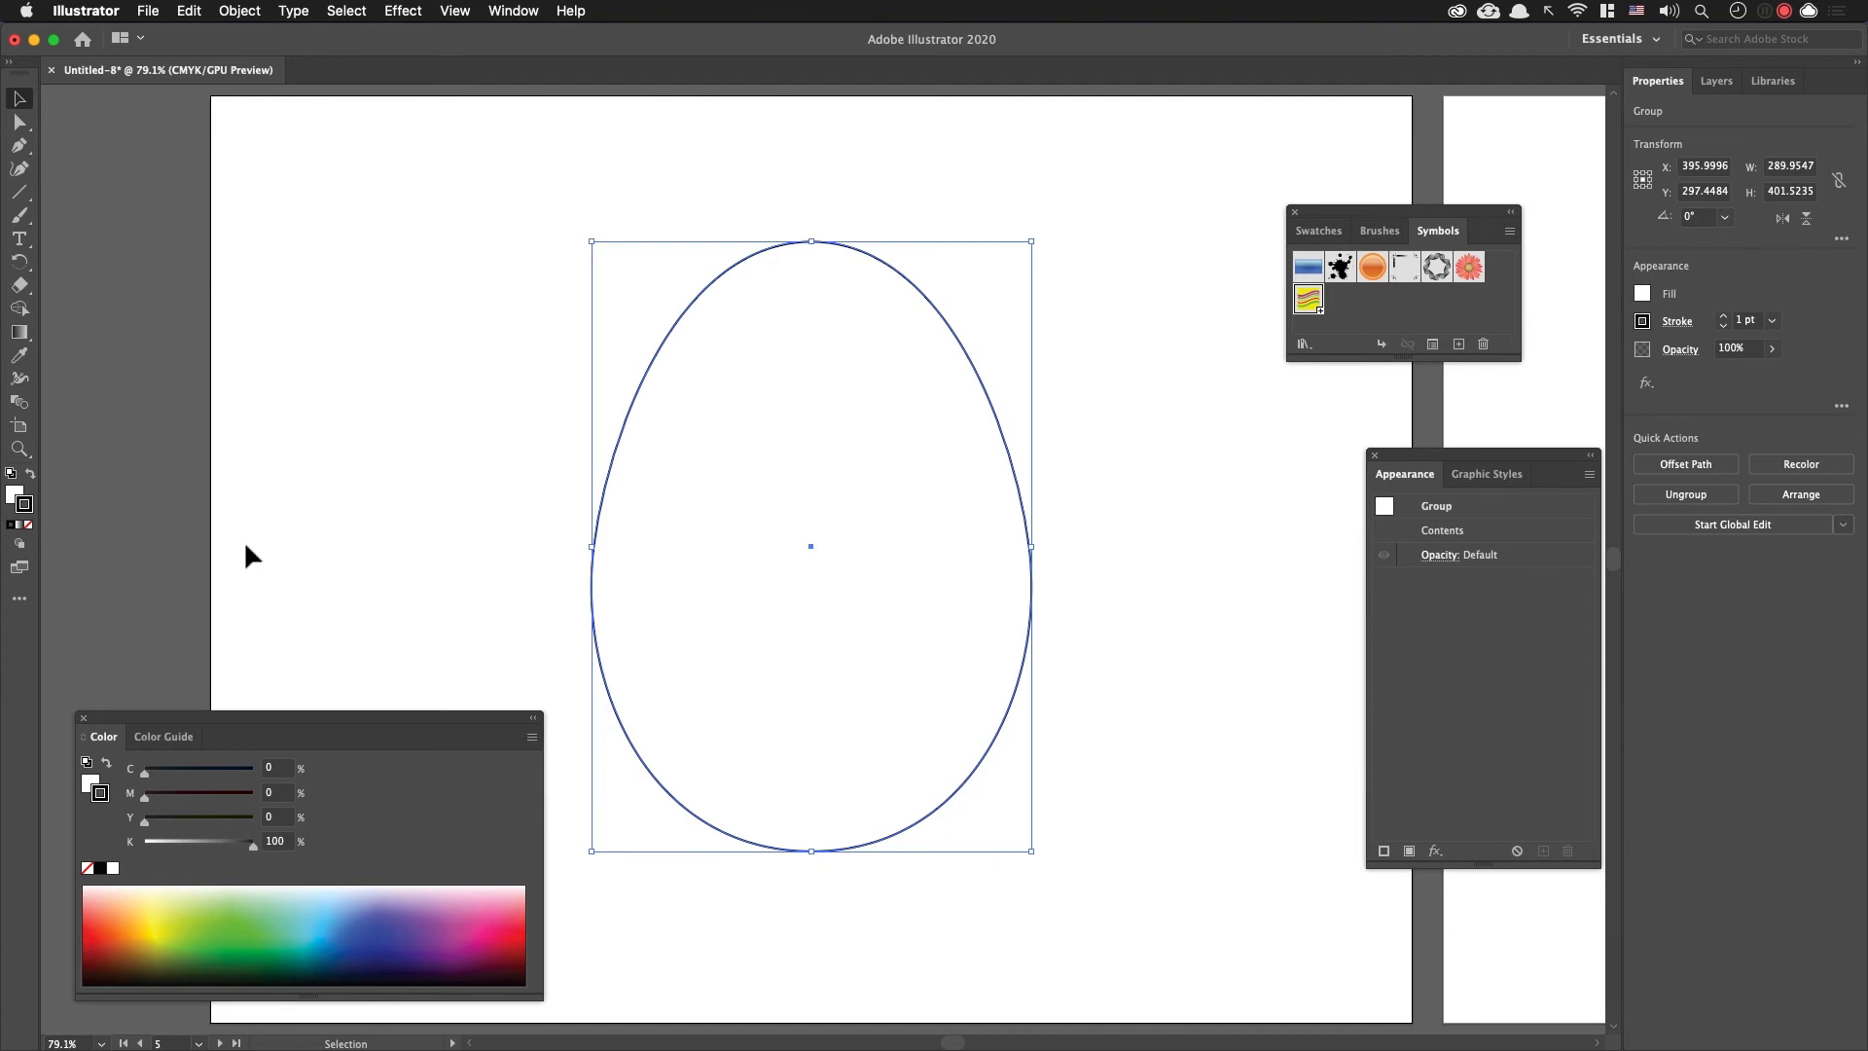
pyautogui.click(13, 495)
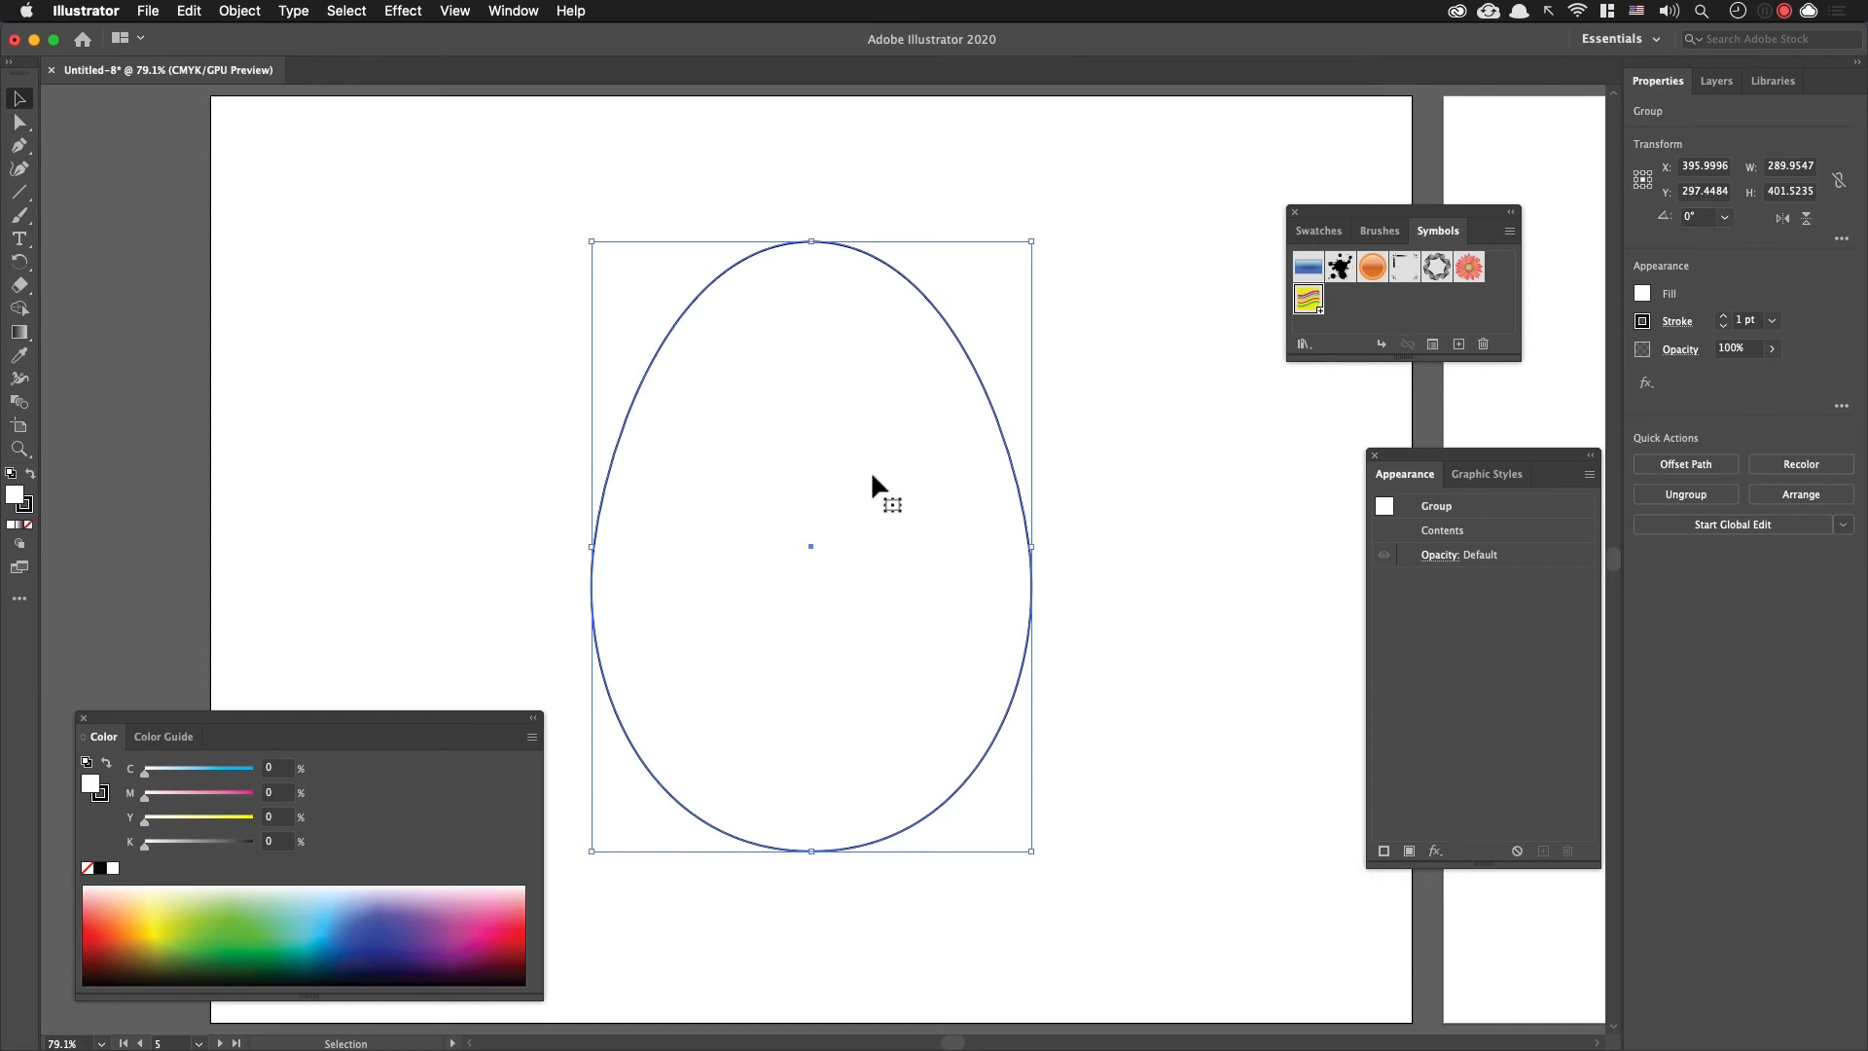
pyautogui.press('.')
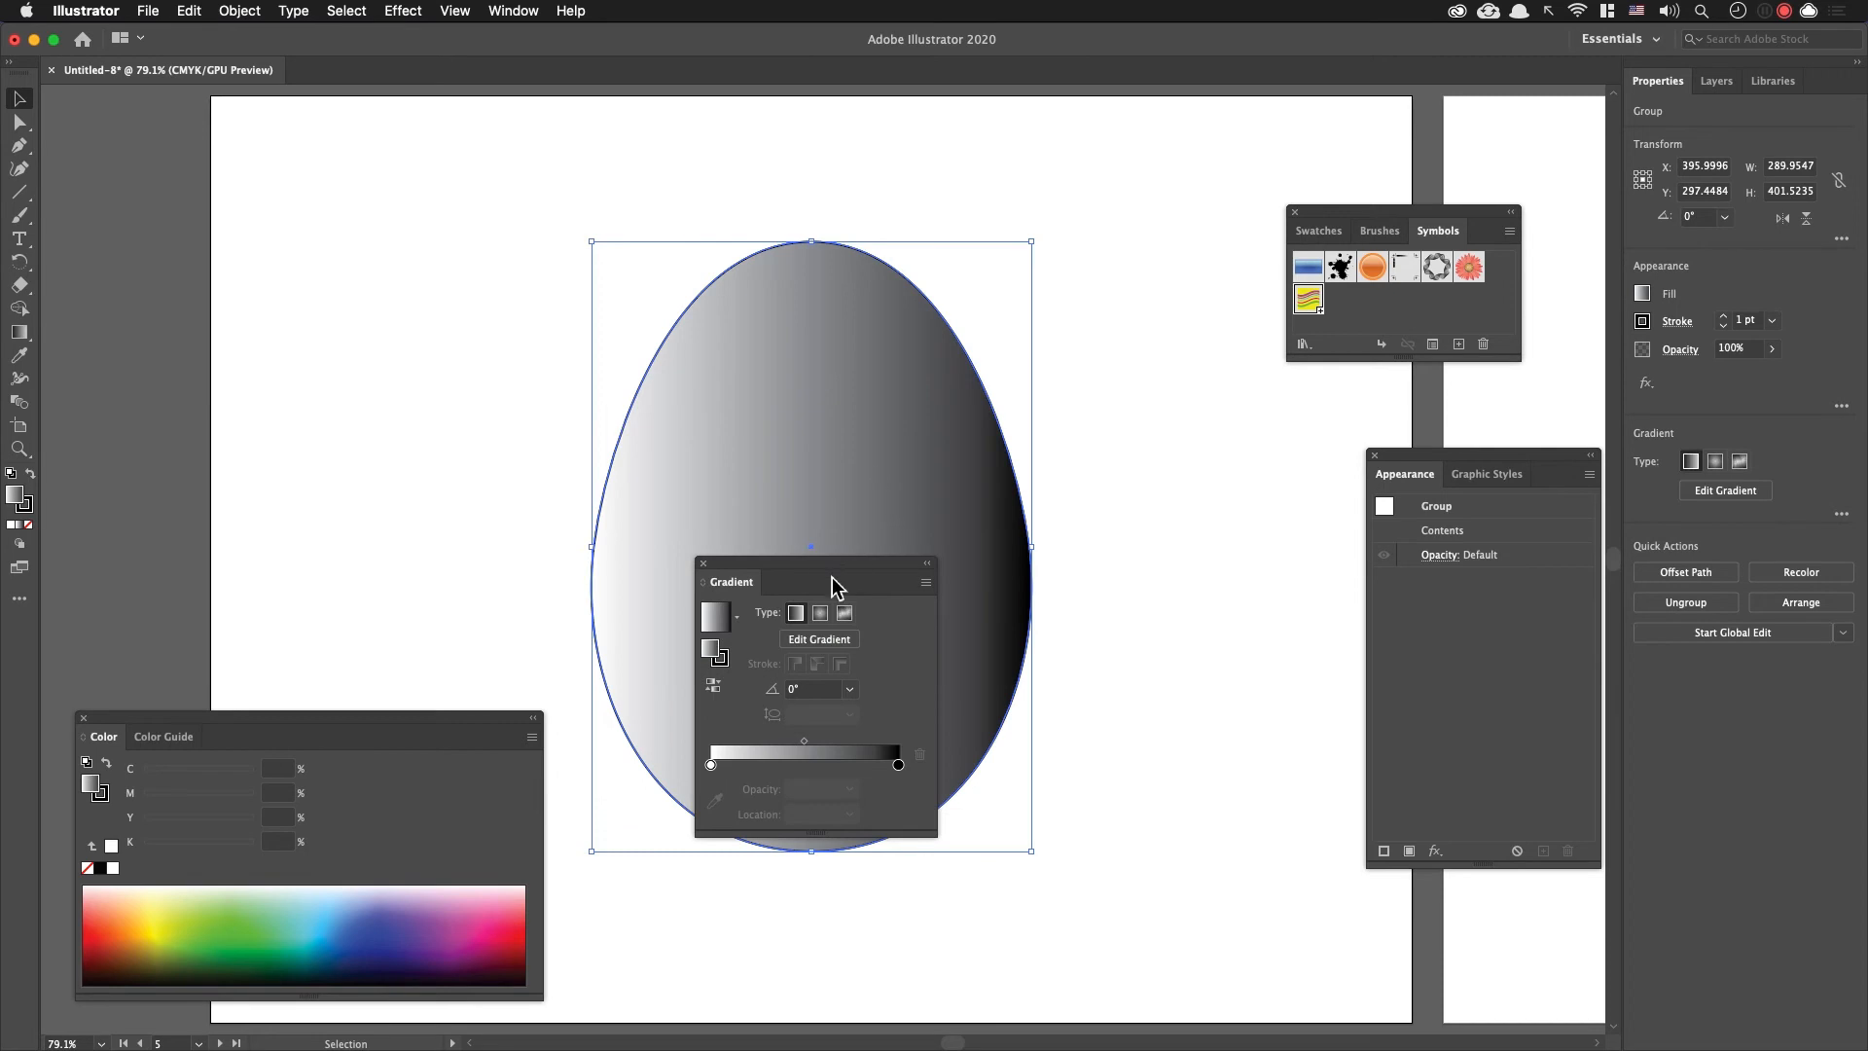
pyautogui.moveTo(833, 579); pyautogui.dragTo(1239, 437)
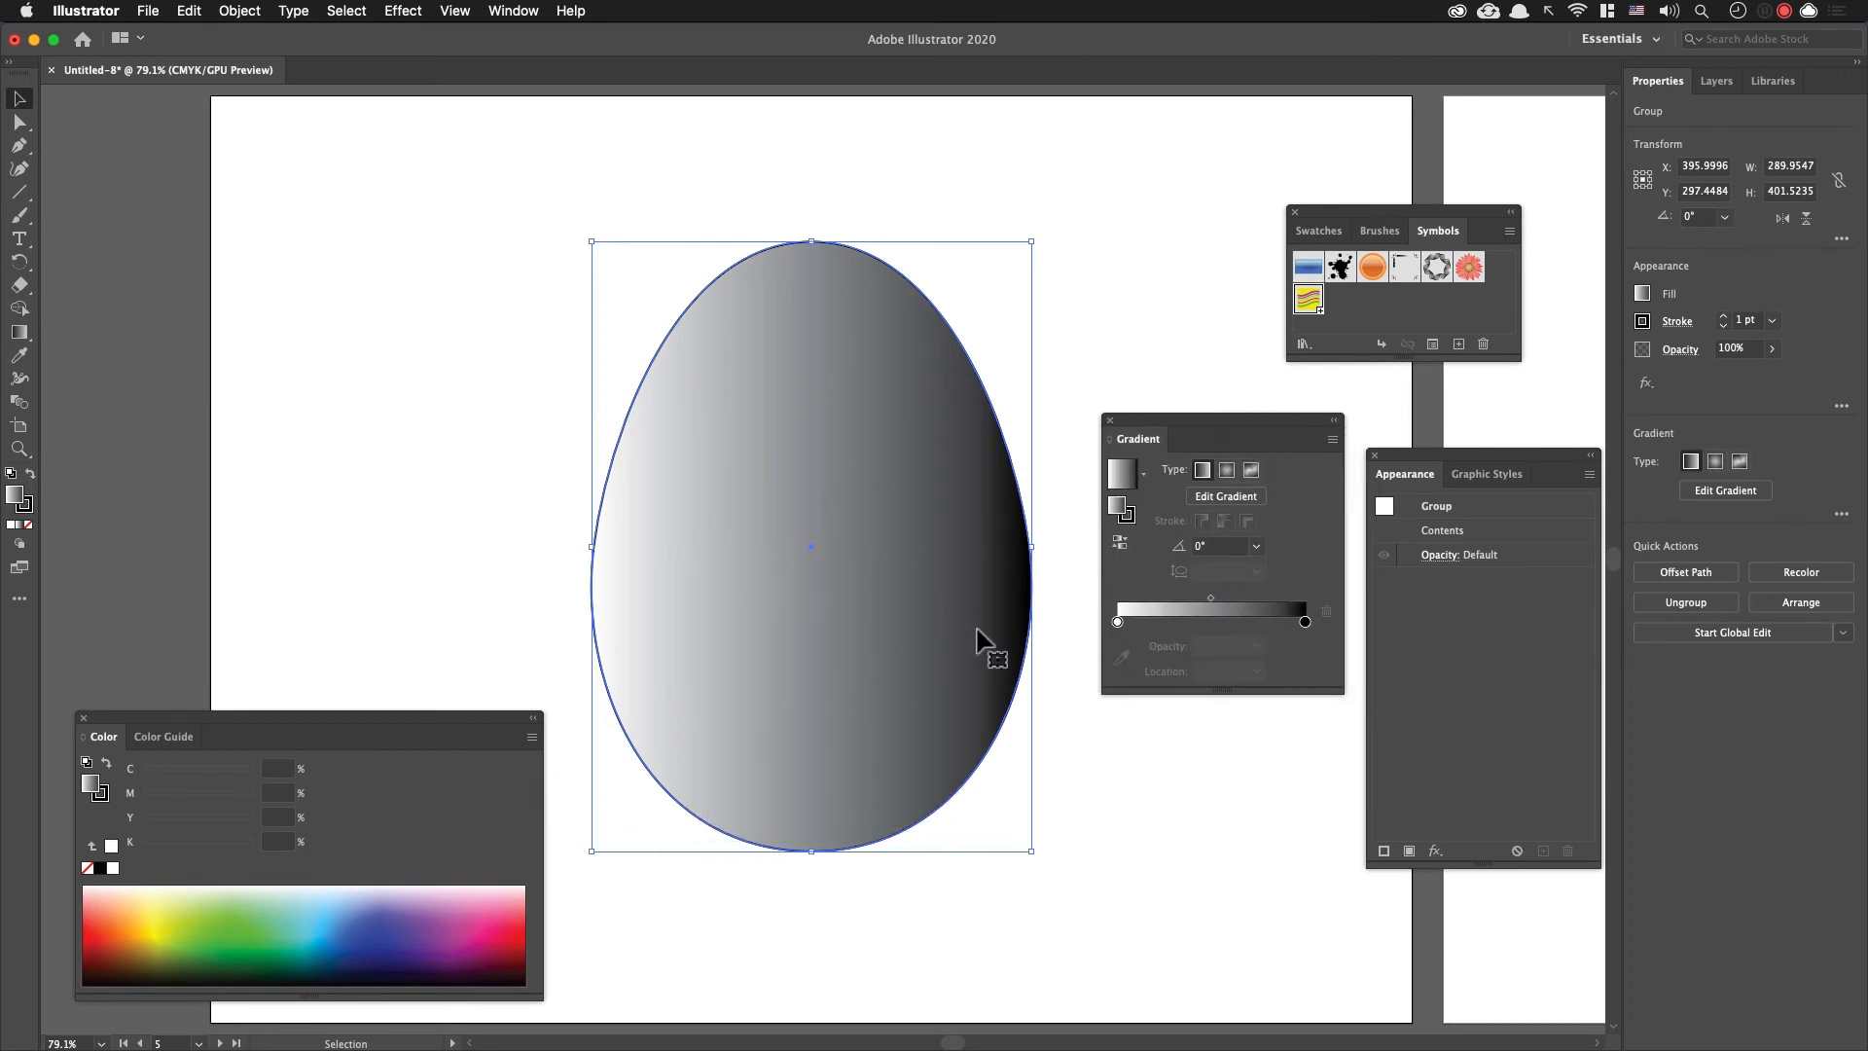
# Step: Make the egg's gradient radial and redraw it from the egg's upper left to its lower right, at about -68.4°
pyautogui.click(1227, 471)
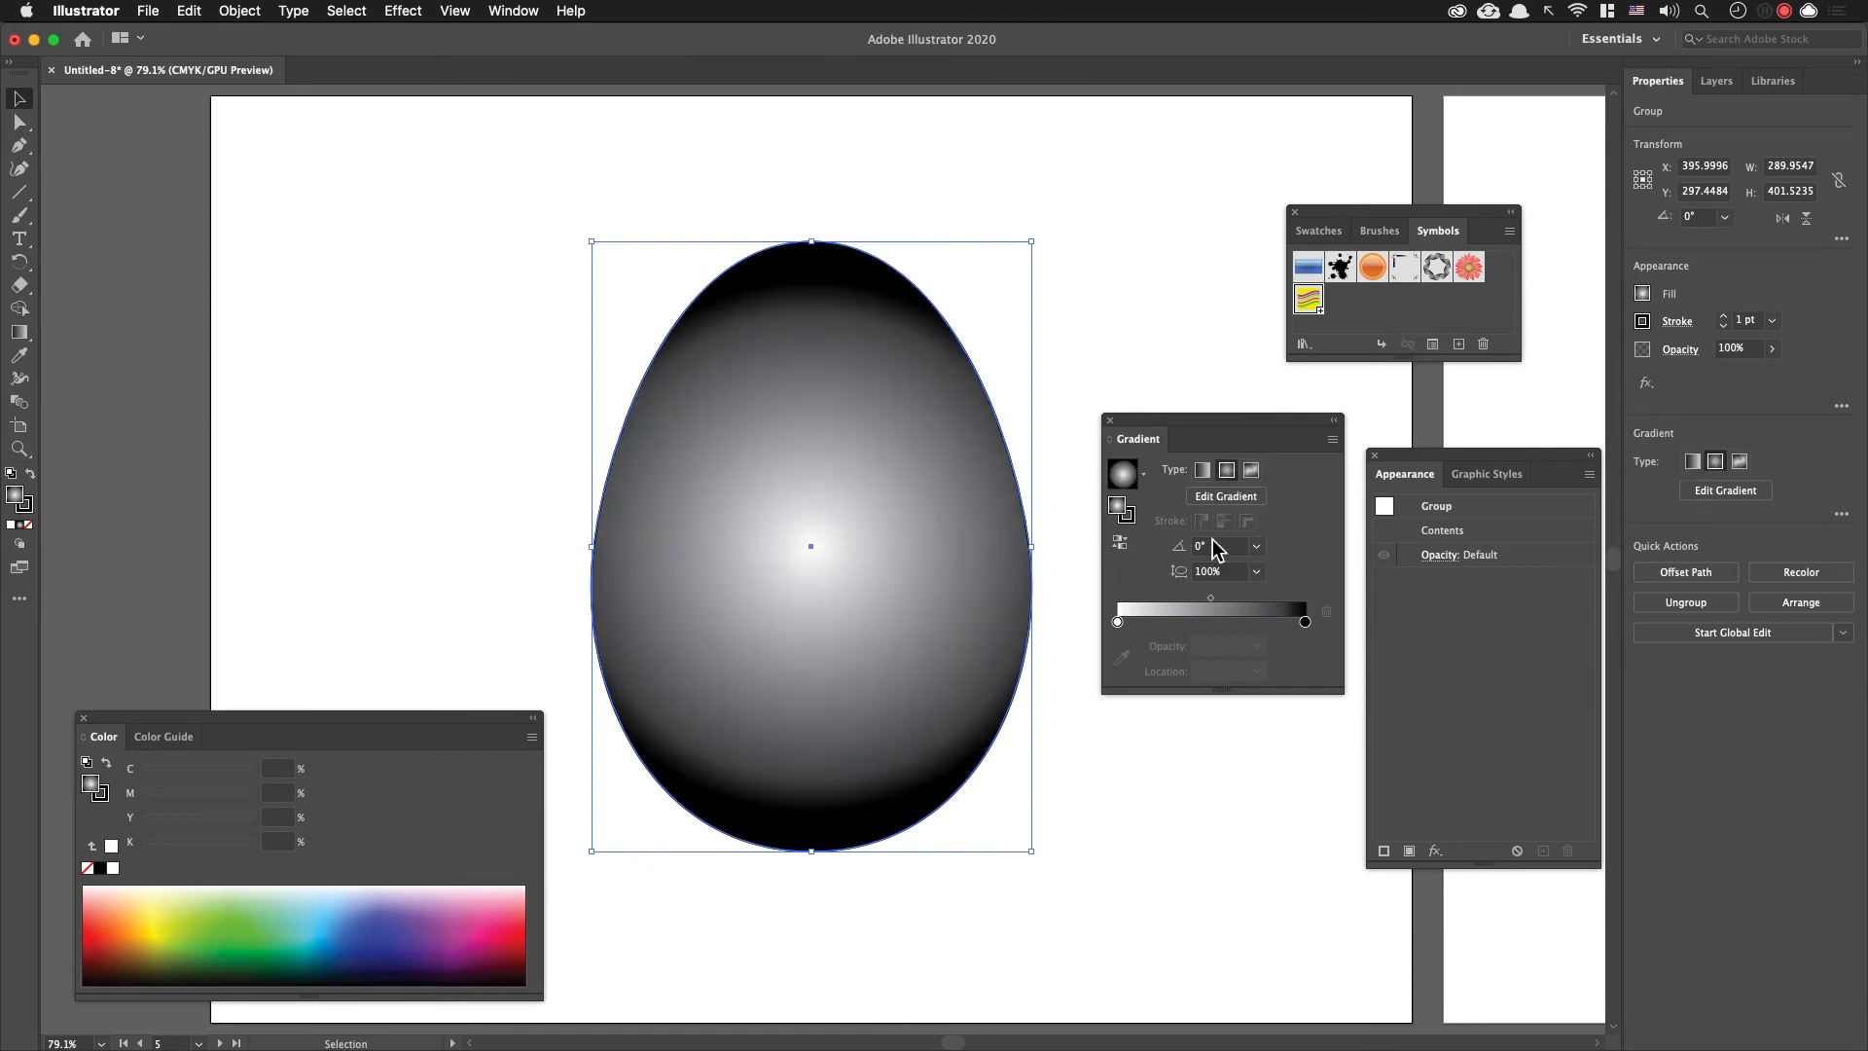
pyautogui.click(1232, 497)
pyautogui.moveTo(768, 433); pyautogui.dragTo(888, 792)
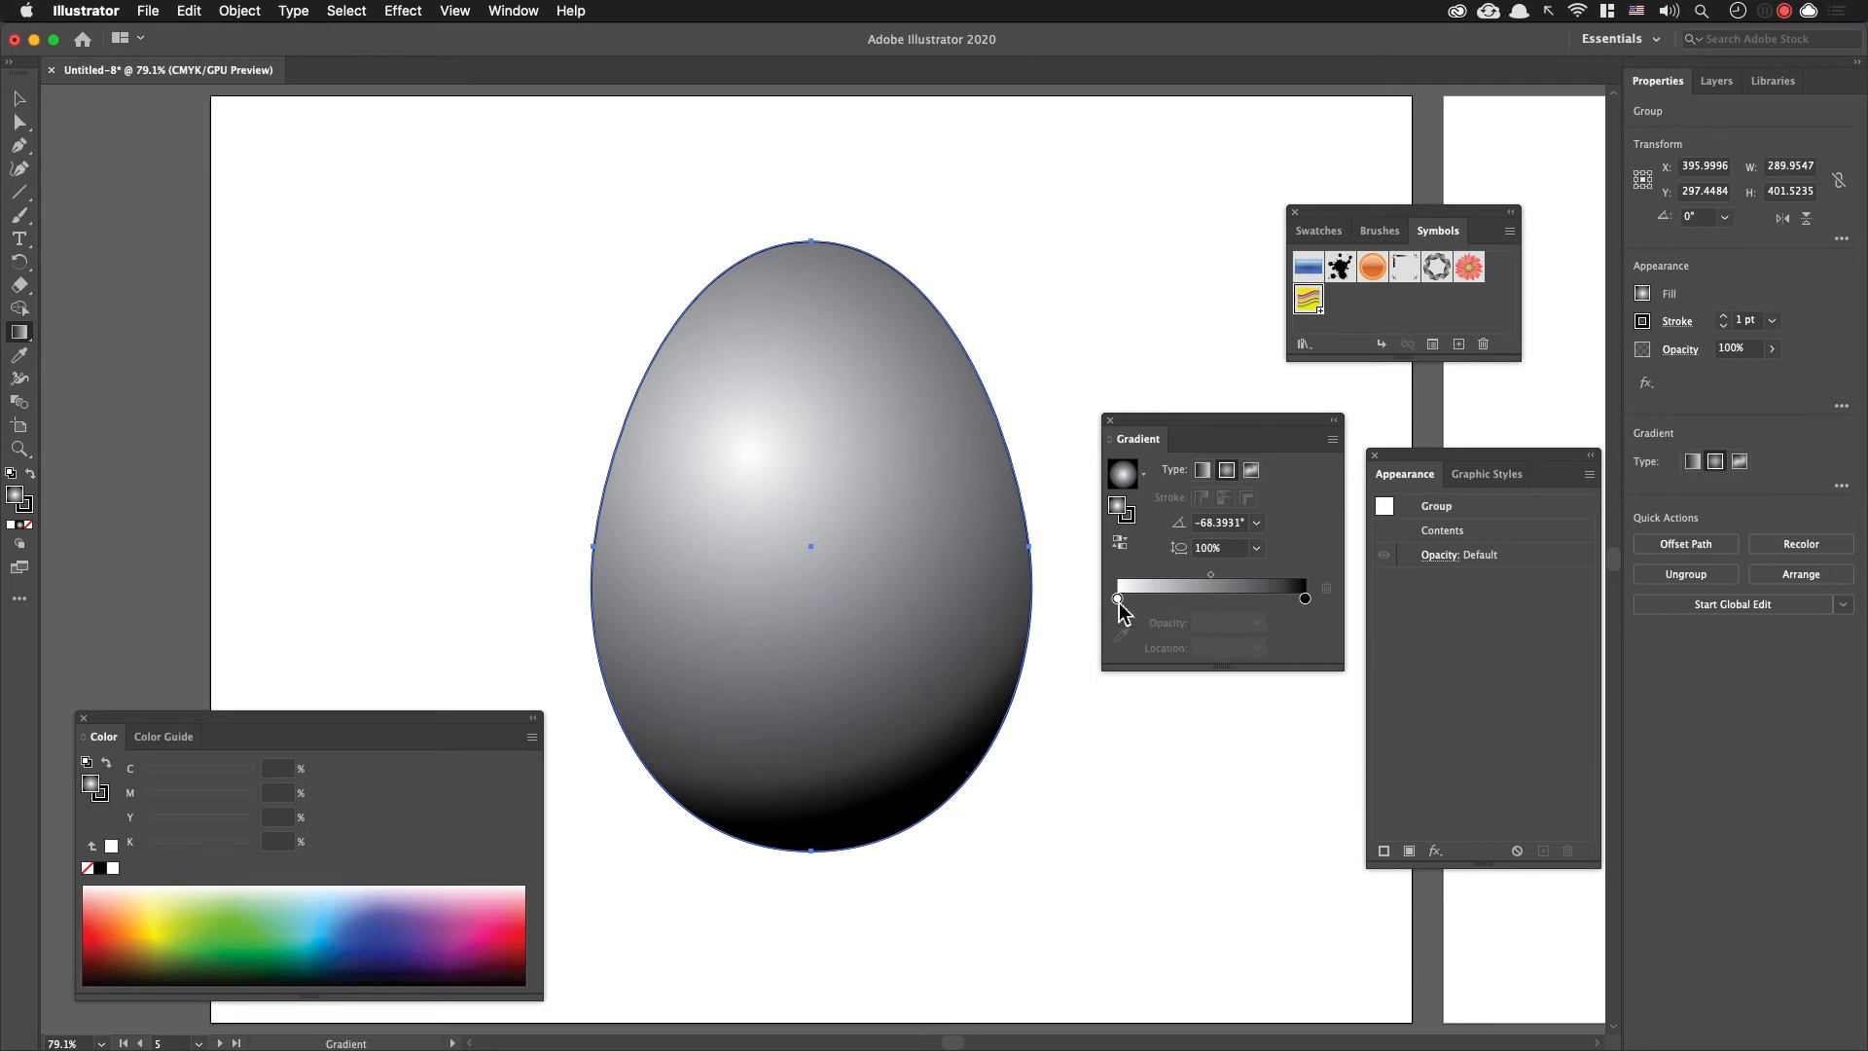
# Step: Change the gradient's black end stop to the red swatch with M 90 and Y 85
pyautogui.click(1304, 598)
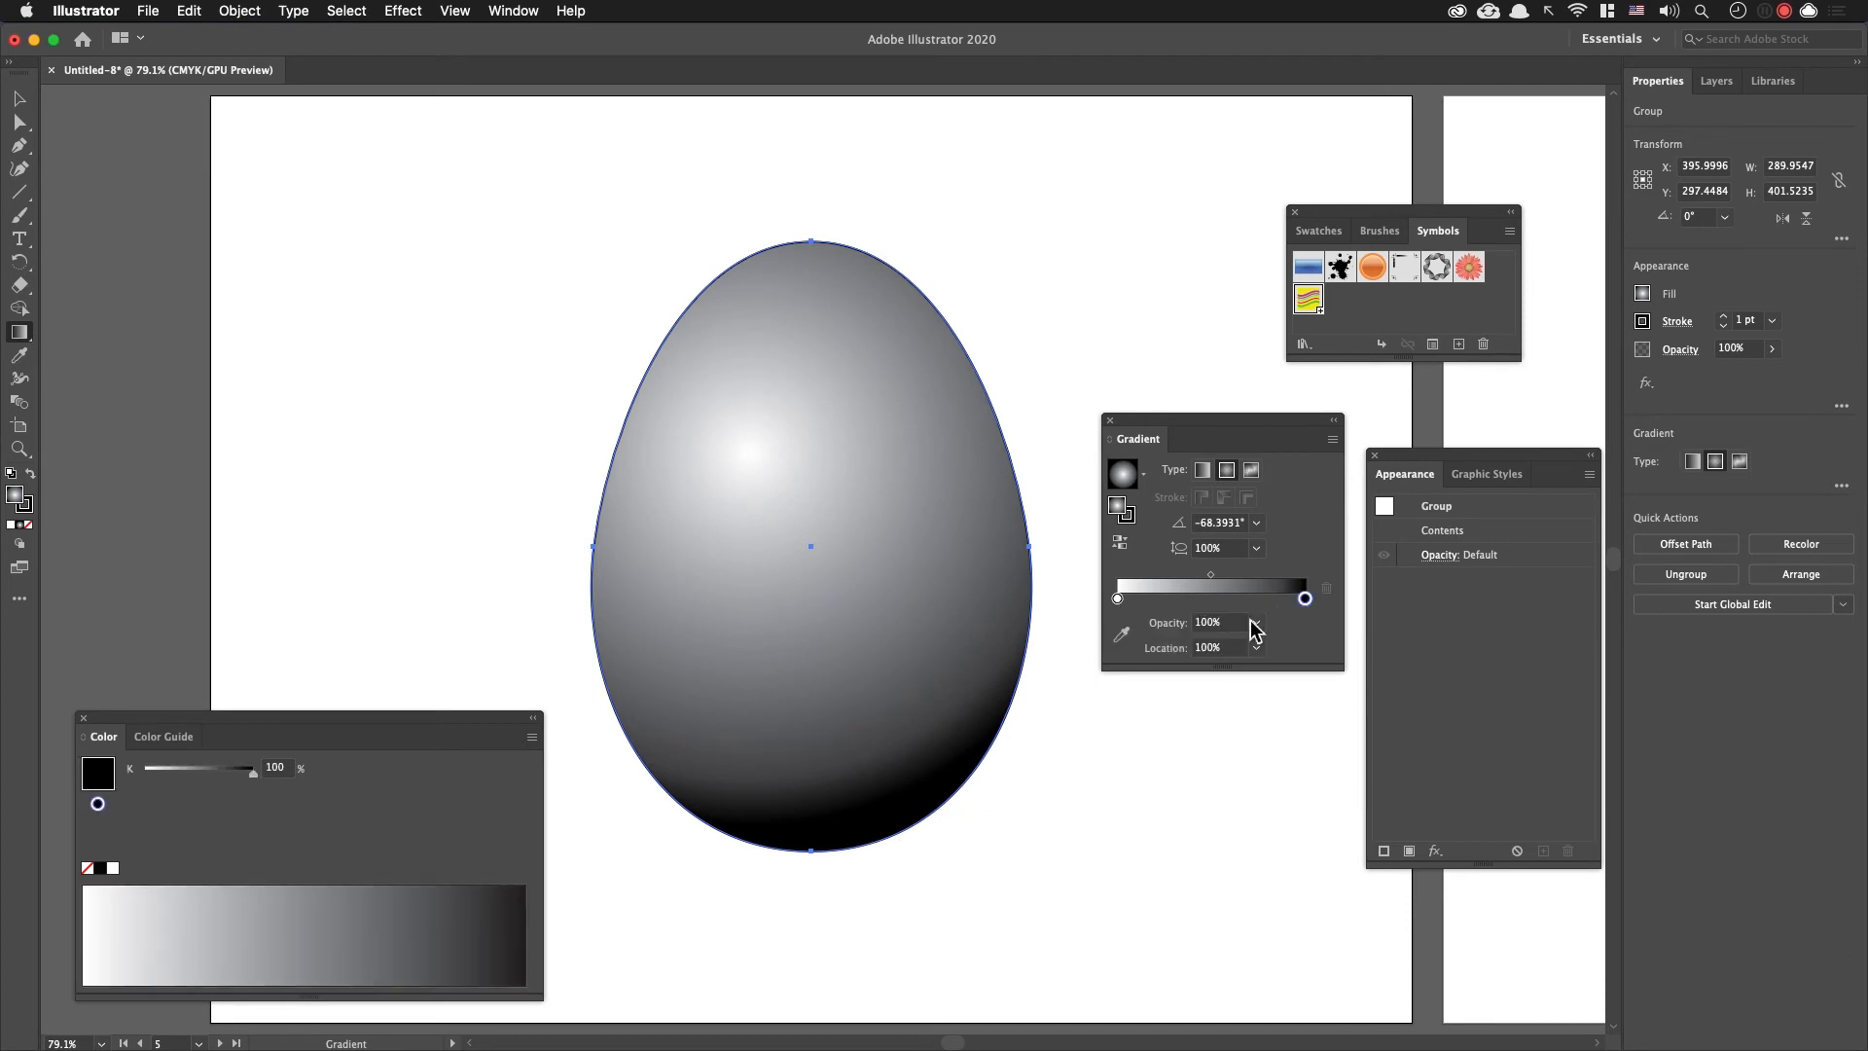
pyautogui.doubleClick(1305, 598)
pyautogui.click(1058, 702)
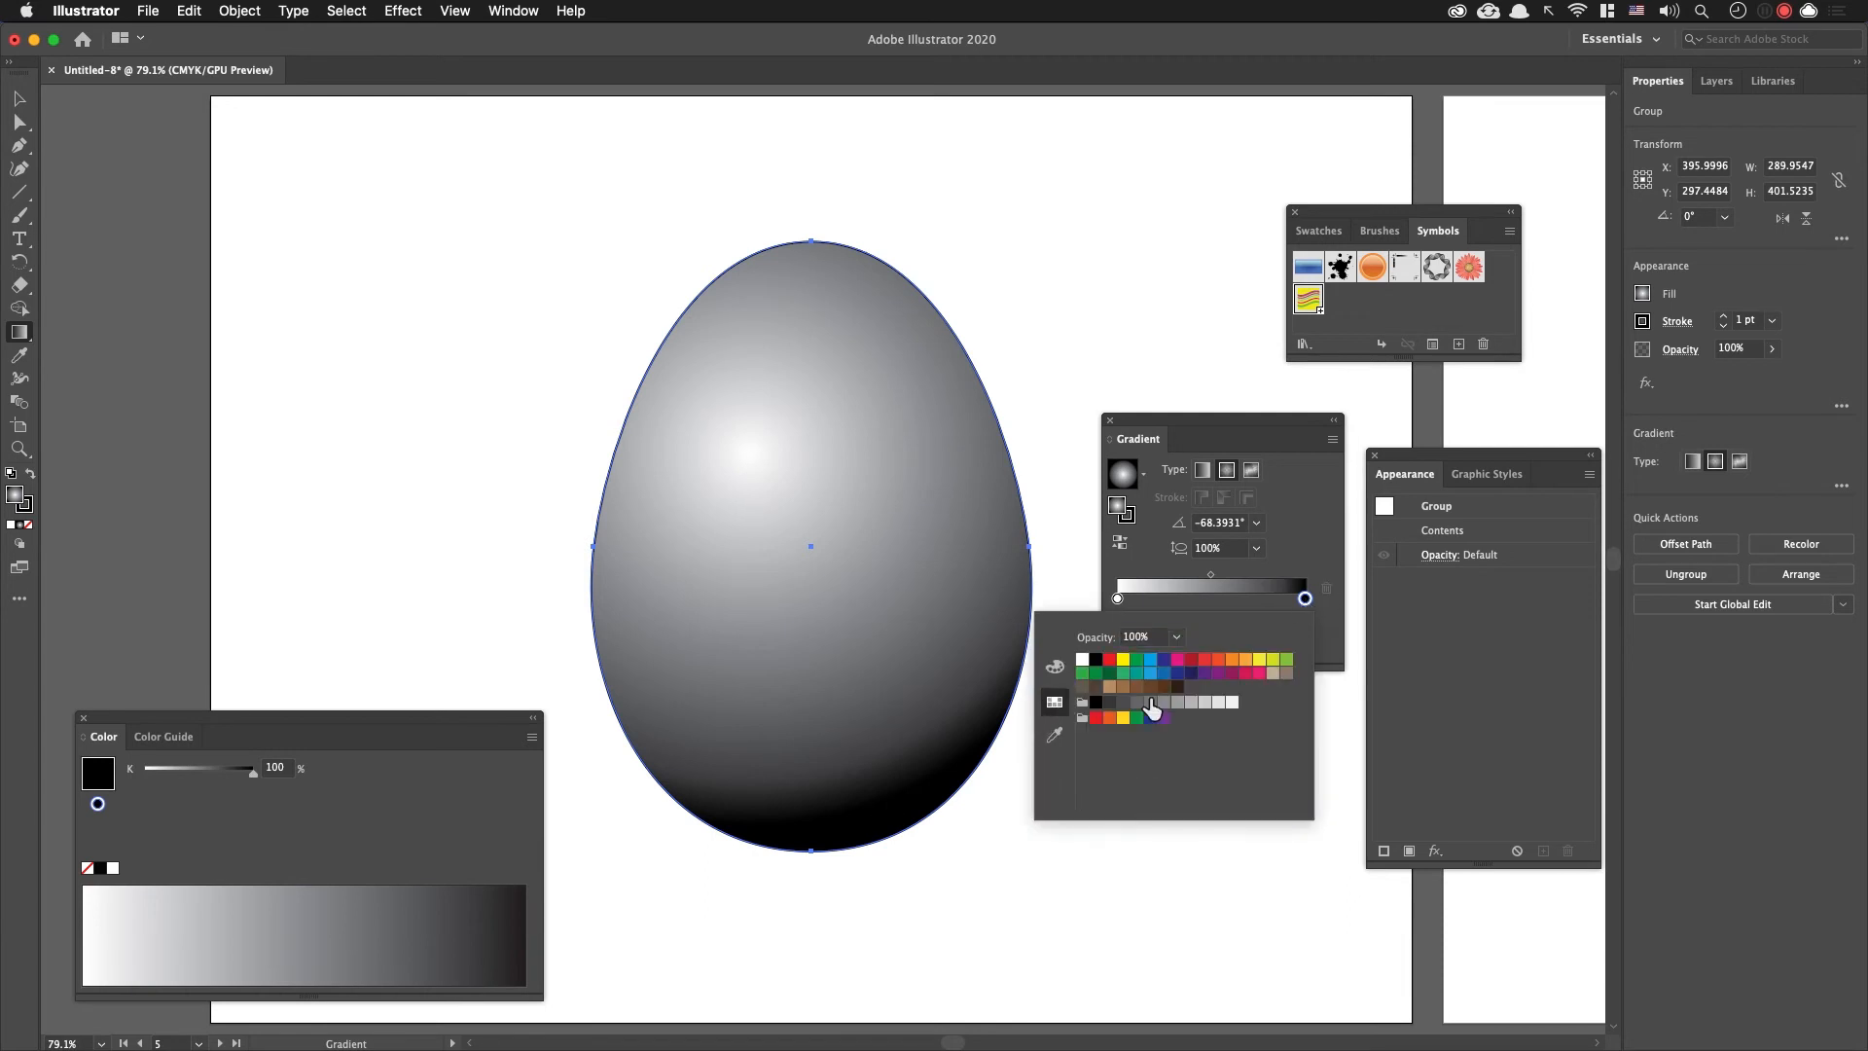
pyautogui.click(1206, 661)
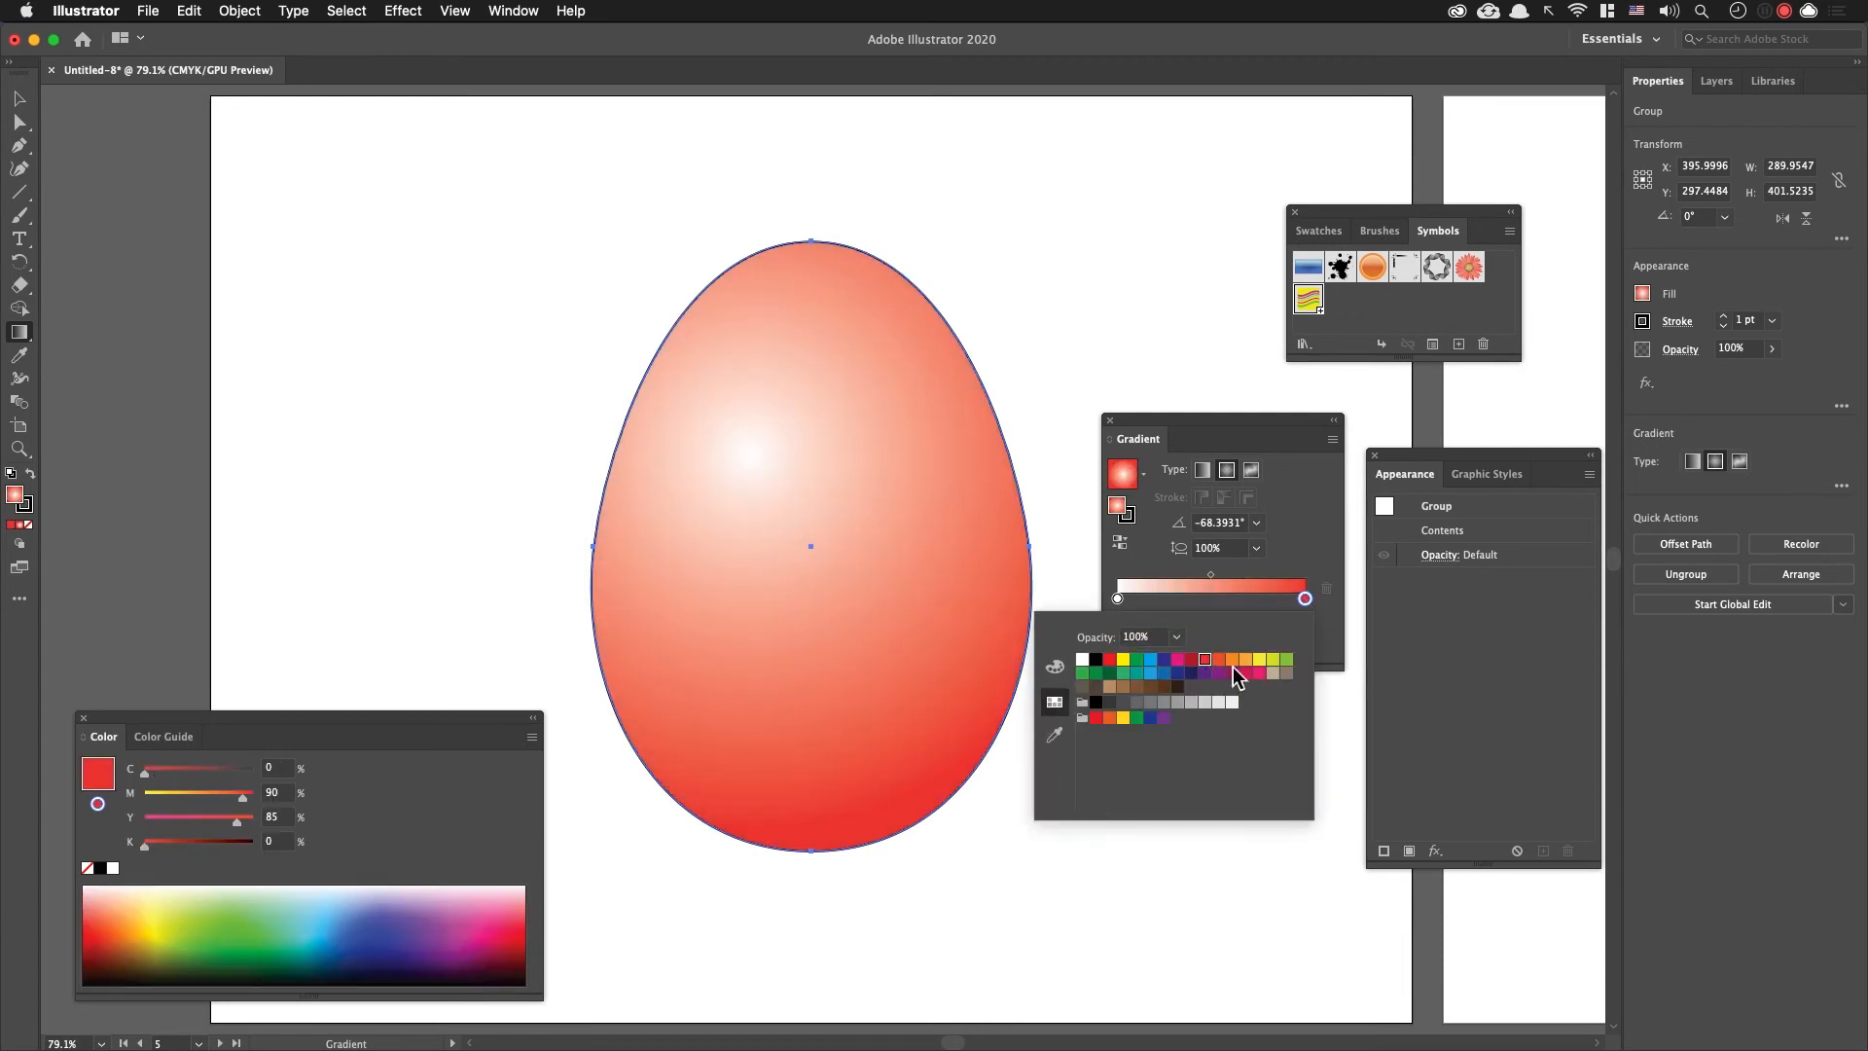
# Step: Change the gradient's end stop to the green swatch with C 75 and Y 100, and deselect the egg
pyautogui.click(1232, 661)
pyautogui.click(1245, 661)
pyautogui.click(1273, 660)
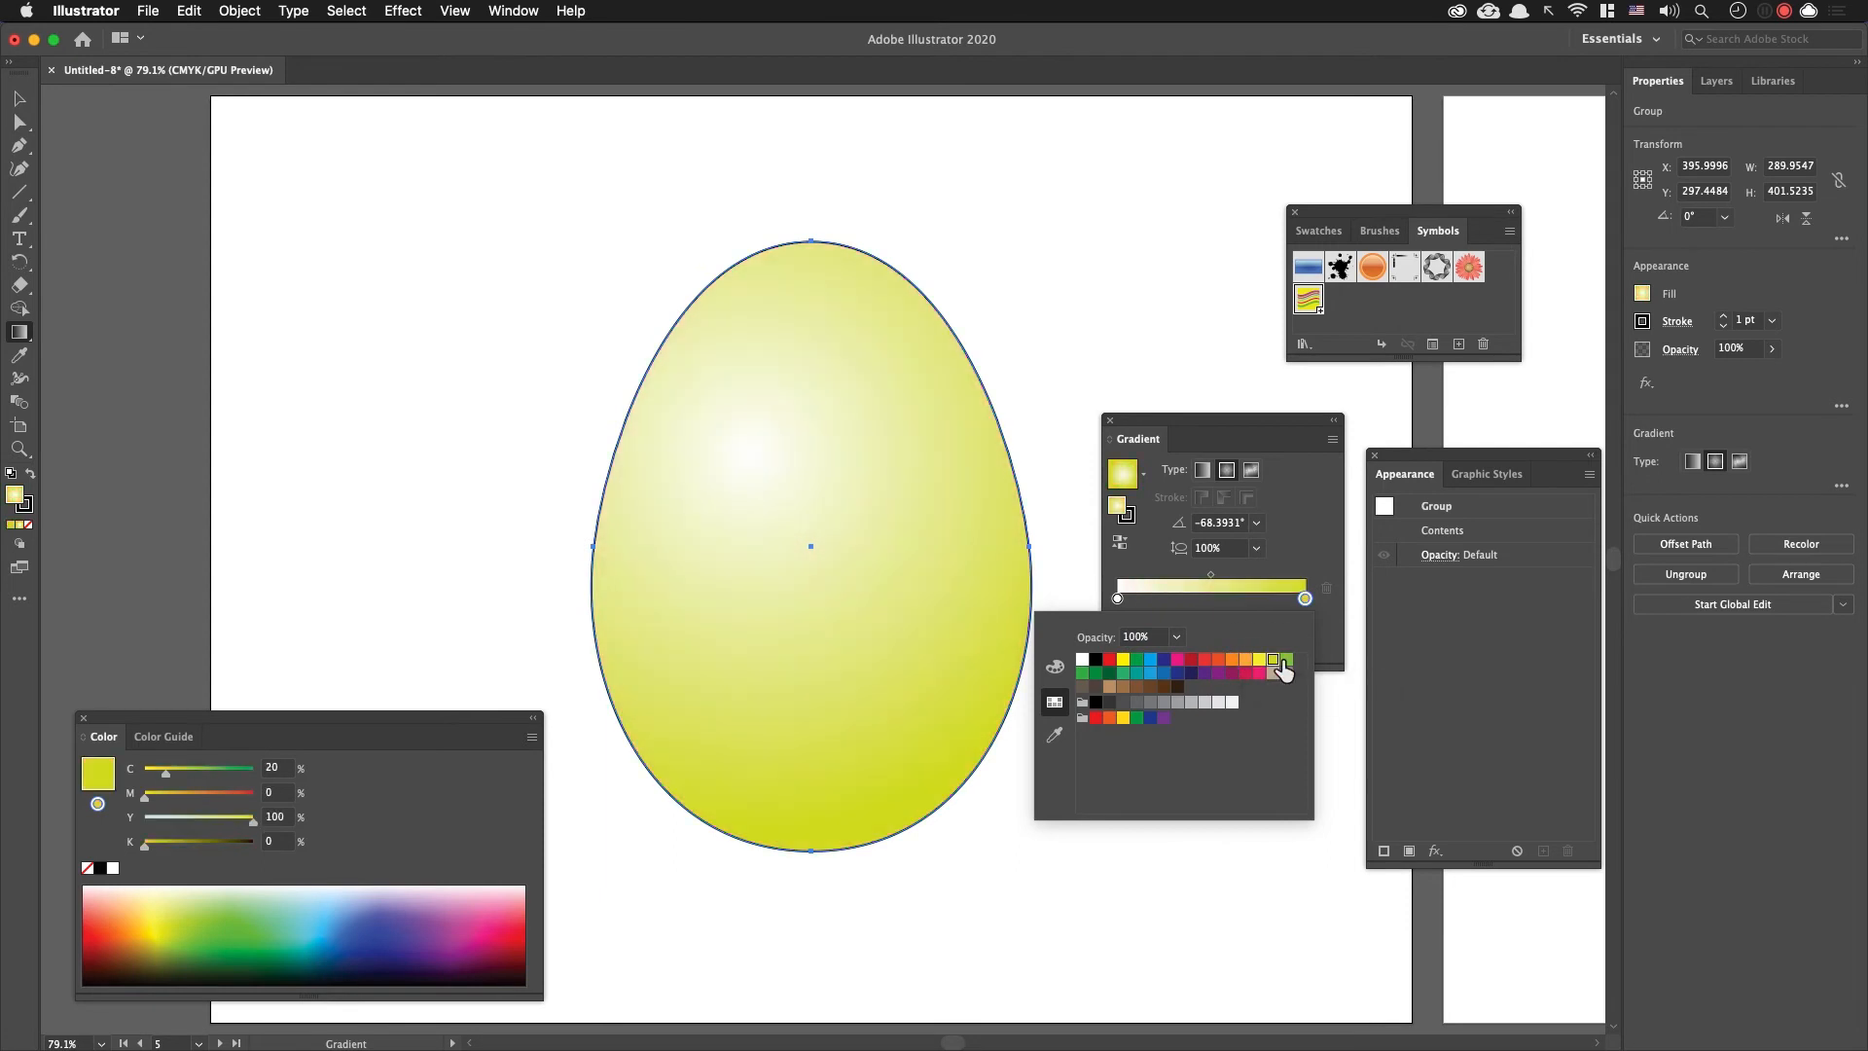
pyautogui.click(1286, 660)
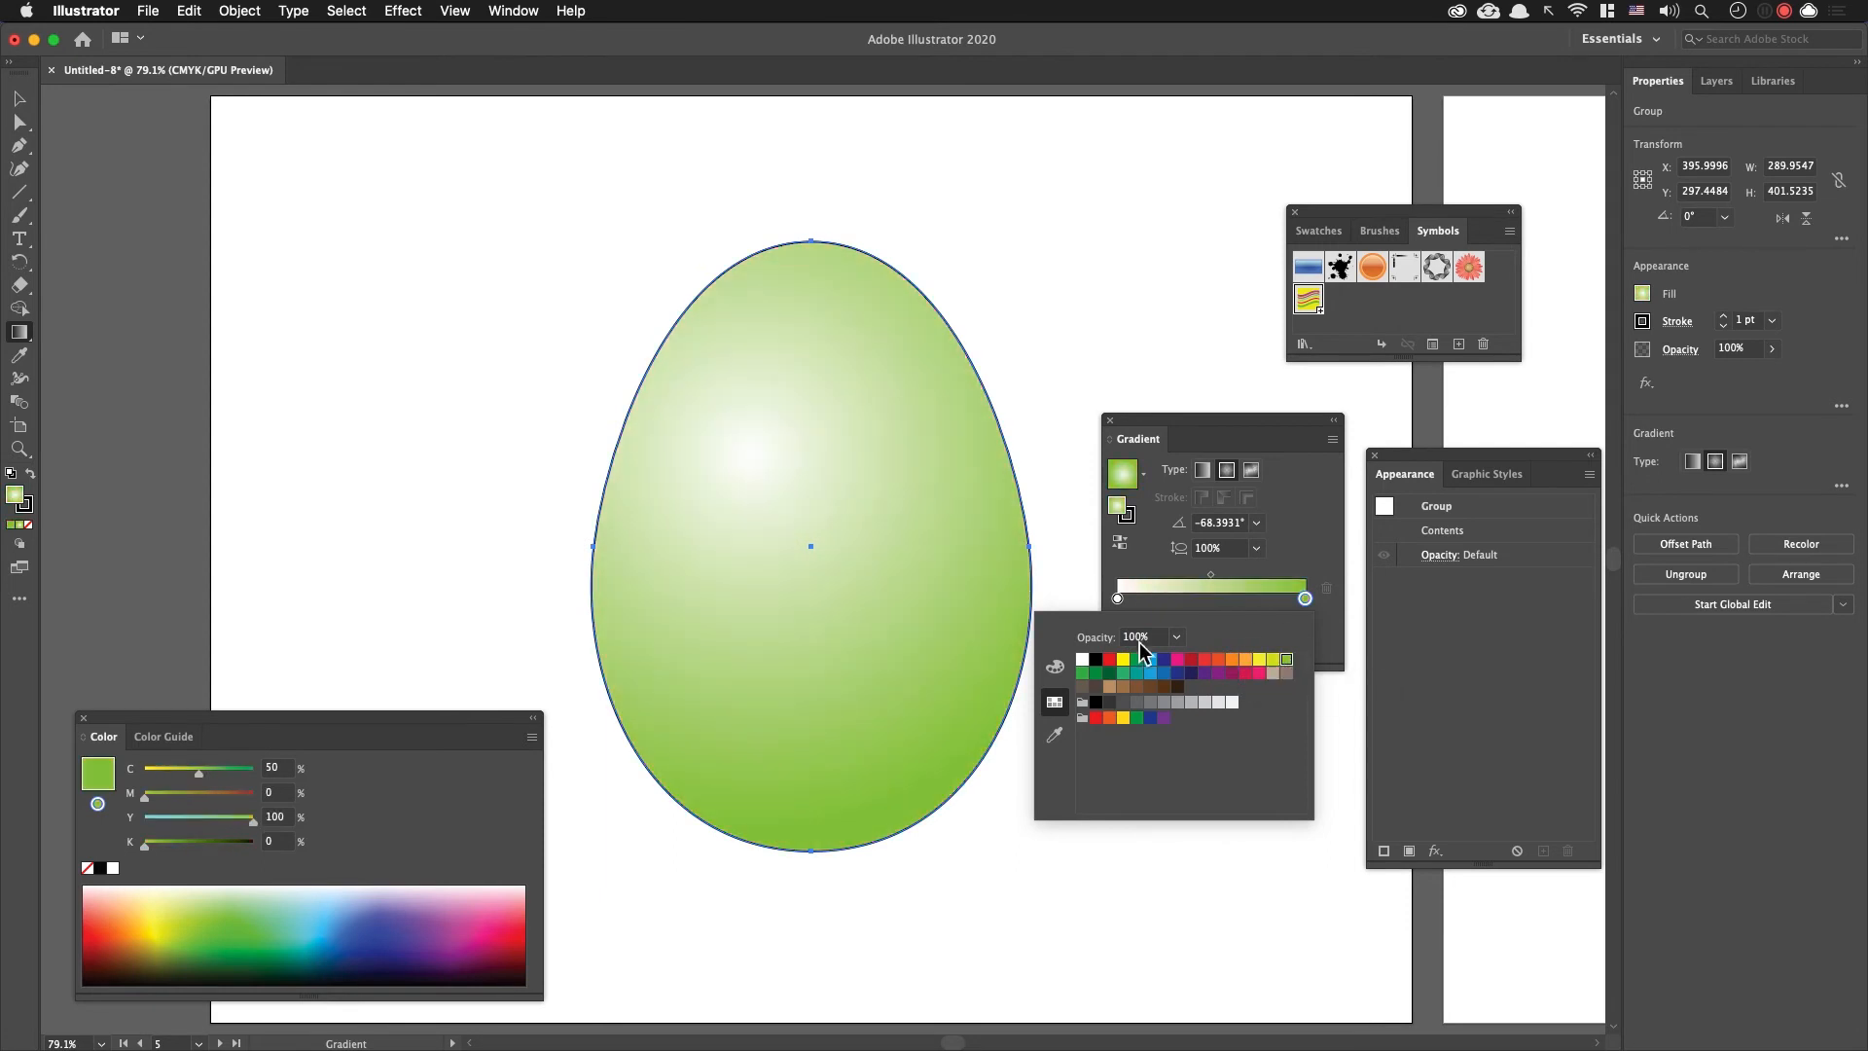
pyautogui.click(1082, 673)
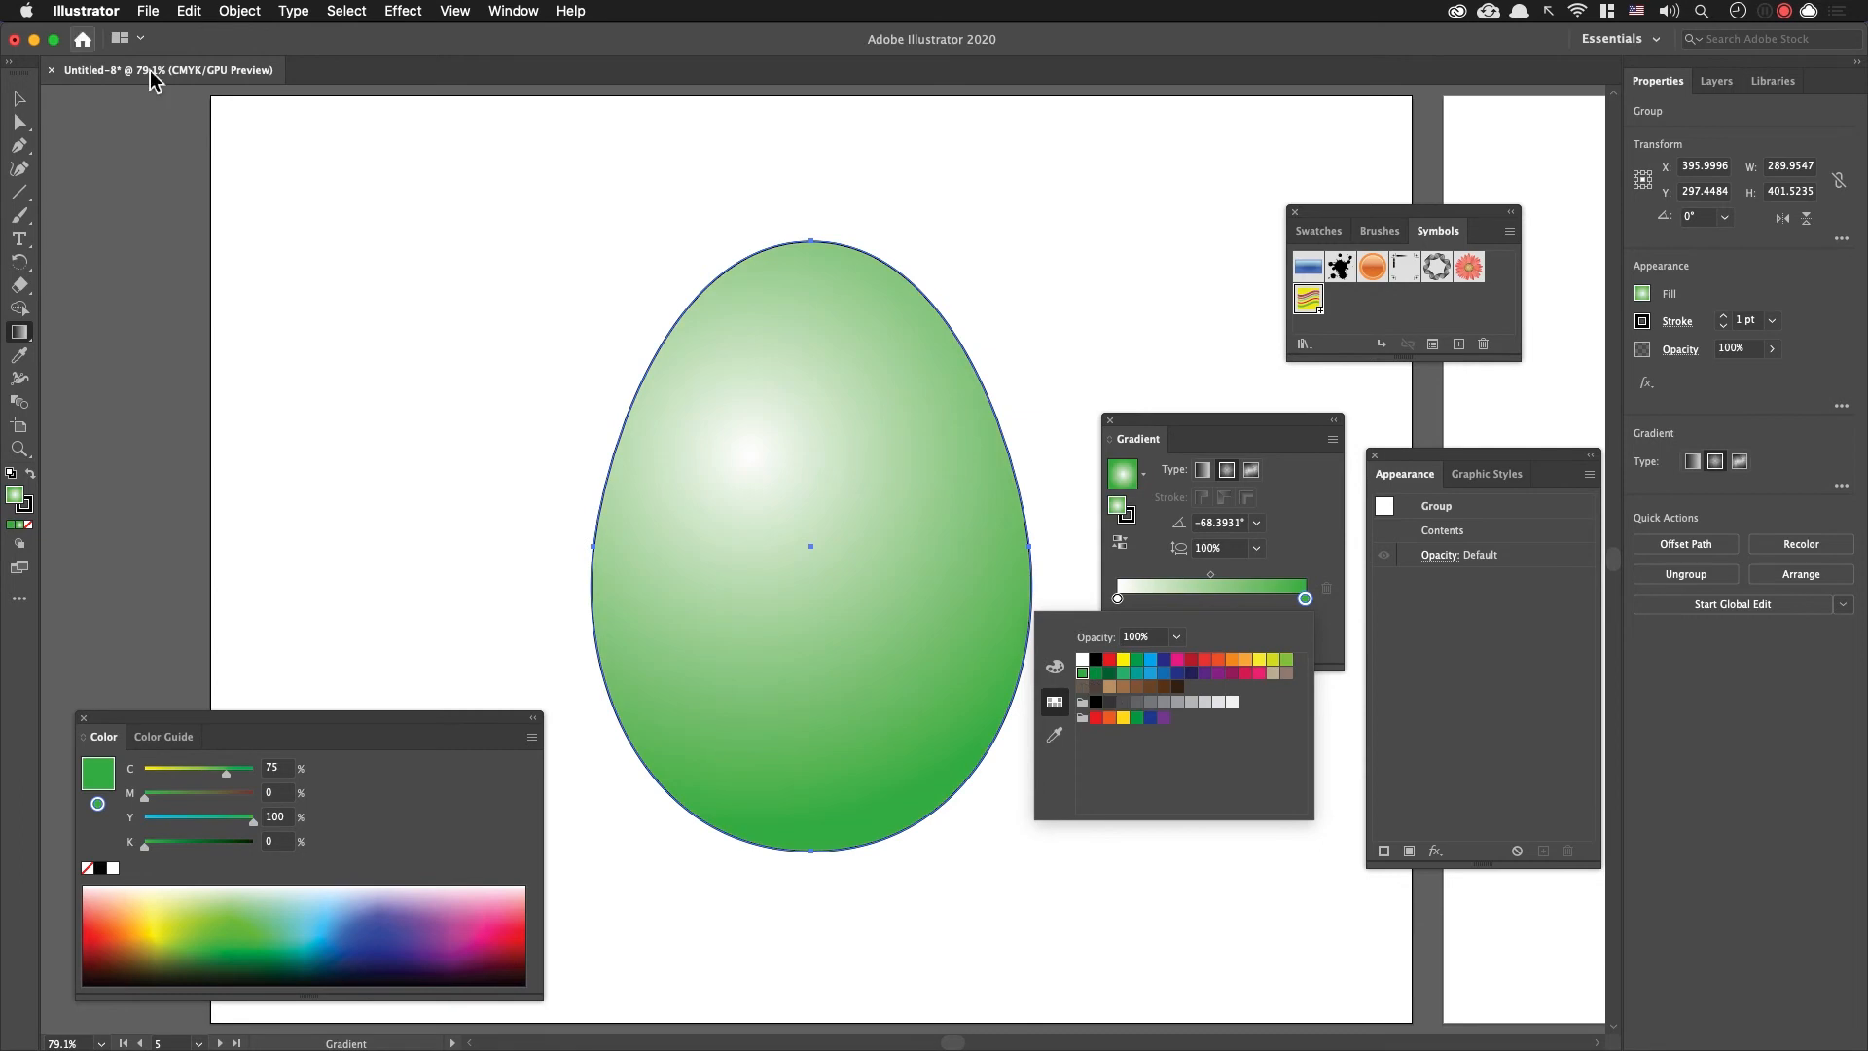
pyautogui.click(28, 107)
pyautogui.click(409, 284)
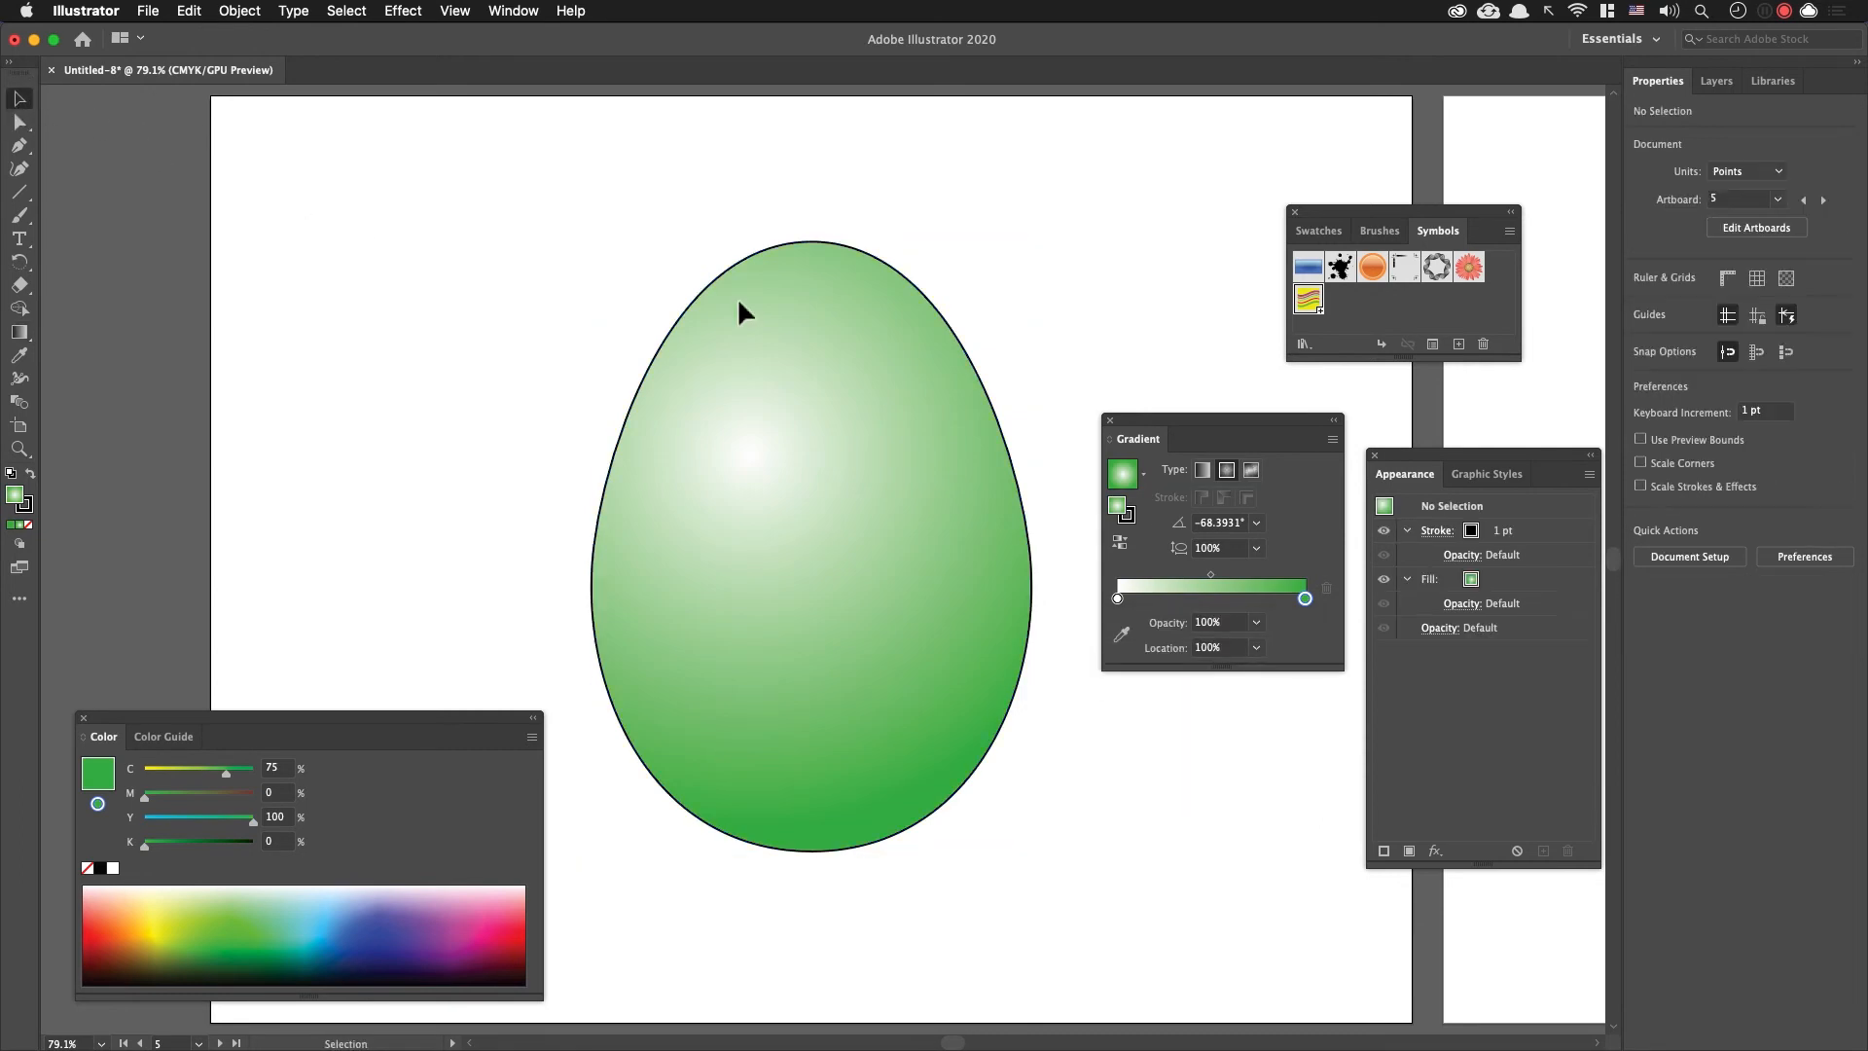
# Step: Switch to Chrome to examine the patterned eggs in the Easter egg image results, and return to Illustrator
pyautogui.press('space')
pyautogui.moveTo(1064, 354); pyautogui.dragTo(1017, 316)
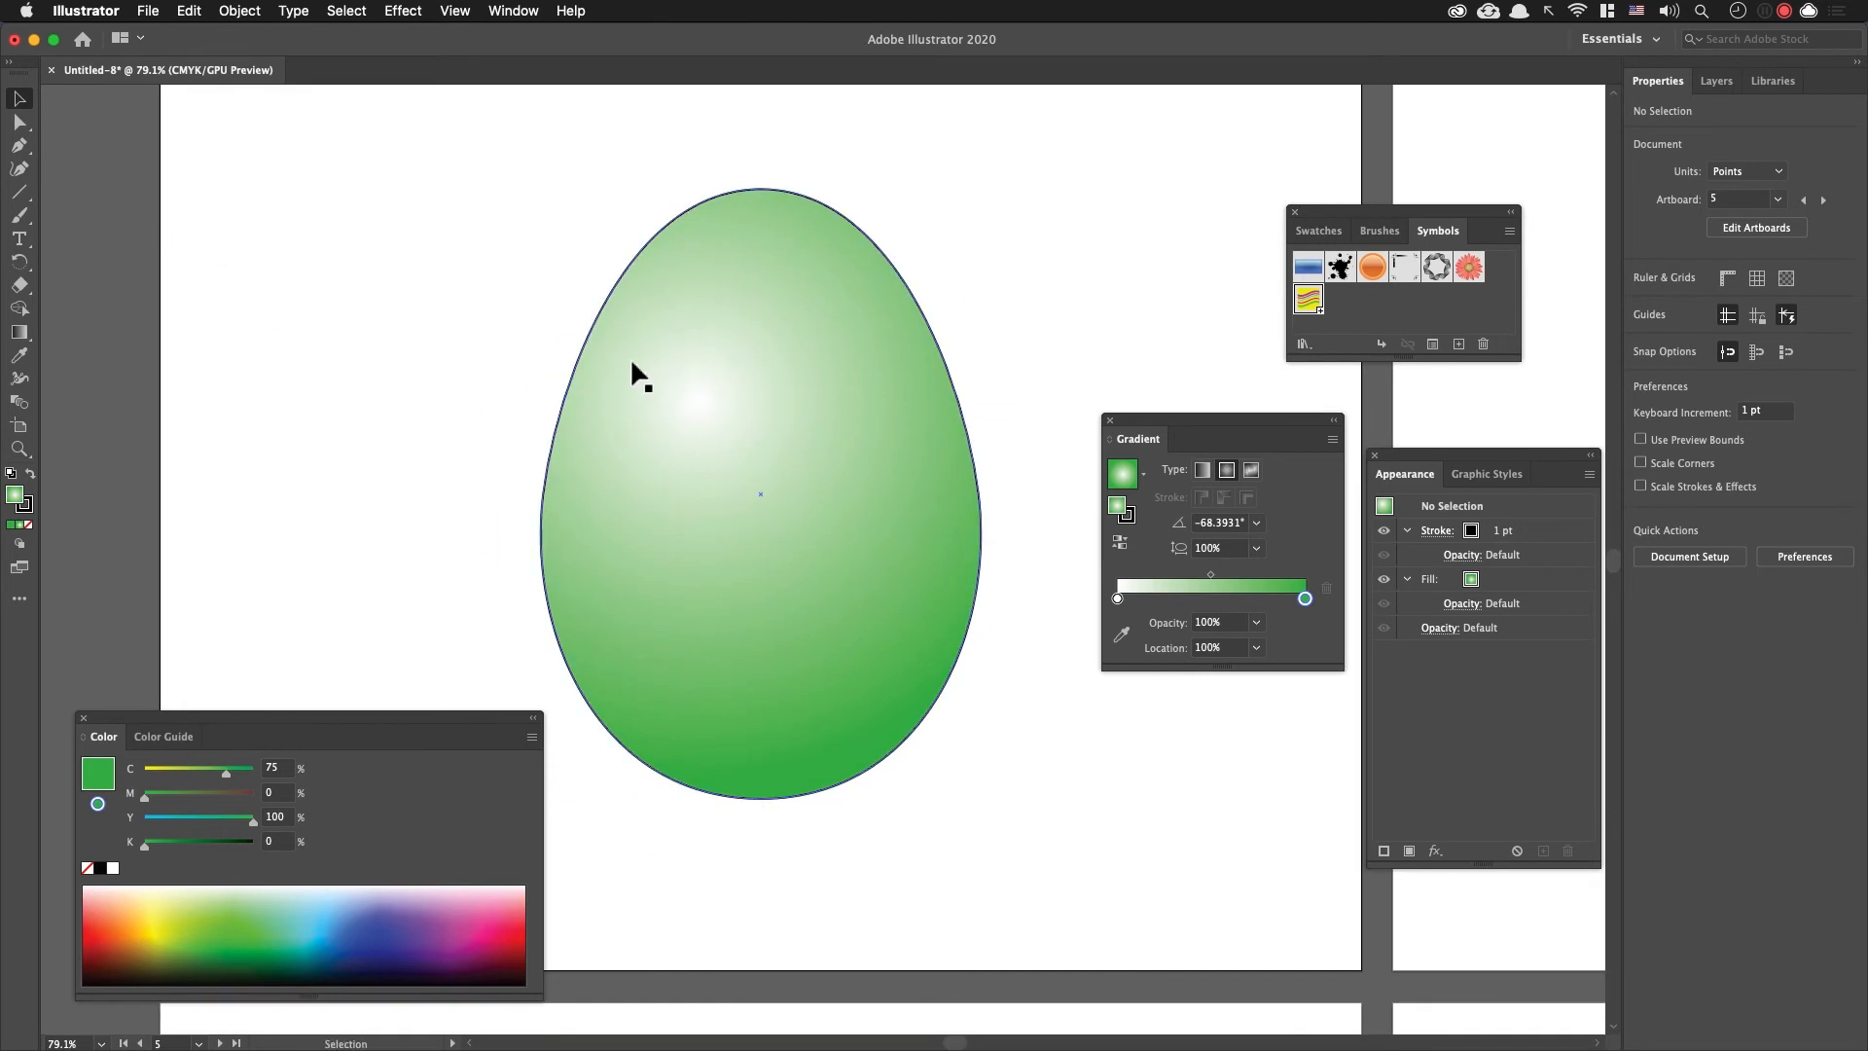
pyautogui.press('super+Tab')
pyautogui.scroll(2, 1104, 606)
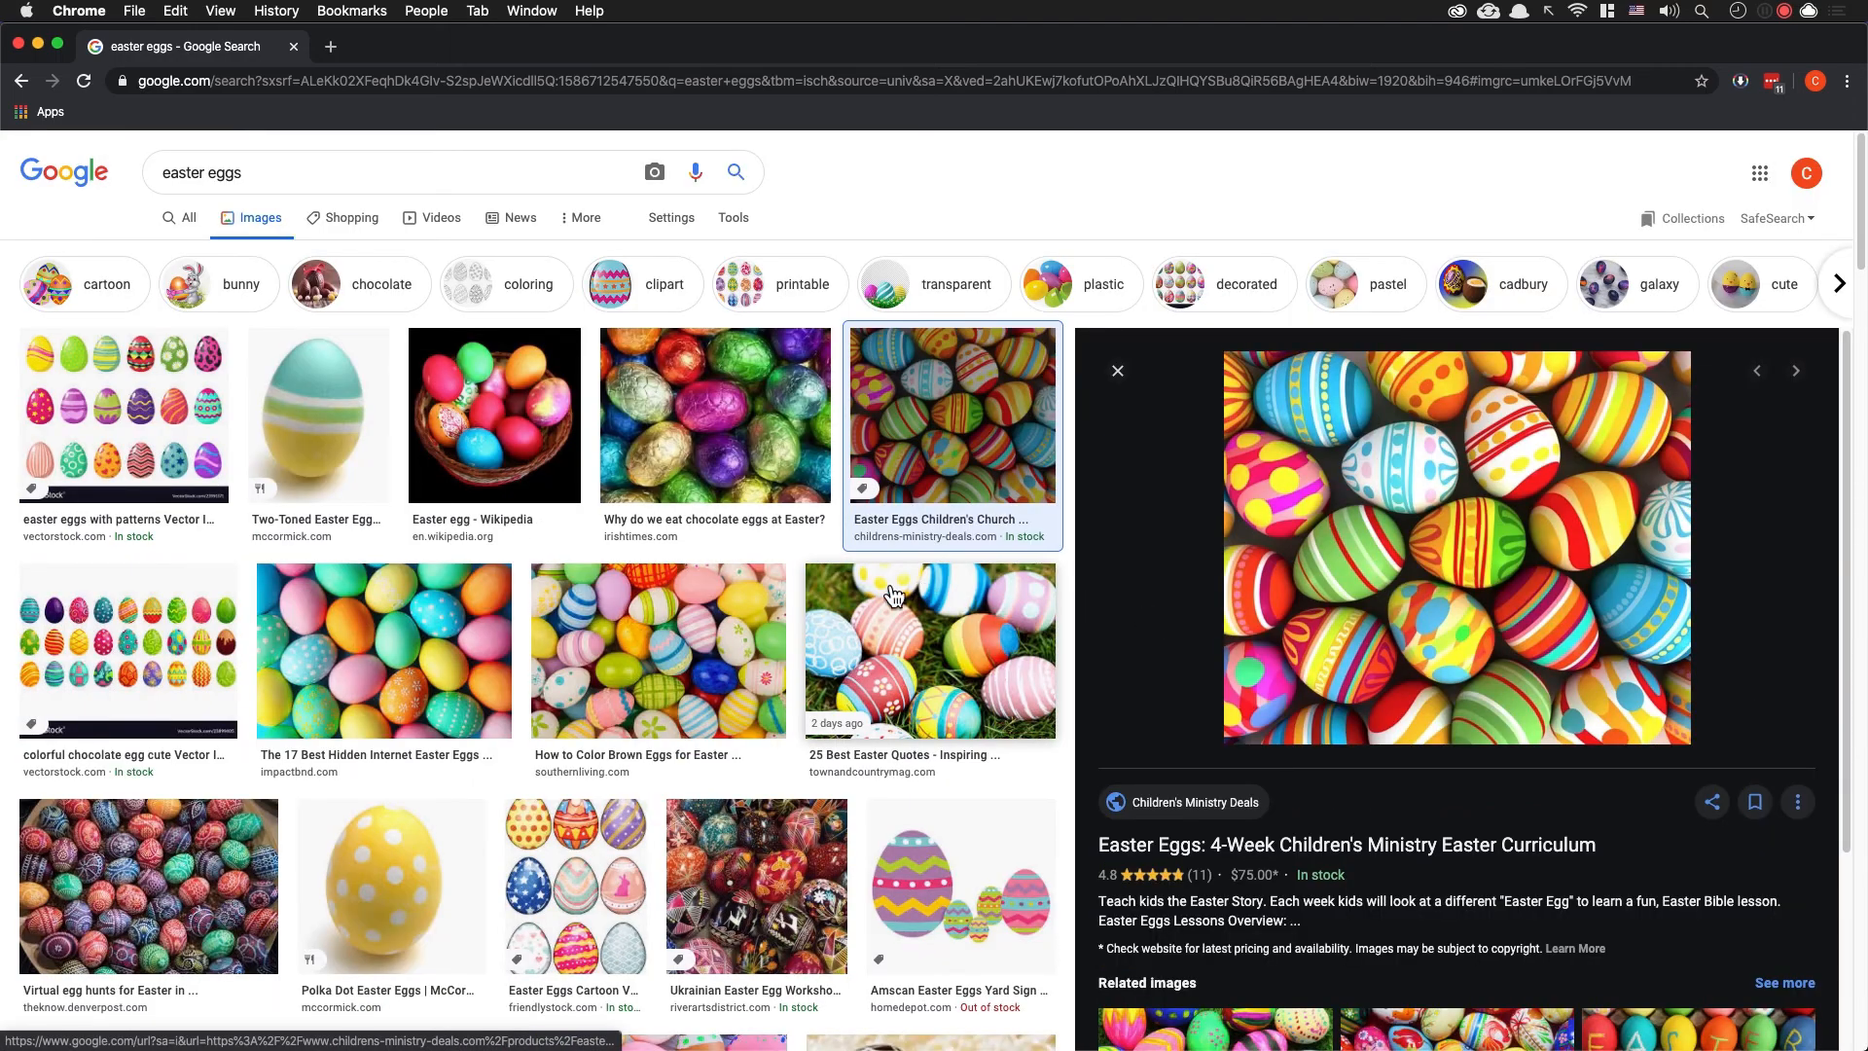
pyautogui.click(204, 428)
pyautogui.press('super+Tab')
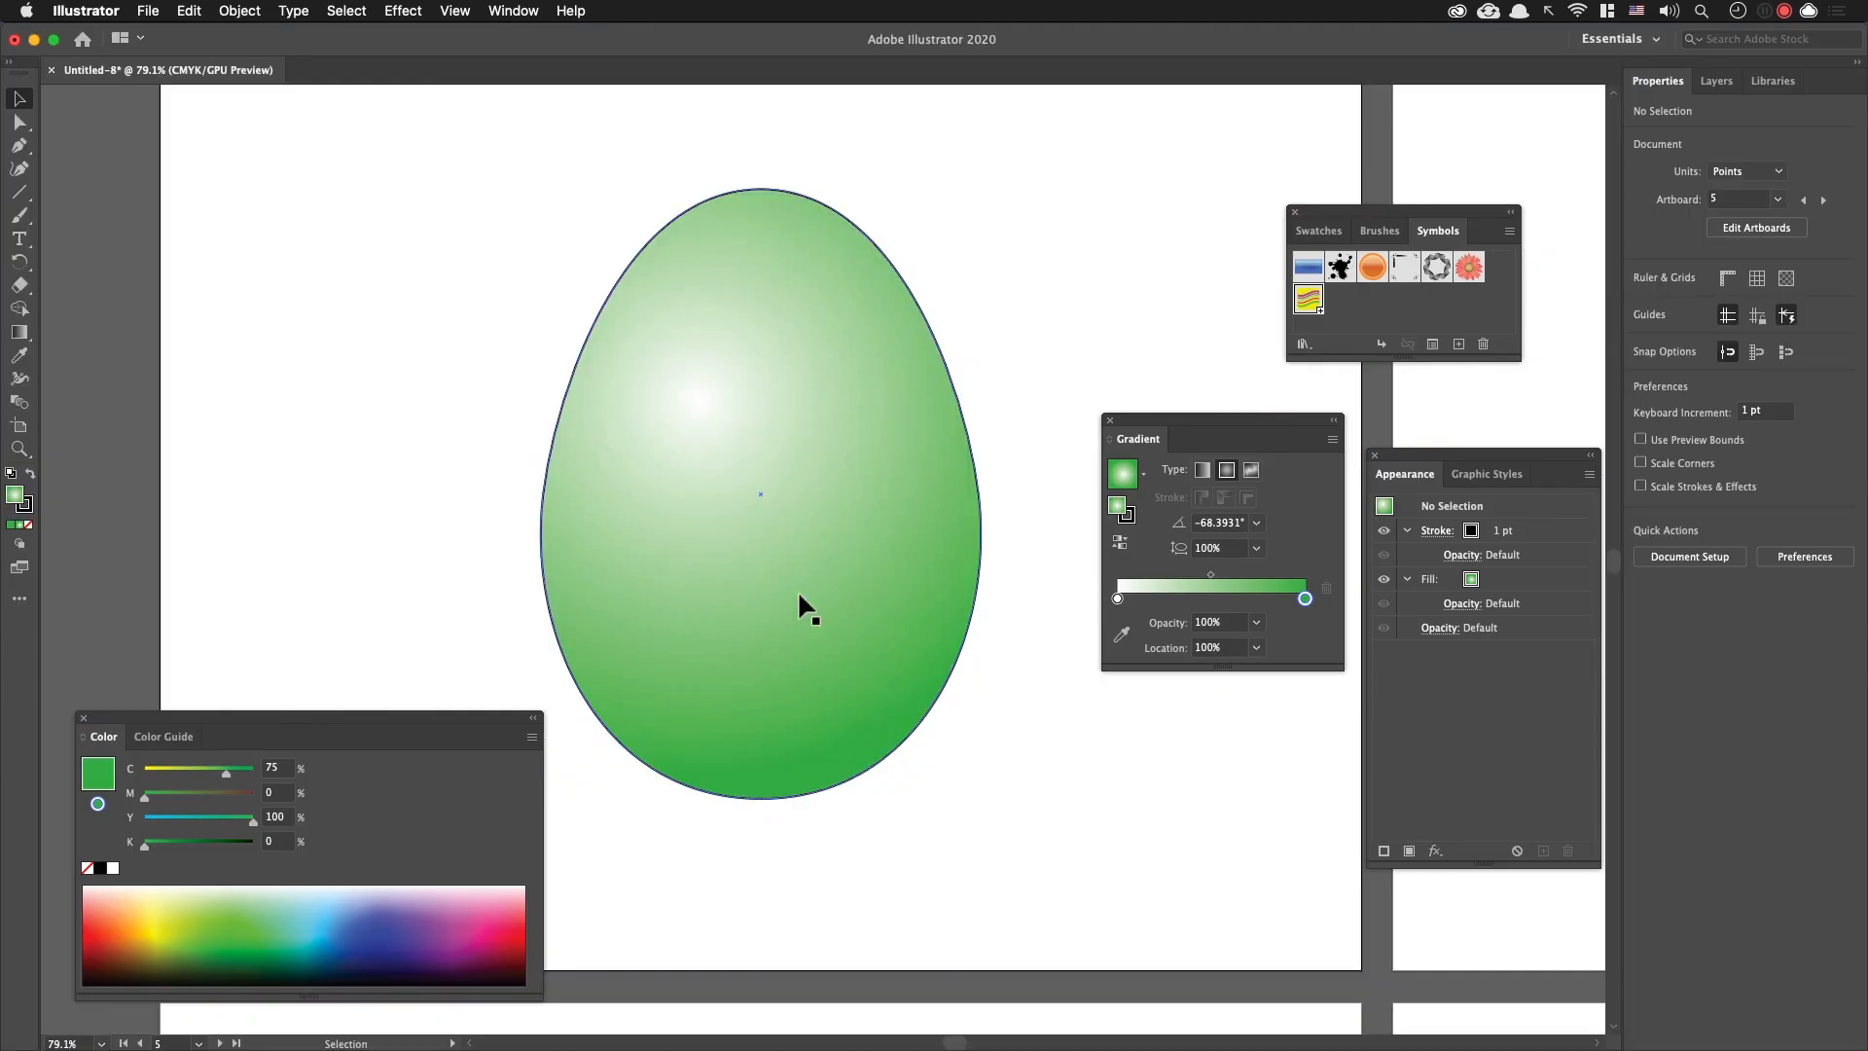
pyautogui.scroll(2, 778, 551)
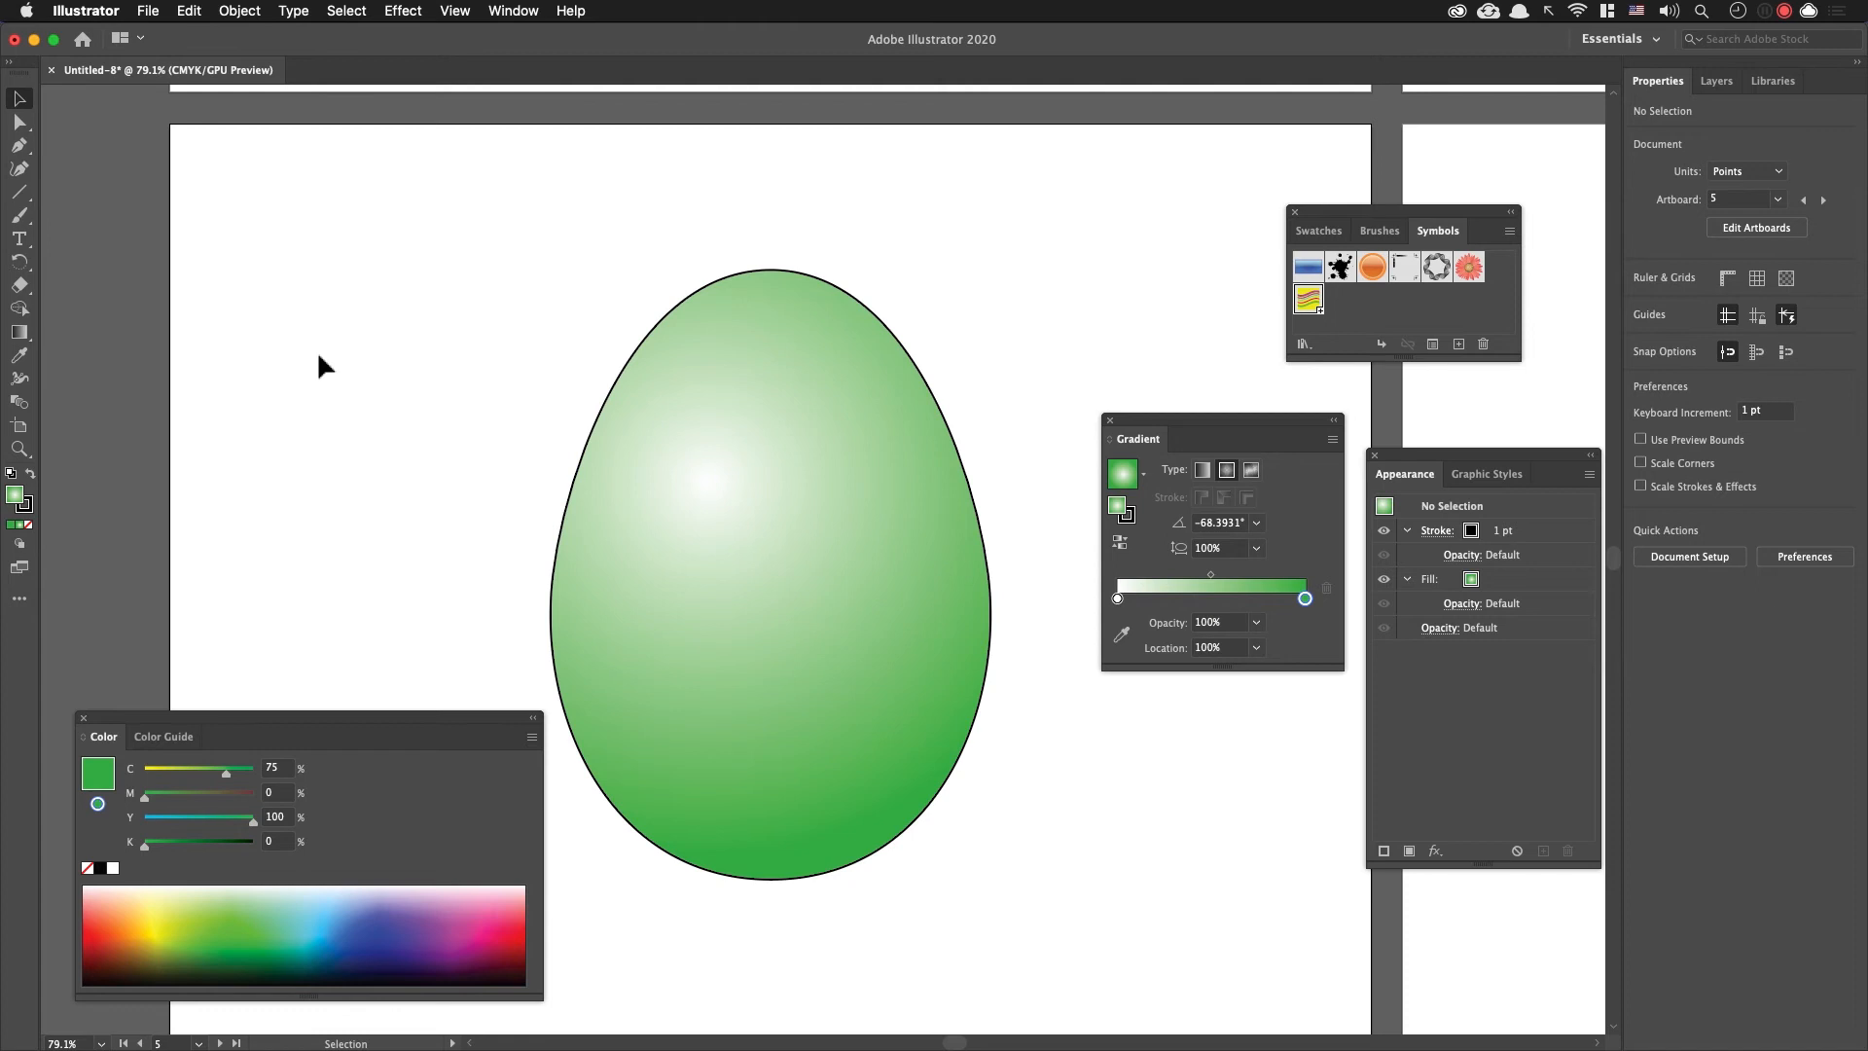
# Step: Draw a circle about 29.5 pt wide on the empty area beside the green egg, with the default white fill and black stroke
pyautogui.press('l')
pyautogui.moveTo(352, 308)
pyautogui.mouseDown()
pyautogui.moveTo(425, 375)
pyautogui.moveTo(406, 356)
pyautogui.mouseUp()
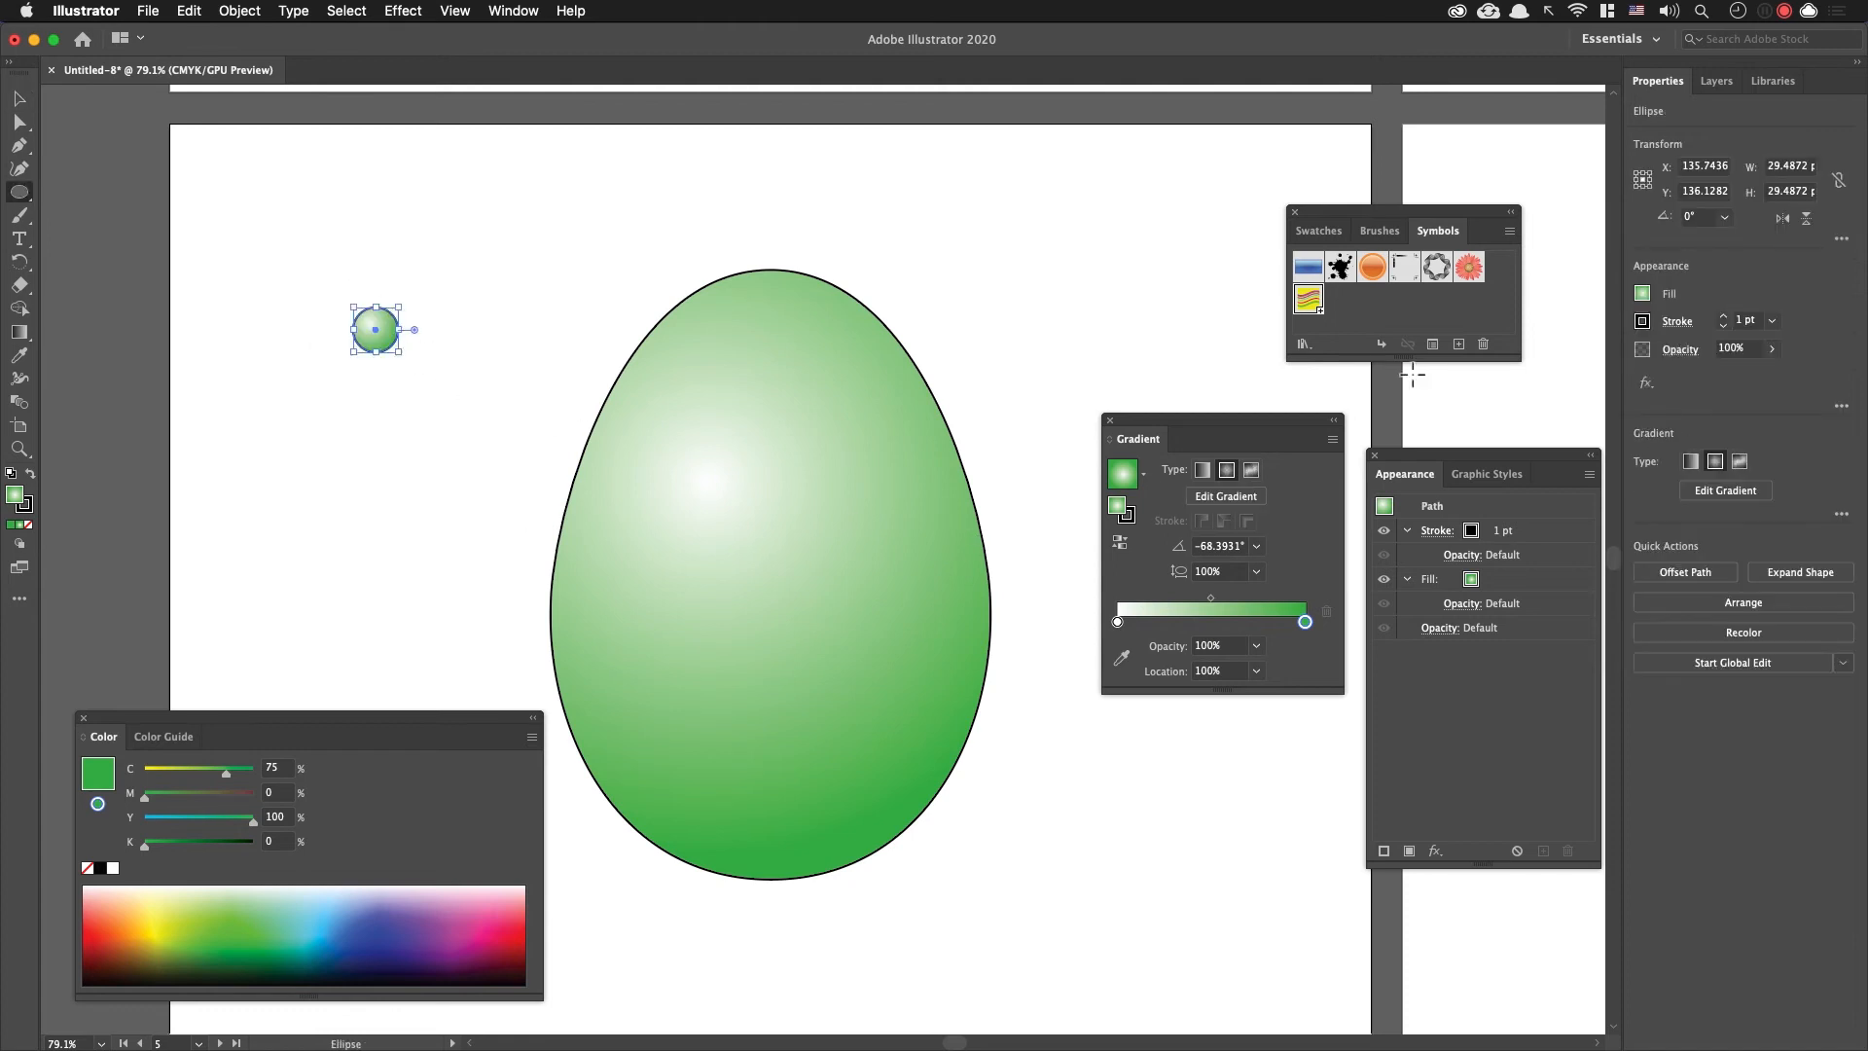
pyautogui.press('d')
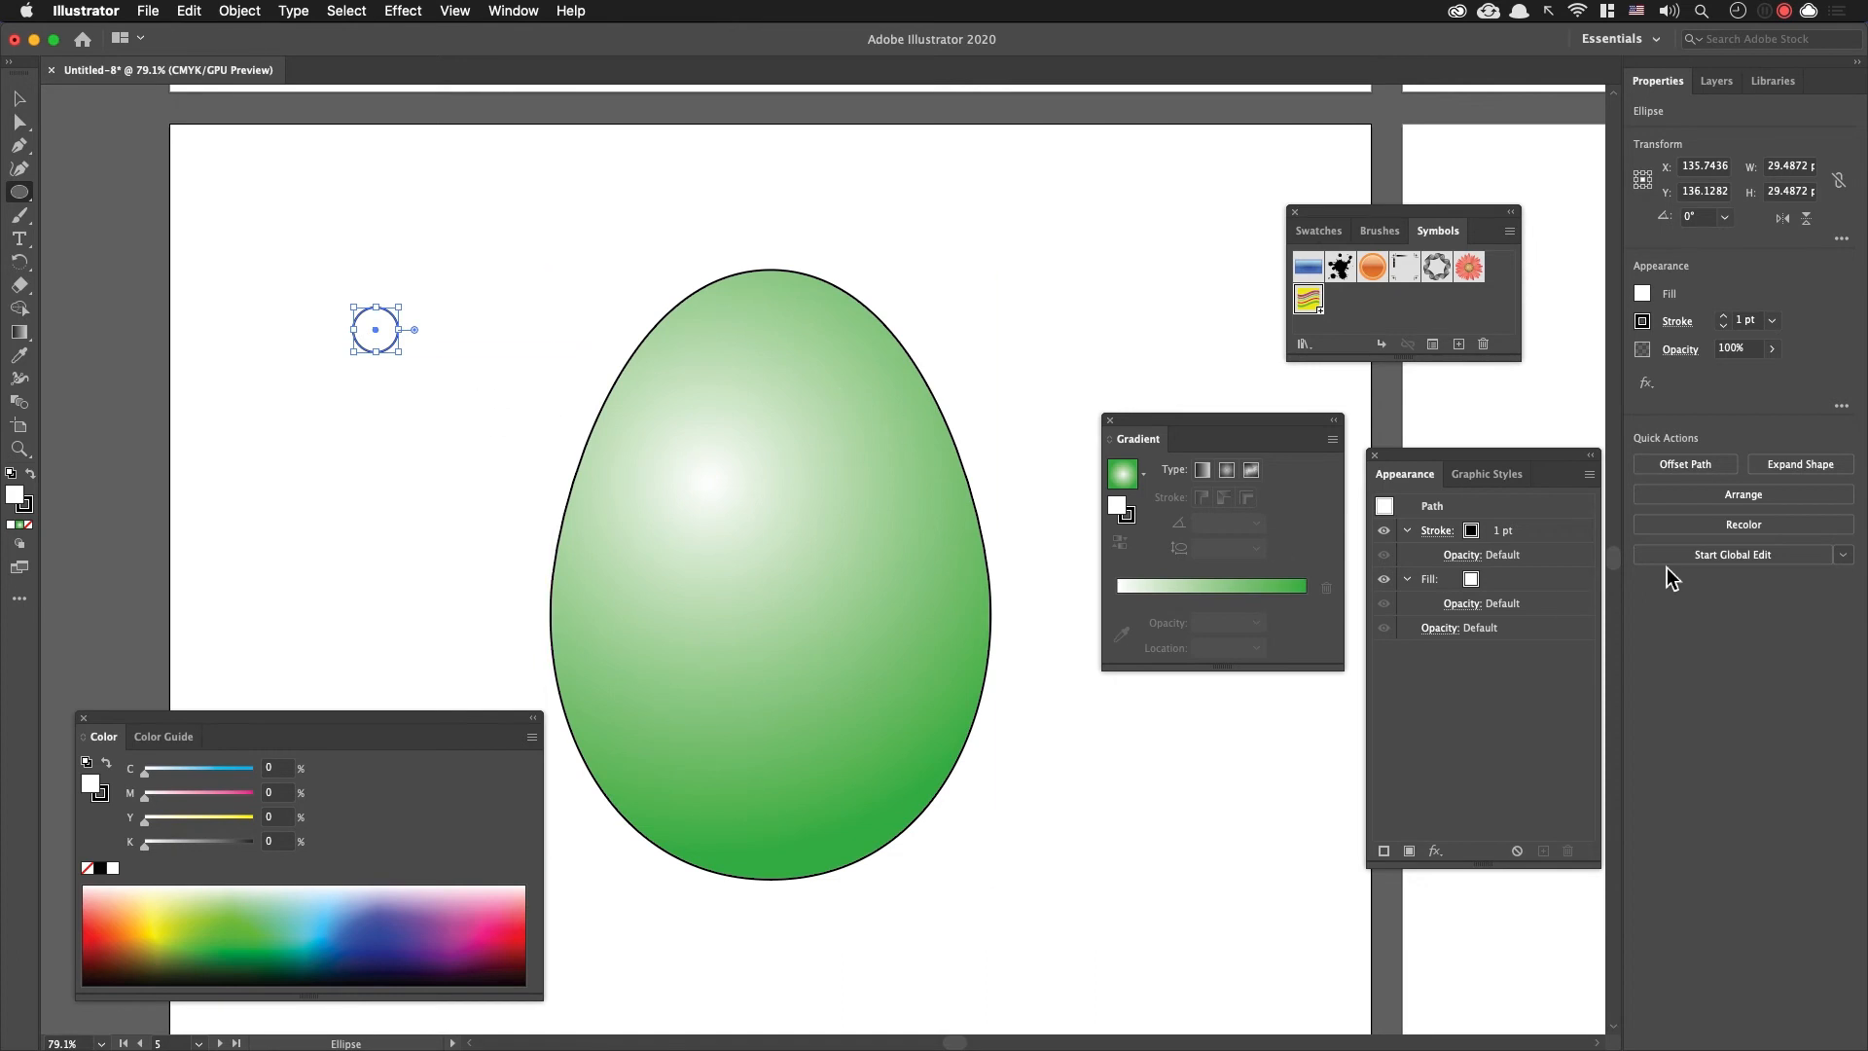
# Step: Remove the circle's stroke and fill it with the orange swatch with M 80 and Y 95, keeping the Appearance panel near the artwork
pyautogui.click(1539, 533)
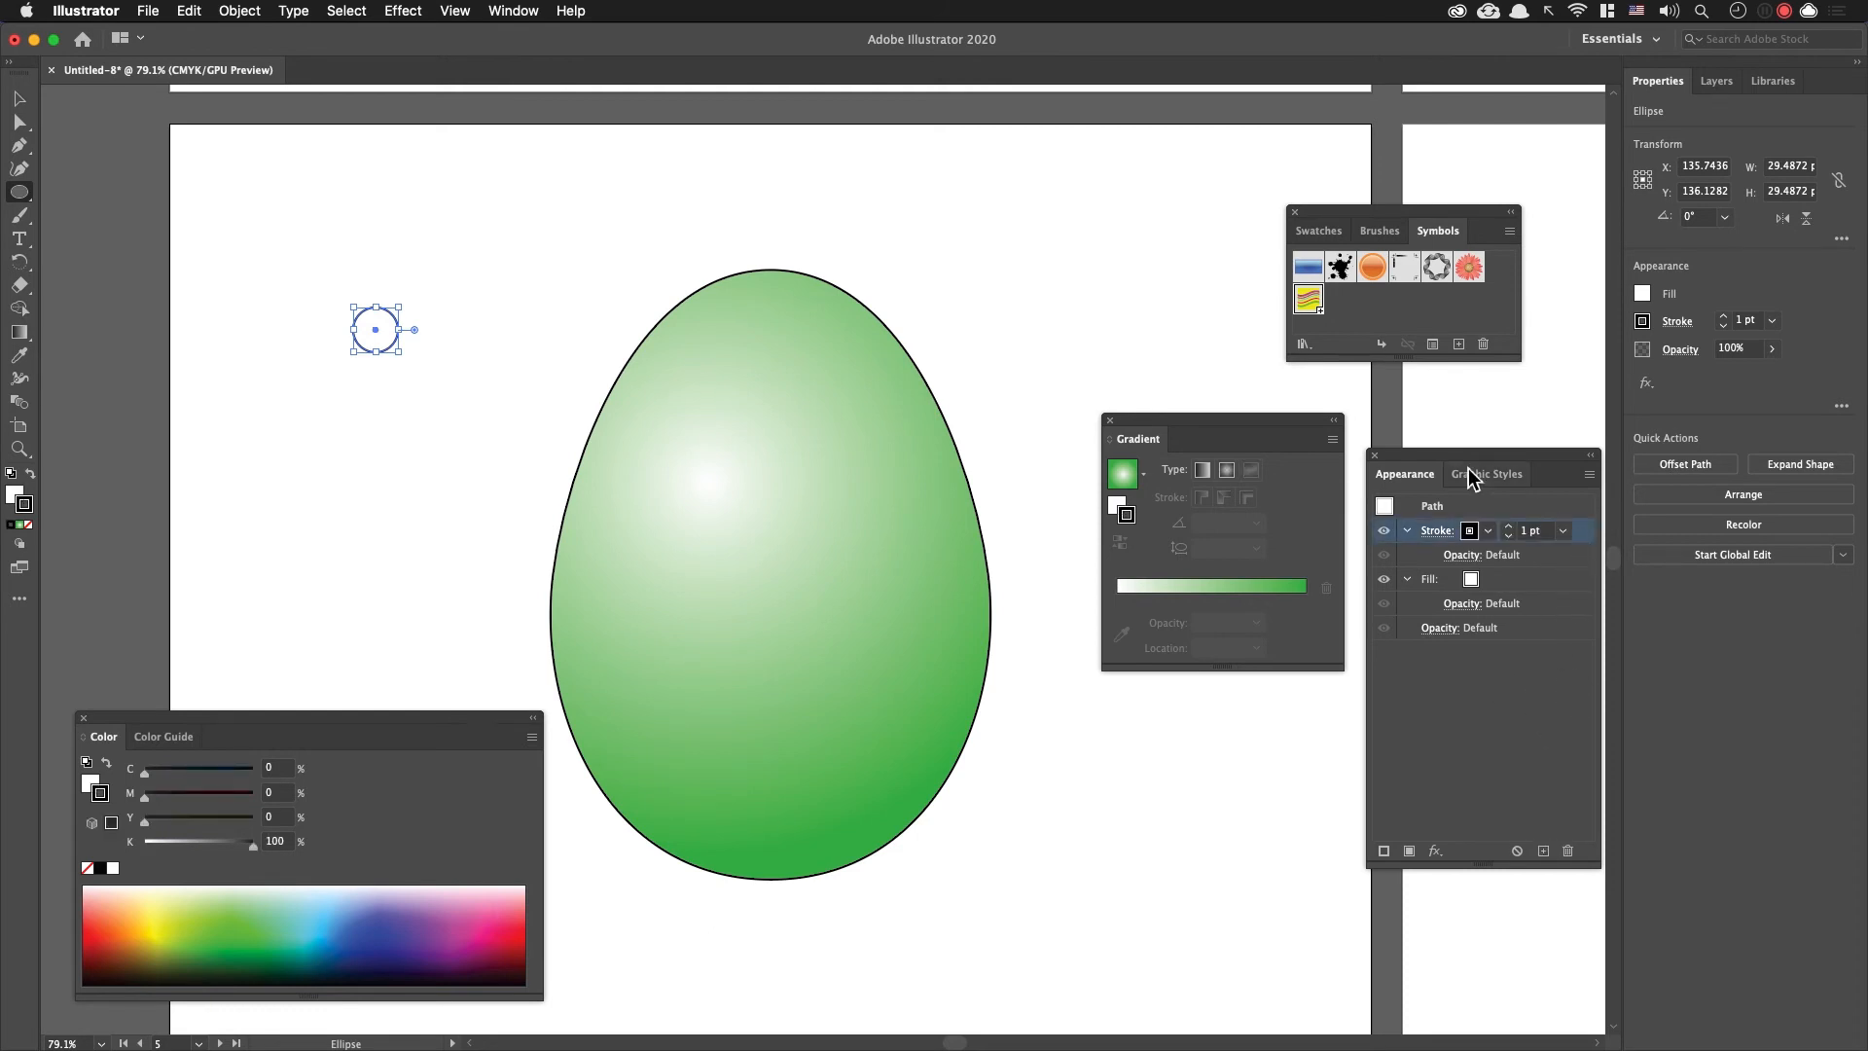
pyautogui.moveTo(1452, 460)
pyautogui.mouseDown()
pyautogui.moveTo(1023, 286)
pyautogui.moveTo(1088, 182)
pyautogui.mouseUp()
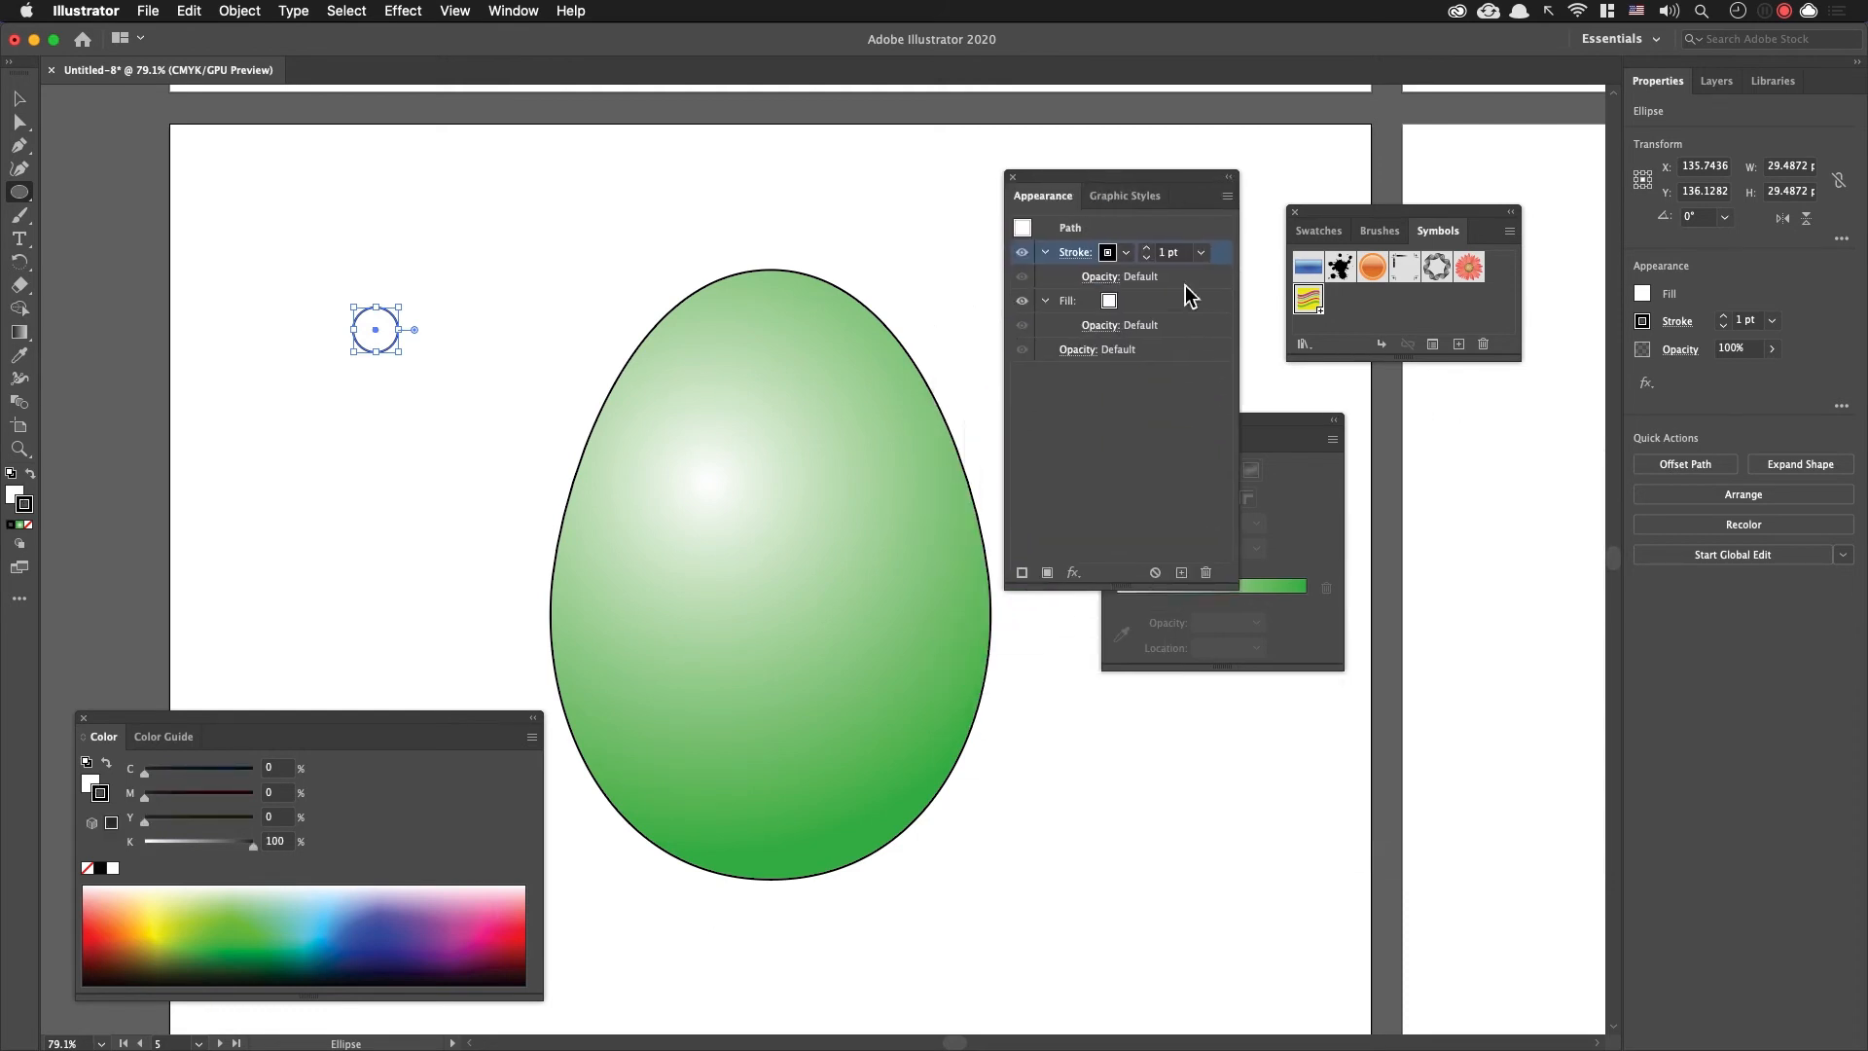
pyautogui.press('/')
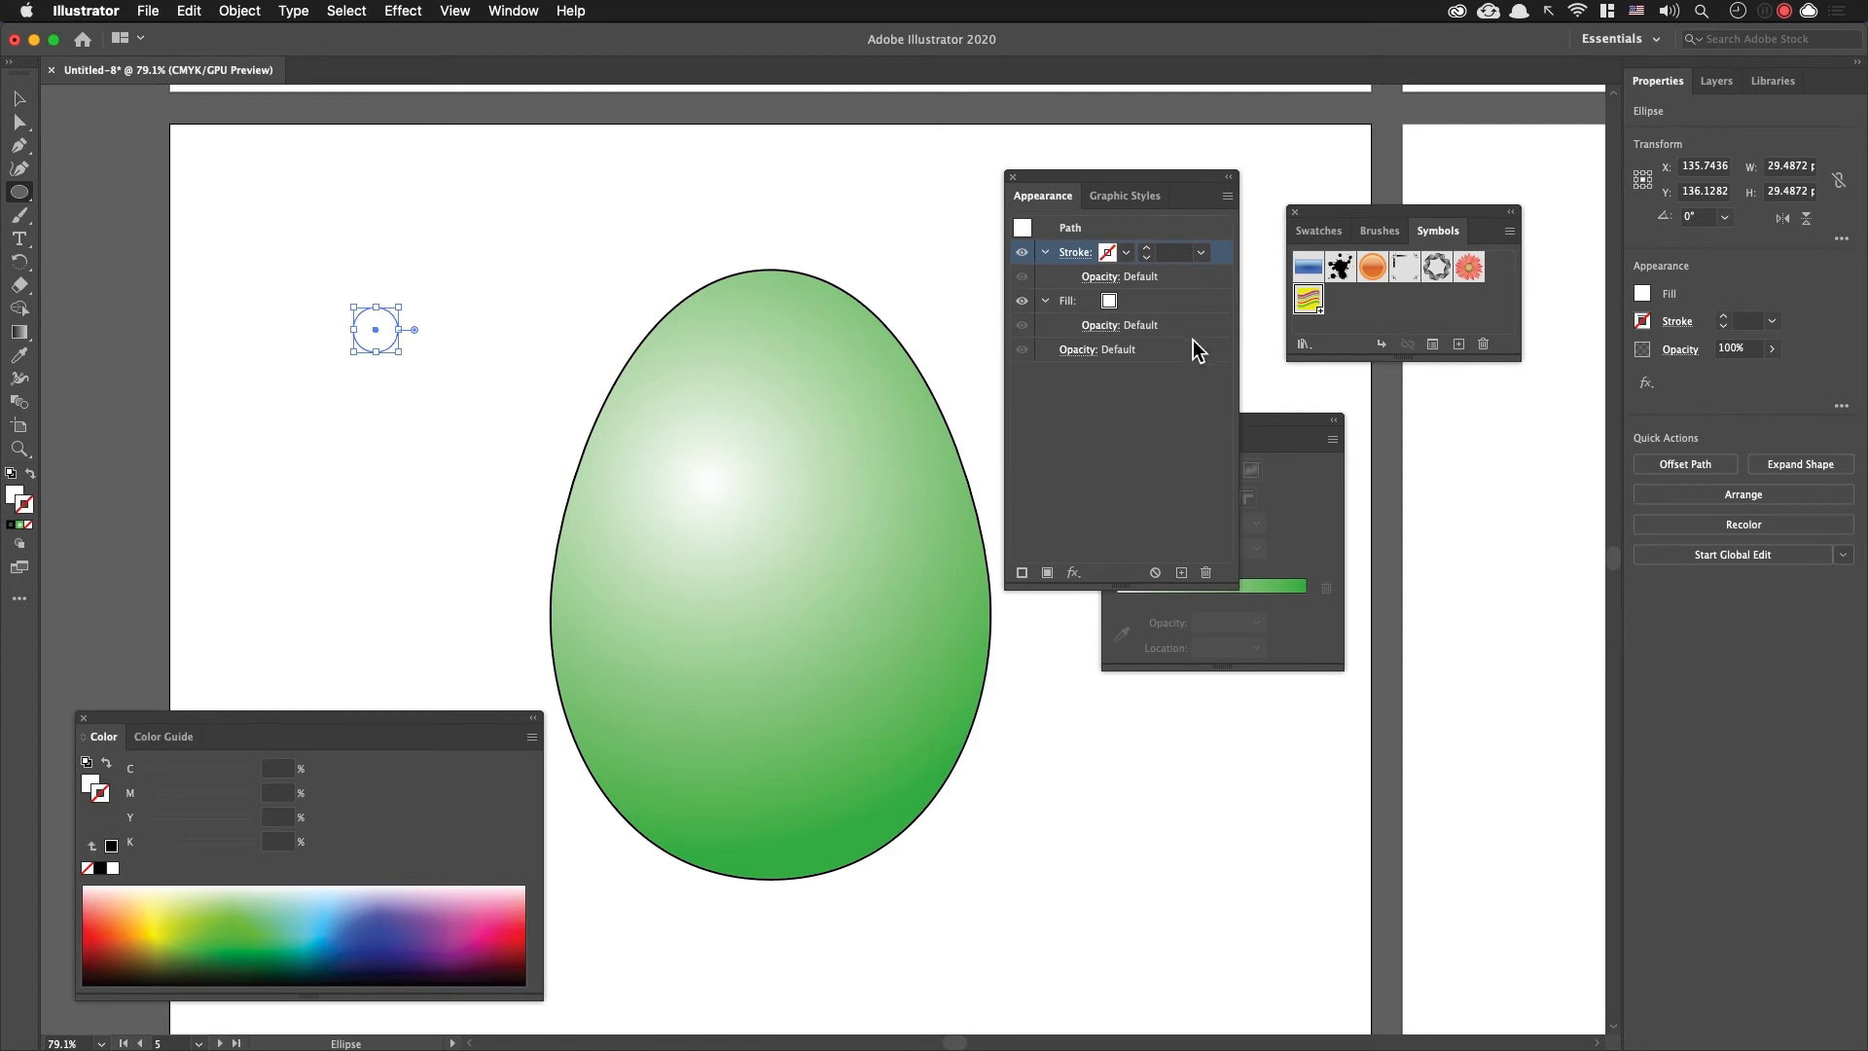
pyautogui.click(1158, 301)
pyautogui.click(1123, 303)
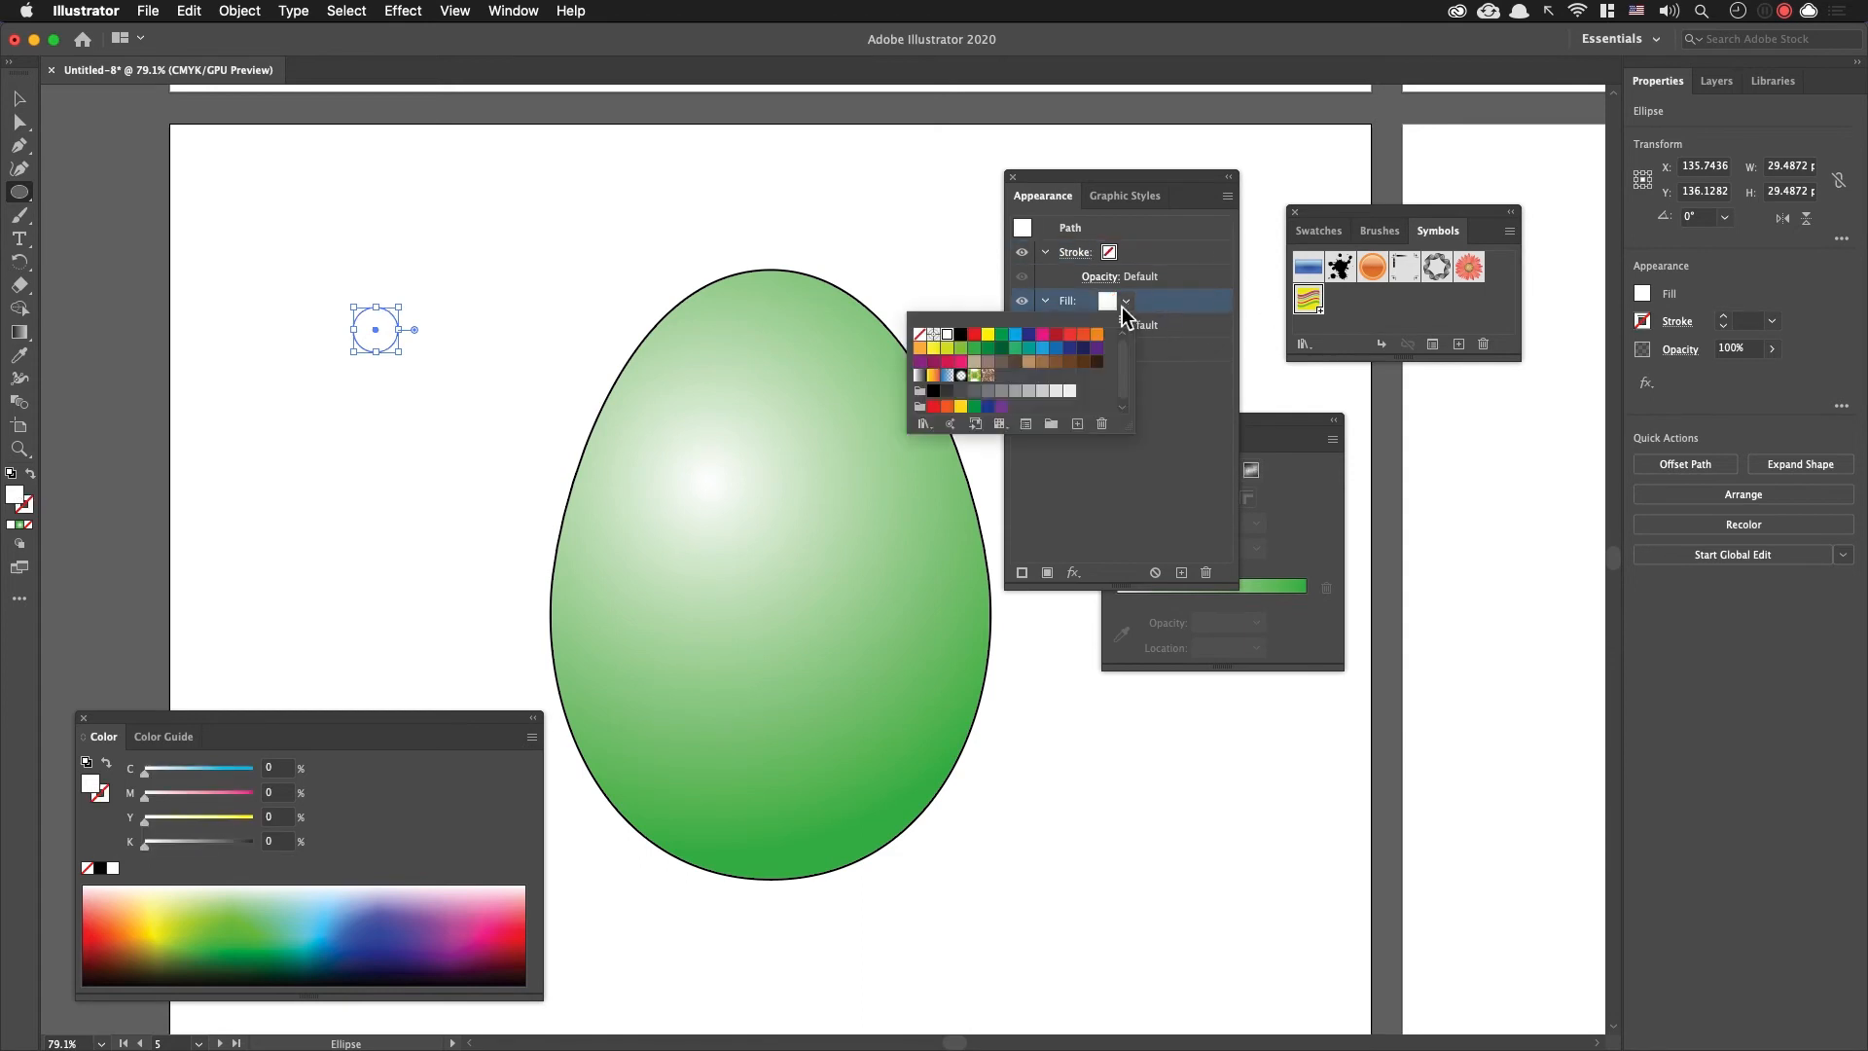
pyautogui.click(1084, 336)
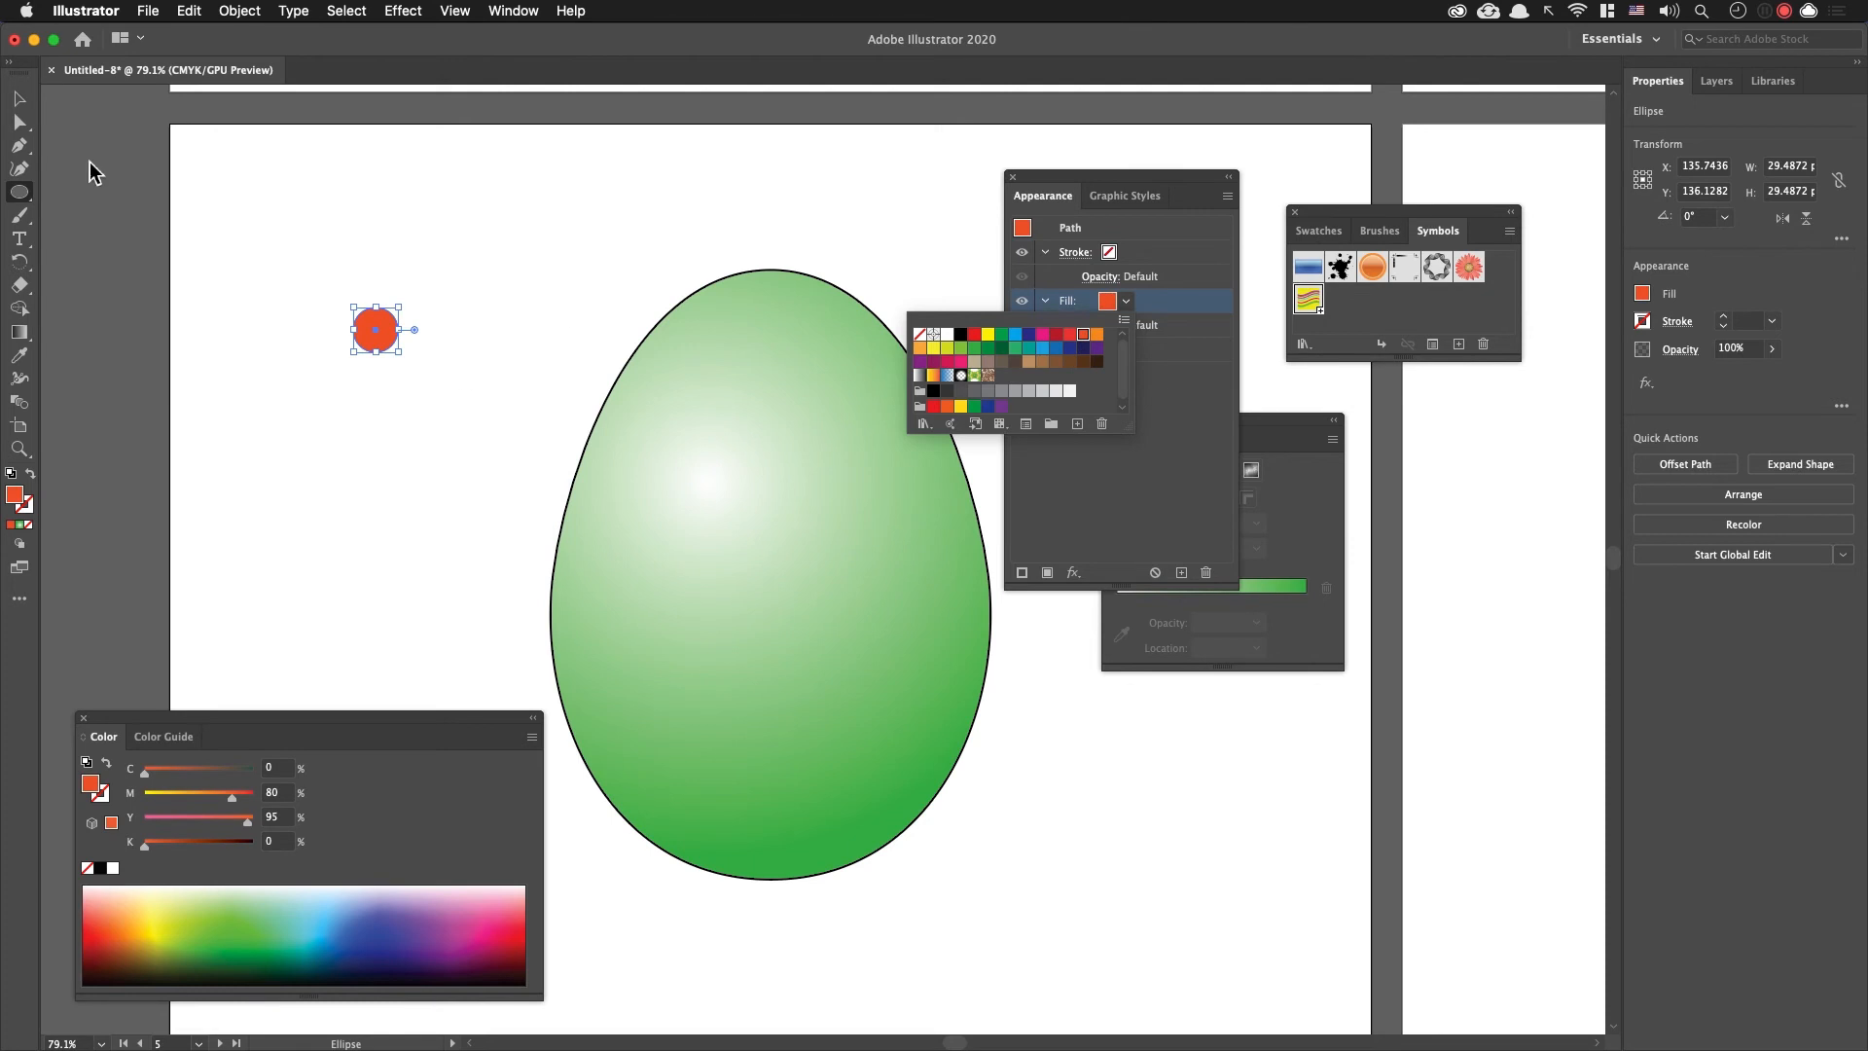
pyautogui.press('Escape')
pyautogui.press('v')
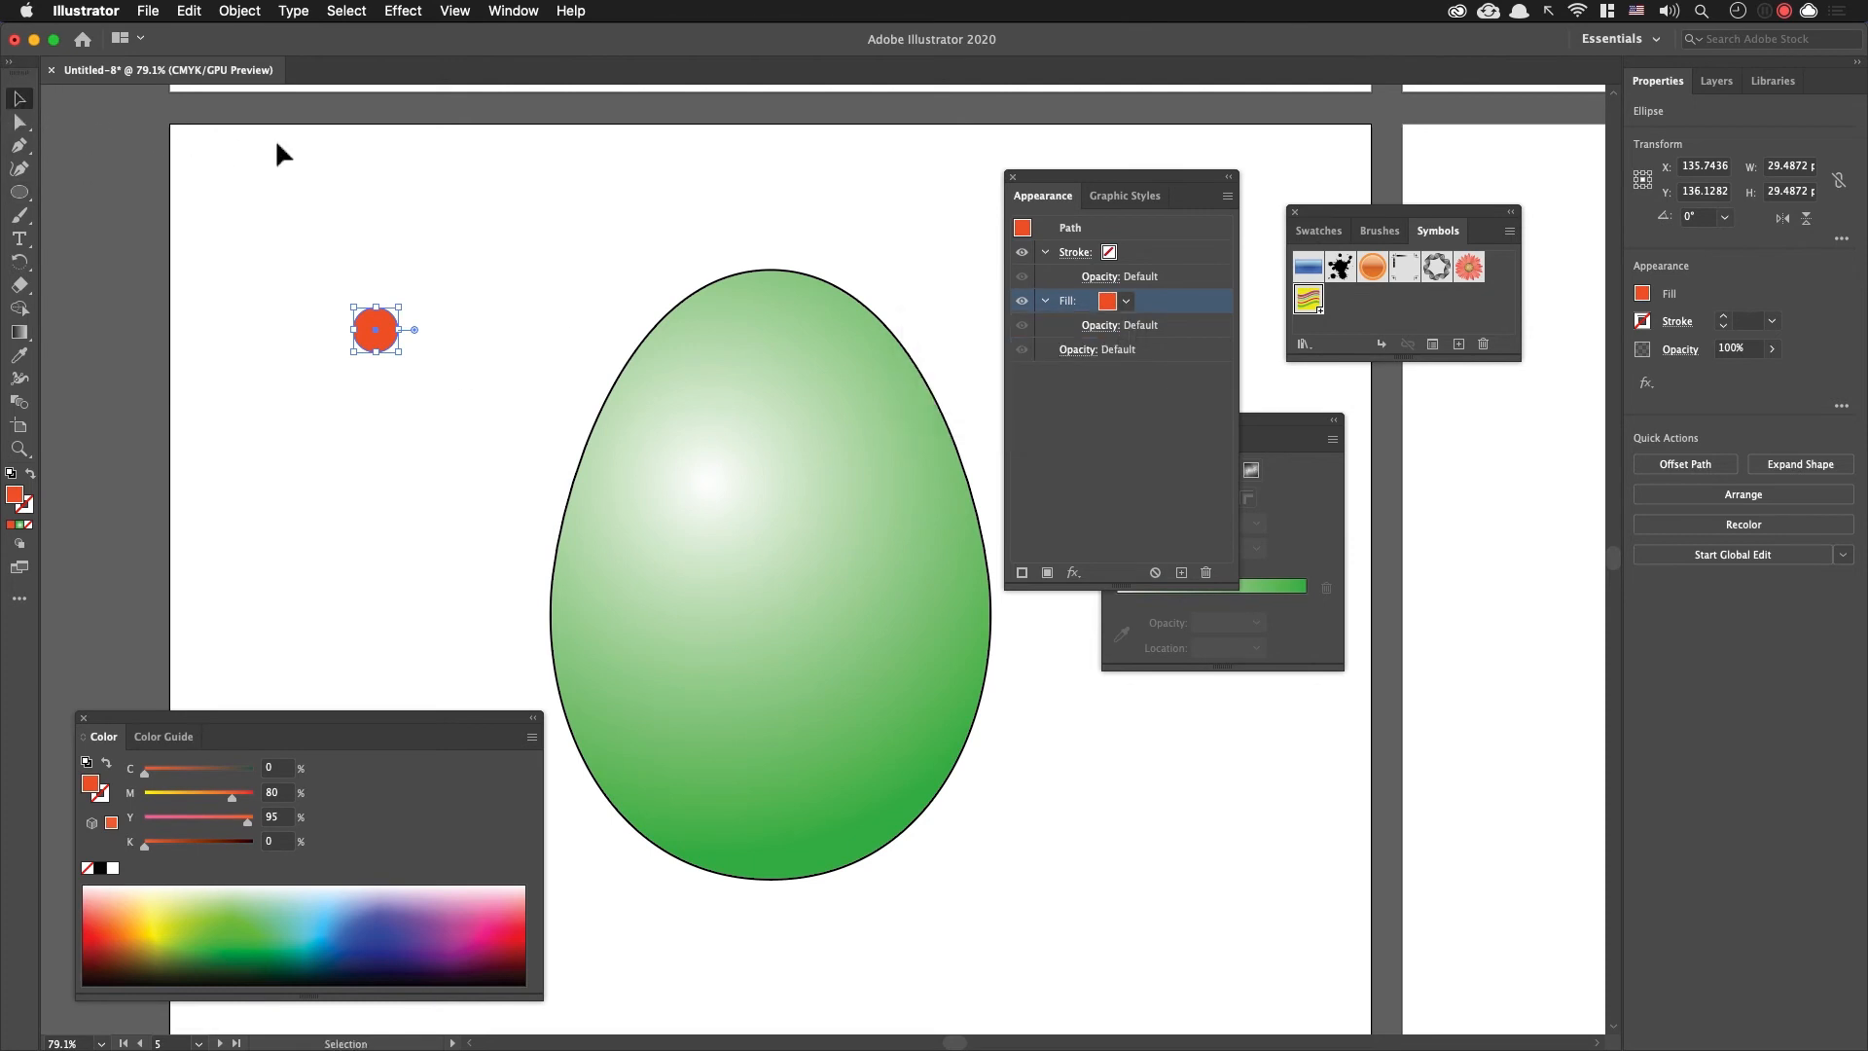
# Step: Move the orange circle to the artboard's upper-left corner, at about X 93 and Y 53 pt, and deselect it
pyautogui.moveTo(508, 292); pyautogui.dragTo(370, 286)
pyautogui.moveTo(233, 321); pyautogui.dragTo(375, 296)
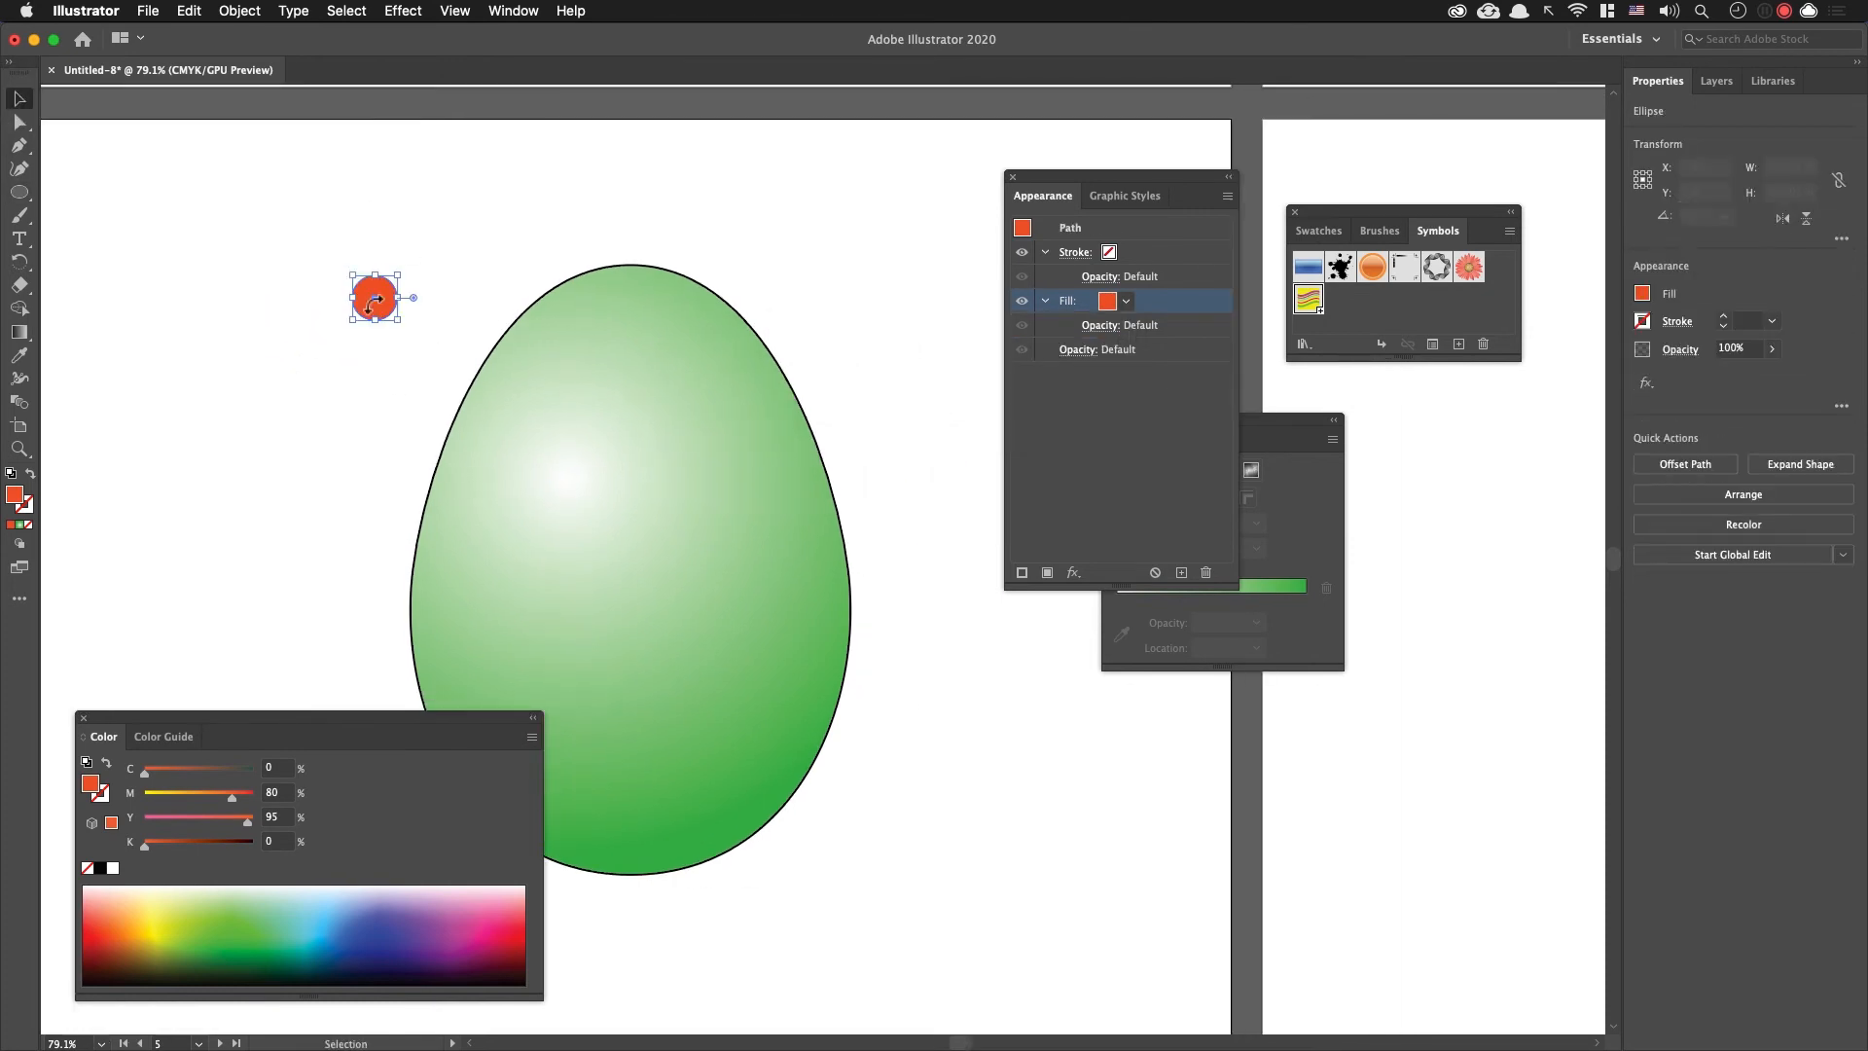
pyautogui.click(448, 300)
pyautogui.click(389, 307)
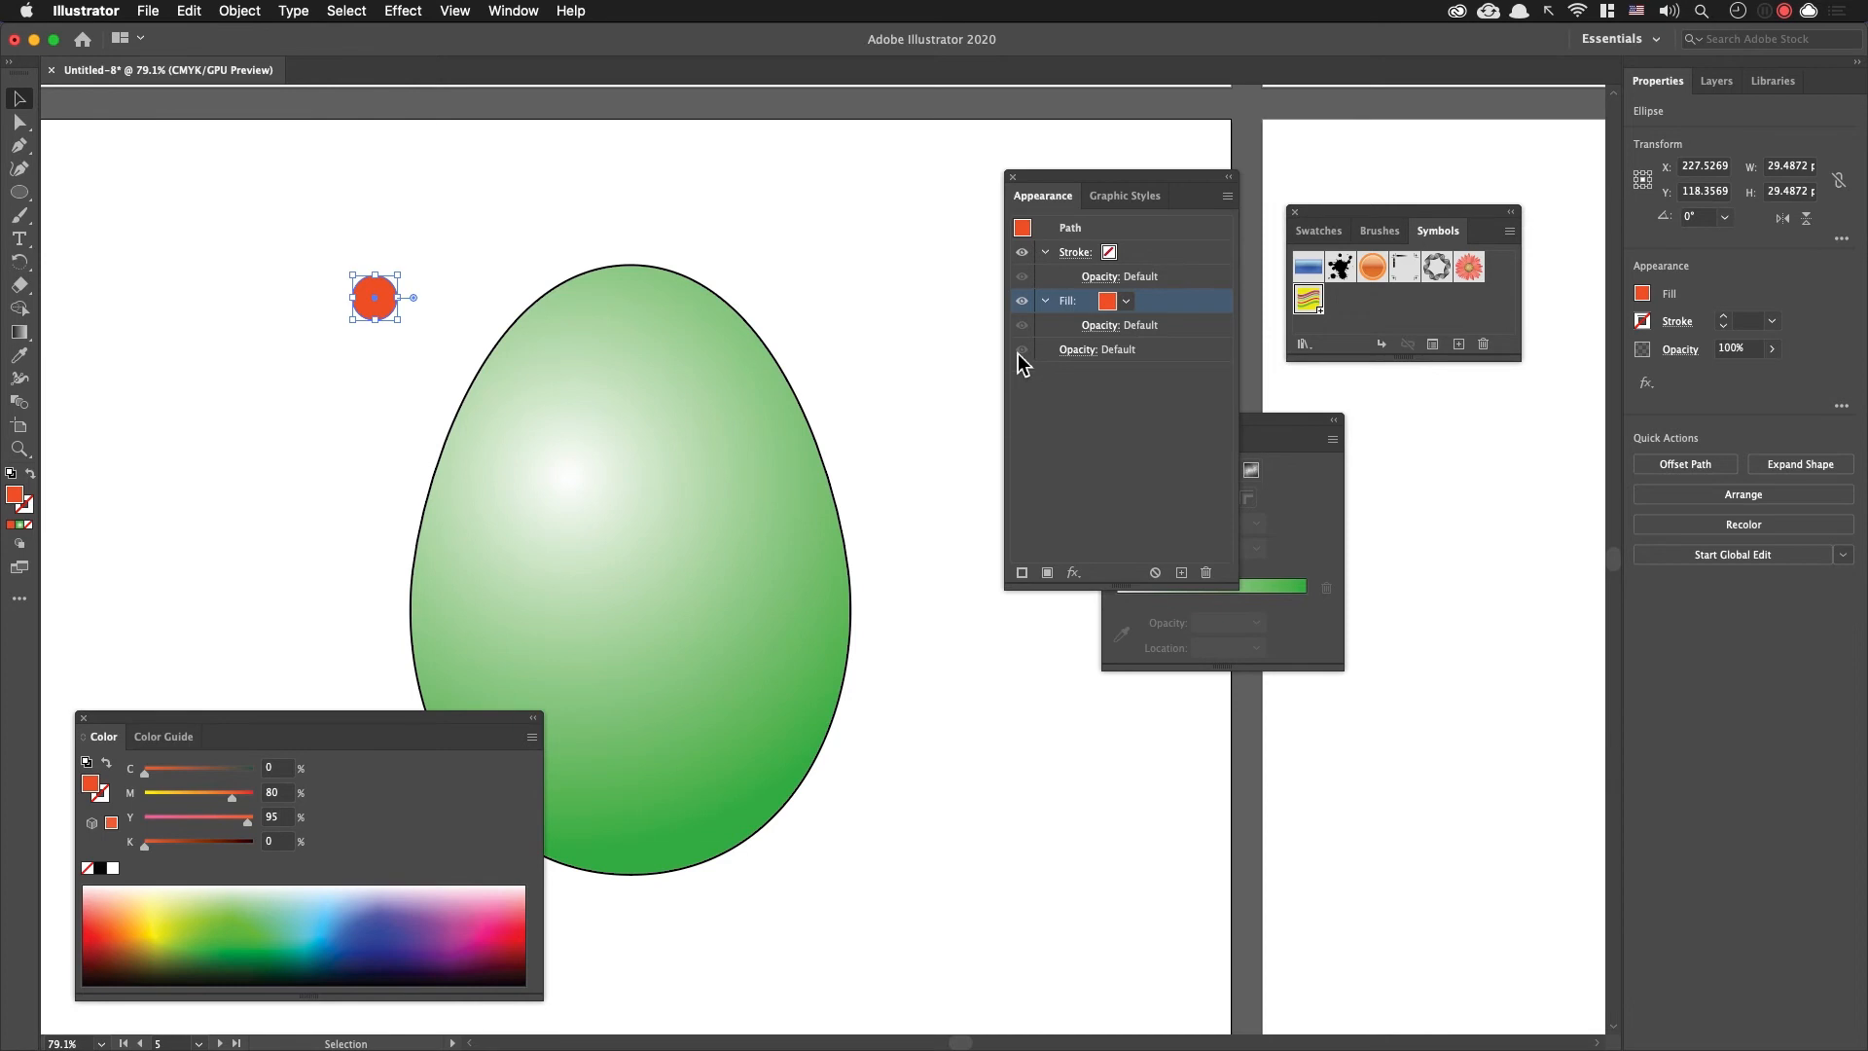
pyautogui.moveTo(855, 321); pyautogui.dragTo(960, 322)
pyautogui.moveTo(472, 290); pyautogui.dragTo(269, 192)
pyautogui.click(387, 265)
# Step: Draw an orange rectangle about 426 by 474 pt that covers the whole egg
pyautogui.press('m')
pyautogui.moveTo(408, 192); pyautogui.dragTo(1056, 910)
pyautogui.scroll(2, 525, 370)
# Step: Save the small orange circle as a pattern swatch in an enlarged Swatches panel
pyautogui.press('v')
pyautogui.click(302, 275)
pyautogui.click(288, 258)
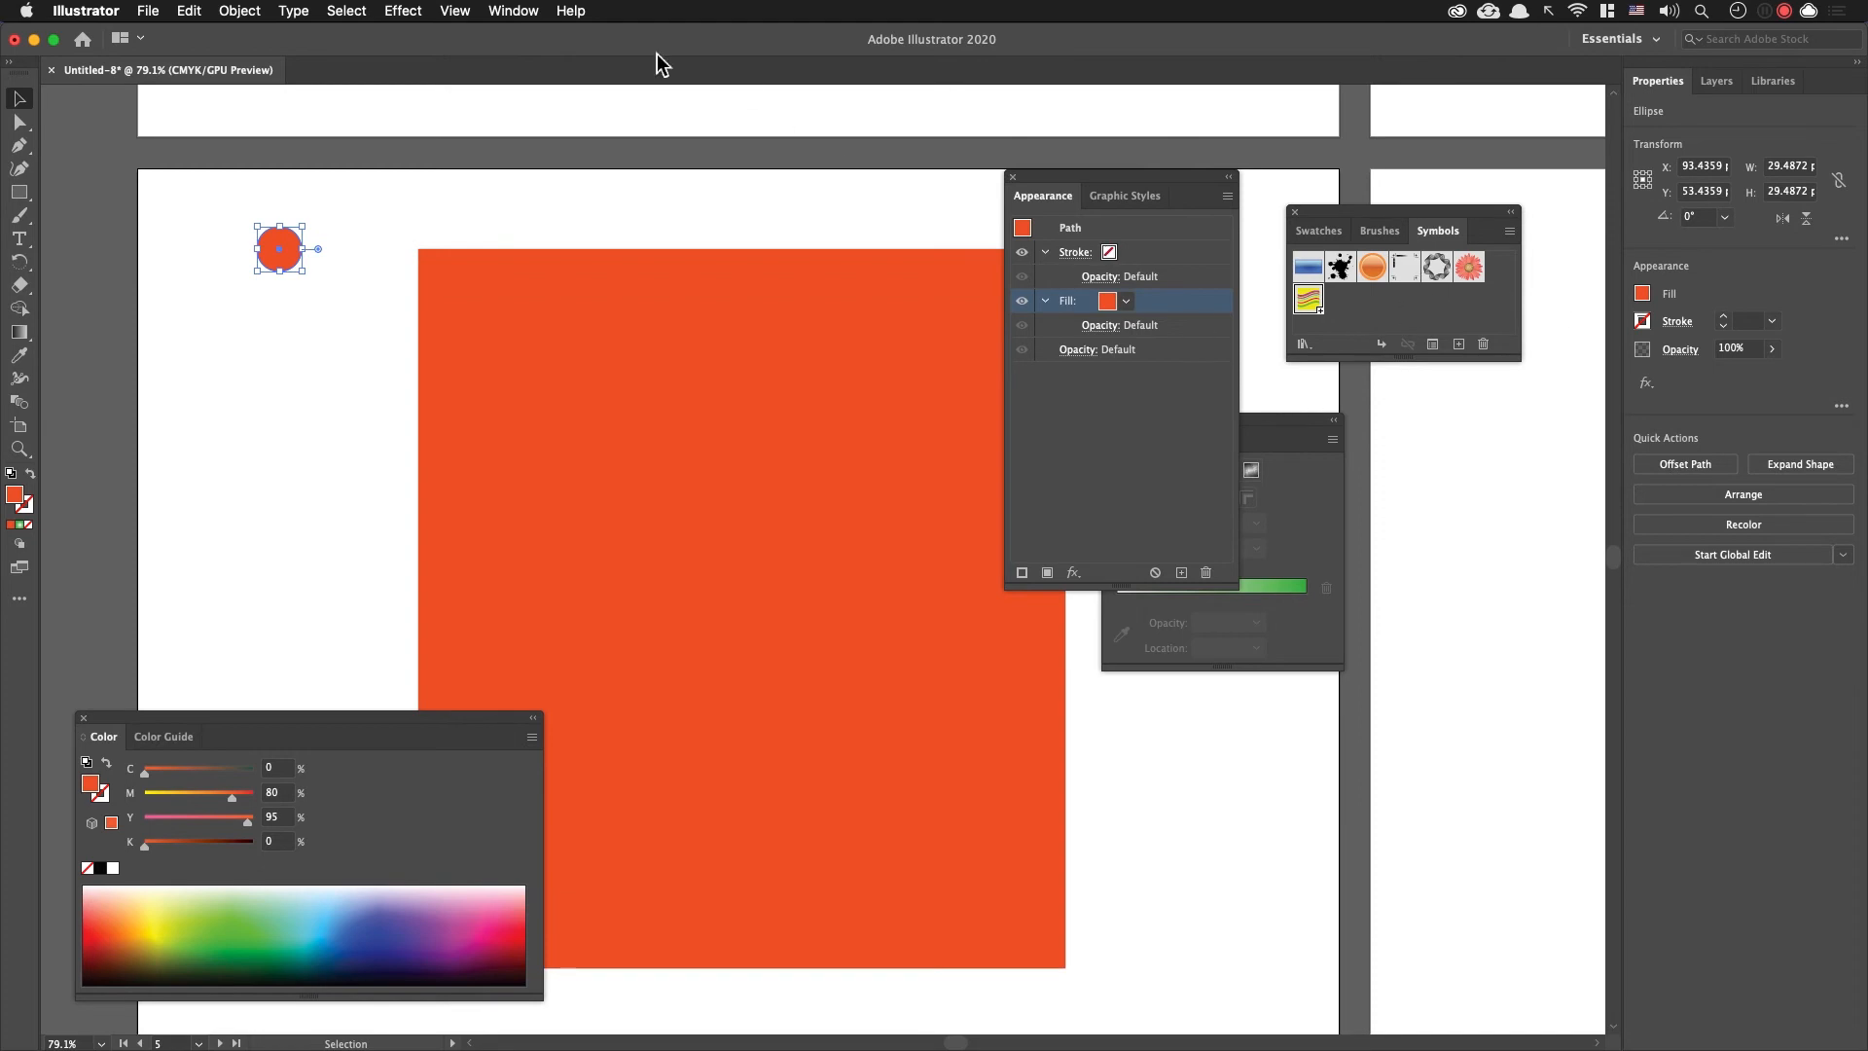
pyautogui.click(1319, 231)
pyautogui.moveTo(1355, 217); pyautogui.dragTo(834, 188)
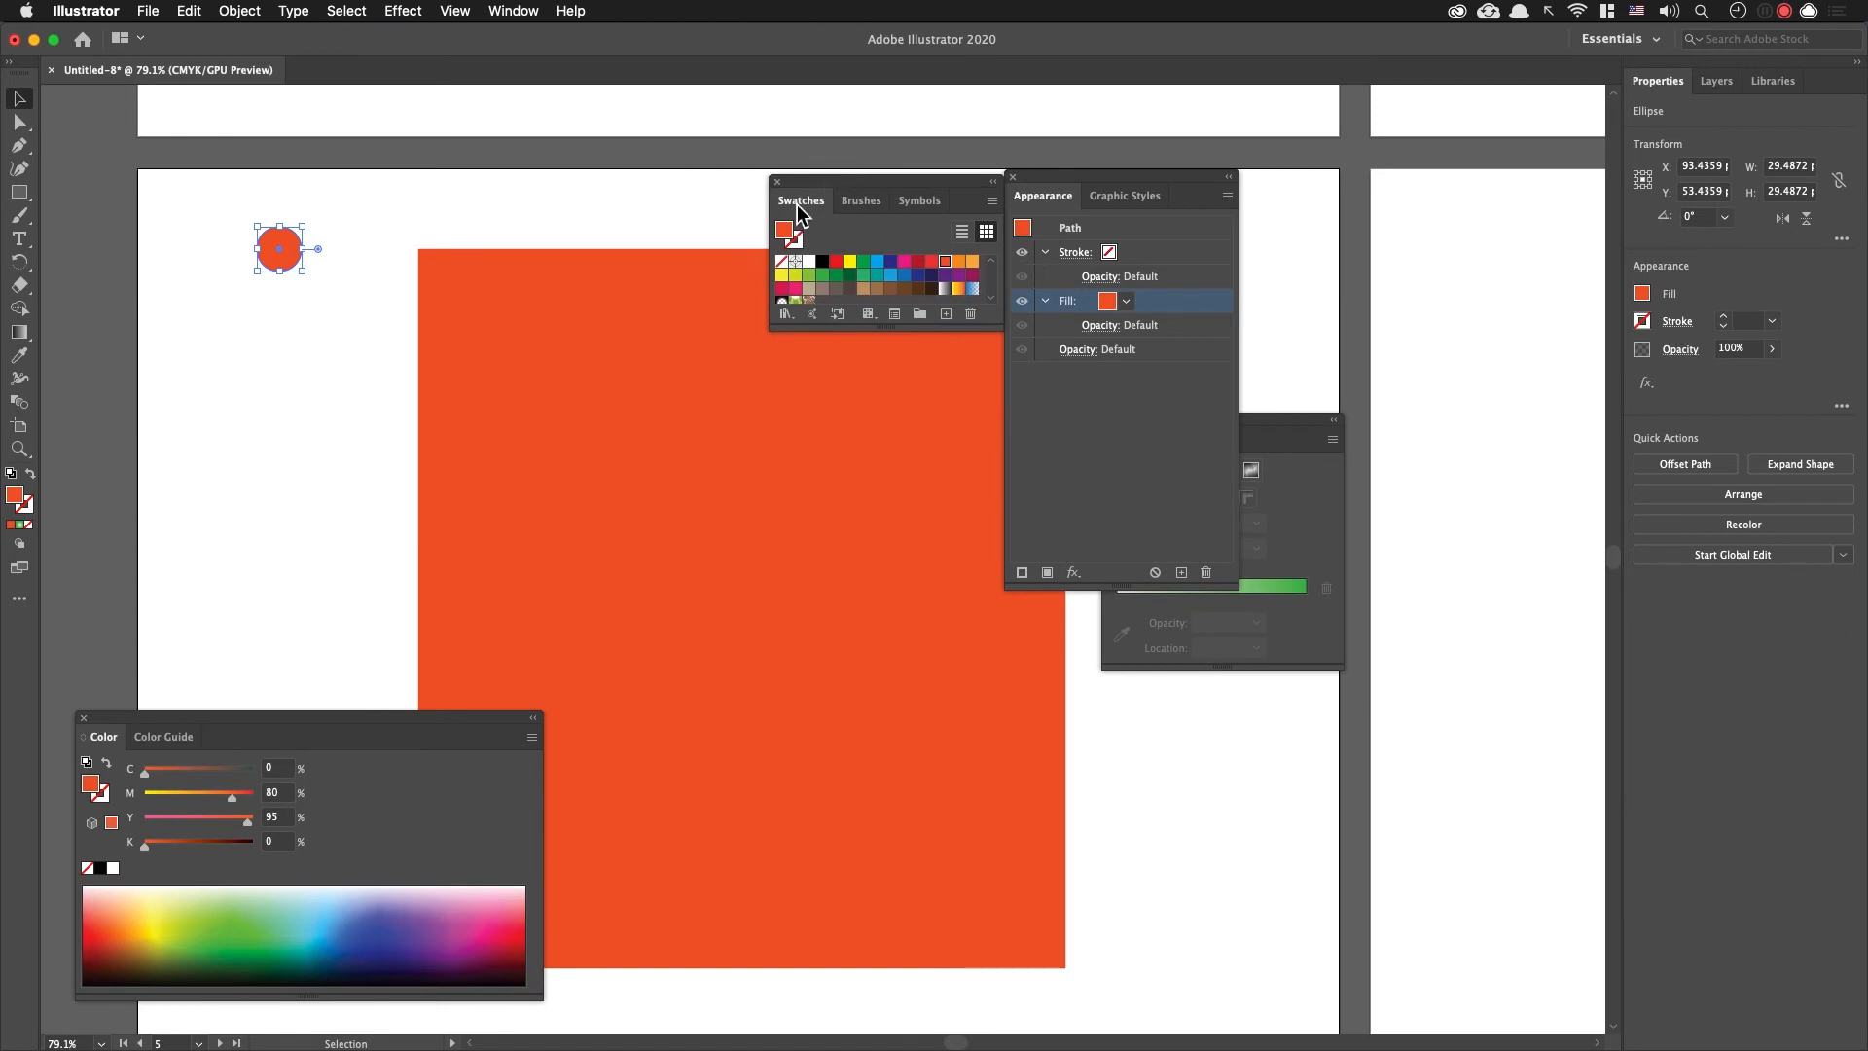
pyautogui.click(499, 9)
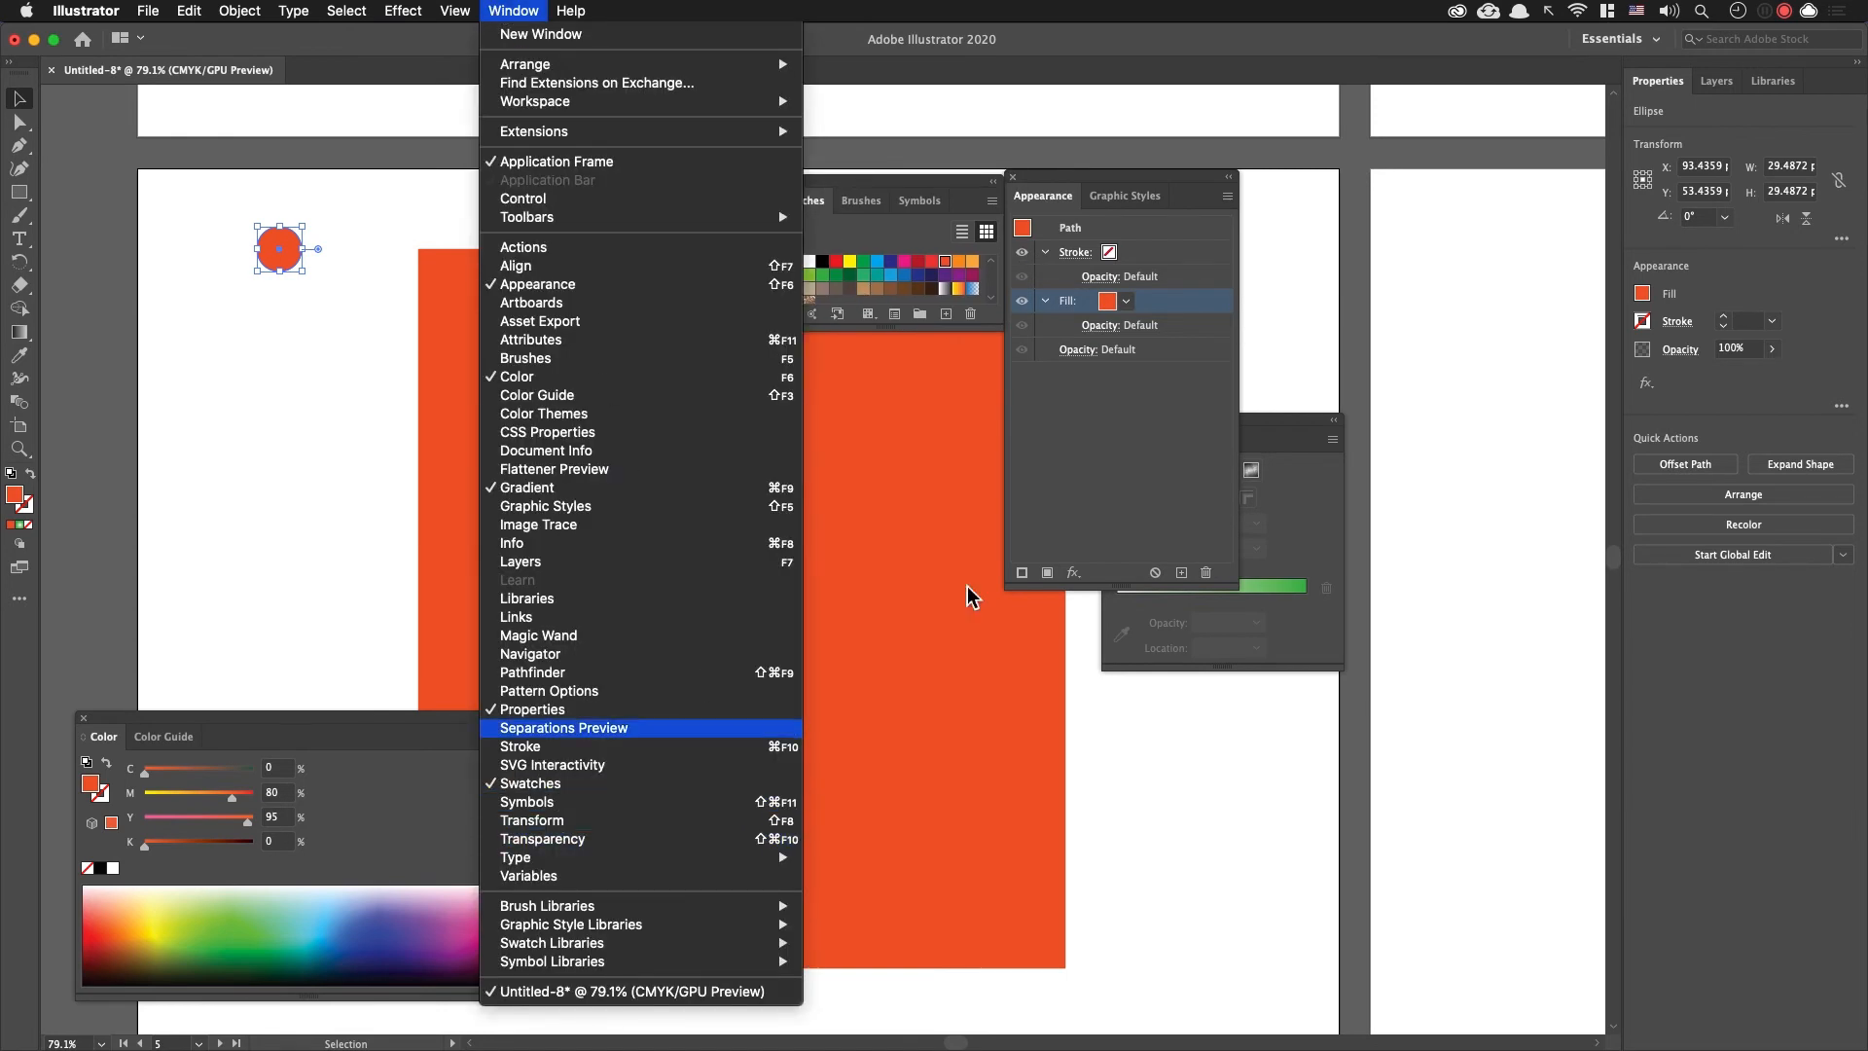
pyautogui.click(1087, 426)
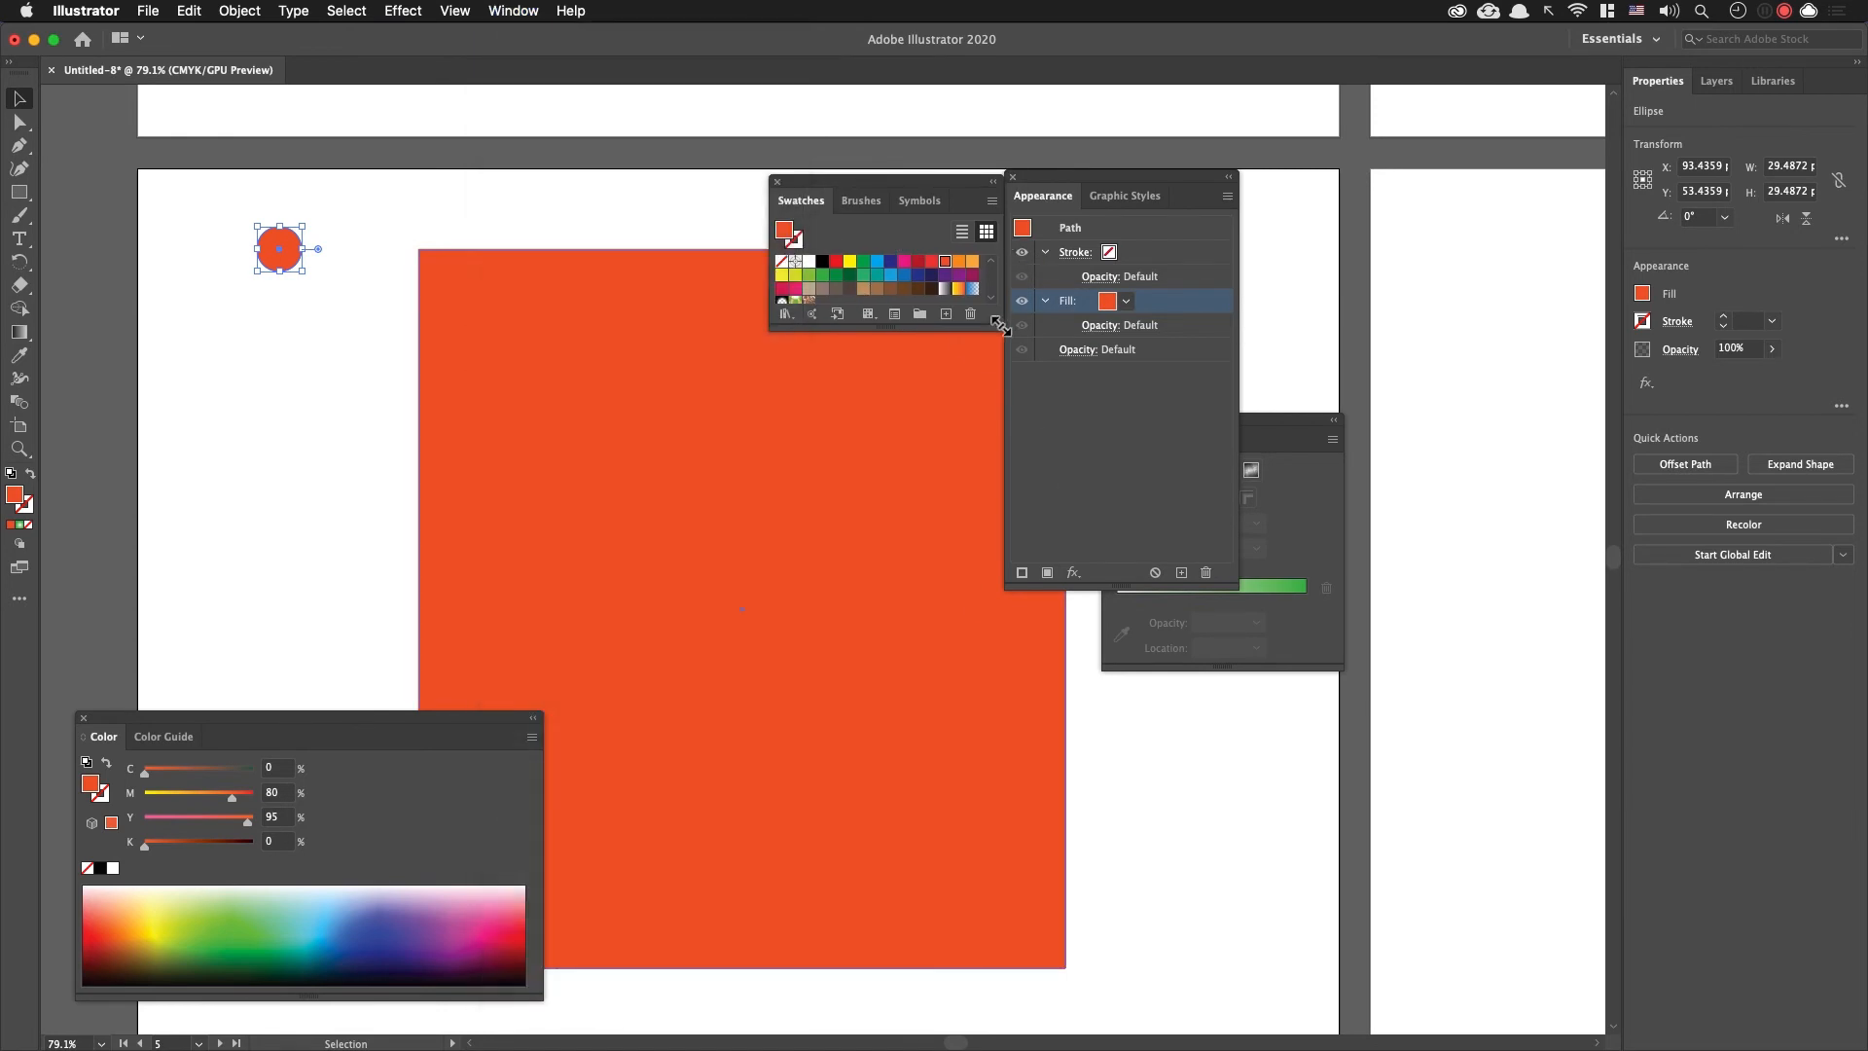
pyautogui.moveTo(1000, 326); pyautogui.dragTo(1095, 508)
pyautogui.moveTo(280, 249); pyautogui.dragTo(842, 298)
pyautogui.click(896, 365)
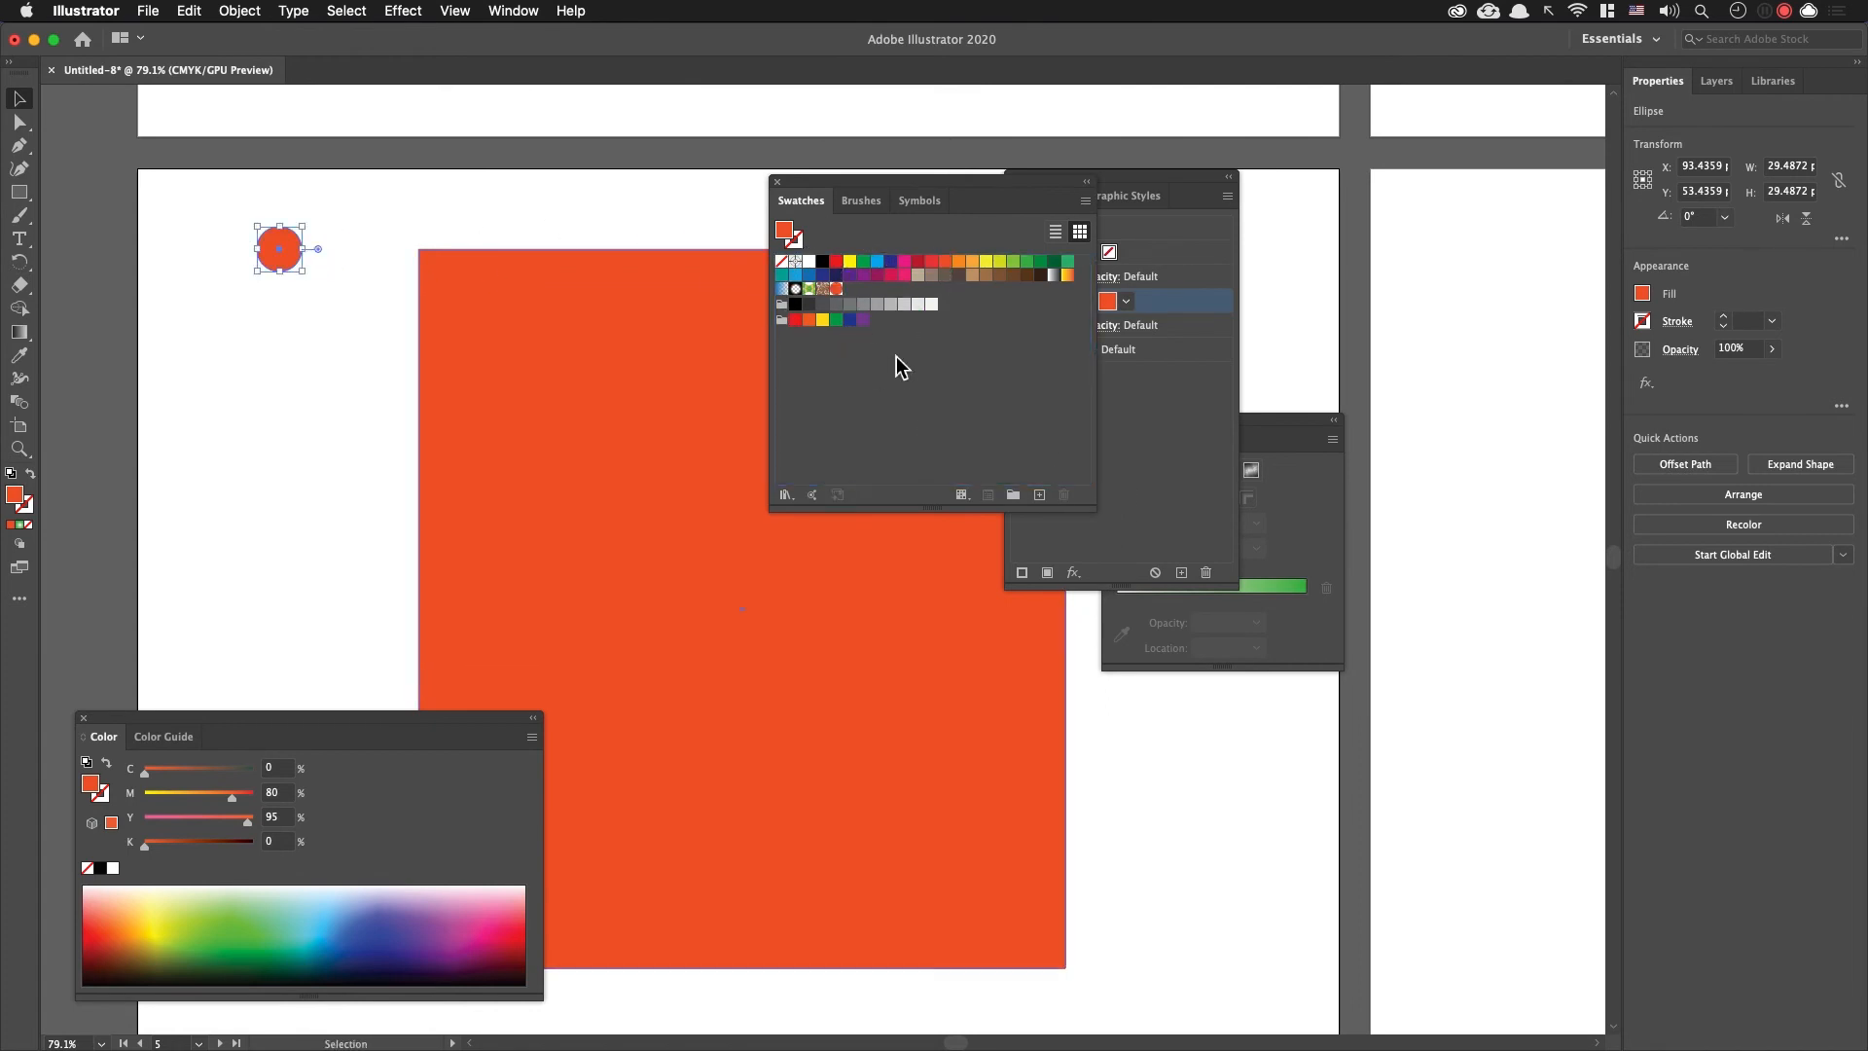
# Step: Delete the small orange circle from the artboard
pyautogui.click(332, 222)
pyautogui.moveTo(313, 279); pyautogui.dragTo(231, 196)
pyautogui.press('Delete')
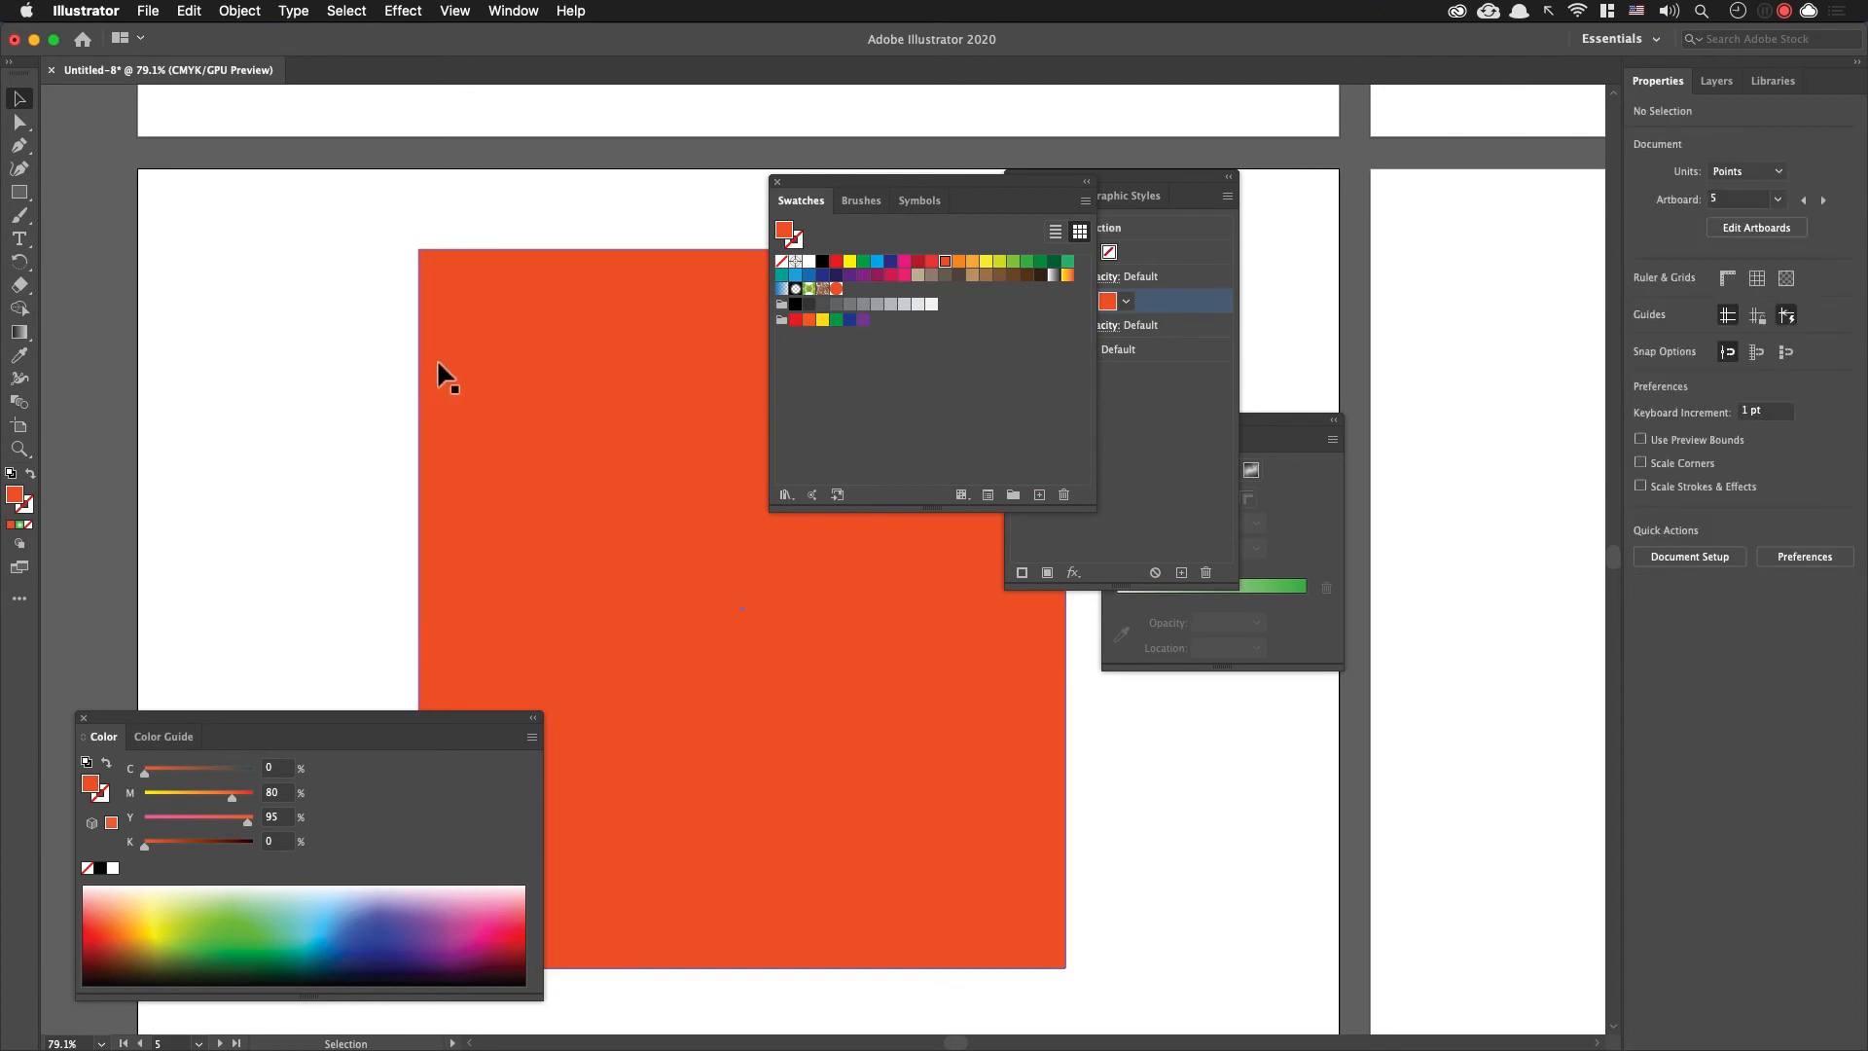
# Step: Fill the rectangle with the new orange dot pattern swatch, and move the Swatches and Appearance panels off the artwork
pyautogui.click(501, 334)
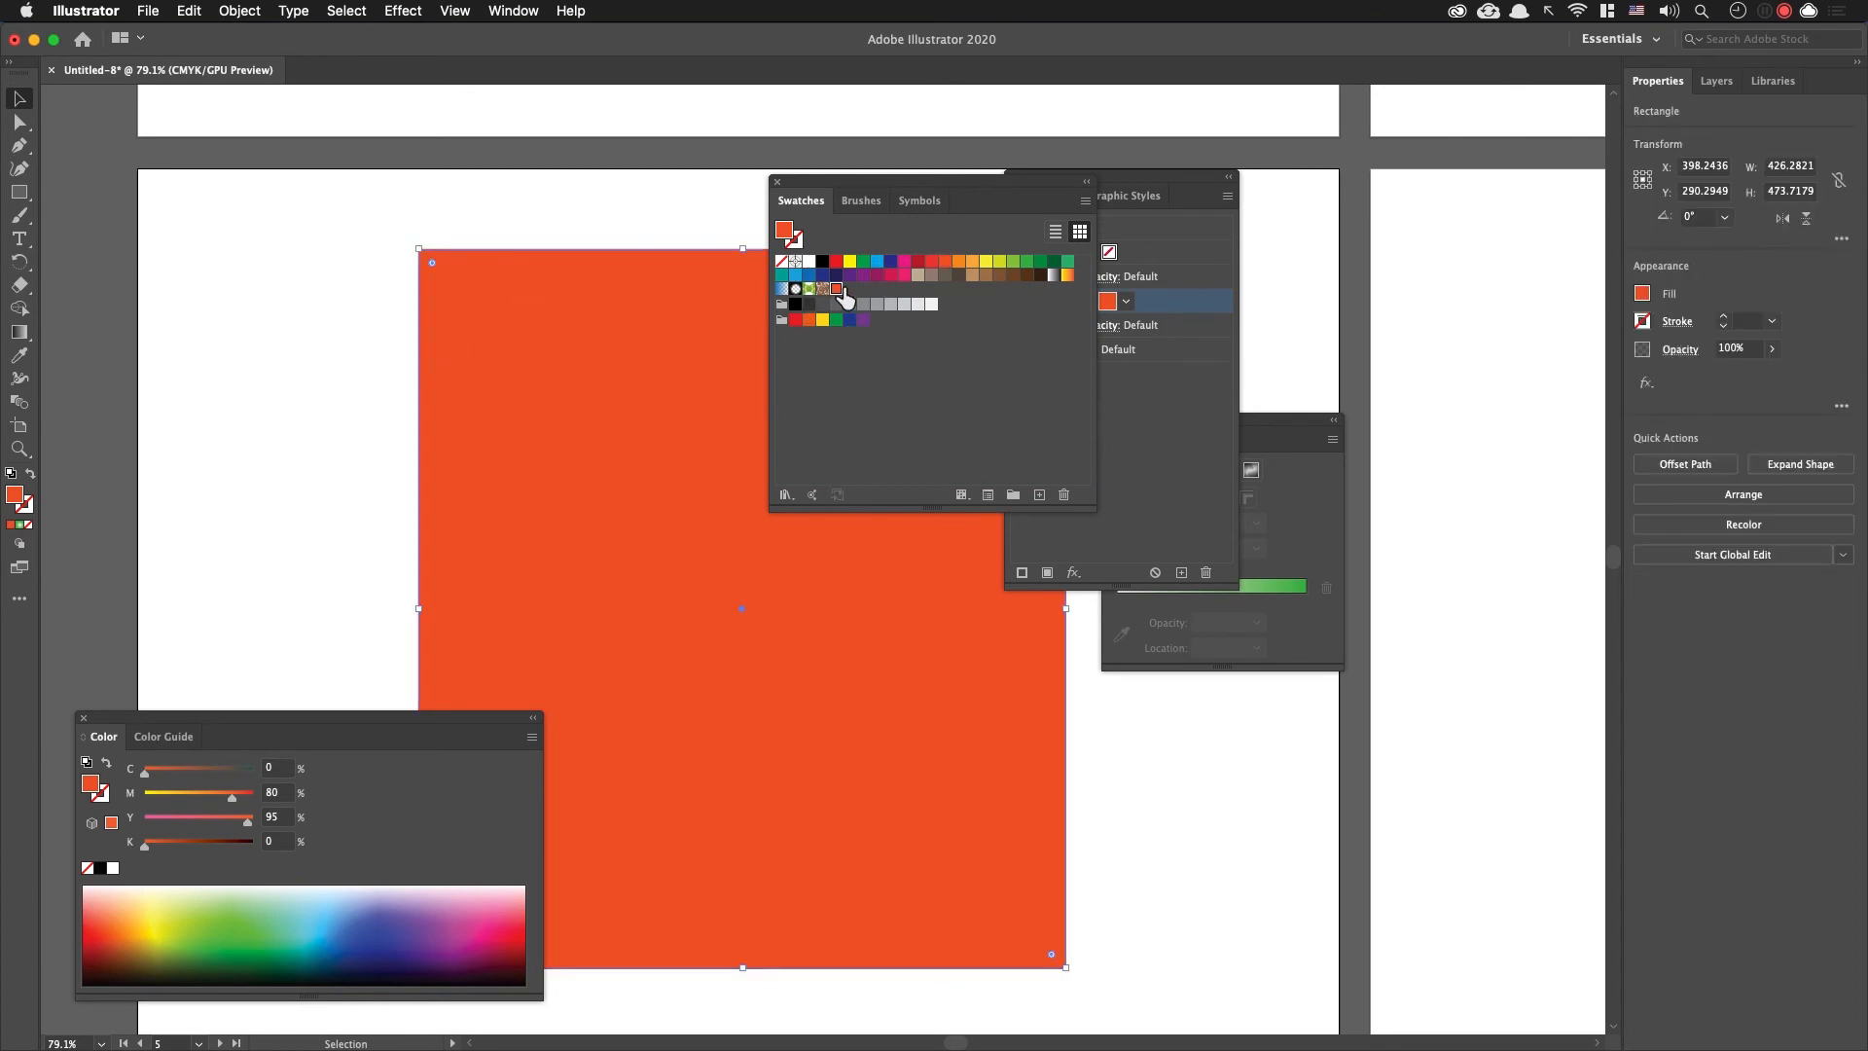
pyautogui.click(836, 289)
pyautogui.moveTo(927, 185); pyautogui.dragTo(1450, 384)
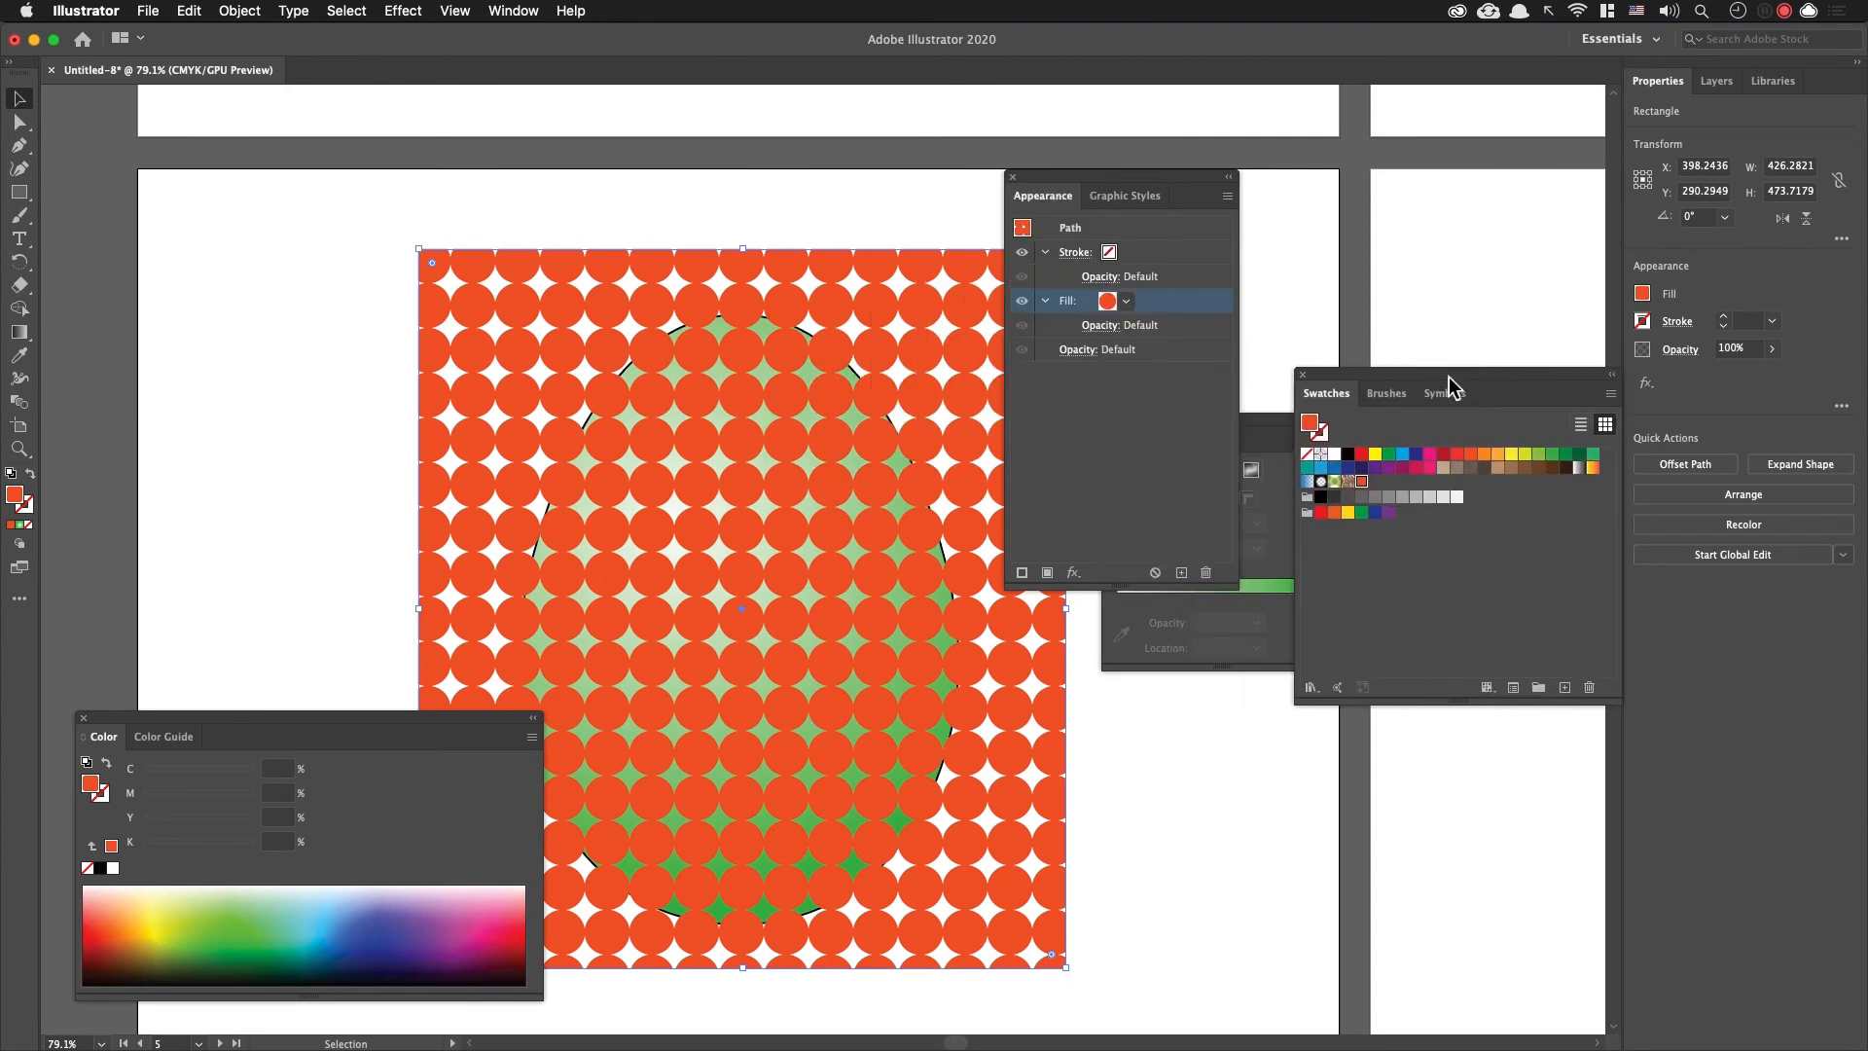
pyautogui.hscroll(3, 542, 429)
pyautogui.moveTo(1094, 190); pyautogui.dragTo(1101, 586)
pyautogui.moveTo(1105, 654); pyautogui.dragTo(1141, 760)
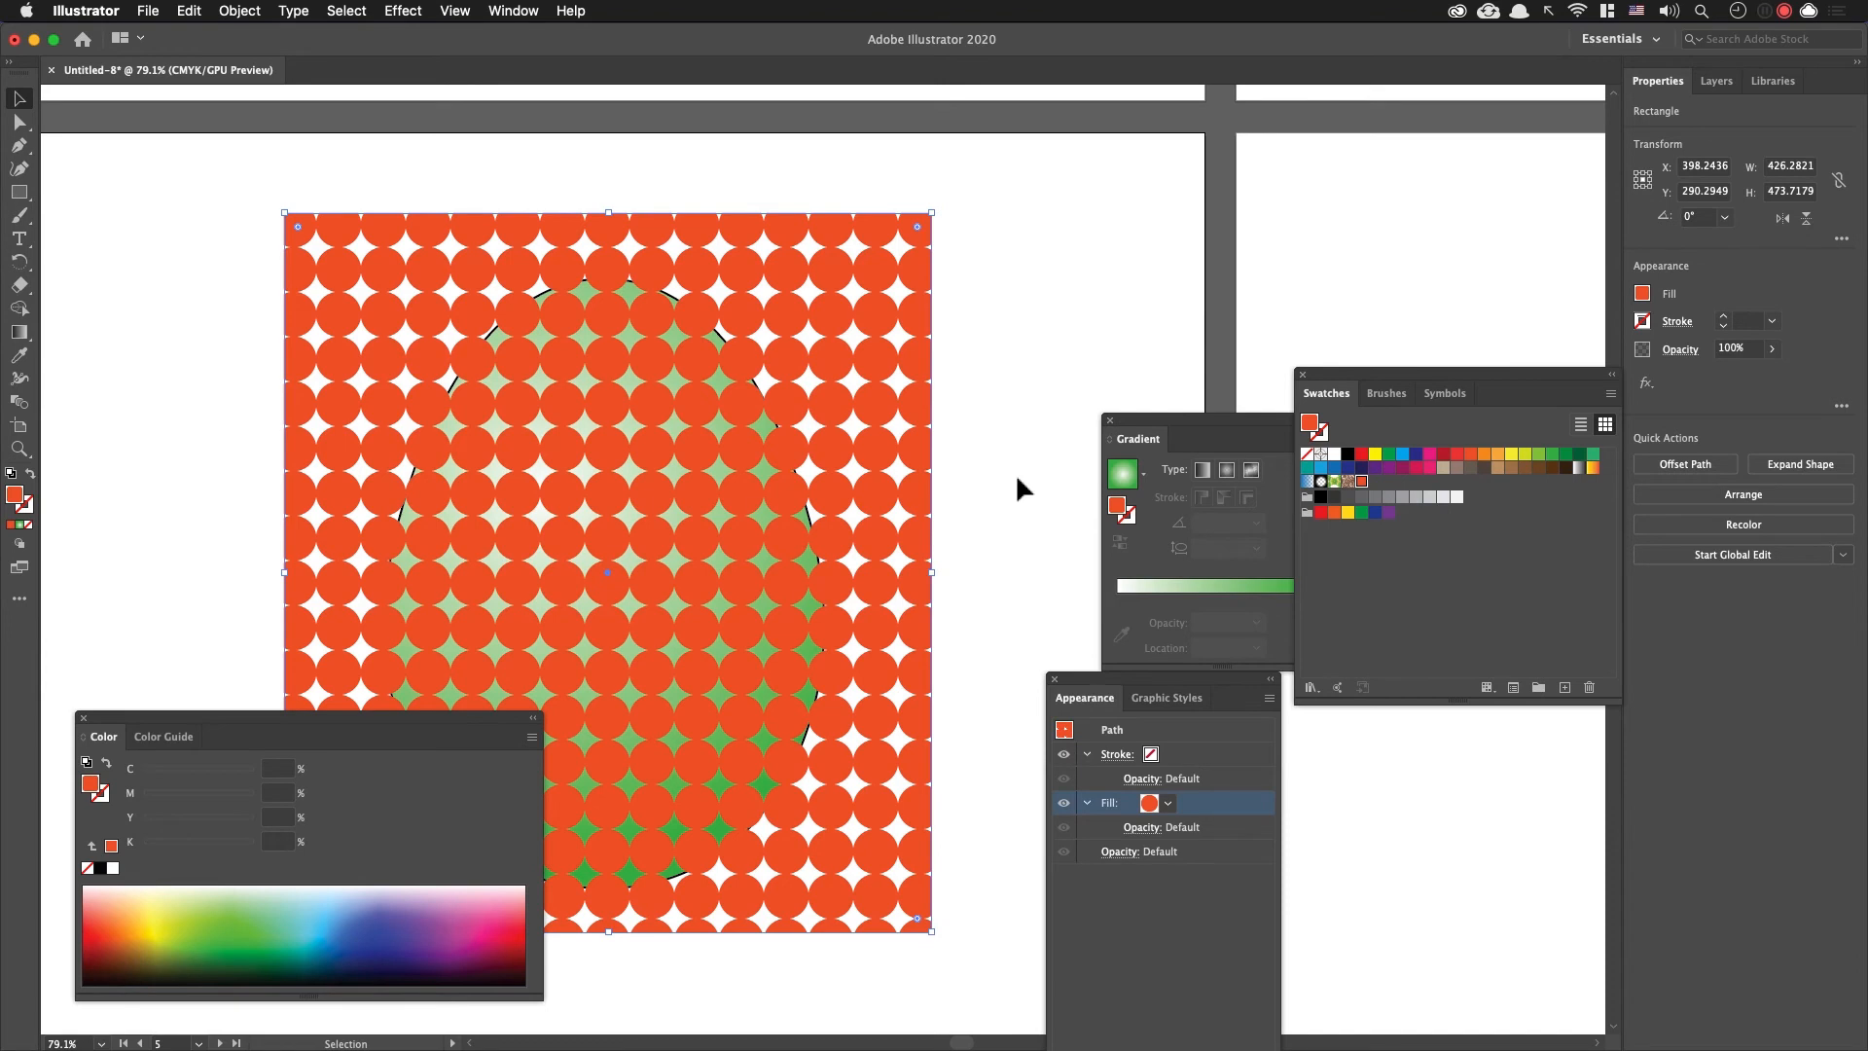
# Step: Open the dot pattern swatch for editing and set its tile type to Brick by Row
pyautogui.doubleClick(1361, 481)
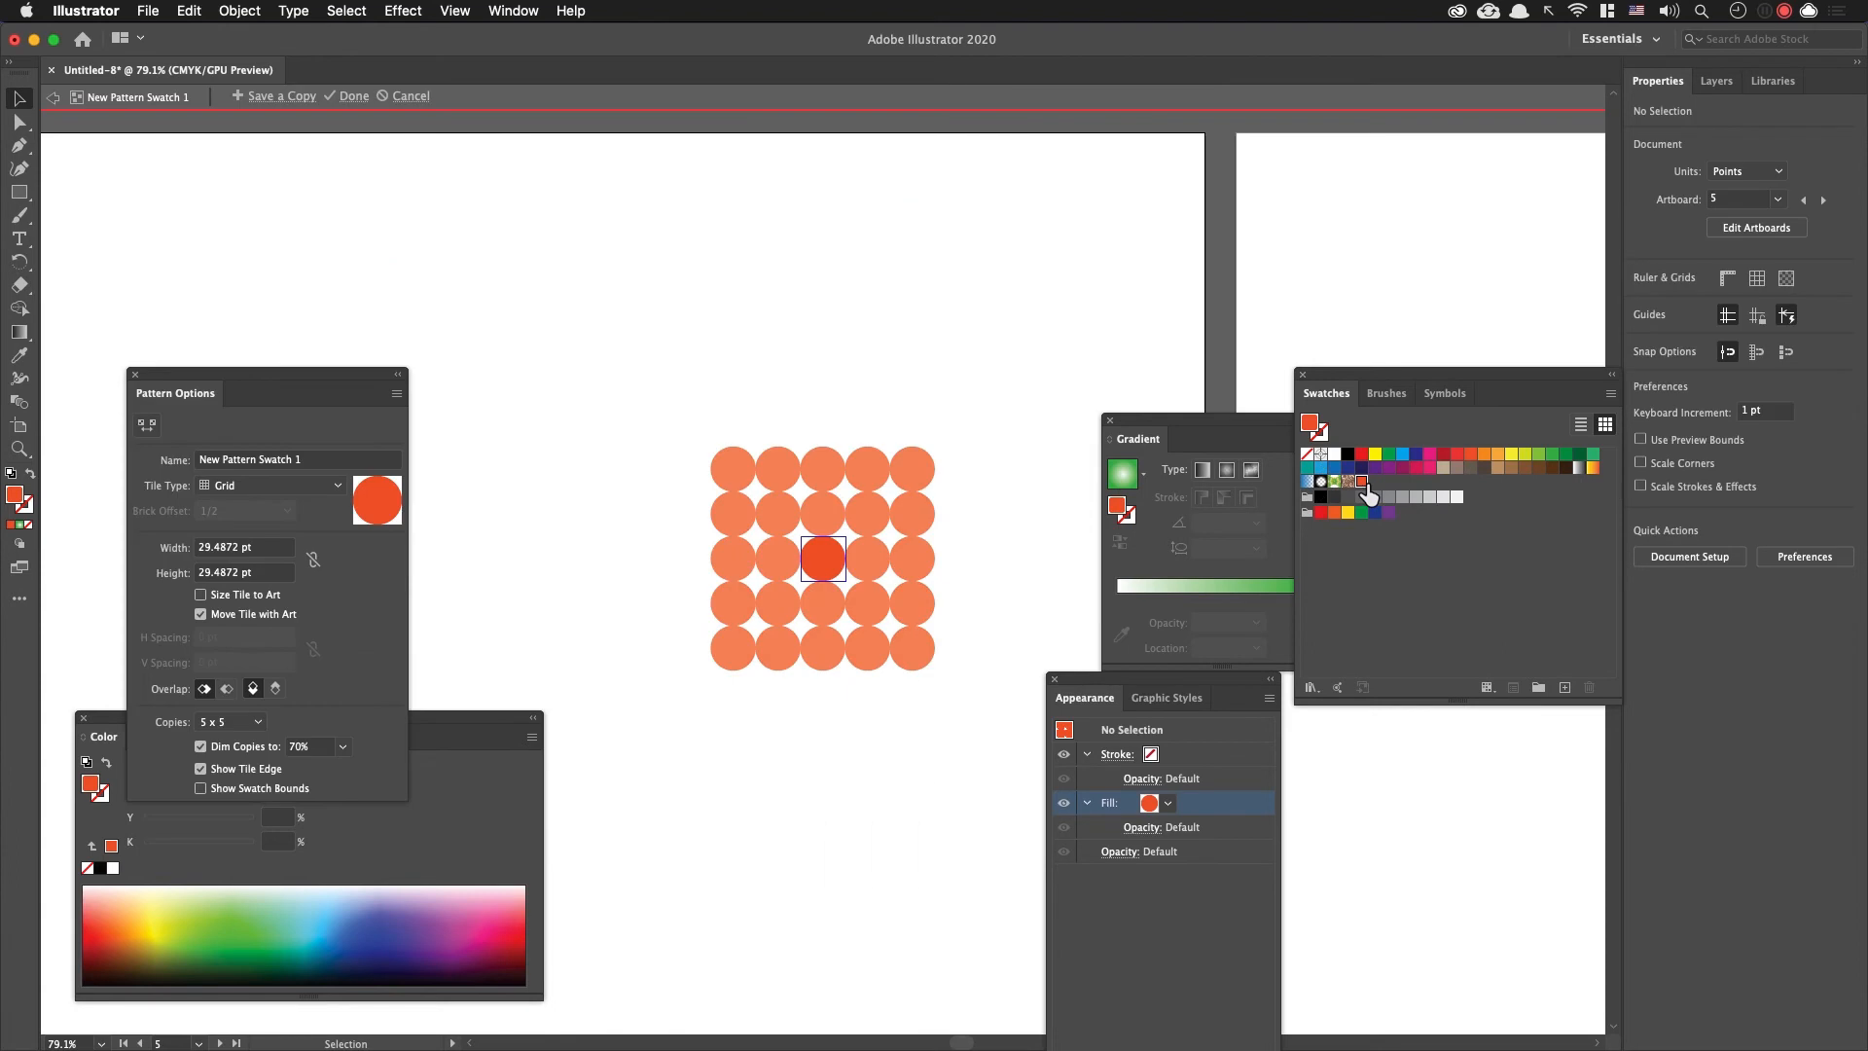
pyautogui.moveTo(334, 389); pyautogui.dragTo(556, 262)
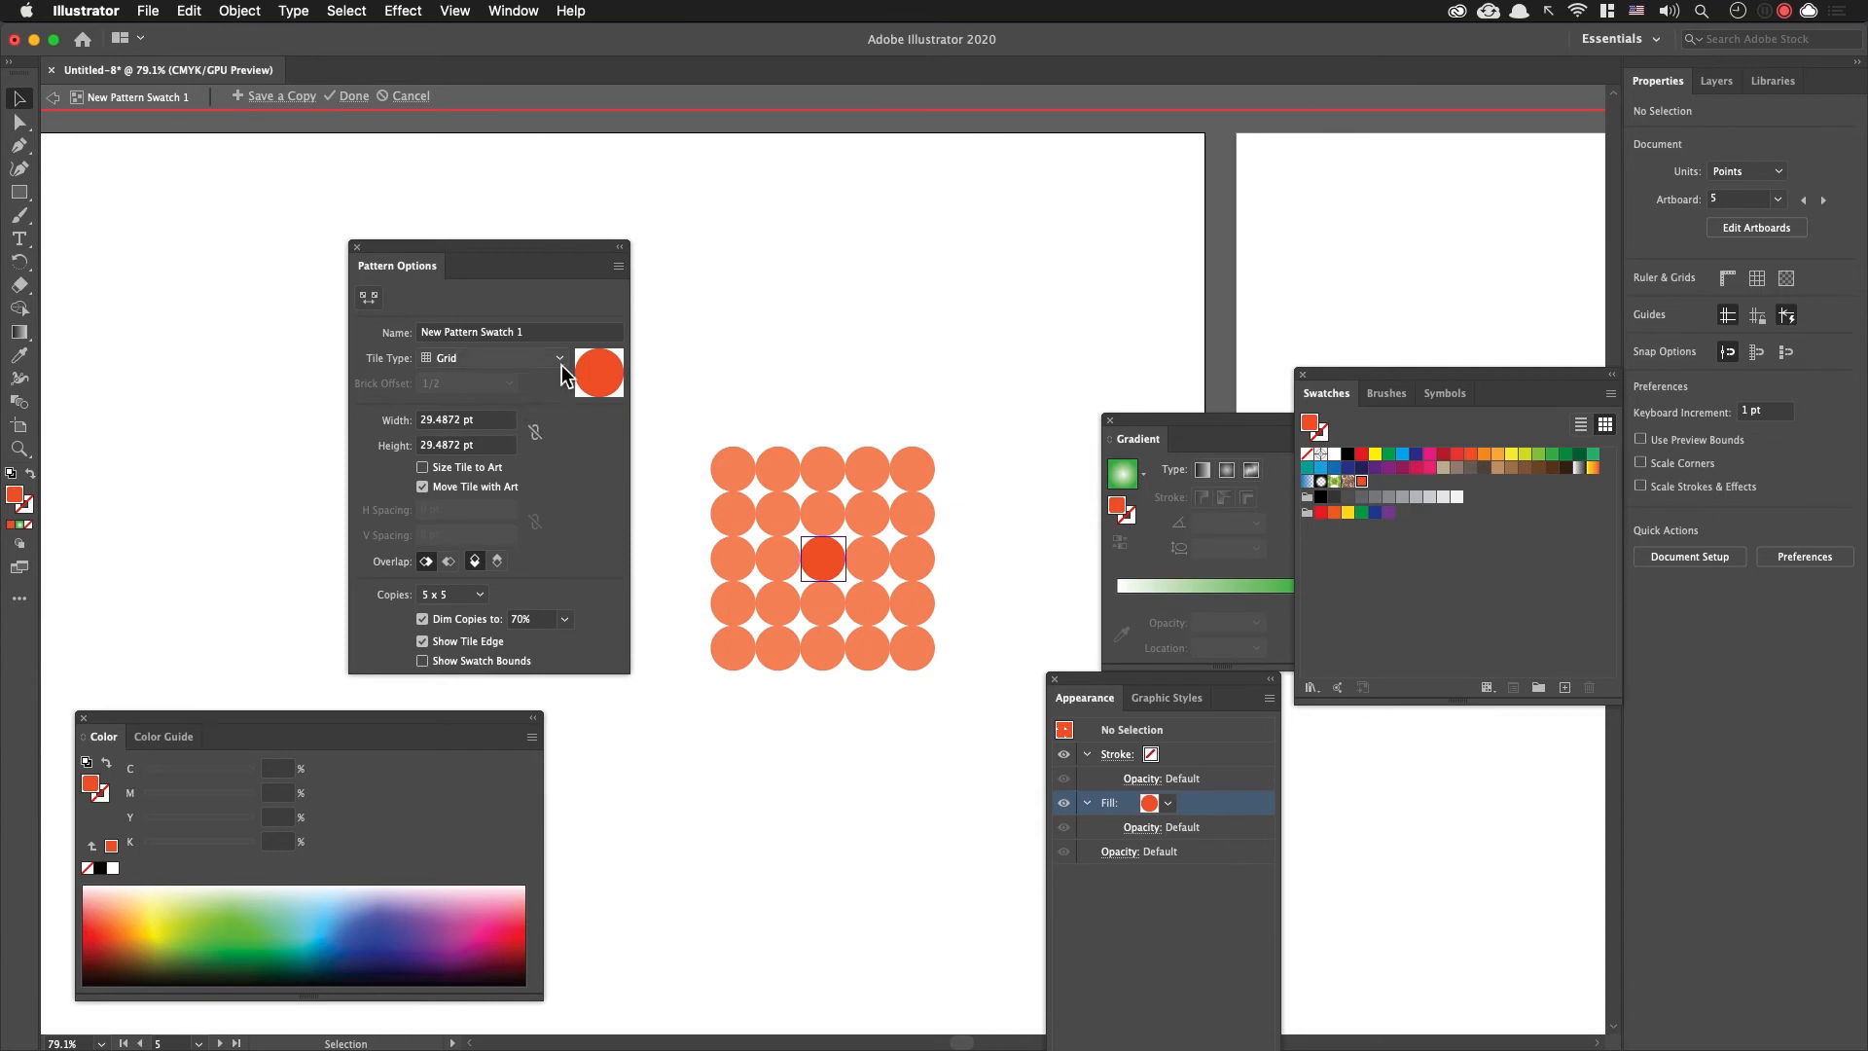
pyautogui.click(525, 360)
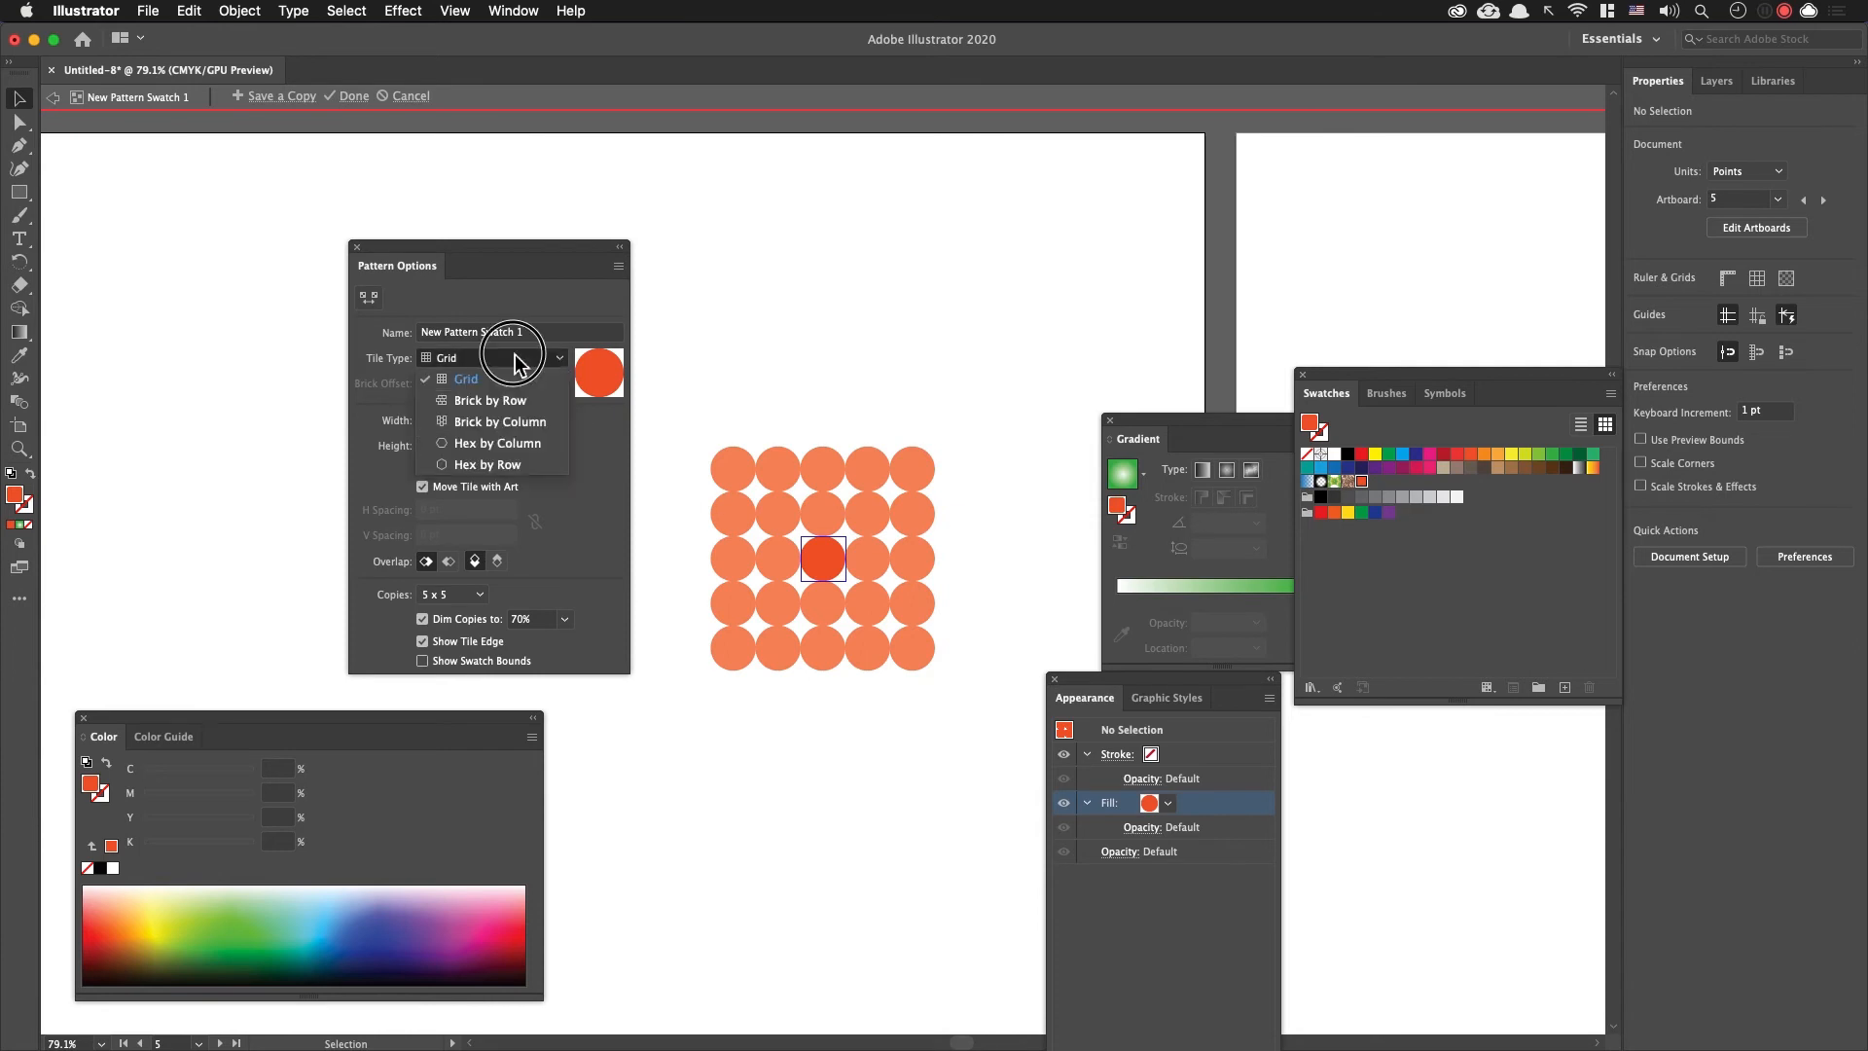
pyautogui.click(538, 409)
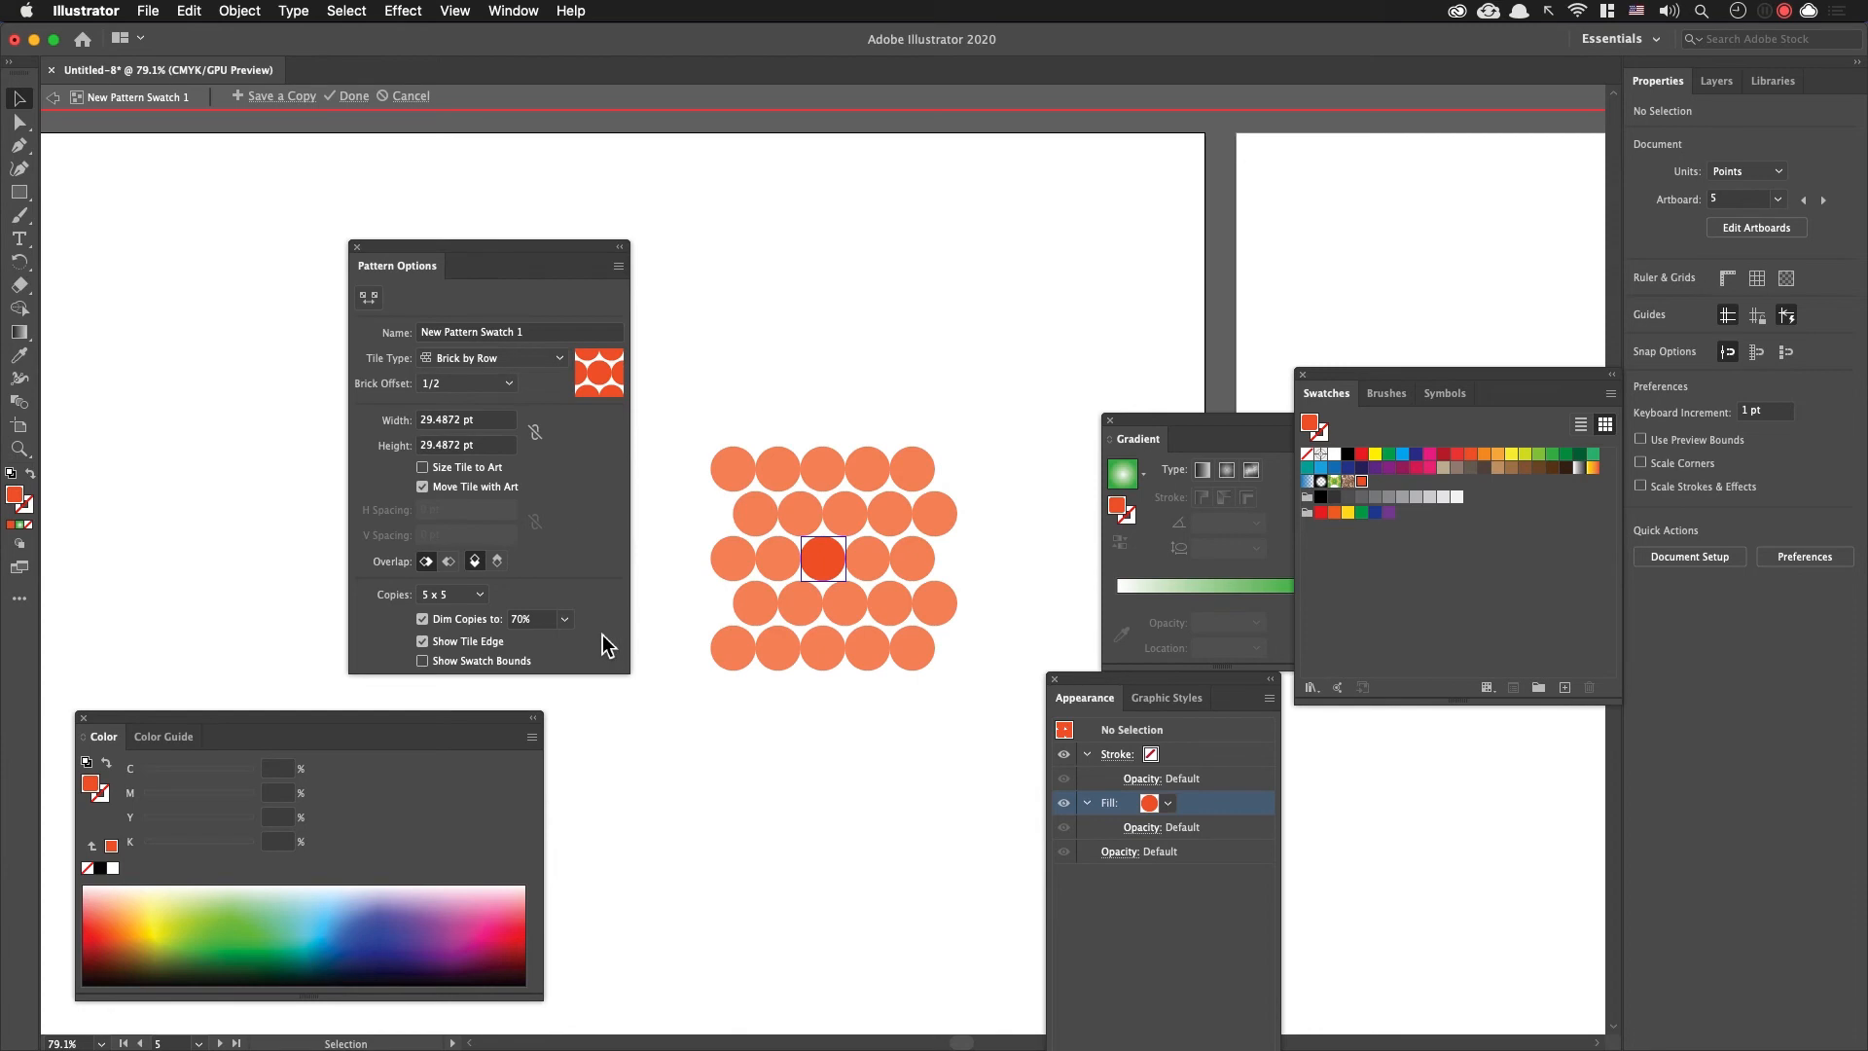
# Step: Link the pattern tile's width and height, set both to 46 pt, and finish editing the pattern
pyautogui.click(534, 431)
pyautogui.click(496, 426)
pyautogui.press('Down')
pyautogui.press('Down')
pyautogui.press('Down')
pyautogui.press('Down')
pyautogui.press('Up')
pyautogui.press('Up')
pyautogui.press('Up')
pyautogui.press('Up')
pyautogui.press('Up')
pyautogui.press('Up')
pyautogui.press('Up')
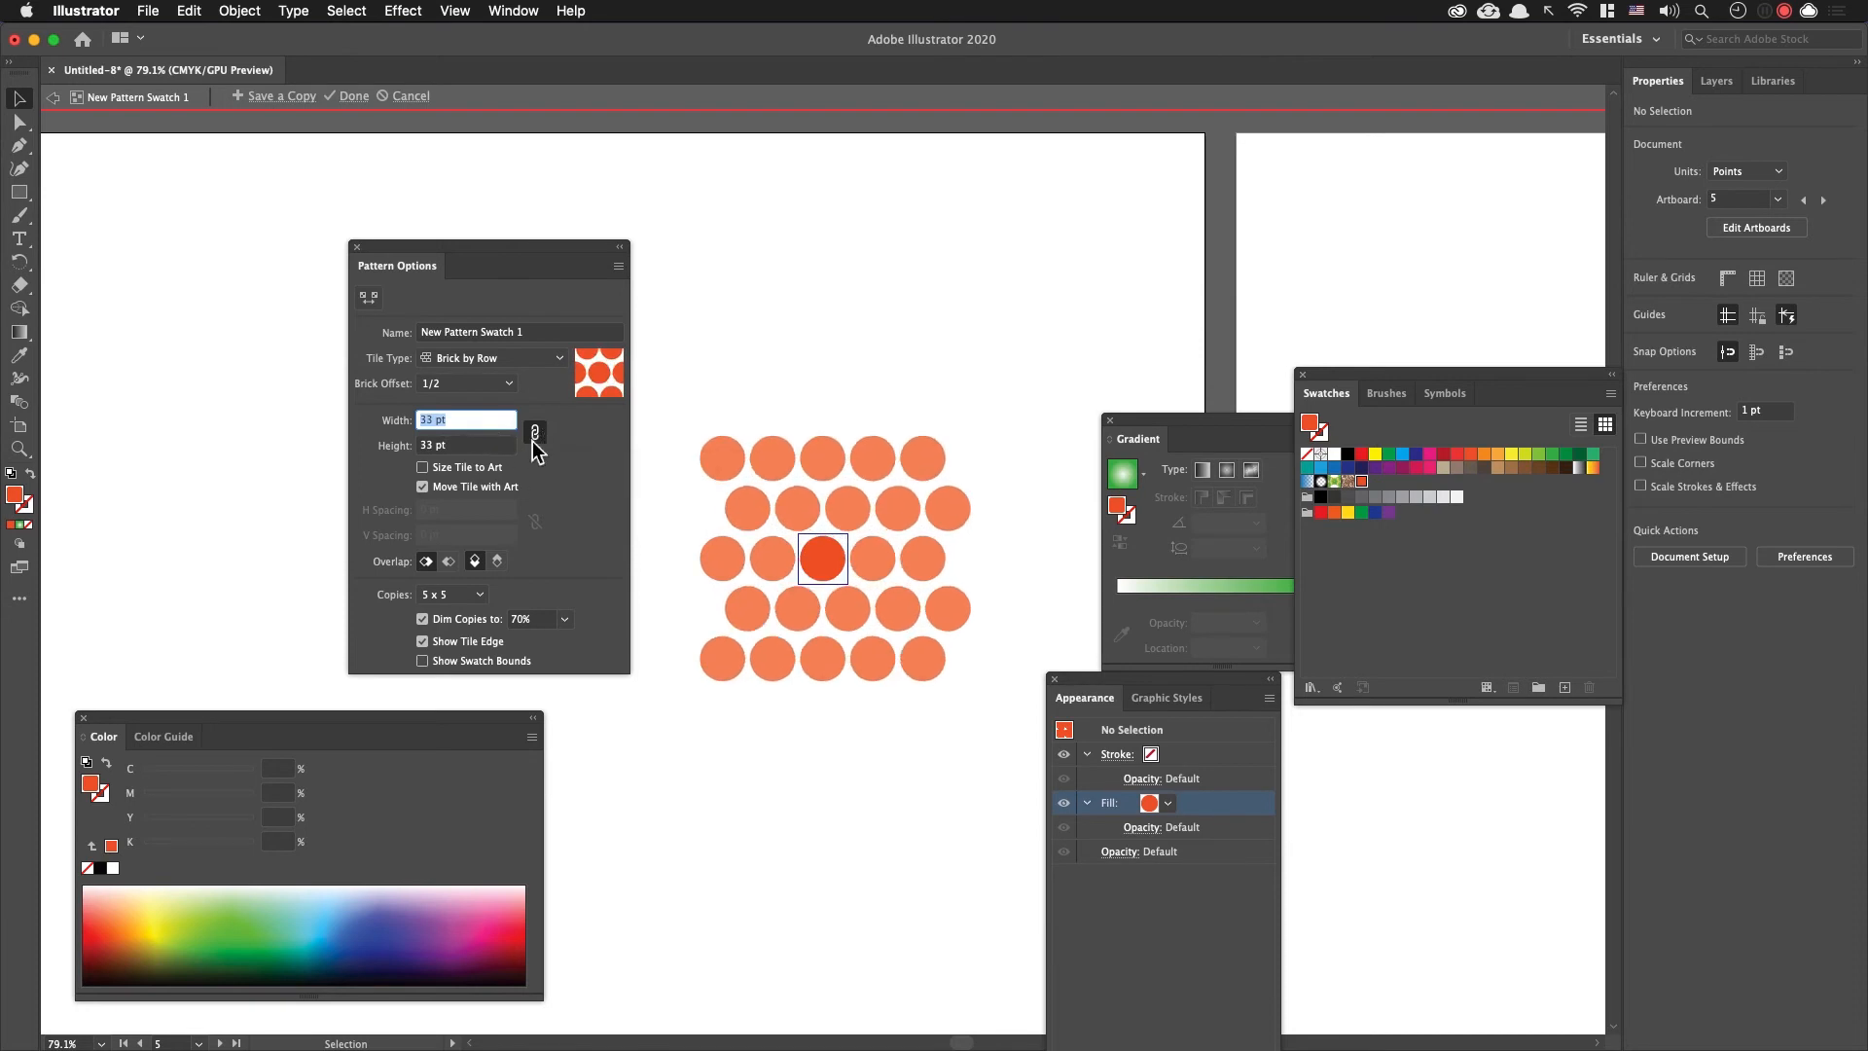
pyautogui.press('Up')
pyautogui.press('Up')
pyautogui.press('Up')
pyautogui.press('Up')
pyautogui.press('Up')
pyautogui.press('Up')
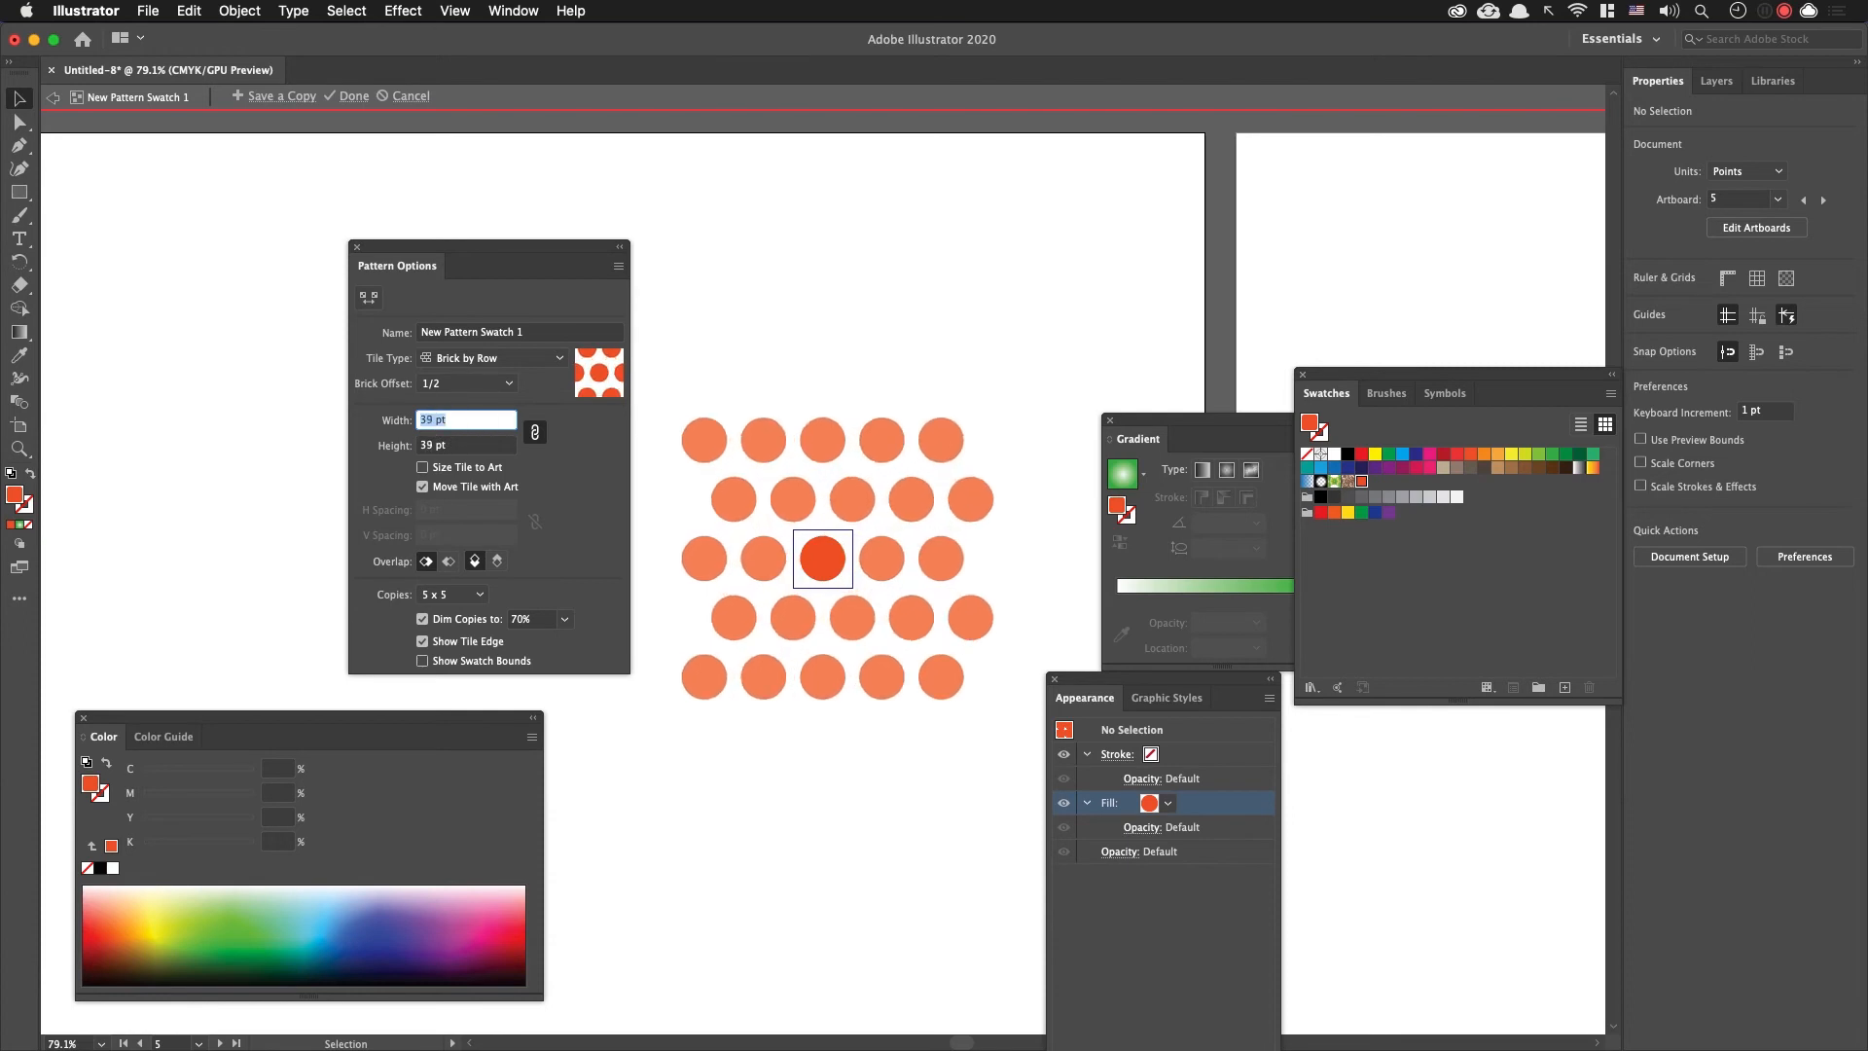
pyautogui.press('Up')
pyautogui.press('Up')
pyautogui.press('Up')
pyautogui.press('Up')
pyautogui.press('Up')
pyautogui.press('Up')
pyautogui.press('Up')
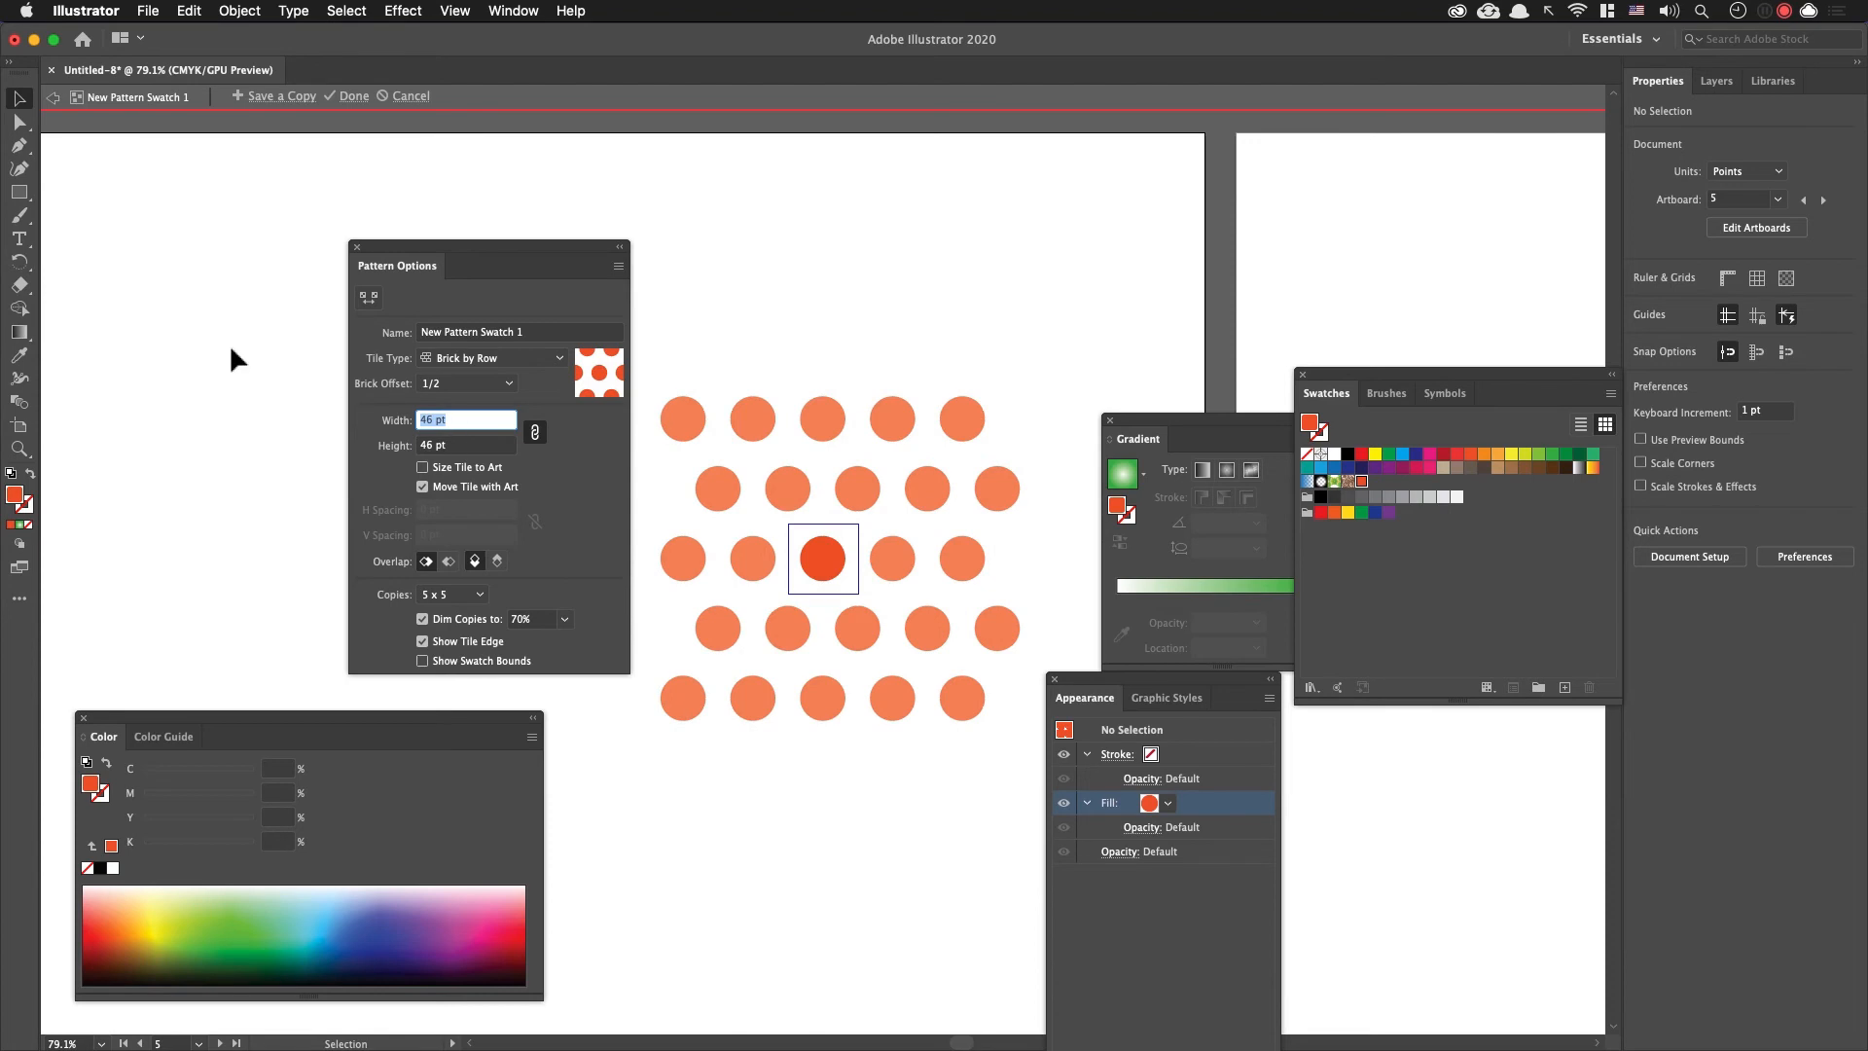
pyautogui.click(350, 96)
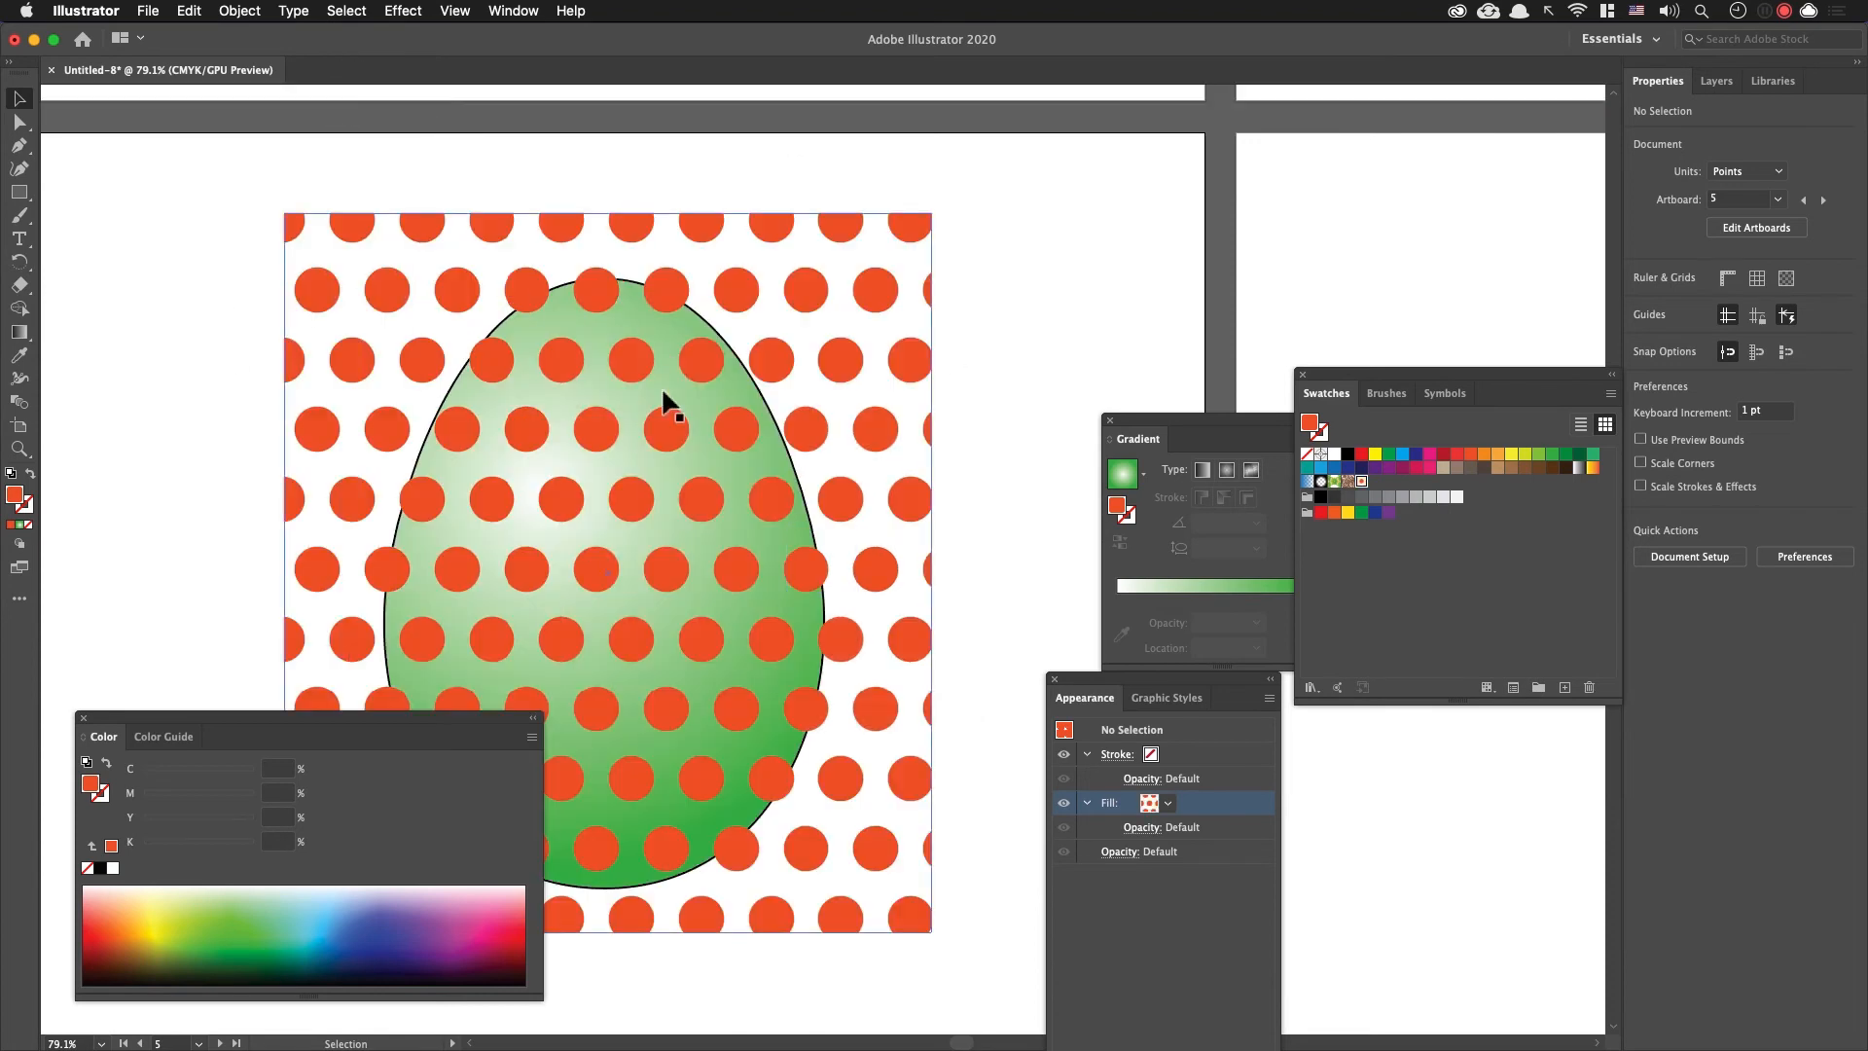
# Step: Cut the polka-dot rectangle covering the green egg to the clipboard
pyautogui.click(419, 292)
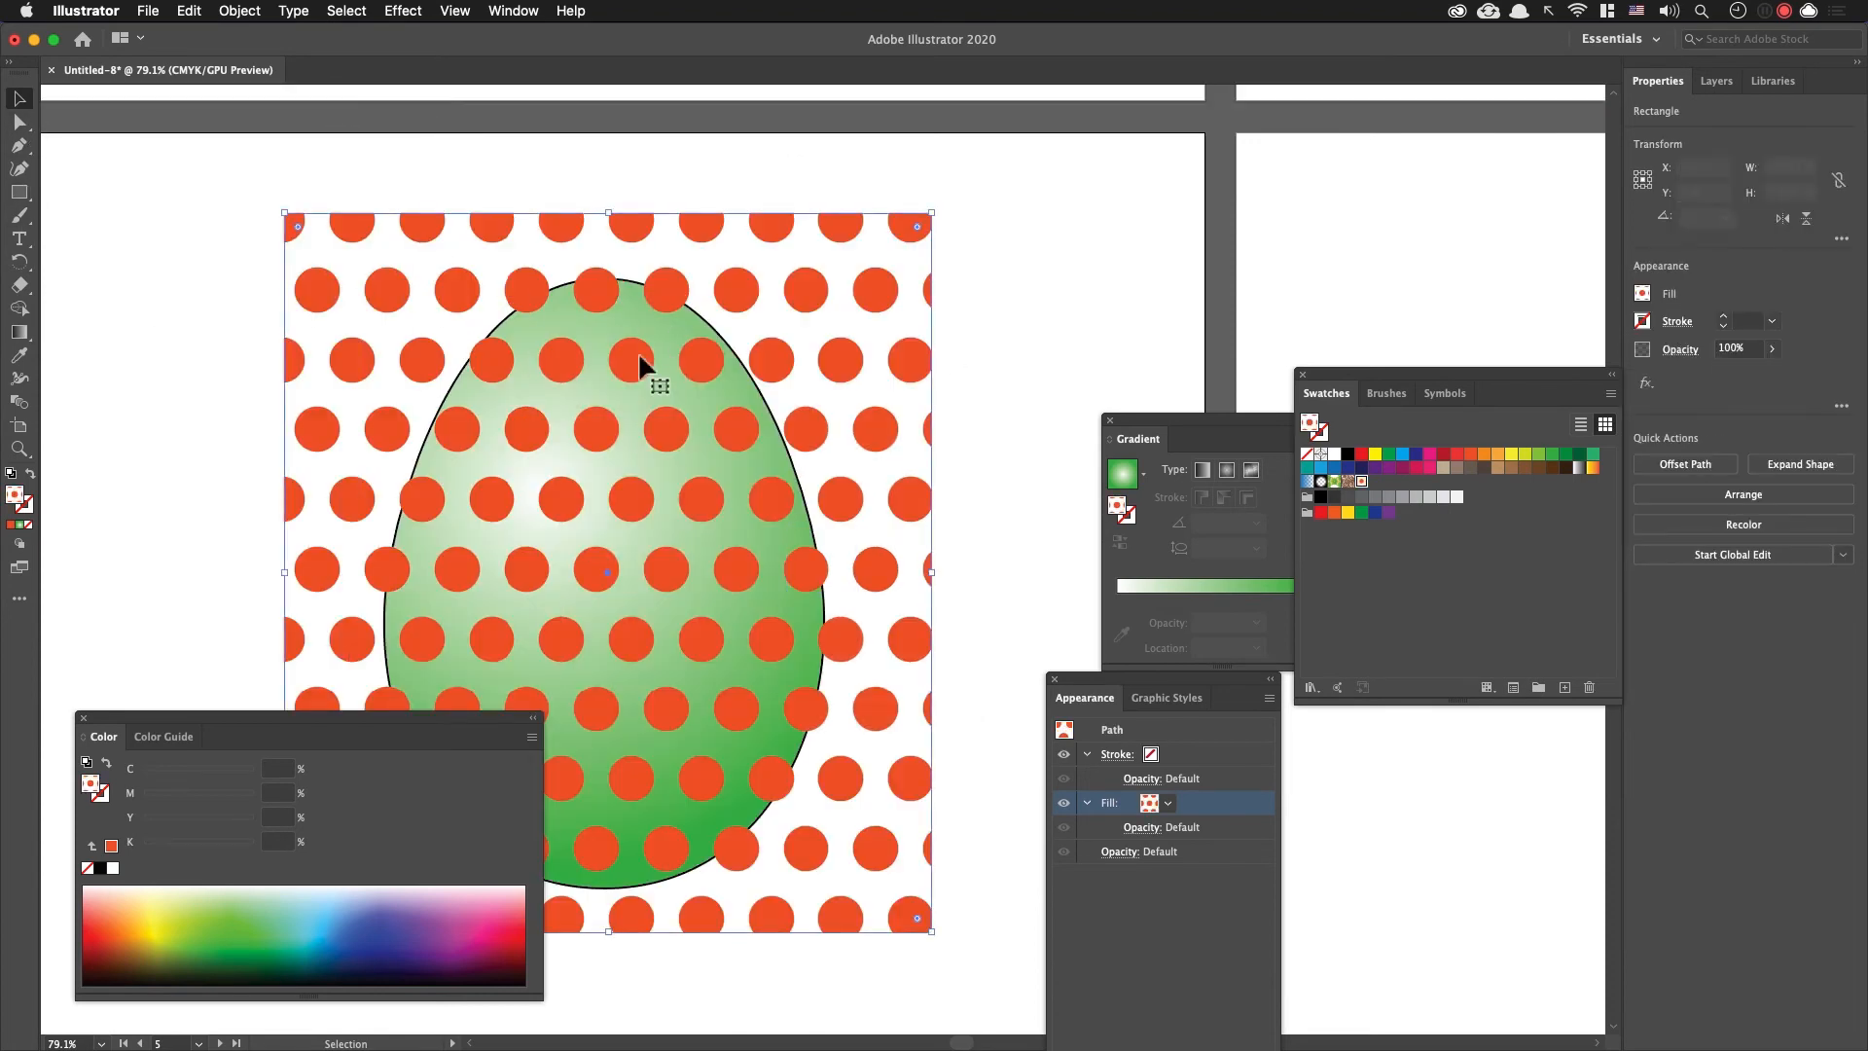
pyautogui.click(939, 355)
pyautogui.click(864, 241)
pyautogui.press('Delete')
# Step: Select the green gradient egg's path within its group and switch the drawing mode to Draw Inside
pyautogui.click(749, 414)
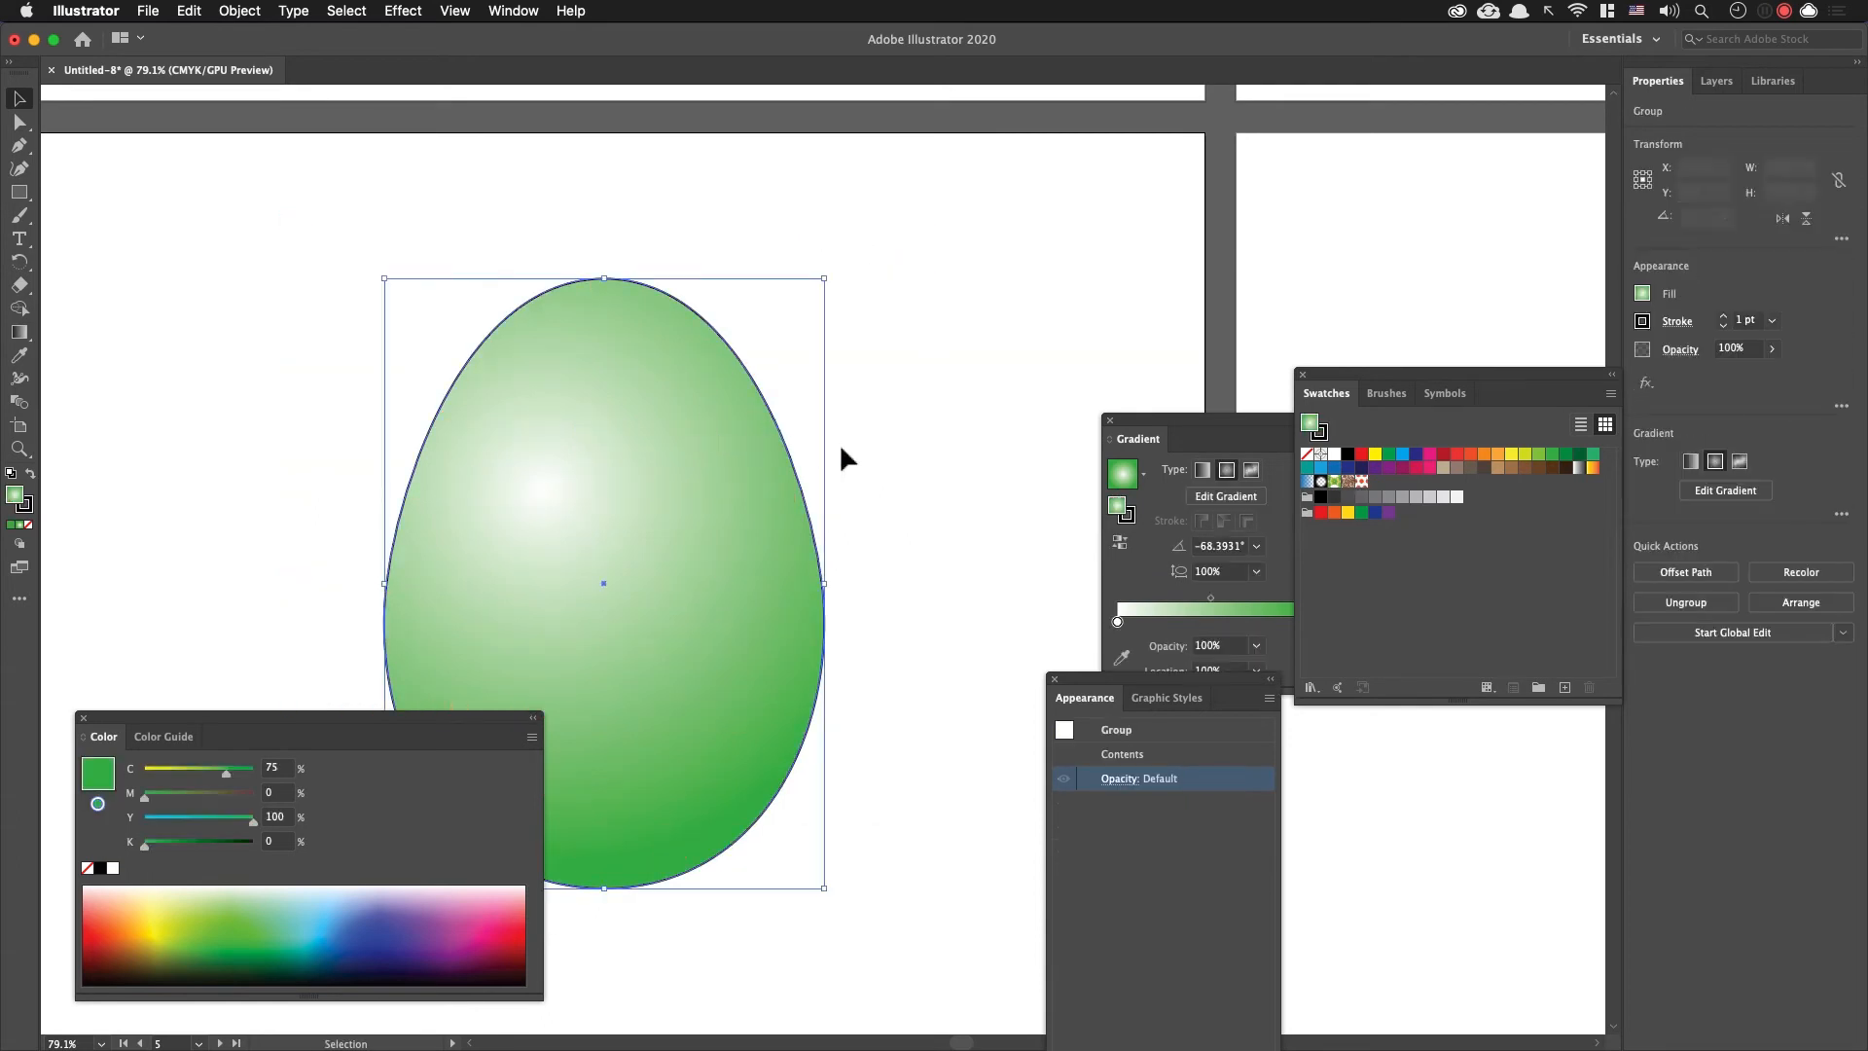
pyautogui.press('super')
pyautogui.keyDown('super'); pyautogui.click(611, 471); pyautogui.keyUp('super')
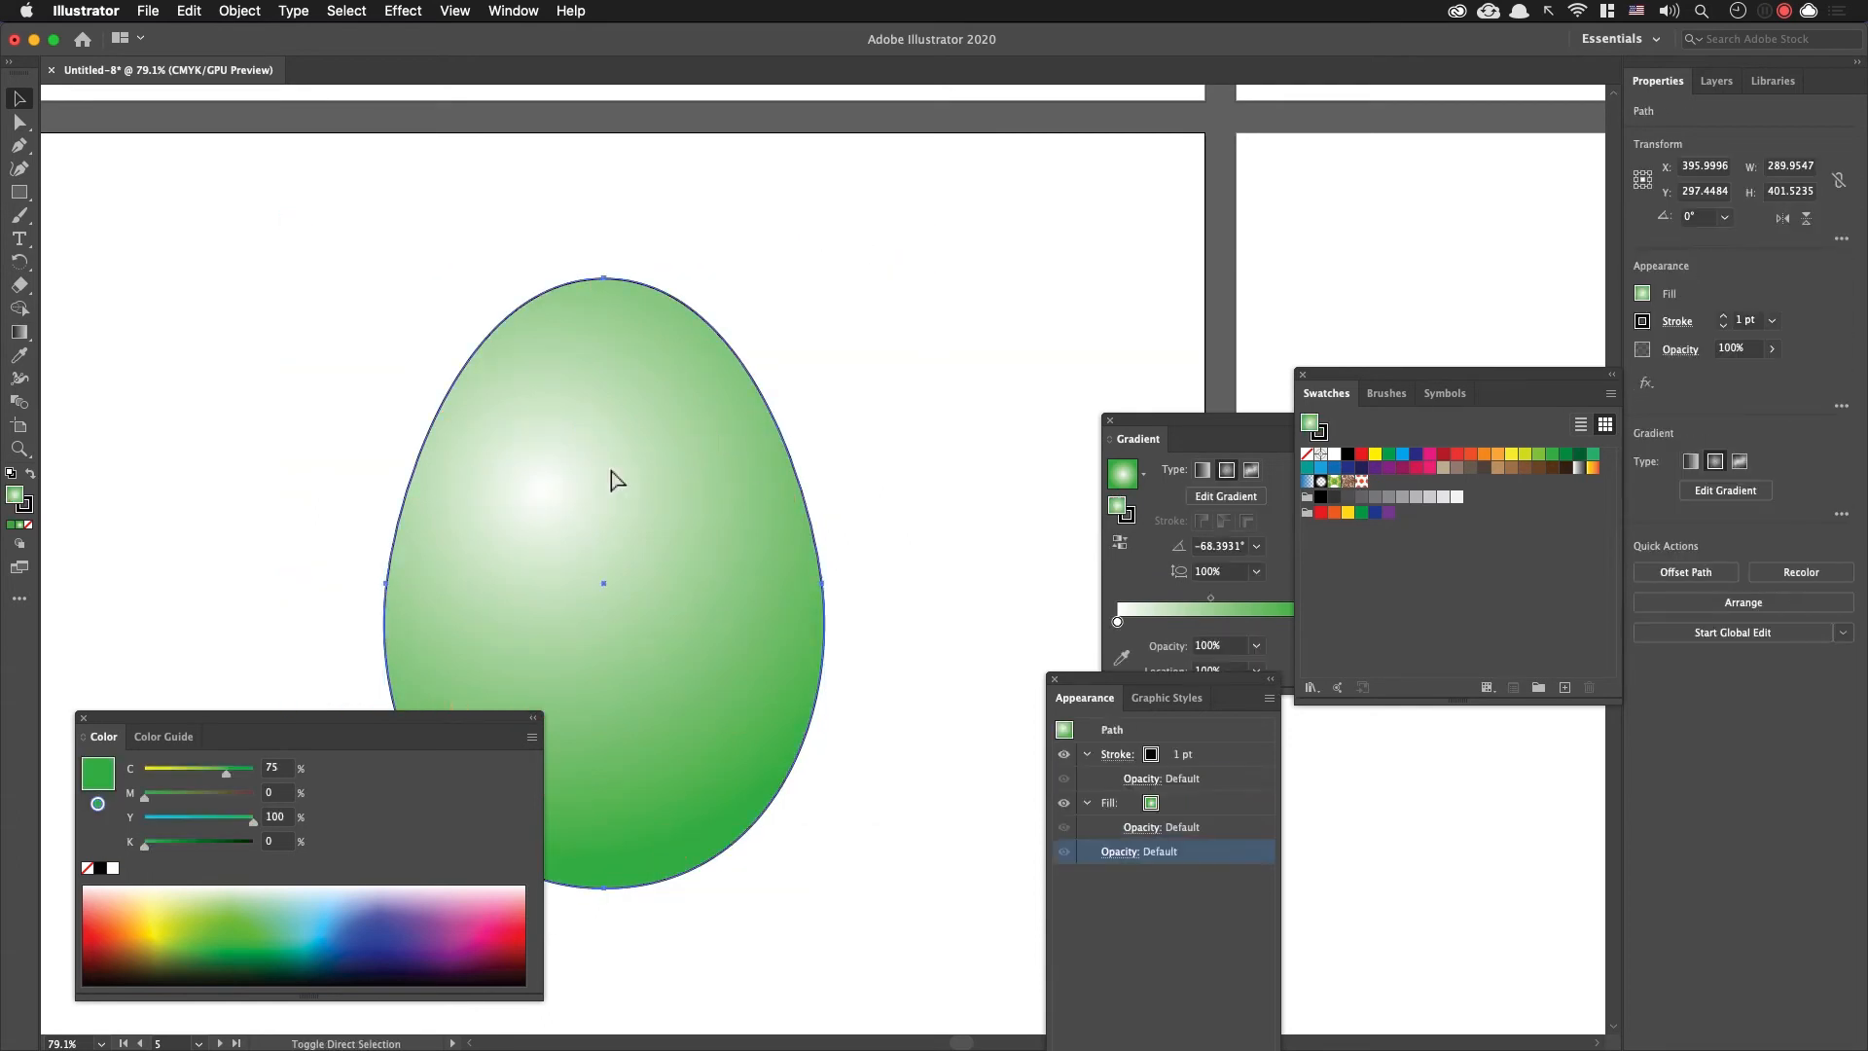
pyautogui.click(789, 400)
pyautogui.click(764, 413)
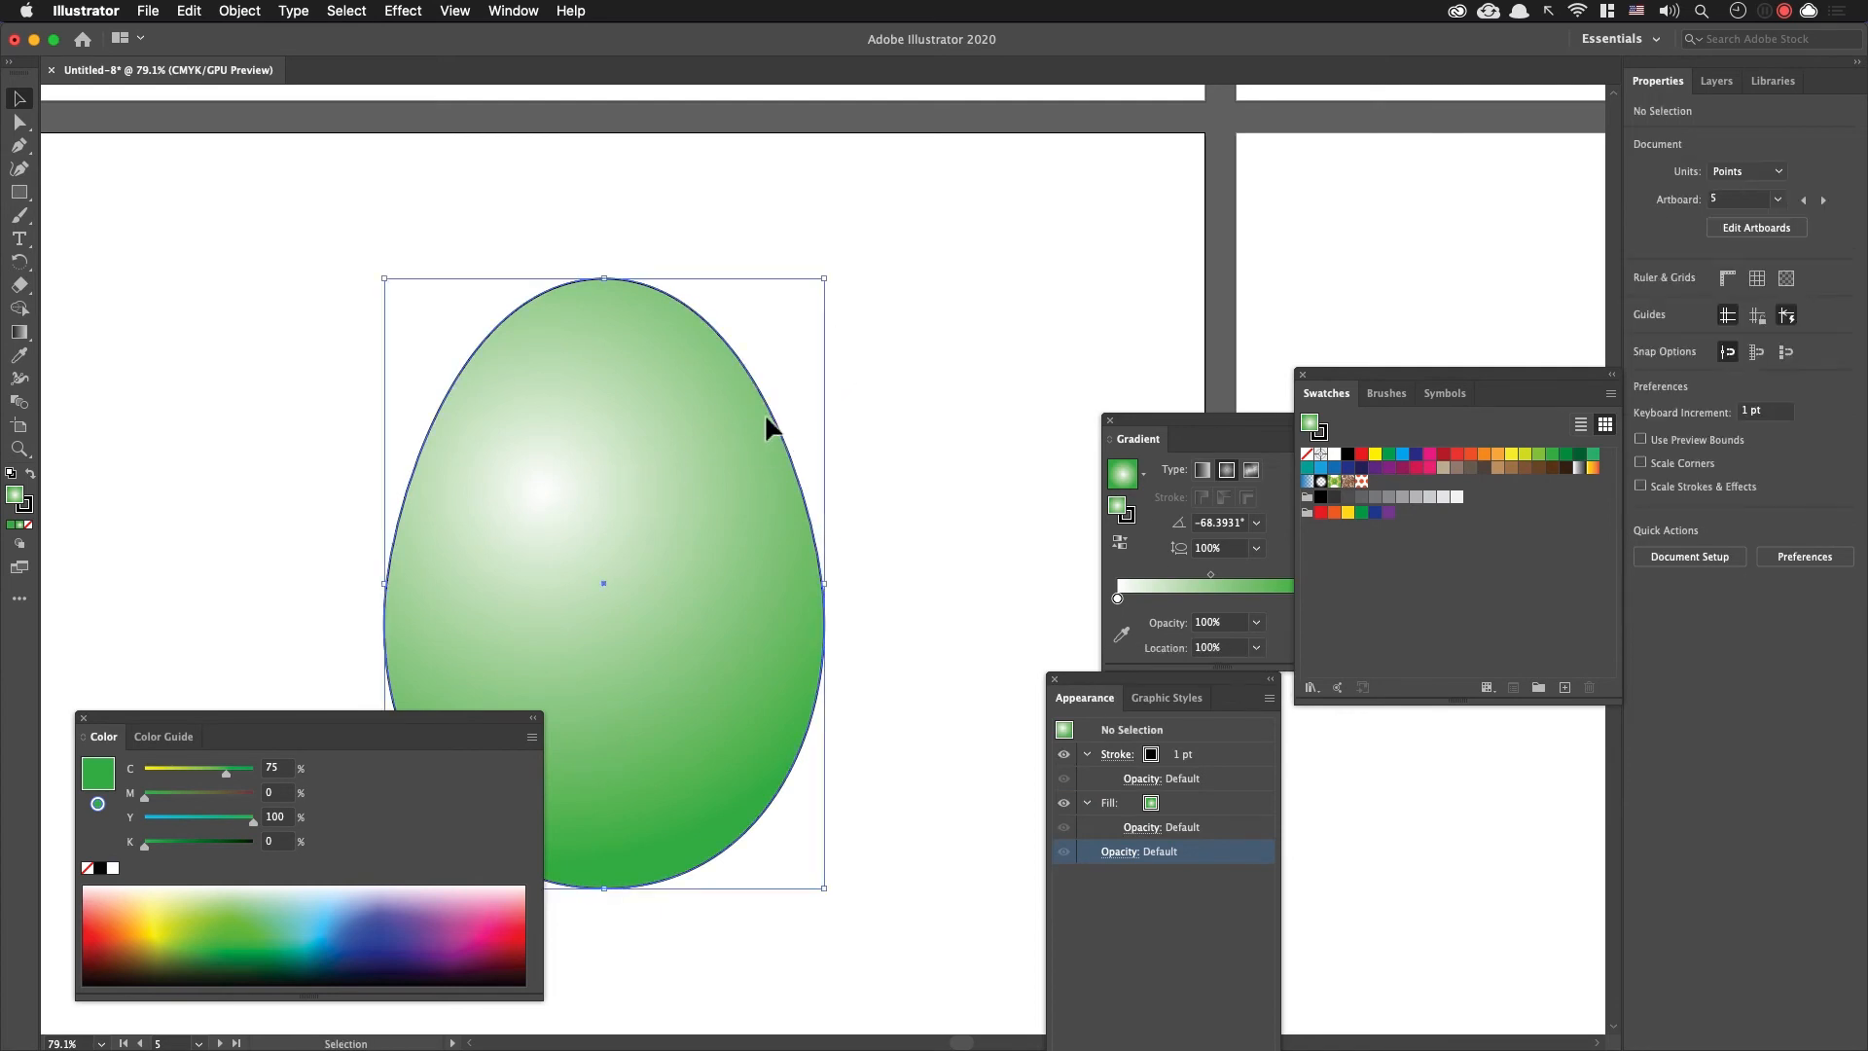
pyautogui.click(23, 545)
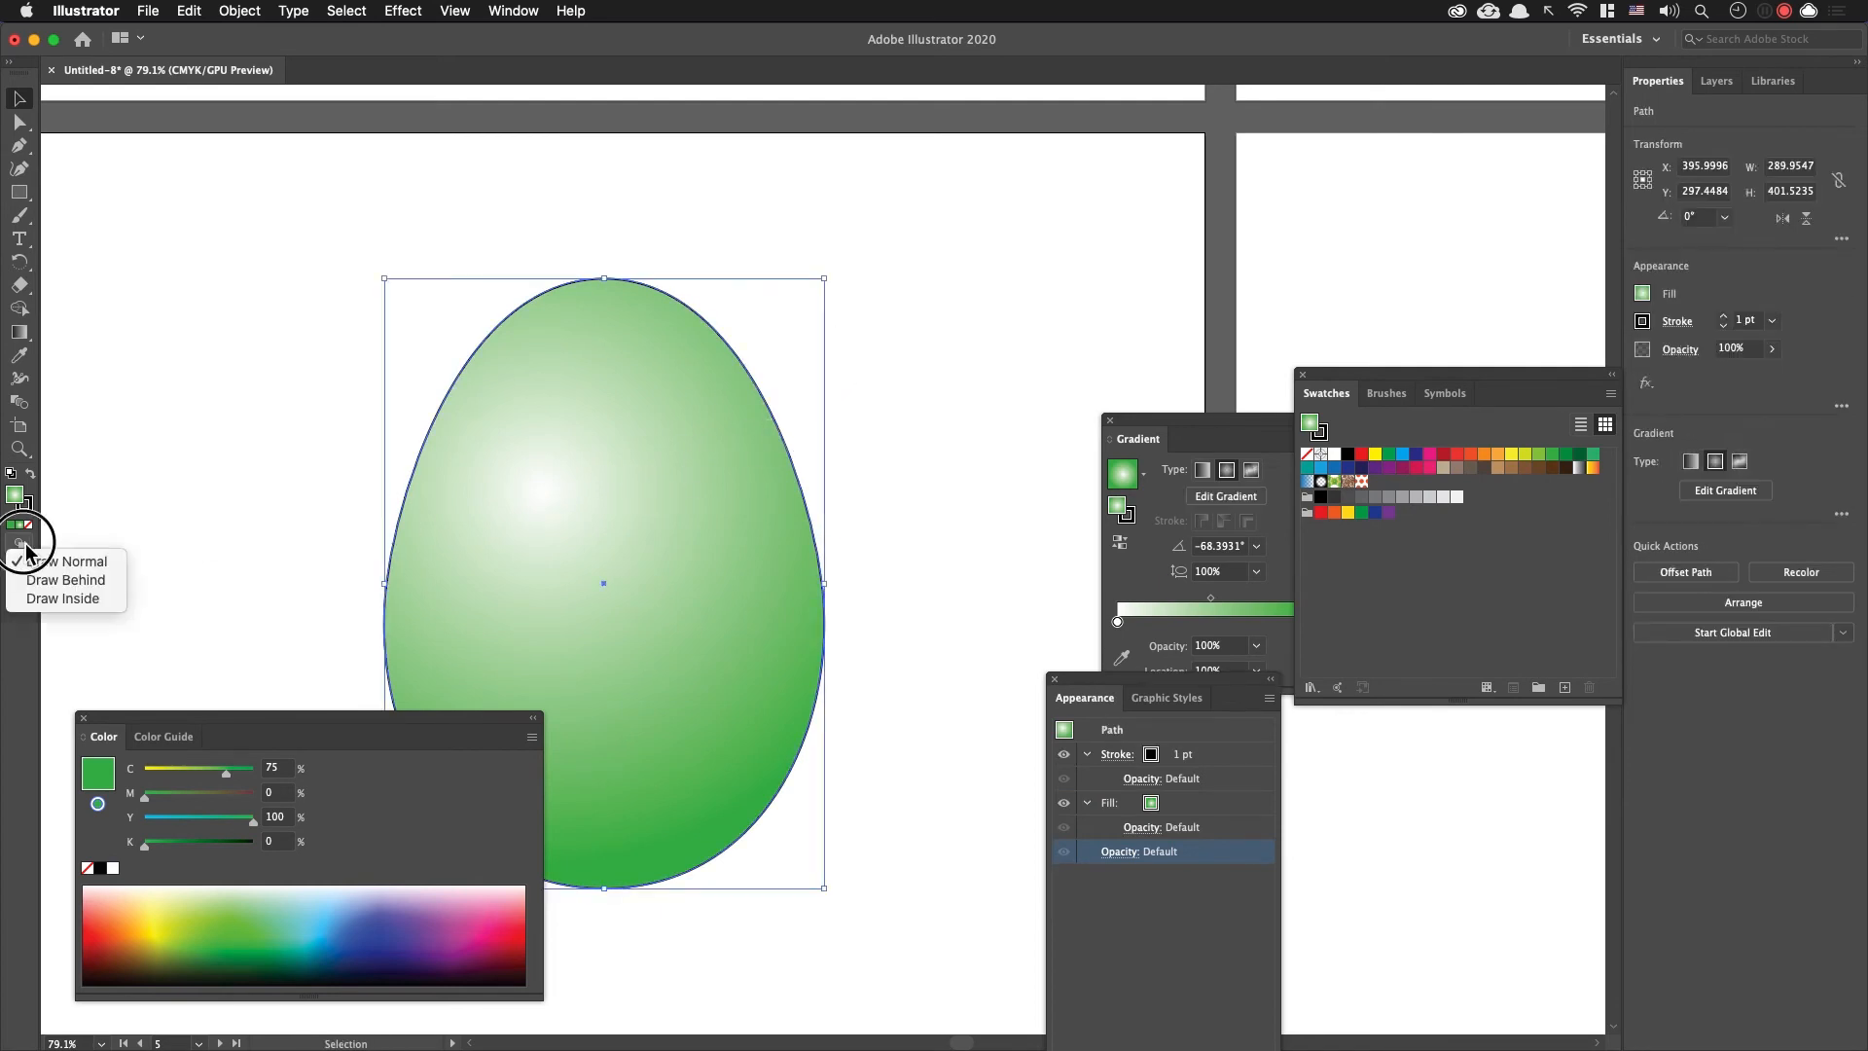
pyautogui.click(102, 599)
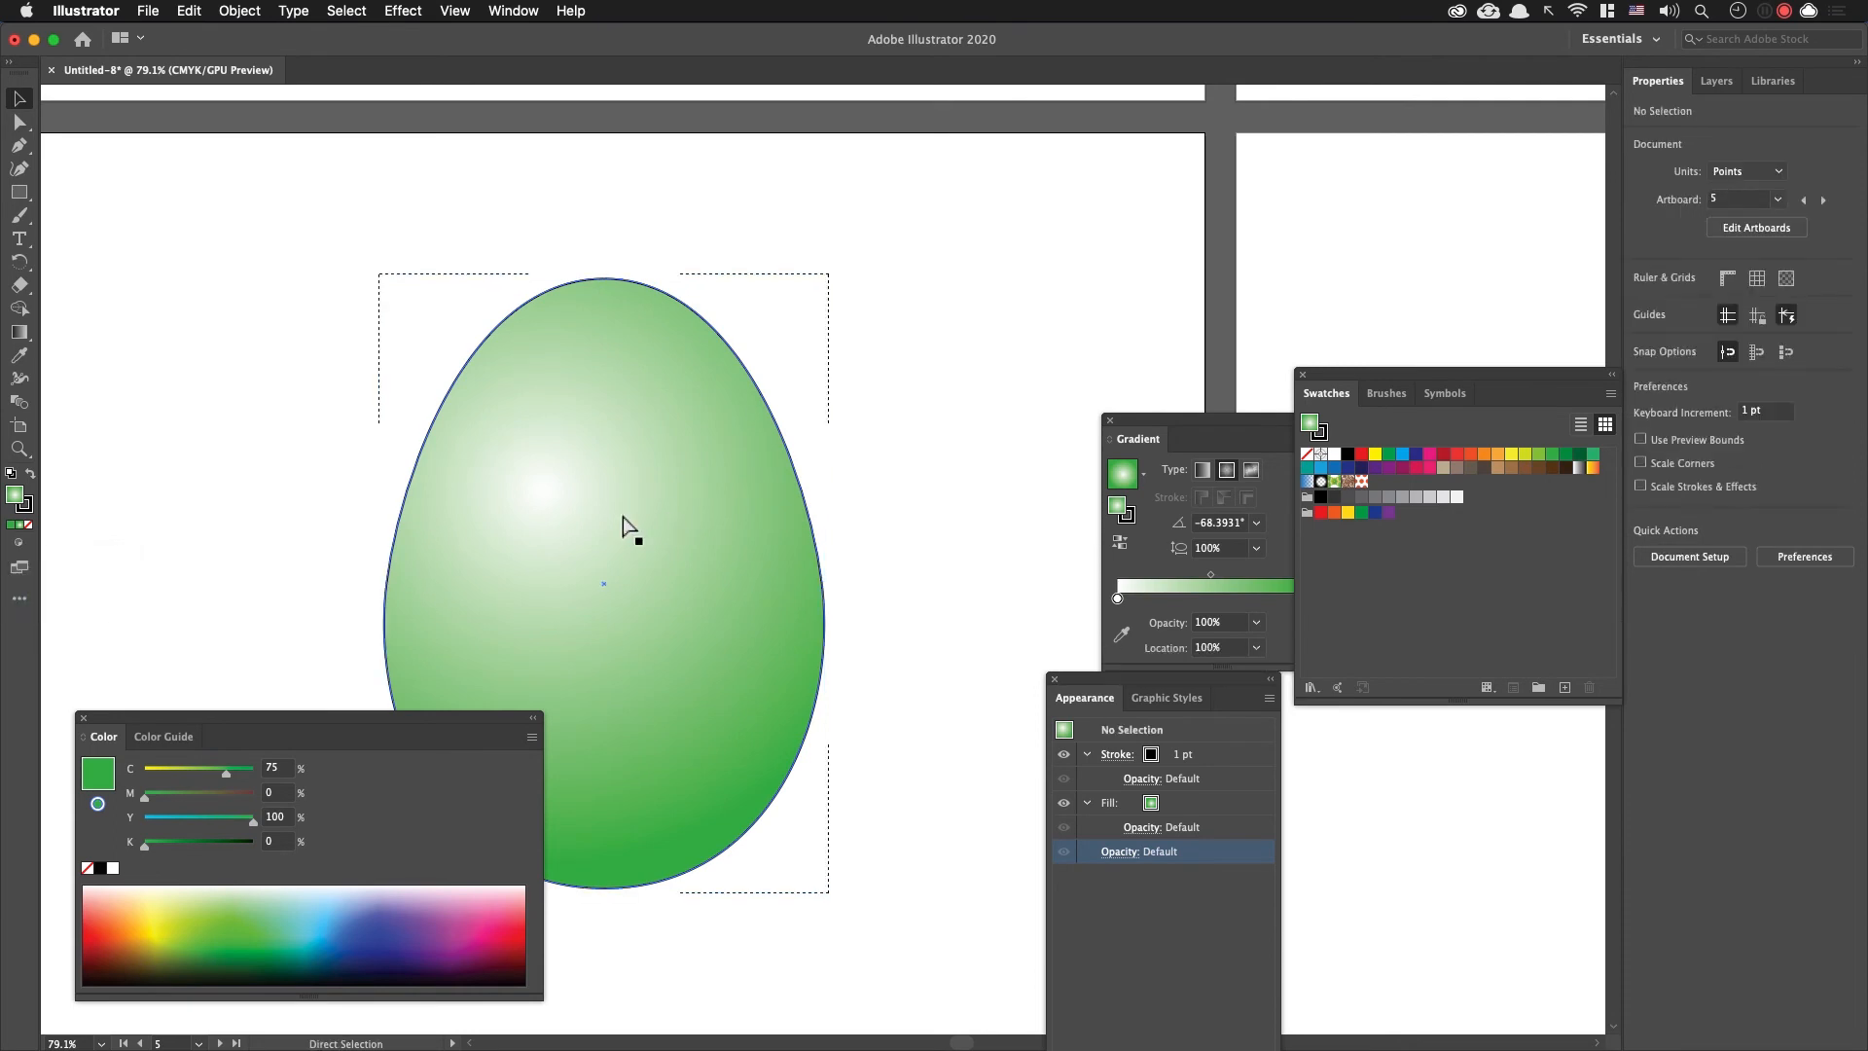
# Step: Paste the polka-dot rectangle inside the egg, deselect it, and narrow the Color panel so it no longer covers the egg
pyautogui.press('super+v')
pyautogui.click(985, 346)
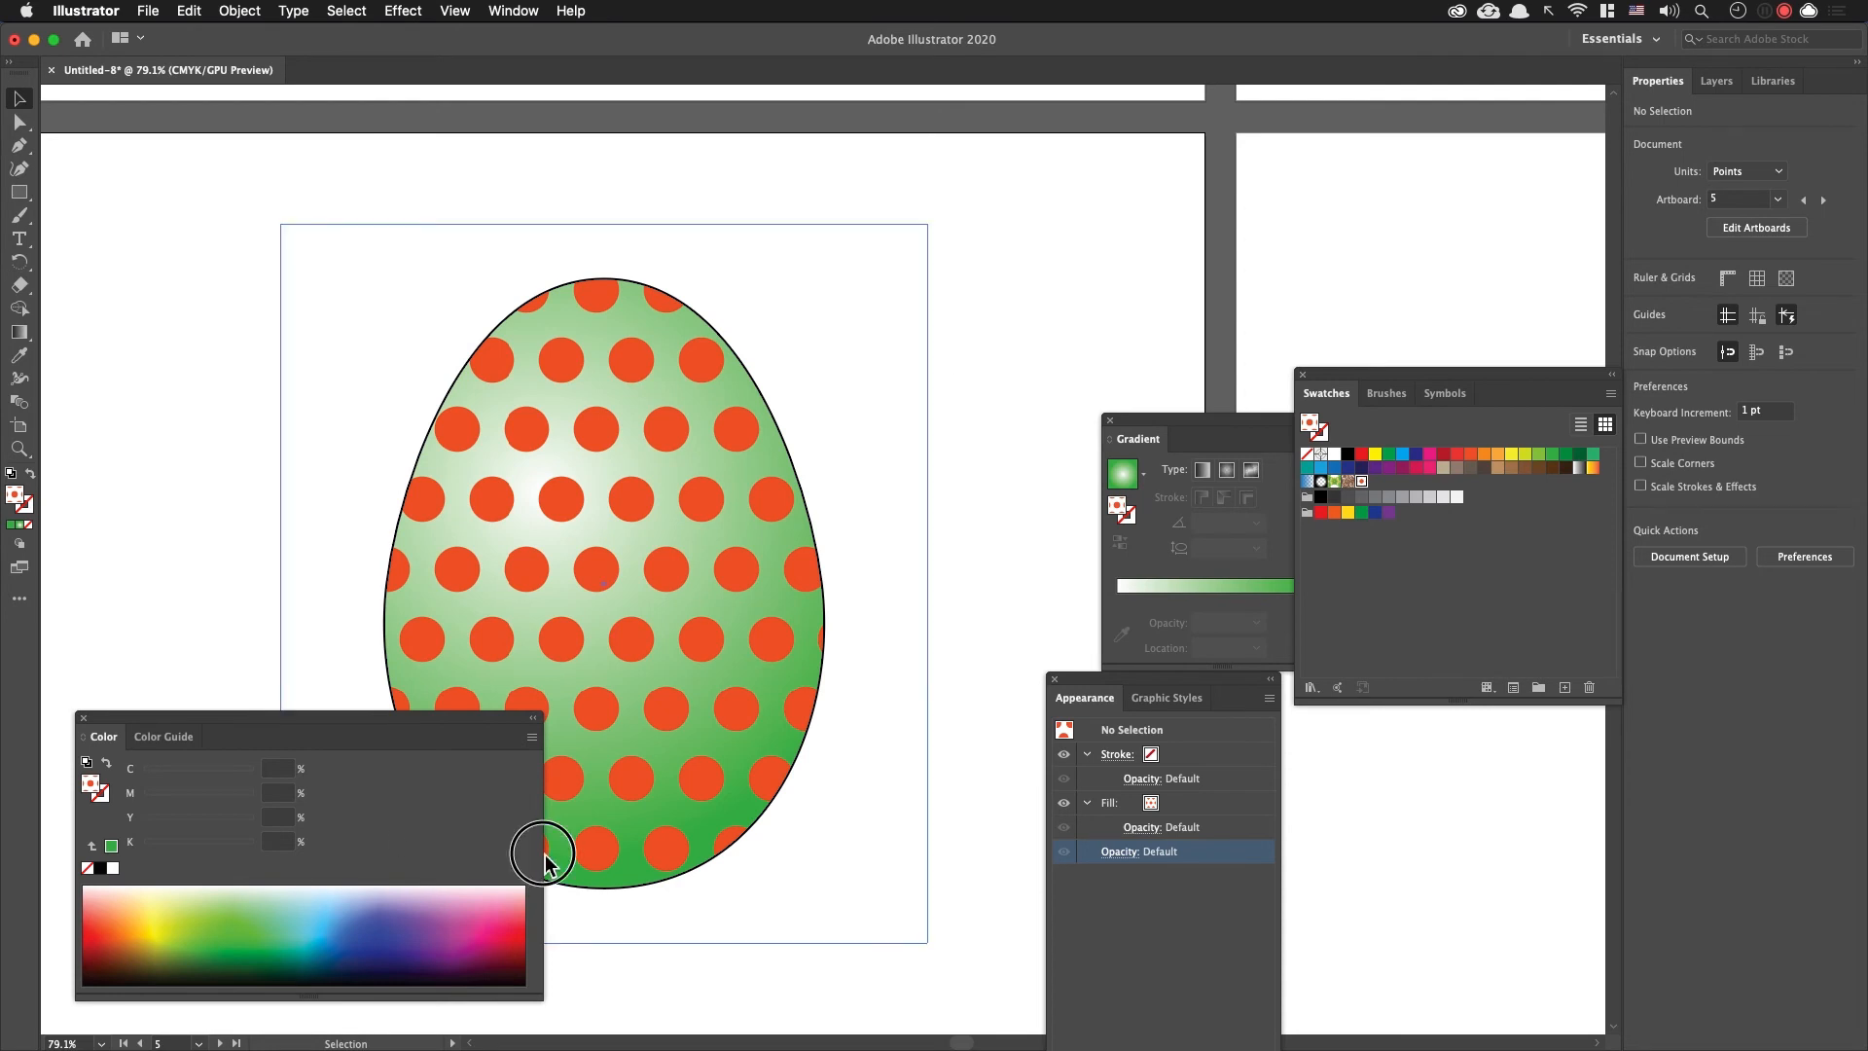
pyautogui.moveTo(550, 858); pyautogui.dragTo(346, 858)
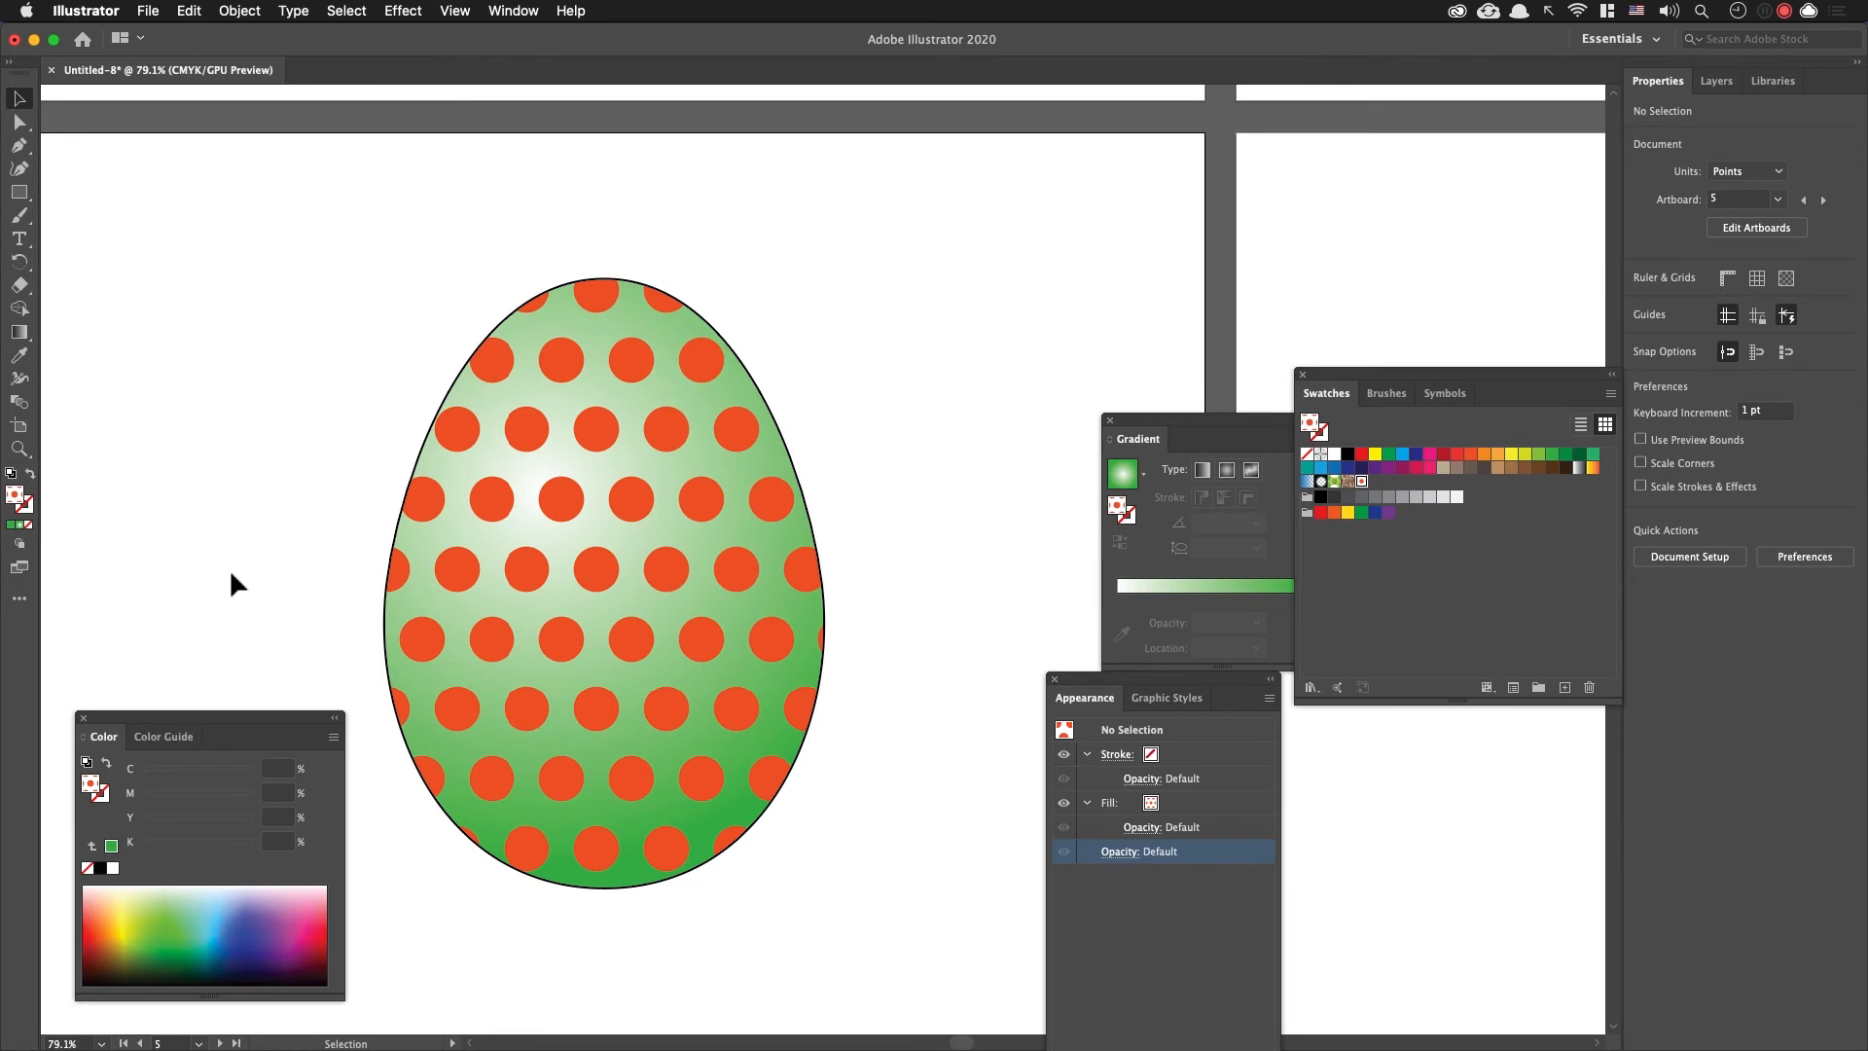
# Step: Go to artboard 6 and move the Appearance and Gradient panels clear of its egg
pyautogui.hotkey('shift', 'pagedown')
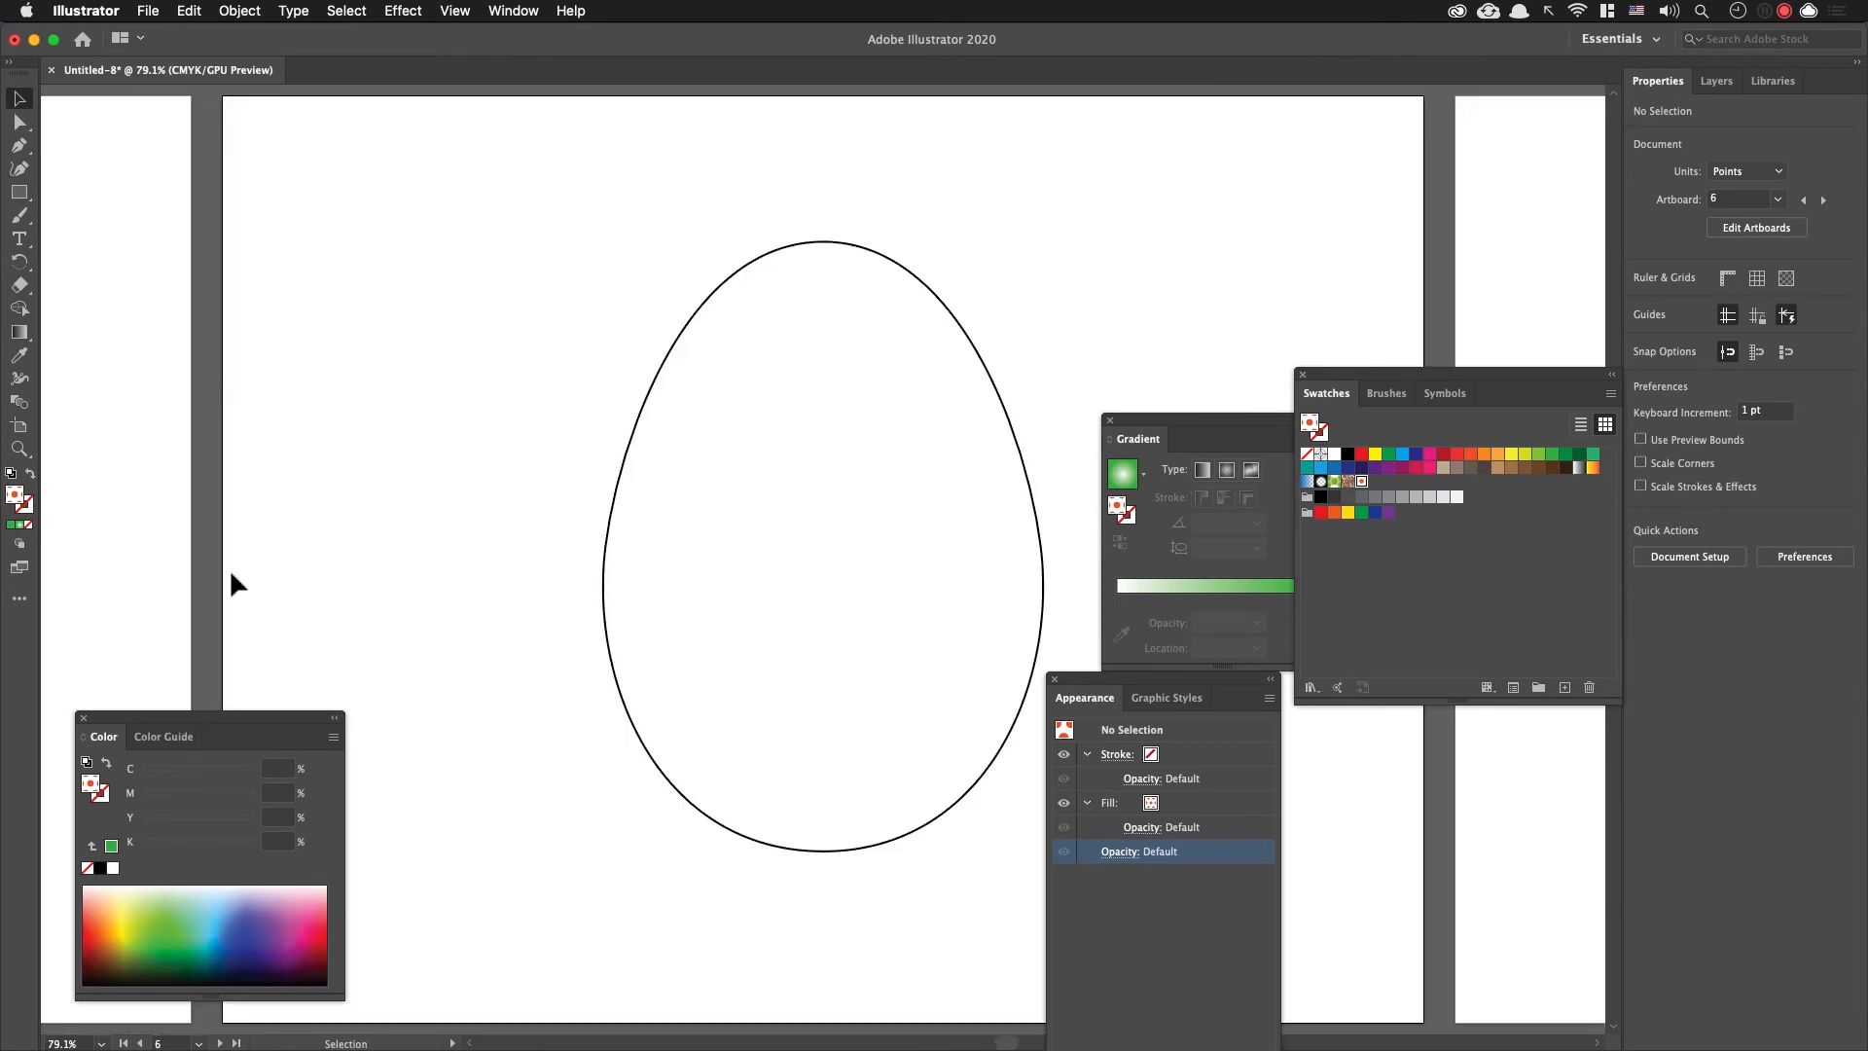
pyautogui.moveTo(1091, 686); pyautogui.dragTo(1404, 819)
pyautogui.moveTo(1179, 435); pyautogui.dragTo(1339, 154)
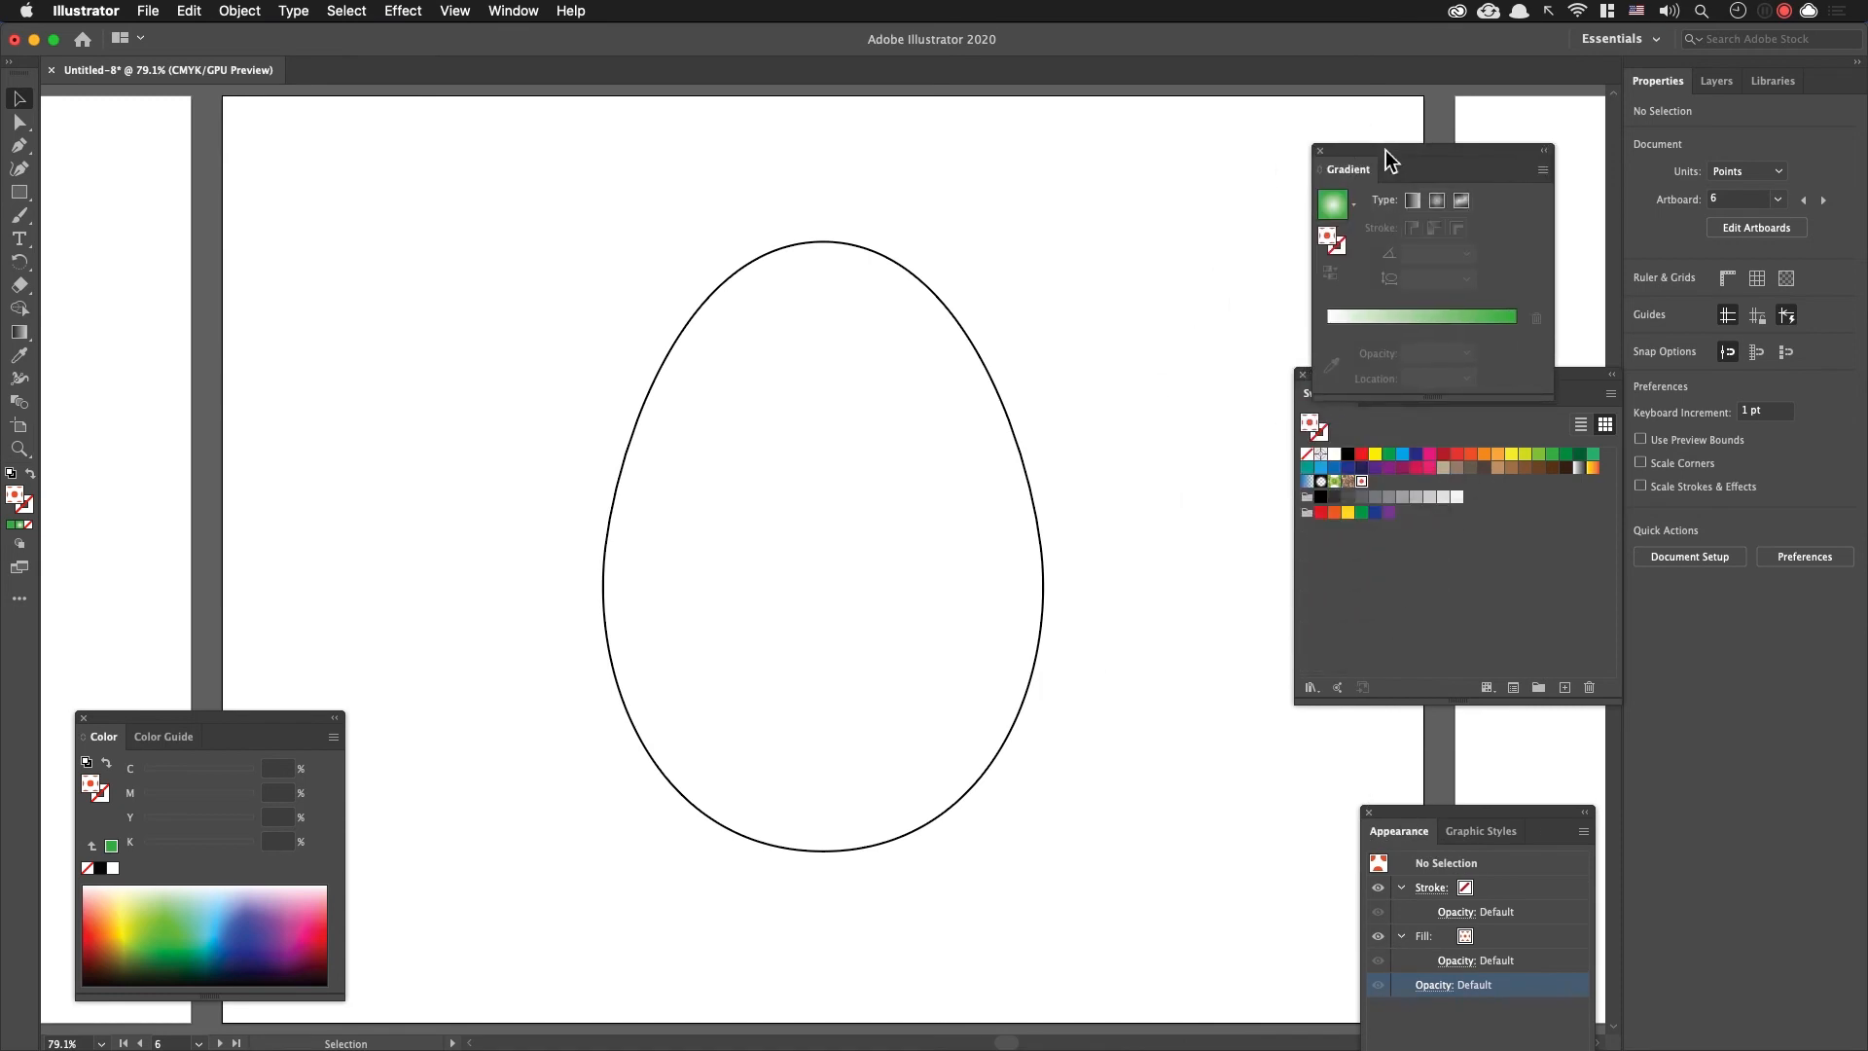
pyautogui.moveTo(1125, 283); pyautogui.dragTo(1007, 298)
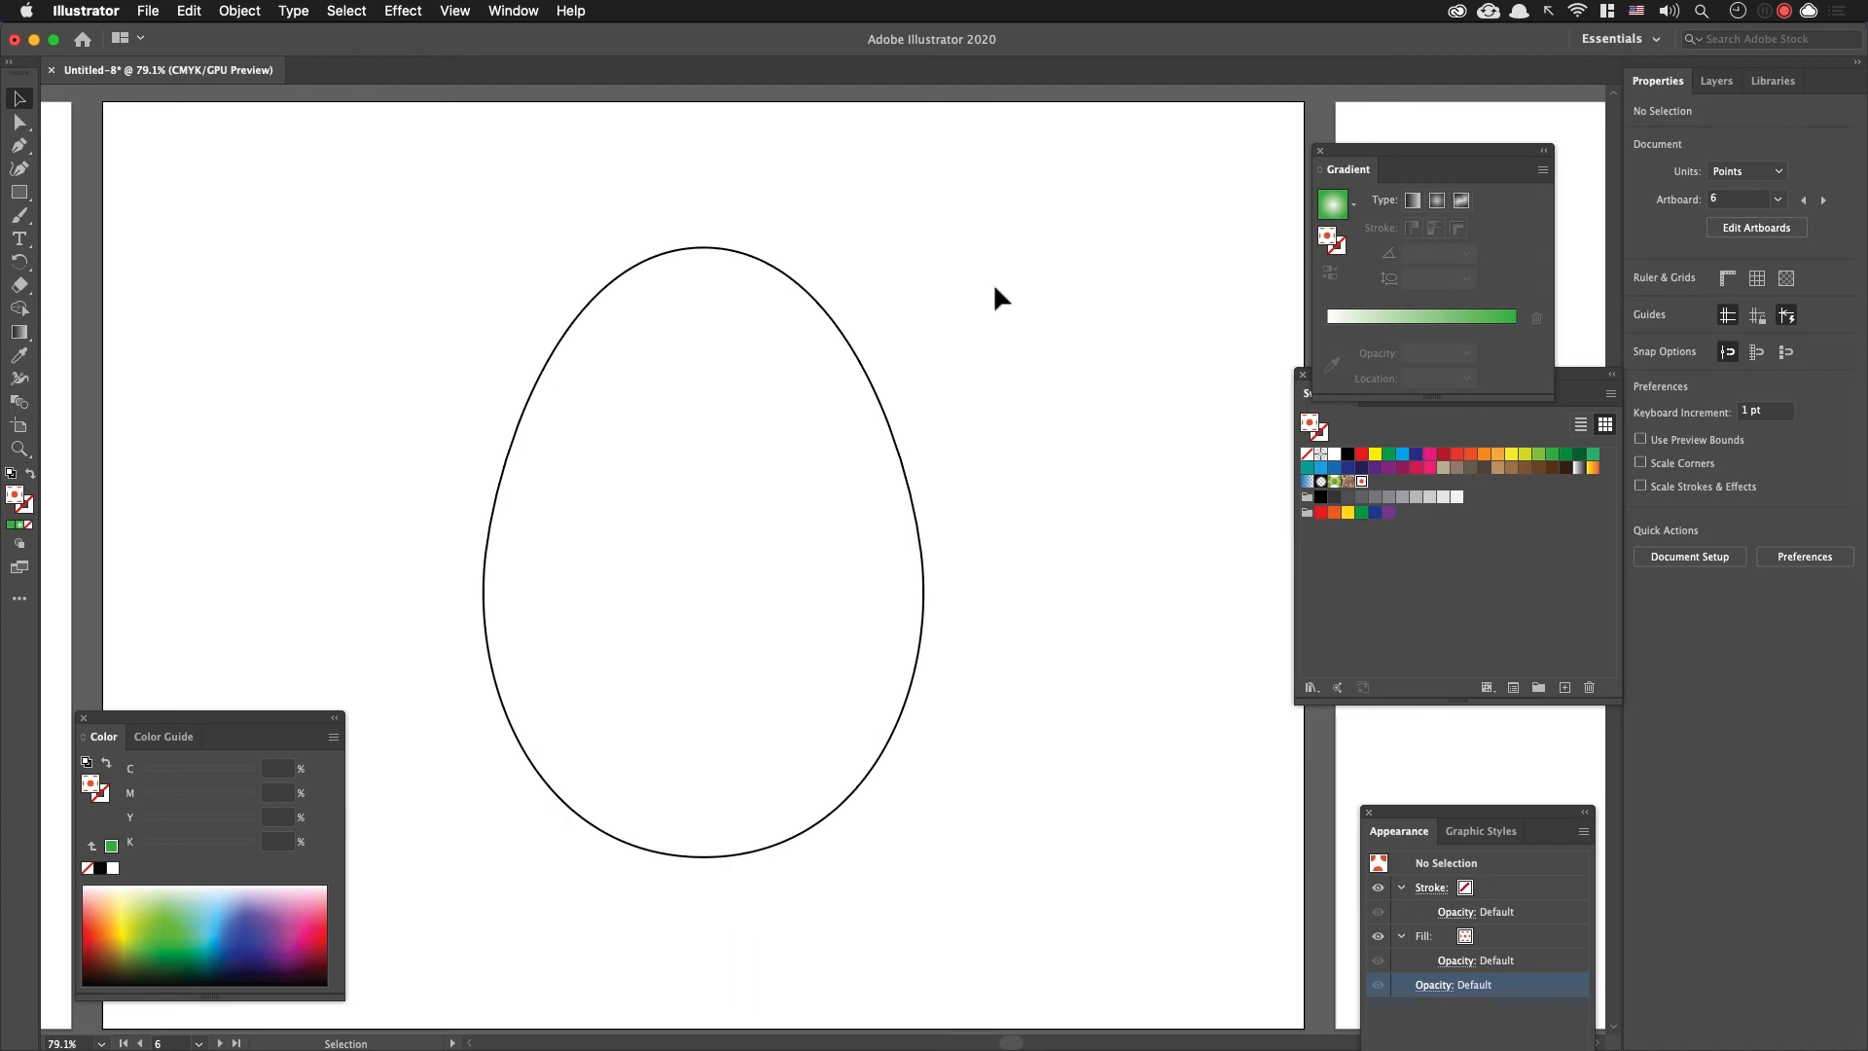
# Step: Draw a square about 105 pt wide beside the egg's upper part and fill it with the blue C=70 M=15 swatch
pyautogui.press('m')
pyautogui.moveTo(993, 210); pyautogui.dragTo(1153, 369)
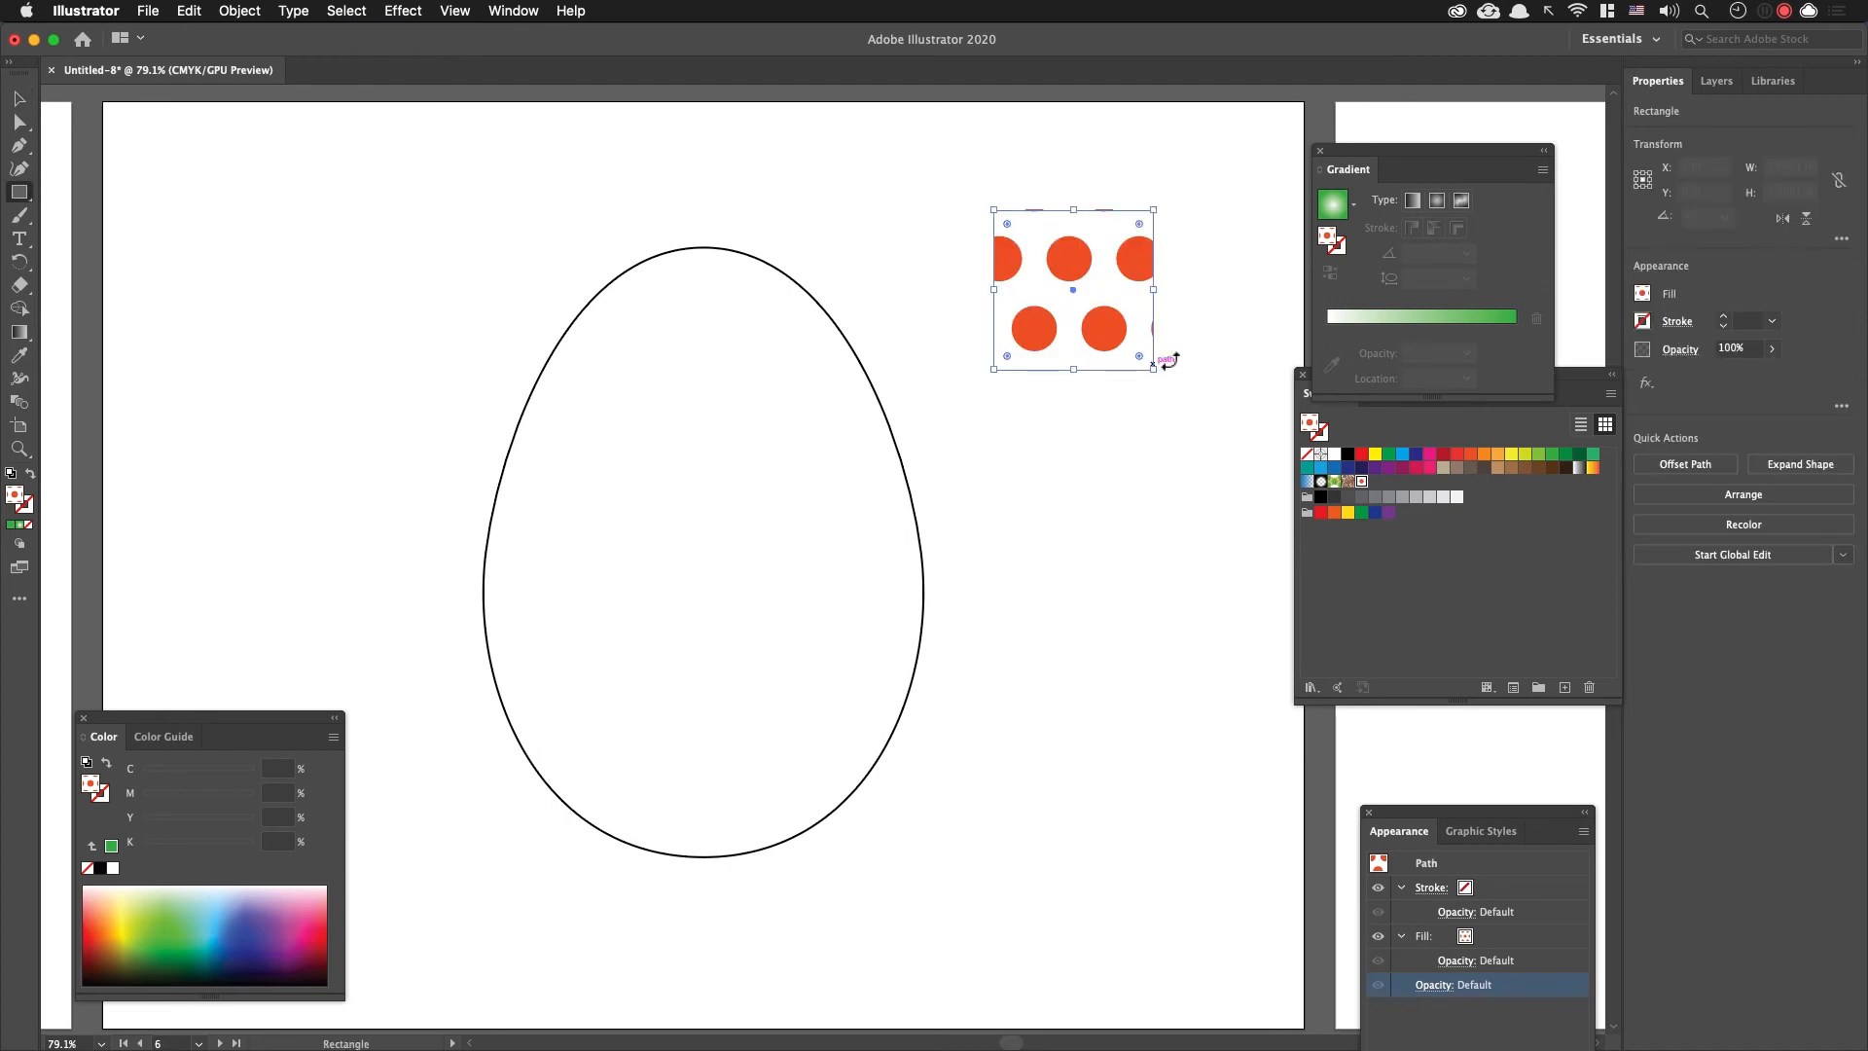
pyautogui.click(1320, 468)
pyautogui.press('space')
pyautogui.moveTo(1145, 456); pyautogui.dragTo(1132, 456)
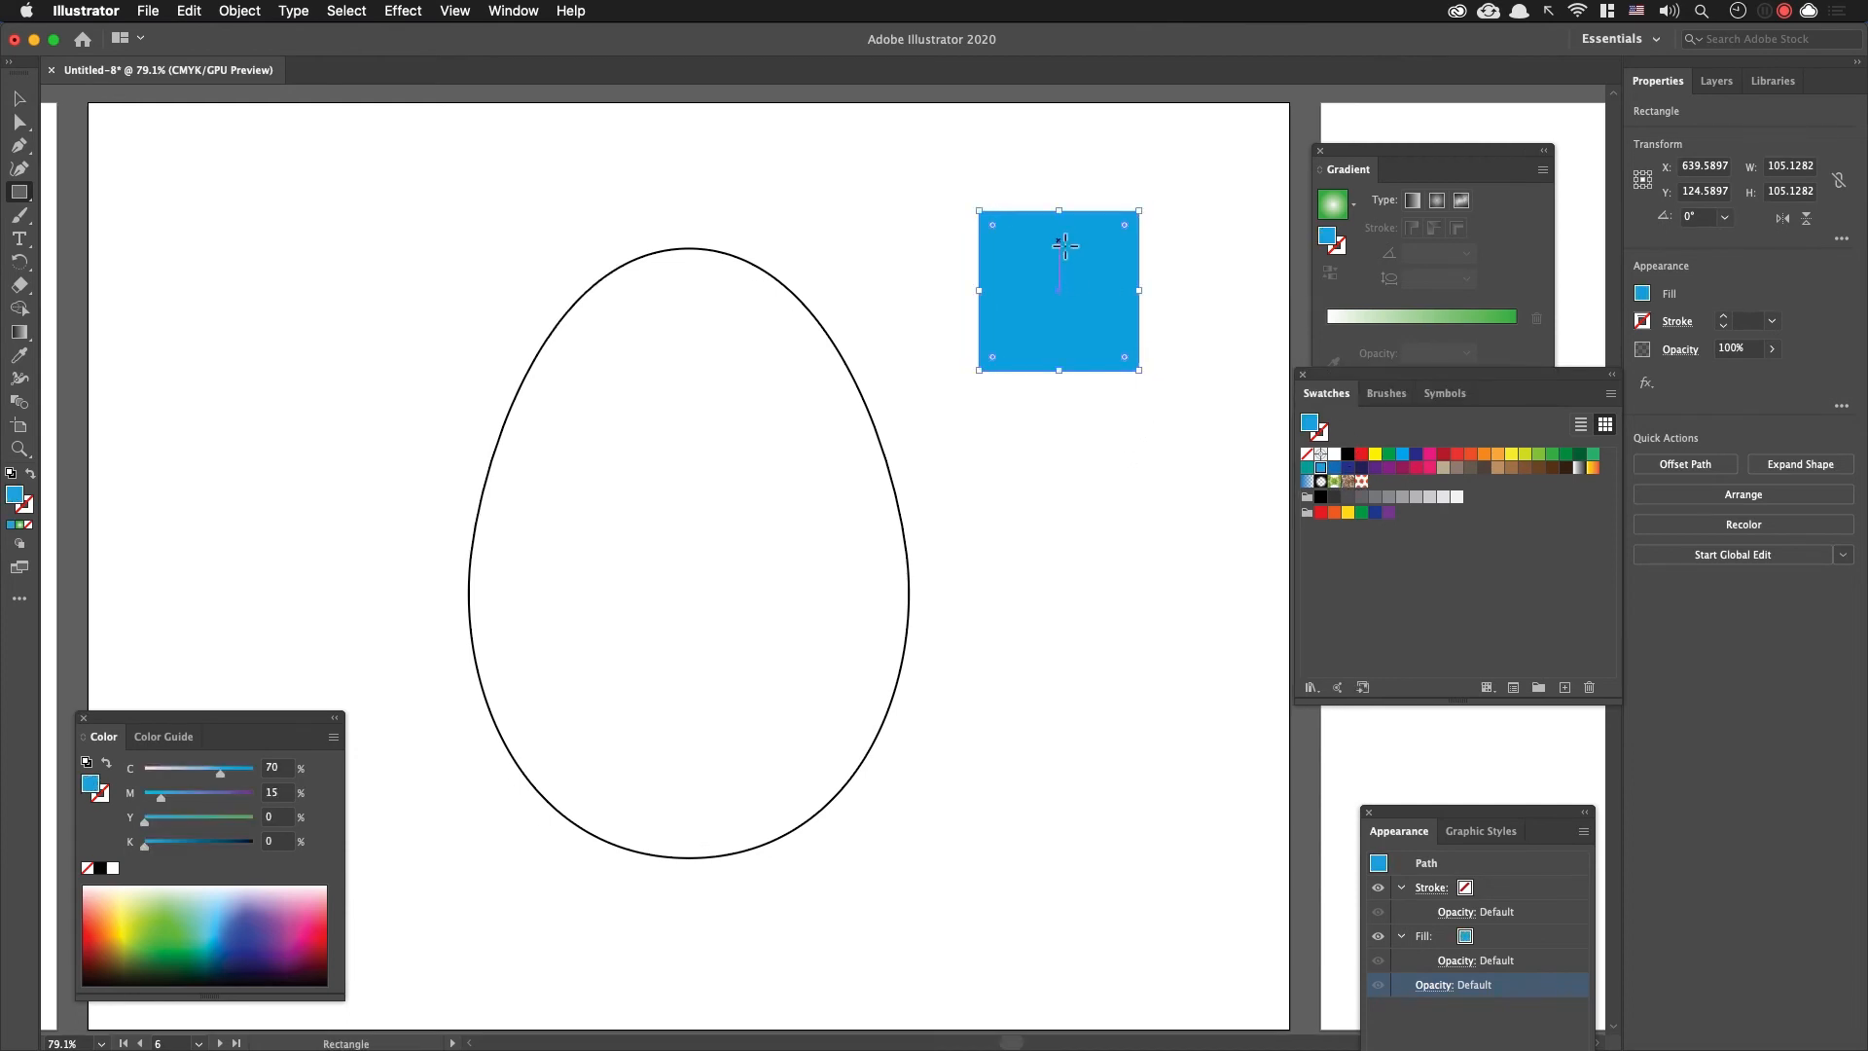
# Step: Add a circle about 31 pt wide near the blue square's upper-left corner and fill it with magenta
pyautogui.press('l')
pyautogui.moveTo(1005, 241); pyautogui.dragTo(1032, 261)
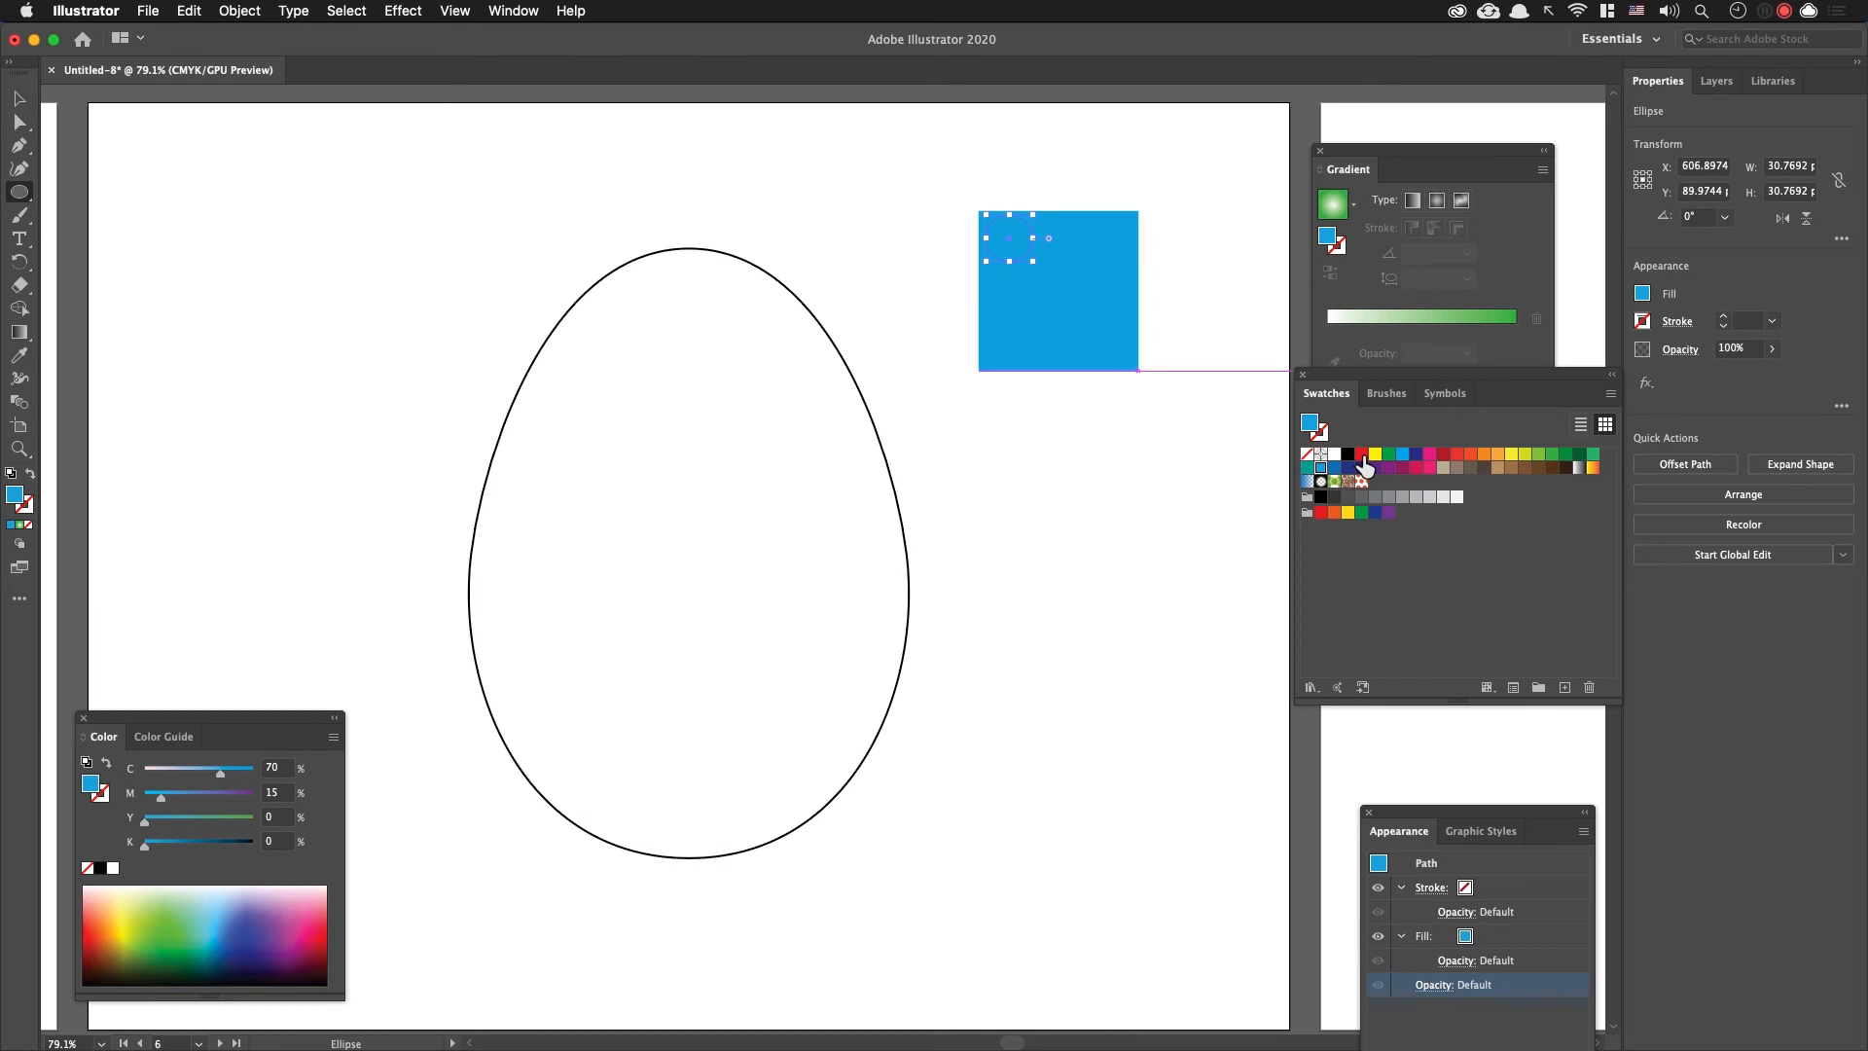
pyautogui.click(1429, 453)
pyautogui.press('v')
pyautogui.moveTo(1021, 250); pyautogui.dragTo(1024, 259)
pyautogui.click(1164, 256)
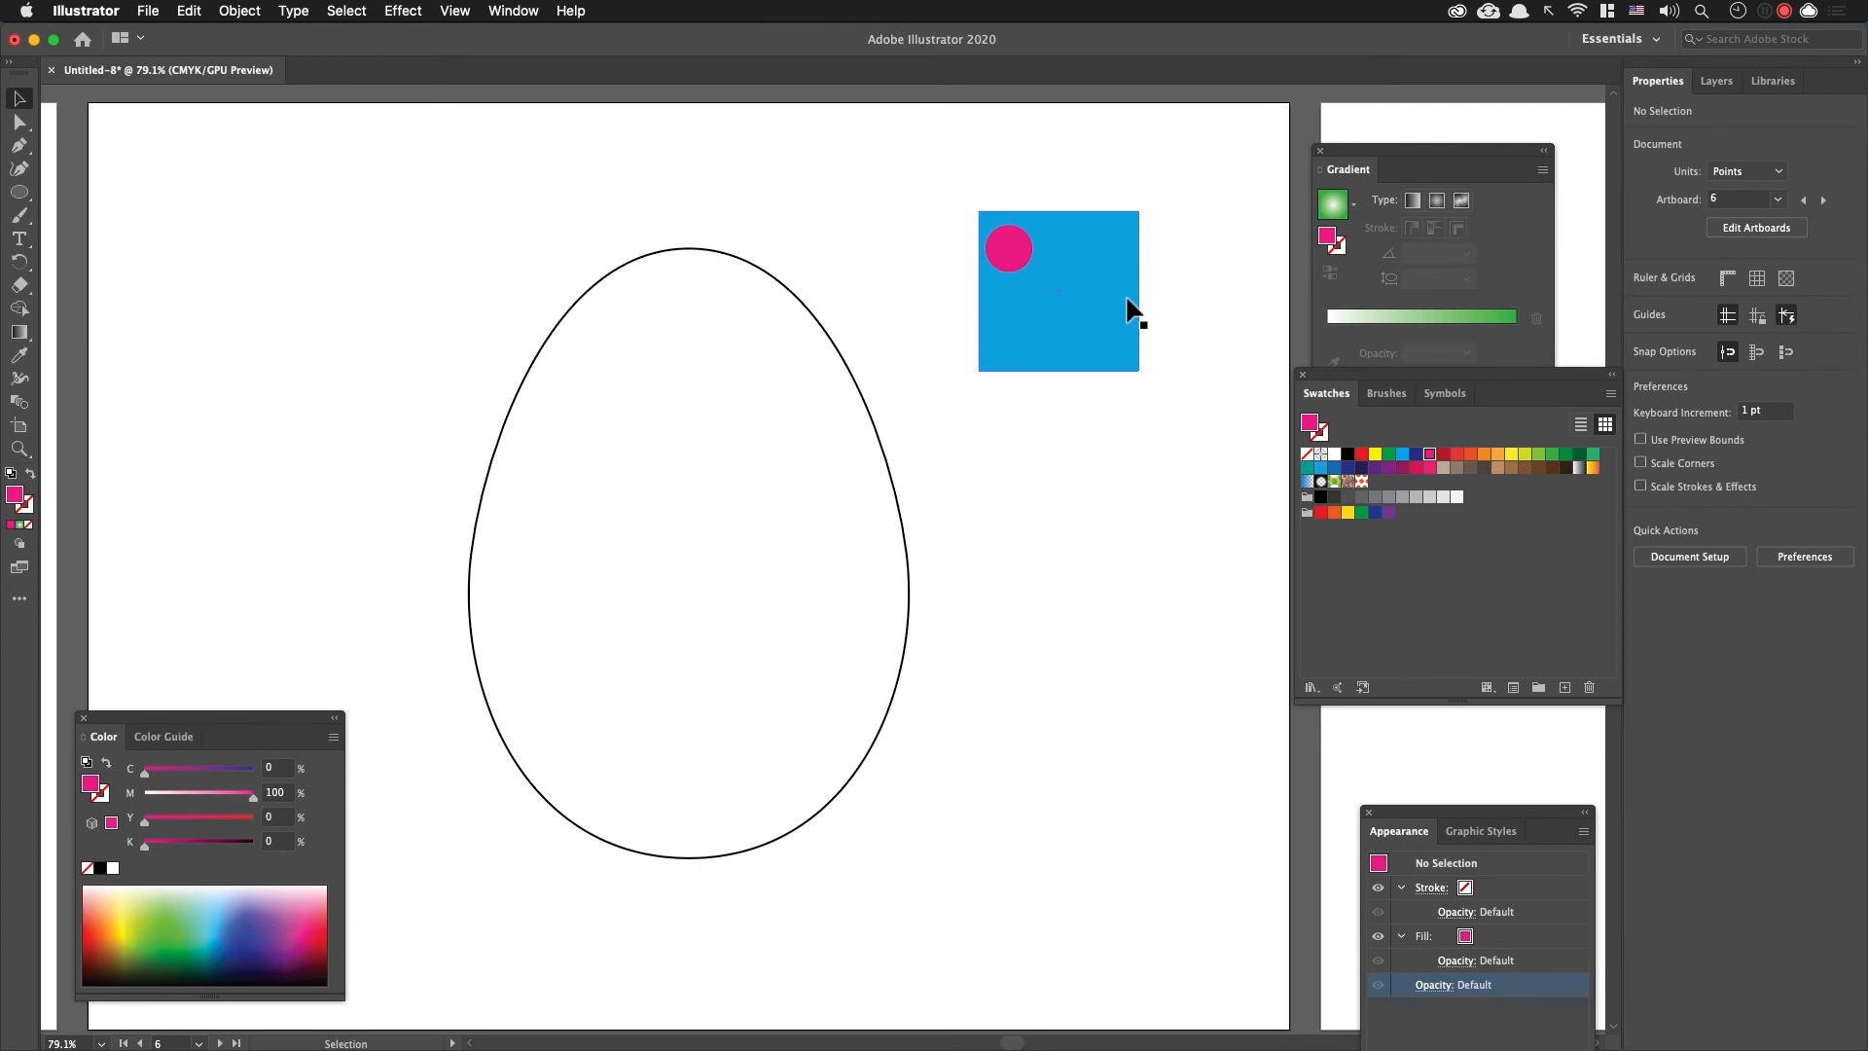
# Step: Set the Pencil tool's fidelity to Smooth and sketch a curvy squiggle about 58 by 64 pt diagonally across the blue square
pyautogui.press('n')
pyautogui.press('Return')
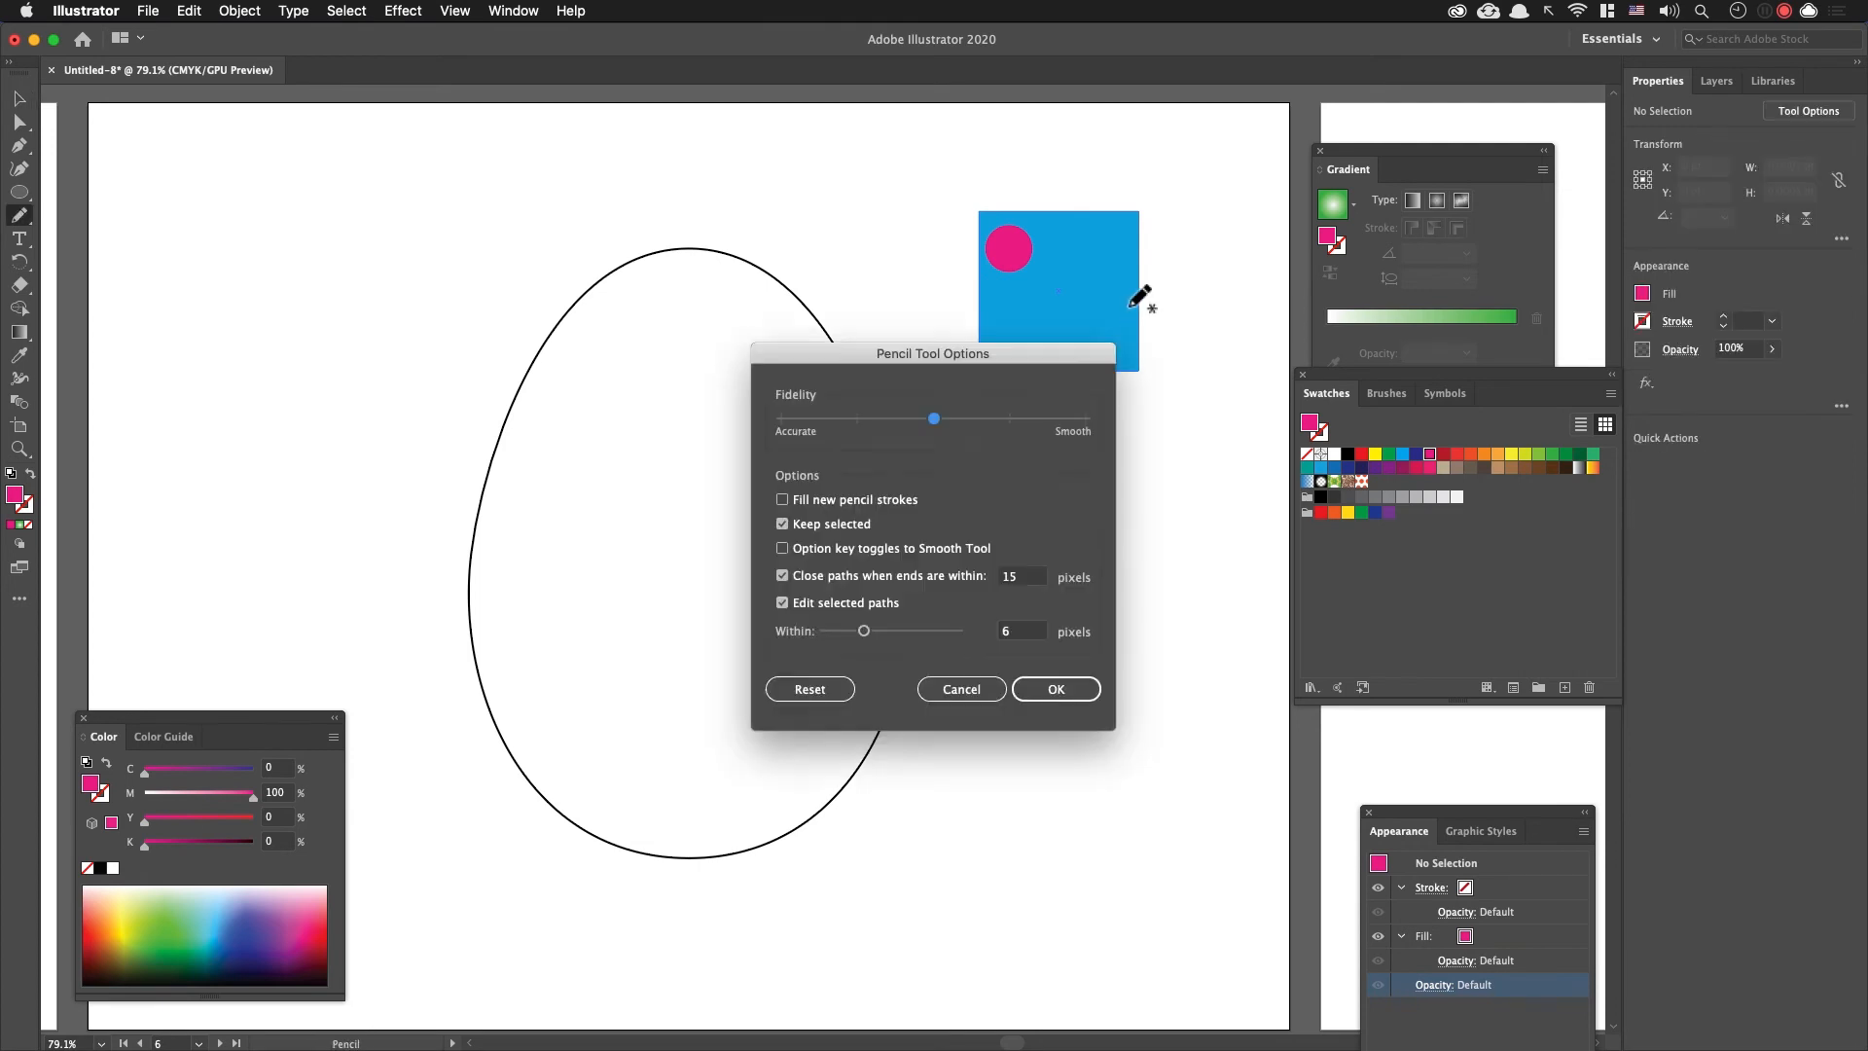
pyautogui.moveTo(934, 418); pyautogui.dragTo(1082, 424)
pyautogui.click(1056, 689)
pyautogui.moveTo(1094, 245)
pyautogui.mouseDown()
pyautogui.moveTo(1072, 311)
pyautogui.moveTo(1014, 338)
pyautogui.mouseUp()
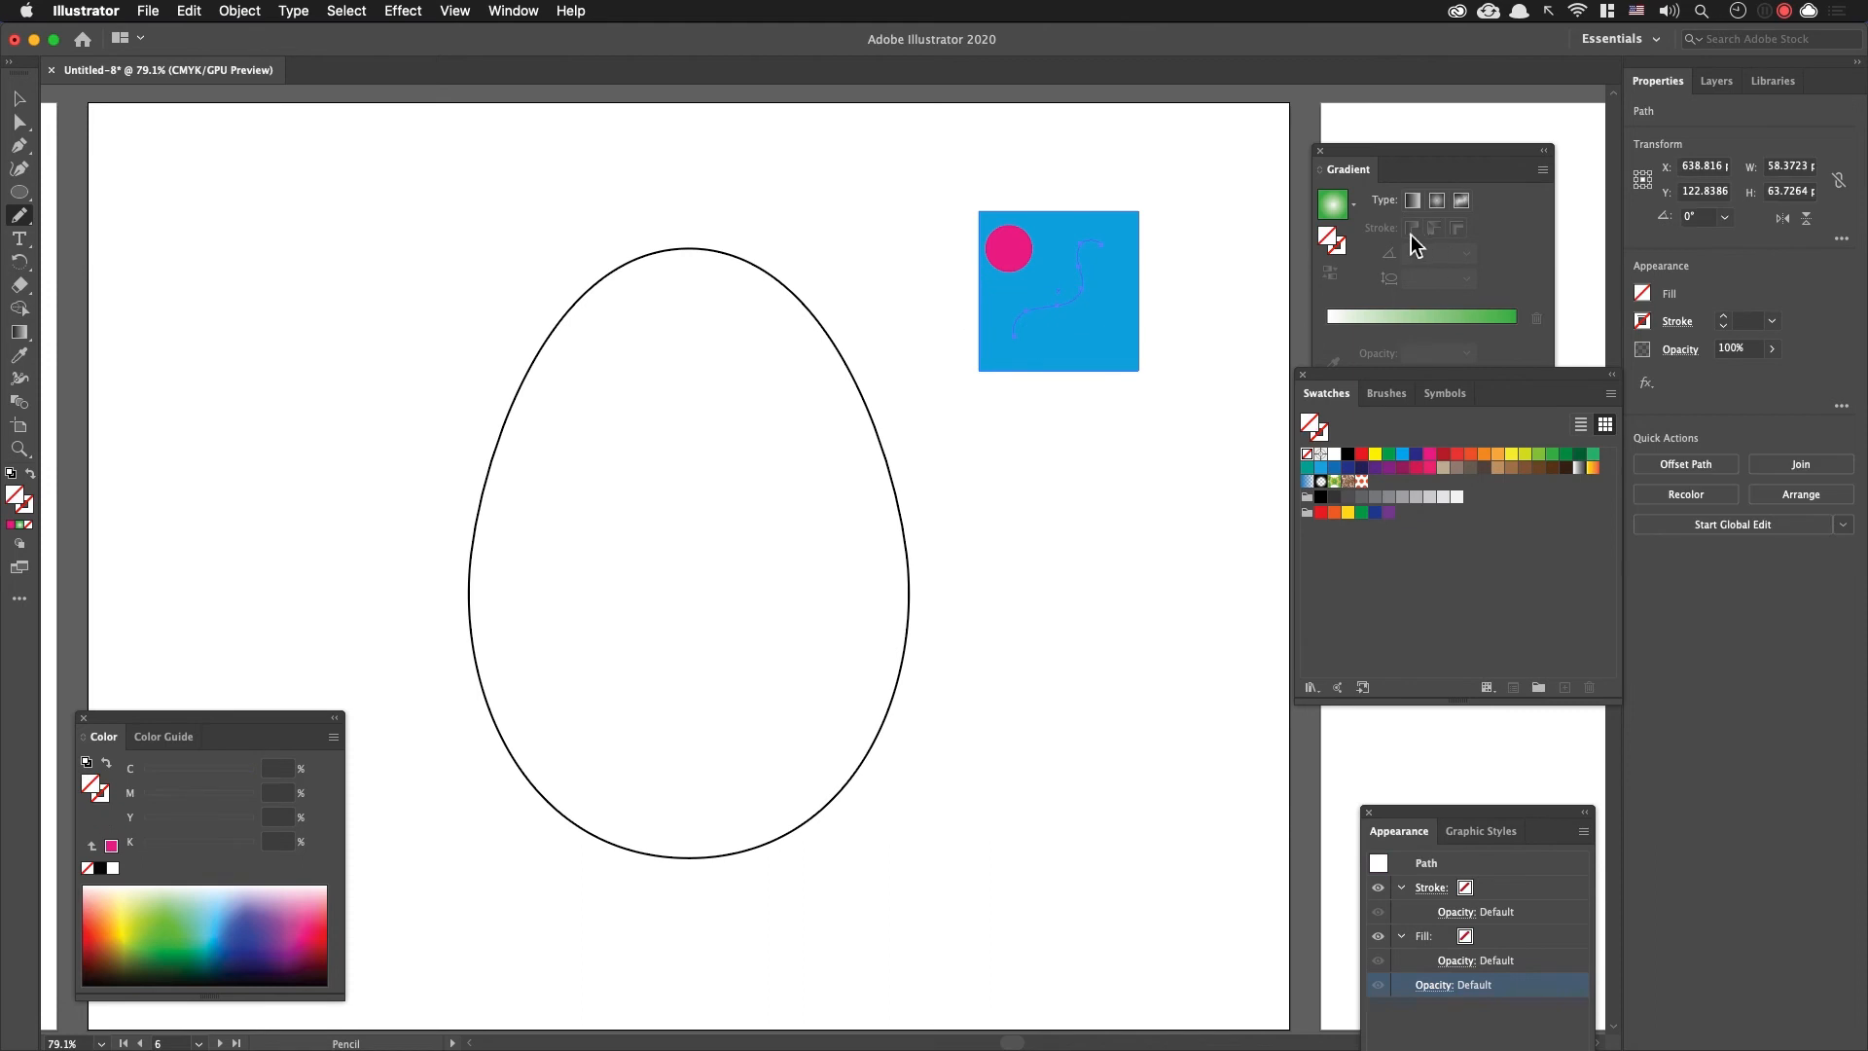
# Step: Give the squiggle a 9 pt white stroke and adjust the positions of the squiggle and magenta circle within the square
pyautogui.click(1723, 315)
pyautogui.click(1722, 315)
pyautogui.click(1723, 315)
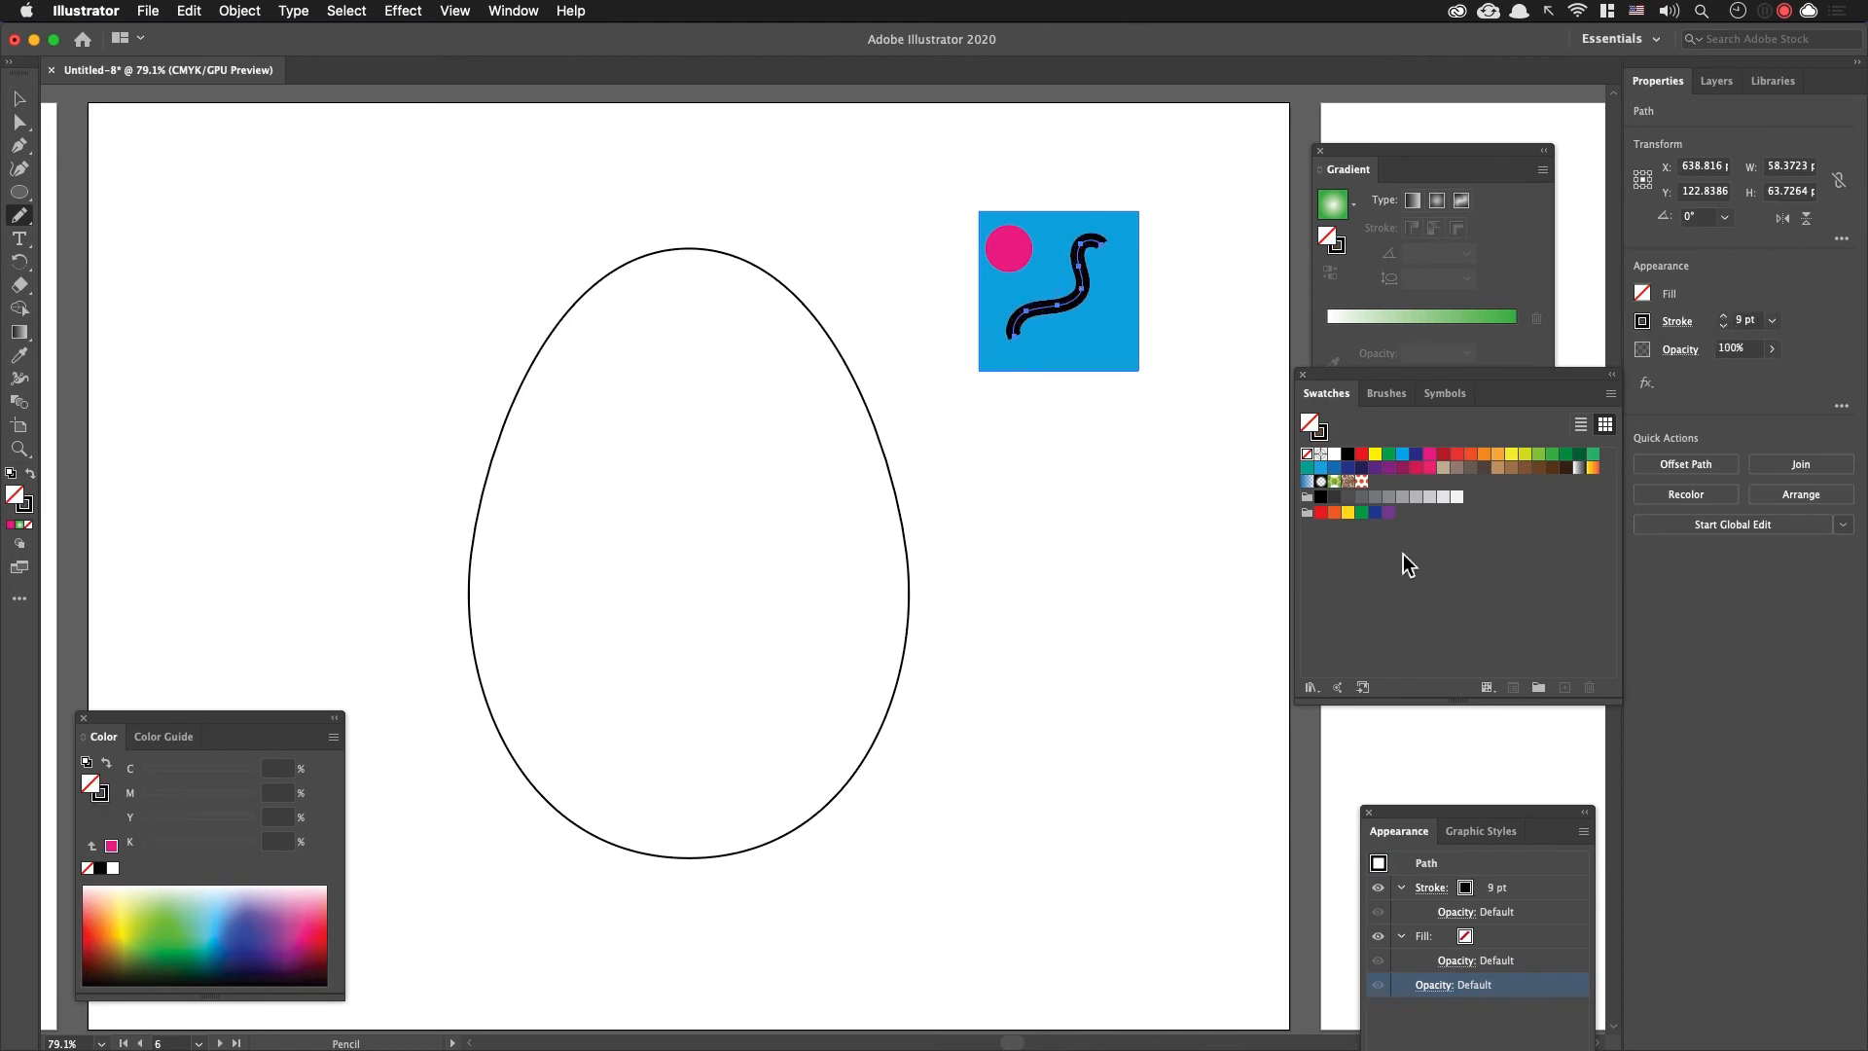
pyautogui.click(1334, 454)
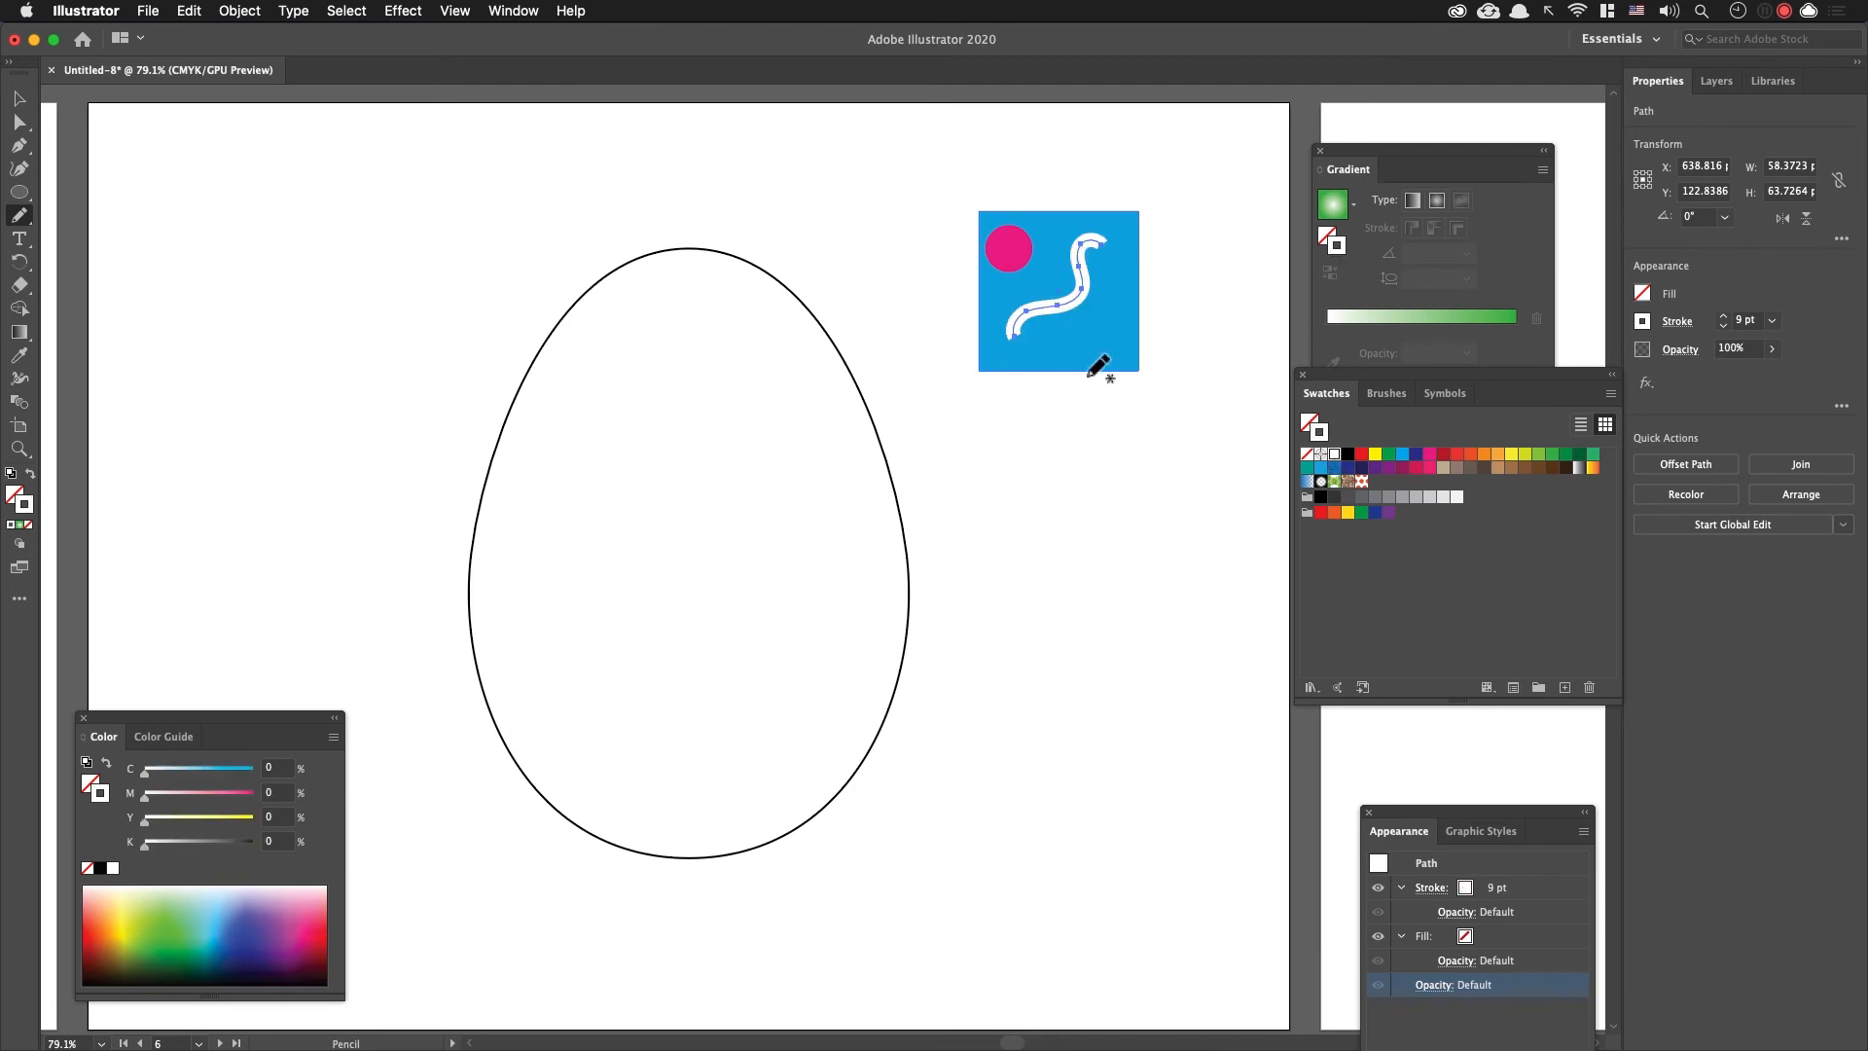
pyautogui.press('v')
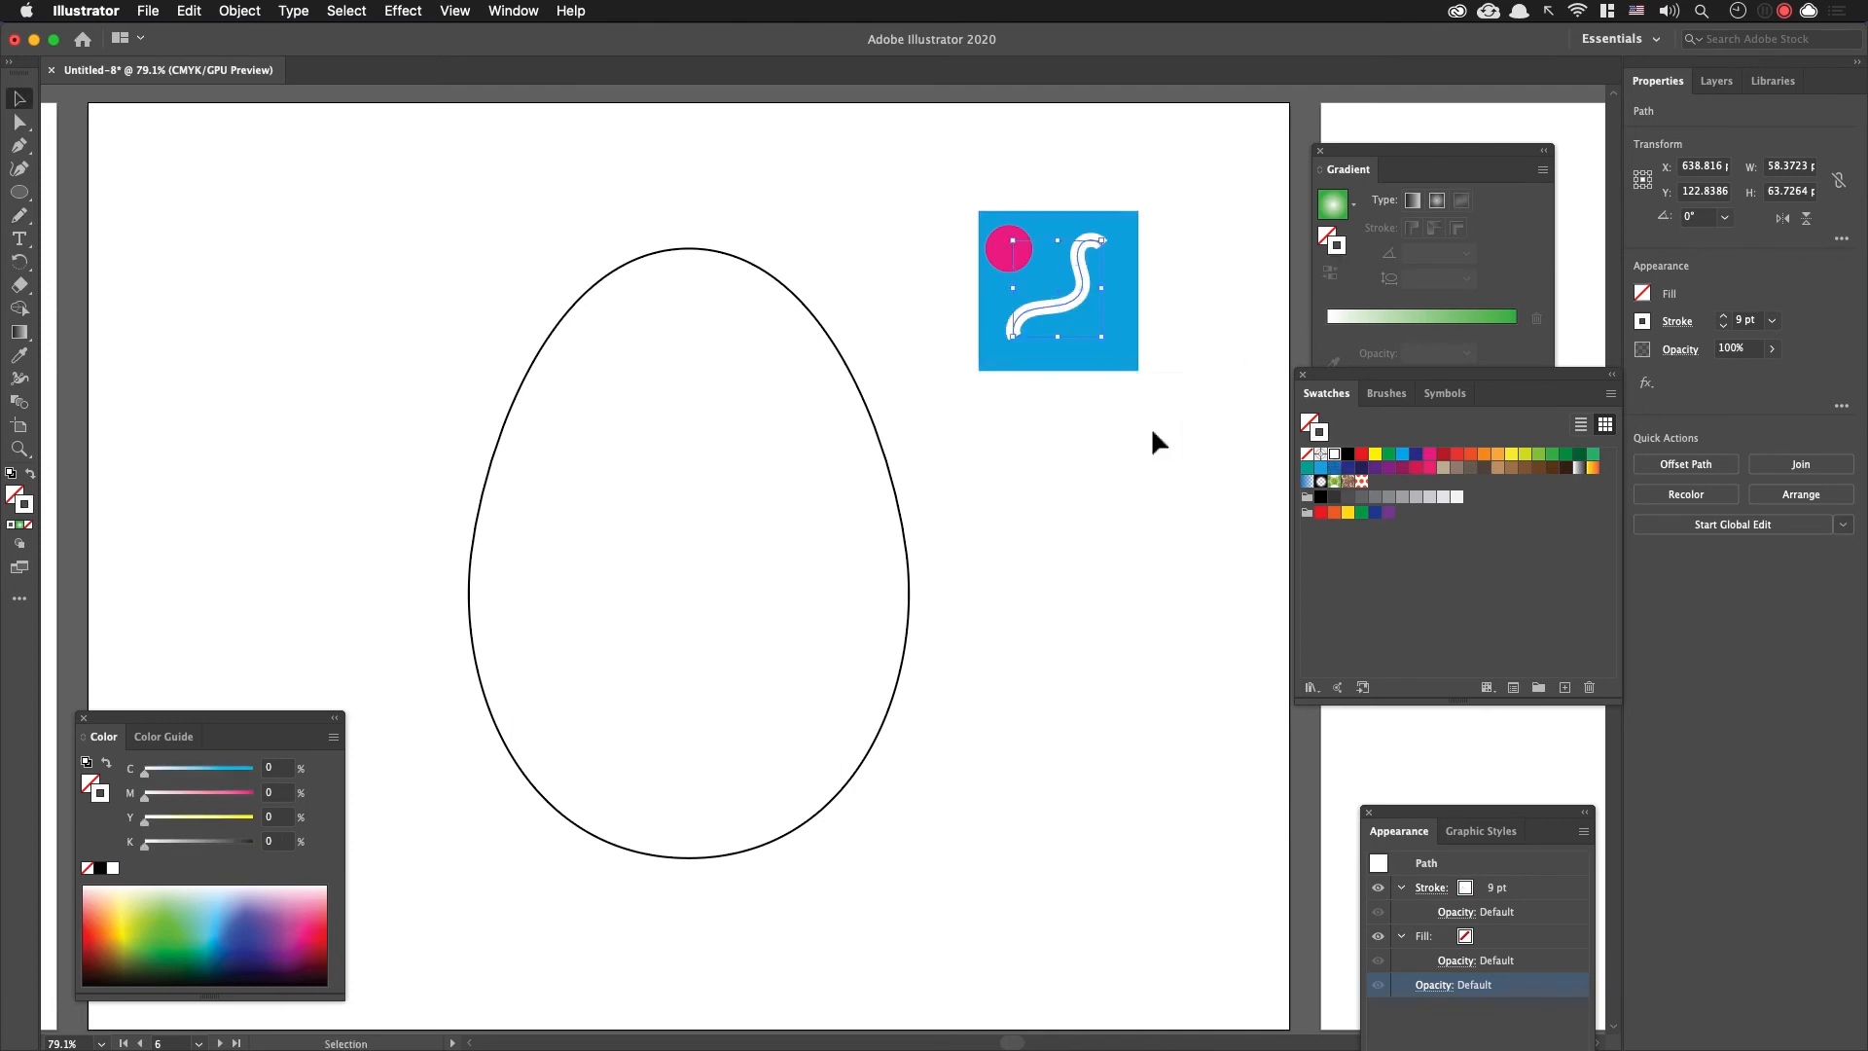
pyautogui.moveTo(1090, 308)
pyautogui.mouseDown()
pyautogui.moveTo(1072, 284)
pyautogui.moveTo(1086, 302)
pyautogui.mouseUp()
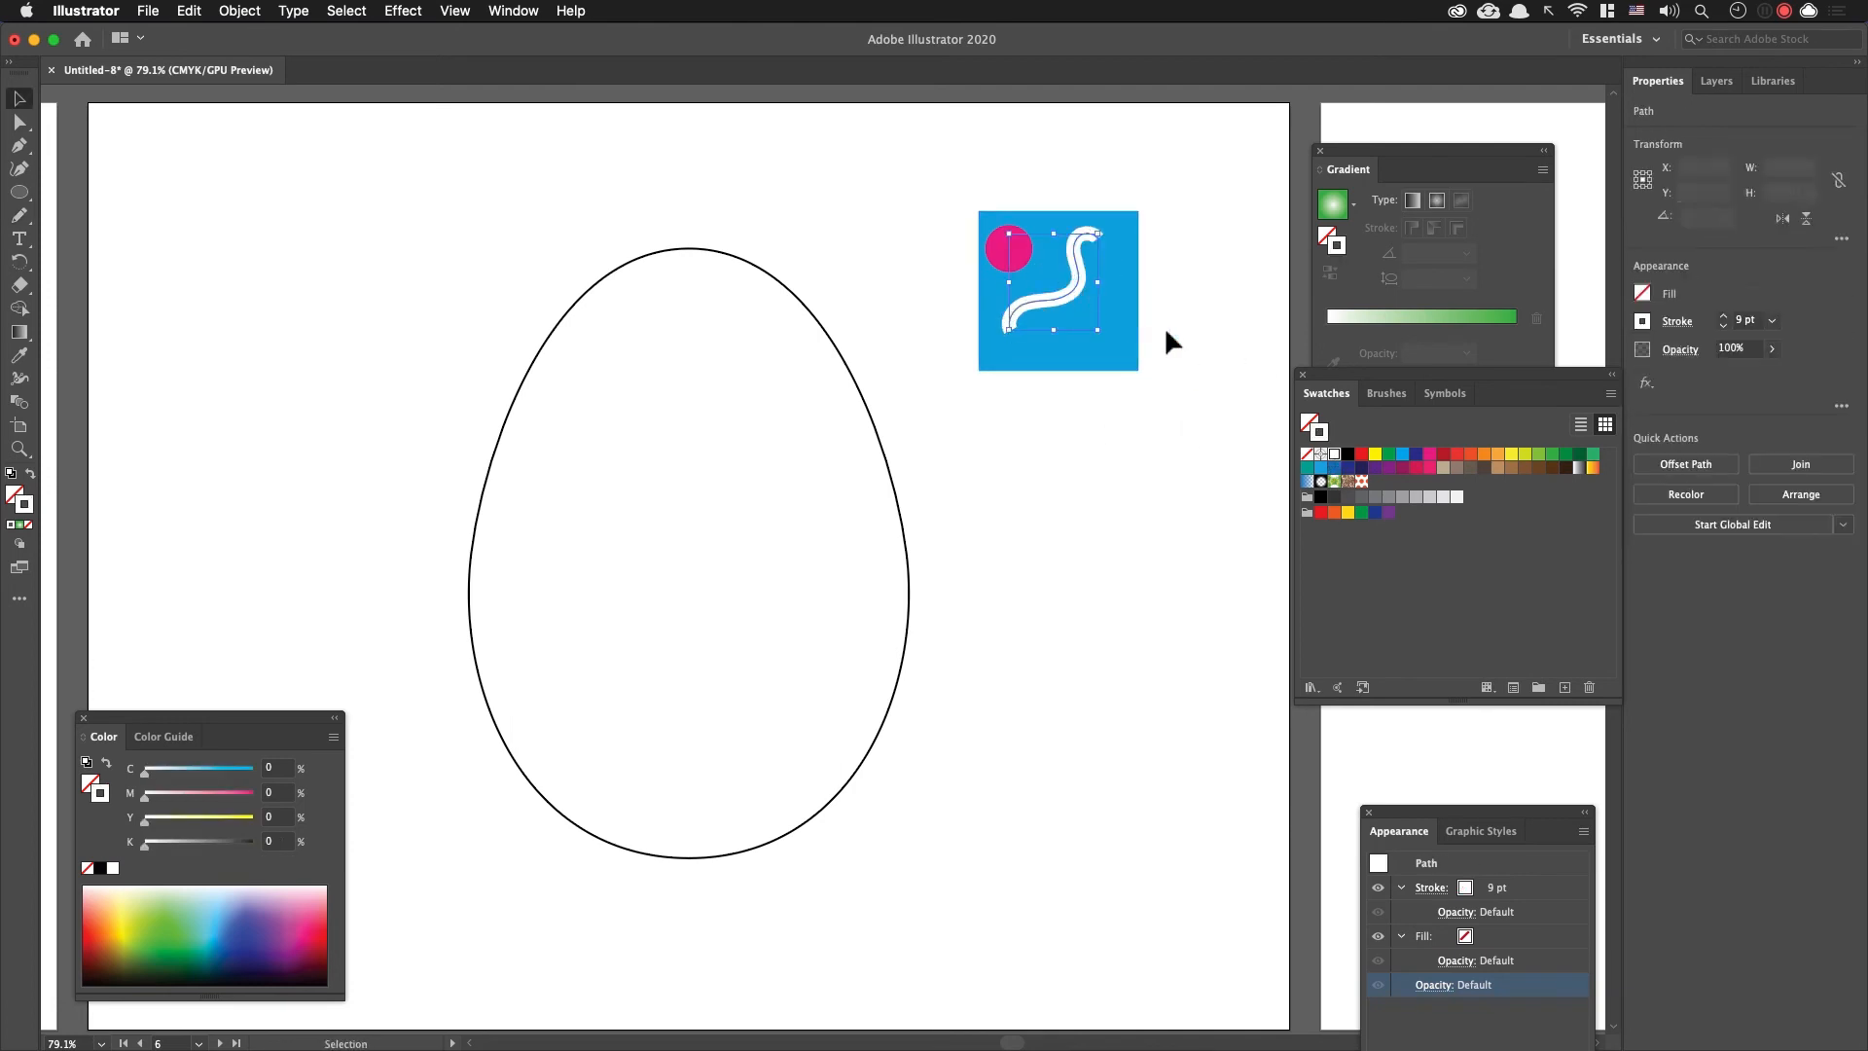
pyautogui.moveTo(1014, 252); pyautogui.dragTo(1027, 260)
pyautogui.click(1172, 338)
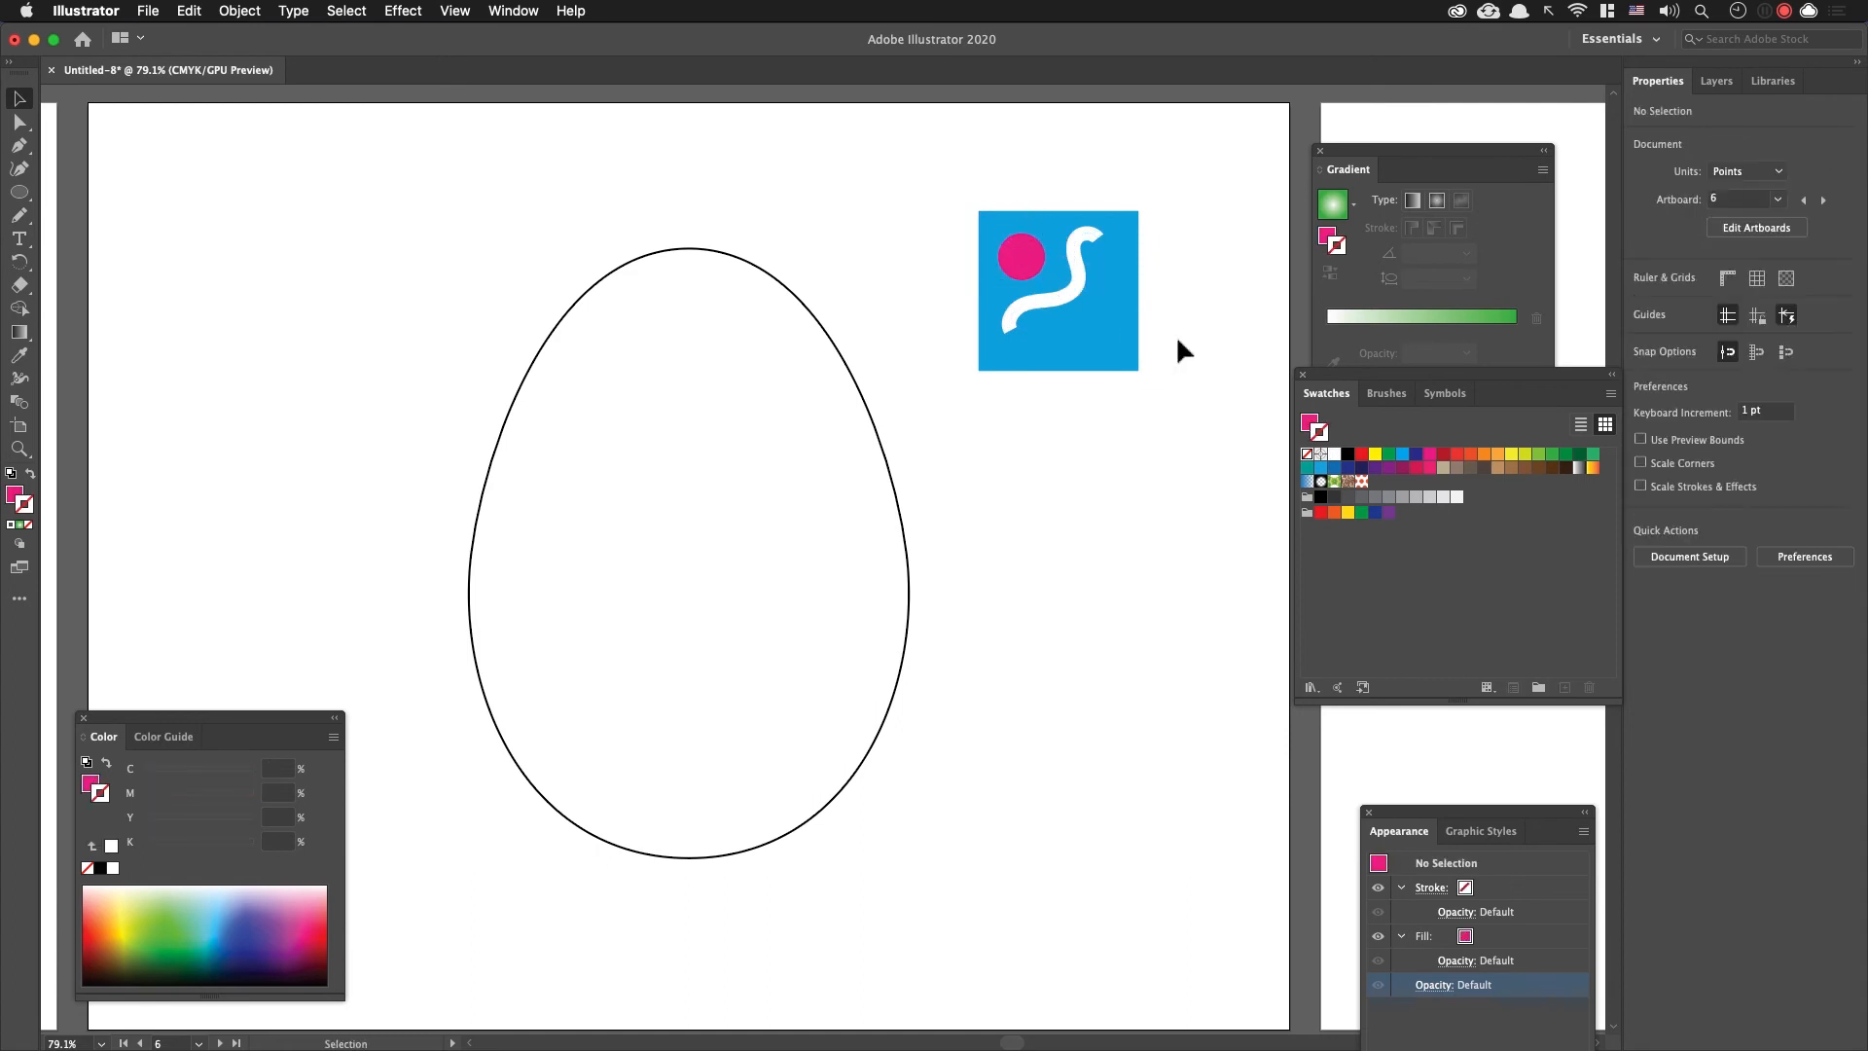
# Step: Draw a narrow upright rectangle about 10 by 46 pt in the square's lower-right area, filled yellow with no stroke
pyautogui.press('m')
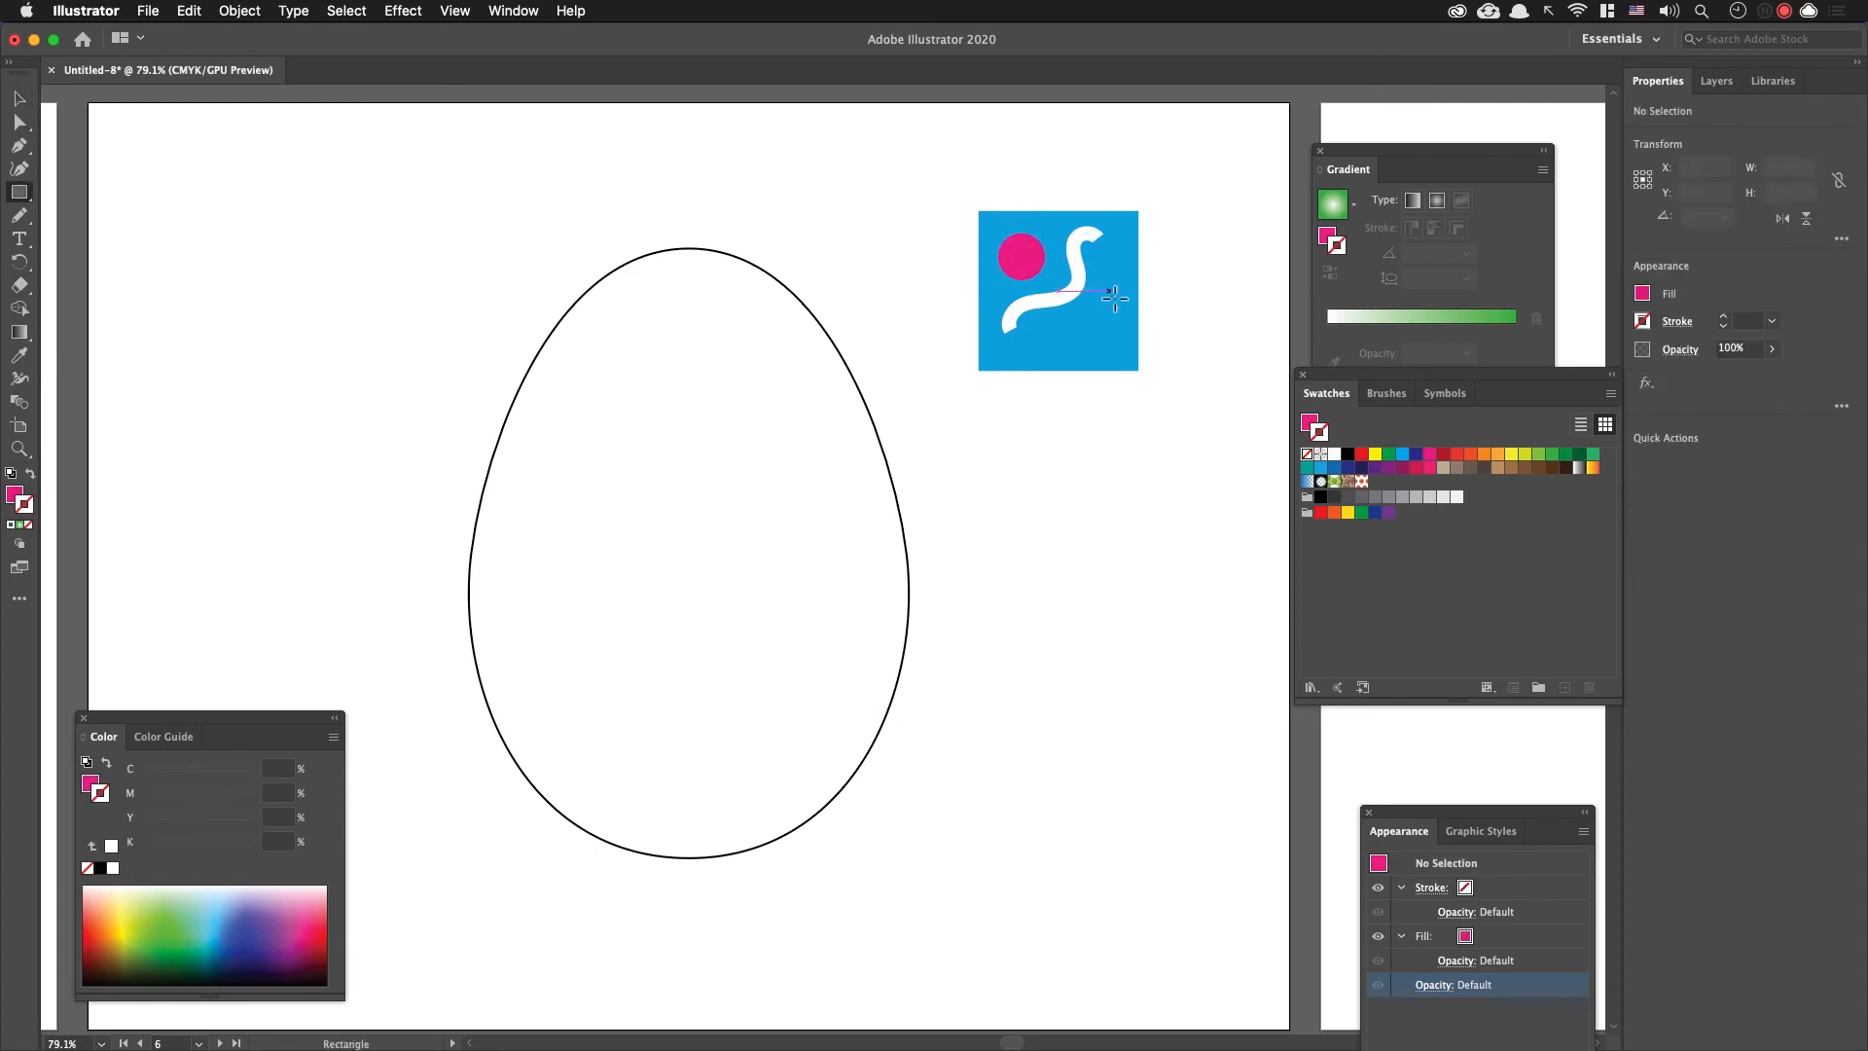
pyautogui.moveTo(1107, 282); pyautogui.dragTo(1112, 352)
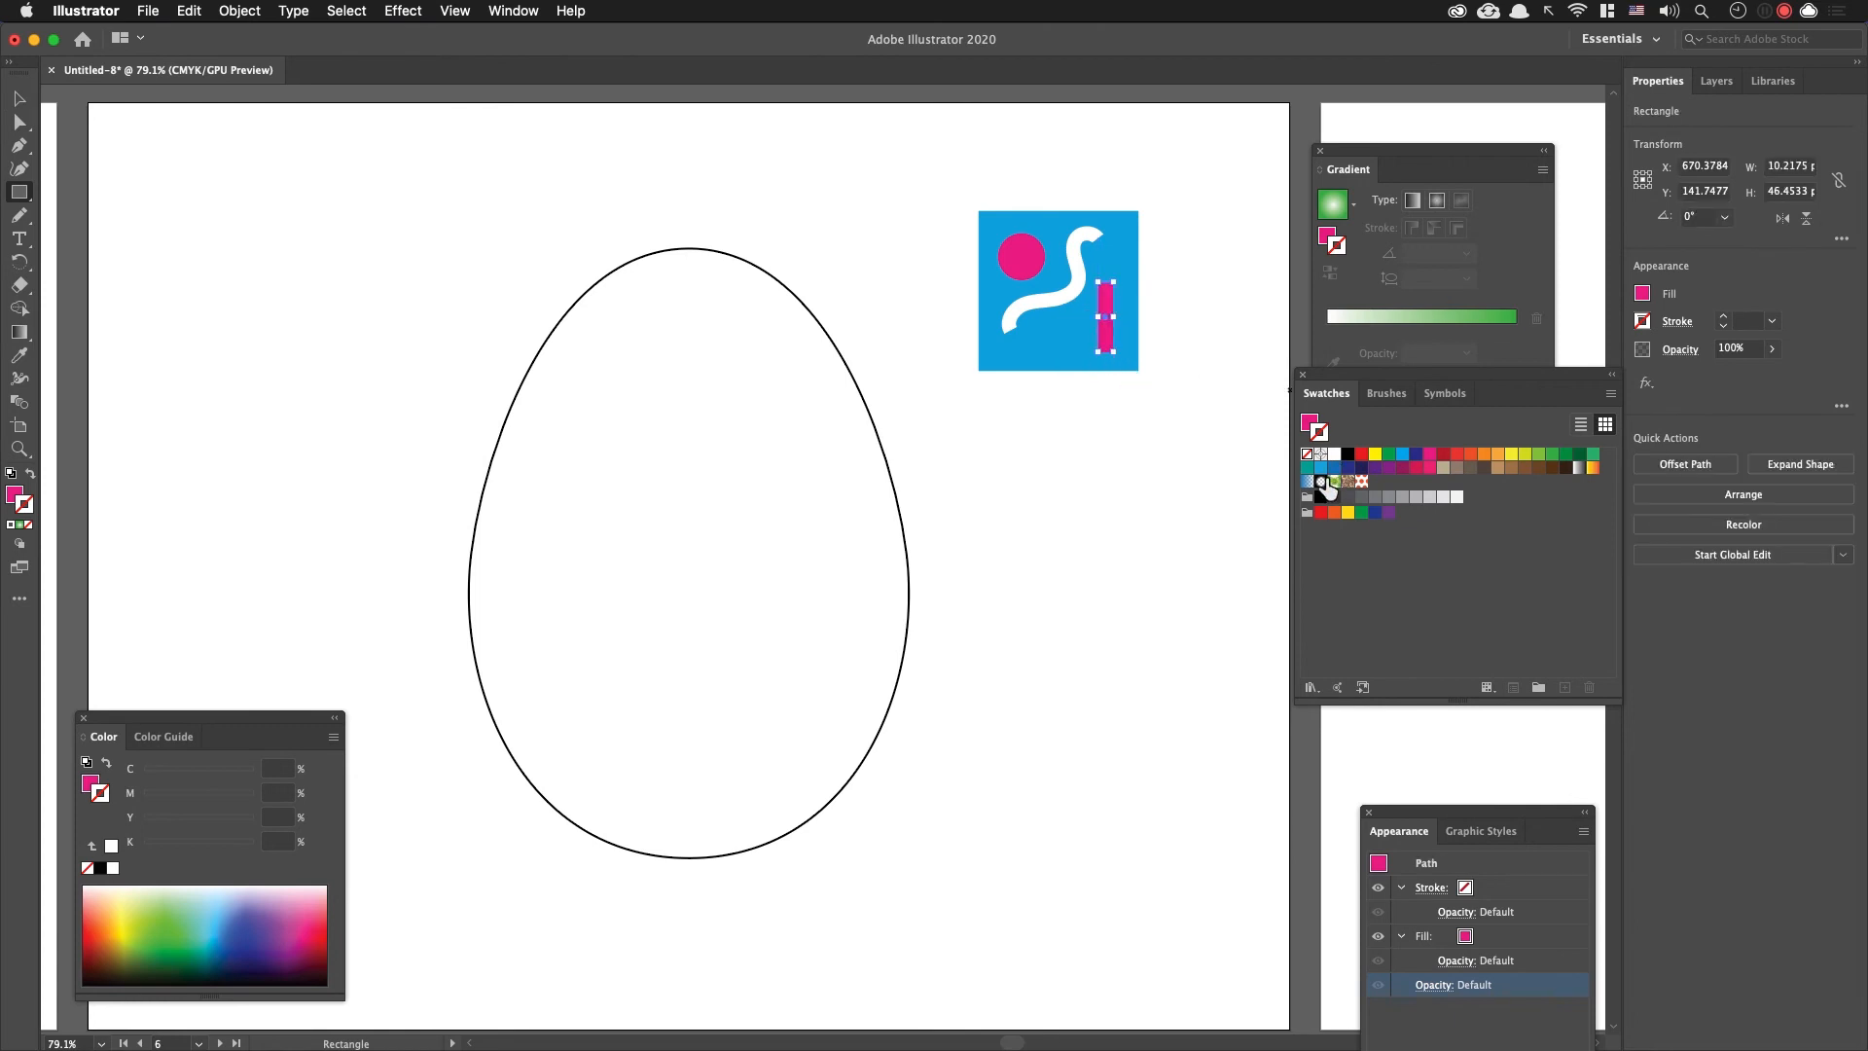
pyautogui.click(1454, 454)
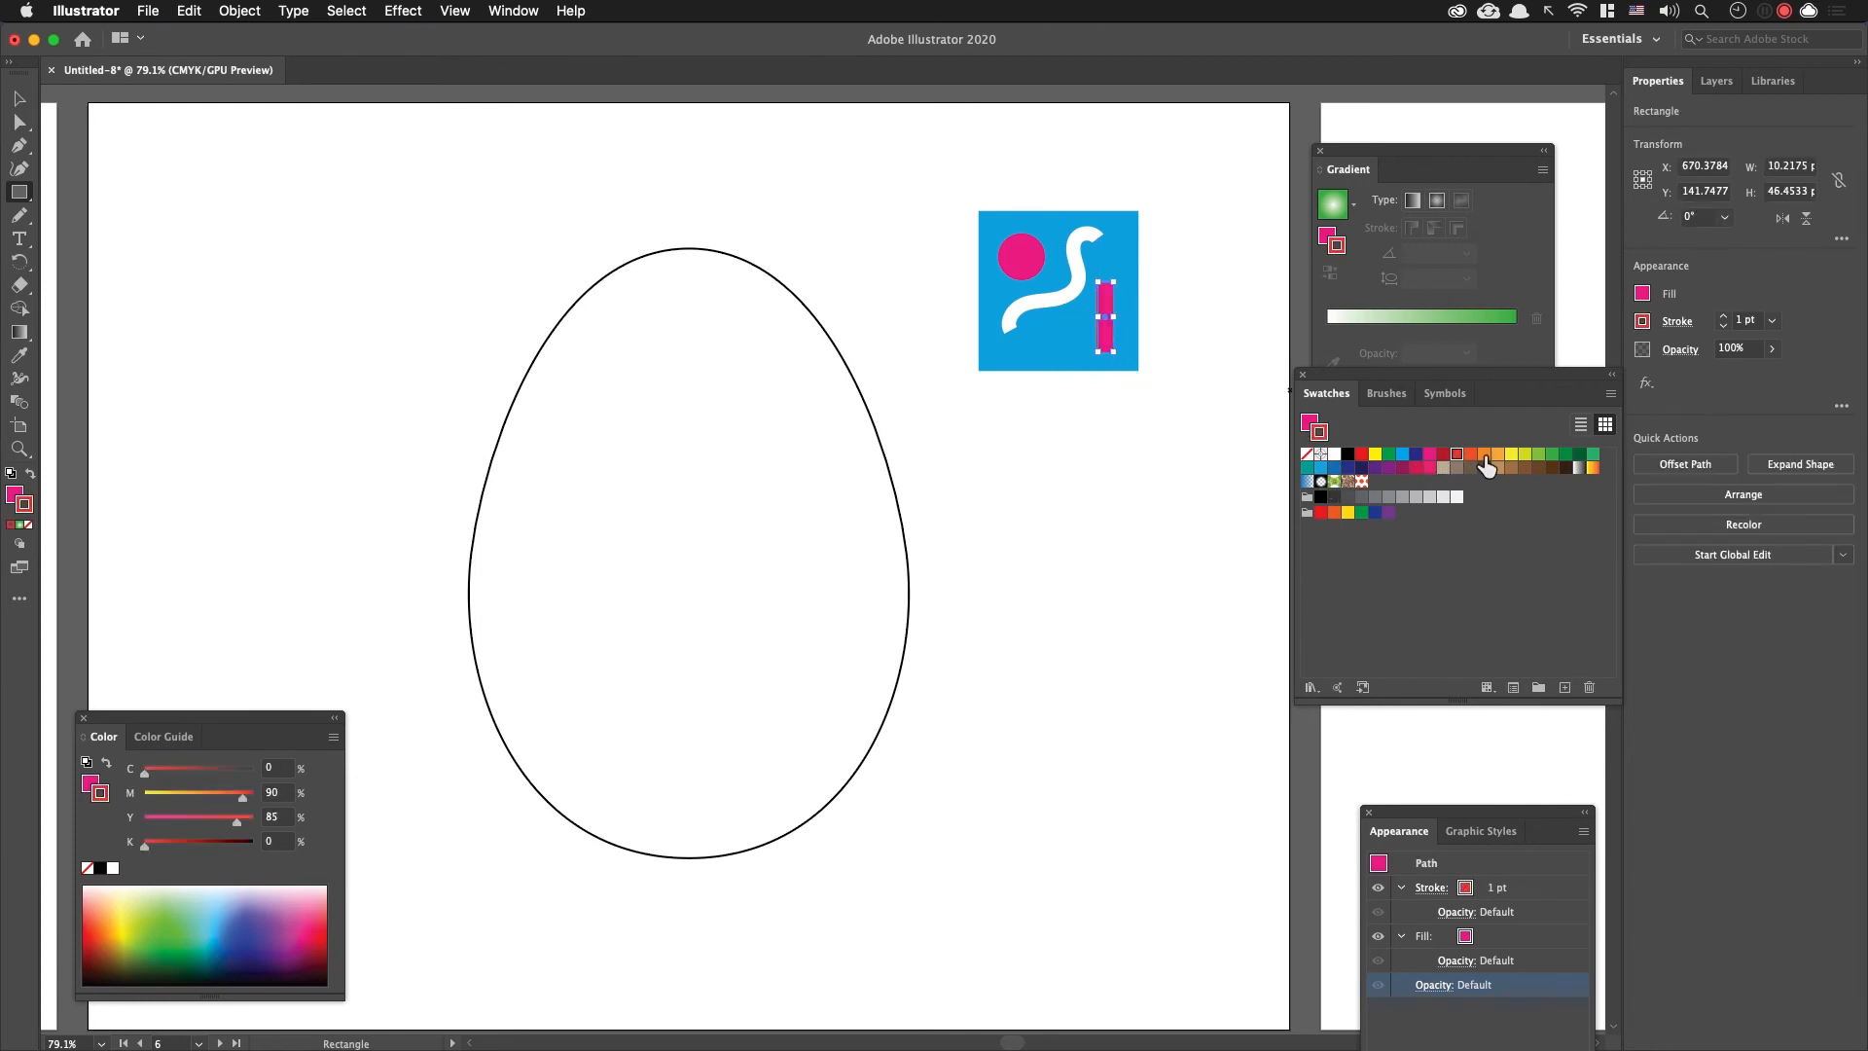
pyautogui.click(1513, 456)
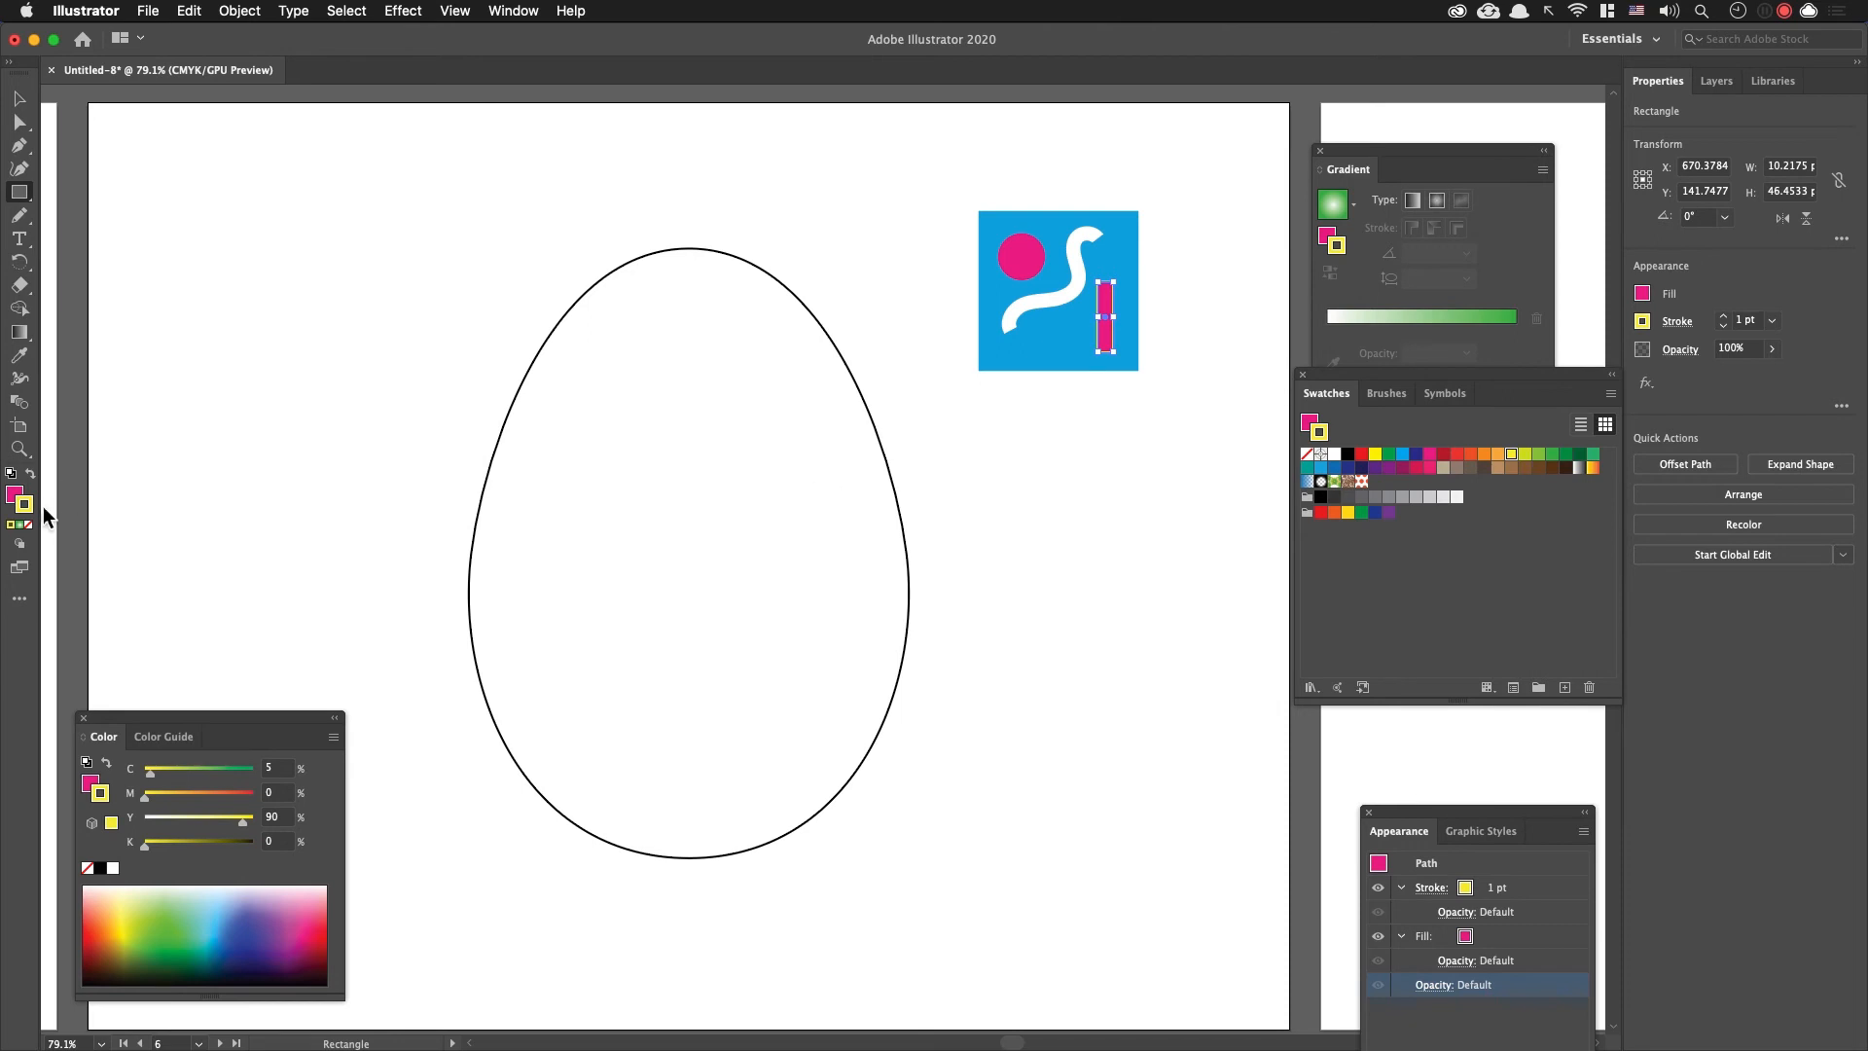
pyautogui.click(30, 473)
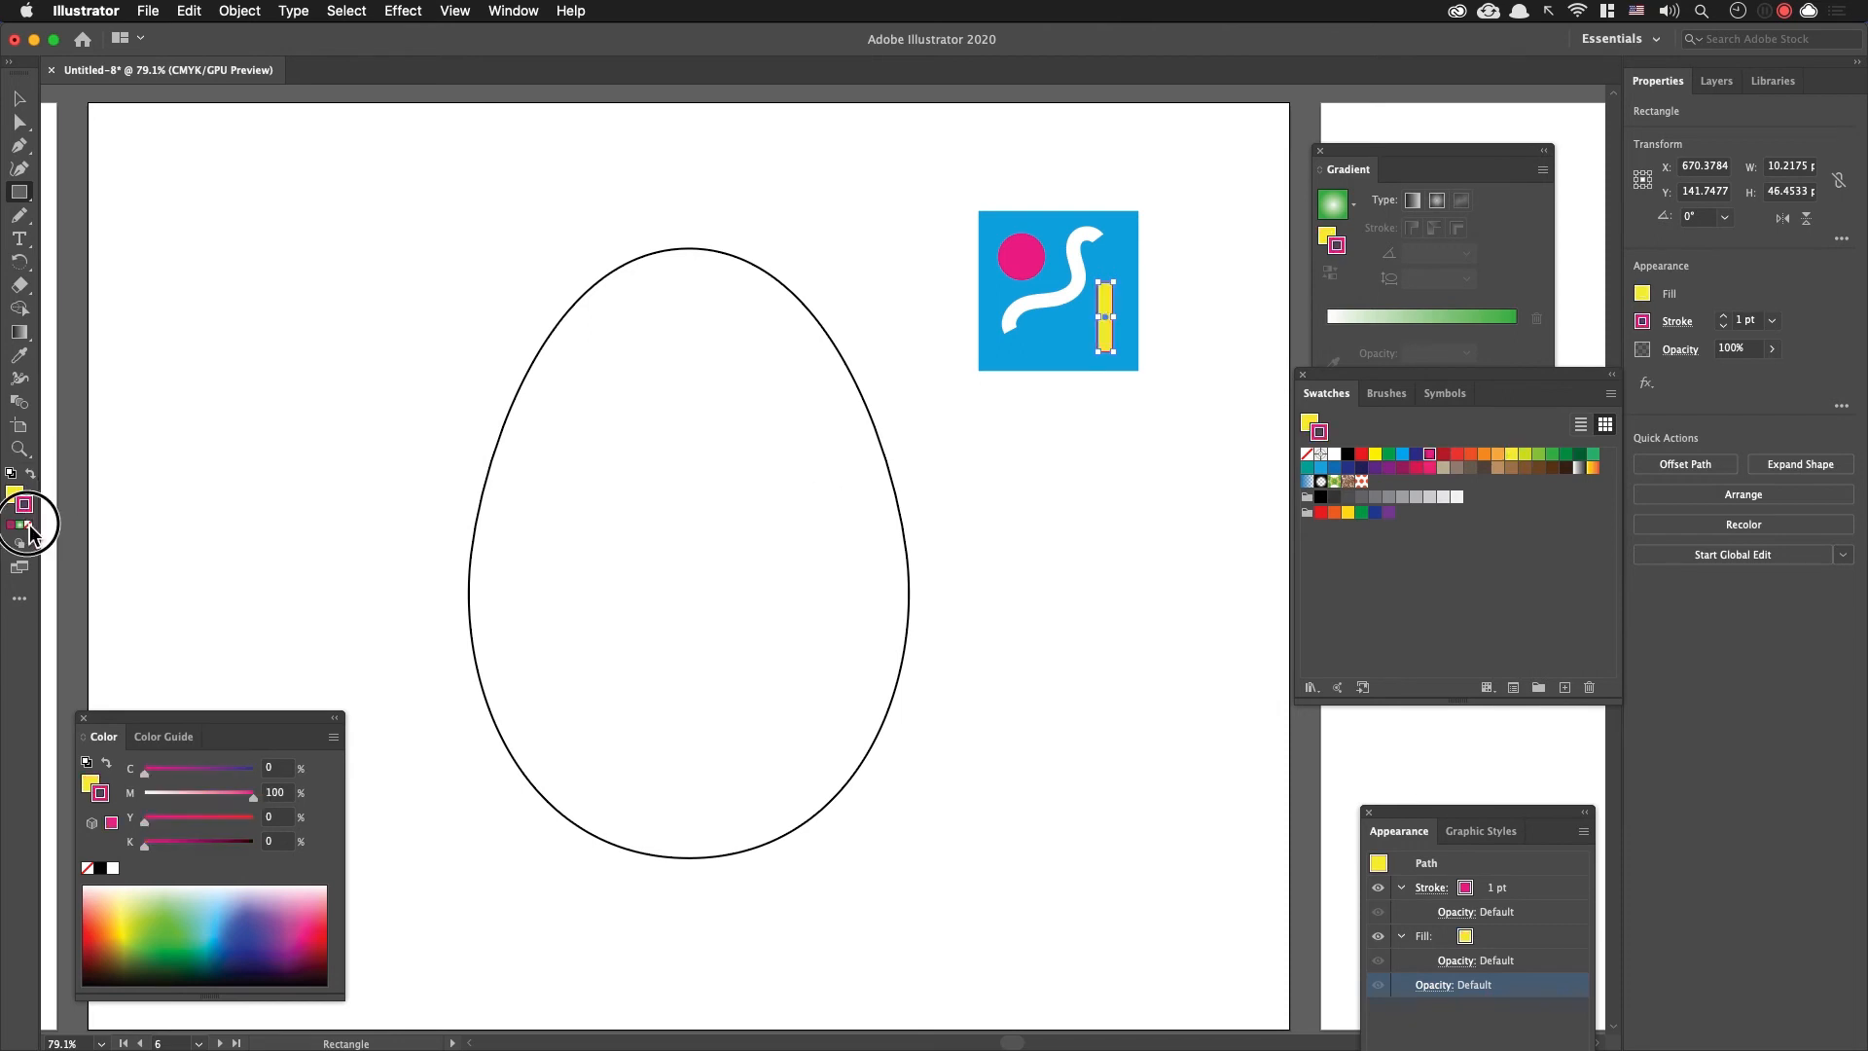
pyautogui.click(28, 524)
pyautogui.press('v')
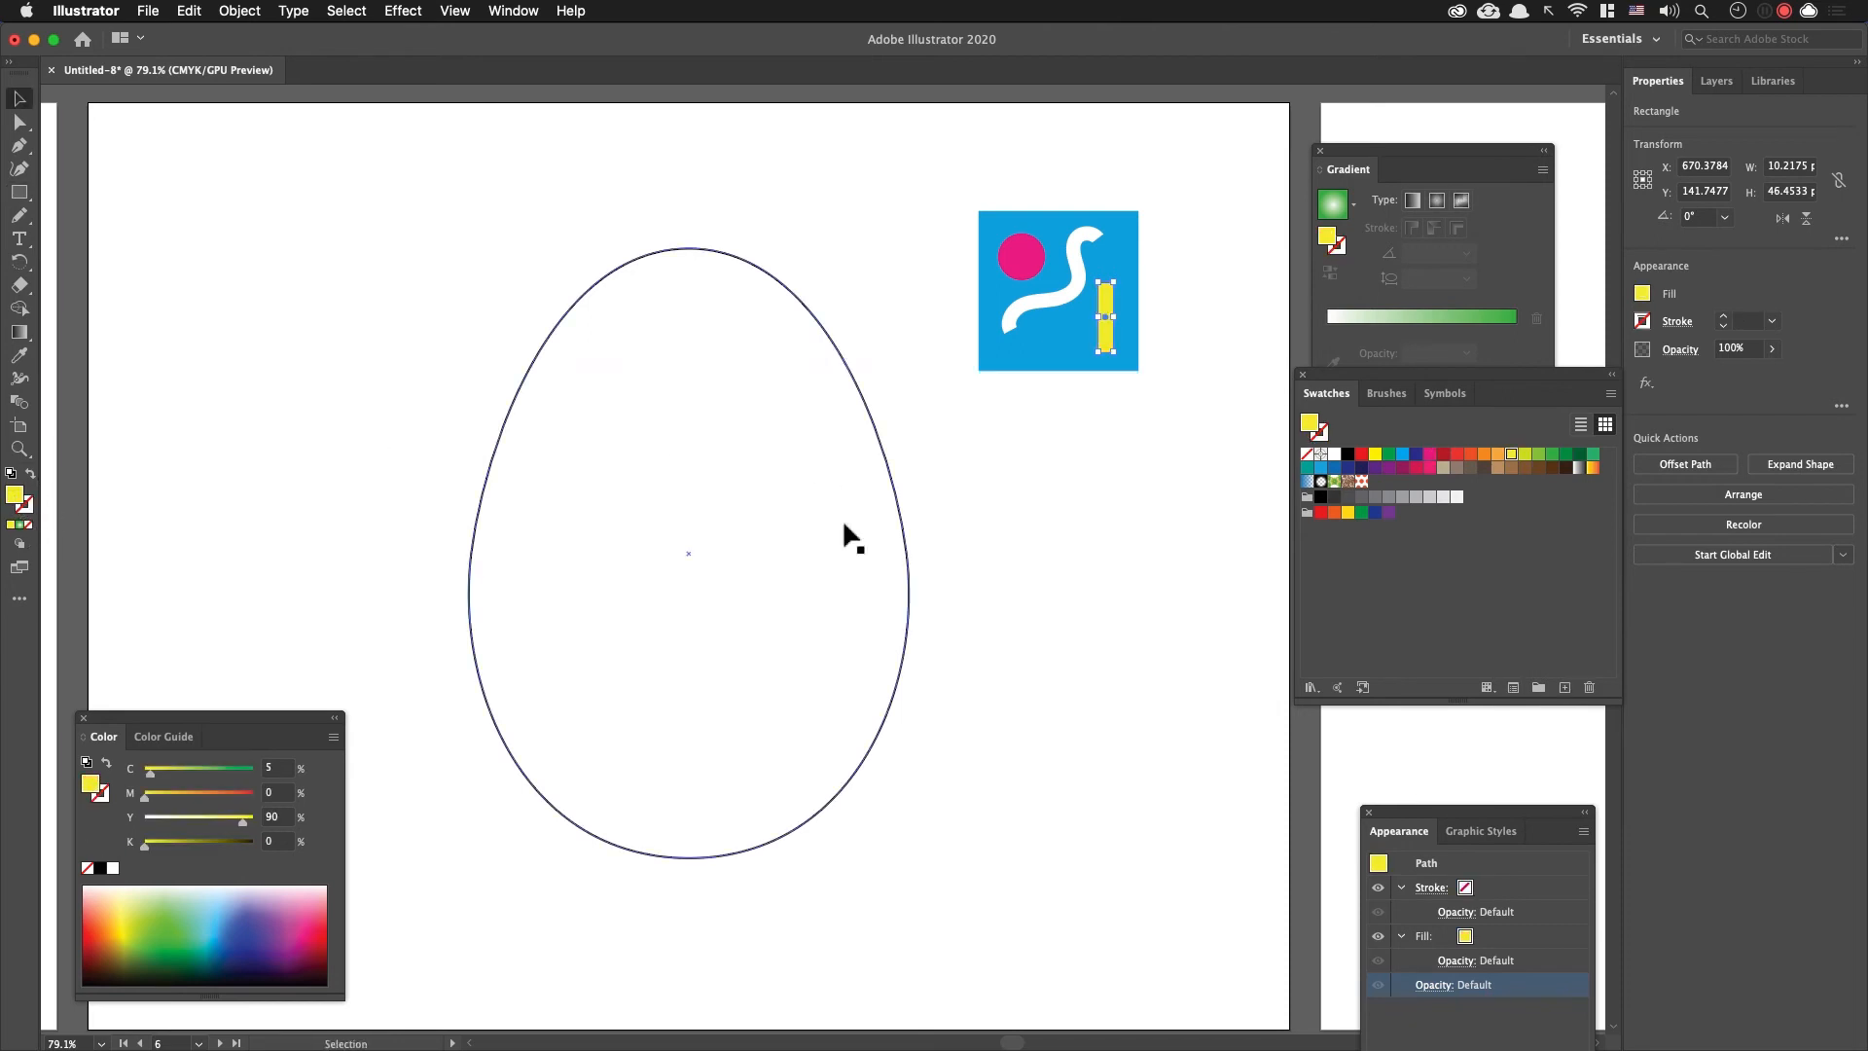
pyautogui.click(1002, 571)
# Step: Add the blue square and its shapes to the swatches as a pattern, and delete the original artwork
pyautogui.click(1017, 253)
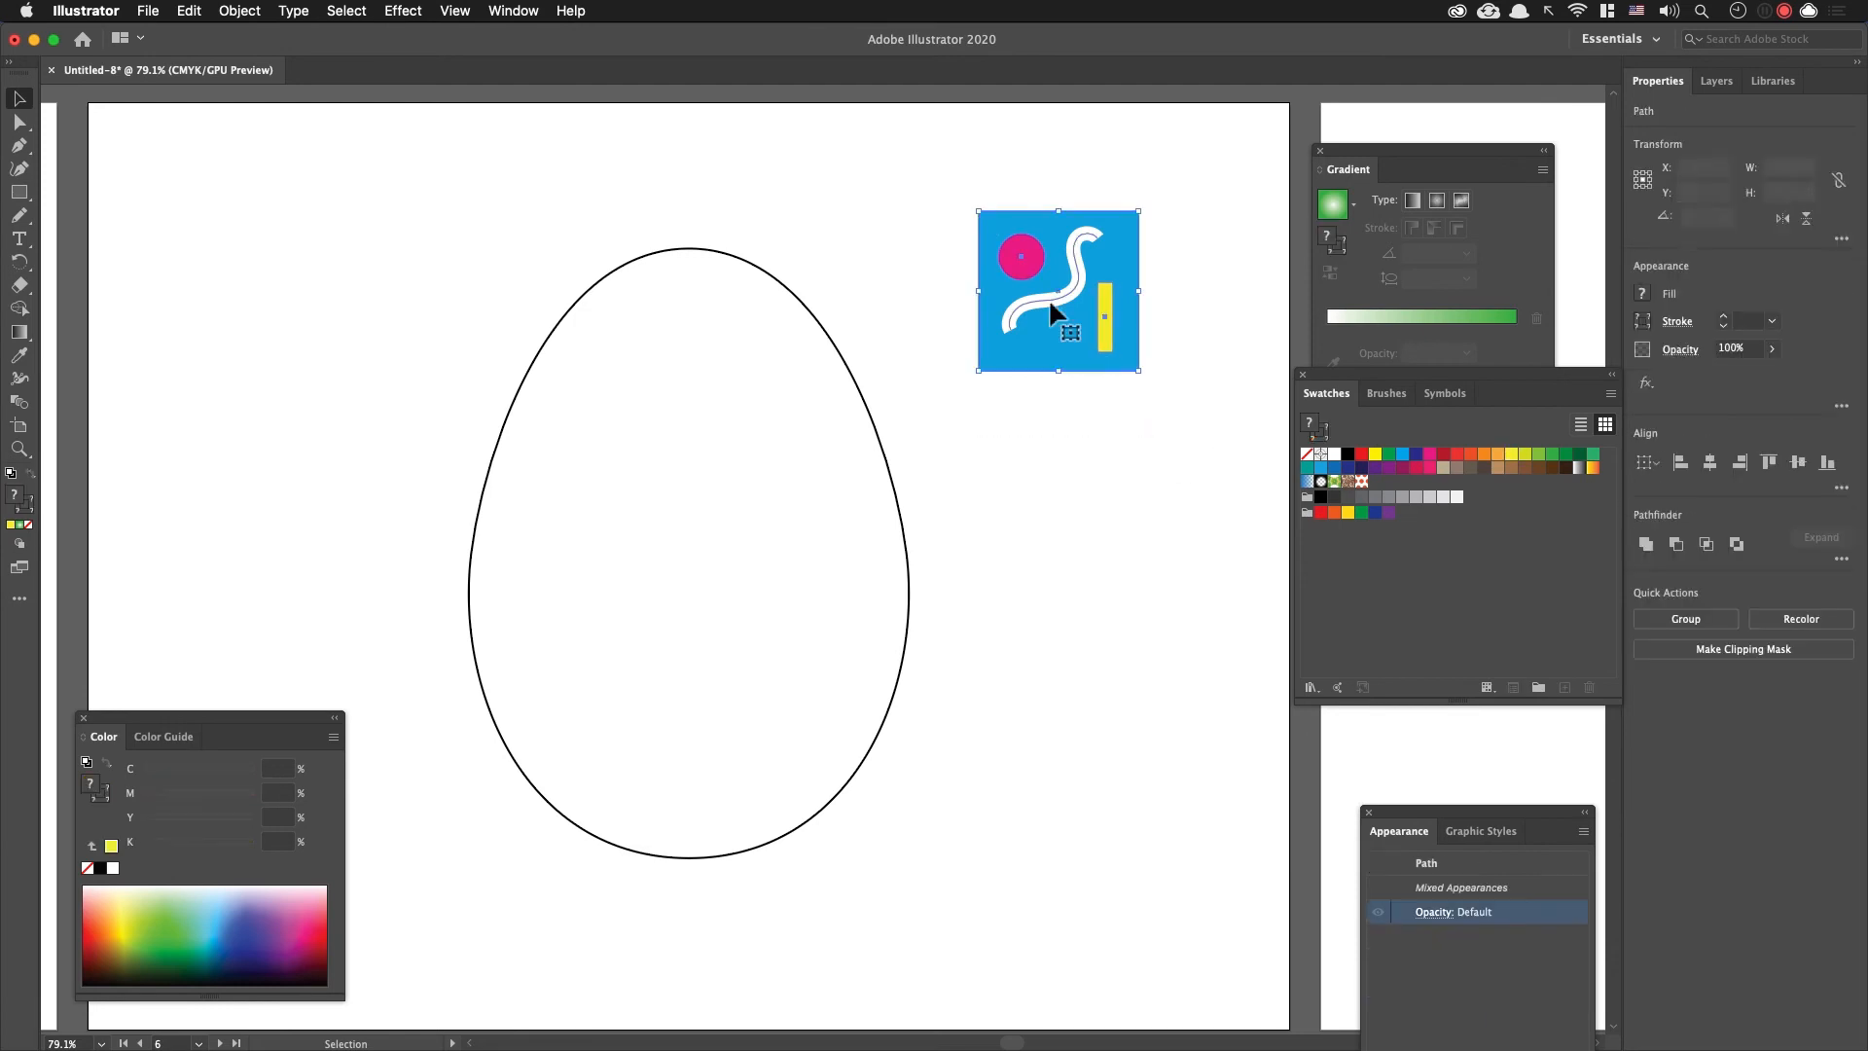
pyautogui.click(1113, 467)
pyautogui.moveTo(1002, 239); pyautogui.dragTo(1494, 564)
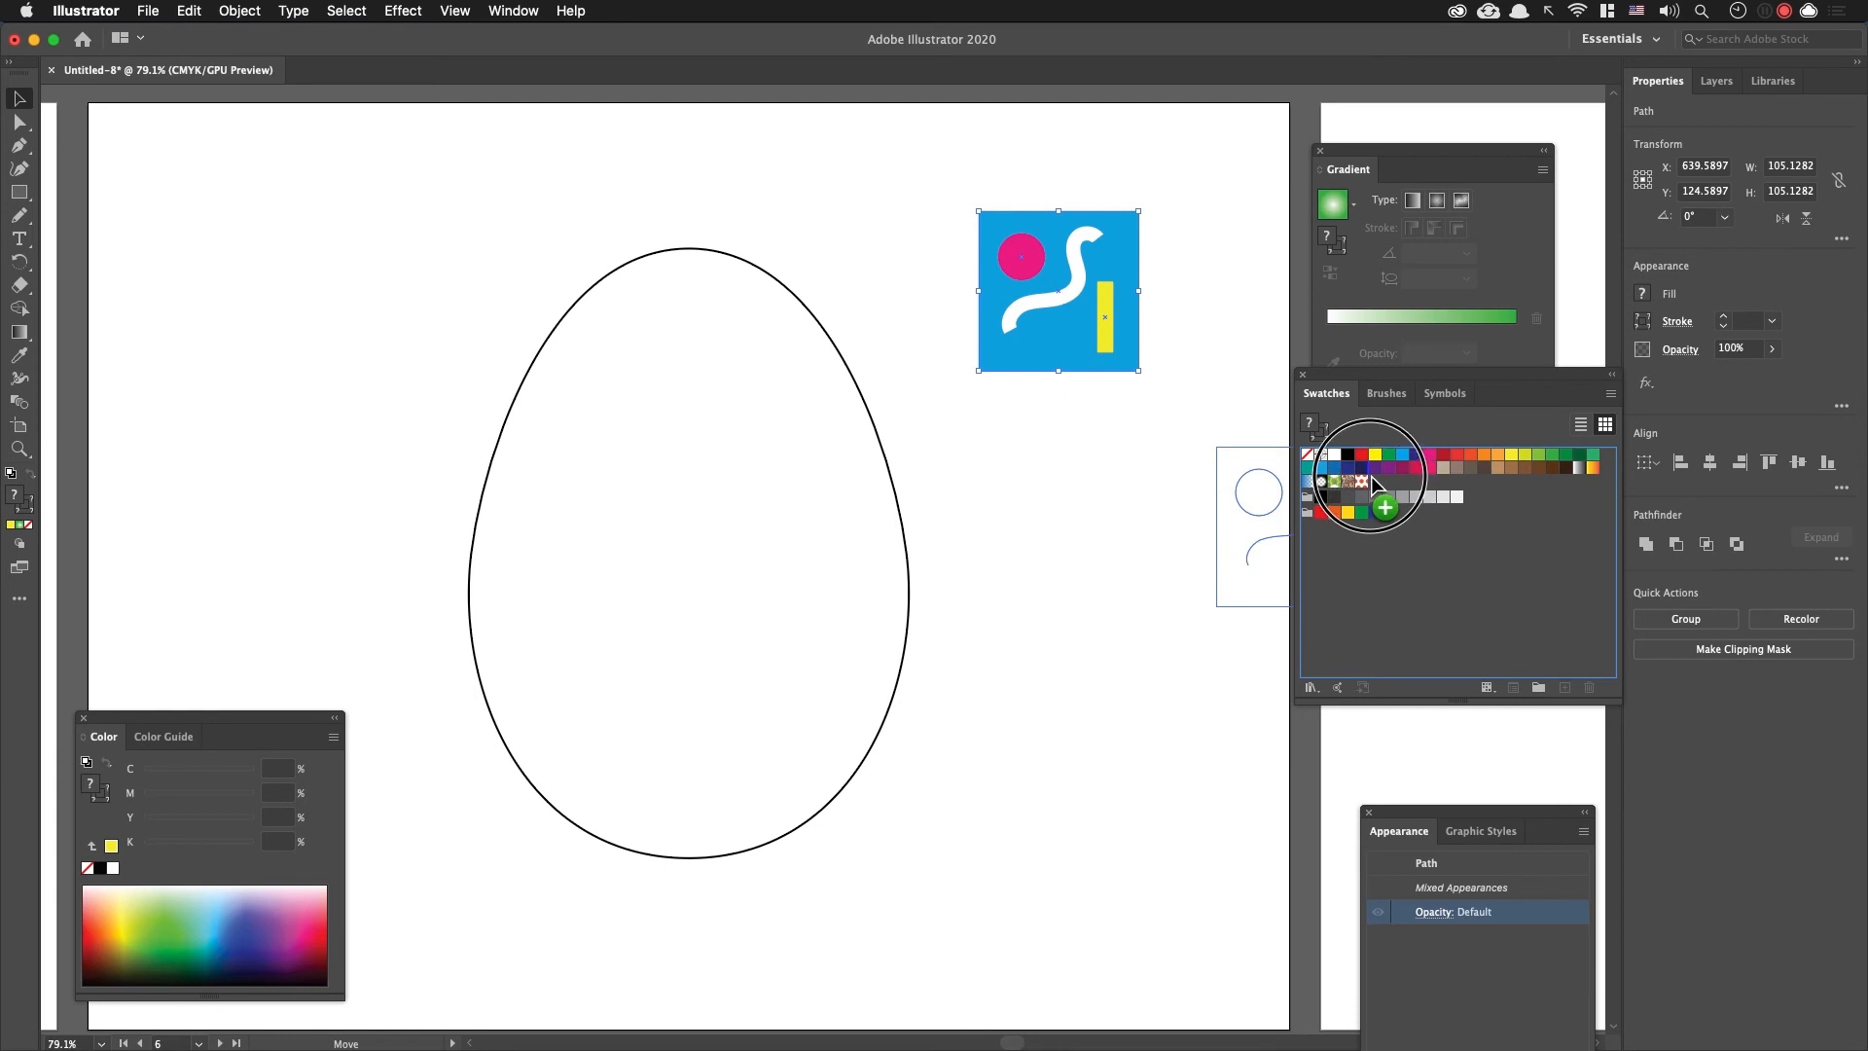
pyautogui.moveTo(1374, 480); pyautogui.dragTo(1375, 481)
pyautogui.moveTo(1222, 467); pyautogui.dragTo(948, 164)
pyautogui.press('Delete')
# Step: Draw a rectangle about 500 by 473 pt over the whole egg and fill it with the new blue pattern swatch
pyautogui.press('m')
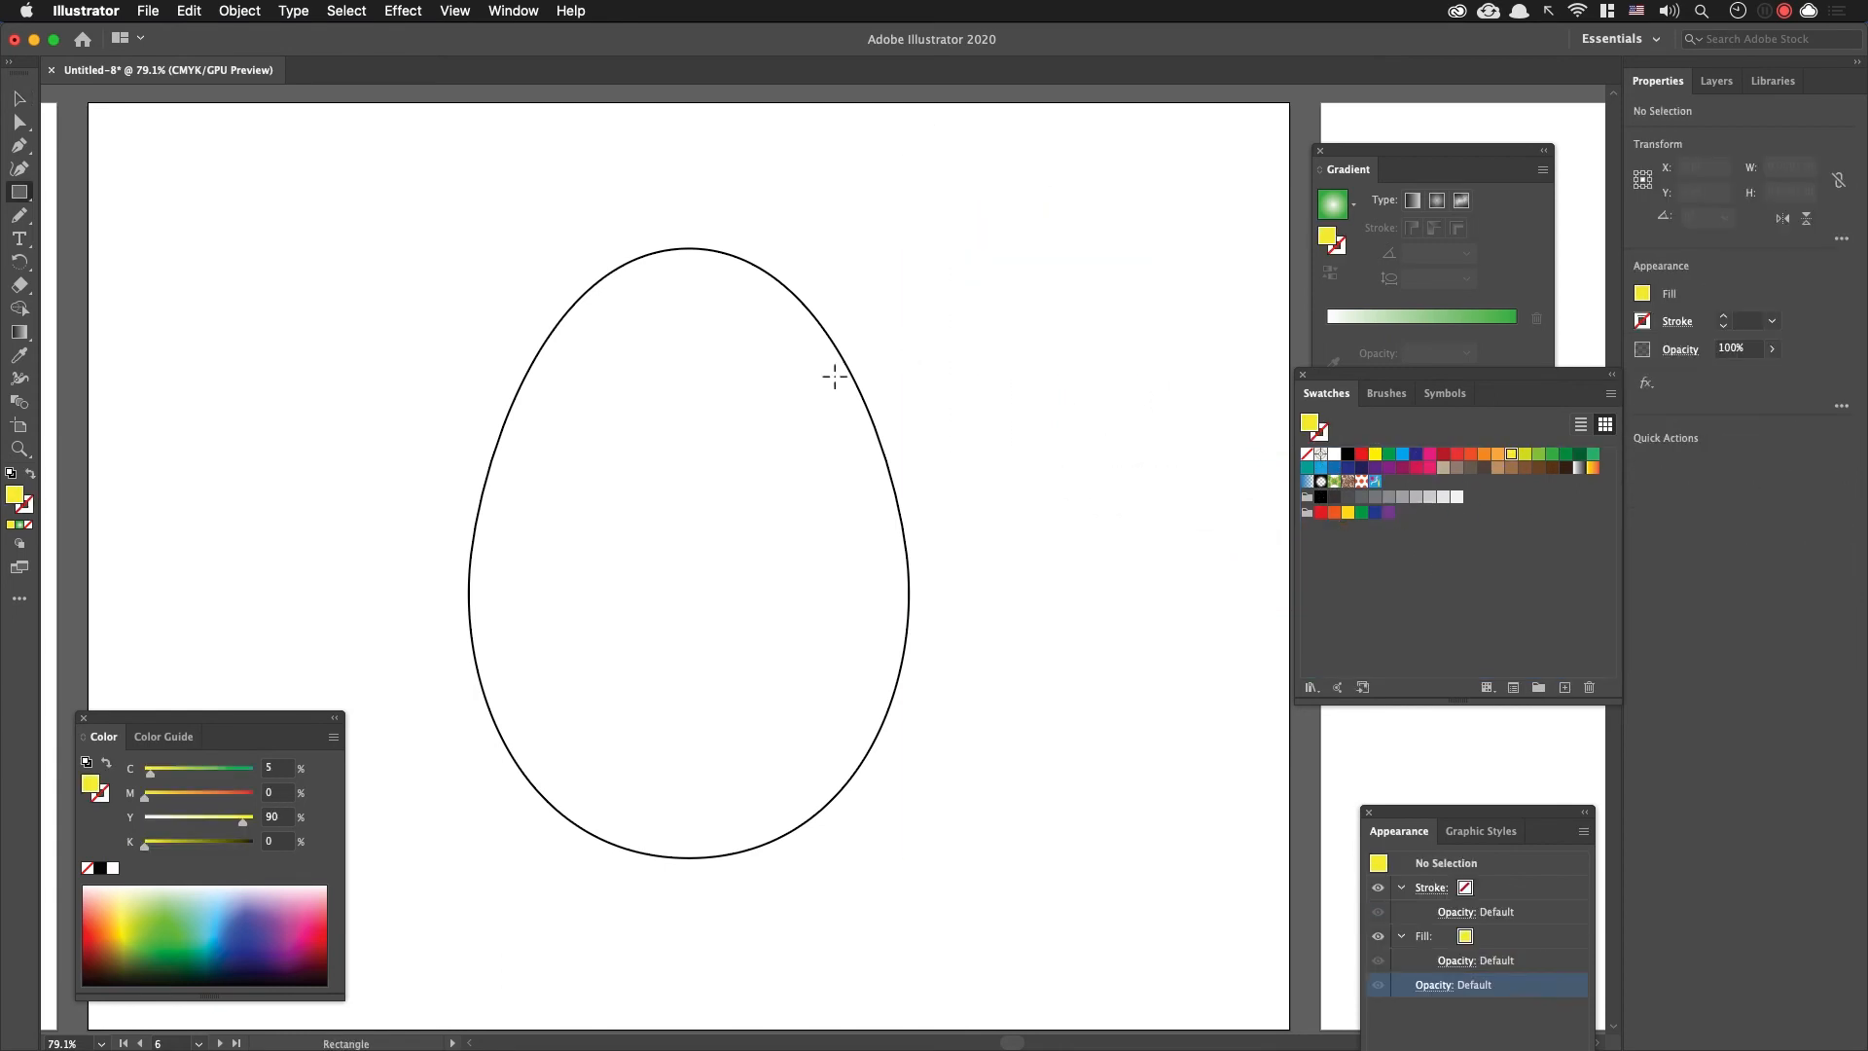
pyautogui.moveTo(356, 177); pyautogui.dragTo(1119, 900)
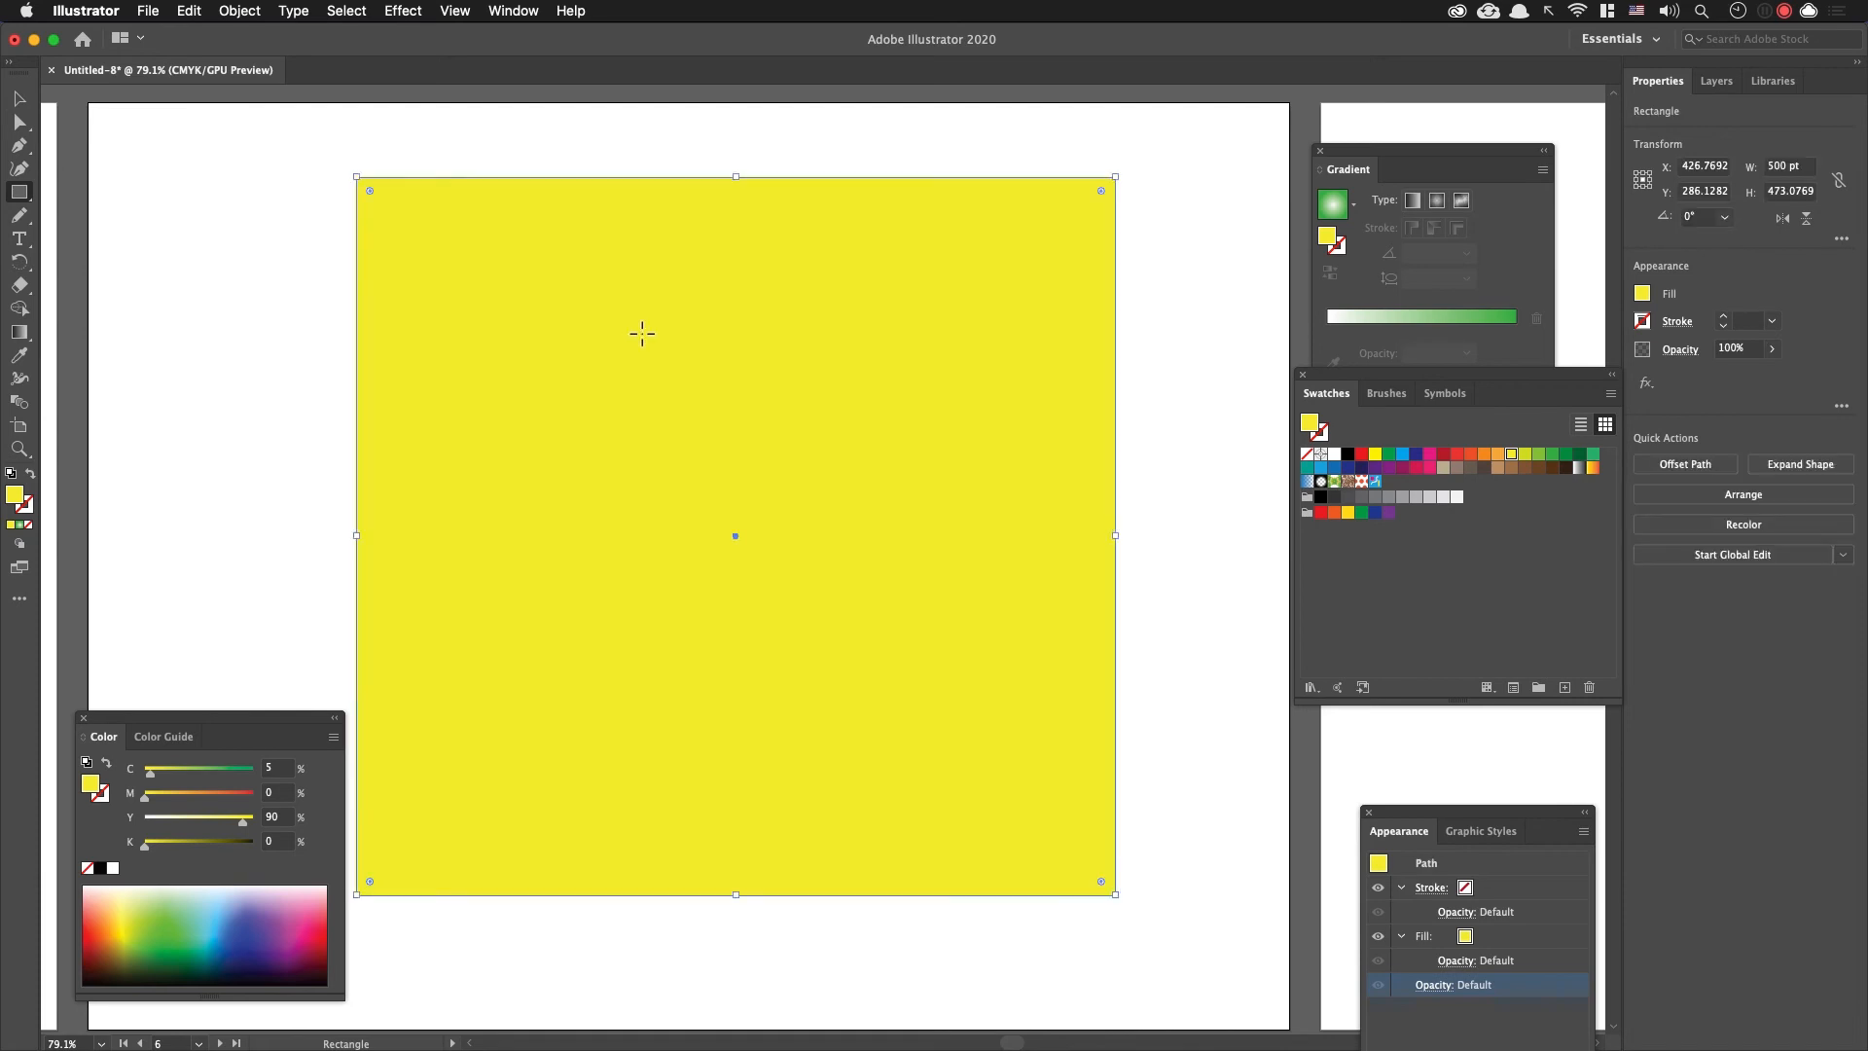
pyautogui.click(1374, 481)
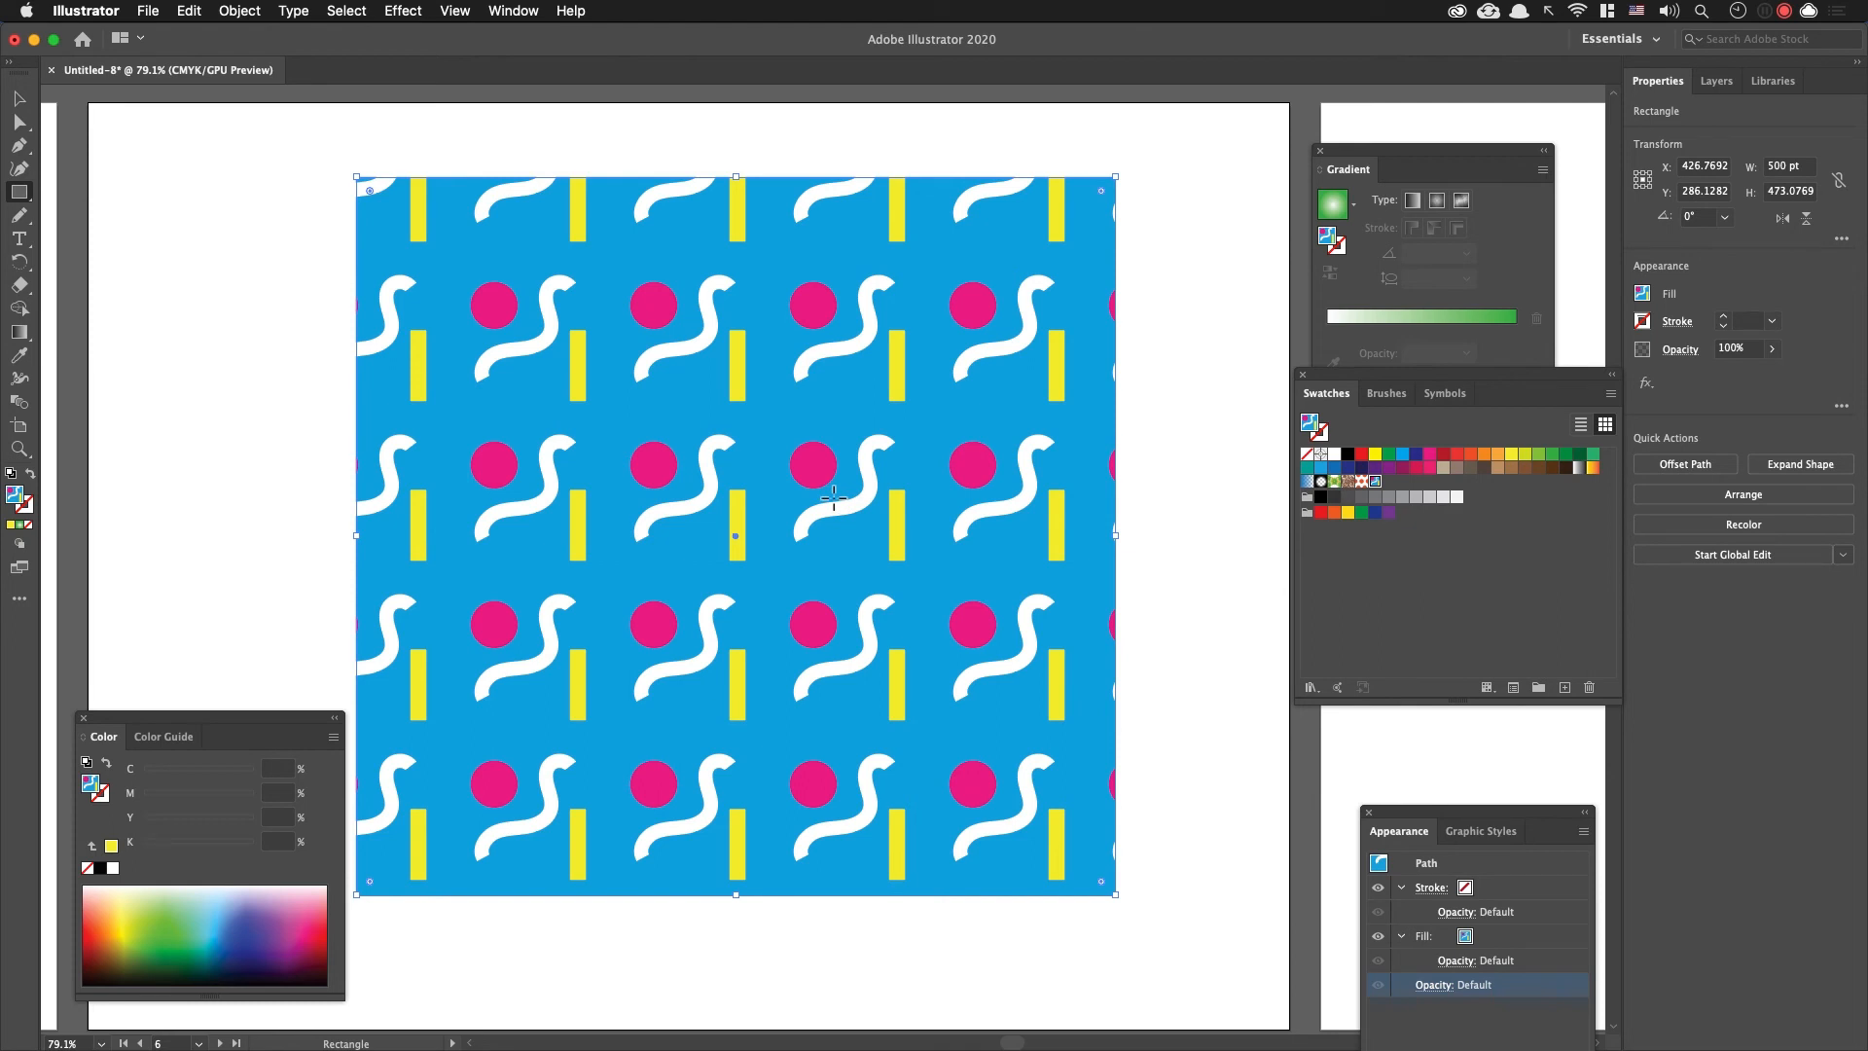
# Step: Edit the blue pattern swatch, set its tile type to Brick by Column, and finish editing the pattern
pyautogui.doubleClick(1375, 480)
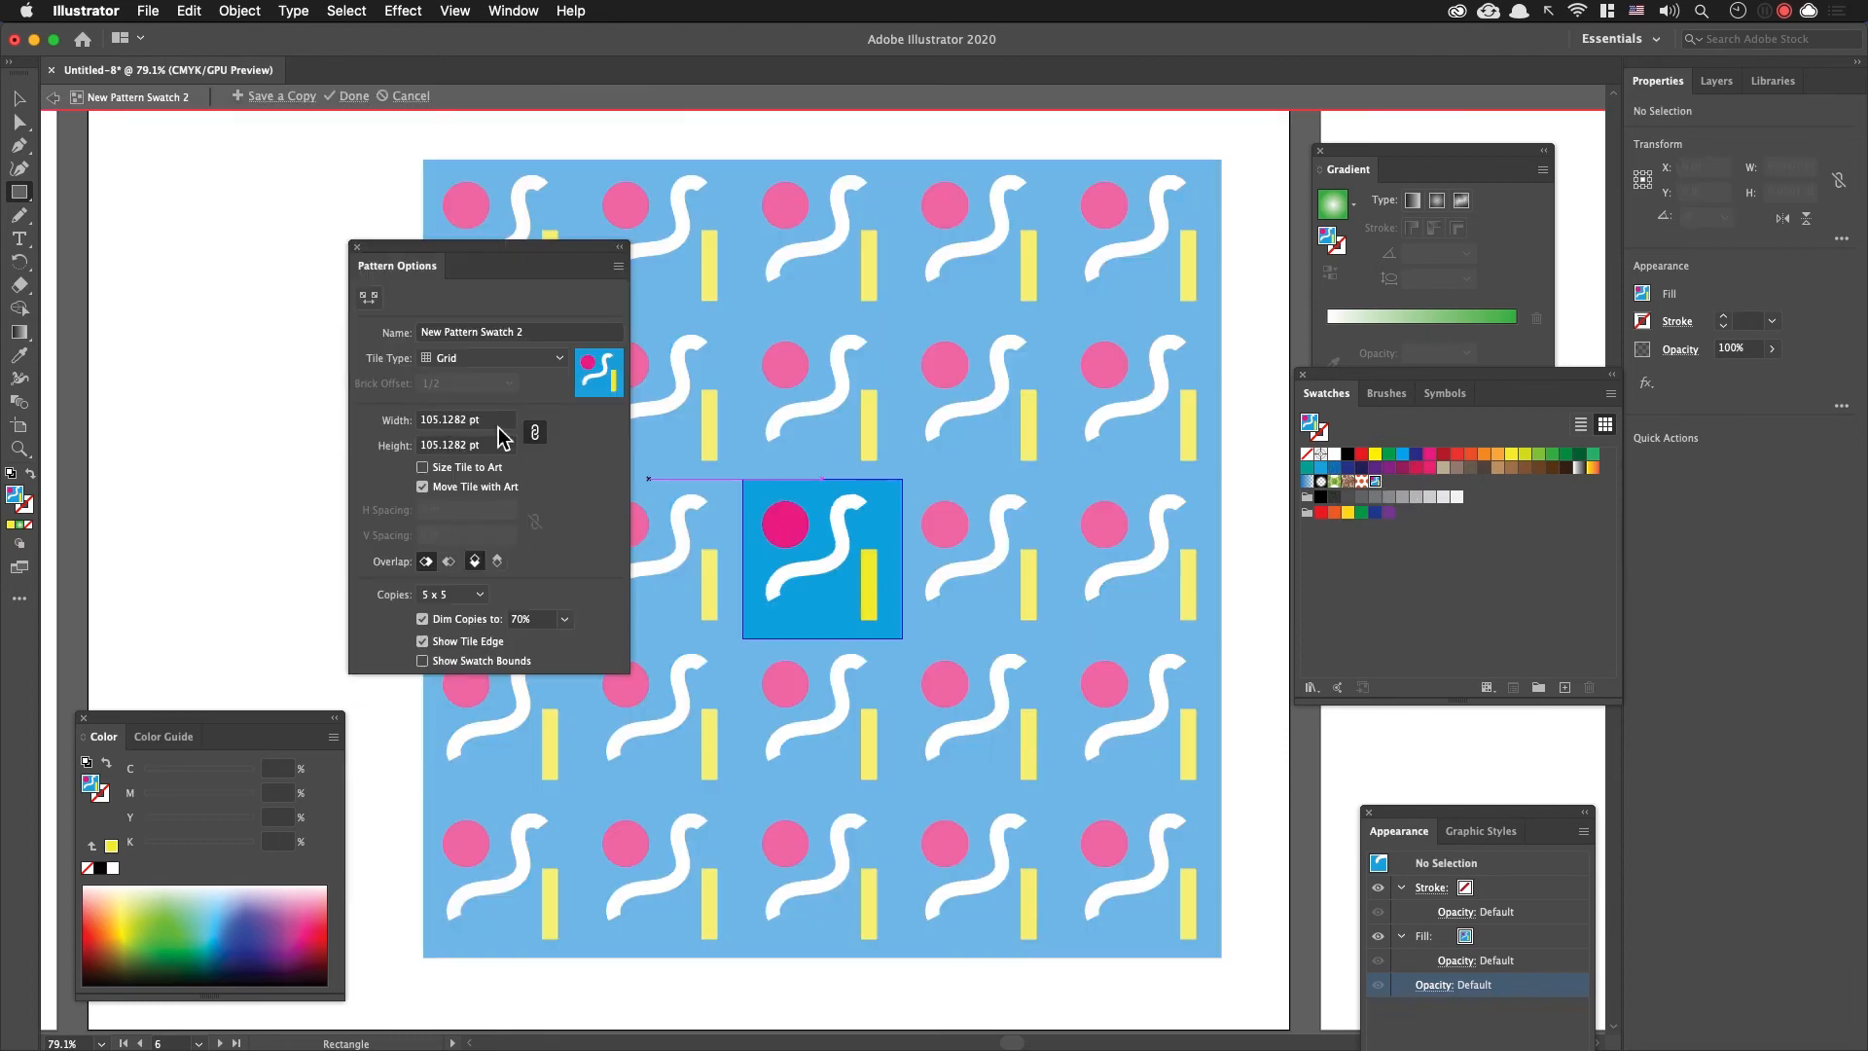
pyautogui.click(493, 356)
pyautogui.click(505, 426)
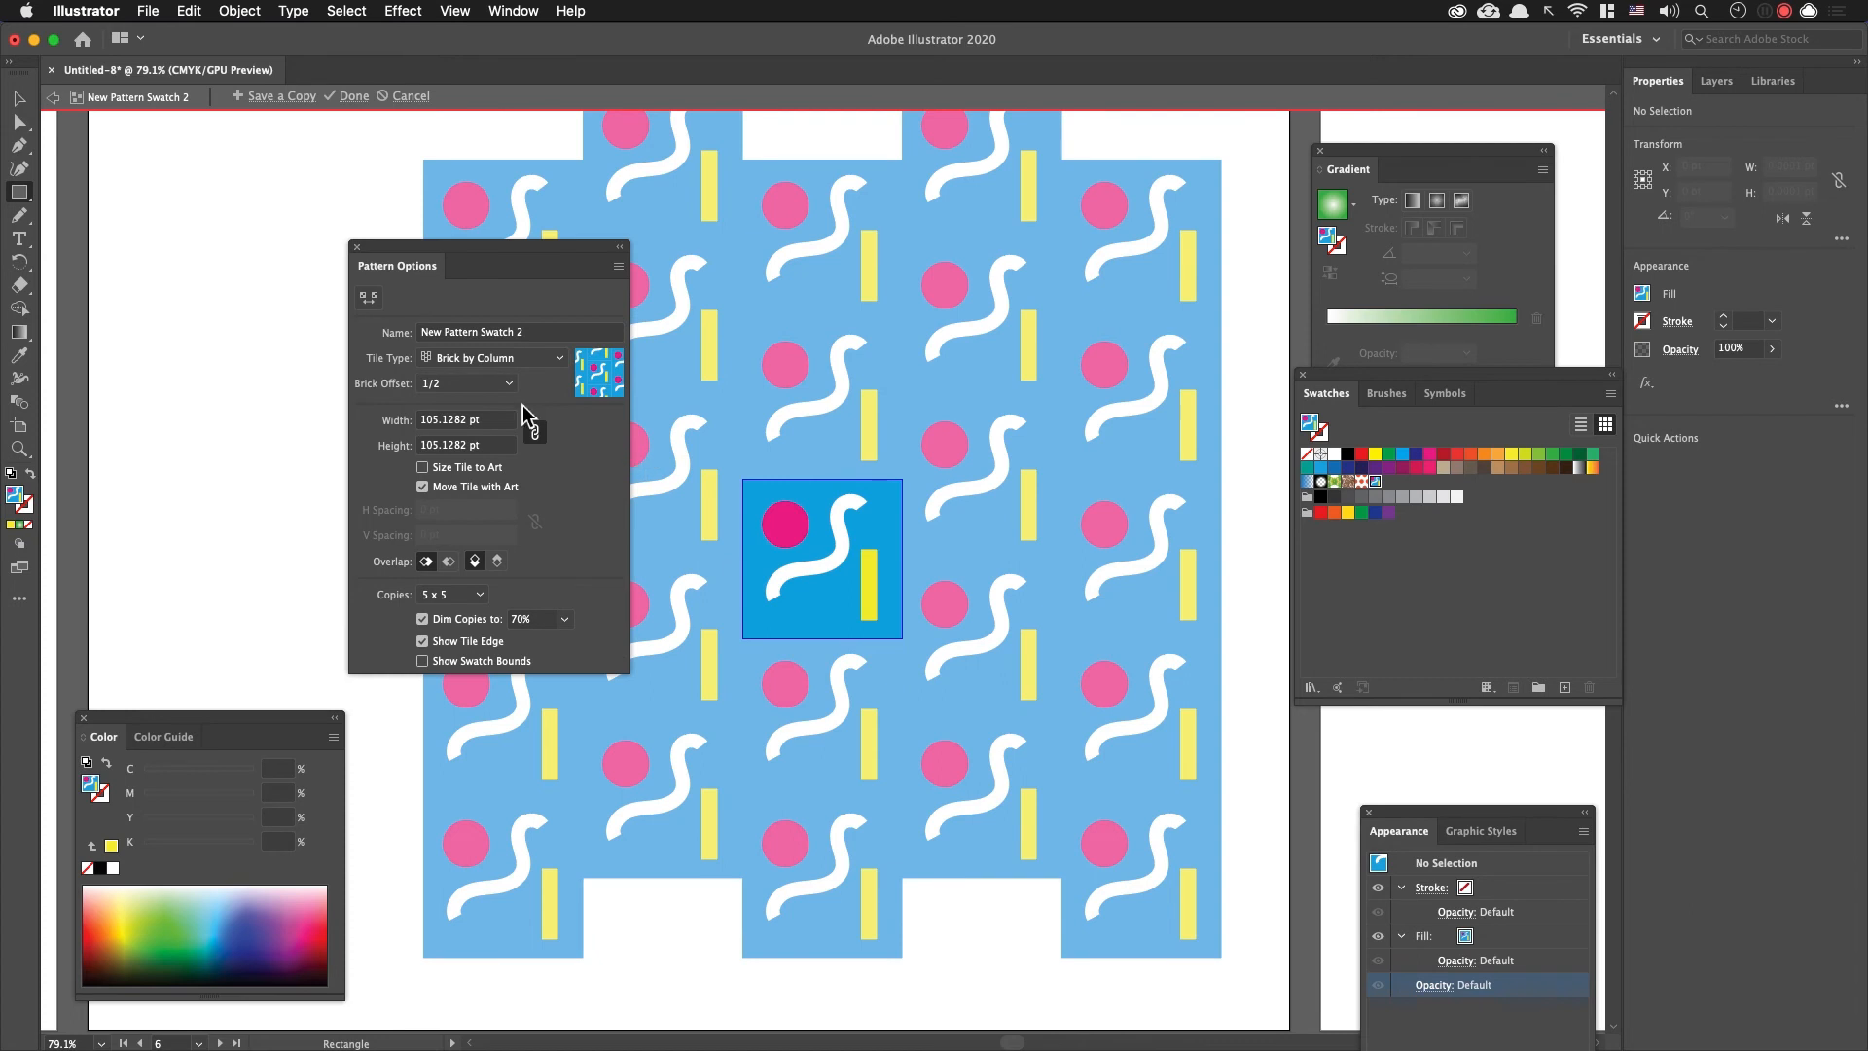
pyautogui.moveTo(542, 262); pyautogui.dragTo(331, 274)
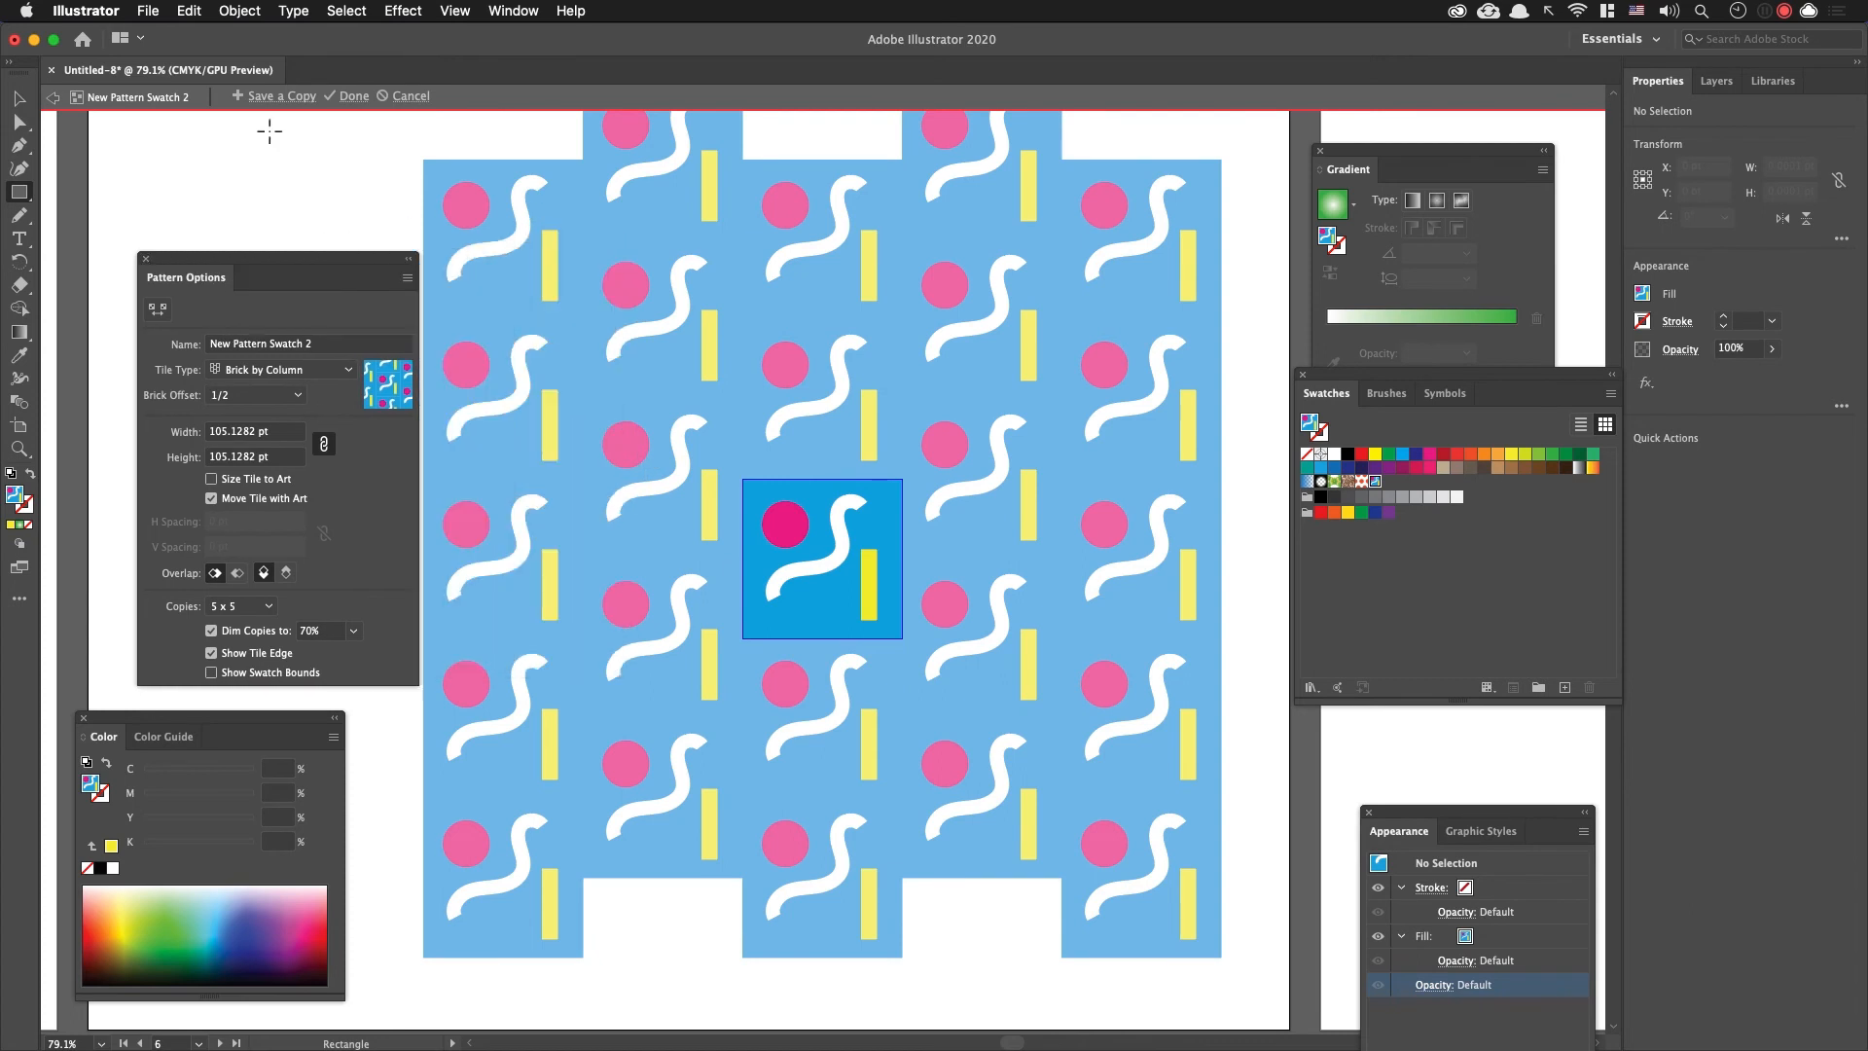
pyautogui.click(354, 95)
# Step: Select the blue patterned rectangle and remove it from over the egg
pyautogui.click(19, 99)
pyautogui.click(358, 277)
pyautogui.click(1204, 500)
pyautogui.click(913, 492)
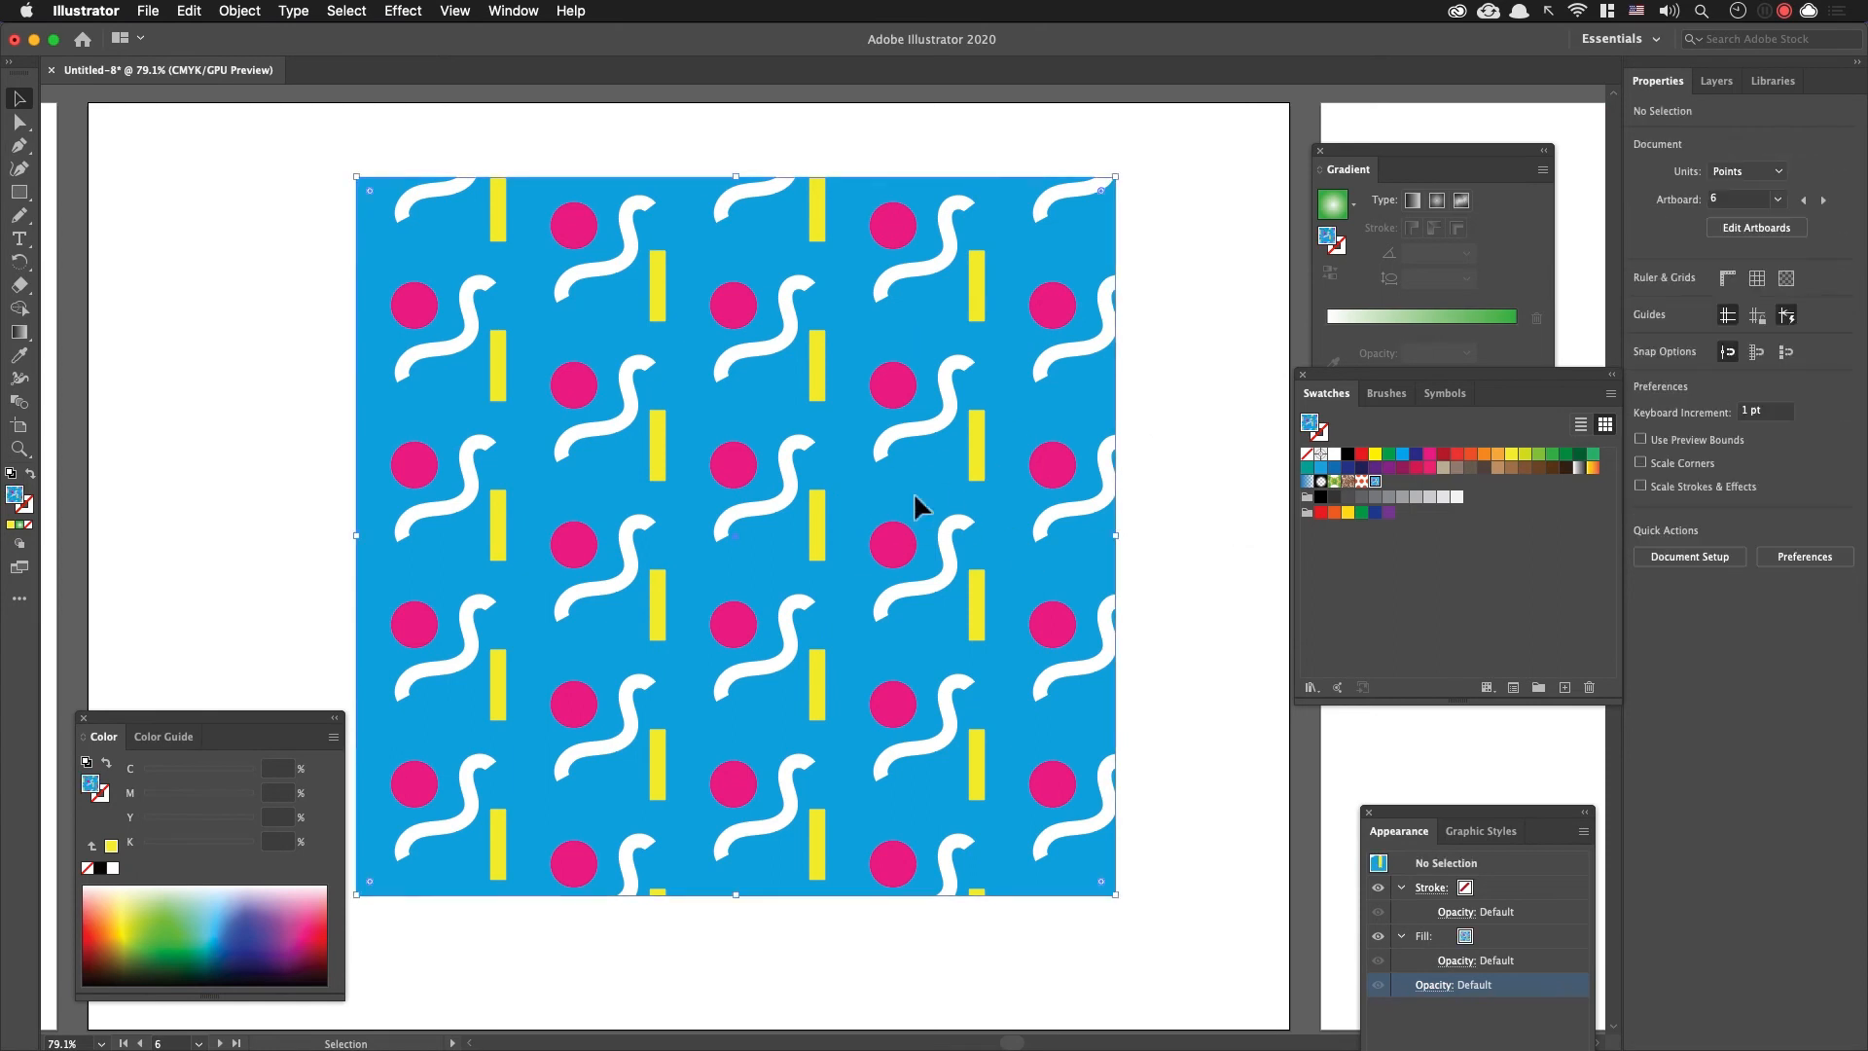
pyautogui.press('a')
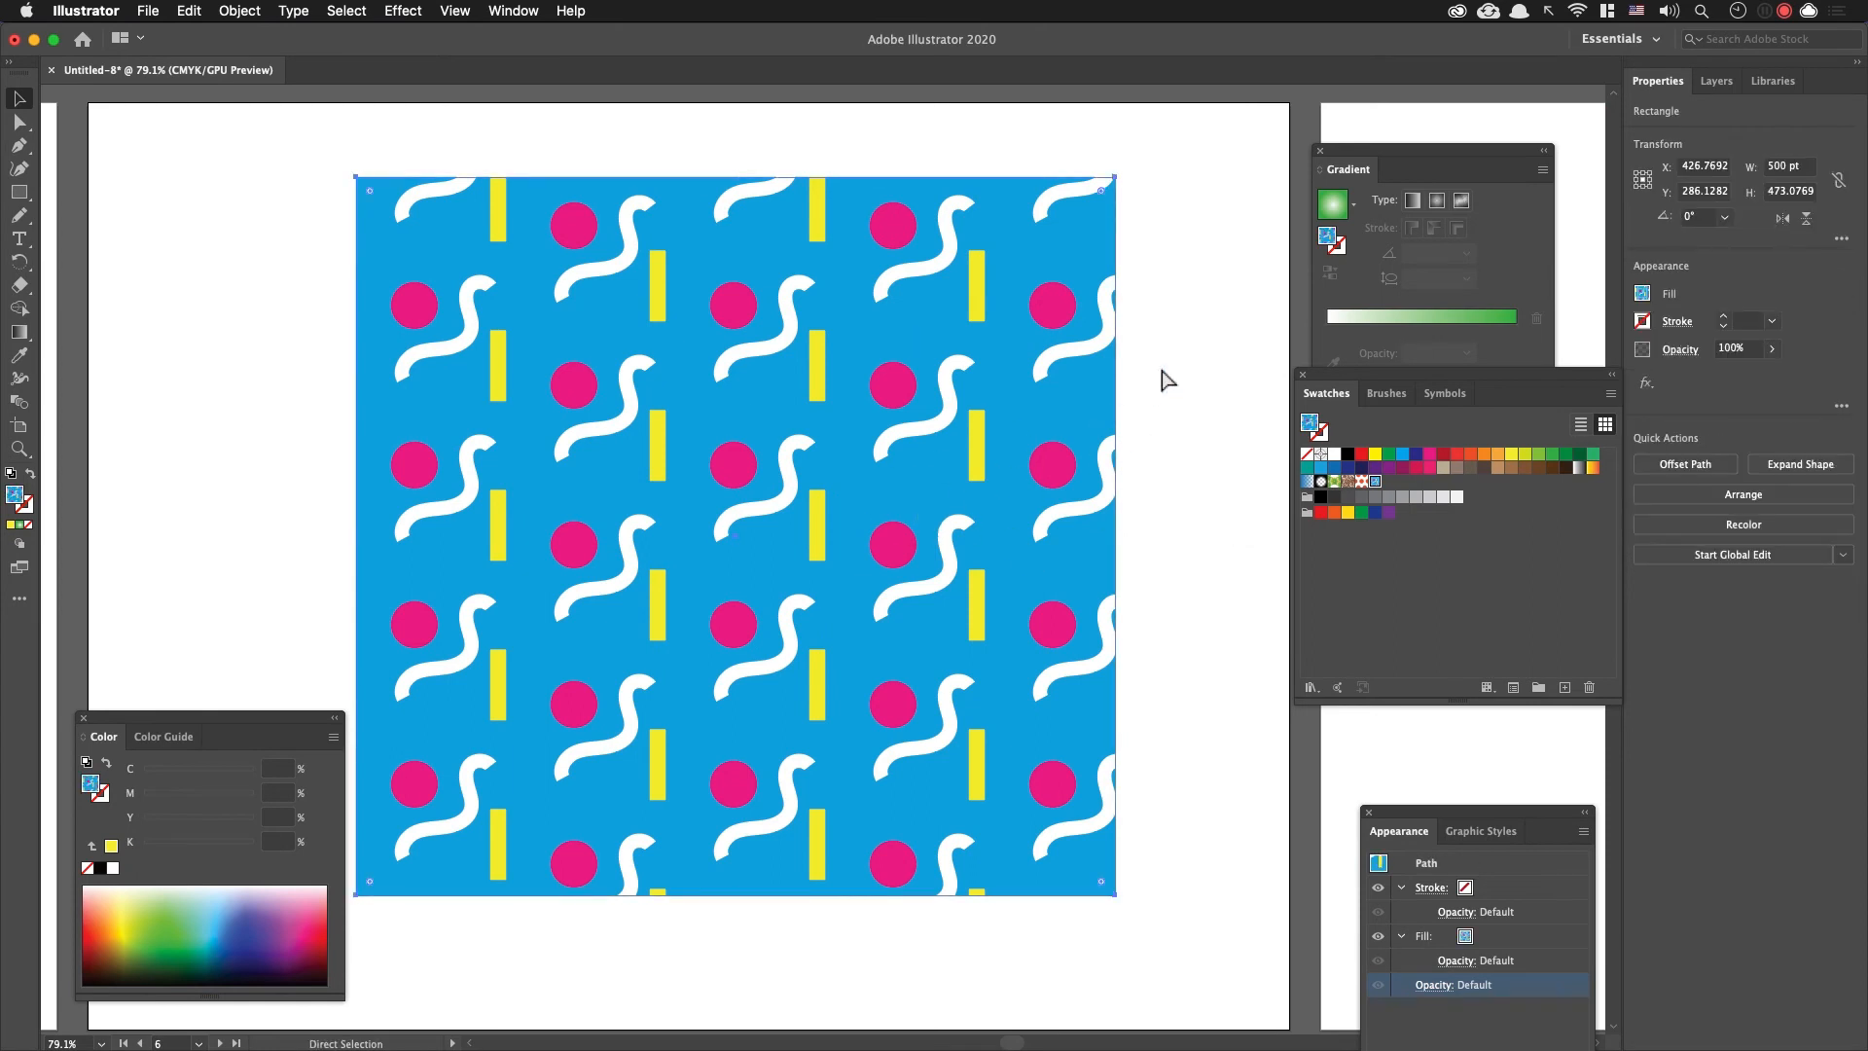
pyautogui.press('Delete')
# Step: Ungroup the egg outline and deselect it
pyautogui.click(854, 414)
pyautogui.press('v')
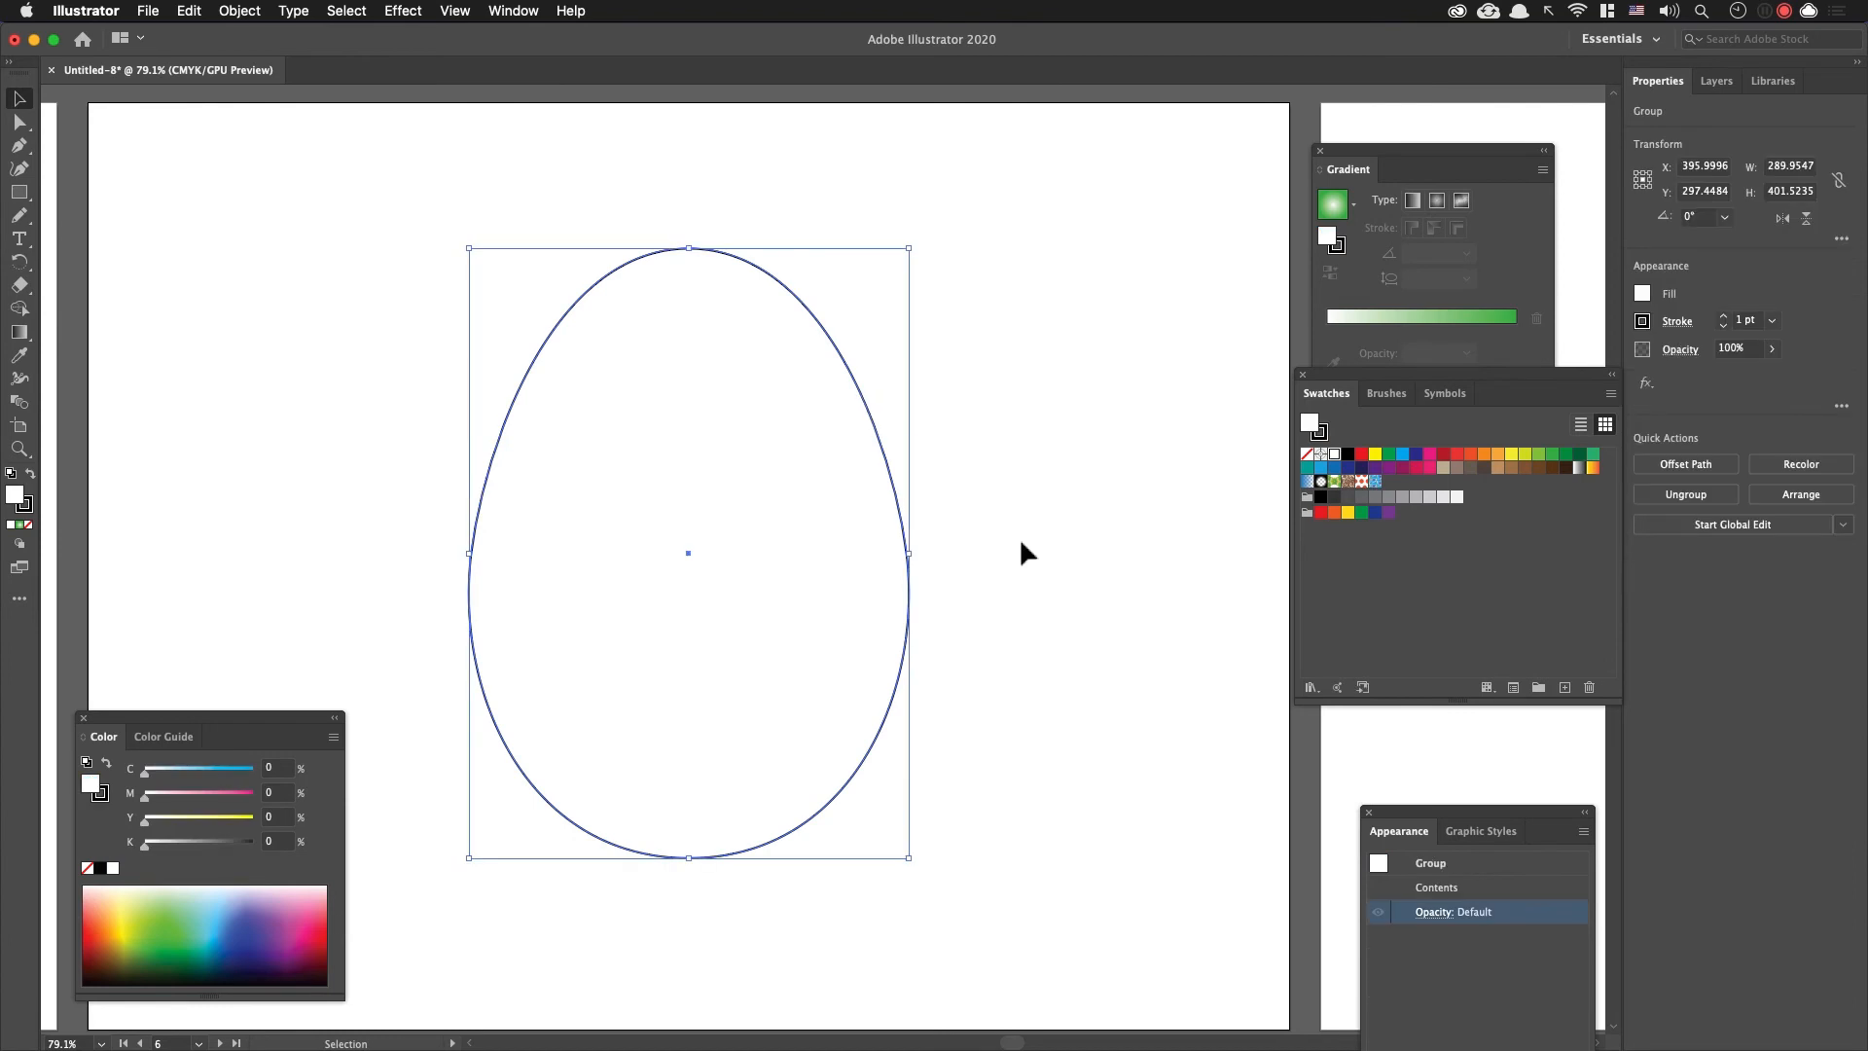
pyautogui.press('super+shift+g')
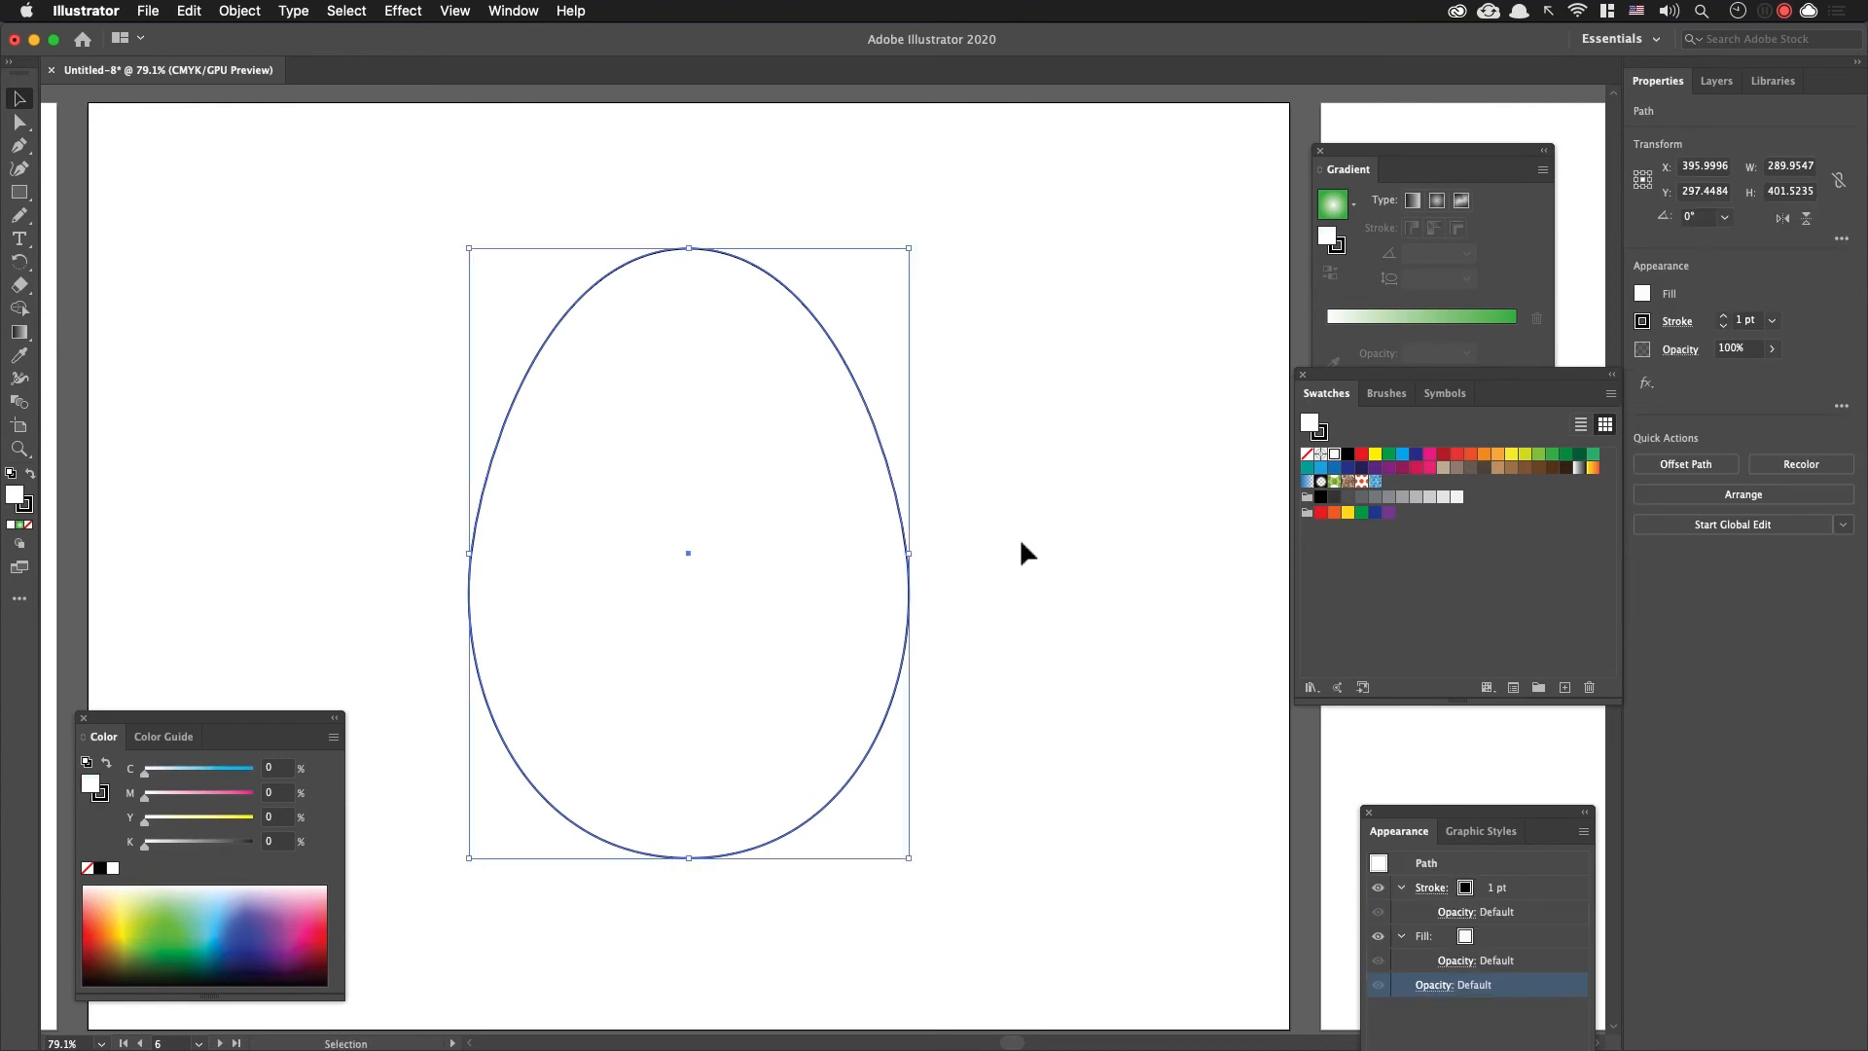
pyautogui.click(1033, 550)
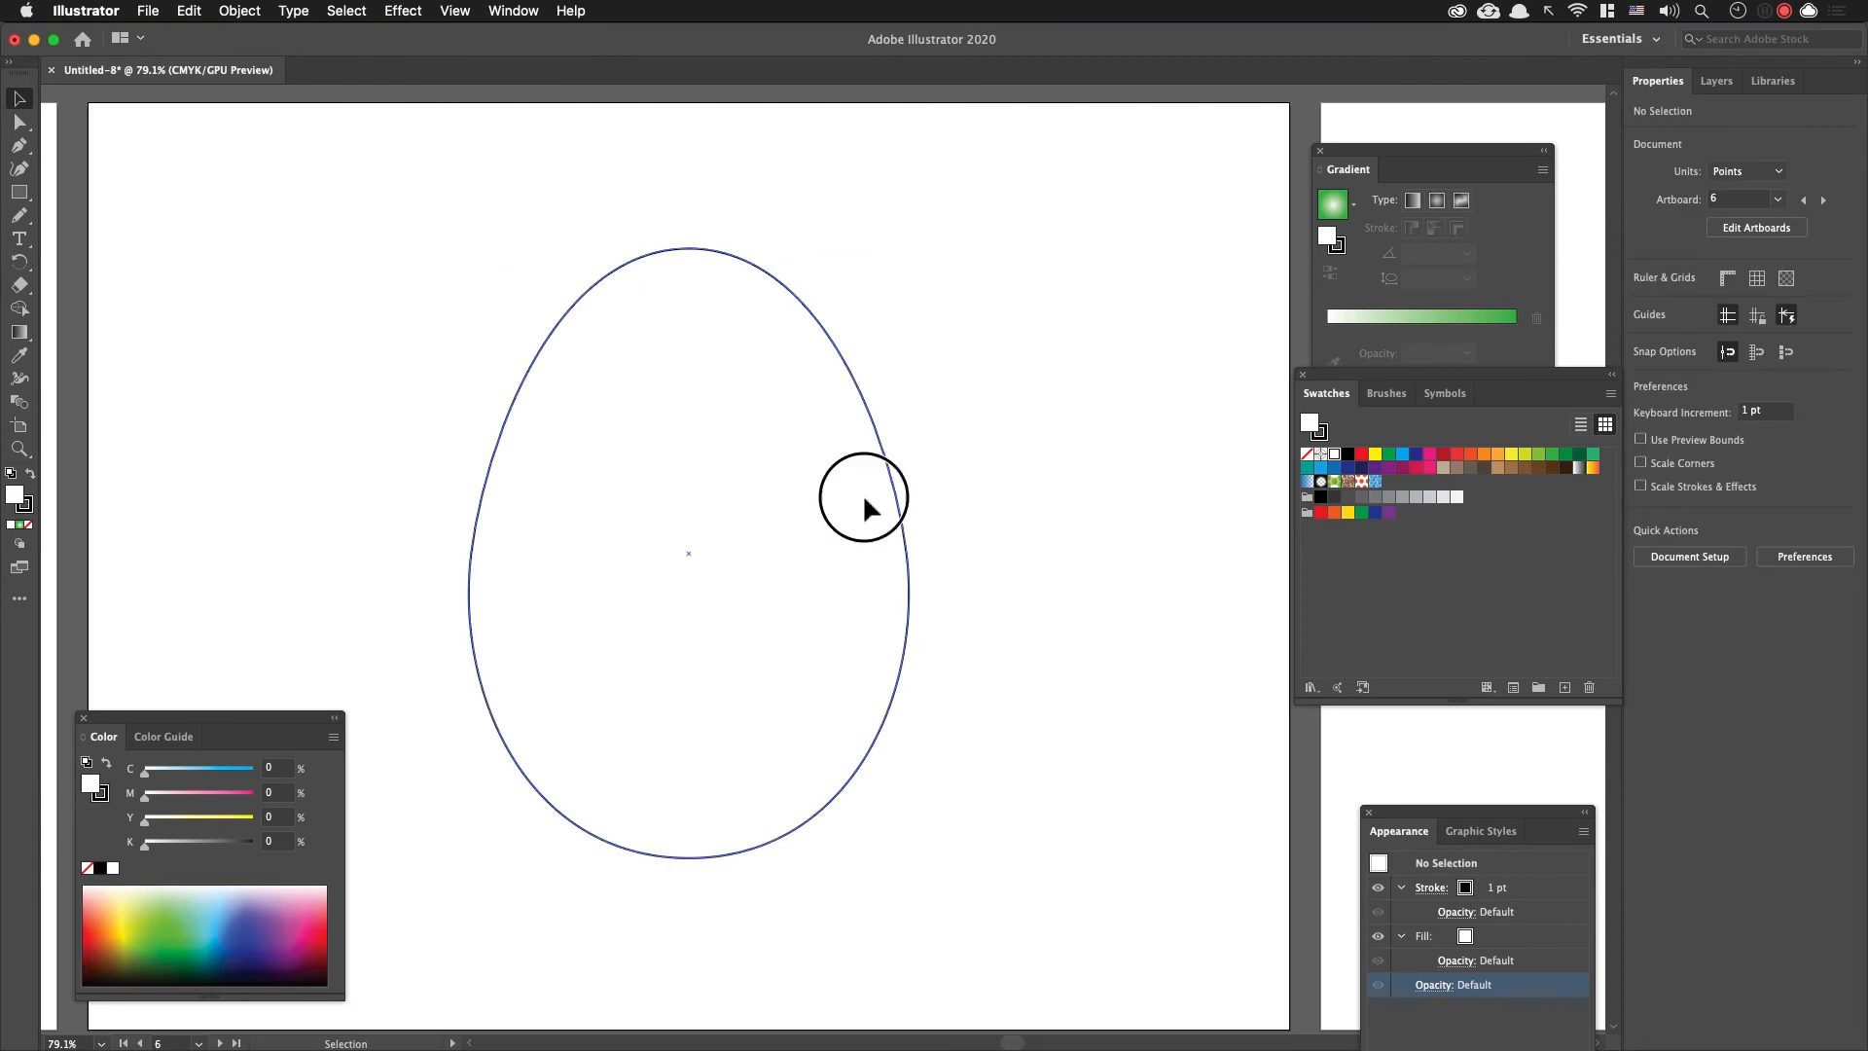
# Step: Select the ungrouped egg path and switch the drawing mode to Draw Inside
pyautogui.click(638, 476)
pyautogui.click(18, 543)
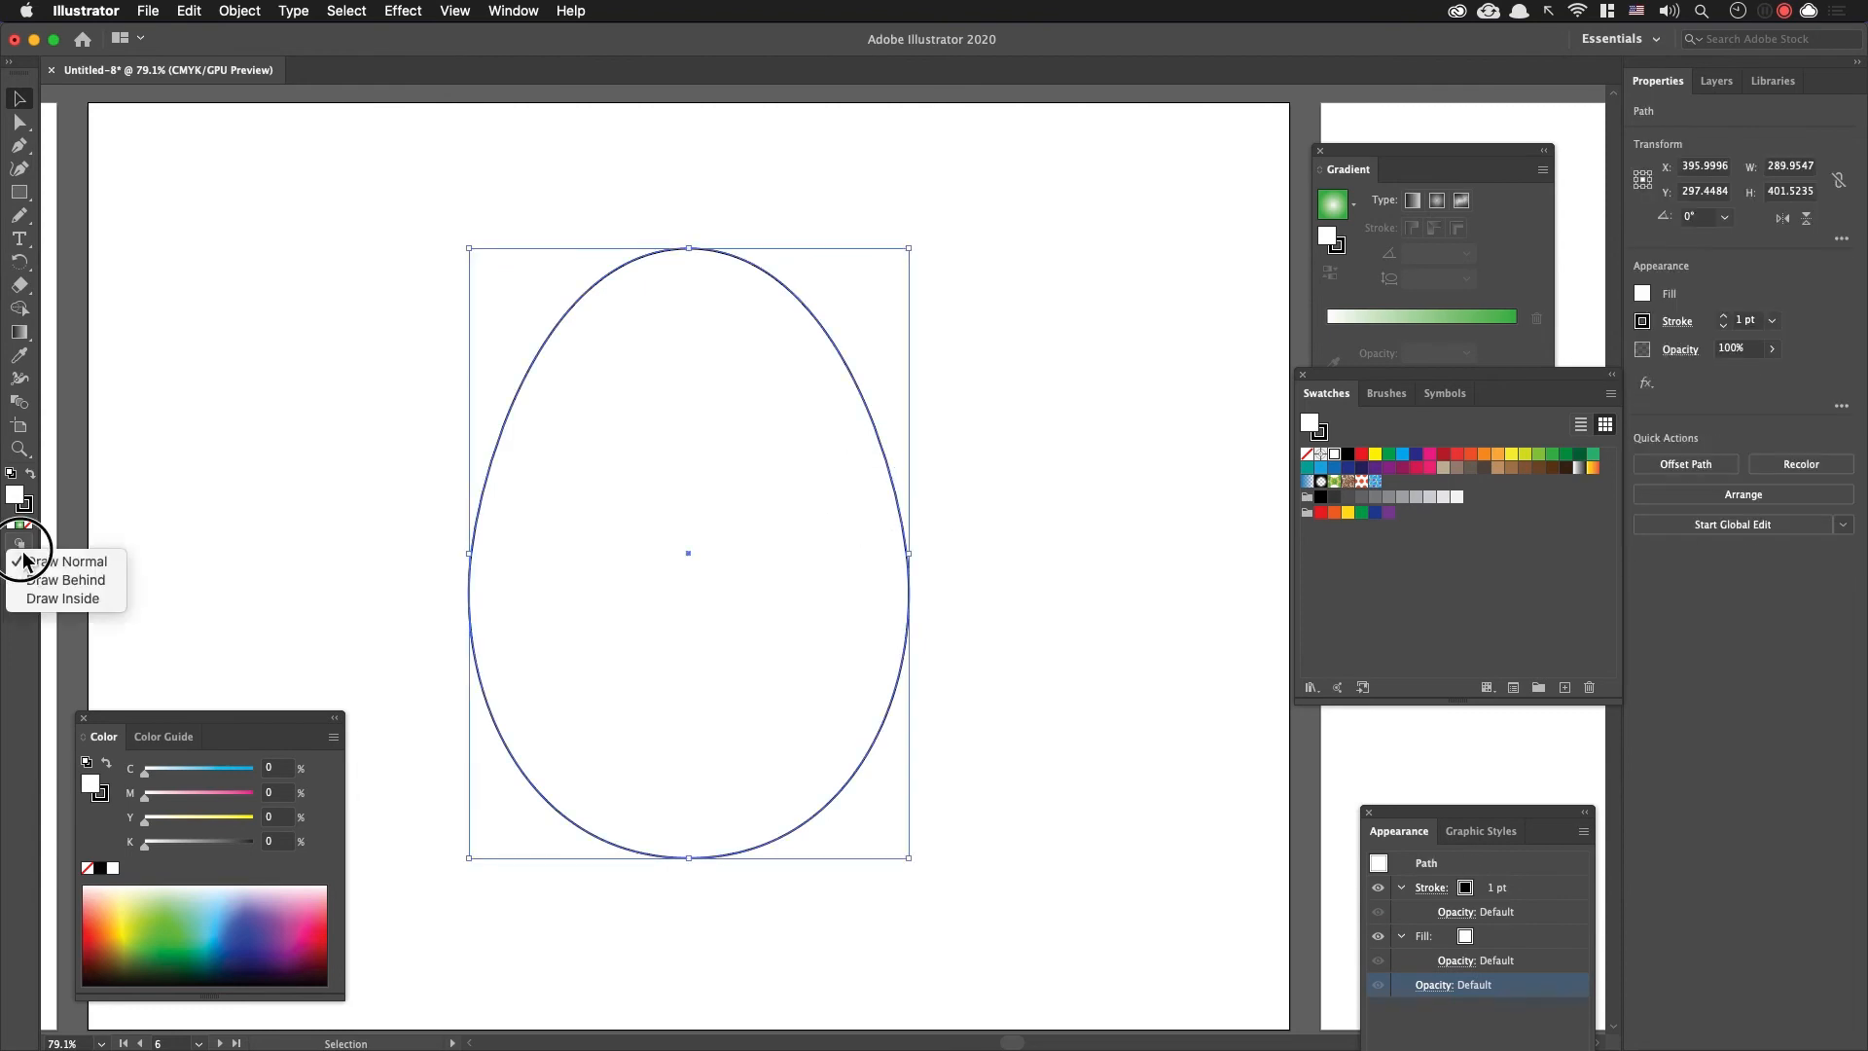
pyautogui.click(119, 599)
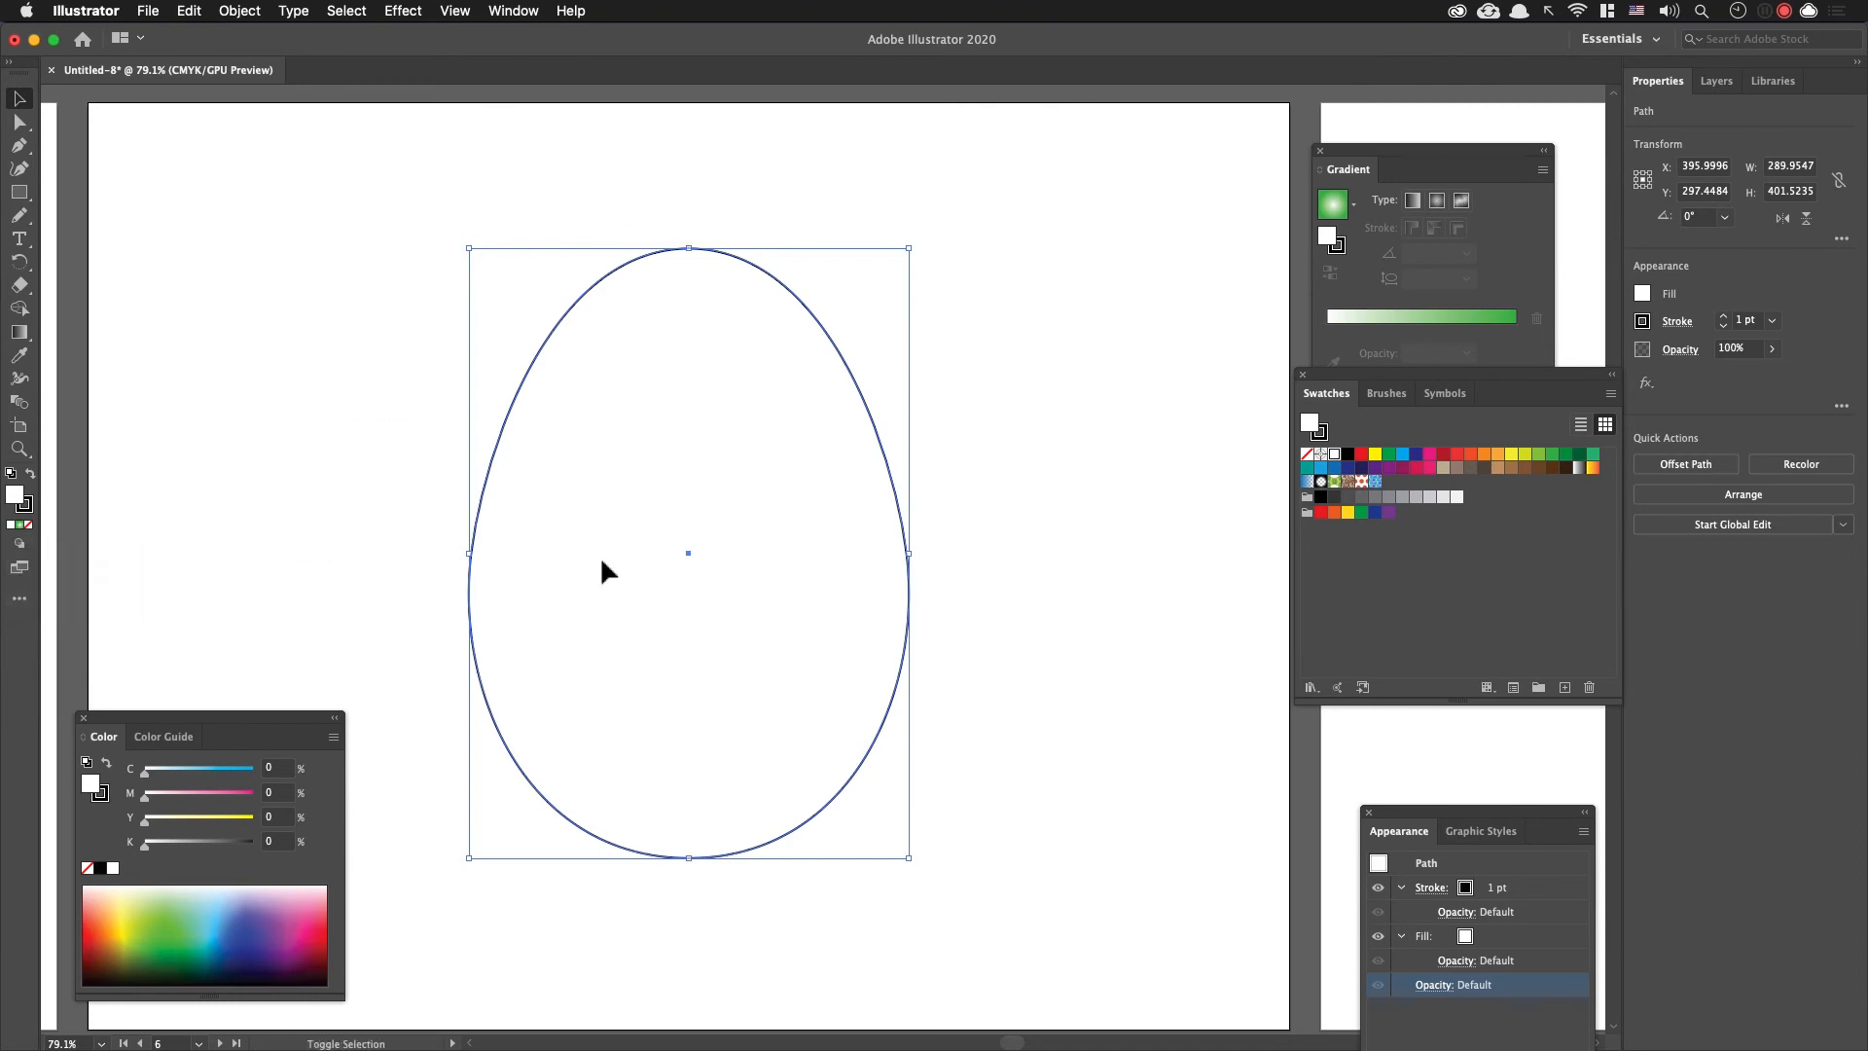
# Step: Paste the blue patterned rectangle inside the egg outline, adjust its position so it covers the egg, and deselect it
pyautogui.press('super+shift+a')
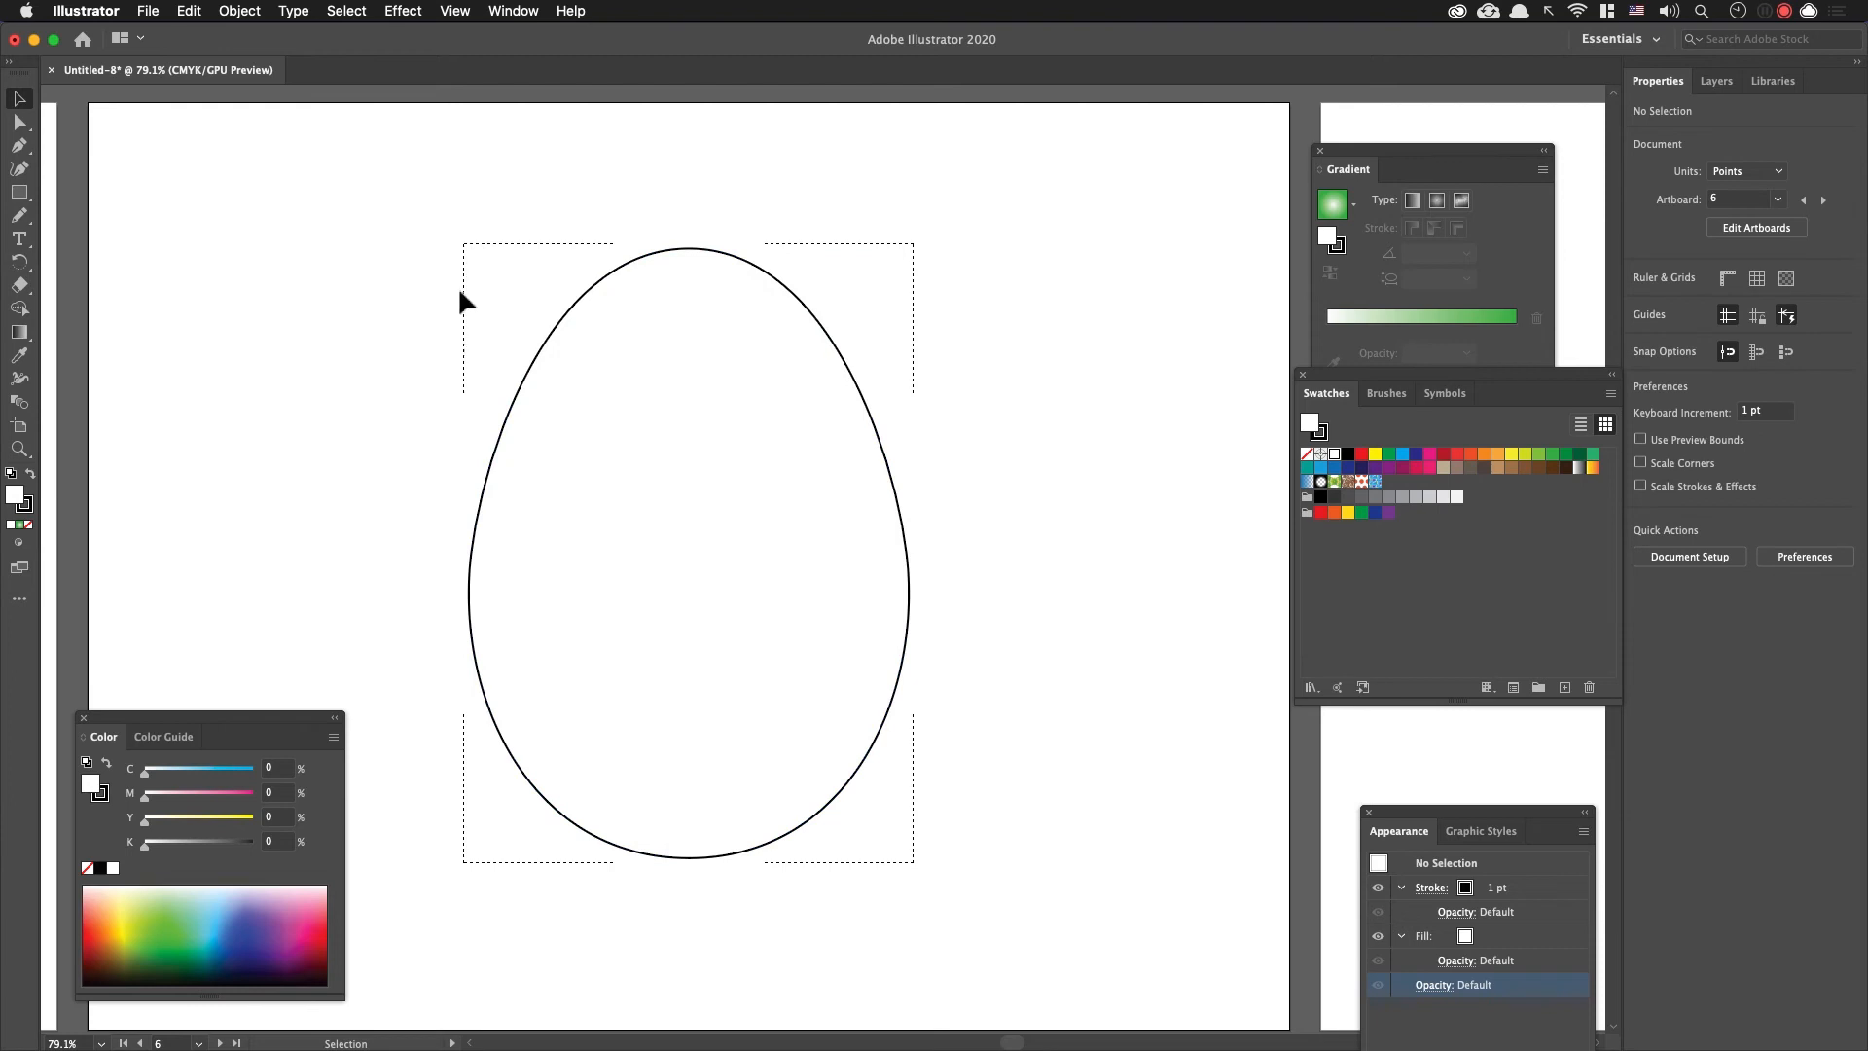
pyautogui.click(903, 598)
pyautogui.click(1012, 584)
pyautogui.click(912, 560)
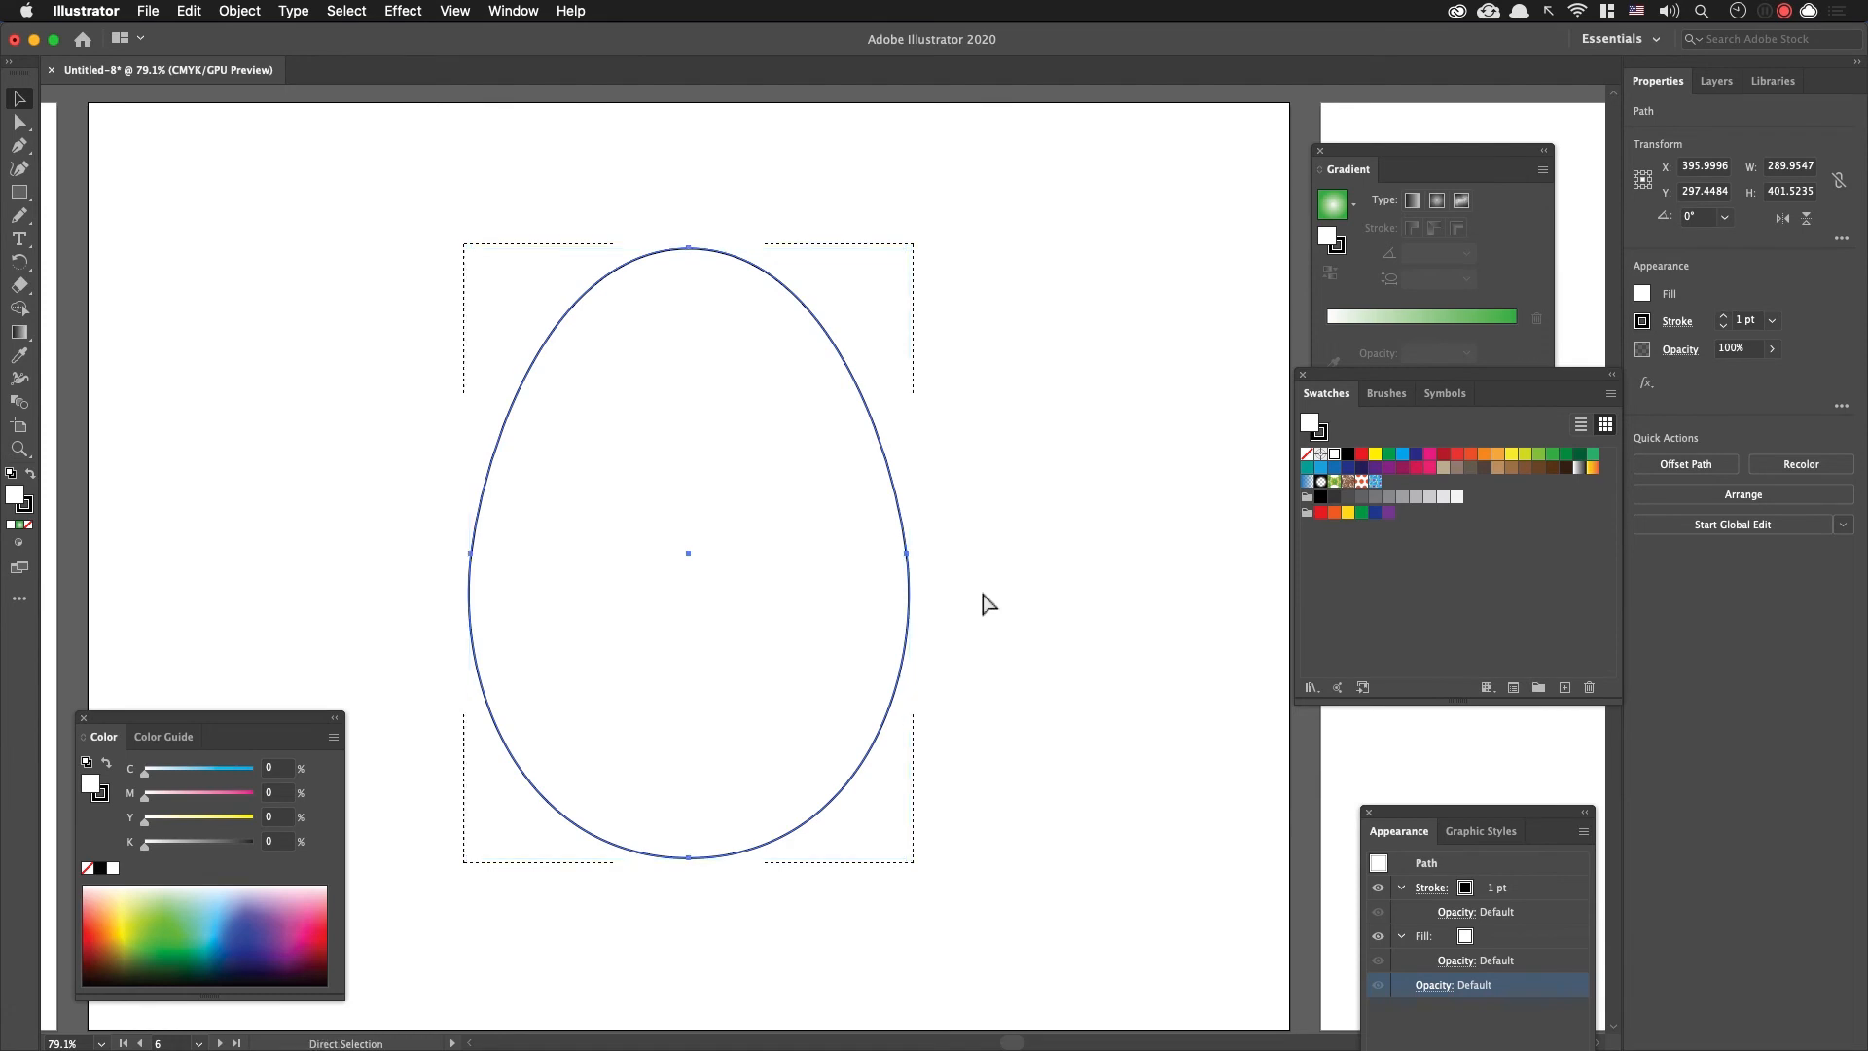
pyautogui.press('super+v')
pyautogui.moveTo(717, 567)
pyautogui.mouseDown()
pyautogui.moveTo(710, 541)
pyautogui.moveTo(642, 581)
pyautogui.moveTo(715, 564)
pyautogui.mouseUp()
pyautogui.click(1157, 498)
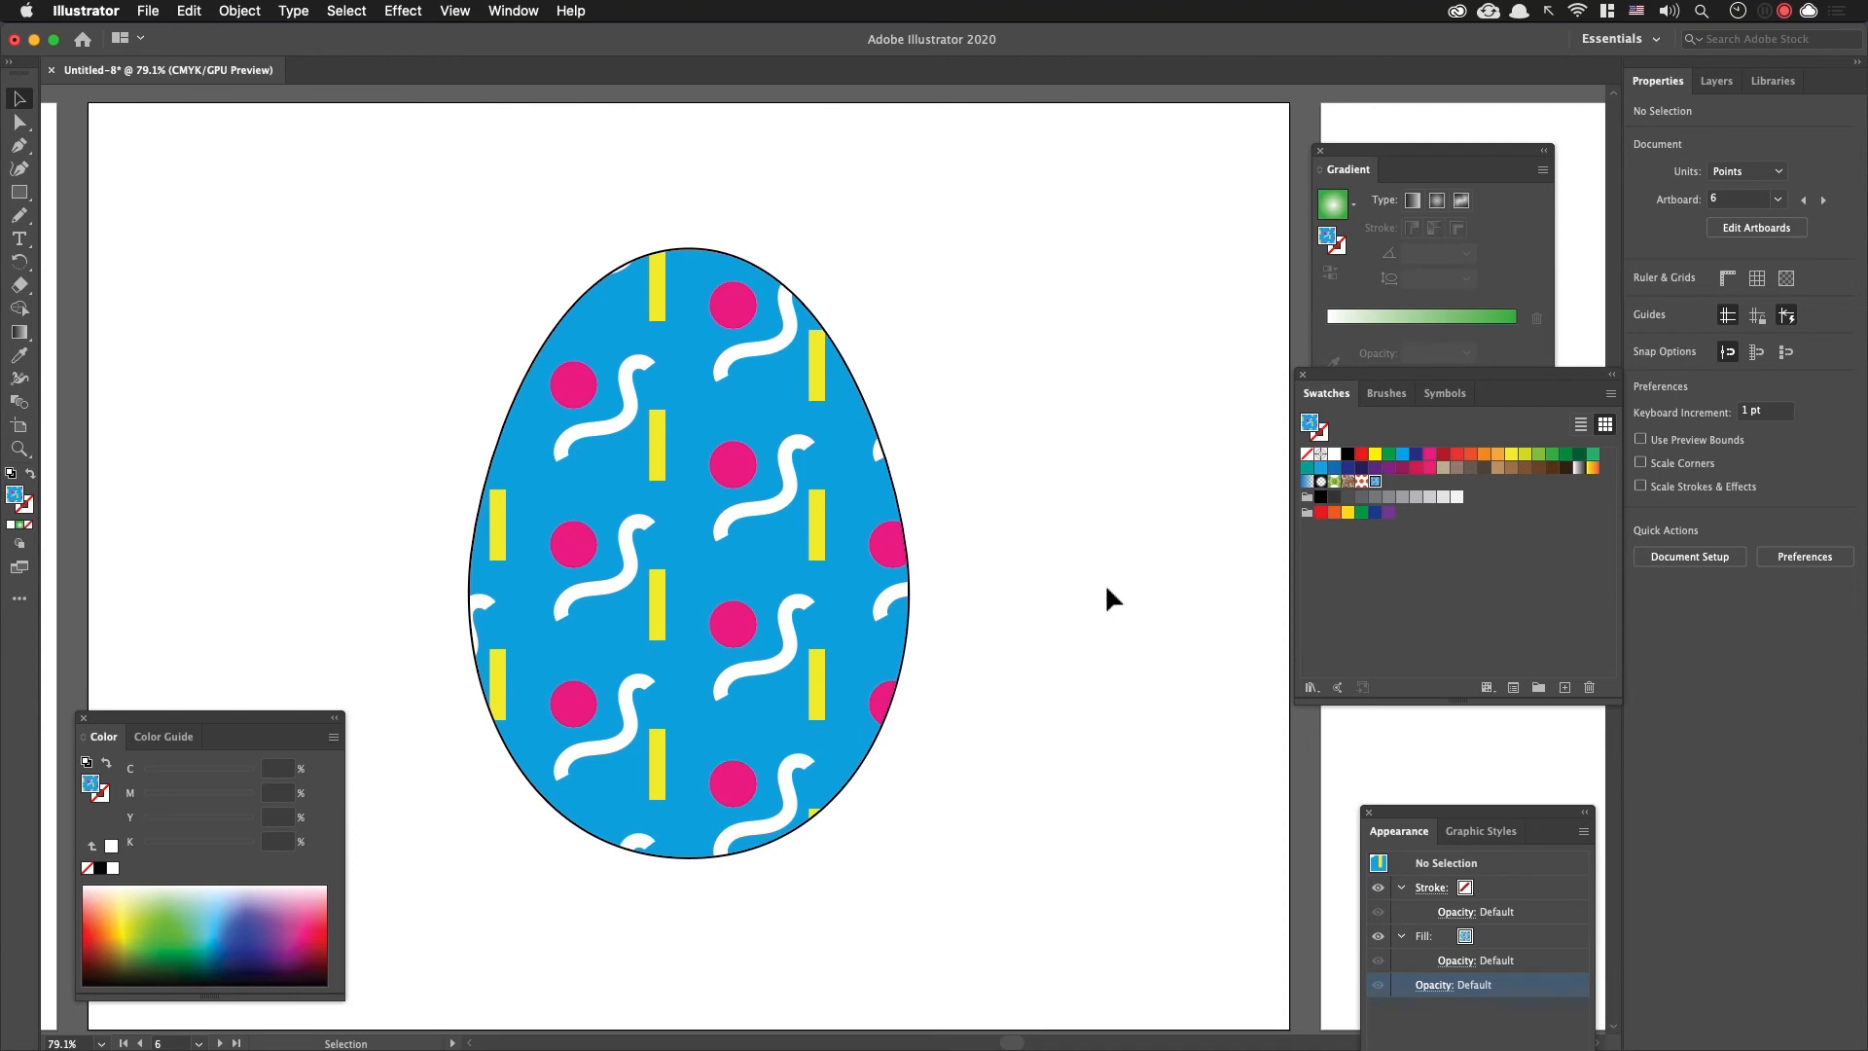
# Step: Fit all artboards in the window and move the Gradient, Swatches and Color panels clear of the finished eggs
pyautogui.press('super+alt+0')
pyautogui.moveTo(1456, 156)
pyautogui.mouseDown()
pyautogui.moveTo(1126, 521)
pyautogui.moveTo(1119, 893)
pyautogui.mouseUp()
pyautogui.moveTo(1398, 400); pyautogui.dragTo(1333, 788)
pyautogui.moveTo(200, 733); pyautogui.dragTo(213, 946)
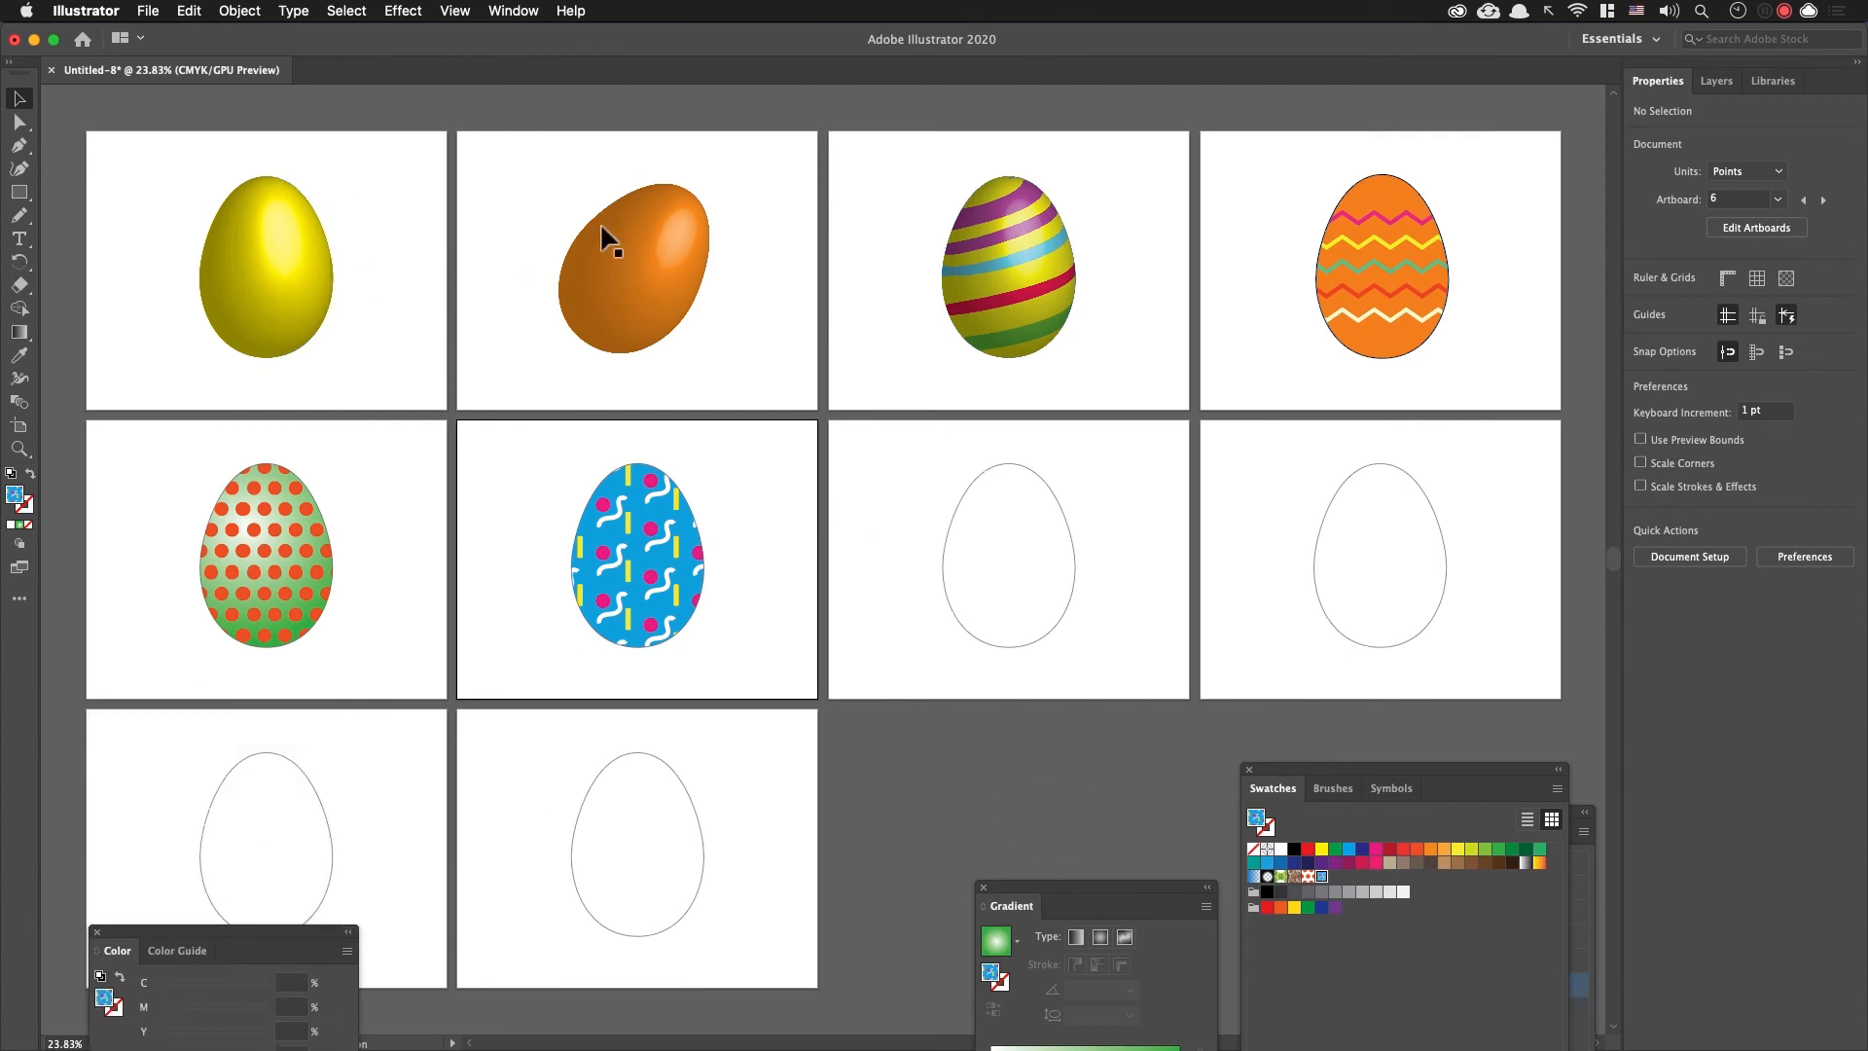
pyautogui.click(702, 269)
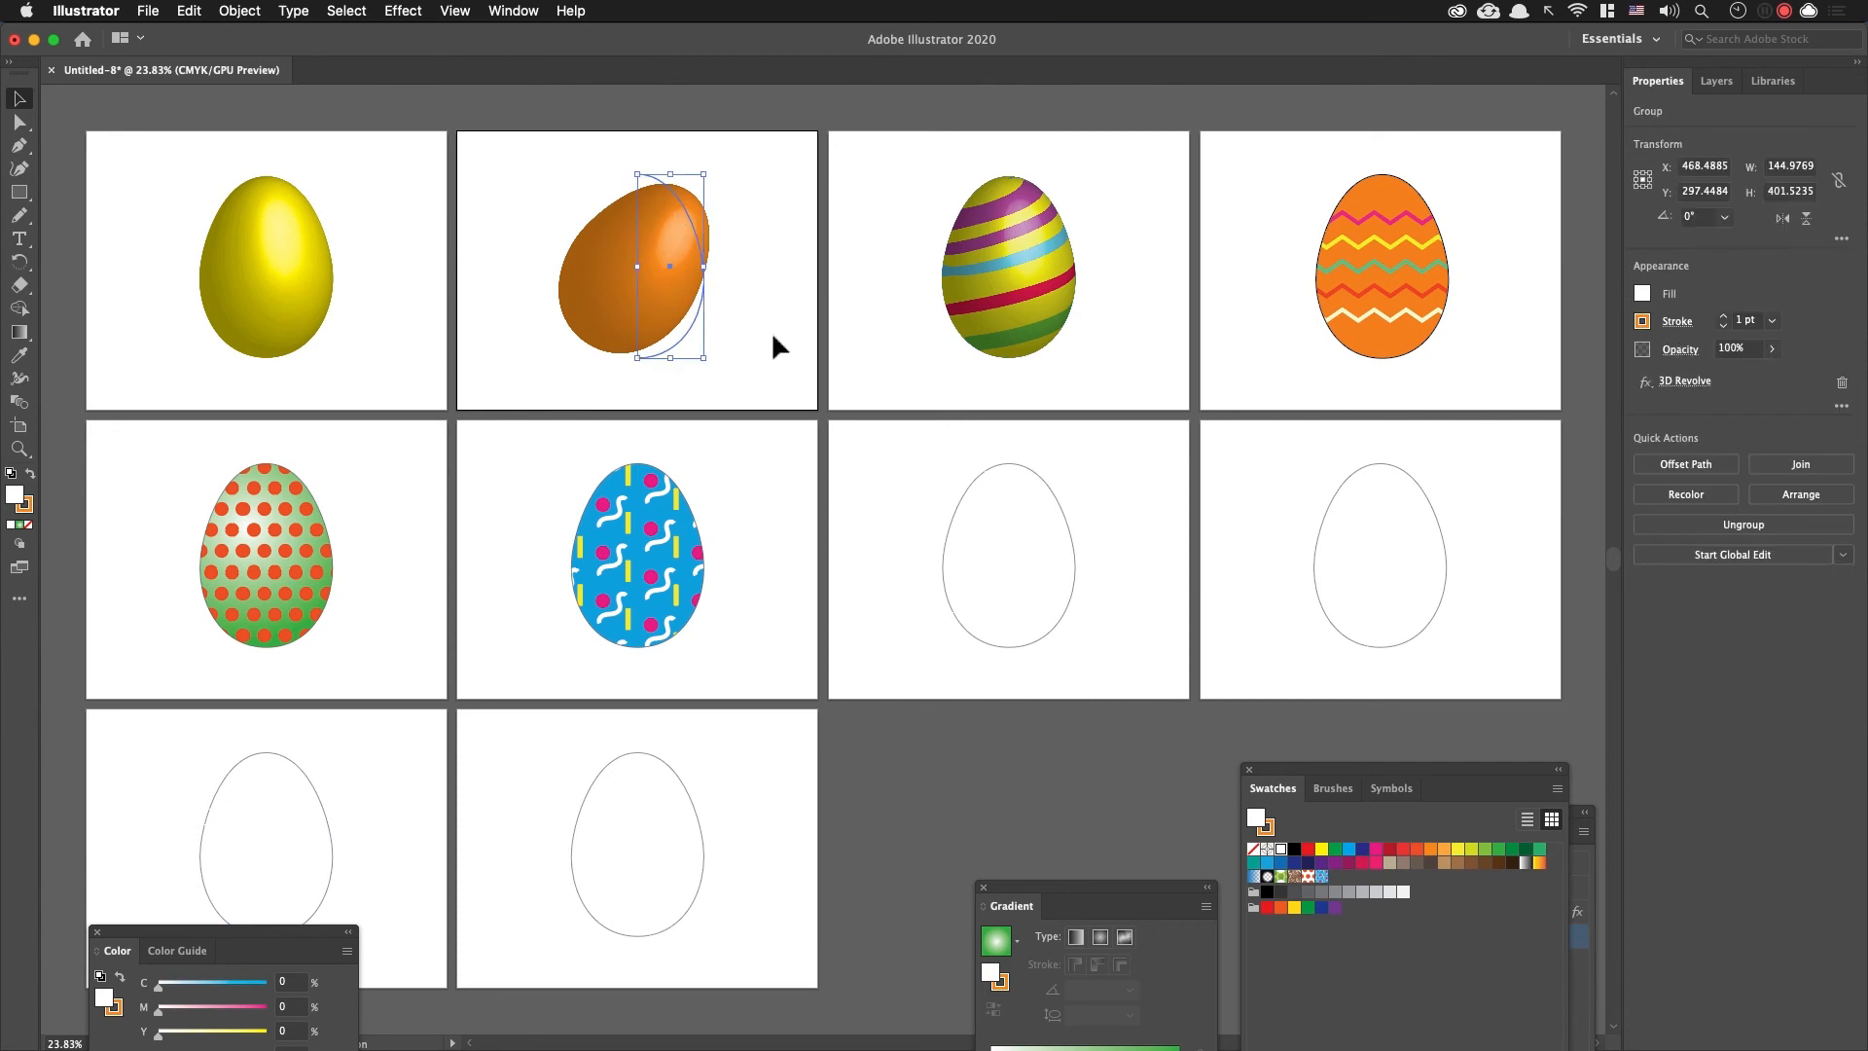
pyautogui.click(1077, 285)
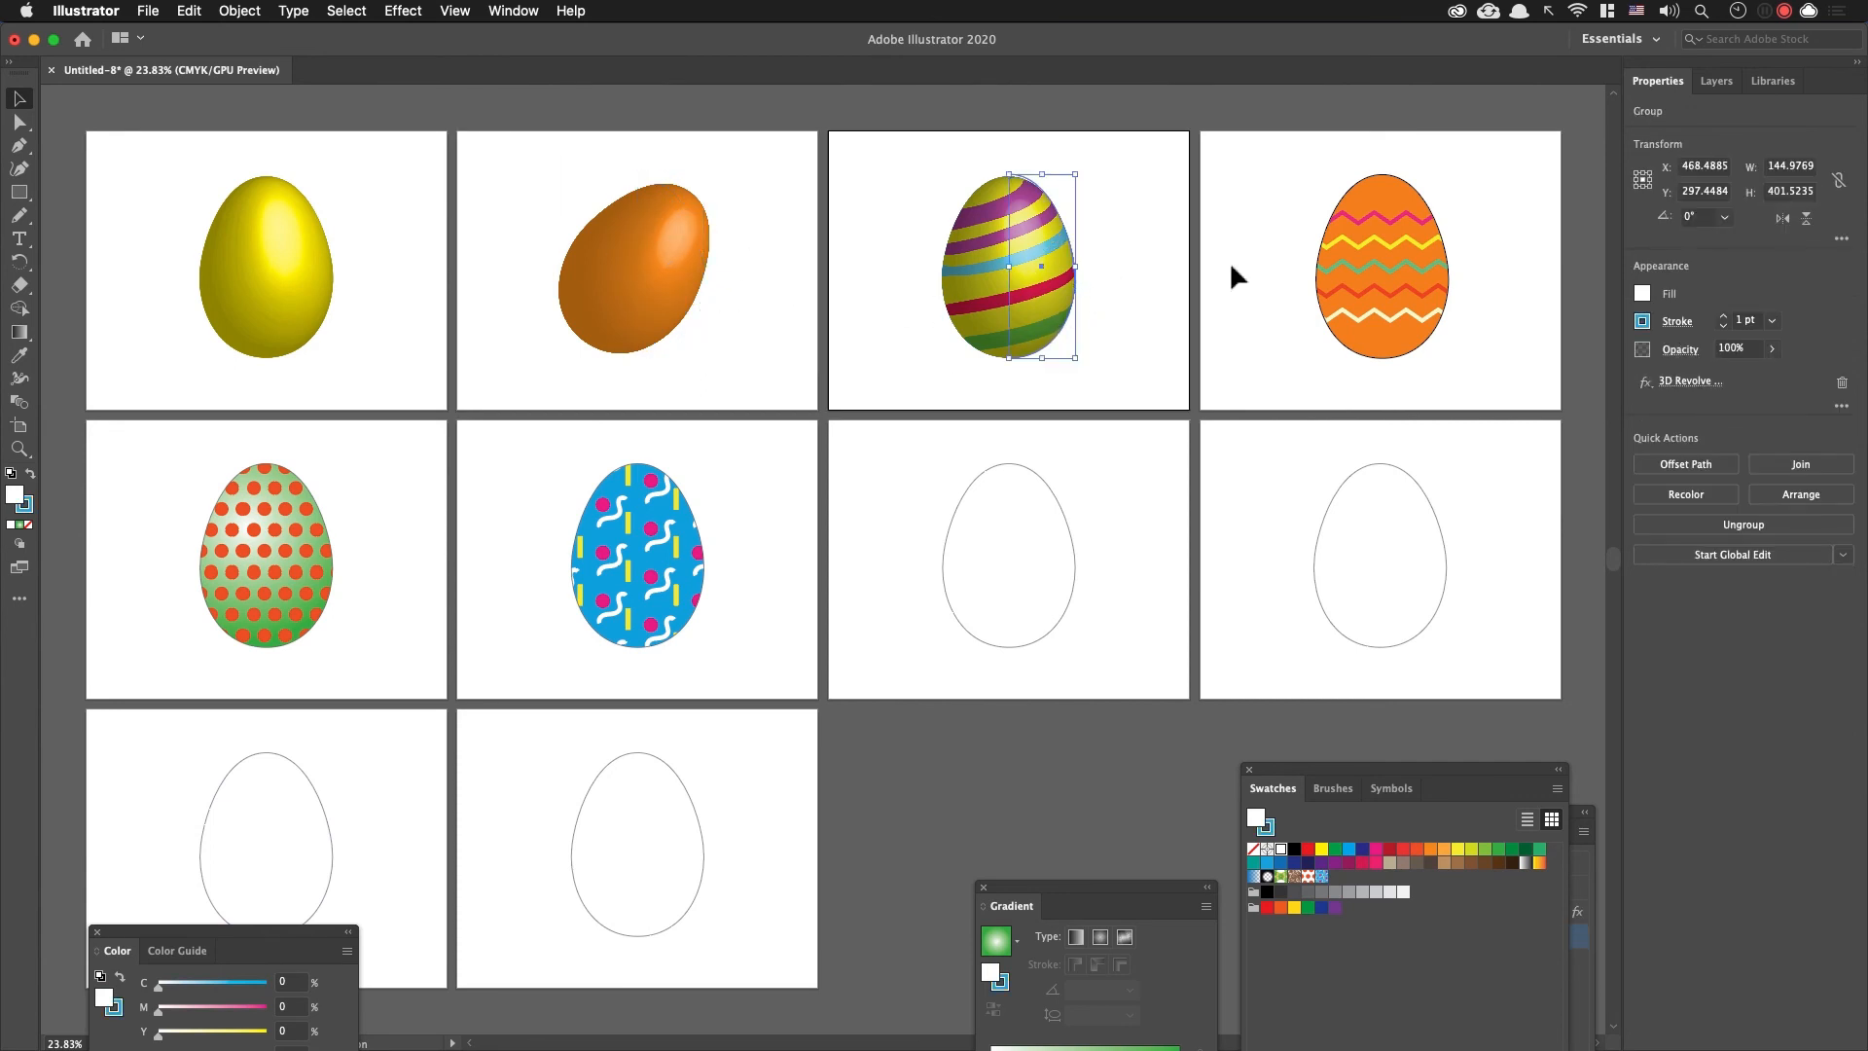
pyautogui.click(701, 279)
pyautogui.click(1048, 233)
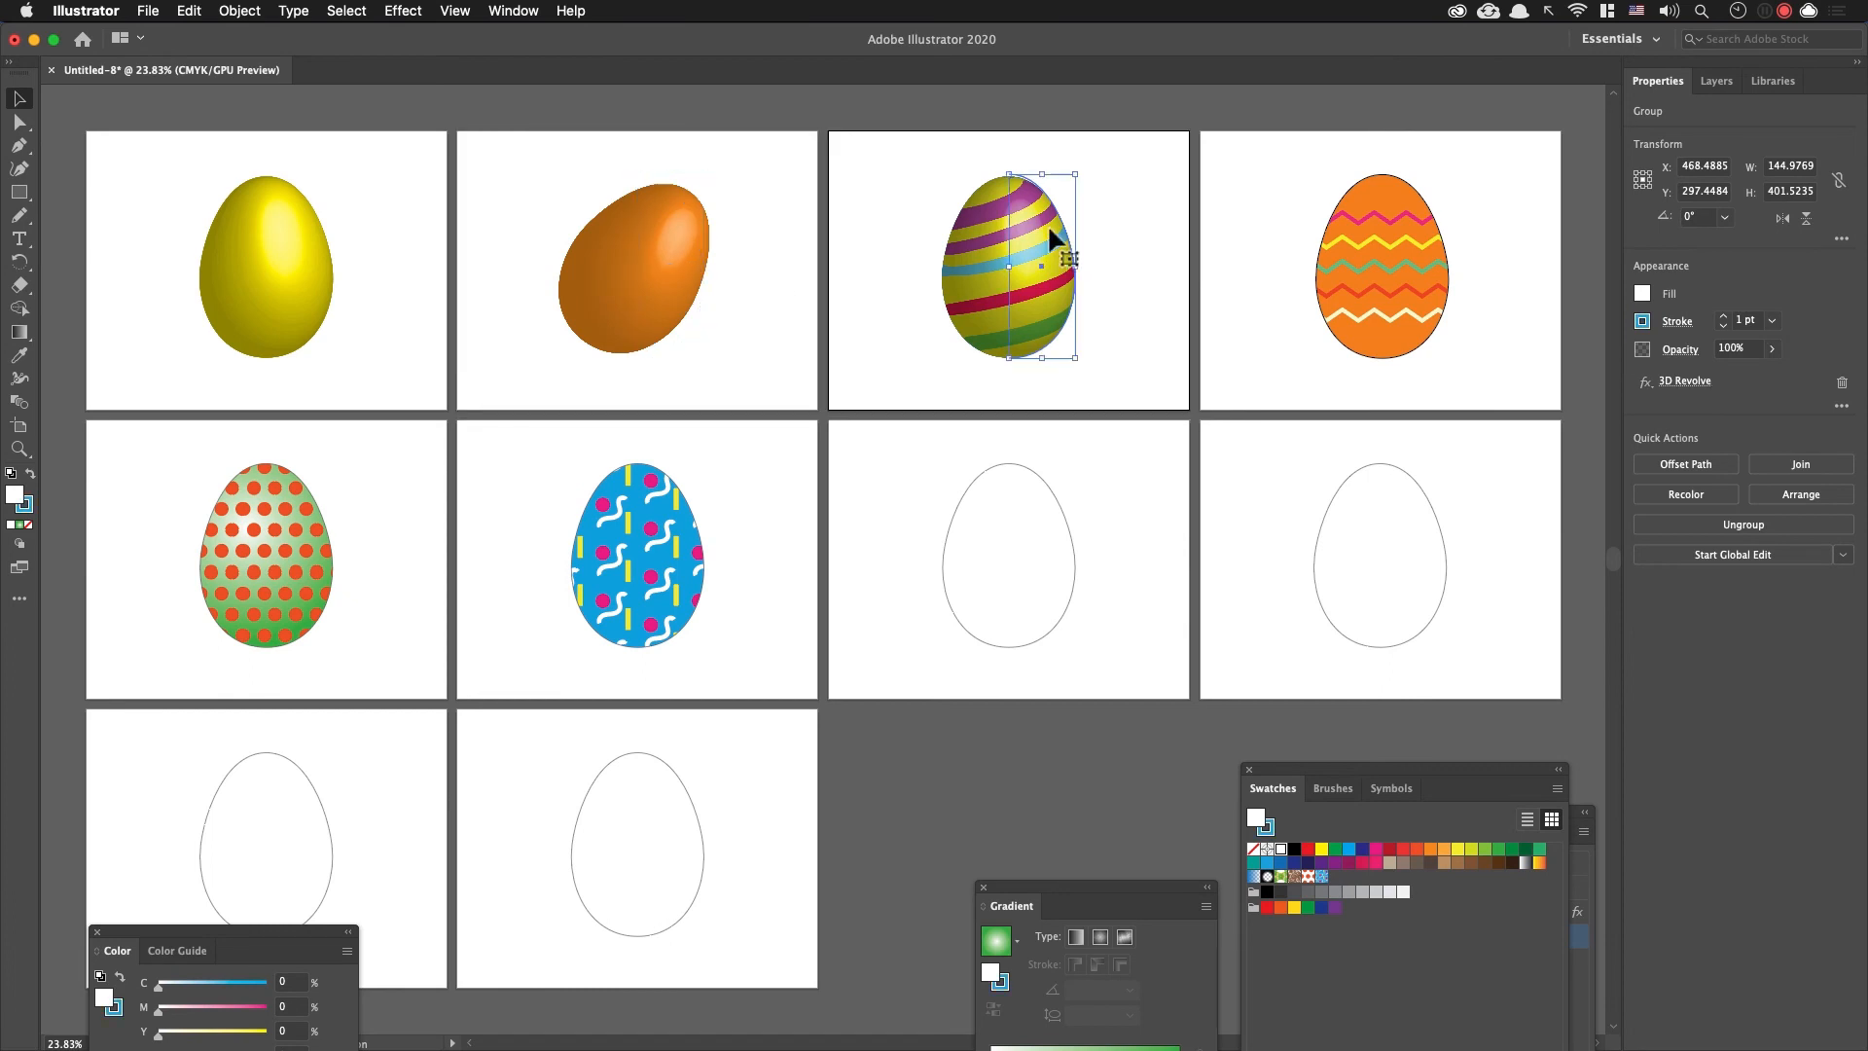
pyautogui.click(1115, 282)
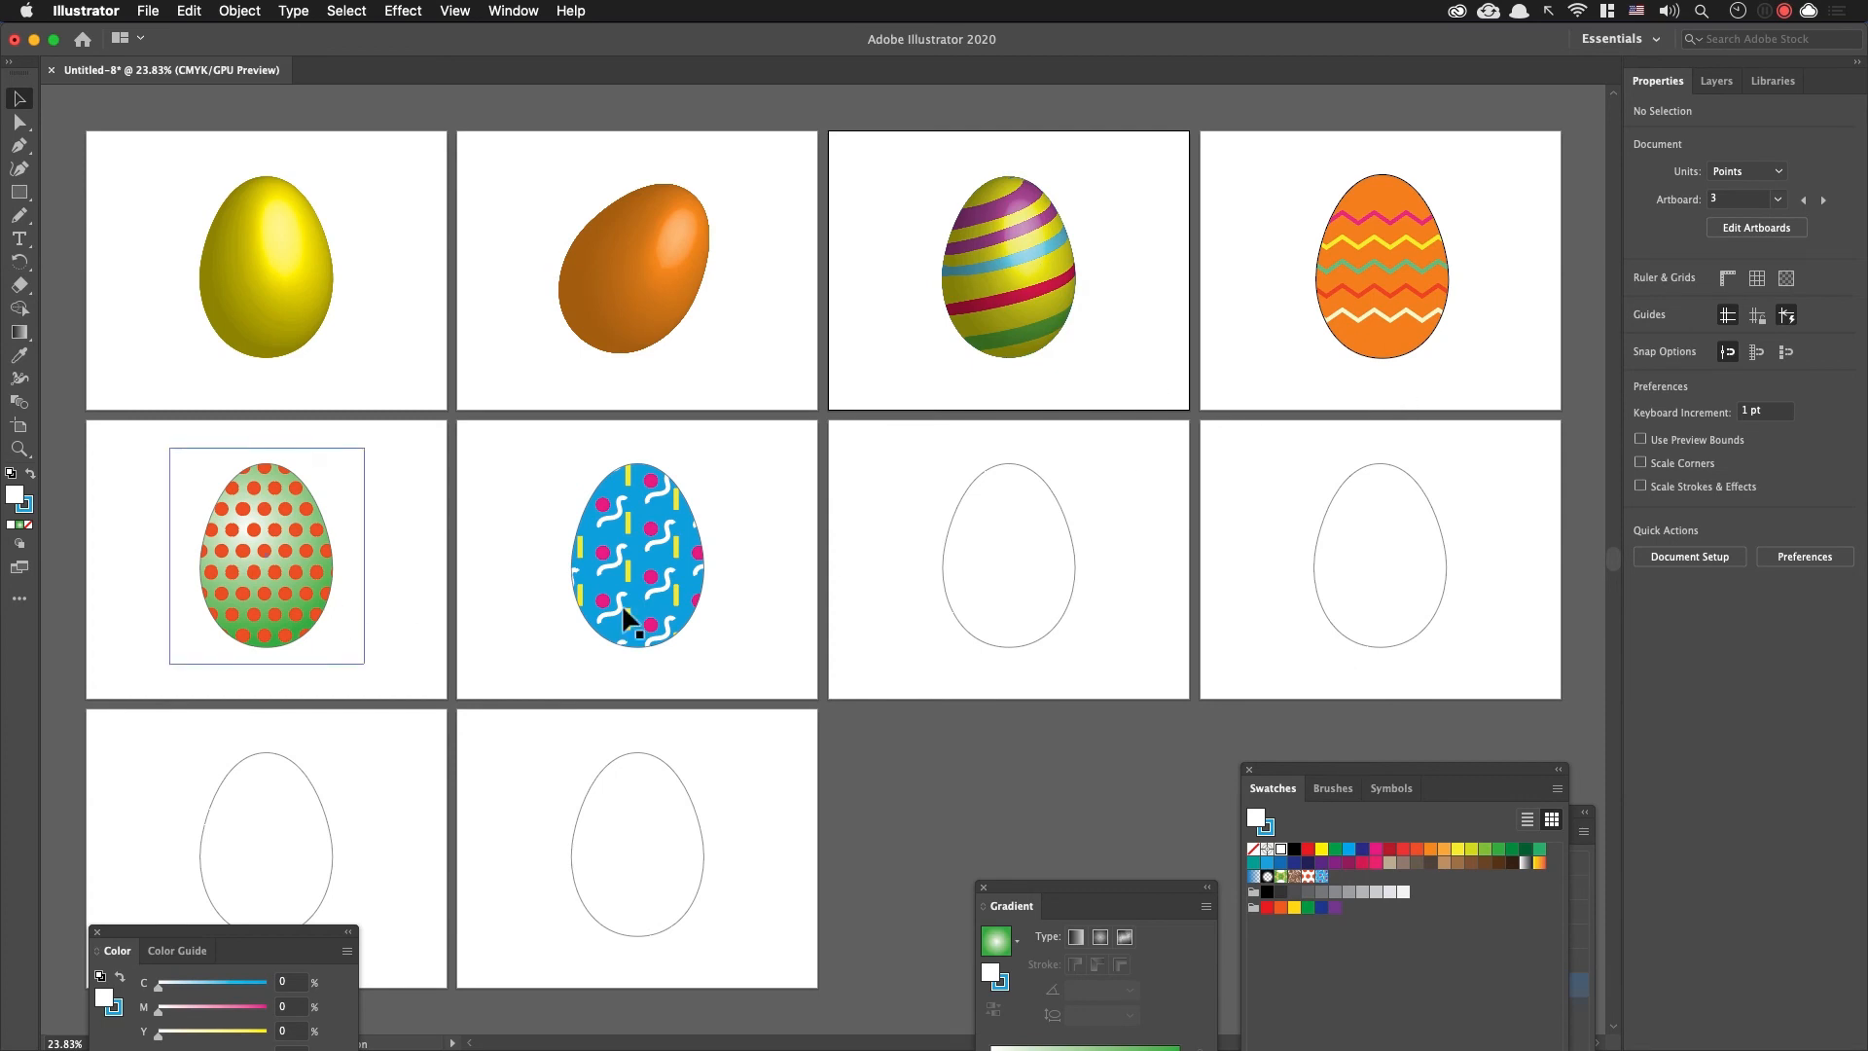
# Step: Make the seventh artboard active through its blank egg outline and fit that artboard in the window
pyautogui.click(955, 569)
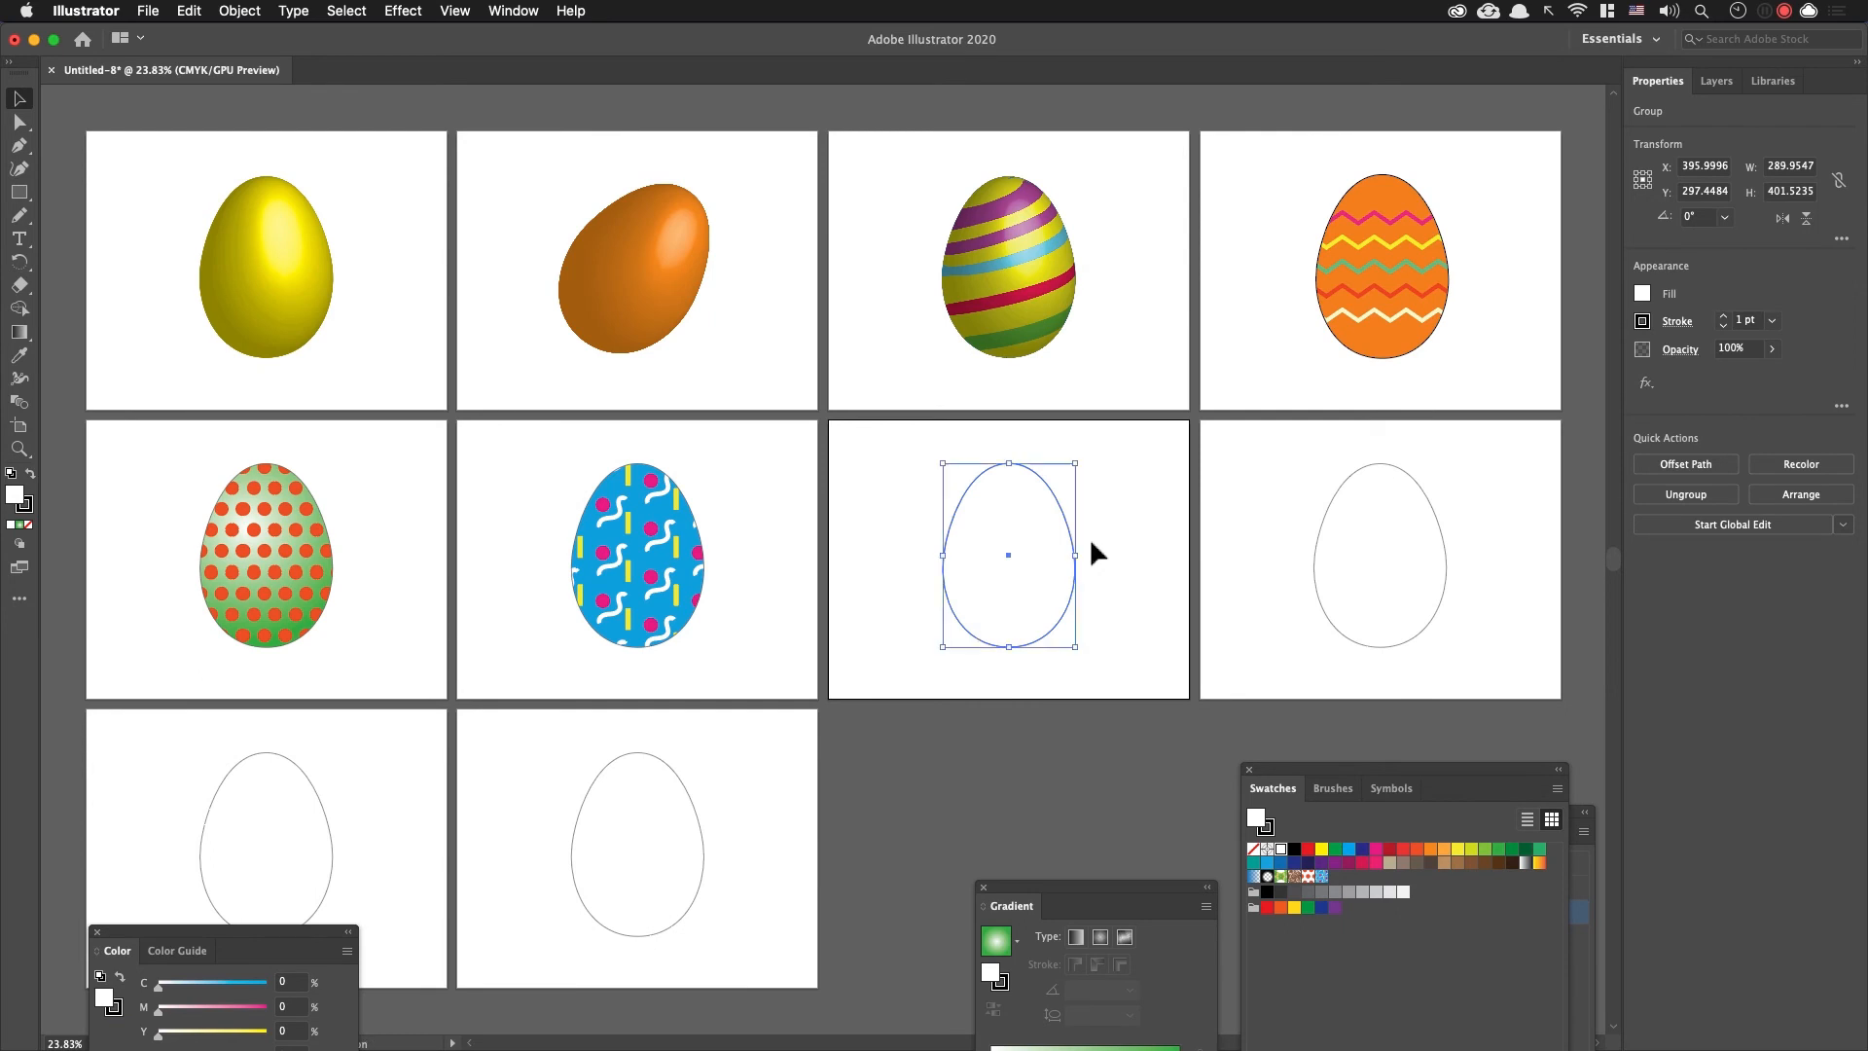
pyautogui.click(1091, 543)
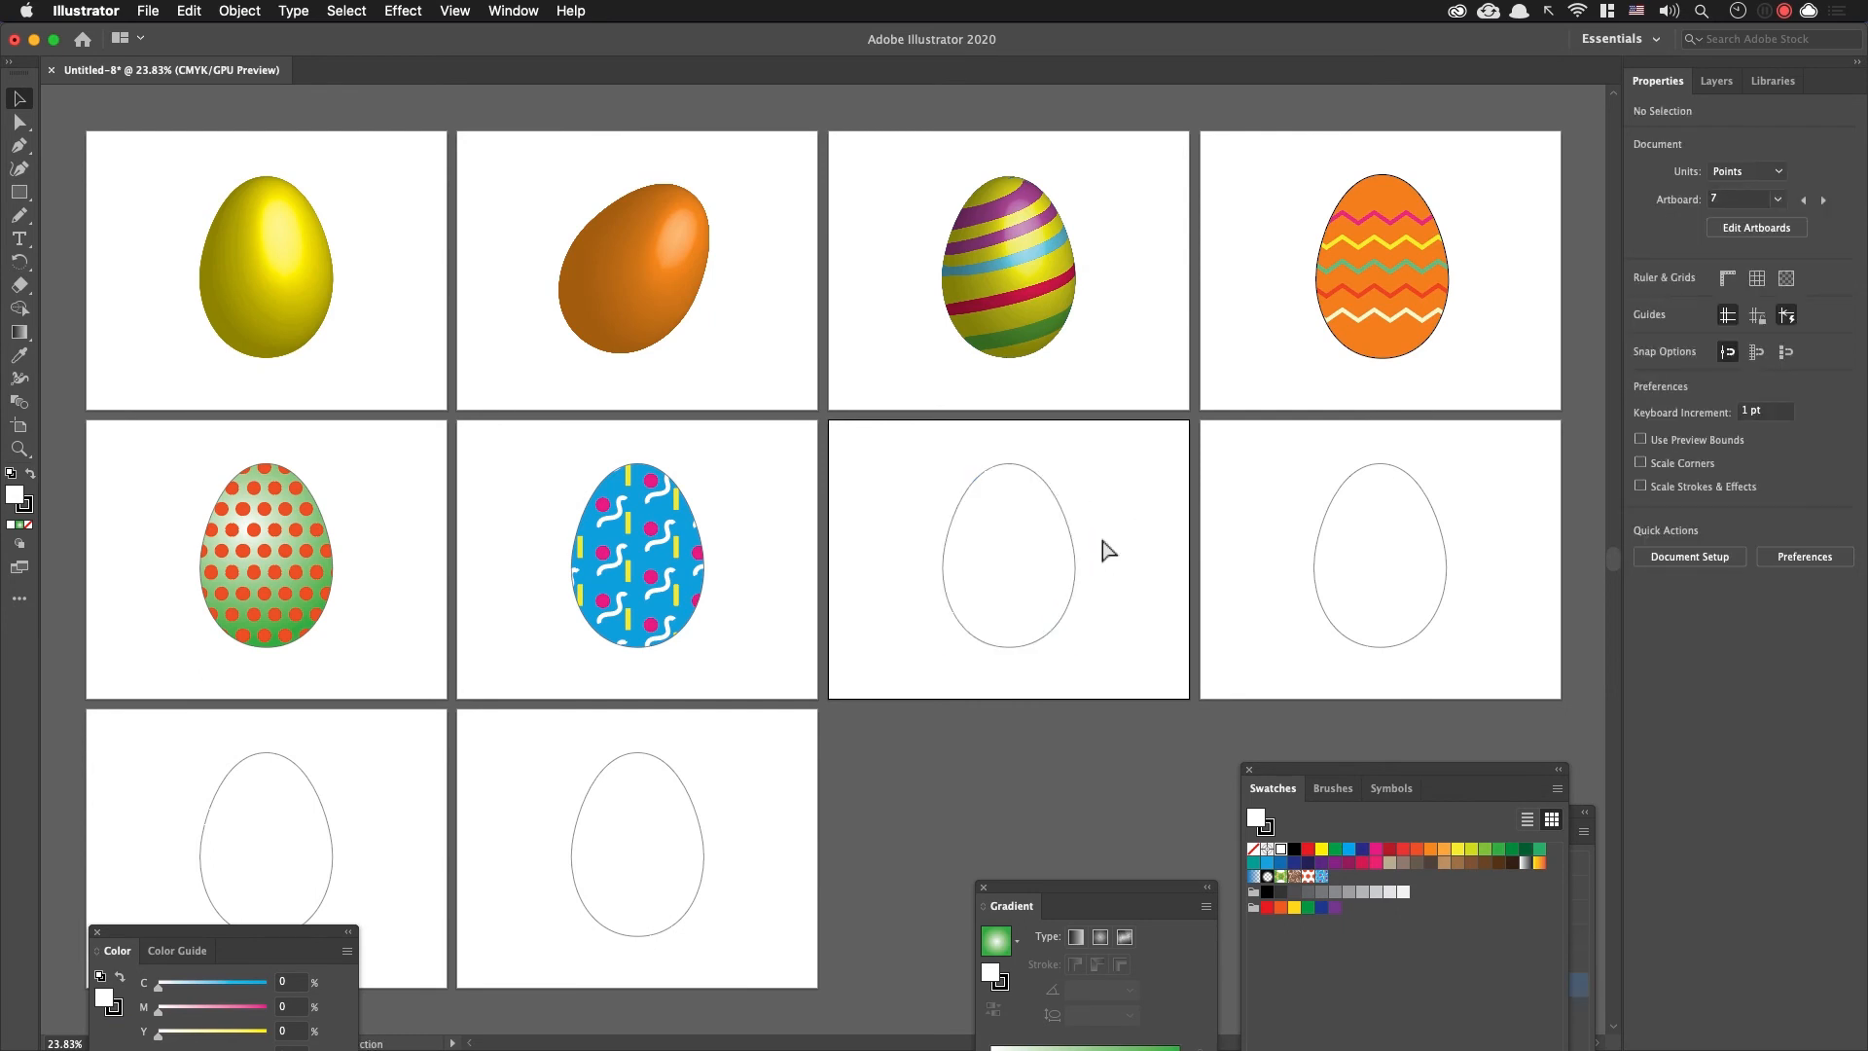
pyautogui.press('super+0')
# Step: Switch to Chrome, open the image result of colorful chocolate Easter eggs to examine its patterns, and return to Illustrator
pyautogui.press('super+Tab')
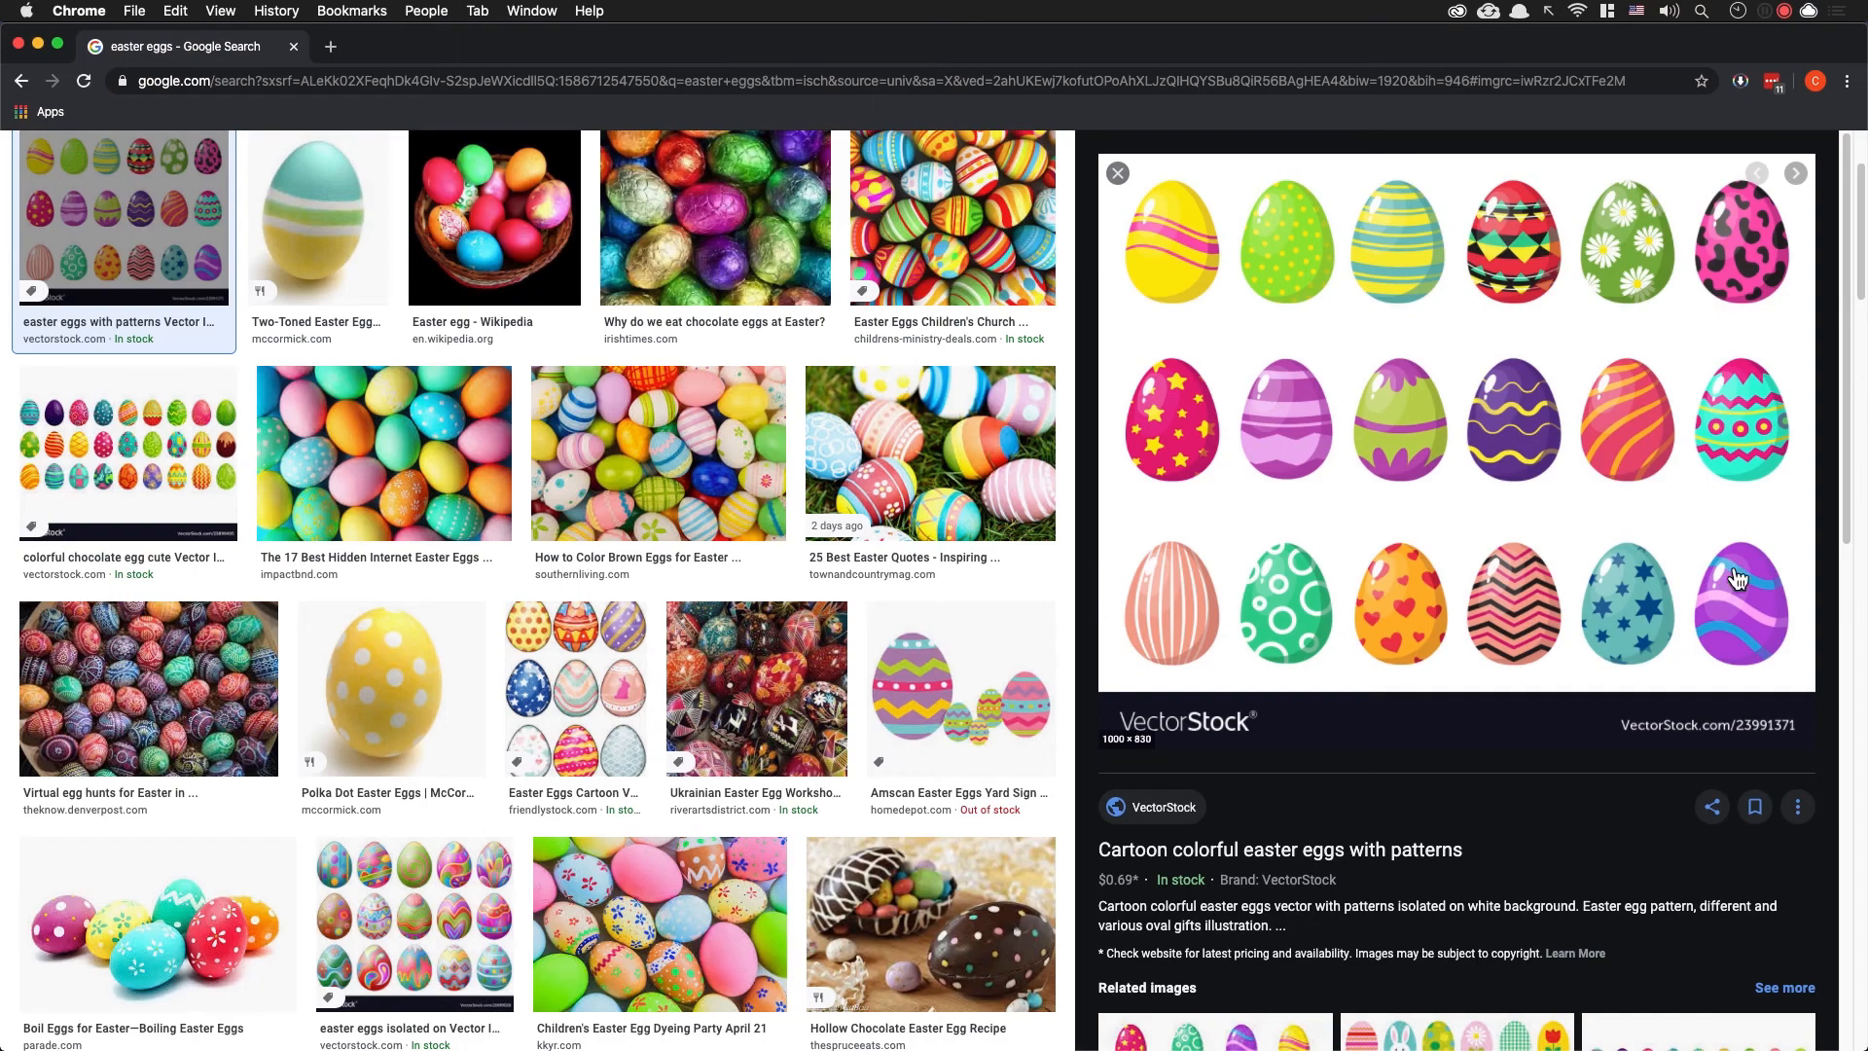
pyautogui.scroll(2, 1416, 571)
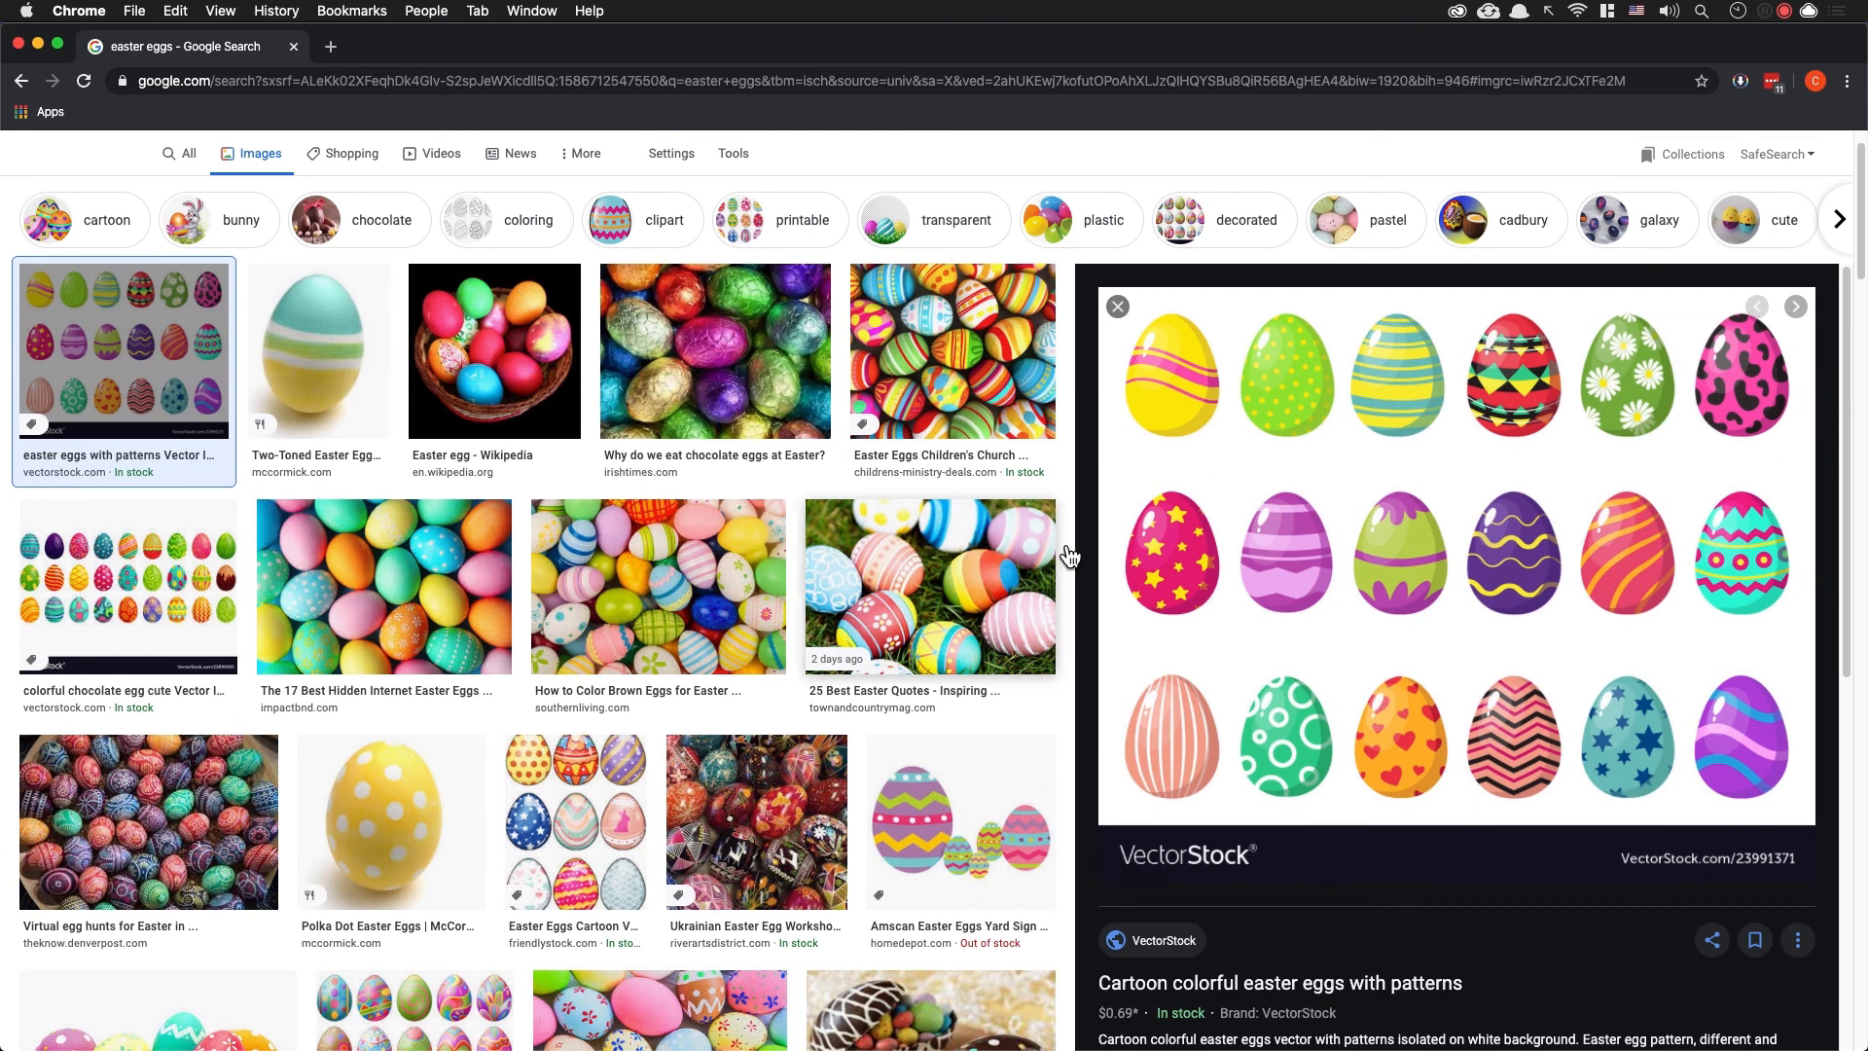
pyautogui.click(187, 645)
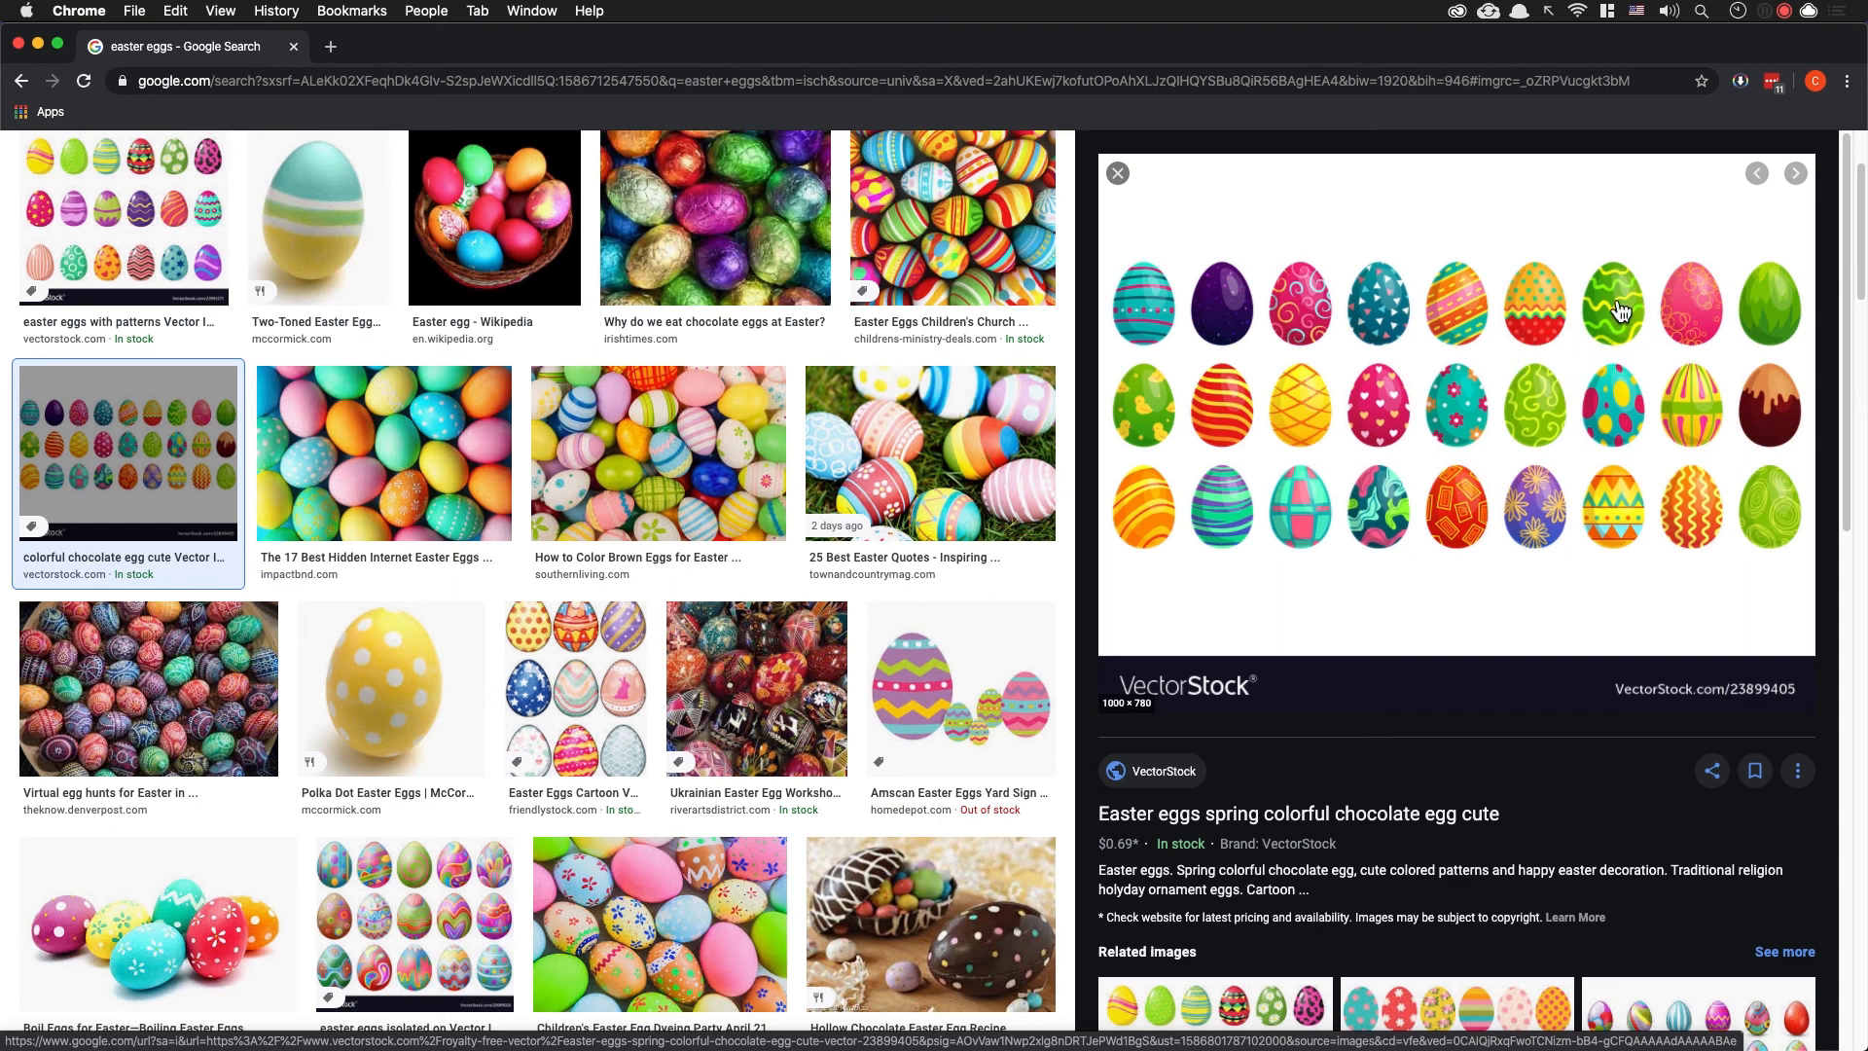
pyautogui.press('super+Tab')
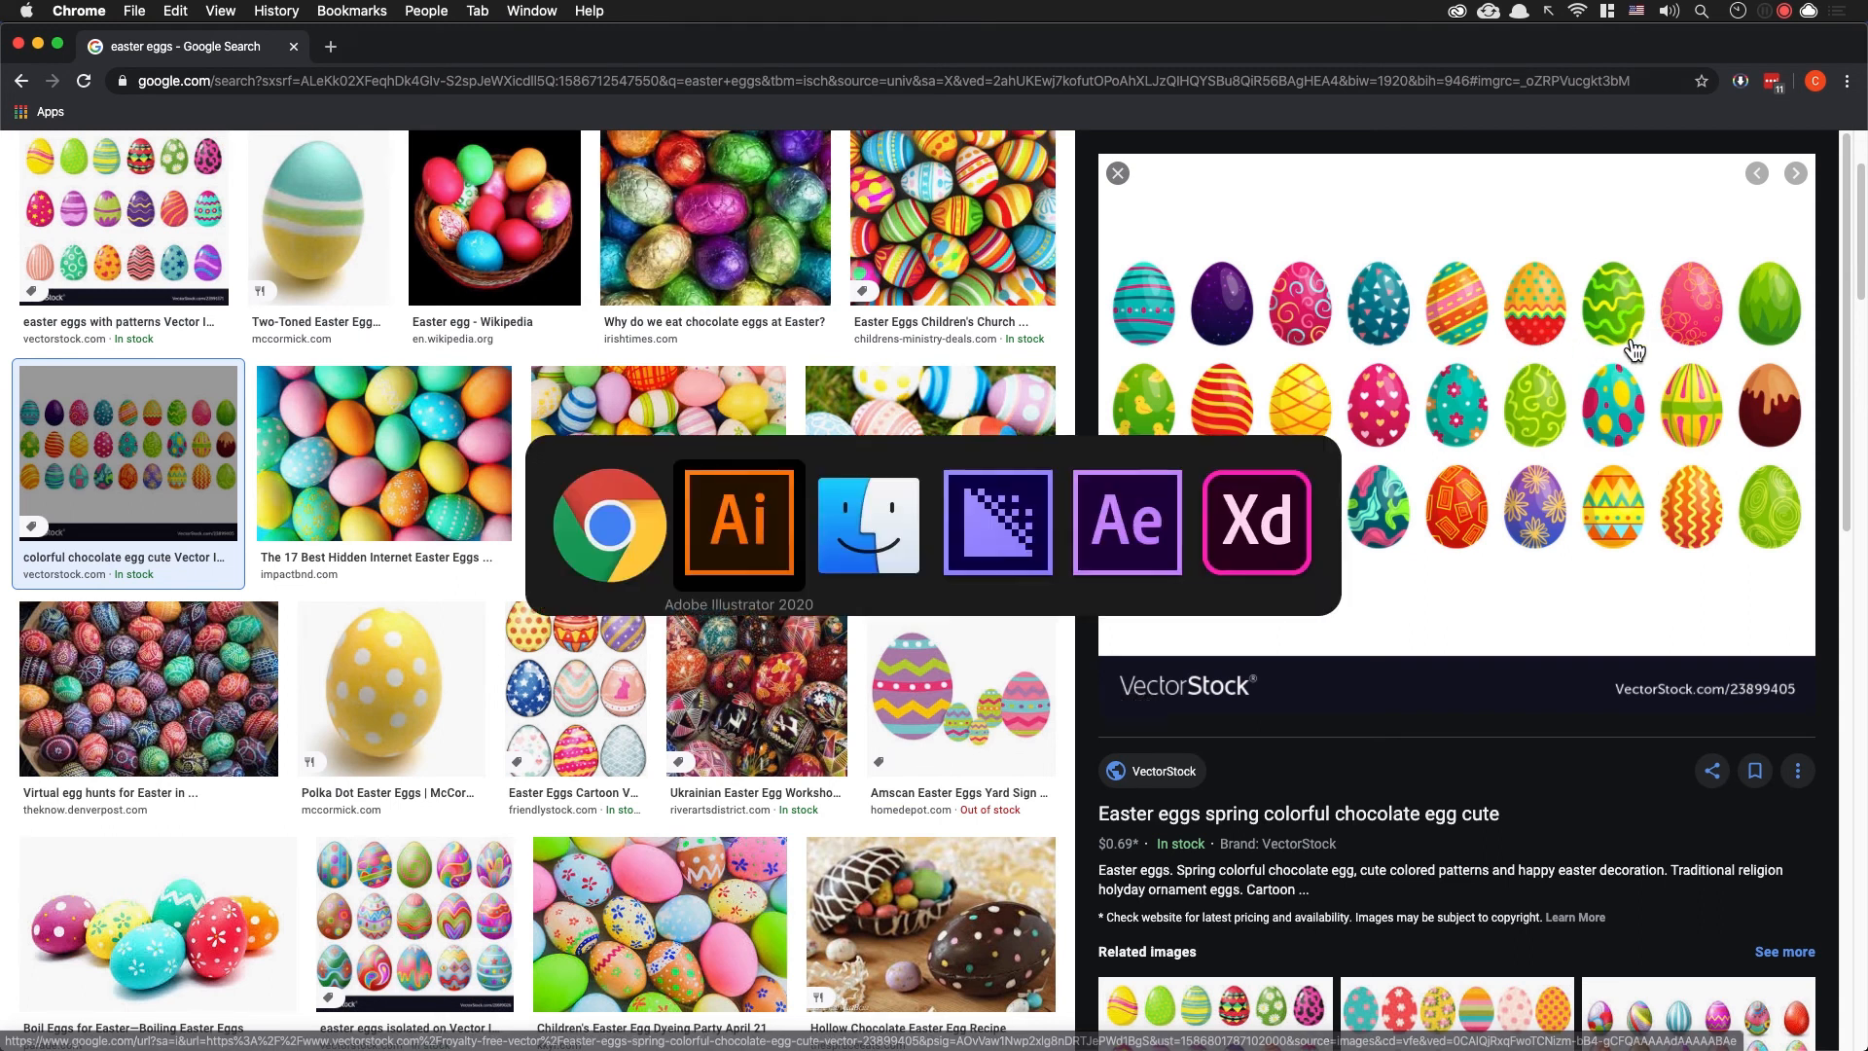
# Step: Draw a rectangle about 453 by 475 pt covering the seventh egg outline and fill it with green (C=100 M=0 Y=100)
pyautogui.hscroll(5, 1055, 380)
pyautogui.hscroll(-5, 1097, 330)
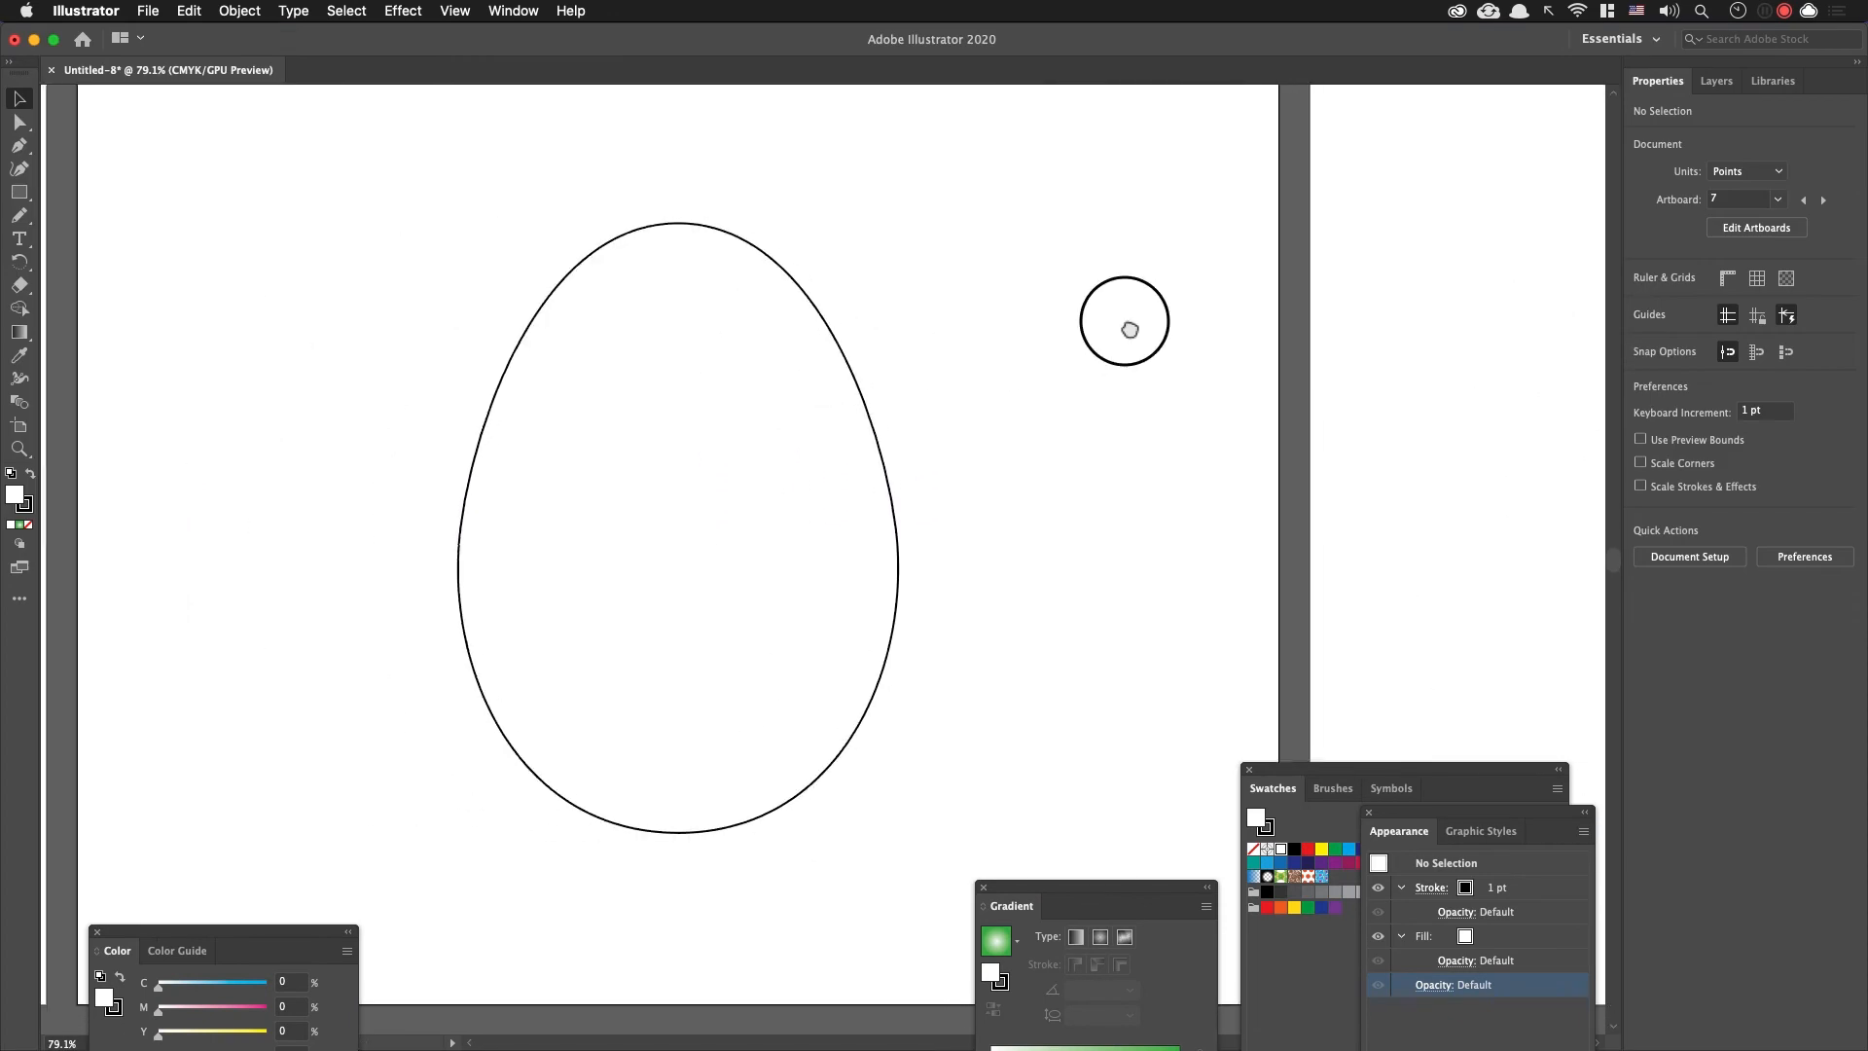
pyautogui.press('m')
pyautogui.moveTo(380, 106); pyautogui.dragTo(1060, 821)
pyautogui.hscroll(-5, 973, 778)
pyautogui.scroll(3, 973, 778)
pyautogui.moveTo(897, 805); pyautogui.dragTo(882, 776)
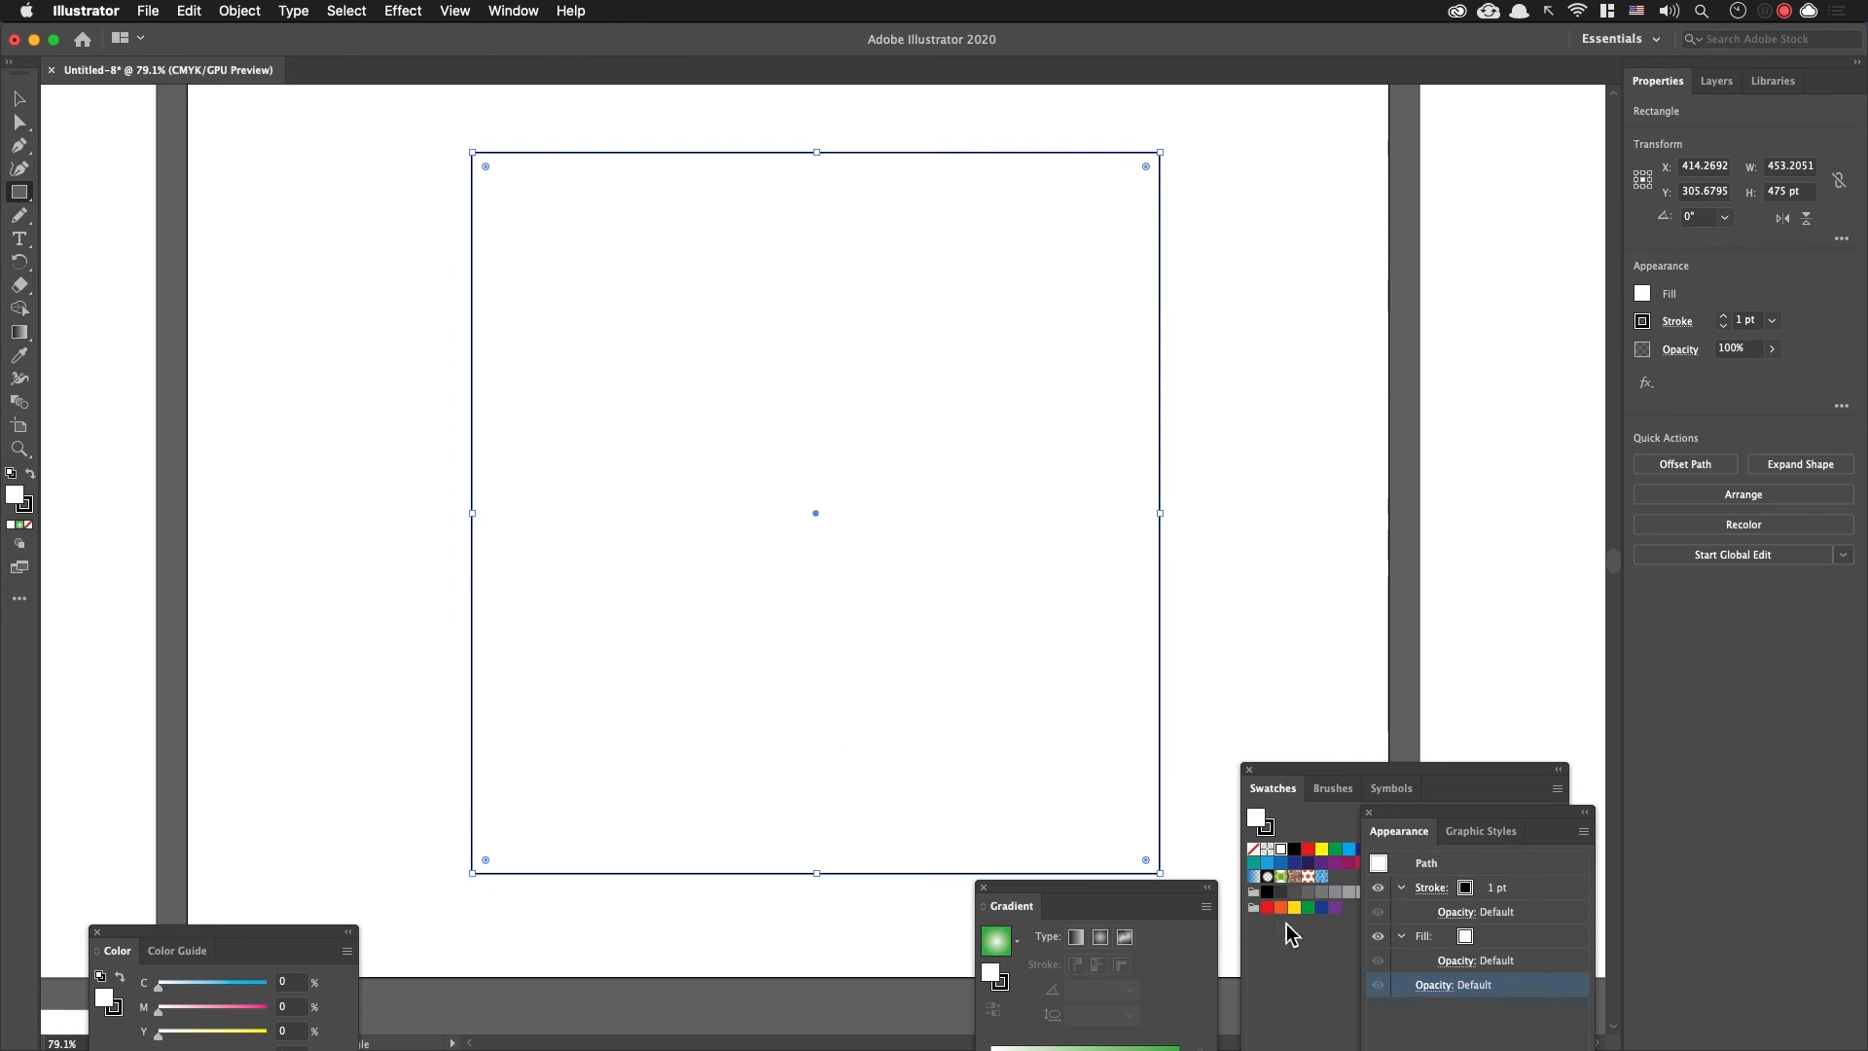
pyautogui.click(1339, 851)
pyautogui.moveTo(681, 469); pyautogui.dragTo(658, 461)
# Step: Set the stroke to yellow and draw a wavy Pencil line across the upper part of the green rectangle with a 7 pt stroke
pyautogui.press('super+Tab')
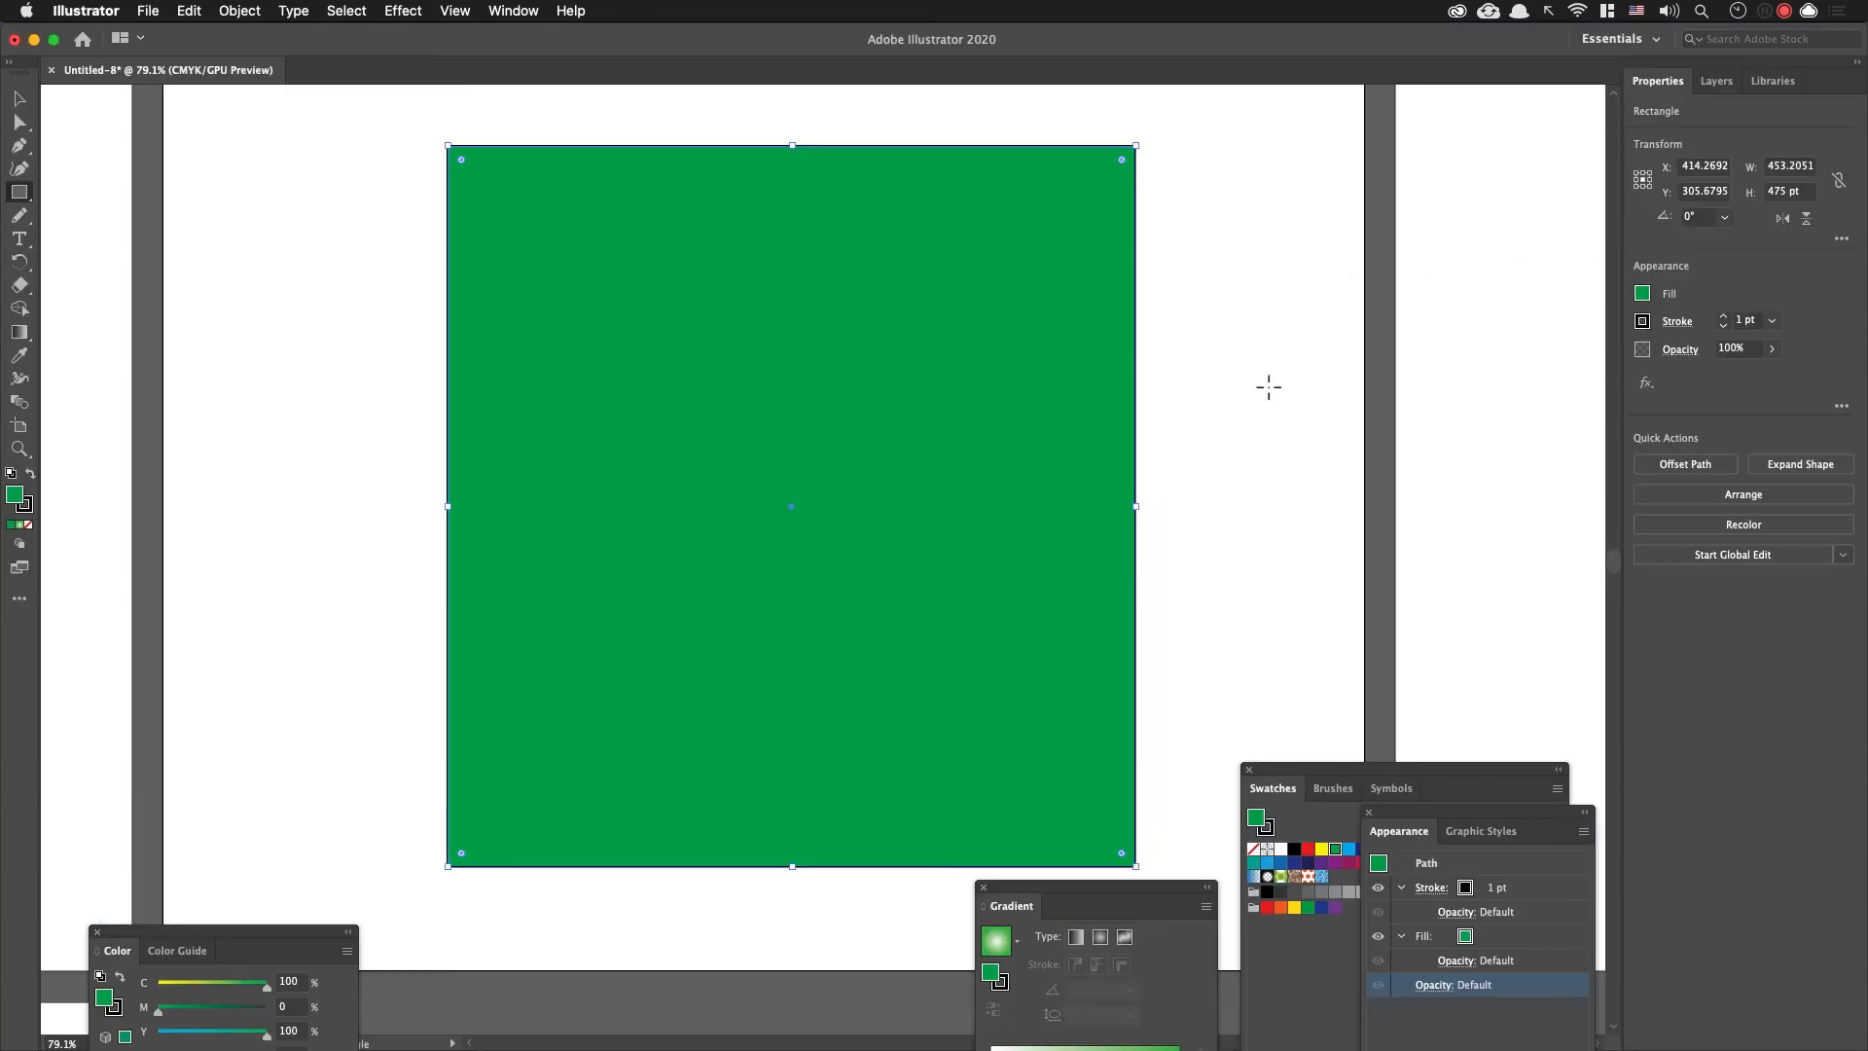
pyautogui.press('super+Tab')
pyautogui.moveTo(926, 396); pyautogui.dragTo(736, 404)
pyautogui.press('n')
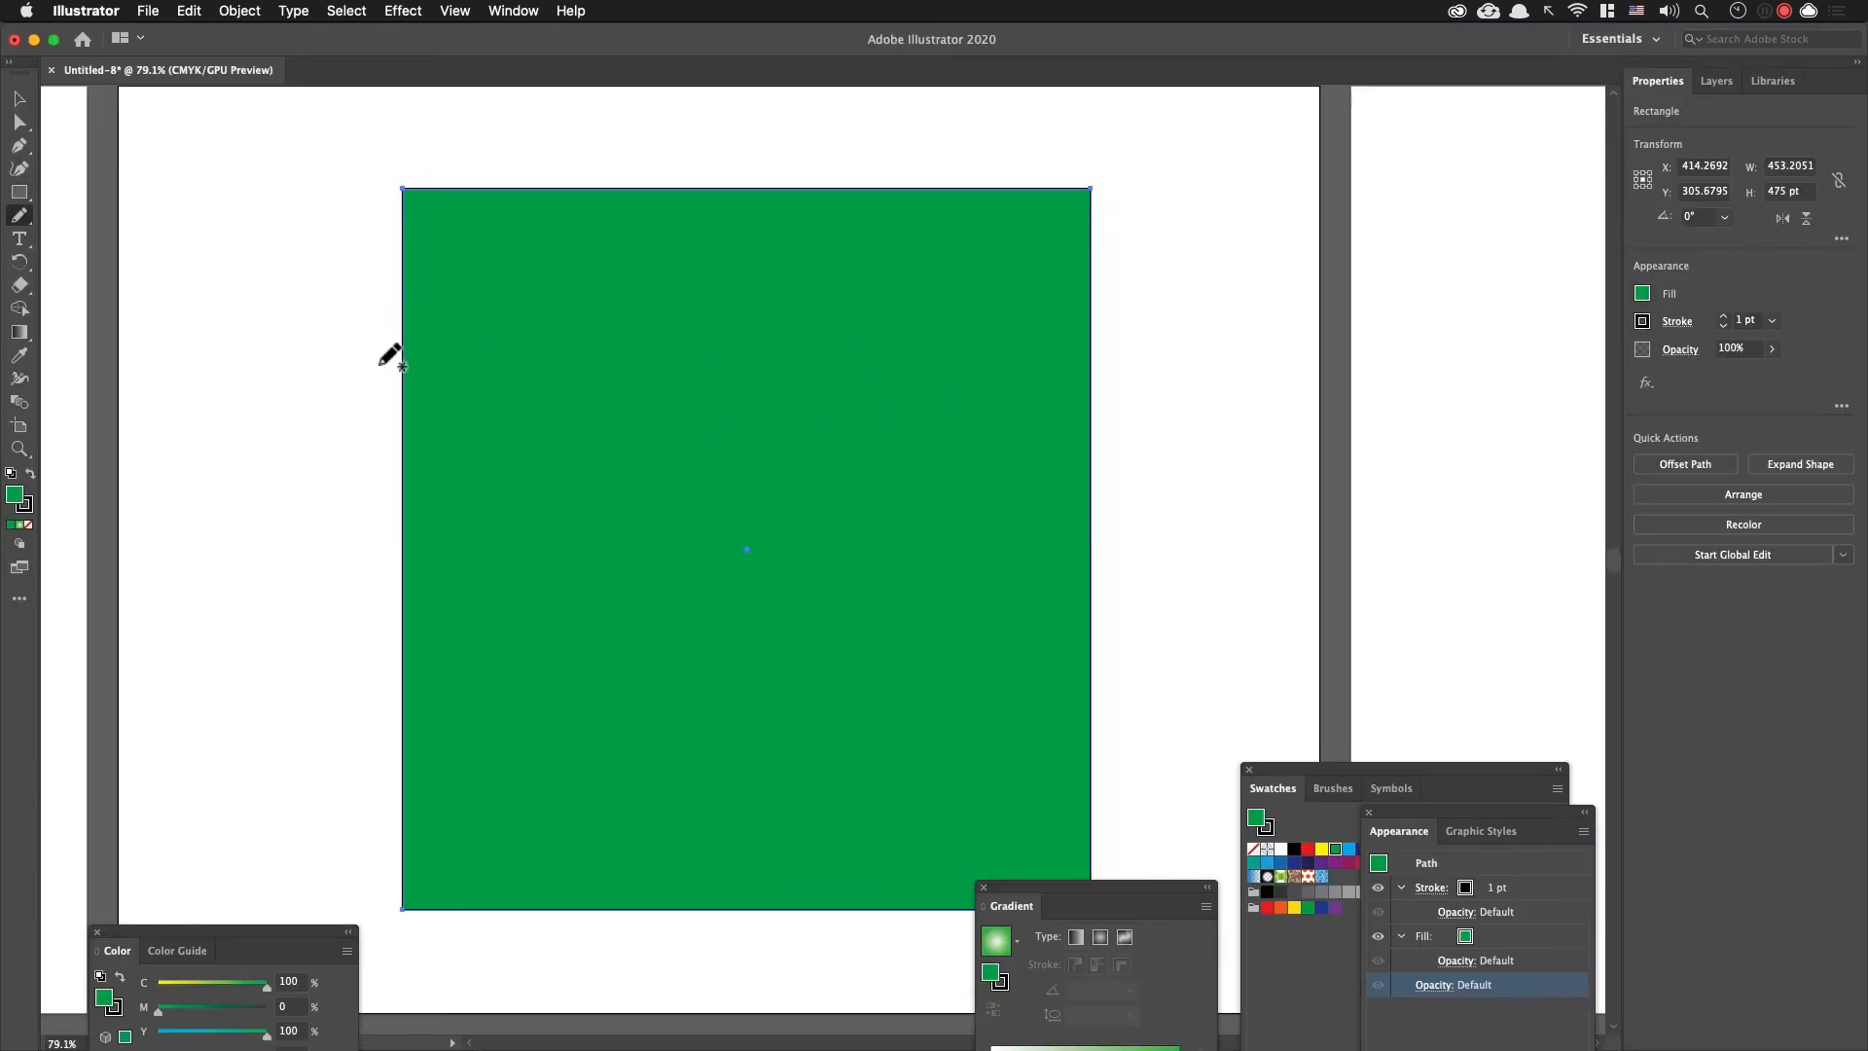
pyautogui.press('x')
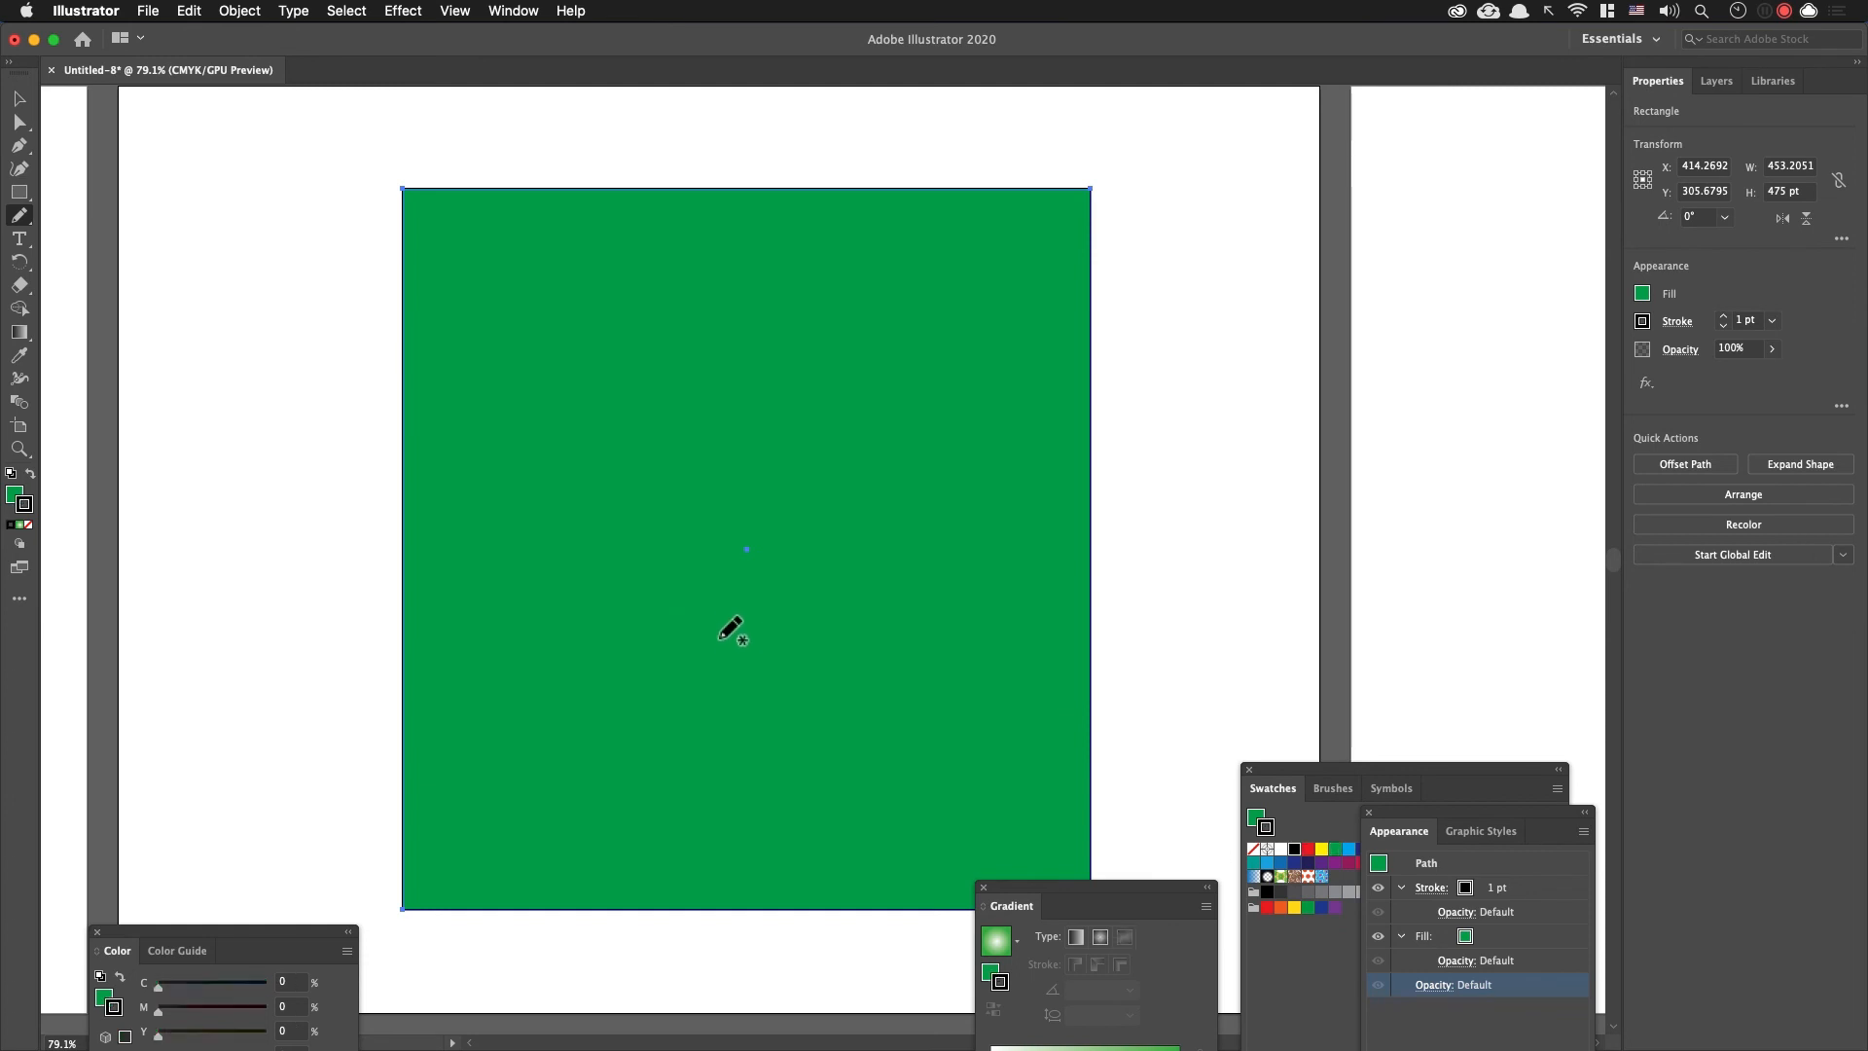
pyautogui.click(1322, 850)
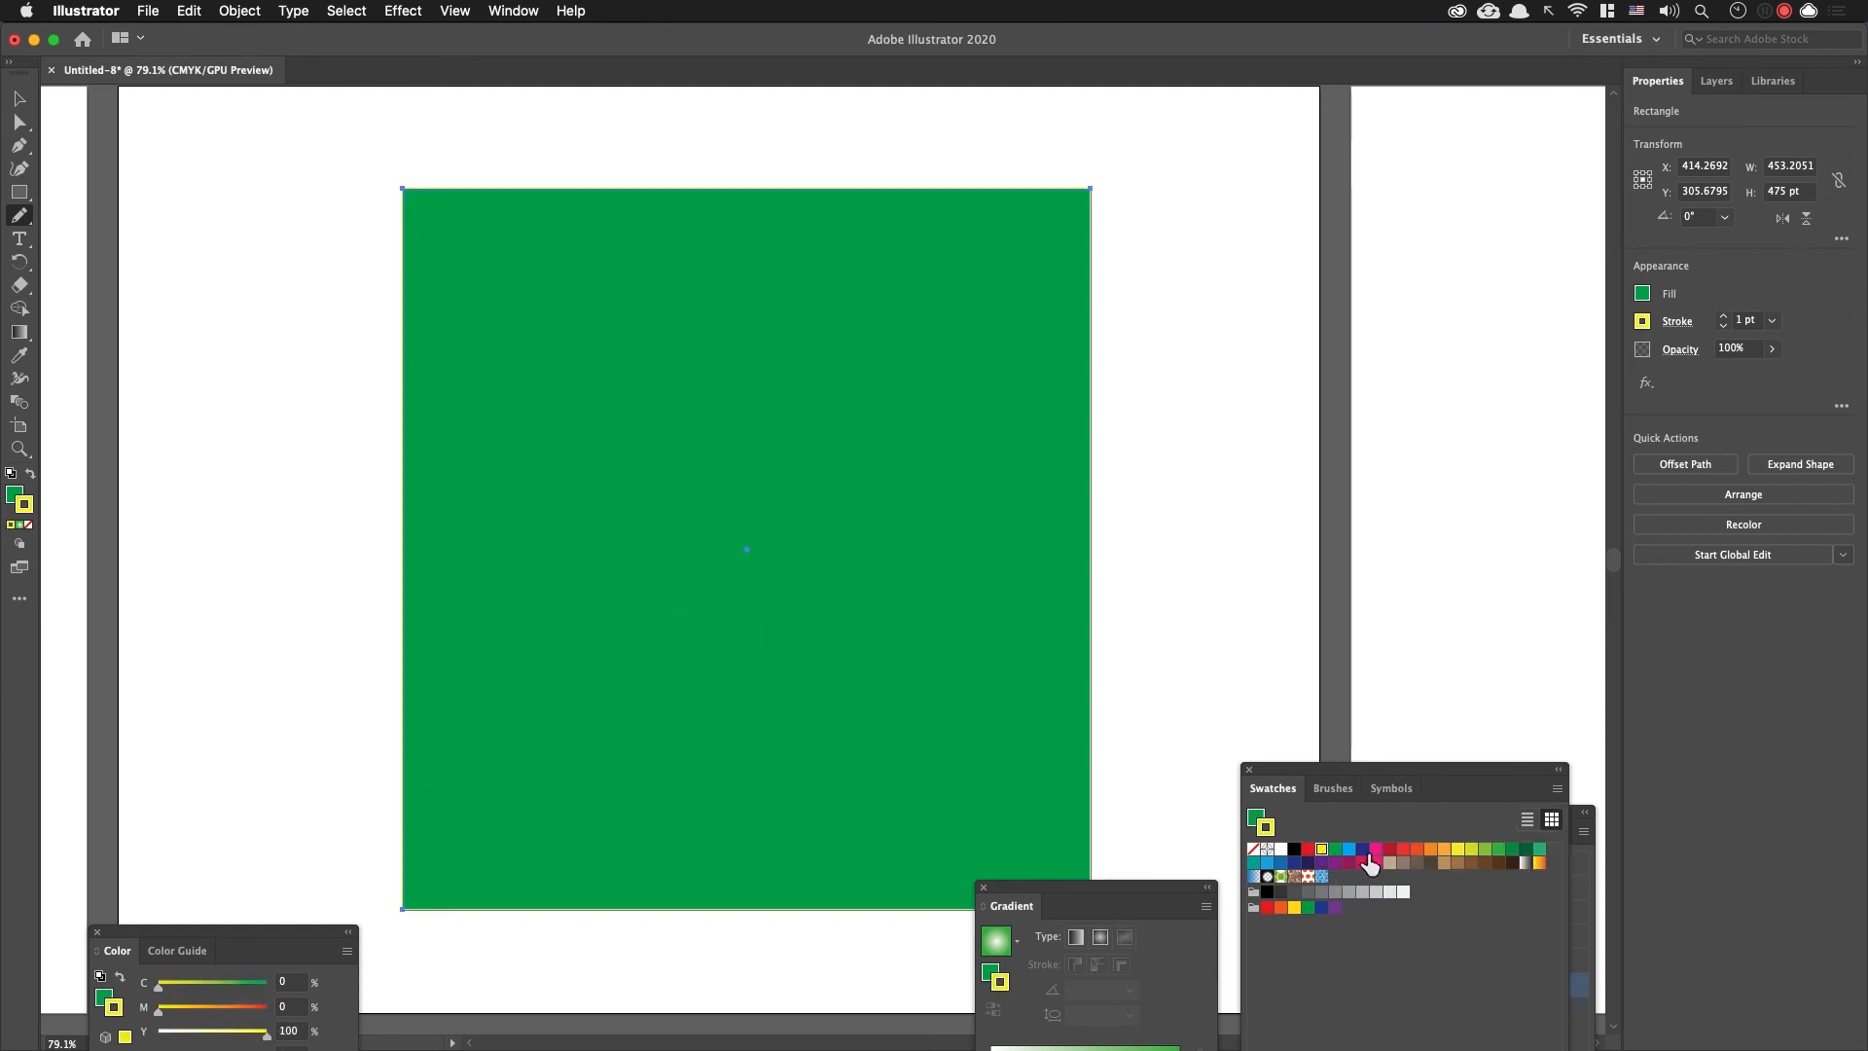
pyautogui.moveTo(350, 457)
pyautogui.mouseDown()
pyautogui.moveTo(483, 342)
pyautogui.moveTo(695, 257)
pyautogui.moveTo(861, 146)
pyautogui.moveTo(1119, 139)
pyautogui.mouseUp()
pyautogui.click(1723, 316)
pyautogui.click(1723, 315)
pyautogui.click(1723, 315)
pyautogui.click(1723, 315)
pyautogui.click(1723, 315)
pyautogui.click(1723, 315)
pyautogui.moveTo(1175, 237); pyautogui.dragTo(302, 739)
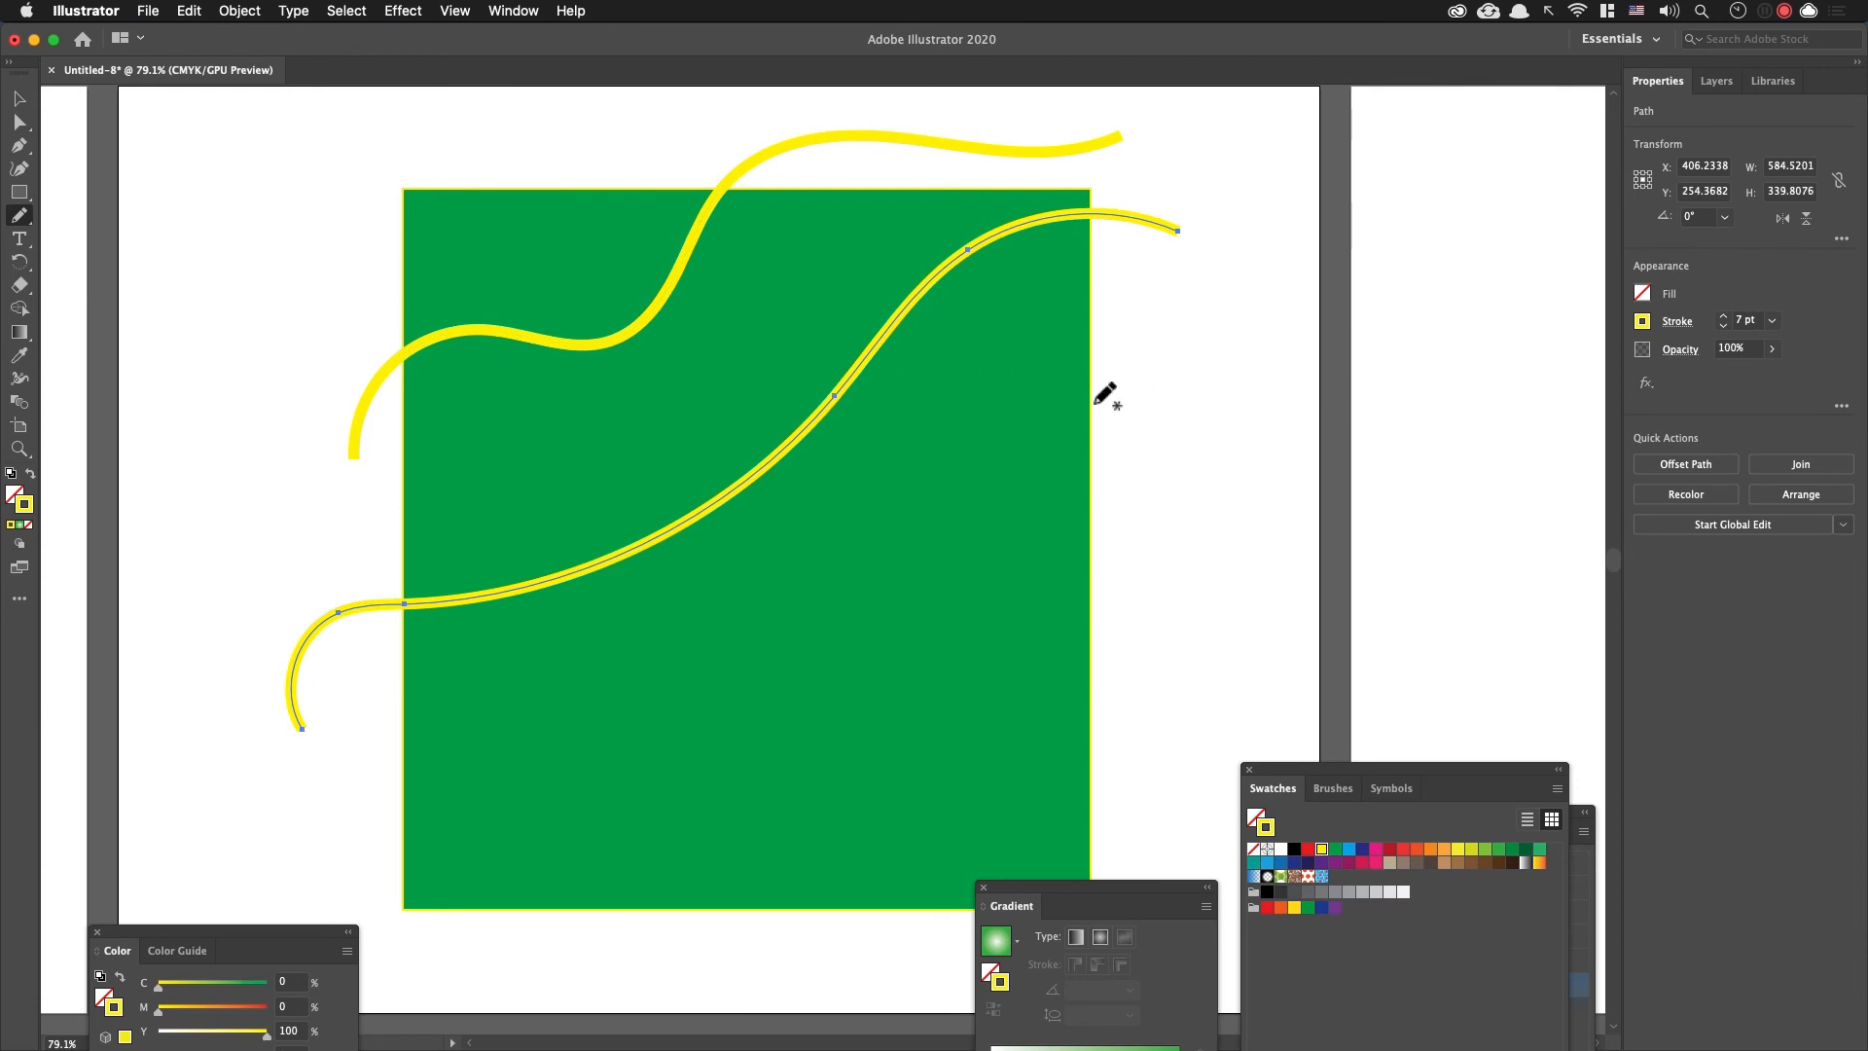
pyautogui.press('super+z')
pyautogui.moveTo(408, 463)
pyautogui.mouseDown()
pyautogui.moveTo(433, 427)
pyautogui.moveTo(718, 422)
pyautogui.moveTo(931, 452)
pyautogui.moveTo(1084, 269)
pyautogui.moveTo(1257, 208)
pyautogui.mouseUp()
pyautogui.press('super+z')
# Step: Draw a second wavy Pencil line below the yellow one and set its stroke to crimson (C=10 M=100 Y=50)
pyautogui.moveTo(310, 553)
pyautogui.mouseDown()
pyautogui.moveTo(942, 259)
pyautogui.moveTo(1133, 122)
pyautogui.mouseUp()
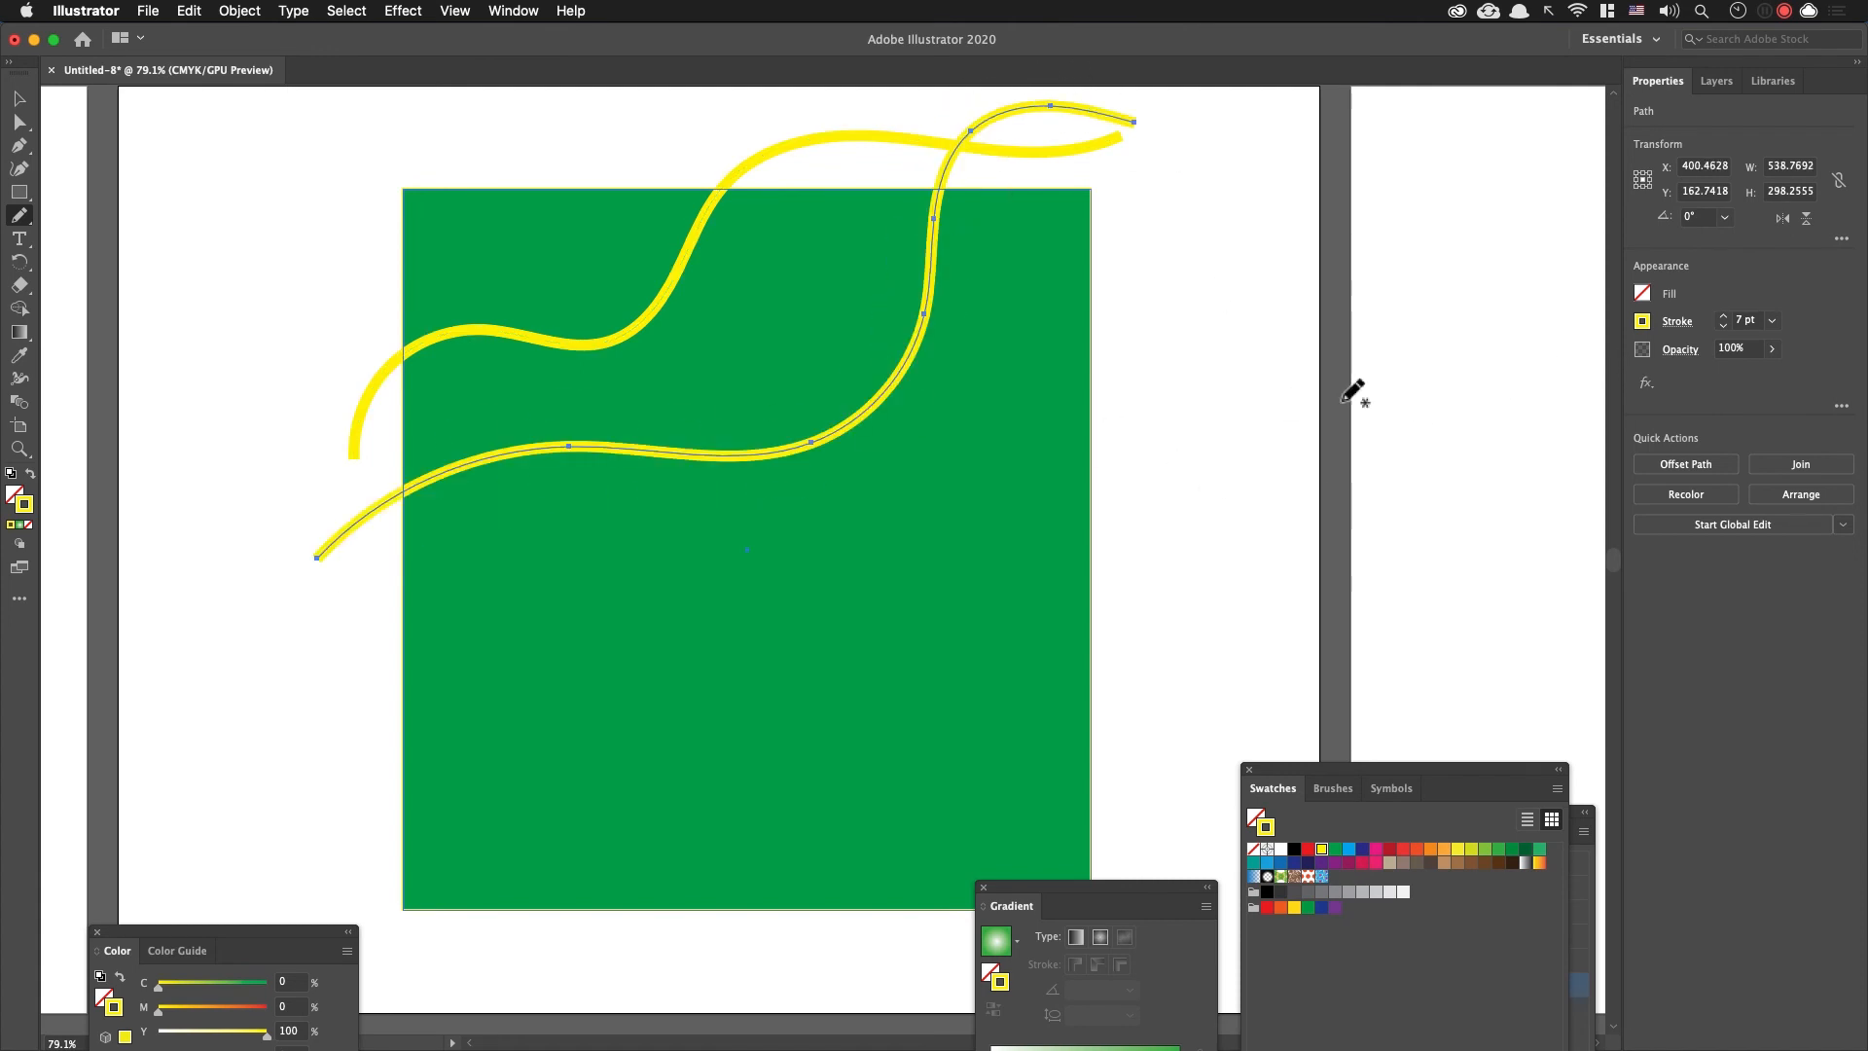
pyautogui.press('Return')
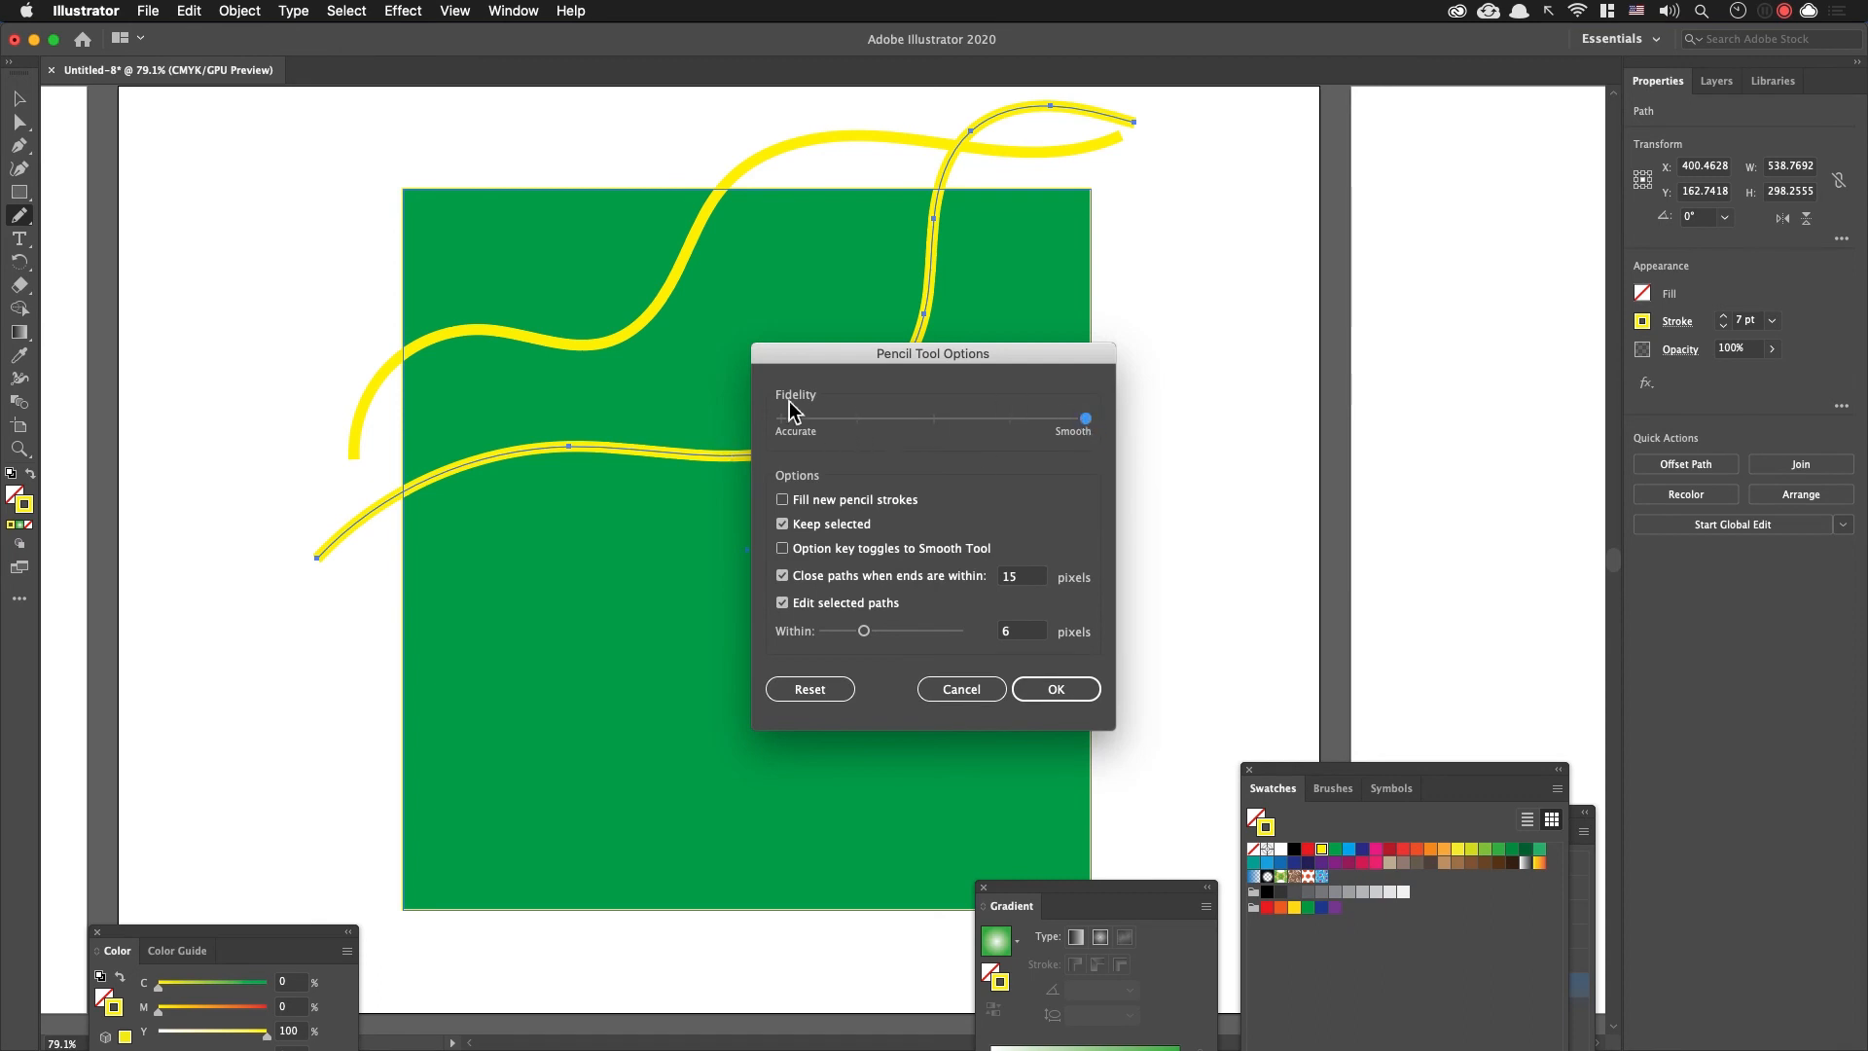
pyautogui.click(1061, 689)
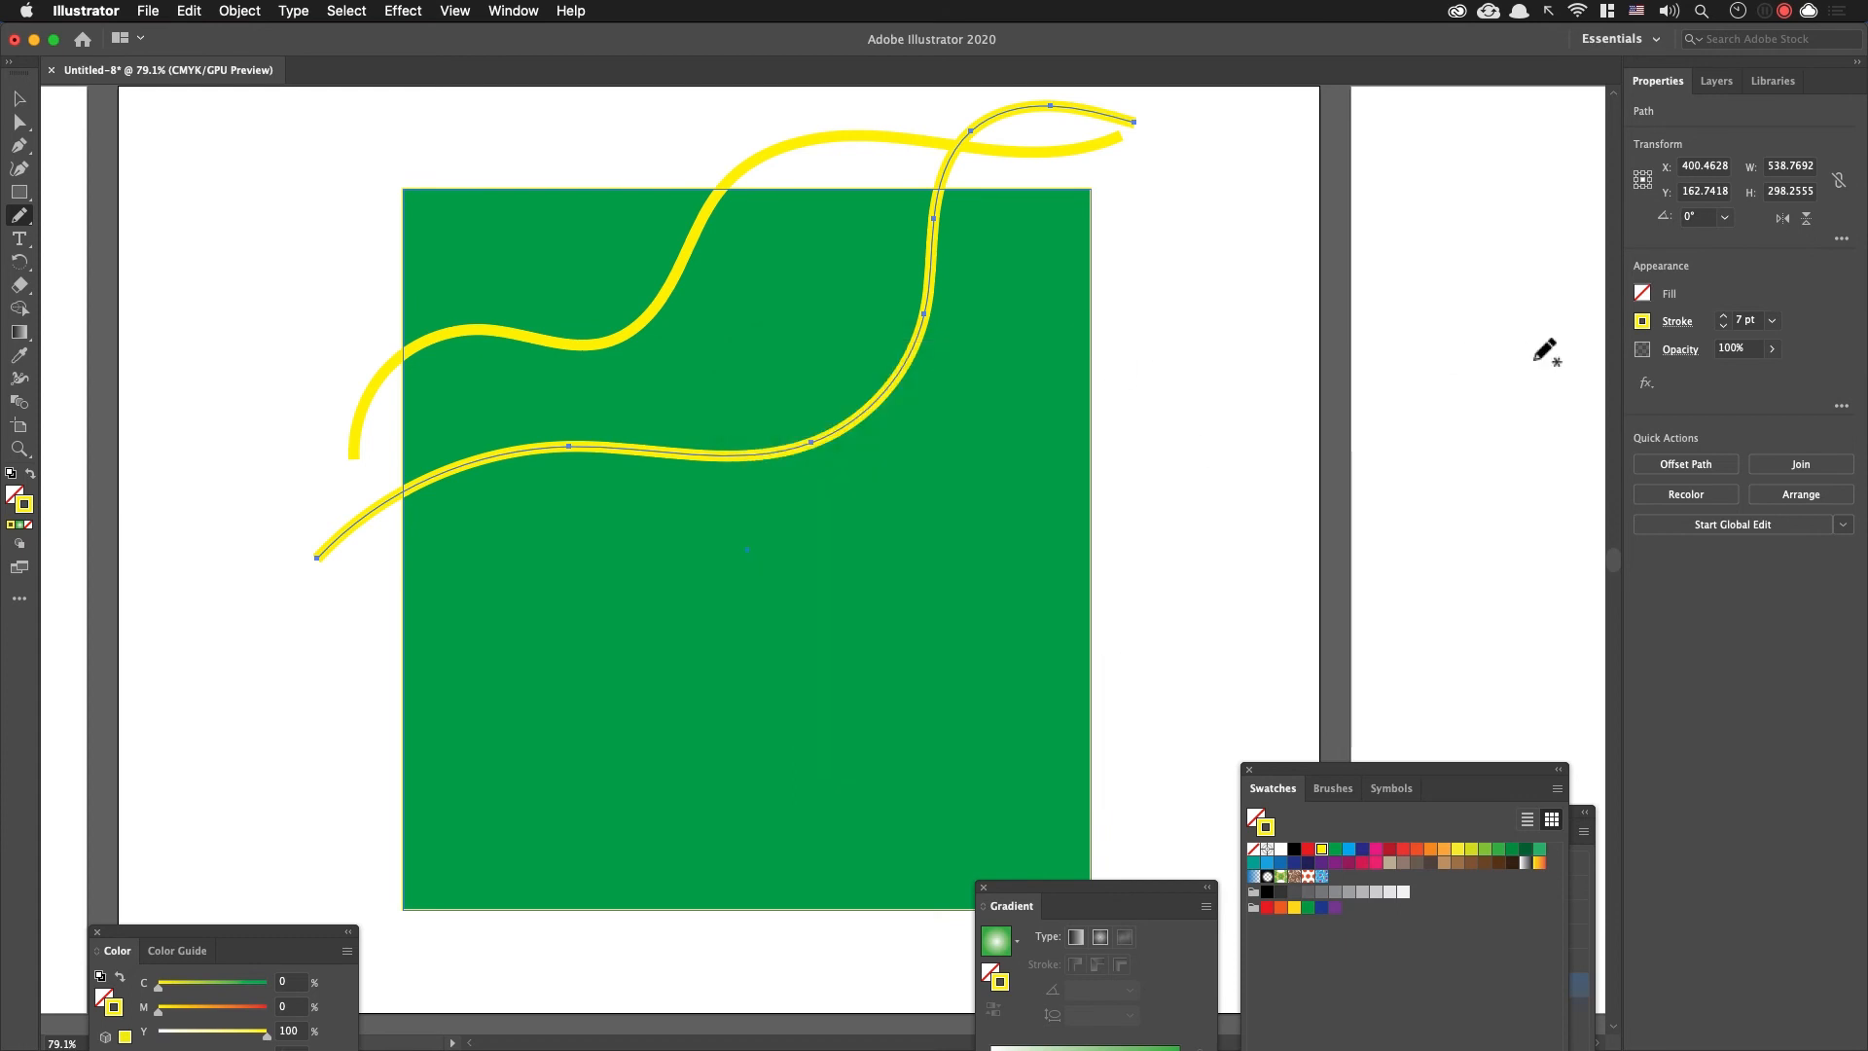
pyautogui.click(1458, 850)
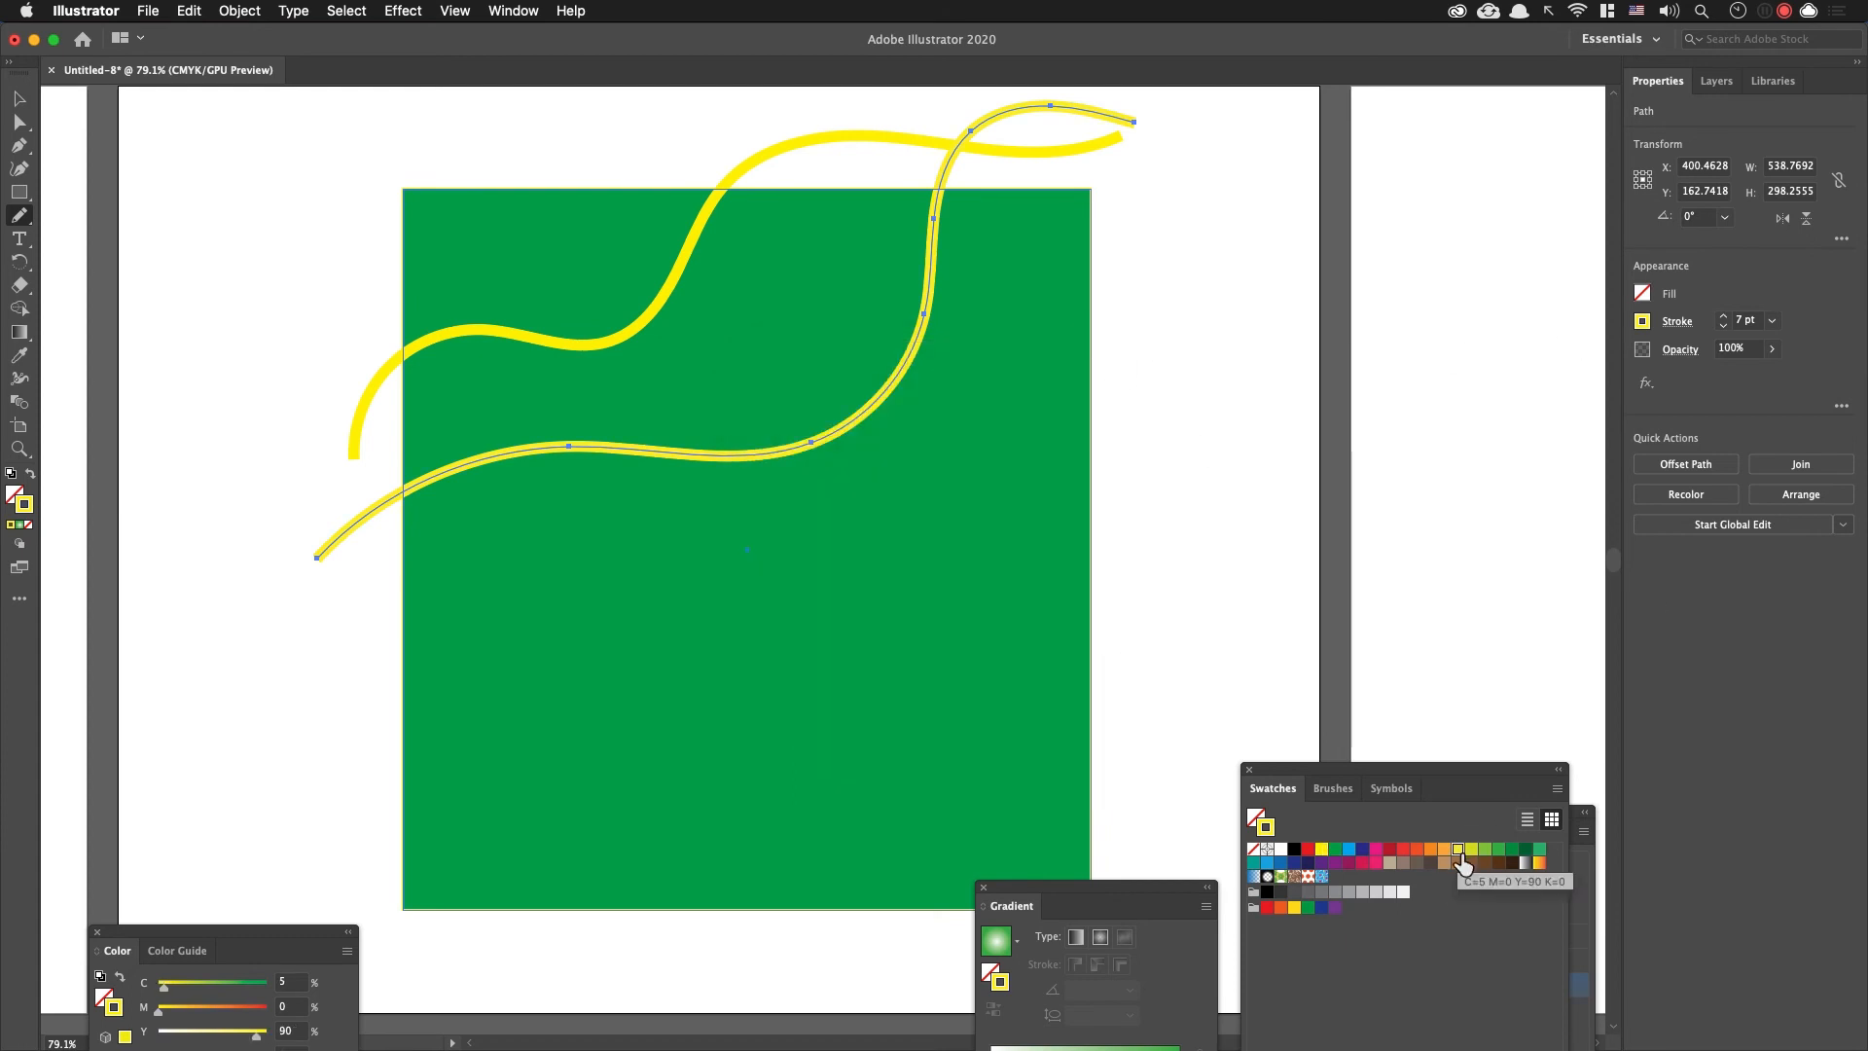
pyautogui.click(1365, 864)
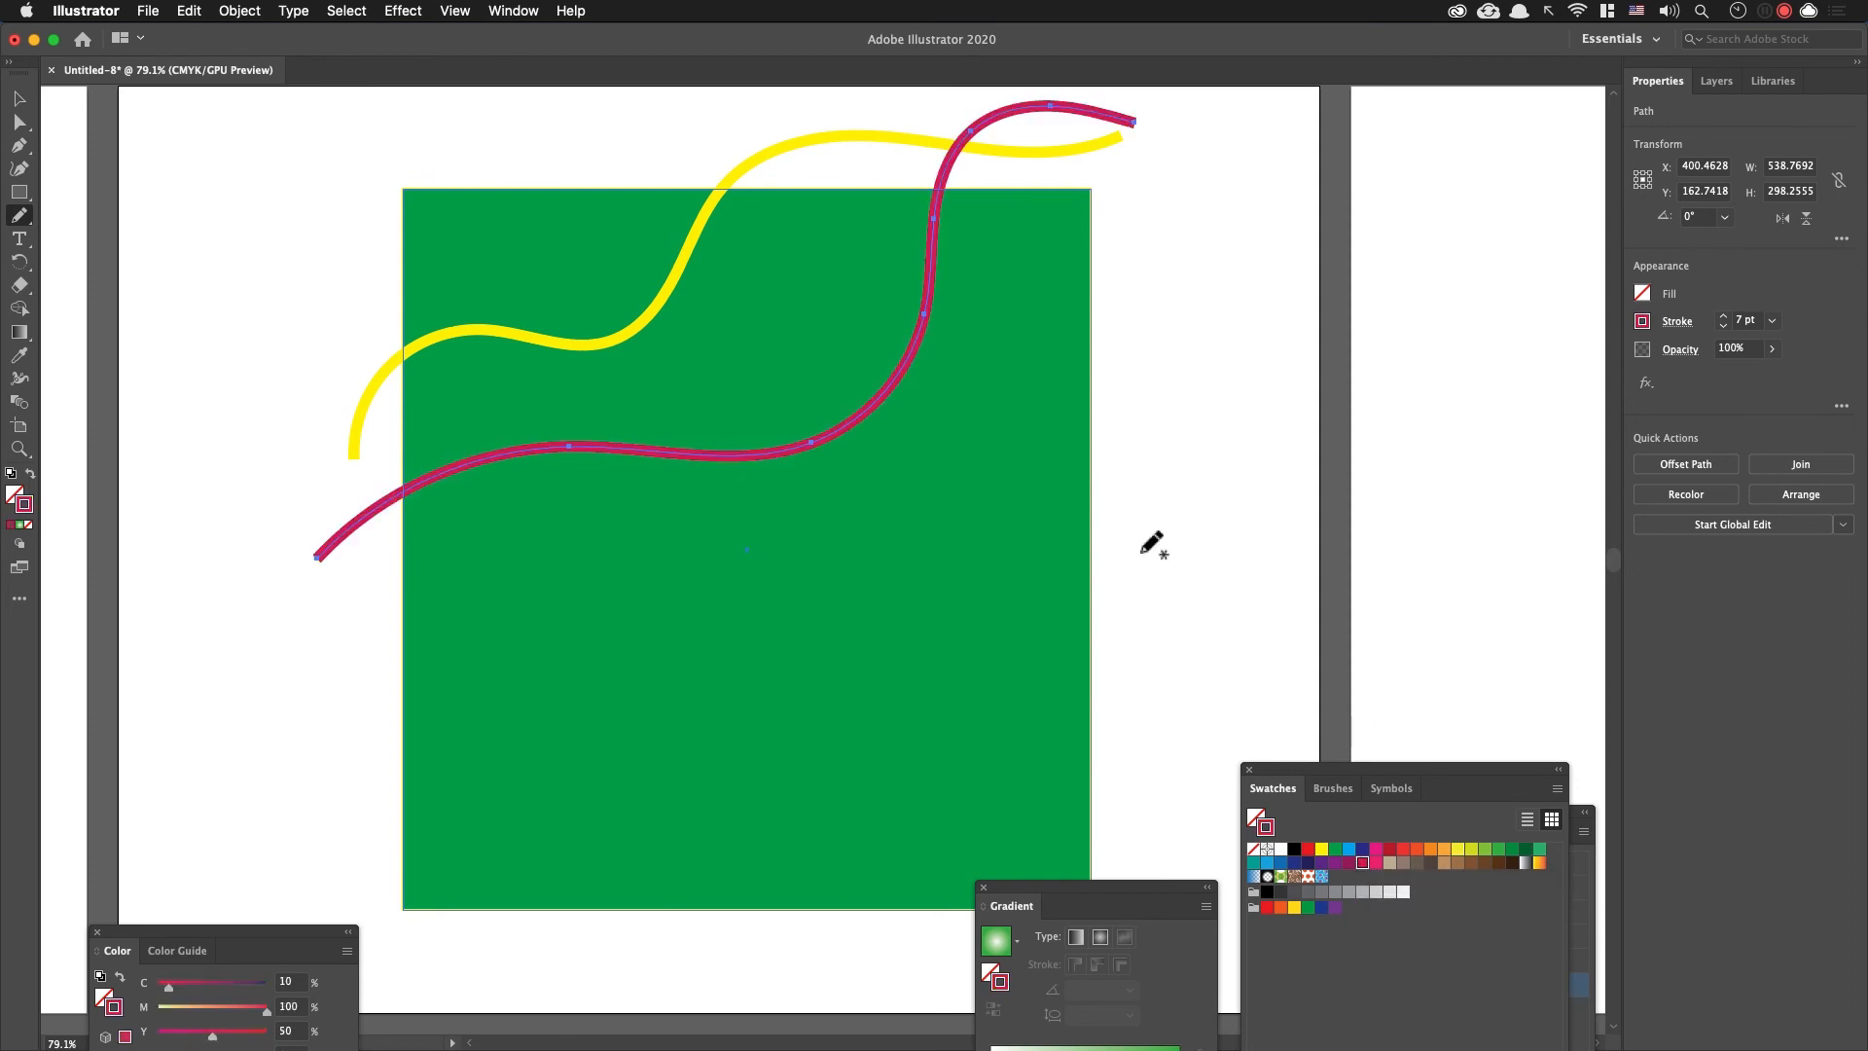
# Step: Draw three more wavy lines across the middle and lower parts of the green rectangle, coloring them tan, gray and magenta
pyautogui.moveTo(1167, 299)
pyautogui.mouseDown()
pyautogui.moveTo(987, 338)
pyautogui.moveTo(752, 588)
pyautogui.moveTo(566, 610)
pyautogui.moveTo(268, 699)
pyautogui.moveTo(258, 761)
pyautogui.mouseUp()
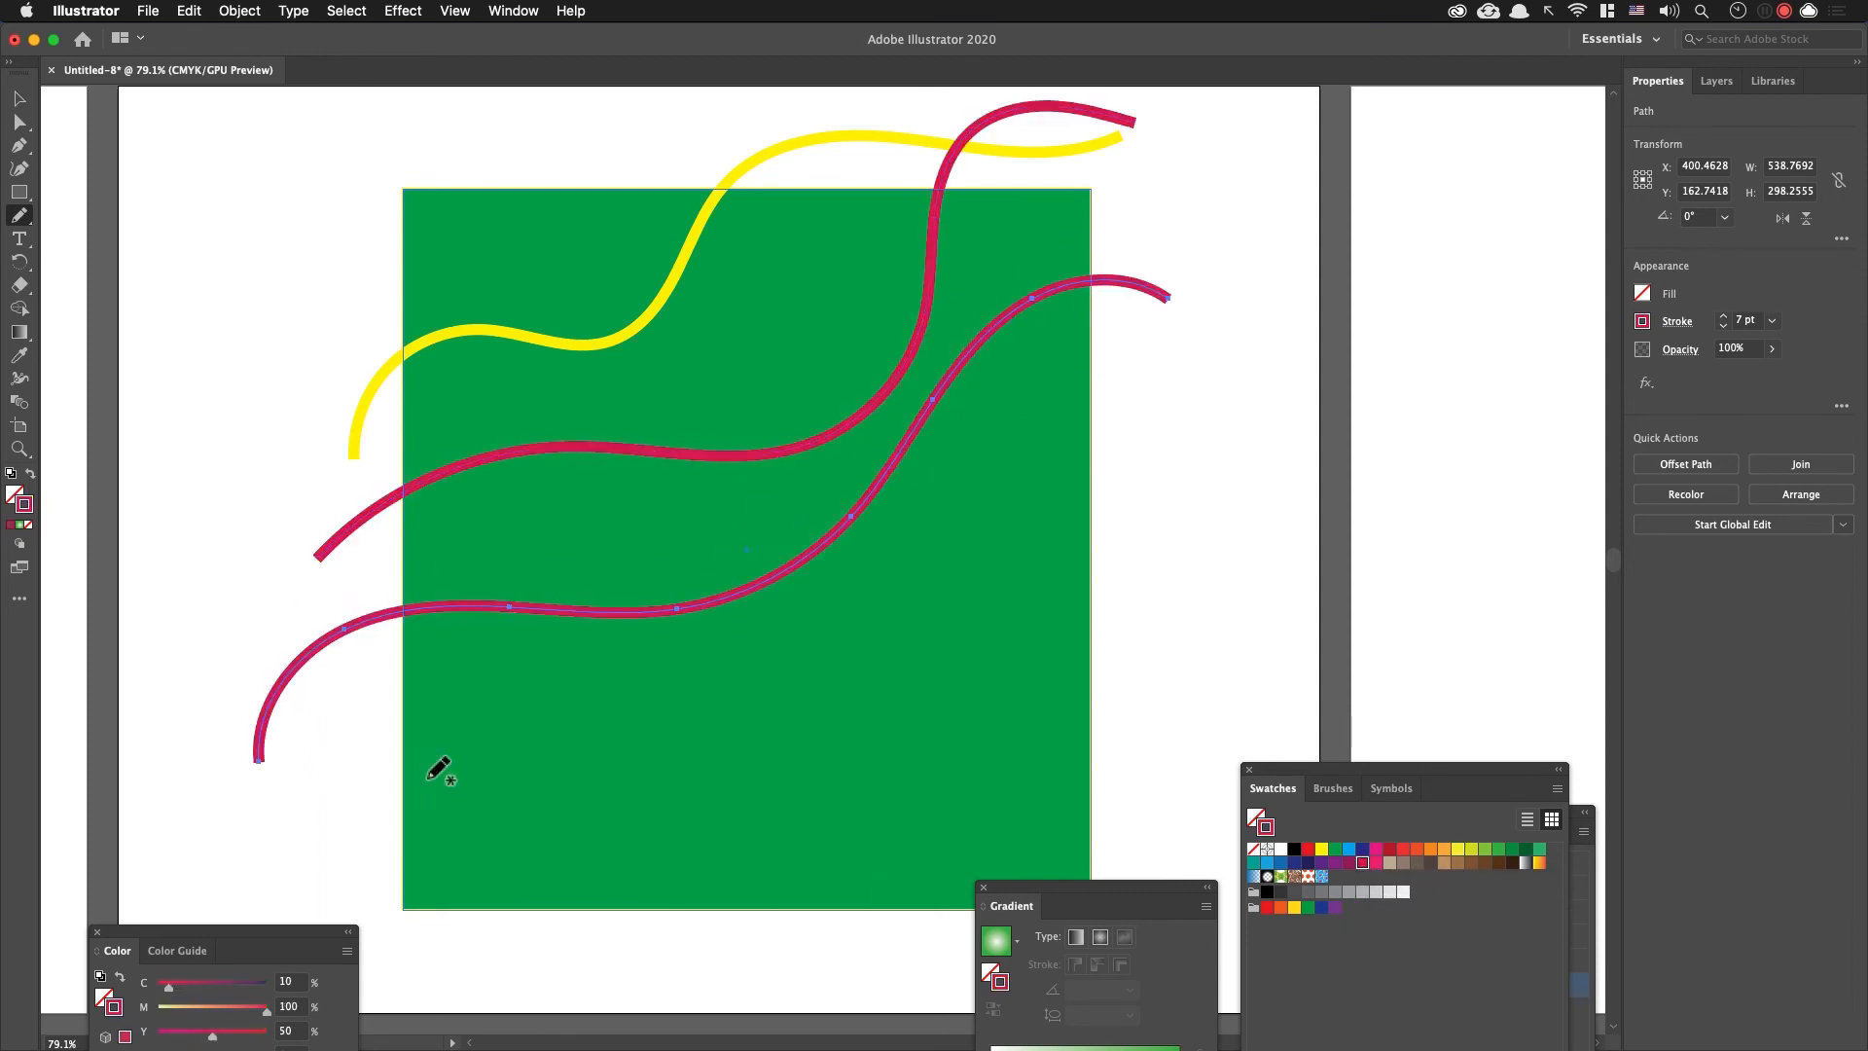
pyautogui.click(1391, 864)
pyautogui.moveTo(331, 603)
pyautogui.mouseDown()
pyautogui.moveTo(988, 653)
pyautogui.moveTo(1328, 532)
pyautogui.mouseUp()
pyautogui.click(1349, 891)
pyautogui.moveTo(1148, 444)
pyautogui.mouseDown()
pyautogui.moveTo(751, 801)
pyautogui.moveTo(358, 776)
pyautogui.moveTo(176, 873)
pyautogui.mouseUp()
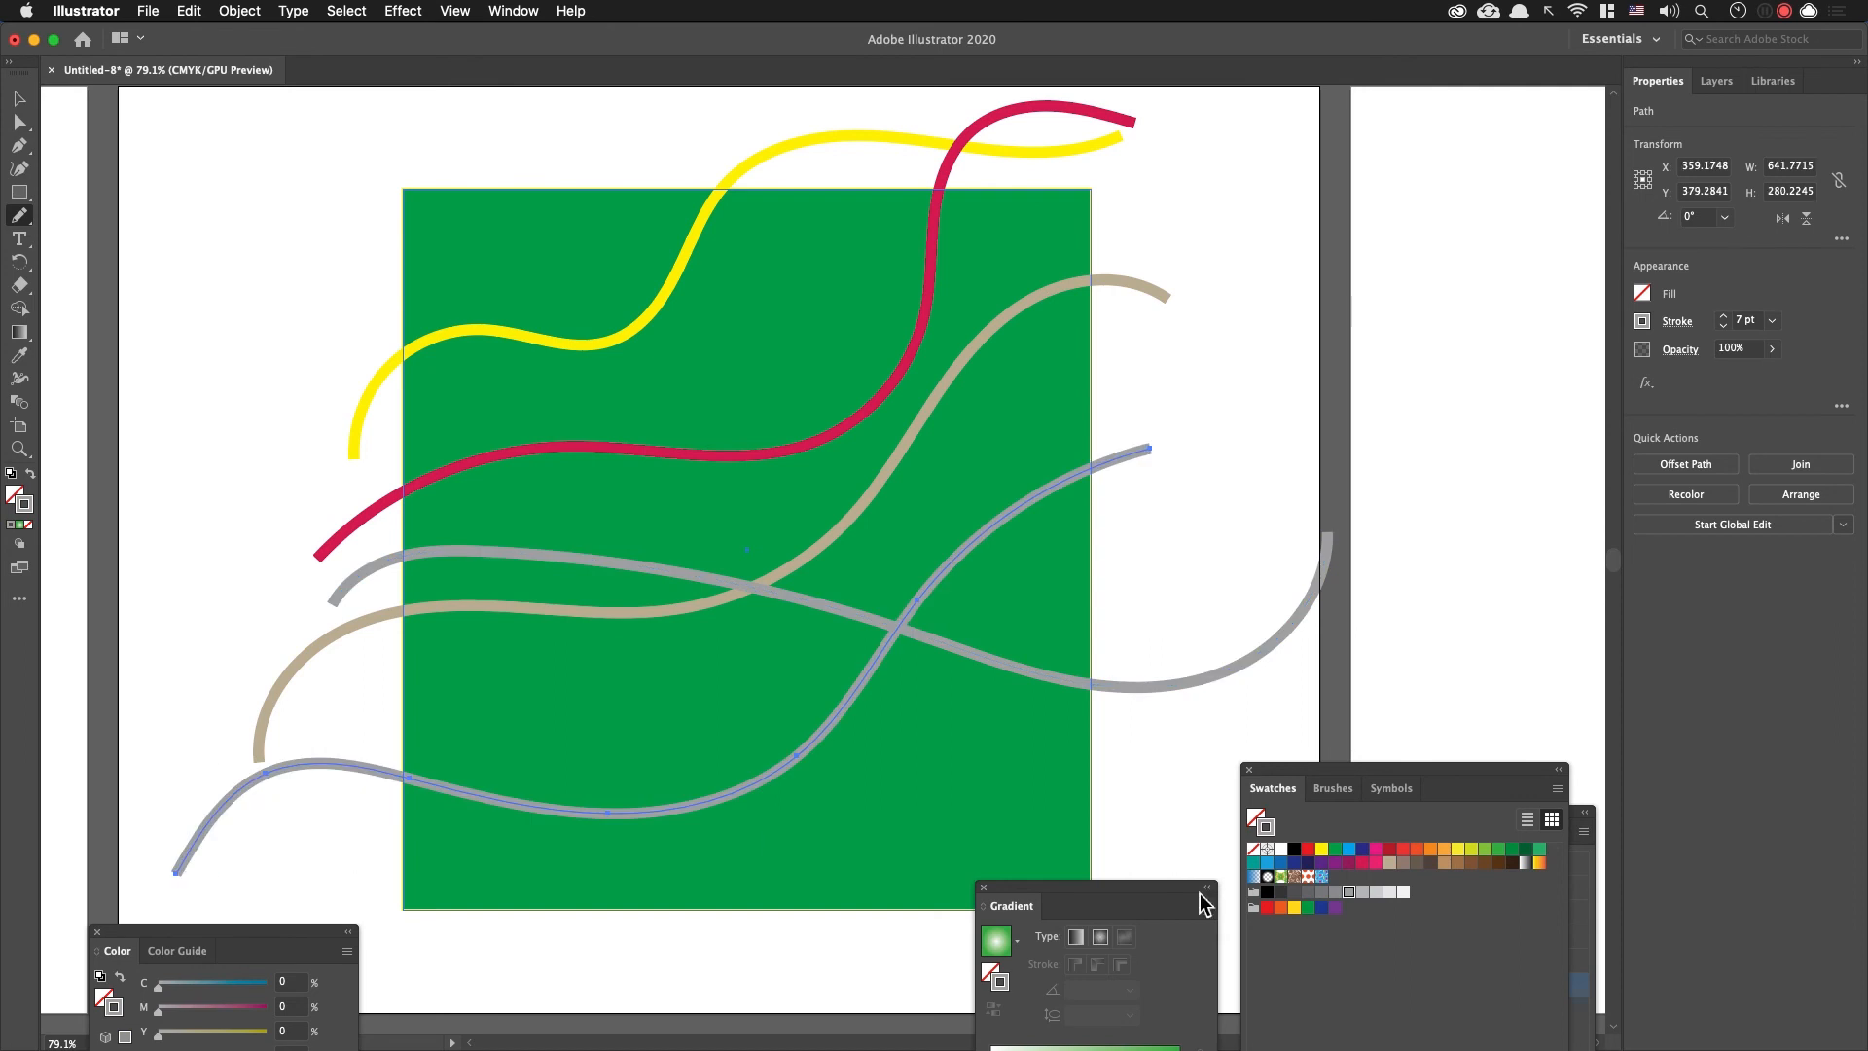
pyautogui.click(1377, 862)
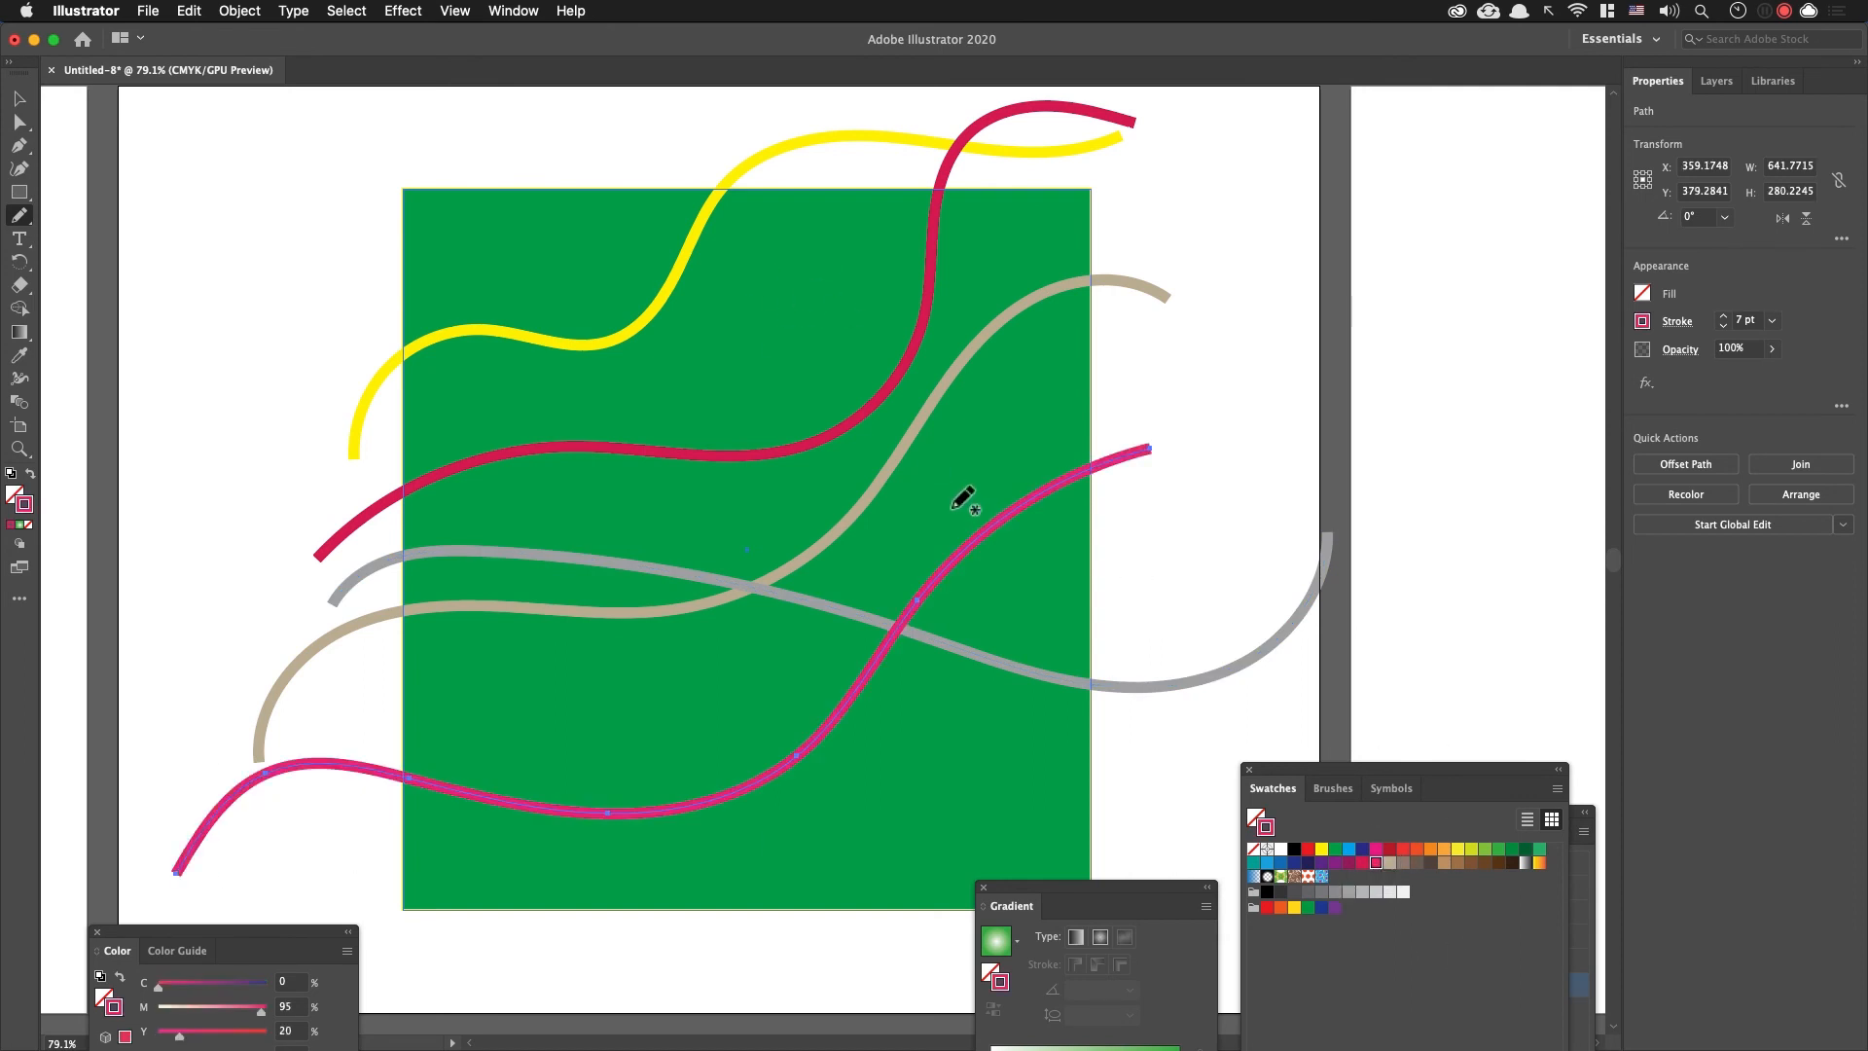
# Step: Add two strokeless circles between the wavy lines, a magenta one about 11 pt wide and an orange one about 15 pt wide
pyautogui.press('l')
pyautogui.moveTo(788, 329); pyautogui.dragTo(806, 346)
pyautogui.hotkey('shift', 'x')
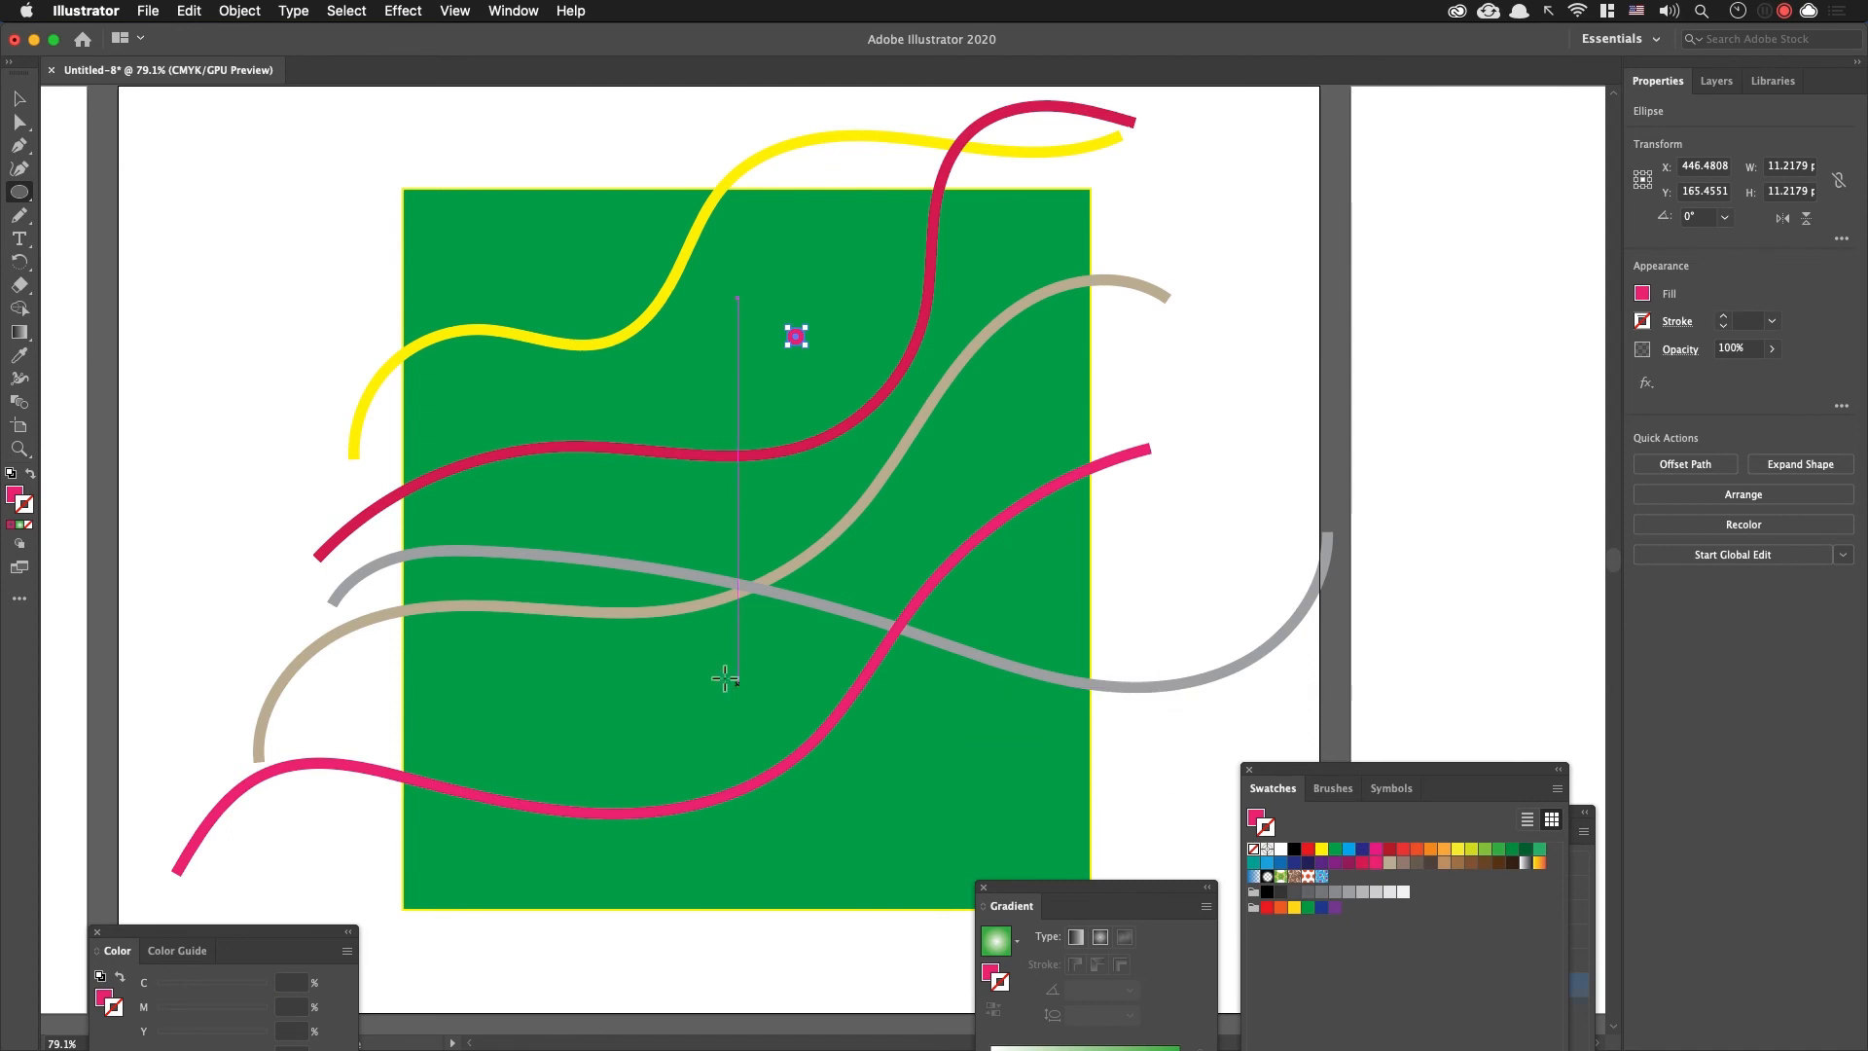
pyautogui.click(18, 496)
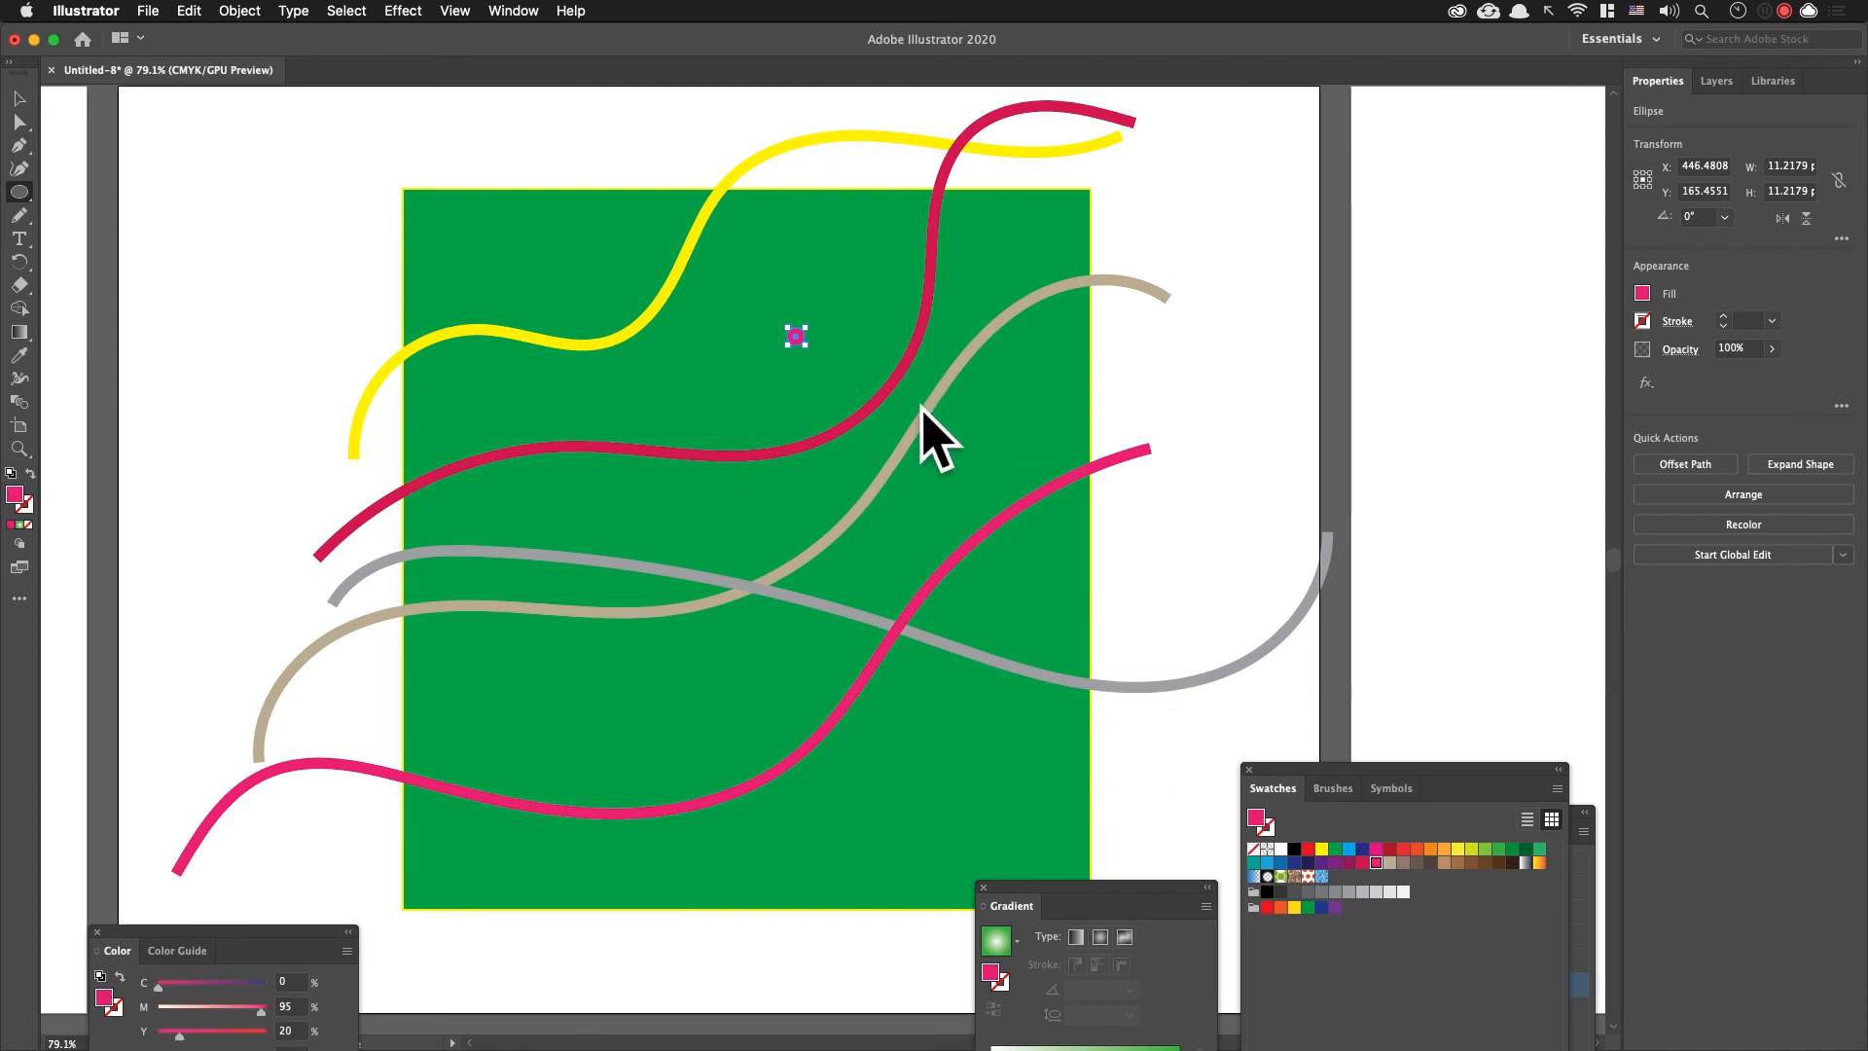
pyautogui.moveTo(550, 509); pyautogui.dragTo(565, 525)
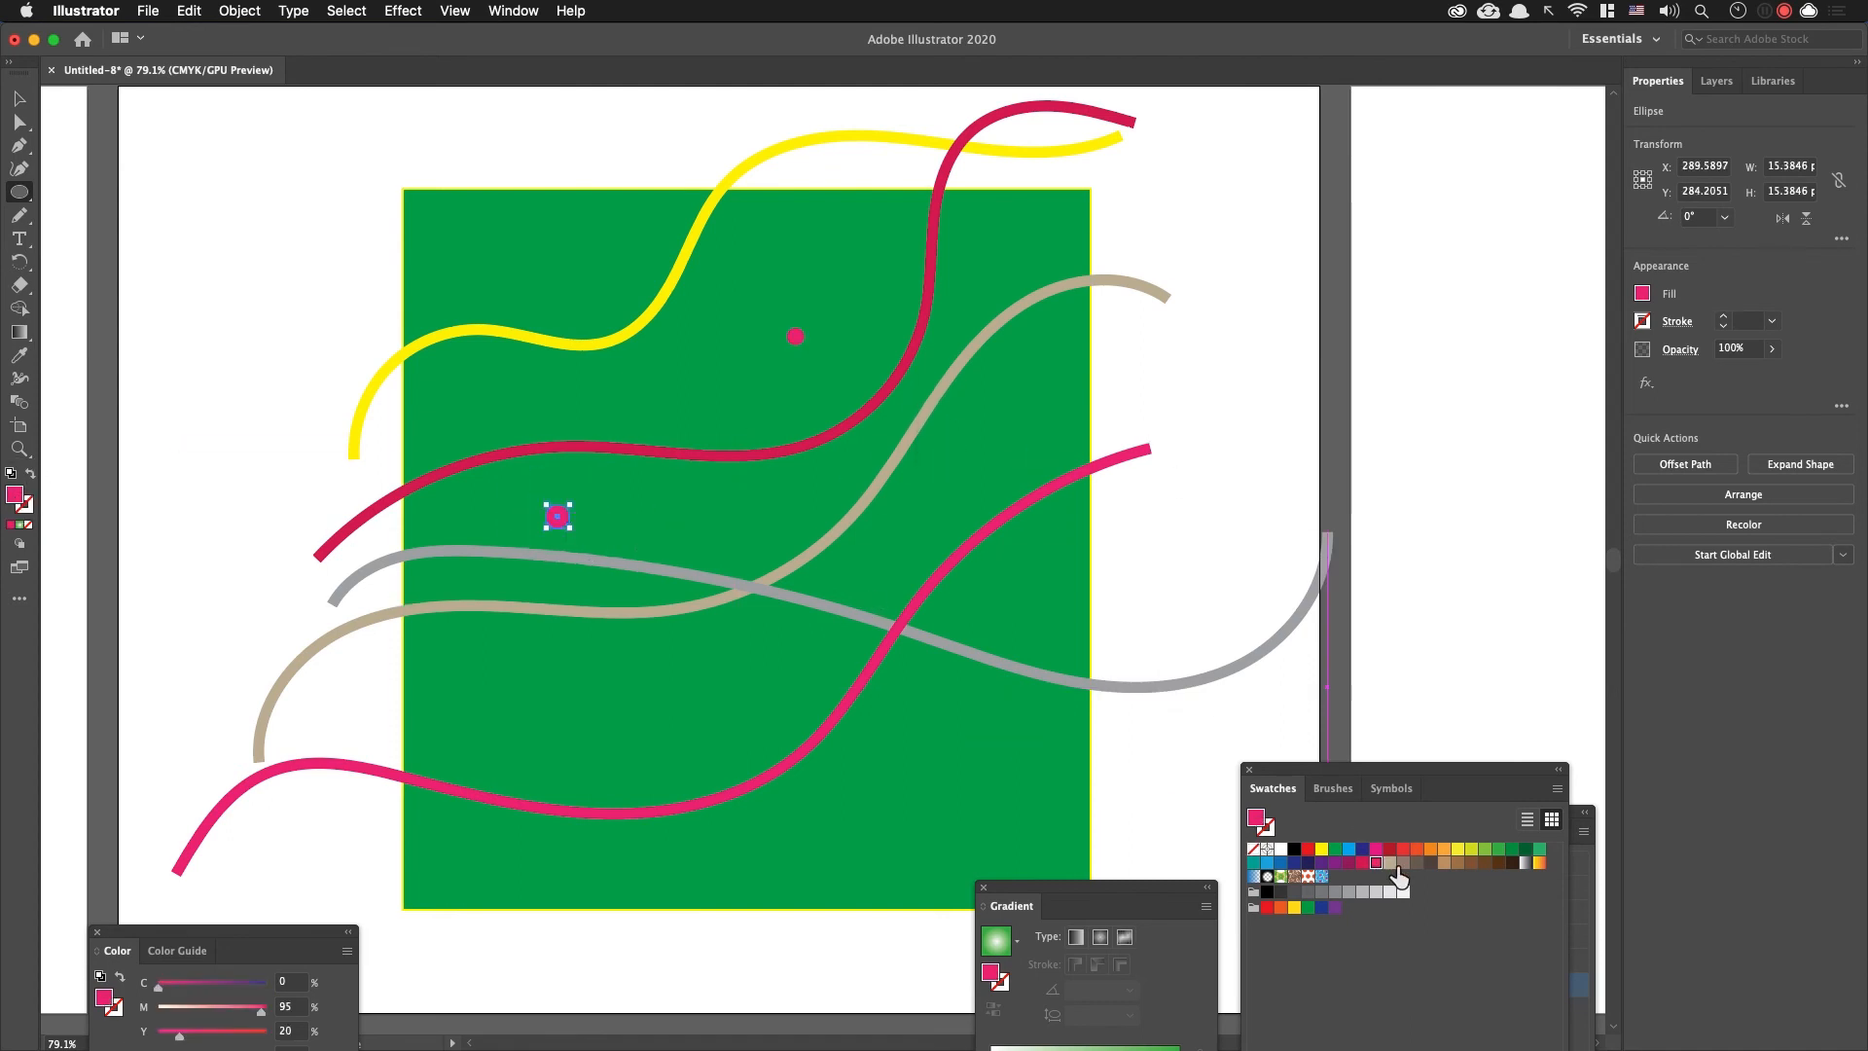
pyautogui.click(1432, 851)
# Step: Add a light green circle about 31 pt wide and a yellow circle about 11 pt wide between the wavy lines
pyautogui.moveTo(571, 654); pyautogui.dragTo(616, 700)
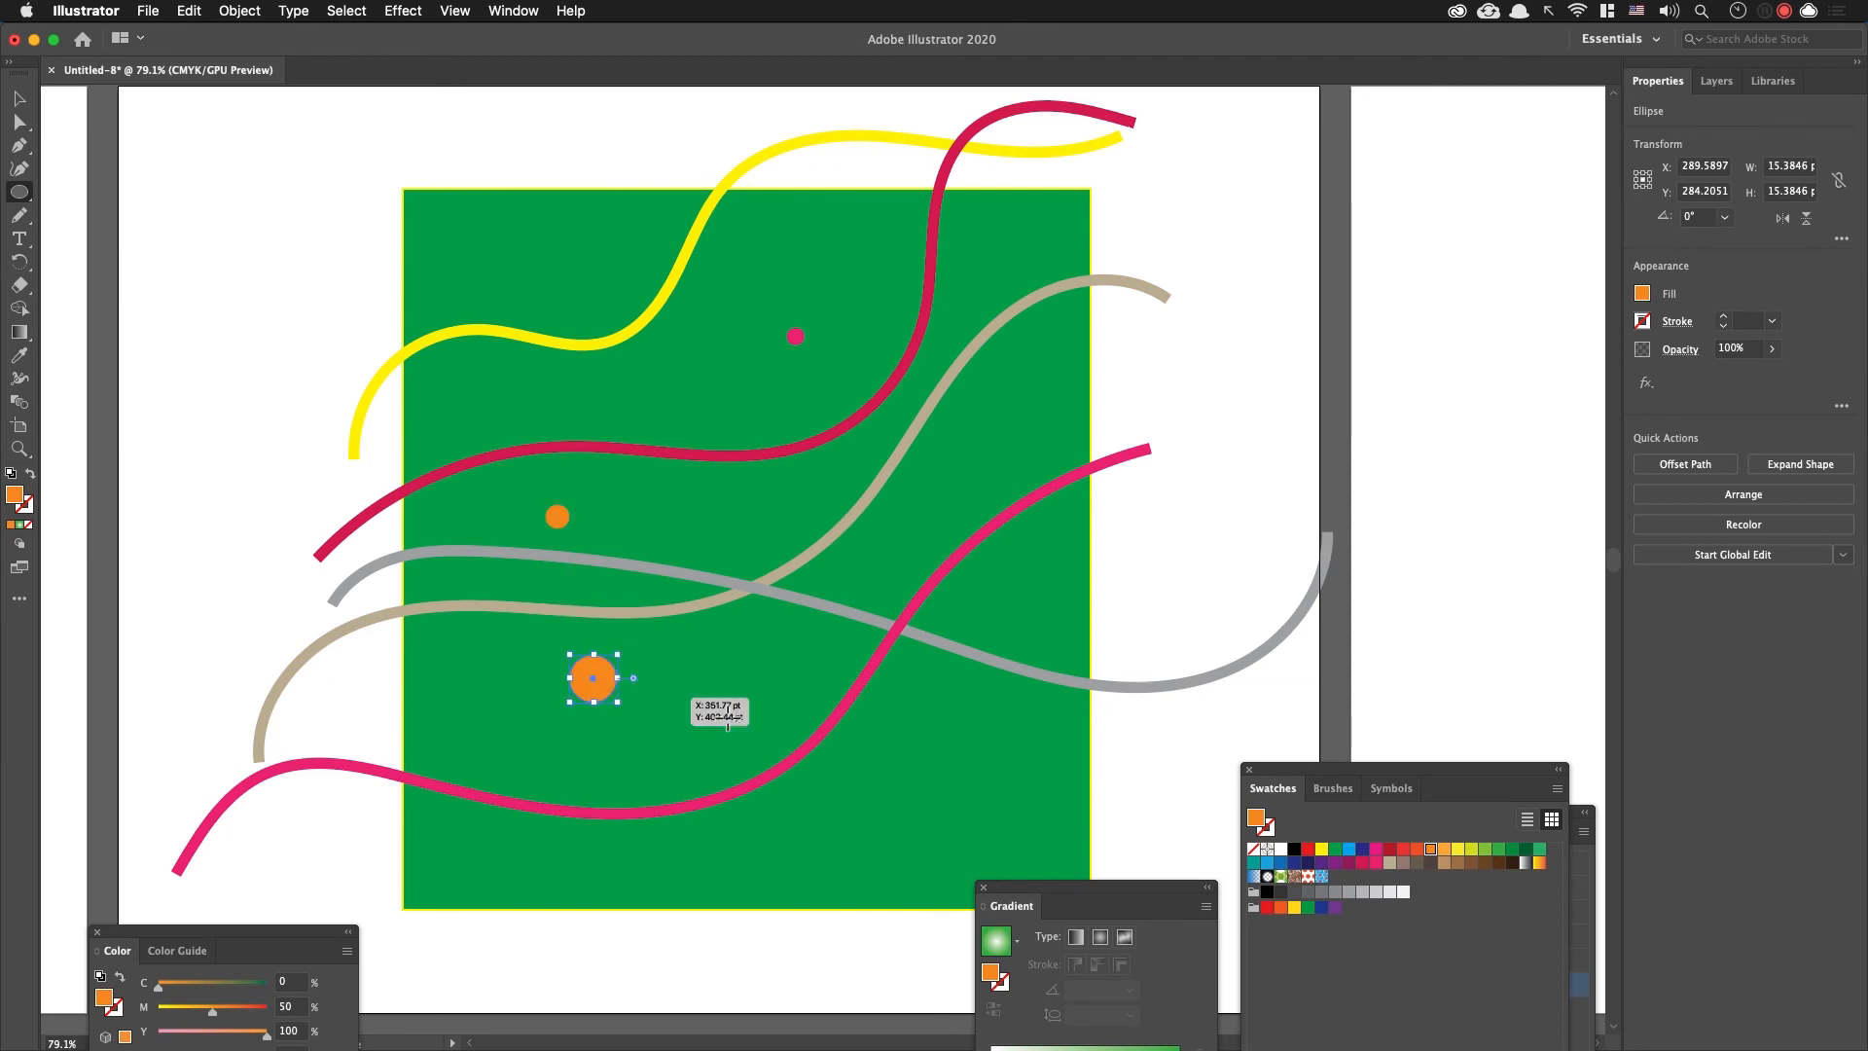
pyautogui.click(1484, 849)
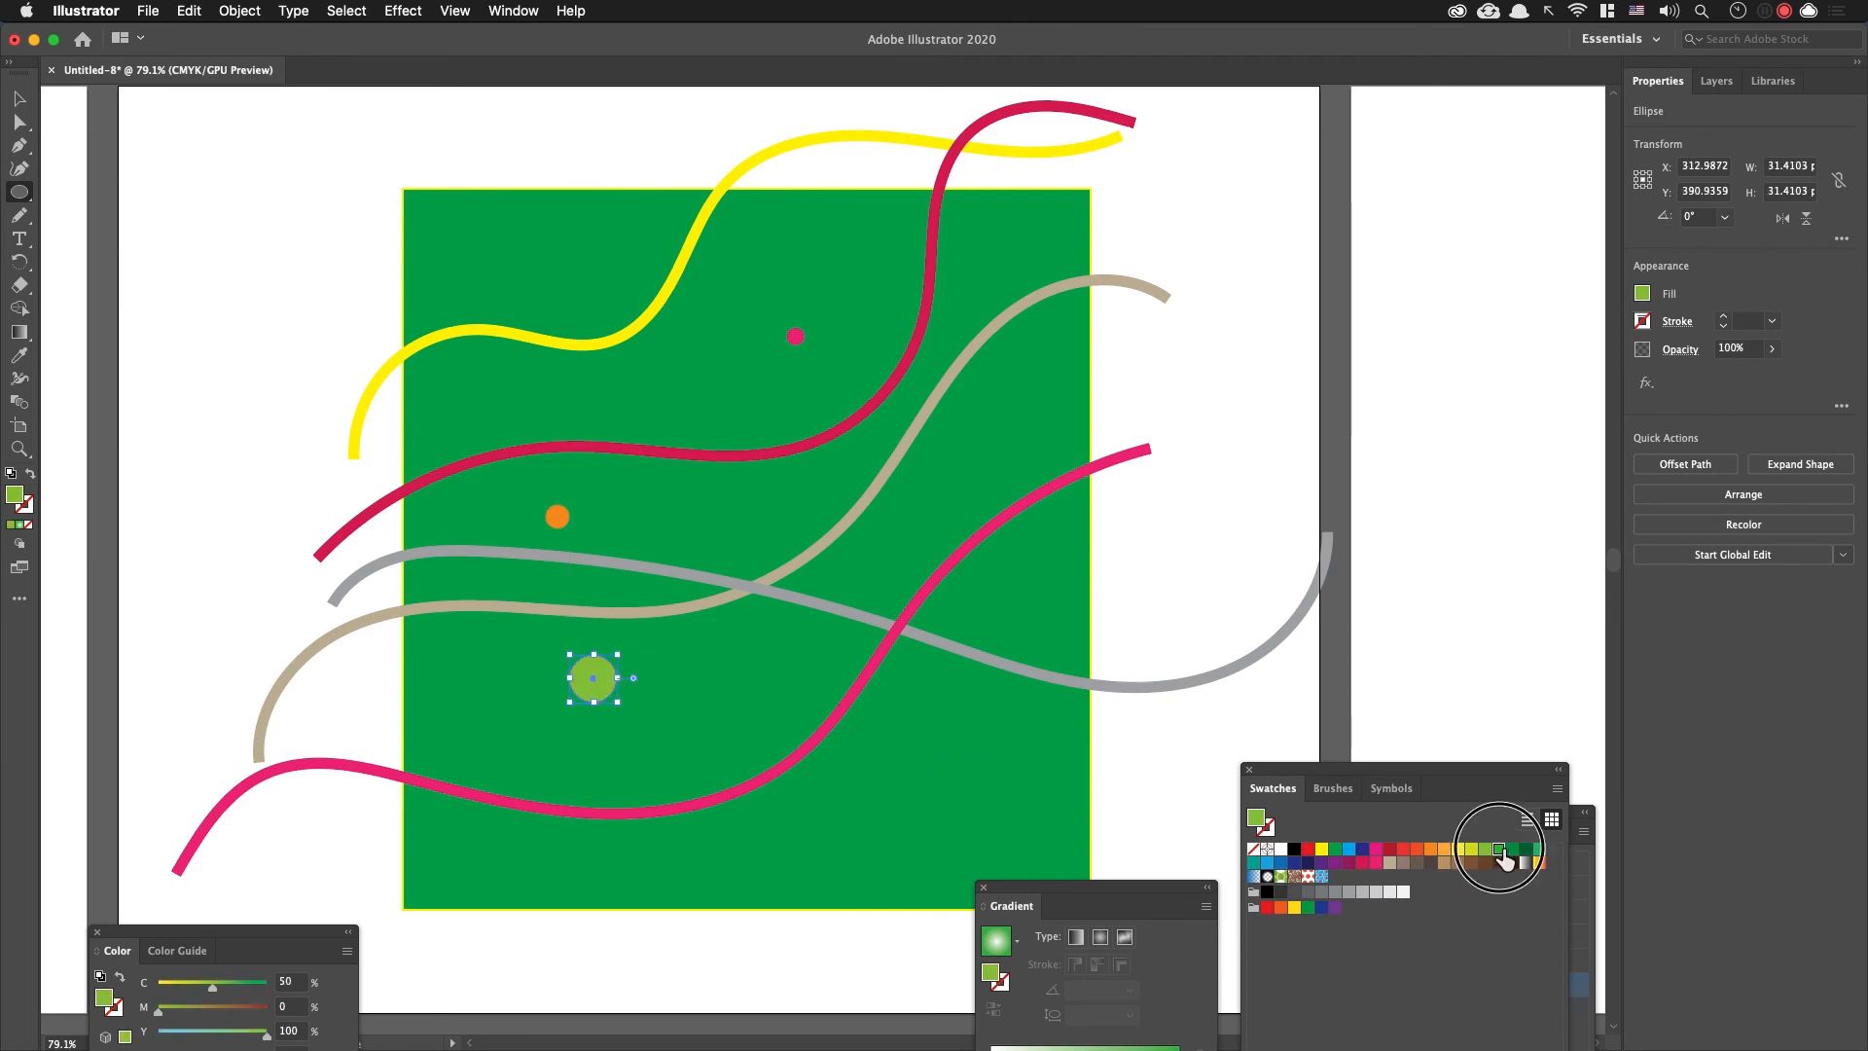
pyautogui.click(1499, 849)
pyautogui.moveTo(815, 484)
pyautogui.mouseDown()
pyautogui.moveTo(880, 530)
pyautogui.moveTo(835, 503)
pyautogui.mouseUp()
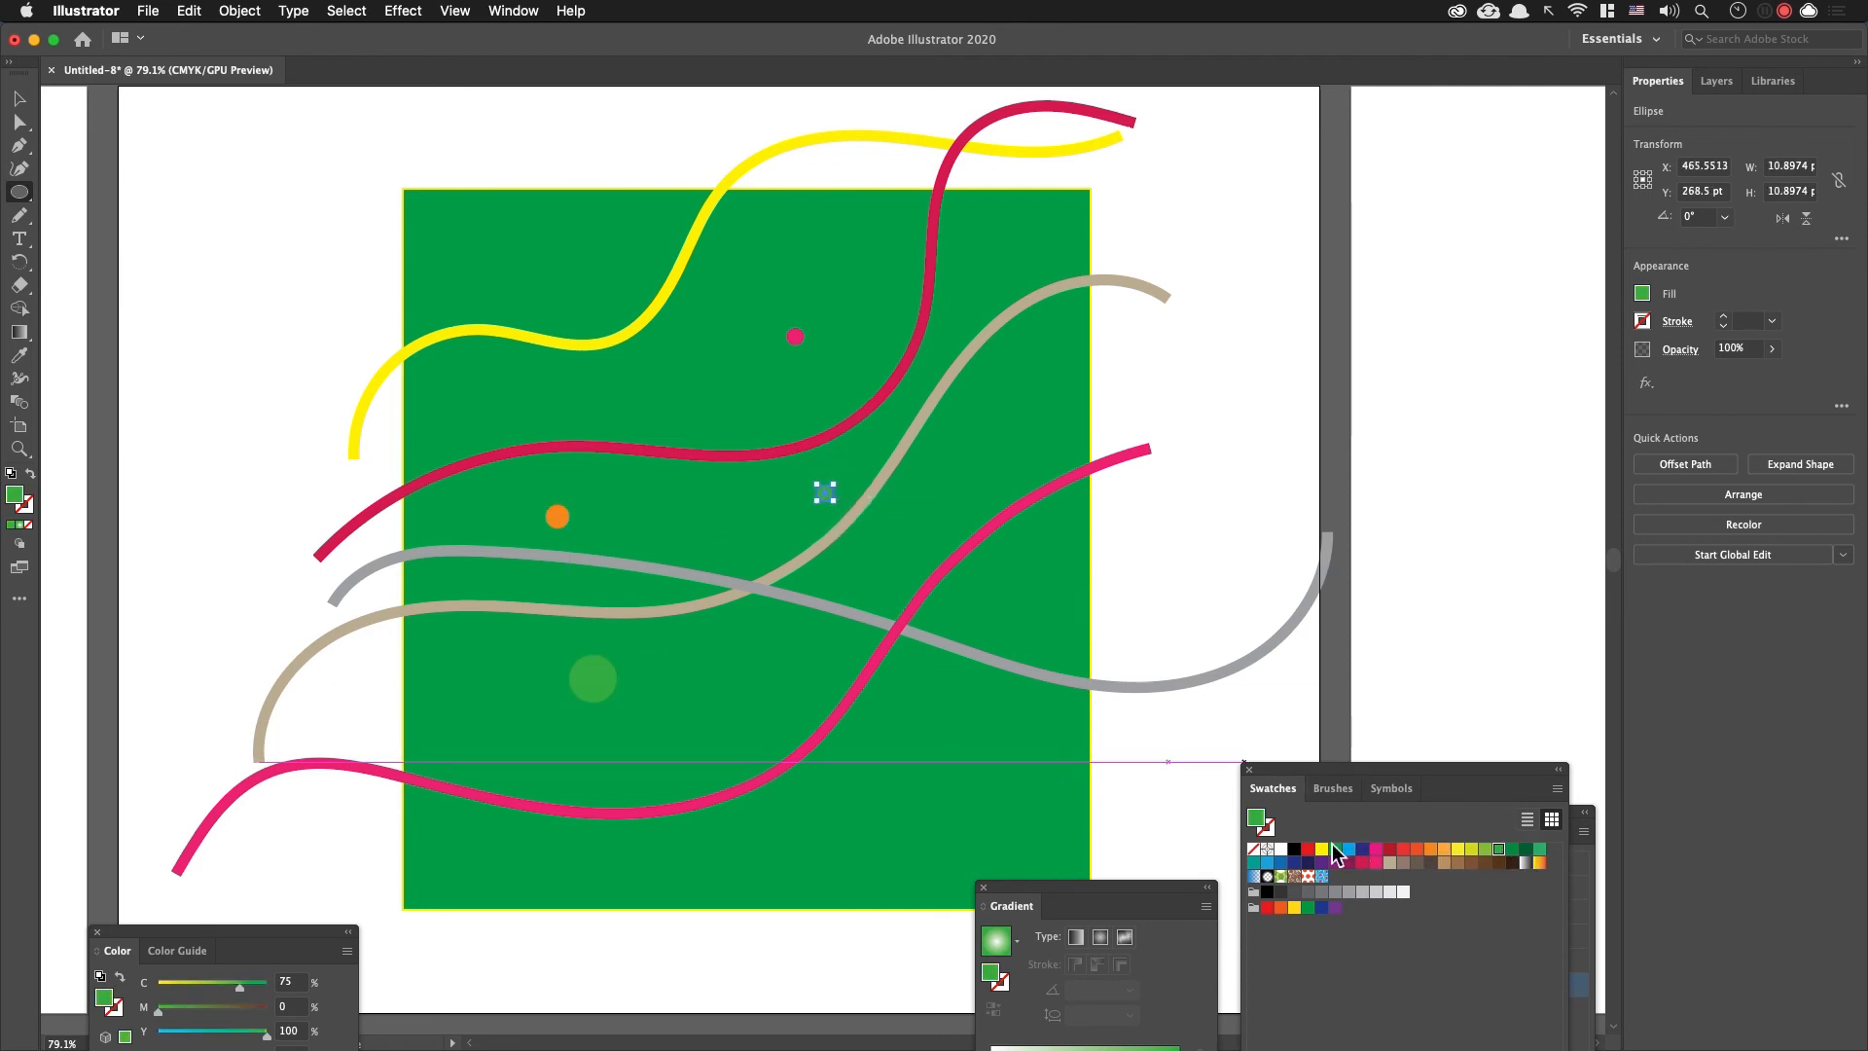
pyautogui.click(1321, 849)
pyautogui.press('v')
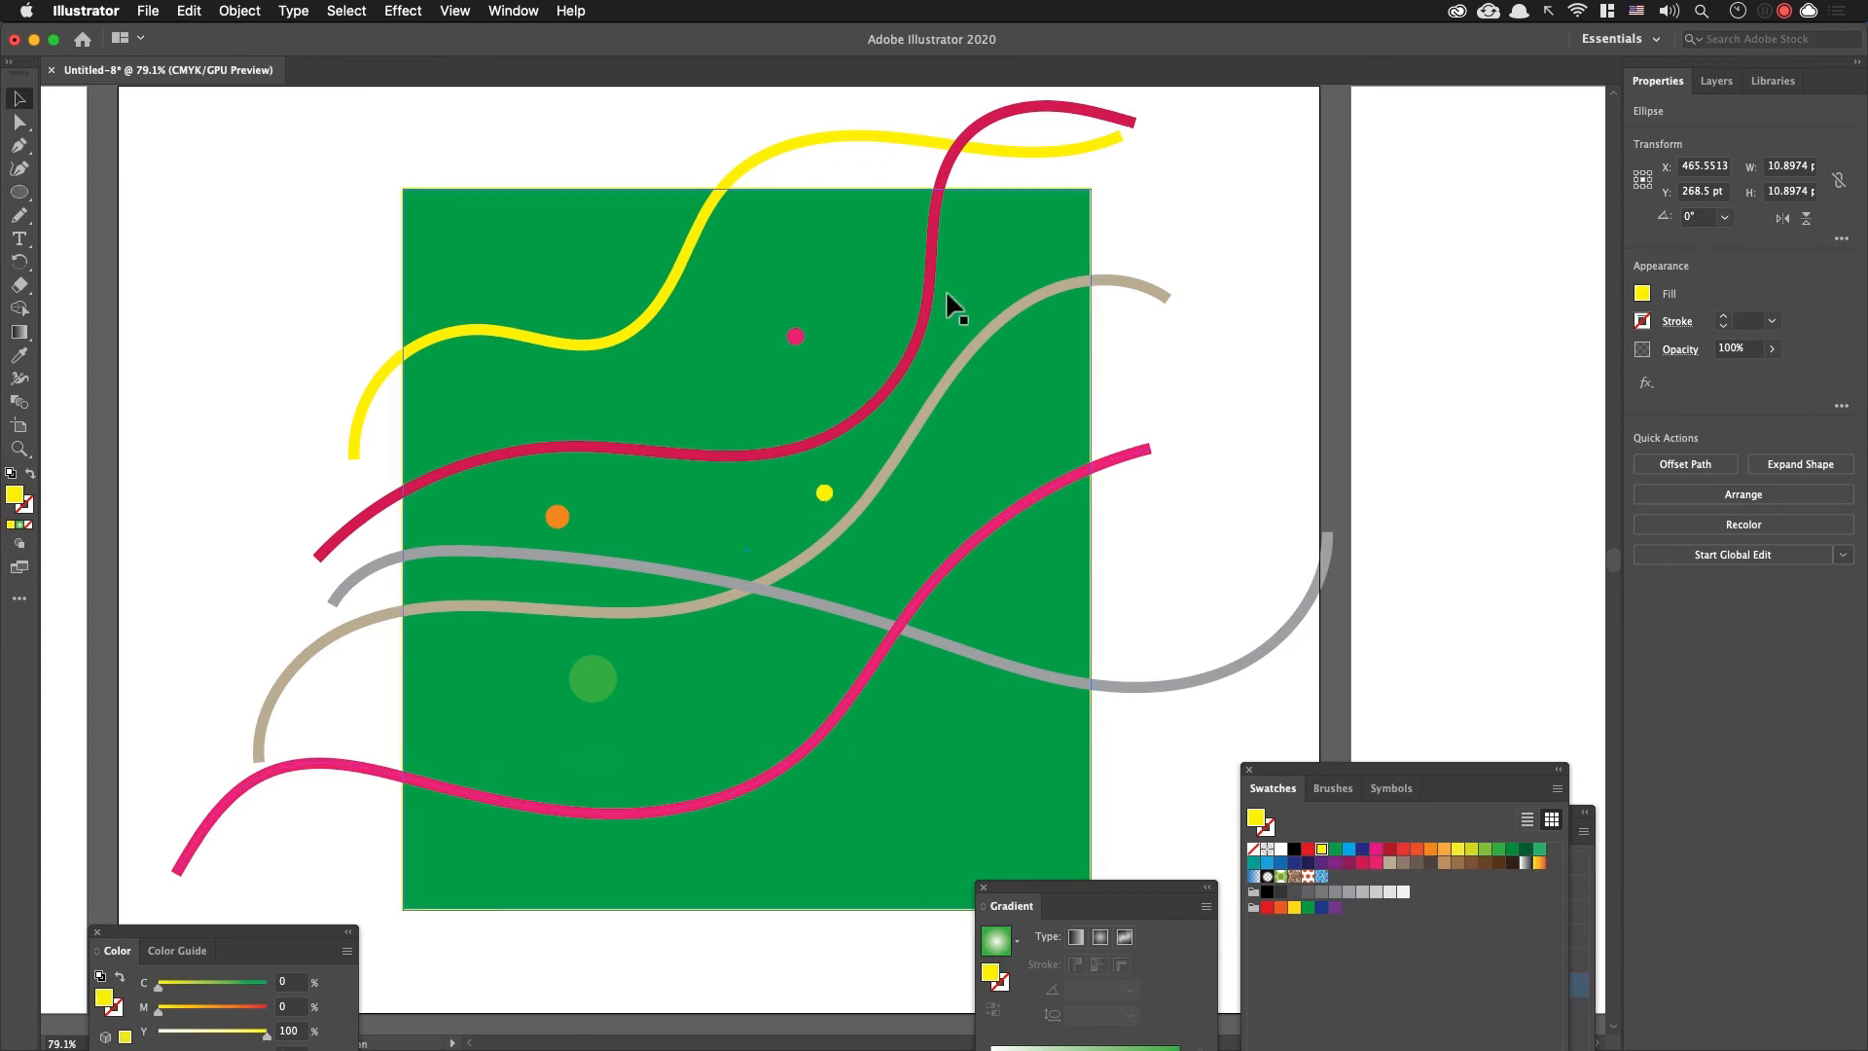
# Step: Select the green rectangle, wavy lines and circles without the egg, and try moving them aside off the egg
pyautogui.click(395, 249)
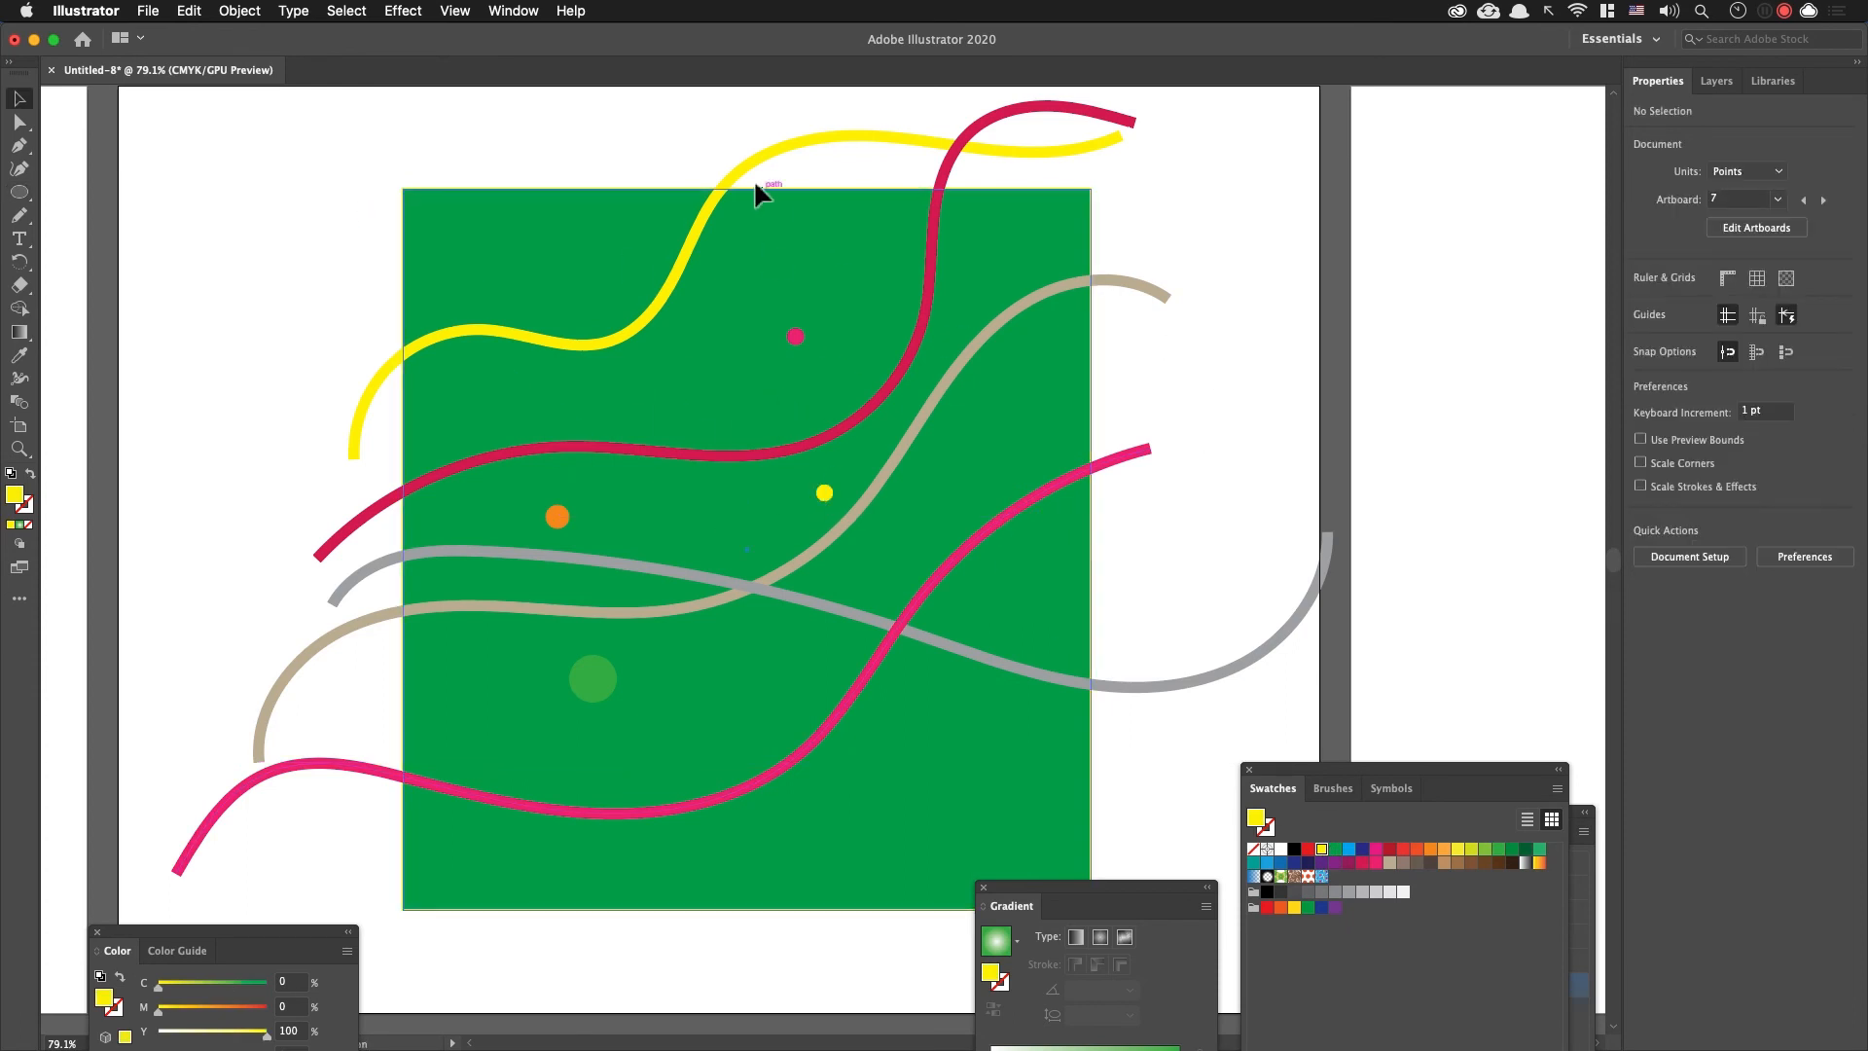
pyautogui.moveTo(500, 146); pyautogui.dragTo(1094, 773)
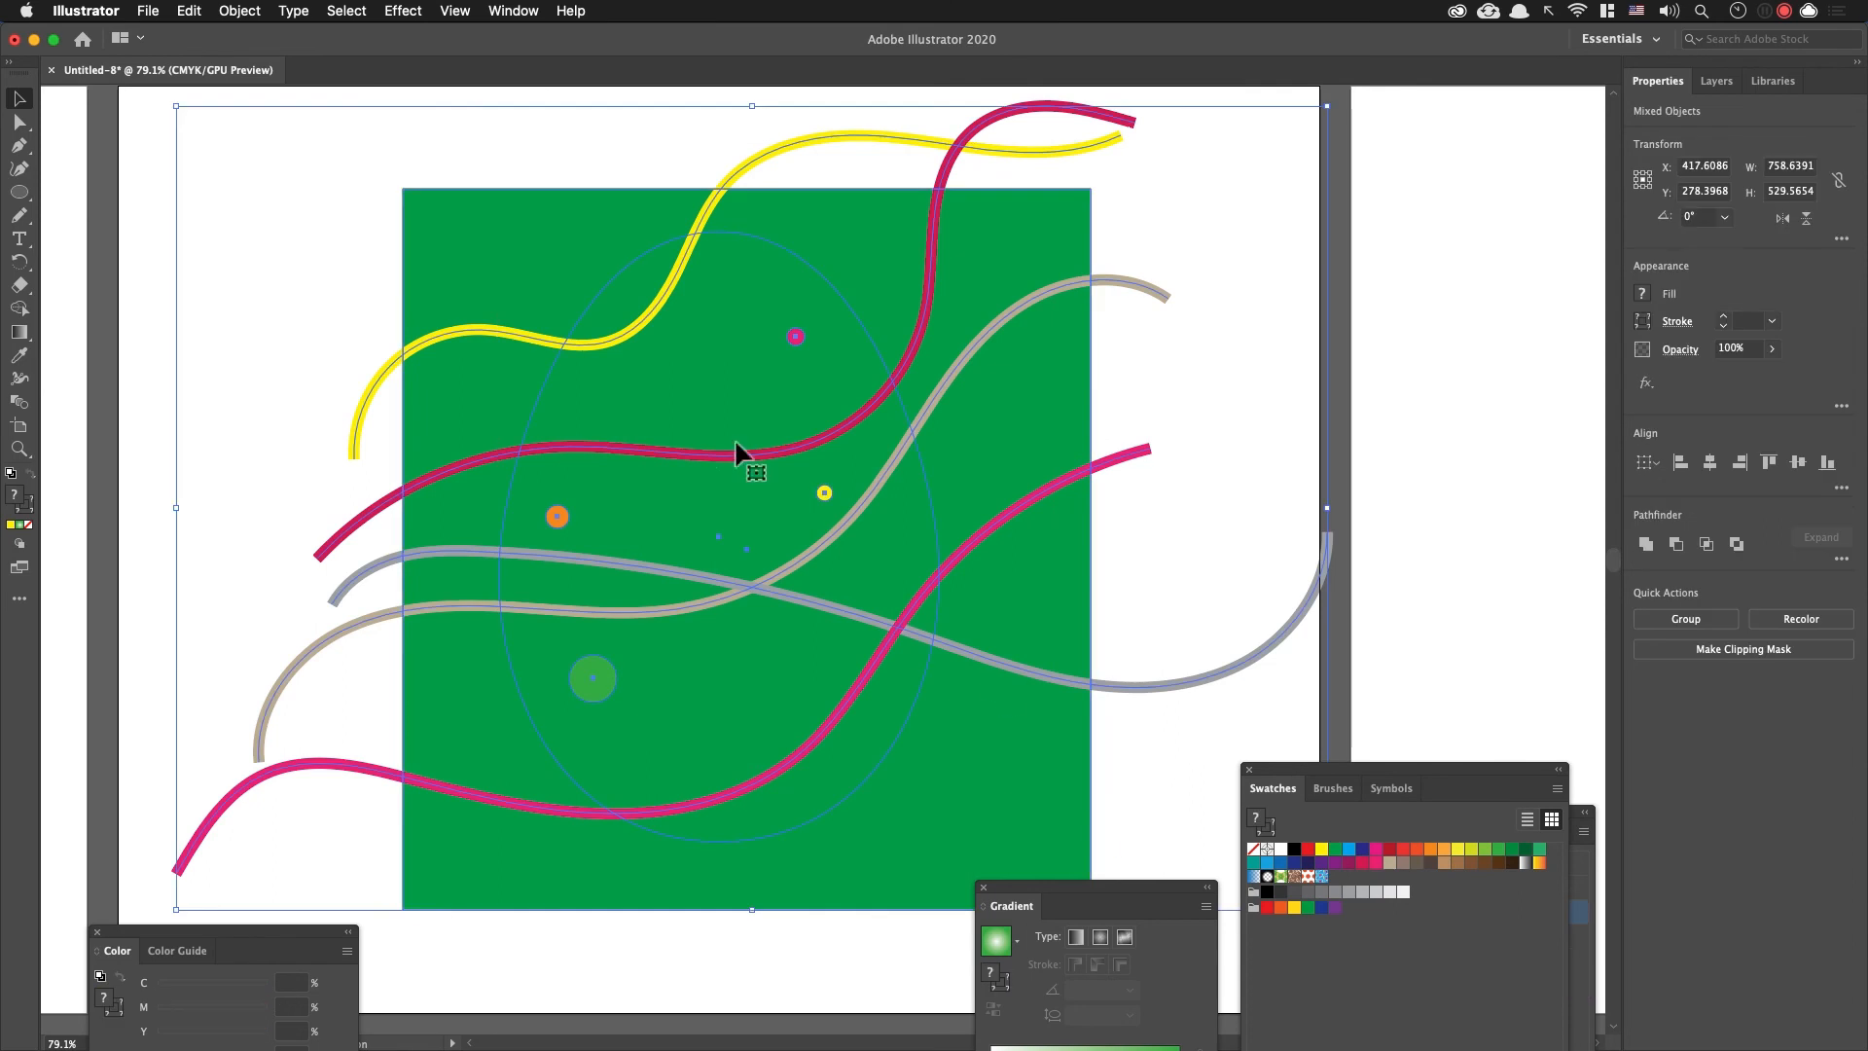
pyautogui.keyDown('shift'); pyautogui.click(724, 236); pyautogui.keyUp('shift')
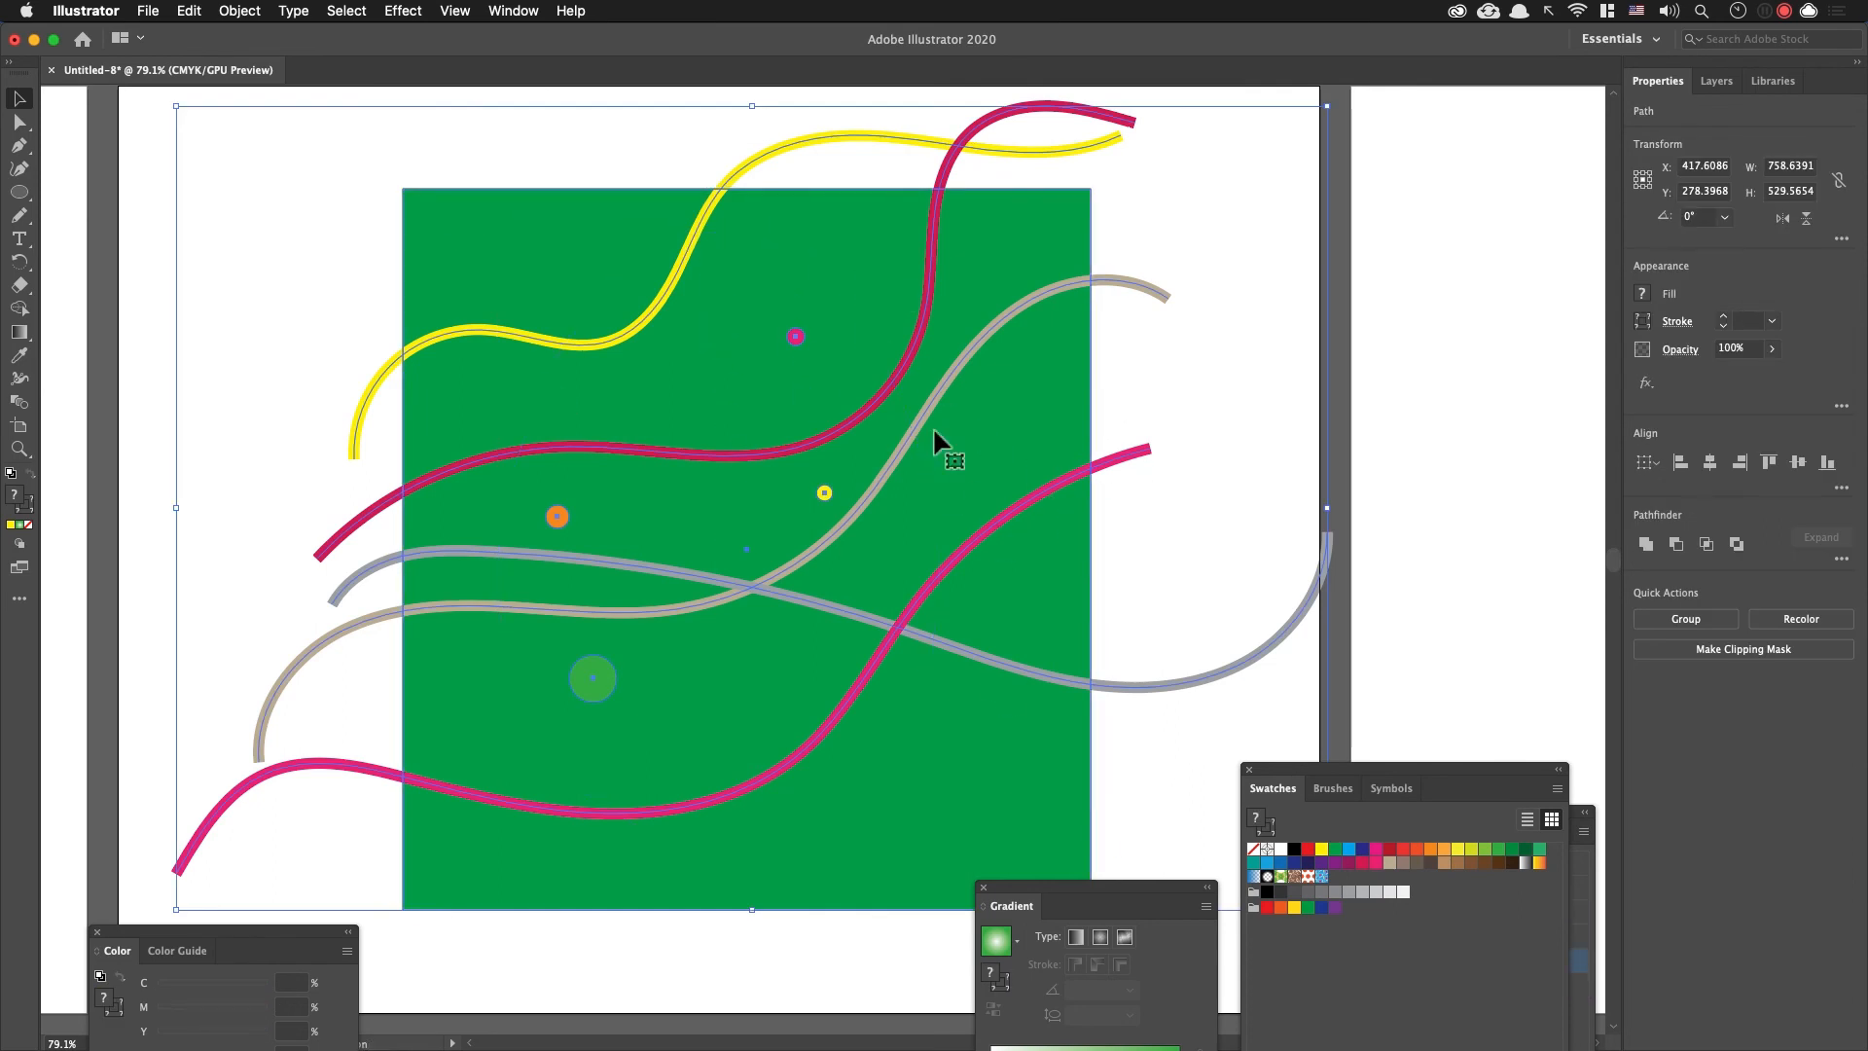
pyautogui.press('shift+super+b')
pyautogui.press('shift+super+b')
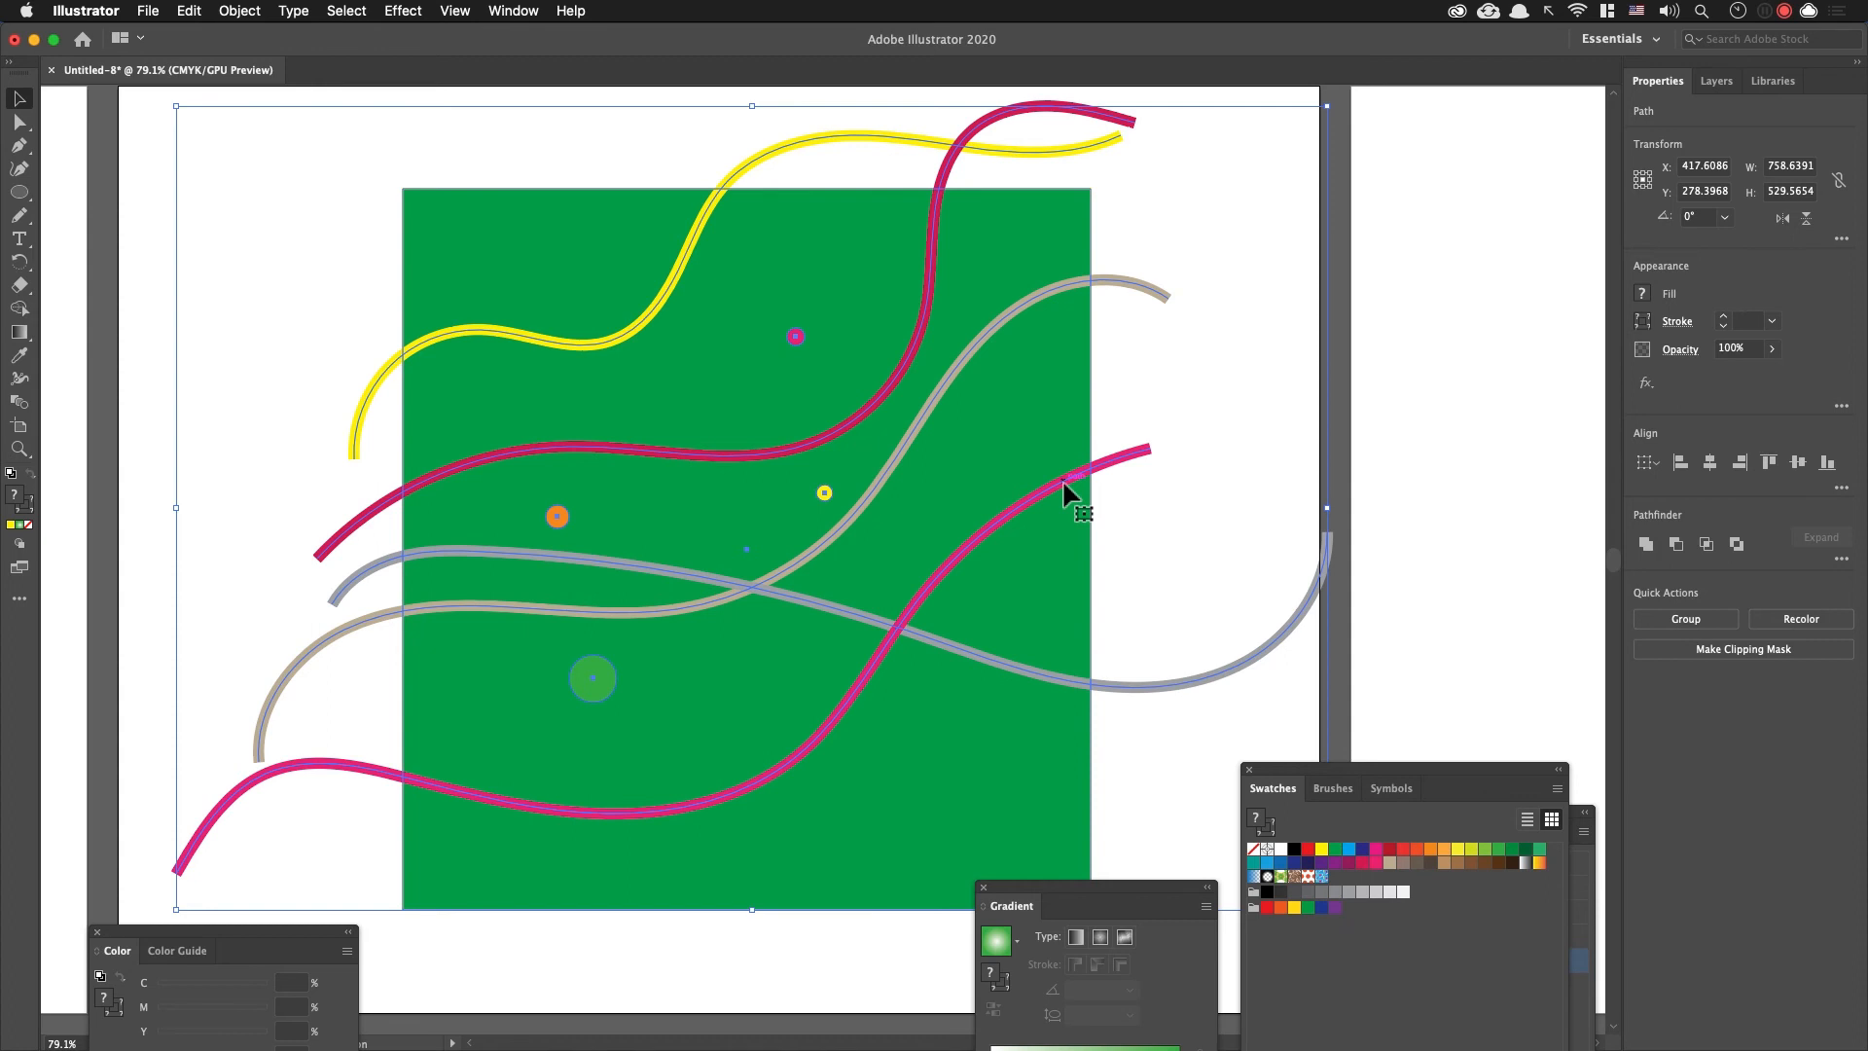
pyautogui.moveTo(954, 428); pyautogui.dragTo(1387, 478)
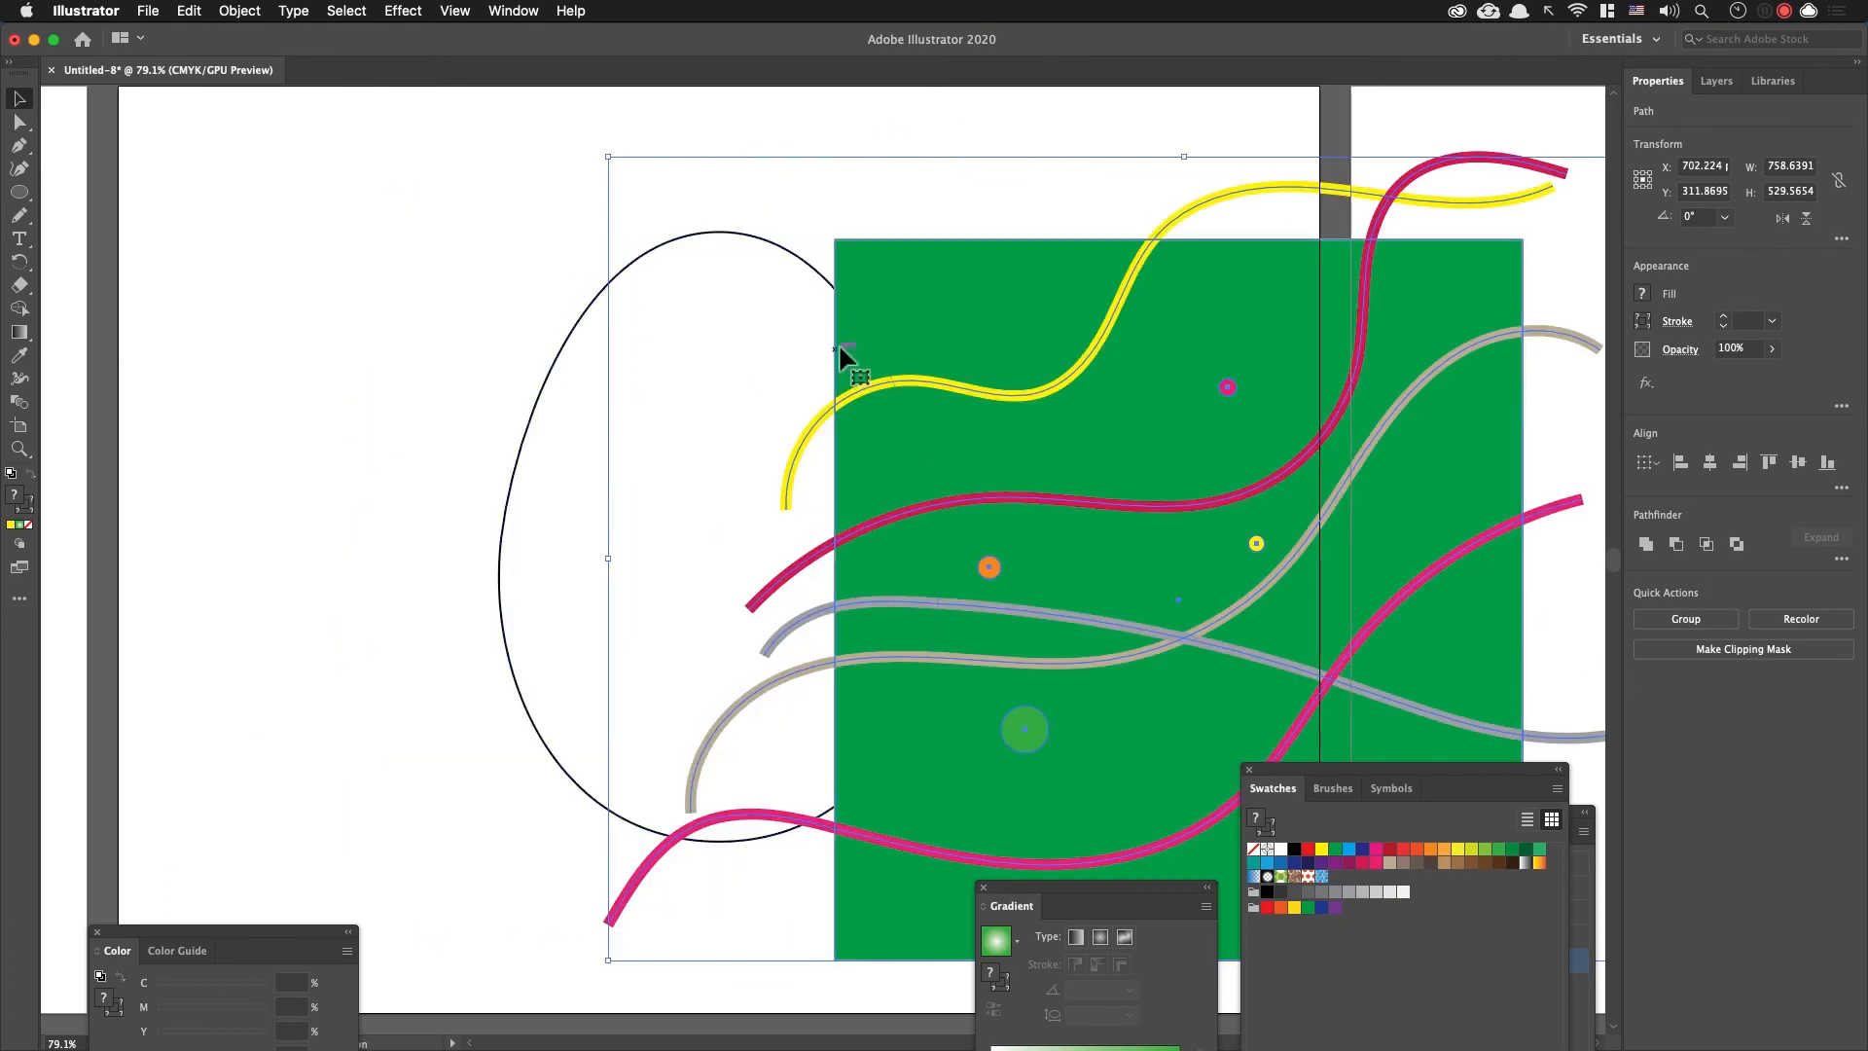
pyautogui.press('cmd+z')
# Step: Reselect the green rectangle, wavy lines and circles without the egg, and cut them from the artboard
pyautogui.click(564, 111)
pyautogui.moveTo(771, 376); pyautogui.dragTo(1044, 837)
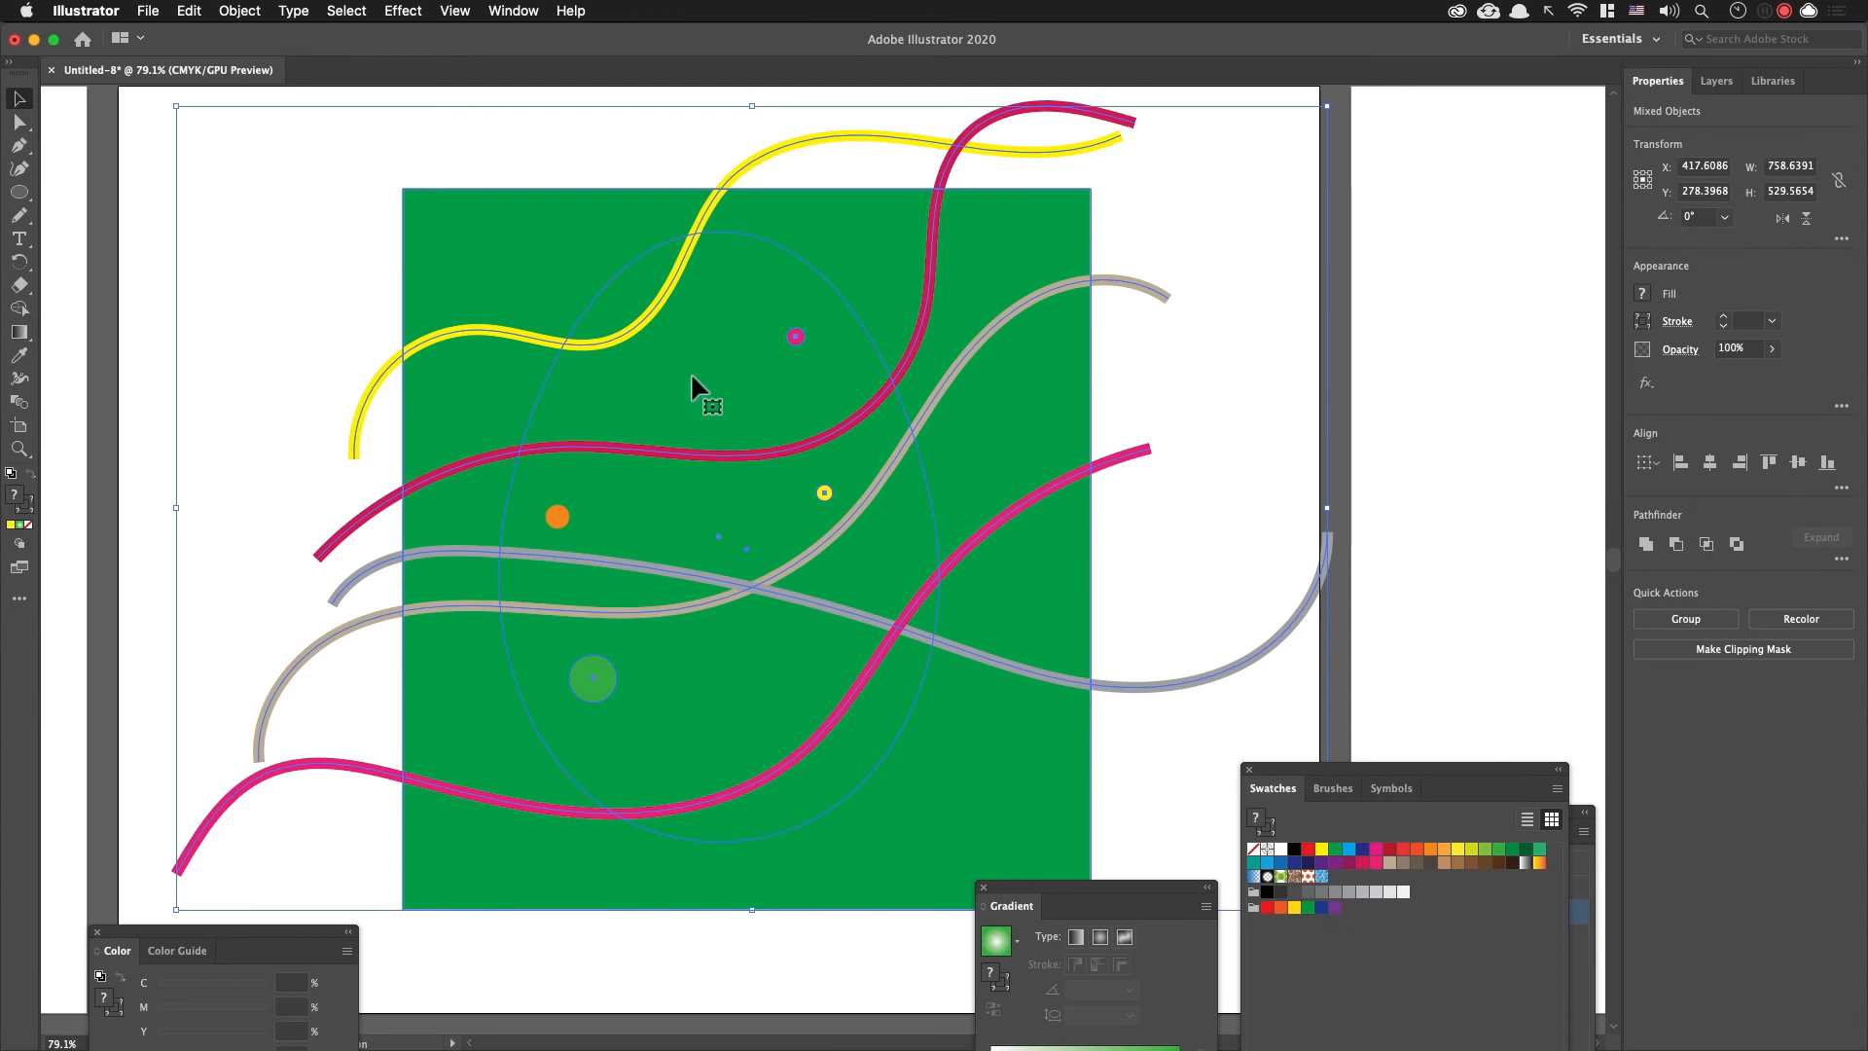
pyautogui.keyDown('shift'); pyautogui.click(649, 250); pyautogui.keyUp('shift')
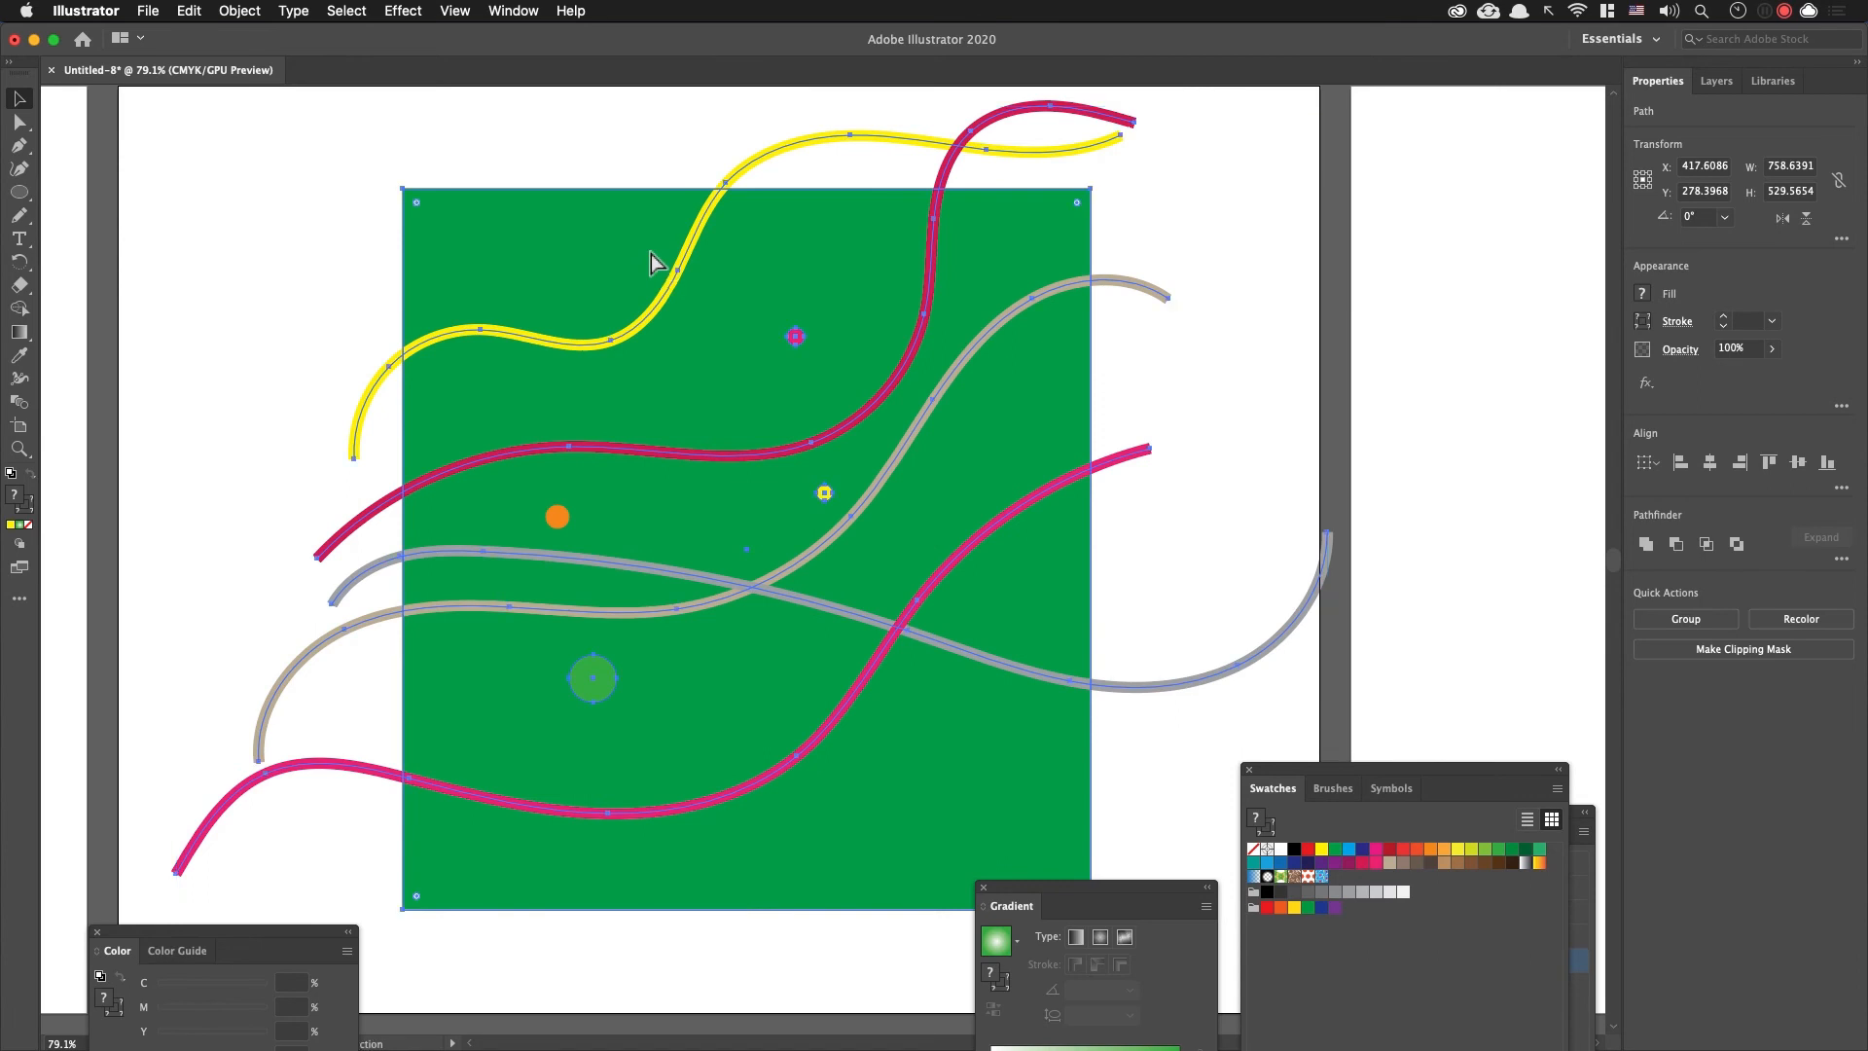
pyautogui.press('Delete')
pyautogui.press('super+z')
pyautogui.press('super+shift+z')
# Step: Ungroup the egg outline and switch to Draw Inside mode with the egg as the container
pyautogui.click(620, 397)
pyautogui.moveTo(620, 397); pyautogui.dragTo(624, 398)
pyautogui.click(423, 379)
pyautogui.click(540, 385)
pyautogui.press('a')
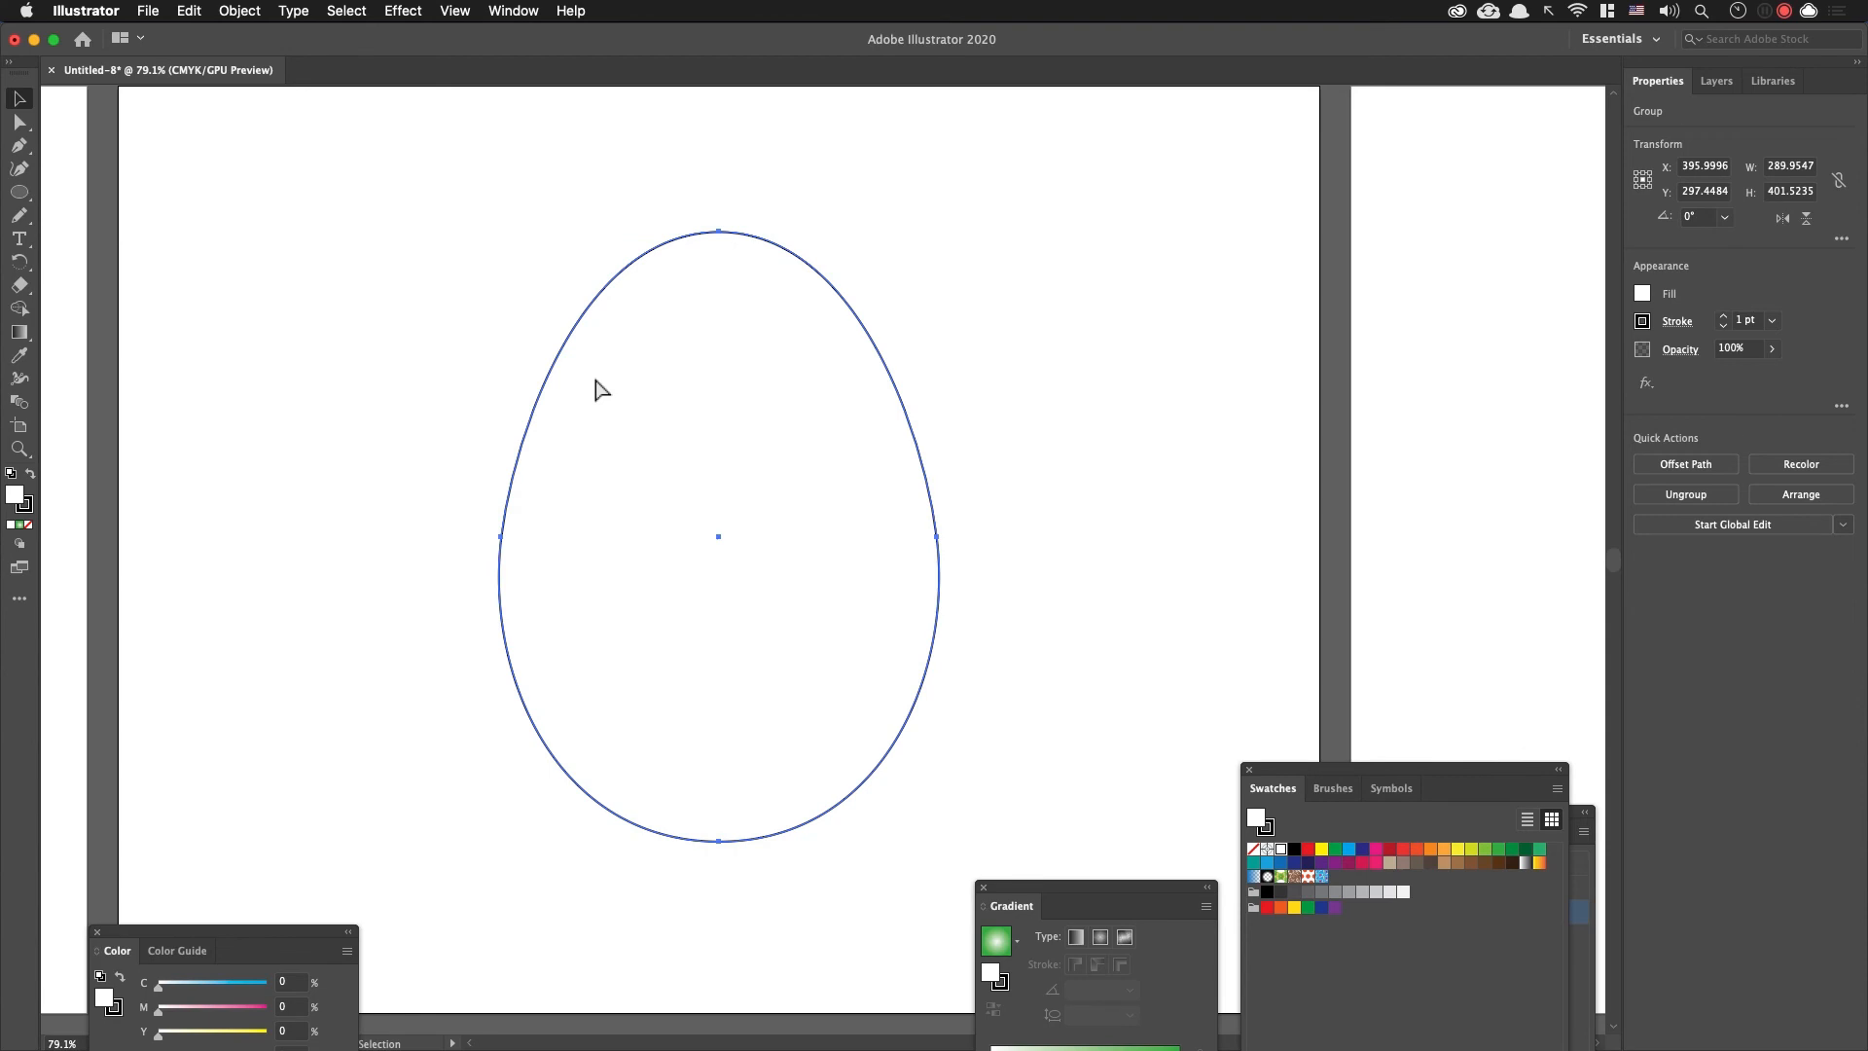
pyautogui.click(598, 389)
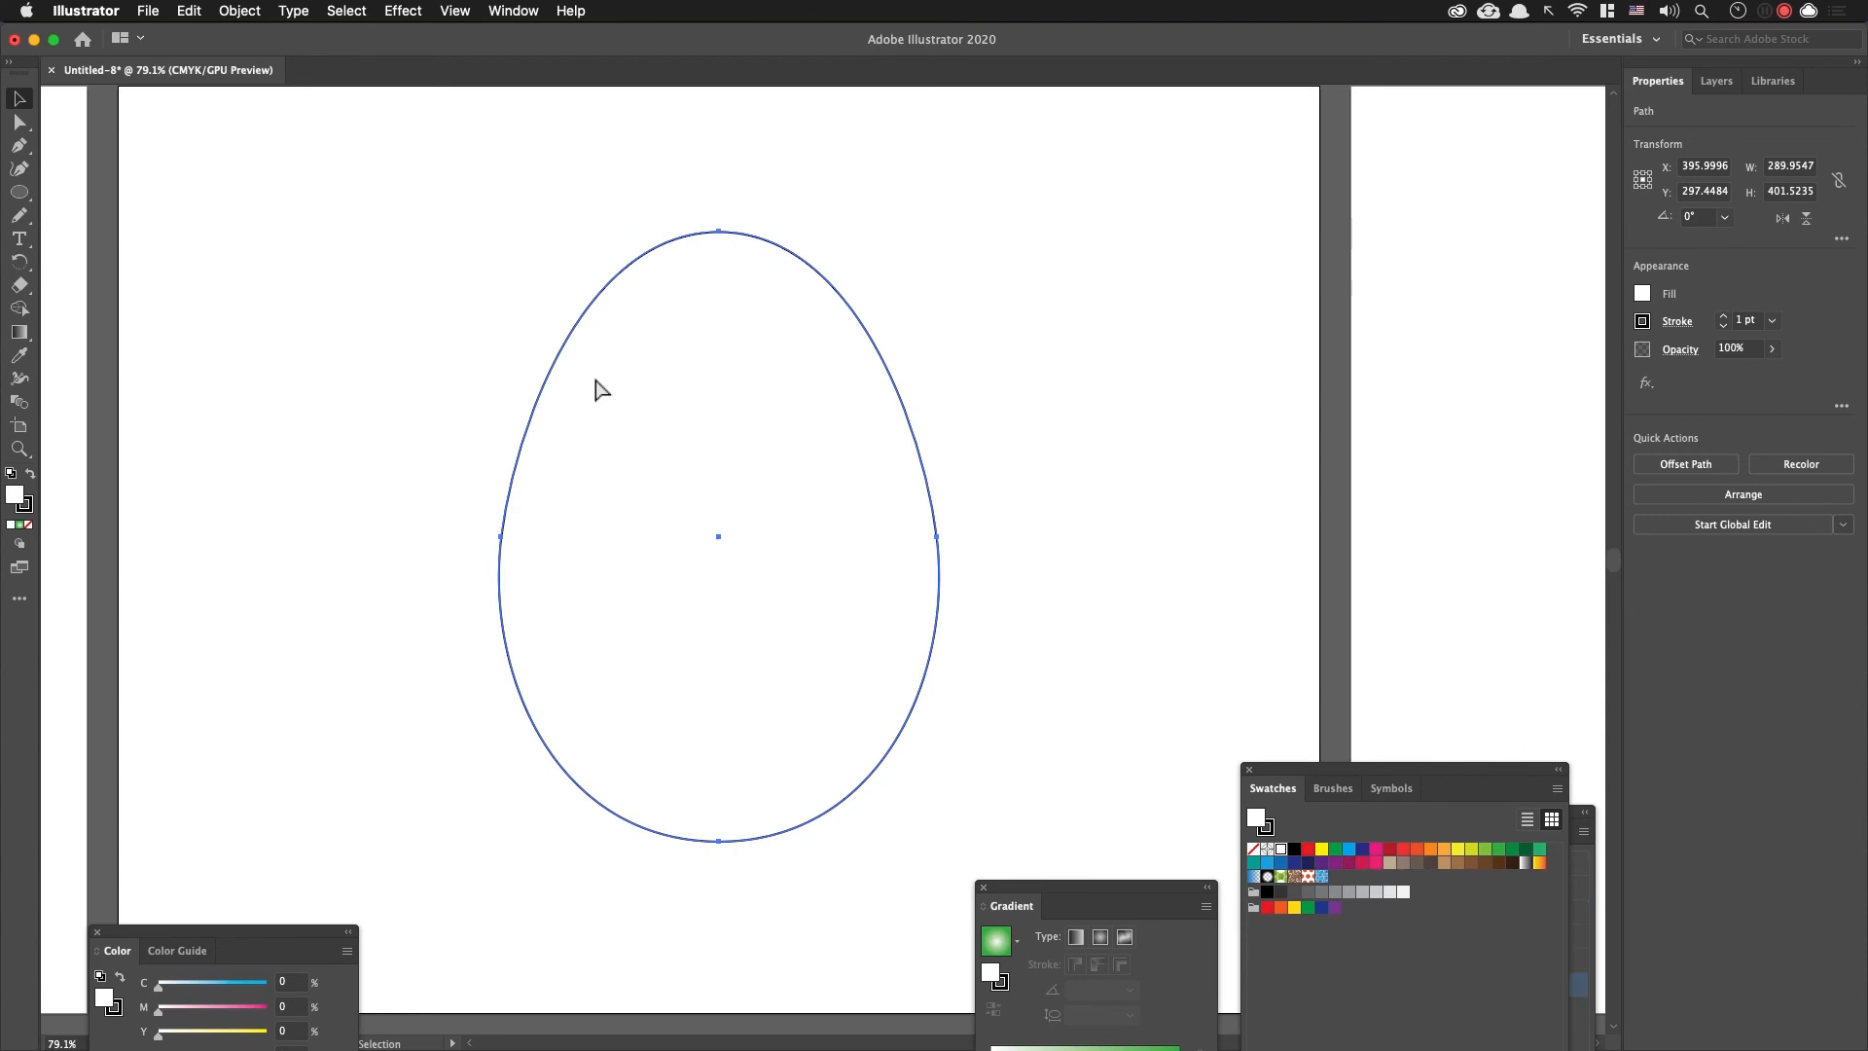
pyautogui.press('v')
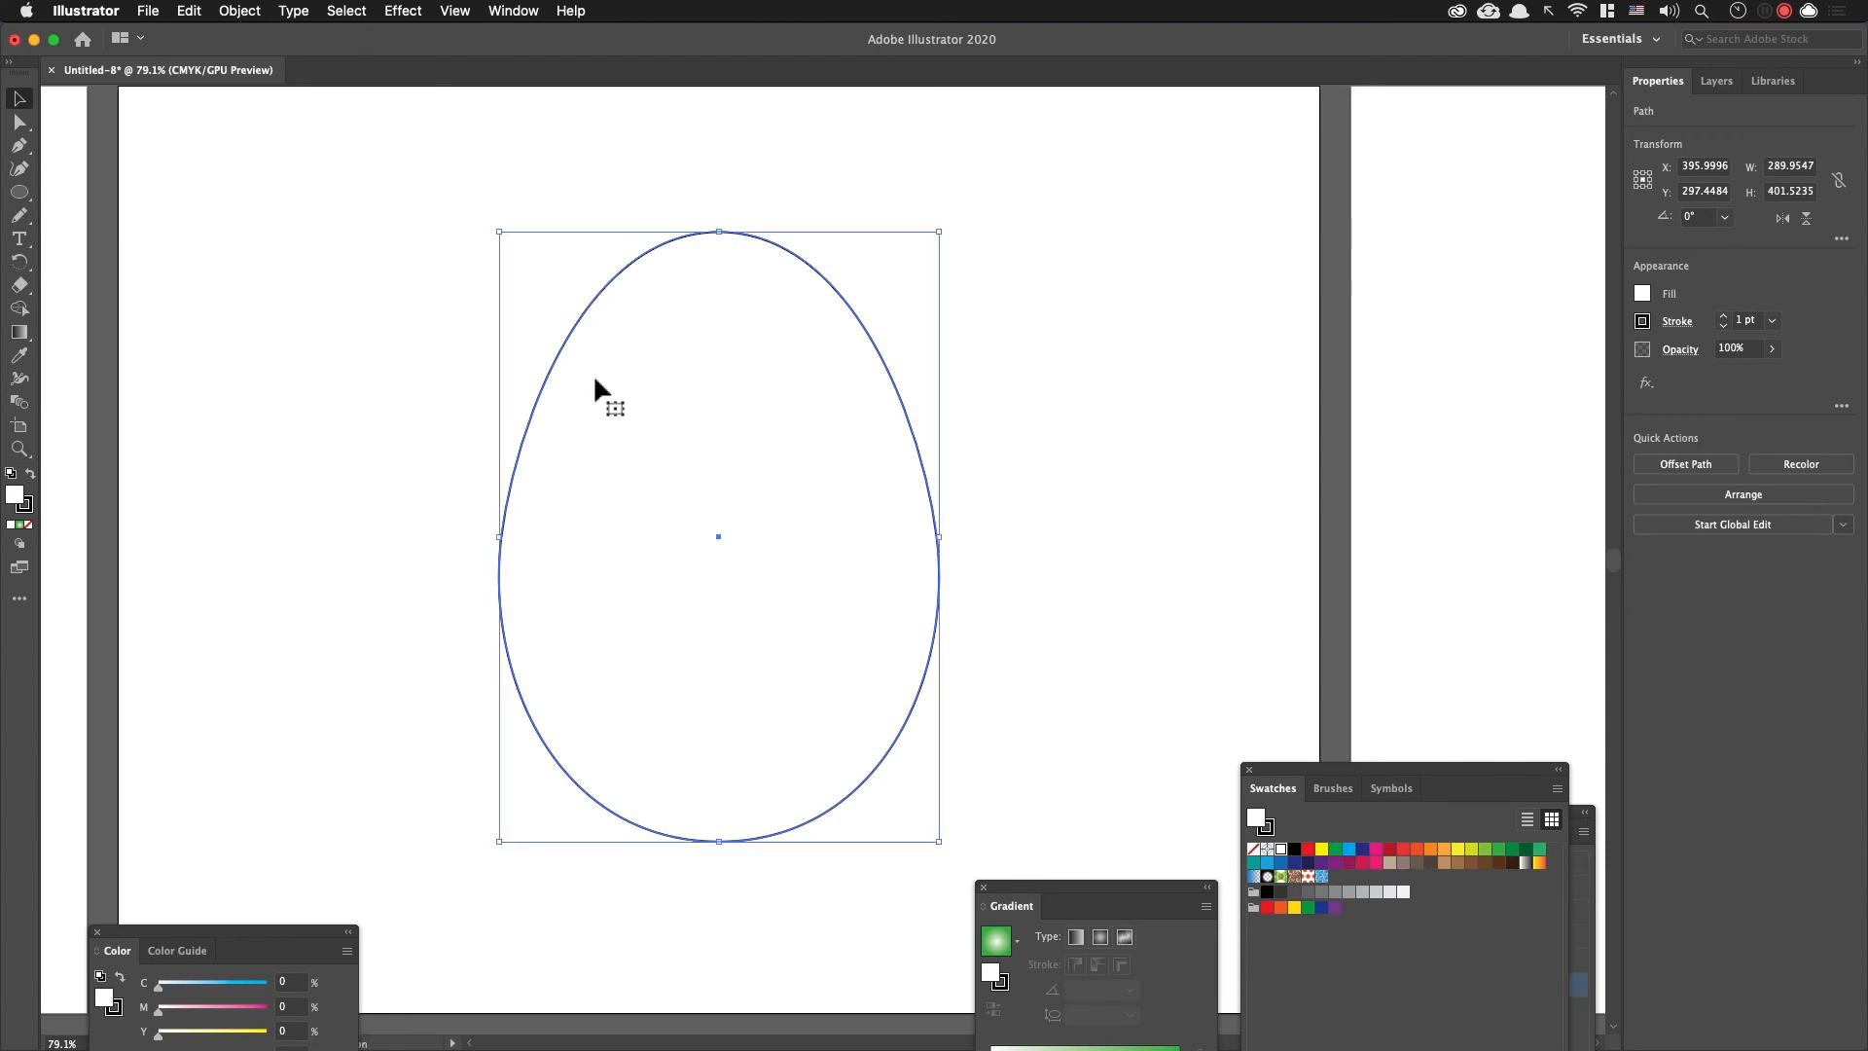
pyautogui.press('super+shift+a')
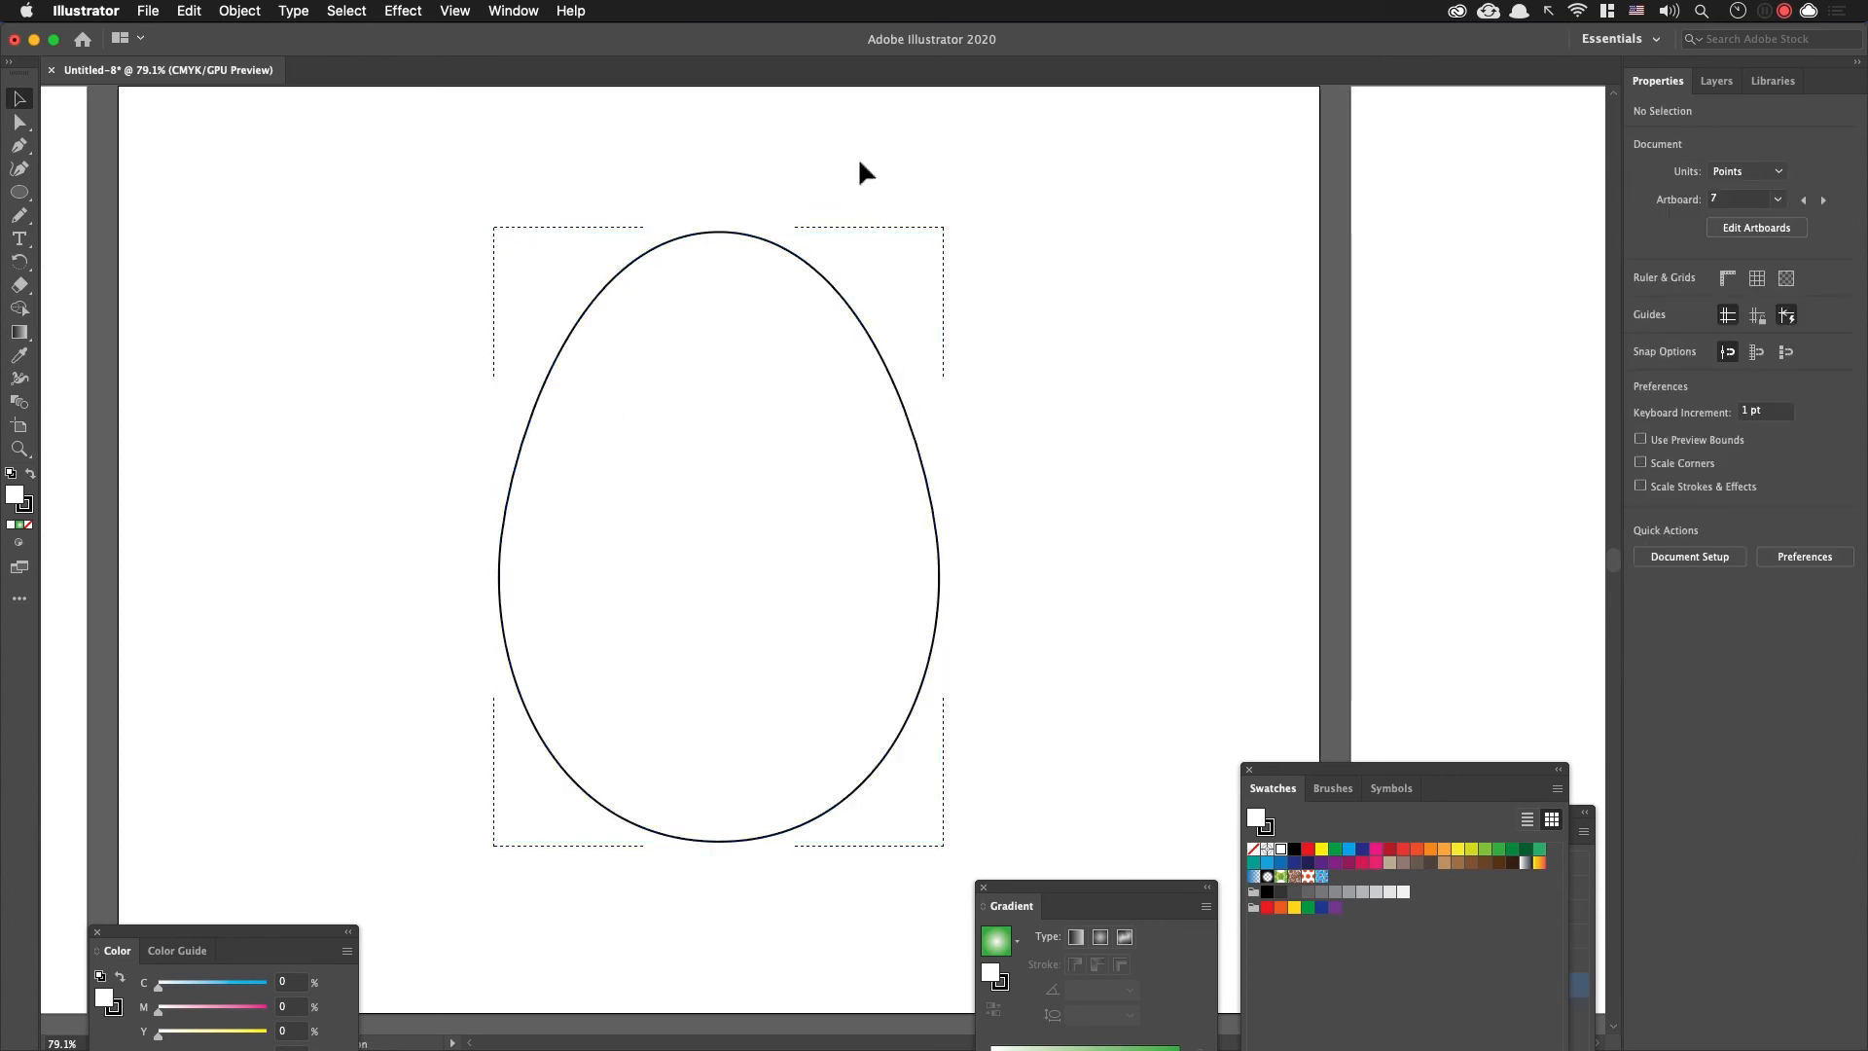
# Step: Paste the cut decorations inside the egg, scale them to about 680 pt wide, and nudge them up and to the right
pyautogui.click(938, 604)
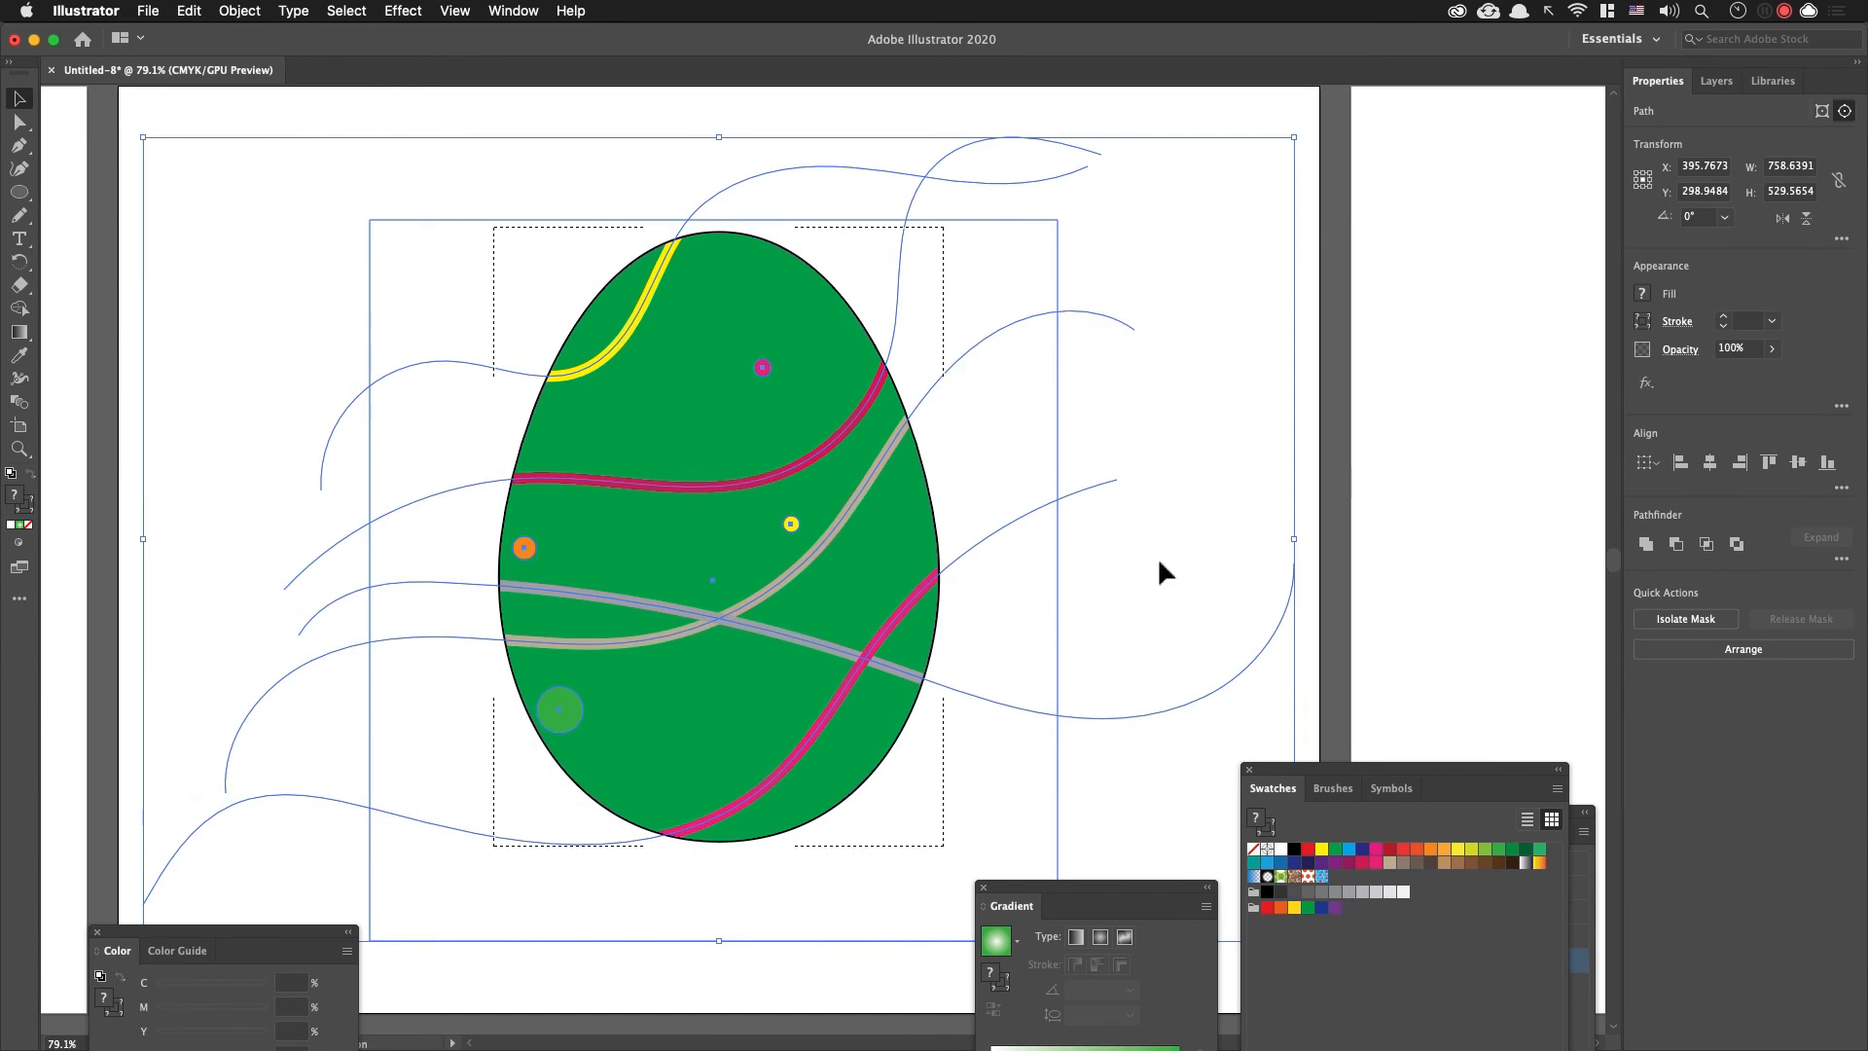
pyautogui.moveTo(1304, 149); pyautogui.dragTo(1248, 184)
pyautogui.hotkey('shift', 'Up')
pyautogui.hotkey('shift', 'Up')
pyautogui.hotkey('shift', 'Right')
pyautogui.click(1270, 396)
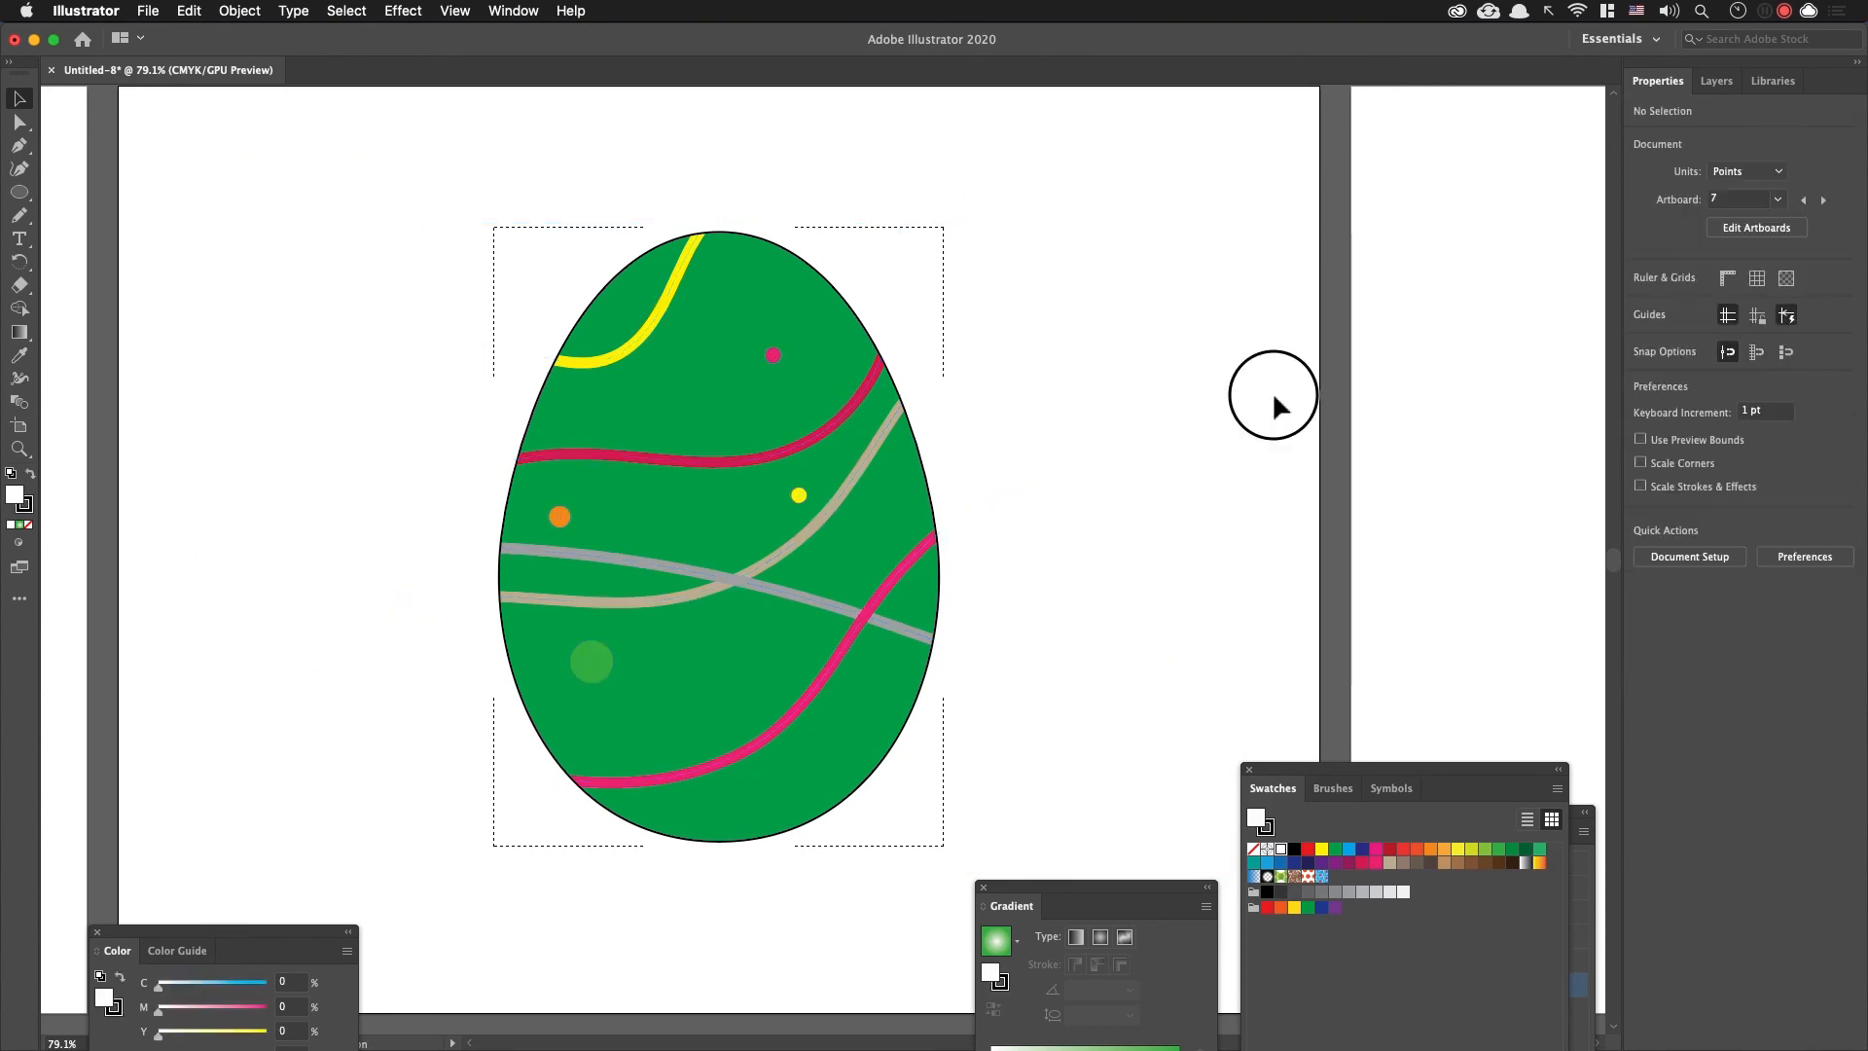
# Step: Enter isolation mode for the decorated egg's clip group to inspect the lines inside it, and exit isolation
pyautogui.doubleClick(900, 582)
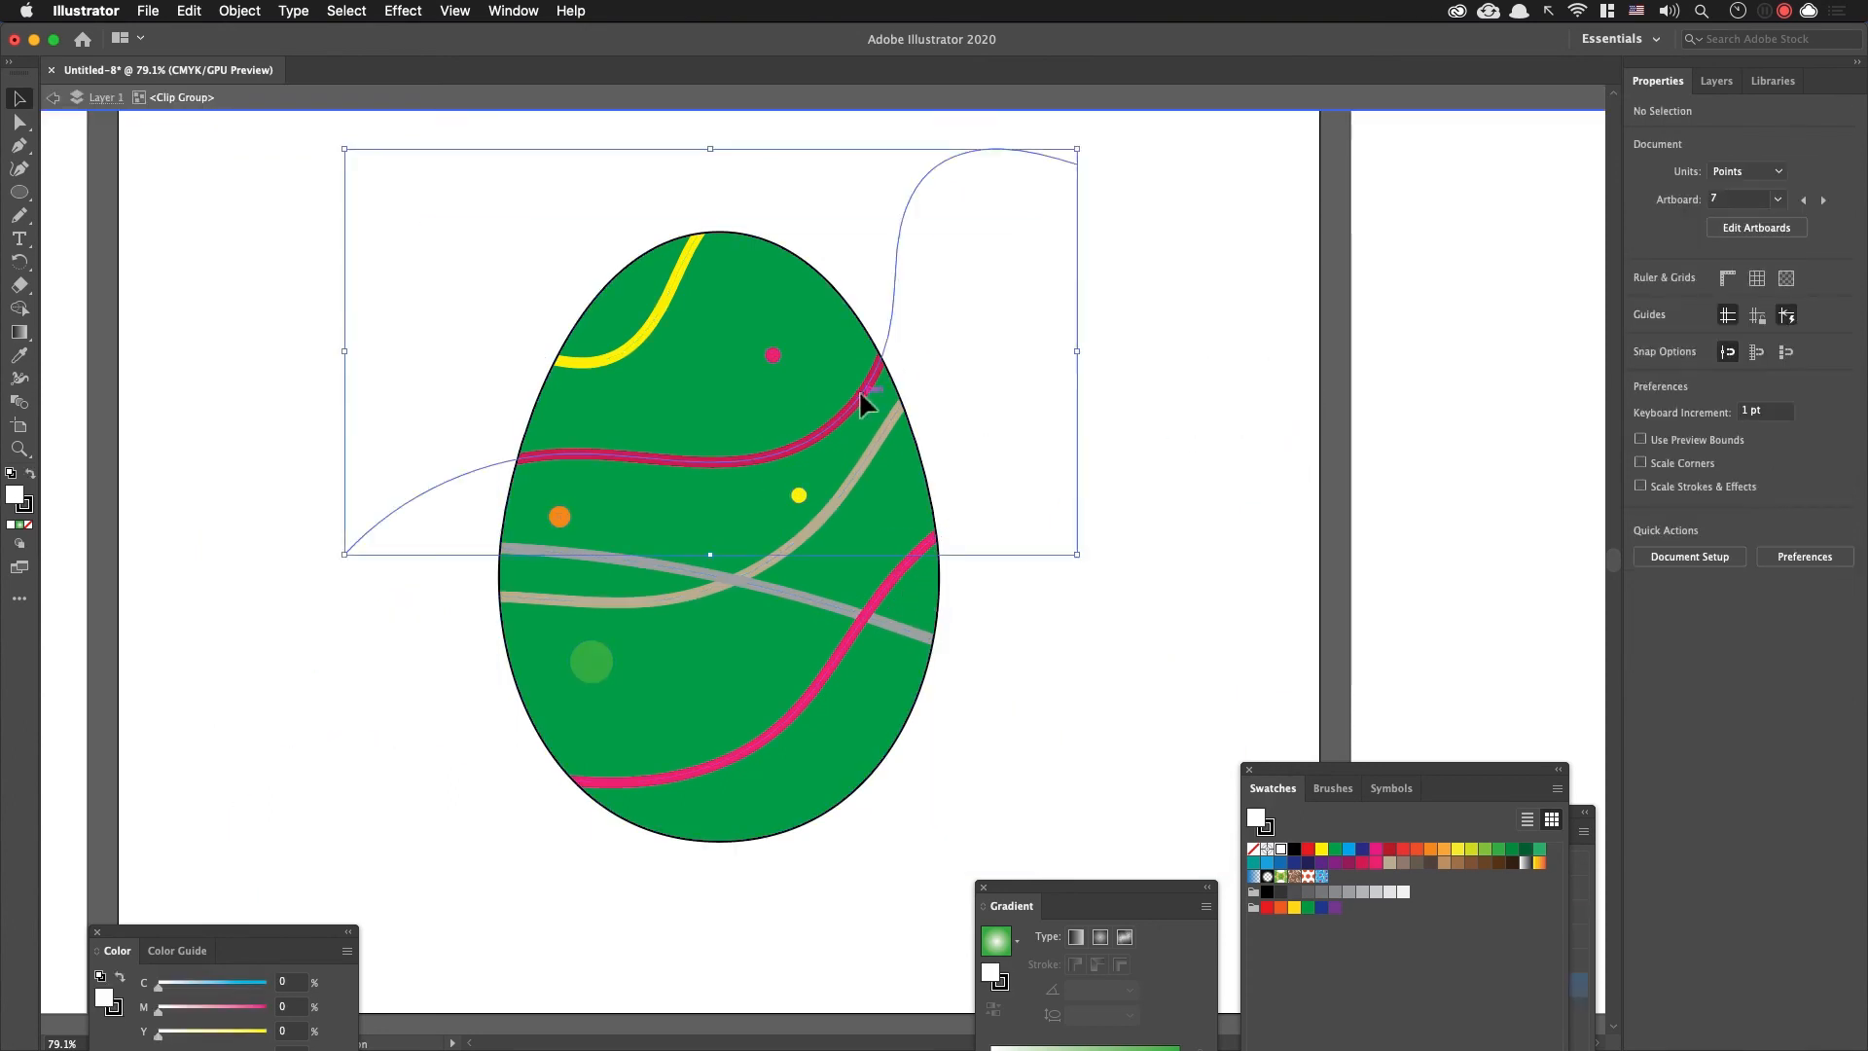
pyautogui.doubleClick(858, 391)
pyautogui.doubleClick(917, 572)
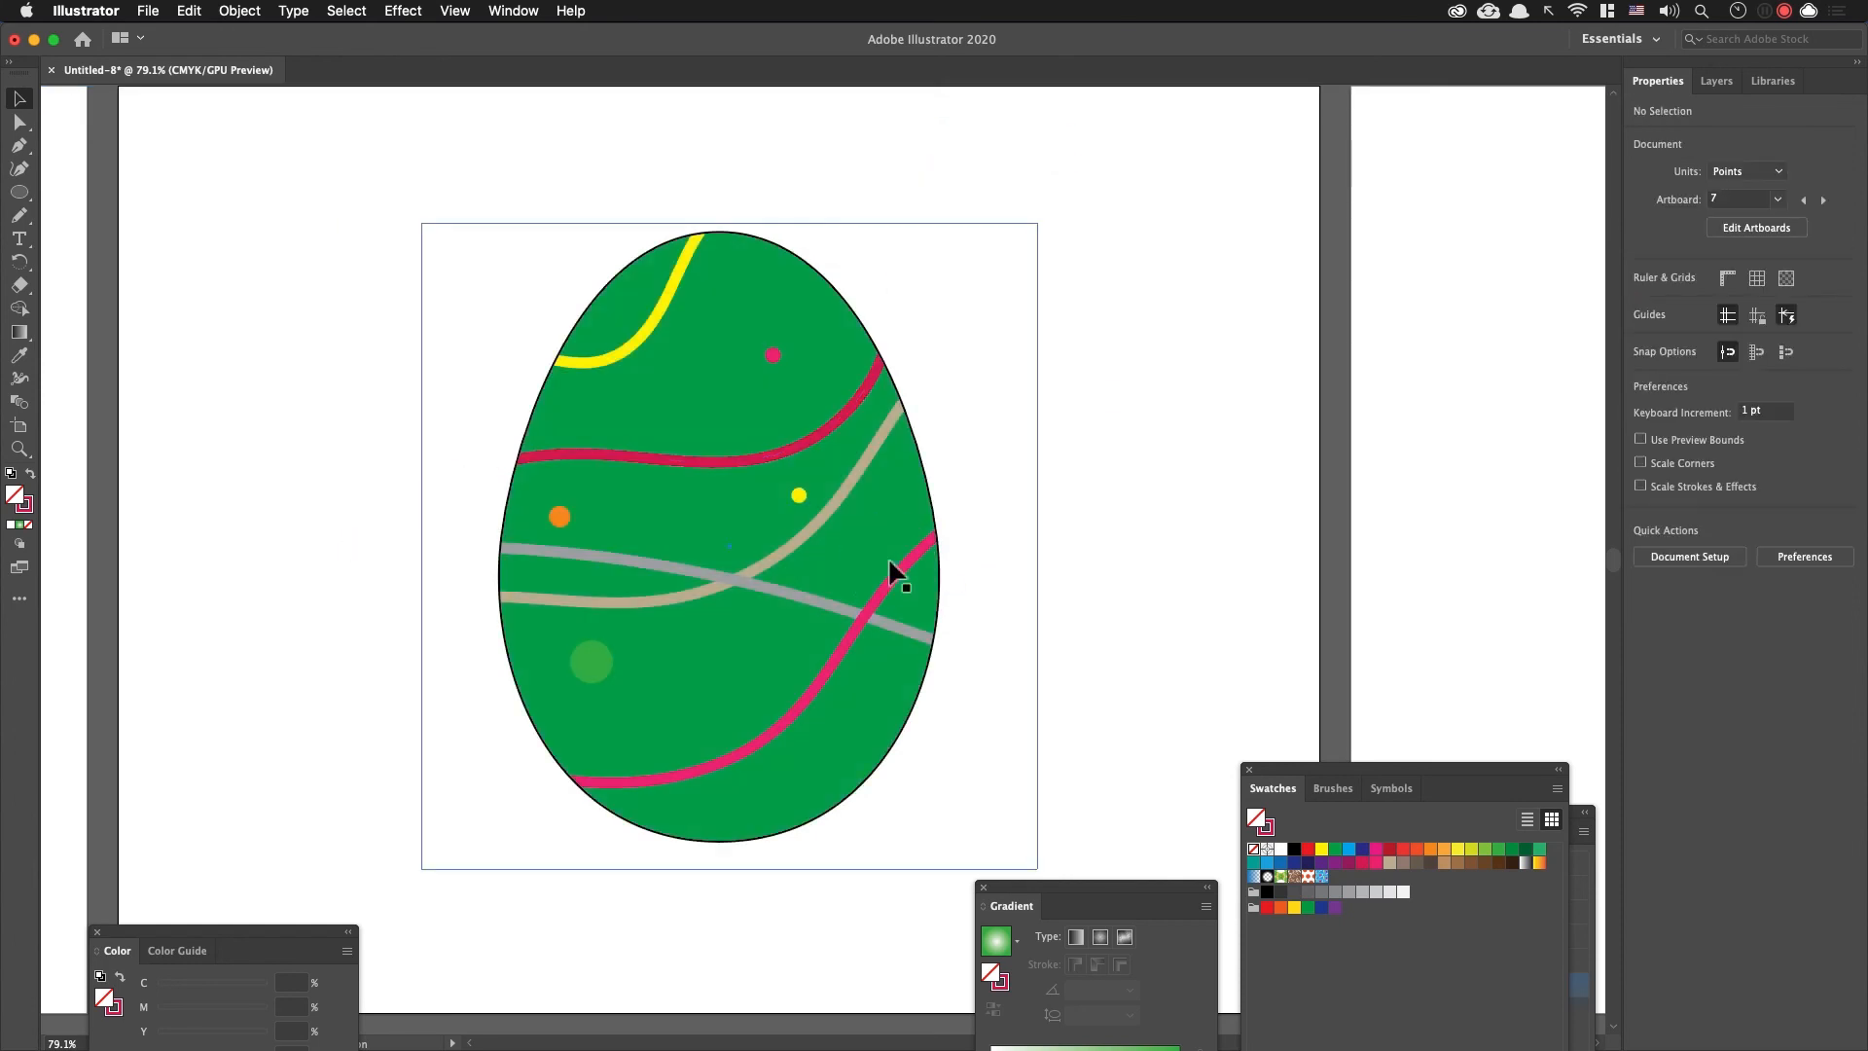
pyautogui.click(917, 451)
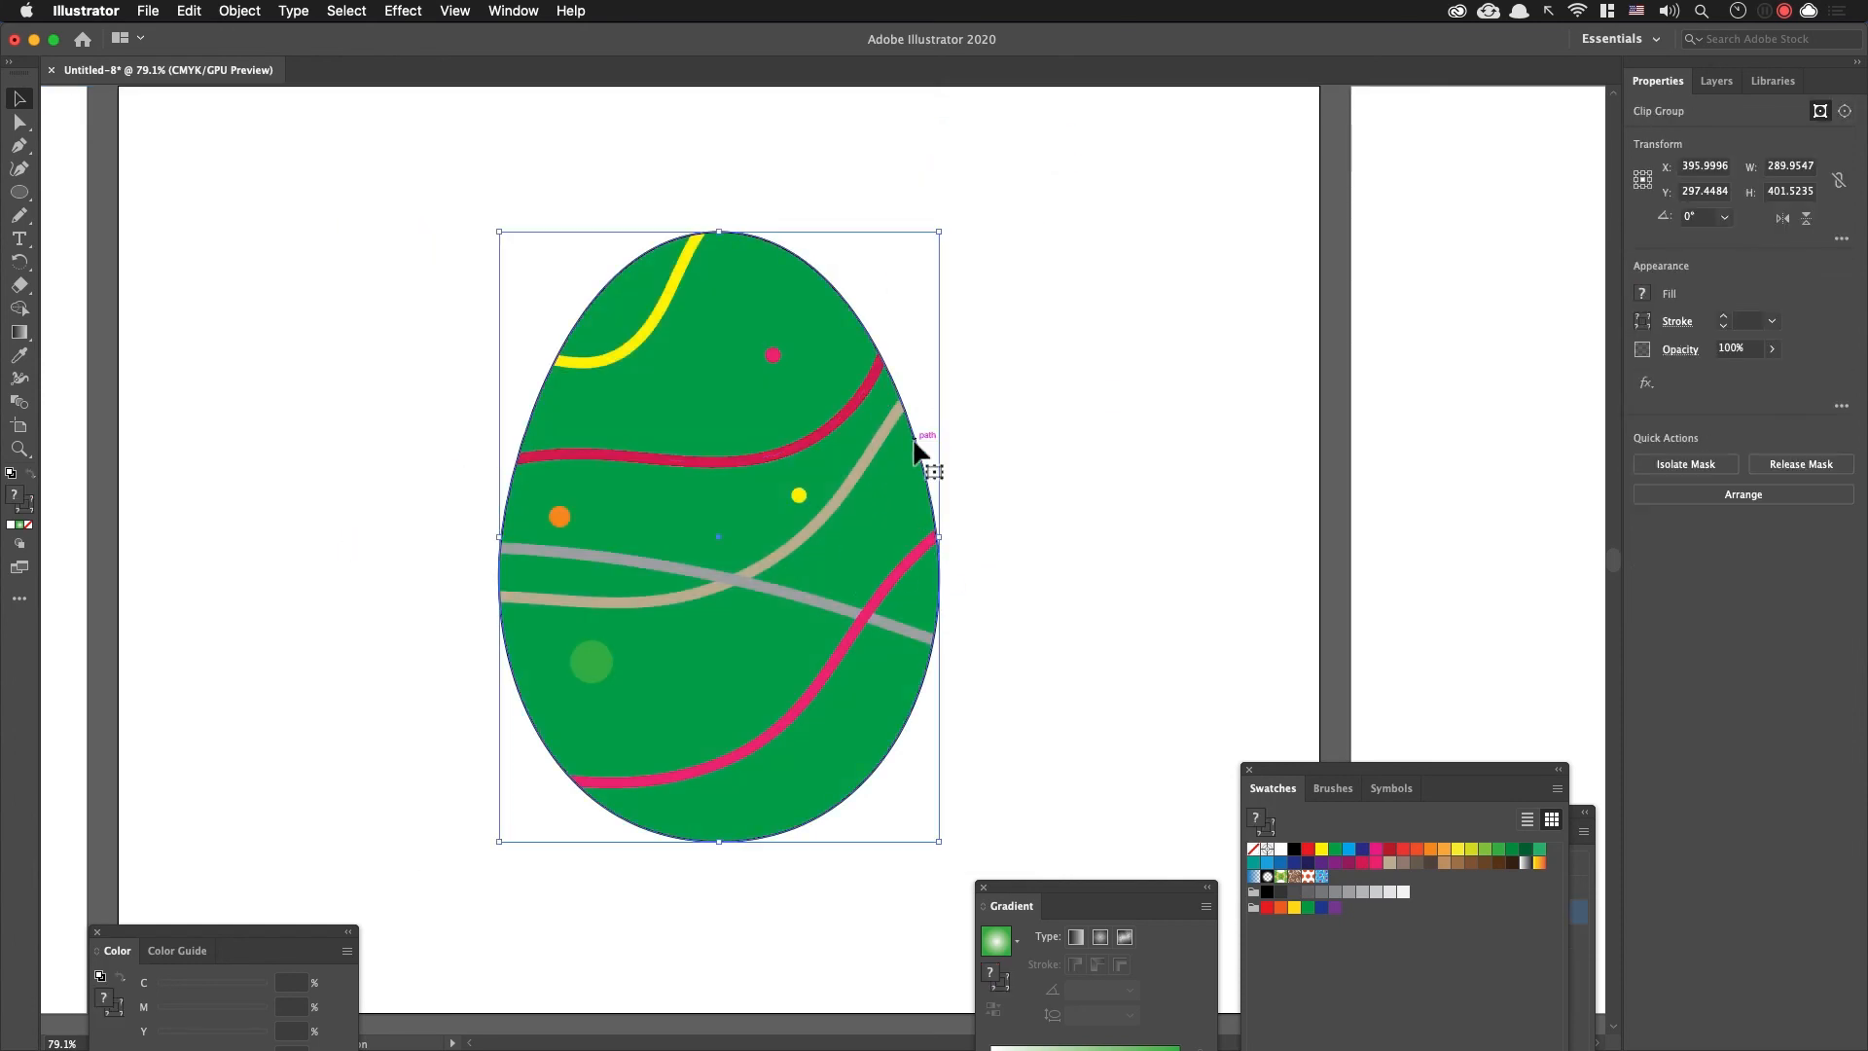
pyautogui.doubleClick(916, 451)
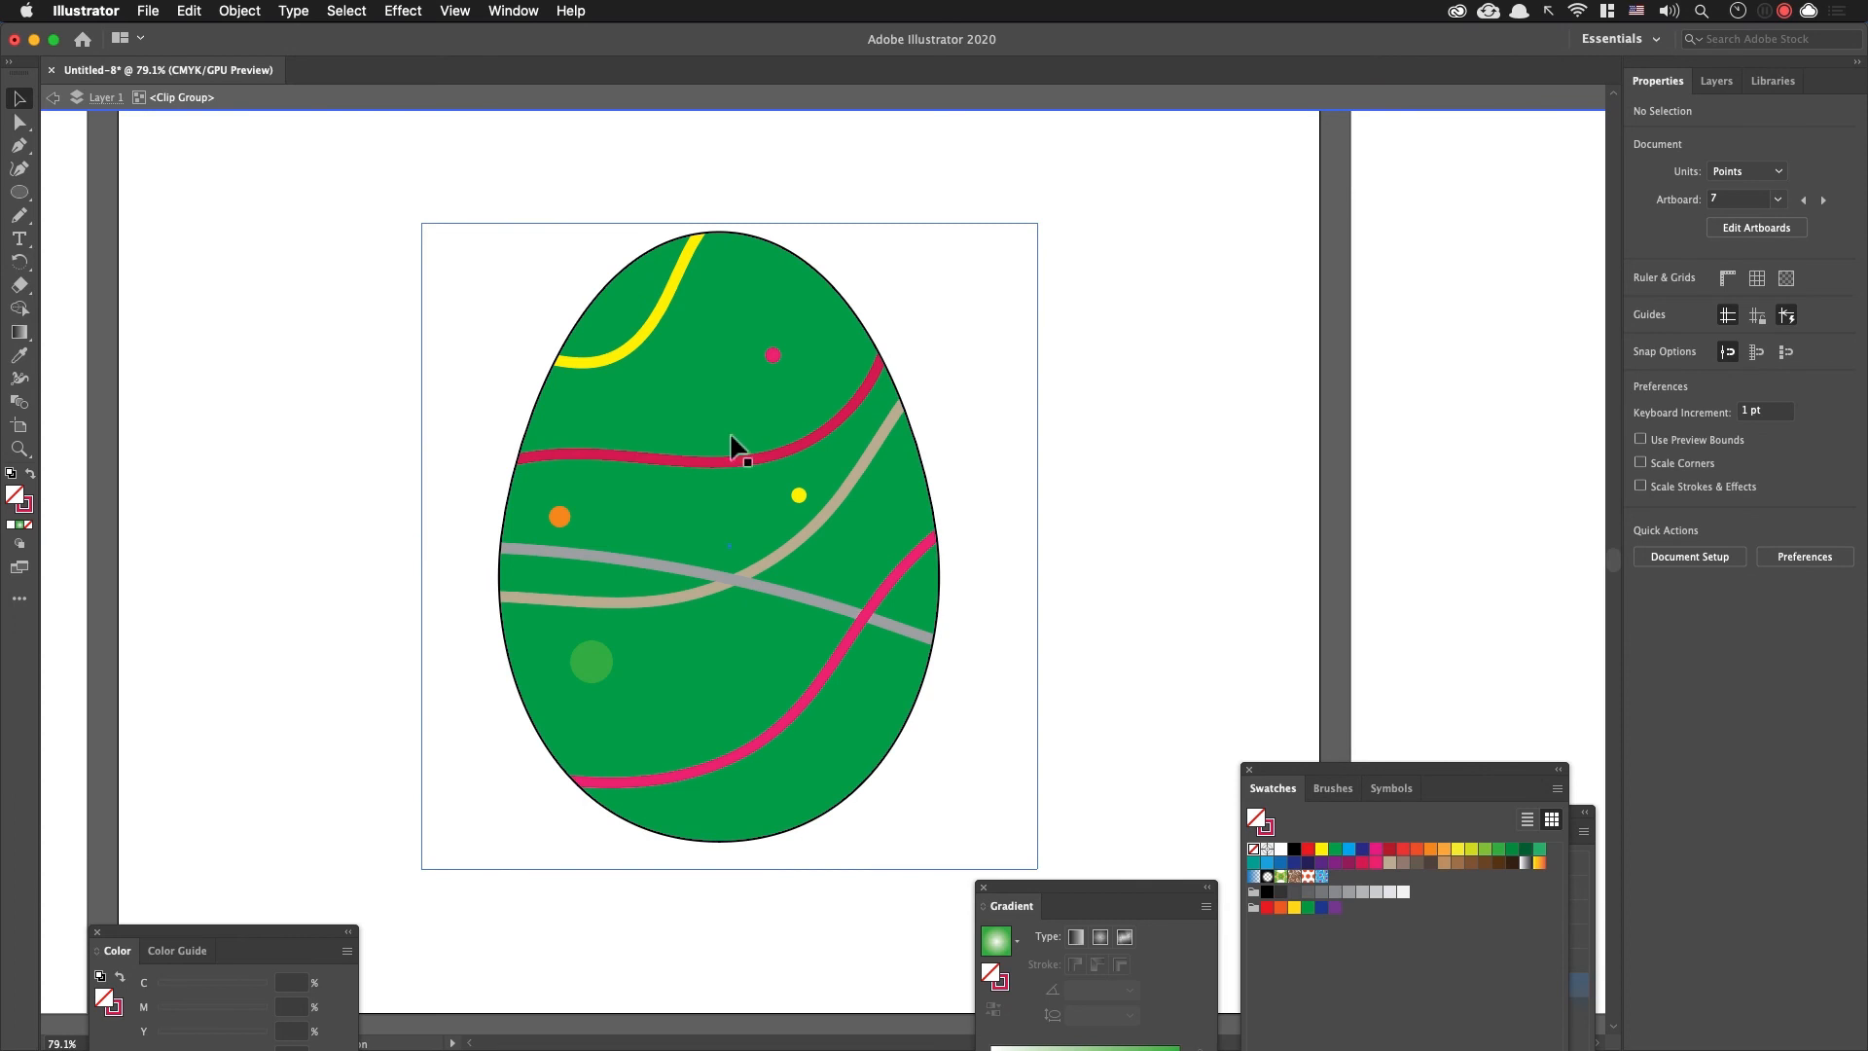
pyautogui.doubleClick(1149, 419)
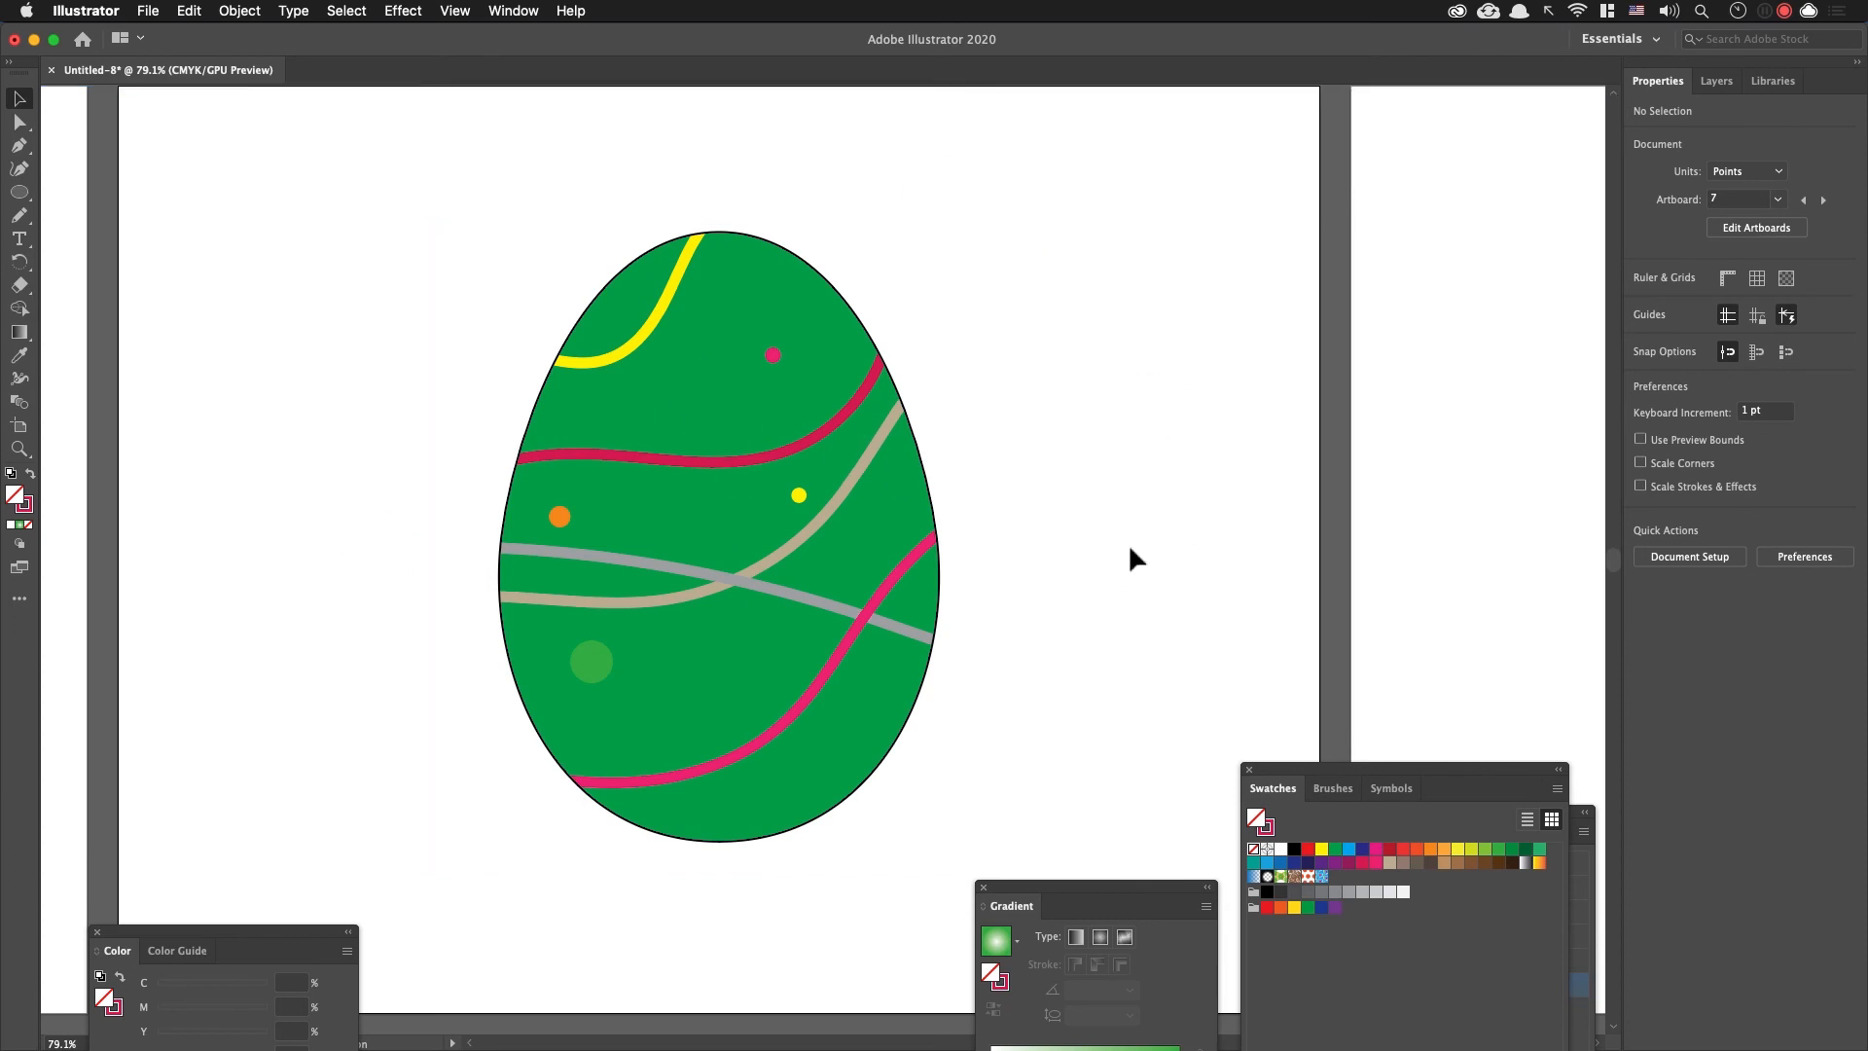
# Step: Release the decorated egg's clipping mask and try moving the white egg off the decorations
pyautogui.click(913, 431)
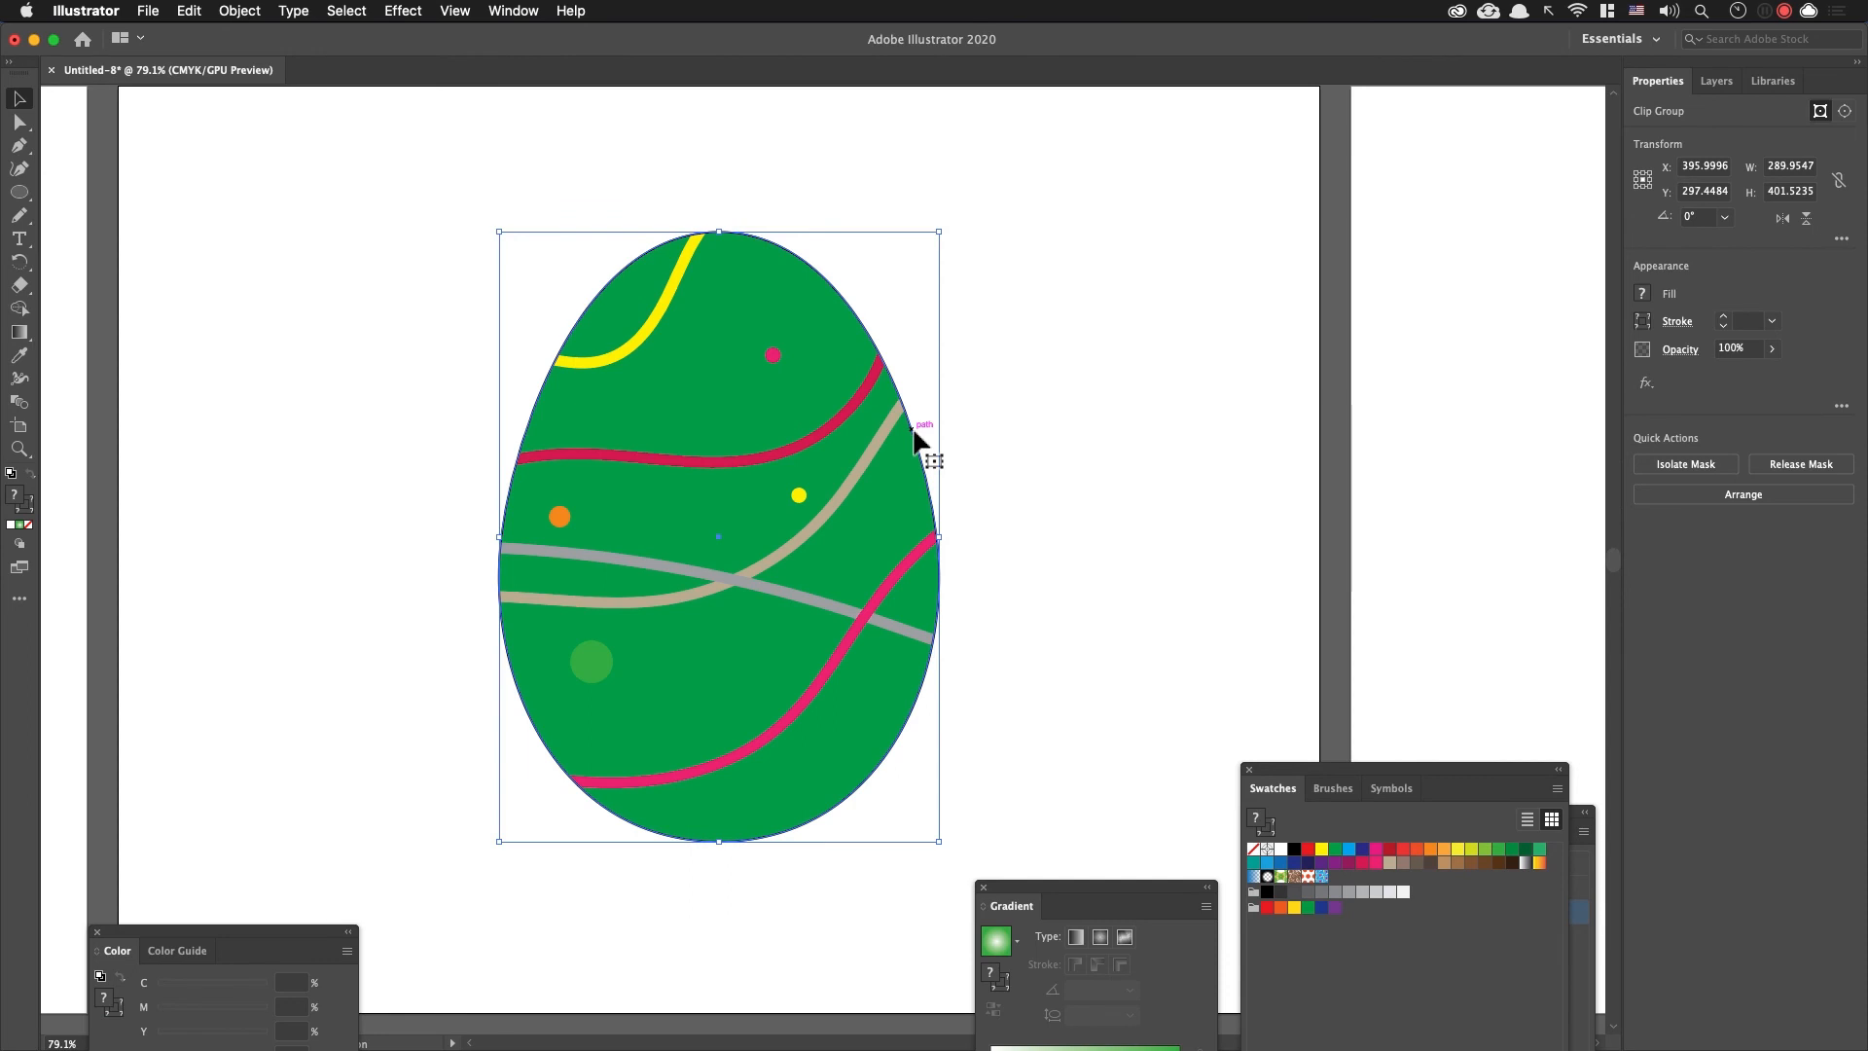
pyautogui.press('super+alt+7')
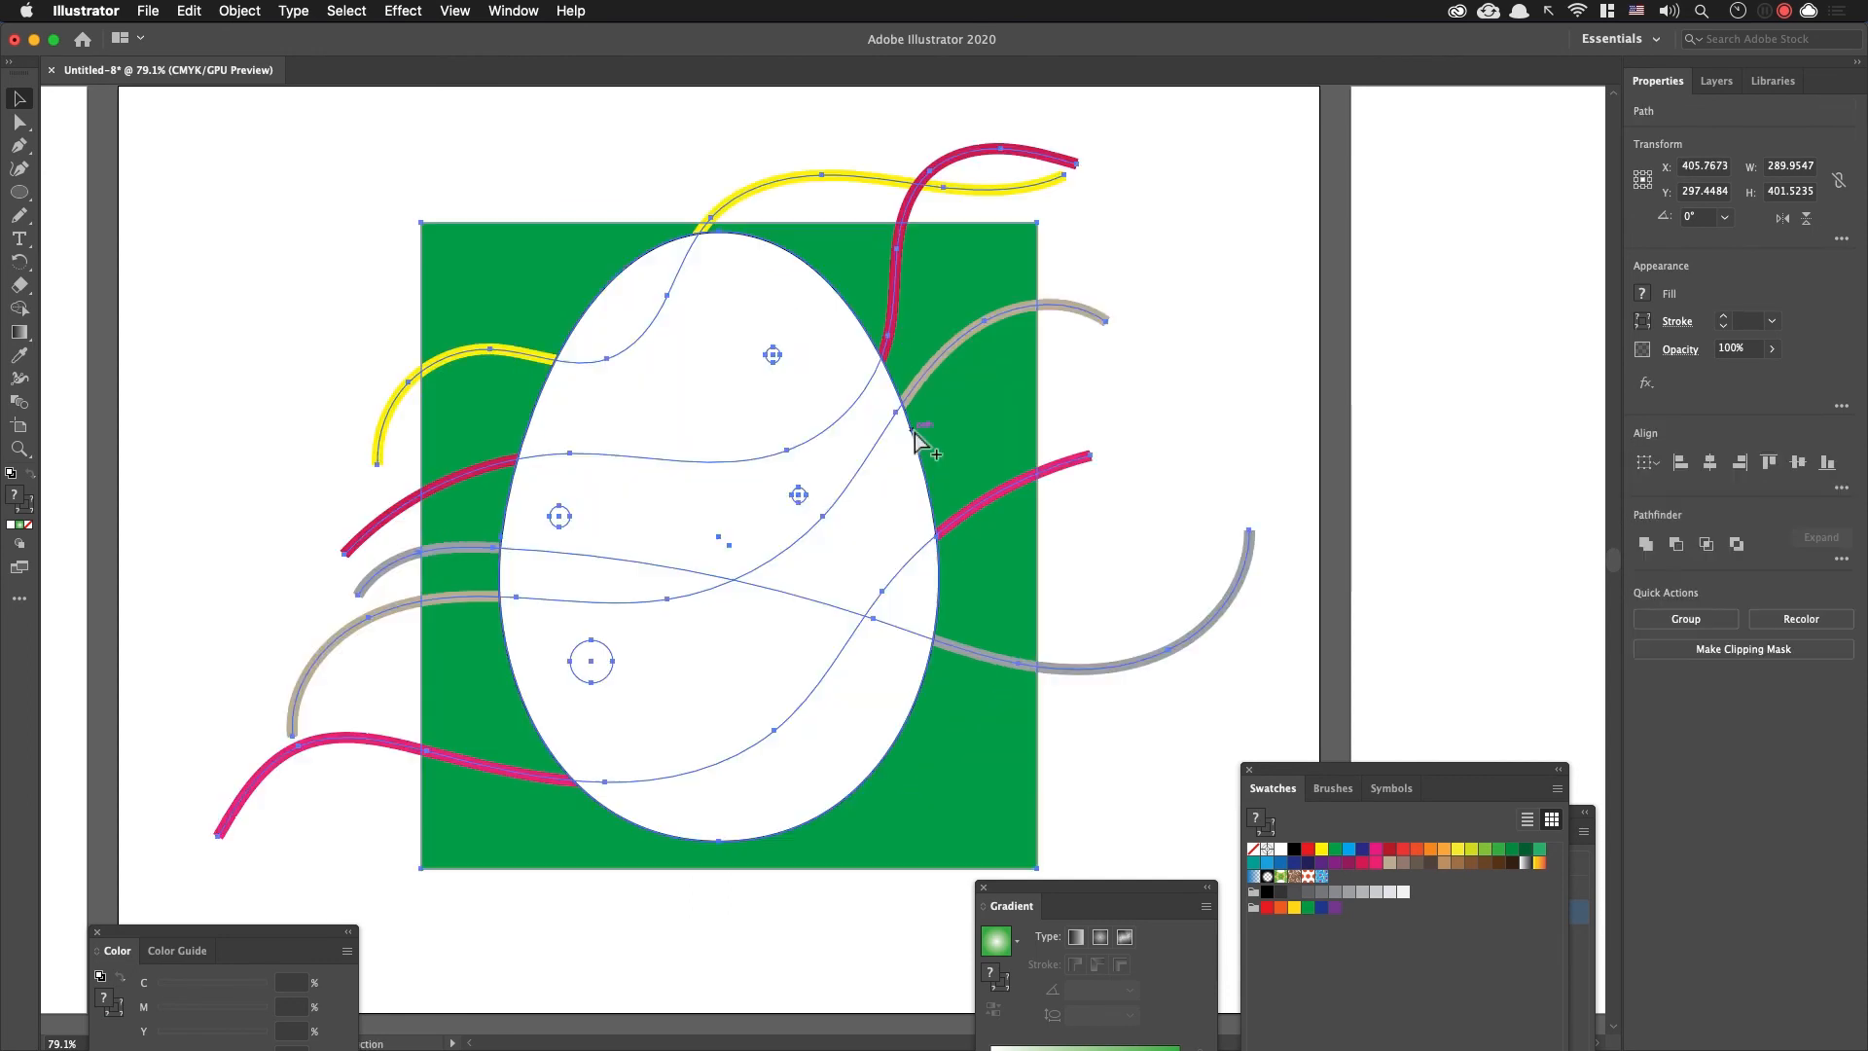
pyautogui.click(1126, 387)
pyautogui.moveTo(895, 453); pyautogui.dragTo(1051, 673)
pyautogui.press('super+z')
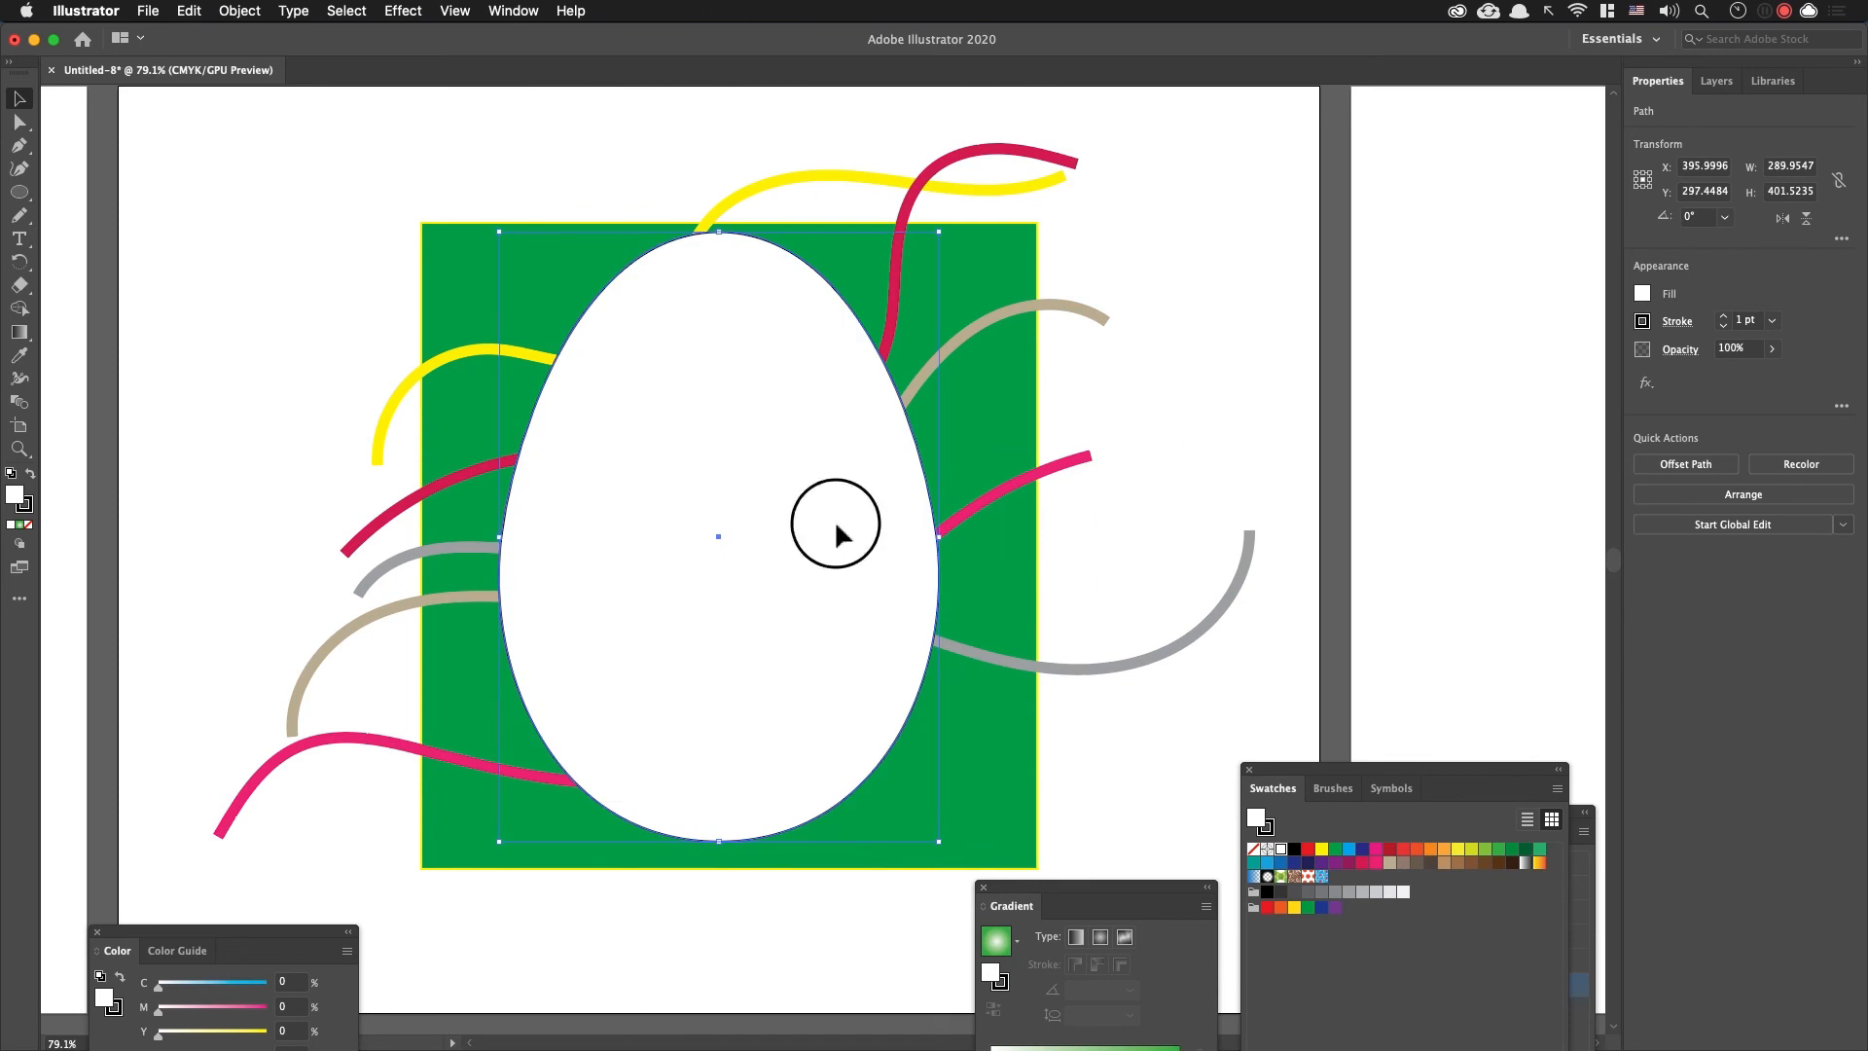
pyautogui.moveTo(830, 497); pyautogui.dragTo(708, 785)
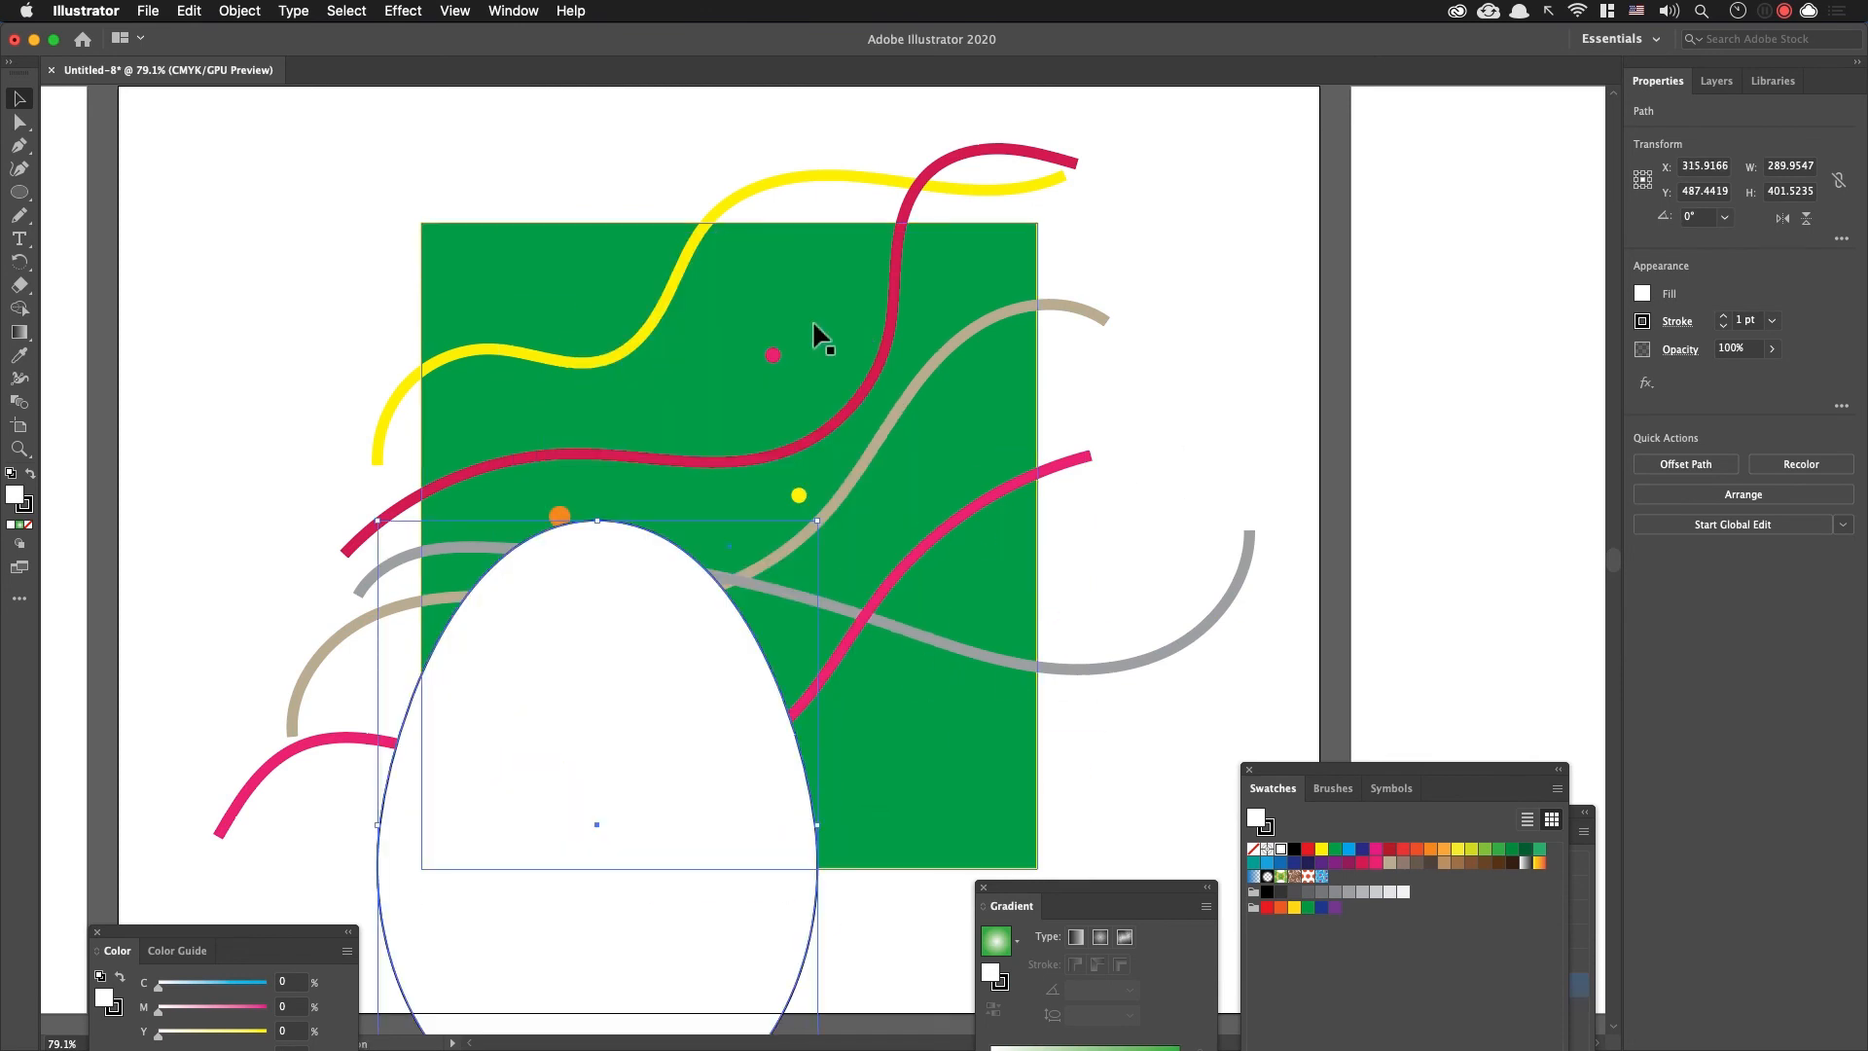
pyautogui.press('super+z')
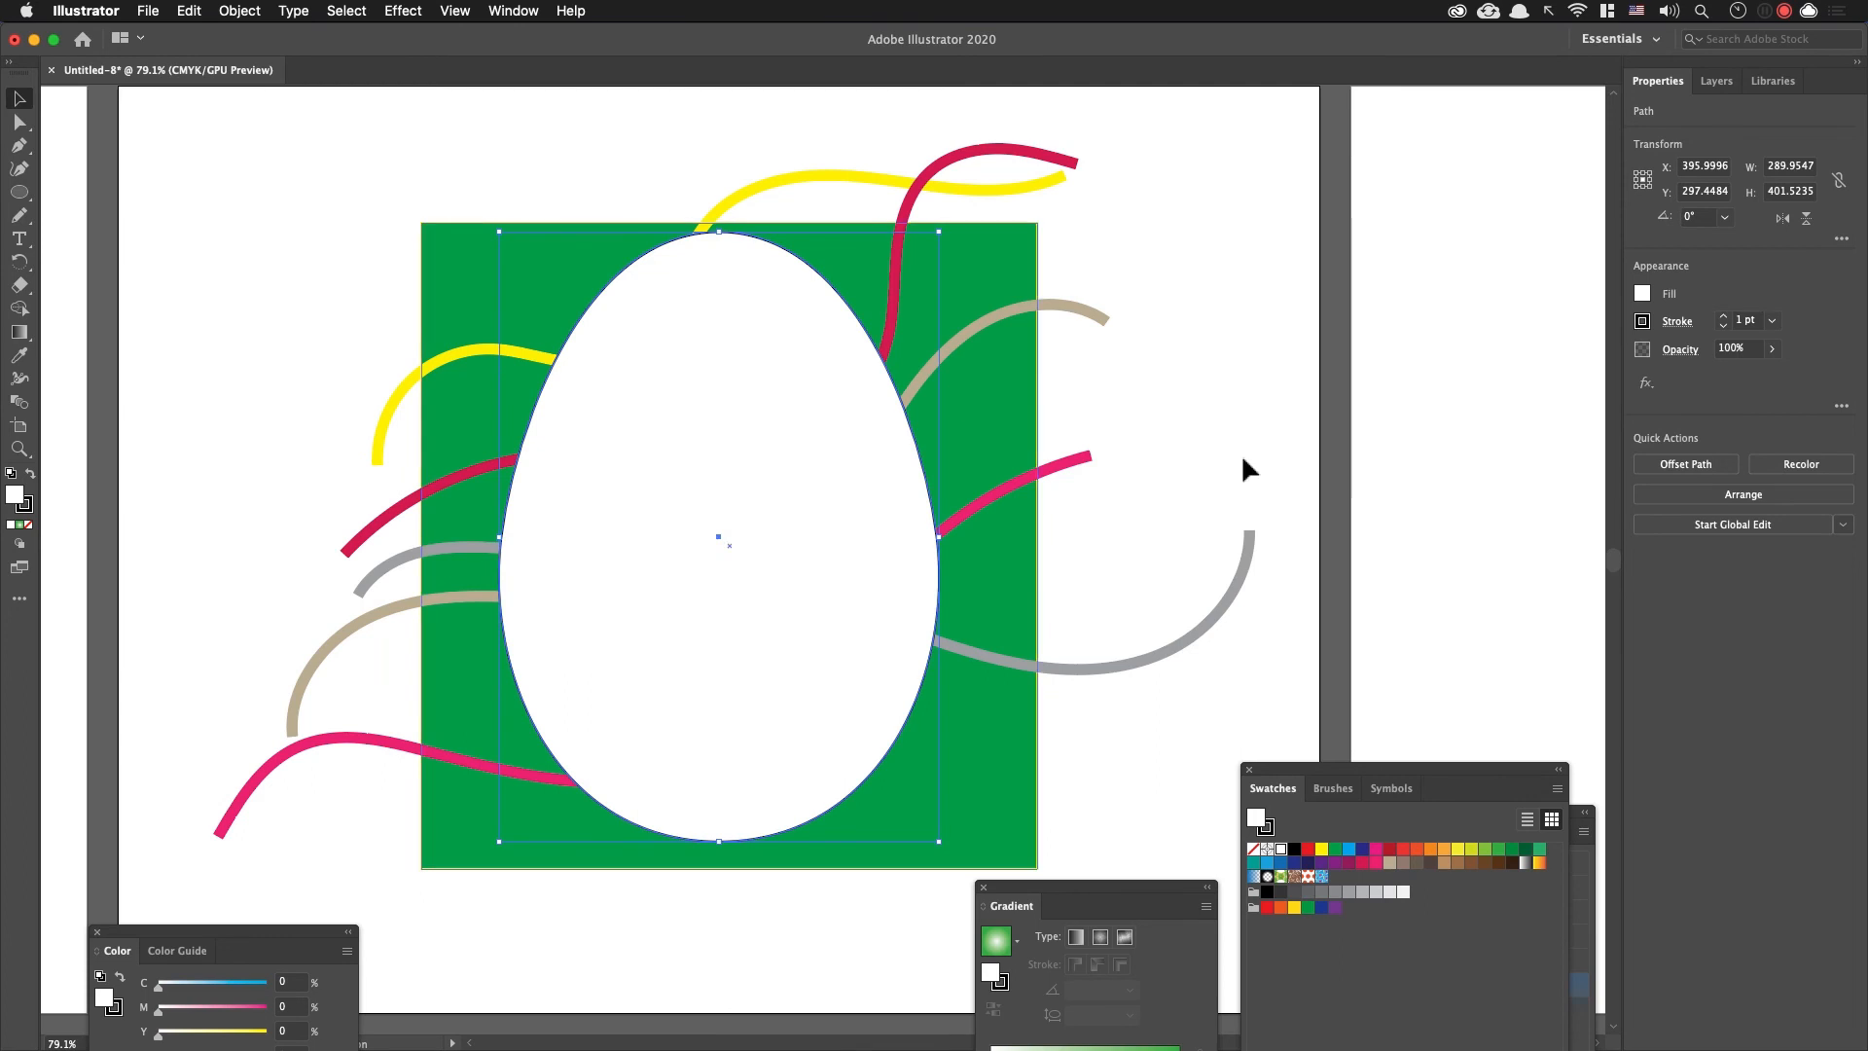
# Step: Select the egg together with all its decorations and clip them with the egg shape again
pyautogui.moveTo(1151, 765); pyautogui.dragTo(399, 254)
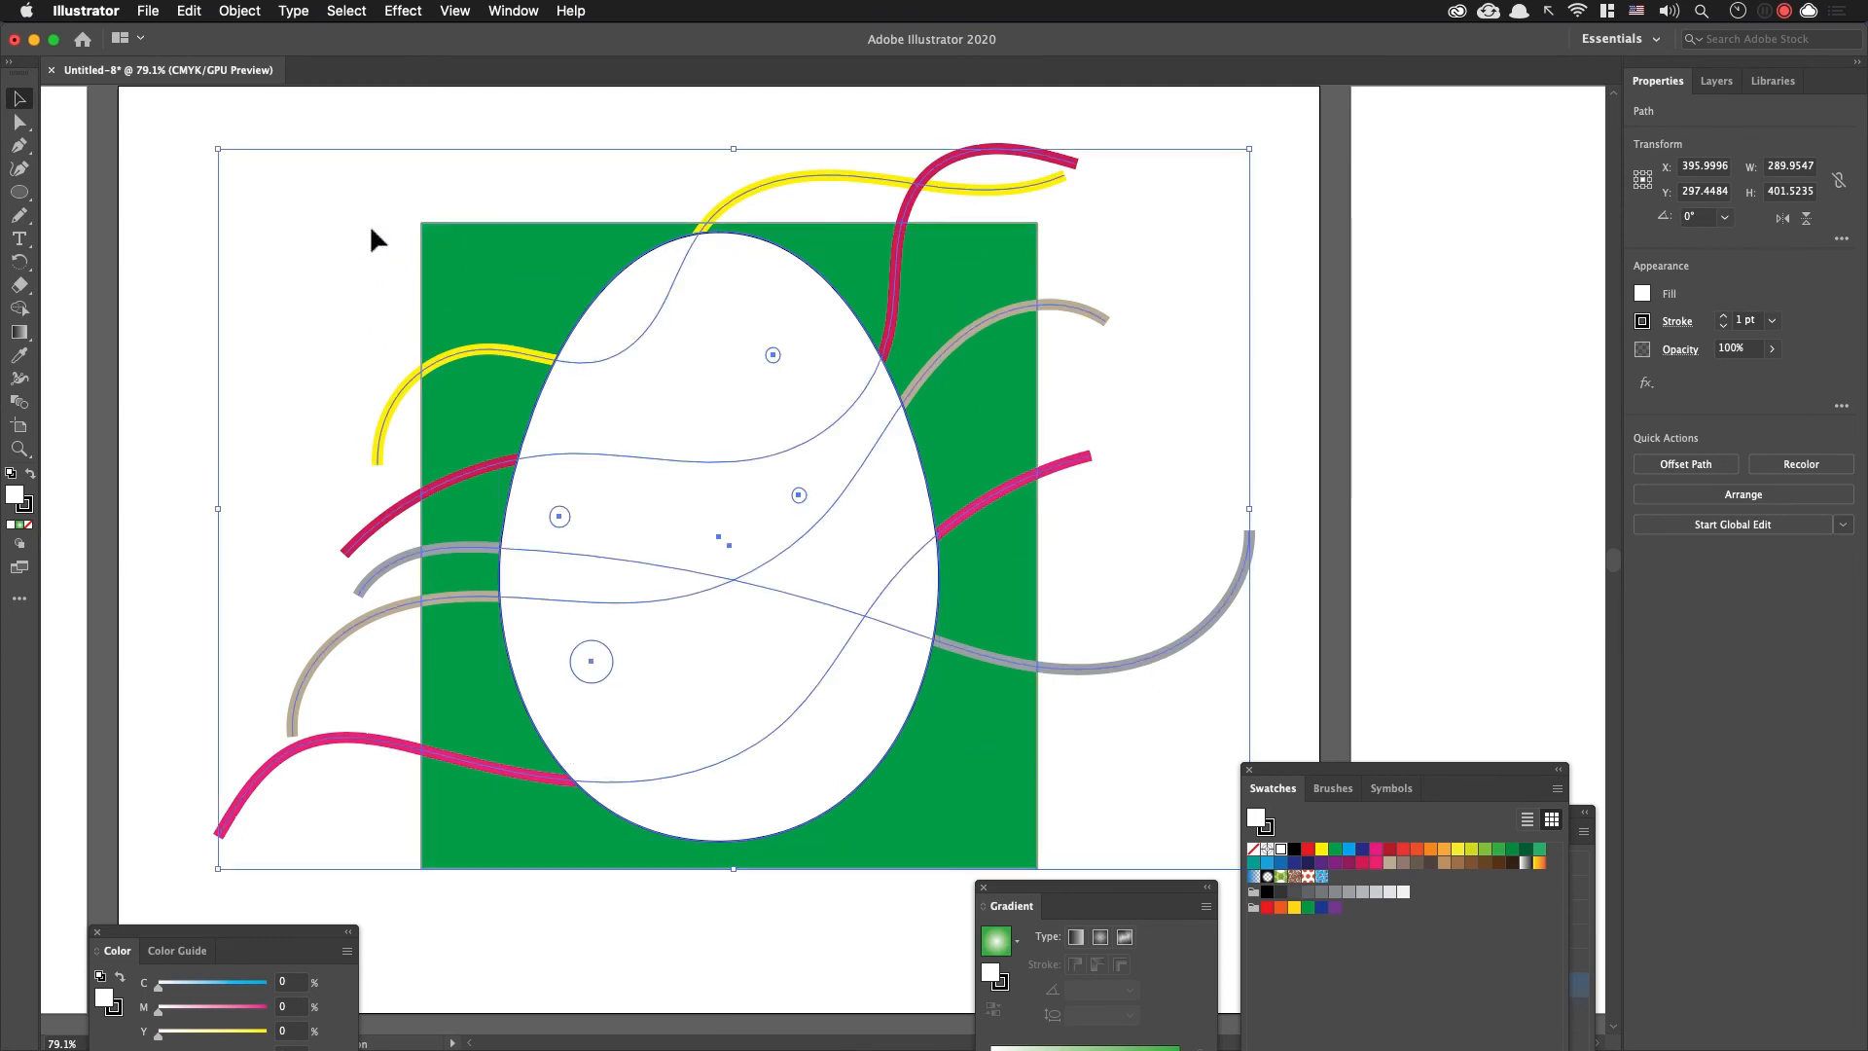
pyautogui.press('super+7')
pyautogui.click(1026, 713)
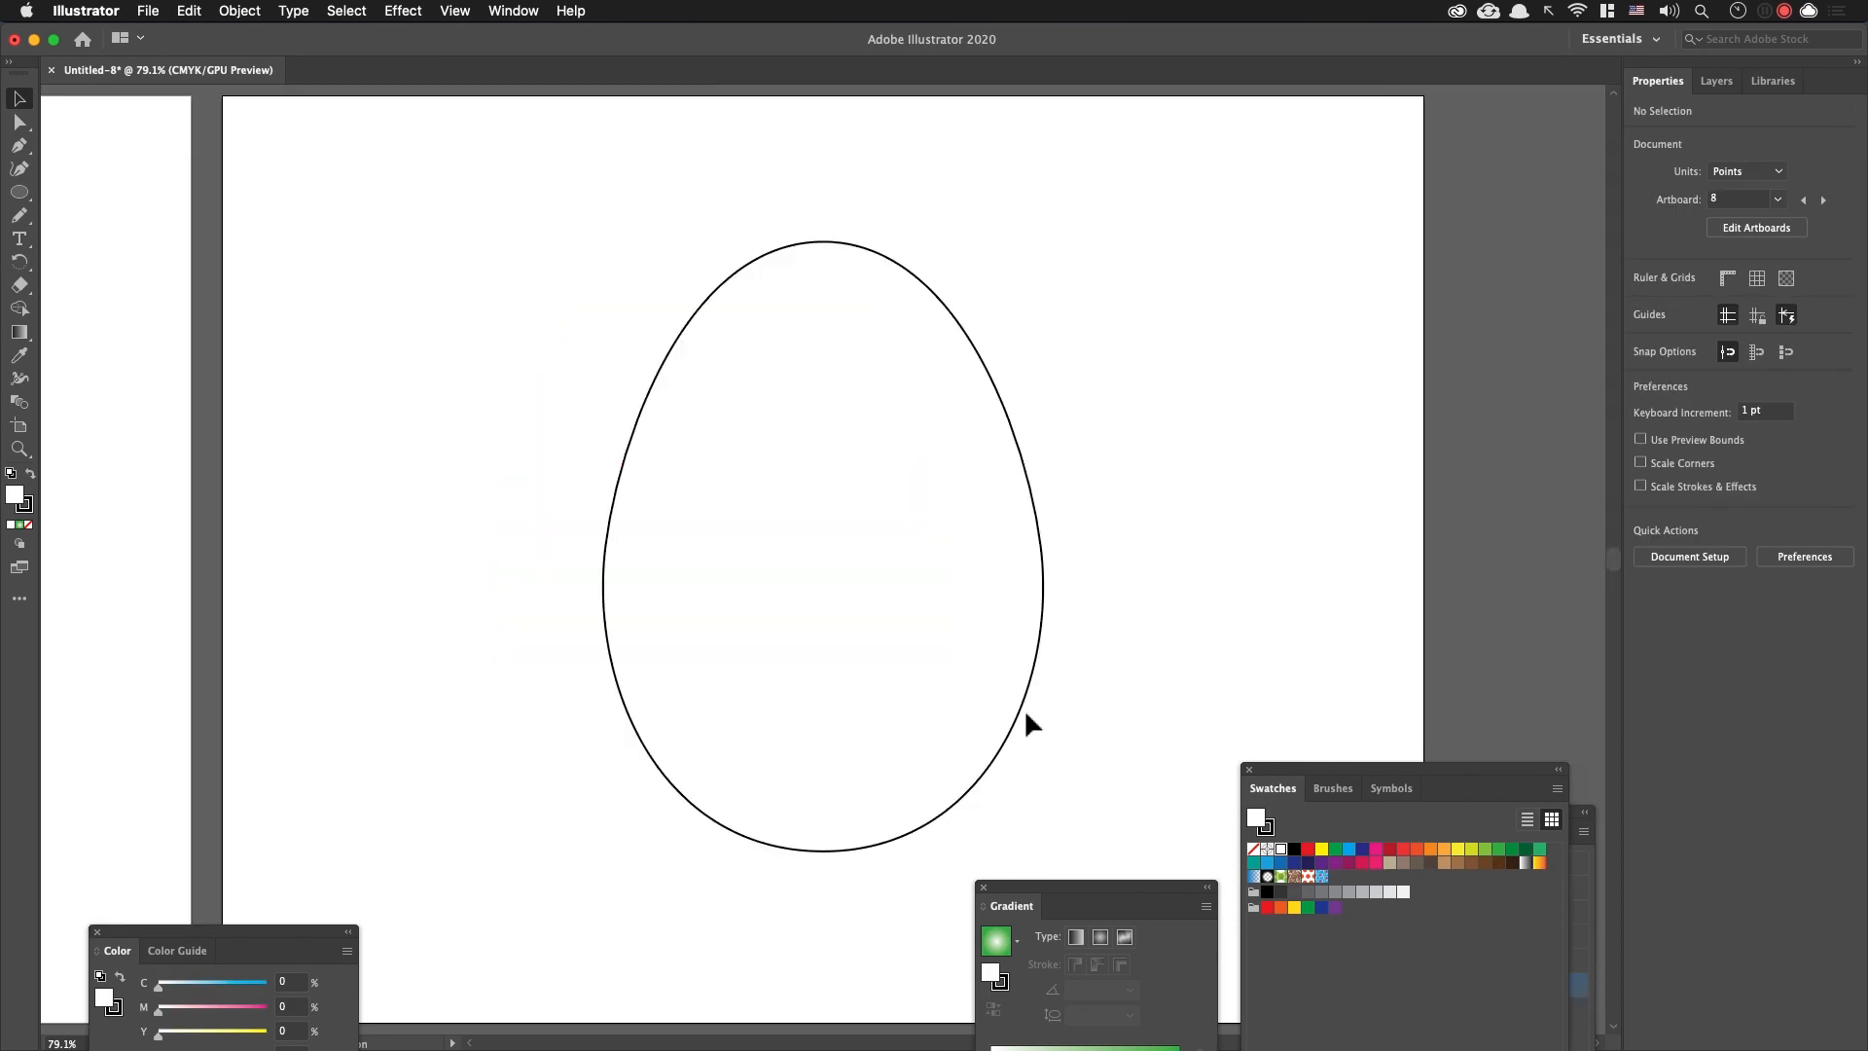
# Step: On artboard 8, draw a horizontal line about 466 pt long across the upper part of the blank egg
pyautogui.moveTo(901, 709); pyautogui.dragTo(823, 712)
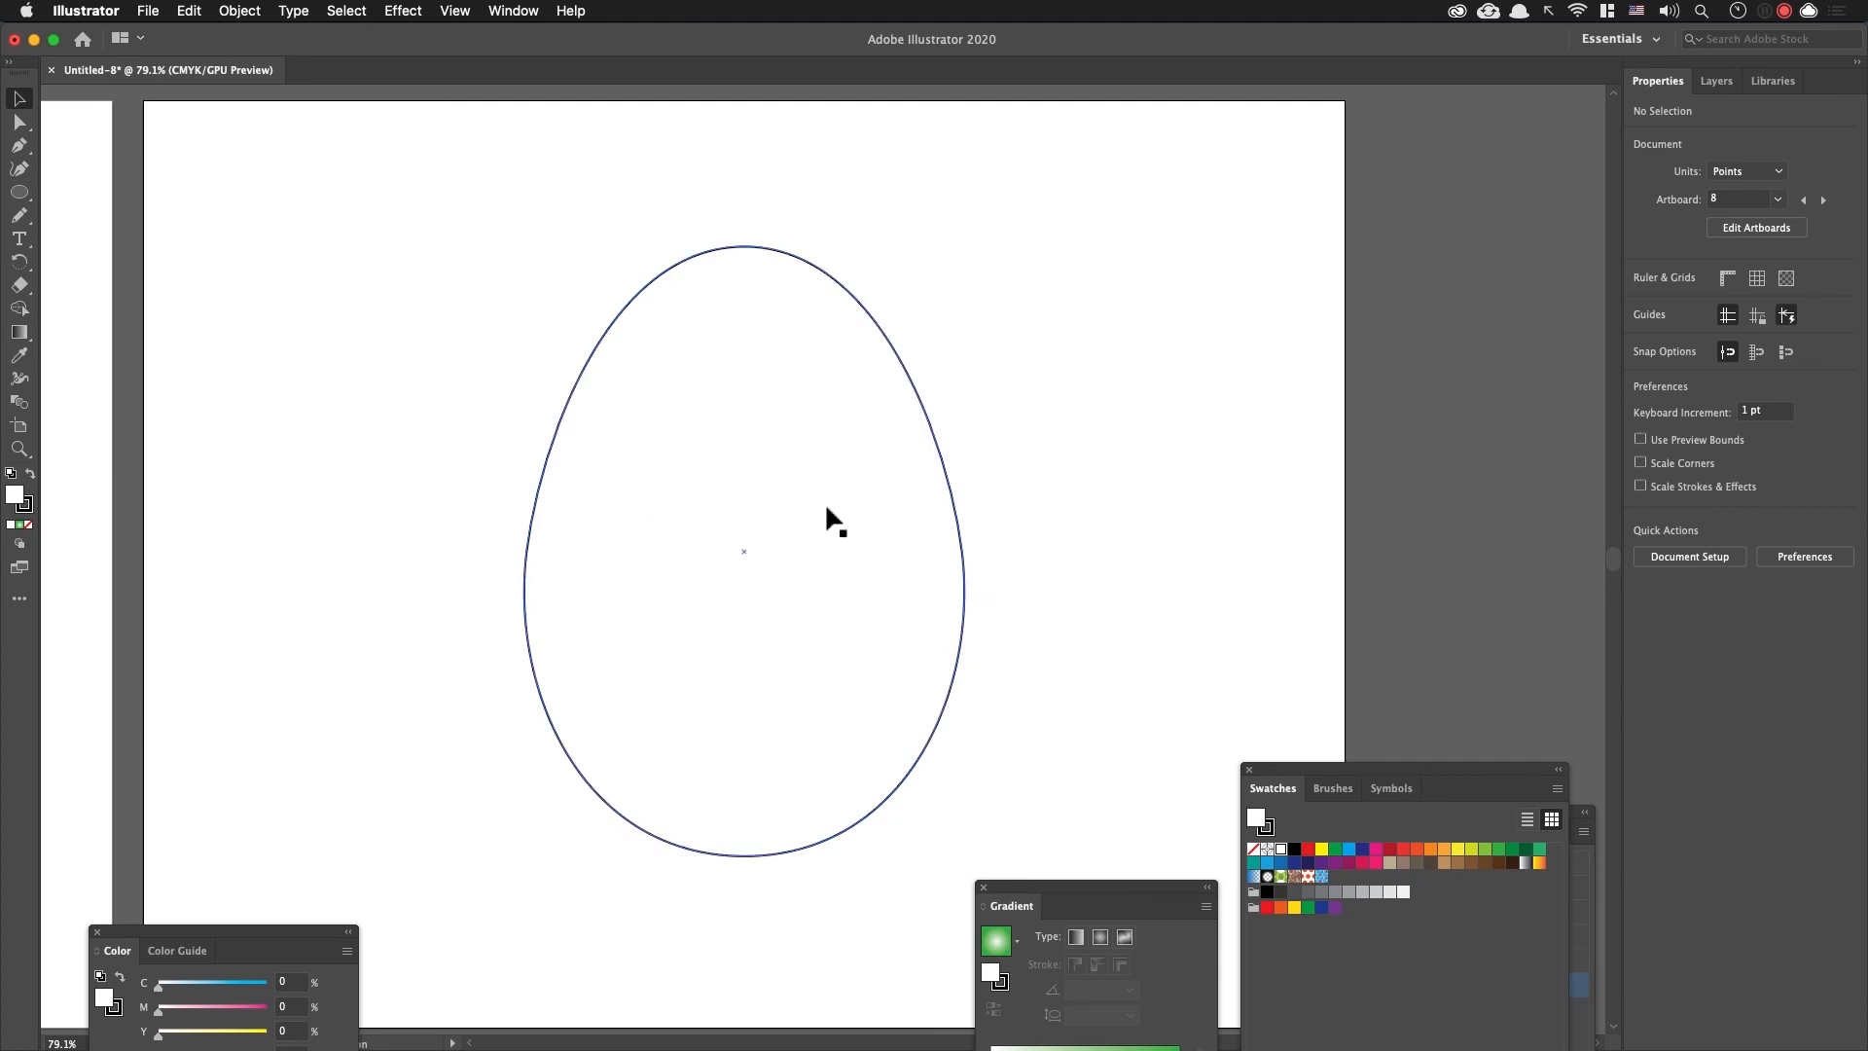
pyautogui.press('\\')
pyautogui.moveTo(425, 345); pyautogui.dragTo(1090, 407)
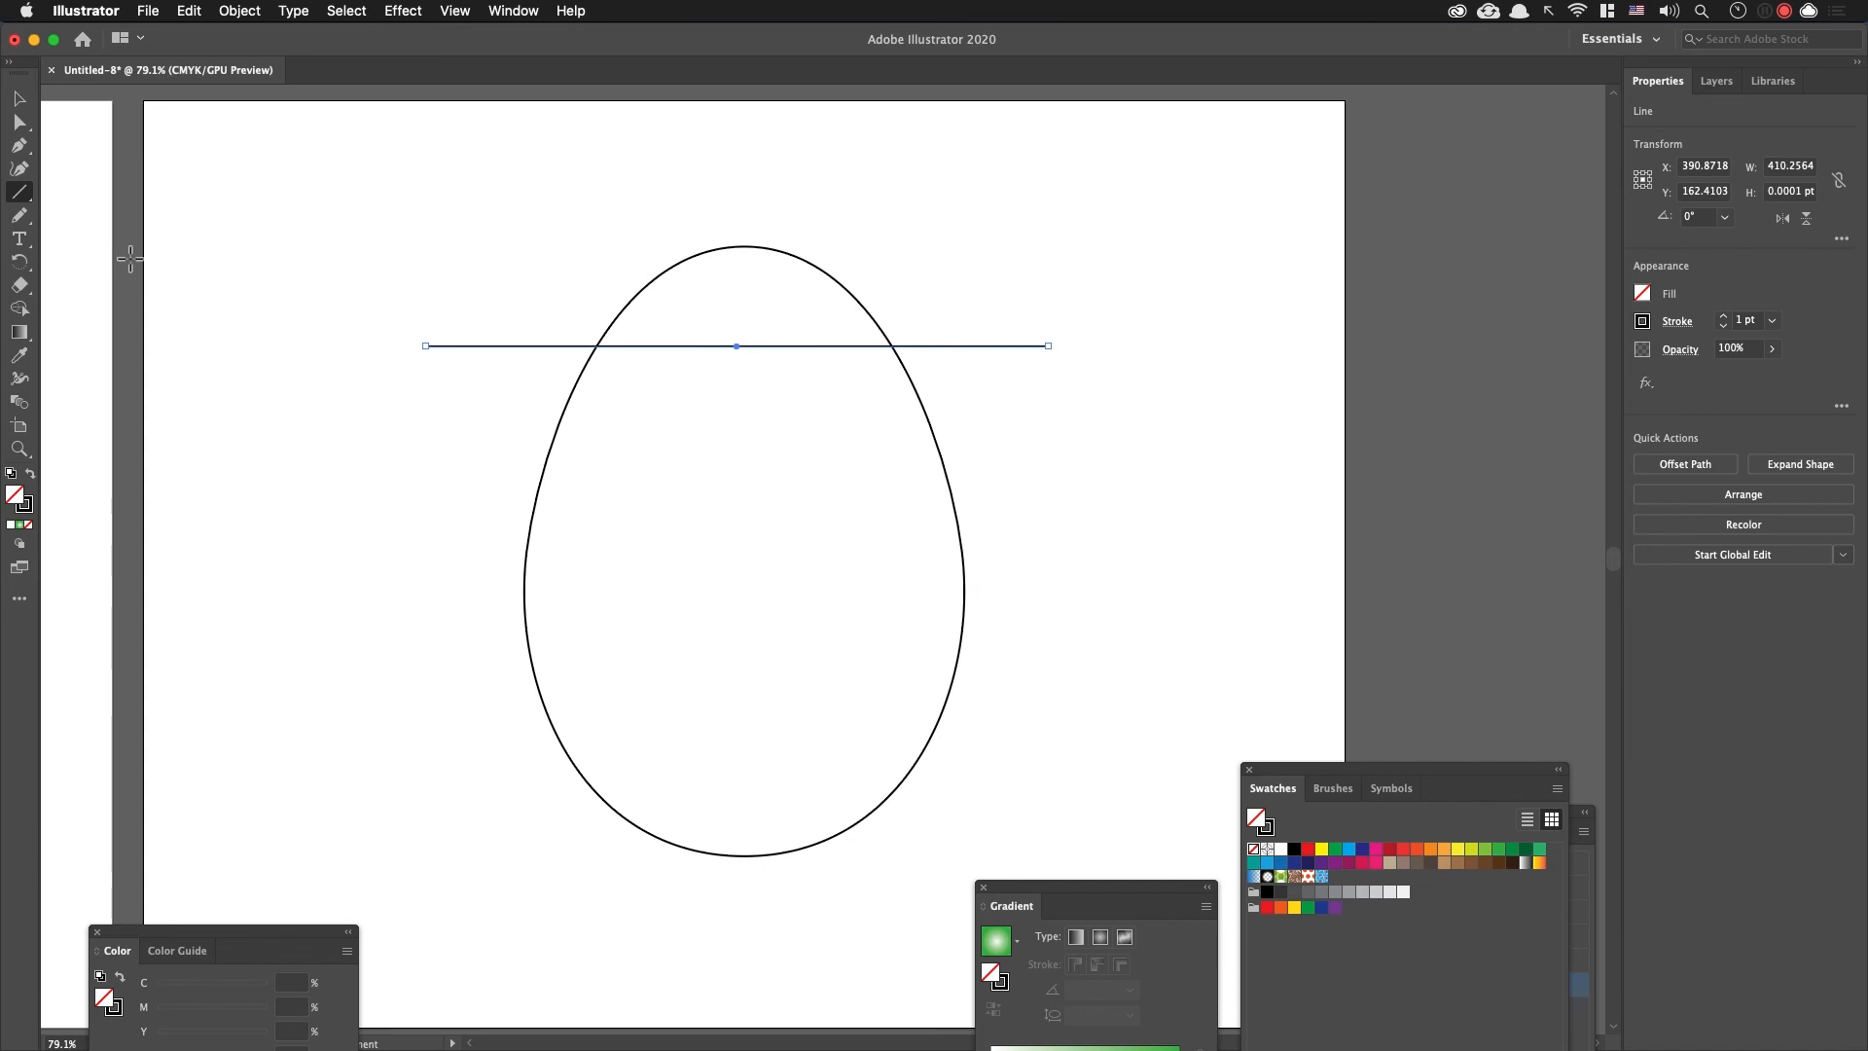
pyautogui.press('Delete')
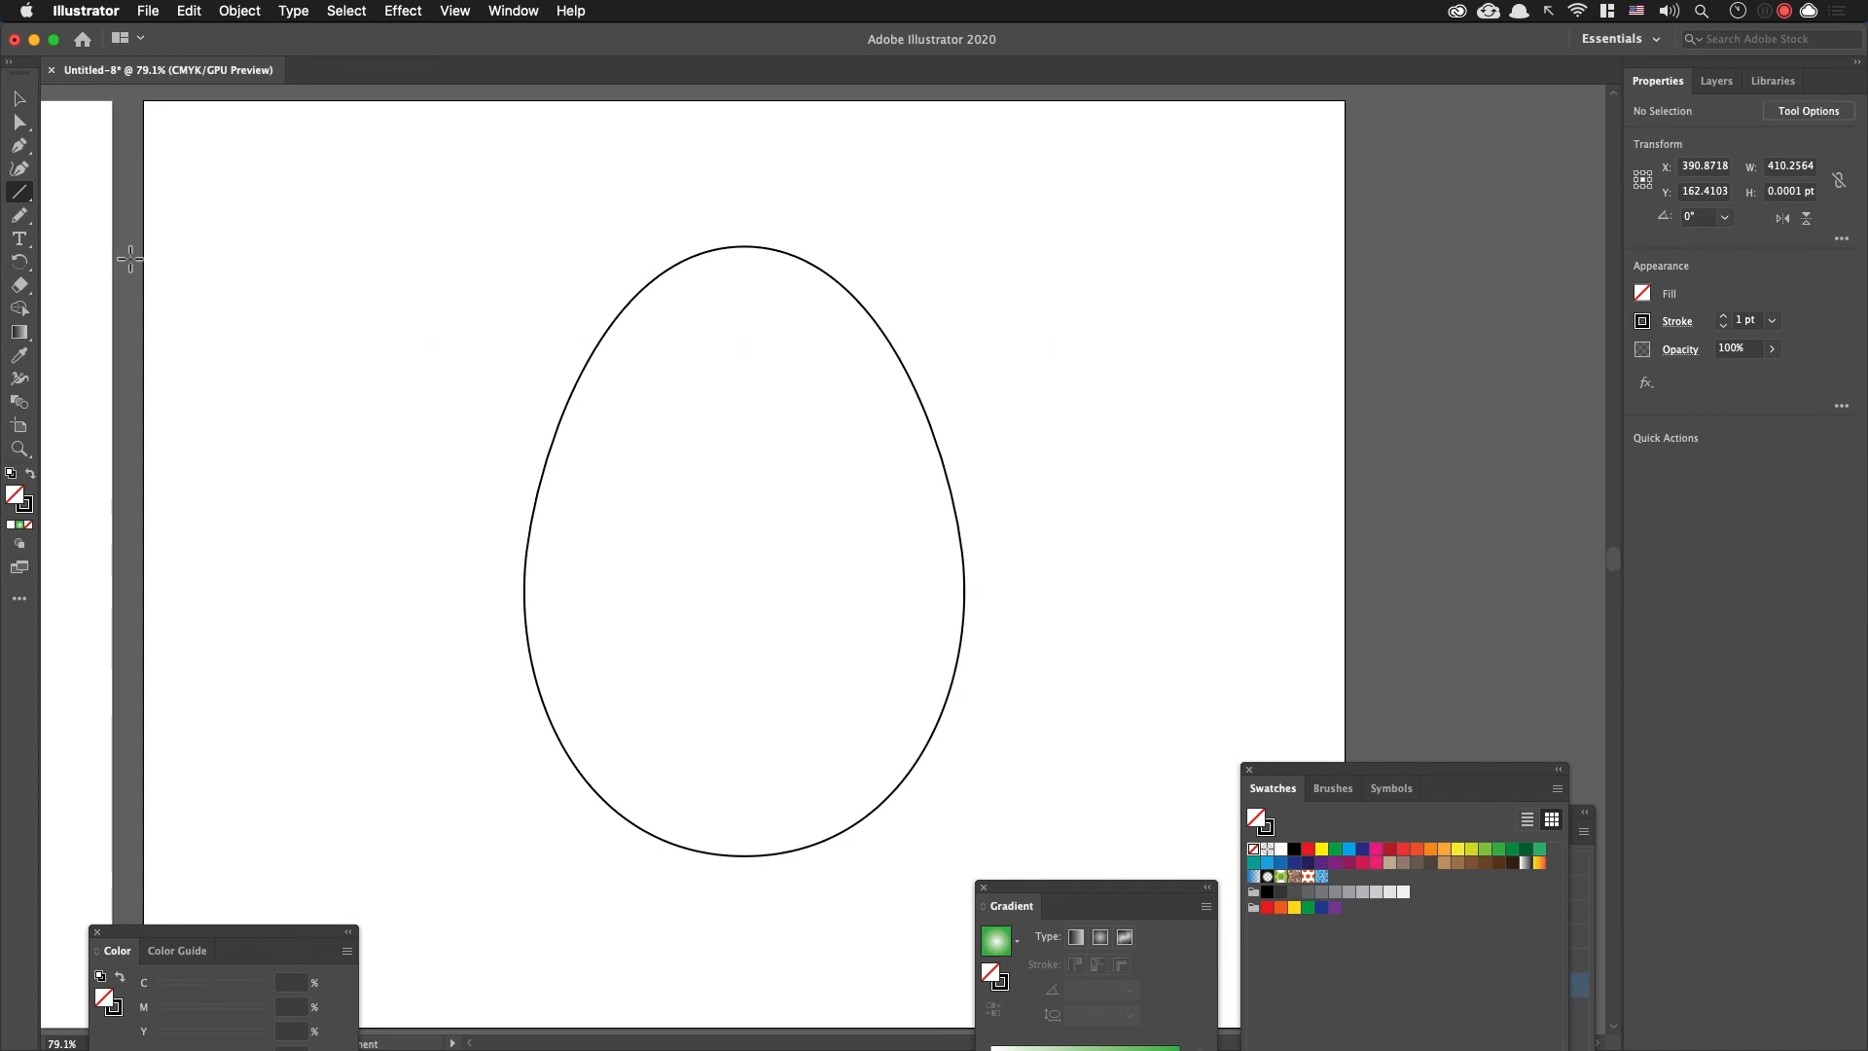
pyautogui.moveTo(399, 344); pyautogui.dragTo(1109, 399)
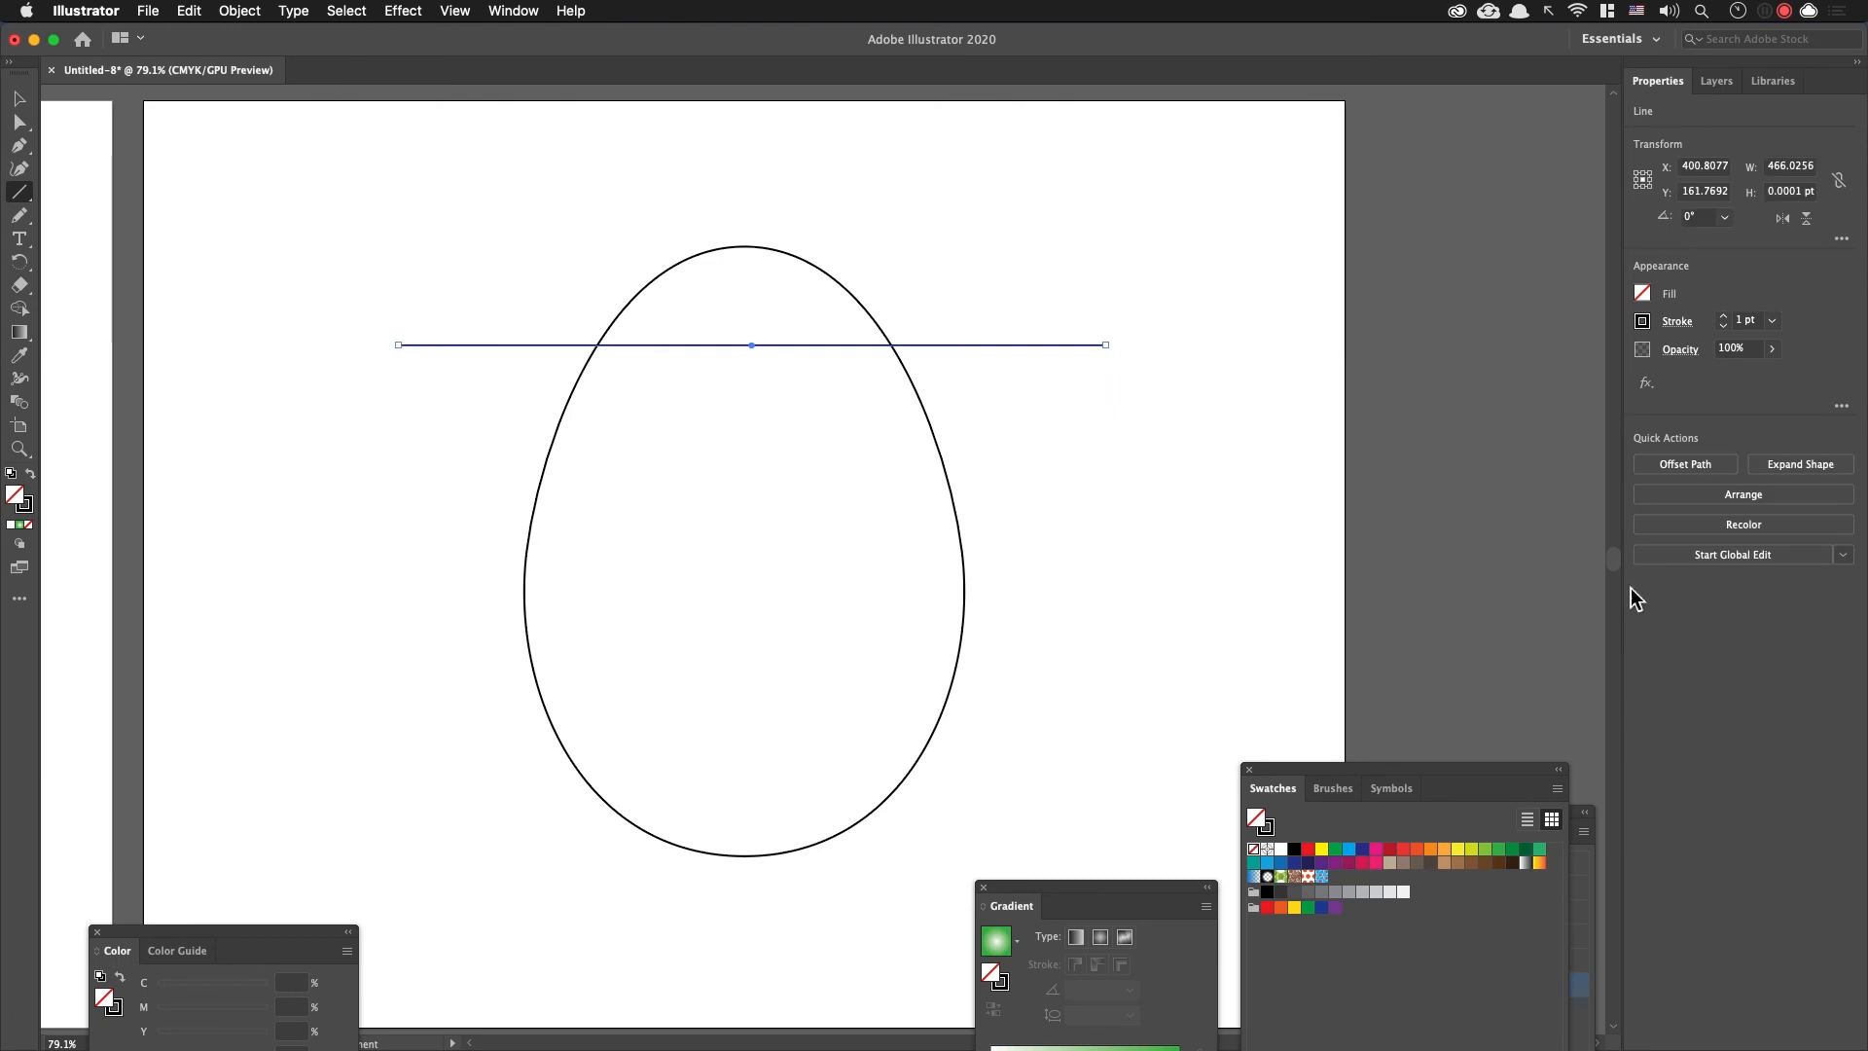
# Step: Apply a Zig Zag effect to the horizontal line with an absolute size of 20 pt
pyautogui.click(1646, 382)
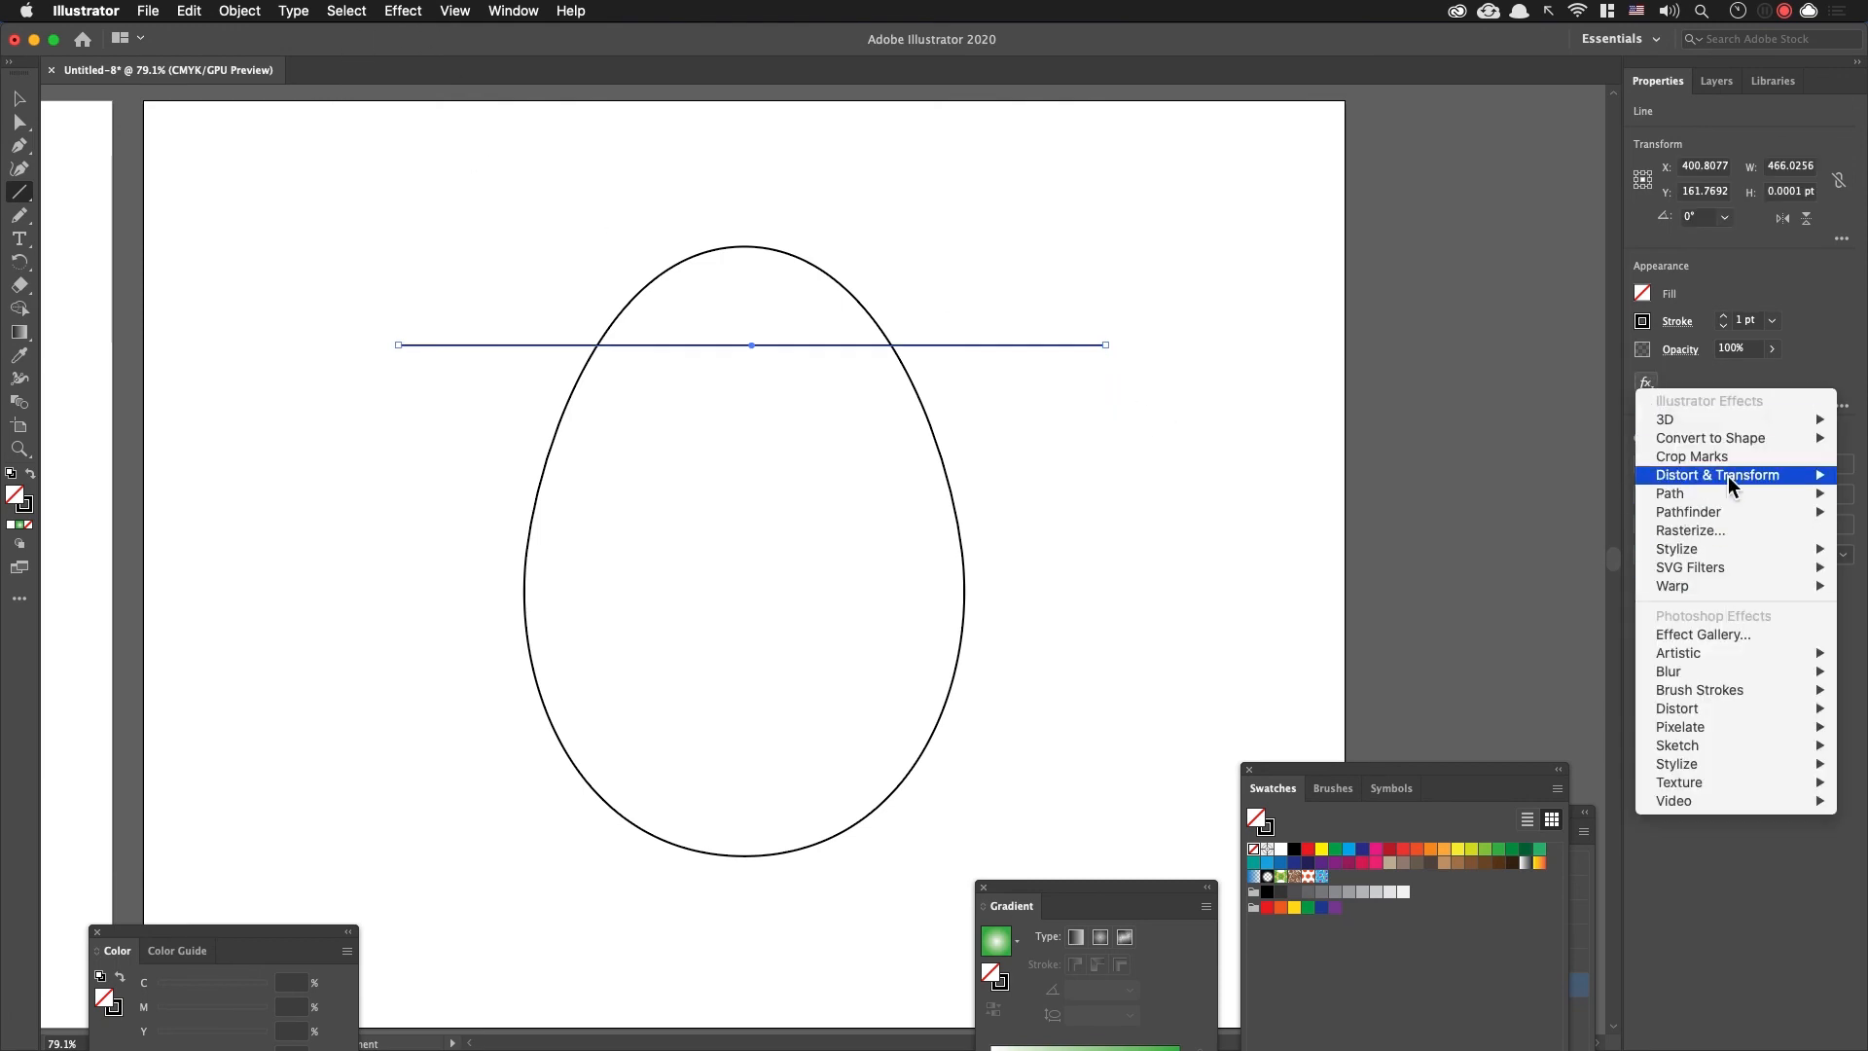
pyautogui.moveTo(1728, 475)
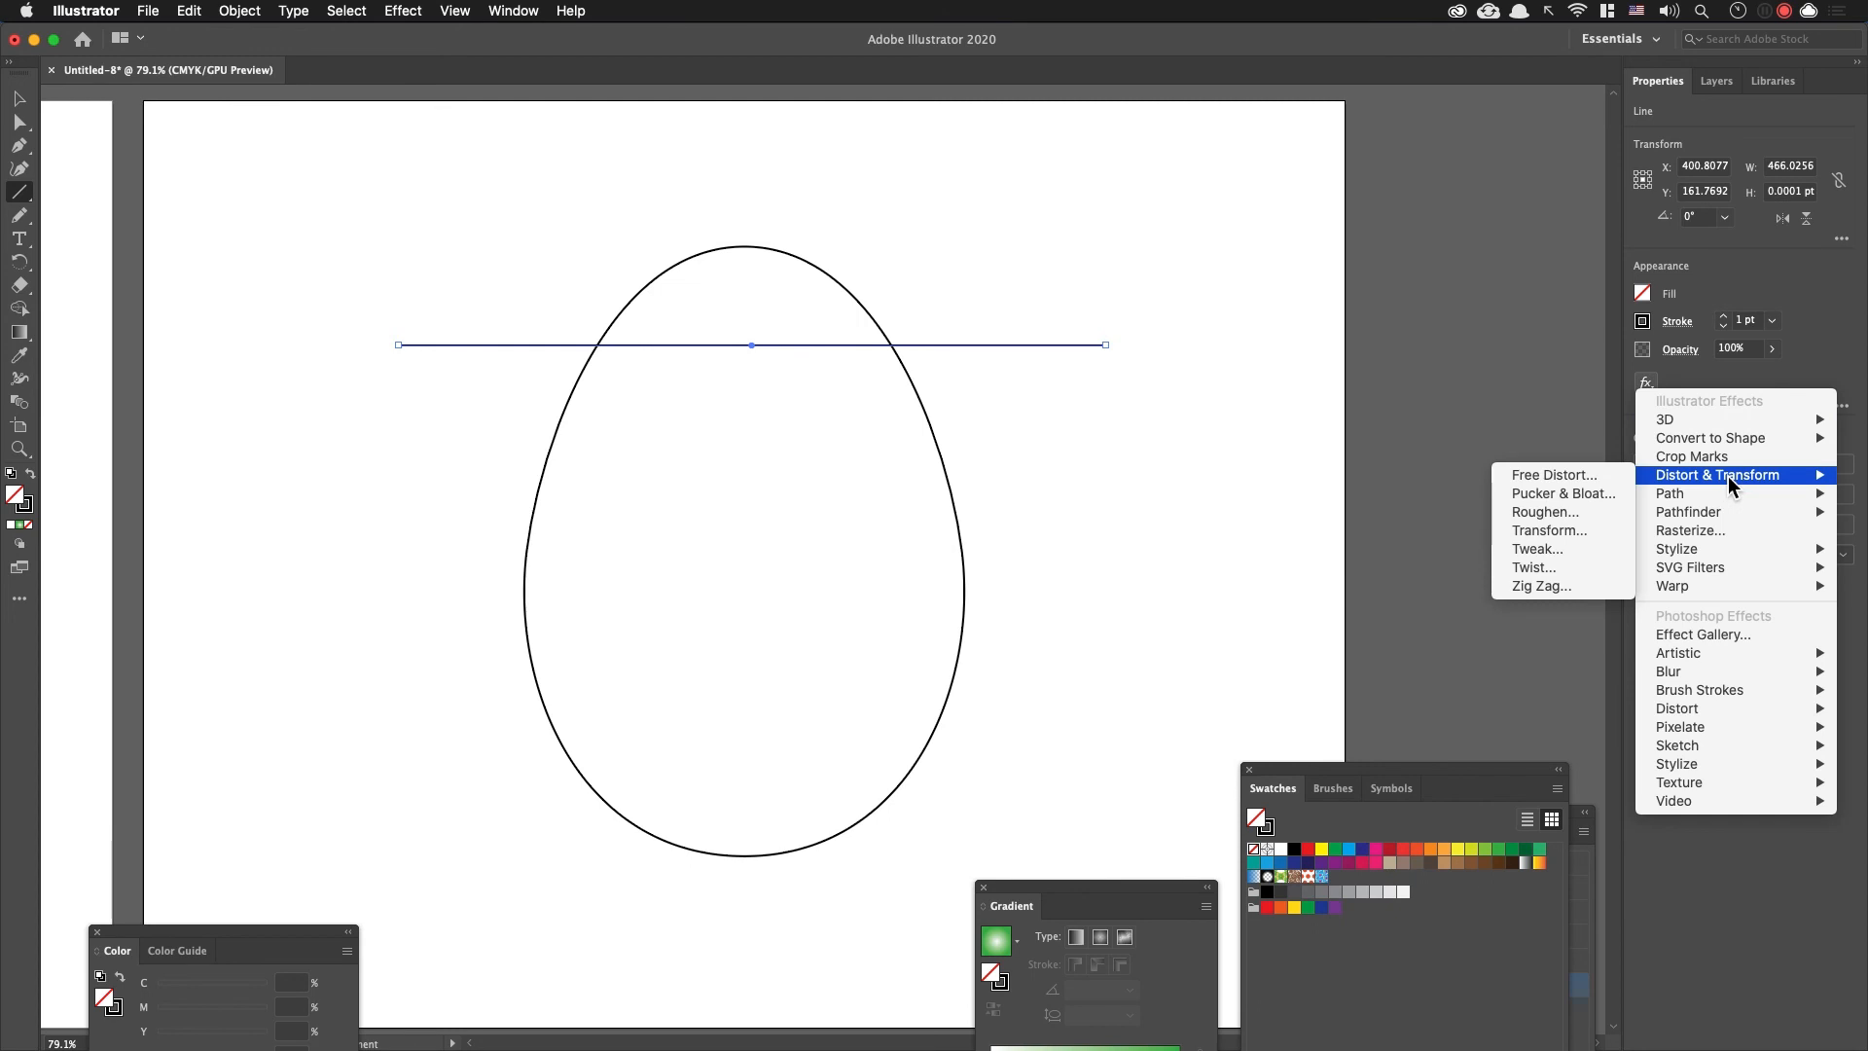
pyautogui.click(1568, 585)
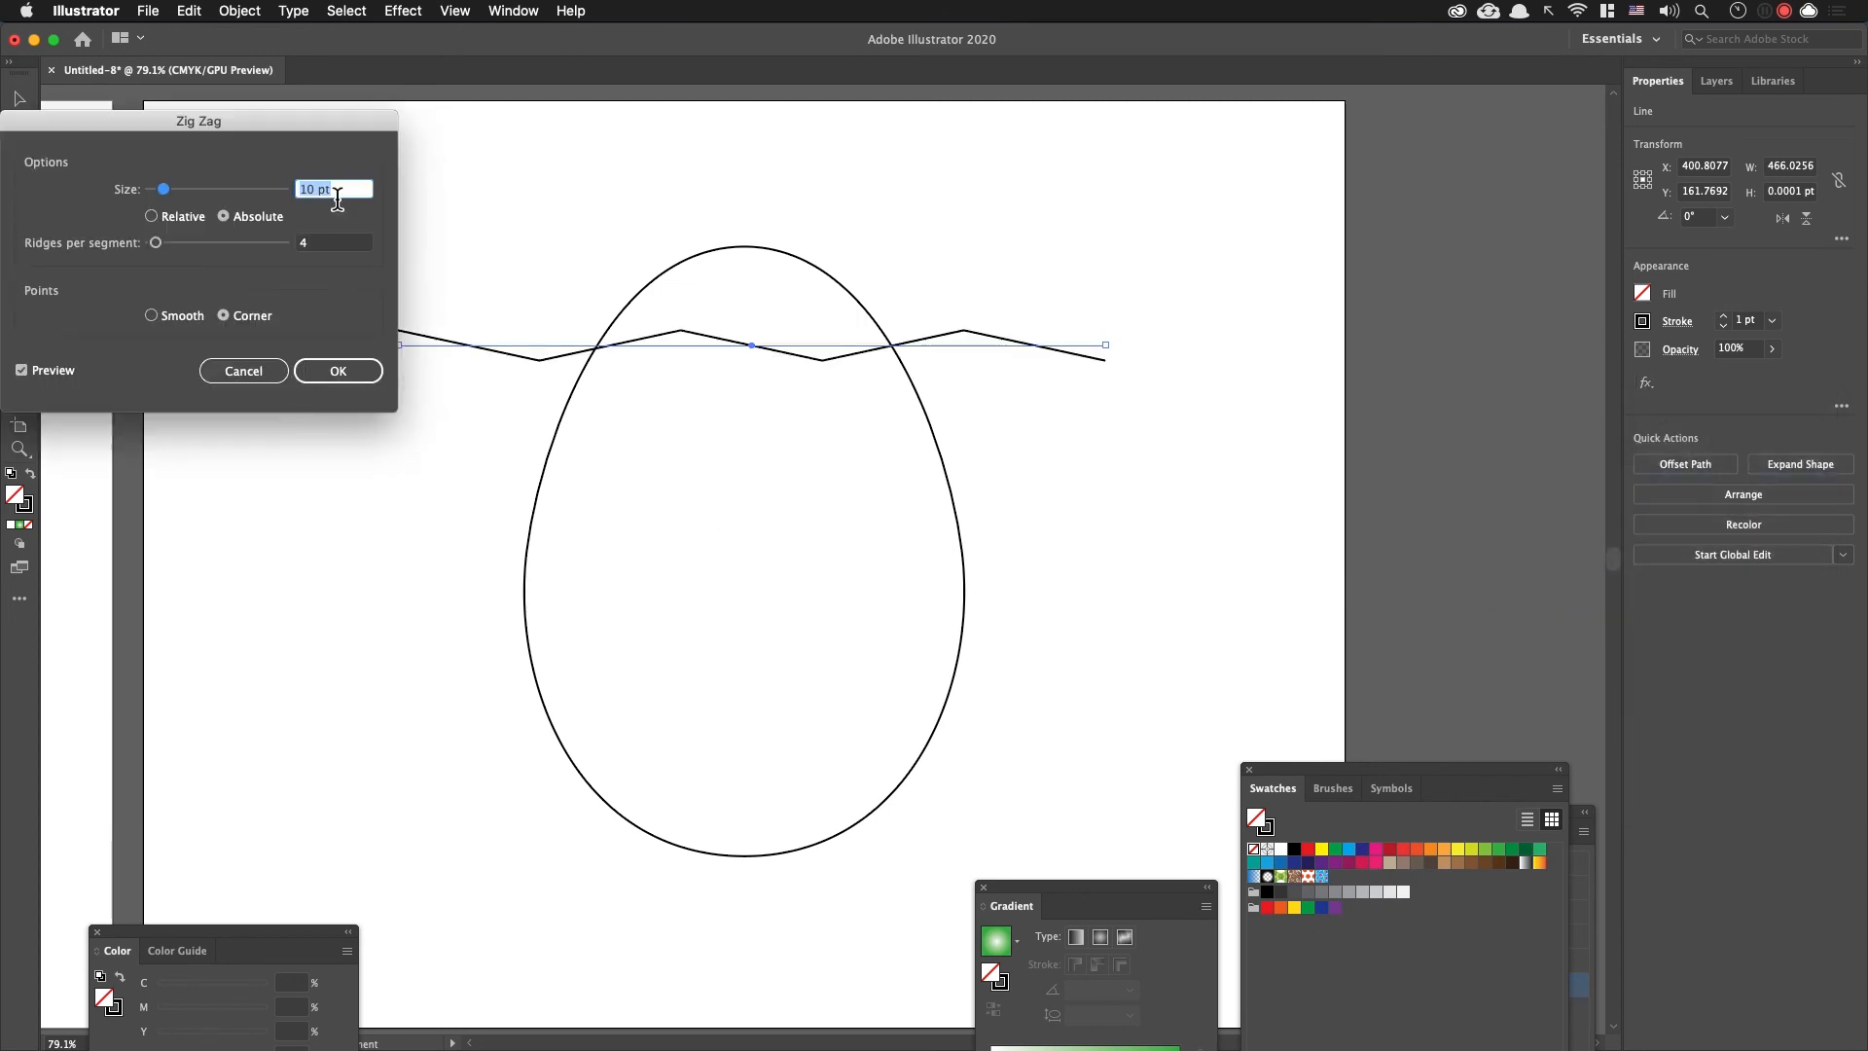
pyautogui.hotkey('shift', 'Up')
pyautogui.hotkey('shift', 'Up')
pyautogui.hotkey('shift', 'Up')
pyautogui.hotkey('shift', 'Down')
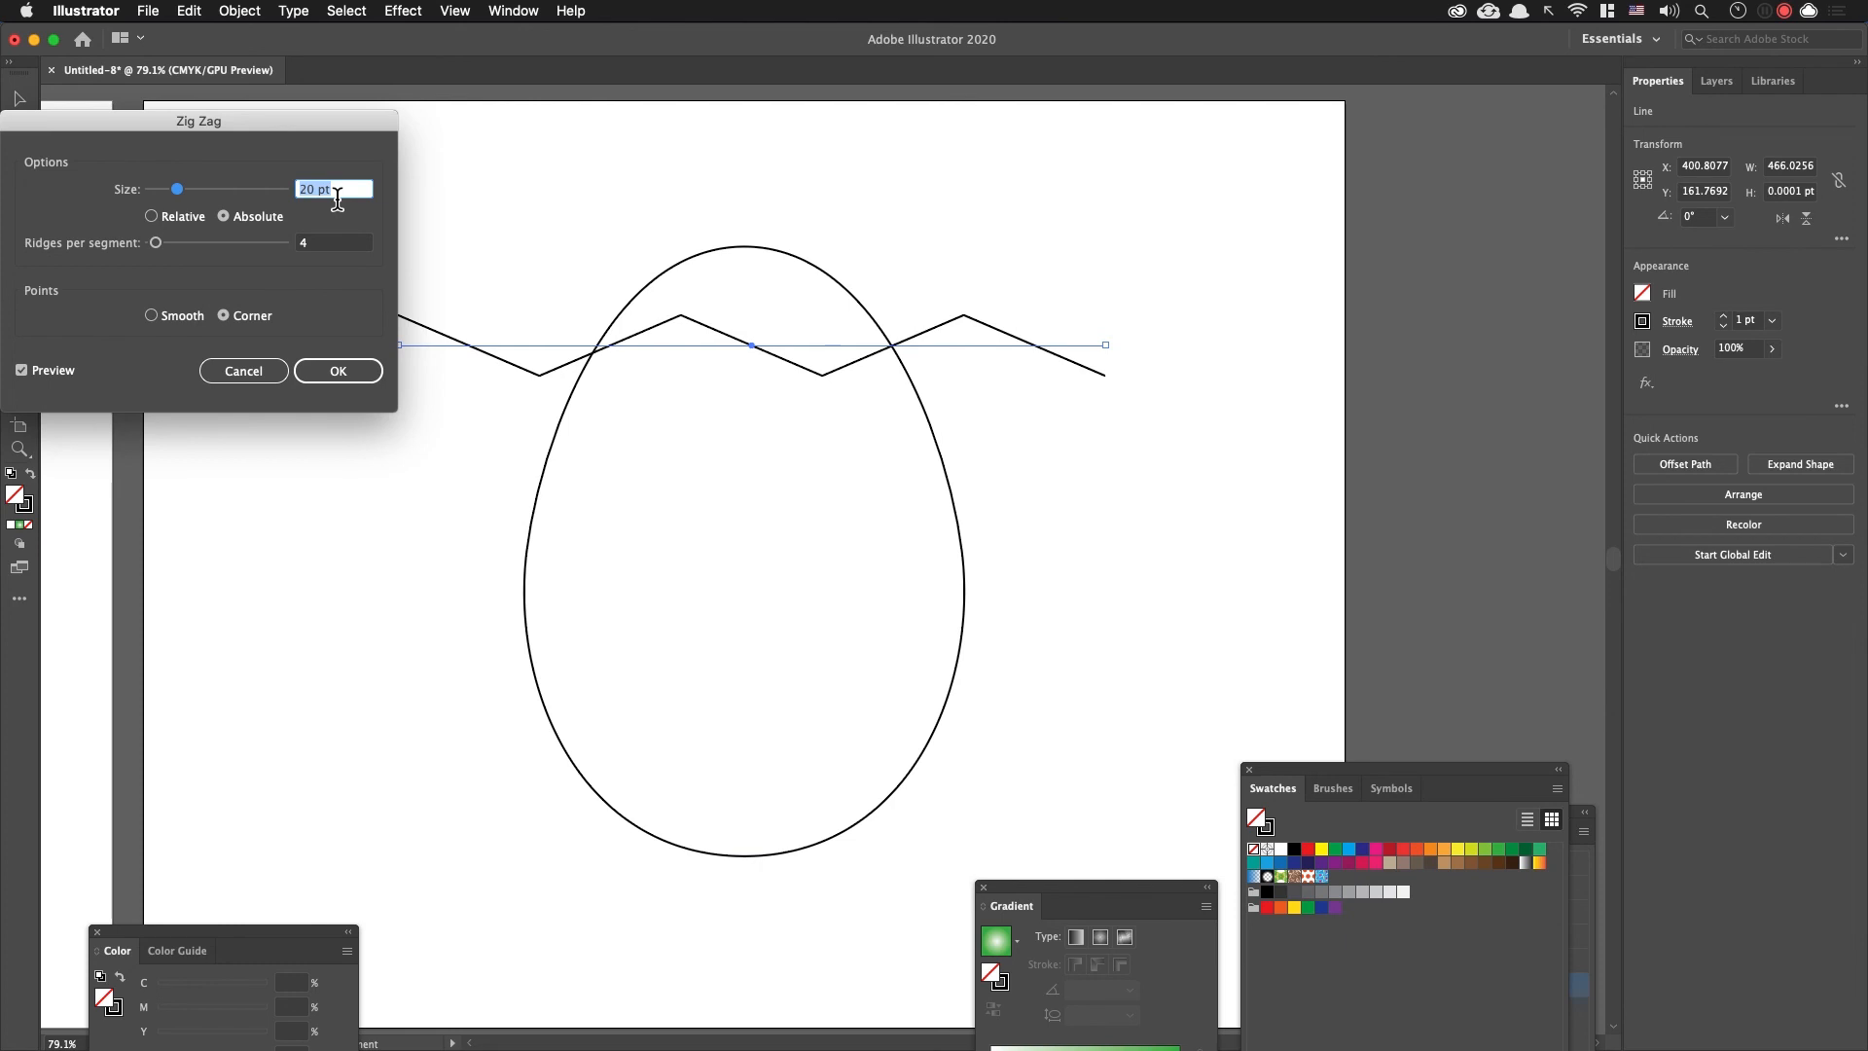
# Step: Set the Zig Zag effect to 17 ridges per segment with corner points and apply it to the line
pyautogui.press('Tab')
pyautogui.press('Up')
pyautogui.press('Up')
pyautogui.press('Up')
pyautogui.press('Up')
pyautogui.press('Up')
pyautogui.press('Up')
pyautogui.press('Up')
pyautogui.press('Up')
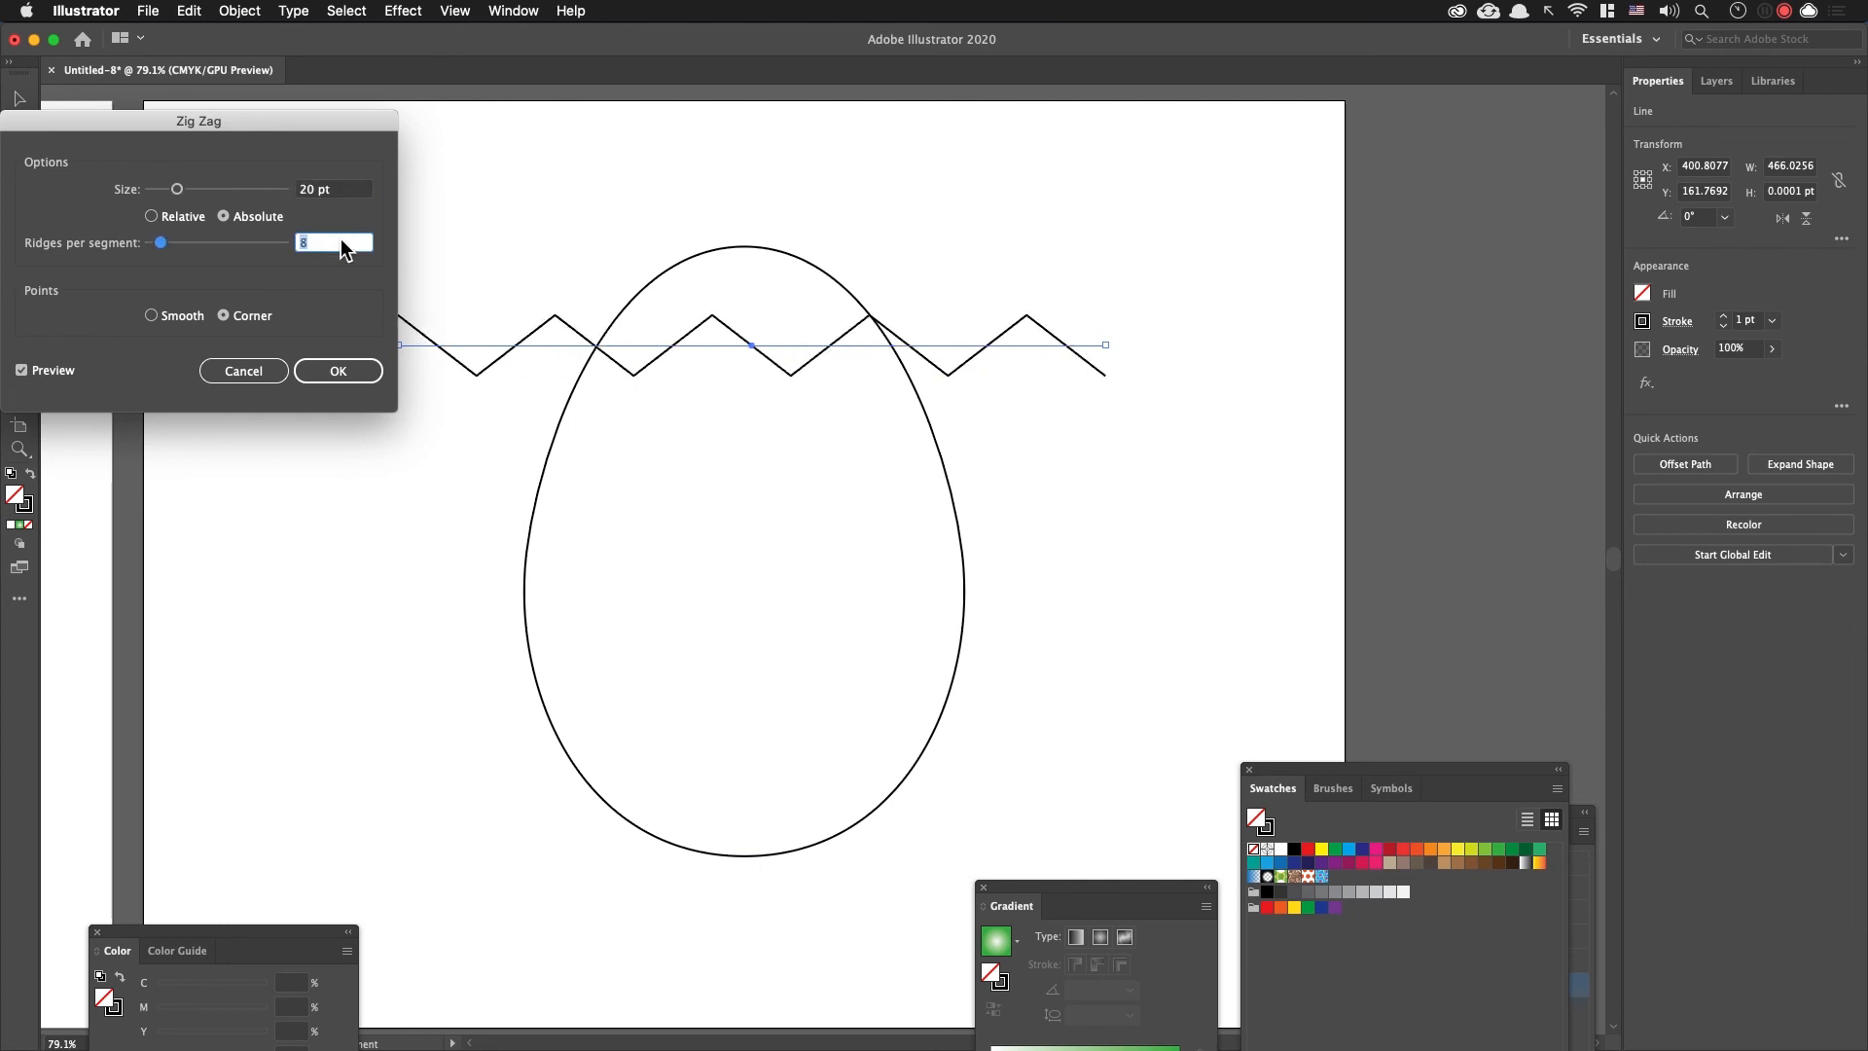
pyautogui.press('Up')
pyautogui.press('Up')
pyautogui.press('Up')
pyautogui.press('Up')
pyautogui.press('Up')
pyautogui.press('Up')
pyautogui.press('Up')
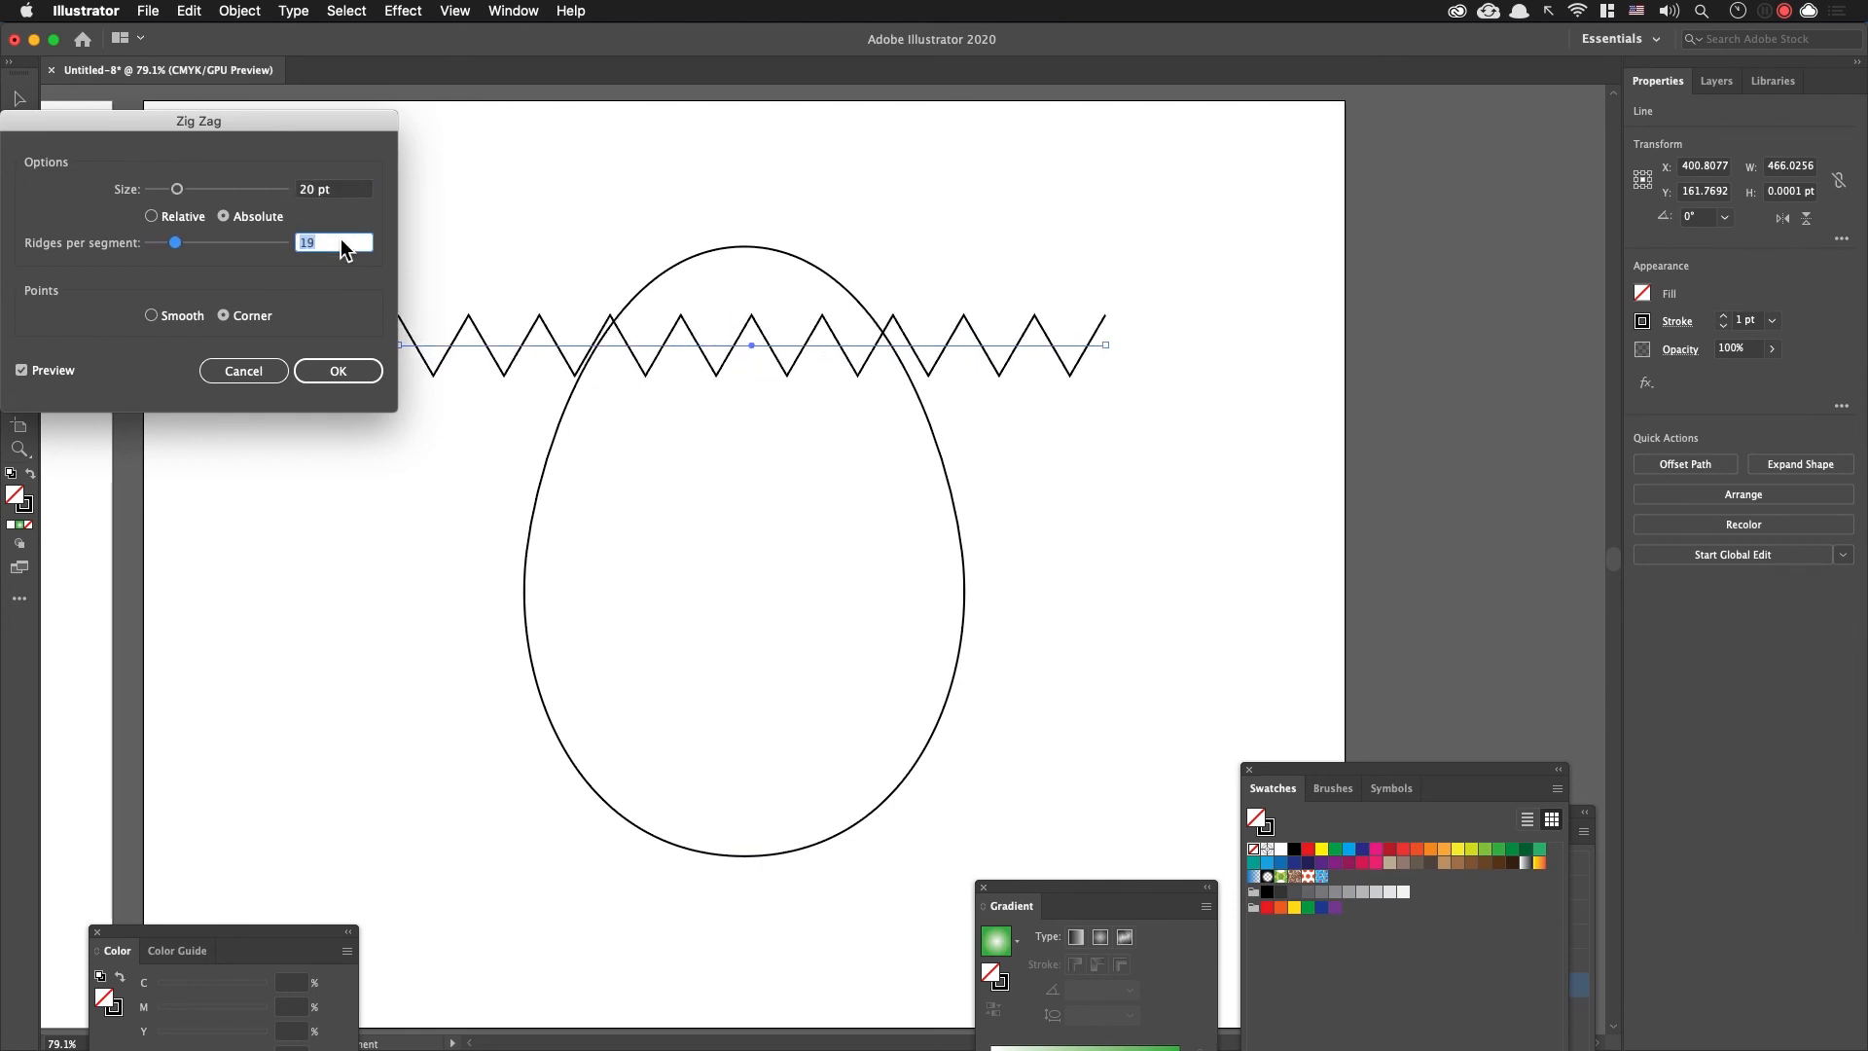
pyautogui.press('Down')
pyautogui.press('Down')
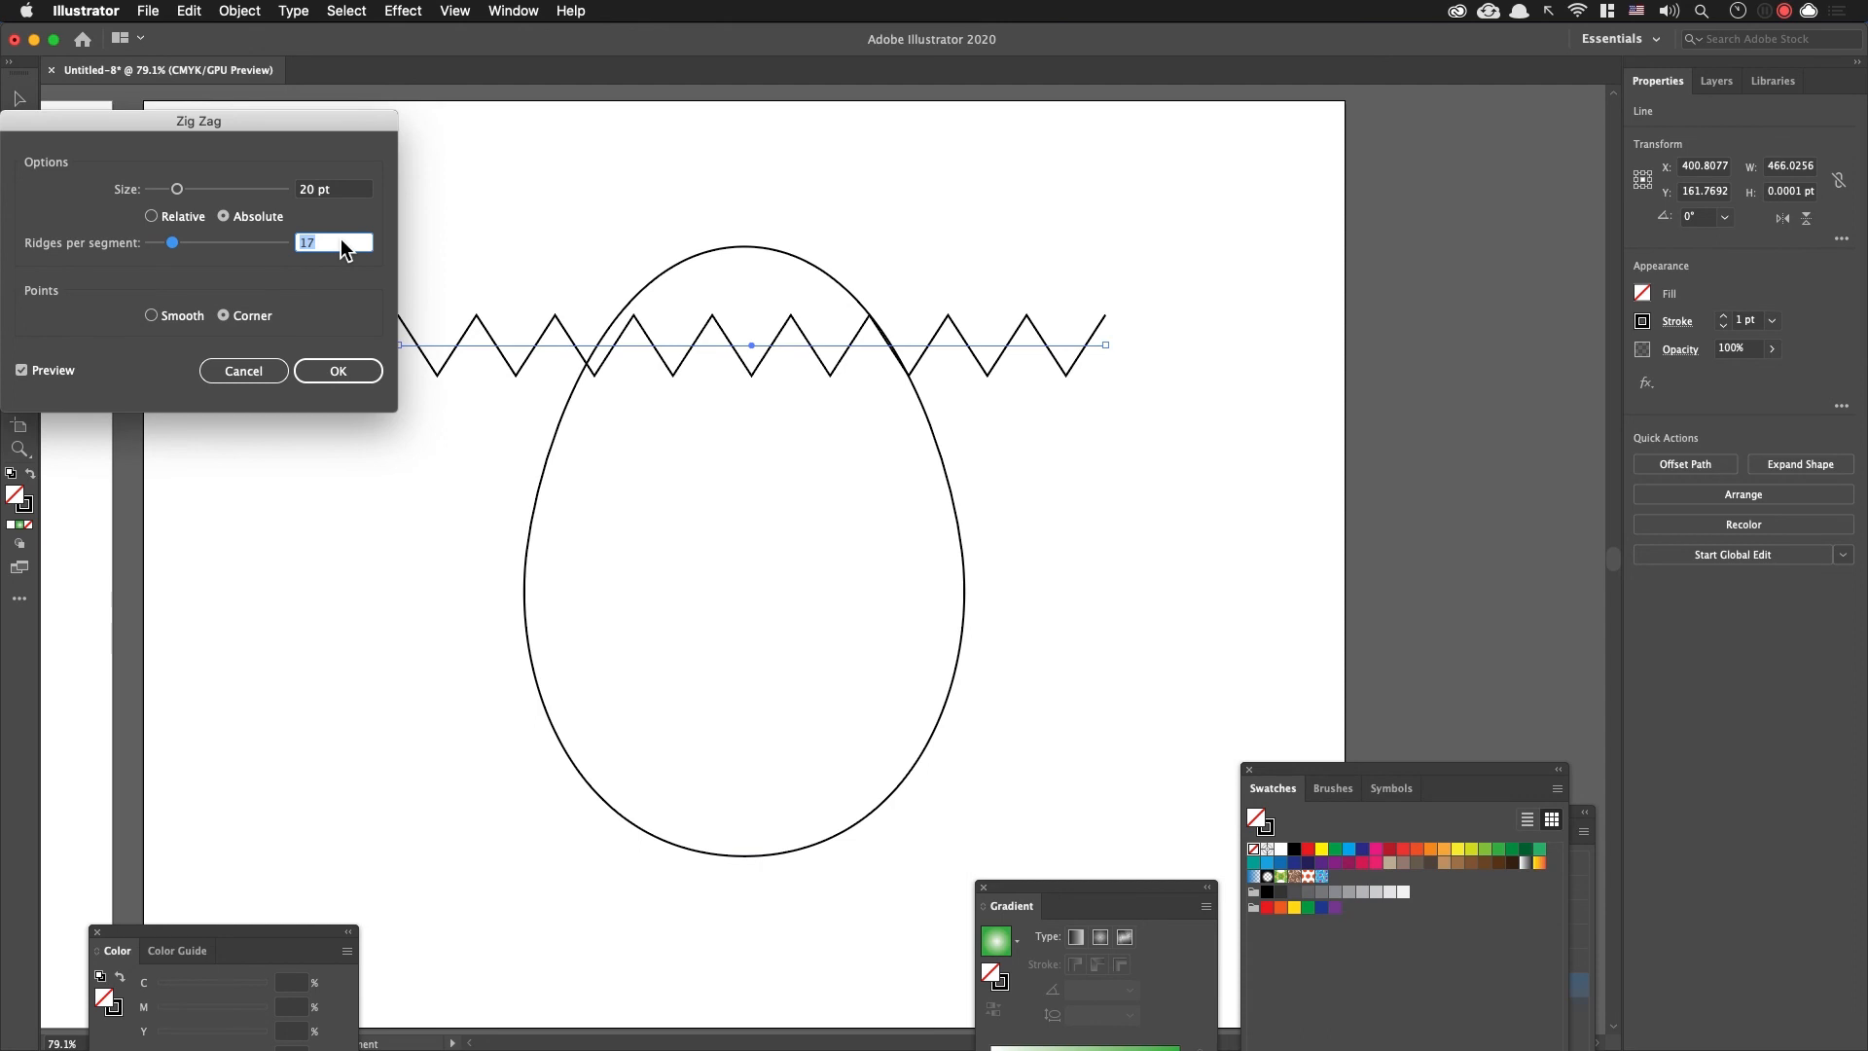
pyautogui.click(355, 375)
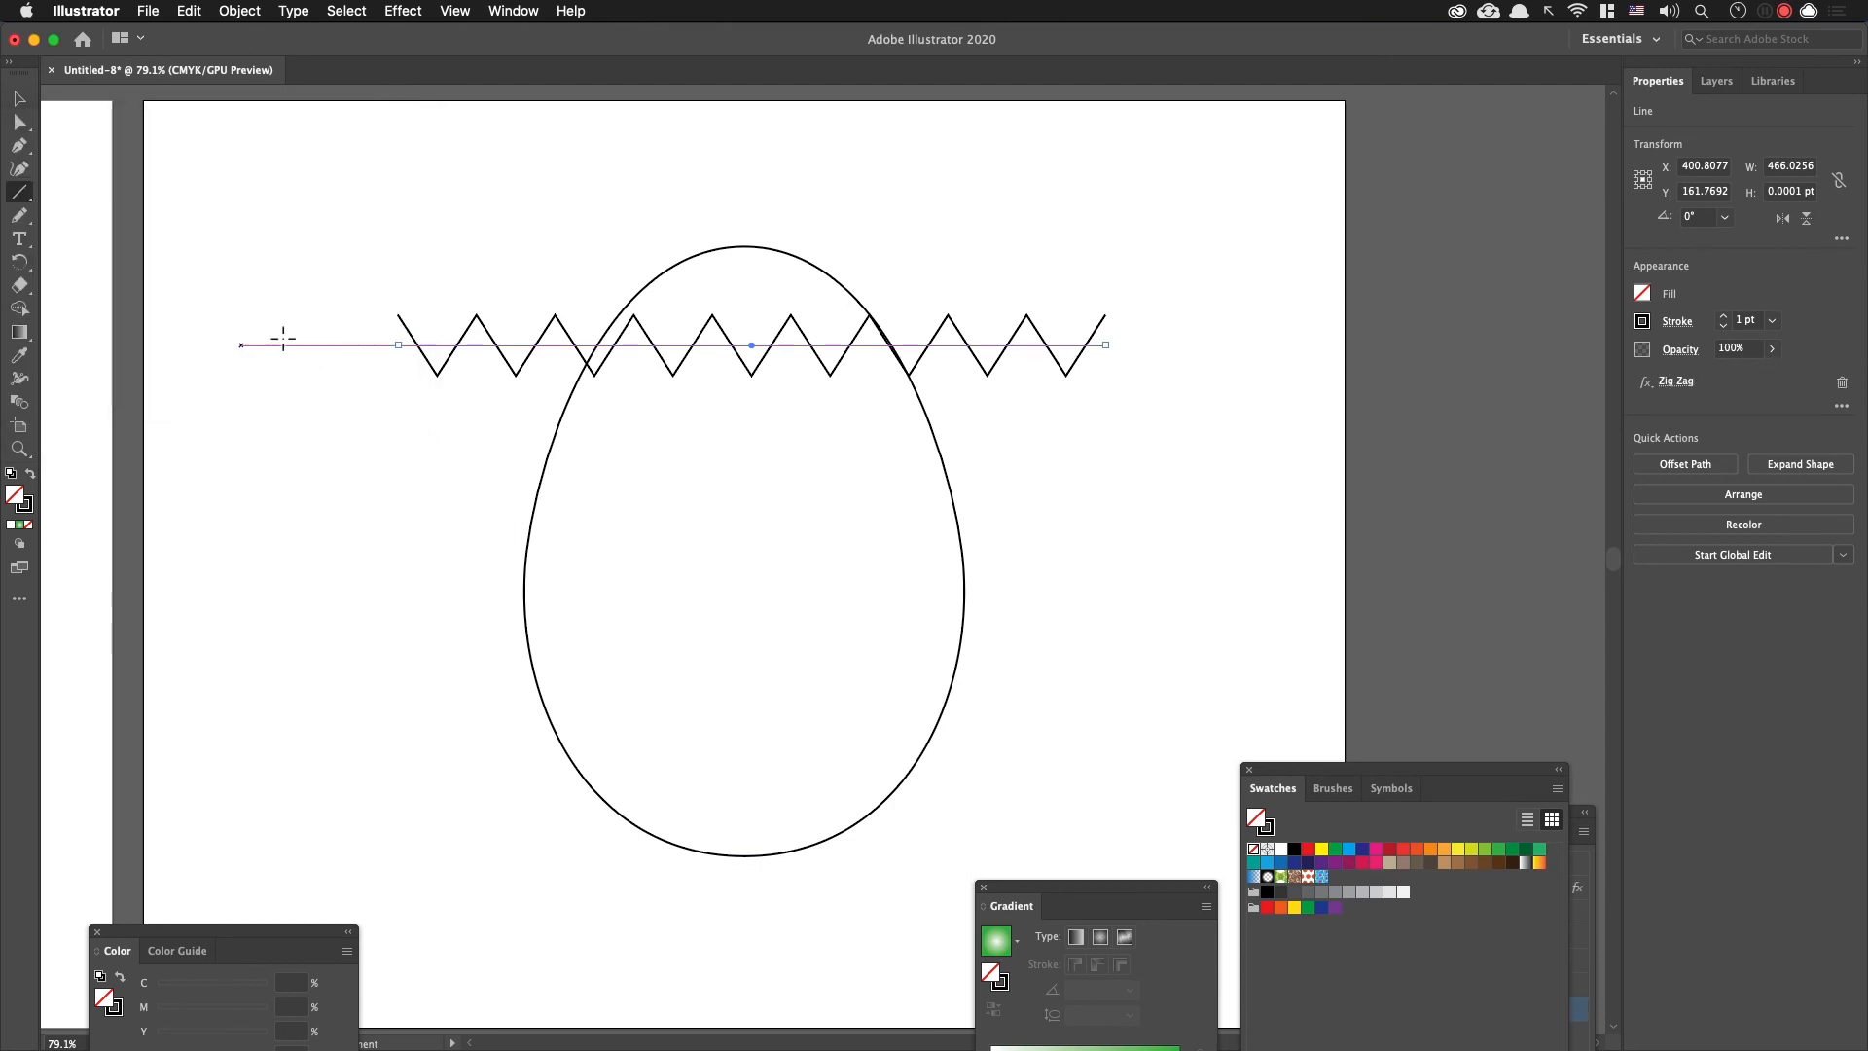
# Step: Thicken the zigzag line's stroke to 6 pt and deselect it
pyautogui.click(1723, 315)
pyautogui.click(1723, 315)
pyautogui.click(1723, 315)
pyautogui.click(1723, 315)
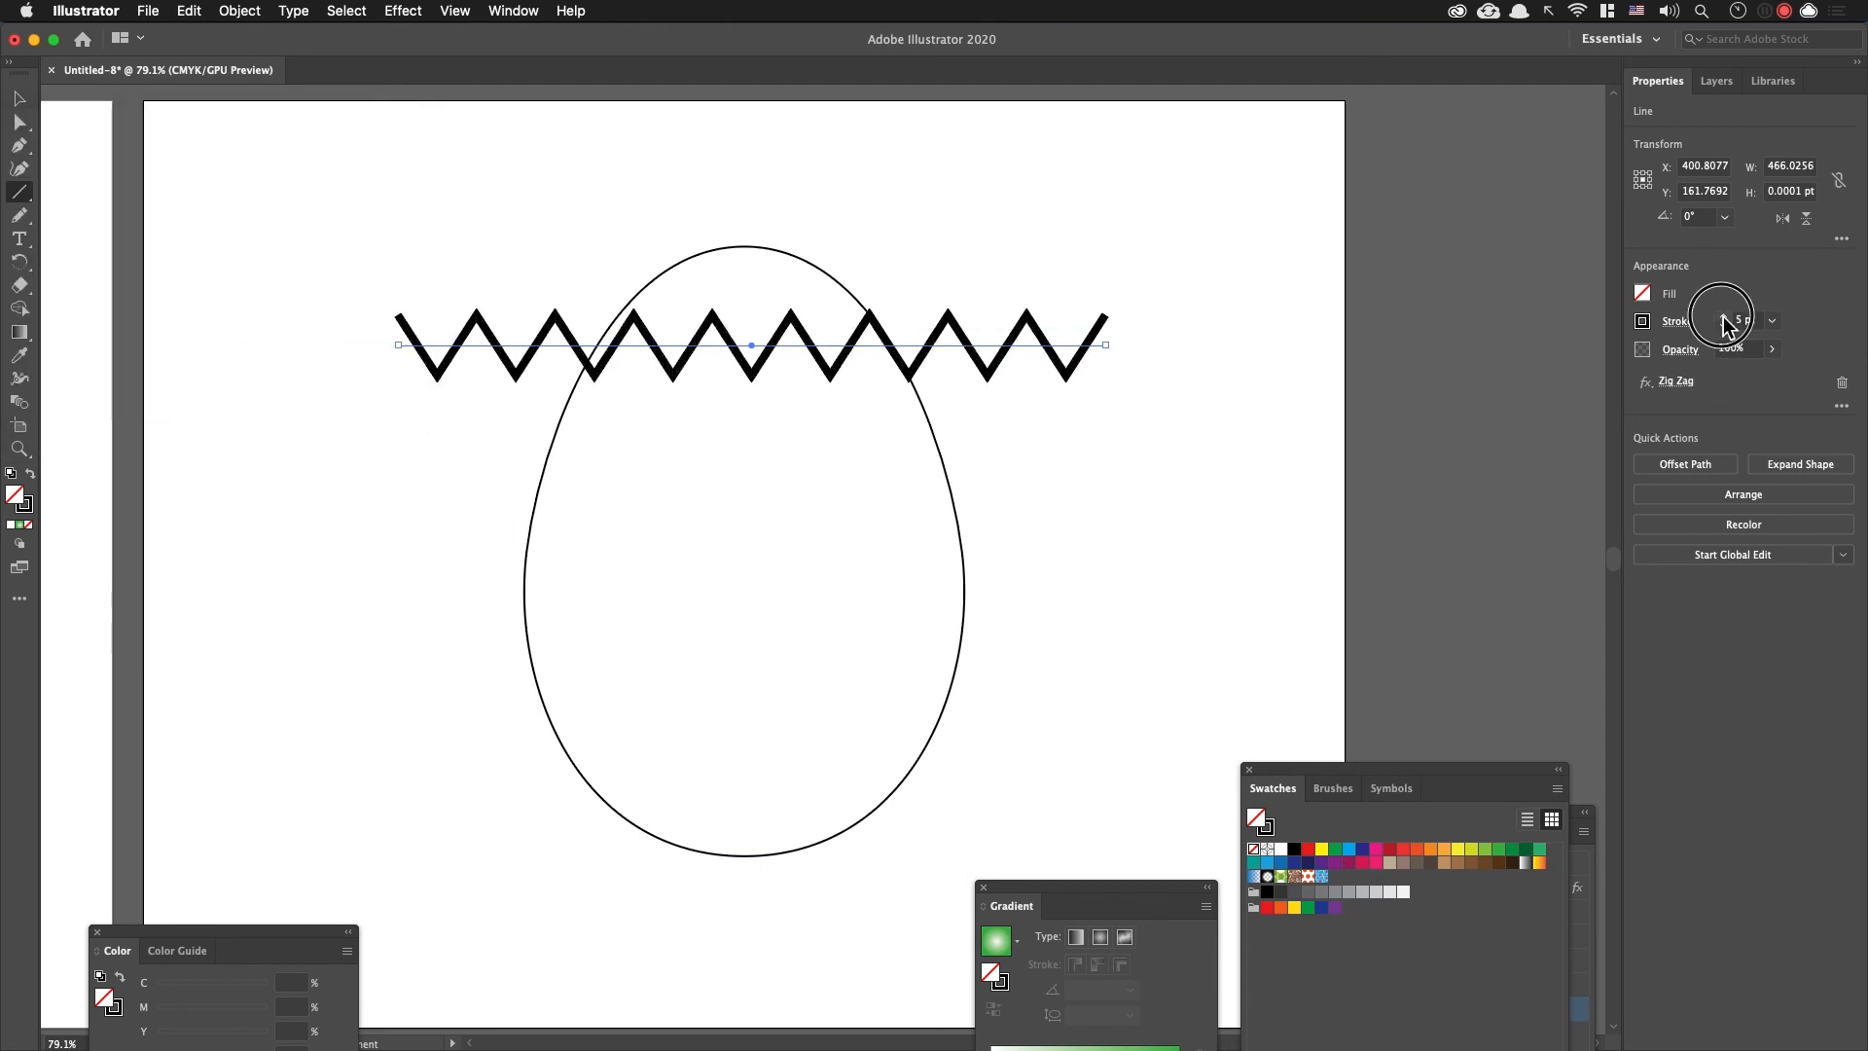
pyautogui.click(19, 99)
pyautogui.click(104, 146)
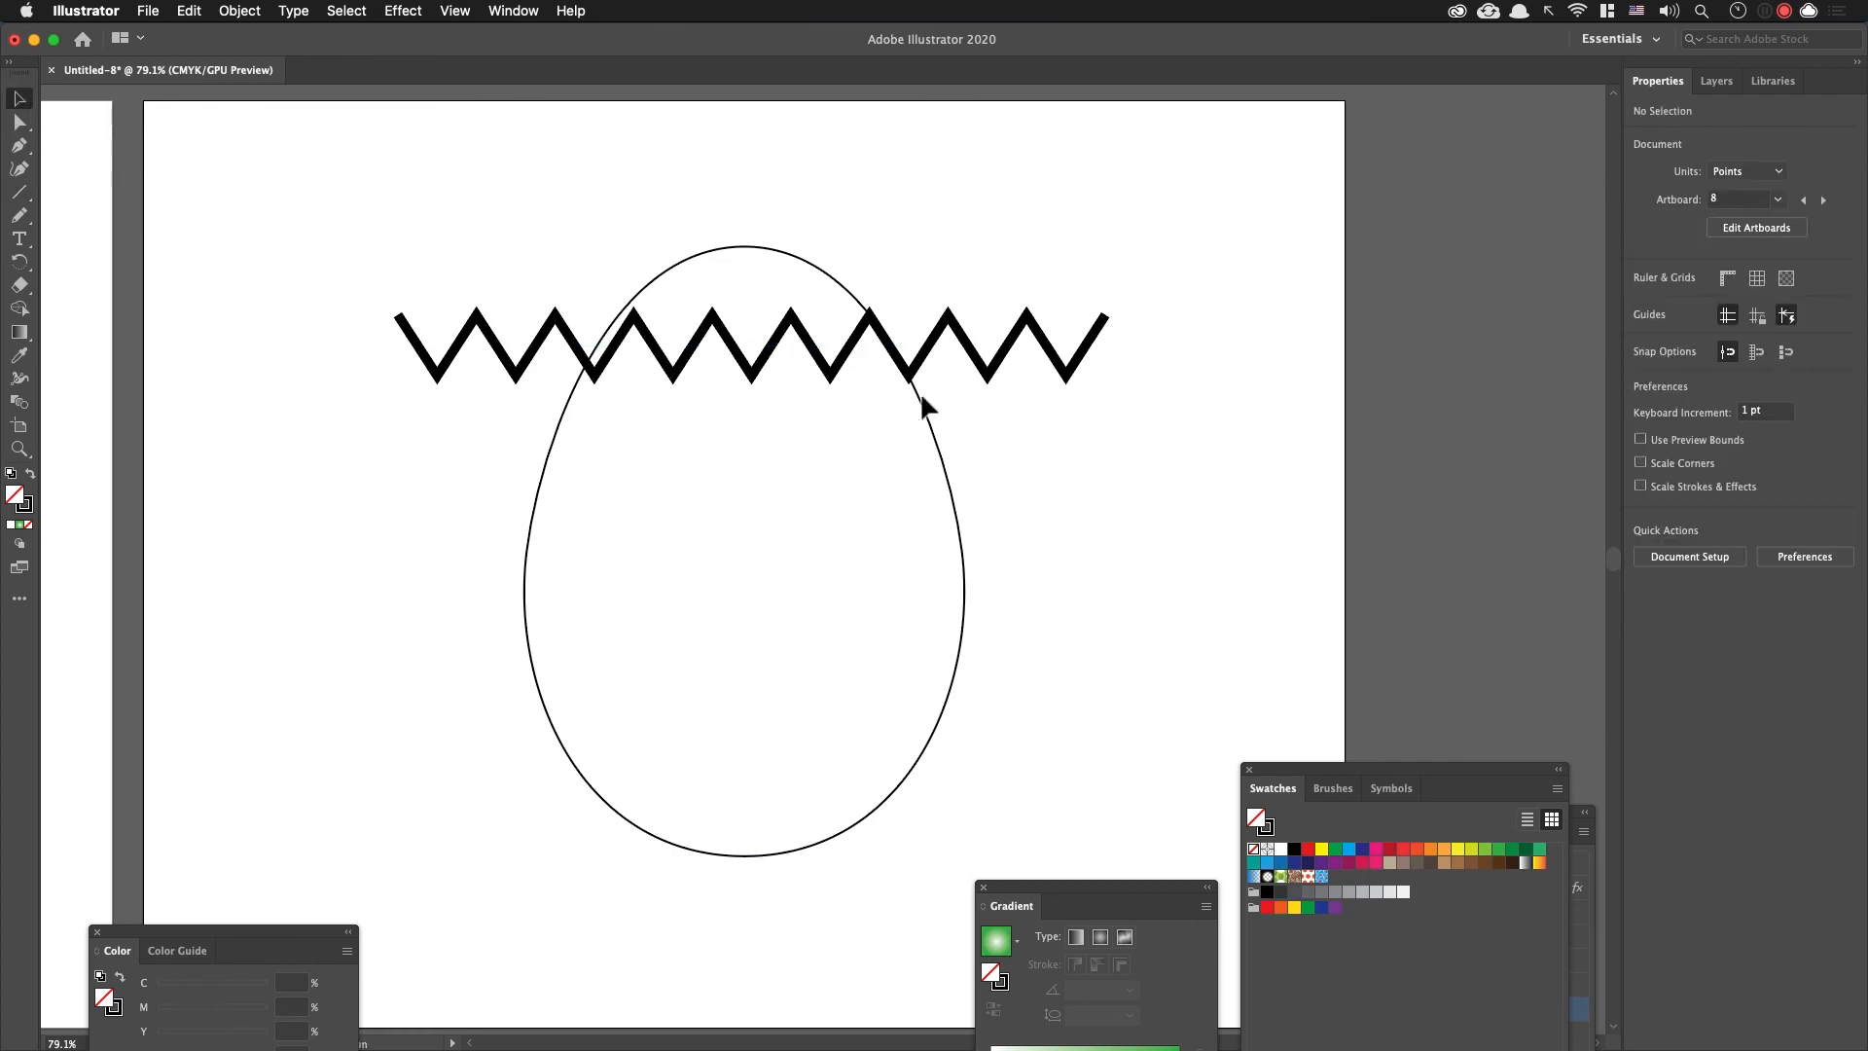
# Step: Duplicate the black zigzag line about 62 pt lower and give the copy a yellow stroke
pyautogui.moveTo(864, 323); pyautogui.dragTo(908, 734)
pyautogui.press('super+z')
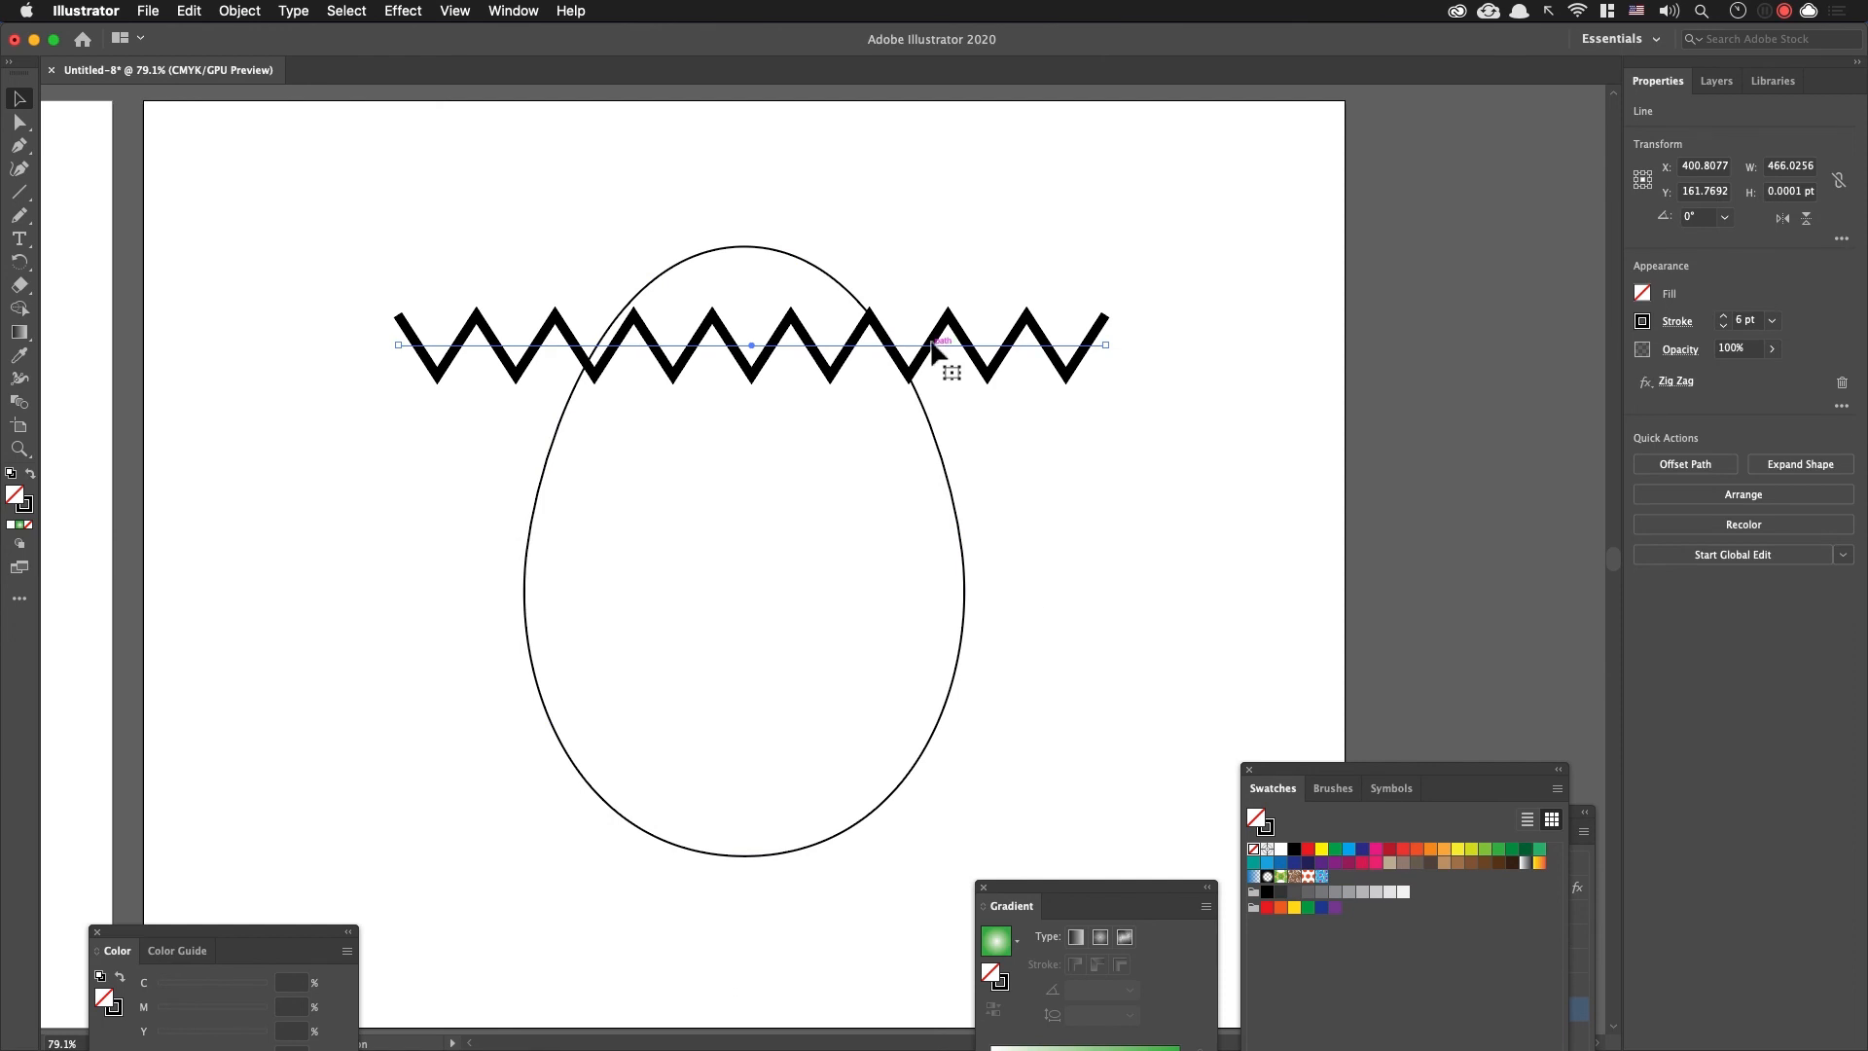
pyautogui.moveTo(934, 348); pyautogui.dragTo(948, 446)
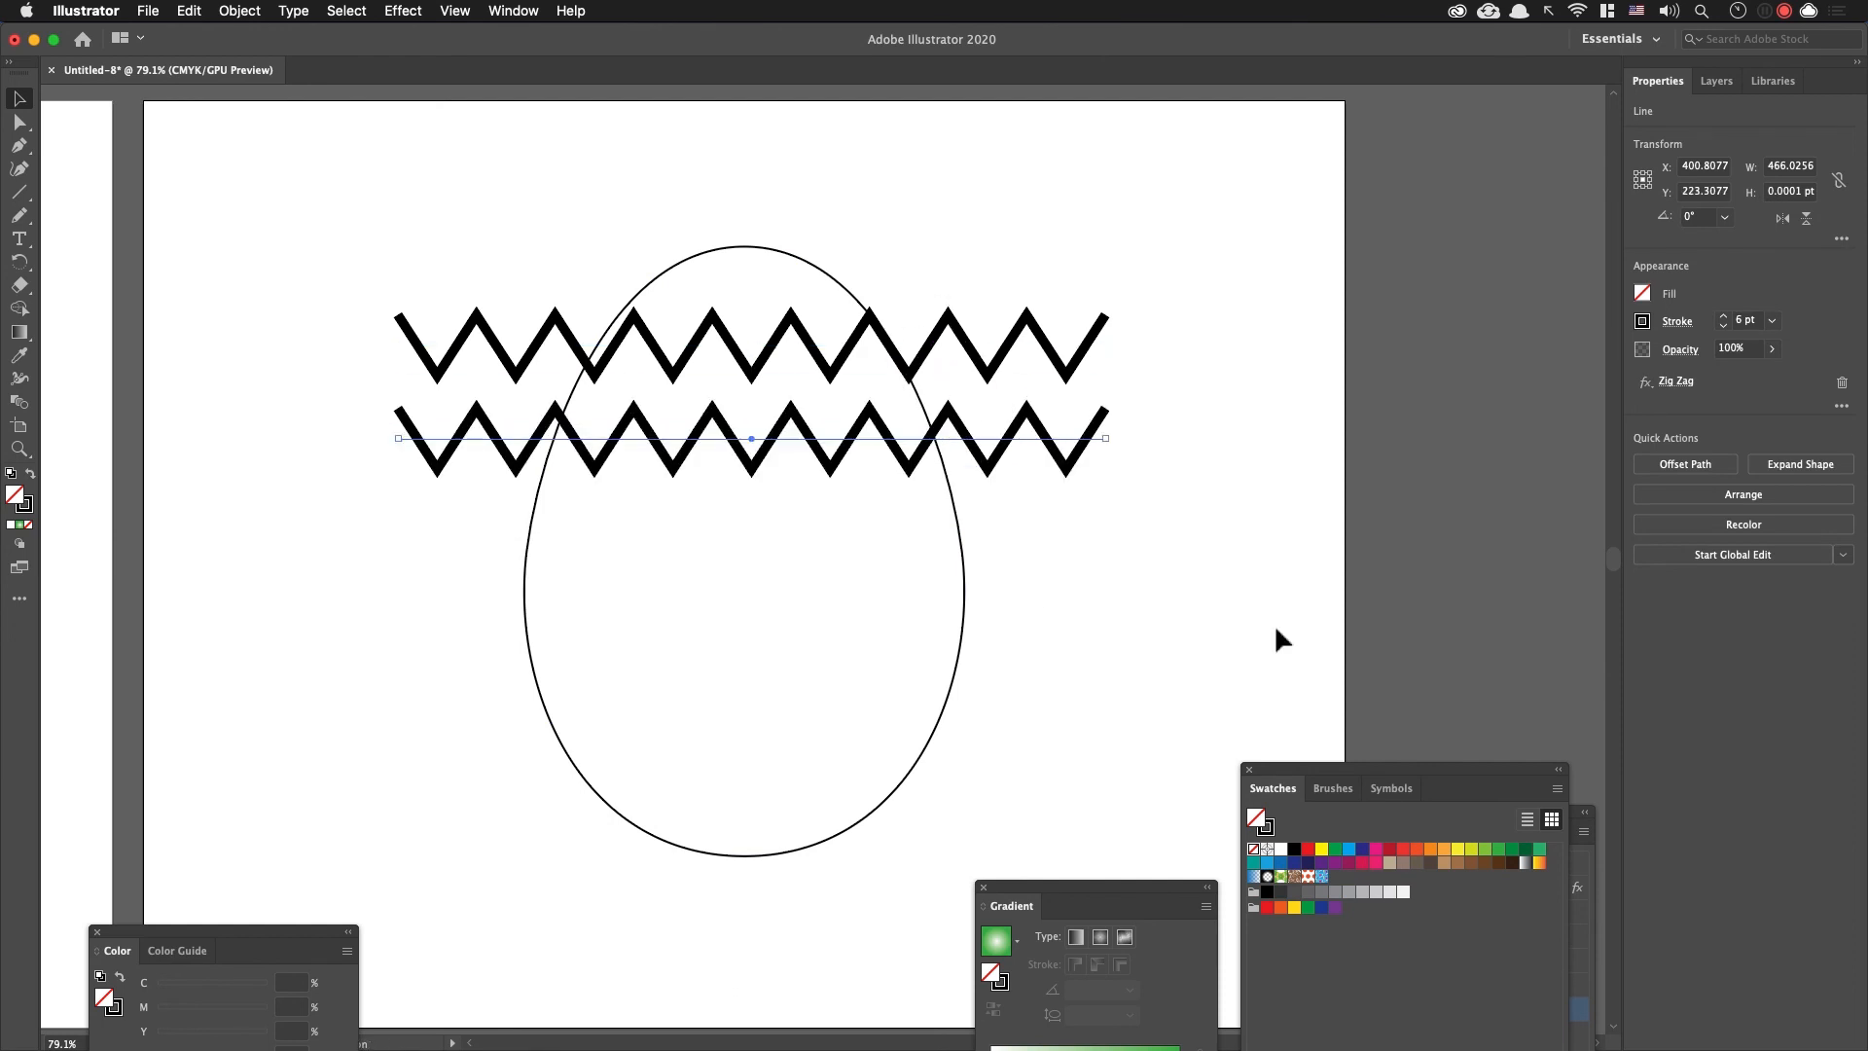
pyautogui.click(1350, 863)
pyautogui.press('super+z')
pyautogui.click(25, 504)
pyautogui.click(1457, 849)
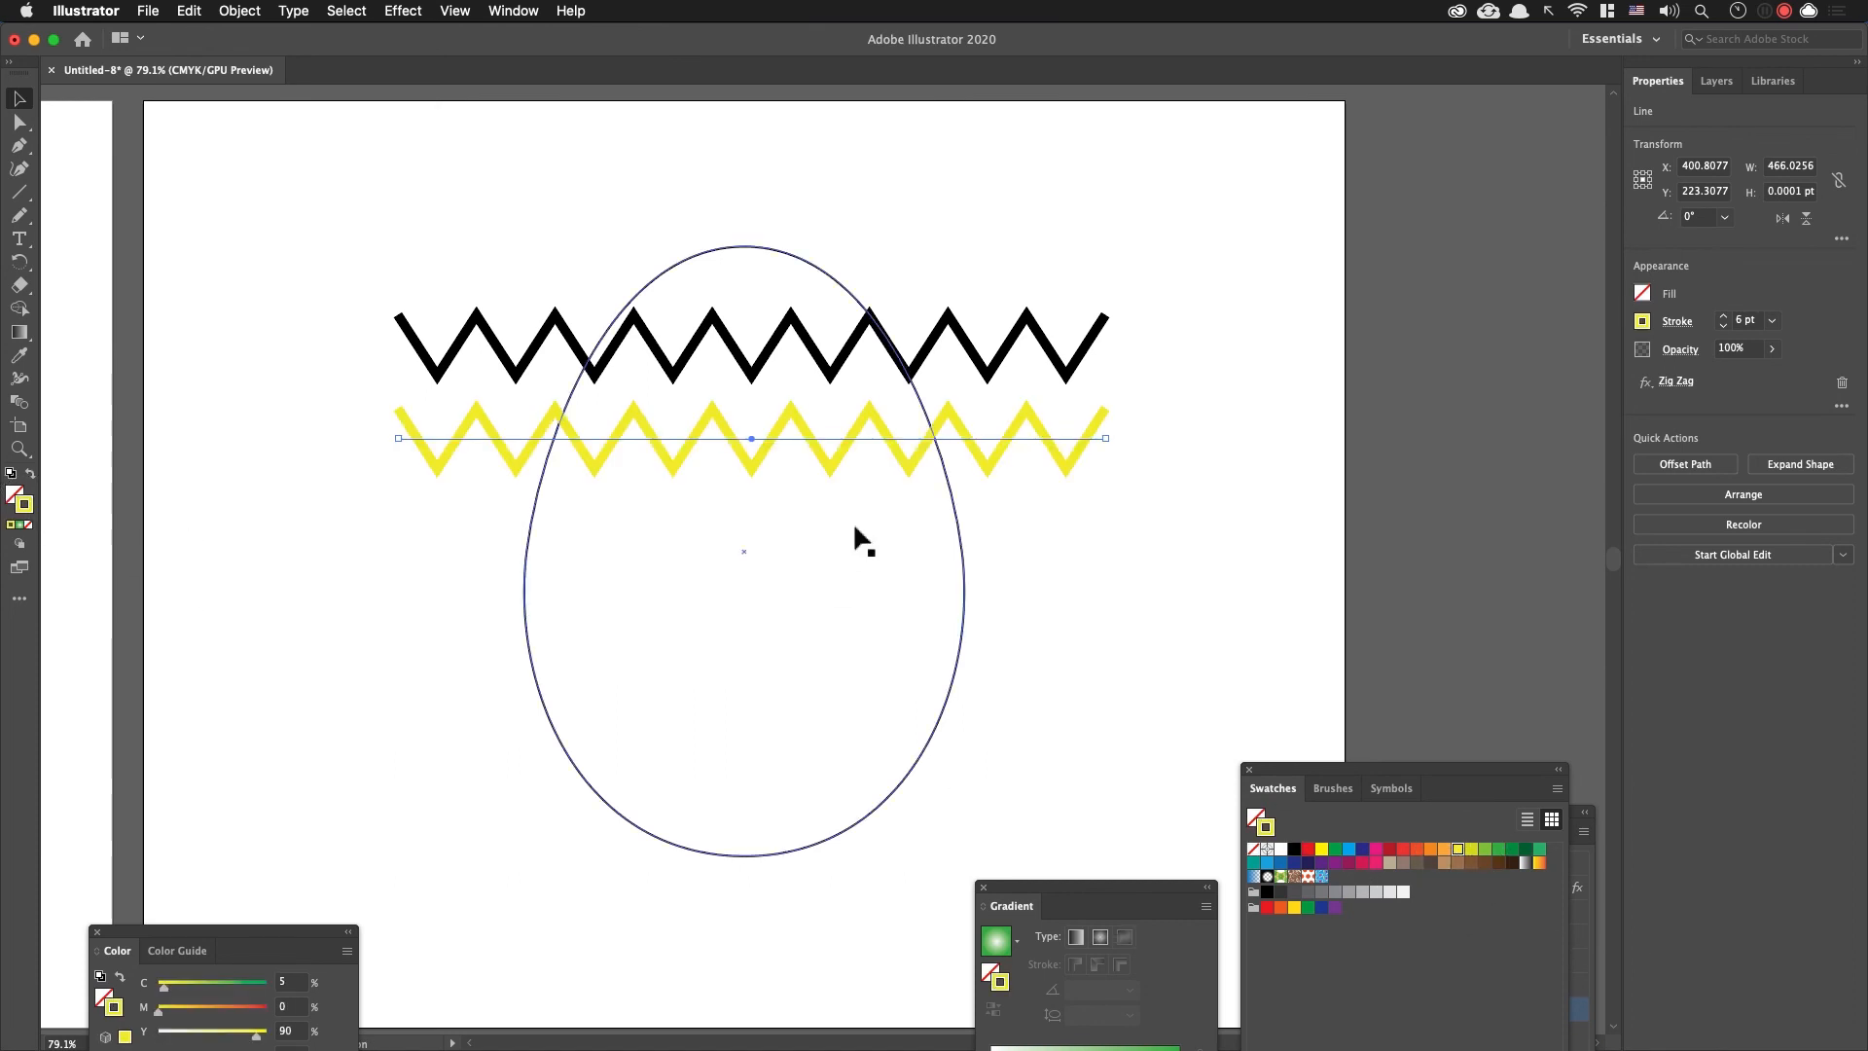
# Step: Duplicate the yellow zigzag about 62 pt lower with a purple stroke, and repeat that copy twice at the same spacing
pyautogui.moveTo(837, 437); pyautogui.dragTo(836, 533)
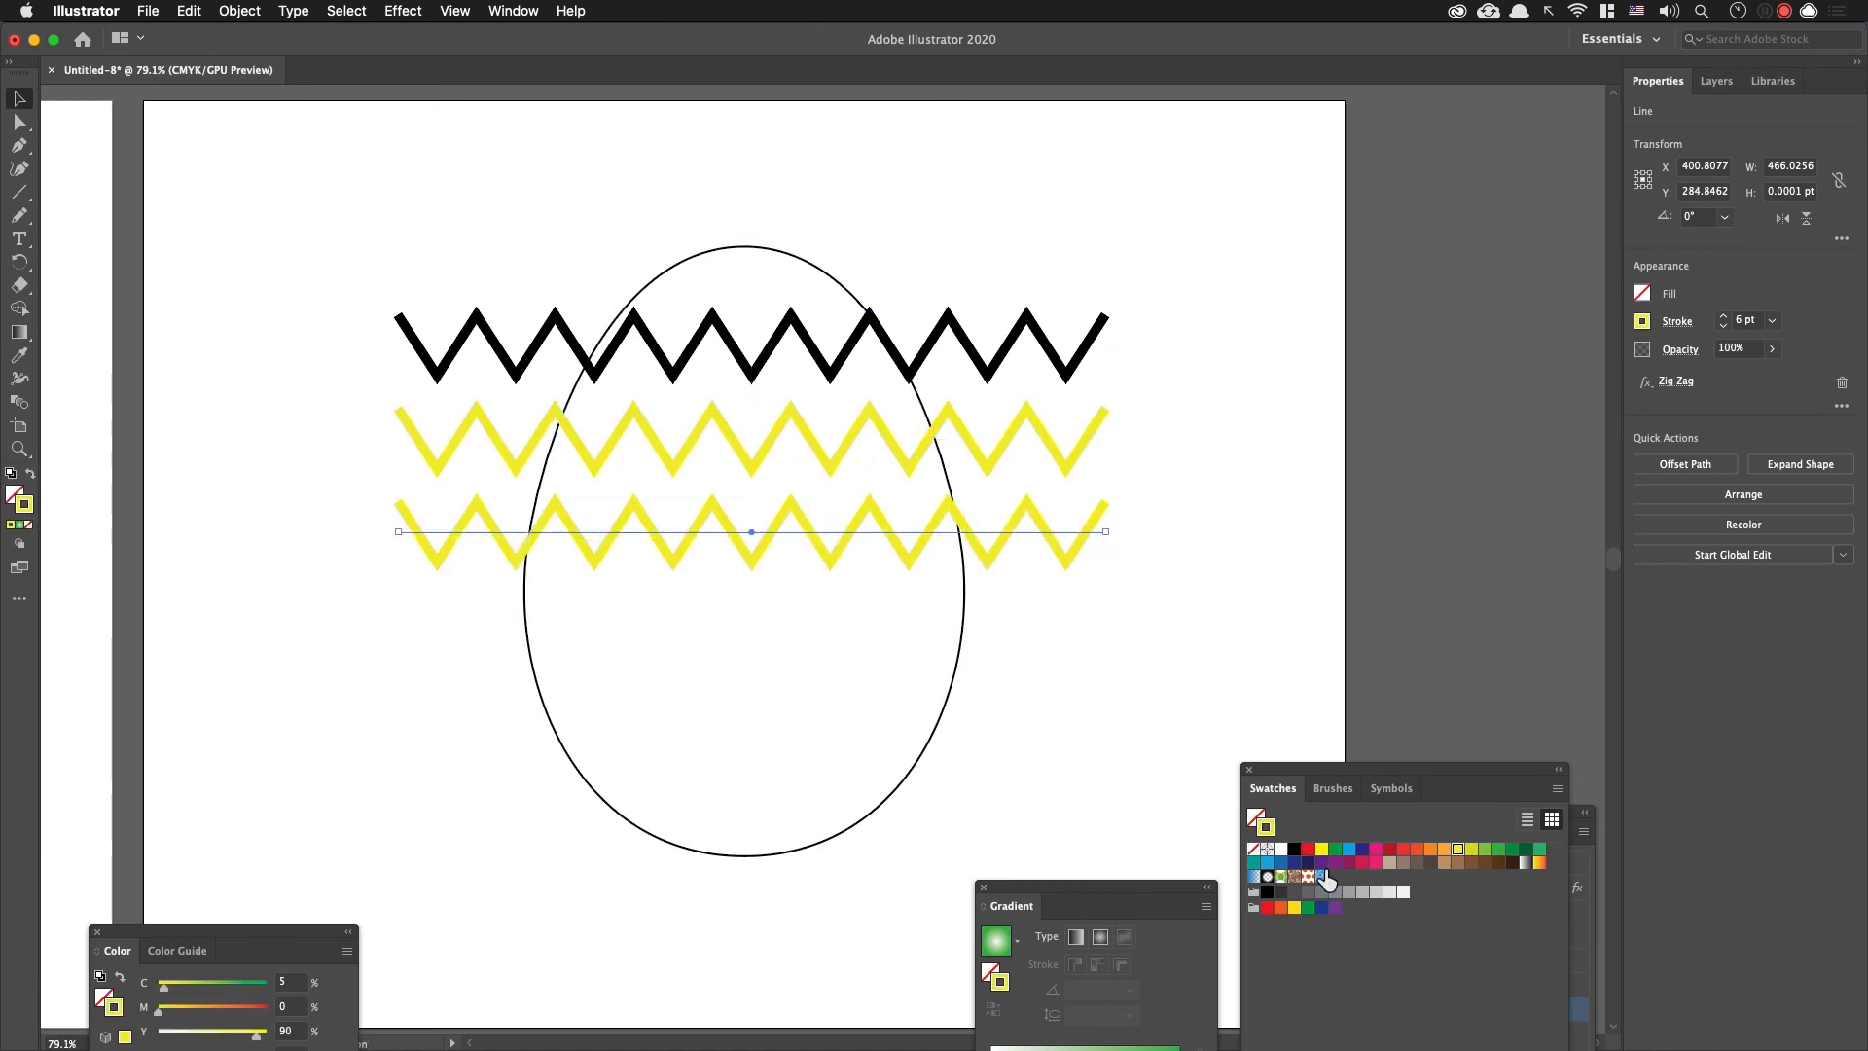
pyautogui.click(1321, 862)
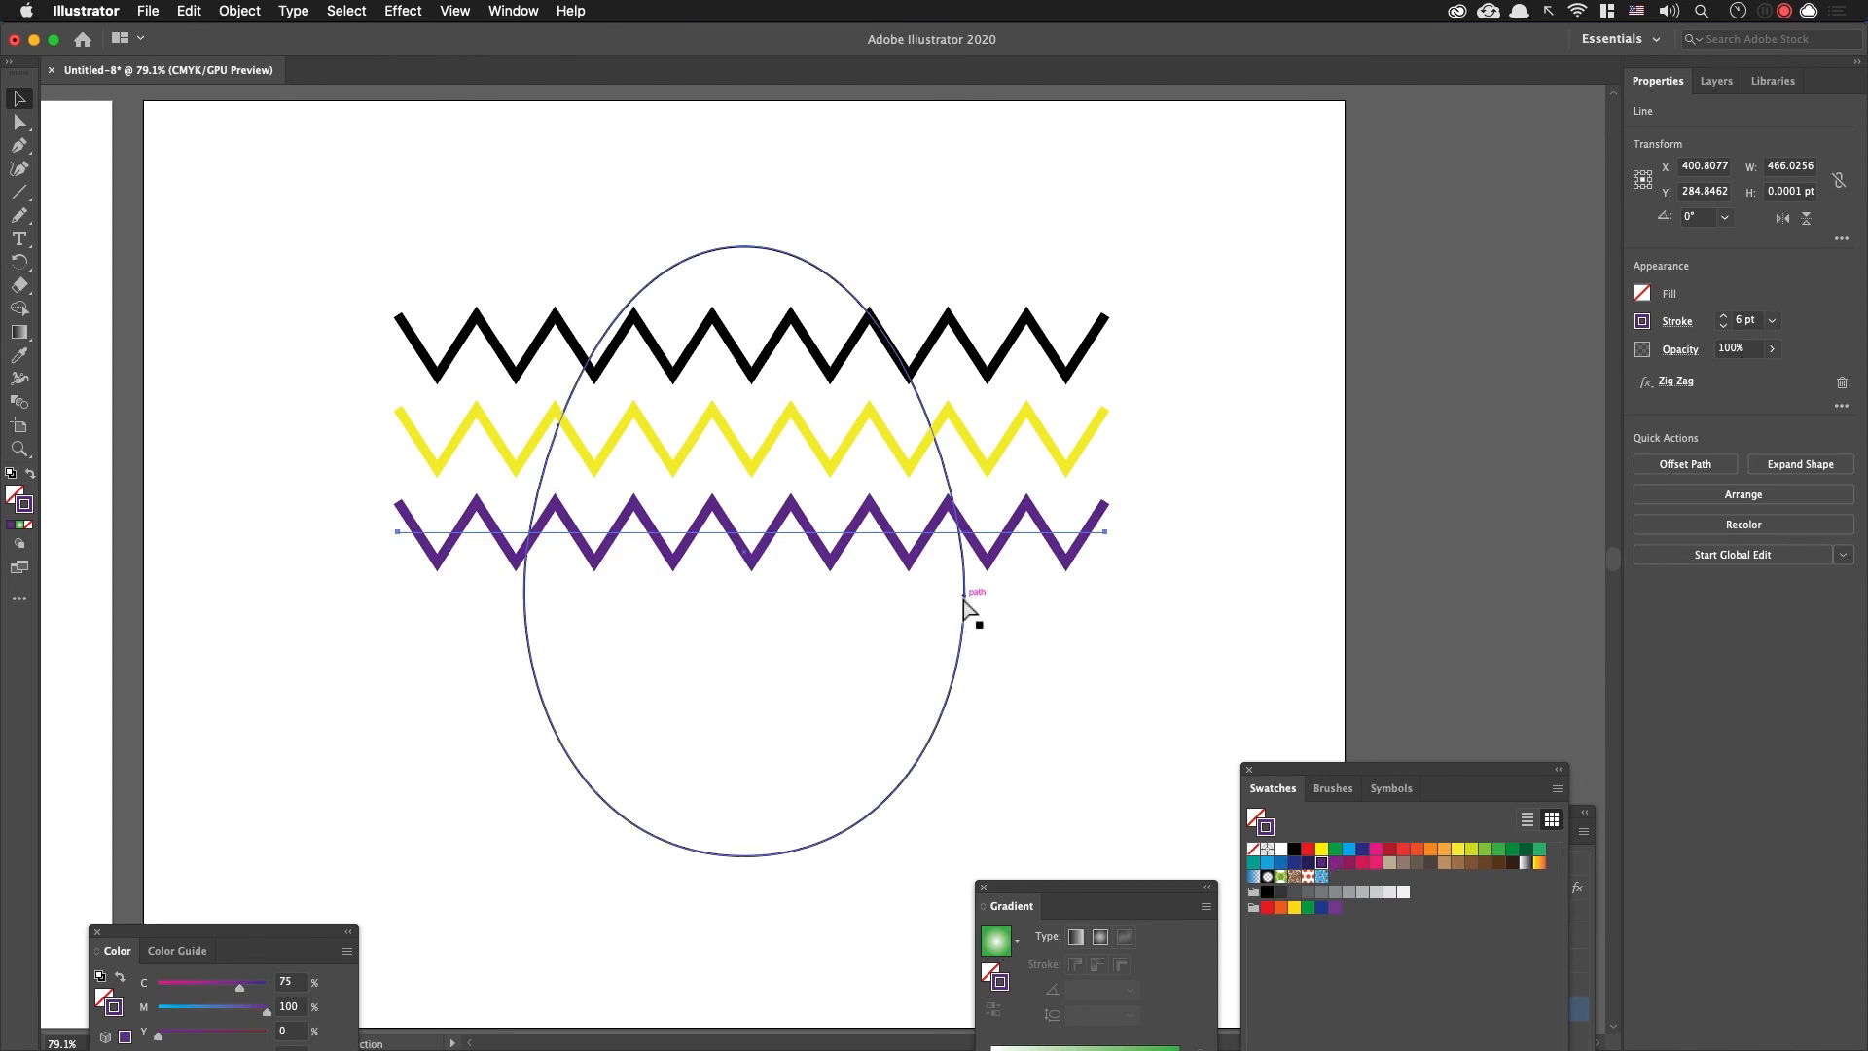
pyautogui.press('super+d')
pyautogui.press('super+d')
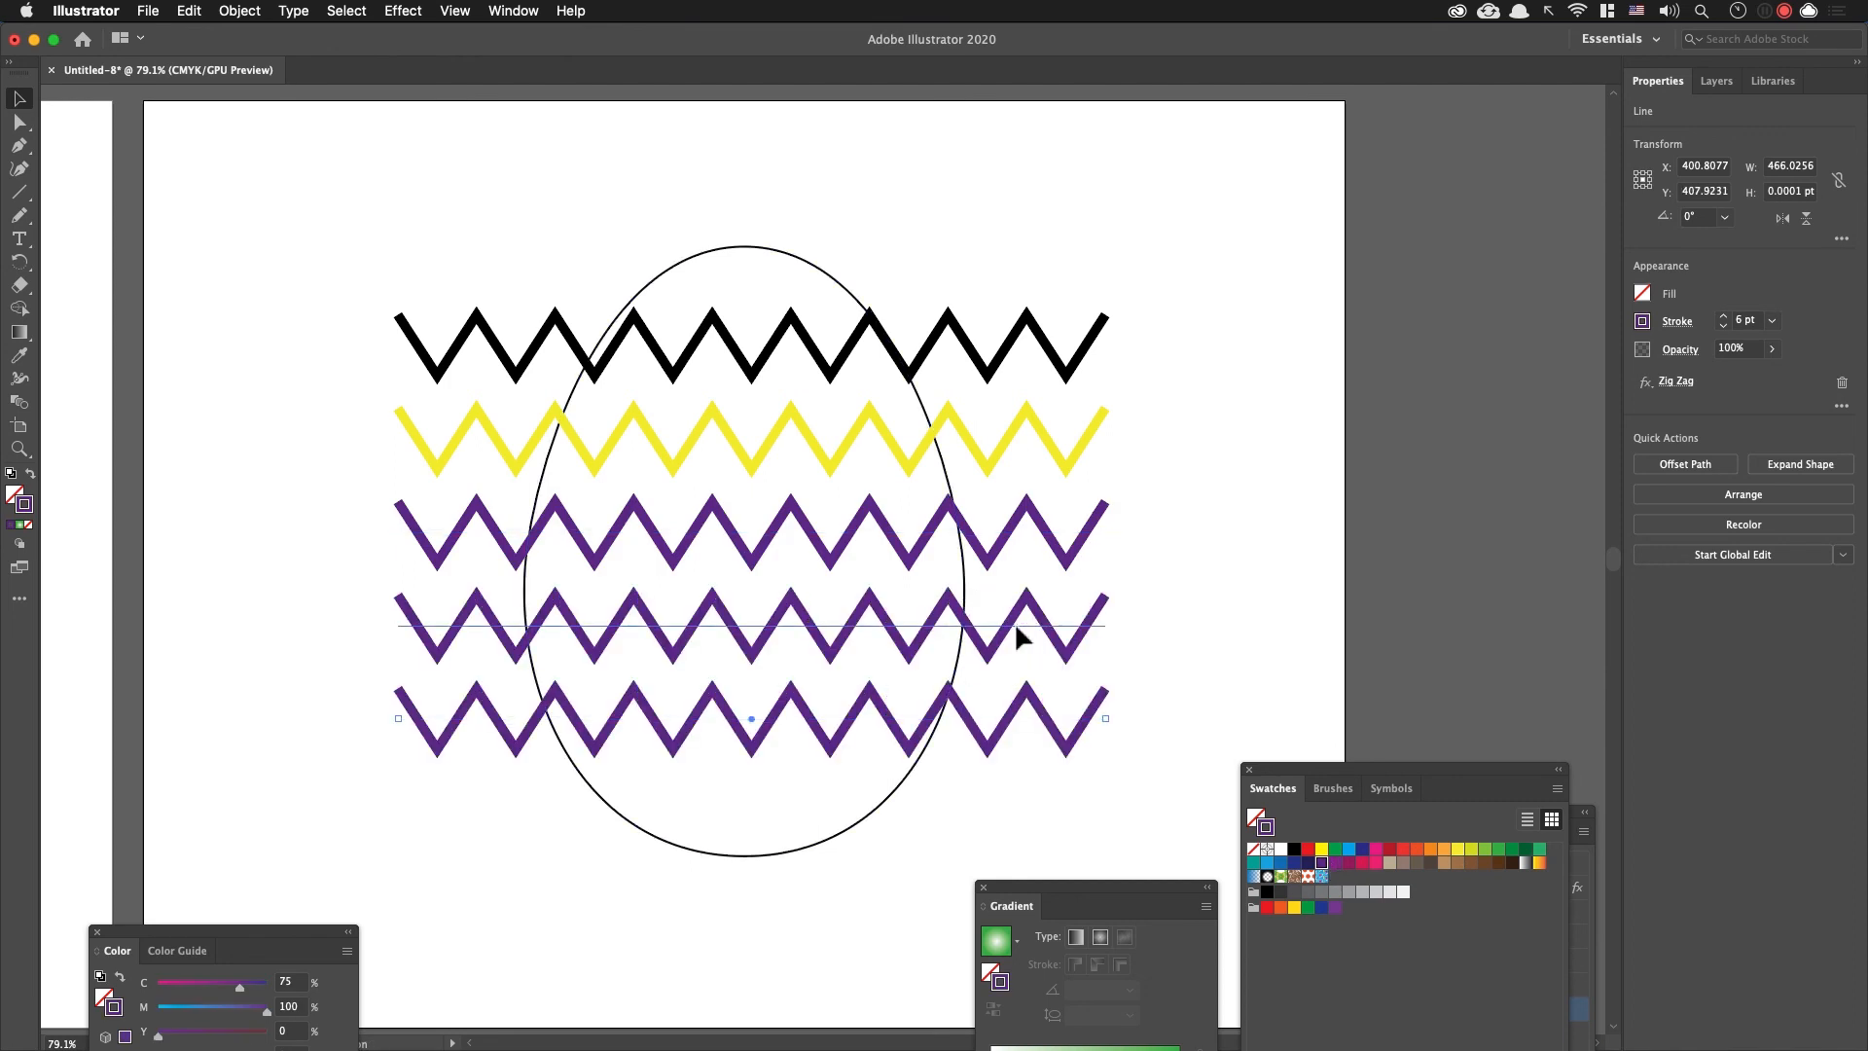
# Step: Recolour the fourth zigzag's stroke crimson and the fifth zigzag's stroke orange
pyautogui.click(1363, 863)
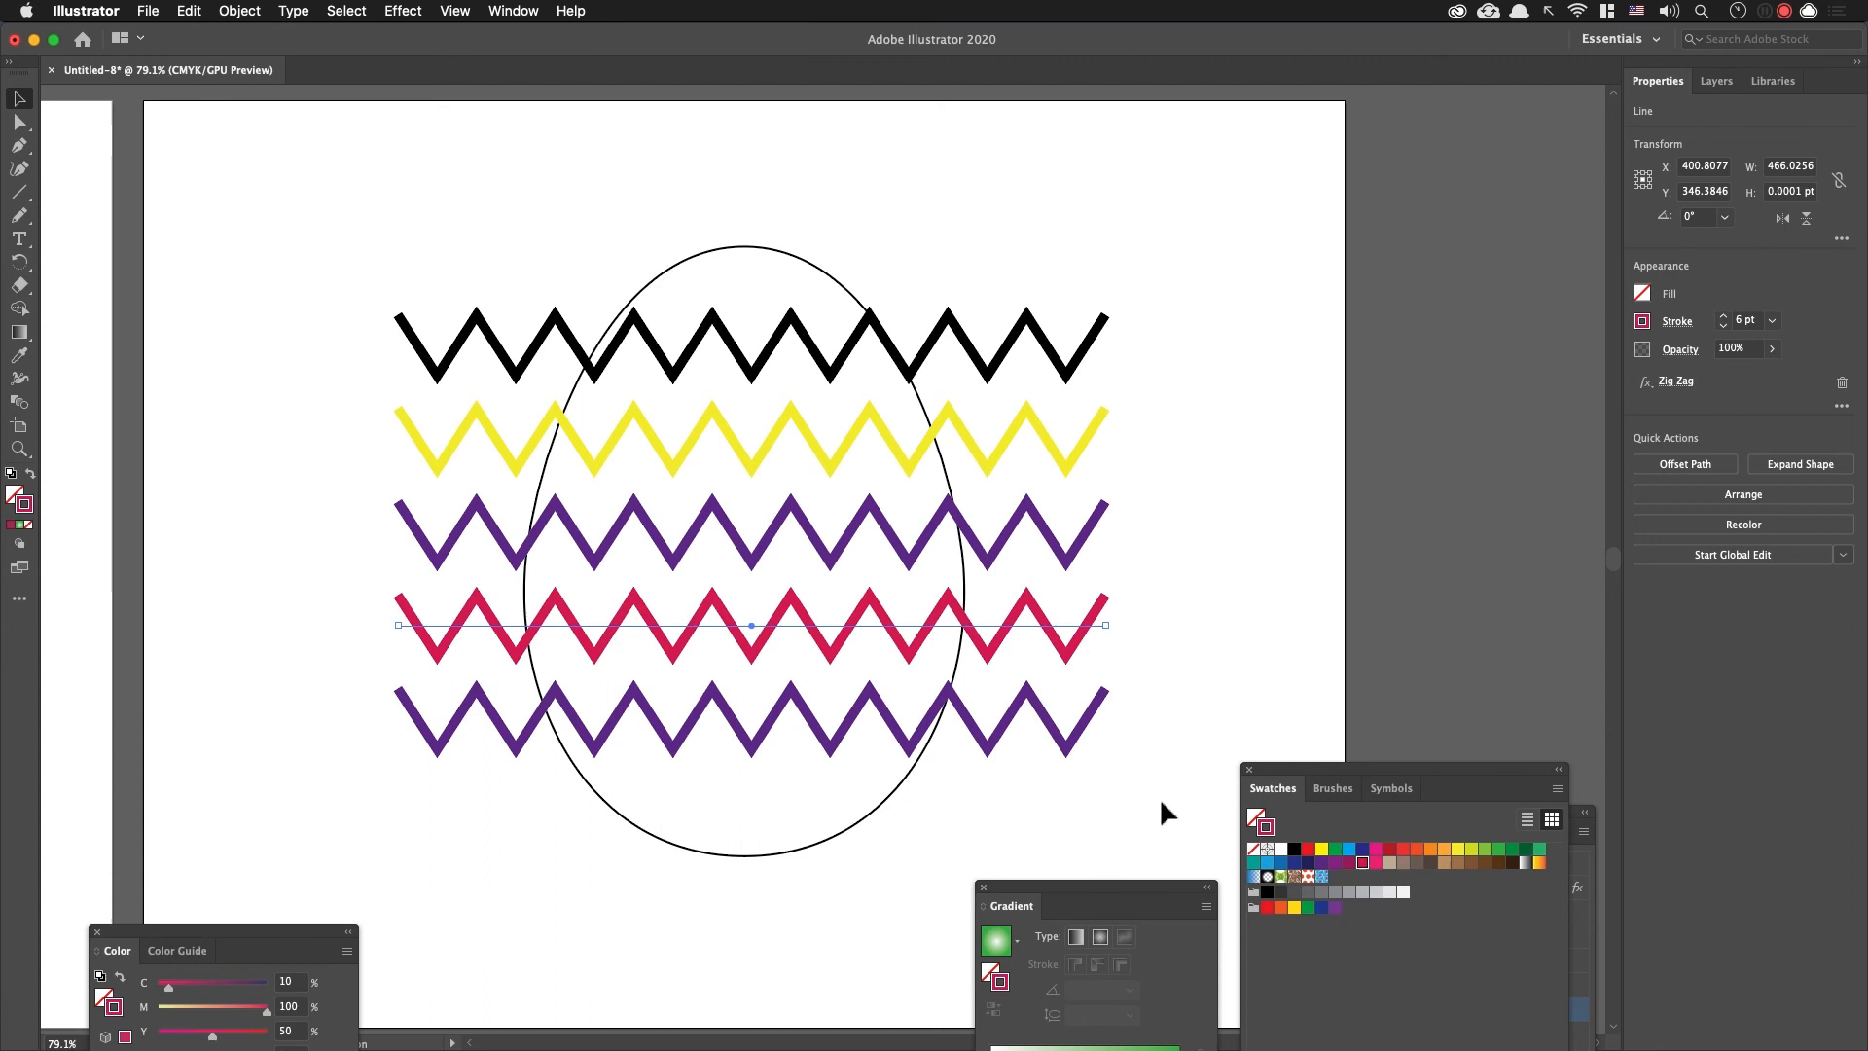
pyautogui.click(1051, 738)
pyautogui.click(1058, 740)
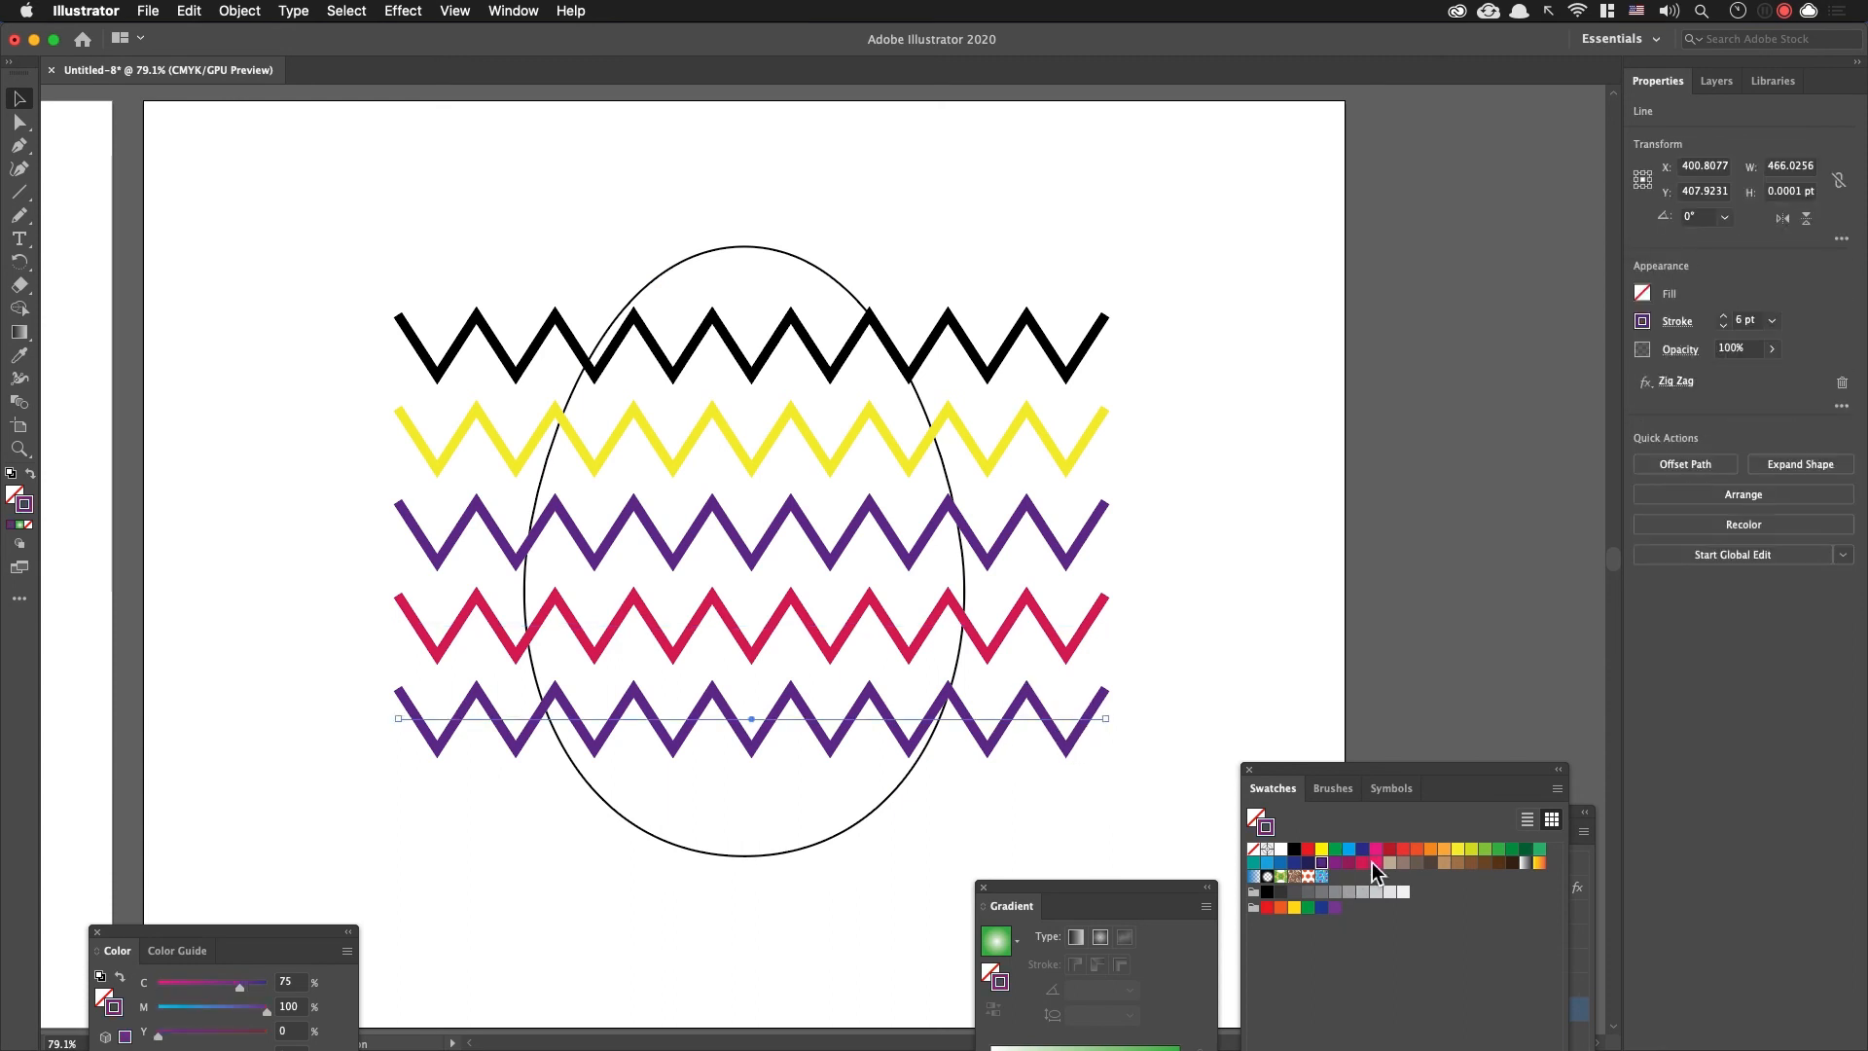
pyautogui.click(1430, 849)
pyautogui.click(1240, 605)
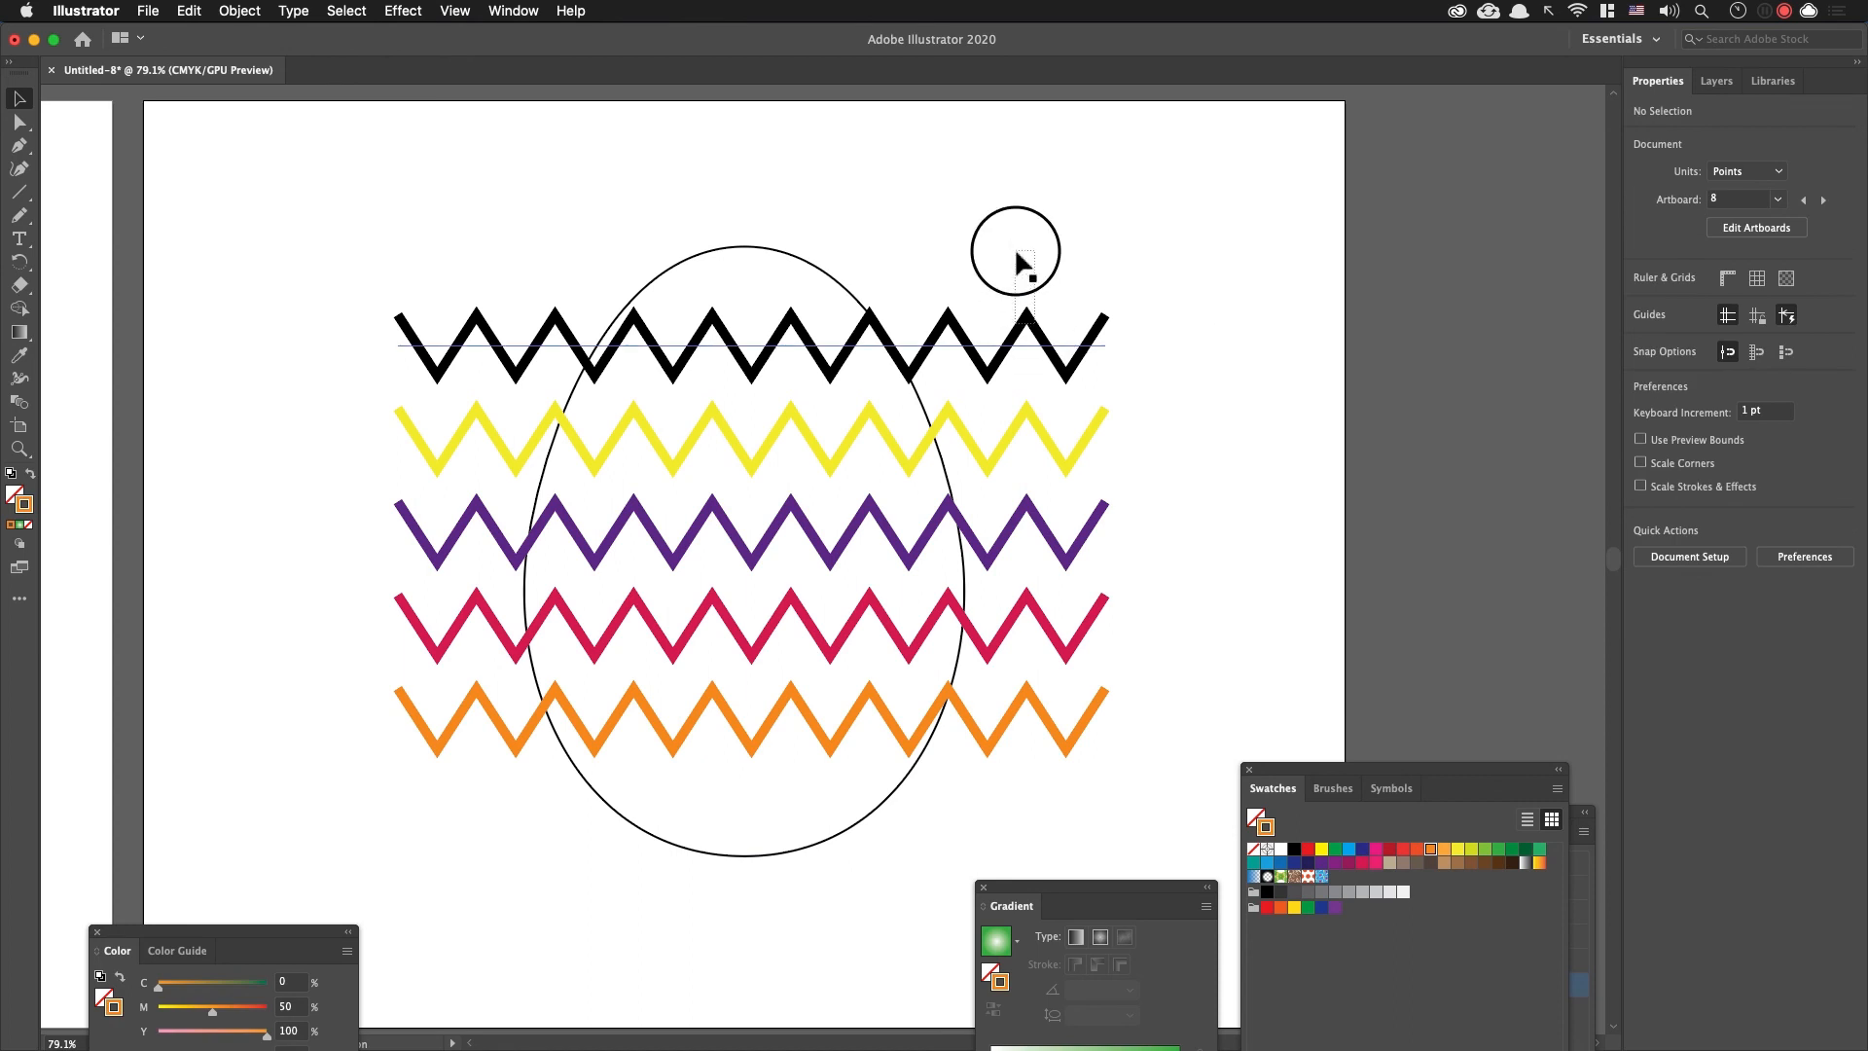
# Step: Duplicate the black zigzag about 54 pt higher, across the egg's tip, and give the copy a light orange stroke
pyautogui.moveTo(1009, 340); pyautogui.dragTo(1003, 272)
pyautogui.click(1445, 848)
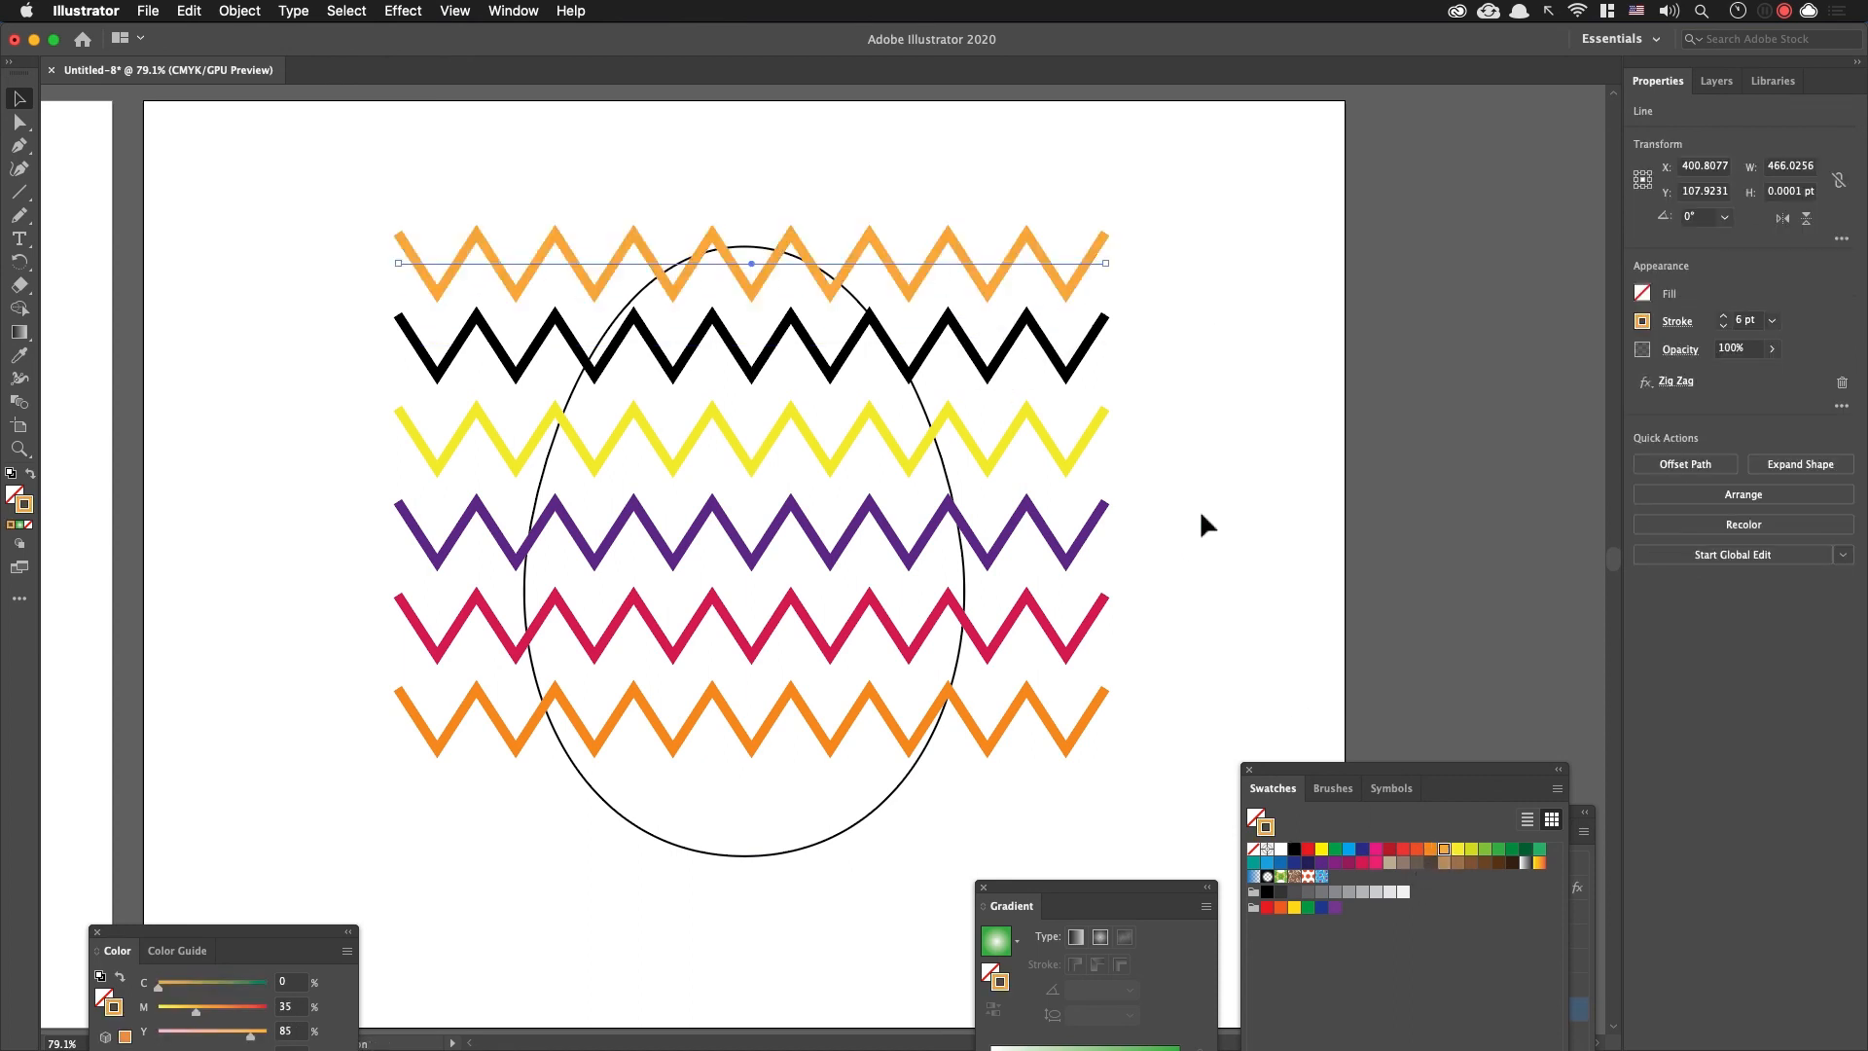
pyautogui.click(1181, 531)
# Step: Duplicate the lowest orange zigzag about 57 pt further down and give the copy a green stroke
pyautogui.moveTo(970, 730); pyautogui.dragTo(968, 814)
pyautogui.click(1363, 850)
pyautogui.click(1334, 849)
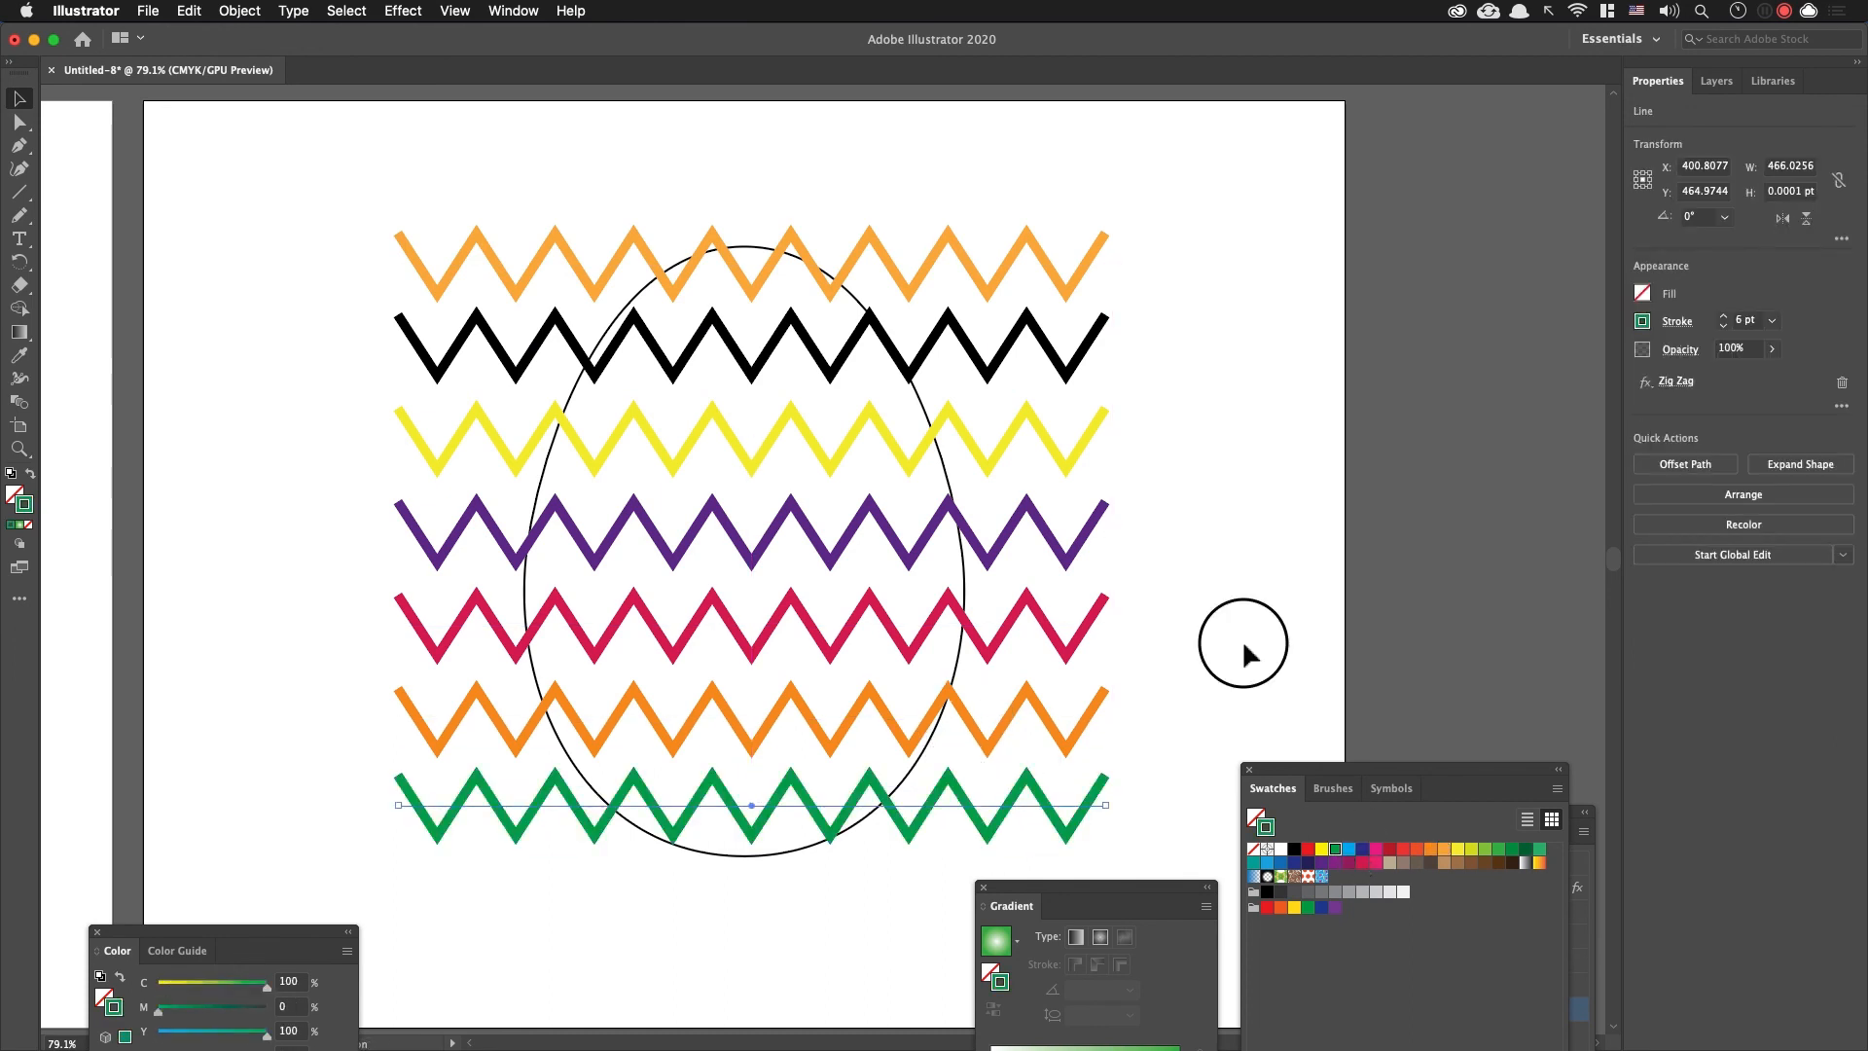
pyautogui.click(1182, 638)
pyautogui.moveTo(1153, 829); pyautogui.dragTo(1013, 208)
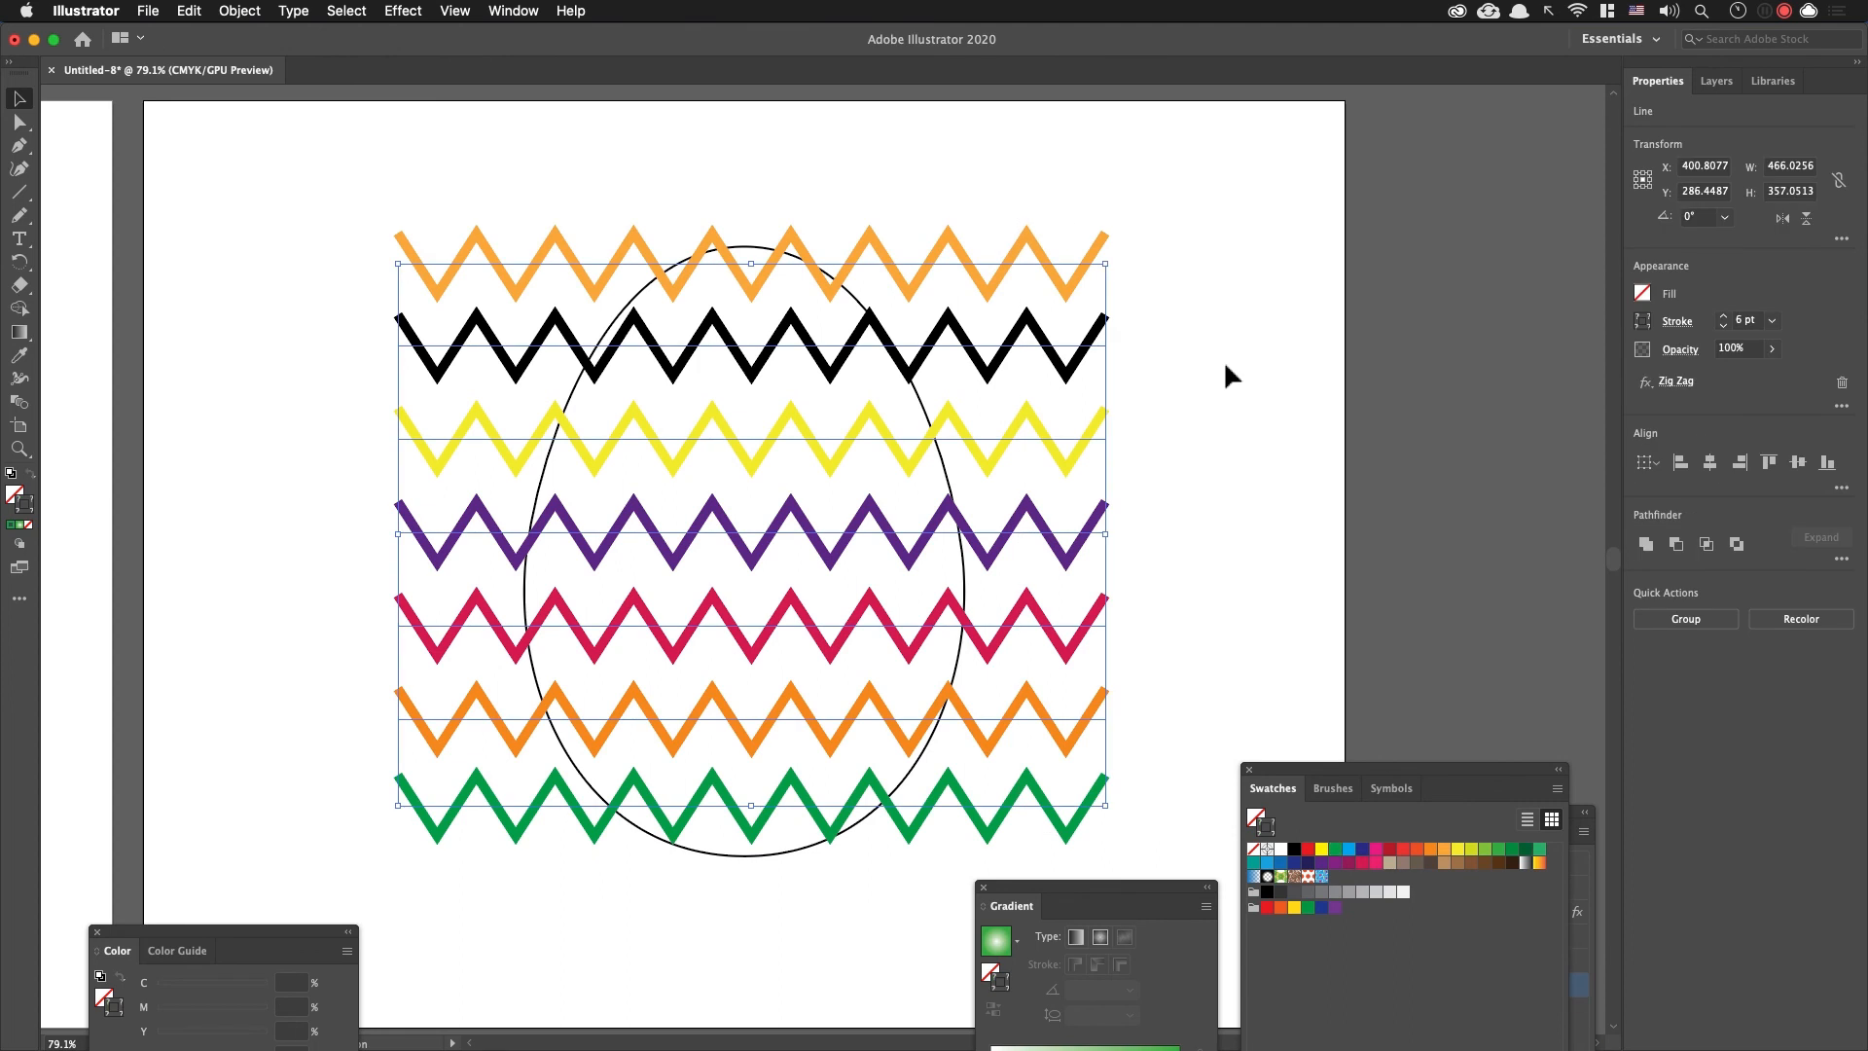
pyautogui.click(1207, 511)
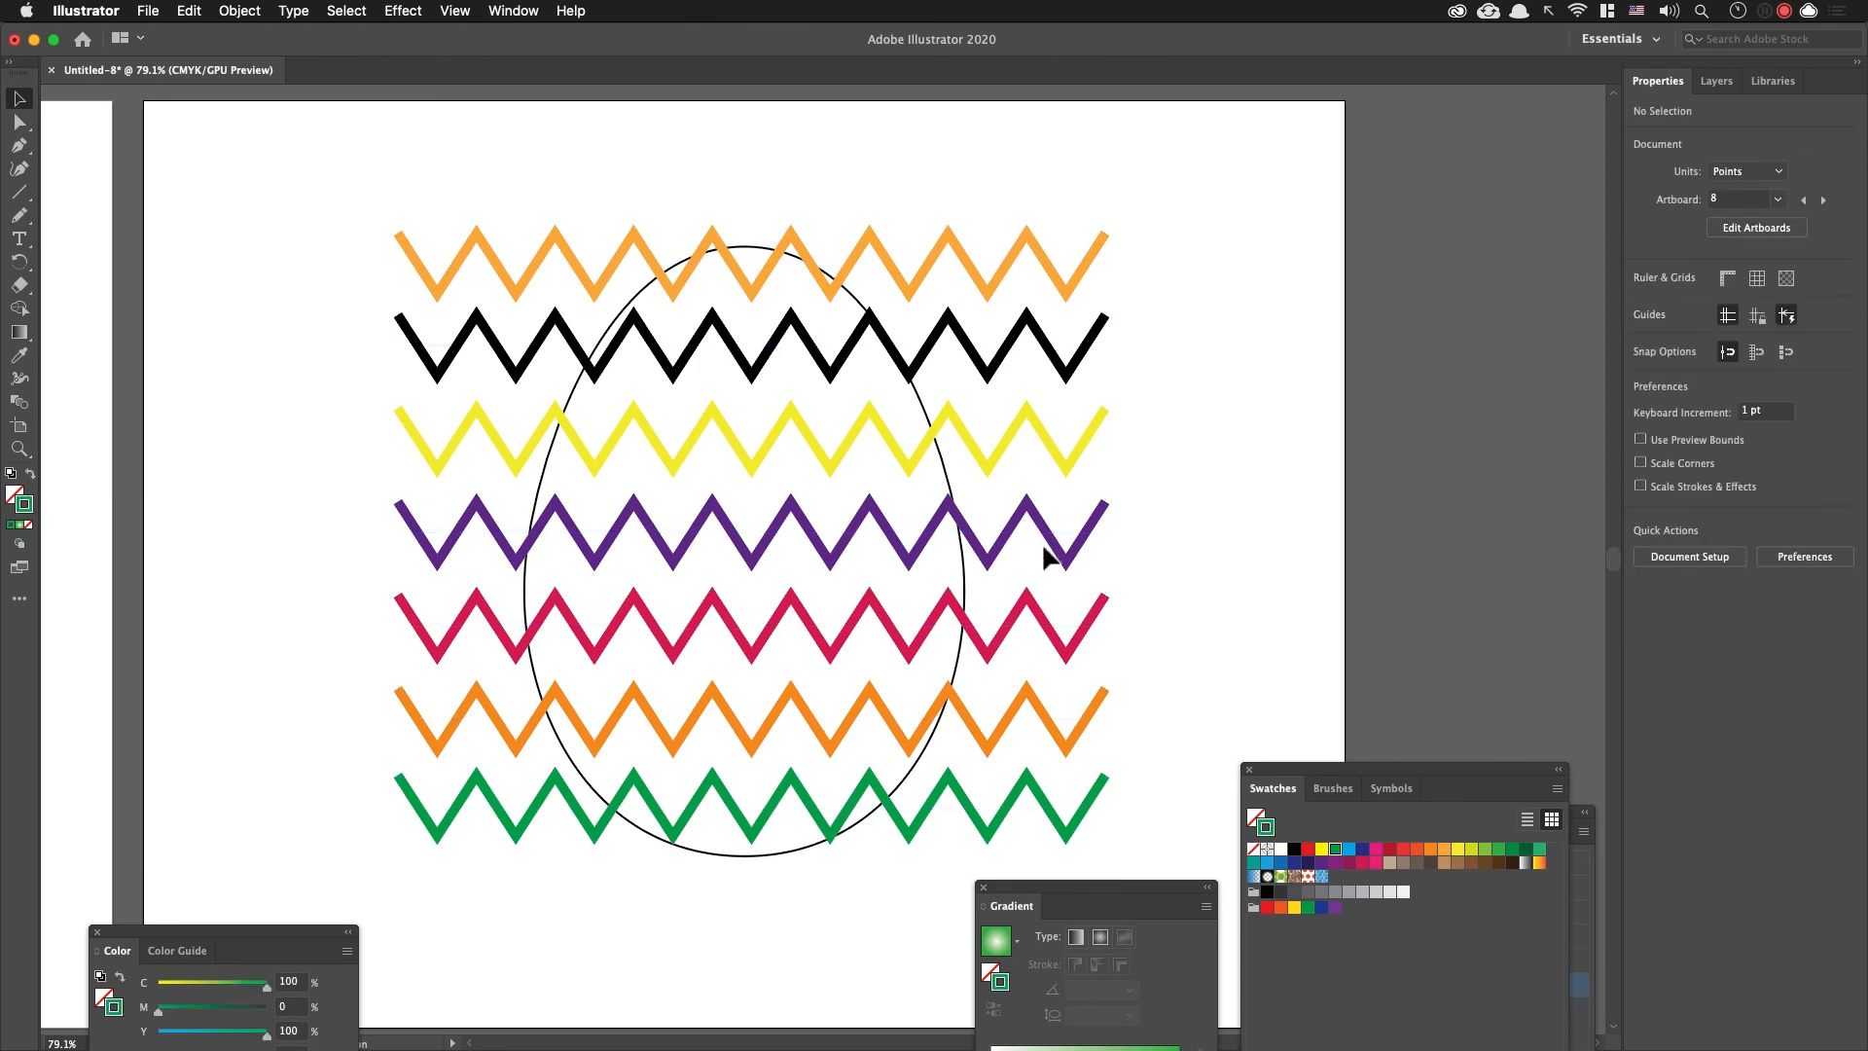
# Step: Delete the purple zigzag and draw a straight horizontal line about 520 pt long in its place
pyautogui.click(1098, 531)
pyautogui.press('Delete')
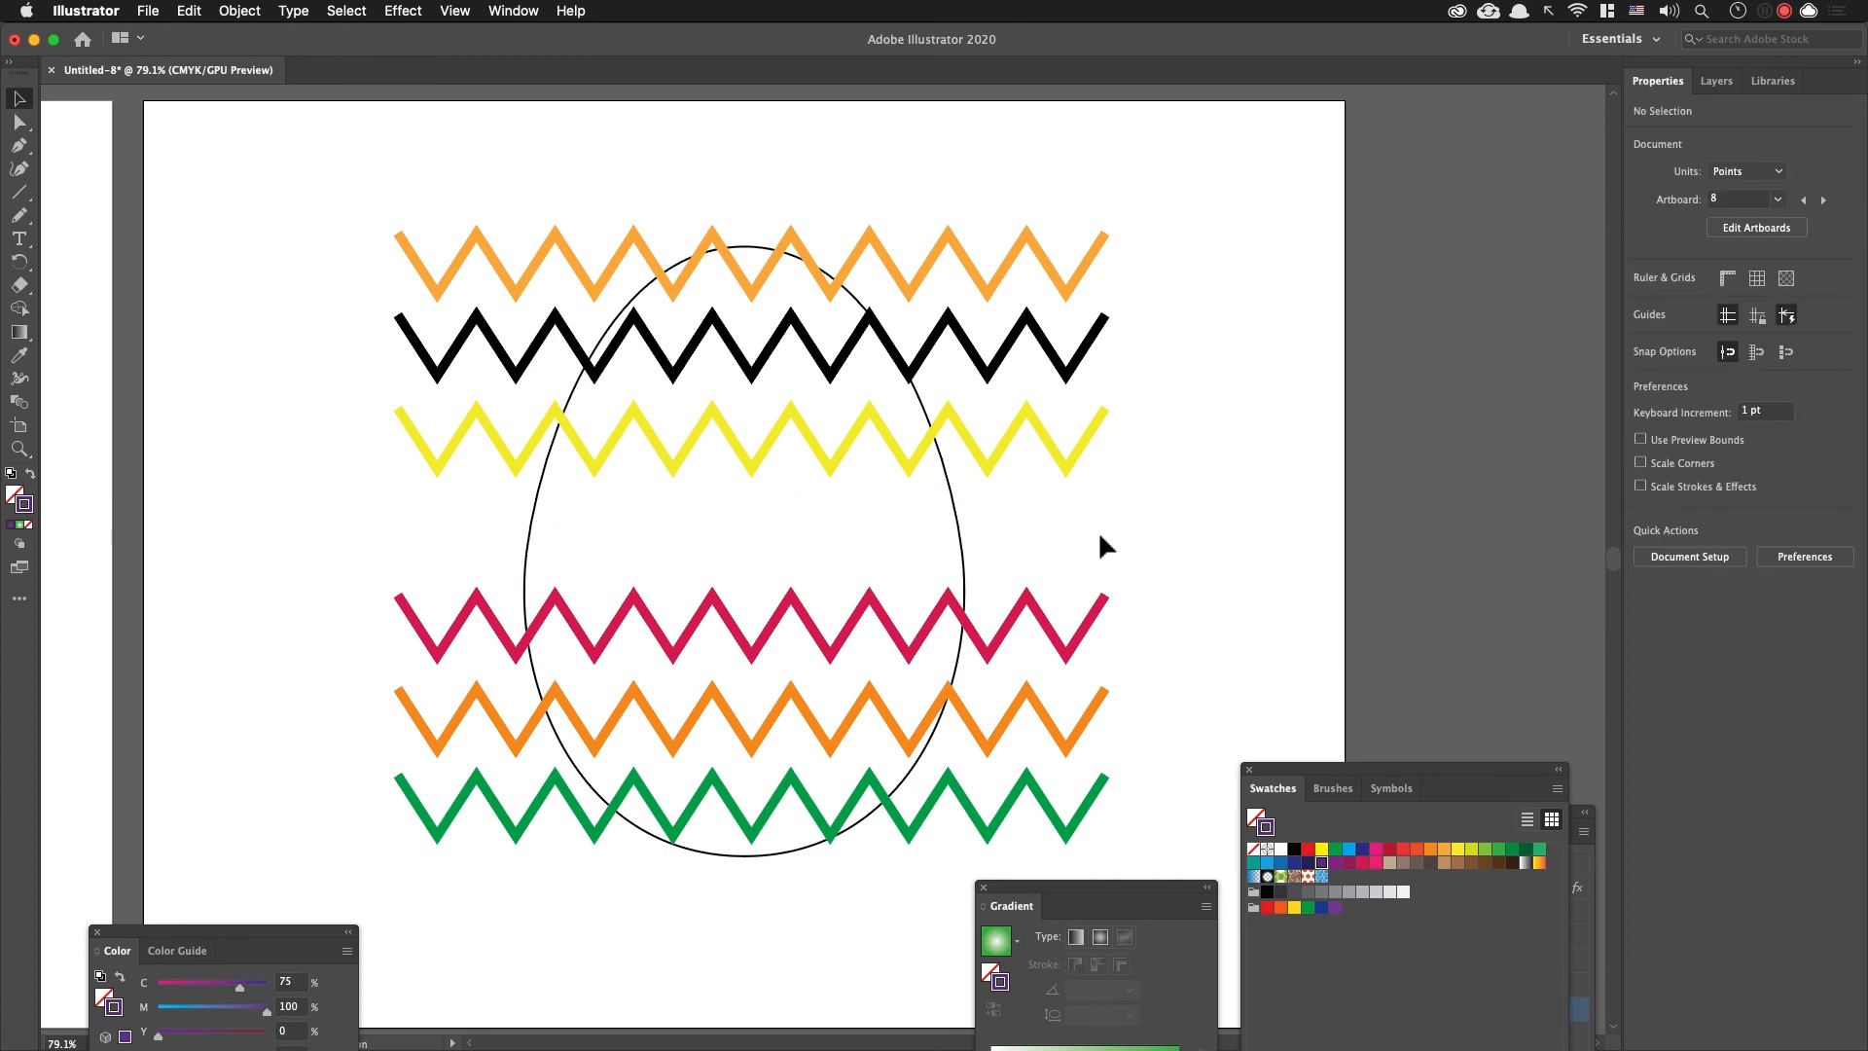
pyautogui.press('\\')
pyautogui.moveTo(398, 525); pyautogui.dragTo(1187, 541)
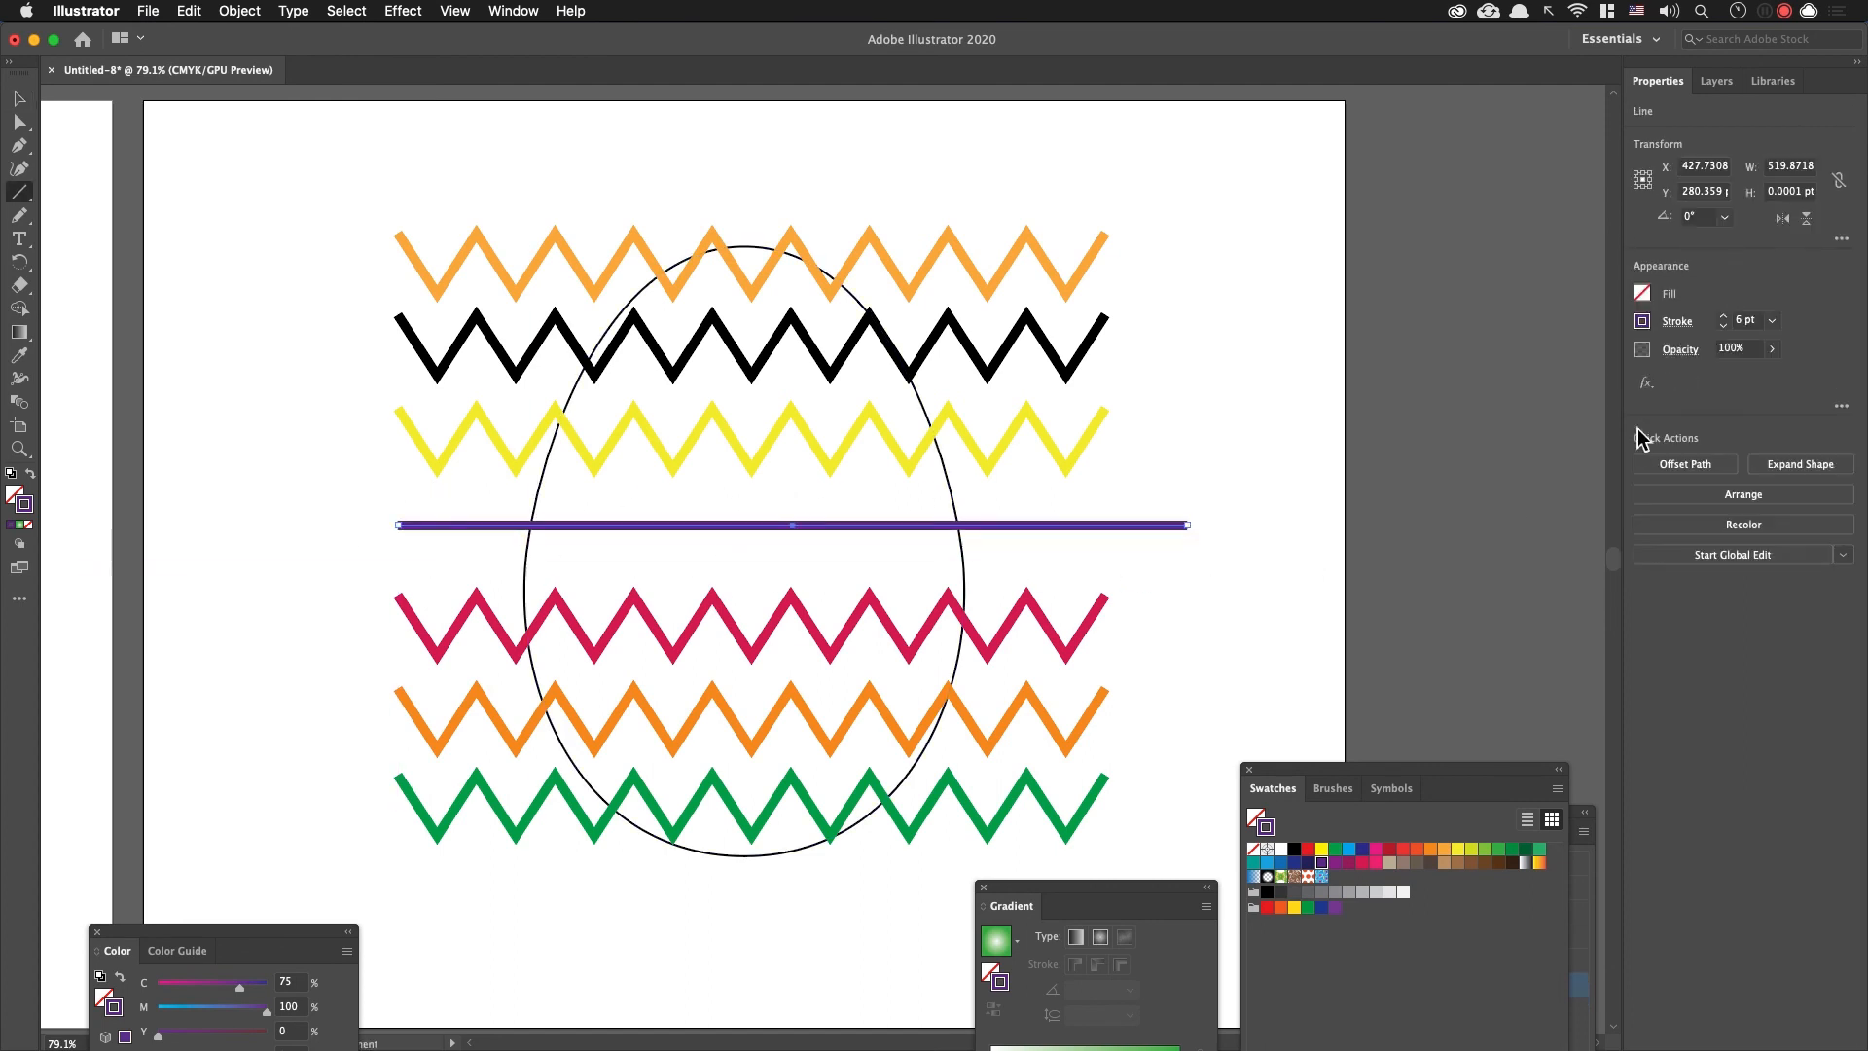
# Step: Increase the straight purple line's stroke weight to 45 pt
pyautogui.click(1722, 316)
pyautogui.click(1722, 316)
pyautogui.click(1722, 316)
pyautogui.click(1723, 316)
pyautogui.click(1723, 317)
pyautogui.click(1723, 316)
pyautogui.click(1723, 316)
pyautogui.click(1723, 316)
pyautogui.click(1723, 316)
pyautogui.click(1723, 316)
pyautogui.click(1723, 316)
pyautogui.click(1723, 316)
pyautogui.click(1723, 316)
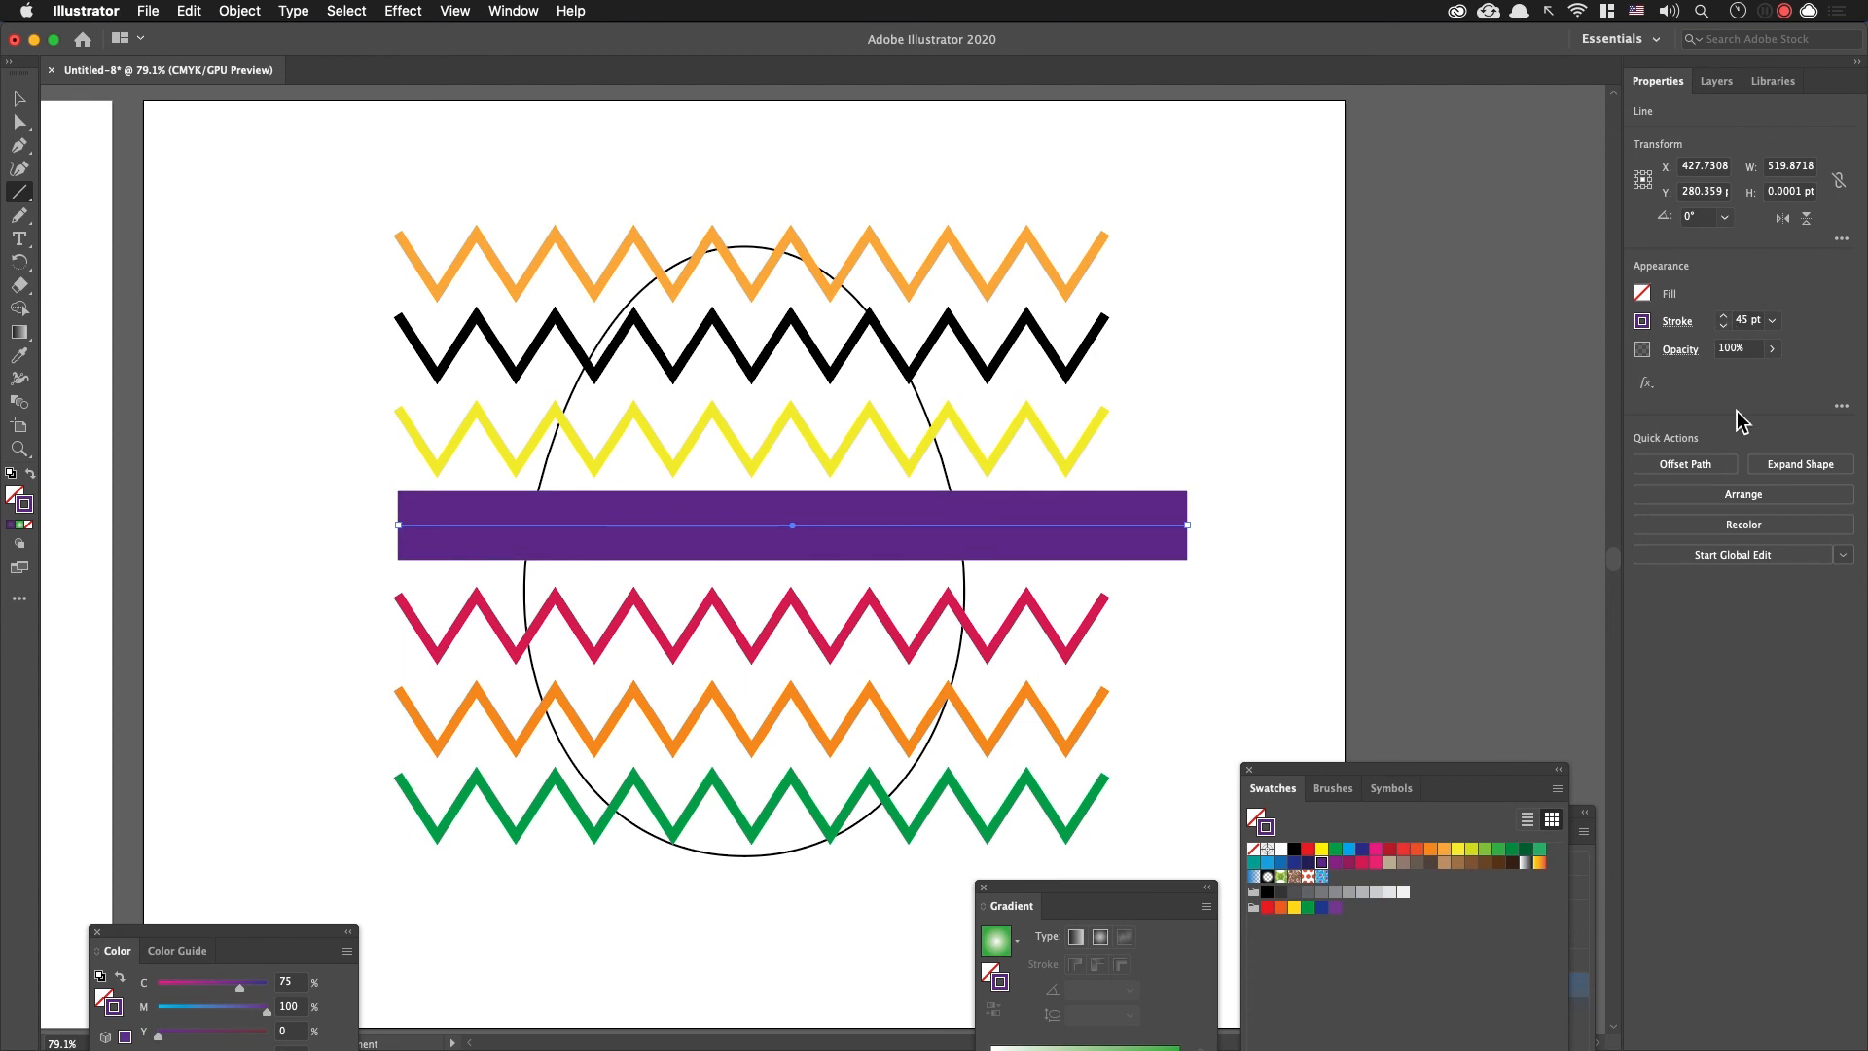
# Step: Bring the Appearance settings of the thick purple line into view and add a second stroke to it
pyautogui.click(1644, 381)
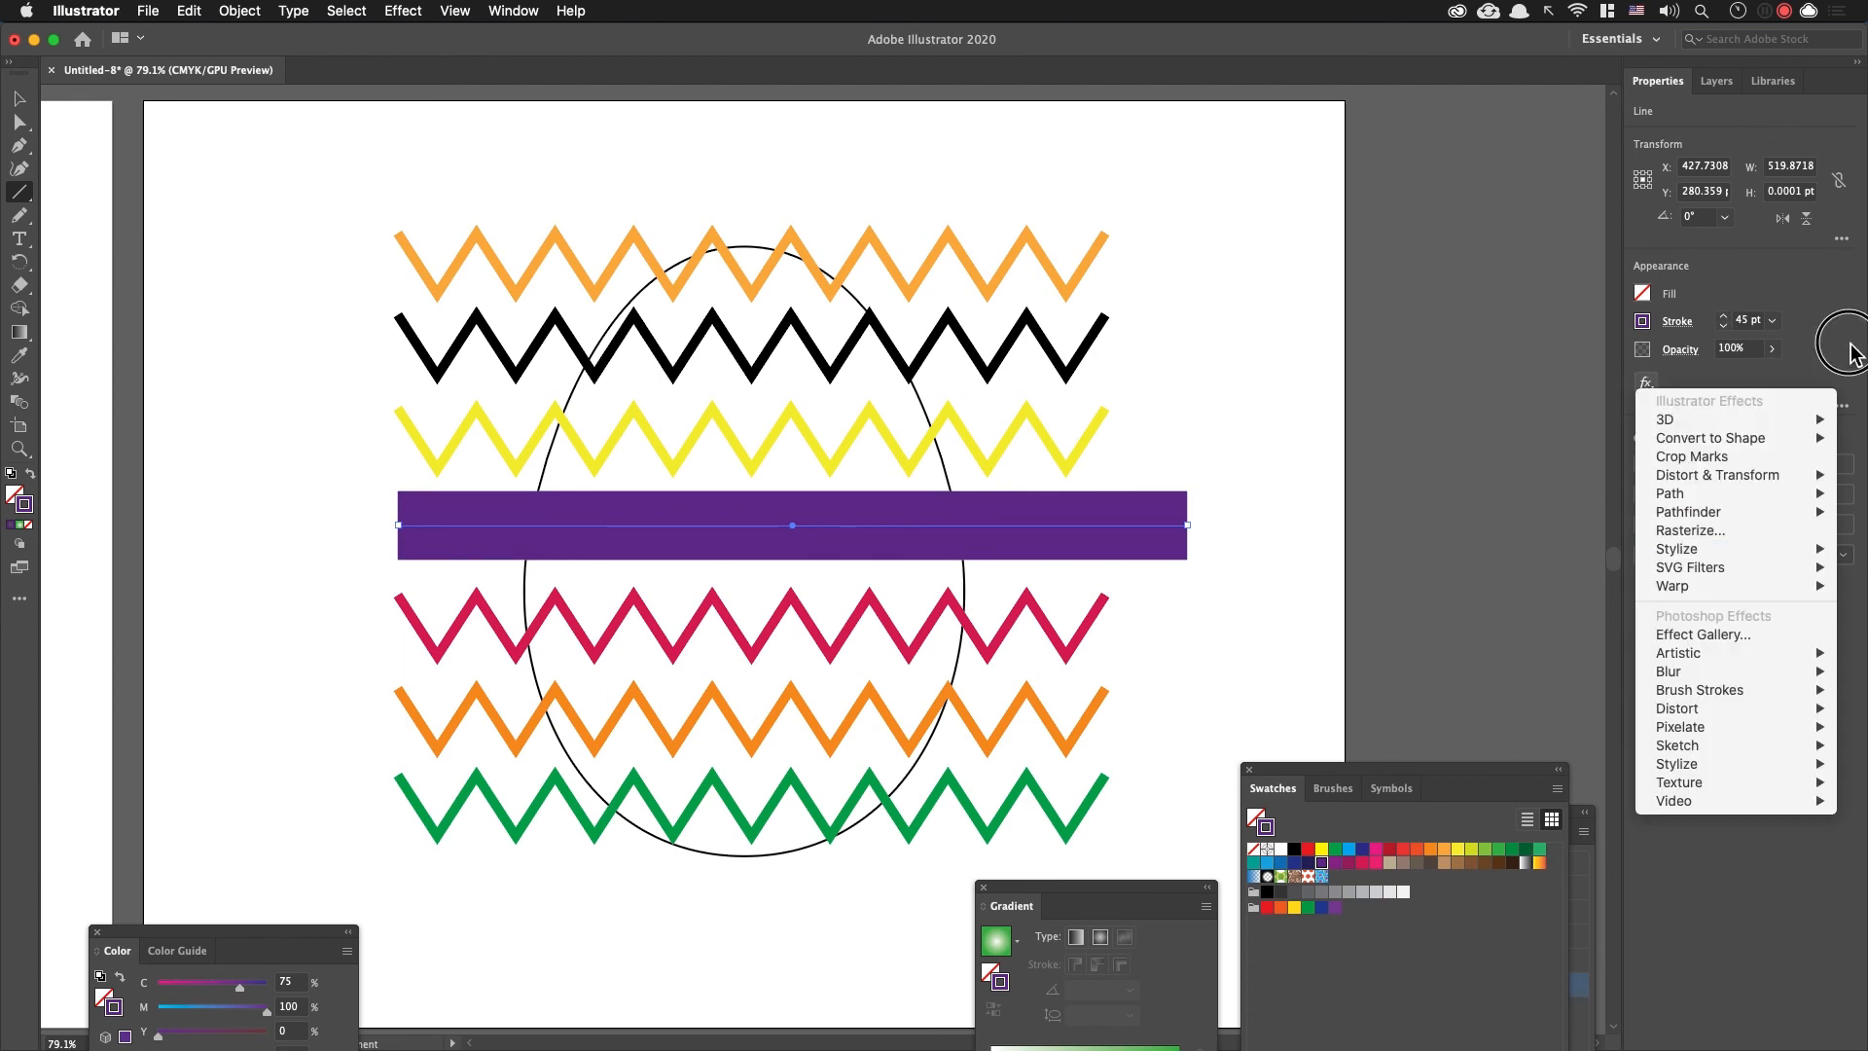
pyautogui.click(1819, 339)
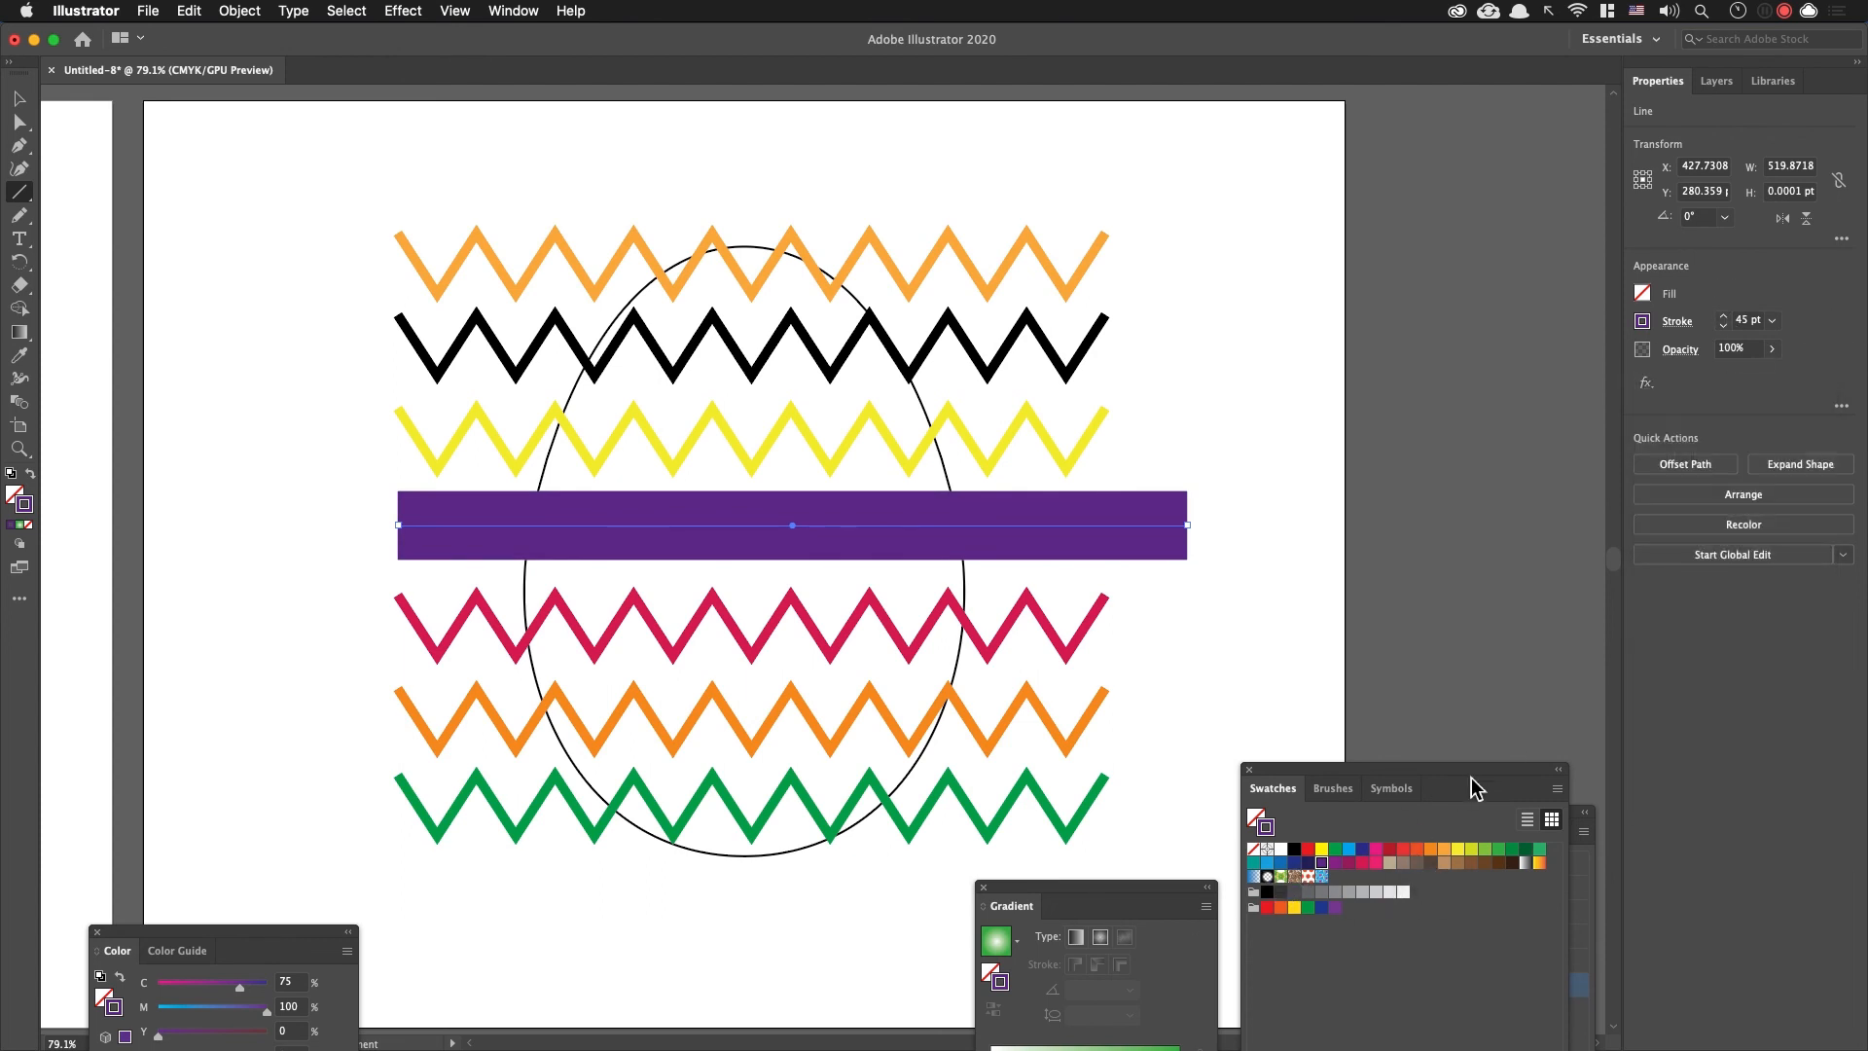
pyautogui.moveTo(1469, 775); pyautogui.dragTo(1073, 927)
pyautogui.moveTo(1416, 819); pyautogui.dragTo(1346, 346)
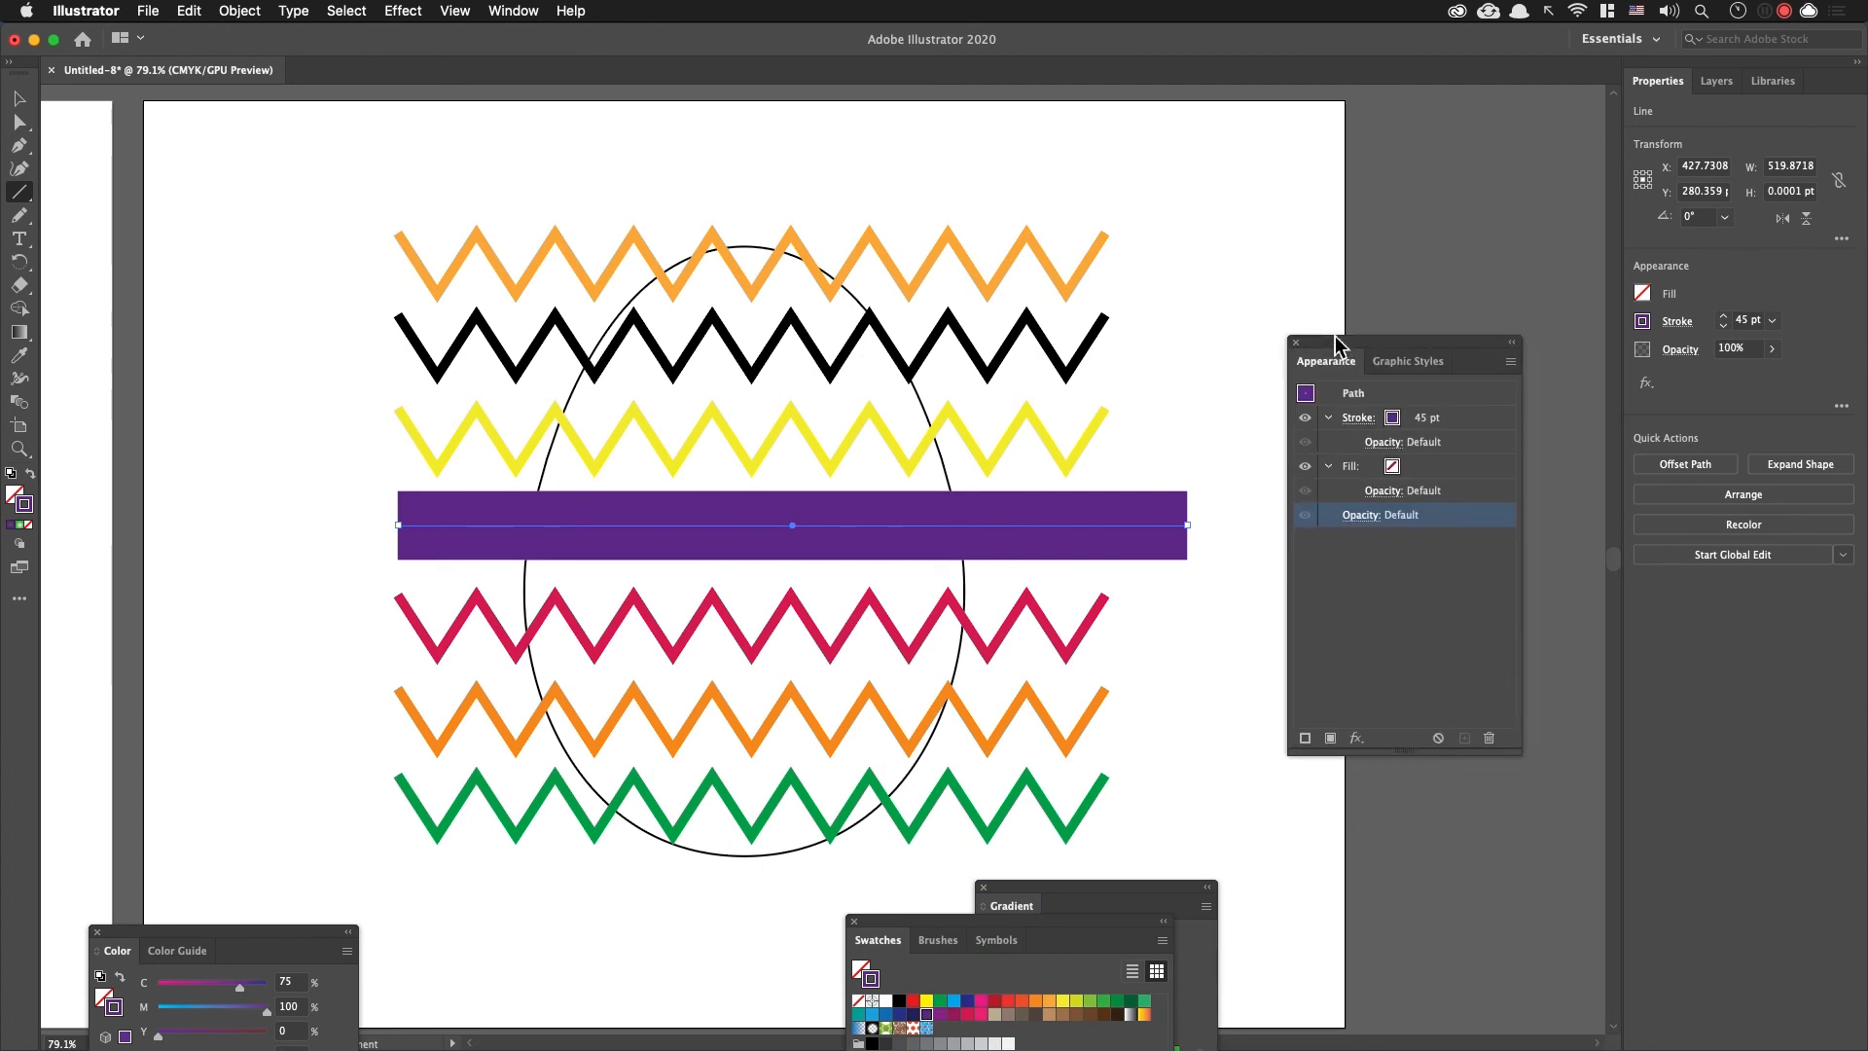
pyautogui.click(1356, 738)
pyautogui.click(1311, 745)
pyautogui.click(1309, 741)
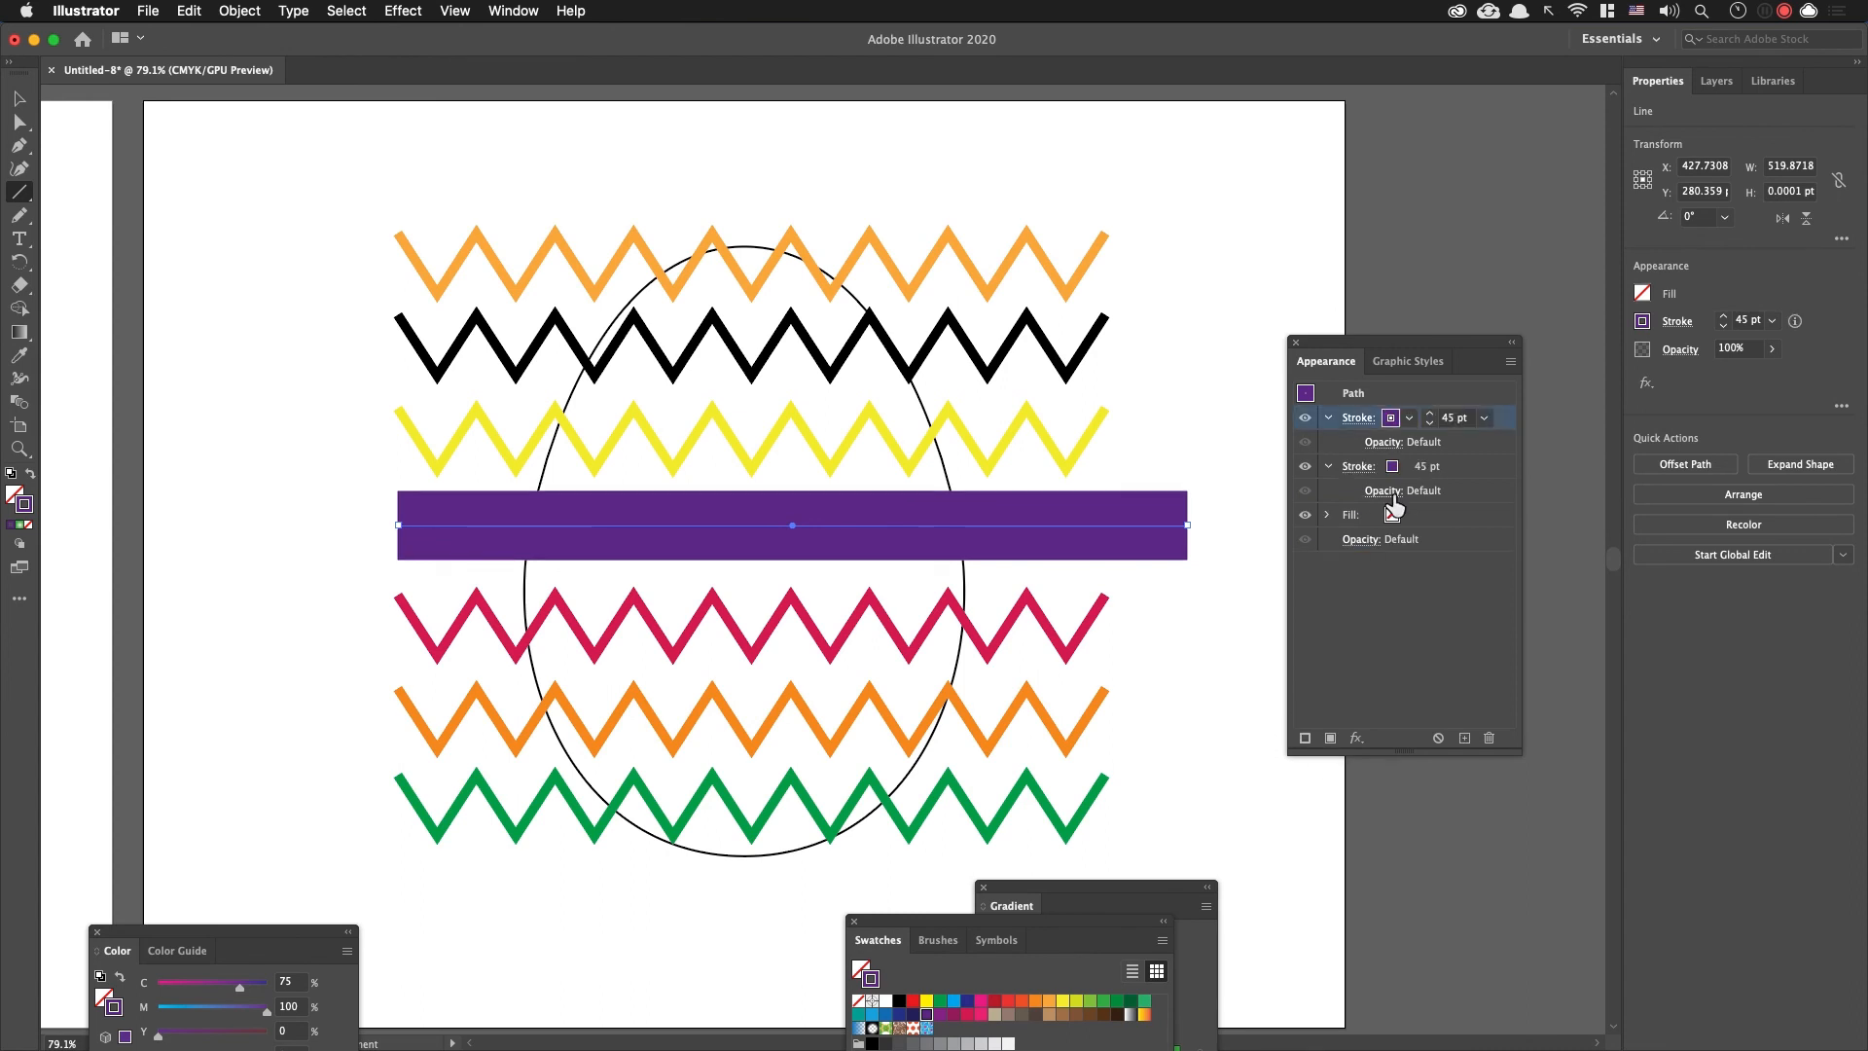
# Step: Make the purple line's upper stroke white and set its weight to 27 pt
pyautogui.click(1408, 420)
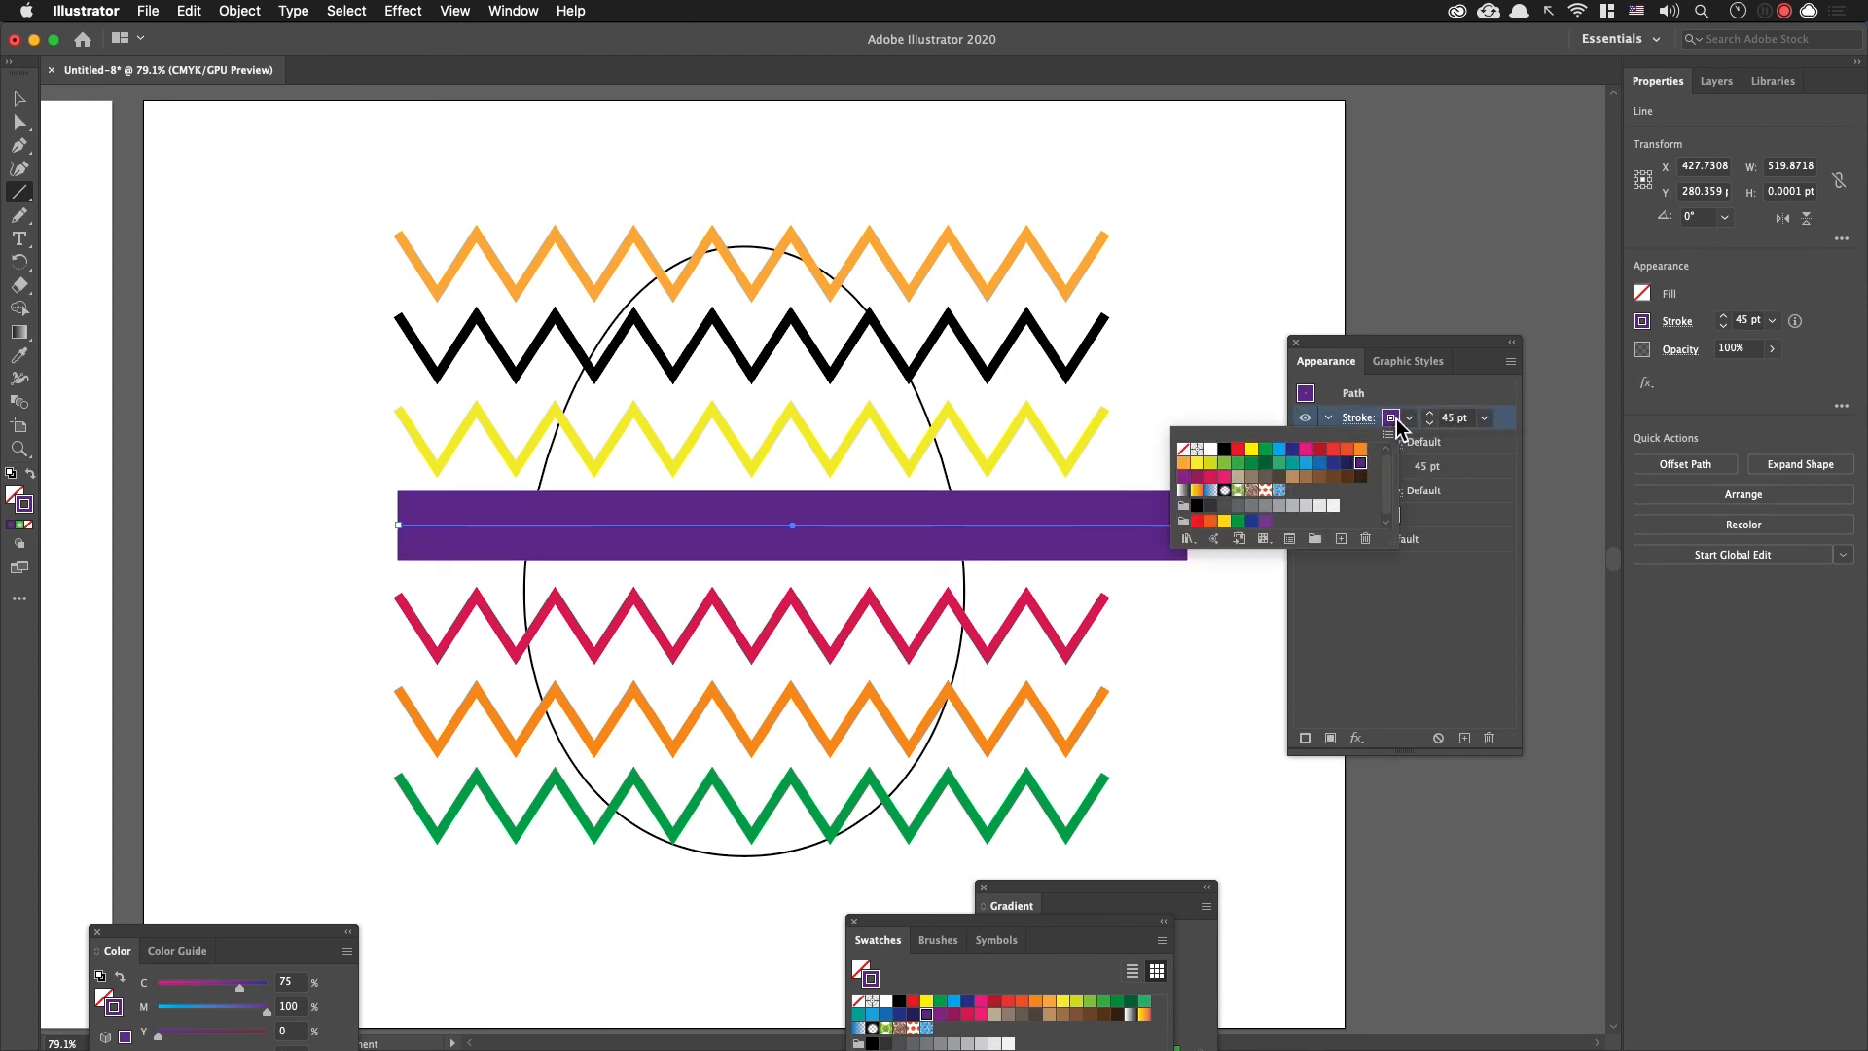
pyautogui.click(1210, 449)
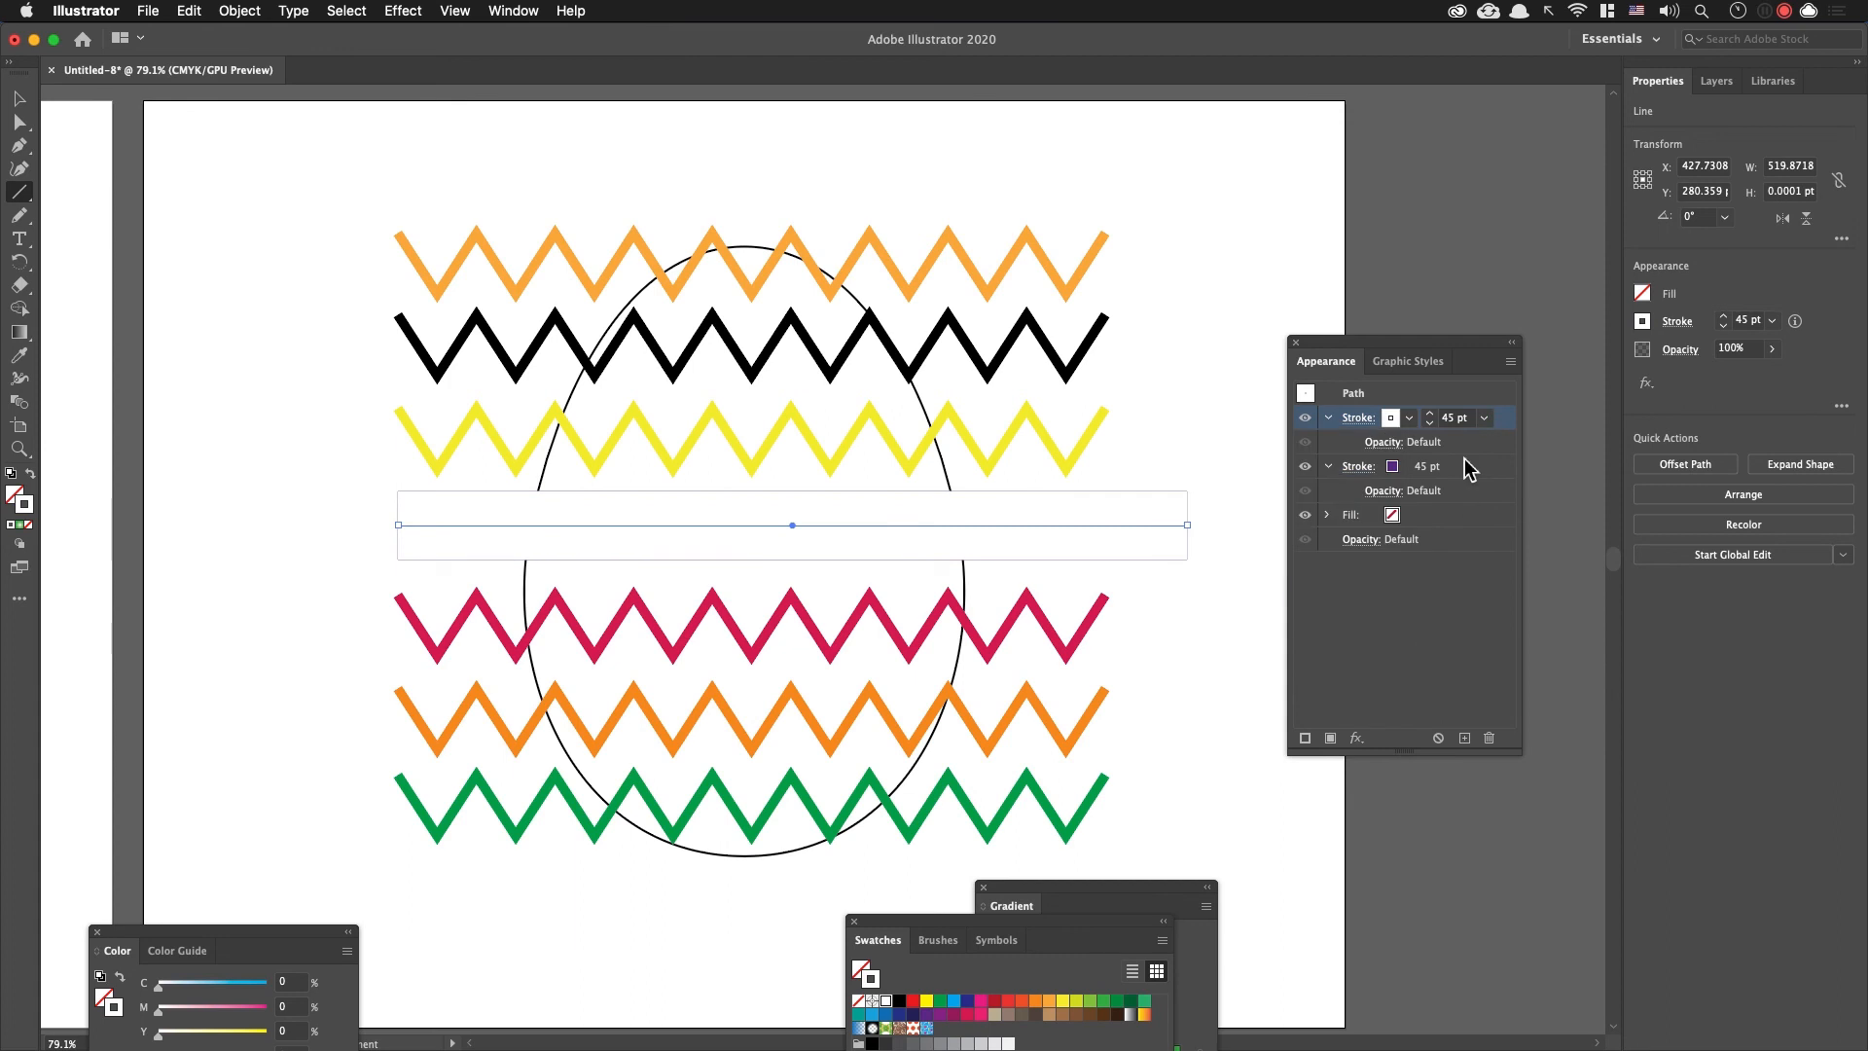
pyautogui.moveTo(1430, 422); pyautogui.dragTo(1430, 422)
pyautogui.click(1430, 413)
pyautogui.click(1429, 413)
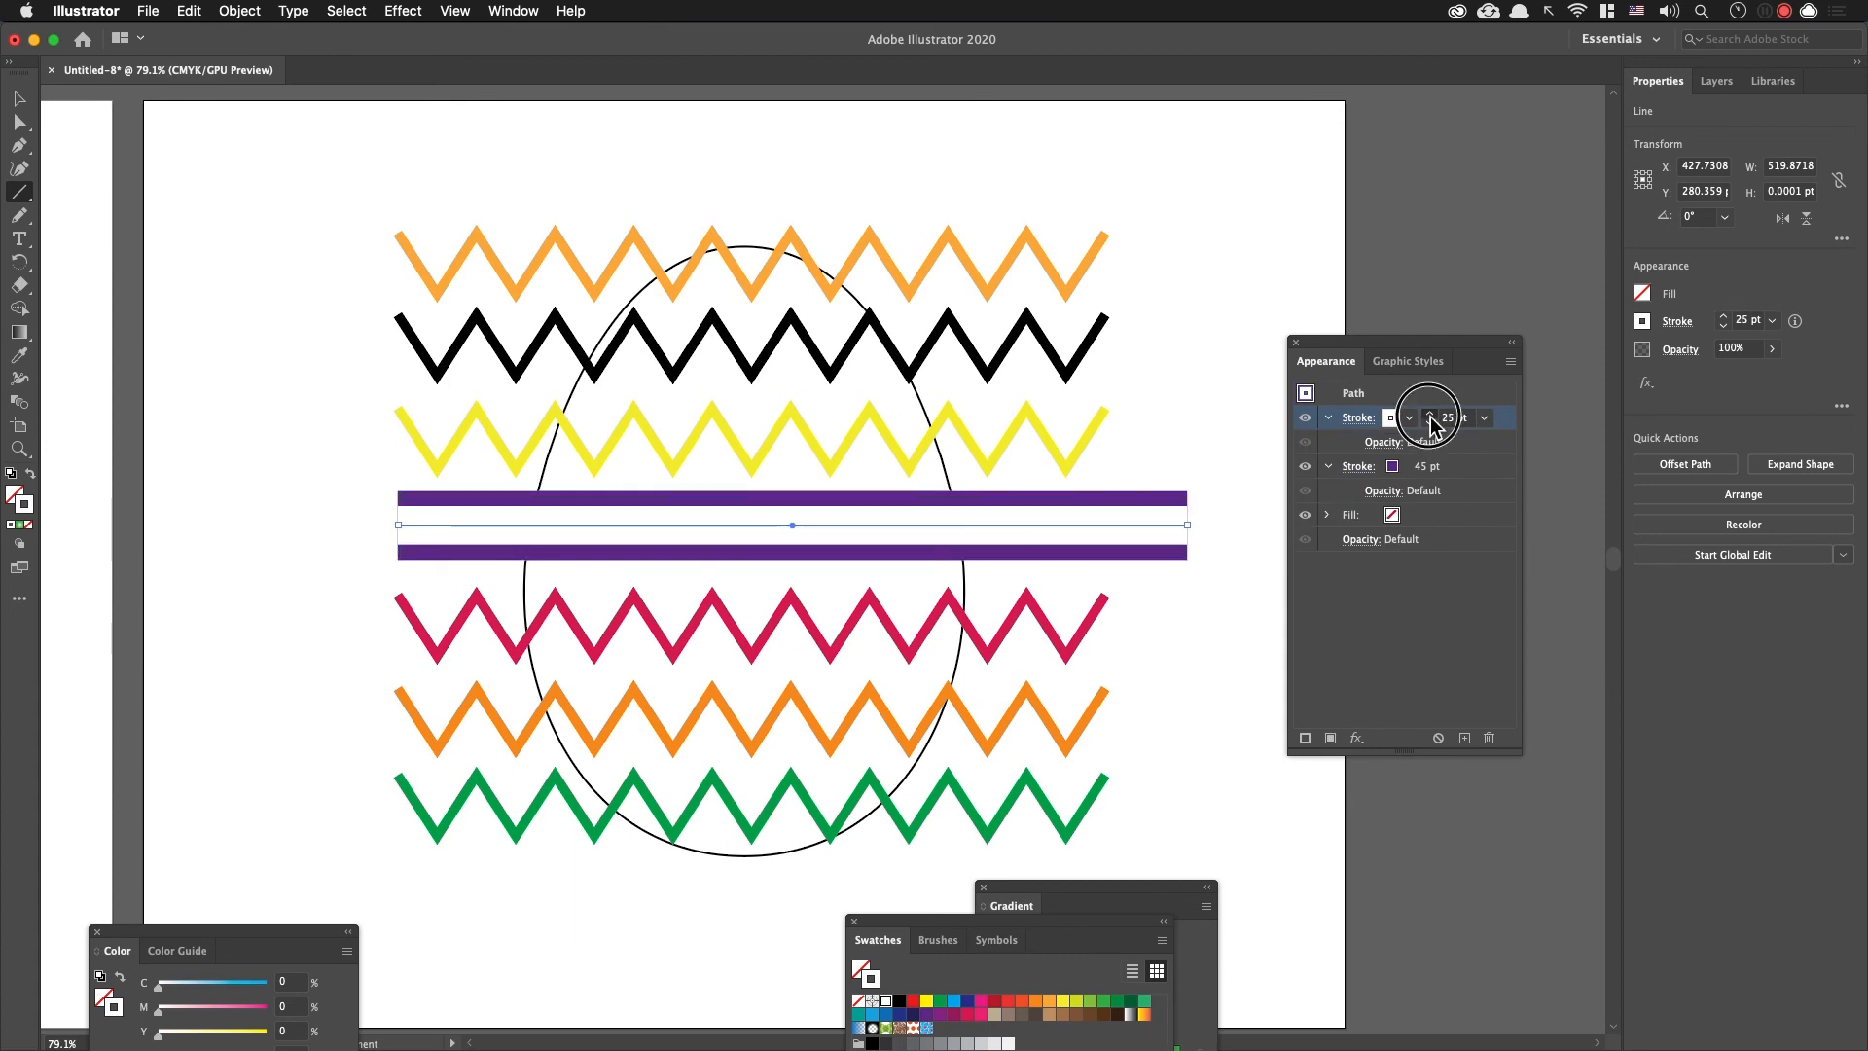
# Step: Turn the white stroke into a dashed line with round caps and a 1 pt dash
pyautogui.click(1358, 418)
pyautogui.click(1182, 557)
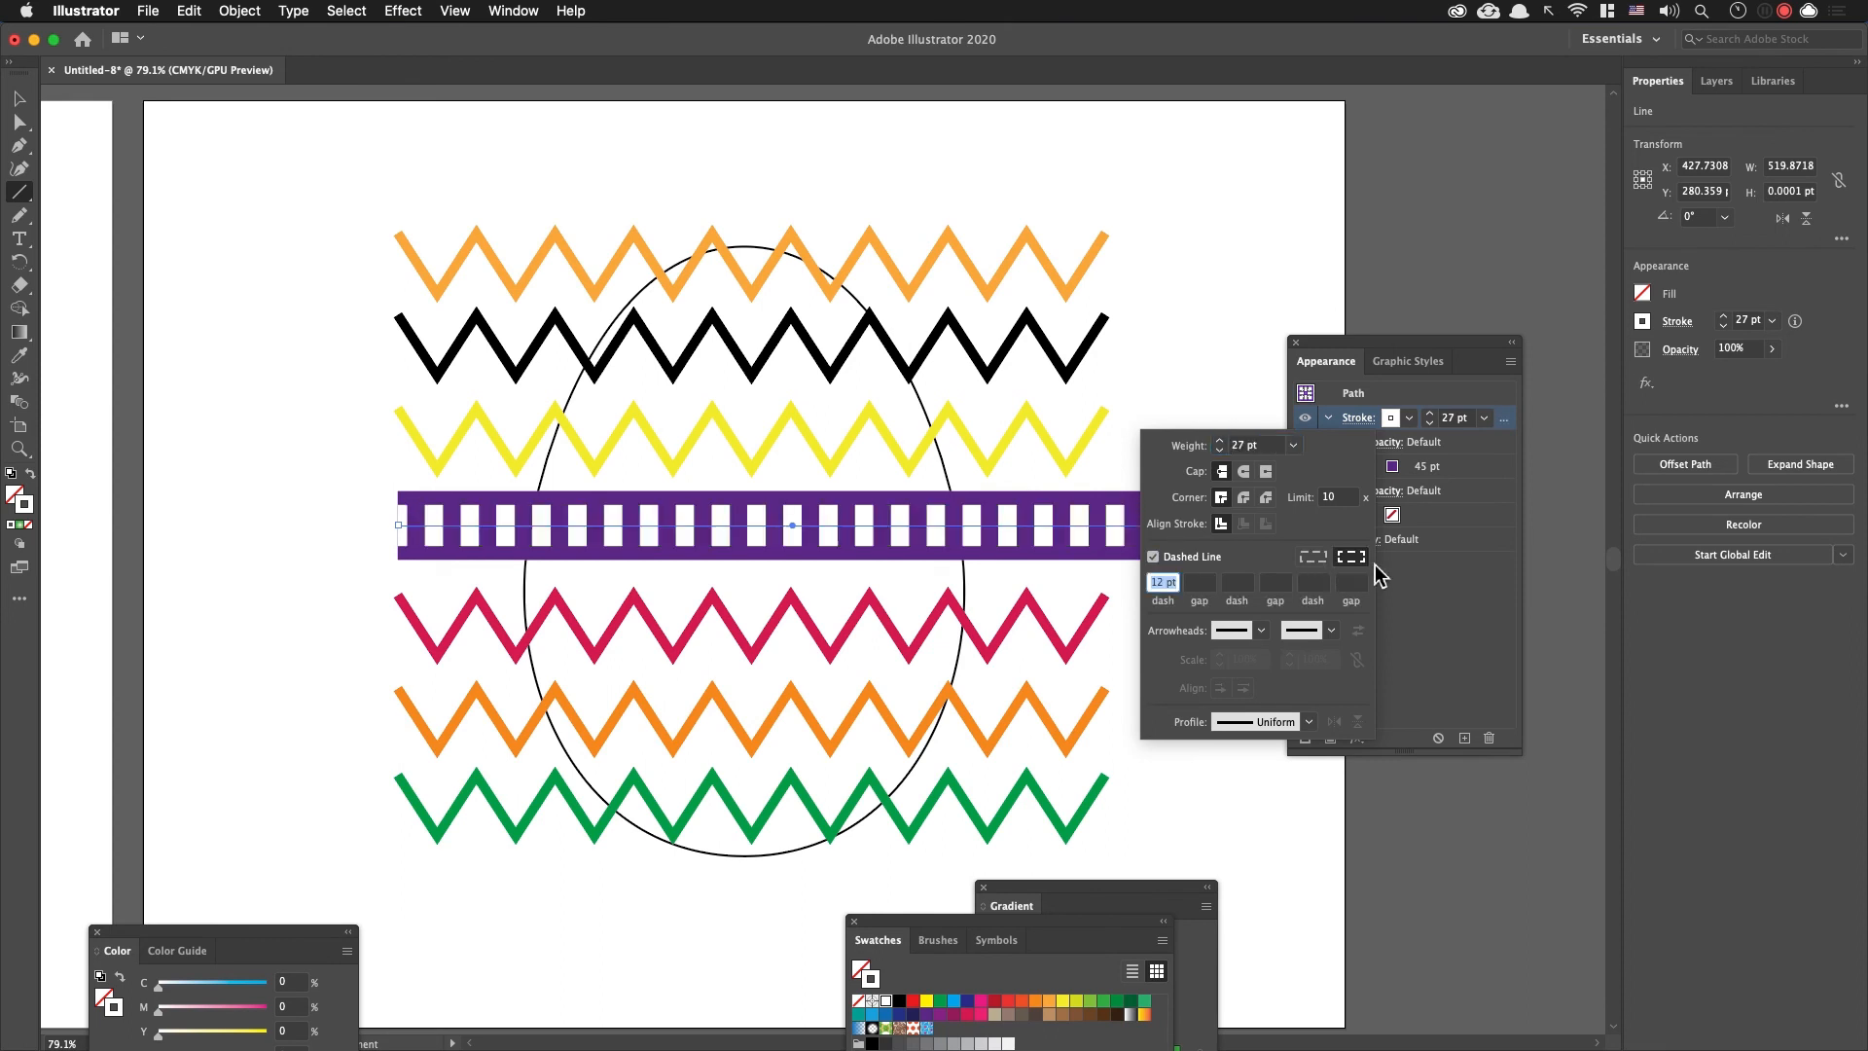
pyautogui.click(1244, 471)
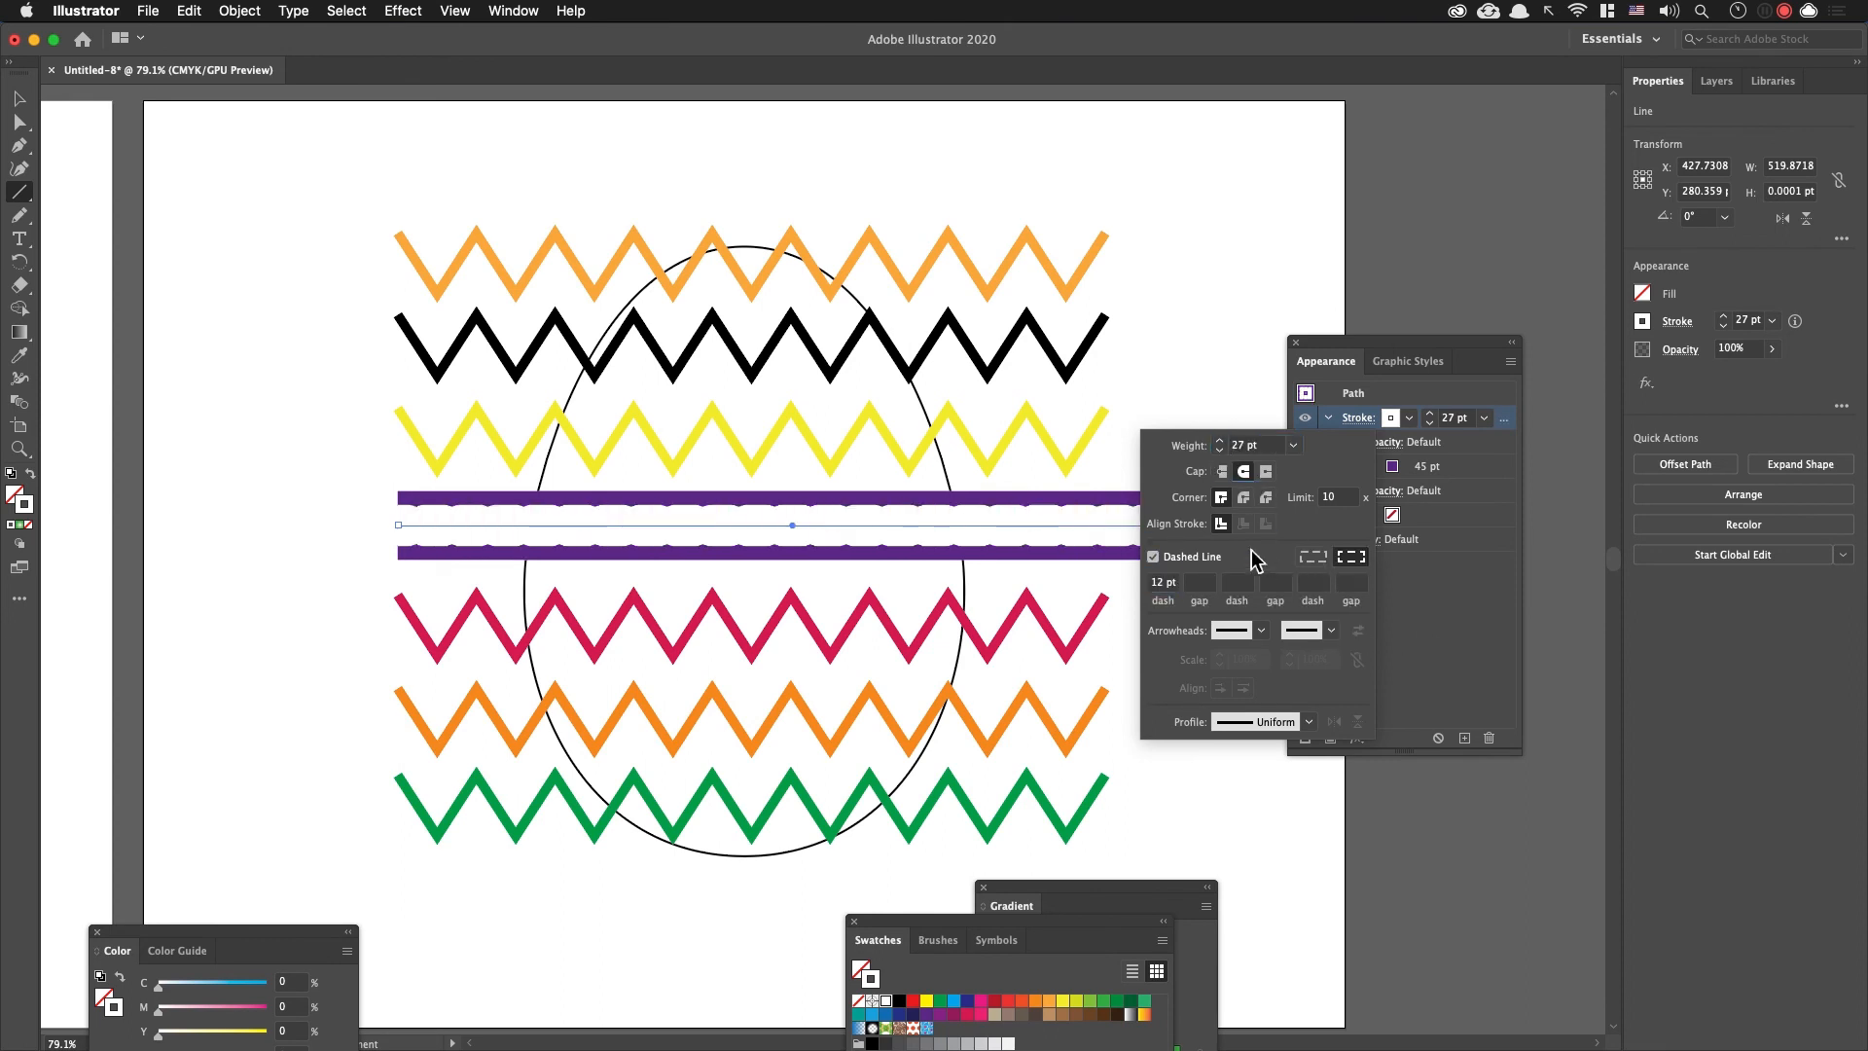
pyautogui.click(1168, 583)
pyautogui.write('1')
pyautogui.click(1158, 583)
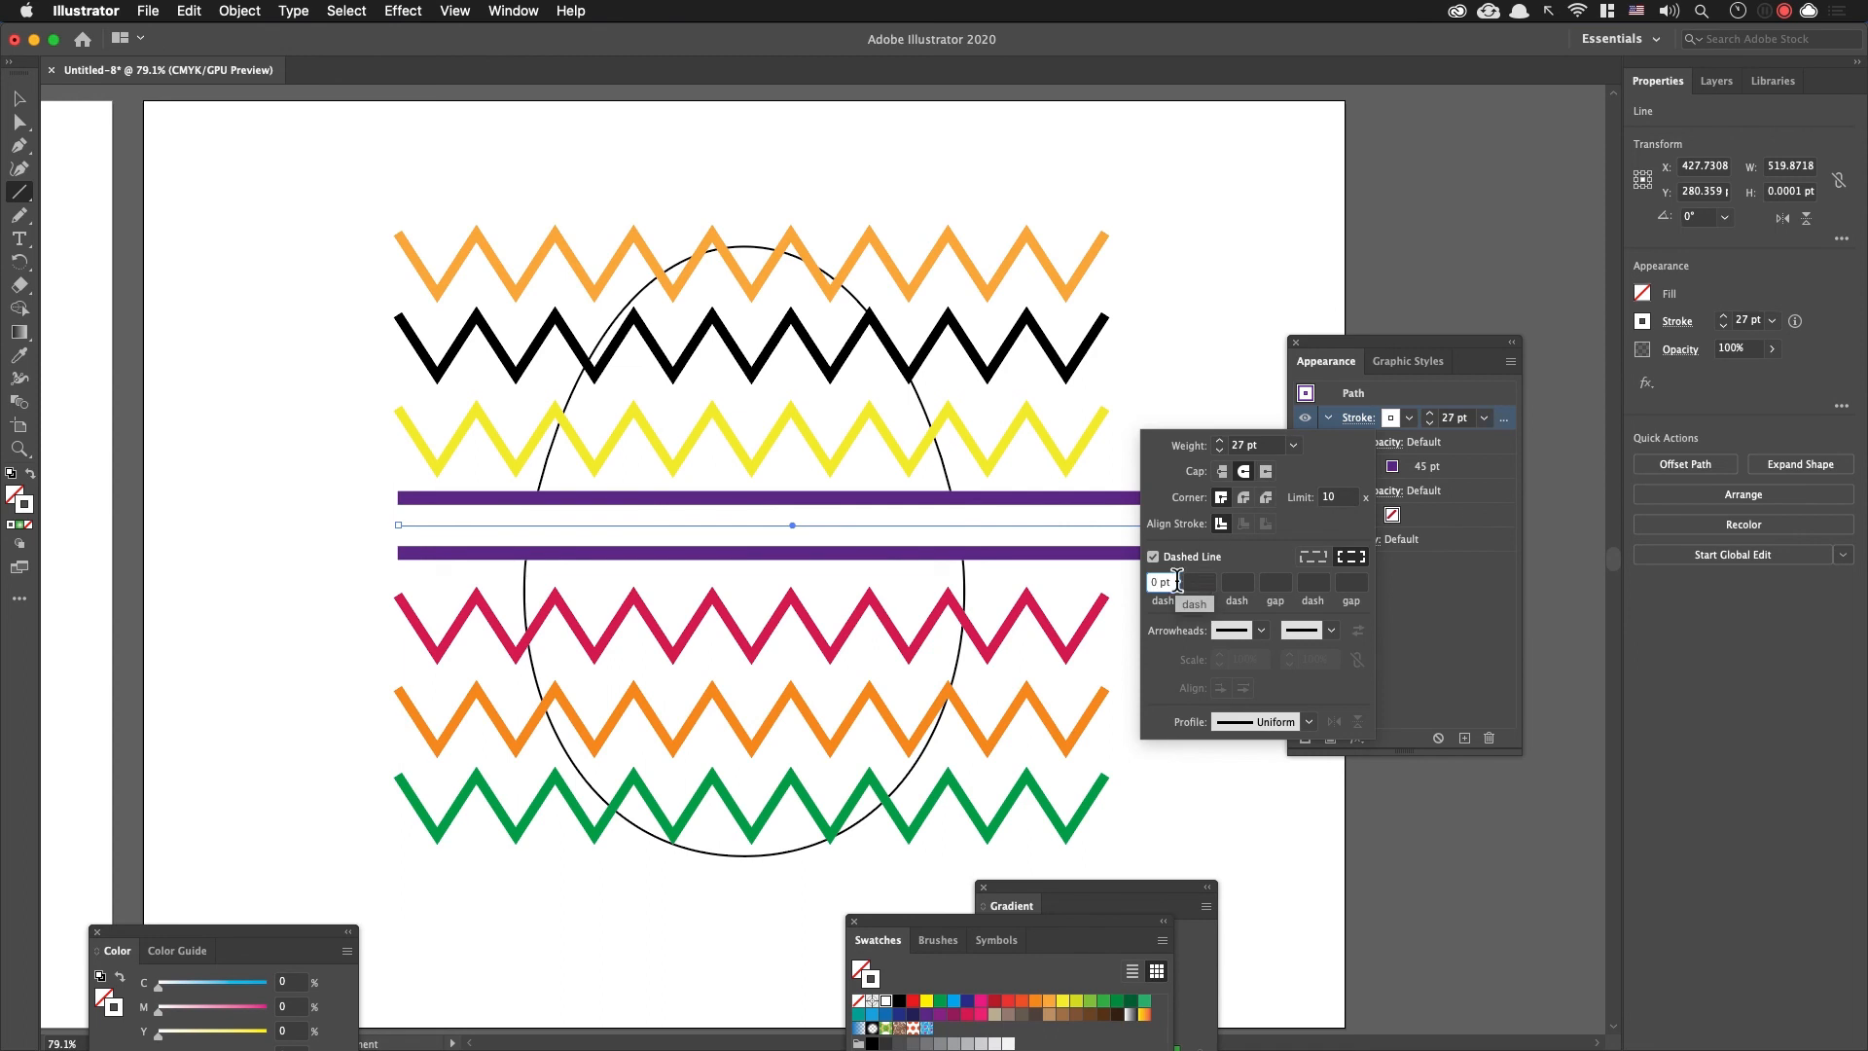
pyautogui.write('1')
pyautogui.press('Tab')
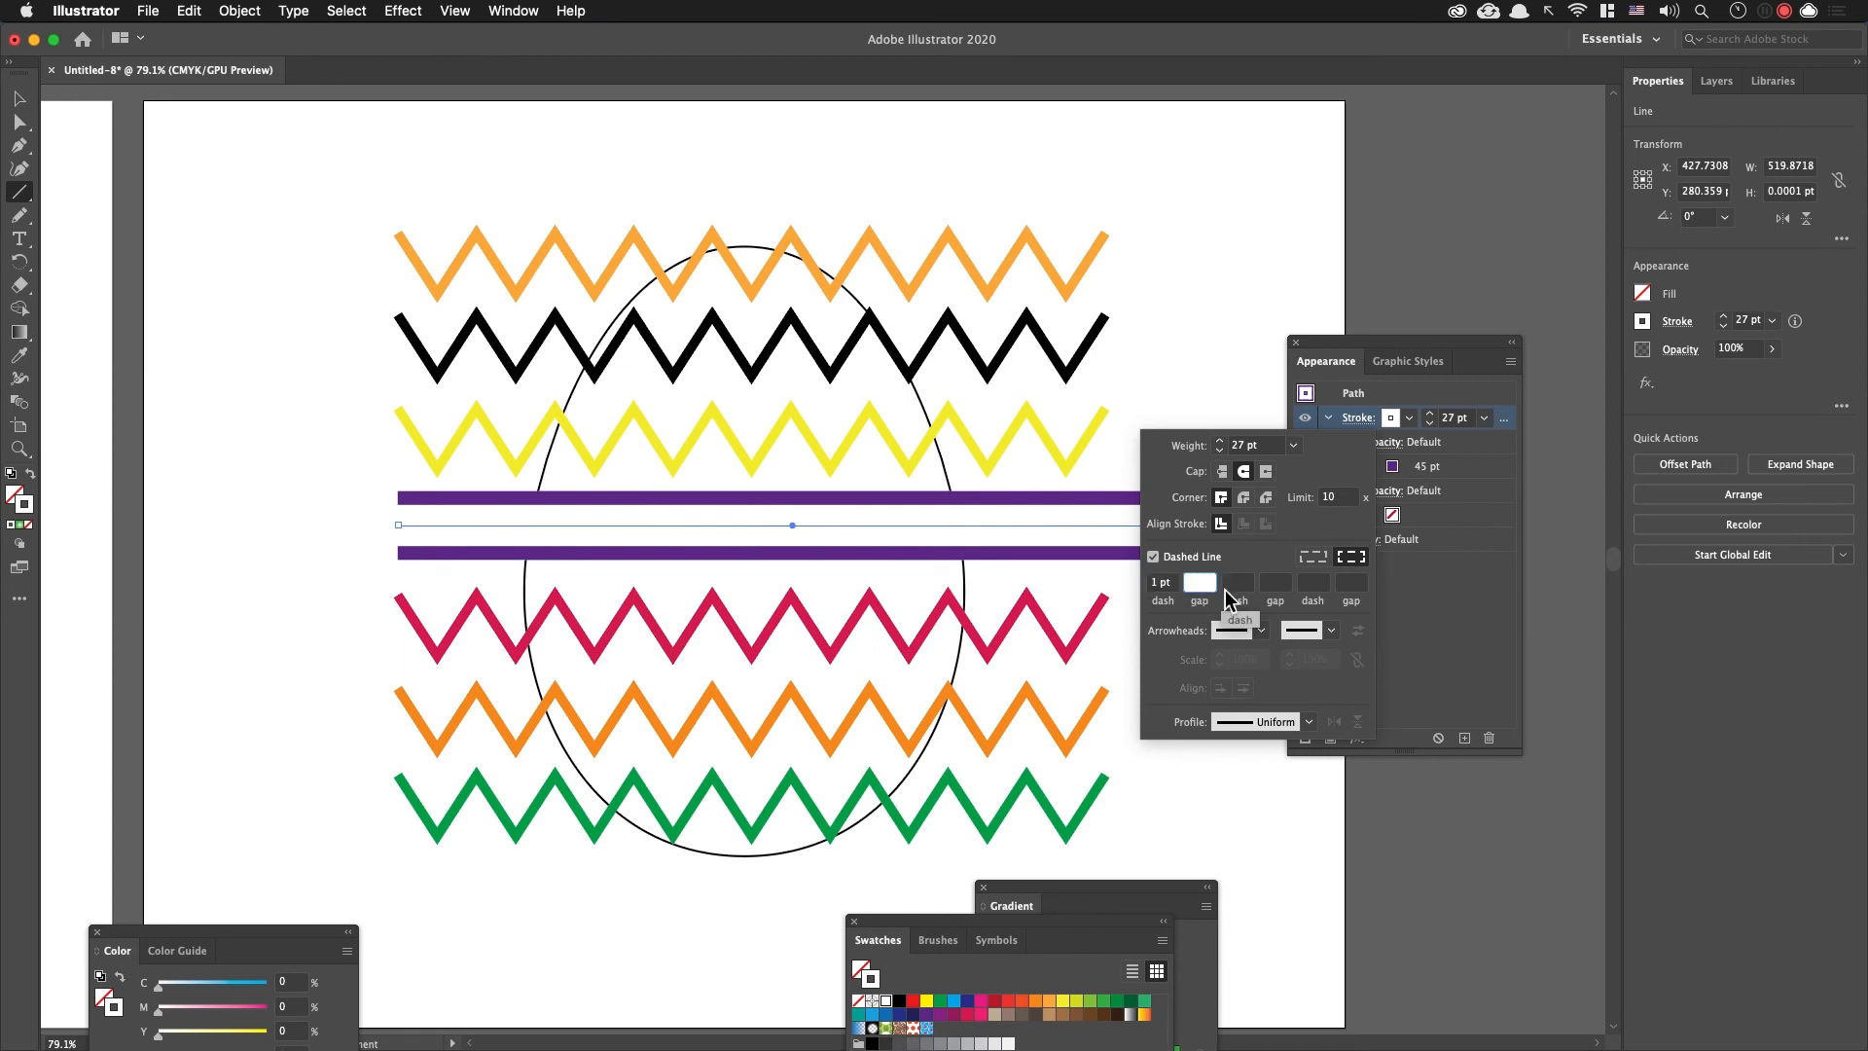
# Step: Try a 34 pt gap between the white stroke's dashes, and clear the gap value
pyautogui.press('Up')
pyautogui.press('Up')
pyautogui.press('Up')
pyautogui.press('Up')
pyautogui.press('Up')
pyautogui.press('Up')
pyautogui.press('Up')
pyautogui.press('Up')
pyautogui.press('Up')
pyautogui.press('Up')
pyautogui.press('Up')
pyautogui.press('Up')
pyautogui.press('Up')
pyautogui.press('Up')
pyautogui.press('Up')
pyautogui.press('Up')
pyautogui.press('Up')
pyautogui.press('Up')
pyautogui.press('Up')
pyautogui.press('Up')
pyautogui.press('Up')
pyautogui.press('Up')
pyautogui.press('Up')
pyautogui.press('Up')
pyautogui.press('Up')
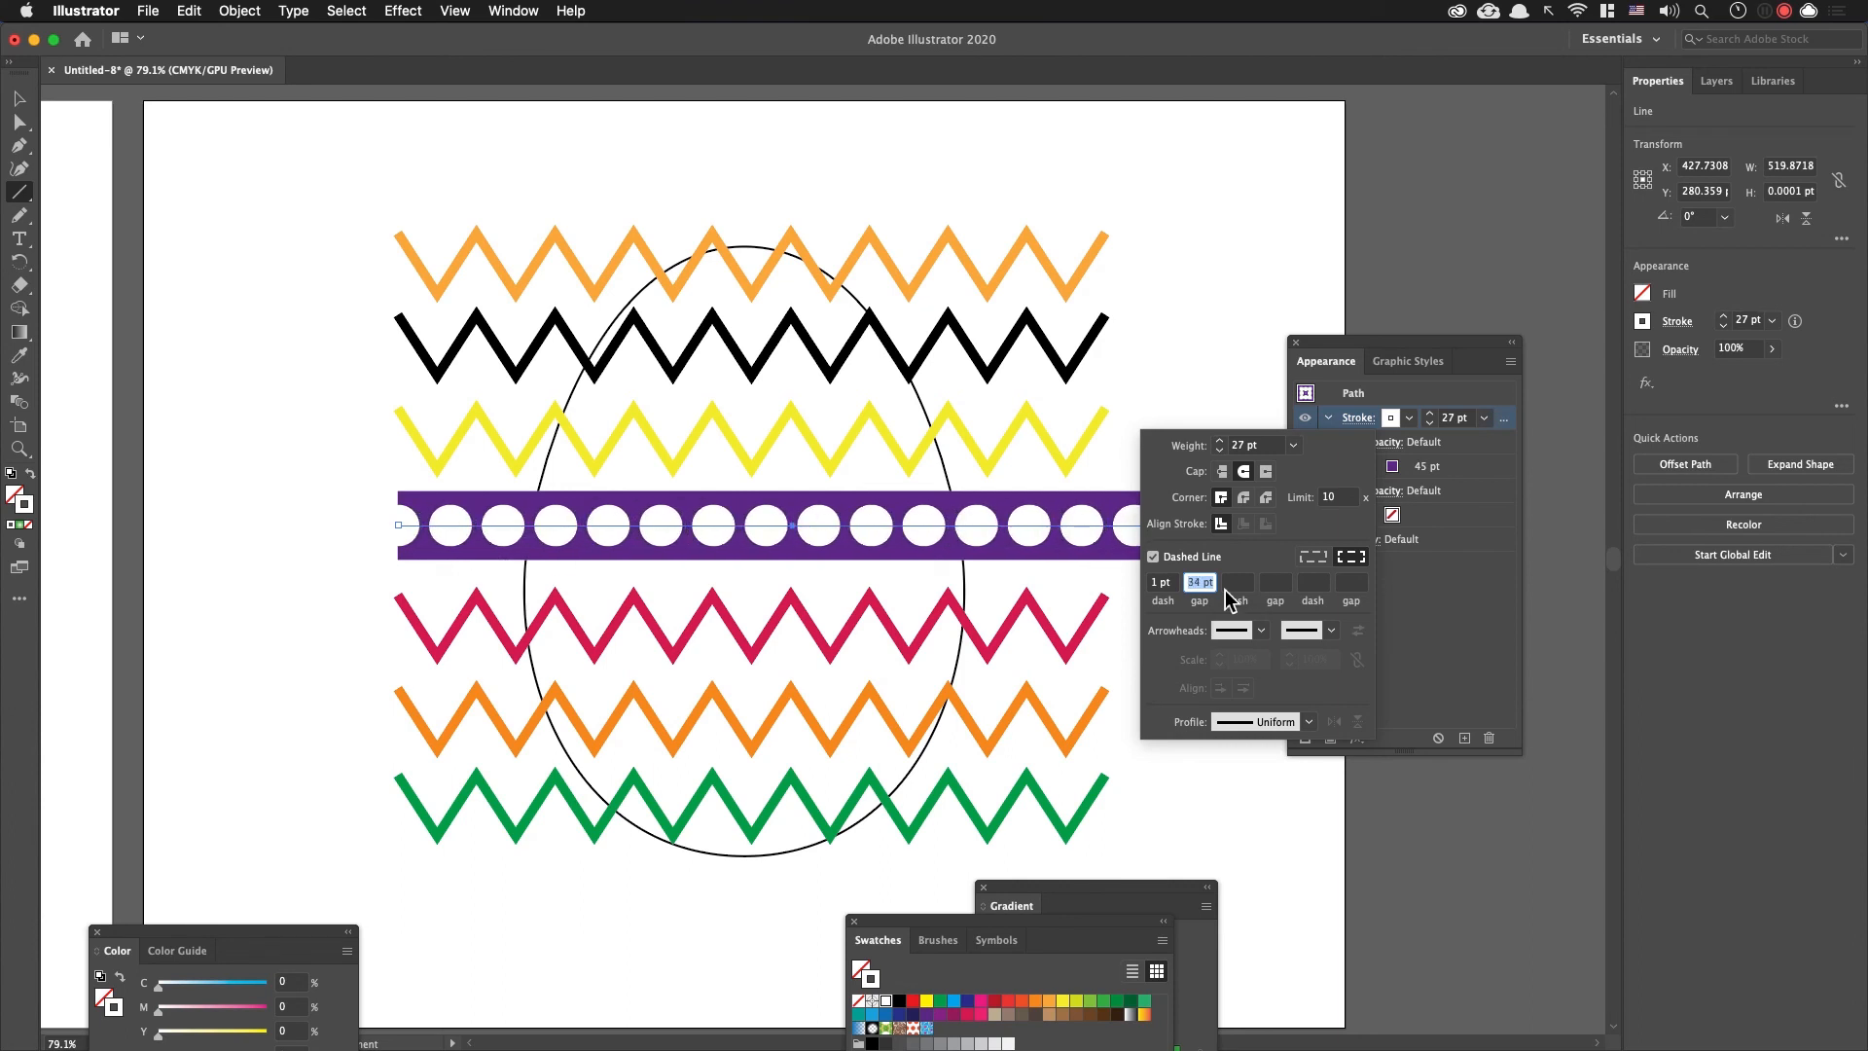
pyautogui.press('BackSpace')
# Step: Set the white dashed stroke's dash length to 0 pt and its gap to 32 pt to form separate round dots
pyautogui.click(1162, 584)
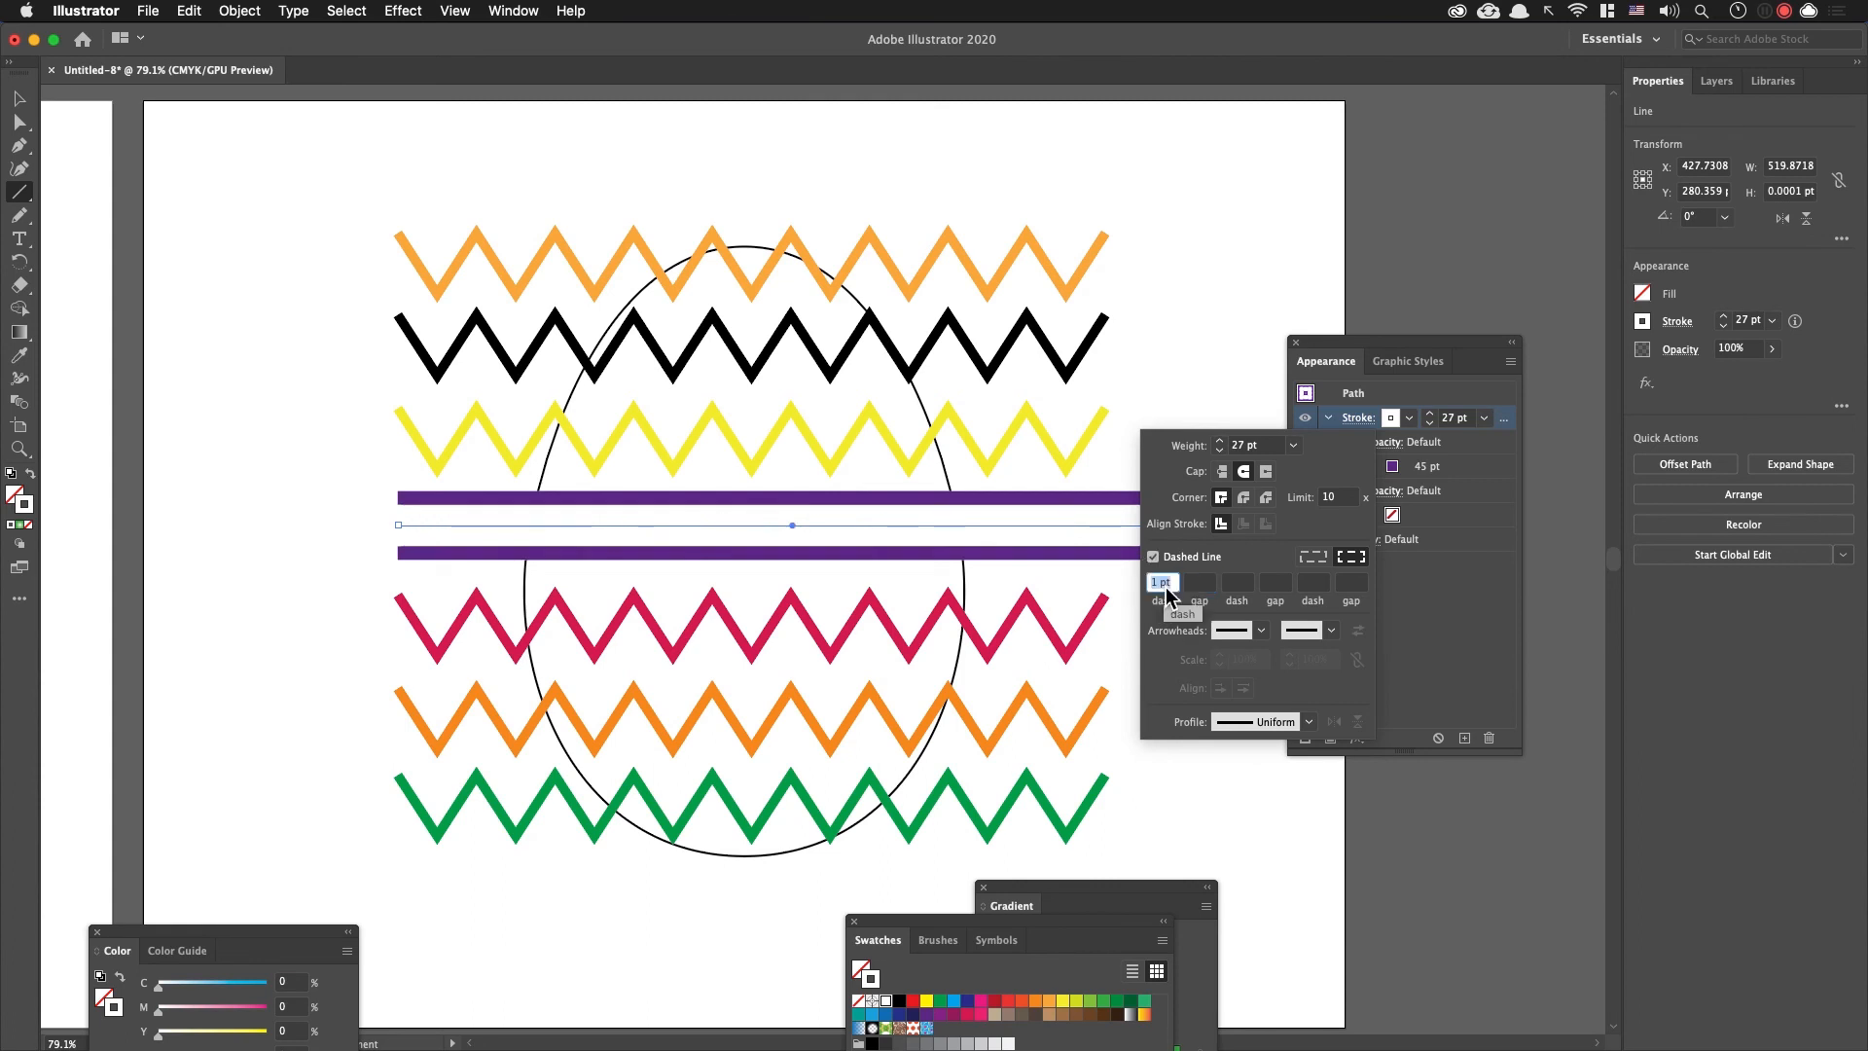
pyautogui.write('0')
pyautogui.press('Tab')
pyautogui.write('20')
pyautogui.press('Tab')
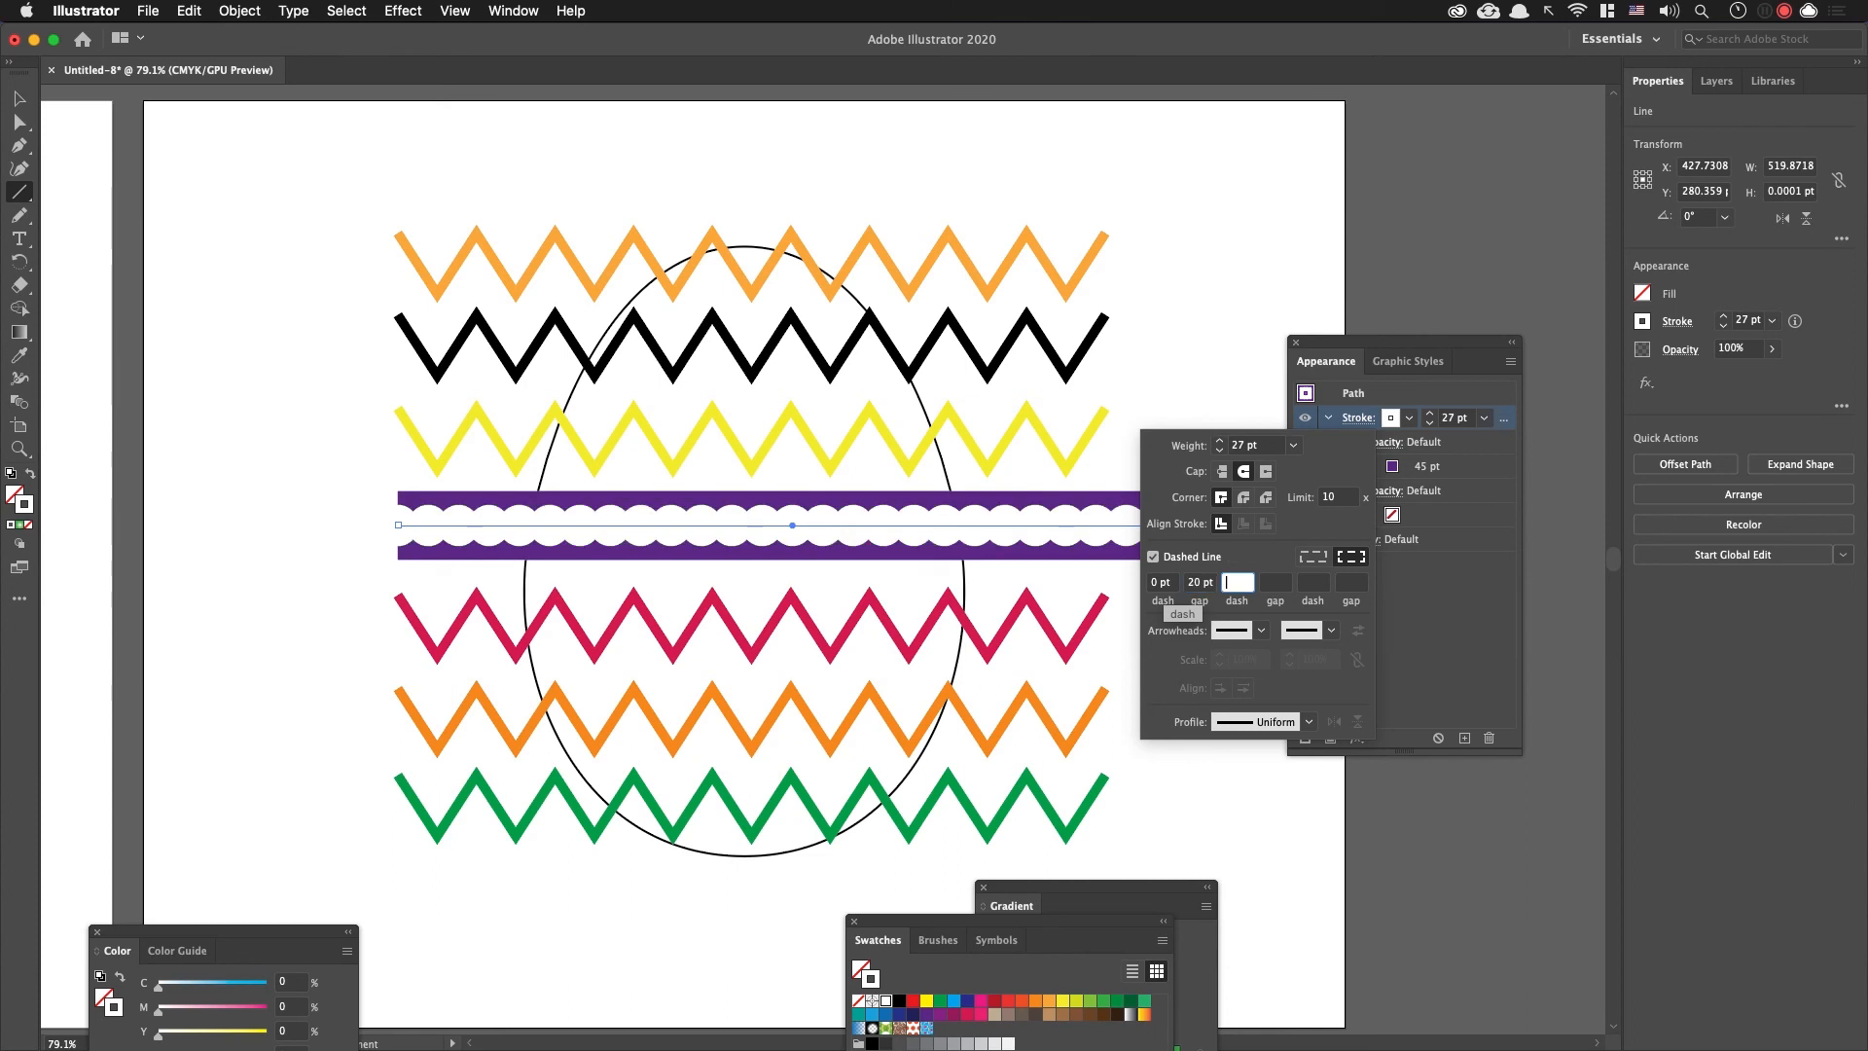
pyautogui.click(1201, 583)
pyautogui.press('Up')
pyautogui.press('Up')
pyautogui.press('Up')
pyautogui.press('Up')
pyautogui.press('Up')
pyautogui.press('Up')
pyautogui.press('Up')
pyautogui.press('Up')
pyautogui.press('Up')
pyautogui.press('Up')
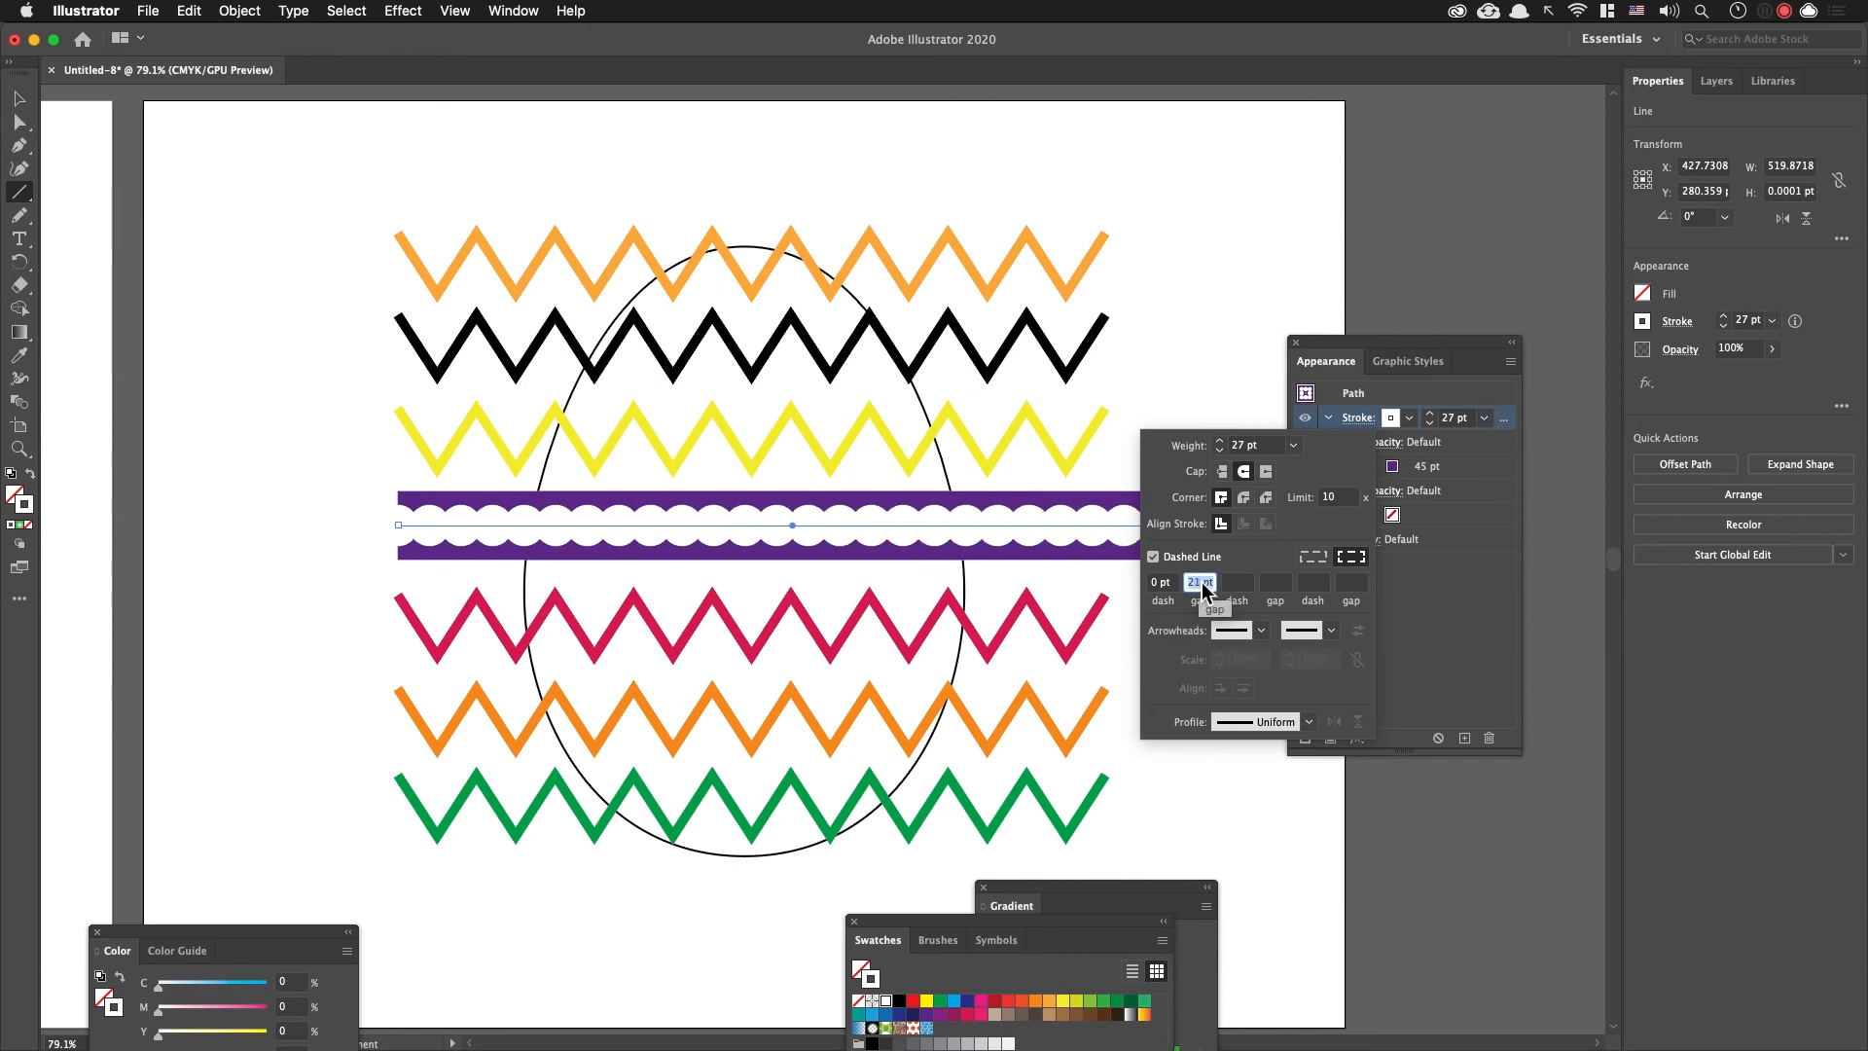
pyautogui.press('Up')
pyautogui.press('Up')
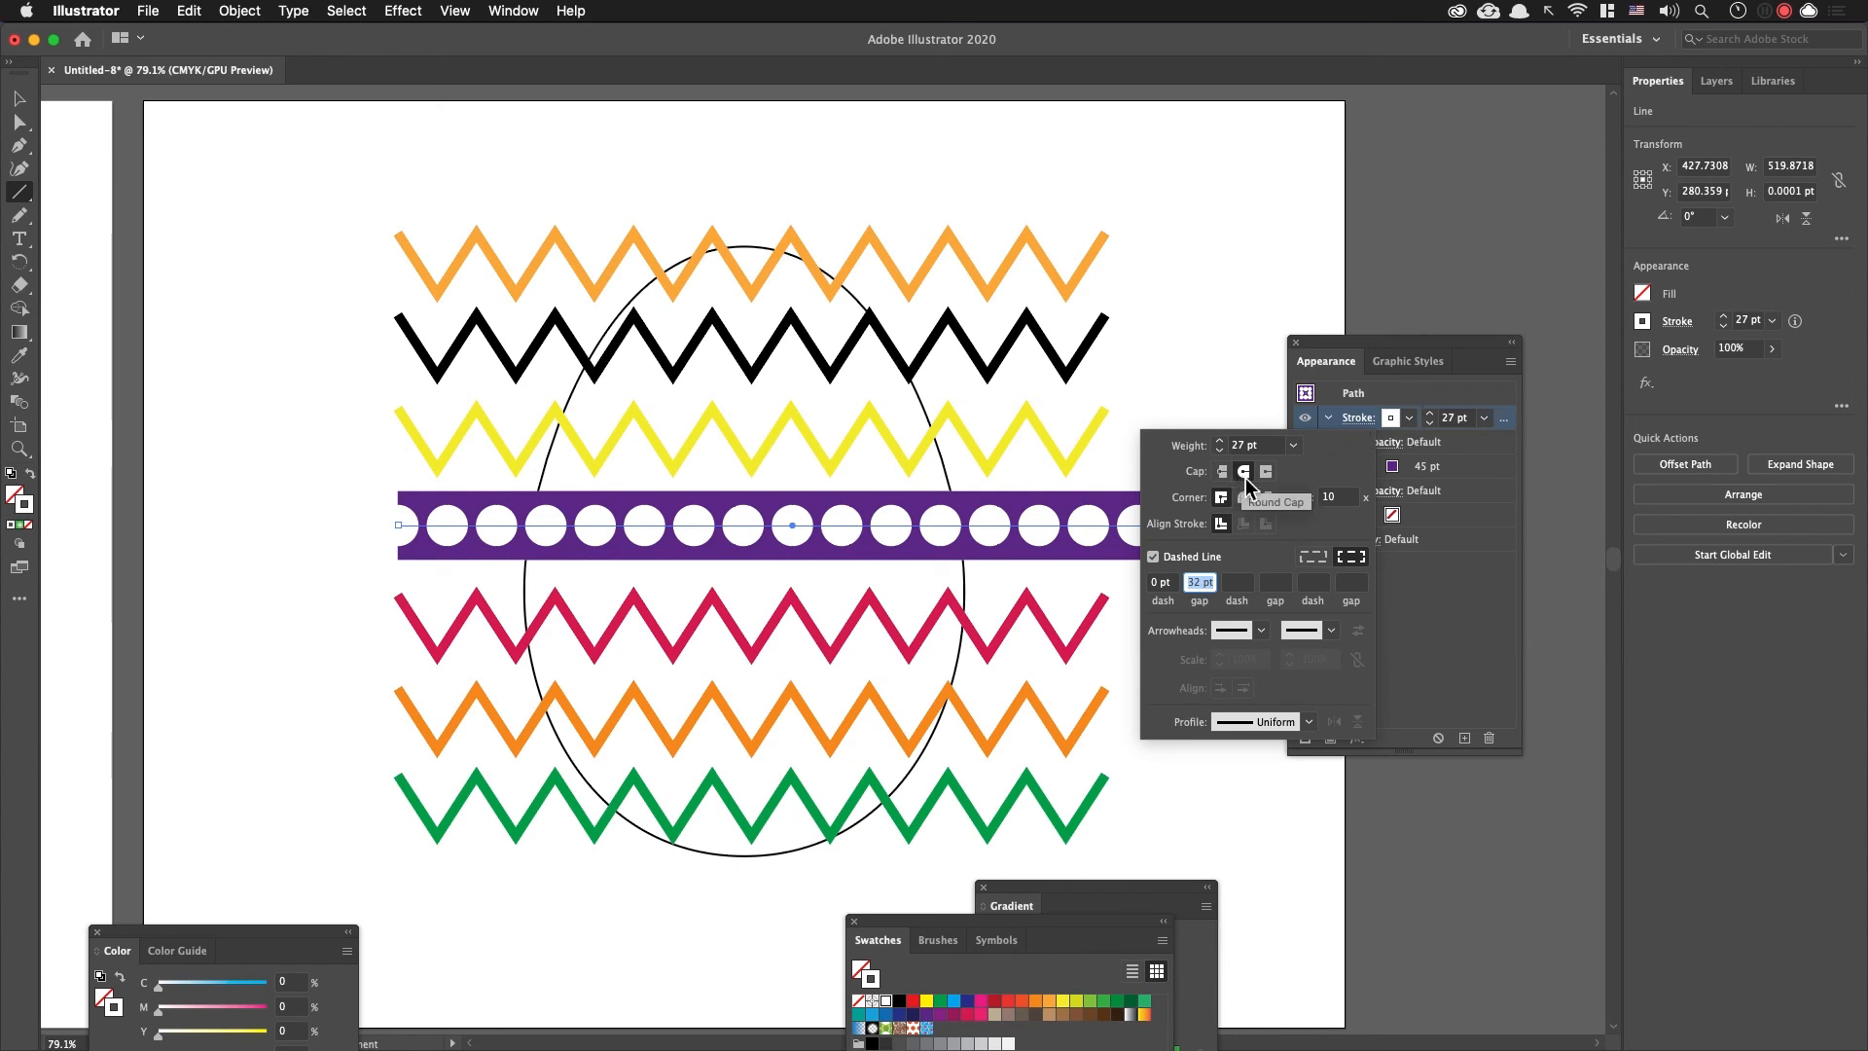
pyautogui.click(1174, 583)
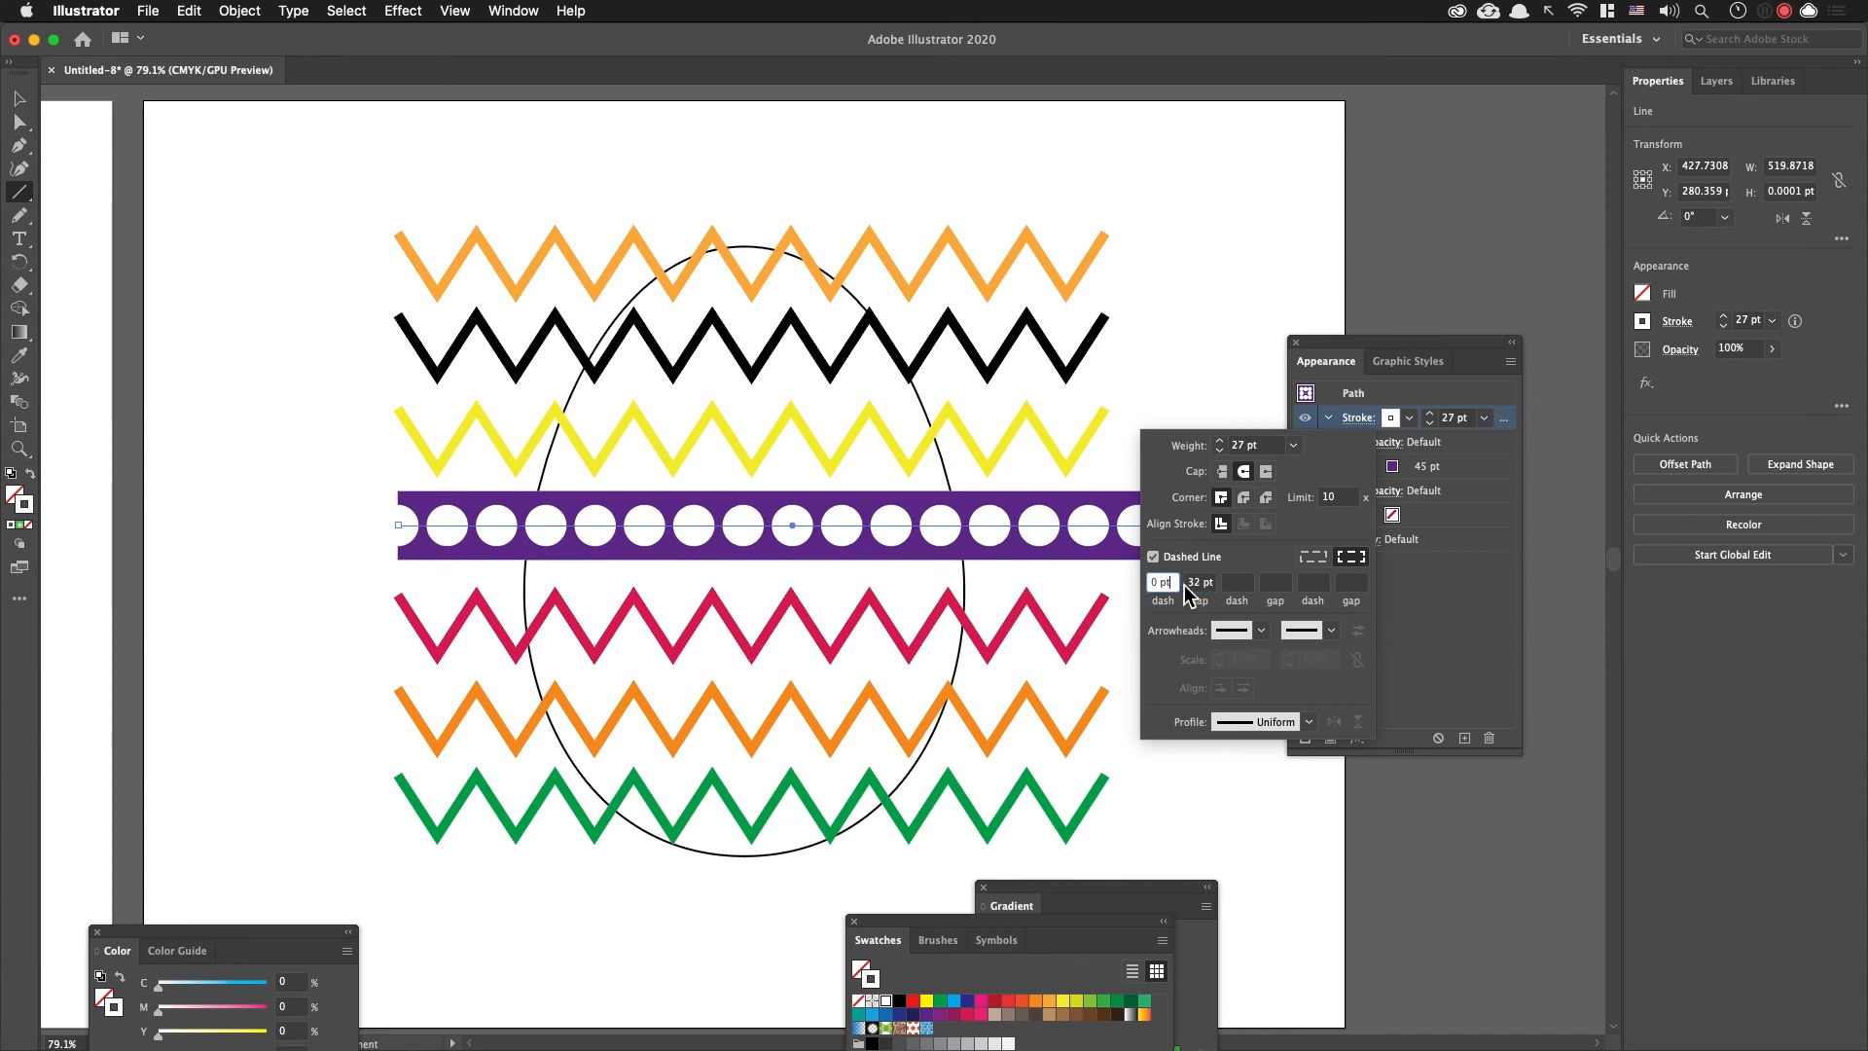
pyautogui.click(1208, 584)
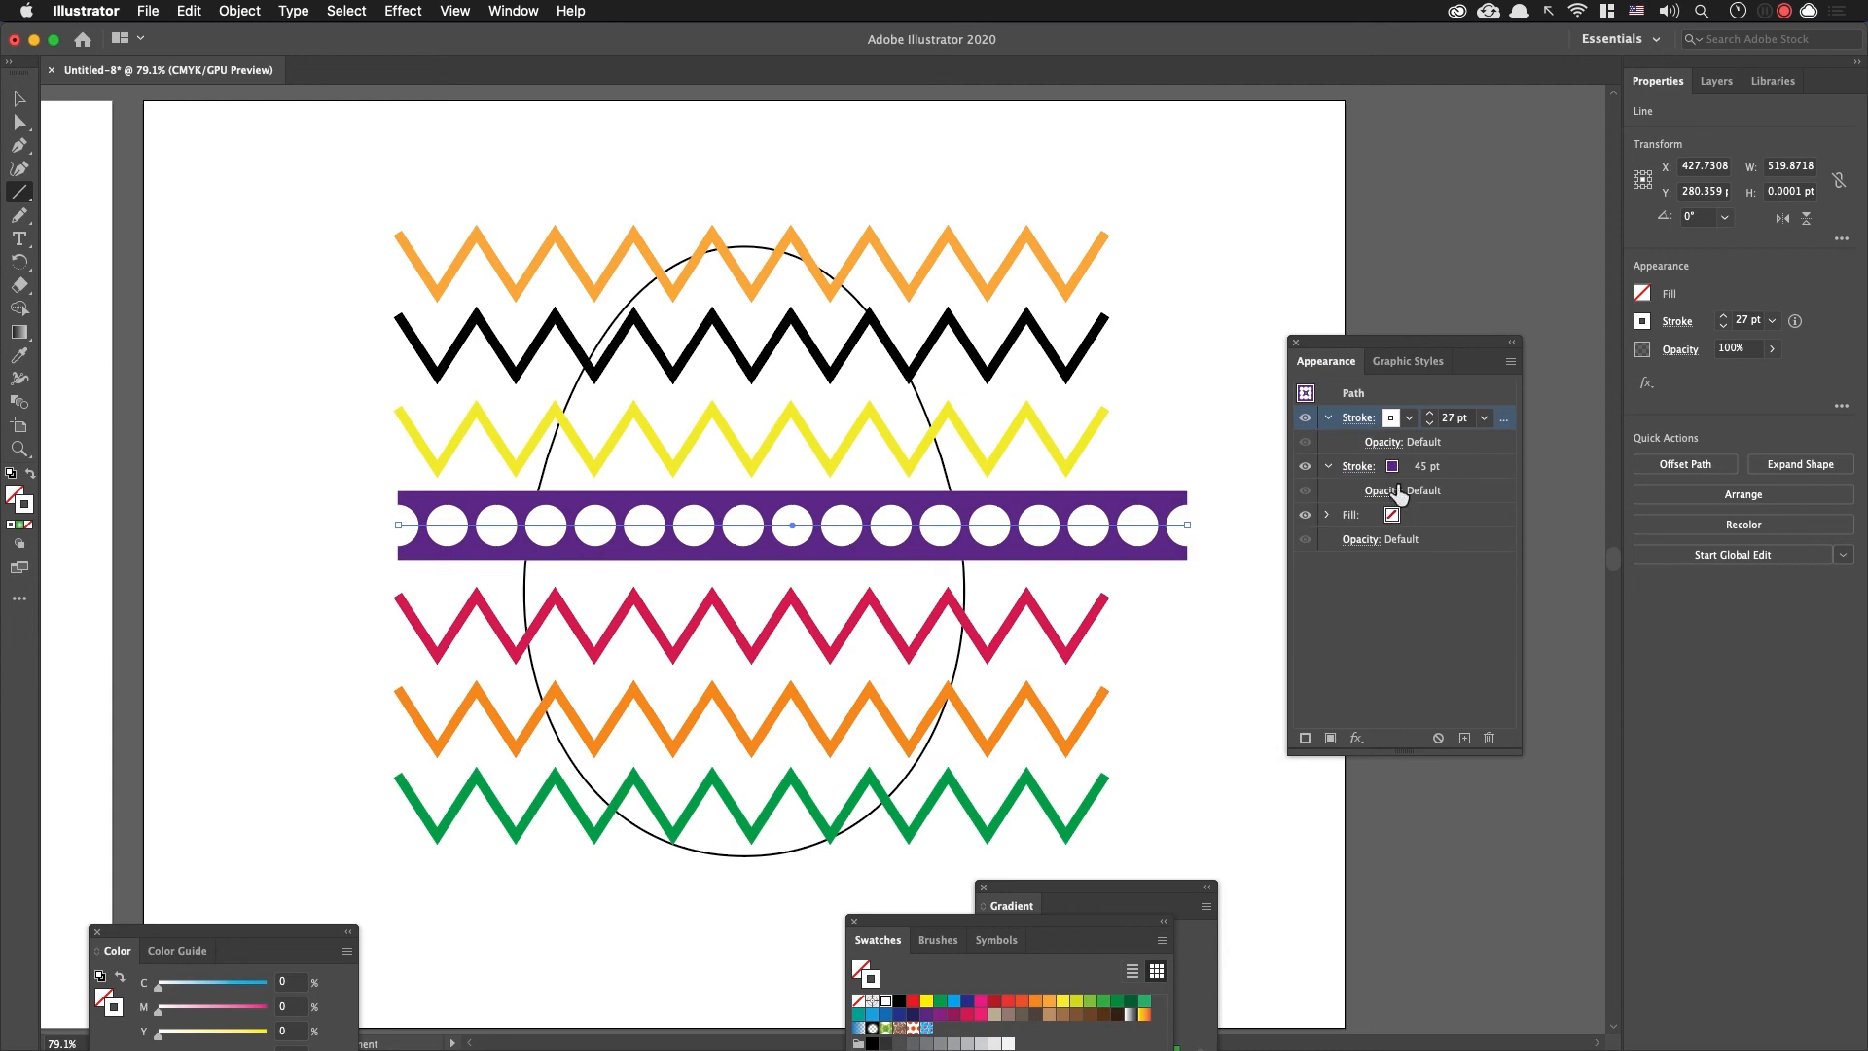
# Step: Recolour the dotted stroke on the purple band from the swatches to yellow
pyautogui.click(1360, 420)
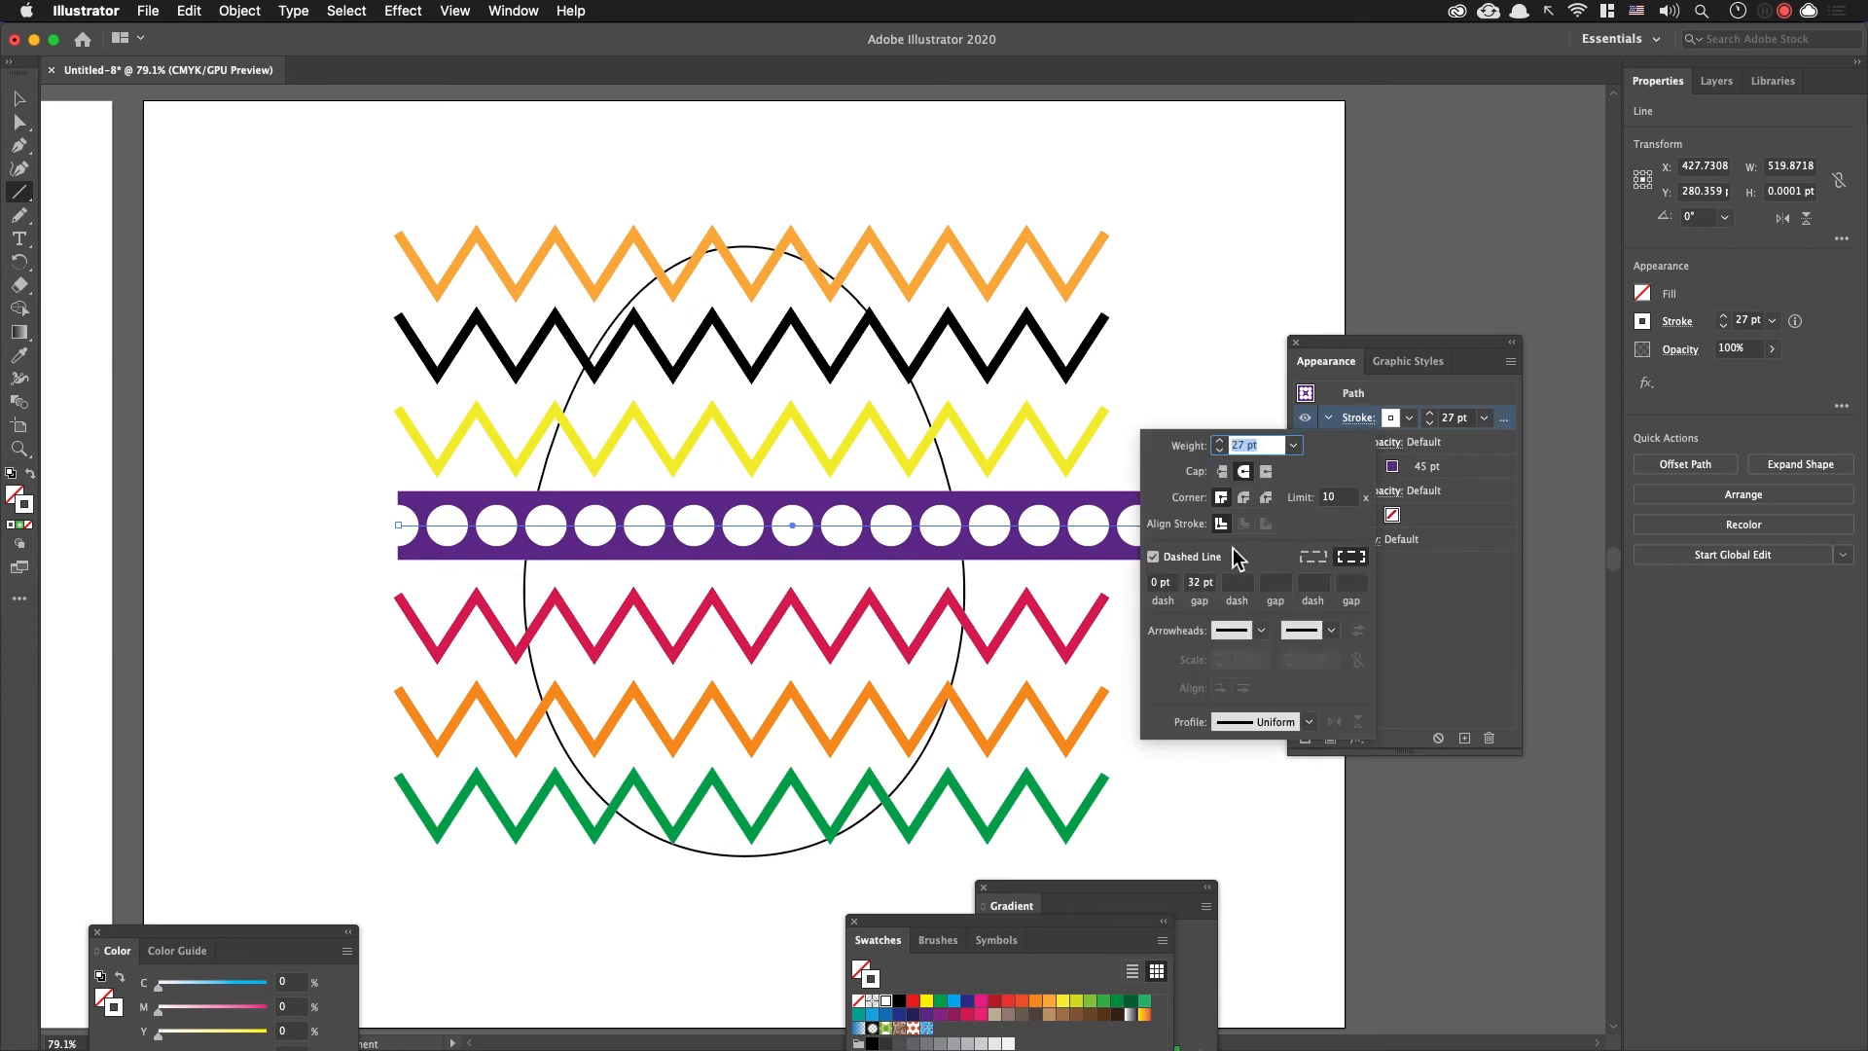
pyautogui.click(1391, 420)
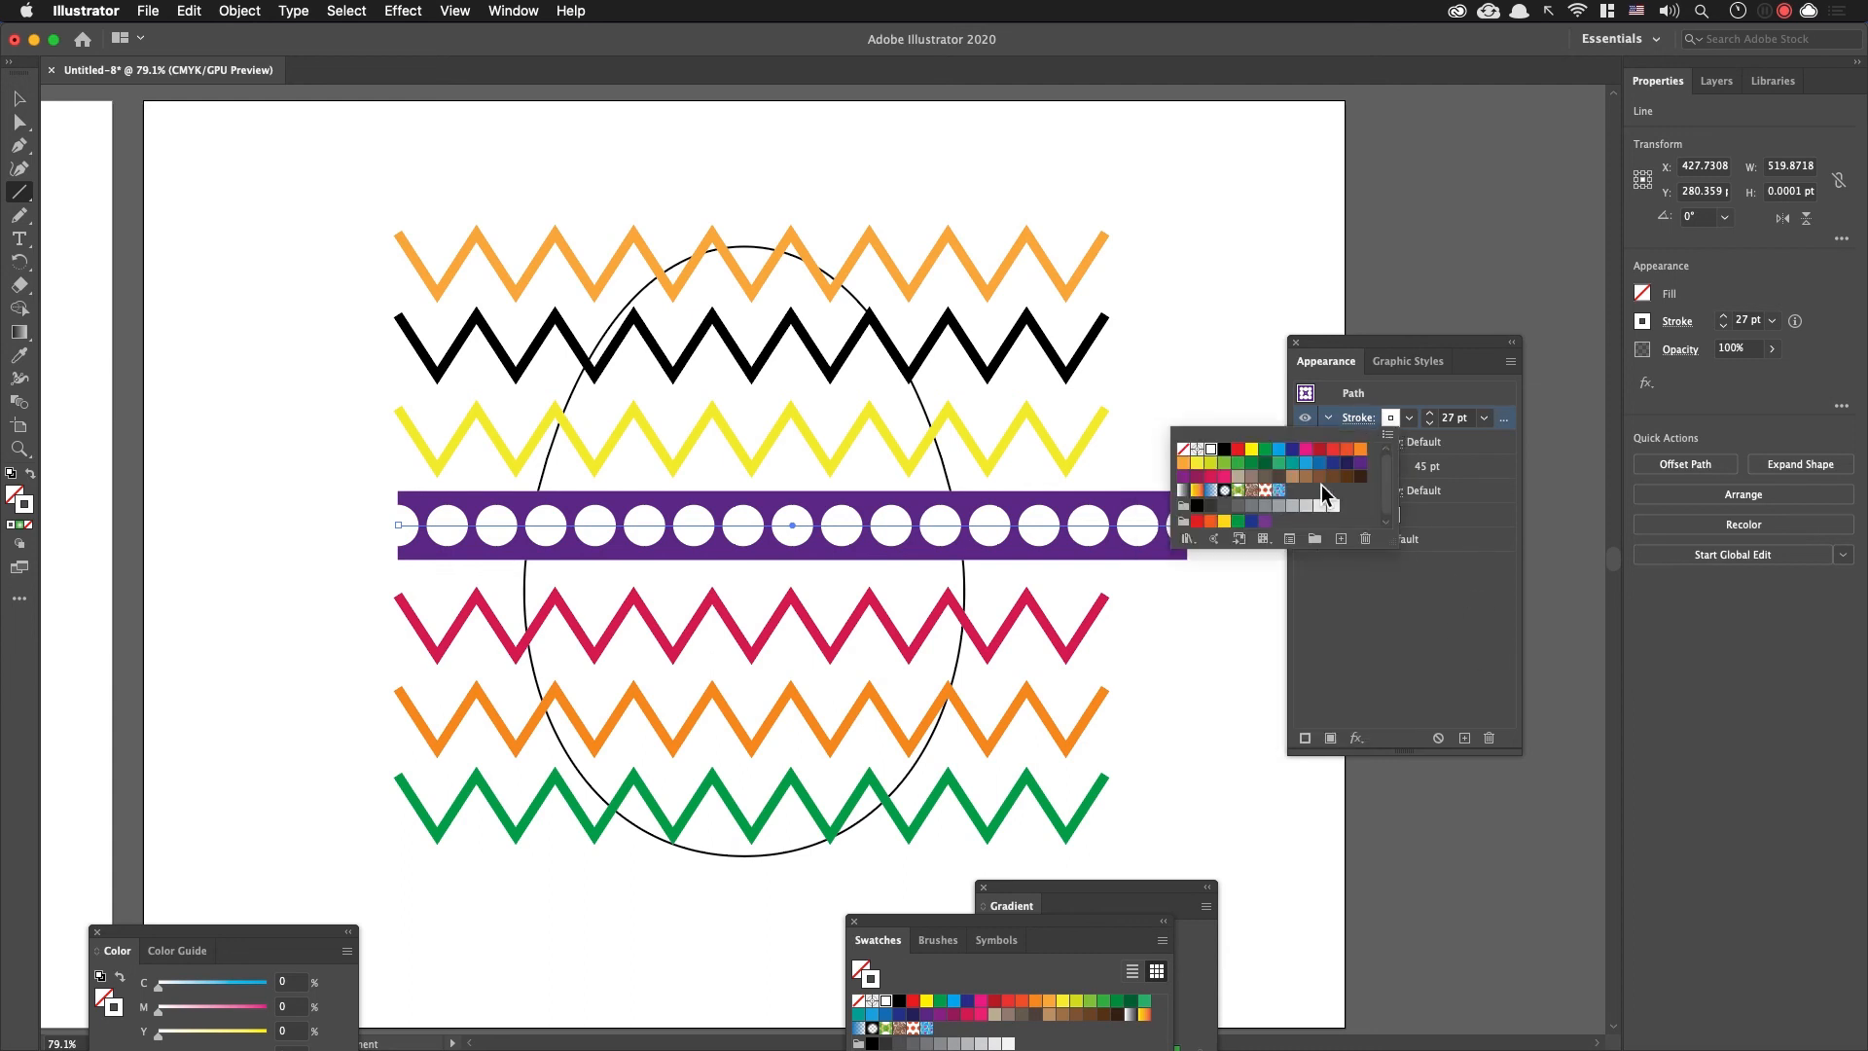
pyautogui.click(1249, 450)
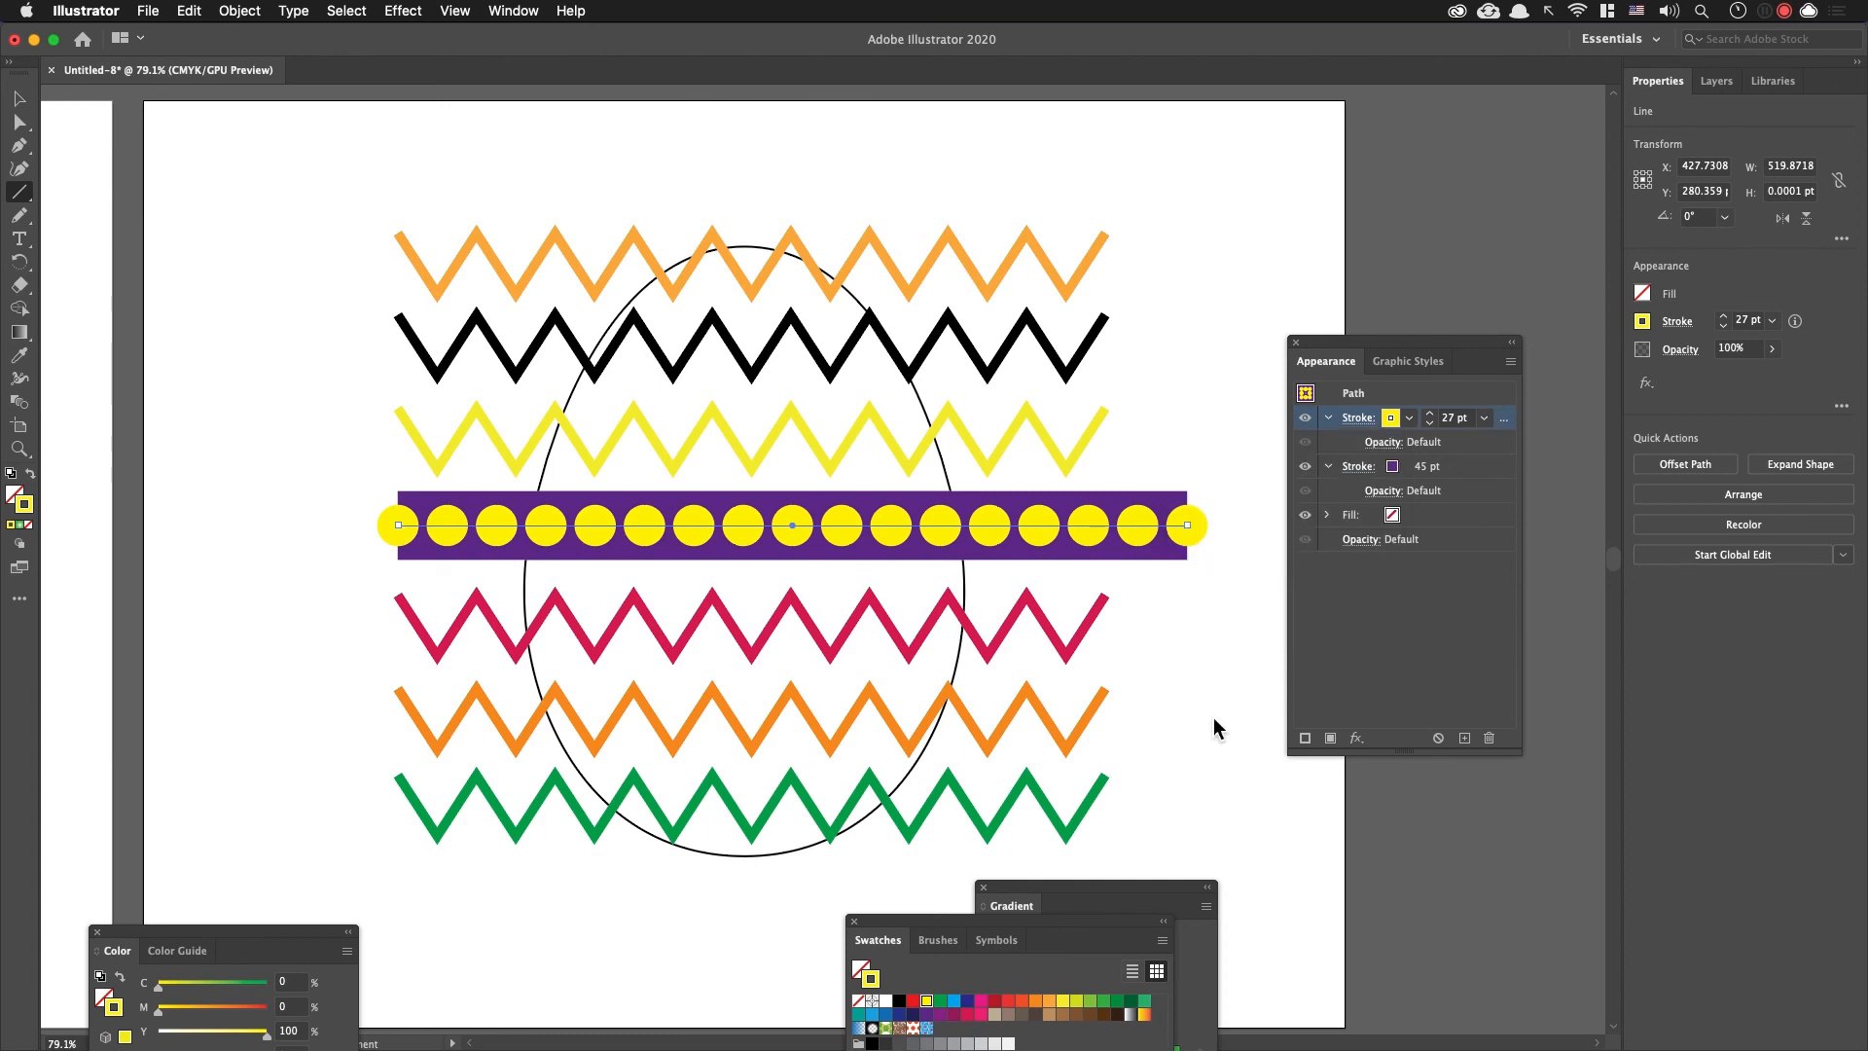
# Step: Select all the zigzag lines and the dotted purple band together, and cut them from the artboard, leaving the egg outline
pyautogui.click(19, 99)
pyautogui.click(212, 252)
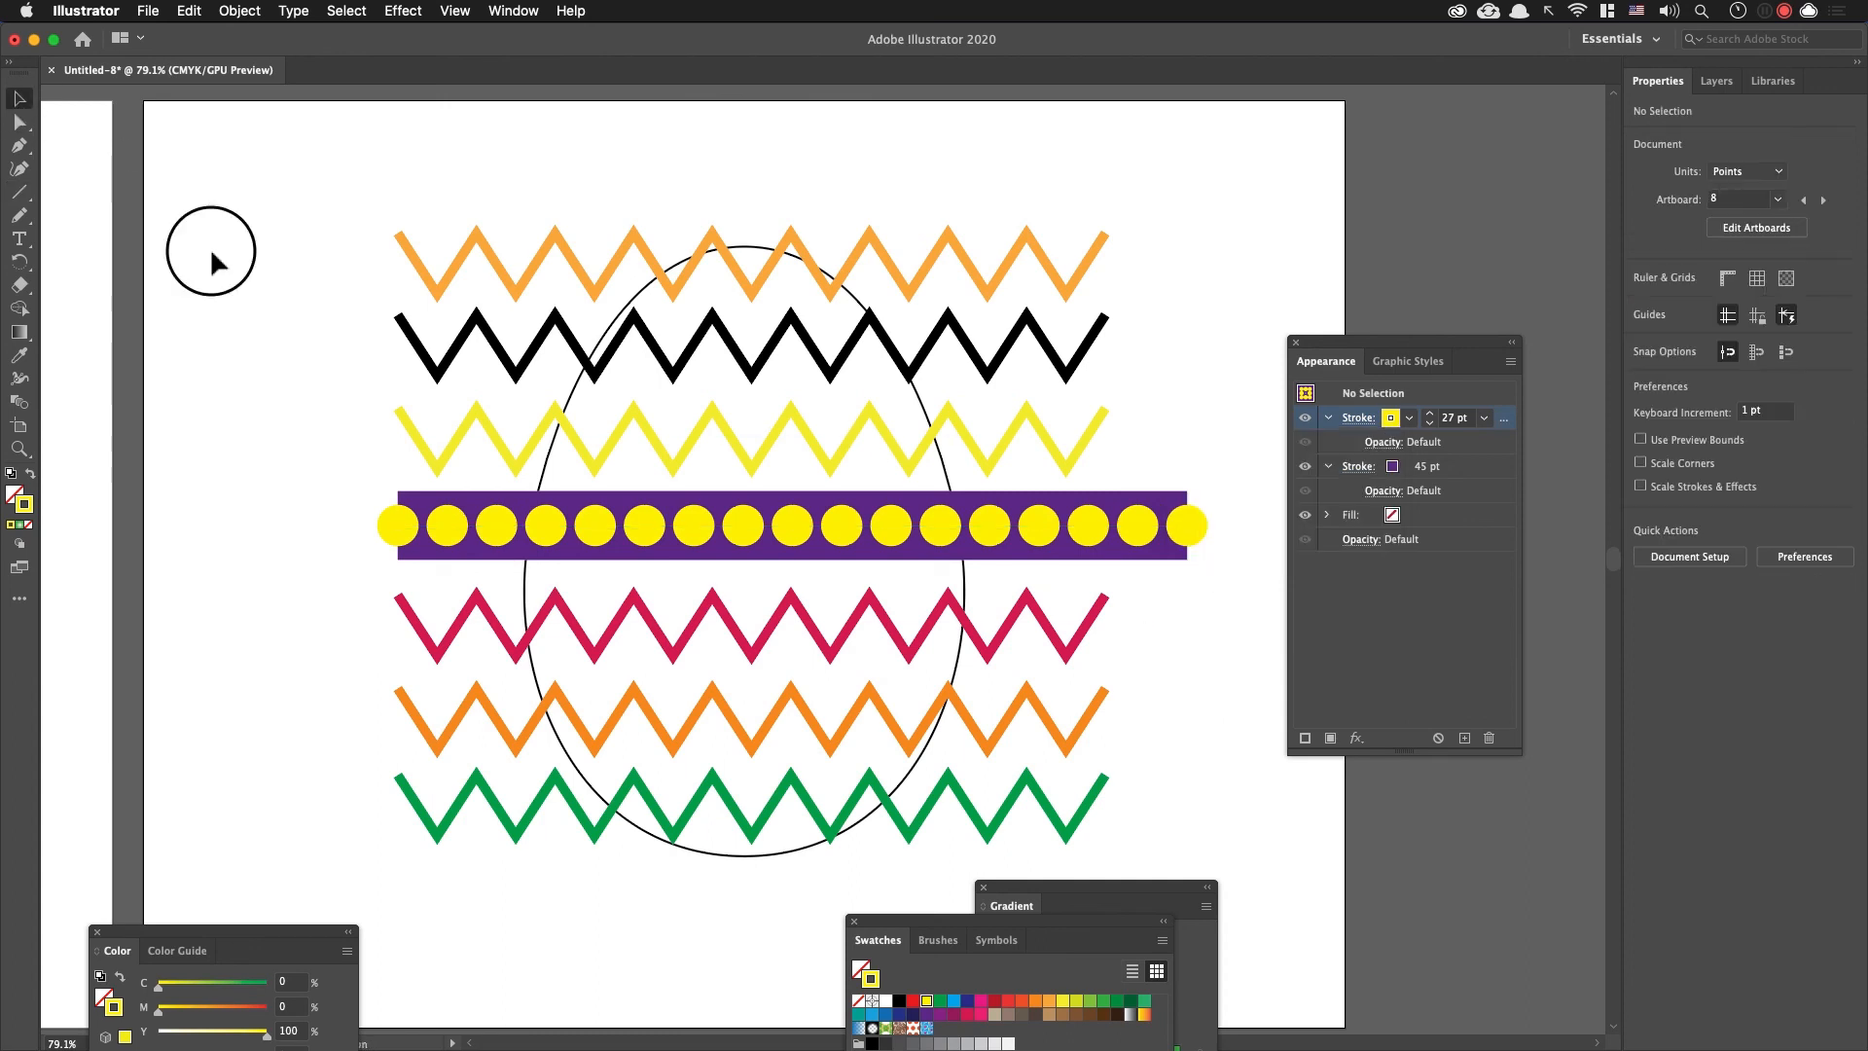
pyautogui.moveTo(1050, 193); pyautogui.dragTo(1211, 807)
pyautogui.press('Delete')
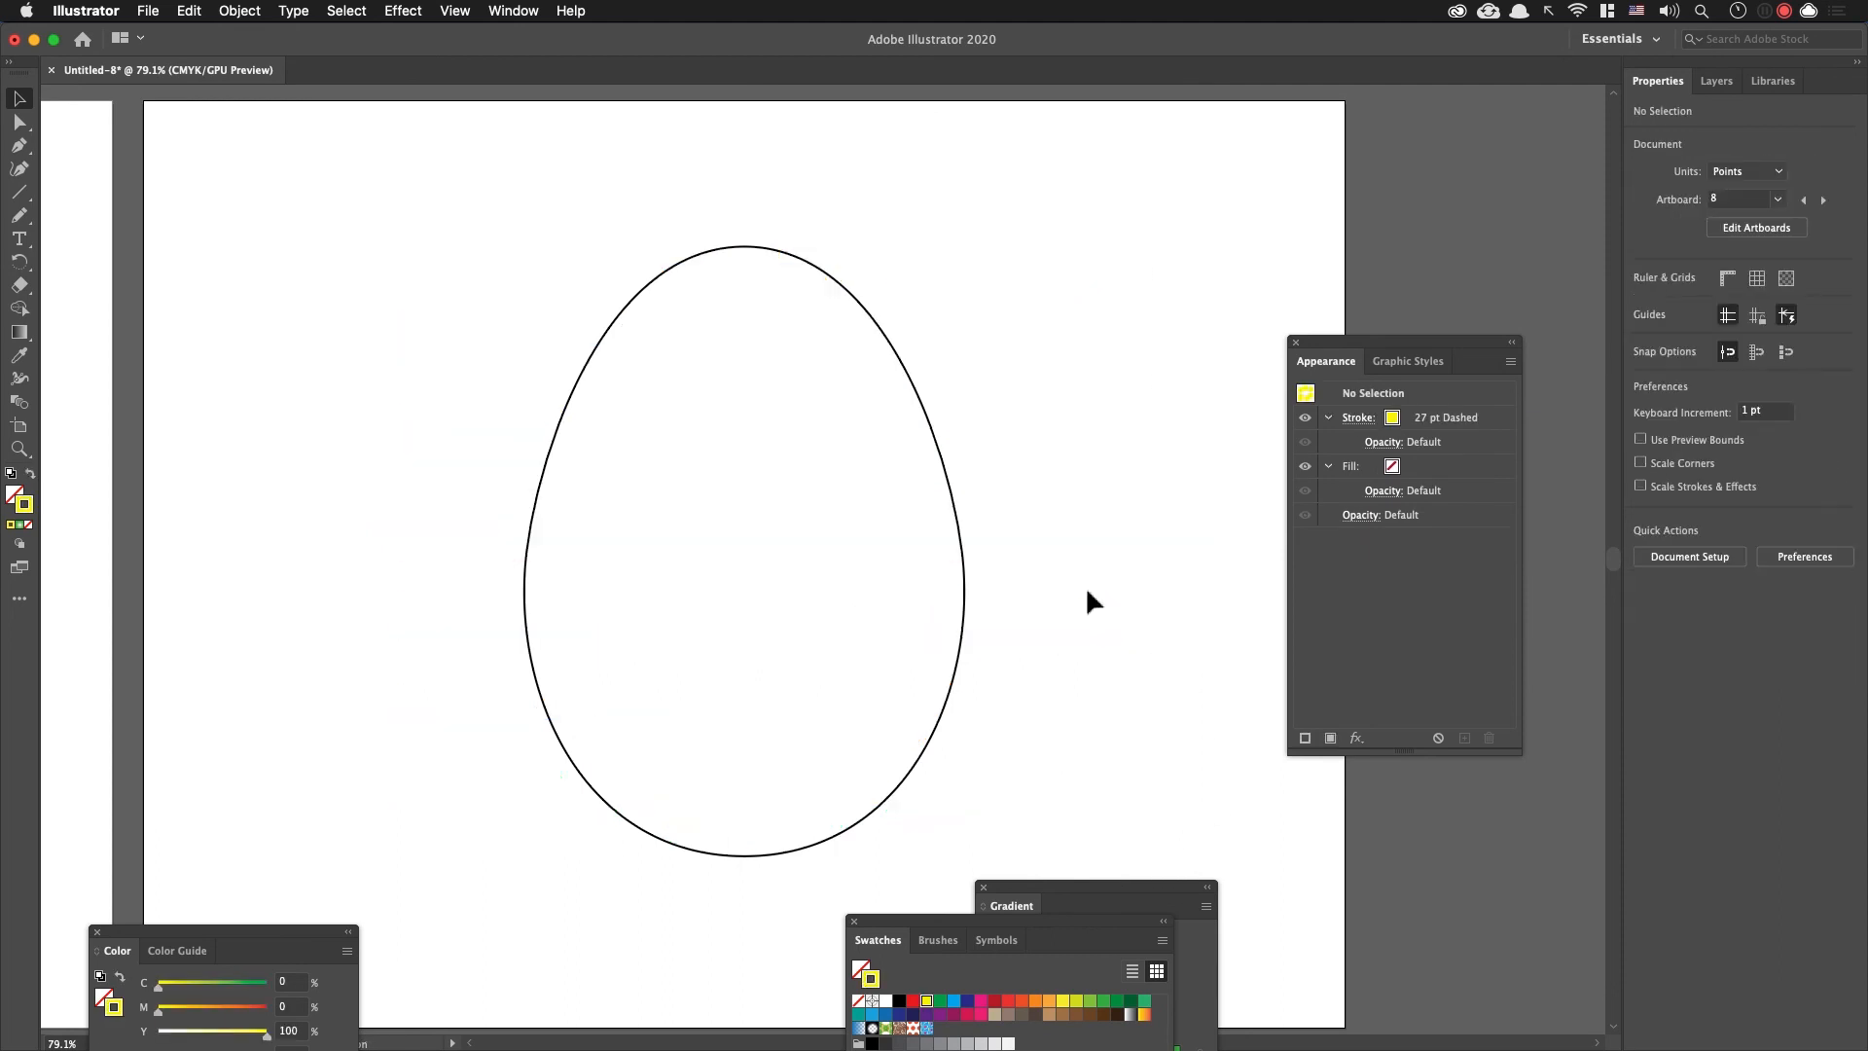
# Step: Try pasting the cut lines inside the white egg with Draw Inside, undo the paste and leave that drawing mode
pyautogui.click(953, 498)
pyautogui.press('super+shift+g')
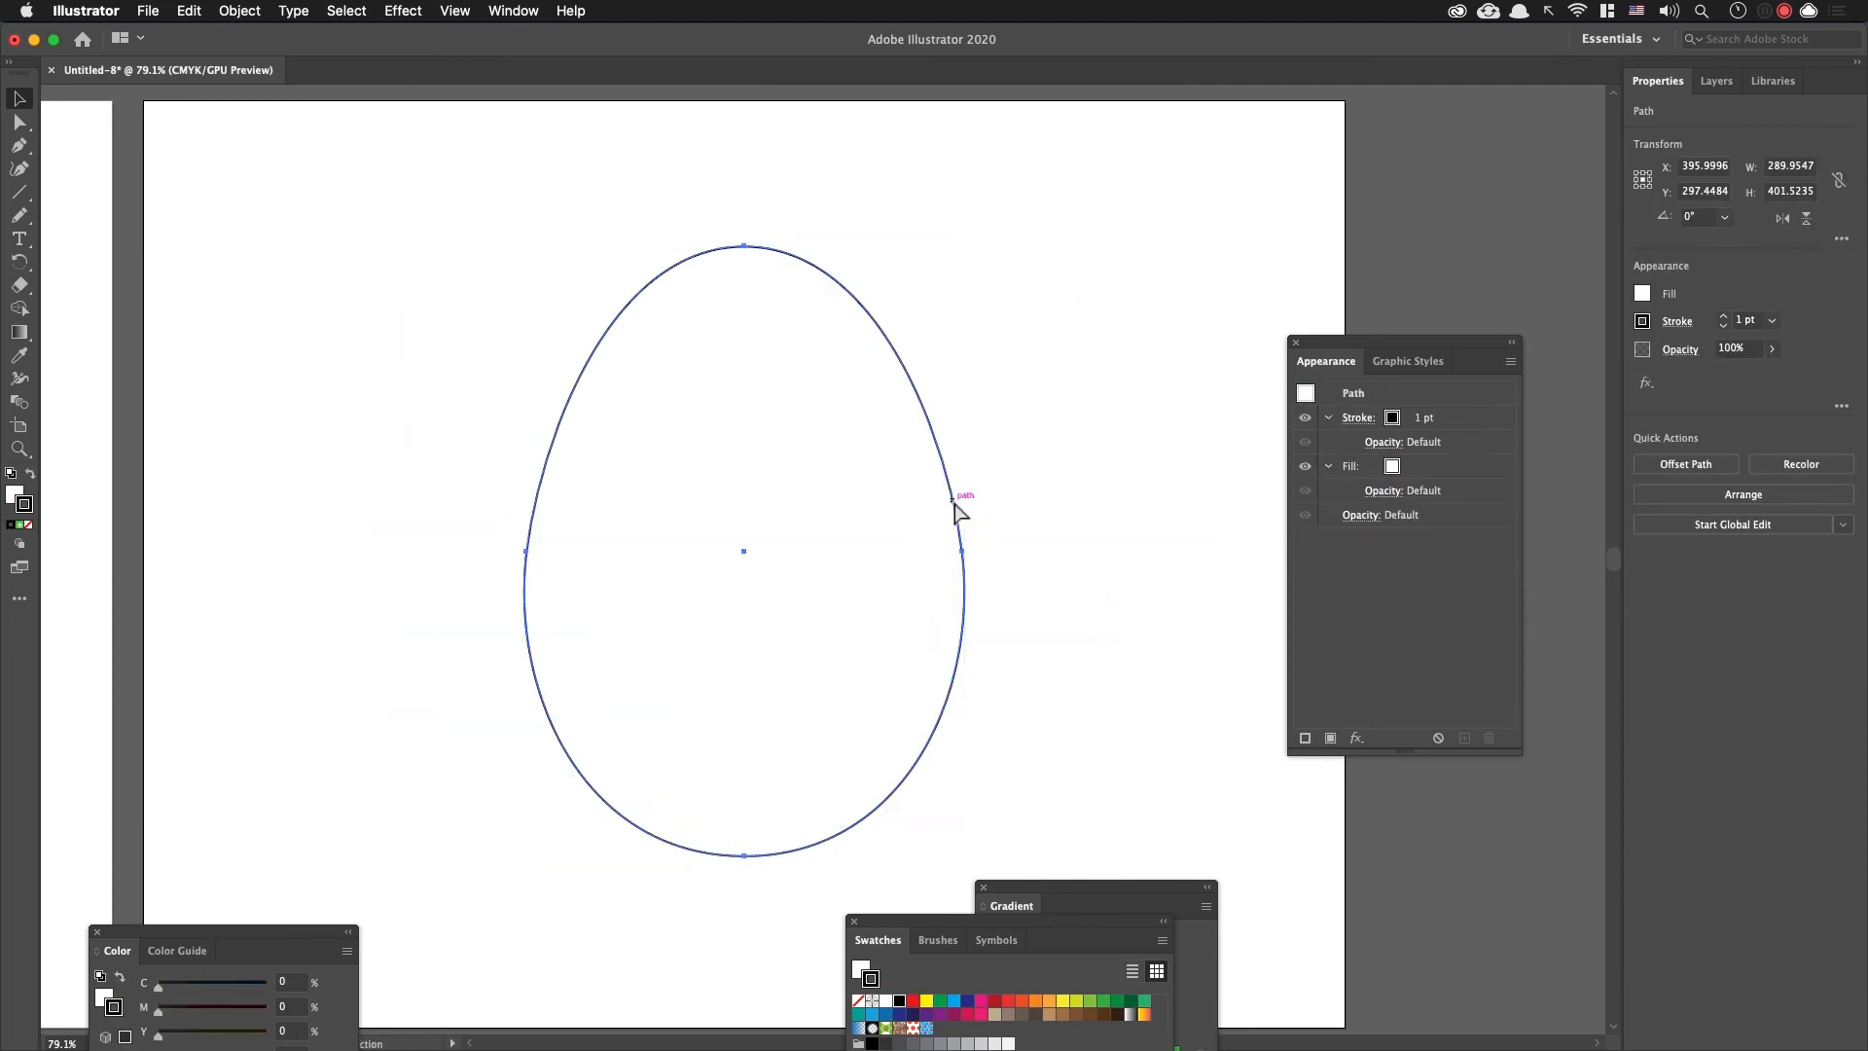
pyautogui.click(953, 498)
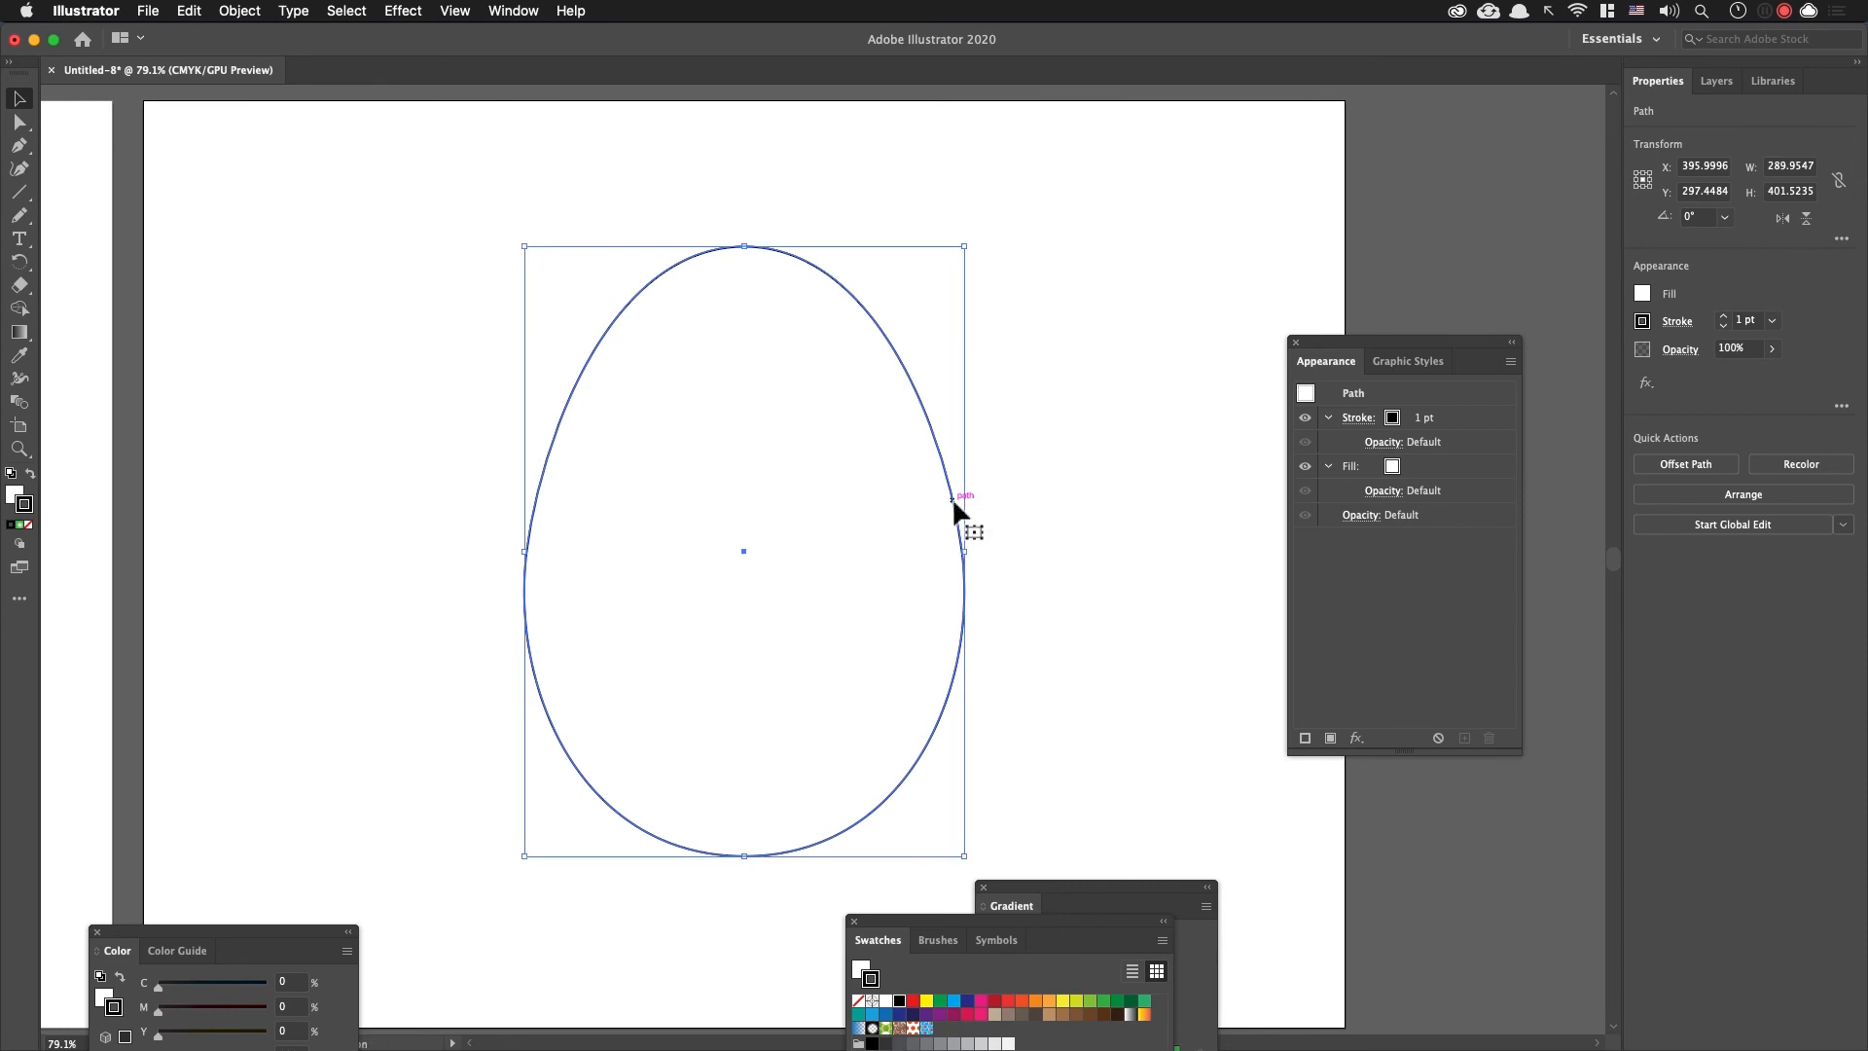
pyautogui.hotkey('shift', 'd')
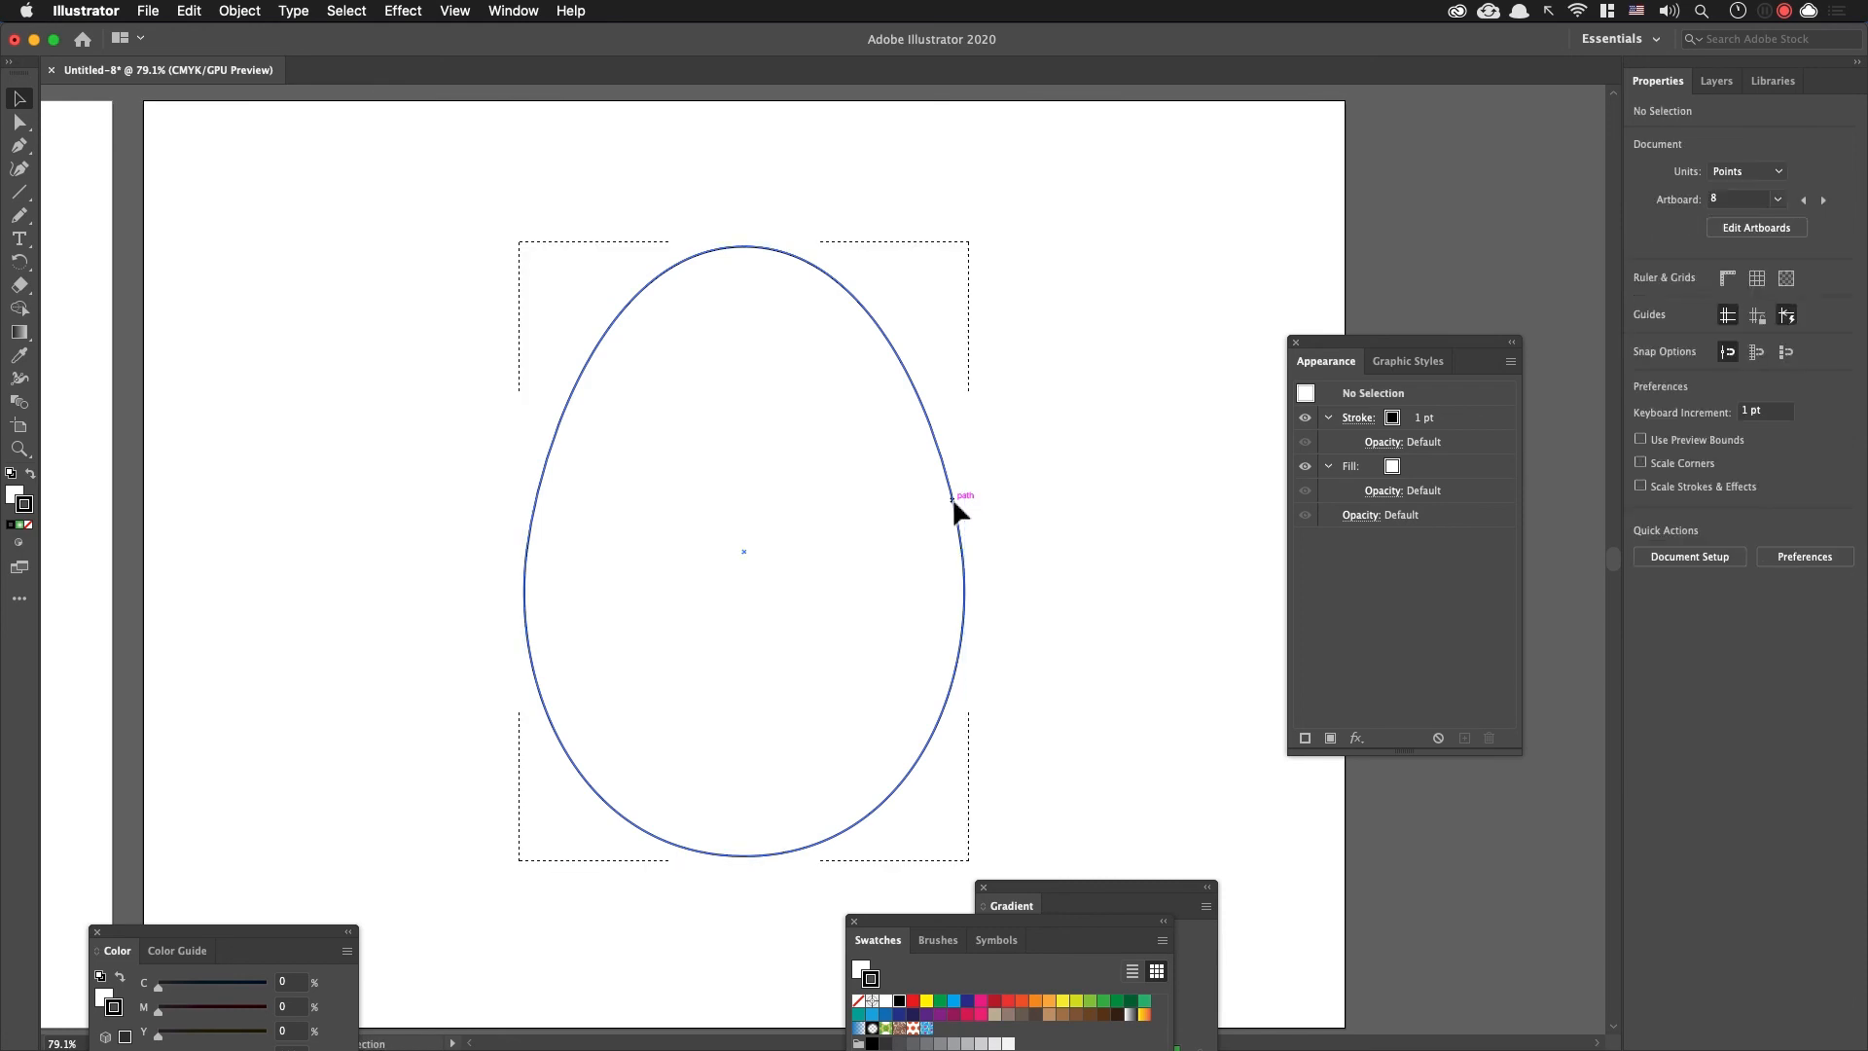
pyautogui.press('super+v')
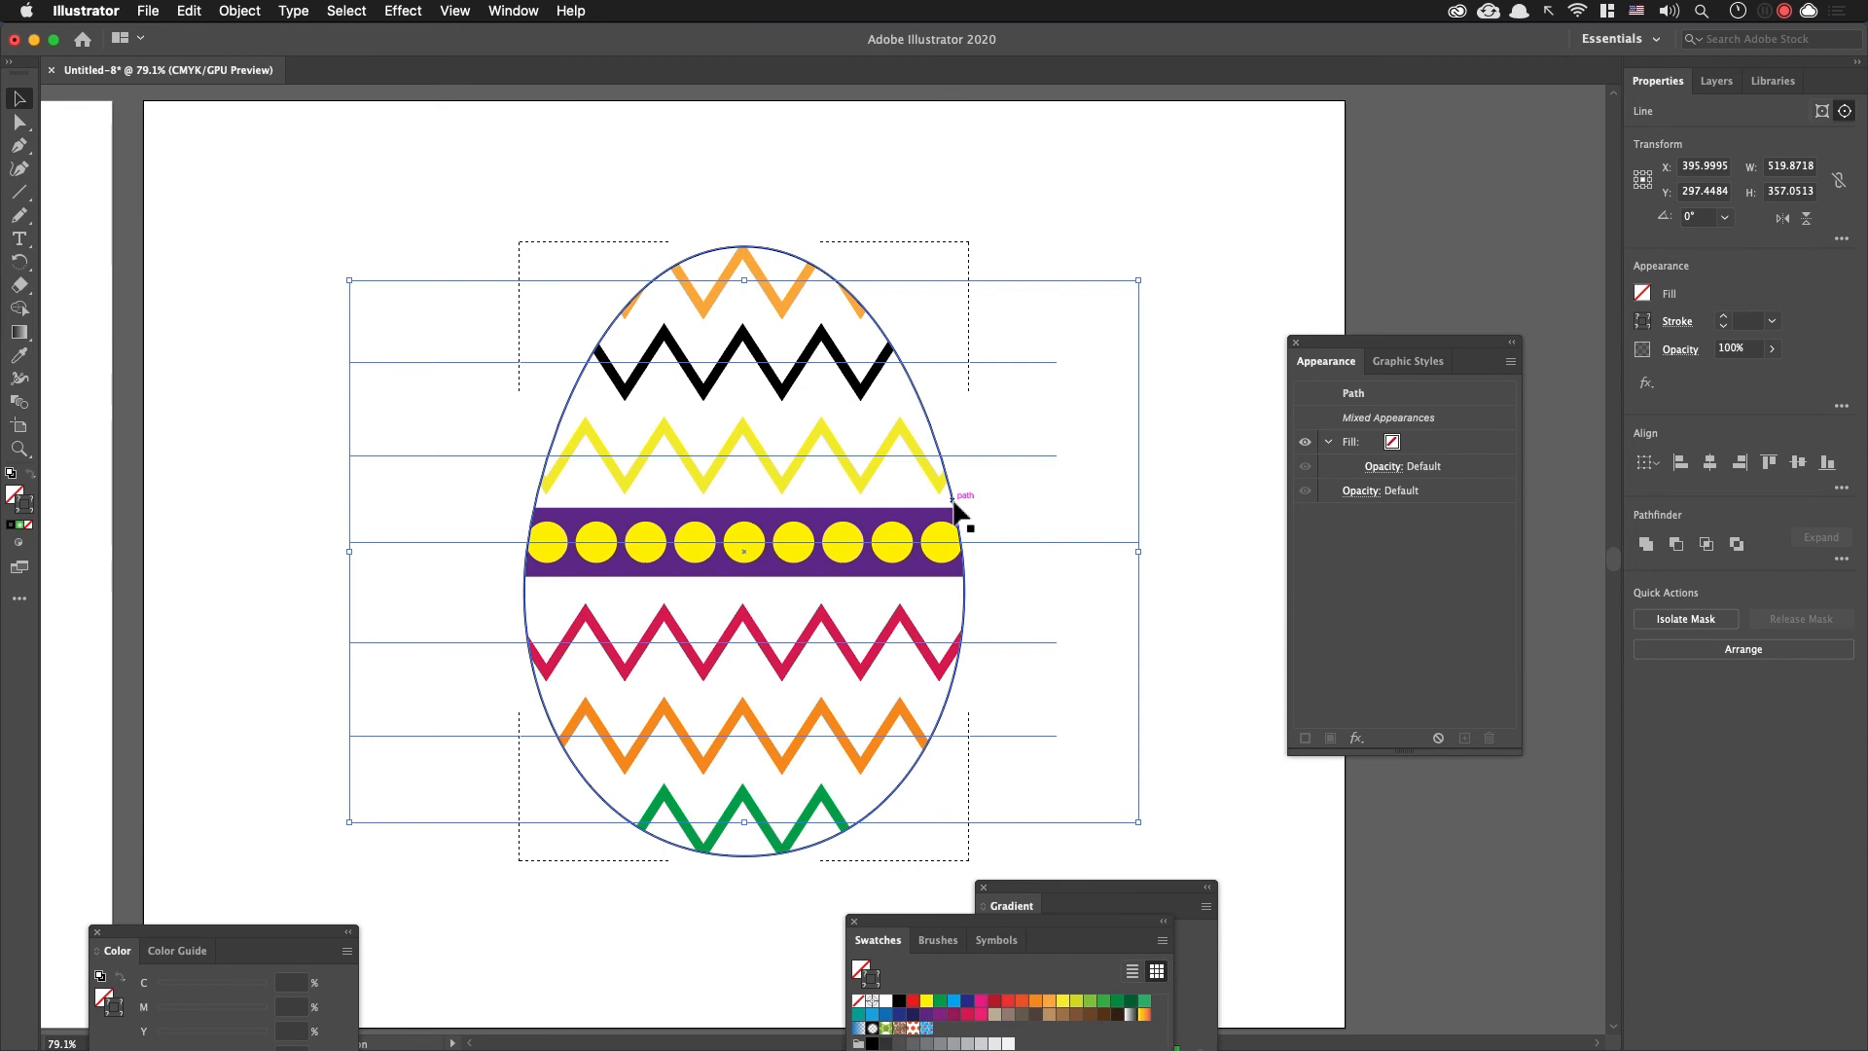
pyautogui.press('super+z')
pyautogui.hotkey('shift', 'd')
# Step: Fill the egg shape with the light green swatch (C 50, M 0, Y 100) and deselect it
pyautogui.click(959, 461)
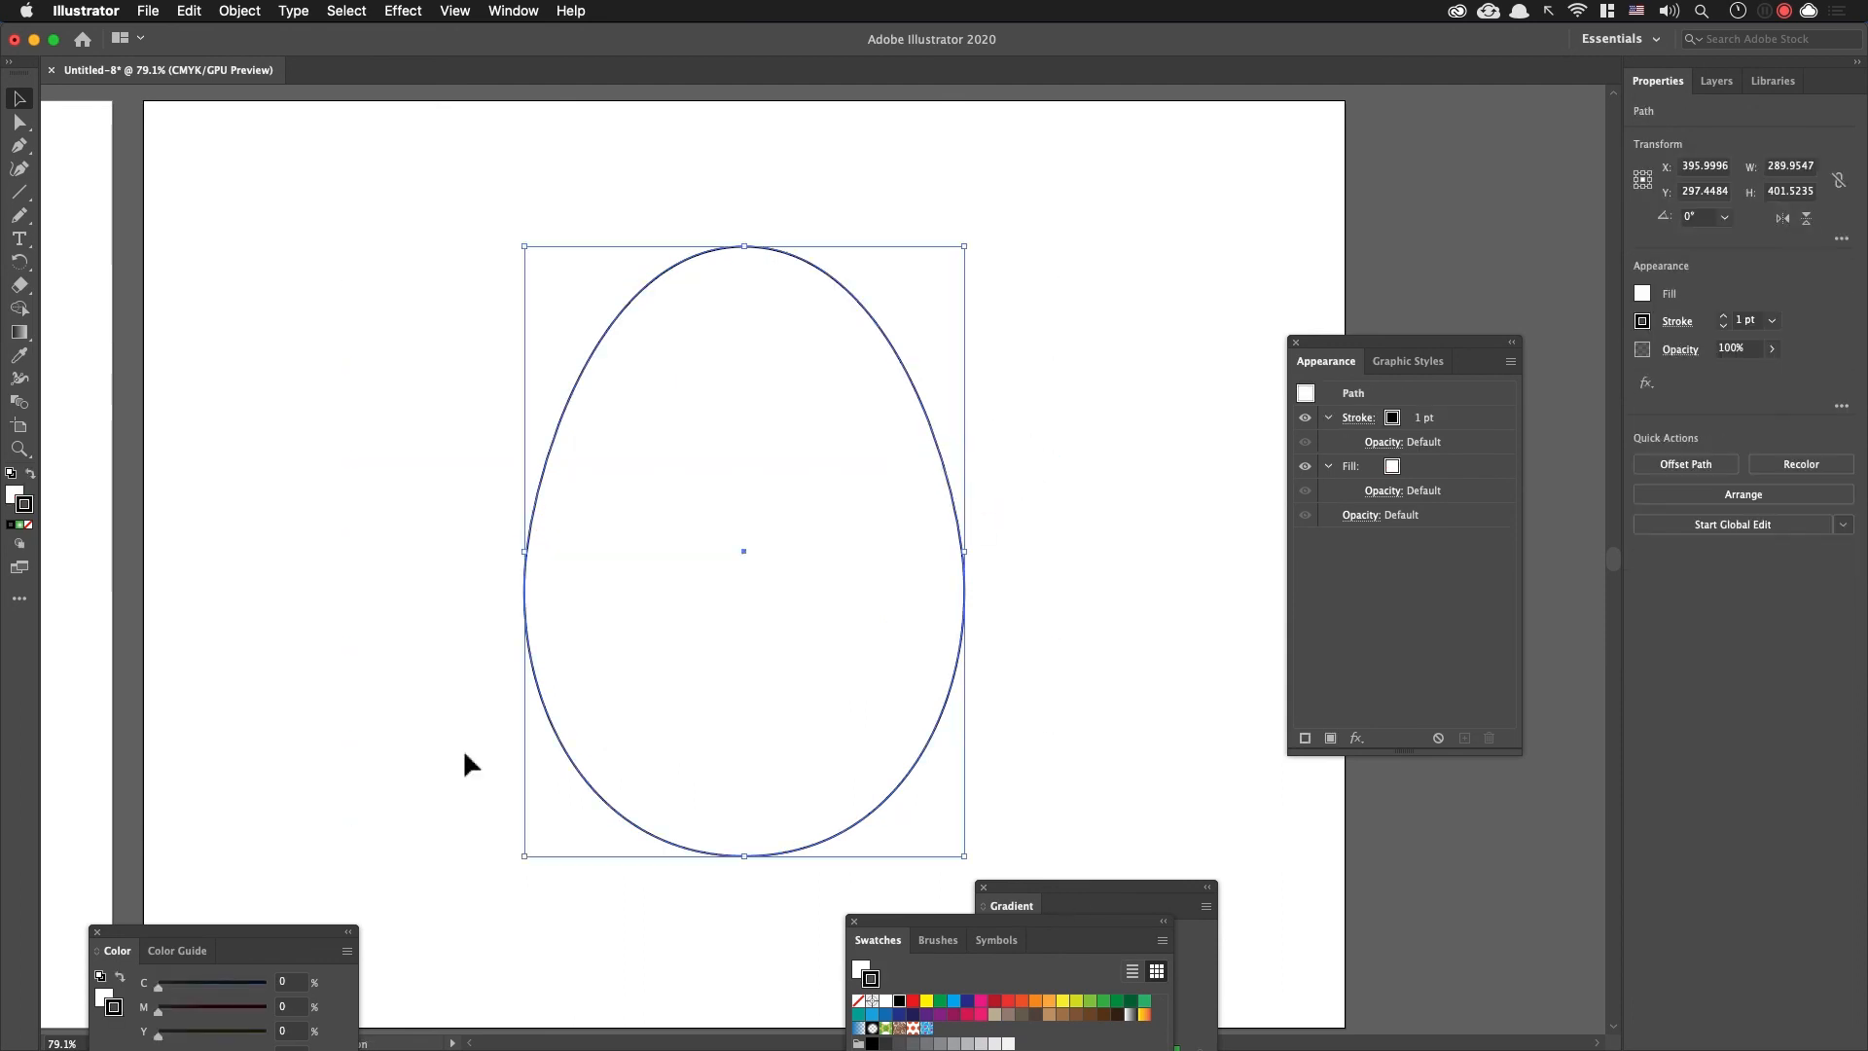
pyautogui.click(10, 499)
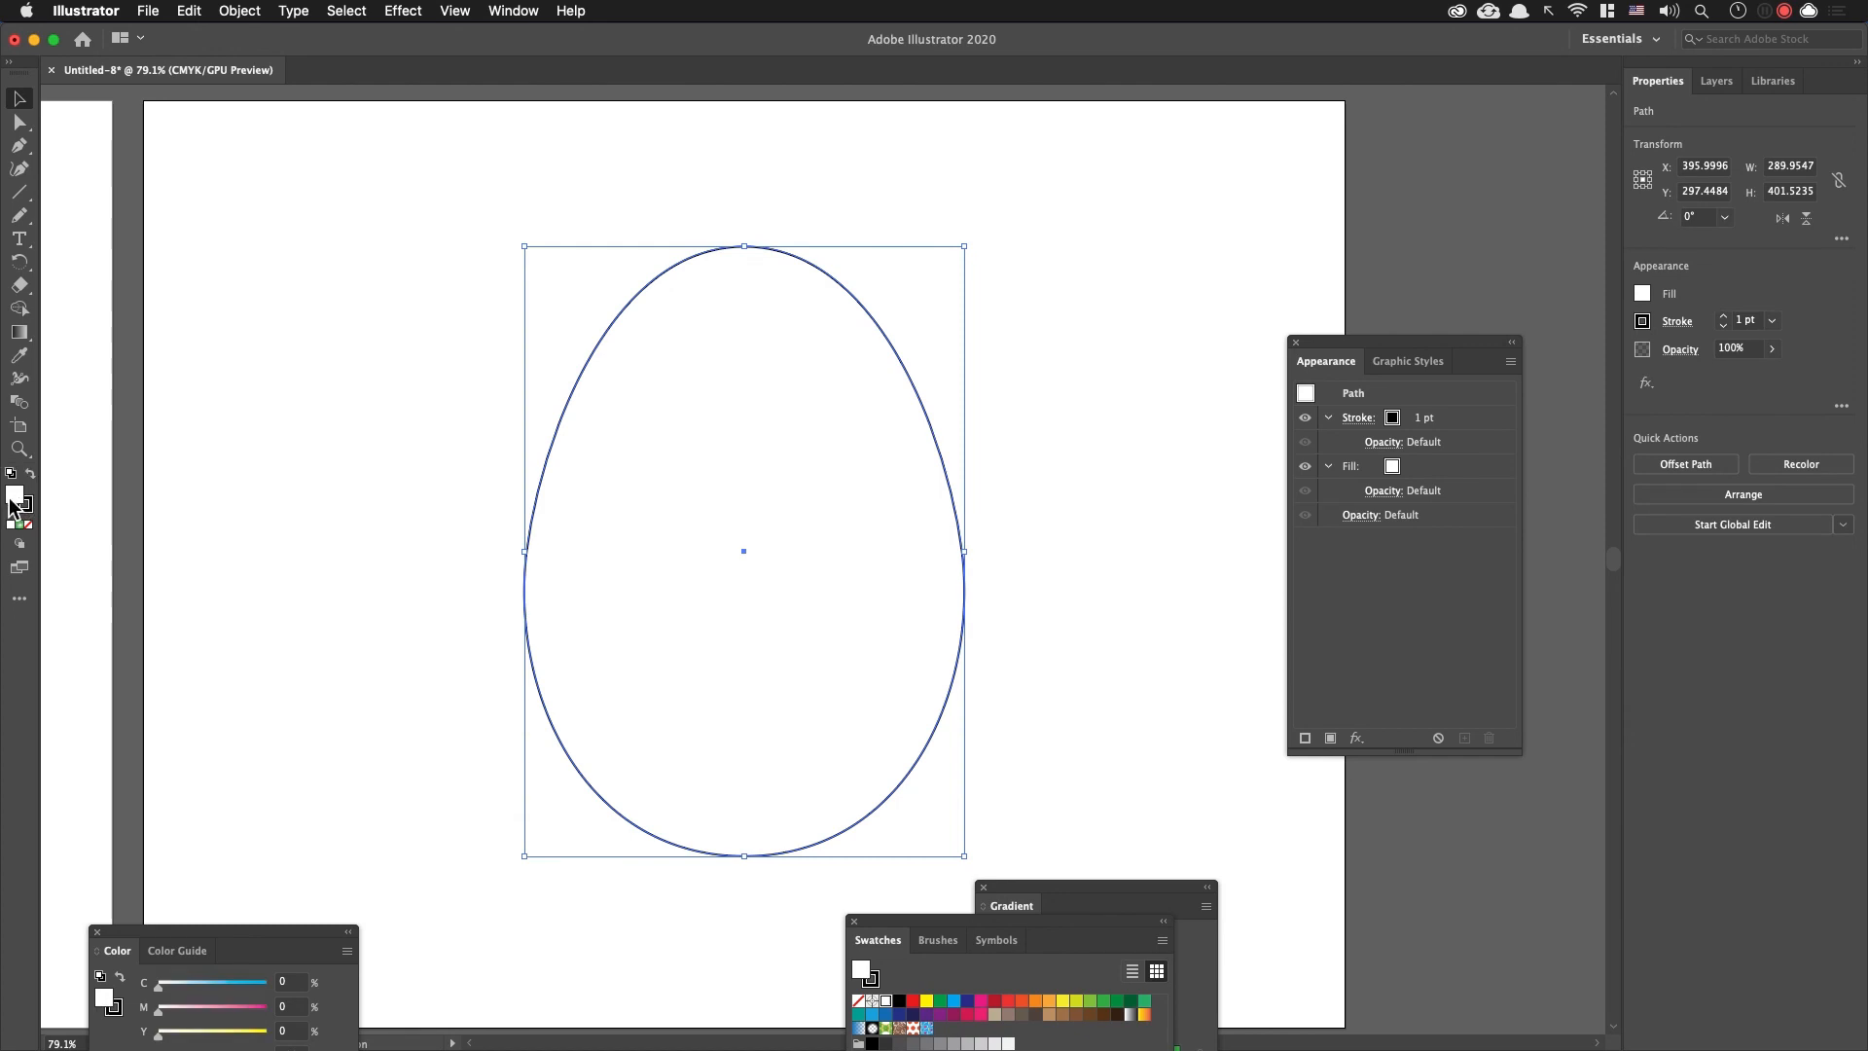
pyautogui.click(1090, 1000)
pyautogui.click(1041, 570)
# Step: Paste the zigzag lines and dotted band inside the green egg using Draw Inside, and return to normal drawing
pyautogui.click(940, 533)
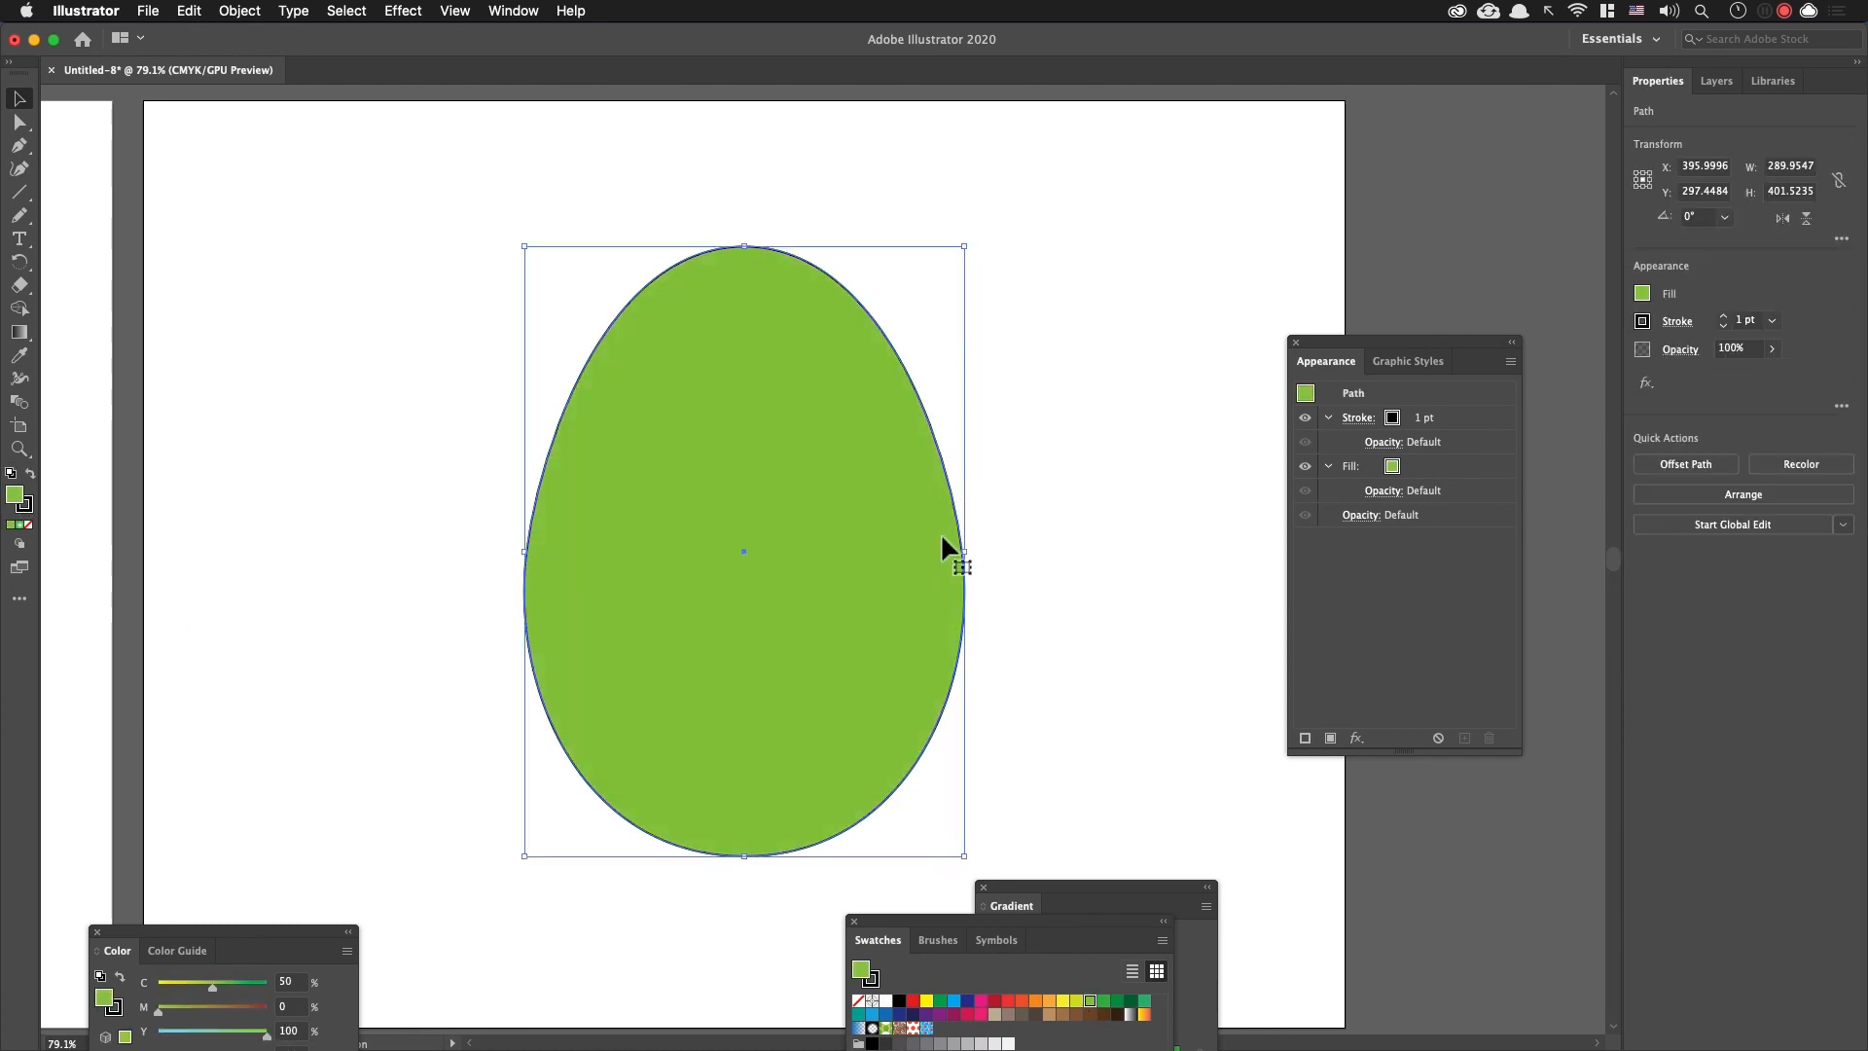
pyautogui.hotkey('shift', 'd')
pyautogui.hotkey('shift', 'd')
pyautogui.press('super+v')
pyautogui.doubleClick(1071, 200)
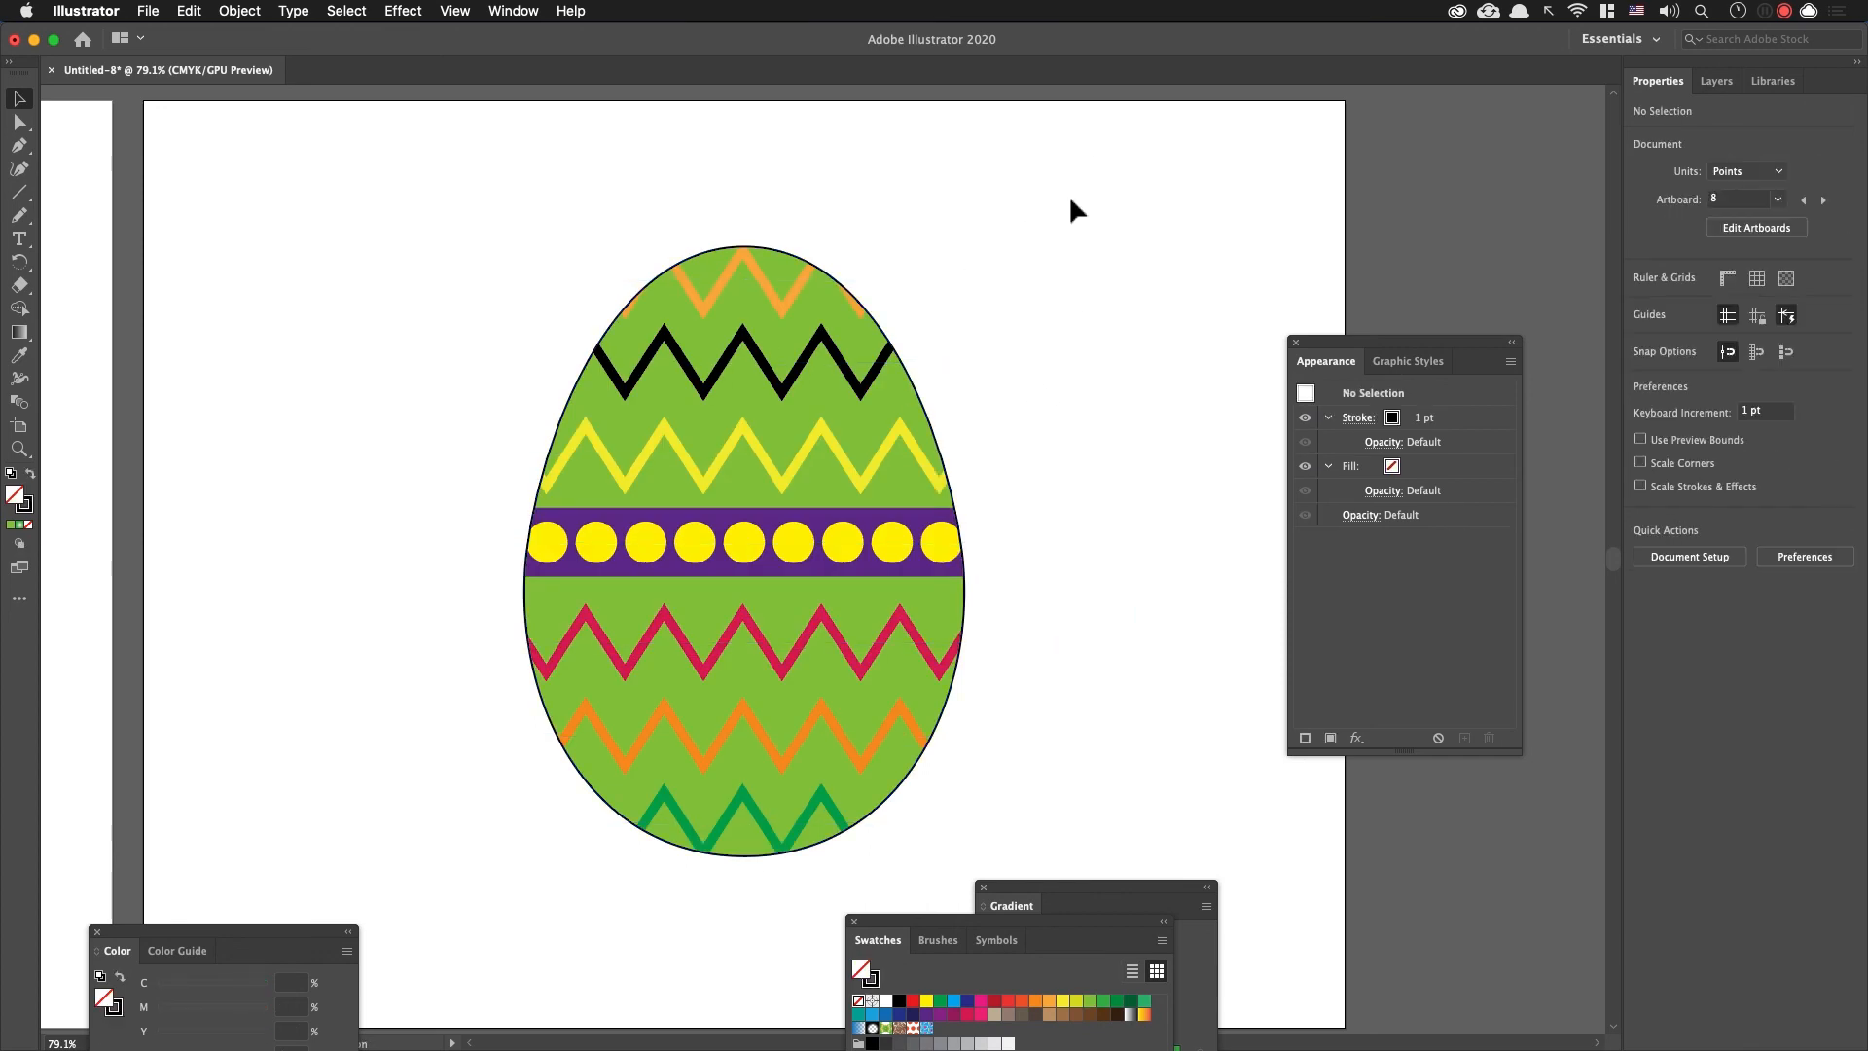
# Step: Go to artboard 9 and draw a winding Pencil line about 623 by 508 pt, looping back and forth across the egg
pyautogui.hotkey('shift', 'pagedown')
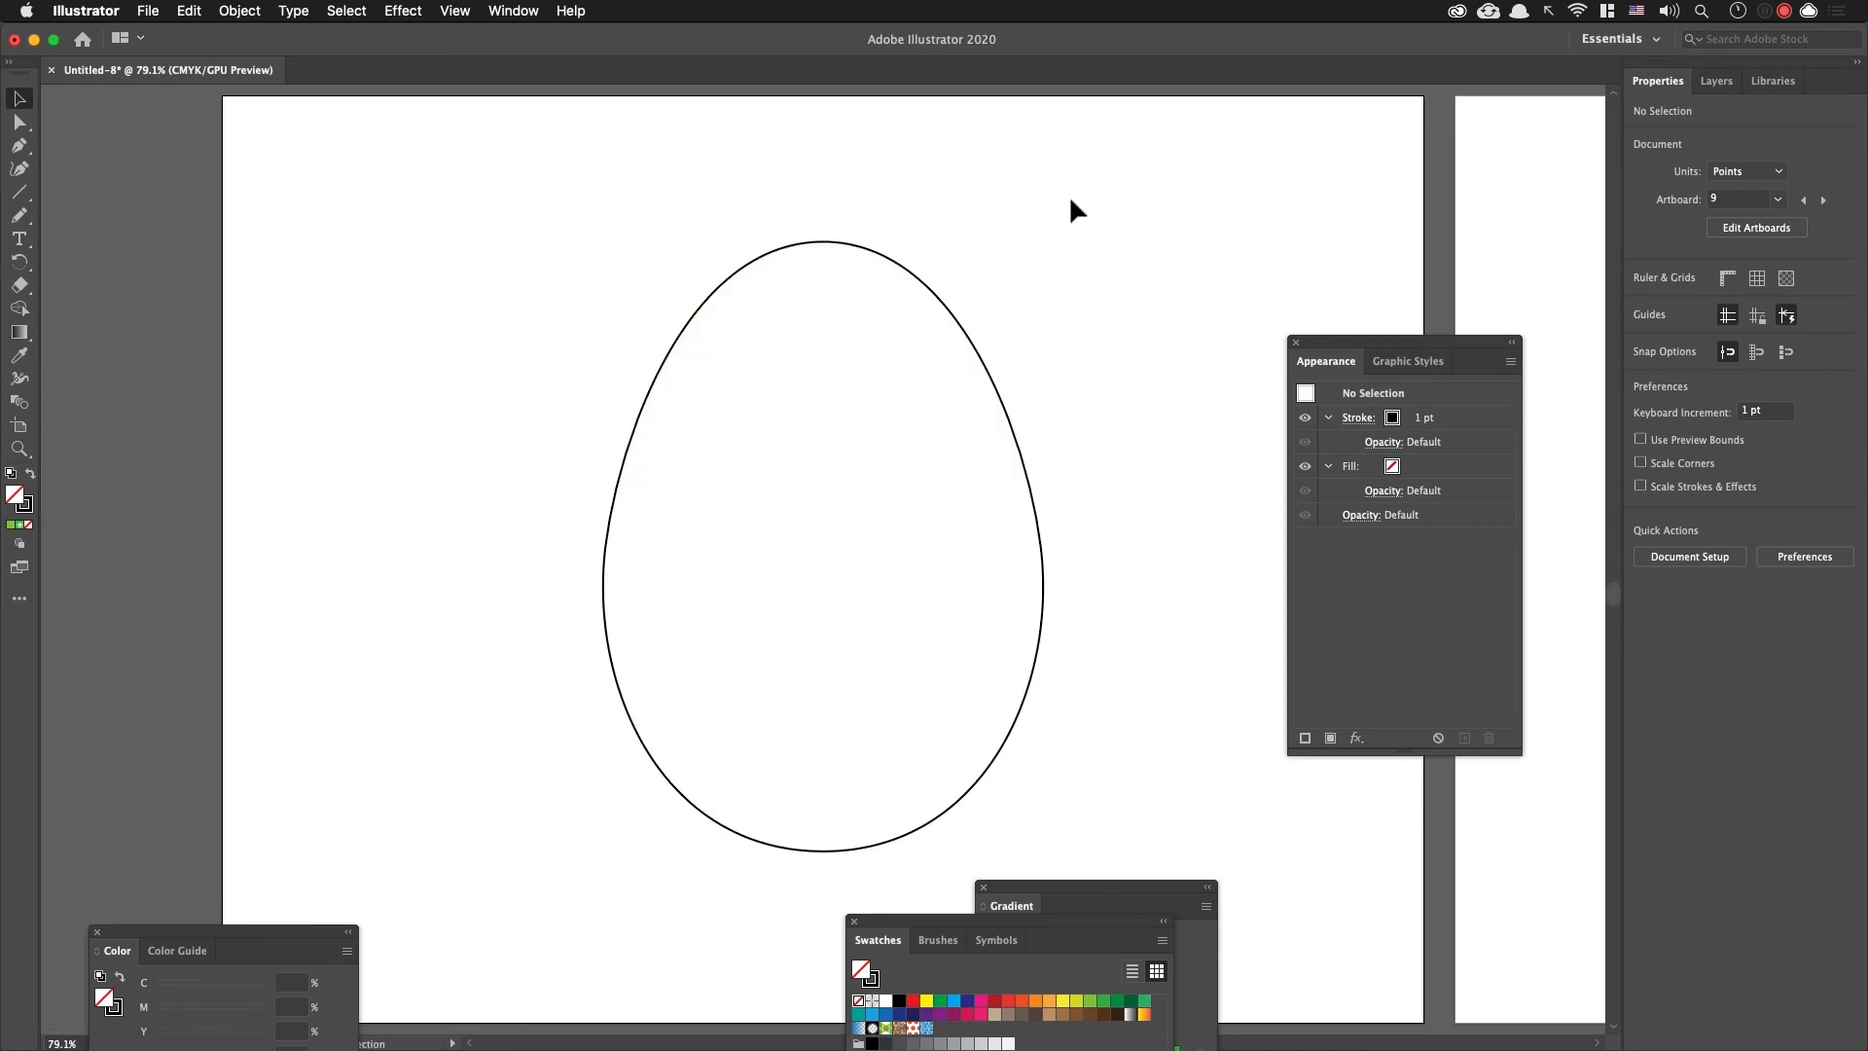
pyautogui.moveTo(1080, 326); pyautogui.dragTo(979, 302)
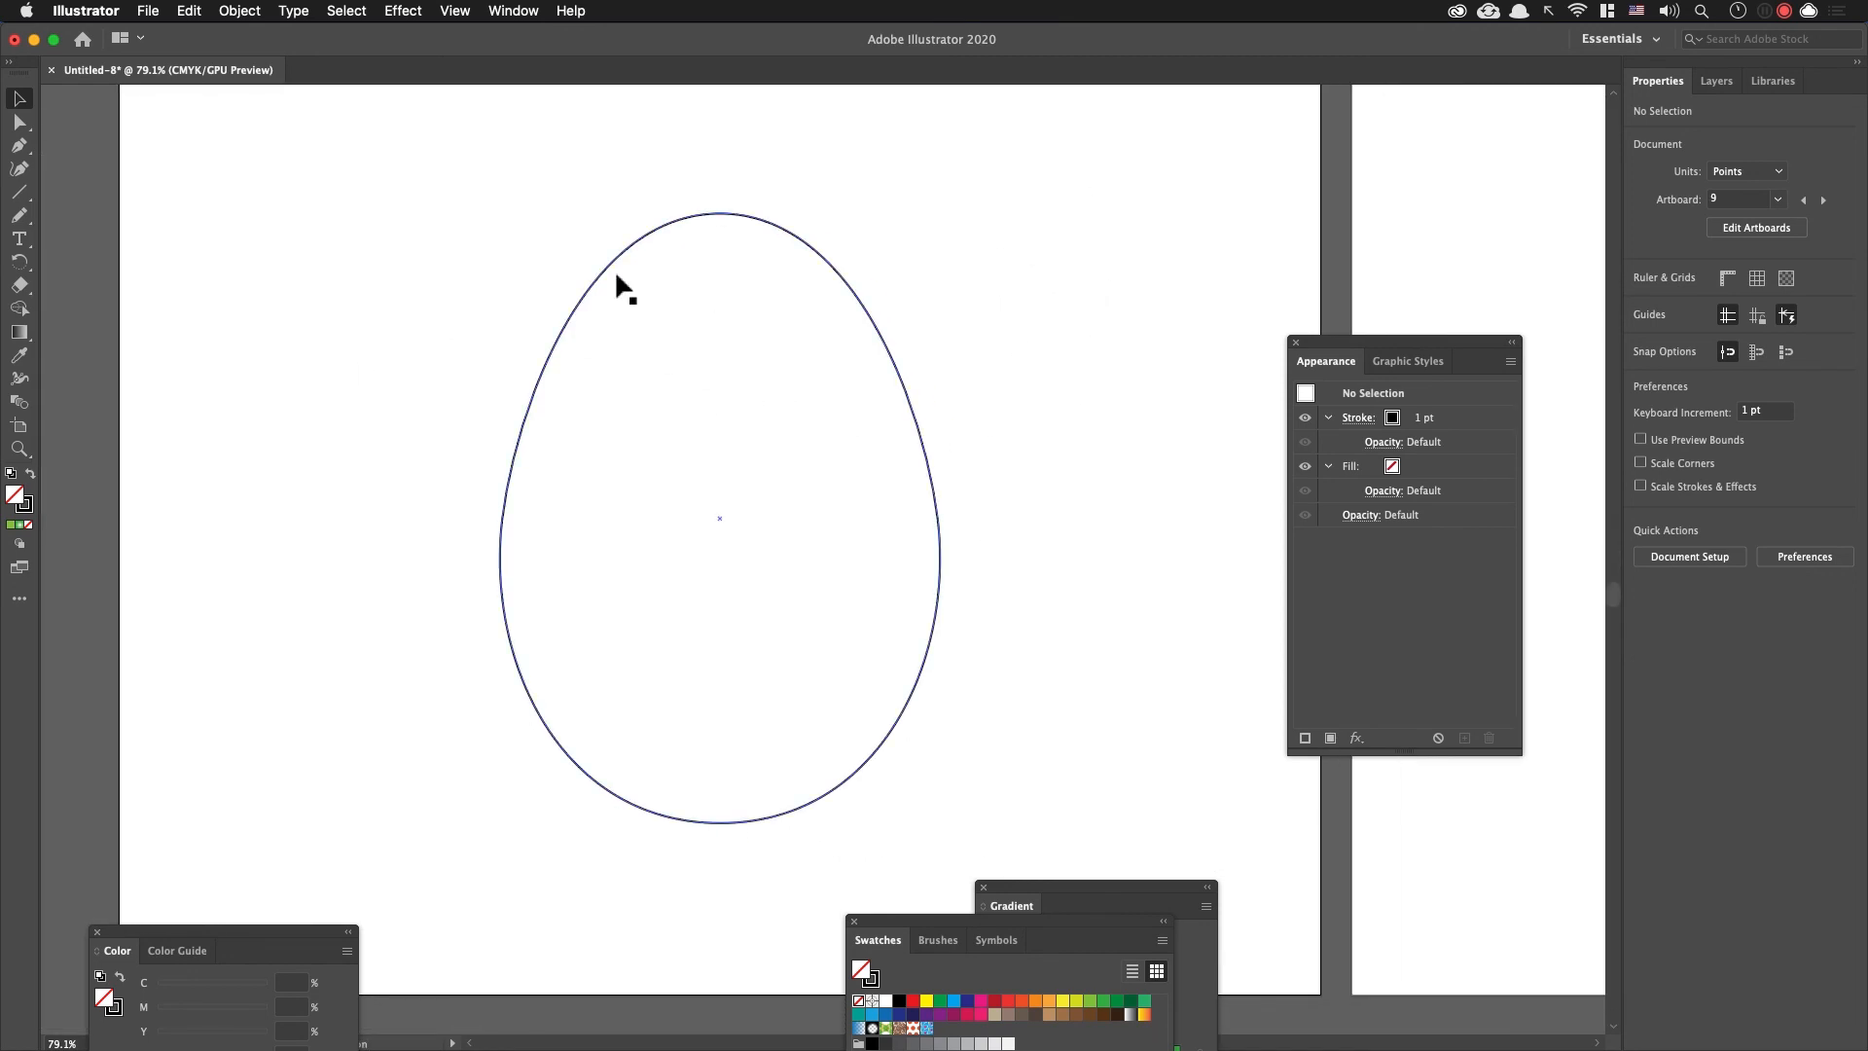
pyautogui.press('n')
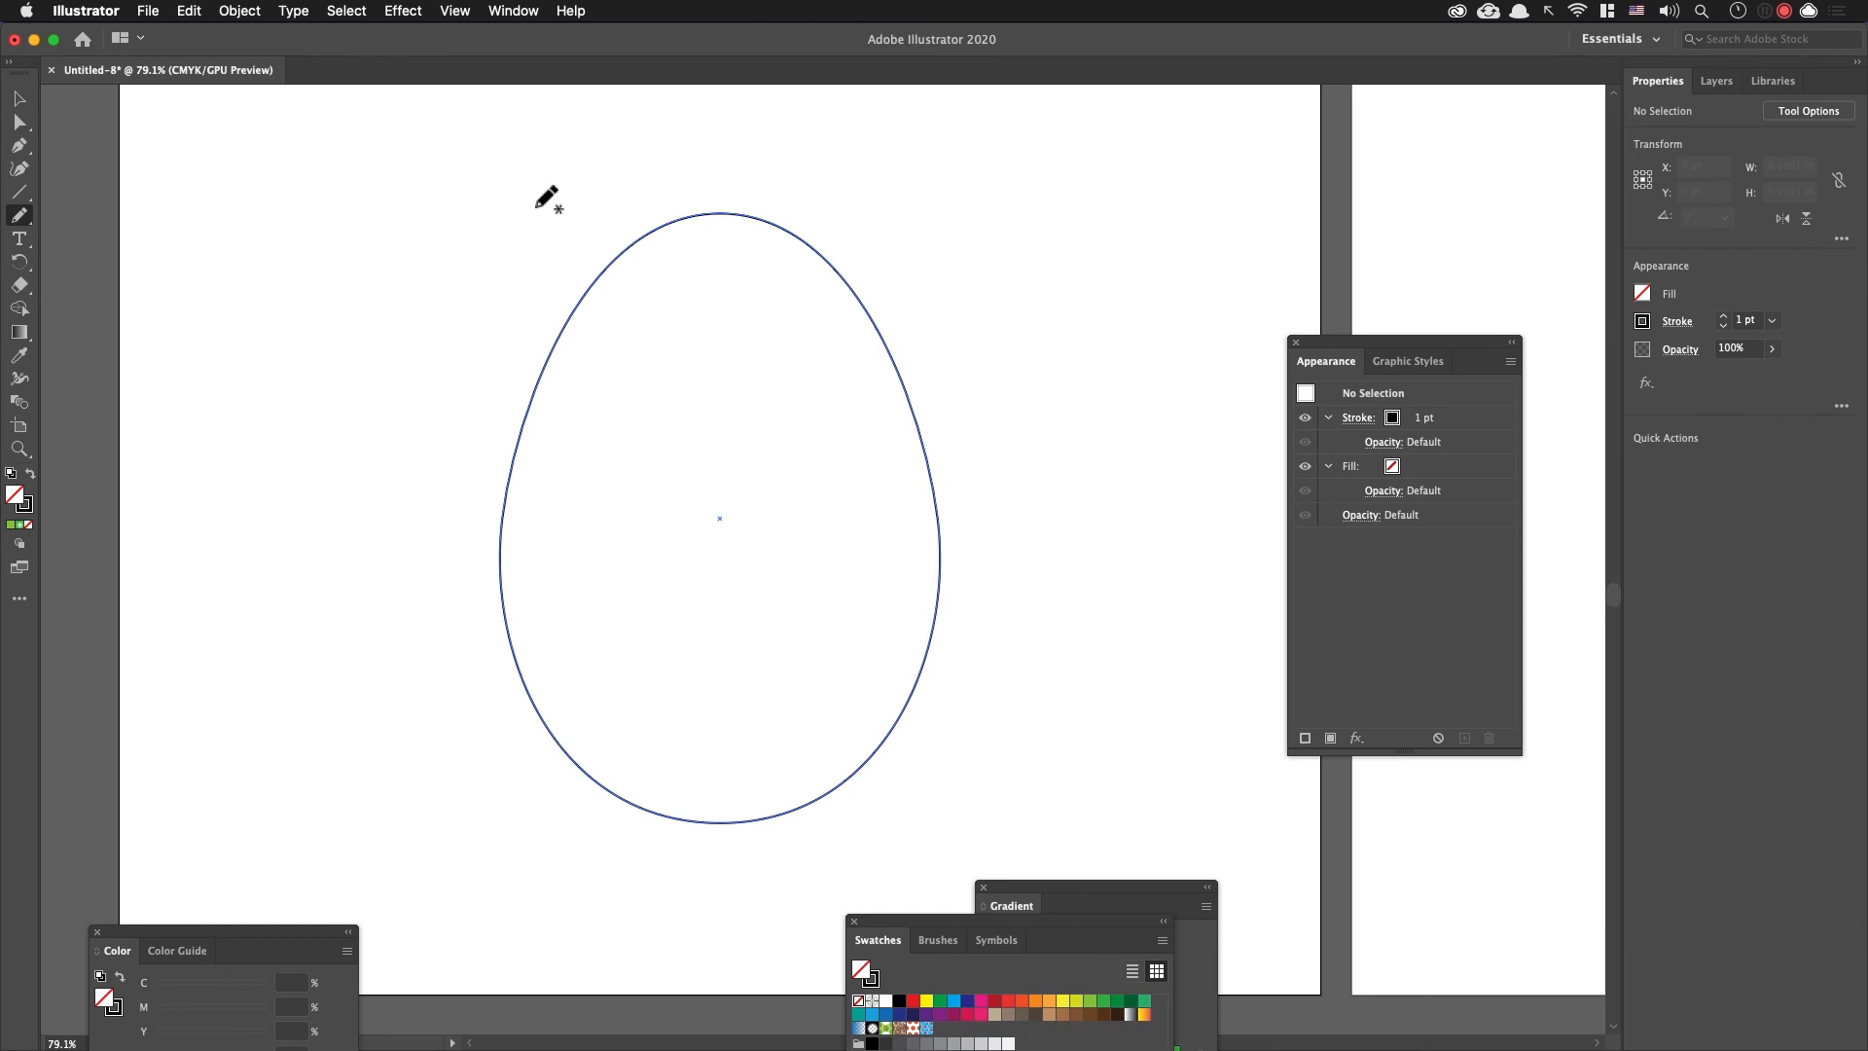
pyautogui.moveTo(525, 197)
pyautogui.mouseDown()
pyautogui.moveTo(603, 258)
pyautogui.moveTo(943, 294)
pyautogui.moveTo(946, 414)
pyautogui.moveTo(583, 422)
pyautogui.moveTo(441, 555)
pyautogui.moveTo(982, 641)
pyautogui.moveTo(1030, 804)
pyautogui.moveTo(261, 831)
pyautogui.moveTo(414, 751)
pyautogui.moveTo(933, 588)
pyautogui.moveTo(997, 414)
pyautogui.mouseUp()
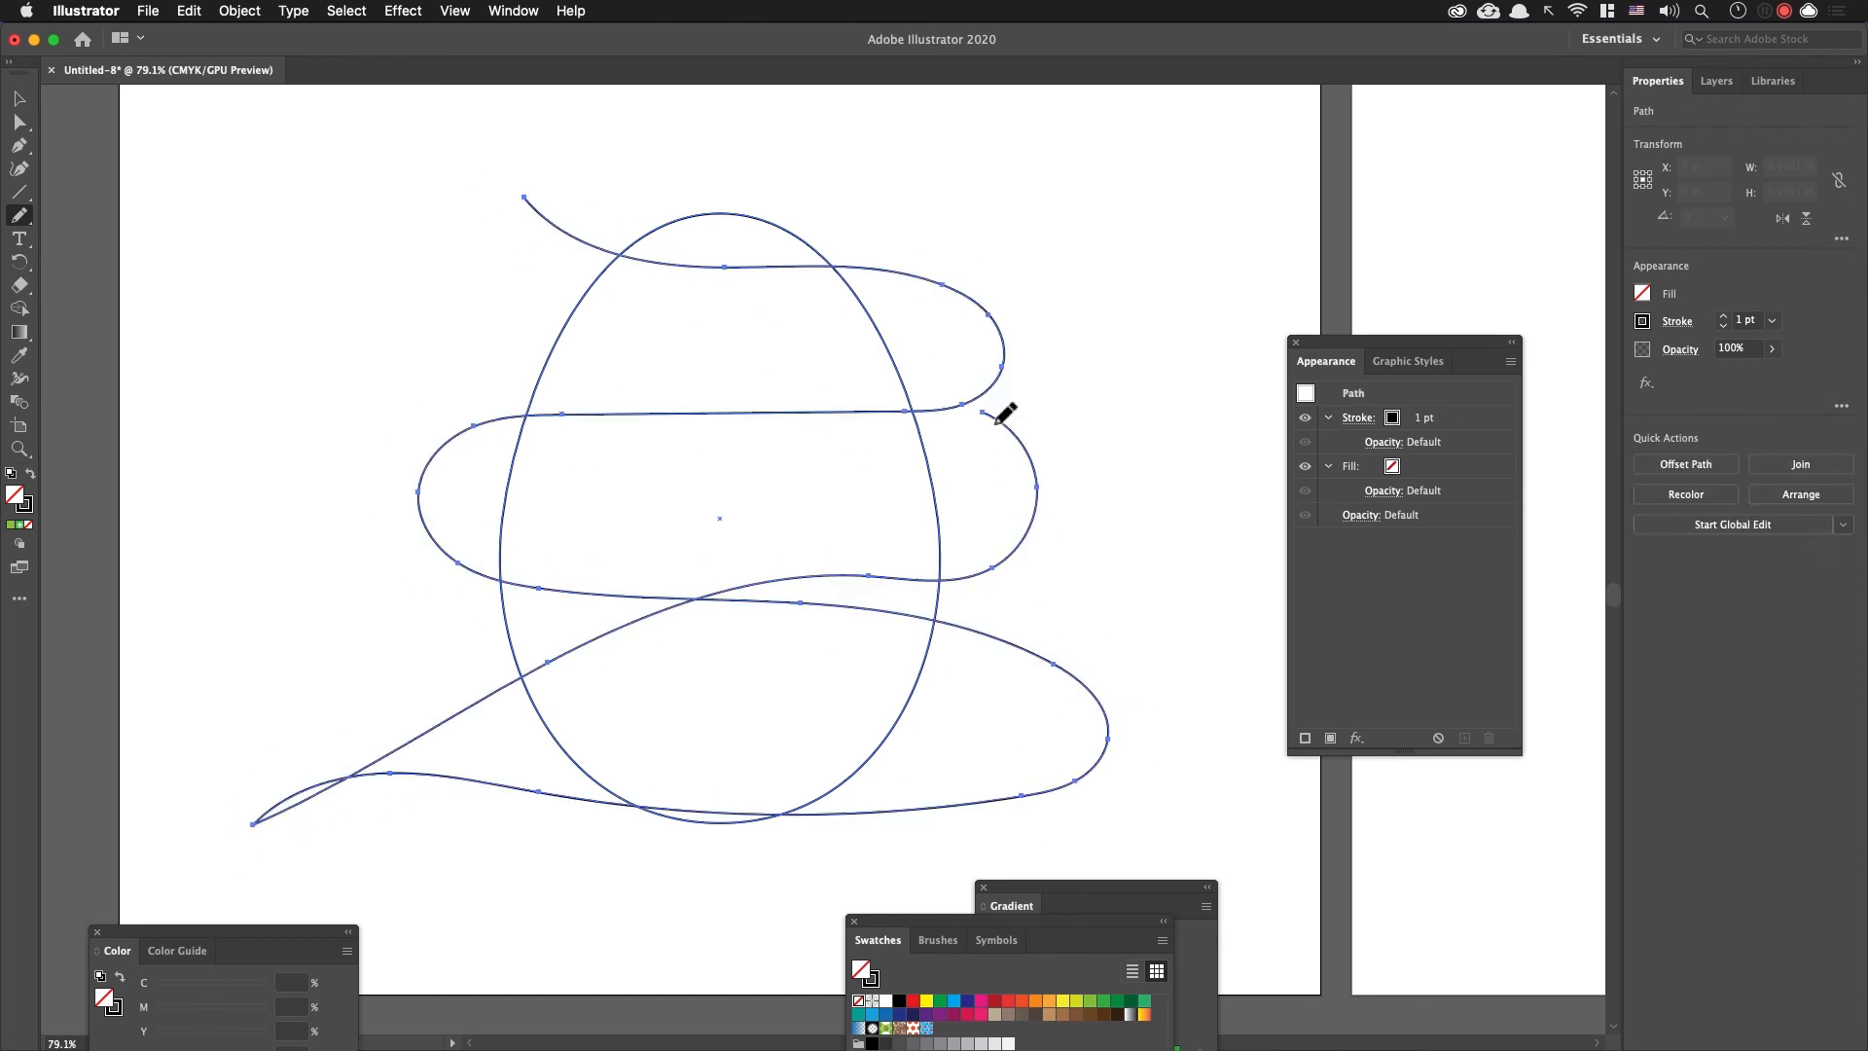
pyautogui.moveTo(563, 98)
pyautogui.mouseDown()
pyautogui.moveTo(688, 312)
pyautogui.moveTo(1138, 425)
pyautogui.moveTo(434, 625)
pyautogui.moveTo(1194, 751)
pyautogui.mouseUp()
pyautogui.moveTo(362, 815); pyautogui.dragTo(248, 865)
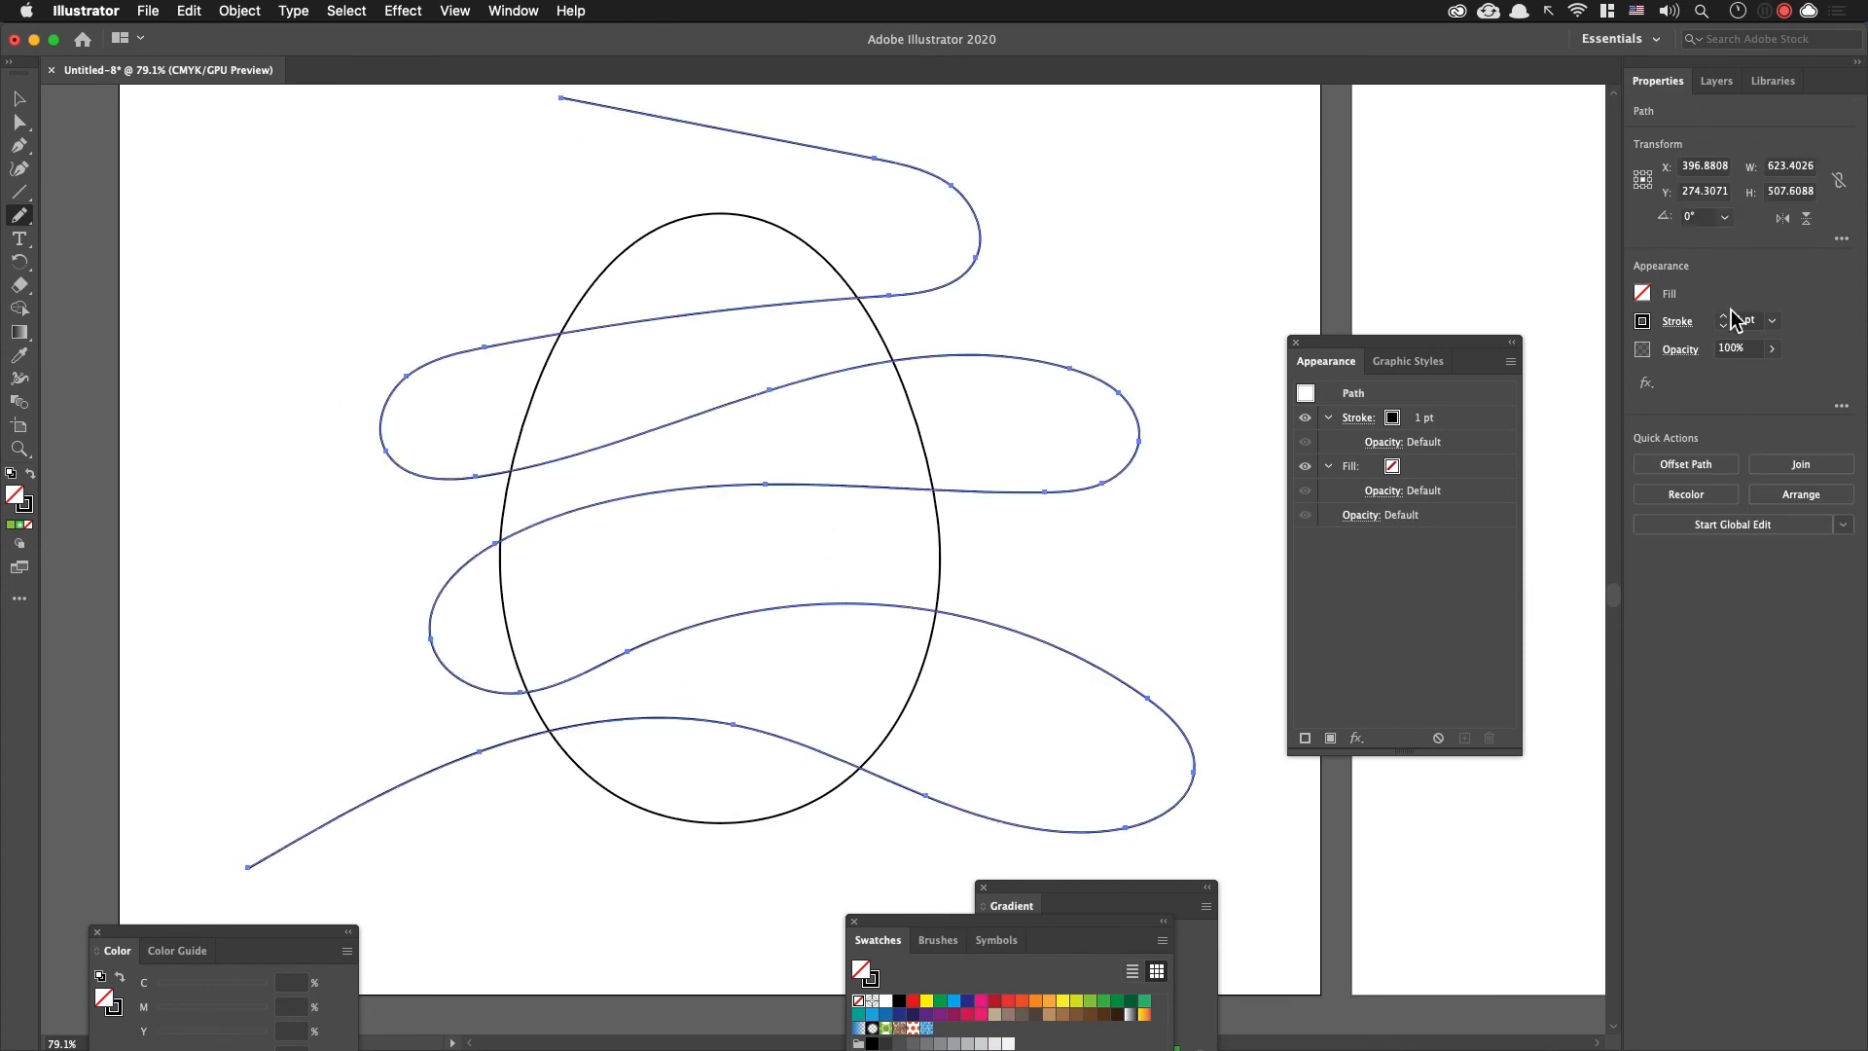
# Step: Set the winding line's stroke weight to 29 pt and apply a gradient to its stroke
pyautogui.moveTo(1727, 322); pyautogui.dragTo(1726, 322)
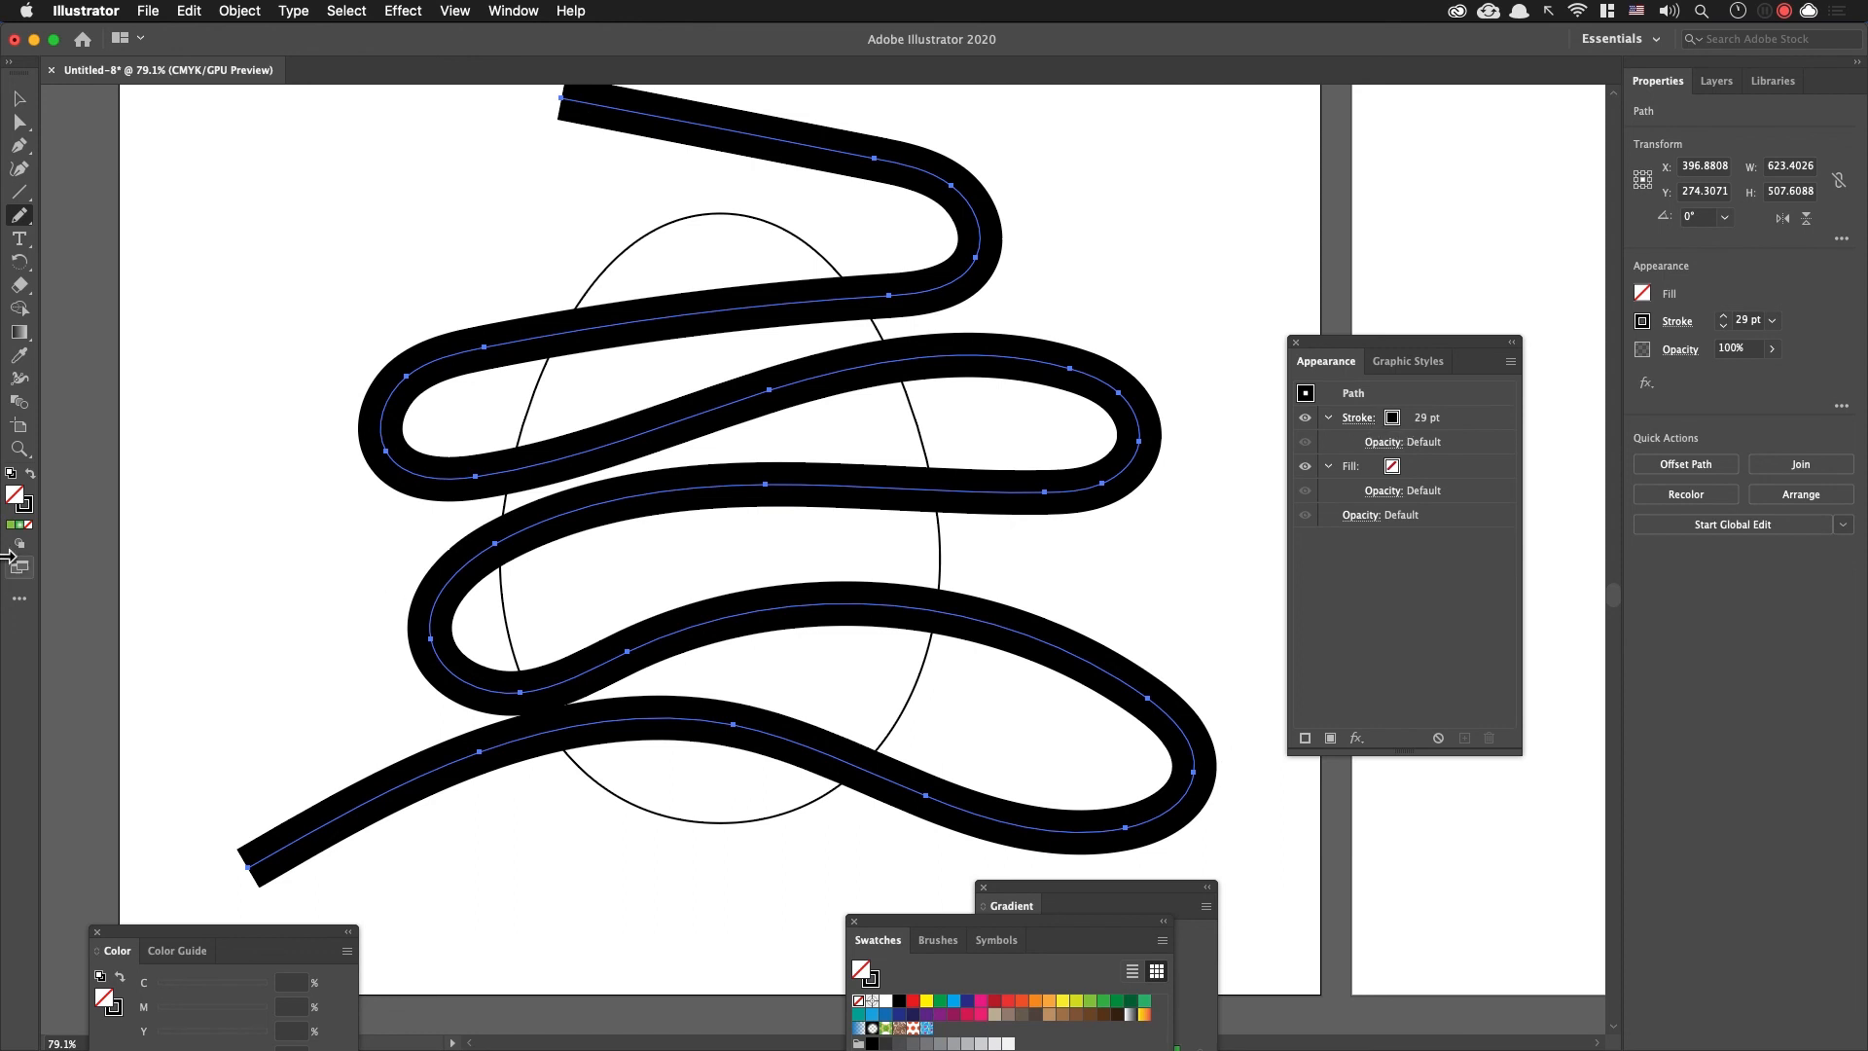
pyautogui.click(25, 508)
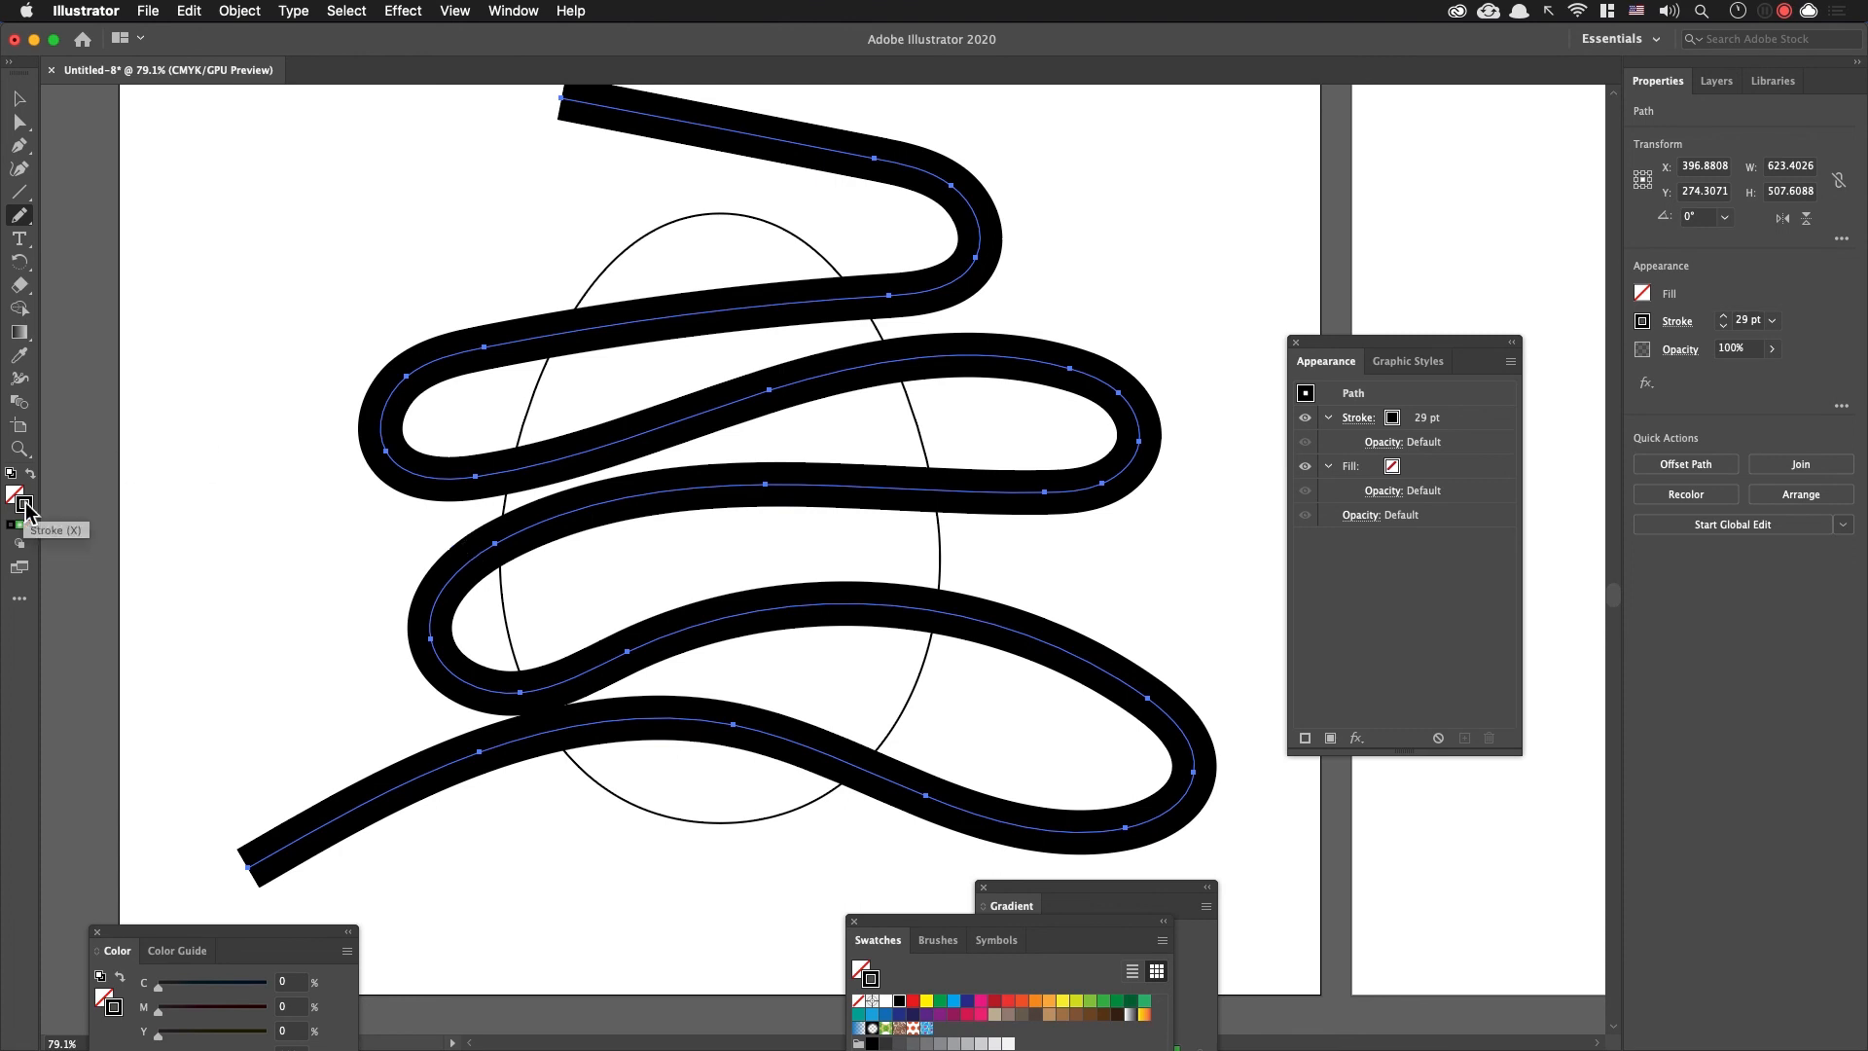
pyautogui.press('.')
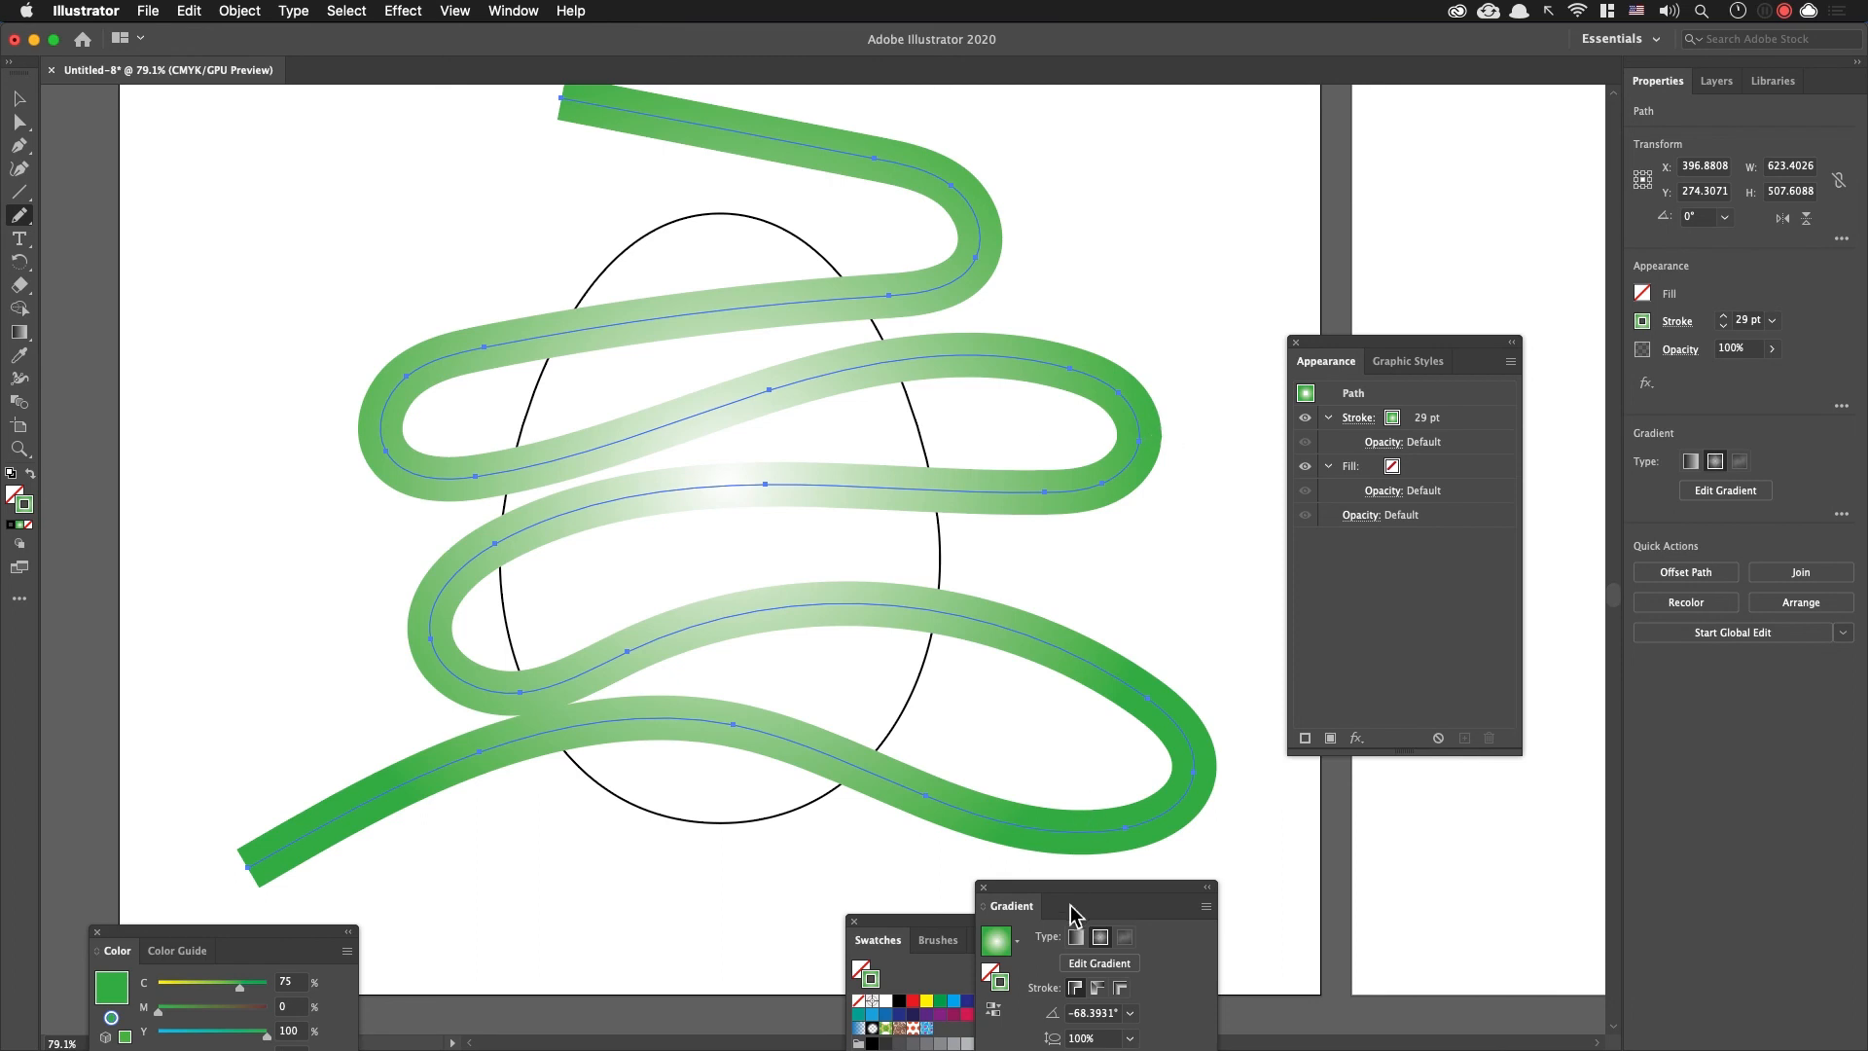
# Step: Bring the full gradient settings into view, run the gradient along the stroke and make it linear
pyautogui.moveTo(1080, 905); pyautogui.dragTo(1207, 132)
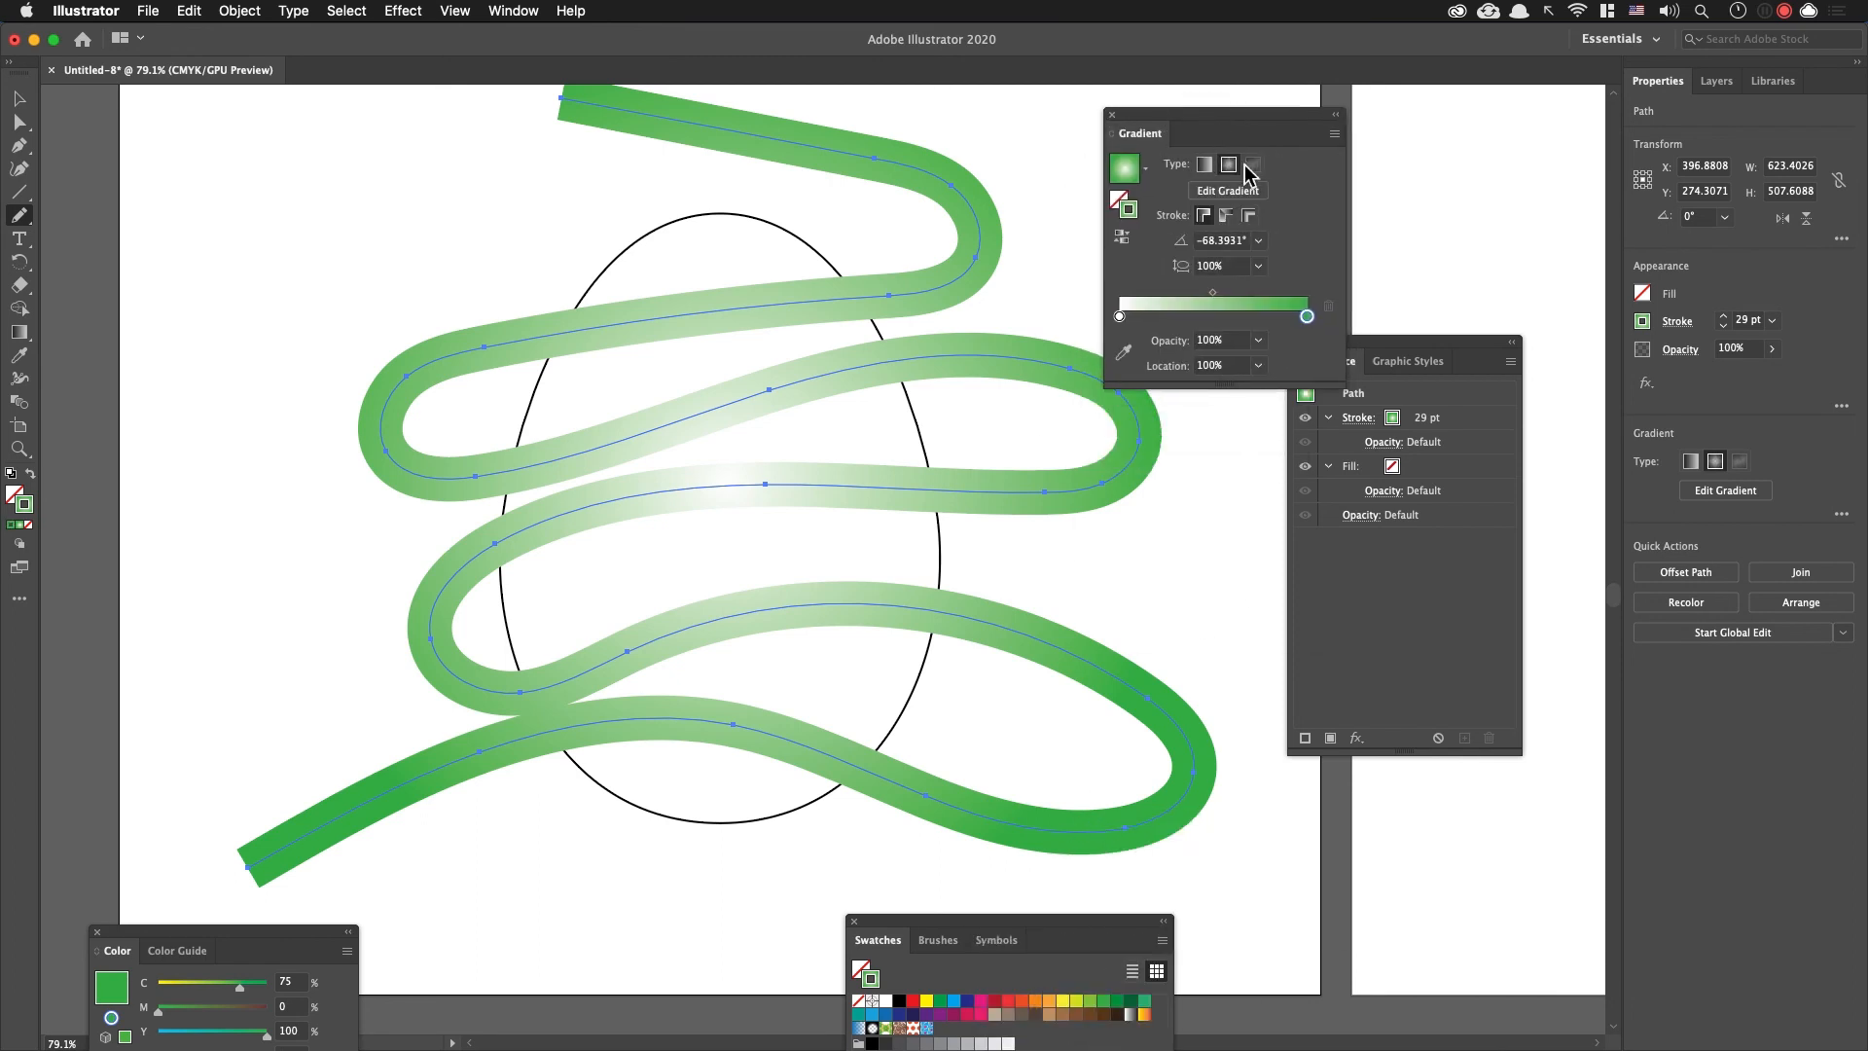
pyautogui.click(1225, 216)
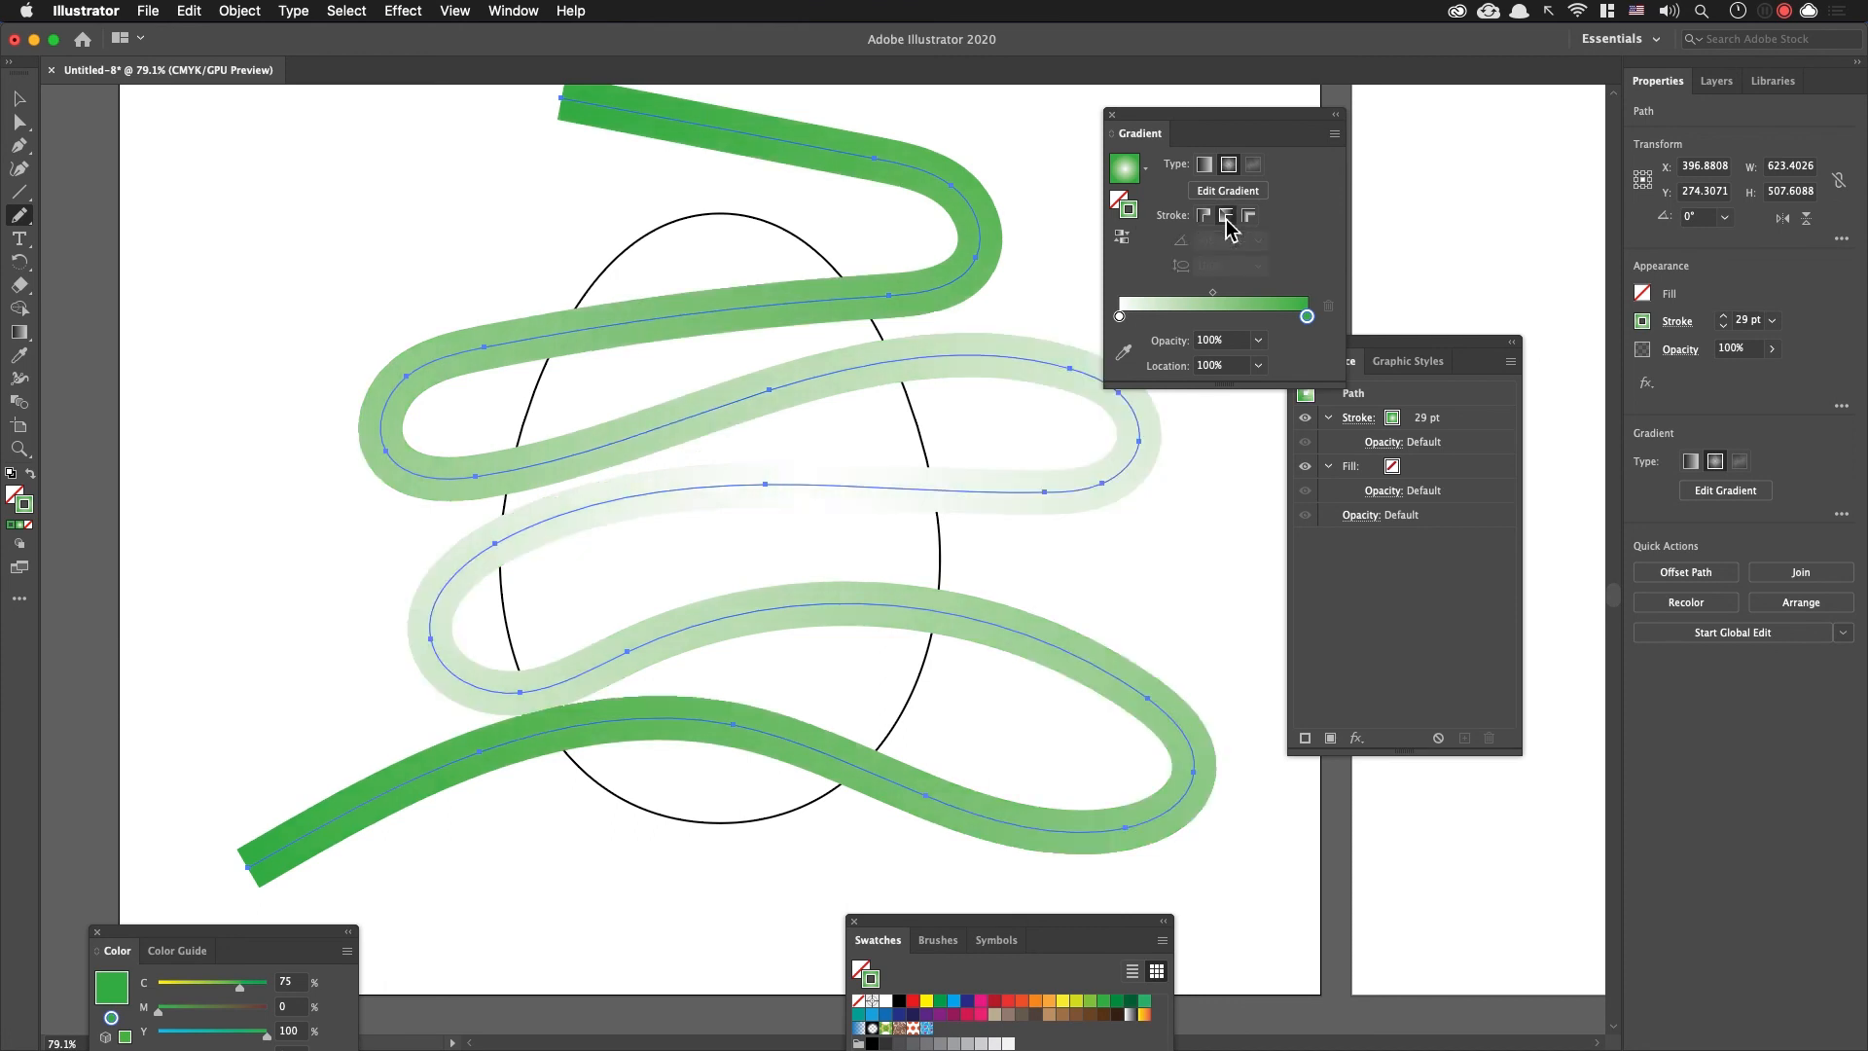
pyautogui.click(1206, 165)
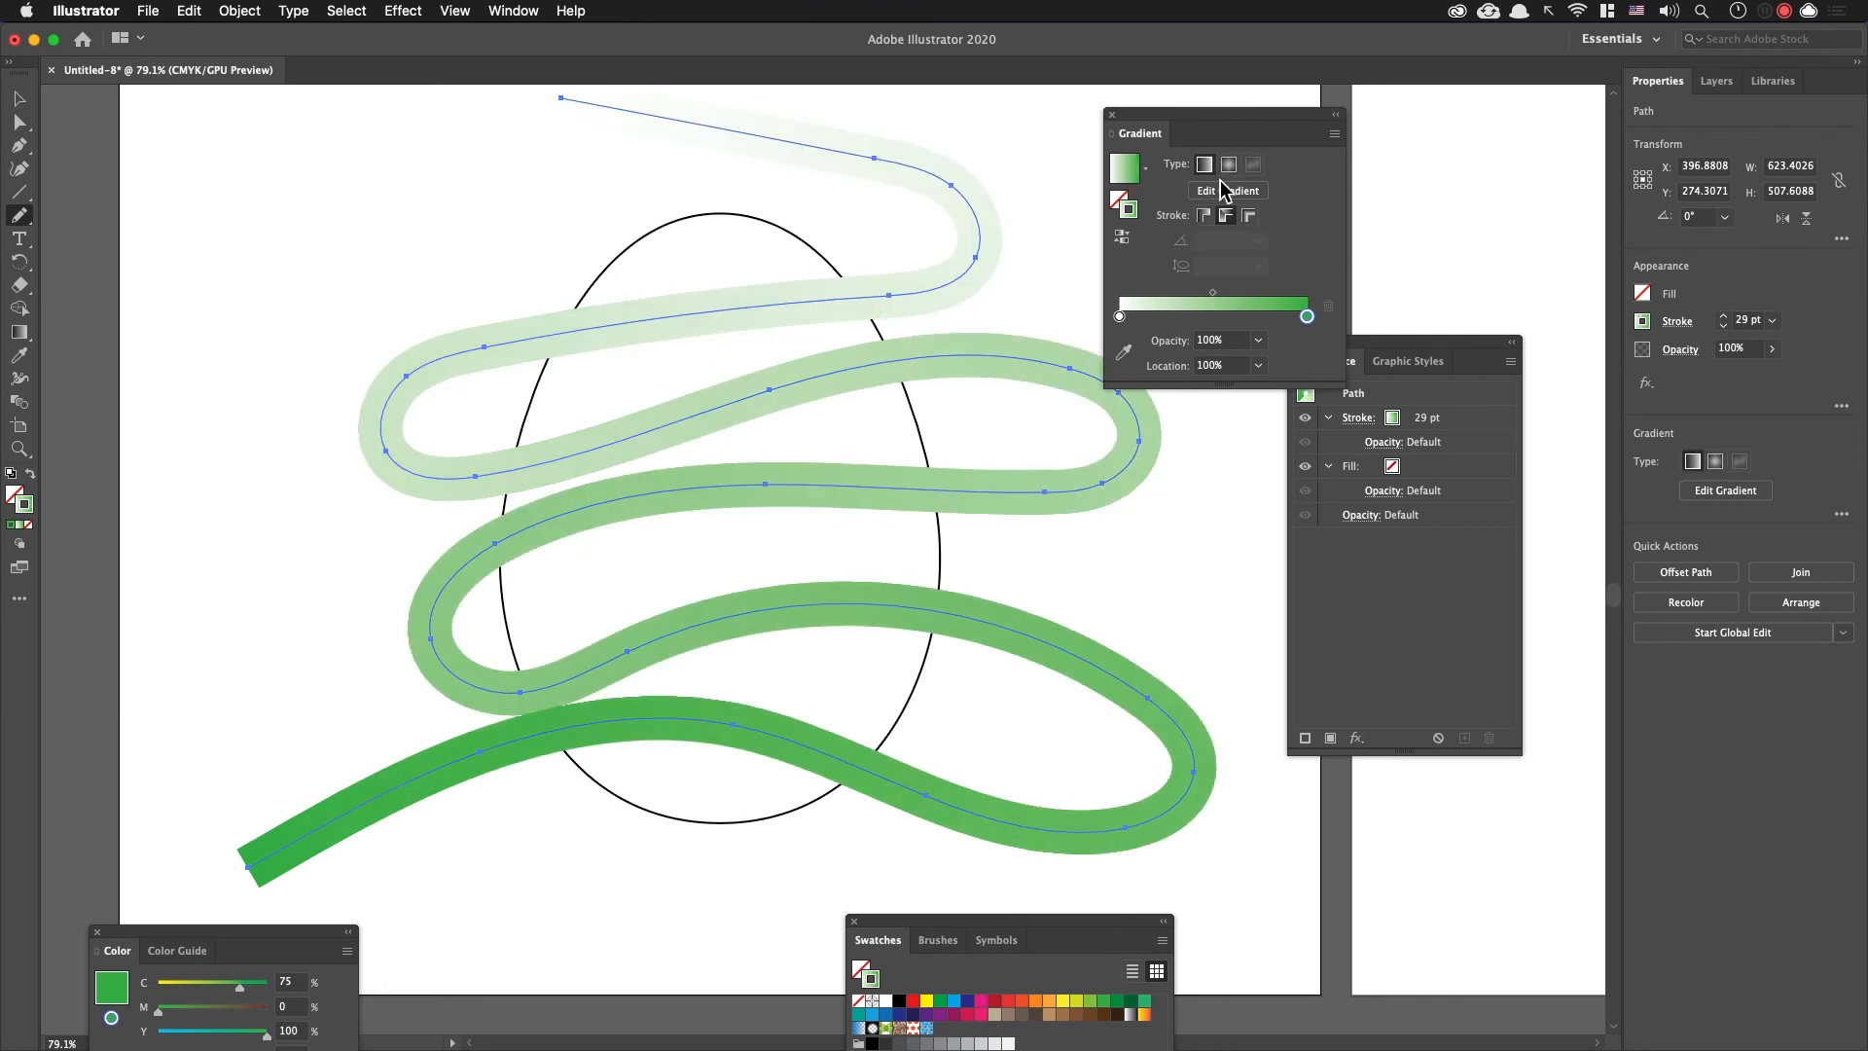
# Step: Change the gradient's white starting stop to orange-red (C 0, M 80, Y 95) and bring the Appearance settings to the front
pyautogui.doubleClick(1119, 316)
pyautogui.click(1152, 390)
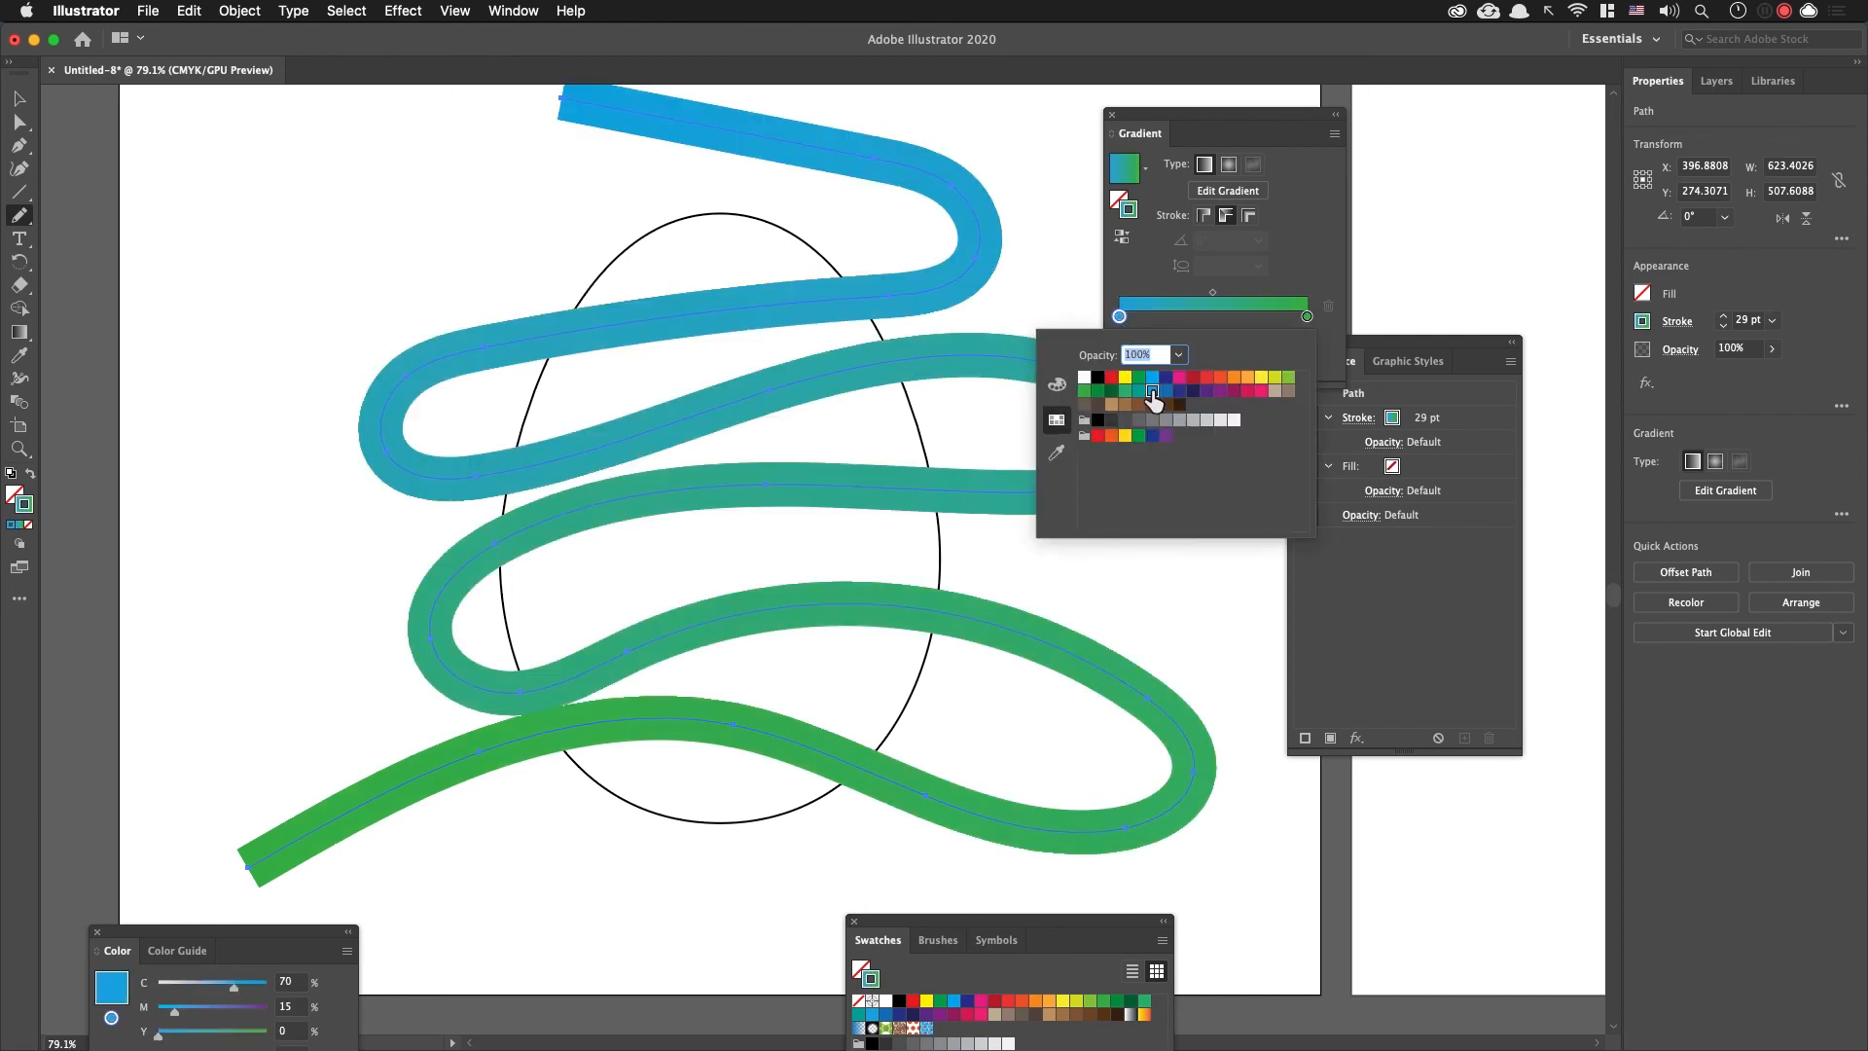
pyautogui.click(1220, 377)
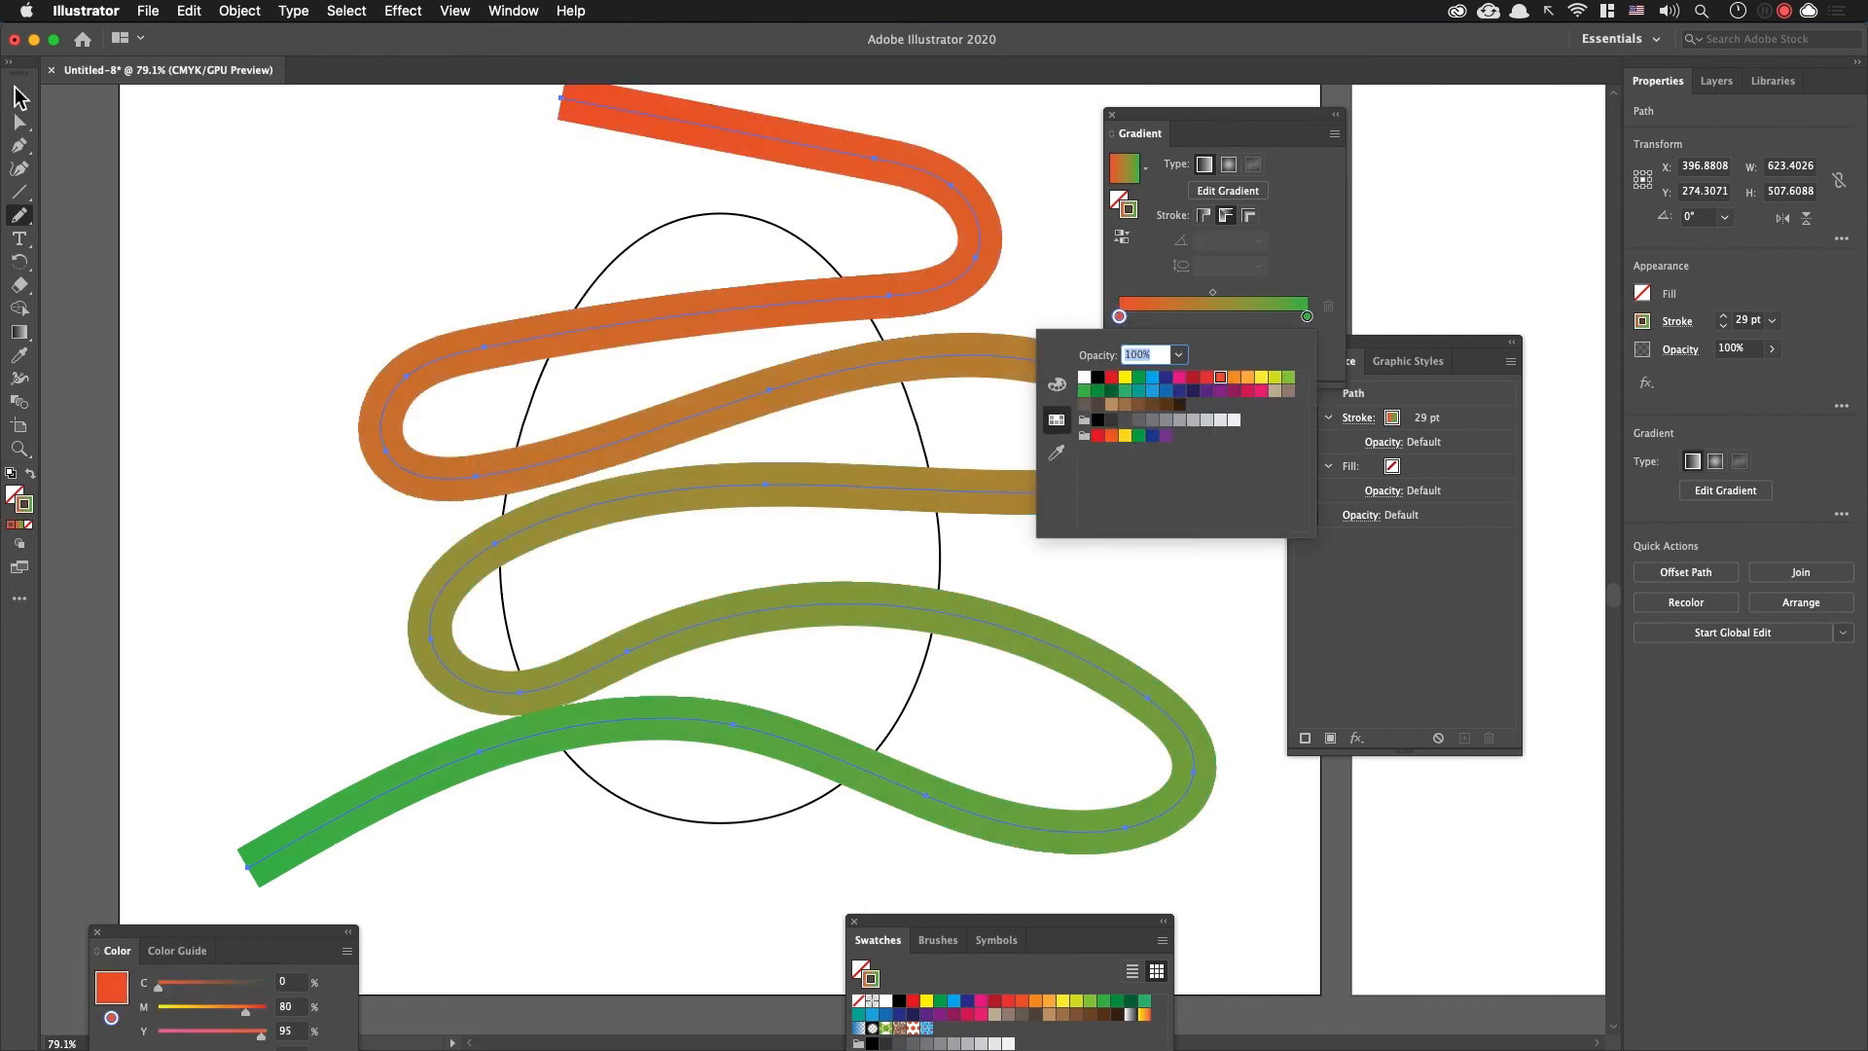
pyautogui.click(20, 92)
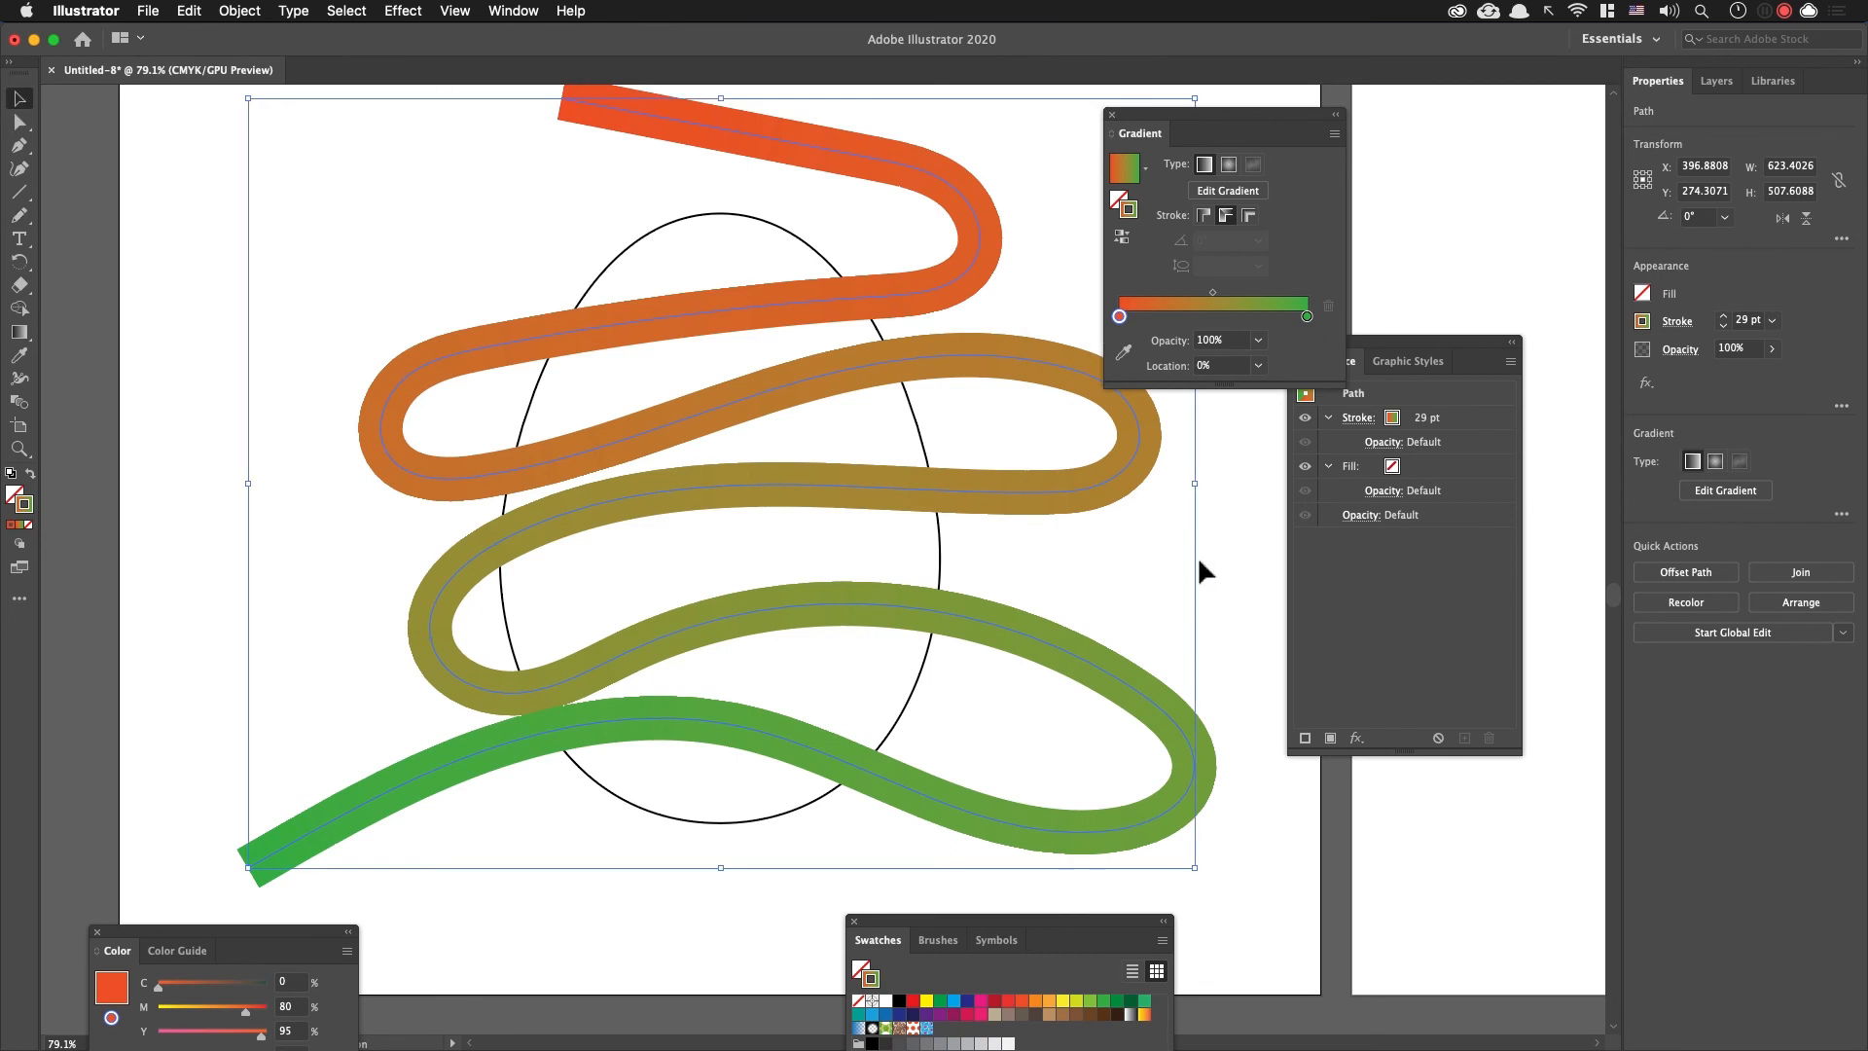
pyautogui.click(1440, 570)
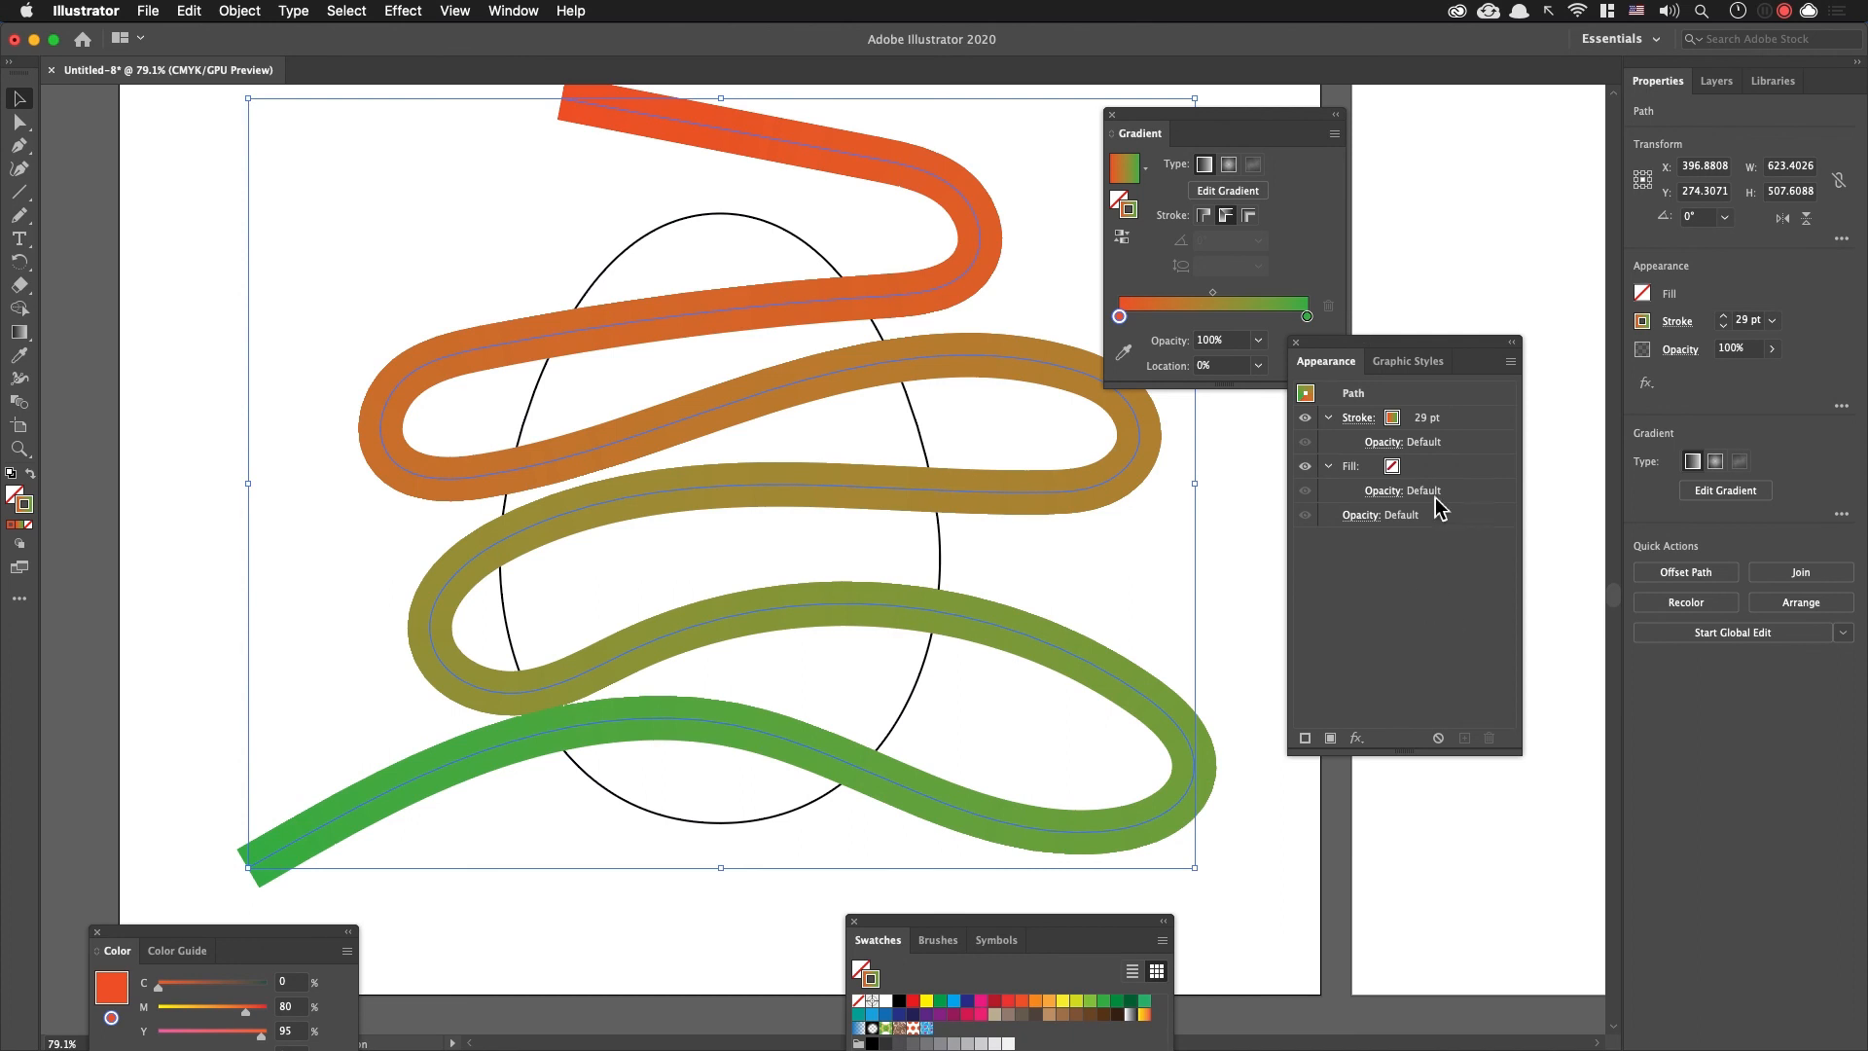
# Step: Add a second stroke above the winding line's gradient stroke, reduce its weight to 16 pt and colour it white
pyautogui.moveTo(1389, 343); pyautogui.dragTo(1335, 245)
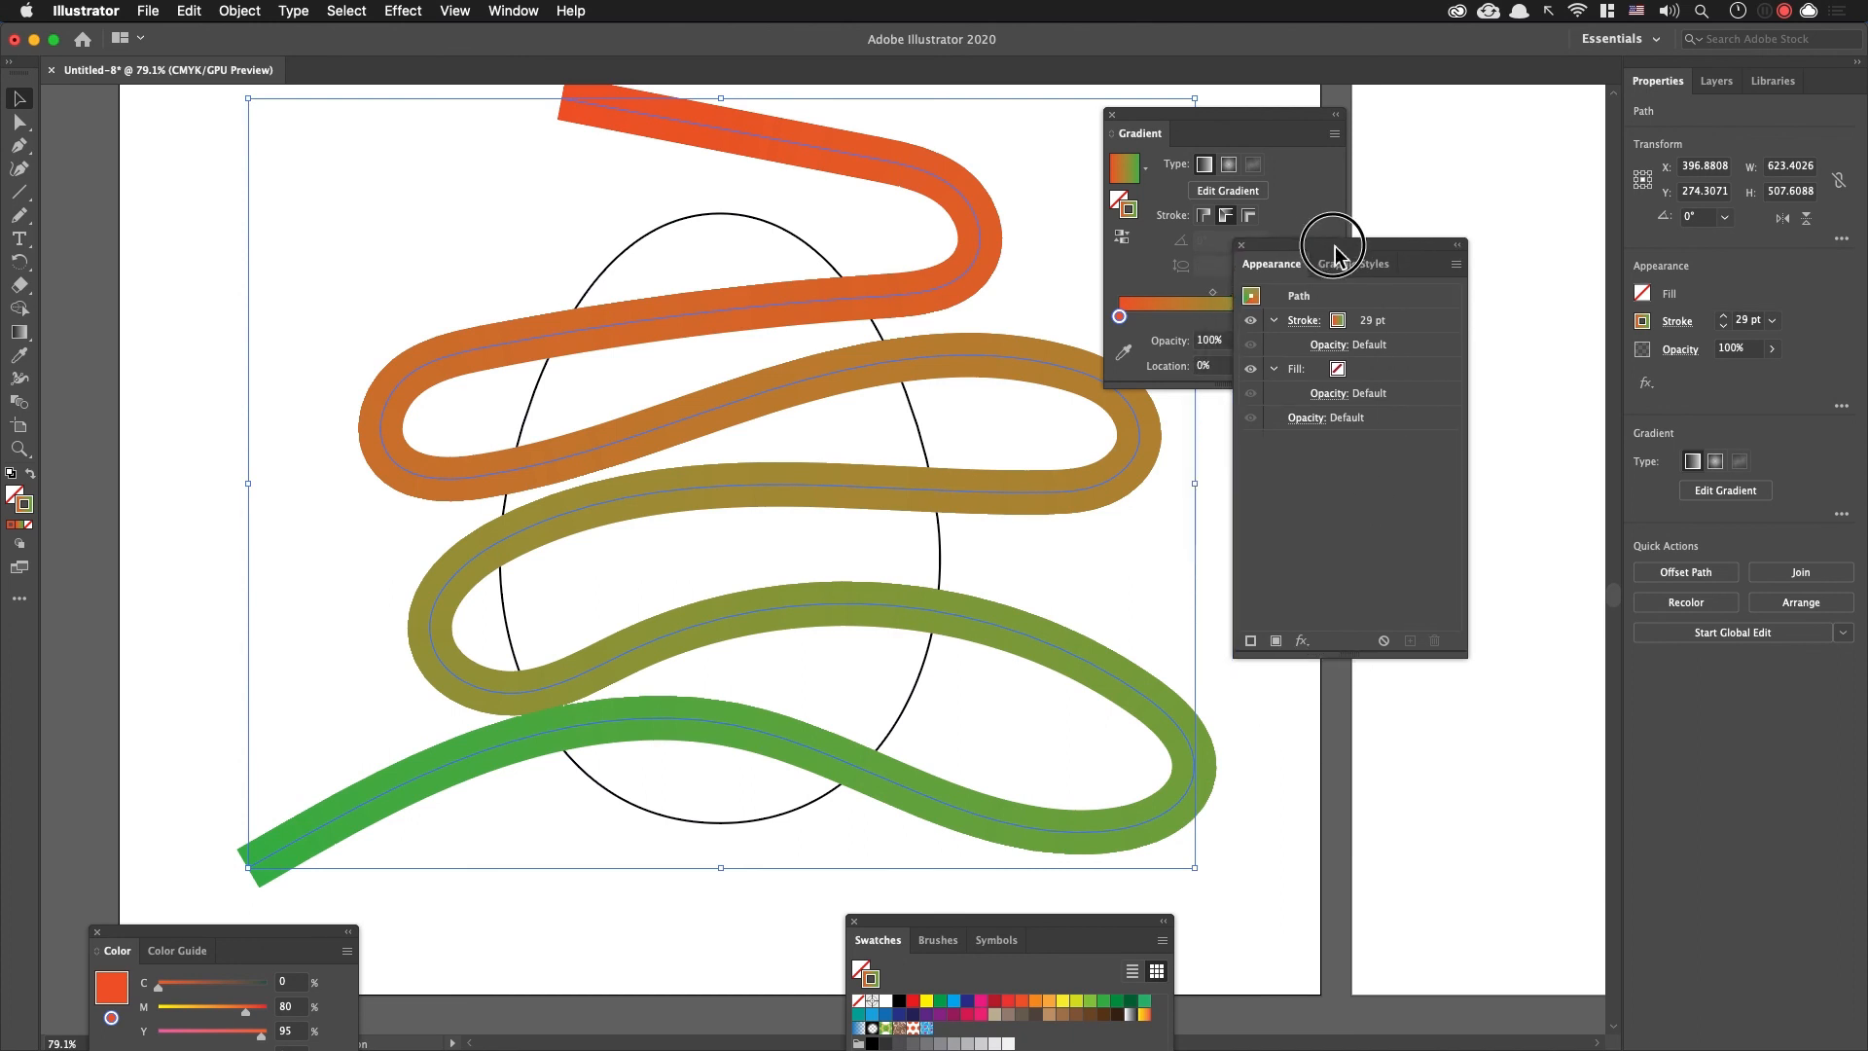
pyautogui.click(1385, 327)
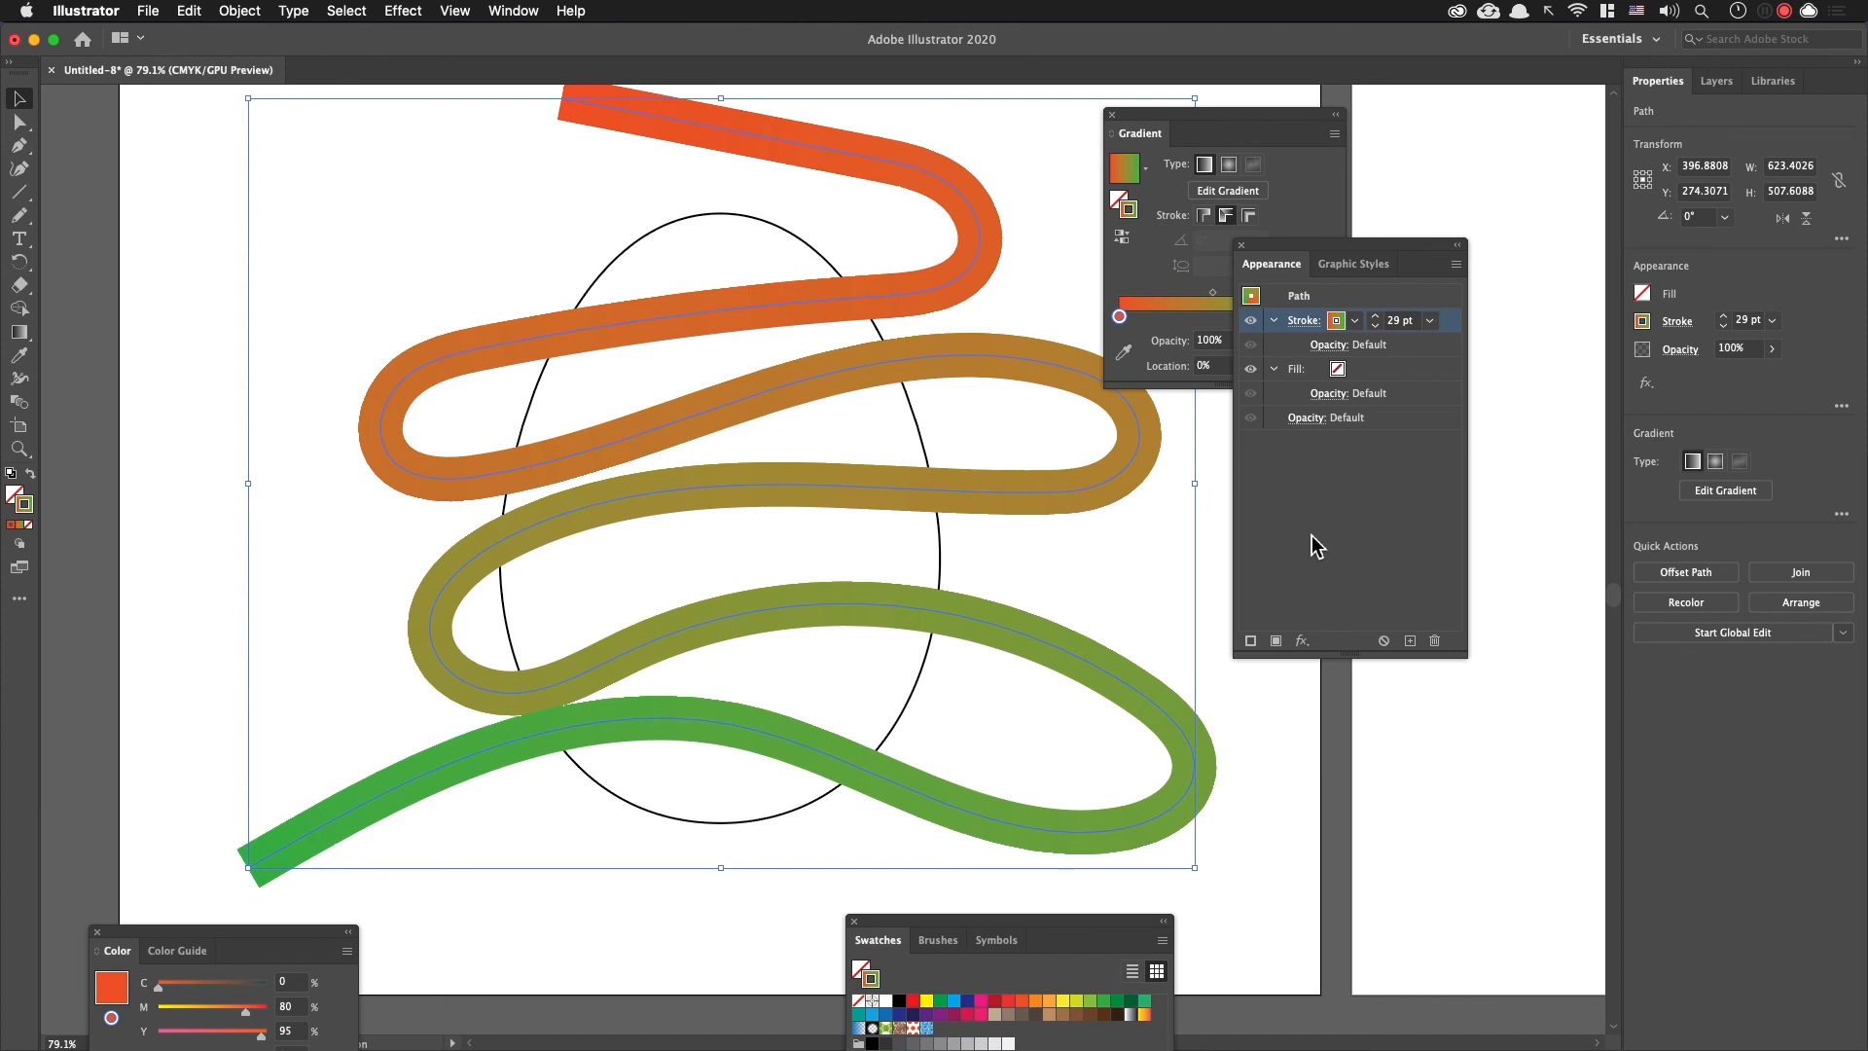
pyautogui.click(1257, 646)
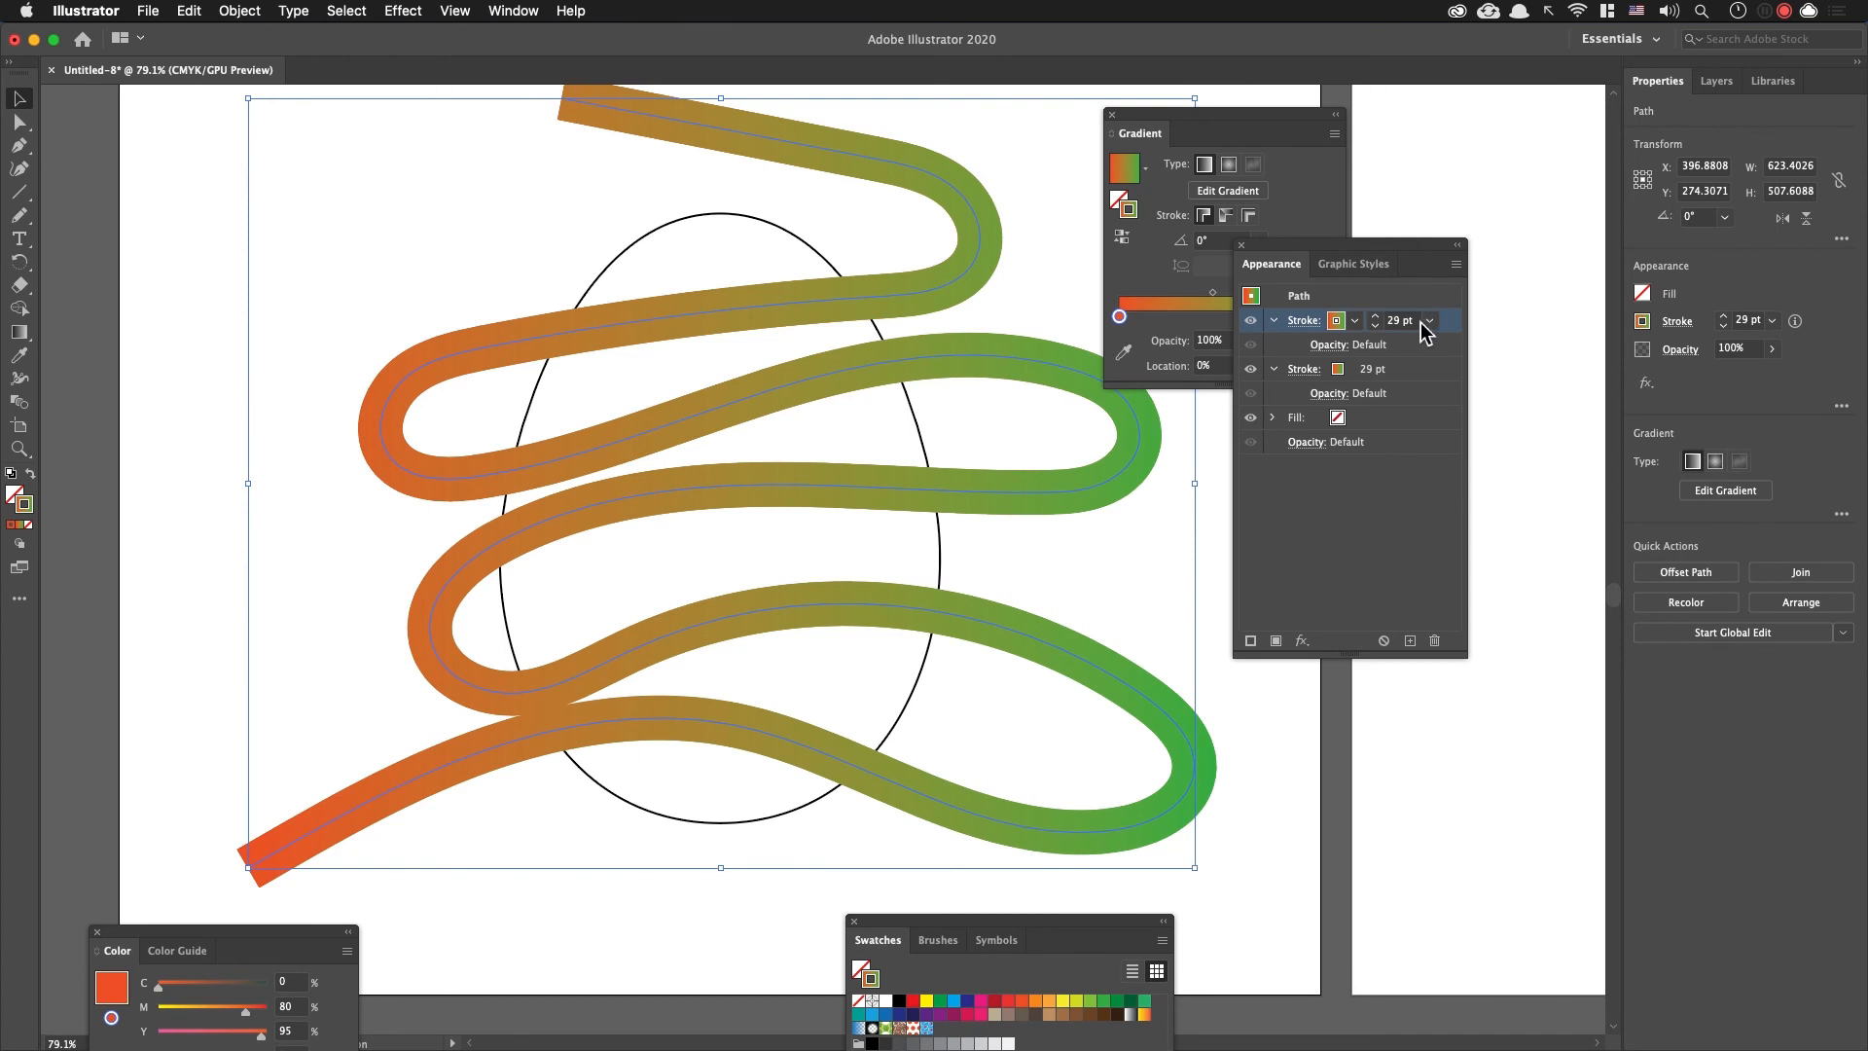
pyautogui.click(1376, 327)
pyautogui.click(1376, 327)
pyautogui.click(1375, 327)
pyautogui.click(1375, 327)
pyautogui.click(1376, 326)
pyautogui.click(1375, 327)
pyautogui.click(1375, 327)
pyautogui.click(1375, 326)
pyautogui.click(1375, 327)
pyautogui.click(1376, 327)
pyautogui.click(1375, 327)
pyautogui.click(1375, 327)
pyautogui.click(1375, 326)
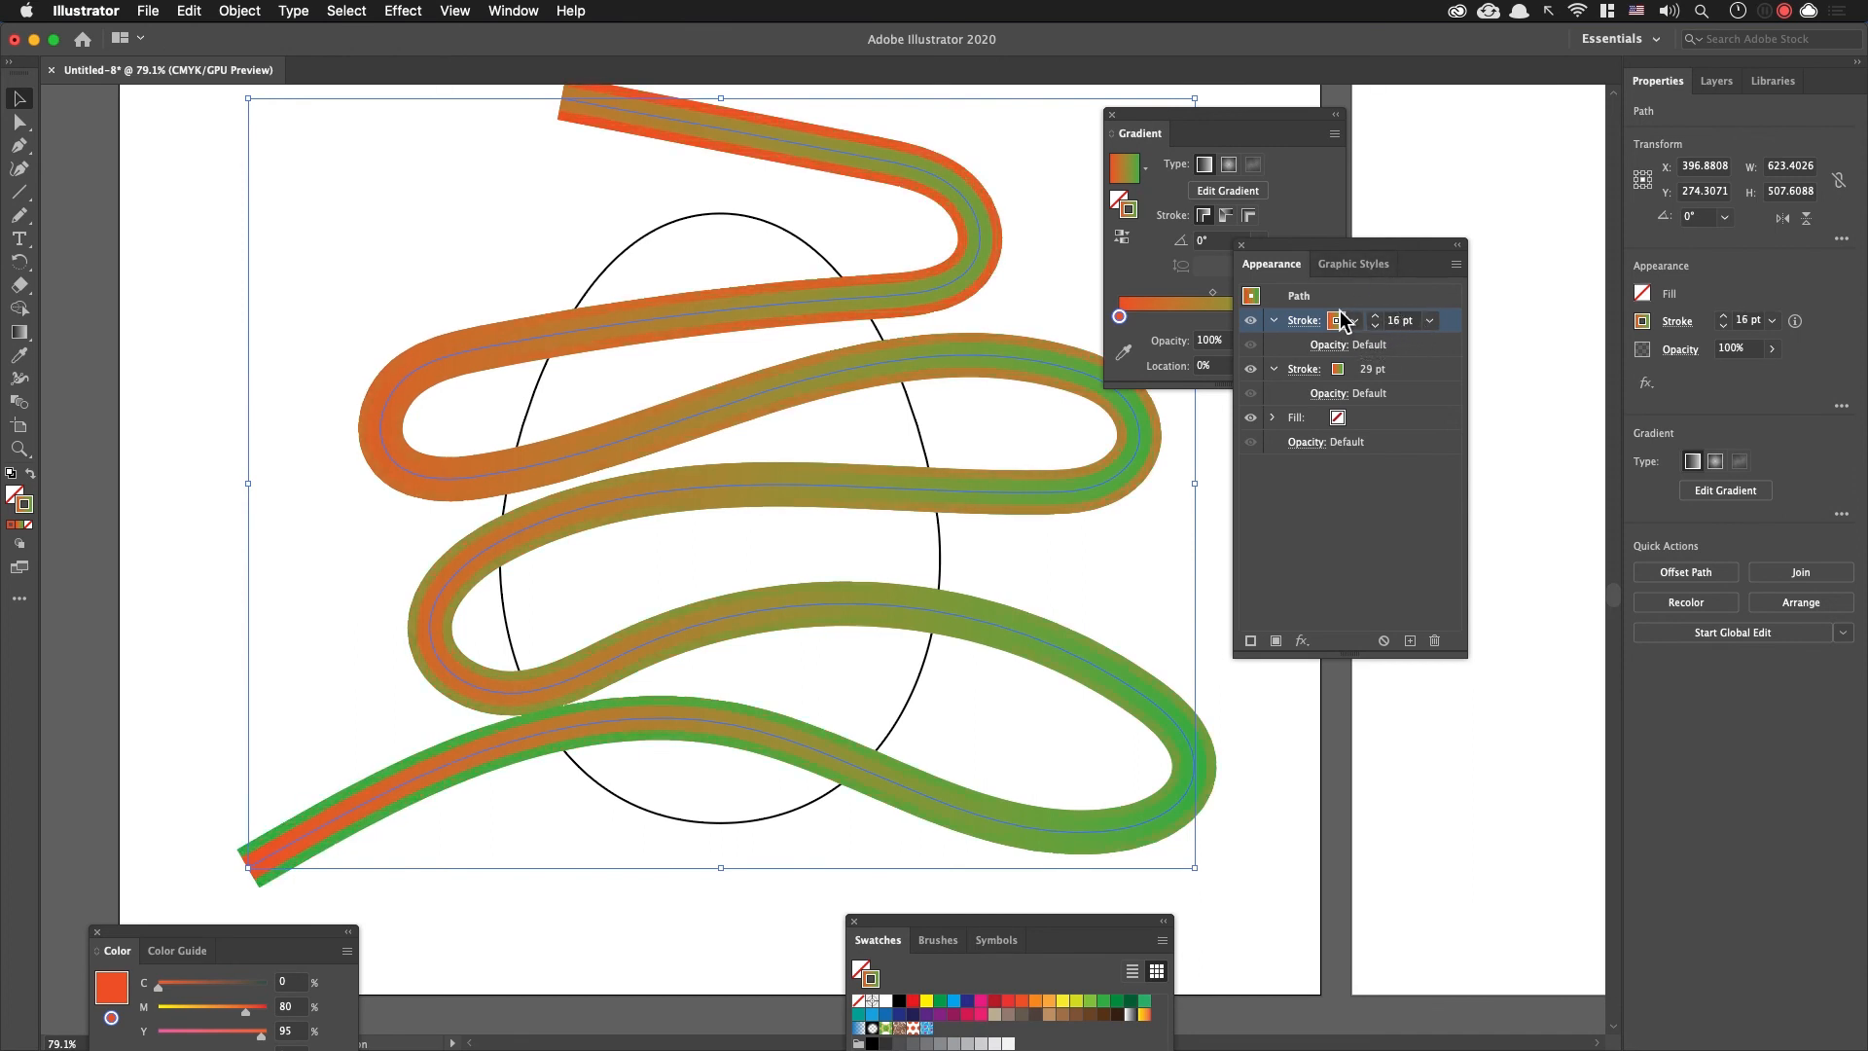
pyautogui.click(1353, 322)
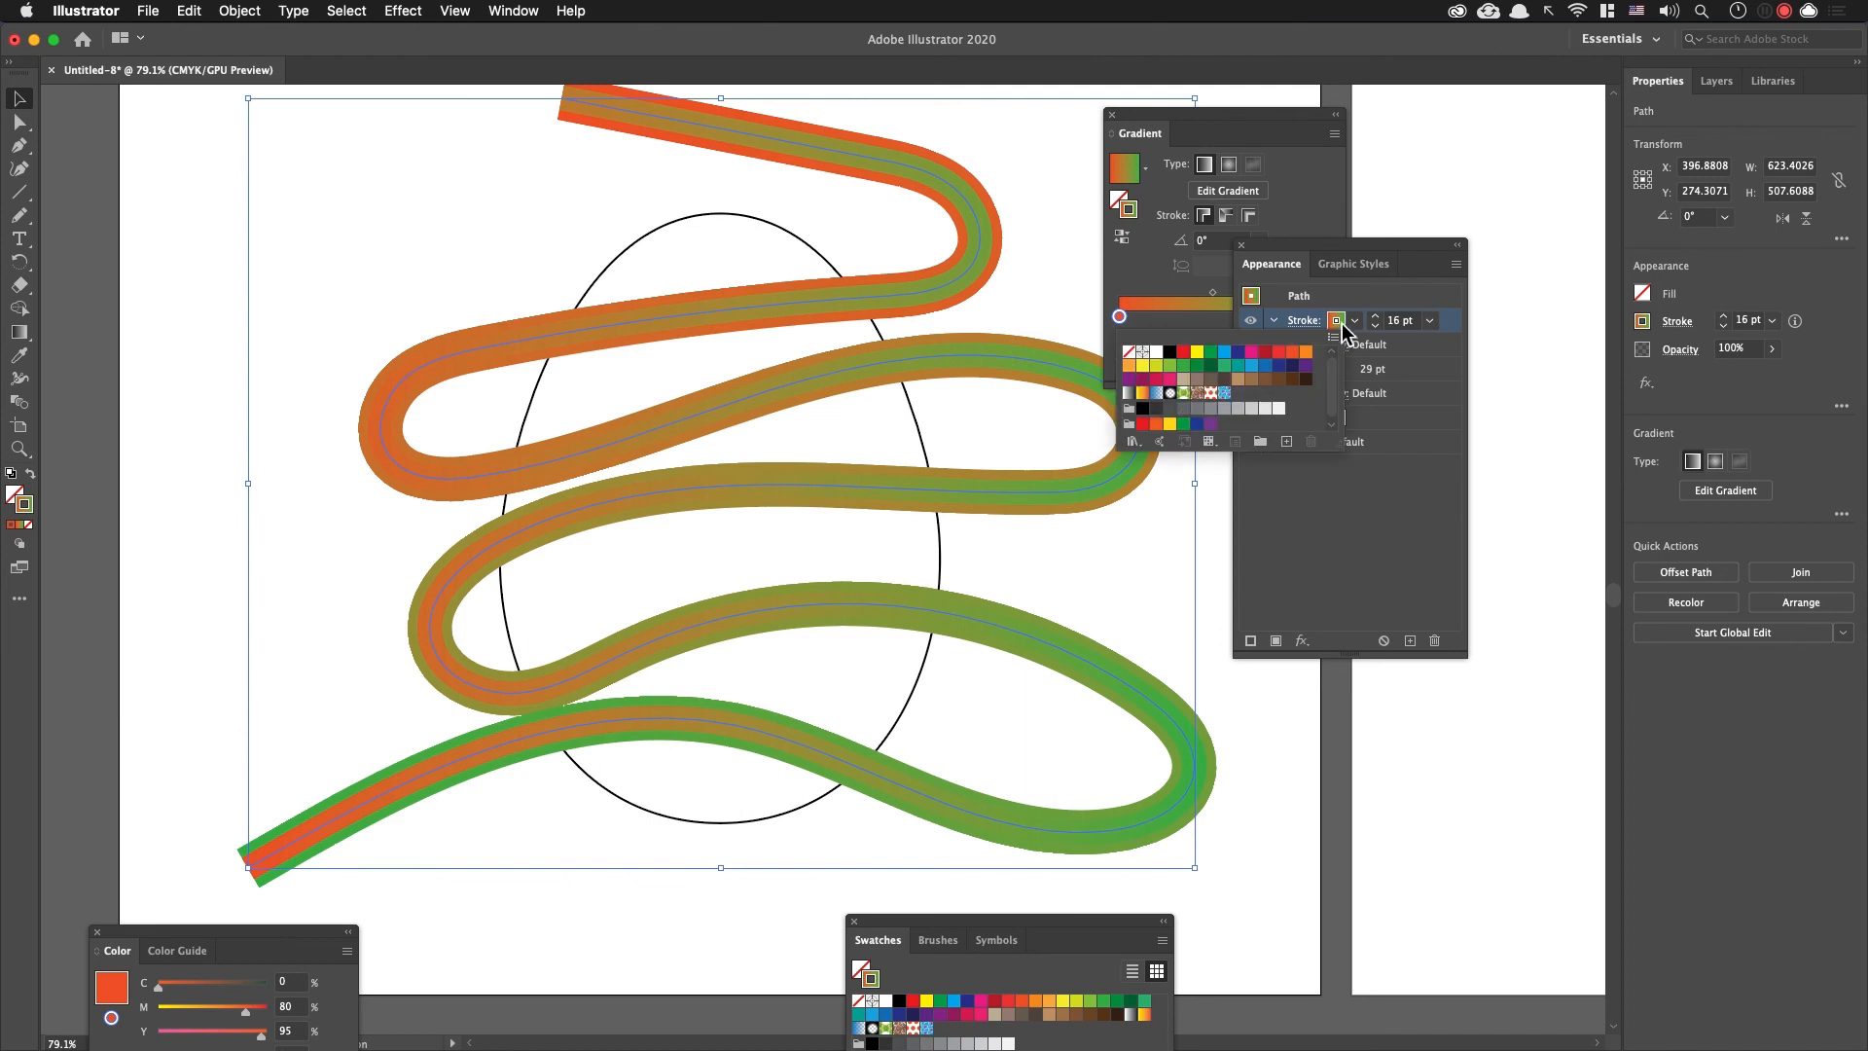
pyautogui.click(1158, 352)
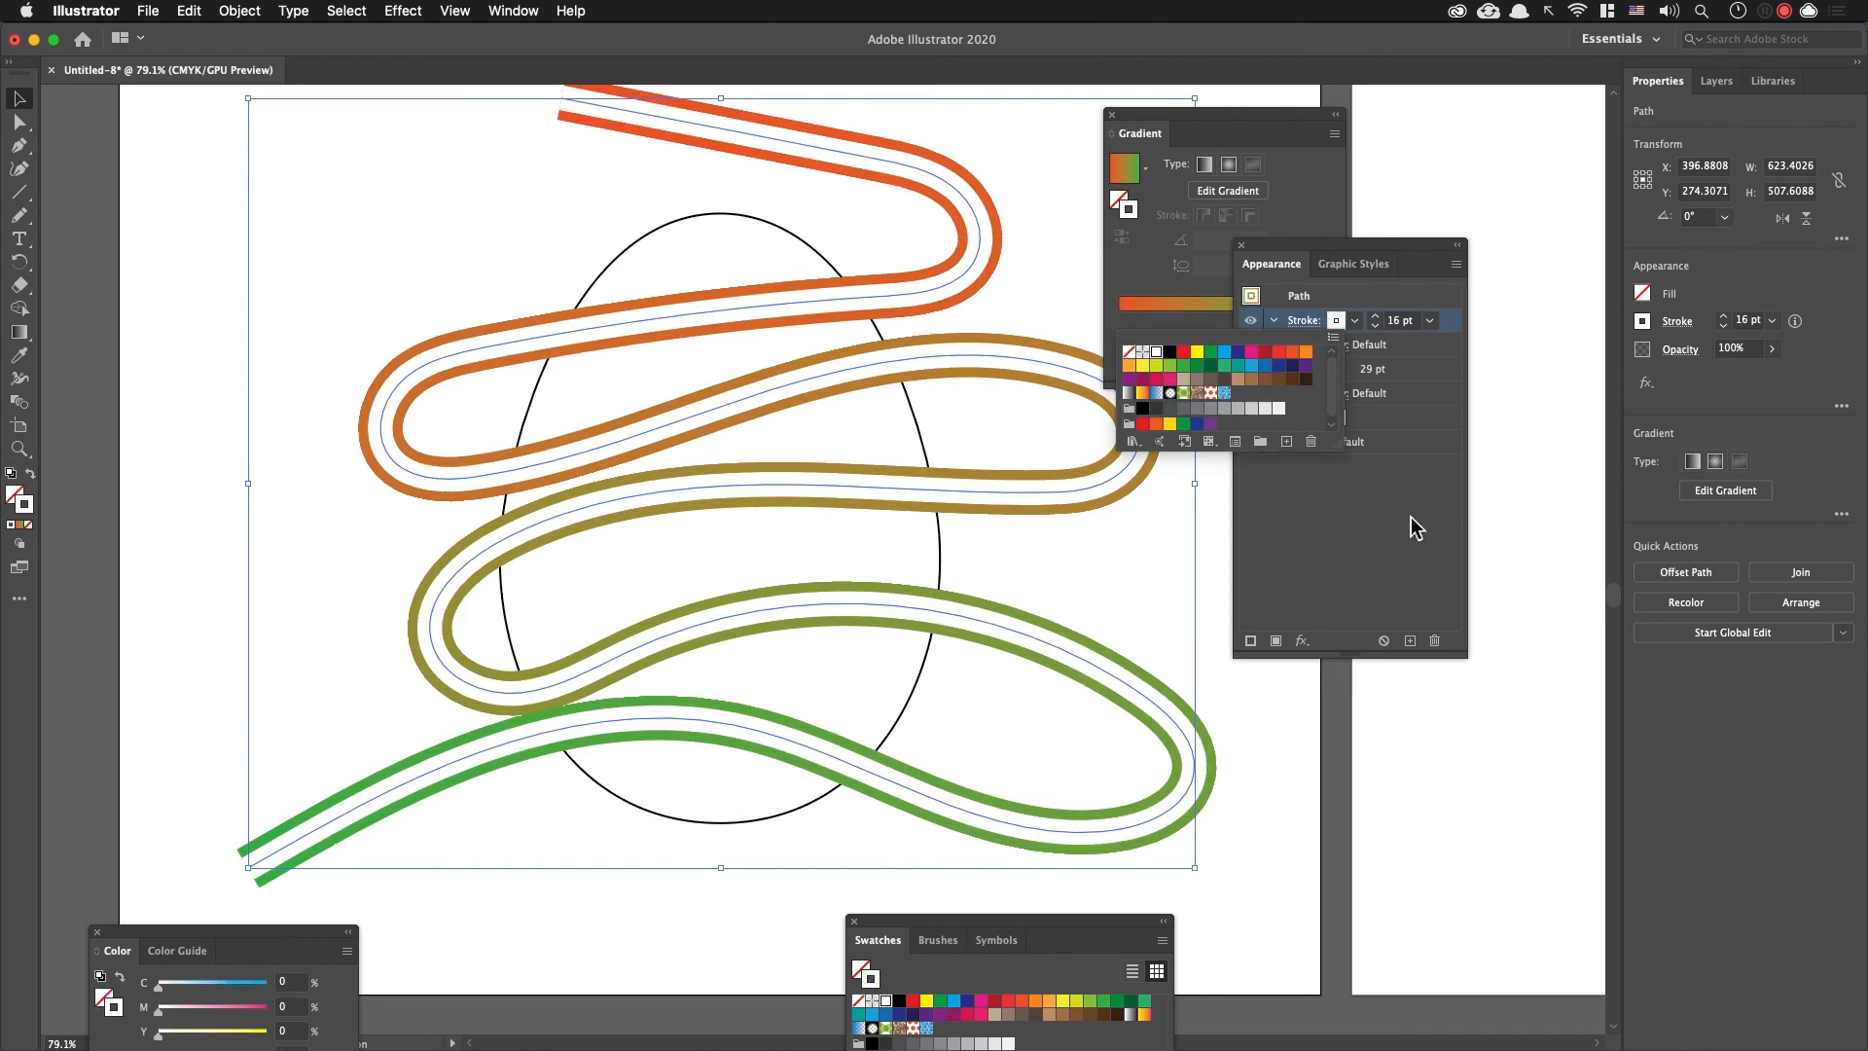
# Step: Turn the white stroke into round dots using round caps and a dashed line with a 0 pt dash and 25 pt gap
pyautogui.click(1304, 321)
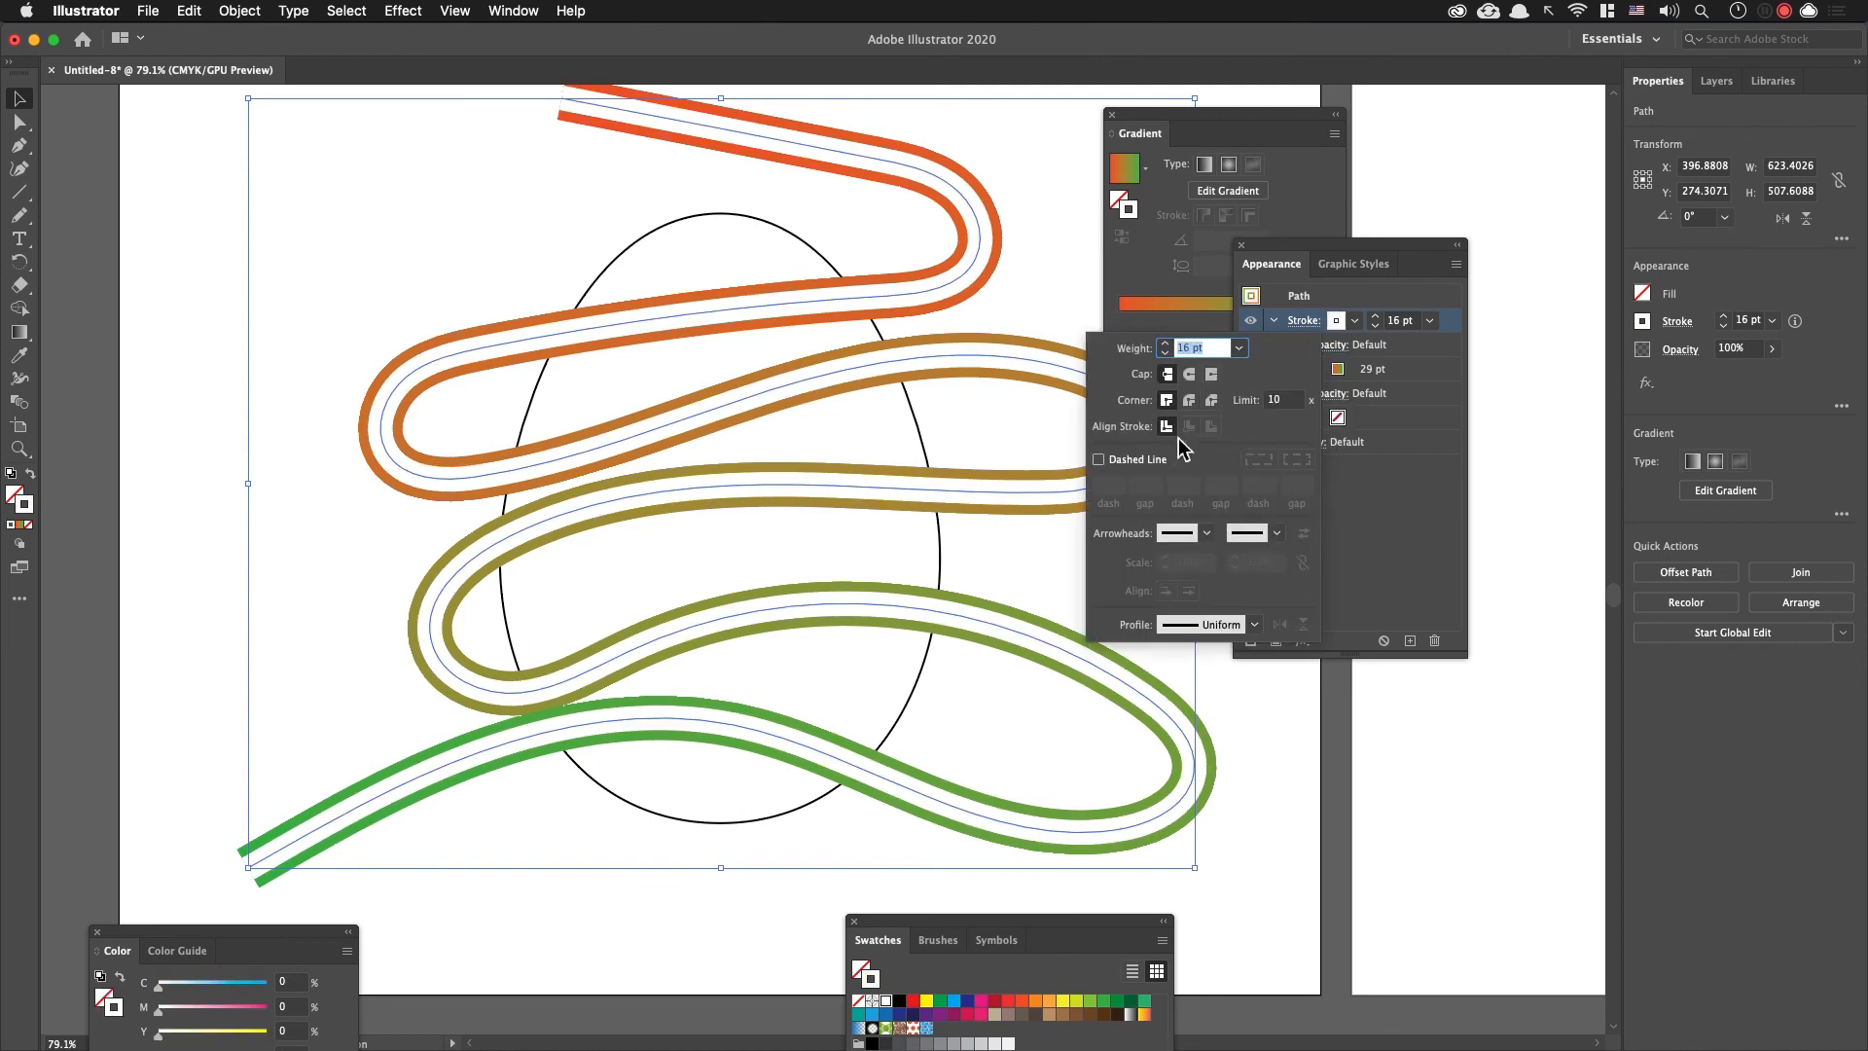
pyautogui.click(1188, 375)
pyautogui.click(1099, 459)
pyautogui.click(1109, 485)
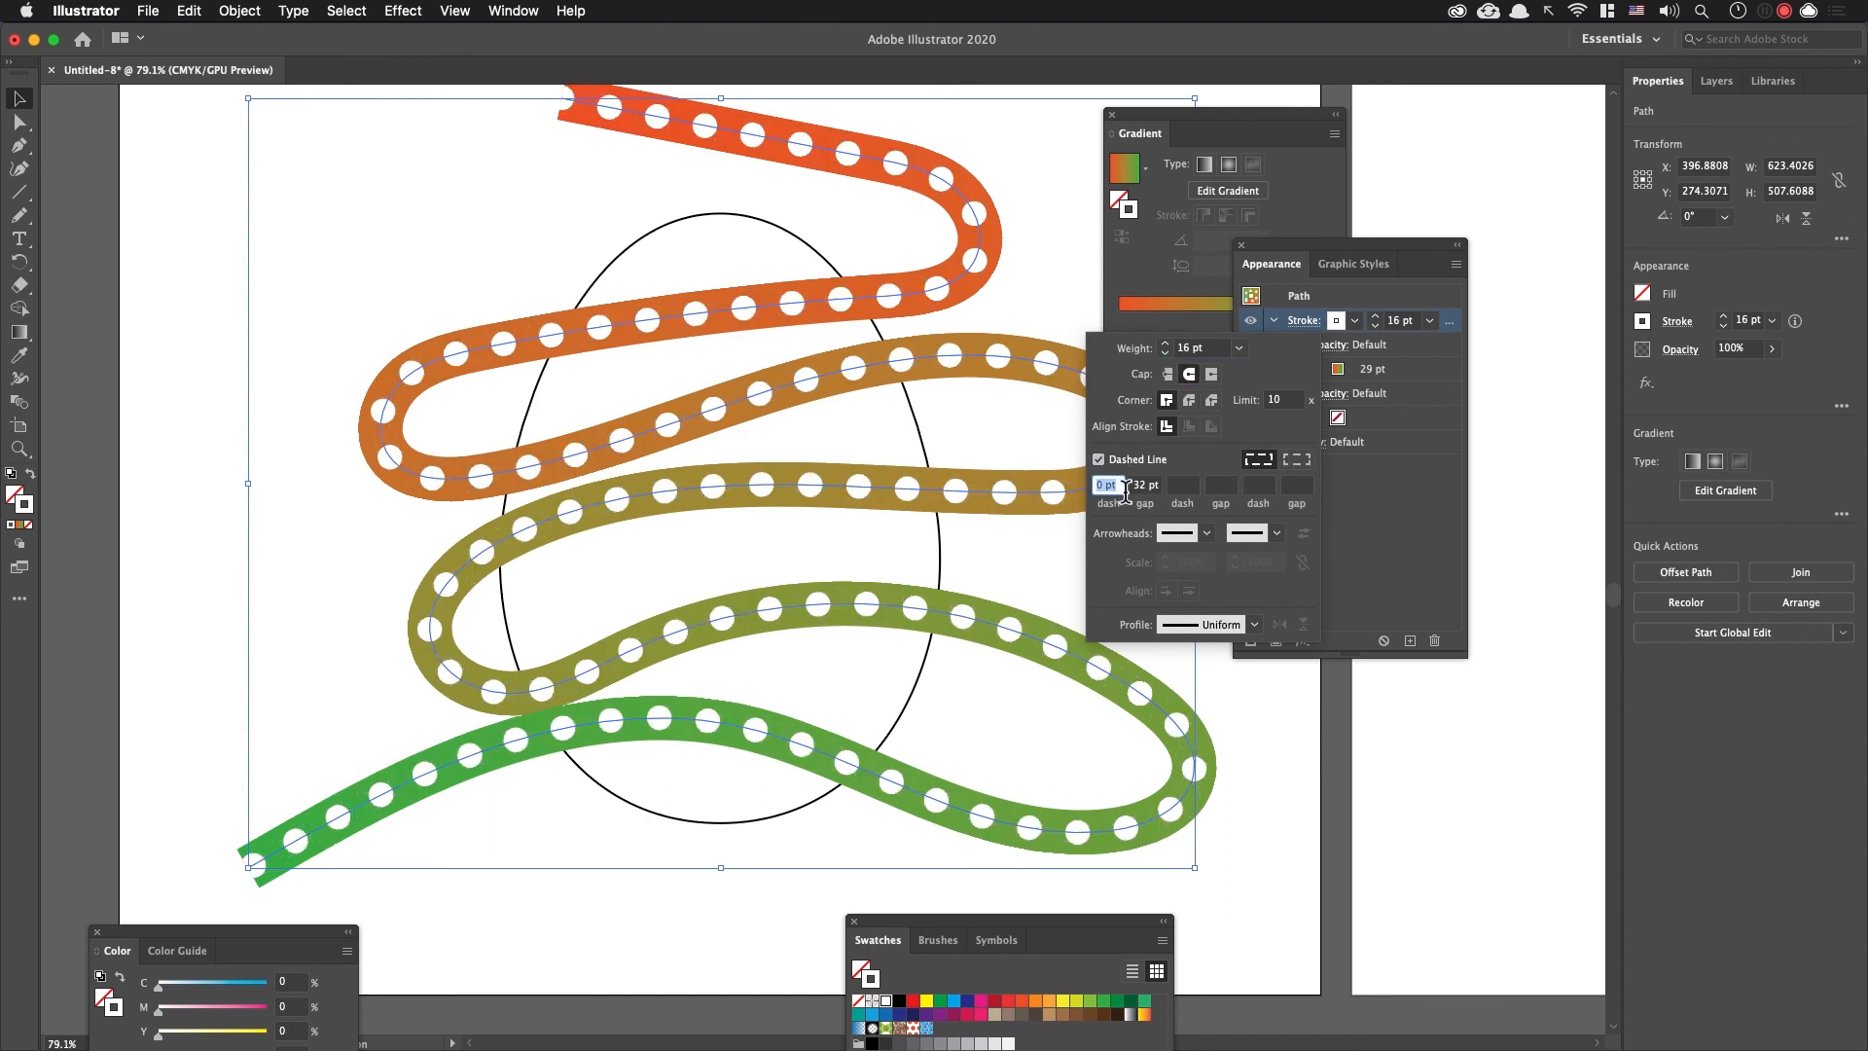
pyautogui.click(1152, 489)
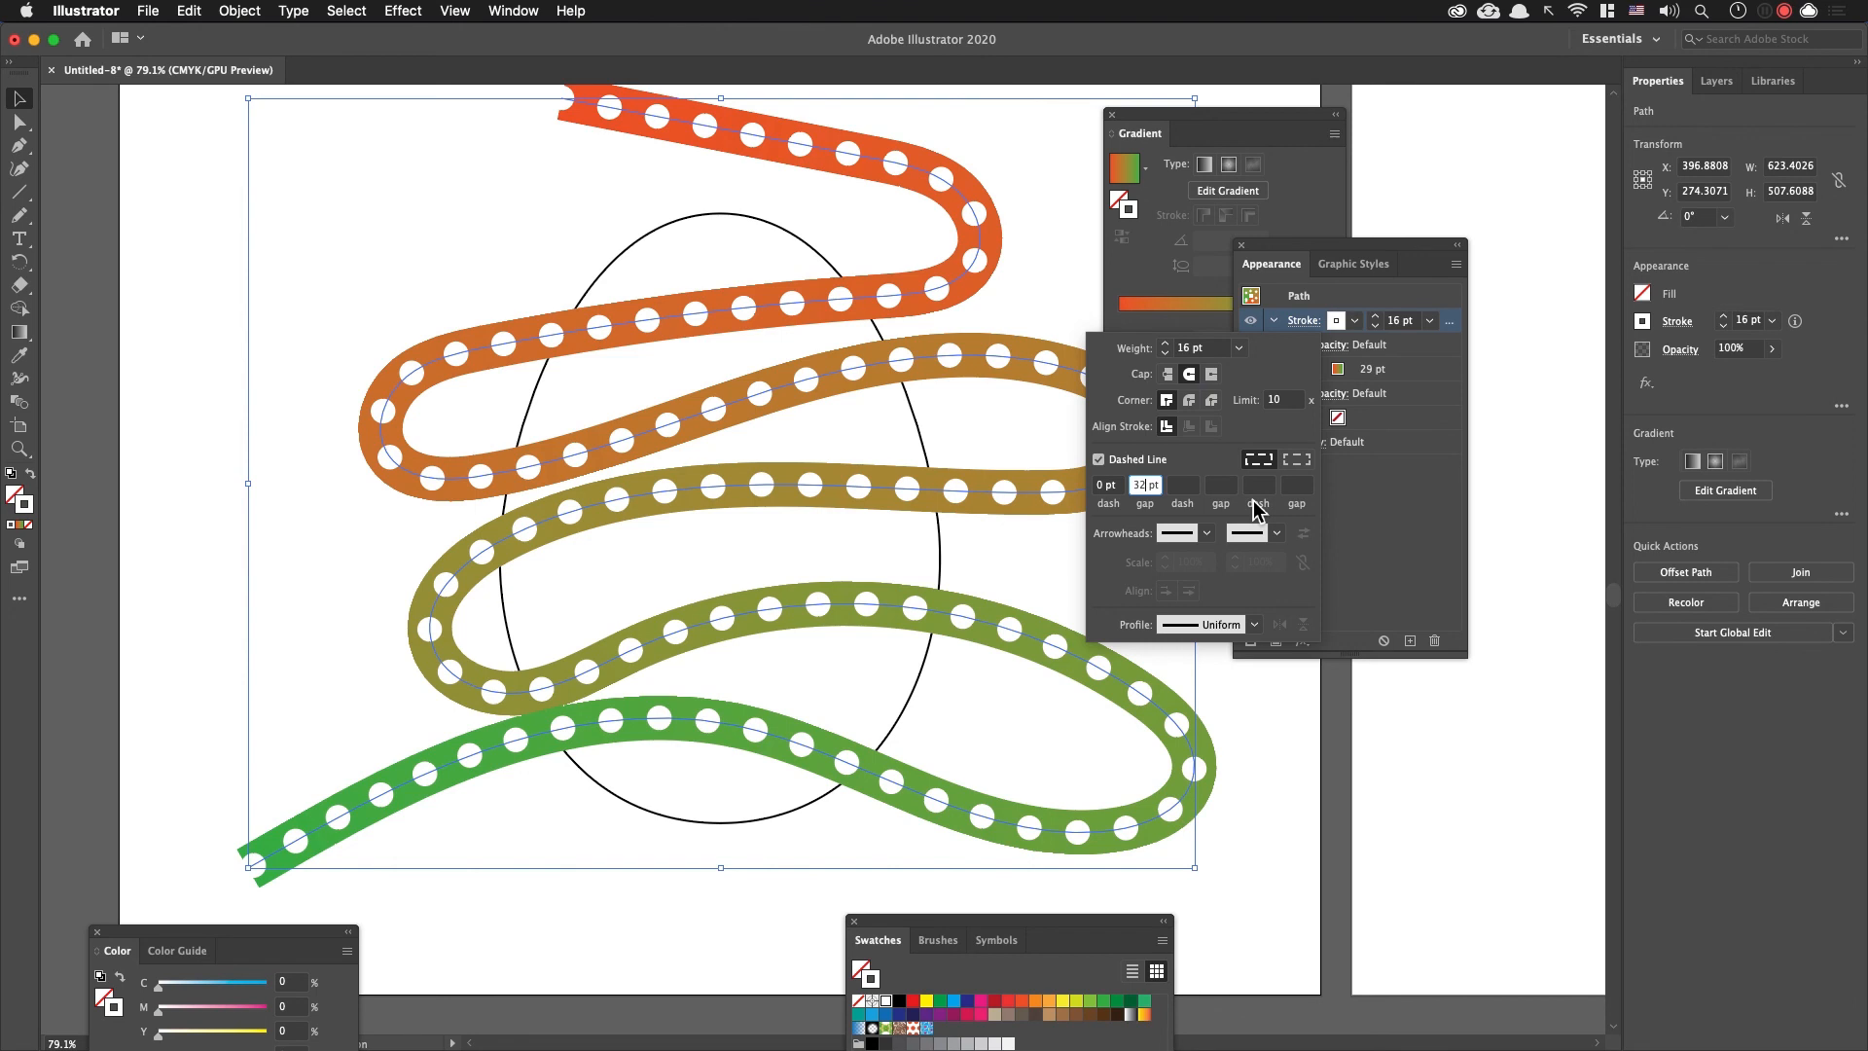
pyautogui.press('Down')
pyautogui.press('Down')
pyautogui.press('Down')
pyautogui.press('Down')
pyautogui.press('Down')
pyautogui.press('Down')
pyautogui.press('Down')
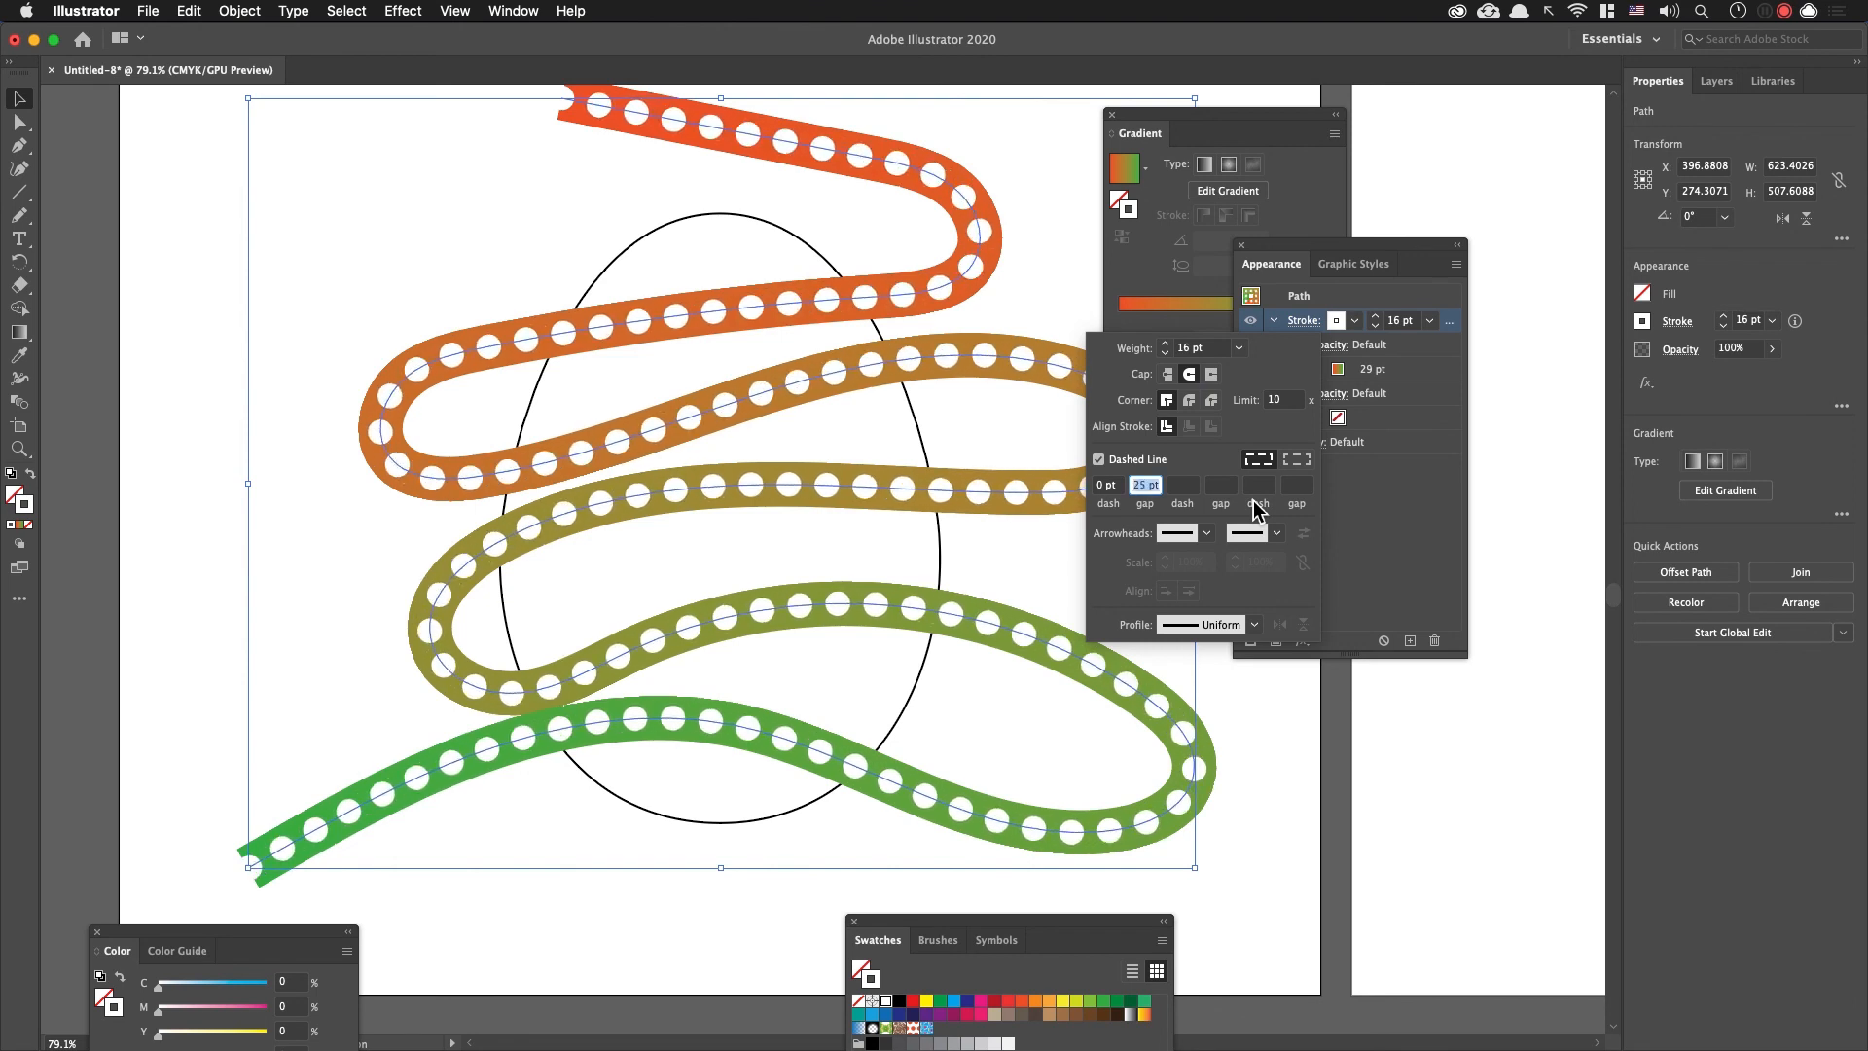
pyautogui.click(1381, 510)
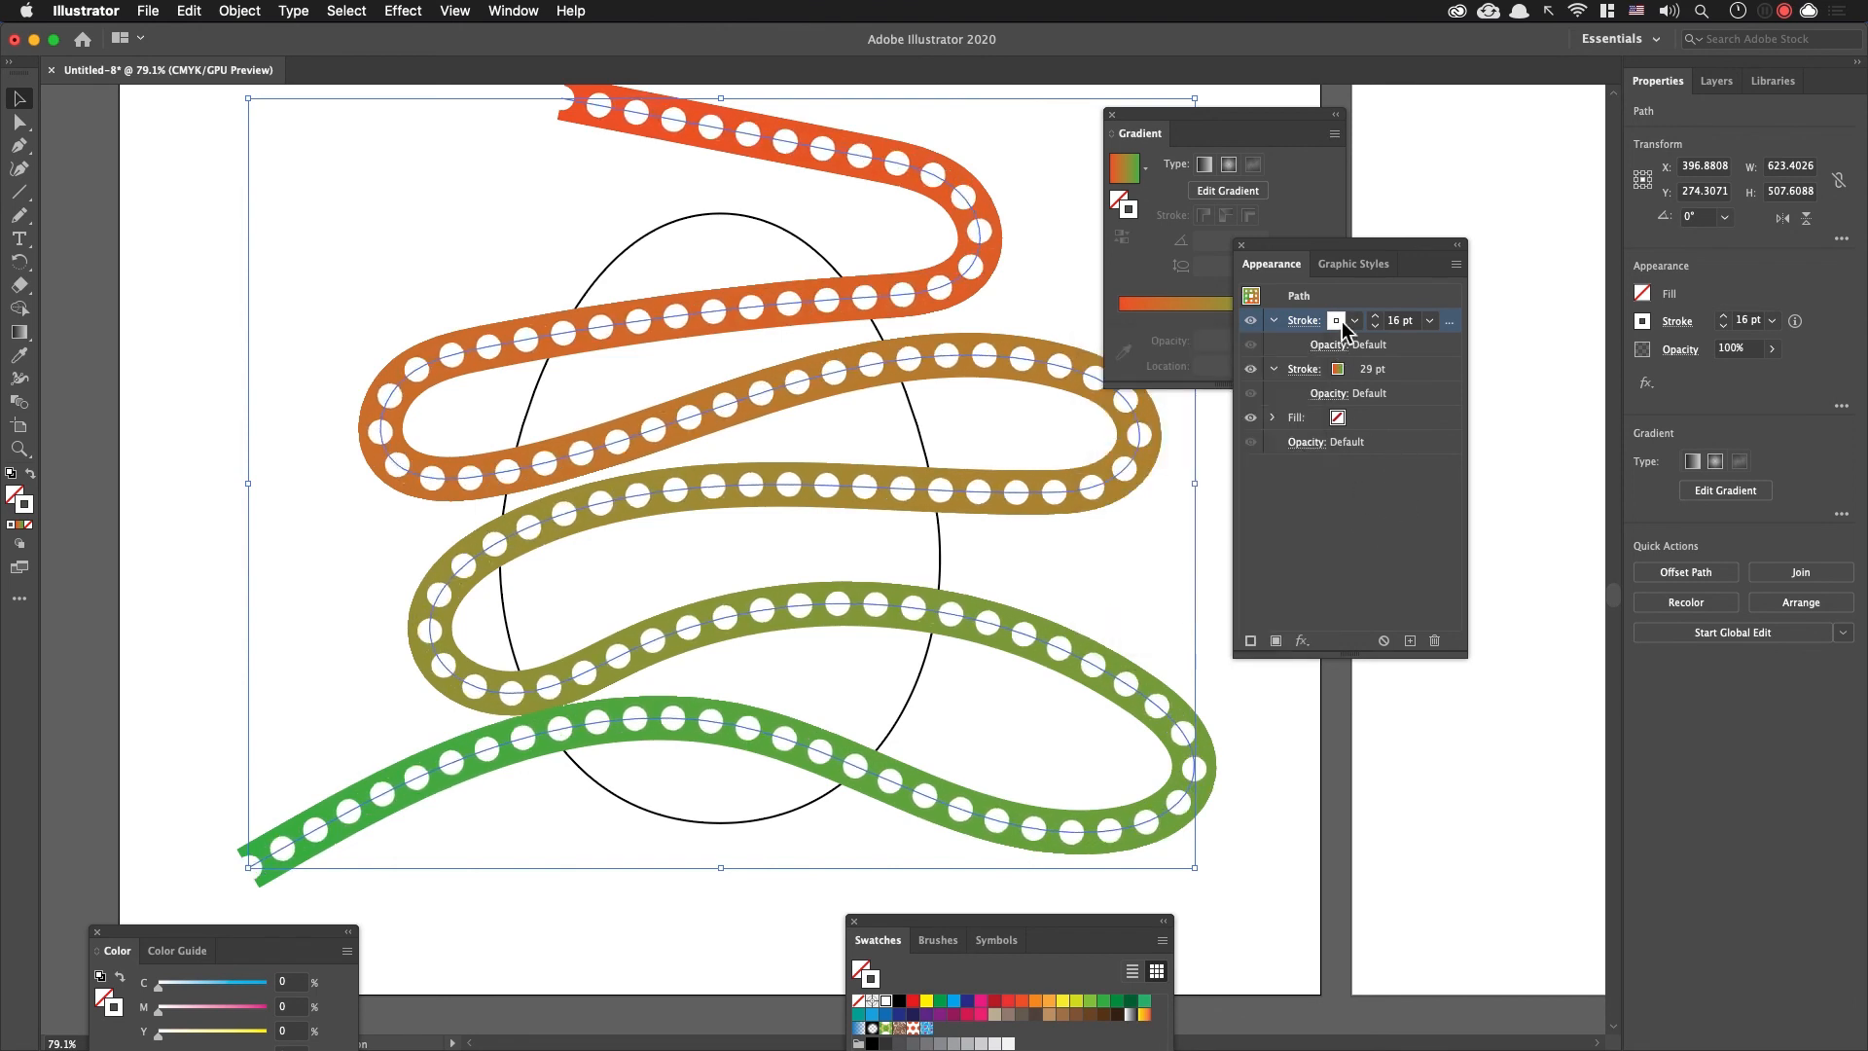
# Step: Replace the dotted stroke's white colour with the last used gradient
pyautogui.click(1350, 320)
pyautogui.click(1382, 521)
pyautogui.click(1417, 519)
pyautogui.click(1298, 331)
pyautogui.click(1443, 550)
pyautogui.click(1412, 517)
pyautogui.click(1330, 325)
pyautogui.press('.')
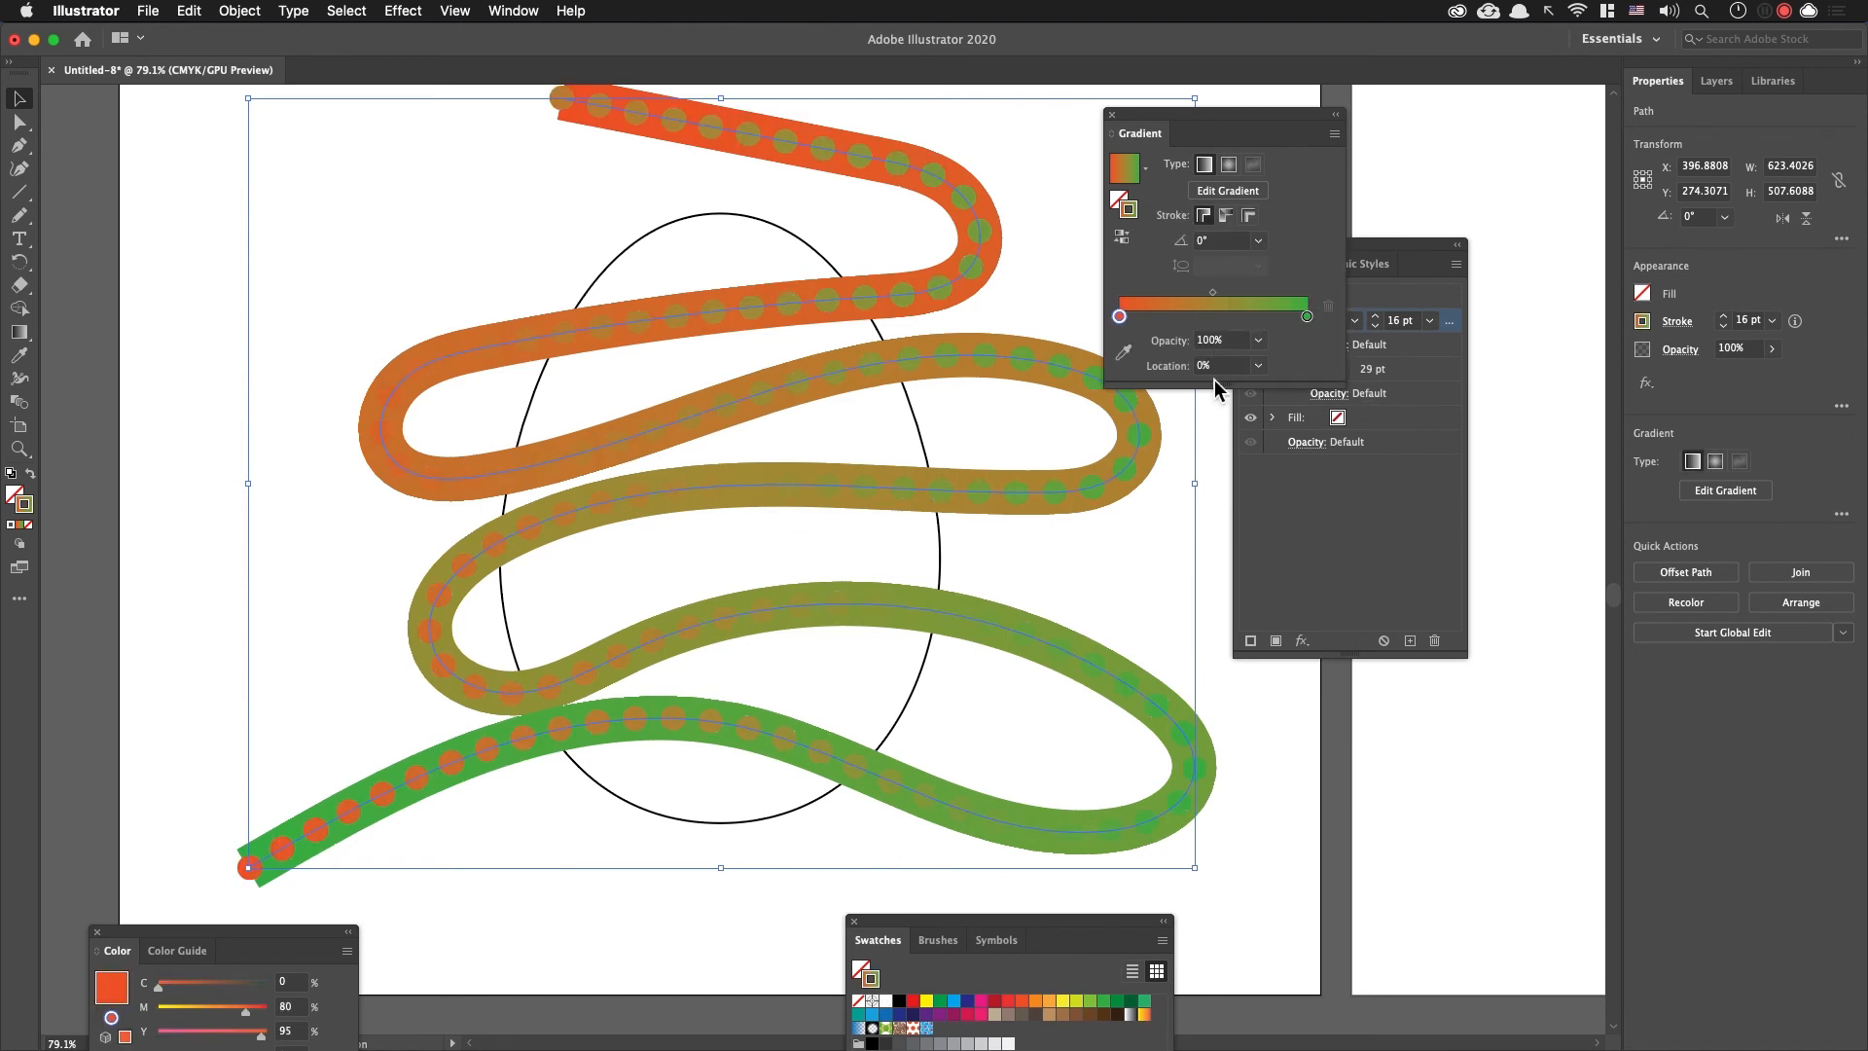
# Step: Recolour the dotted stroke's gradient from a yellow starting stop to a red ending stop (C 0, M 90, Y 85), then deselect the line
pyautogui.doubleClick(1121, 317)
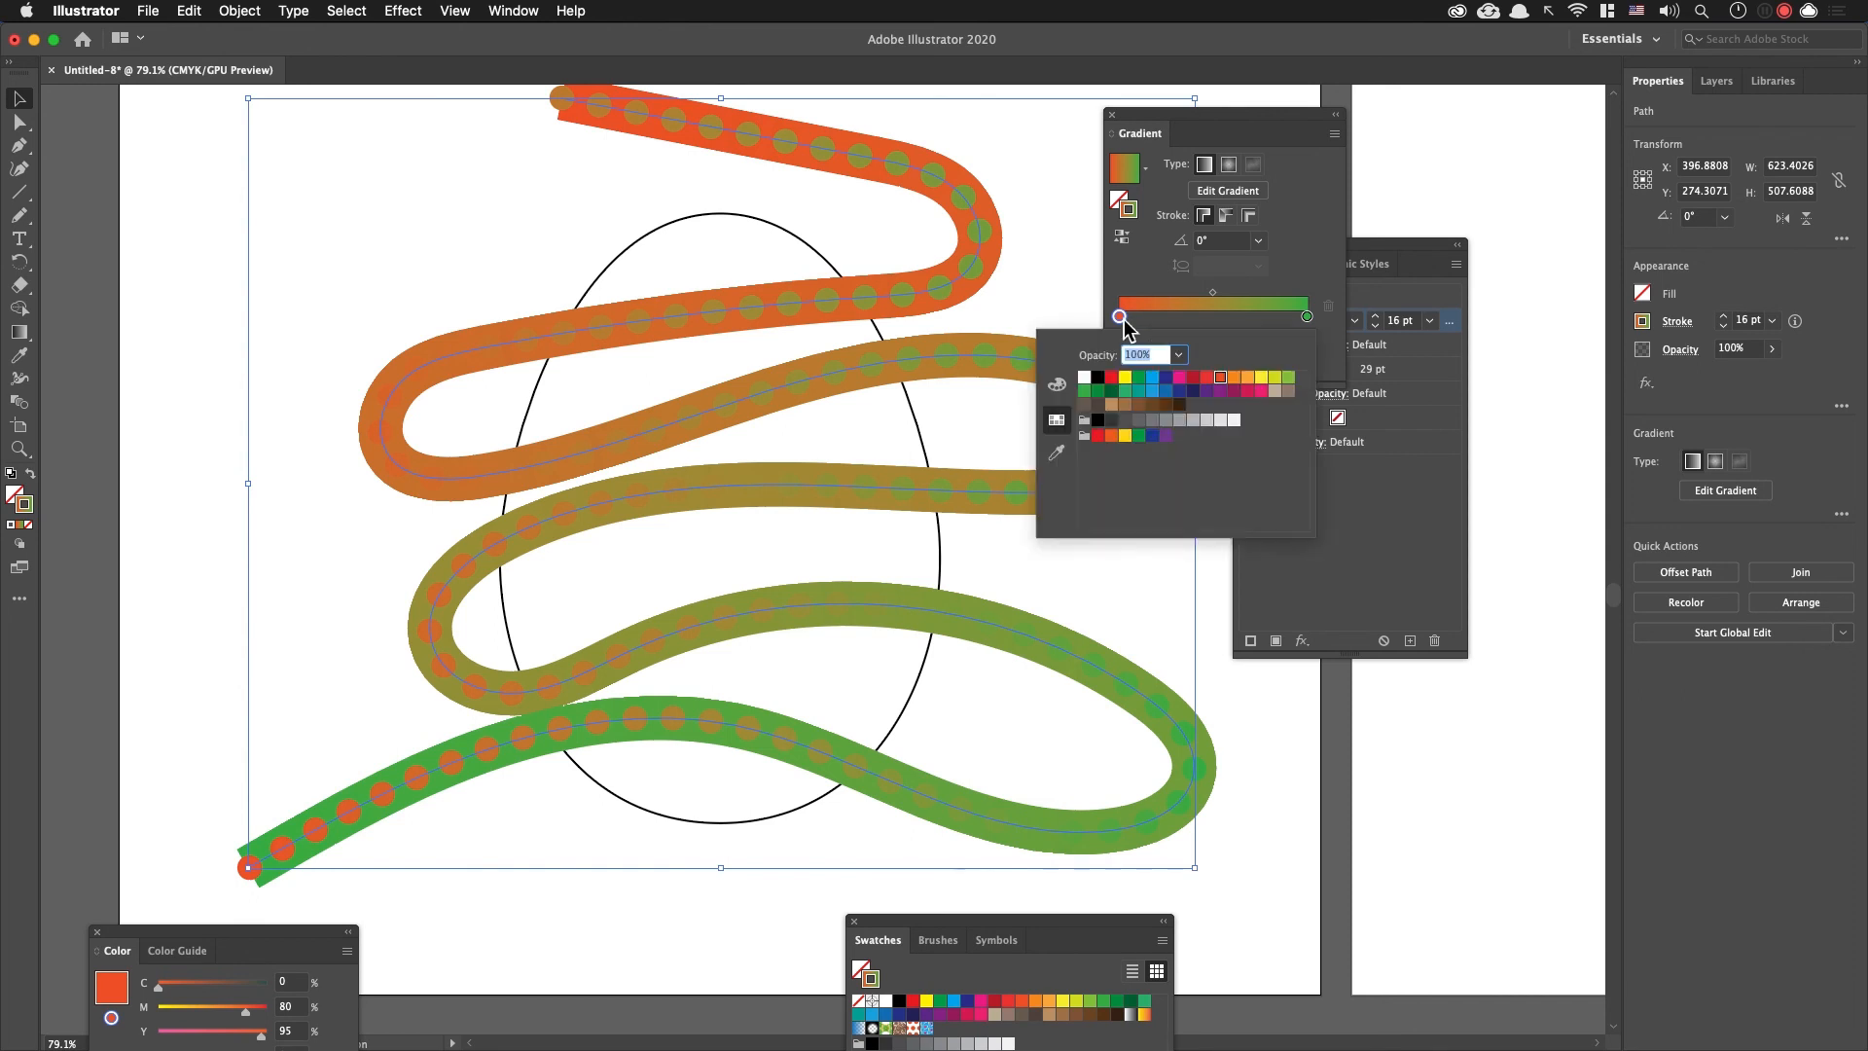
pyautogui.click(1125, 380)
pyautogui.click(1303, 318)
pyautogui.doubleClick(1303, 317)
pyautogui.moveTo(1303, 317); pyautogui.dragTo(1292, 461)
pyautogui.moveTo(1304, 317); pyautogui.dragTo(1282, 511)
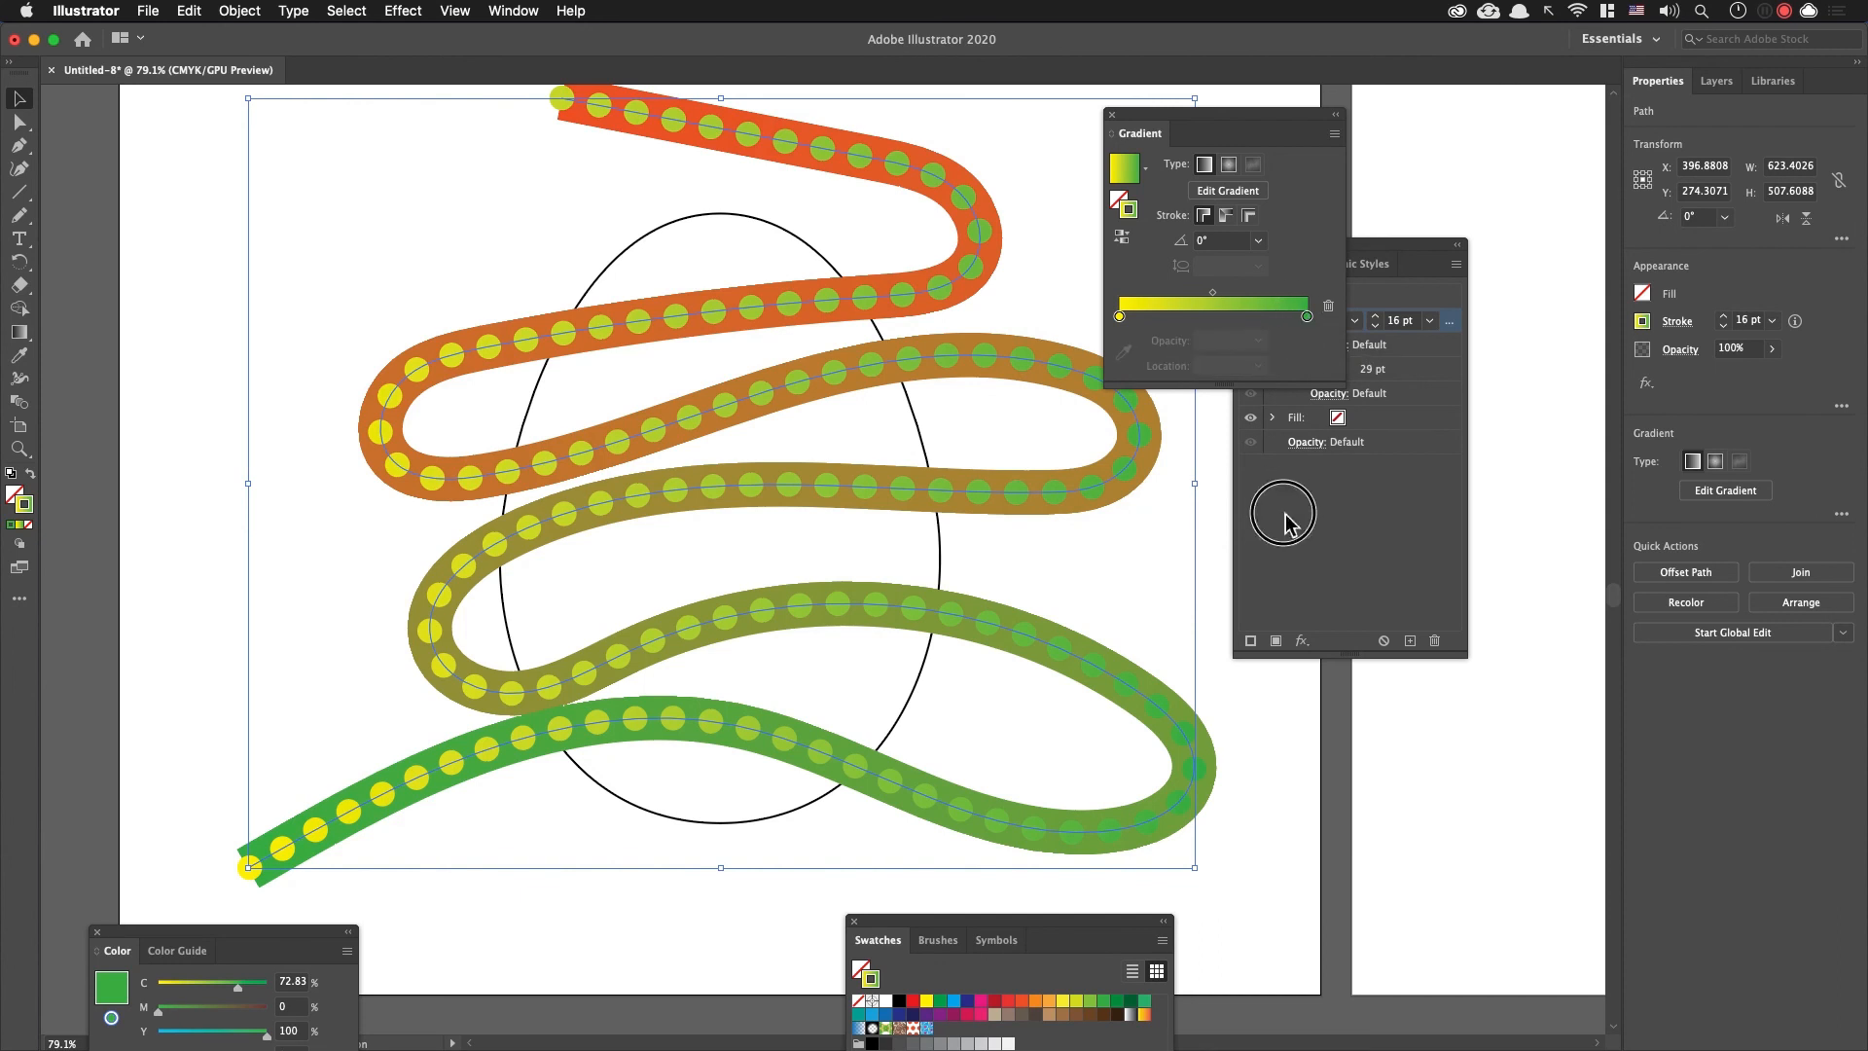
pyautogui.doubleClick(1306, 317)
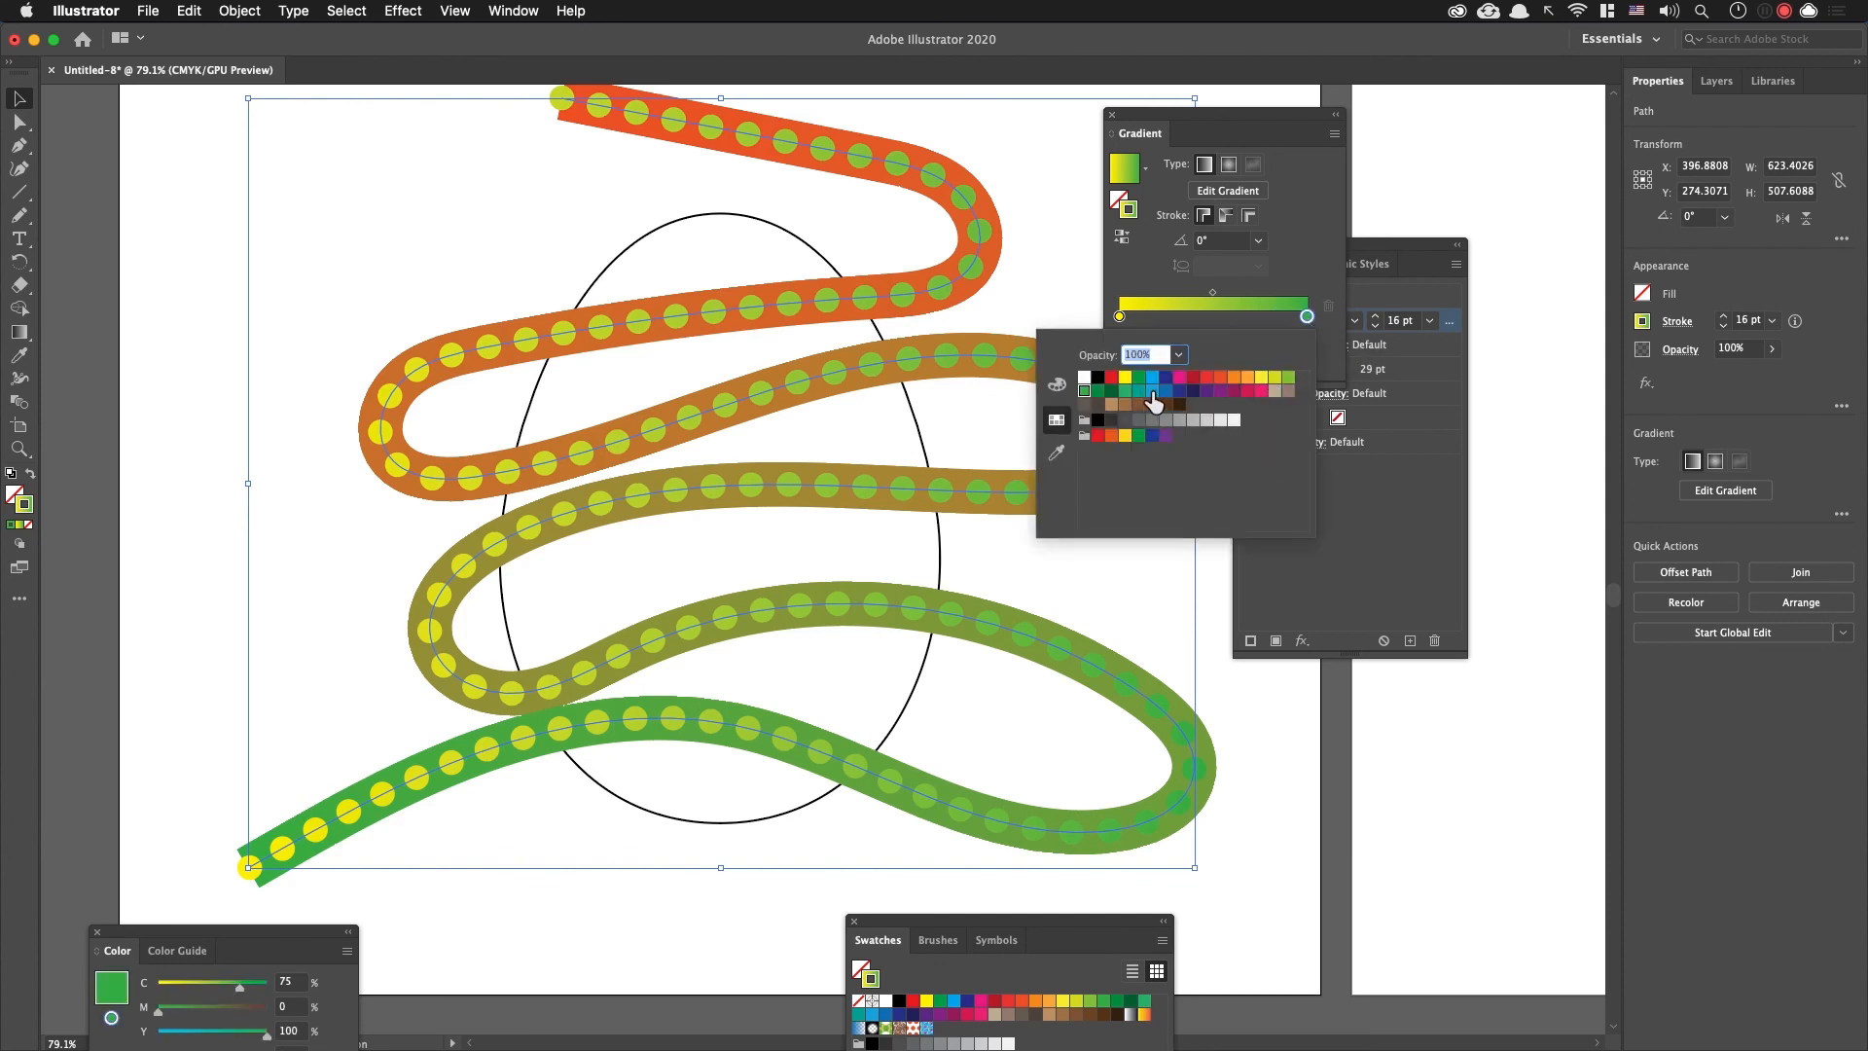
pyautogui.click(1207, 378)
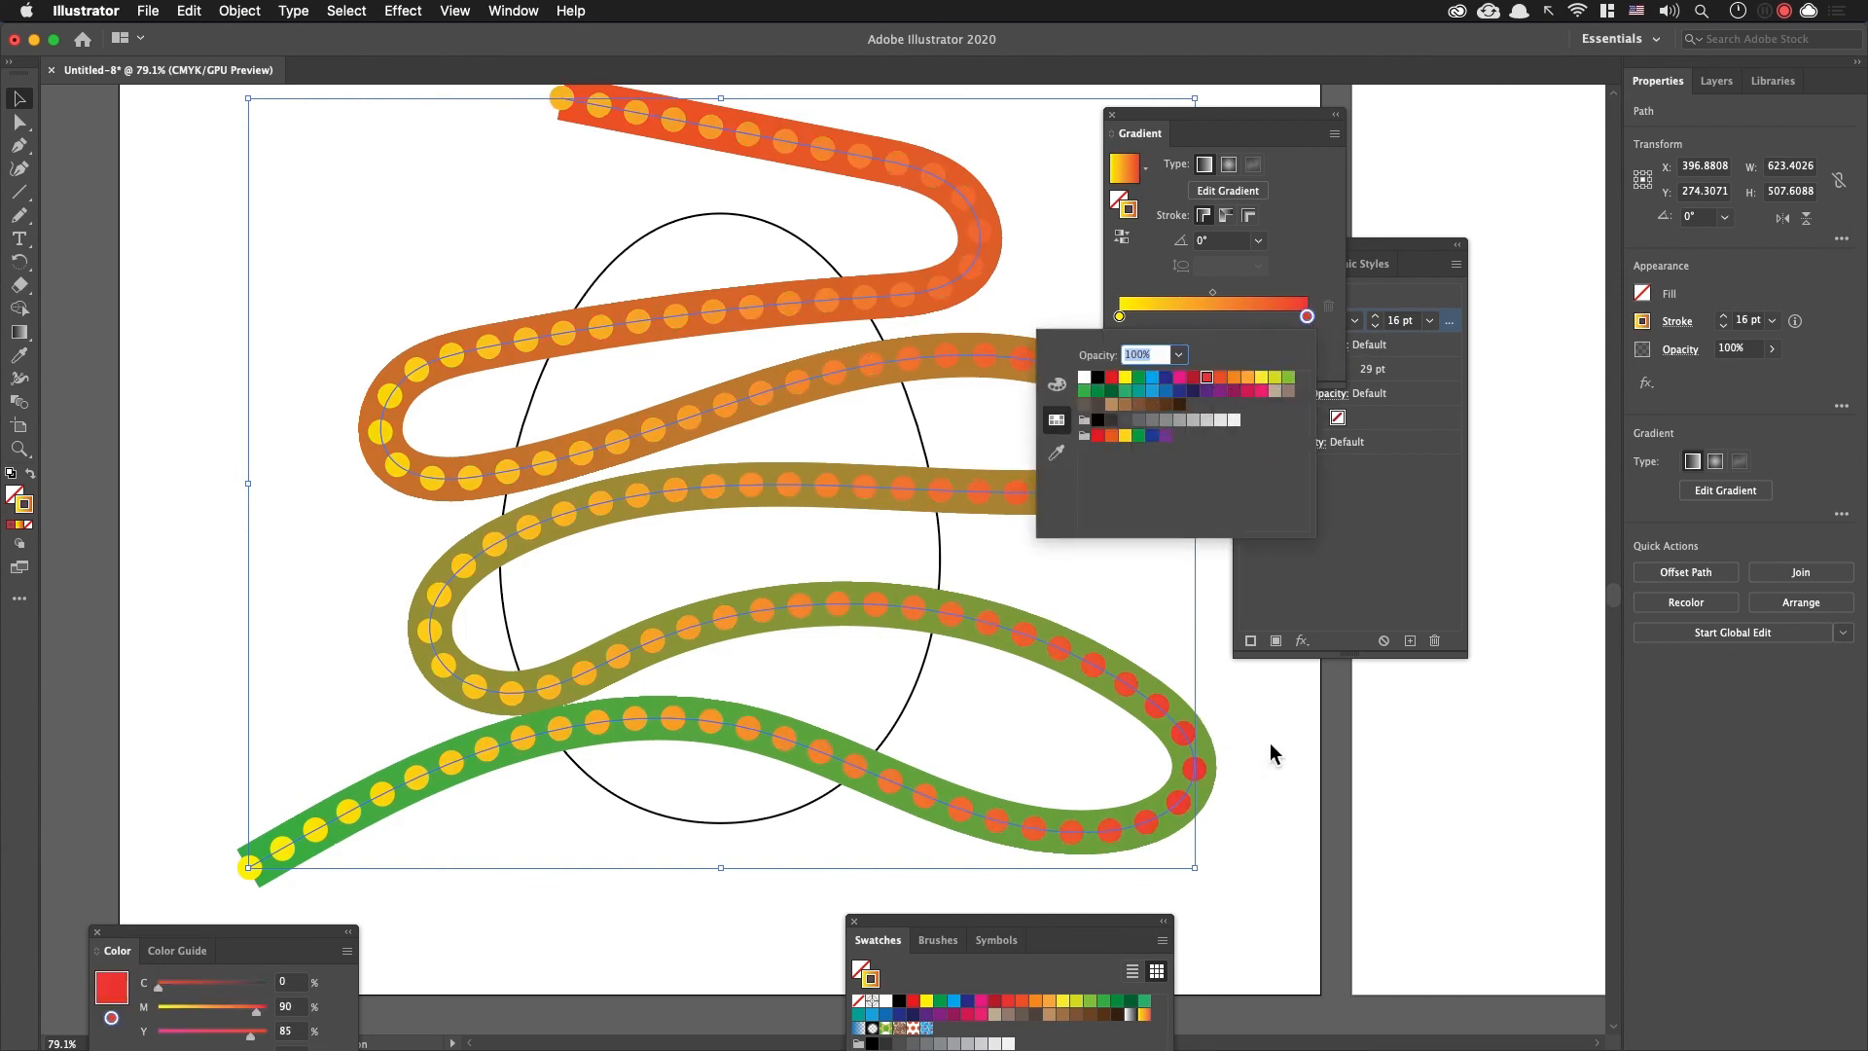
pyautogui.click(219, 165)
pyautogui.click(210, 159)
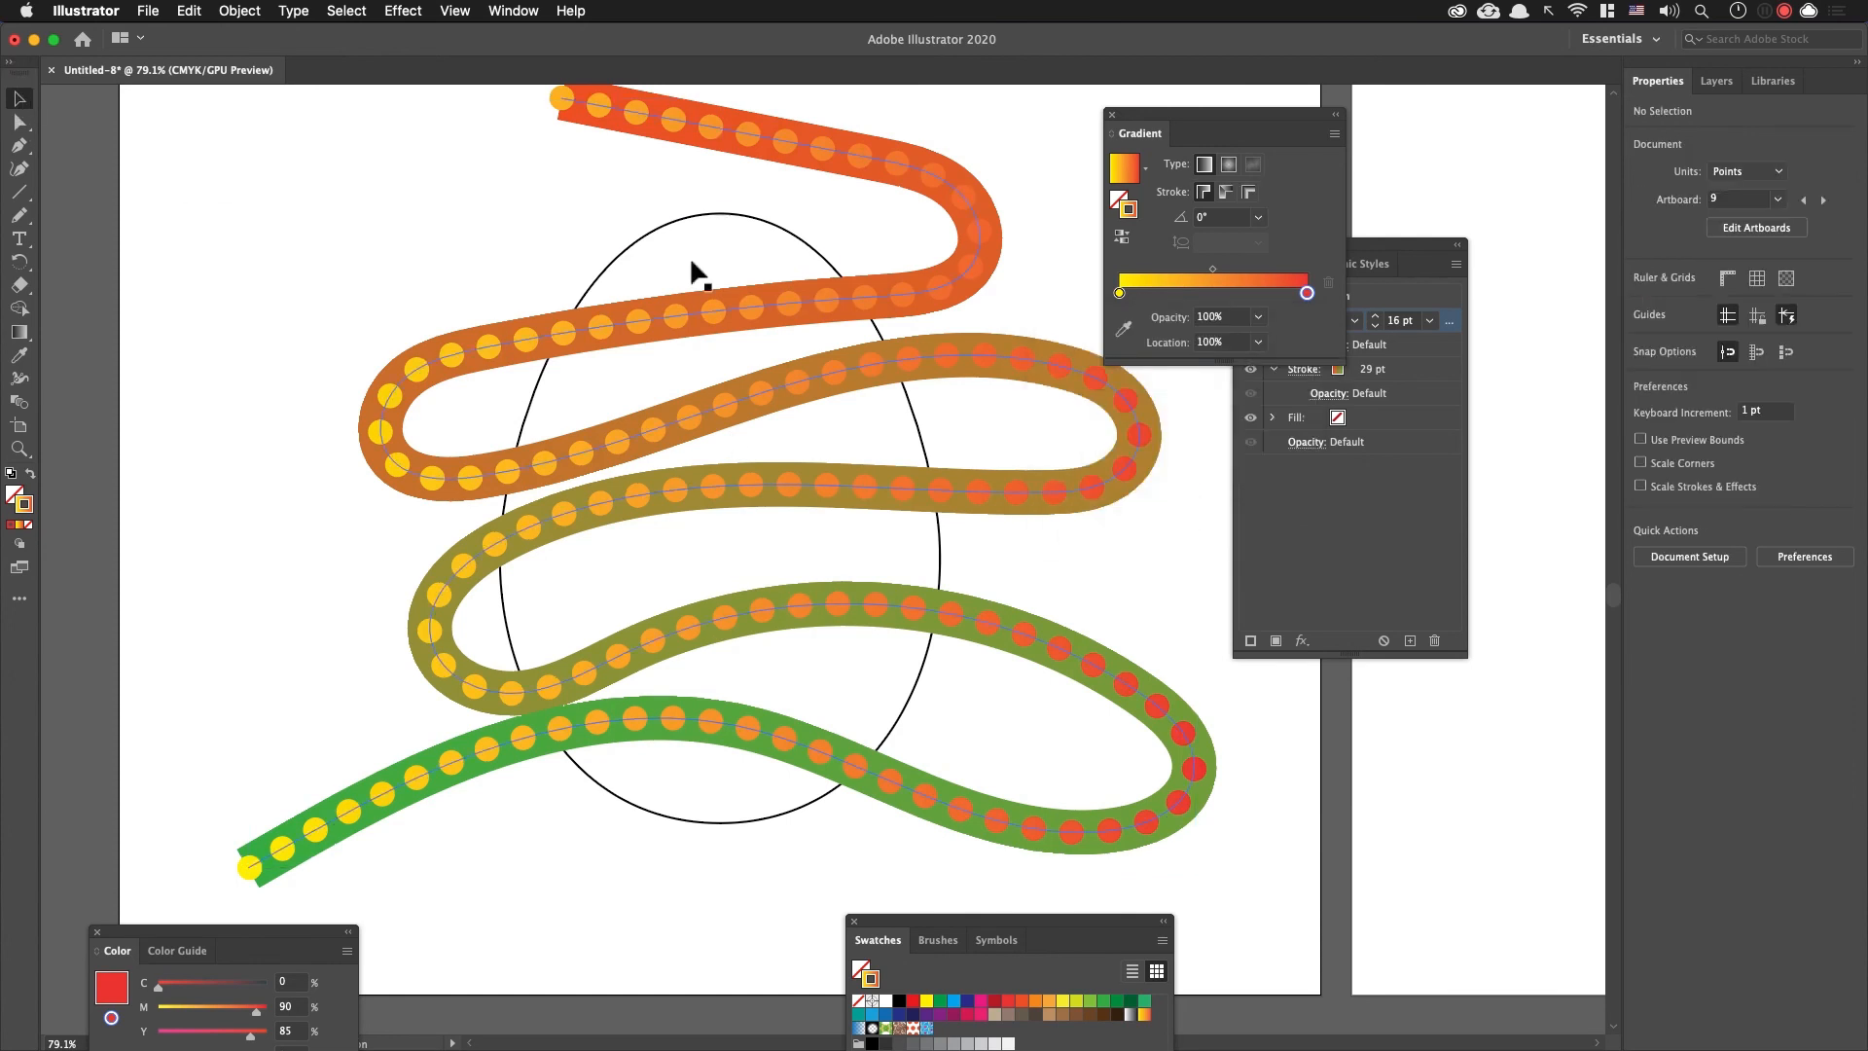
# Step: Cut the winding line, fill the egg with a radial yellow-to-red gradient and ungroup the egg
pyautogui.click(962, 191)
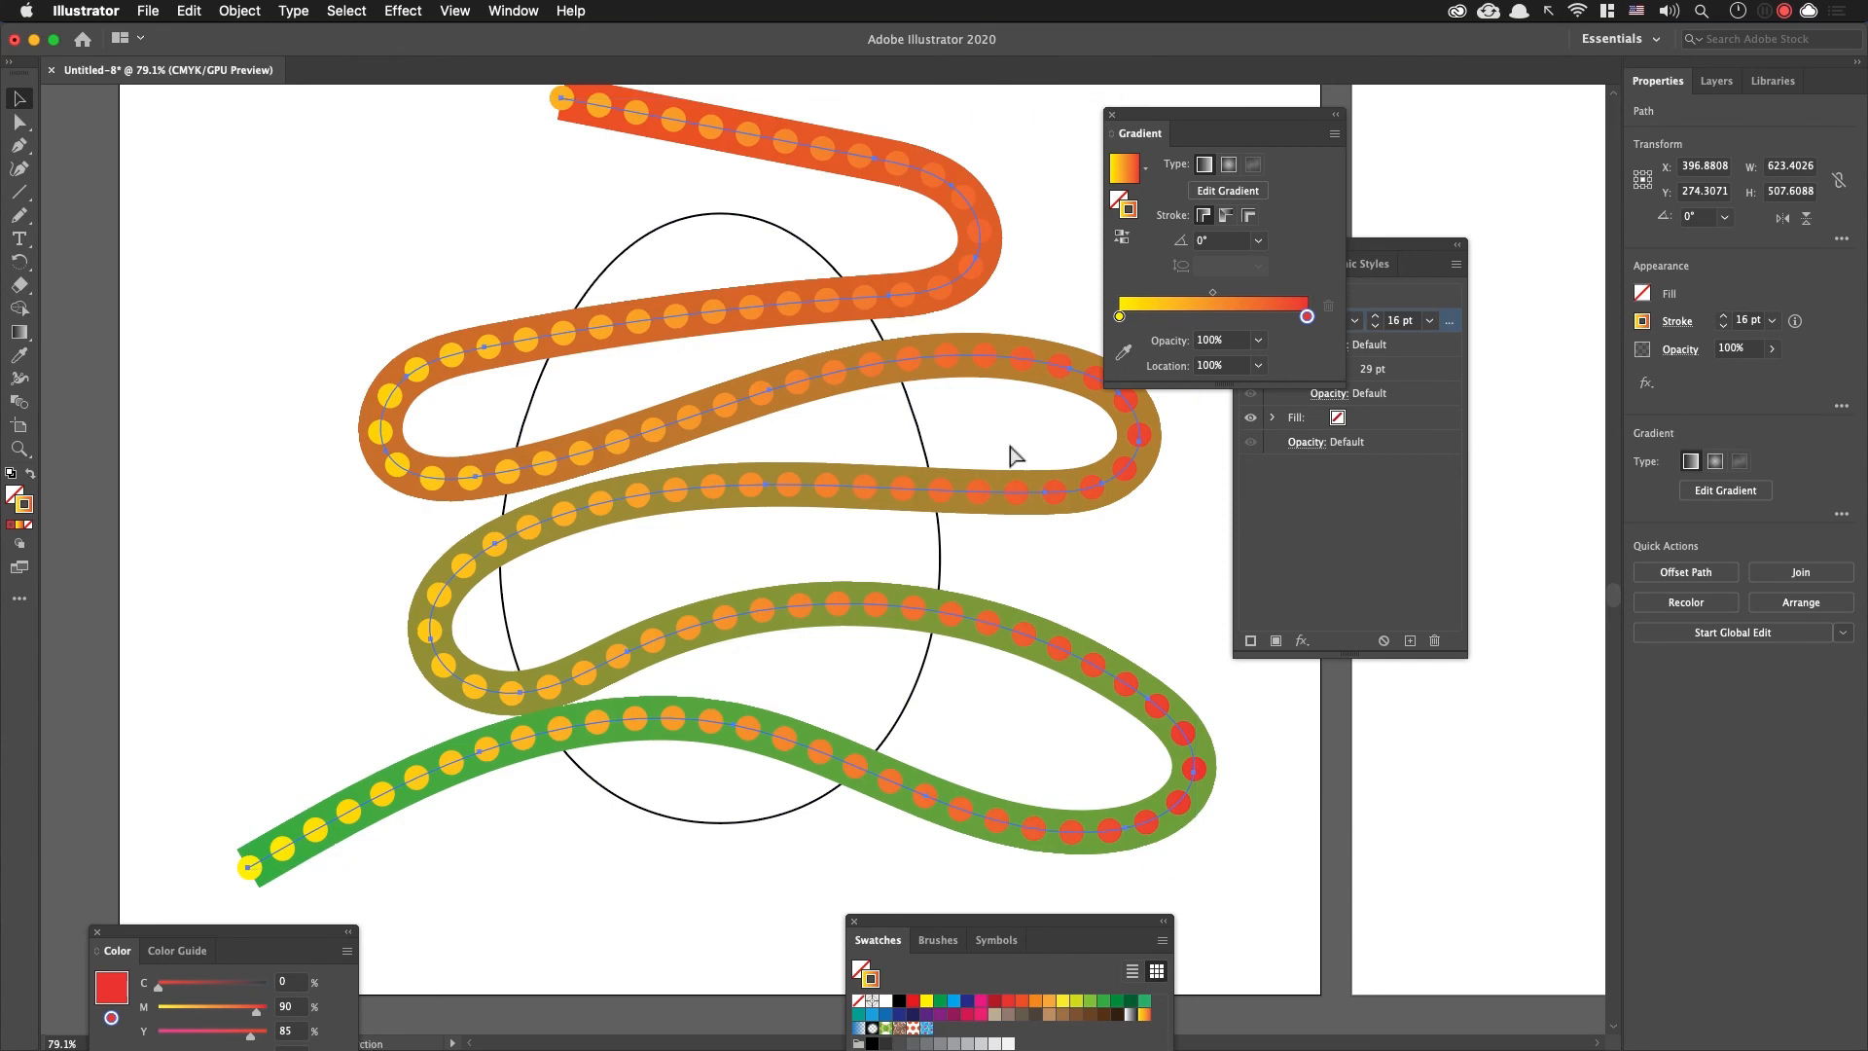
pyautogui.press('Delete')
pyautogui.click(903, 382)
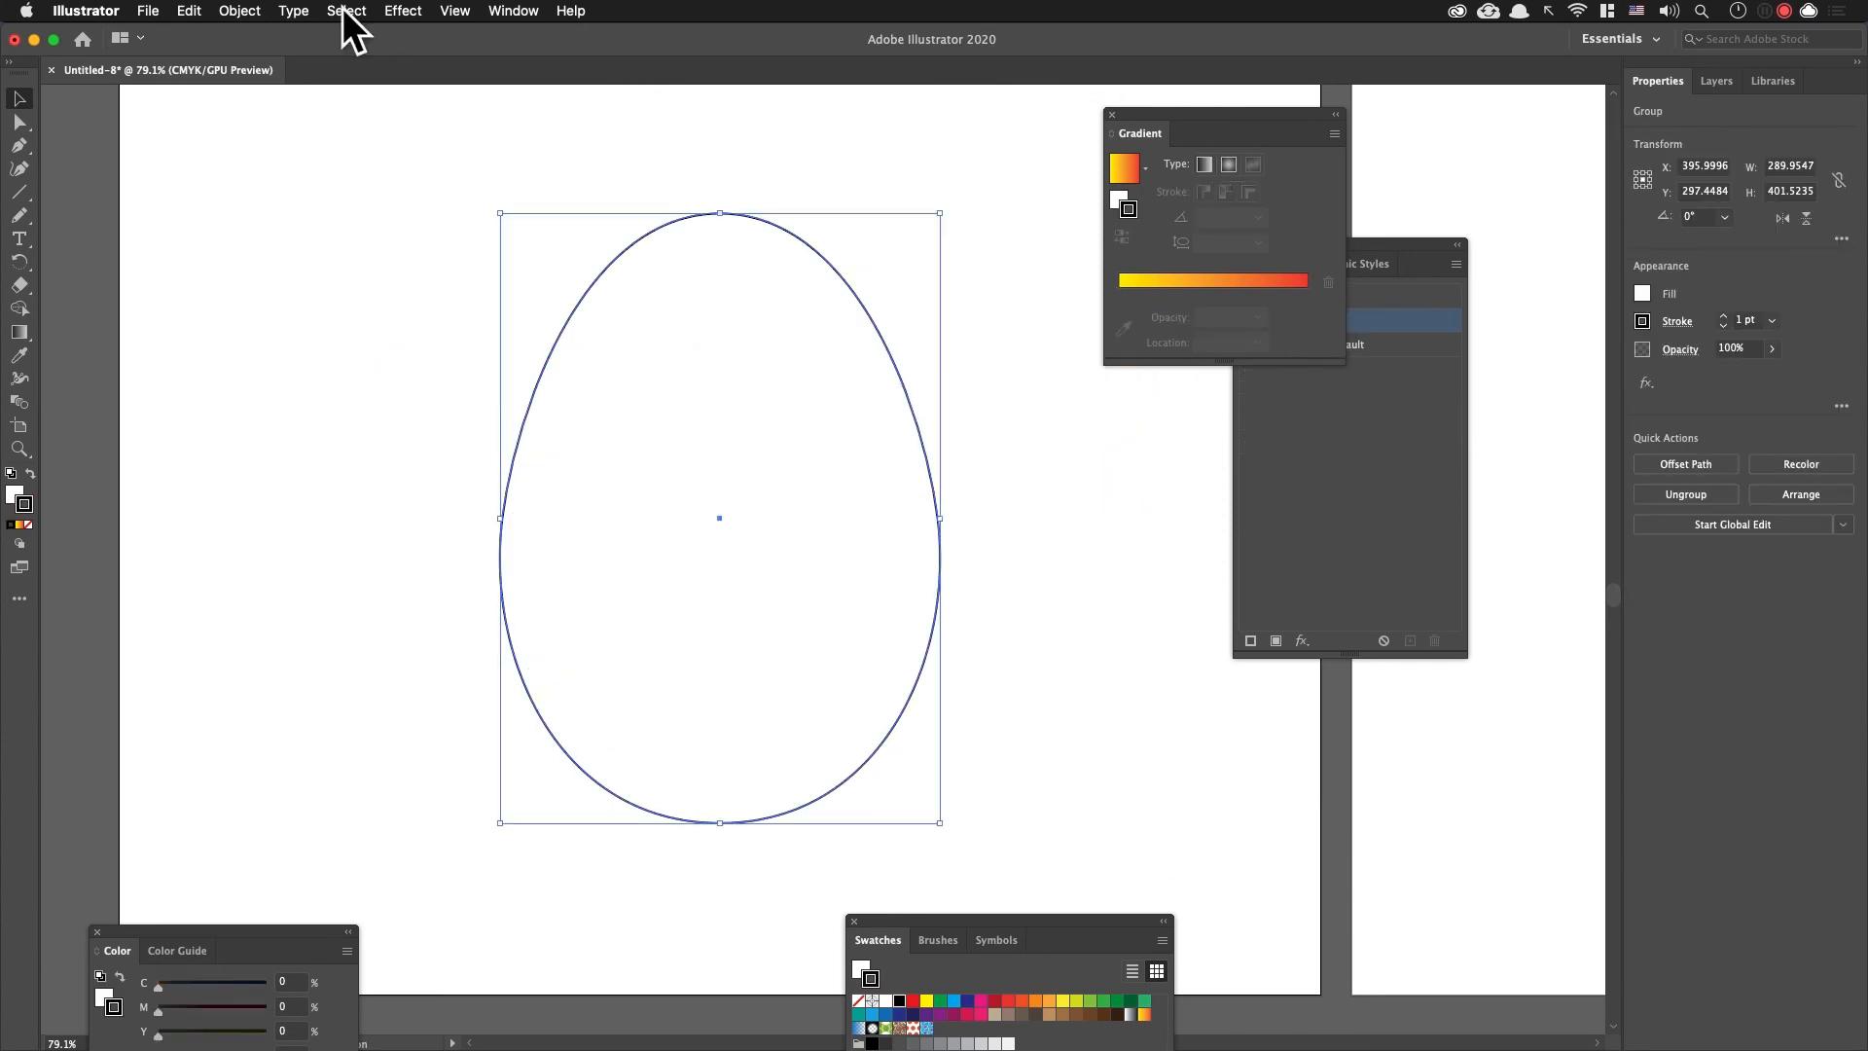
pyautogui.click(14, 493)
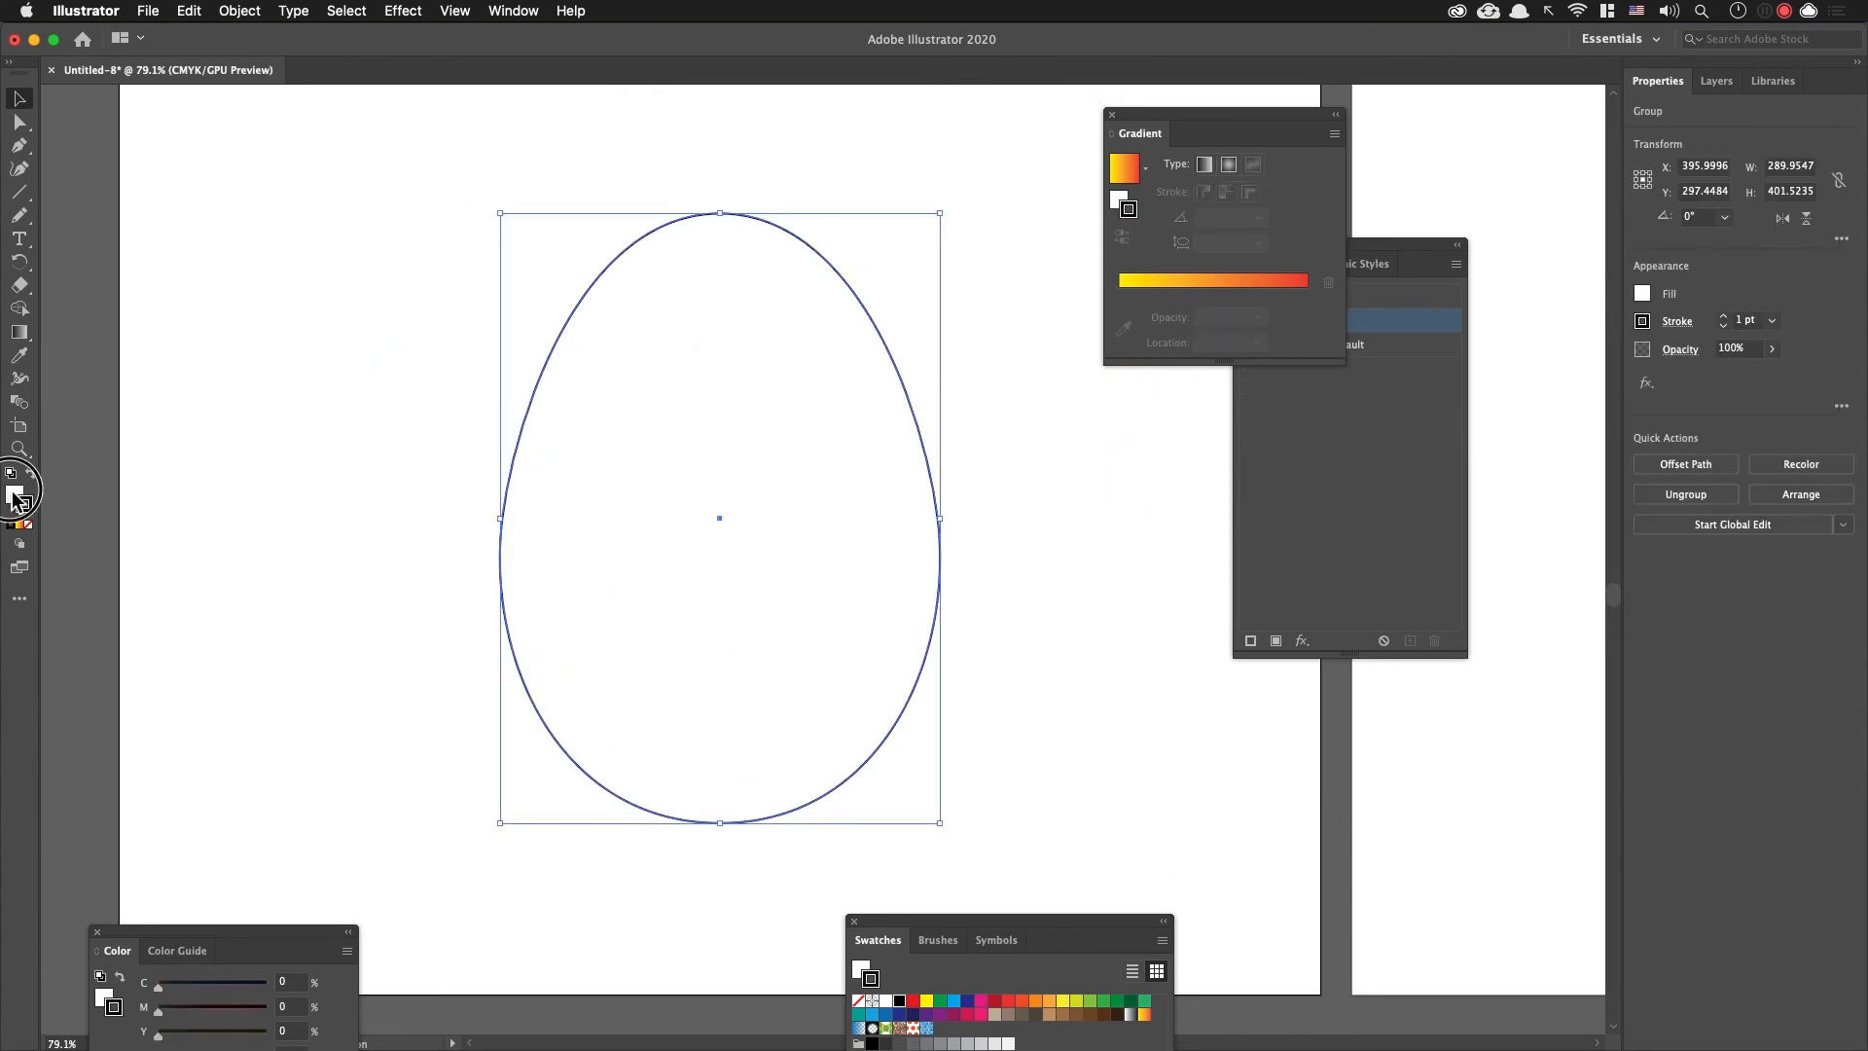
pyautogui.click(1024, 1001)
pyautogui.click(1064, 1001)
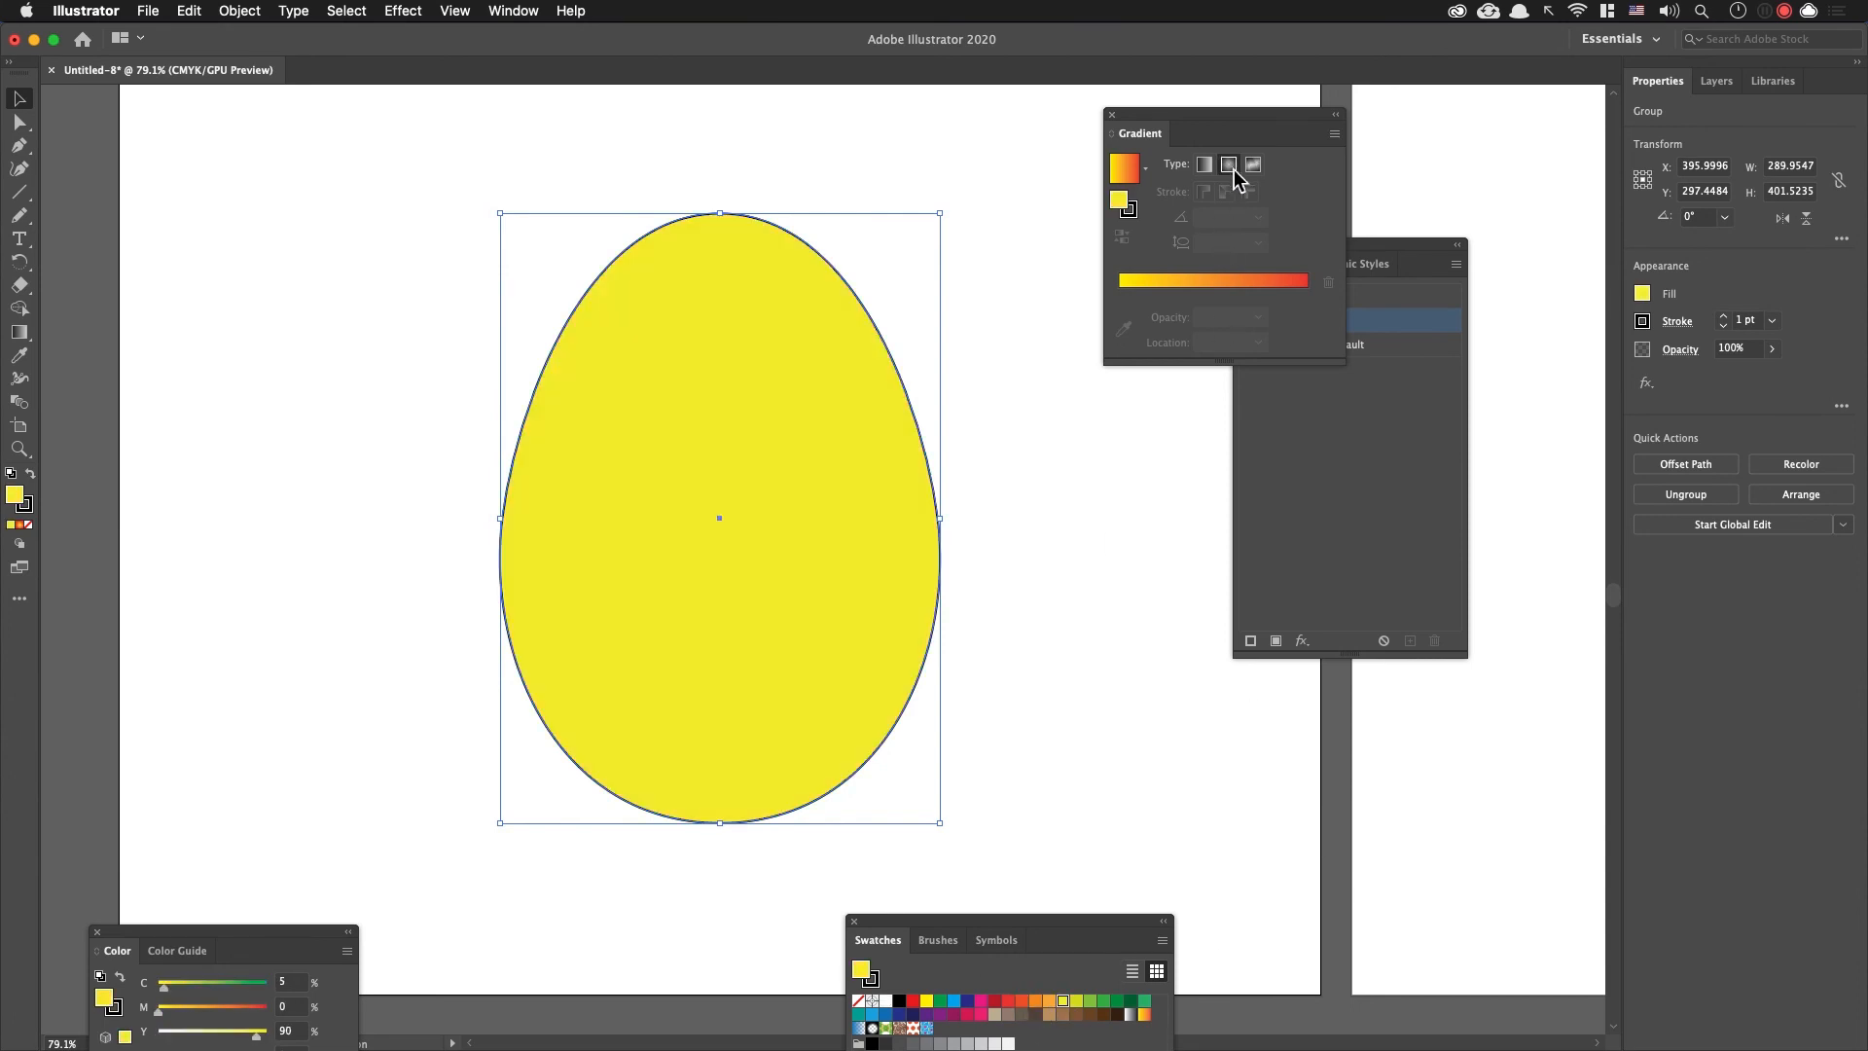
pyautogui.click(1229, 164)
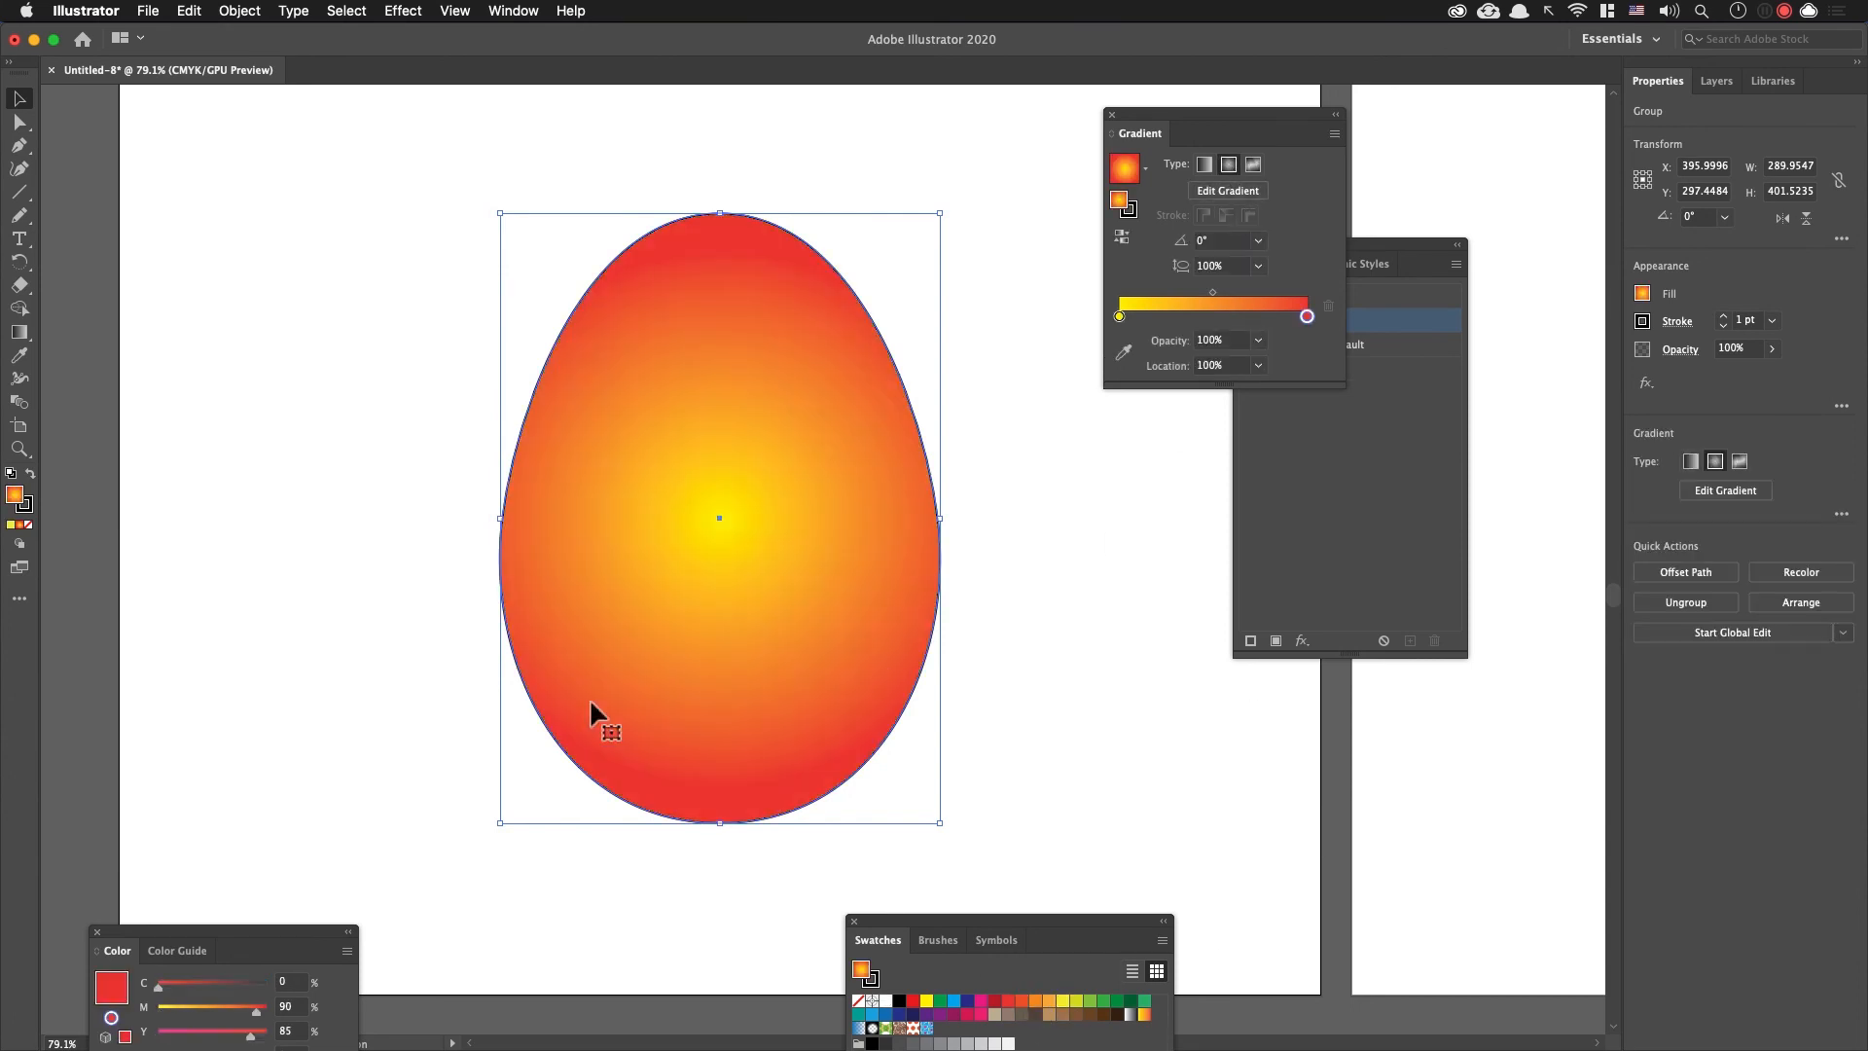
pyautogui.click(328, 354)
pyautogui.click(575, 378)
pyautogui.keyDown('super'); pyautogui.click(575, 380); pyautogui.keyUp('super')
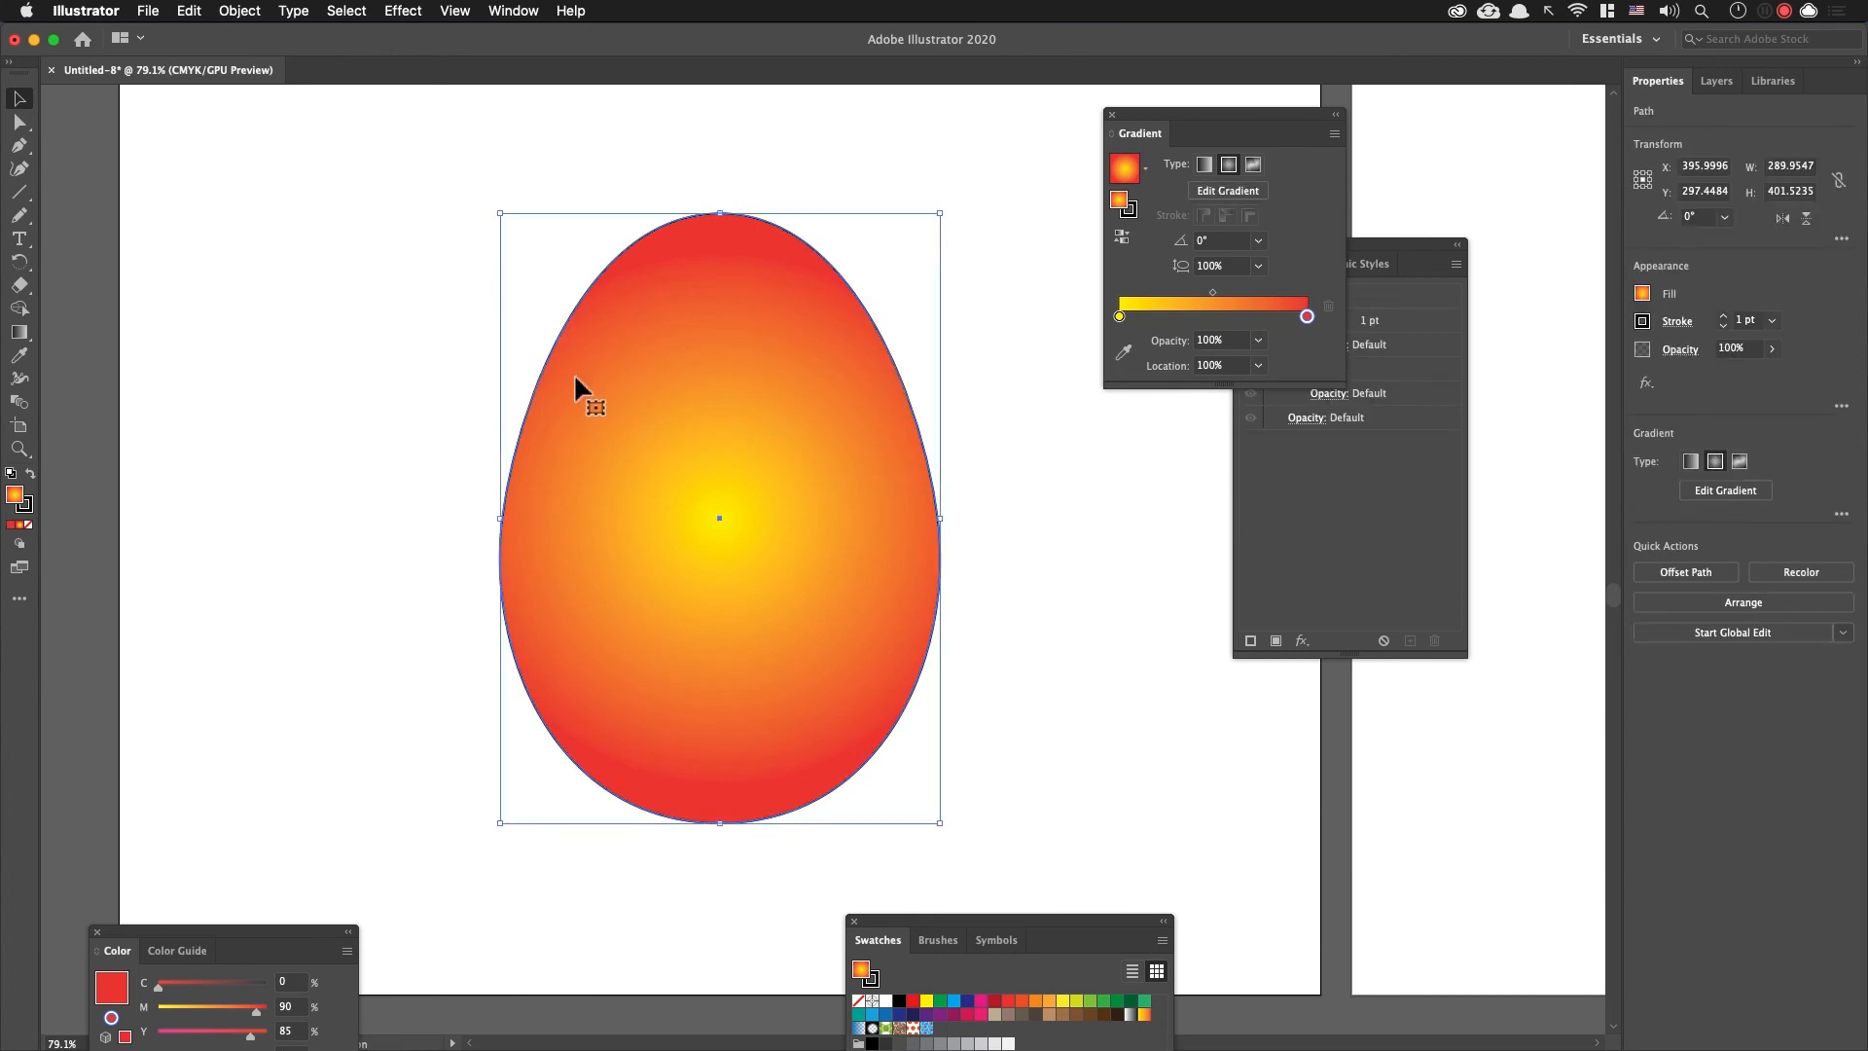
# Step: Try pasting the winding line inside the egg with Draw Inside and scaling it to about 482 by 392 pt
pyautogui.hotkey('shift', 'd')
pyautogui.hotkey('shift', 'd')
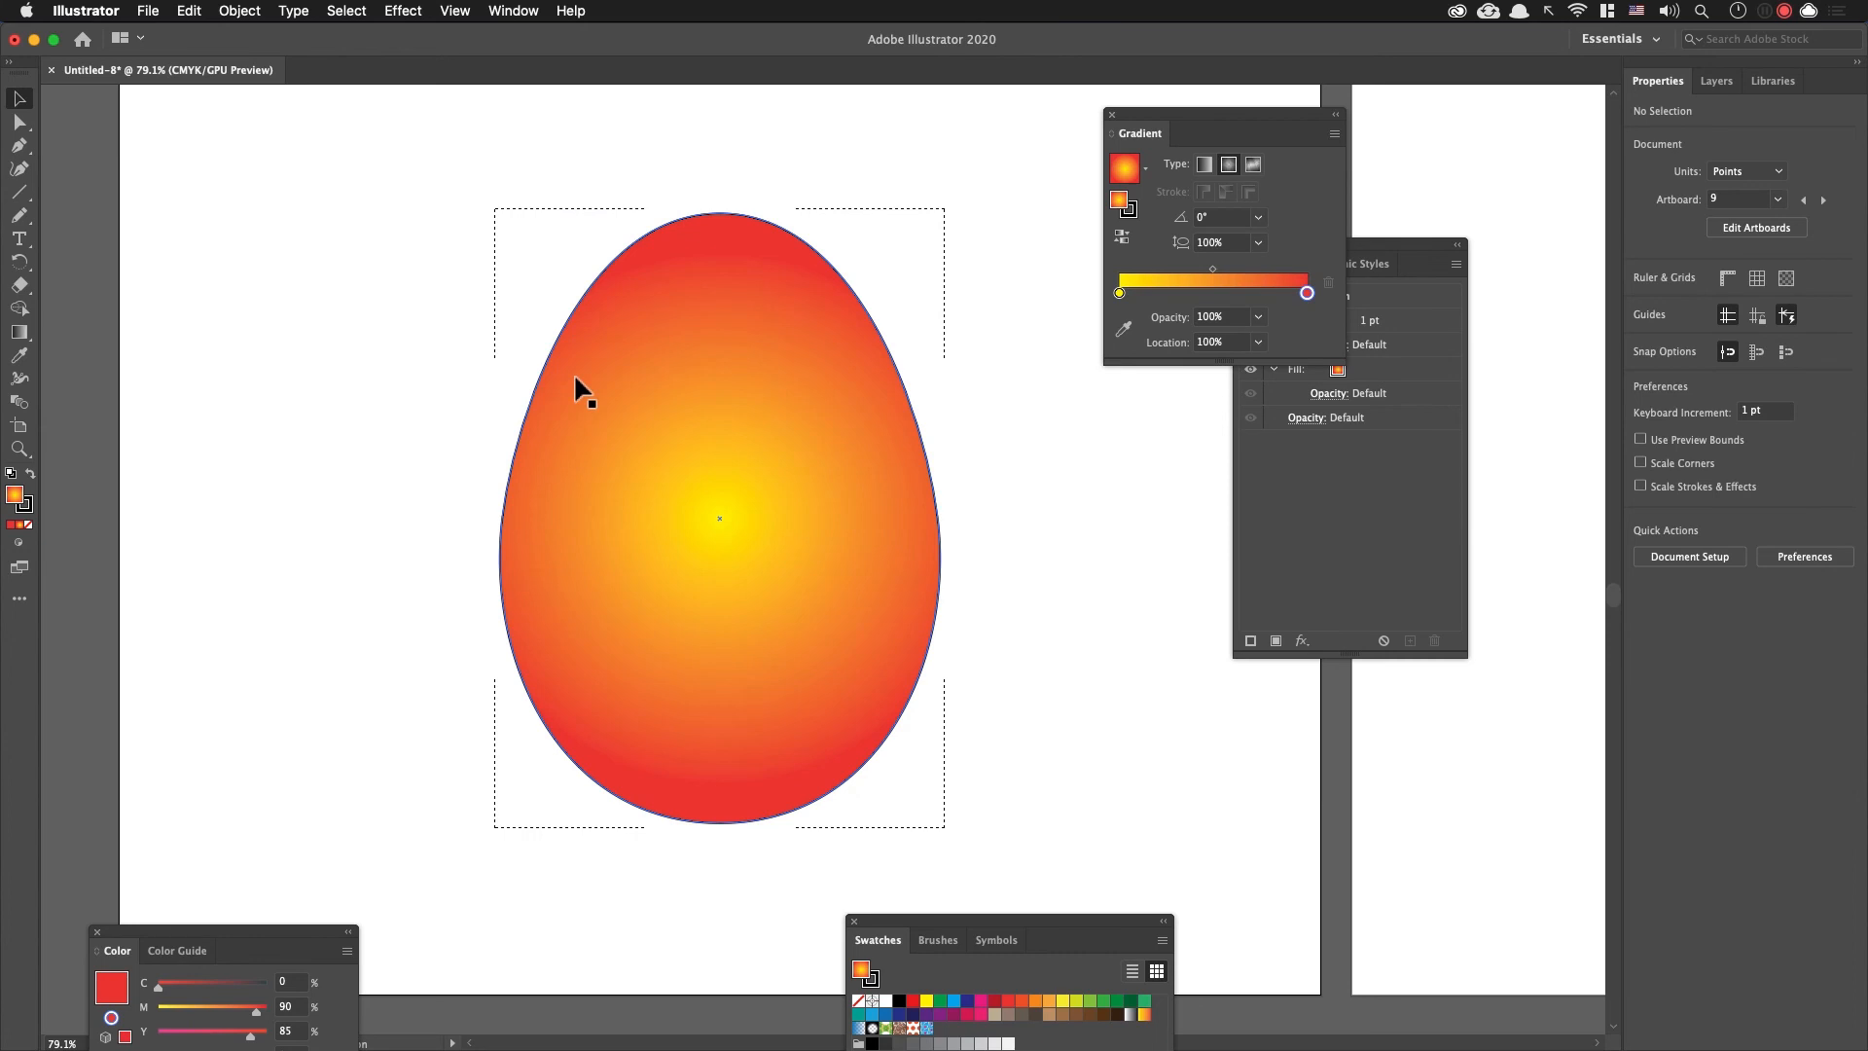
pyautogui.press('super+v')
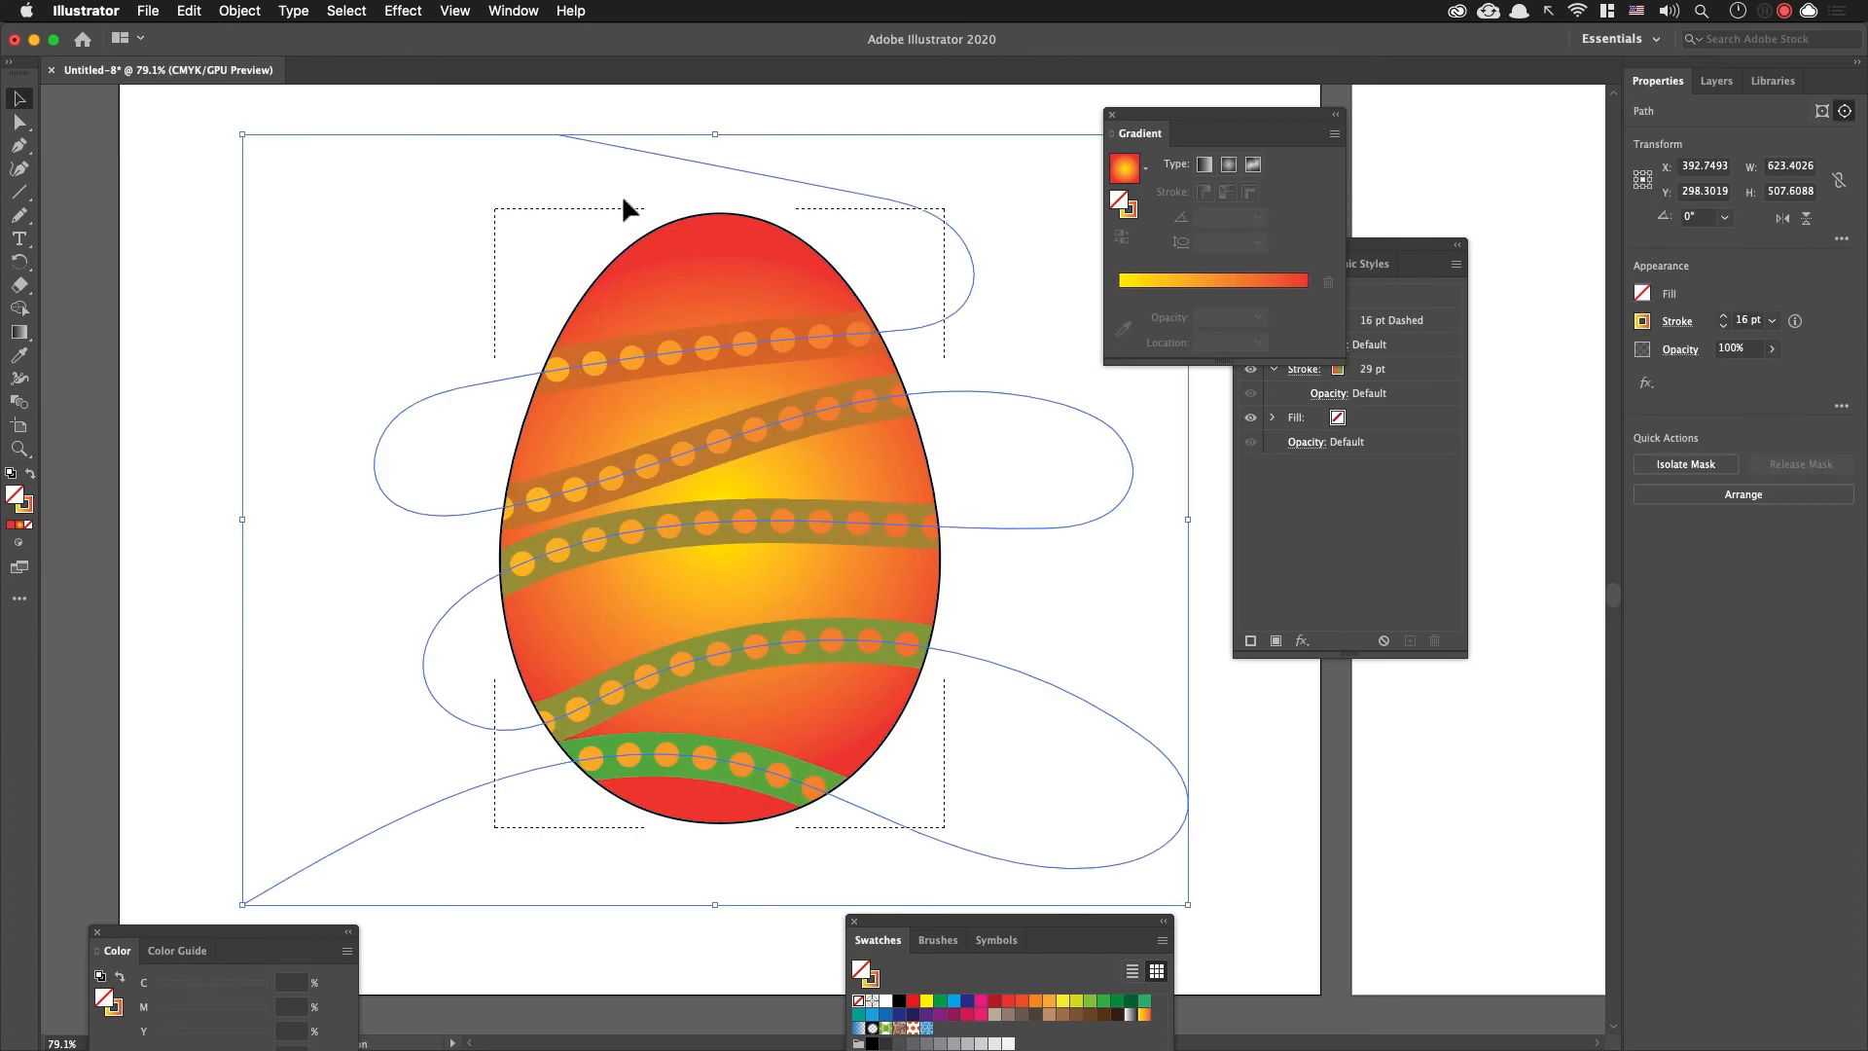
pyautogui.moveTo(243, 132); pyautogui.dragTo(287, 234)
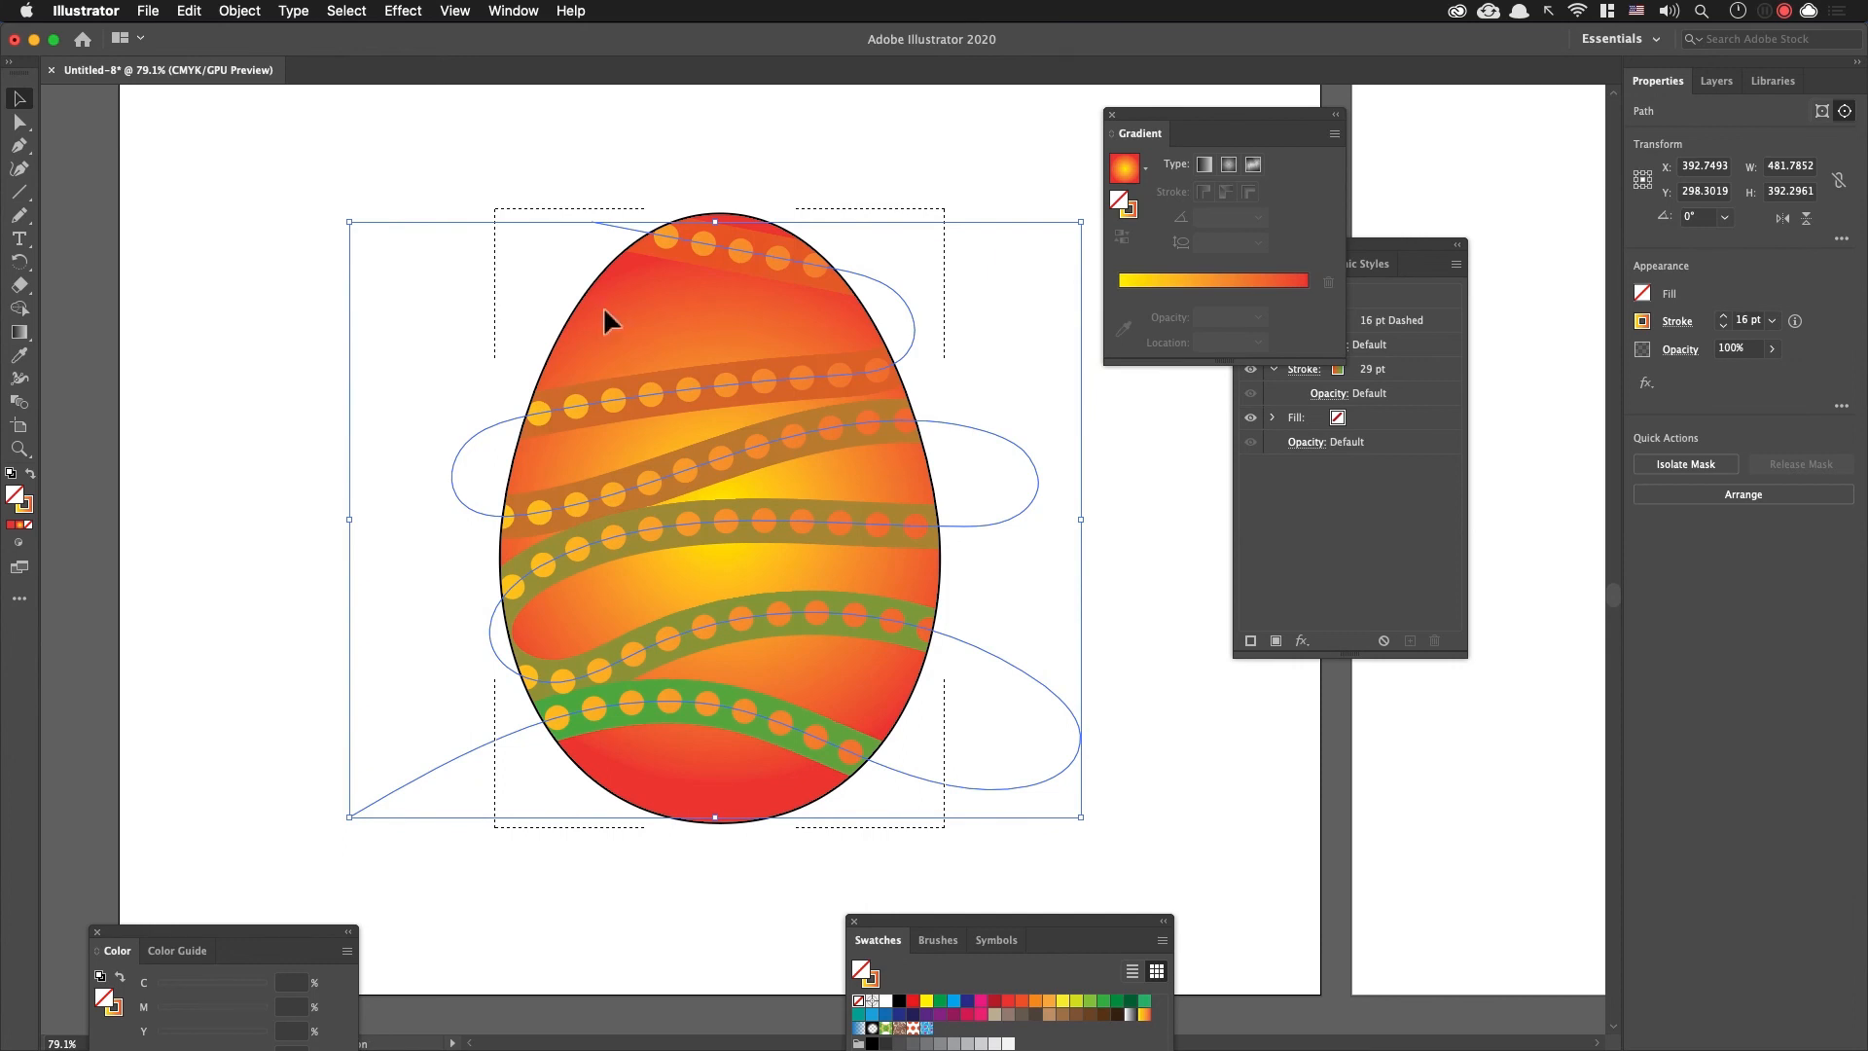
pyautogui.hotkey('shift', 'd')
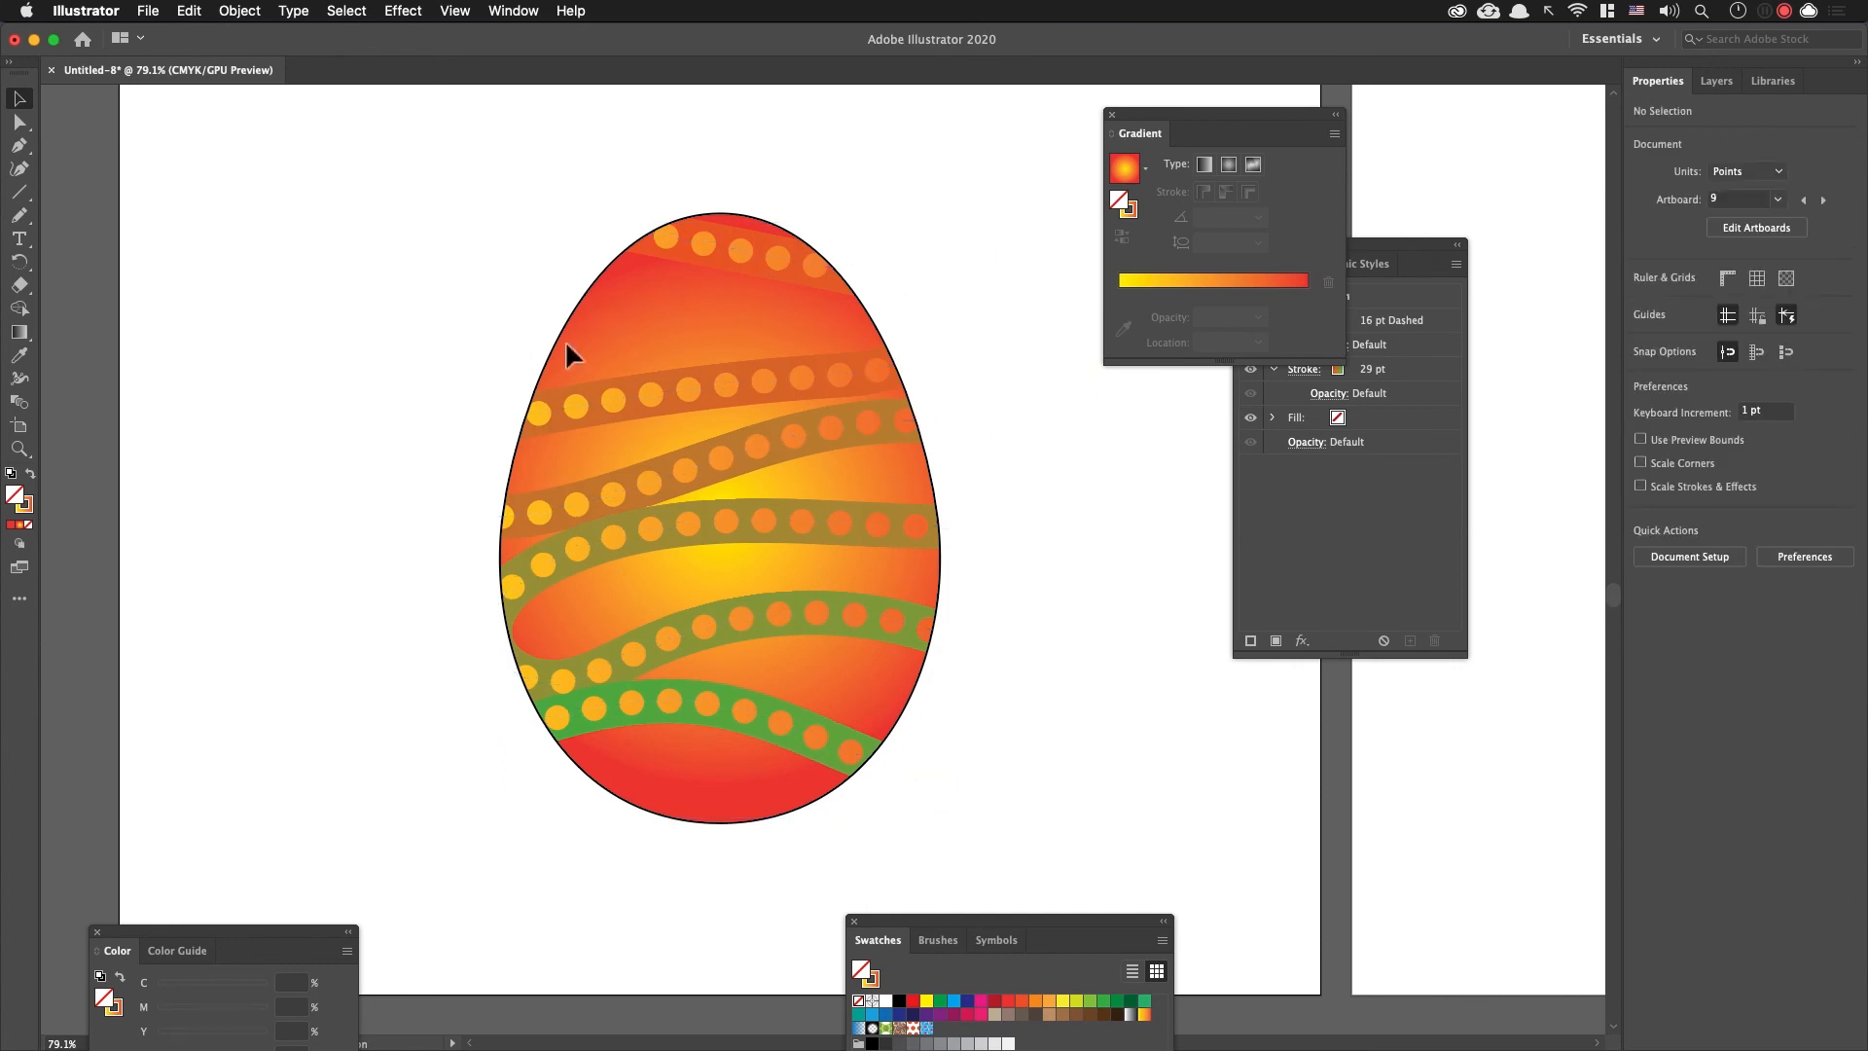
pyautogui.press('super+z')
pyautogui.press('super+z')
# Step: Recolour the egg's radial gradient with a dark blue centre (C 100, M 95, Y 5) and dark green edge (C 90, M 30, Y 95)
pyautogui.click(562, 328)
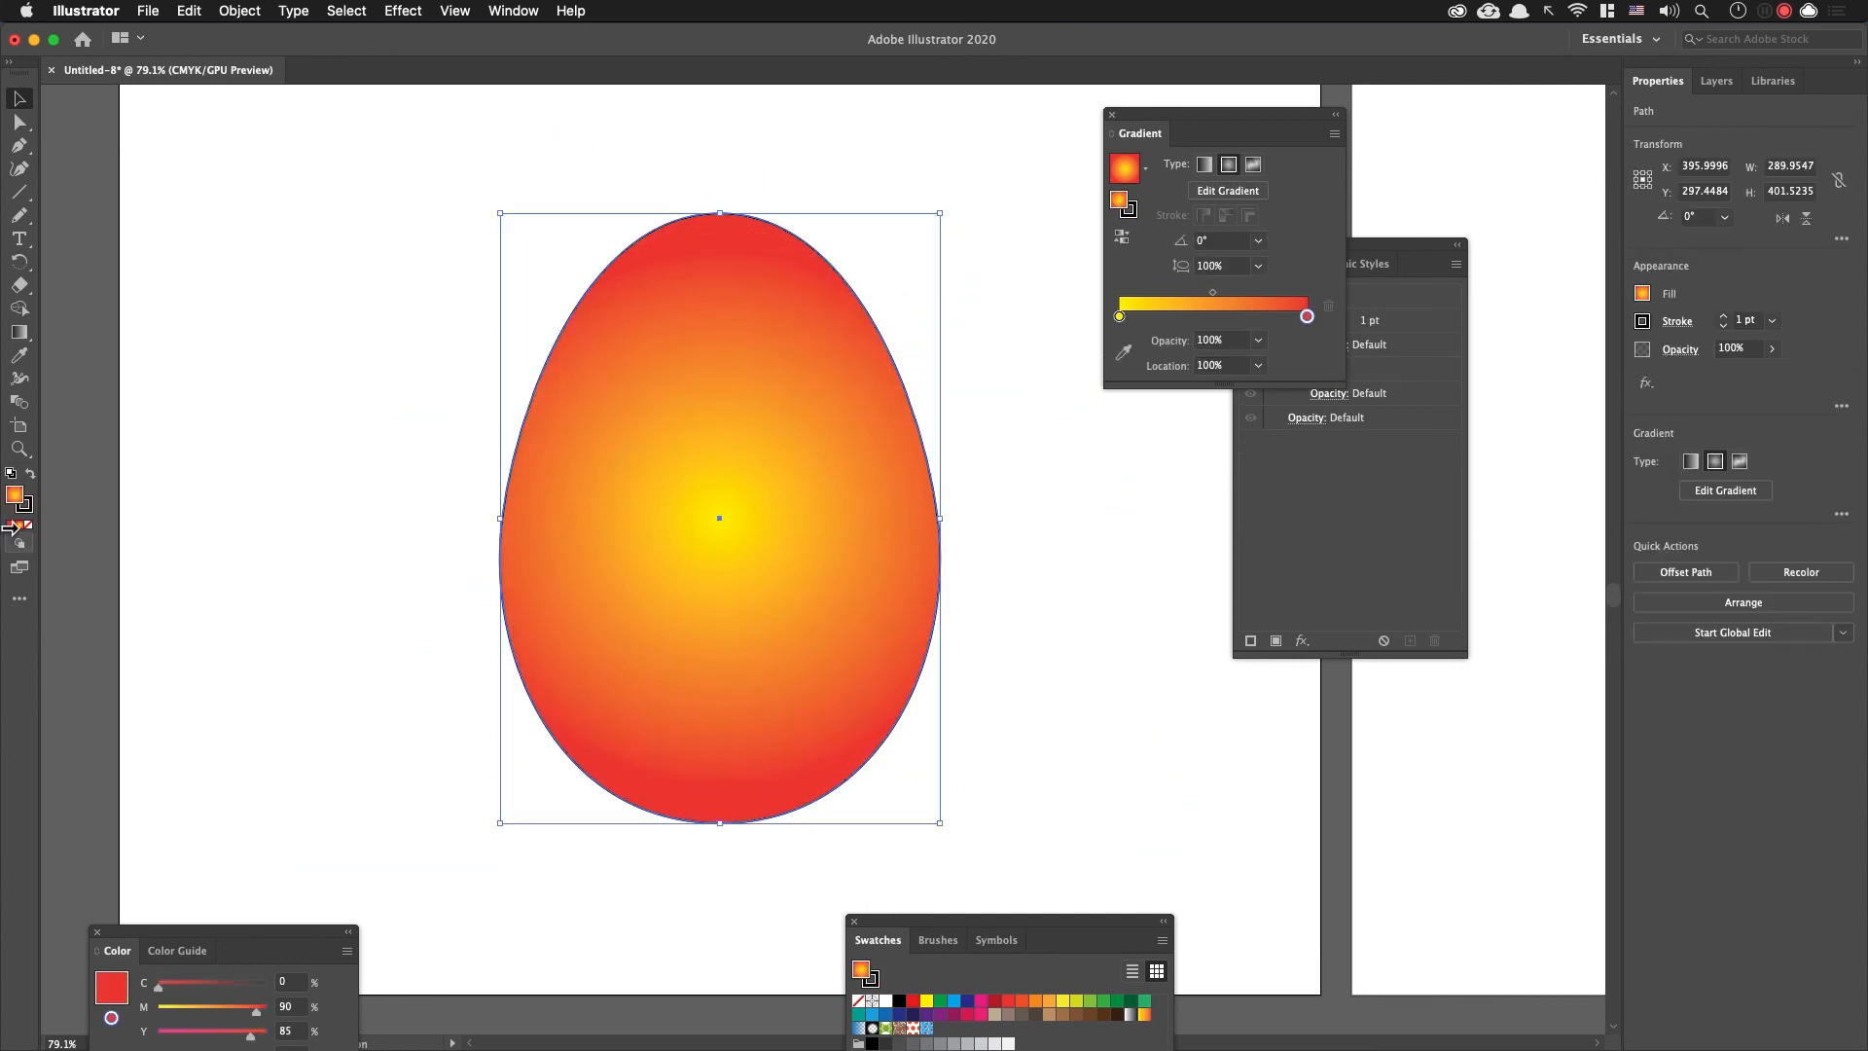
pyautogui.click(1117, 1000)
pyautogui.click(1130, 1000)
pyautogui.click(1229, 165)
pyautogui.moveTo(1129, 1001); pyautogui.dragTo(1306, 316)
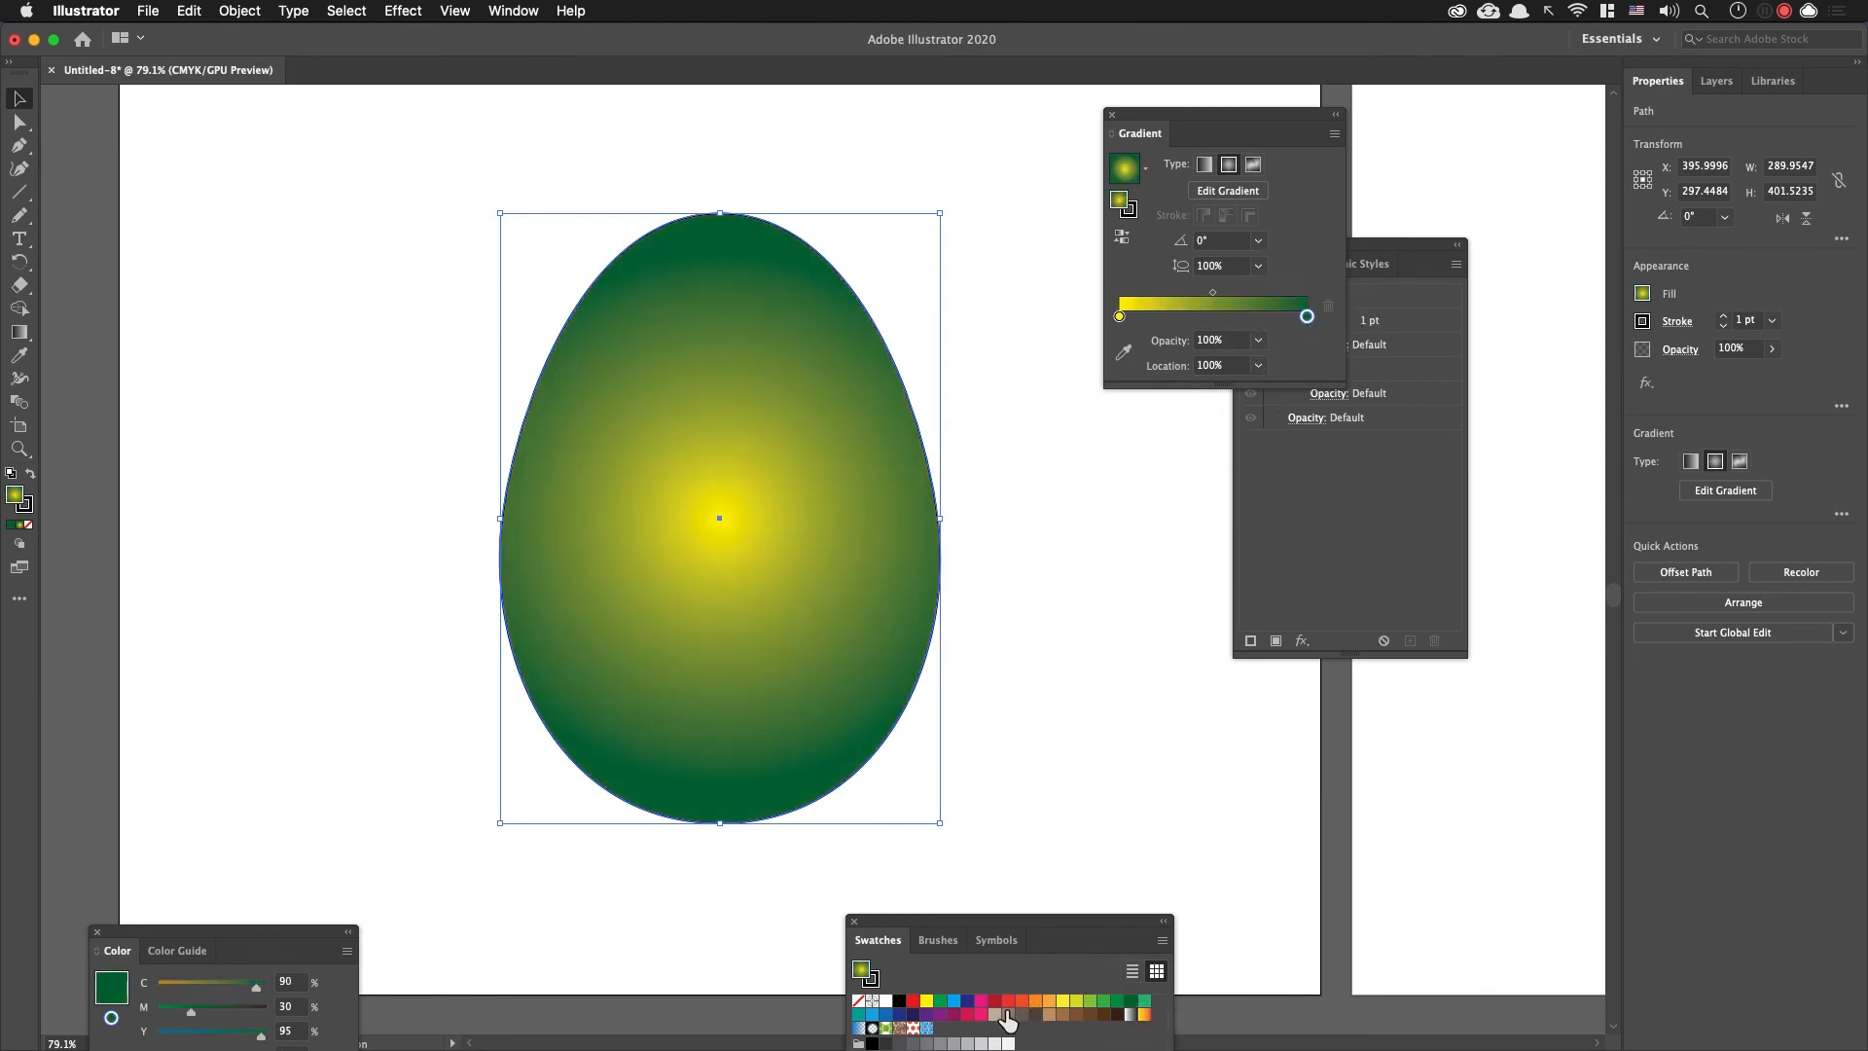
pyautogui.moveTo(901, 1013); pyautogui.dragTo(1118, 316)
pyautogui.click(1066, 570)
# Step: Paste the winding line inside the egg with Draw Inside and scale it to about 535 by 436 pt
pyautogui.click(891, 526)
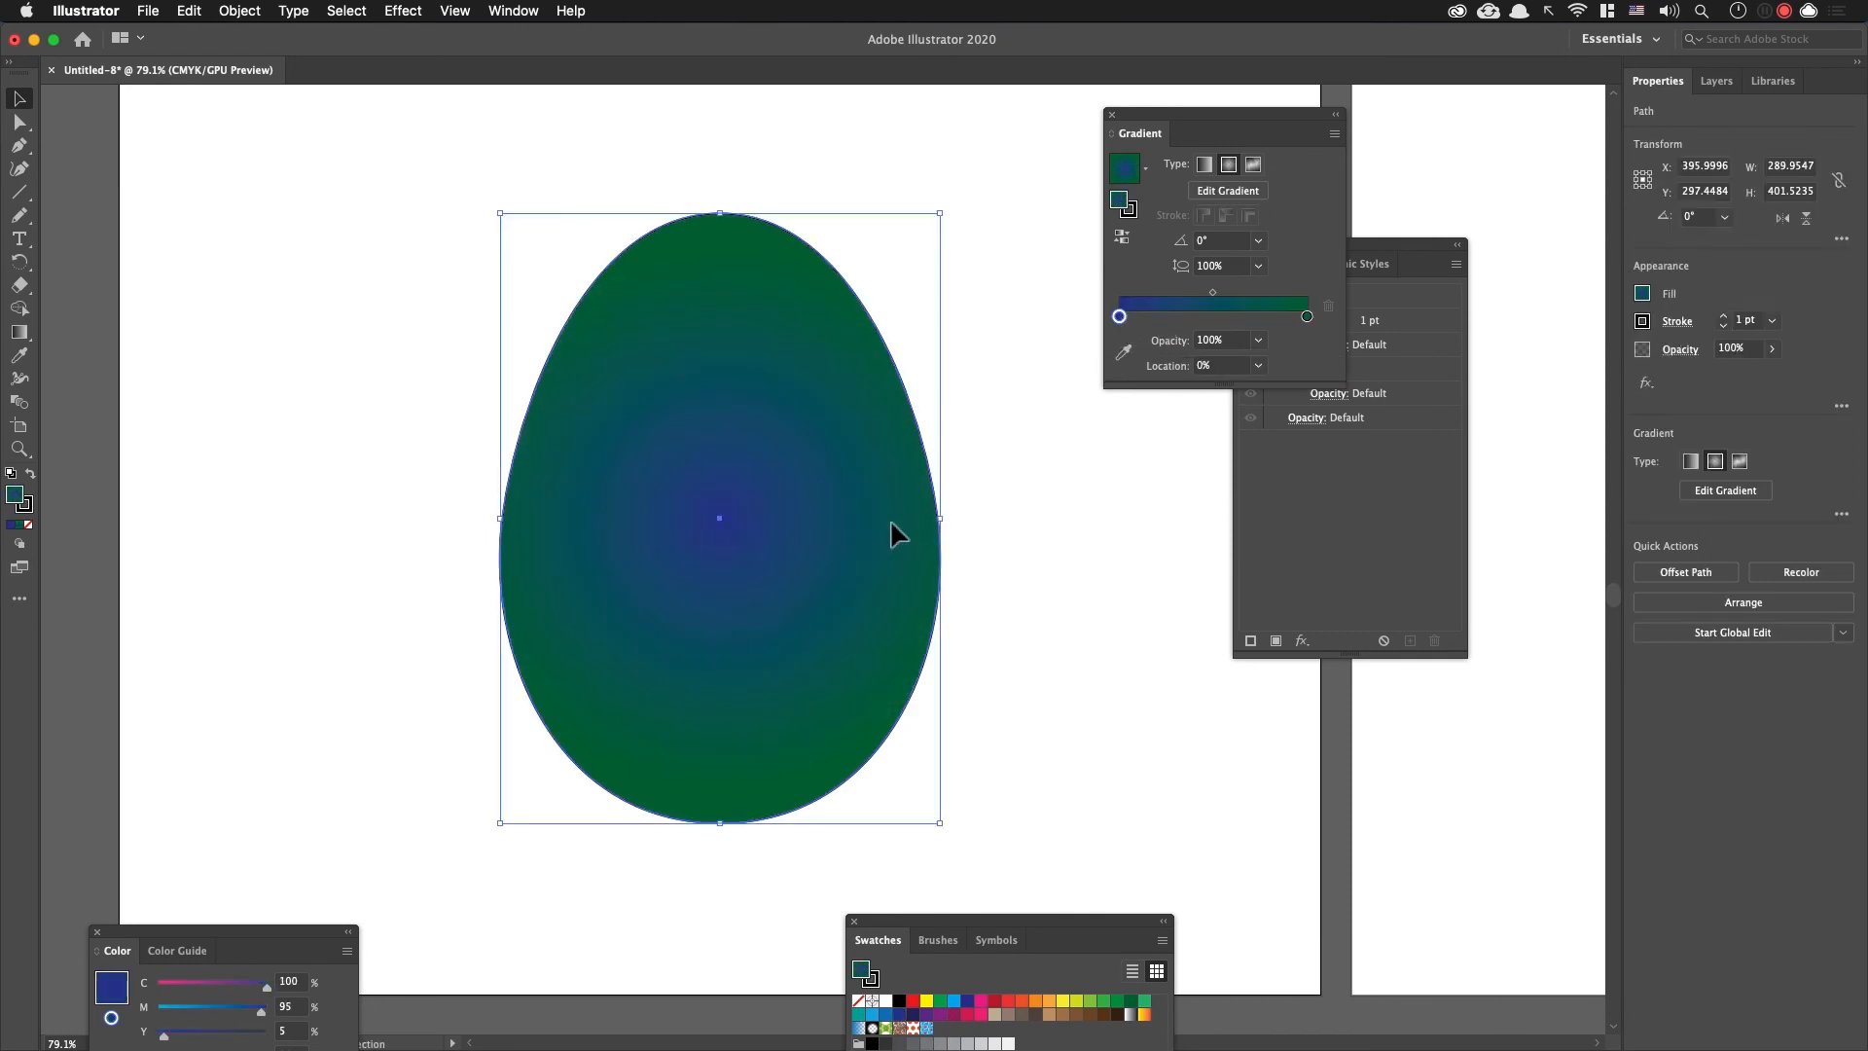
pyautogui.press('super+f')
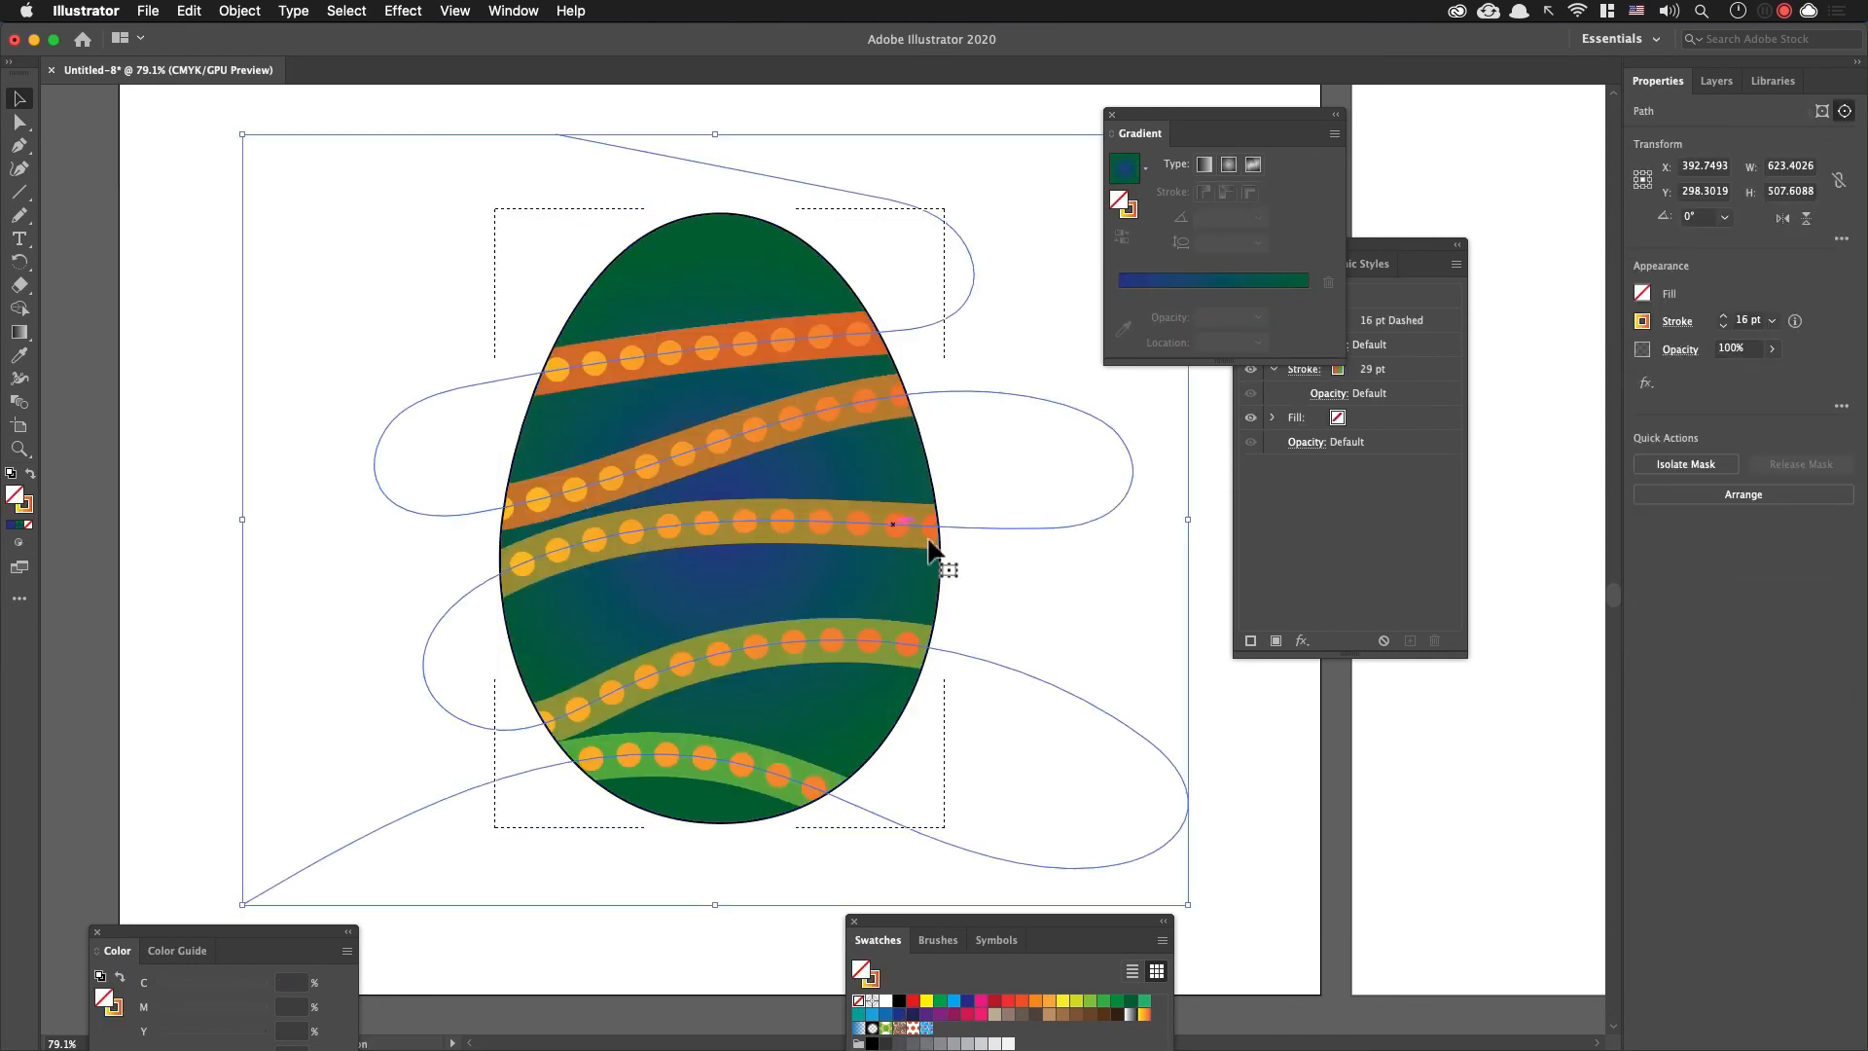
pyautogui.moveTo(253, 136); pyautogui.dragTo(308, 173)
# Step: Shift the winding line 30 pt up and 40 pt left within the egg, then deselect it
pyautogui.hotkey('shift', 'Up')
pyautogui.hotkey('shift', 'Up')
pyautogui.hotkey('shift', 'Up')
pyautogui.hotkey('shift', 'Left')
pyautogui.hotkey('shift', 'Left')
pyautogui.hotkey('shift', 'Left')
pyautogui.hotkey('shift', 'Left')
pyautogui.hotkey('shift', 'Left')
pyautogui.hotkey('shift', 'Left')
pyautogui.hotkey('shift', 'Left')
pyautogui.hotkey('shift', 'Left')
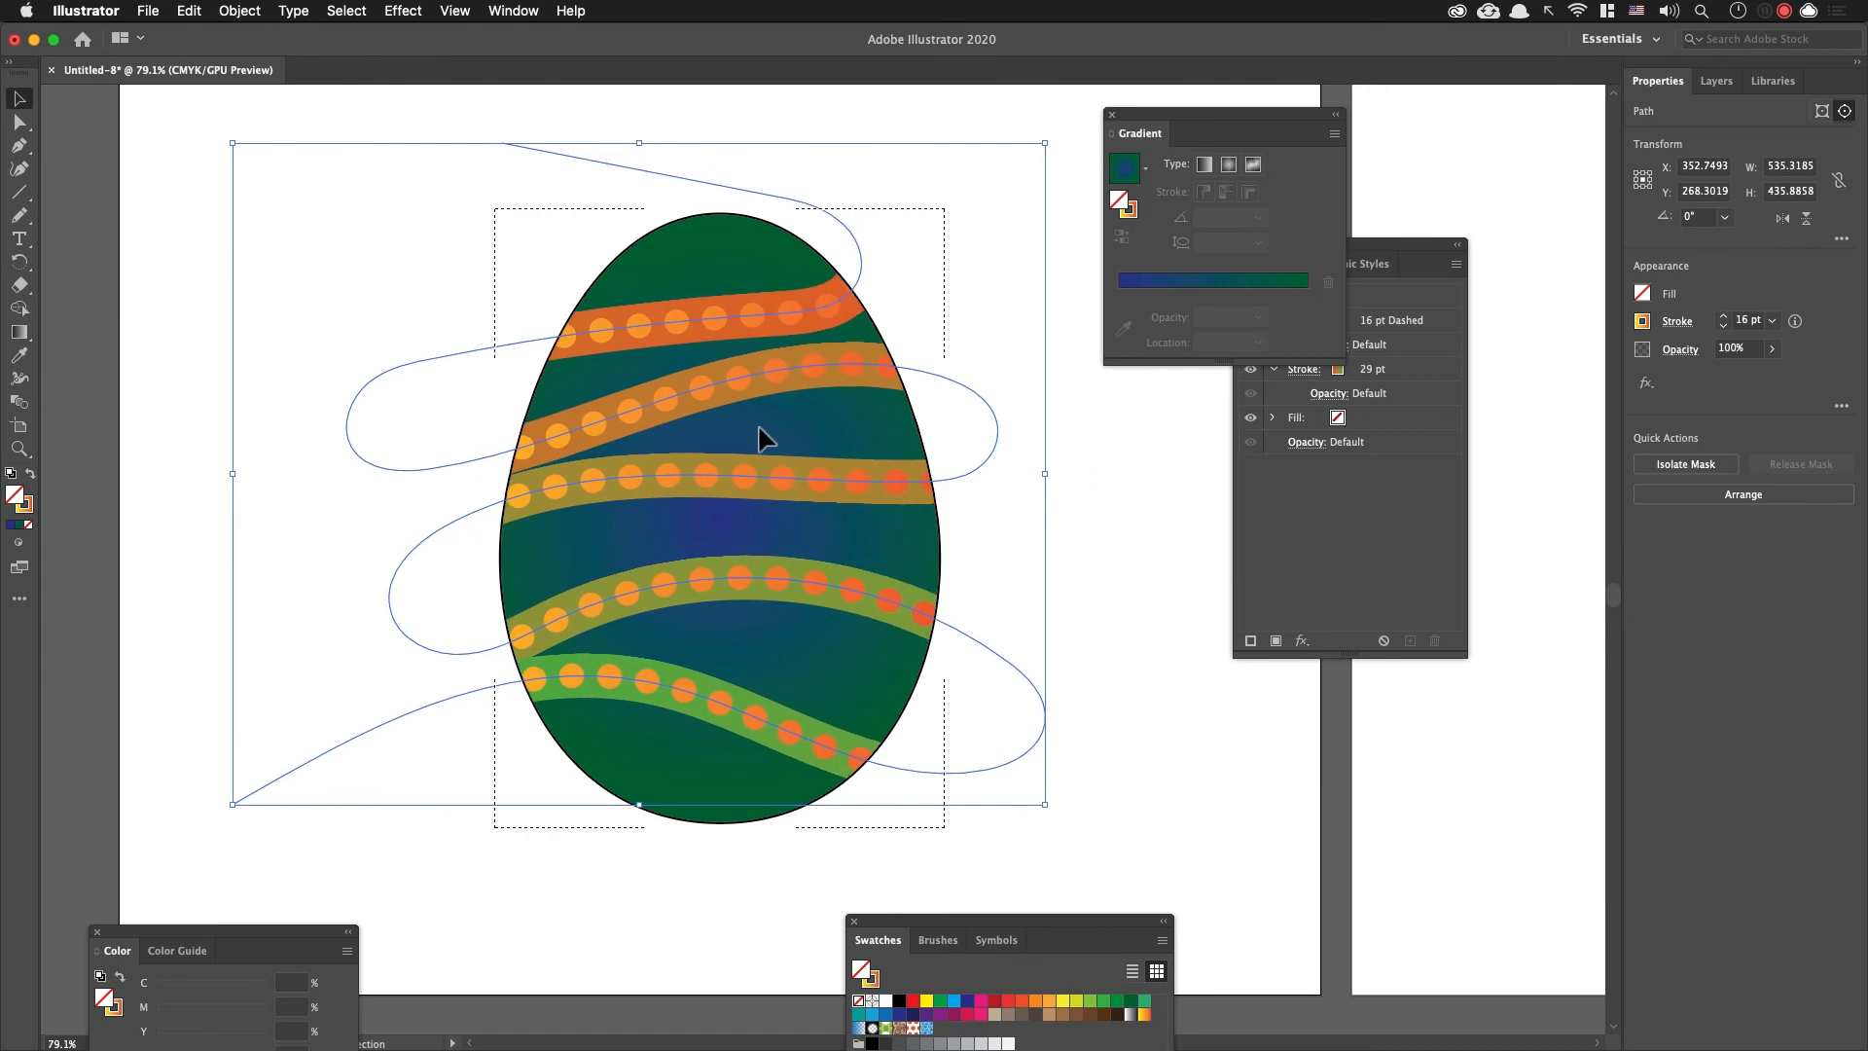
pyautogui.click(230, 210)
# Step: Go to artboard 10 and fit all artboards in the view
pyautogui.moveTo(1046, 562); pyautogui.dragTo(769, 547)
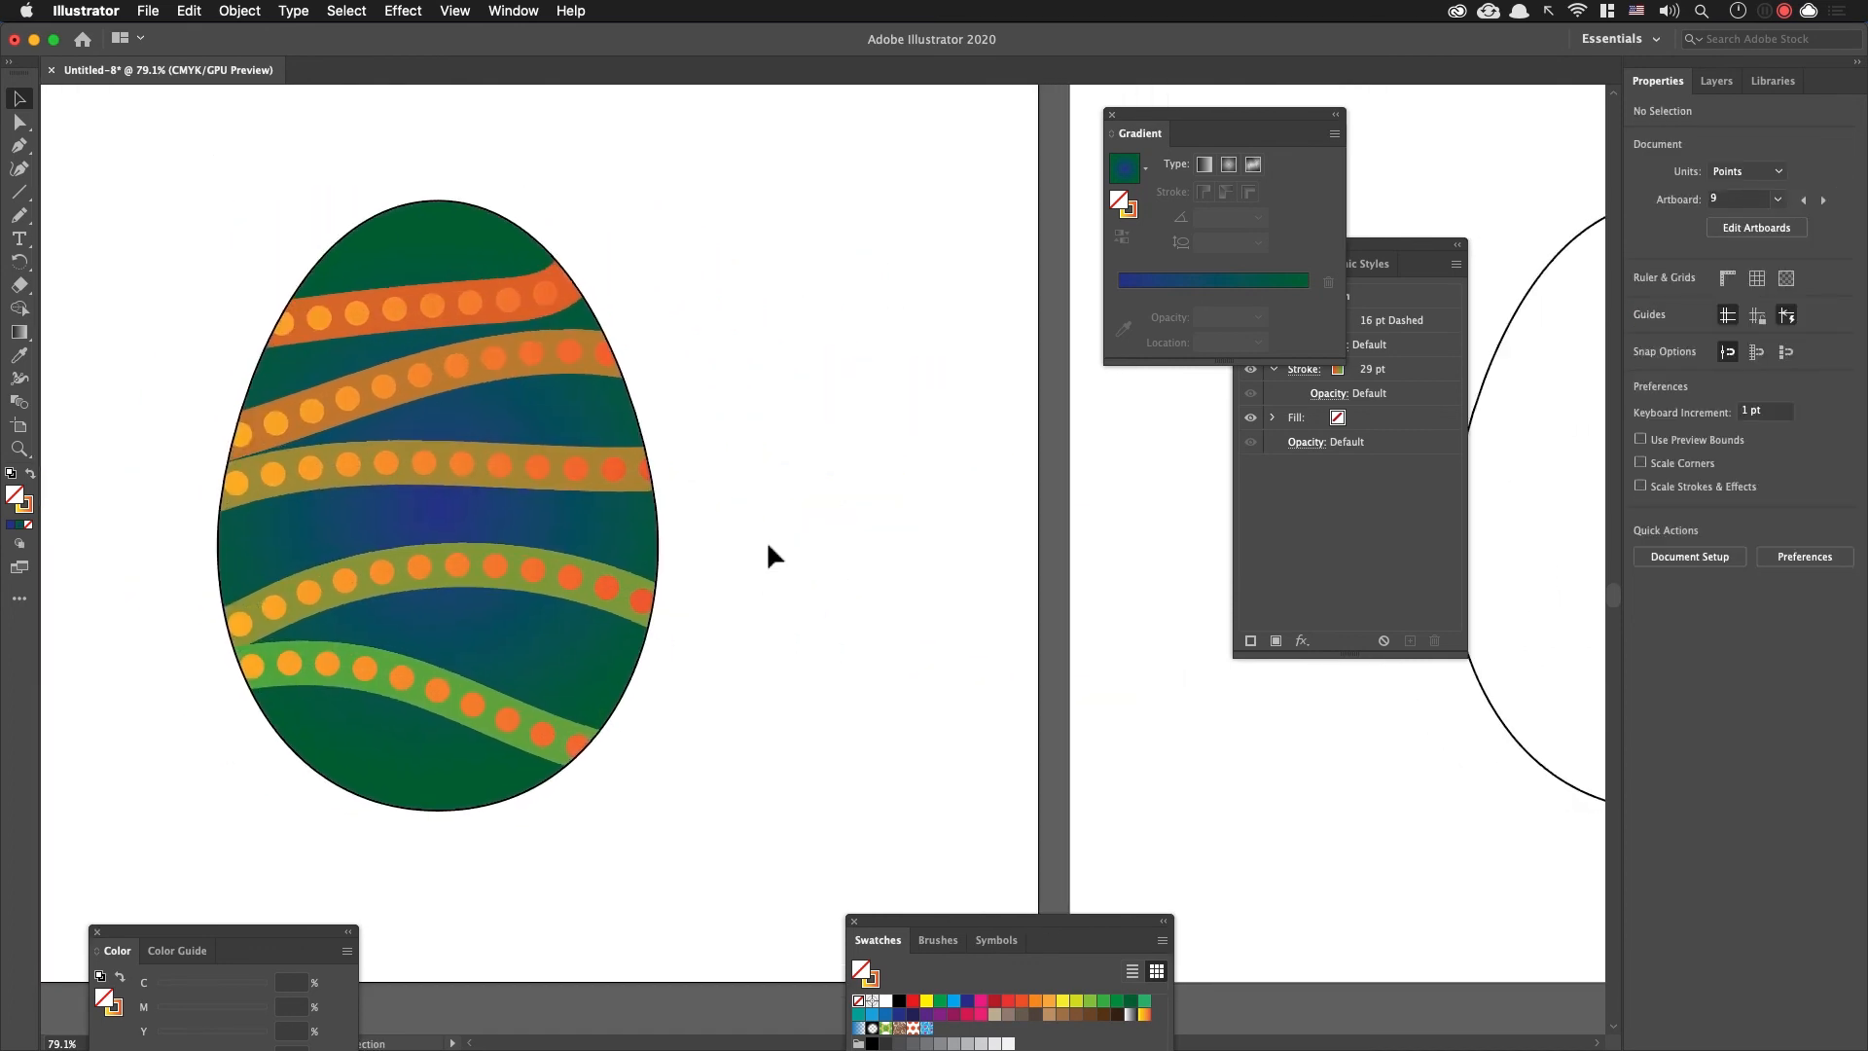
pyautogui.hotkey('shift', 'pagedown')
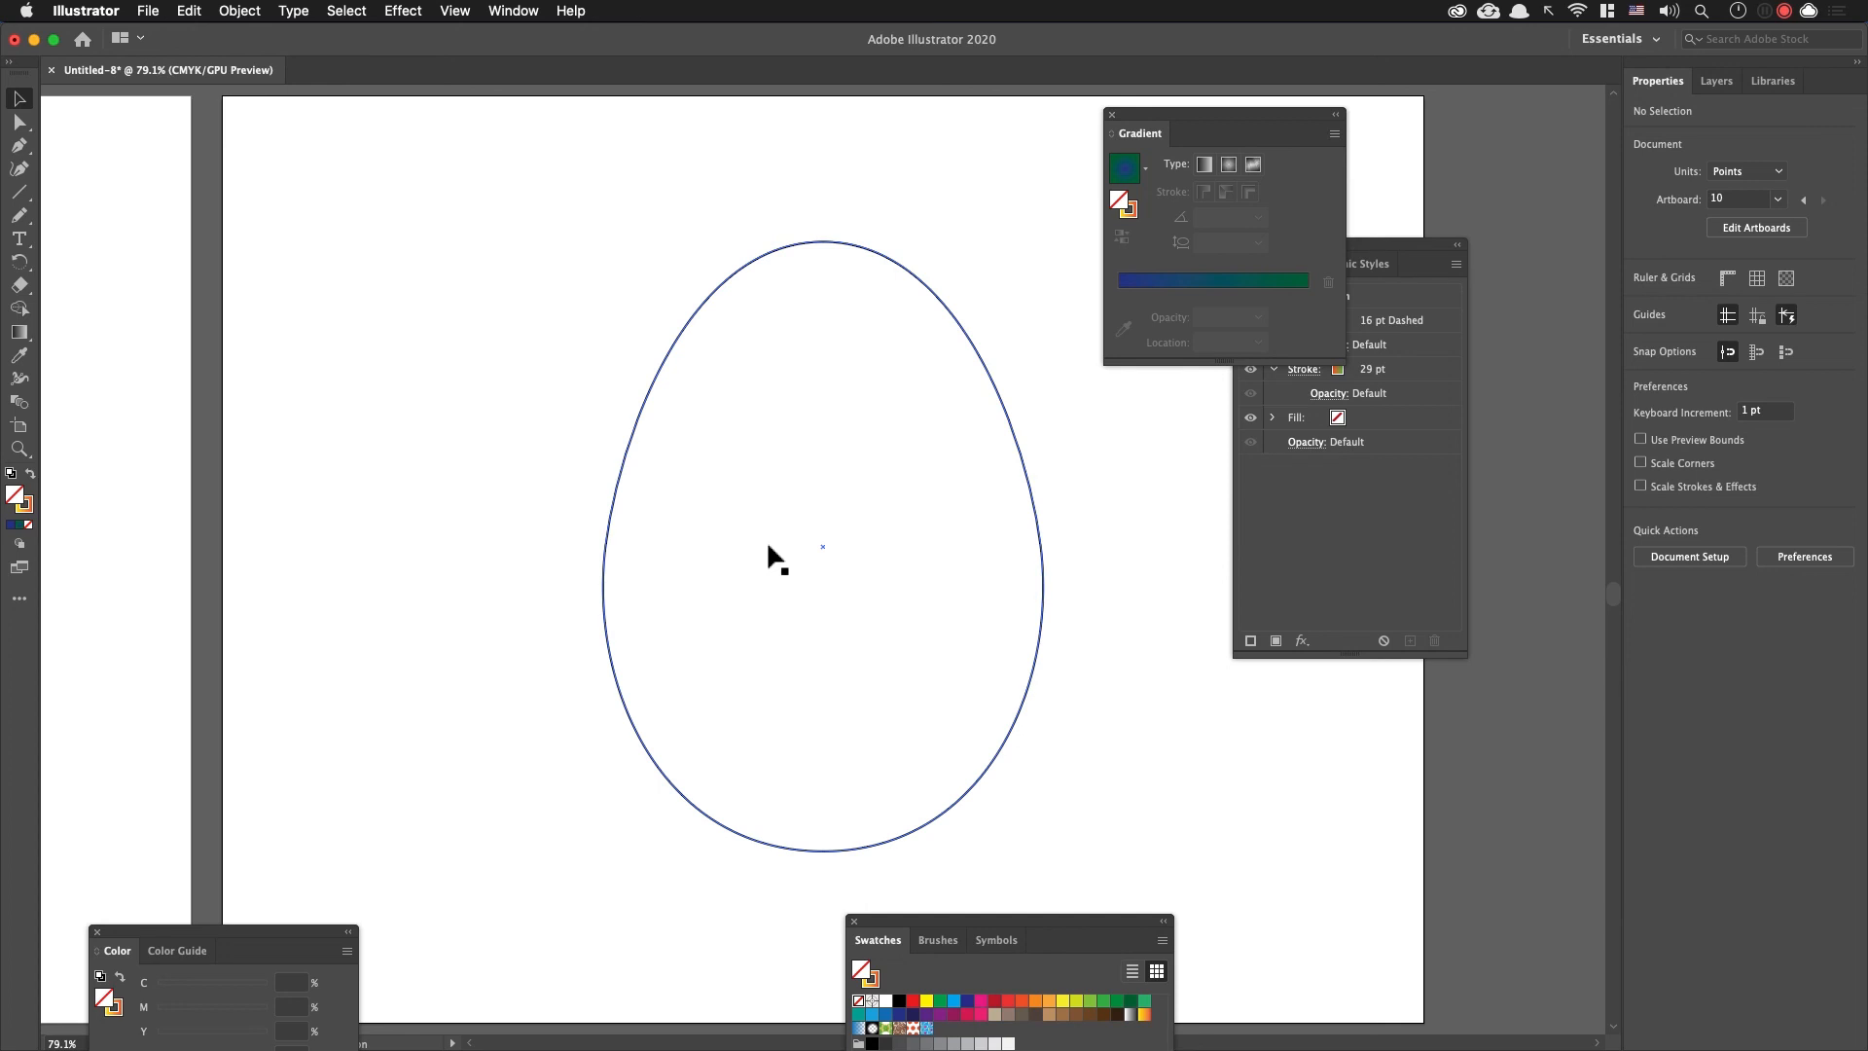
pyautogui.press('super+alt+0')
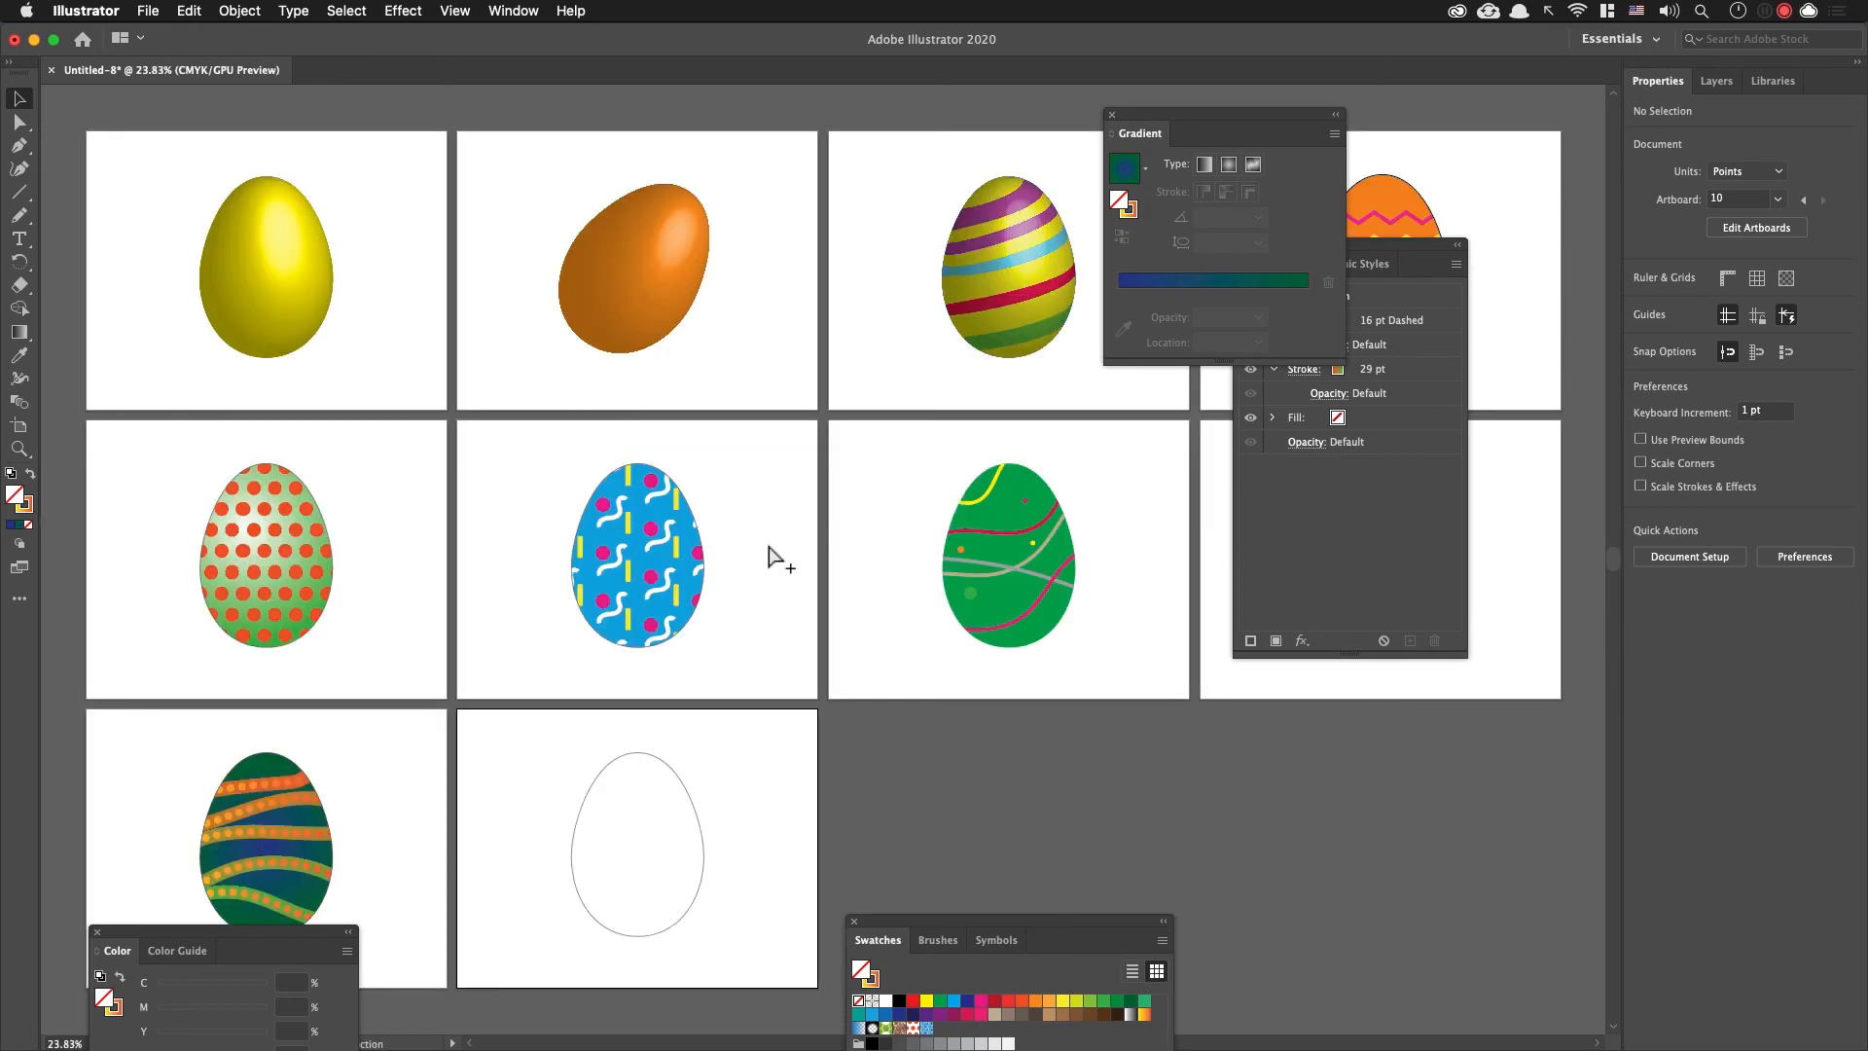
# Step: Switch to Chrome and look through the Easter egg image search results for decoration ideas
pyautogui.click(697, 793)
pyautogui.click(736, 797)
pyautogui.press('super+Tab')
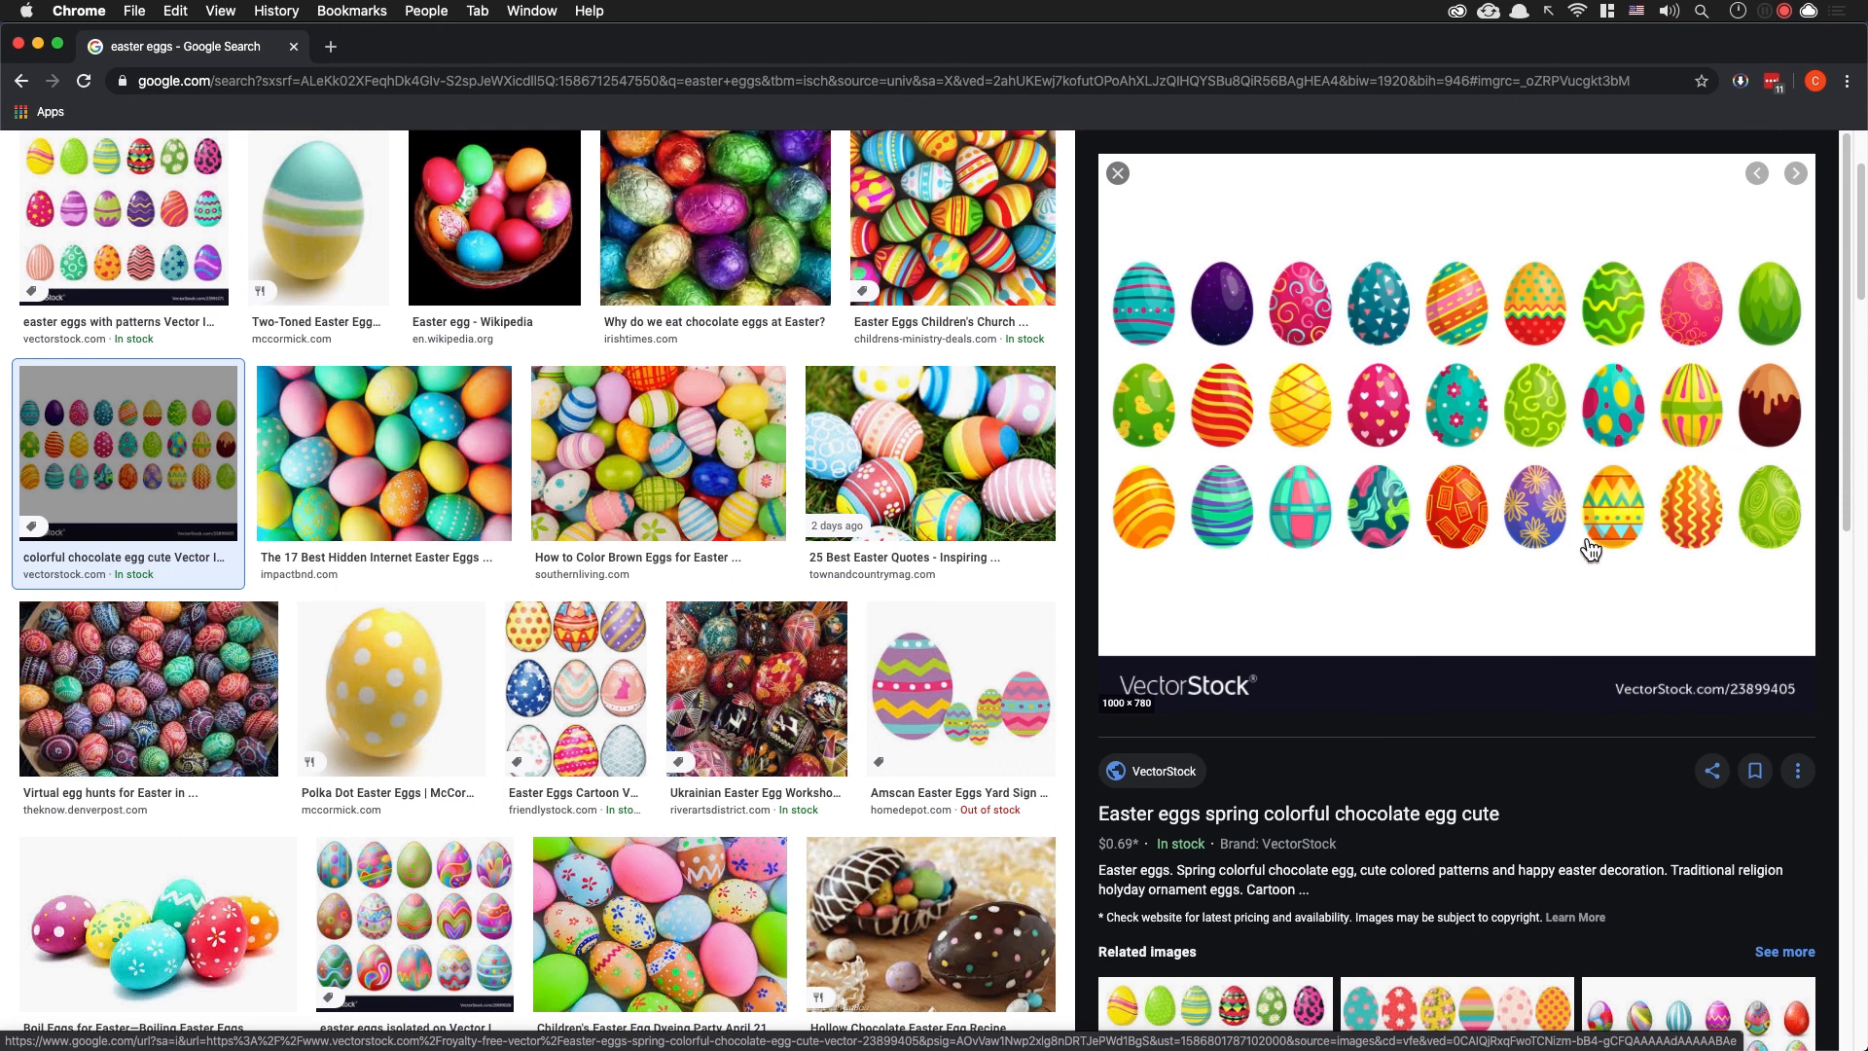
pyautogui.scroll(3, 560, 551)
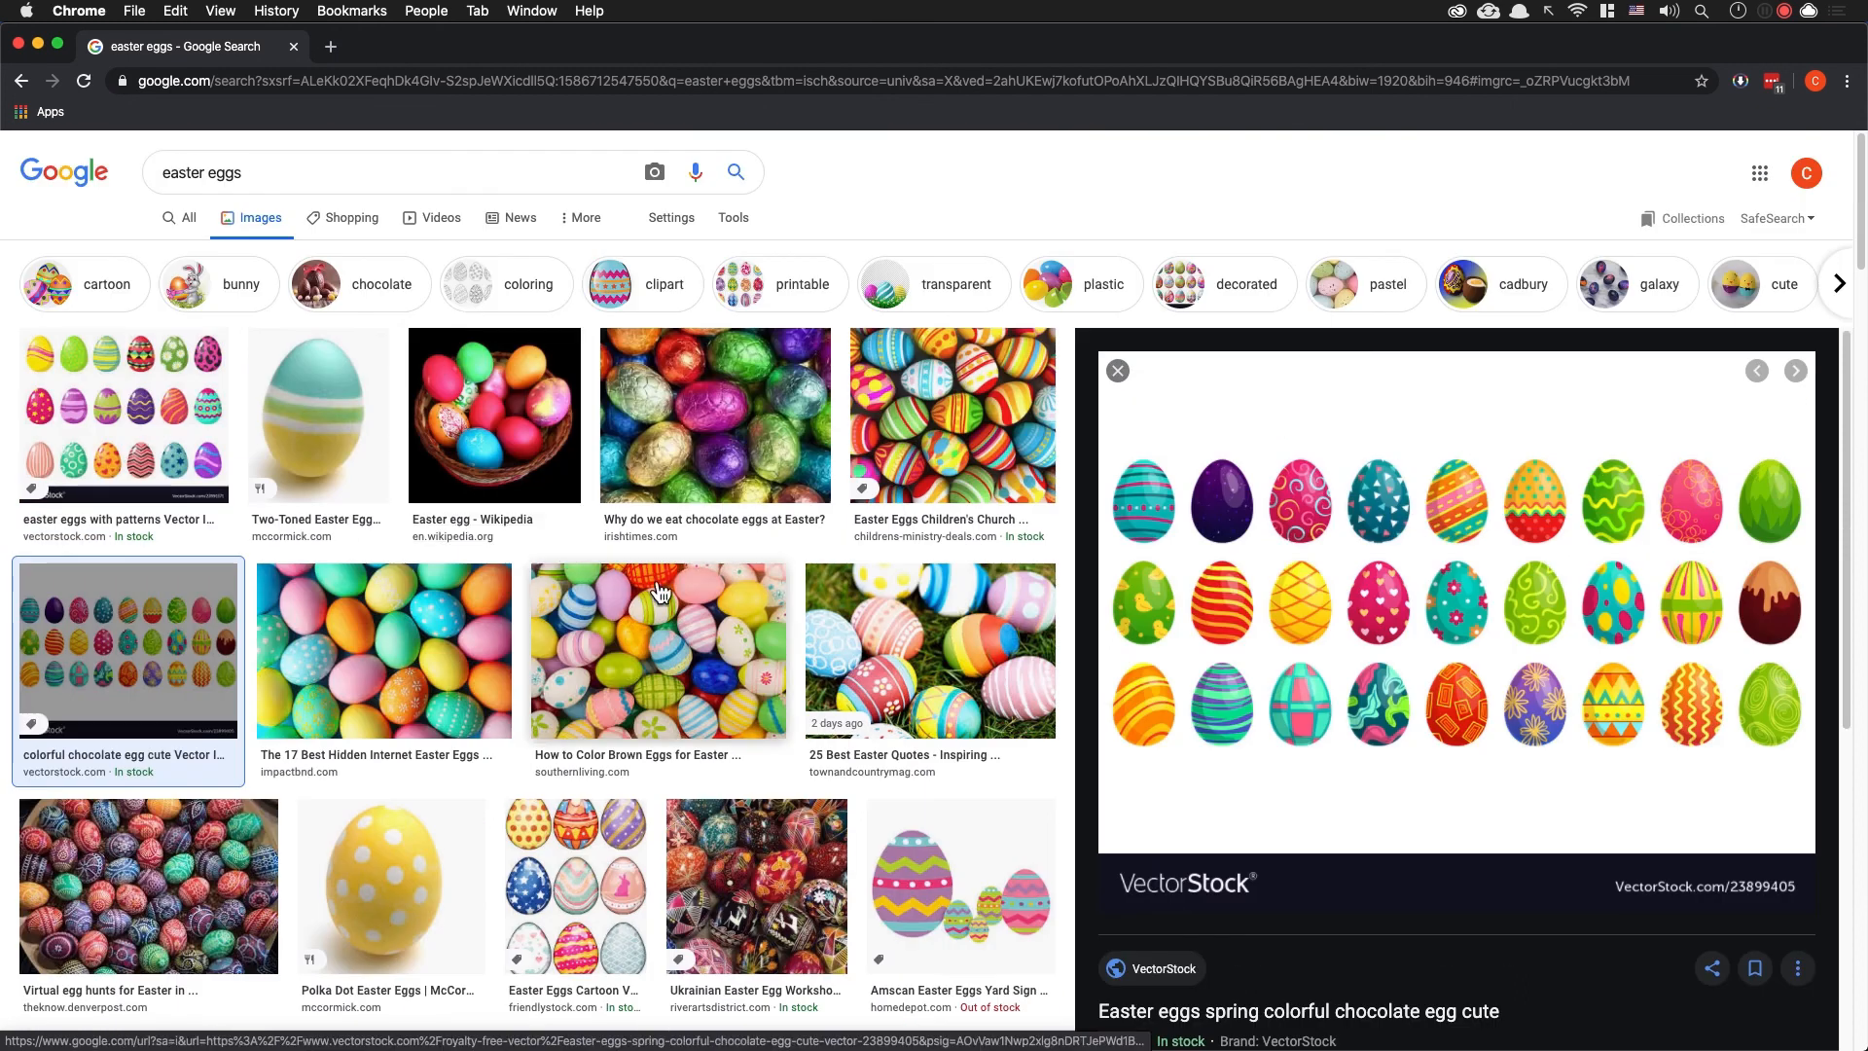
pyautogui.click(131, 435)
pyautogui.click(540, 463)
pyautogui.scroll(-8, 486, 428)
pyautogui.click(463, 407)
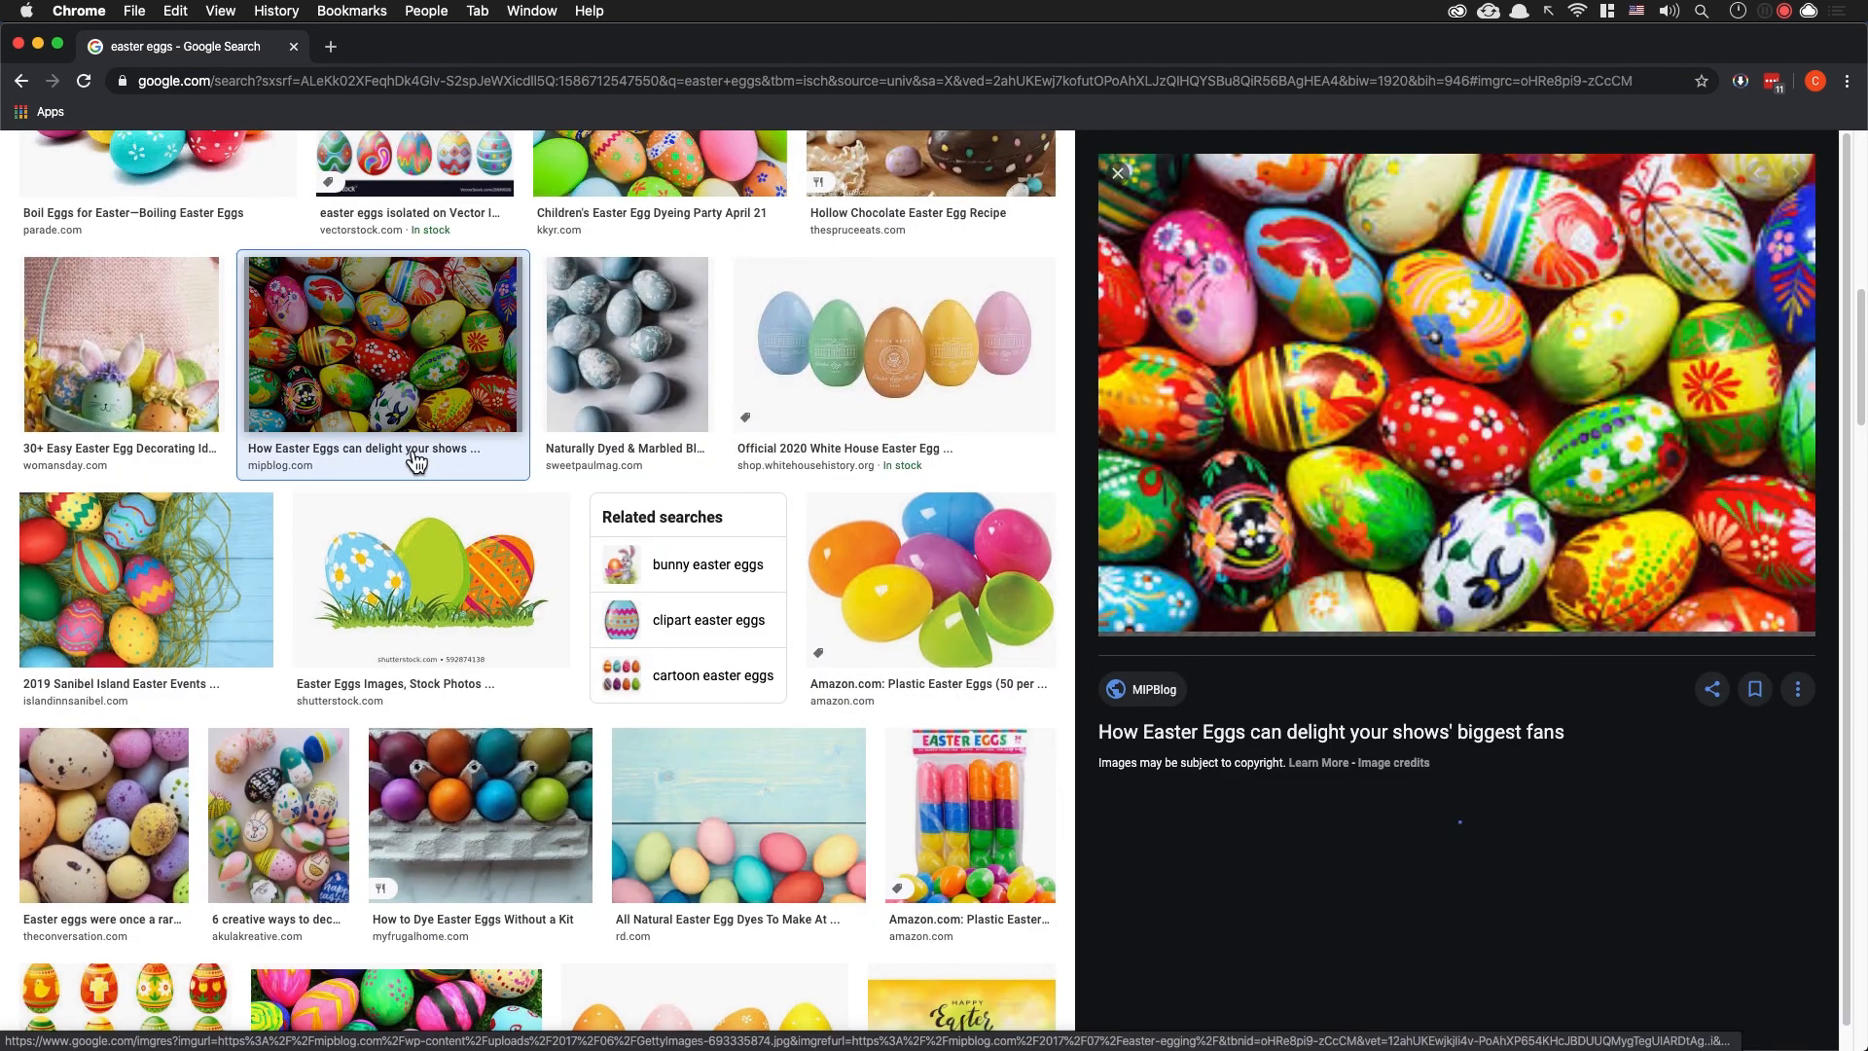
pyautogui.click(564, 631)
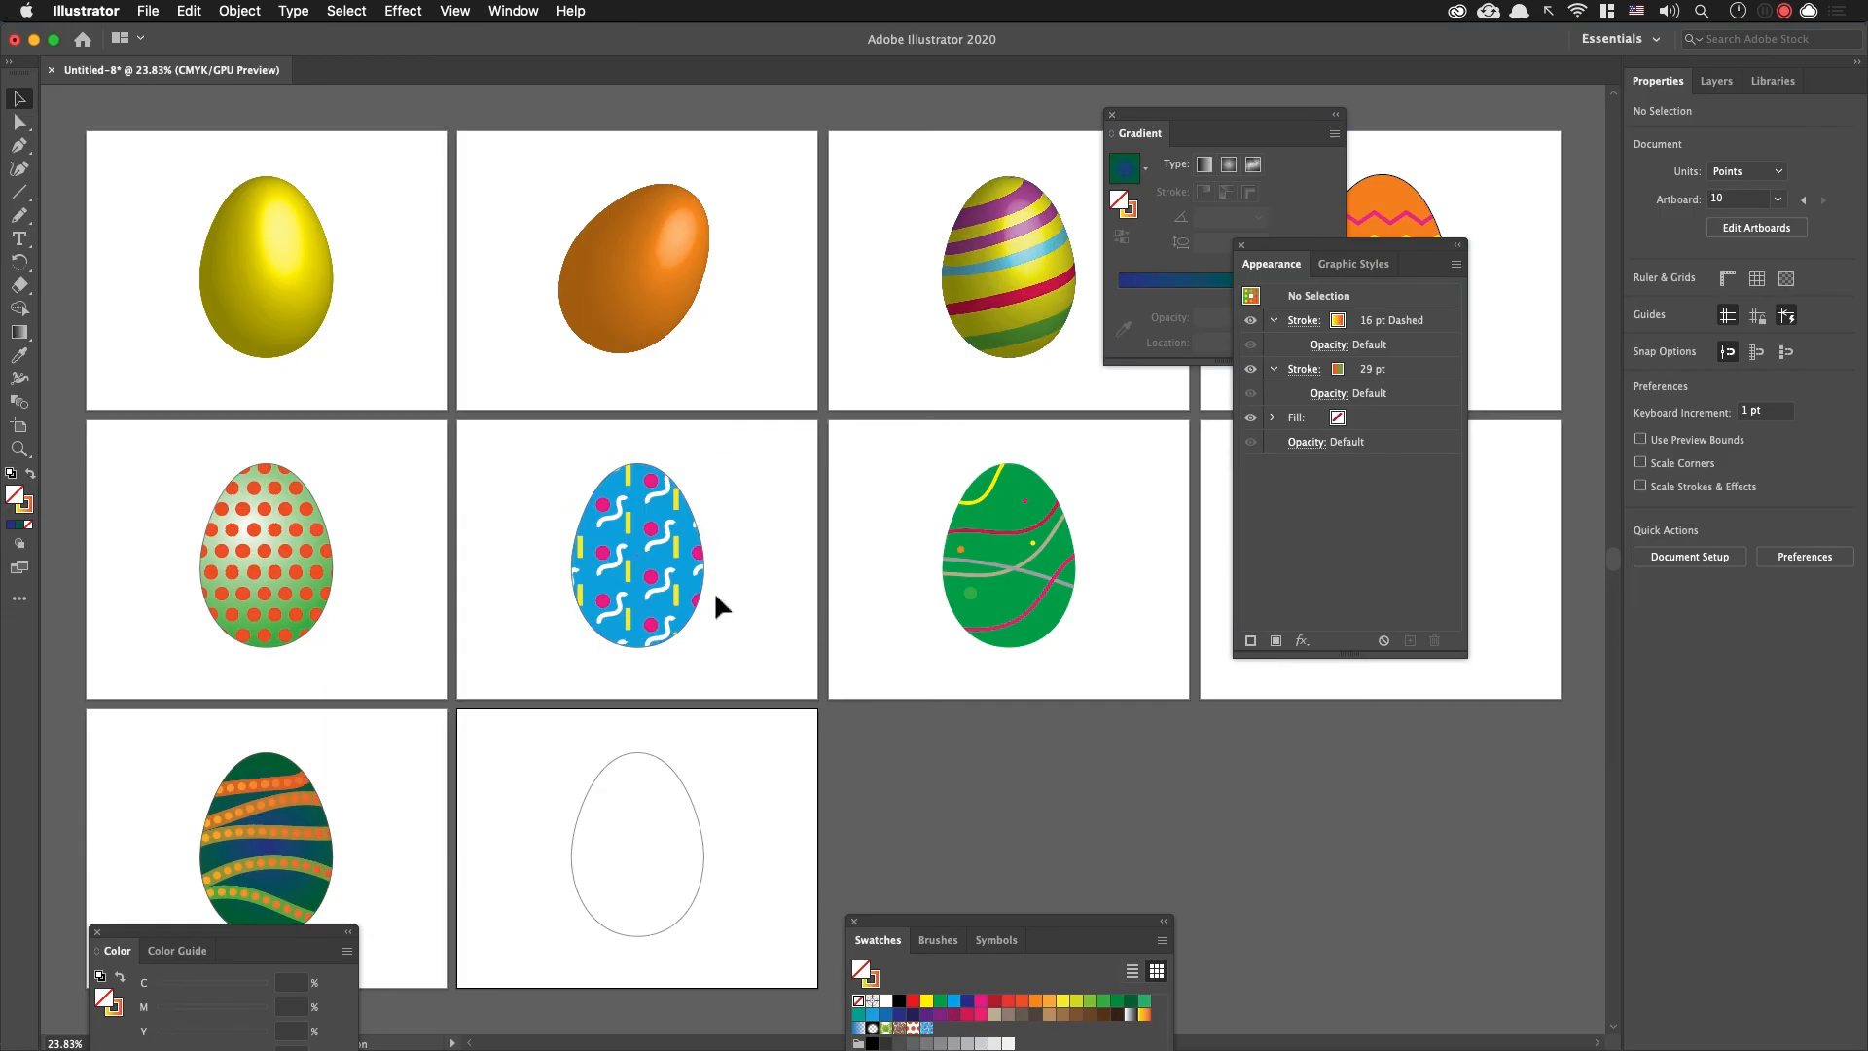
# Step: In Illustrator, draw a rectangle about 386 by 36 pt across the top of artboard 10's egg with default fill and stroke
pyautogui.click(793, 618)
pyautogui.click(744, 885)
pyautogui.moveTo(744, 885); pyautogui.dragTo(601, 601)
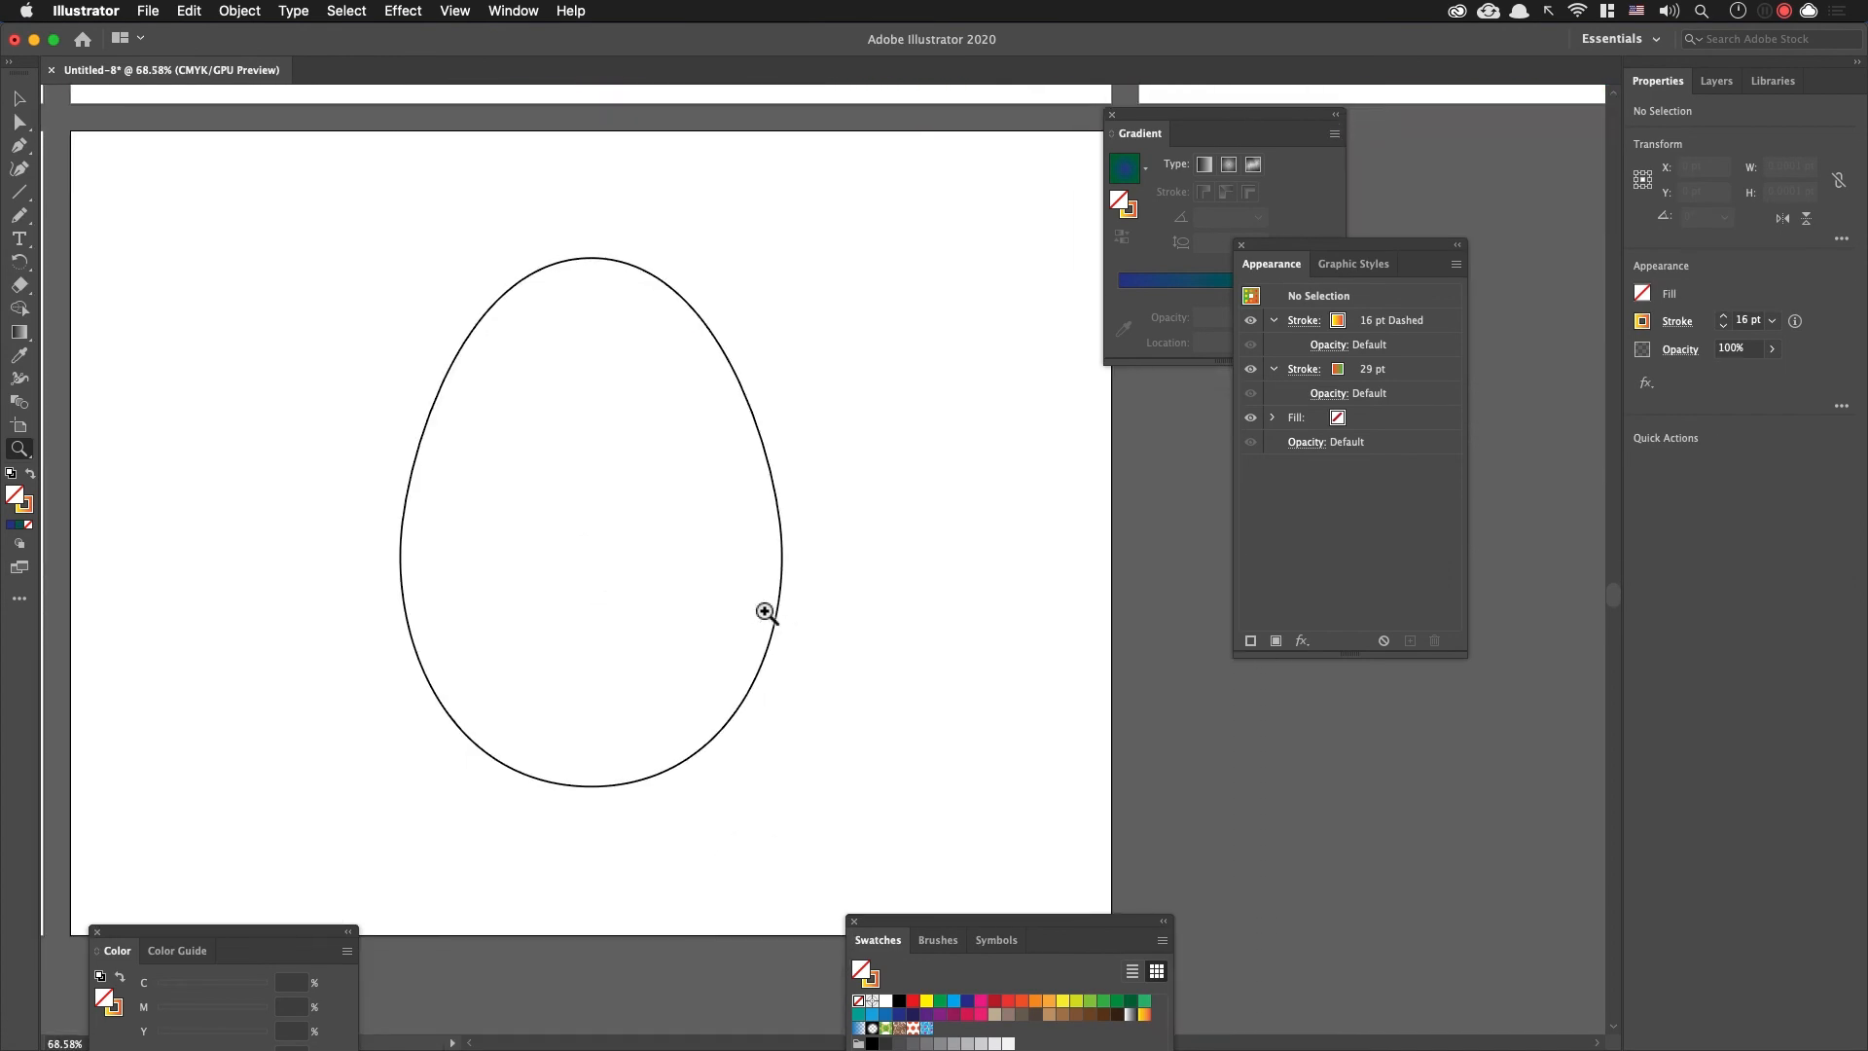
pyautogui.press('m')
pyautogui.moveTo(384, 245)
pyautogui.mouseDown()
pyautogui.moveTo(892, 295)
pyautogui.moveTo(747, 297)
pyautogui.mouseUp()
pyautogui.press('v')
pyautogui.click(792, 288)
pyautogui.press('d')
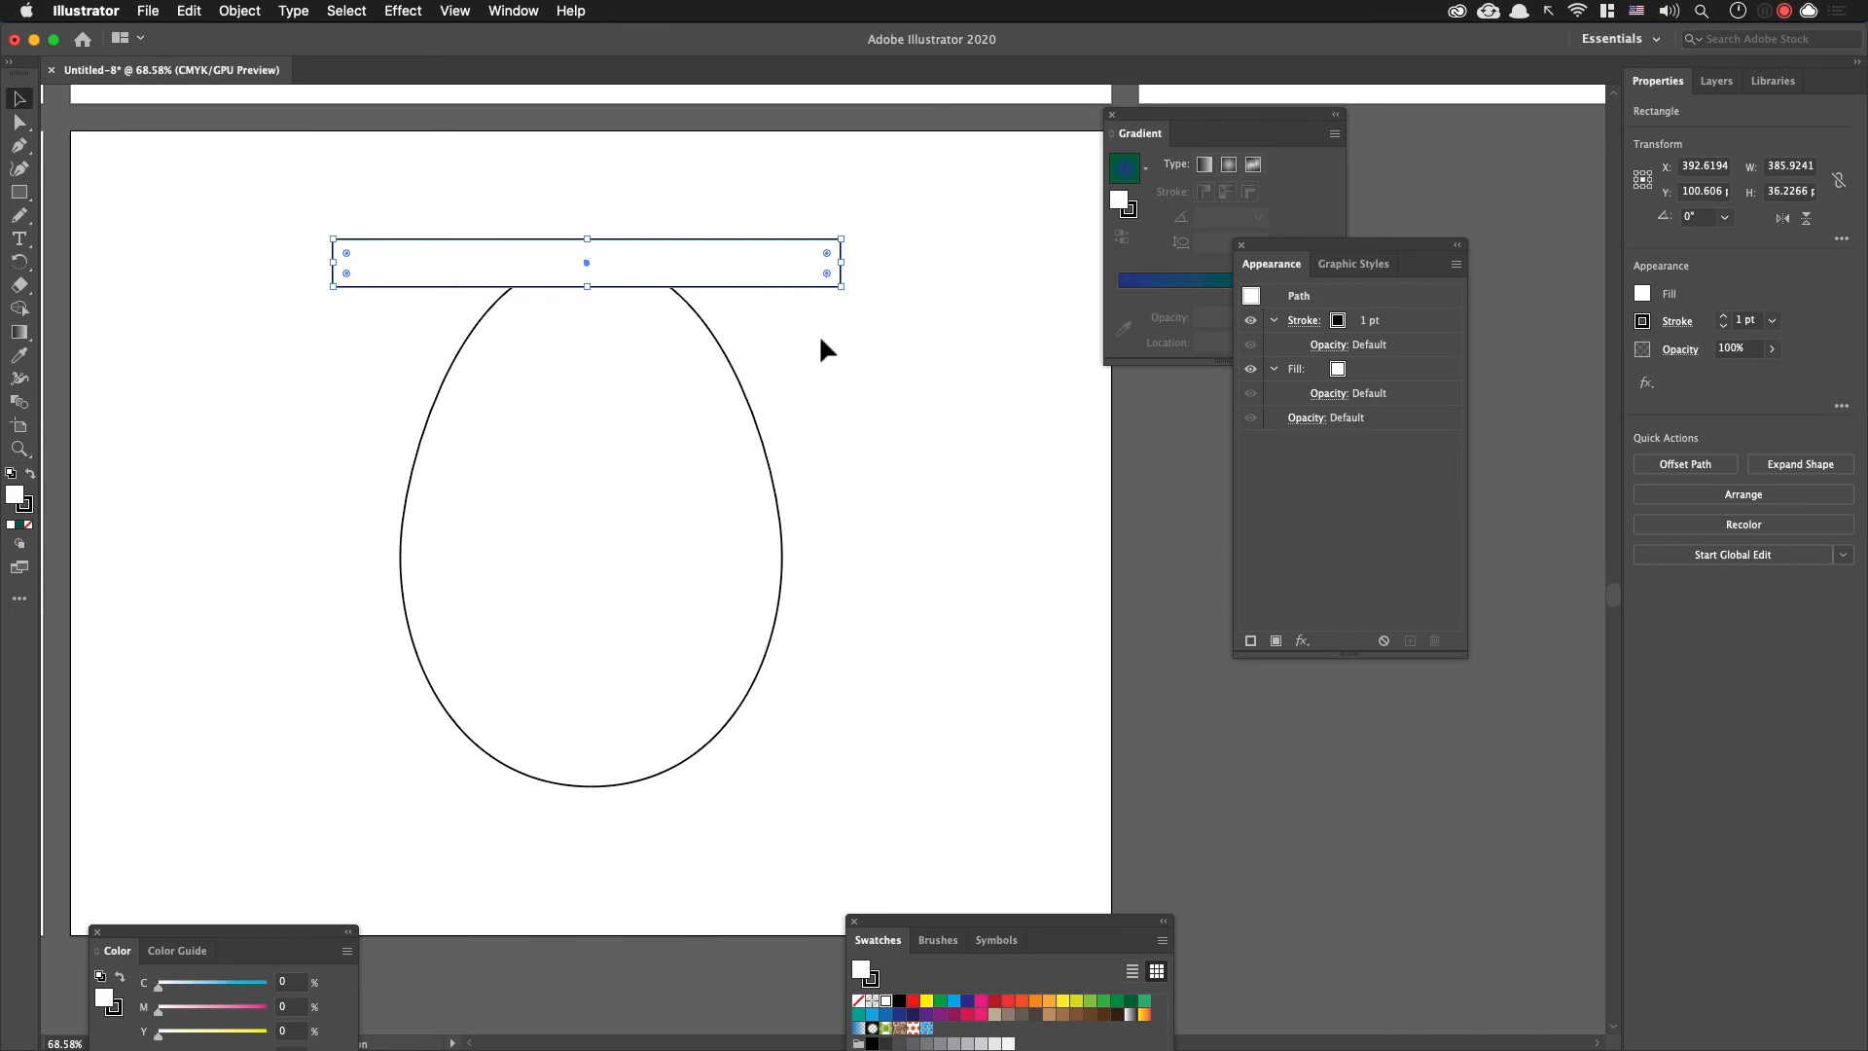
# Step: Remove the rectangle's stroke and fill it with green (C 85, M 10, Y 100)
pyautogui.click(27, 524)
pyautogui.click(14, 494)
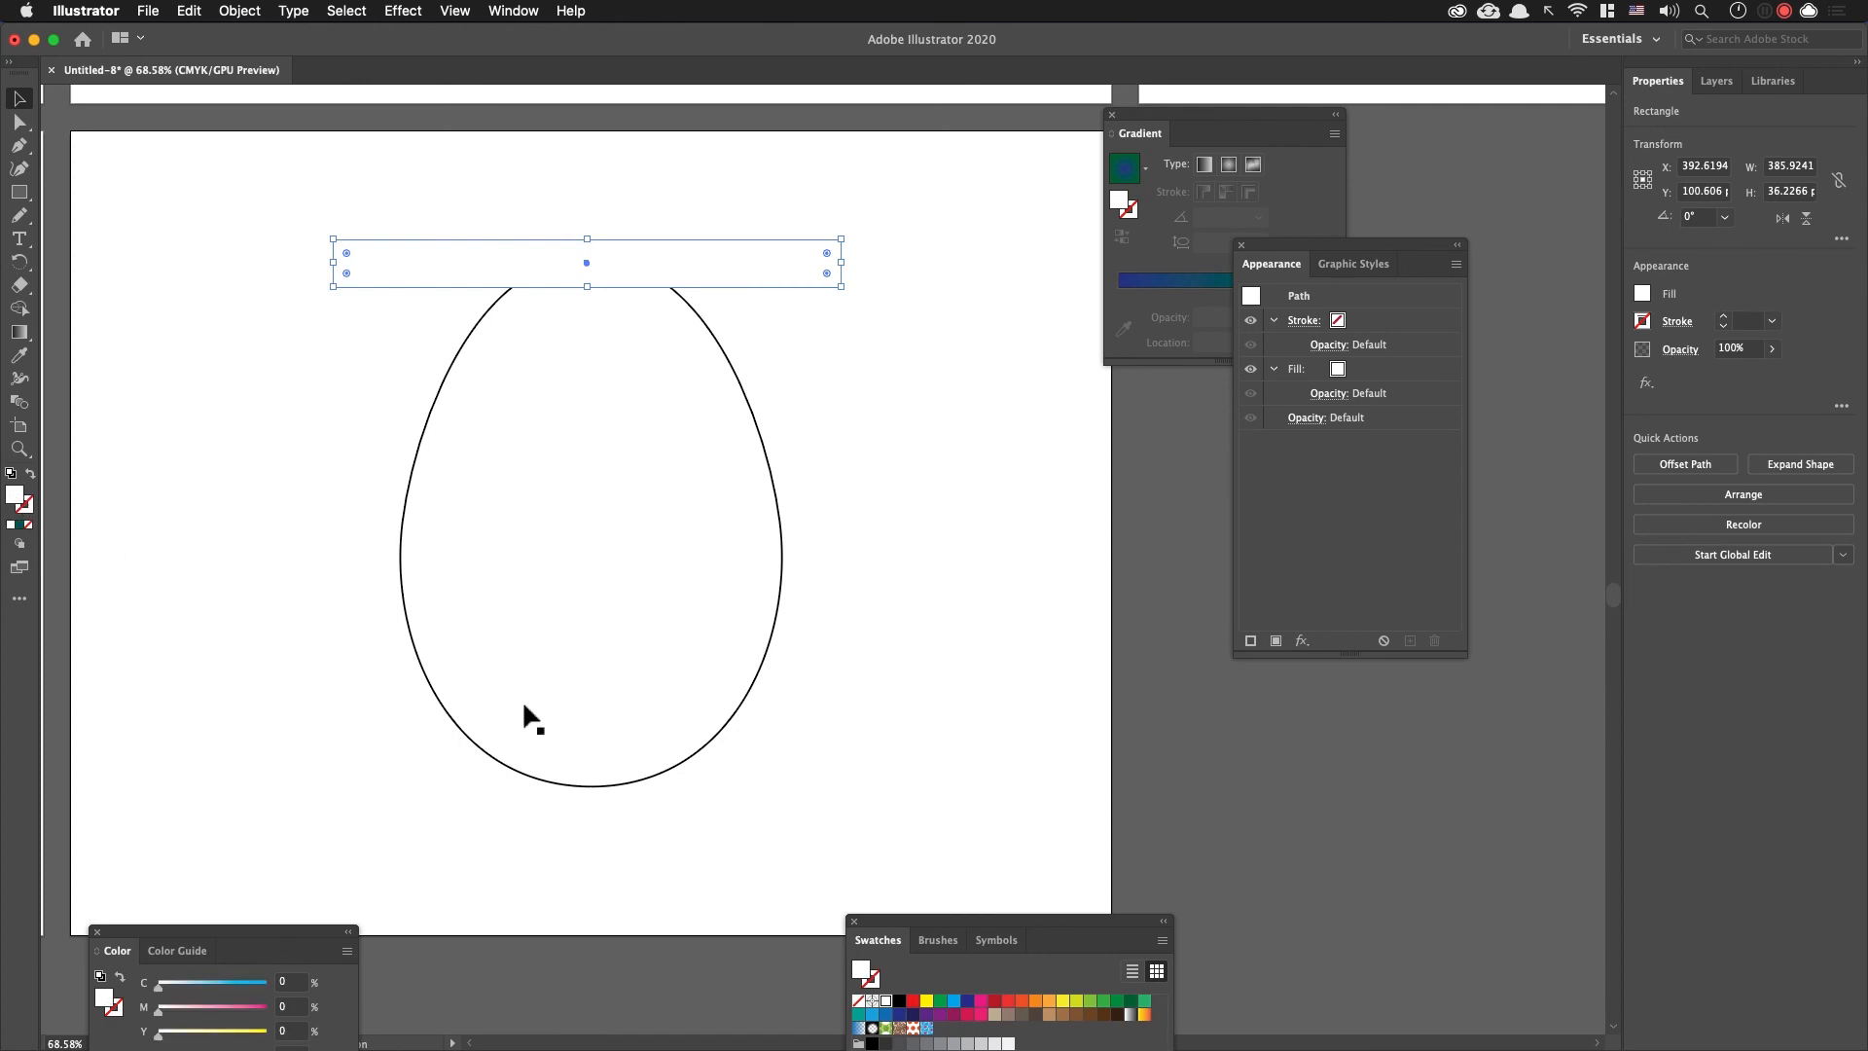
pyautogui.click(1118, 1001)
pyautogui.click(908, 397)
# Step: Copy the green bar straight down to the egg's bottom and fill the copy with purple (C 50, M 100, Y 0)
pyautogui.moveTo(810, 287); pyautogui.dragTo(795, 775)
pyautogui.click(755, 267)
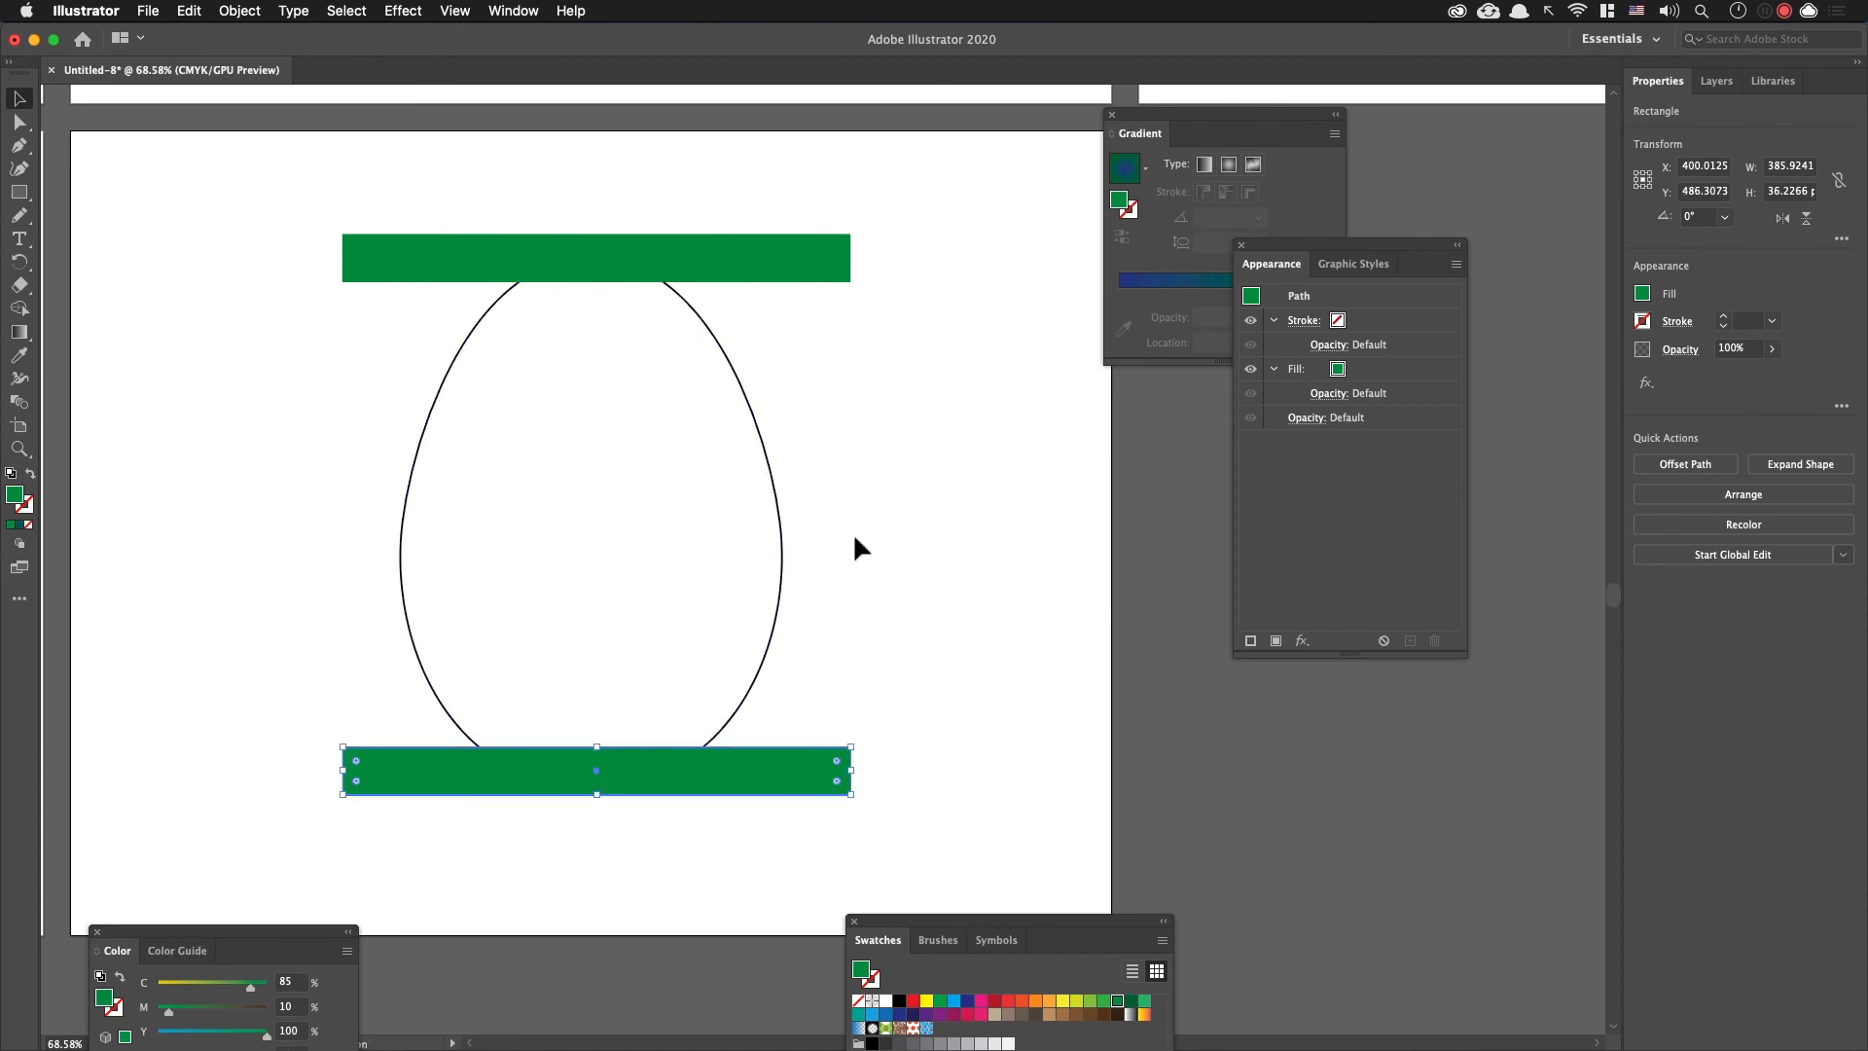
pyautogui.click(967, 1000)
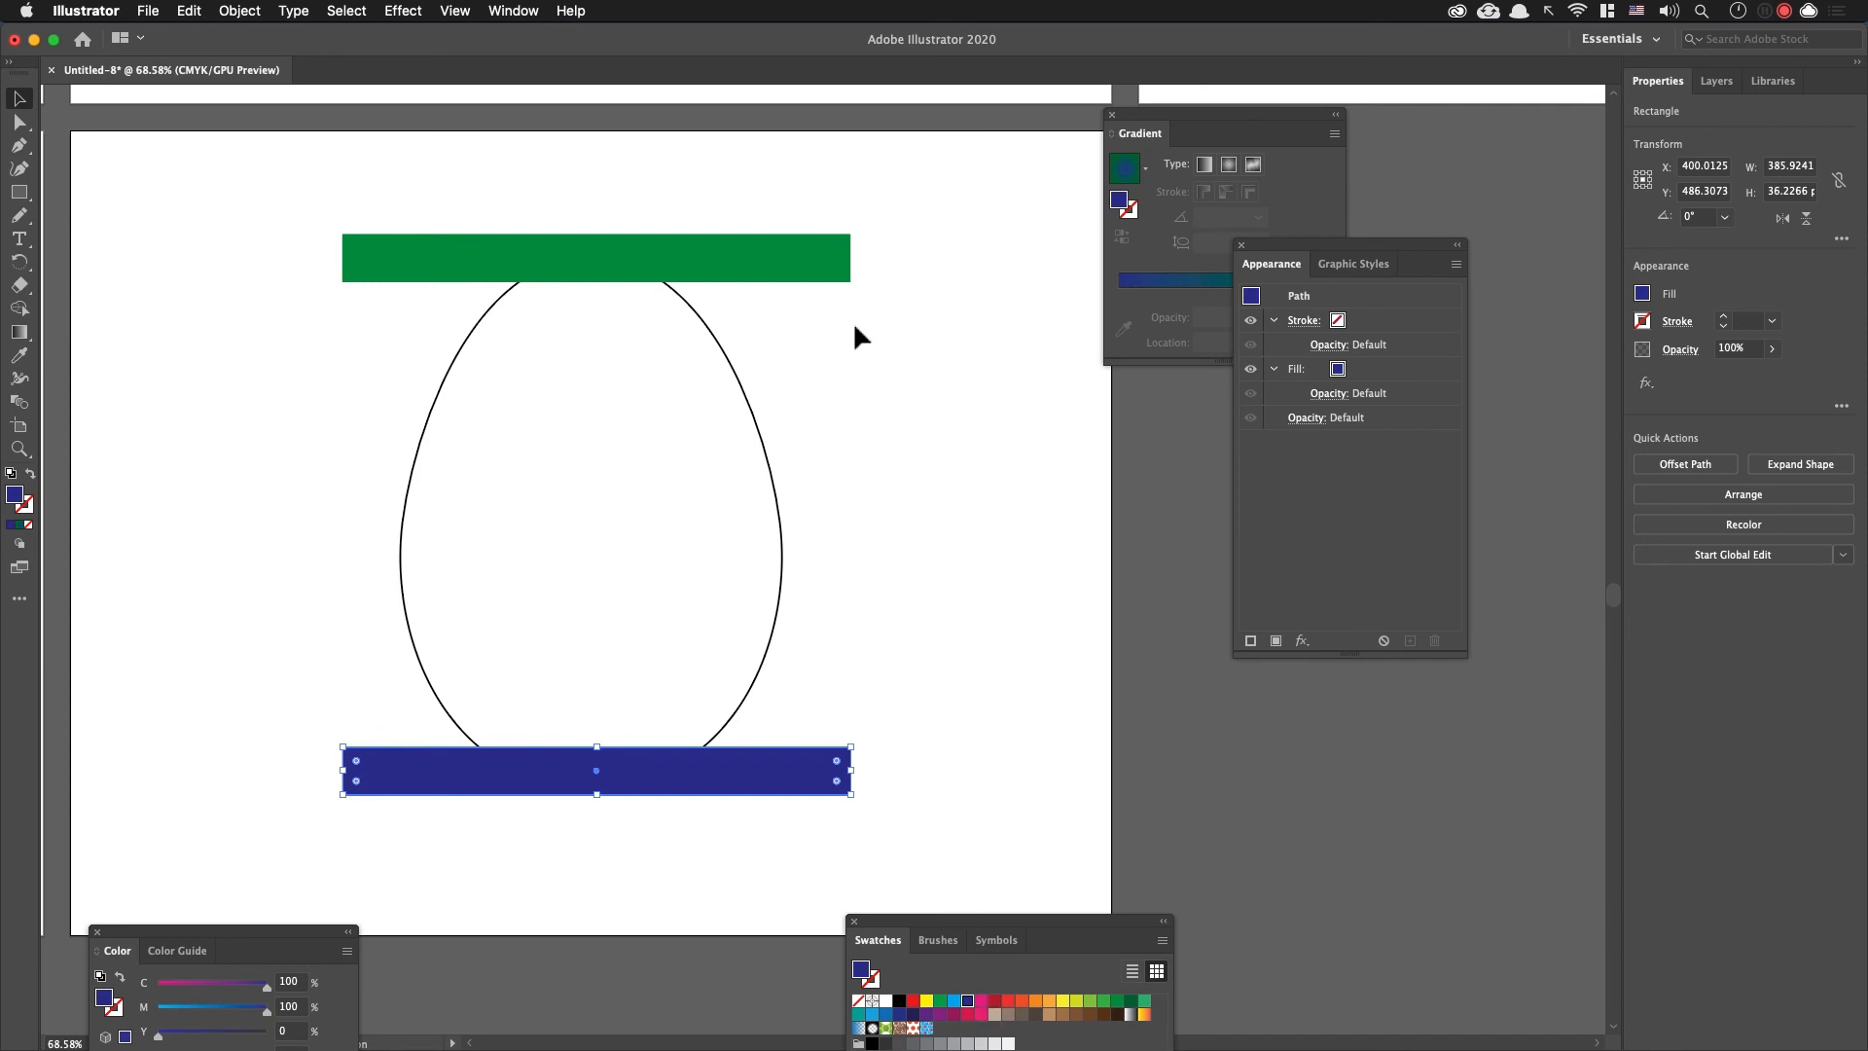
pyautogui.click(926, 1013)
pyautogui.click(940, 1013)
pyautogui.click(926, 692)
# Step: Copy the purple bar upward, fill the copy with red (C 0, M 90, Y 85) and place it midway between the other two bars
pyautogui.moveTo(804, 779); pyautogui.dragTo(812, 416)
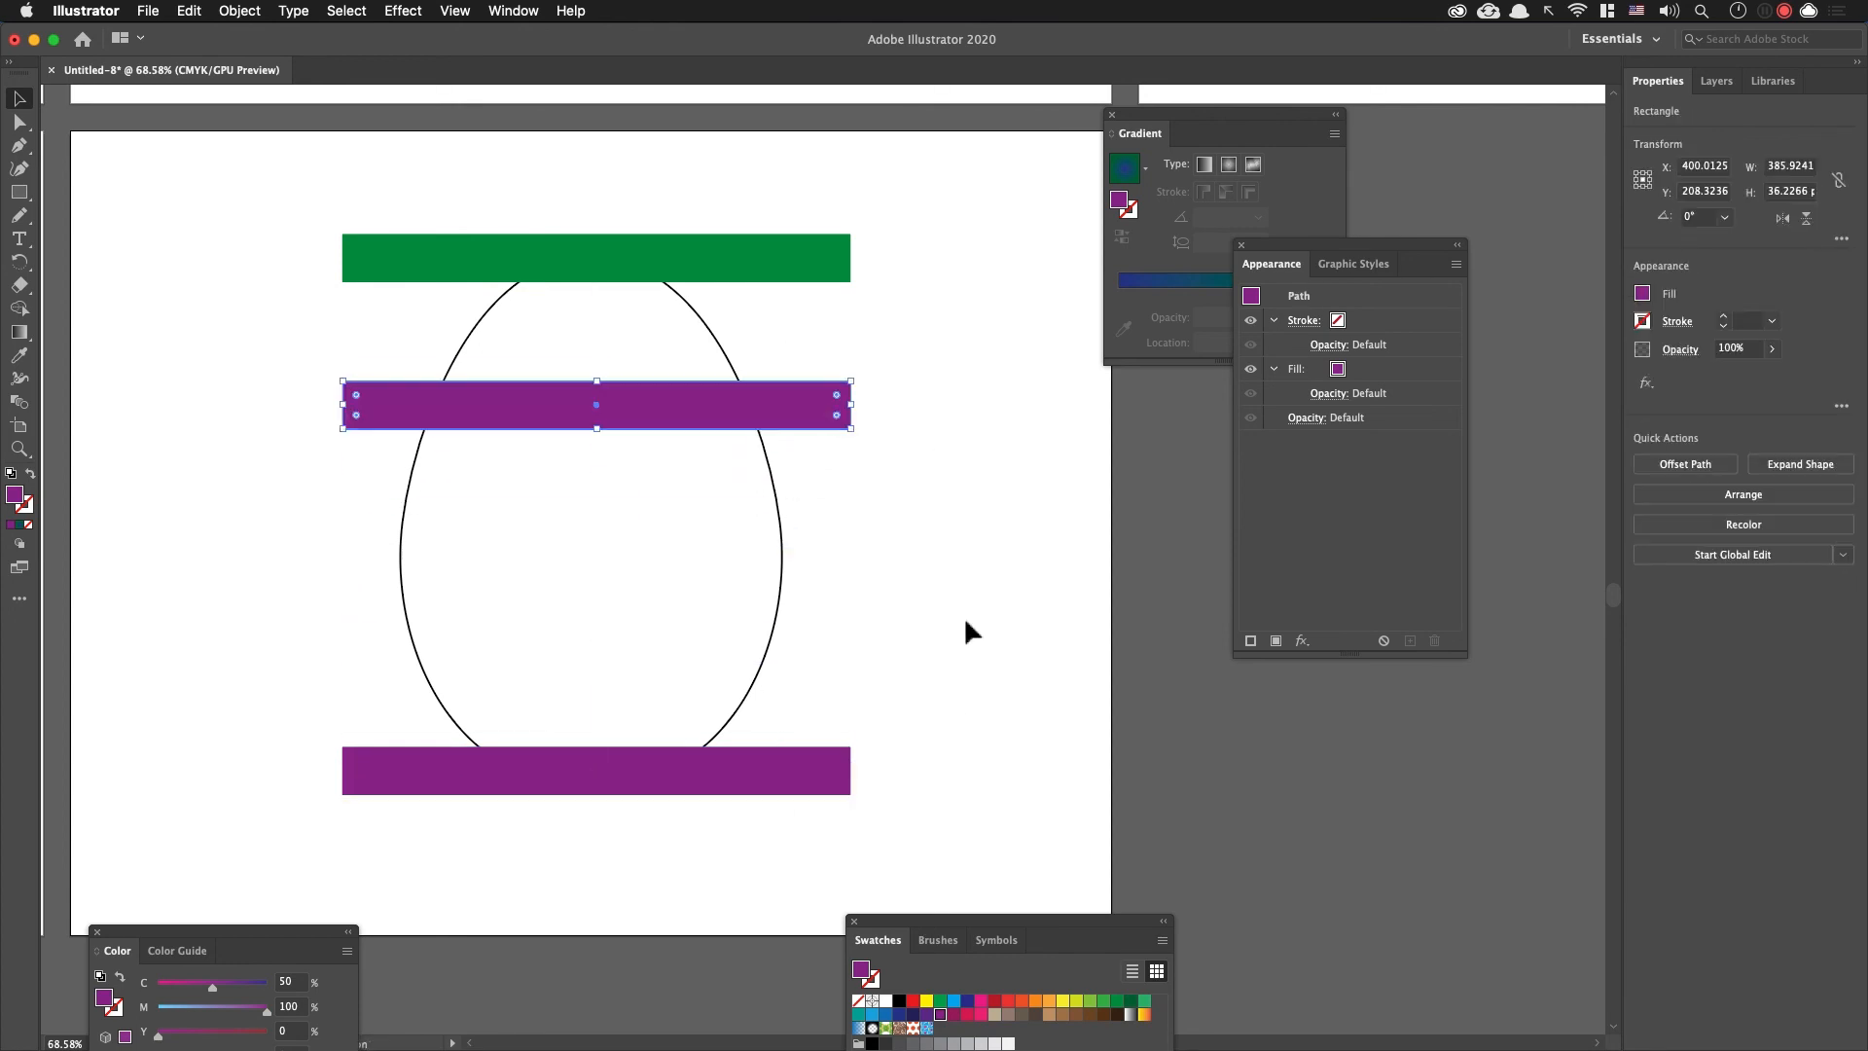
pyautogui.click(1008, 1002)
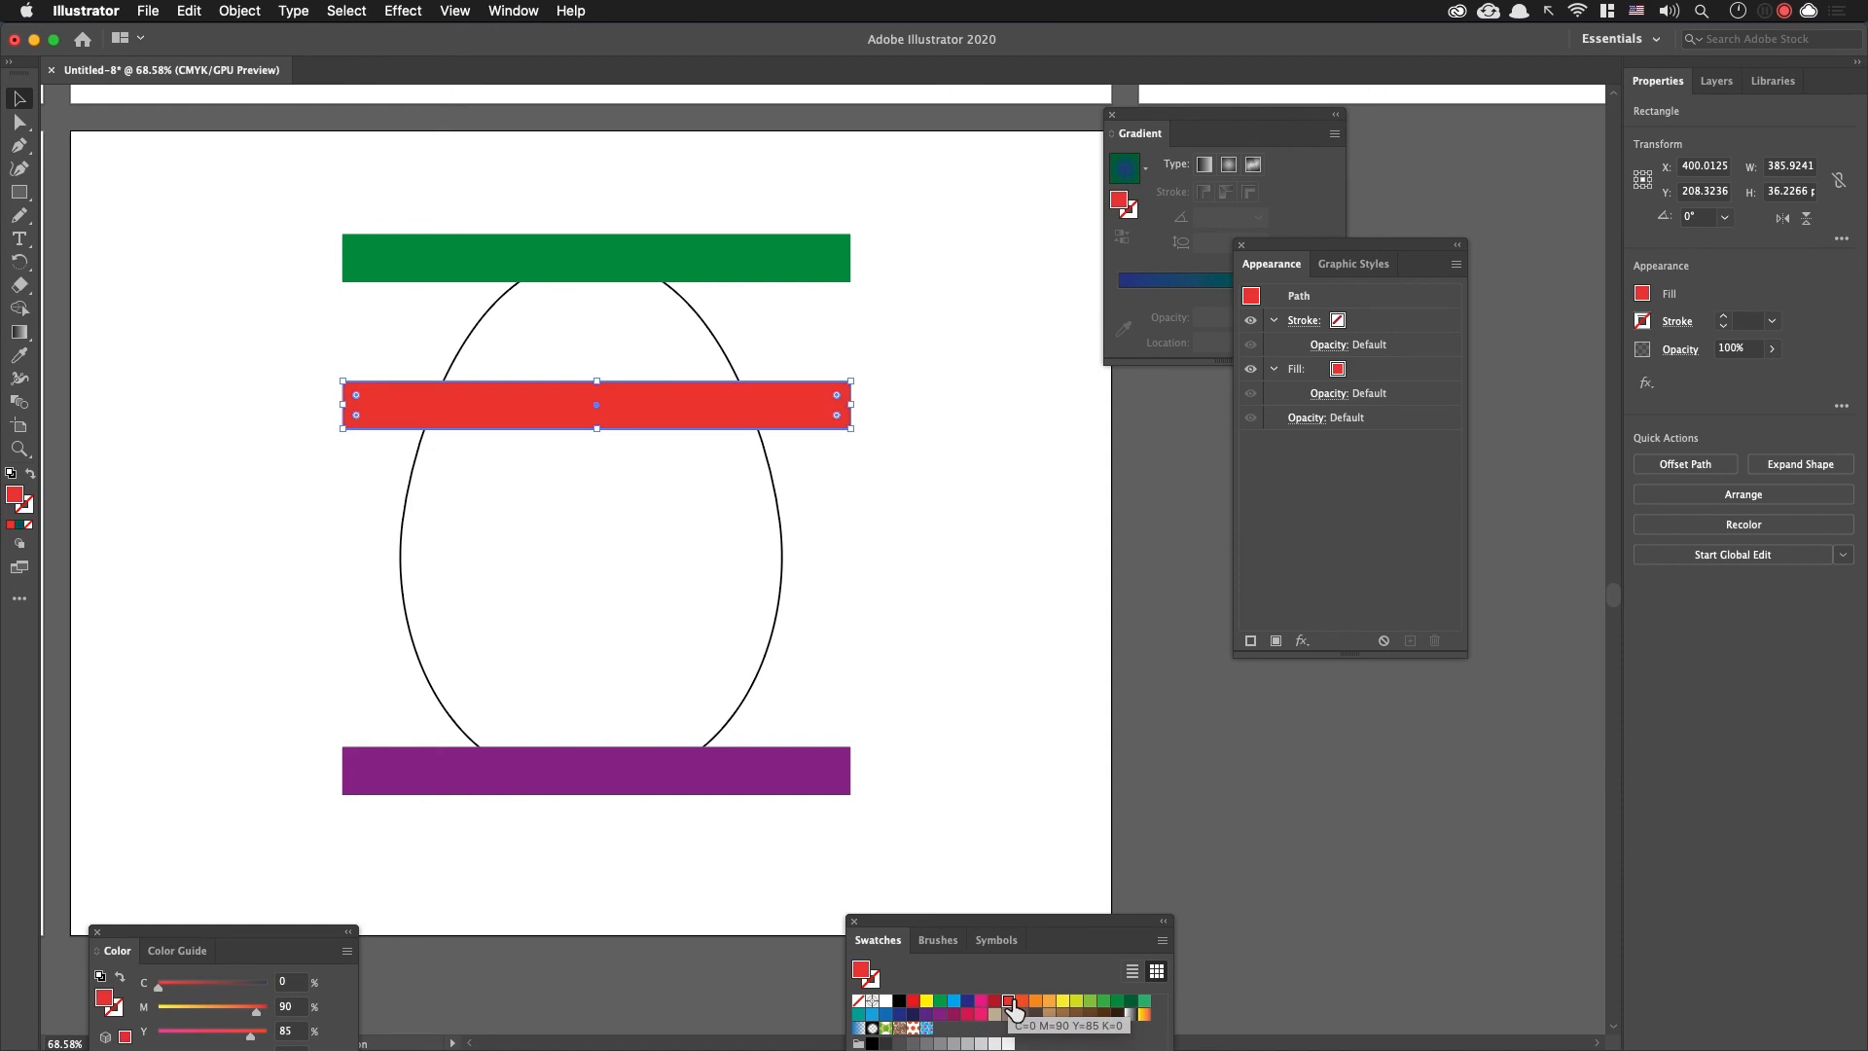
pyautogui.click(904, 474)
pyautogui.moveTo(840, 405); pyautogui.dragTo(836, 498)
pyautogui.click(917, 530)
# Step: Blend the three bars together and open the blend's options with the preview on
pyautogui.moveTo(972, 826); pyautogui.dragTo(825, 216)
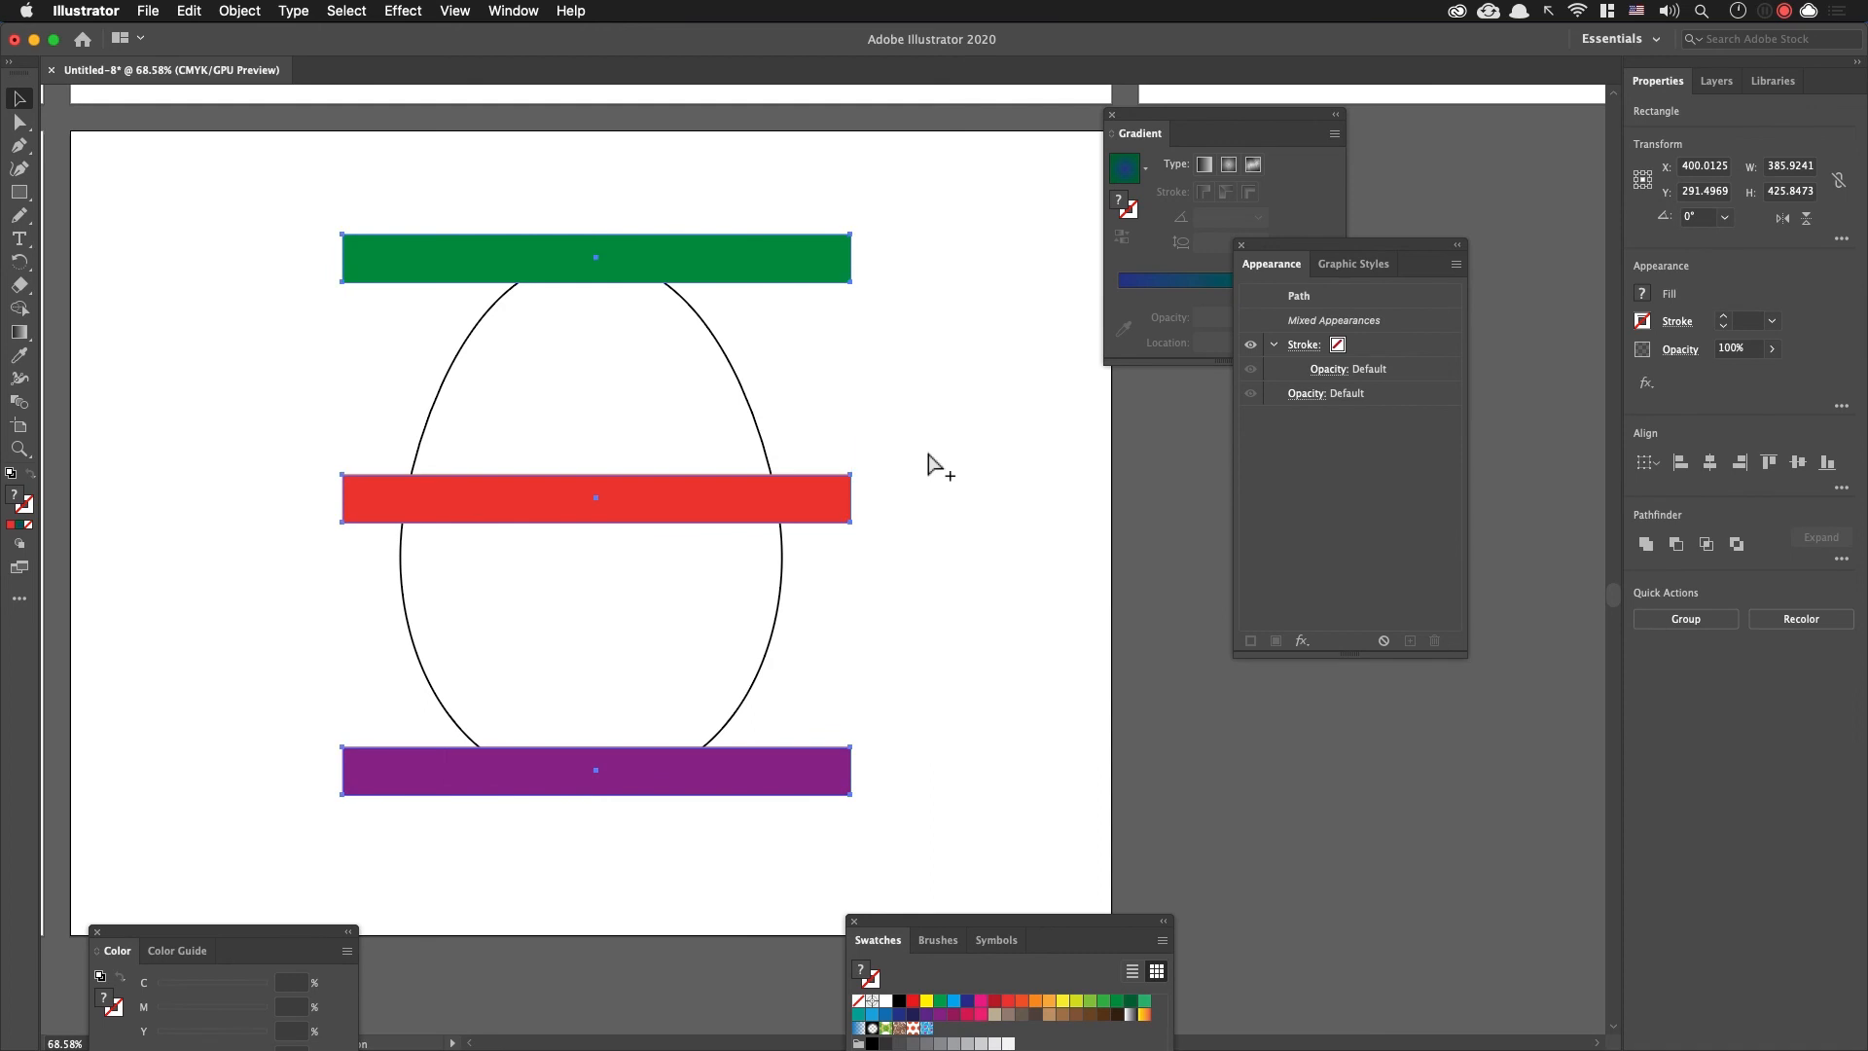
pyautogui.press('super+alt+b')
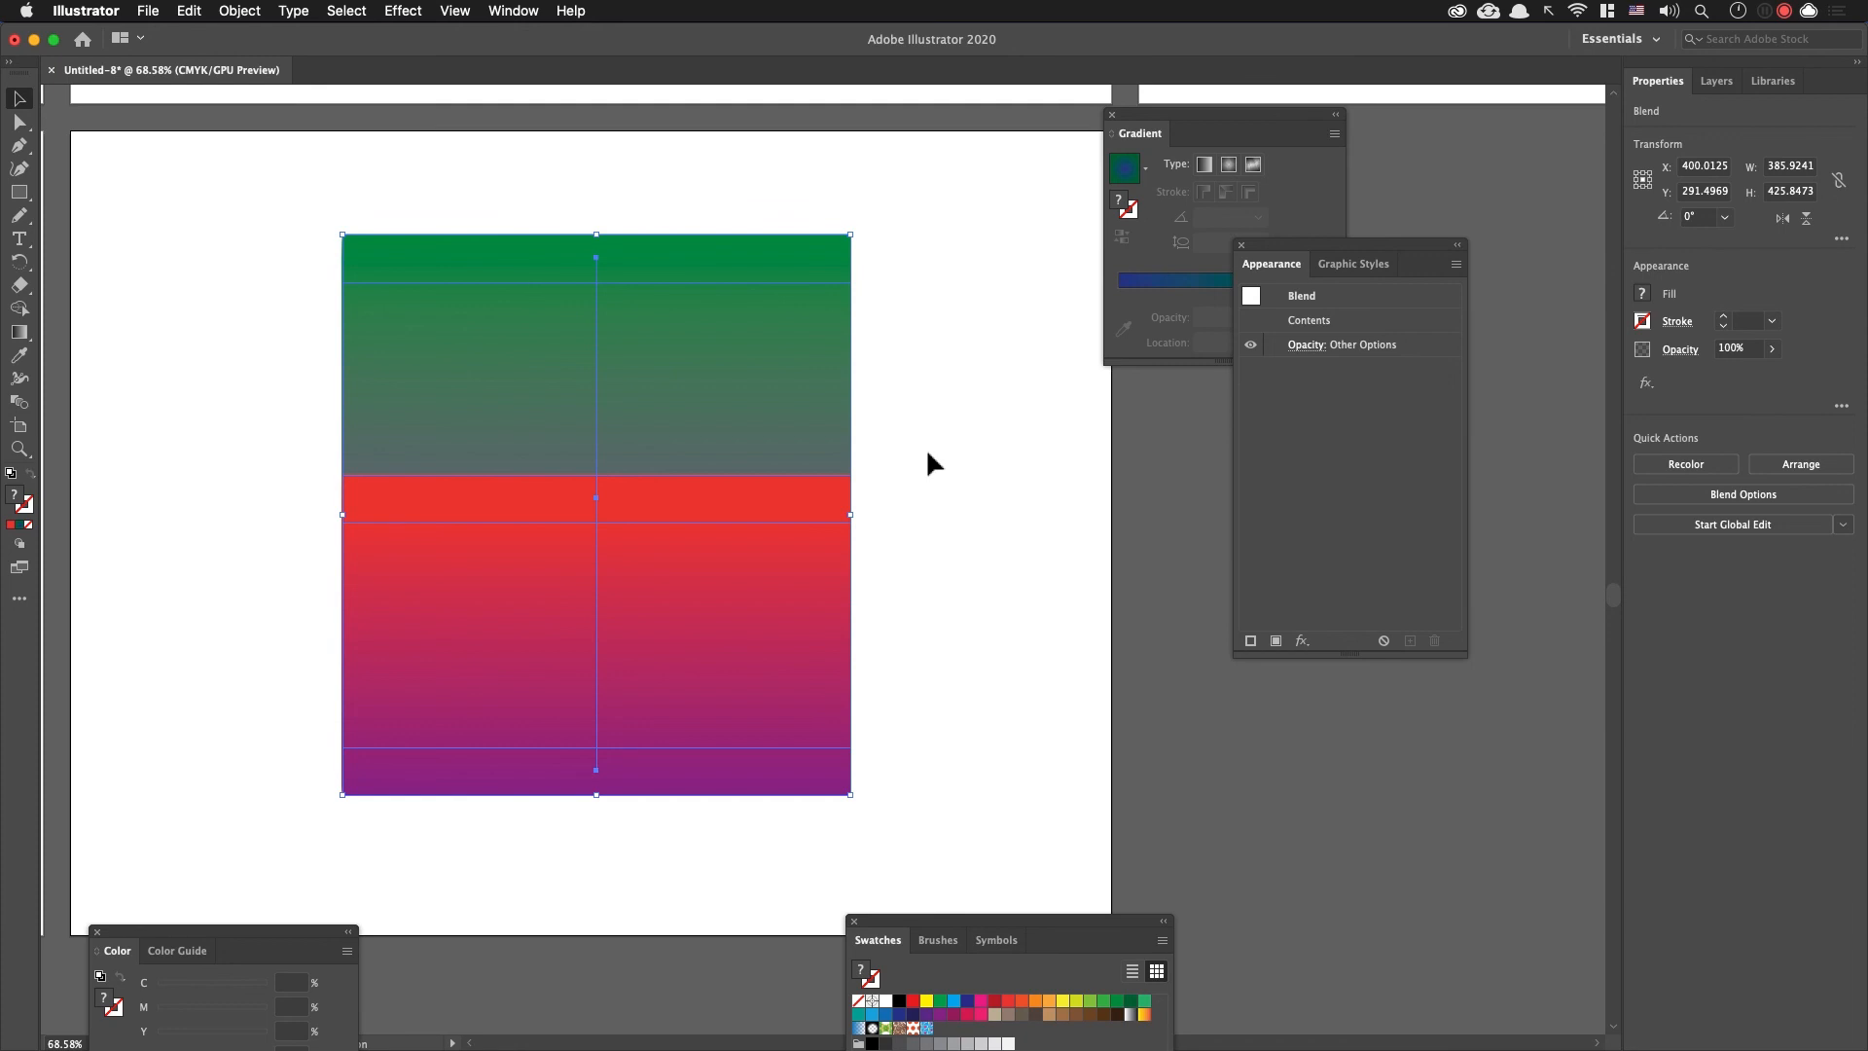
pyautogui.press('w')
pyautogui.press('Return')
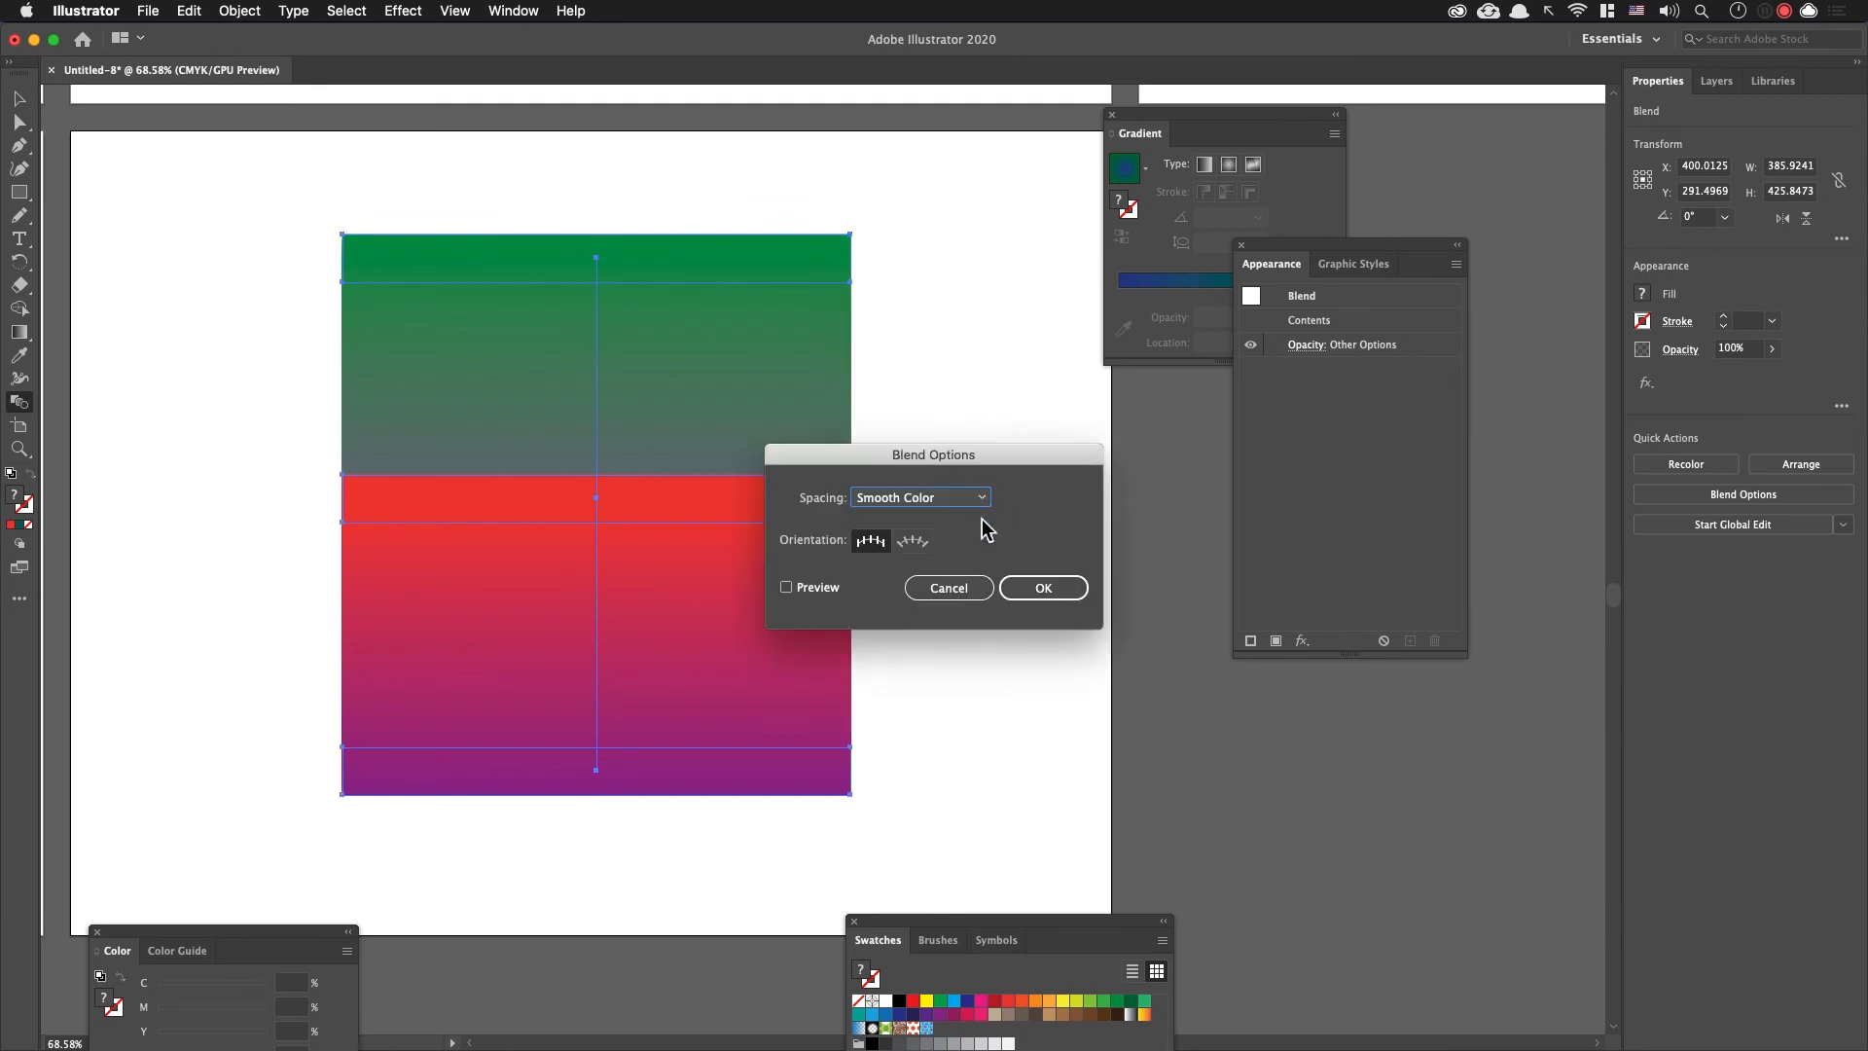
pyautogui.moveTo(981, 462); pyautogui.dragTo(1036, 452)
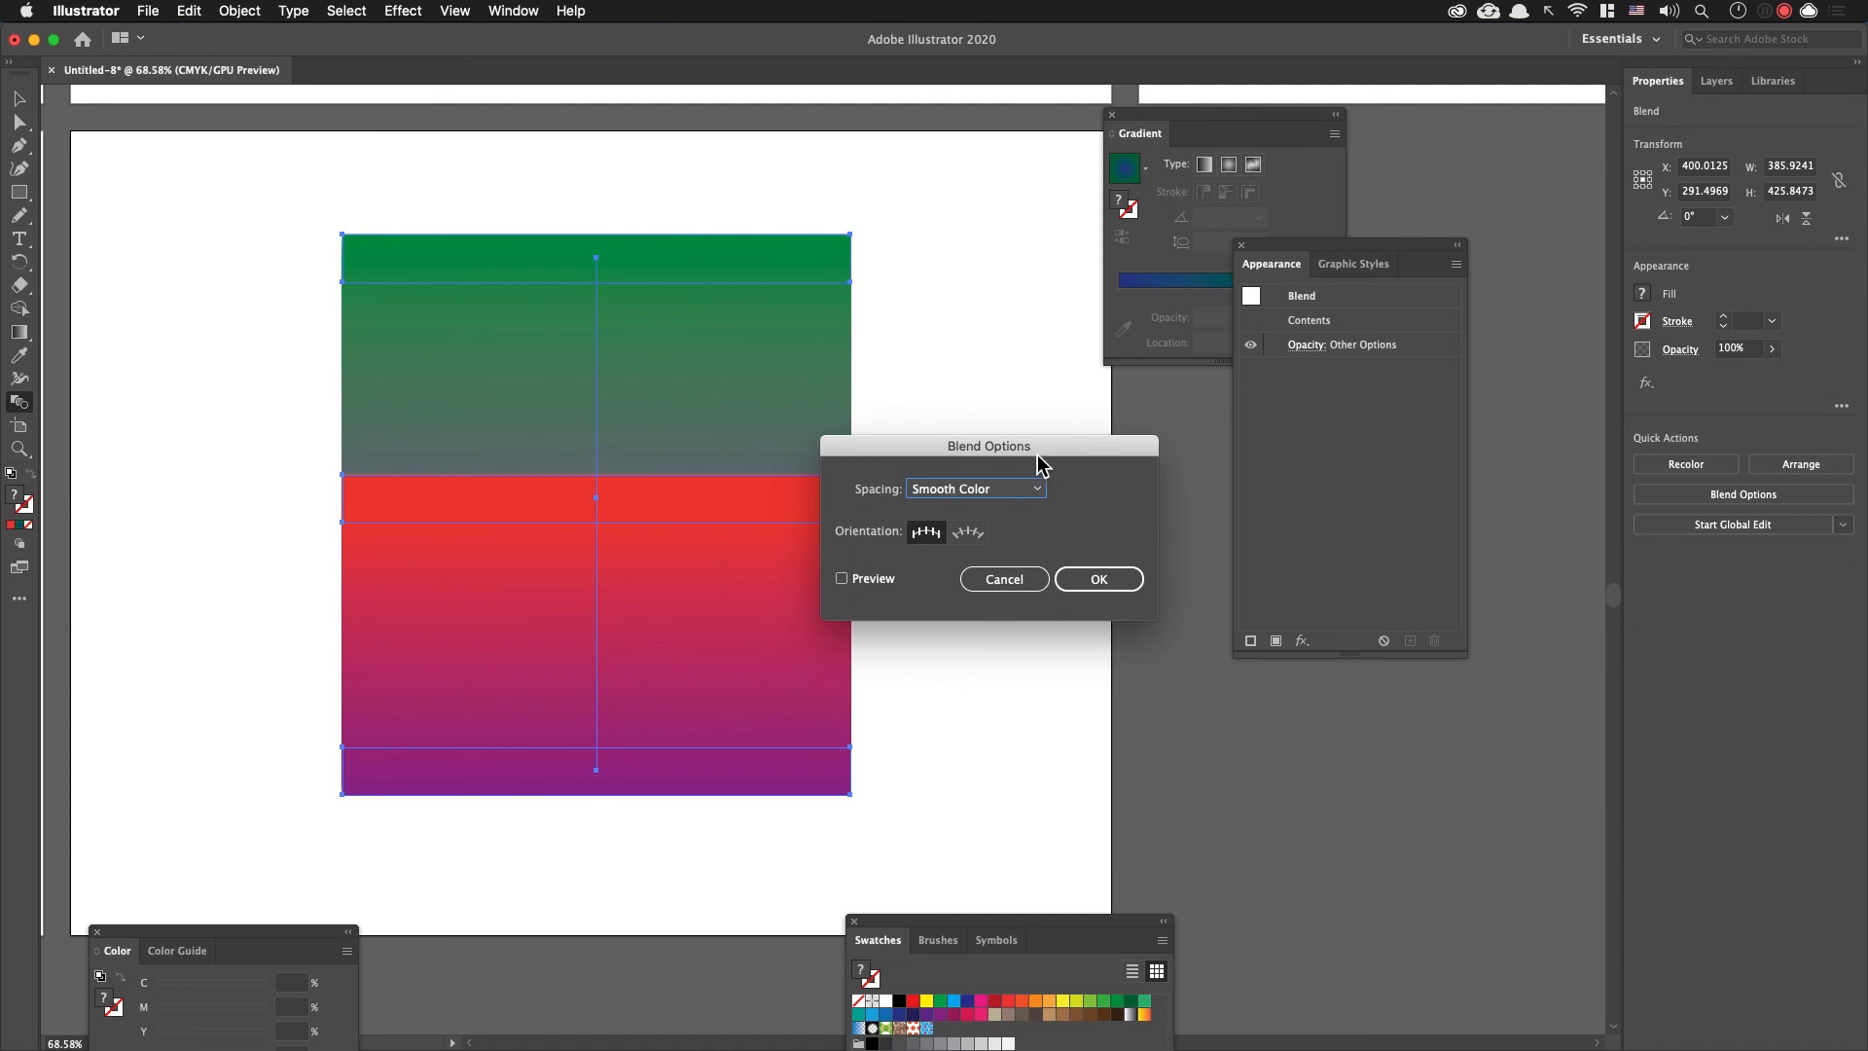
pyautogui.click(841, 578)
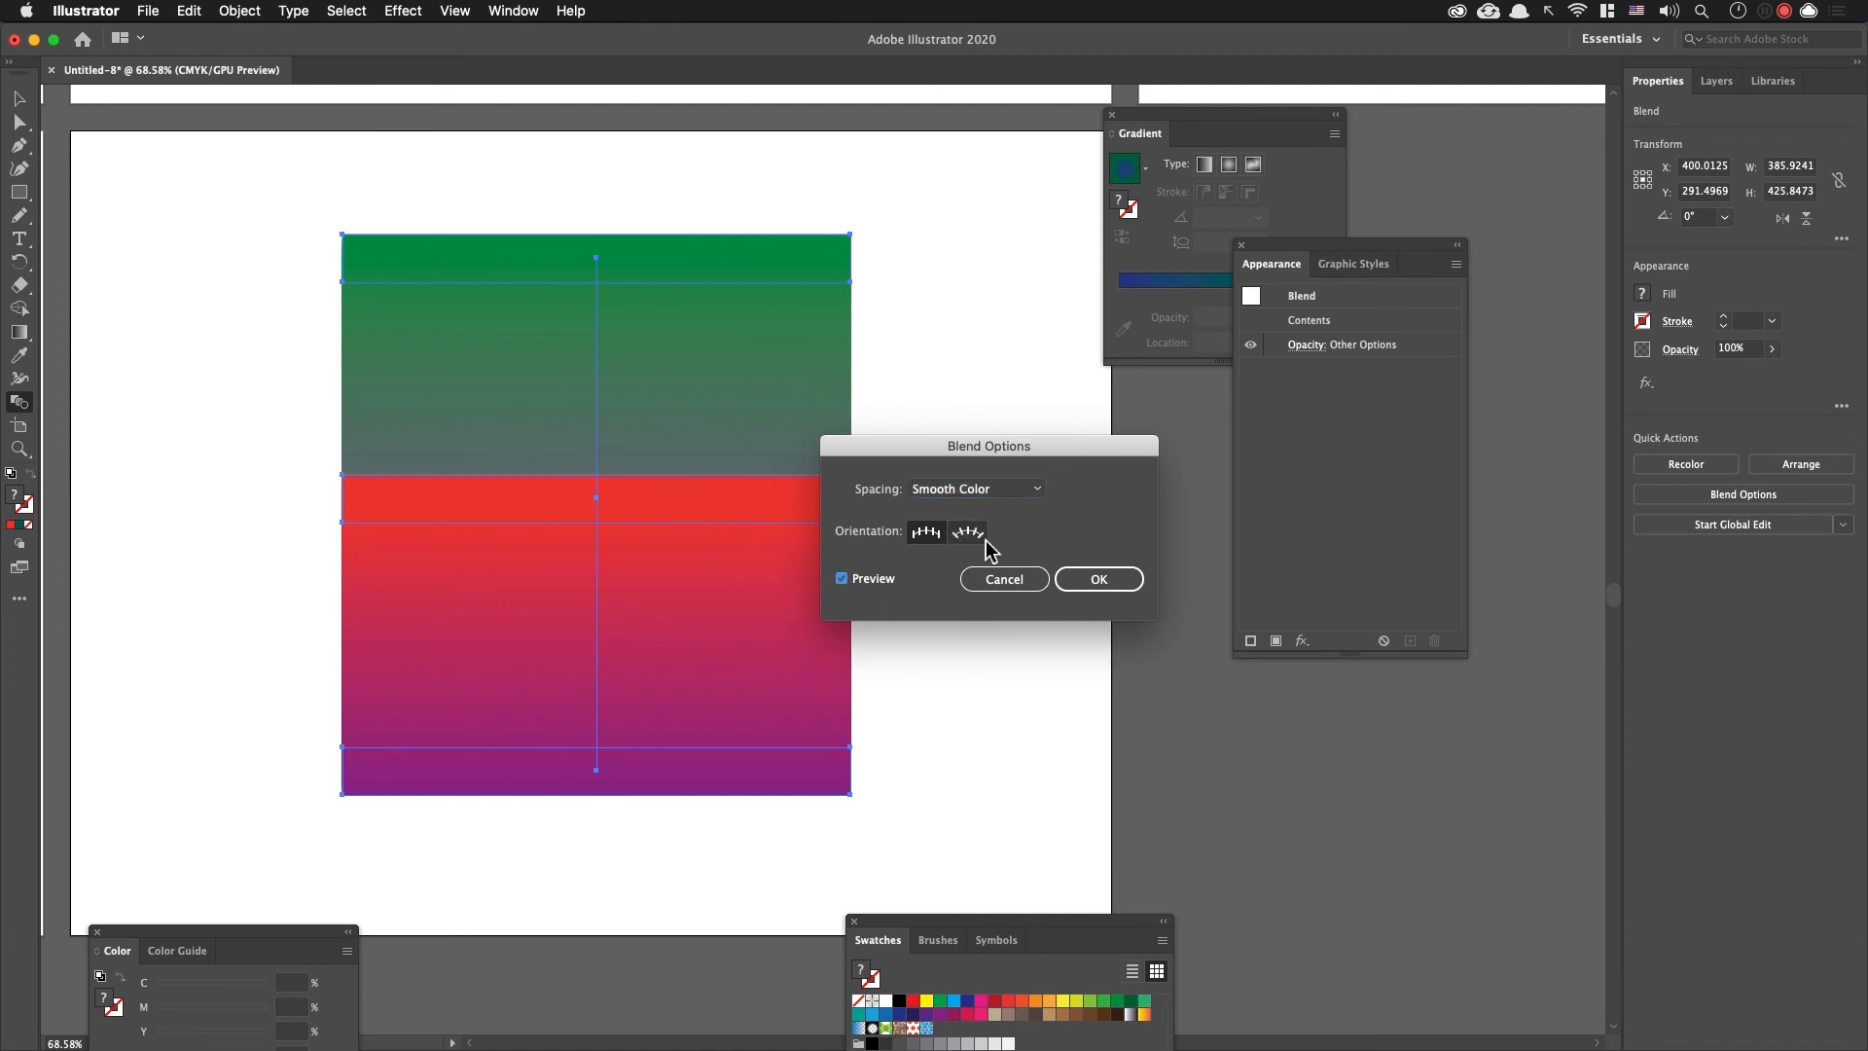
# Step: Try Specified Steps spacing for the blend with 10 and then 11 steps
pyautogui.click(1031, 492)
pyautogui.click(1029, 530)
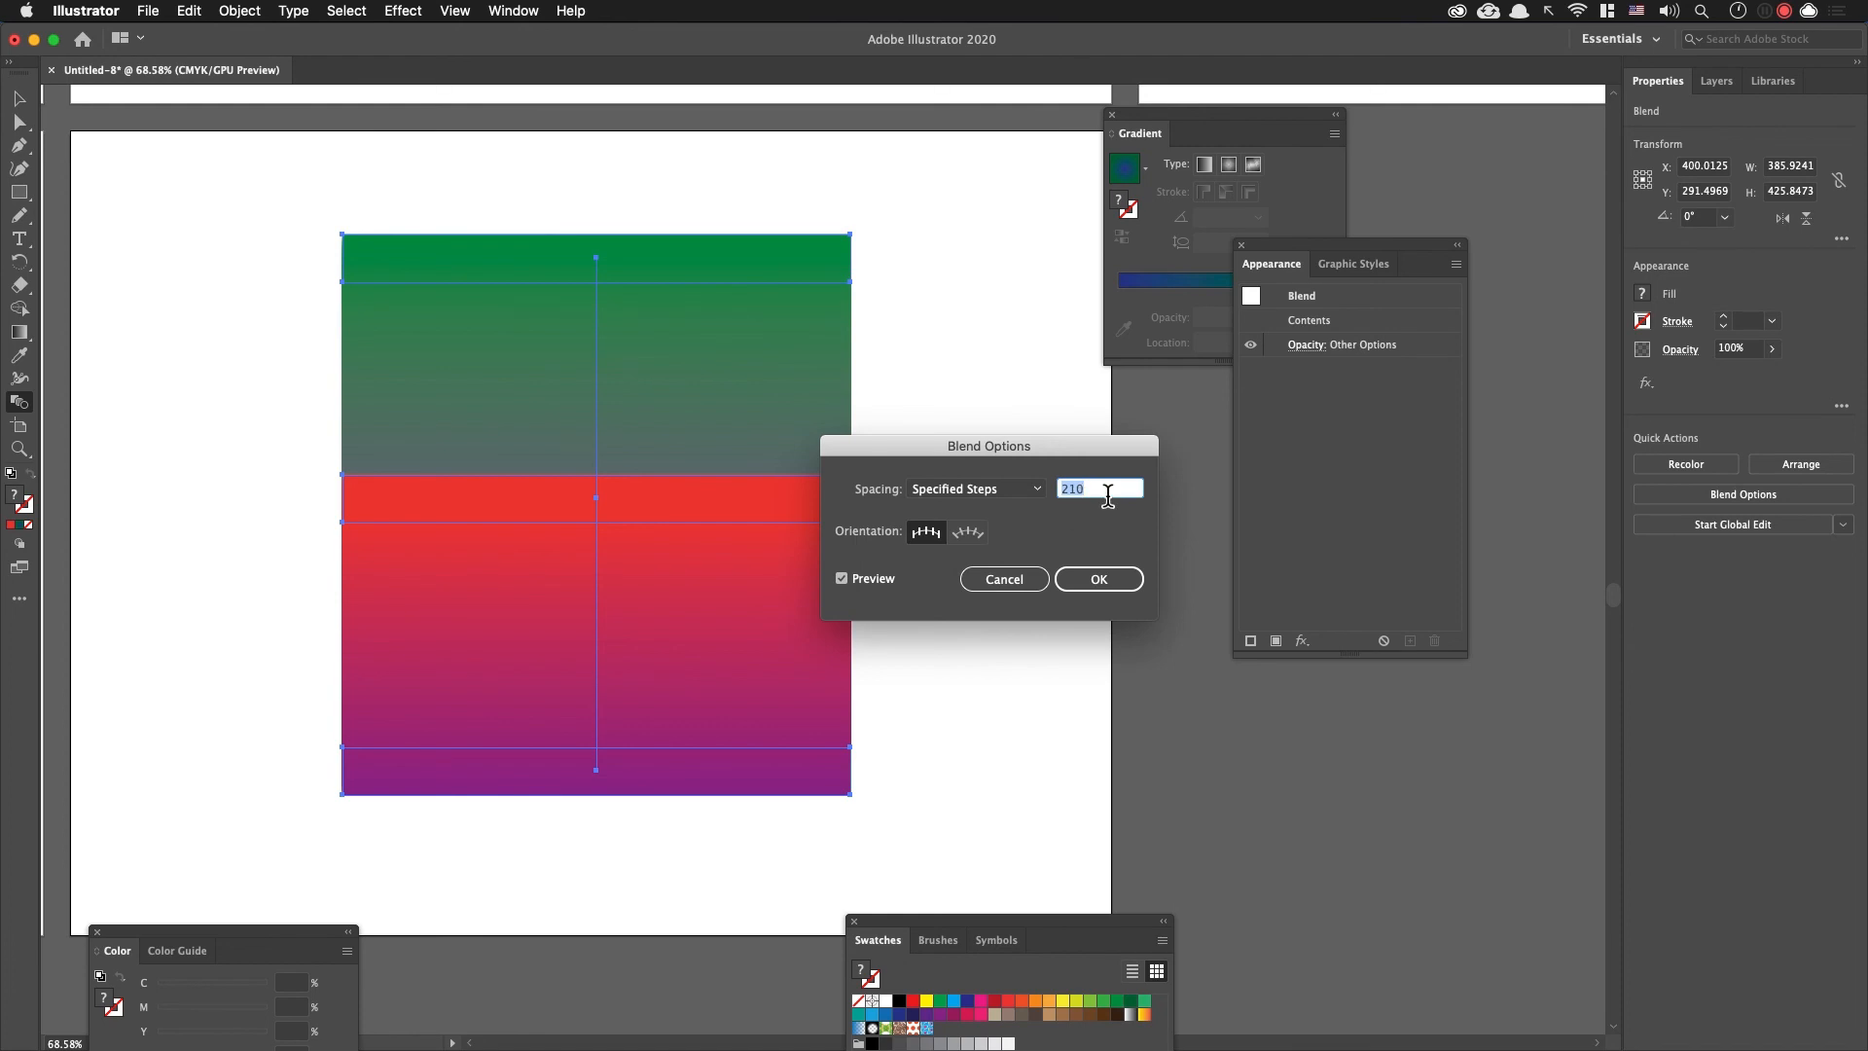
pyautogui.write('10')
pyautogui.press('Tab')
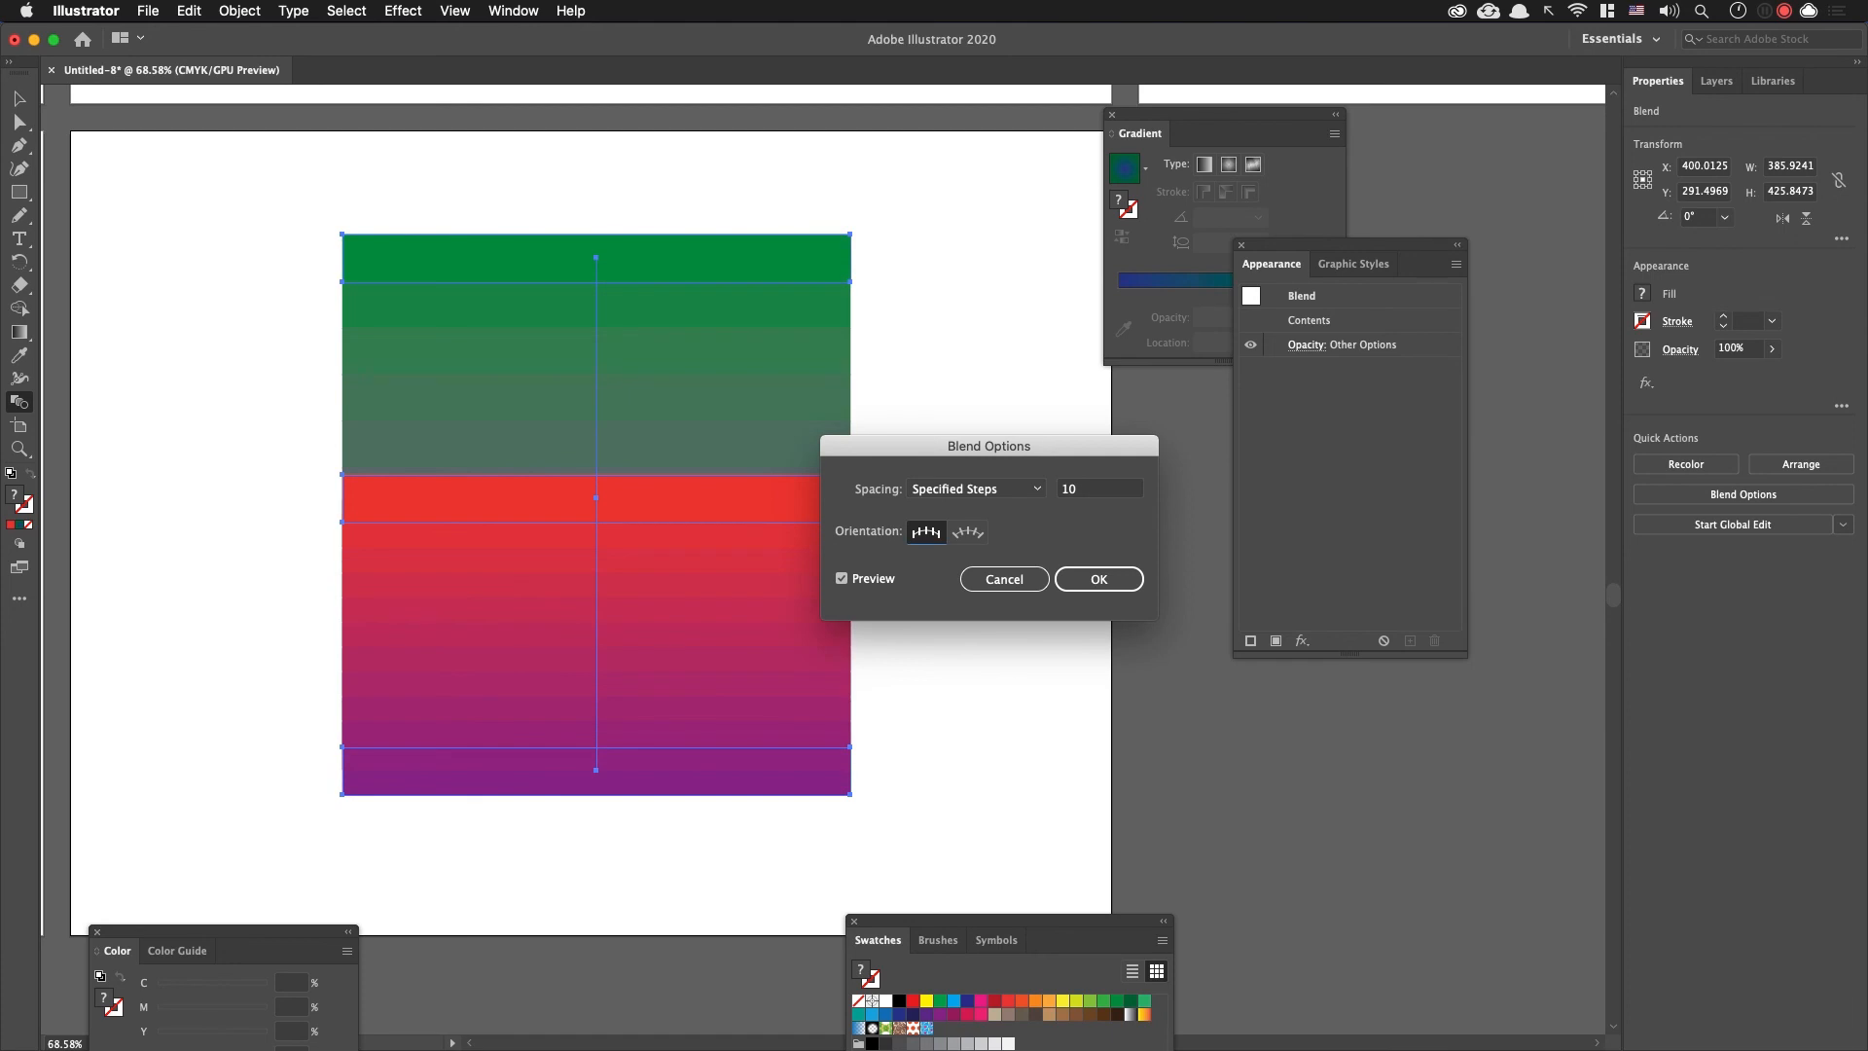
pyautogui.doubleClick(1125, 489)
pyautogui.write('8')
pyautogui.press('Down')
pyautogui.press('Up')
pyautogui.press('Up')
pyautogui.press('Up')
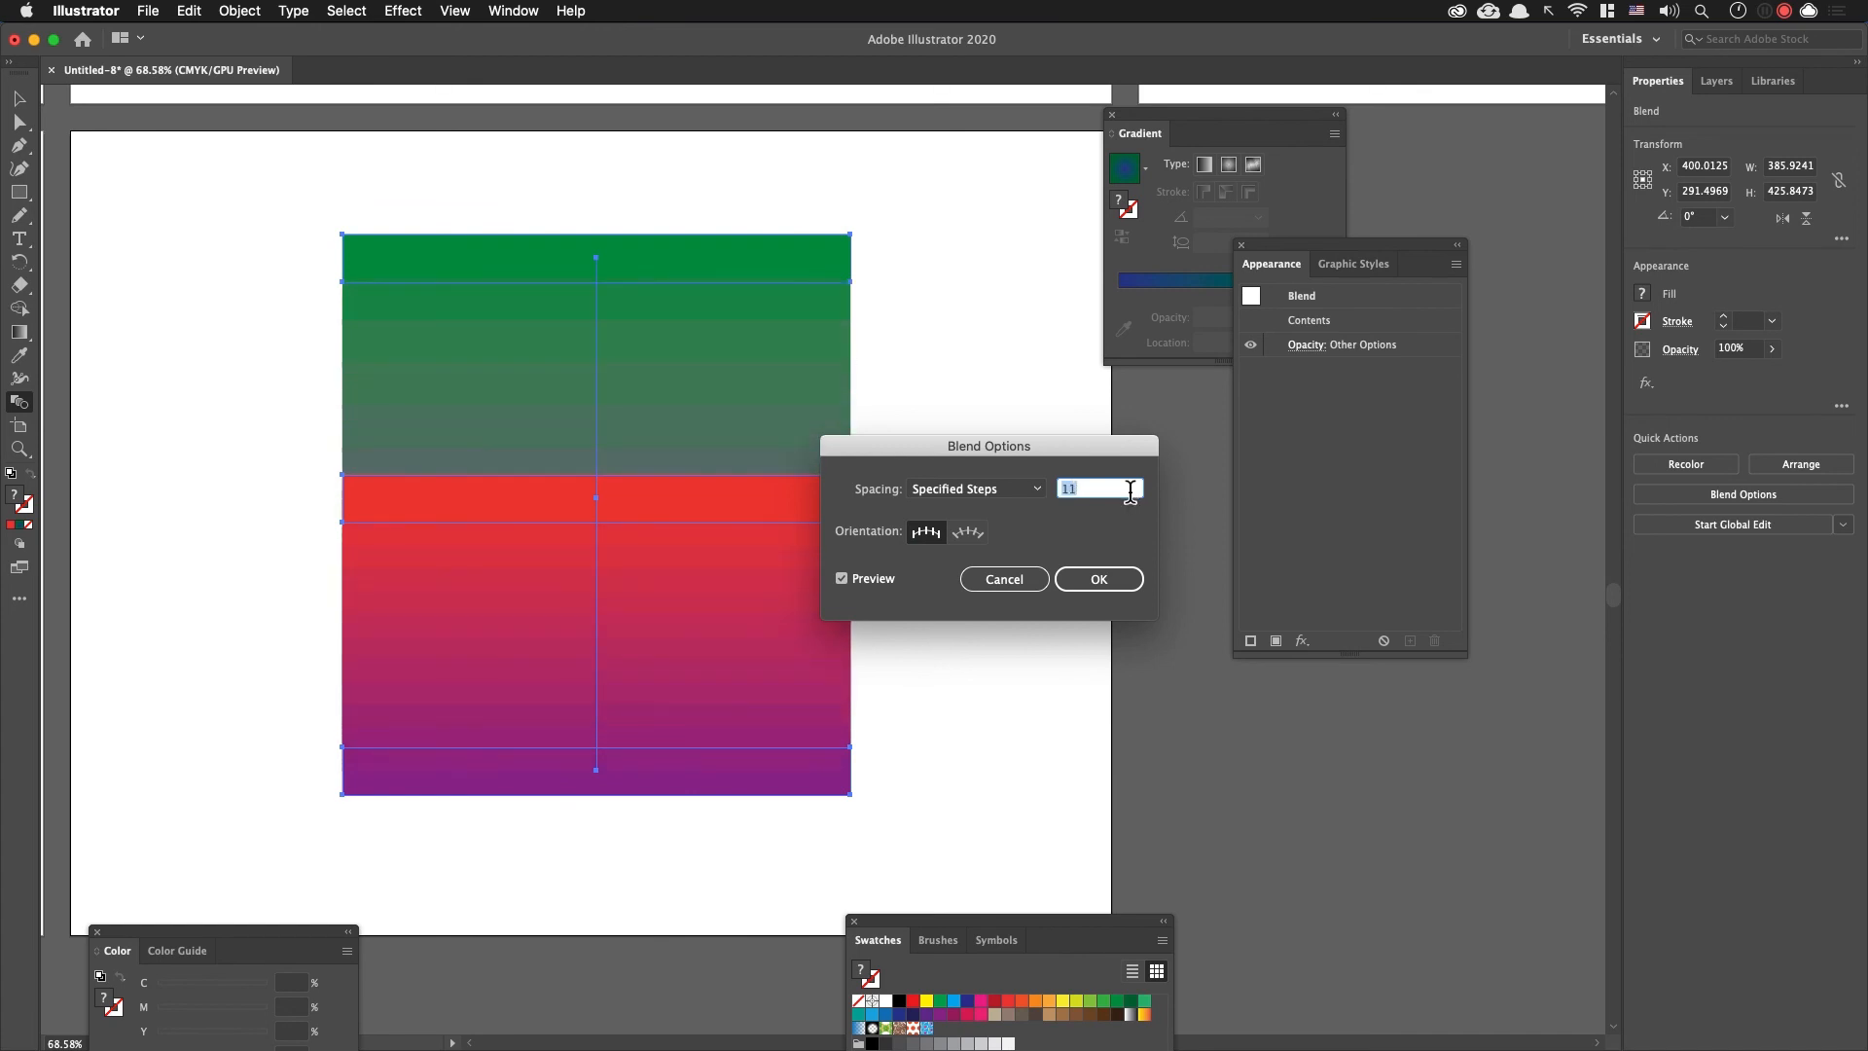
# Step: Set the blend's spacing to a Specified Distance of 37 pt and deselect the blend
pyautogui.click(1024, 492)
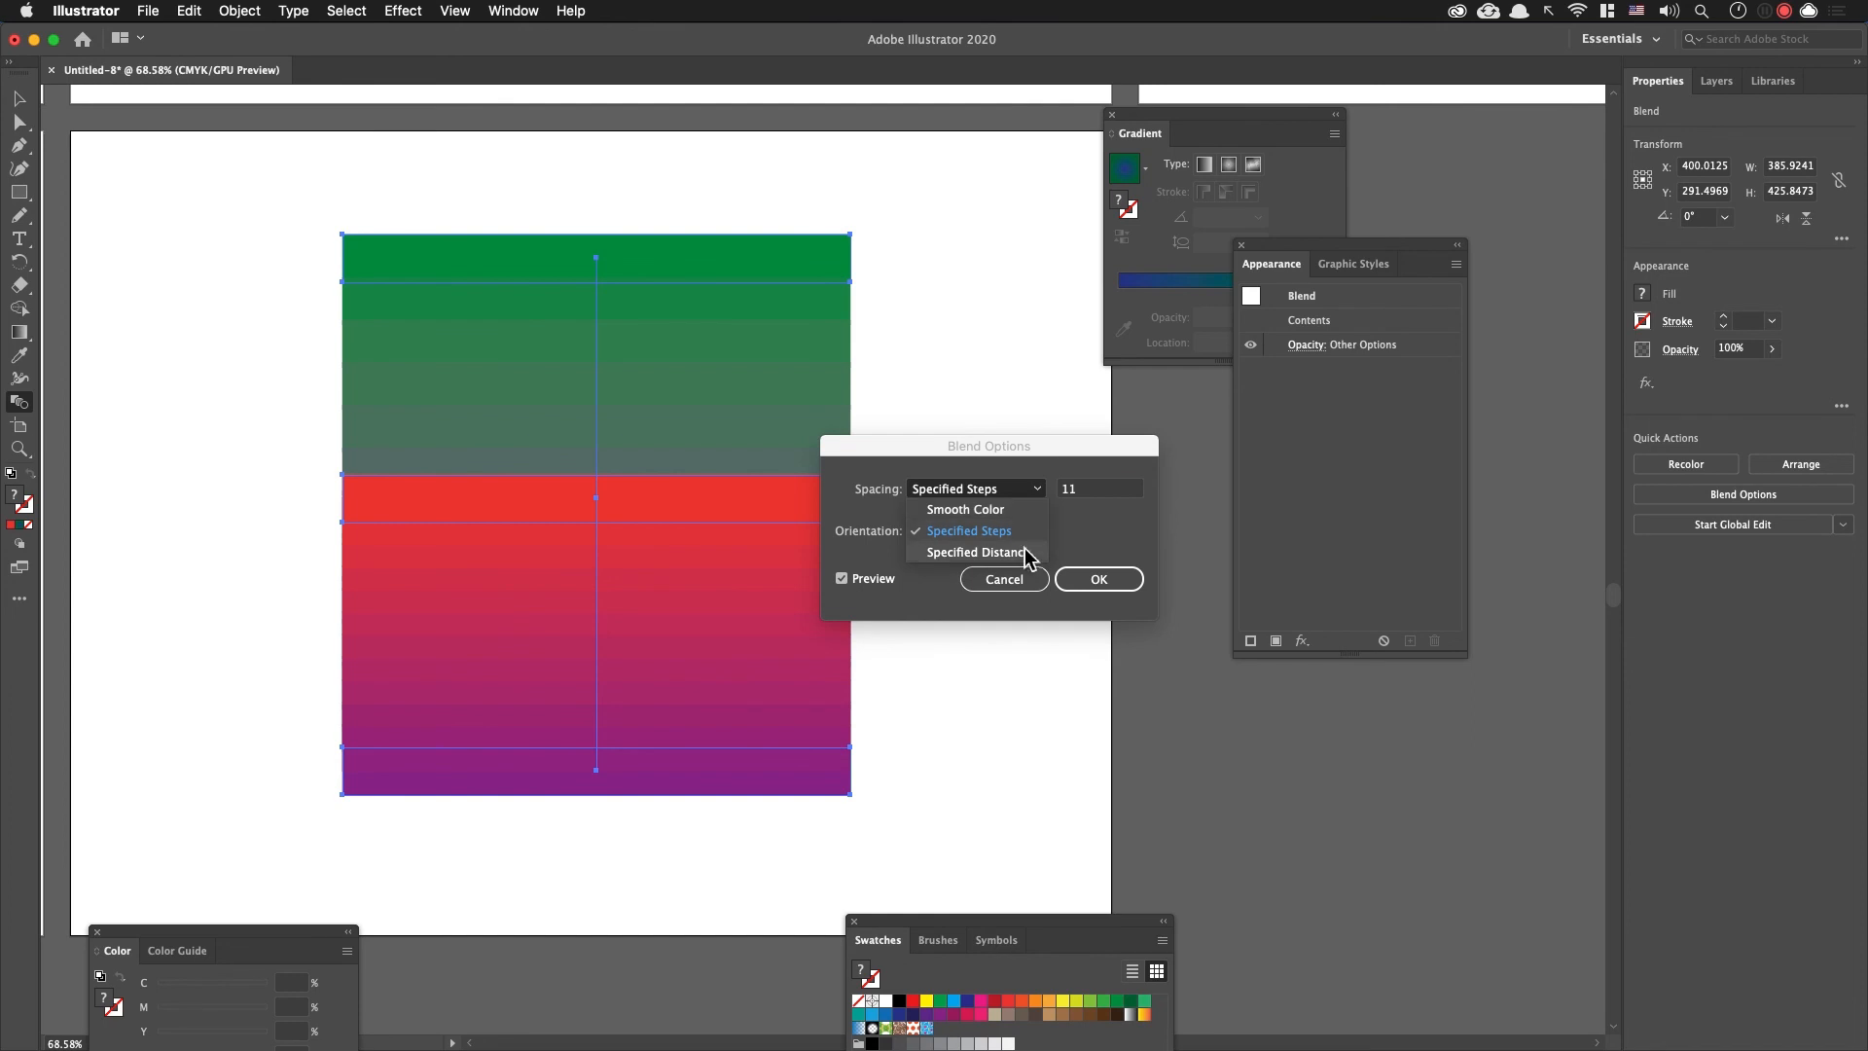
pyautogui.click(1012, 552)
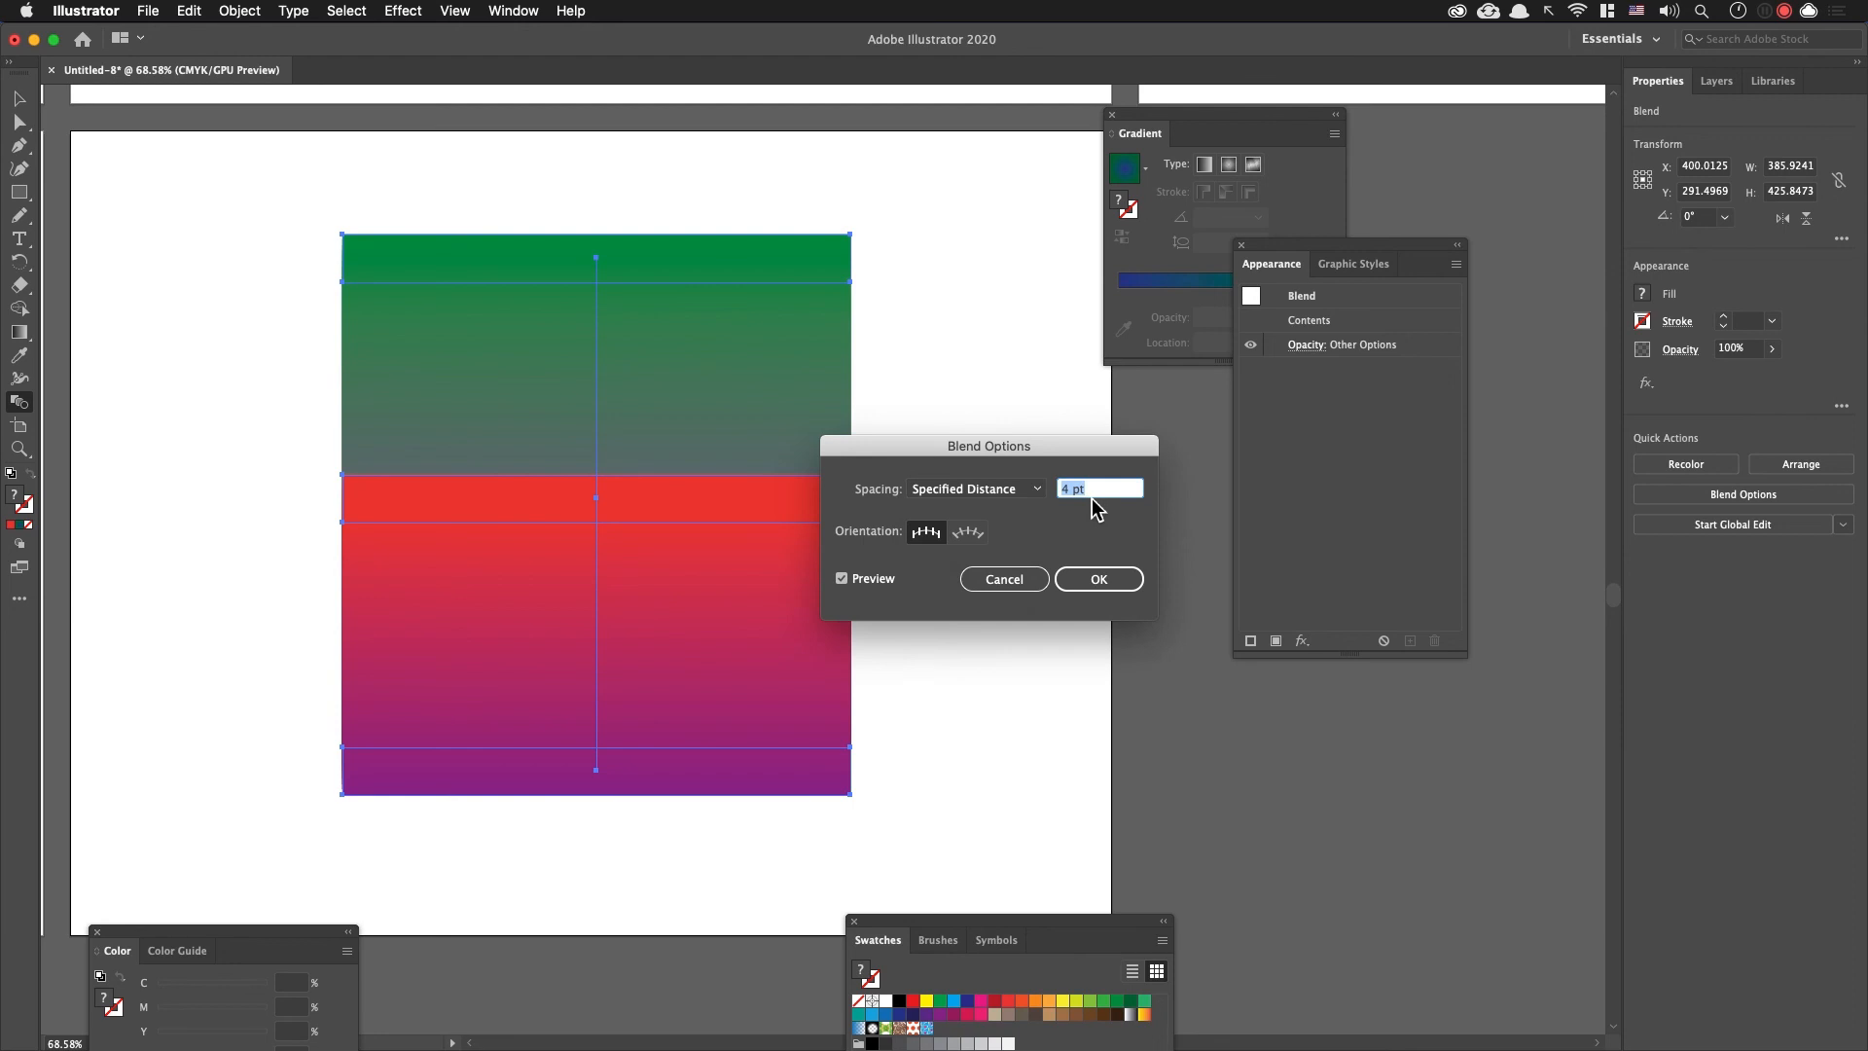
pyautogui.write('40')
pyautogui.press('Tab')
pyautogui.press('Down')
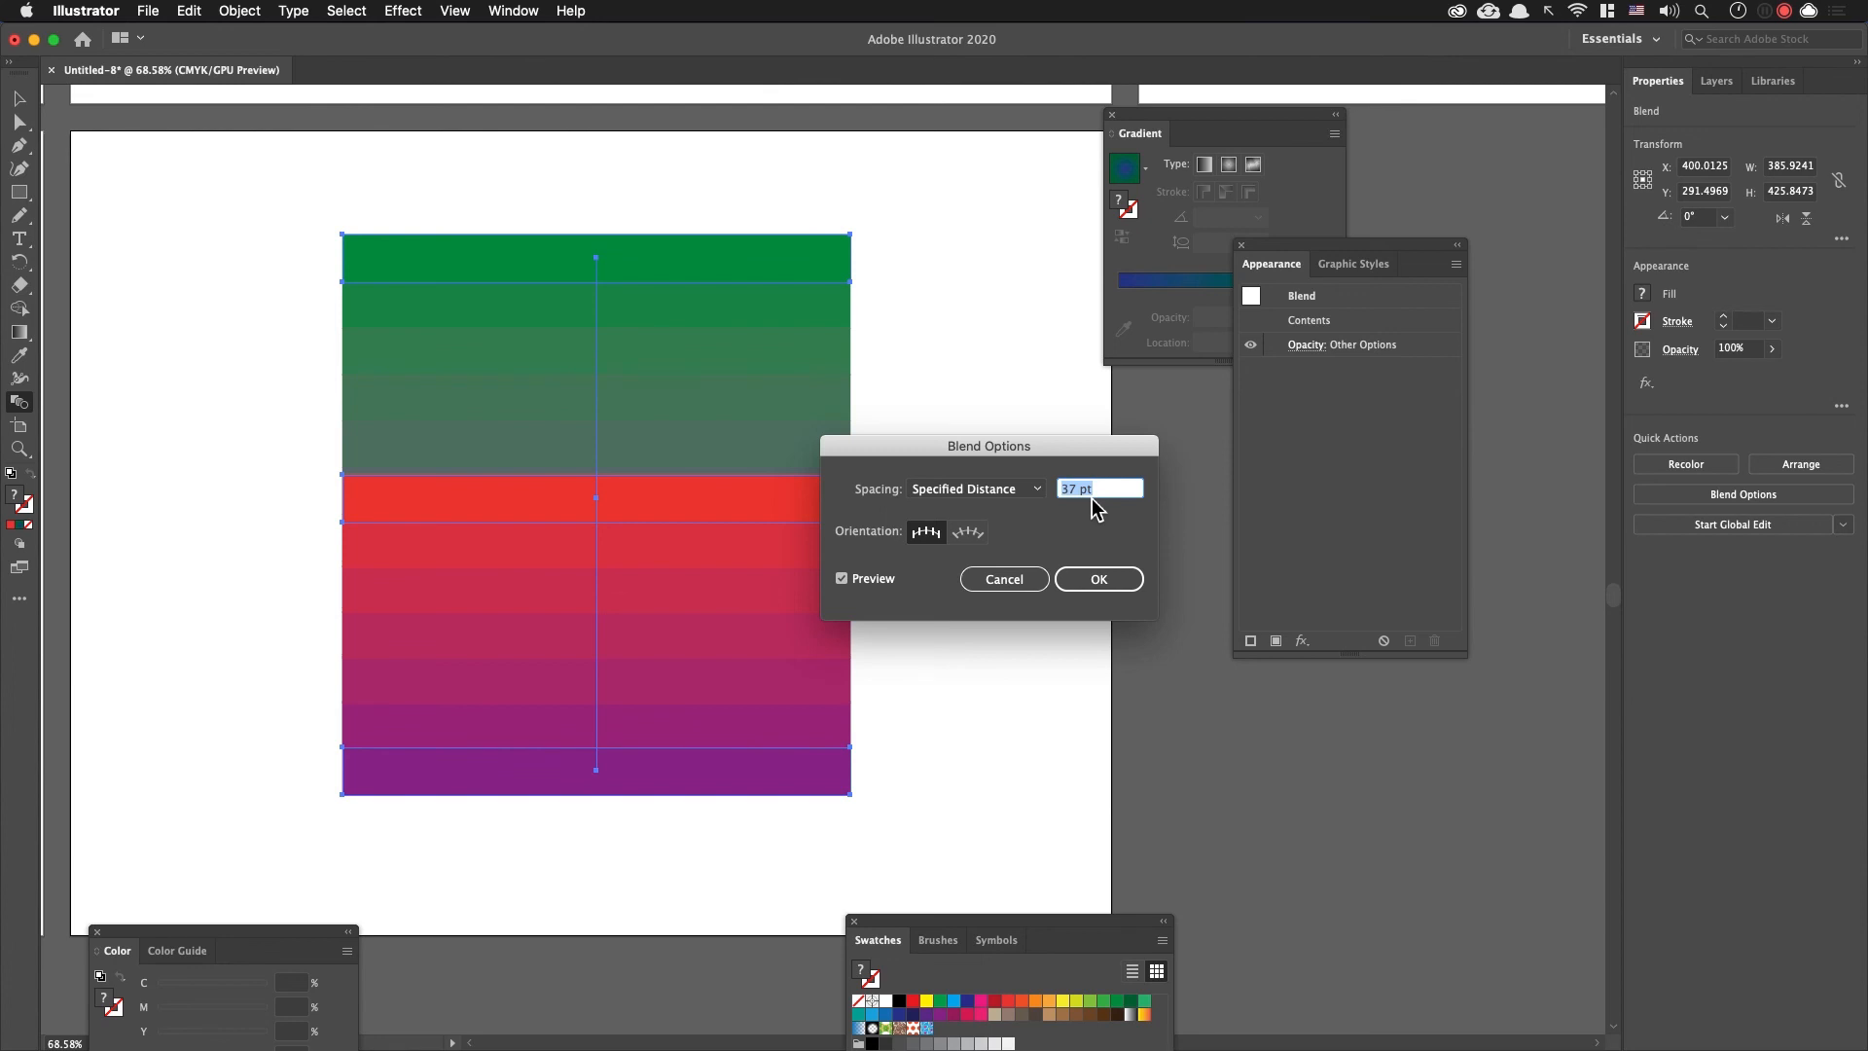
pyautogui.click(1093, 580)
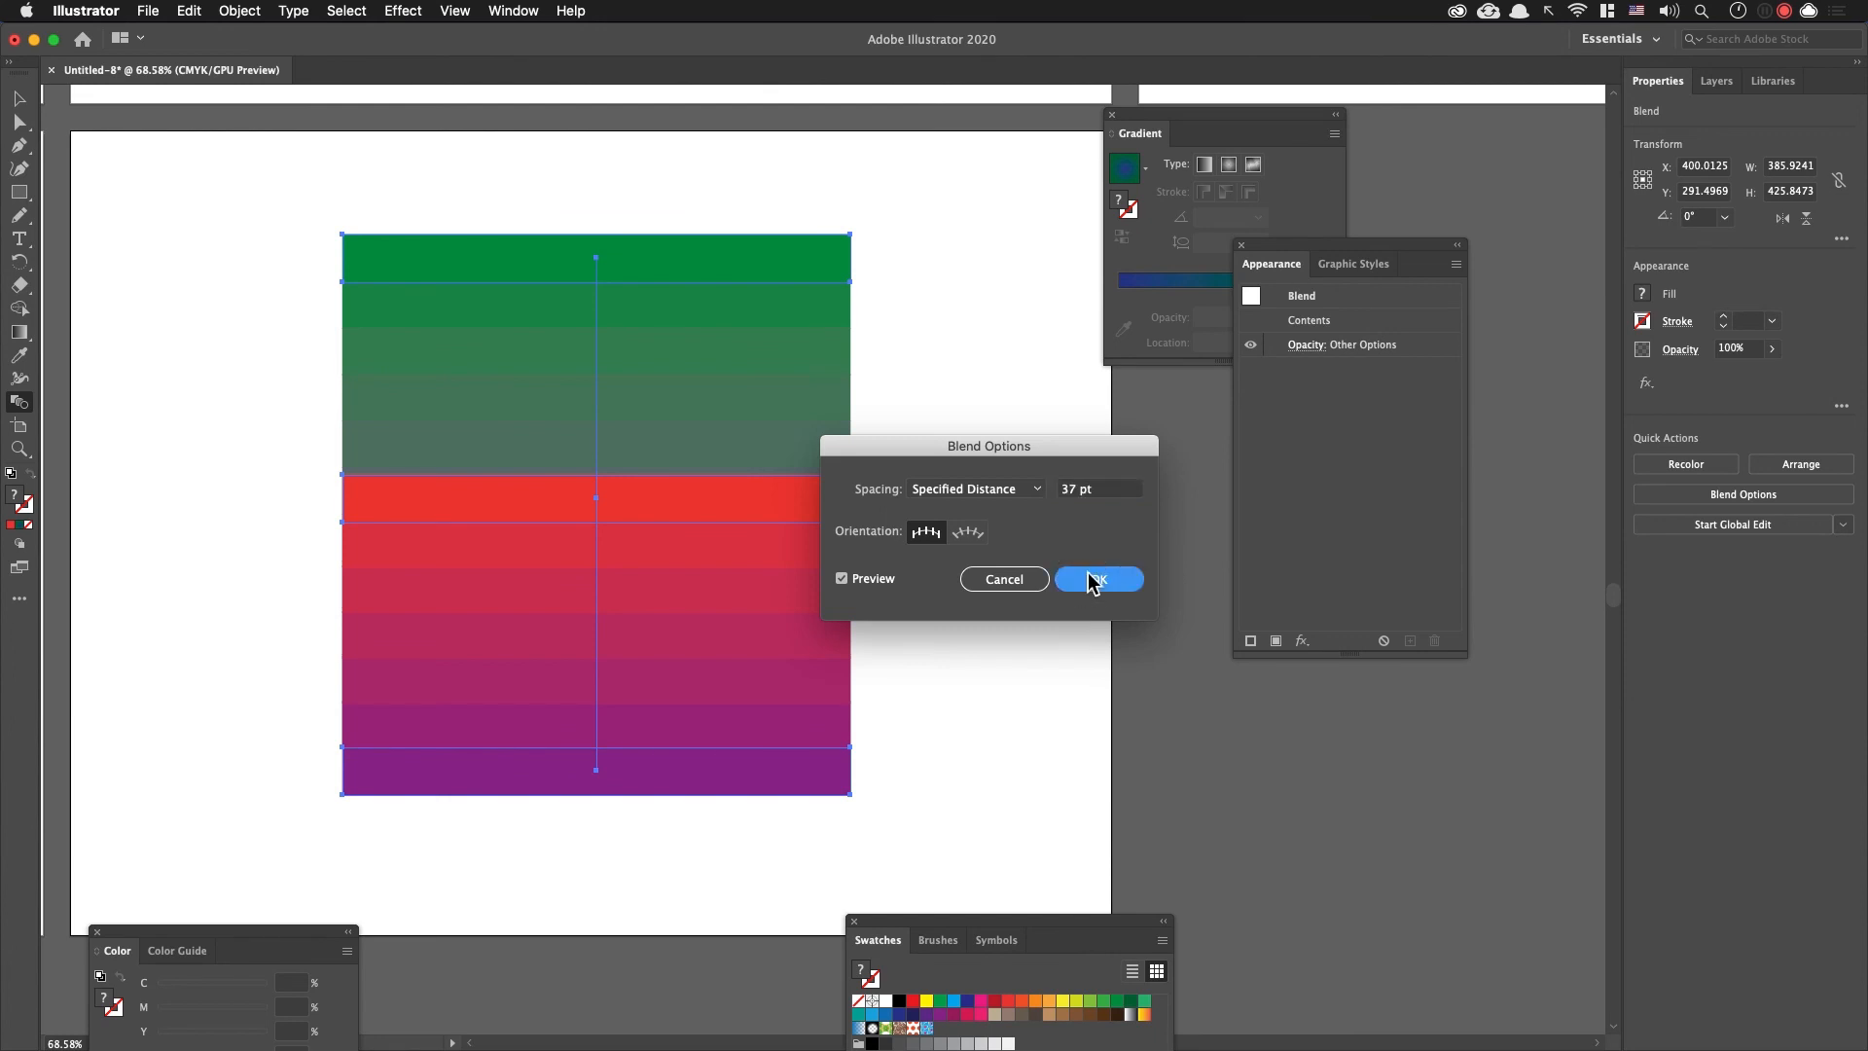
pyautogui.press('v')
pyautogui.press('super+shift+a')
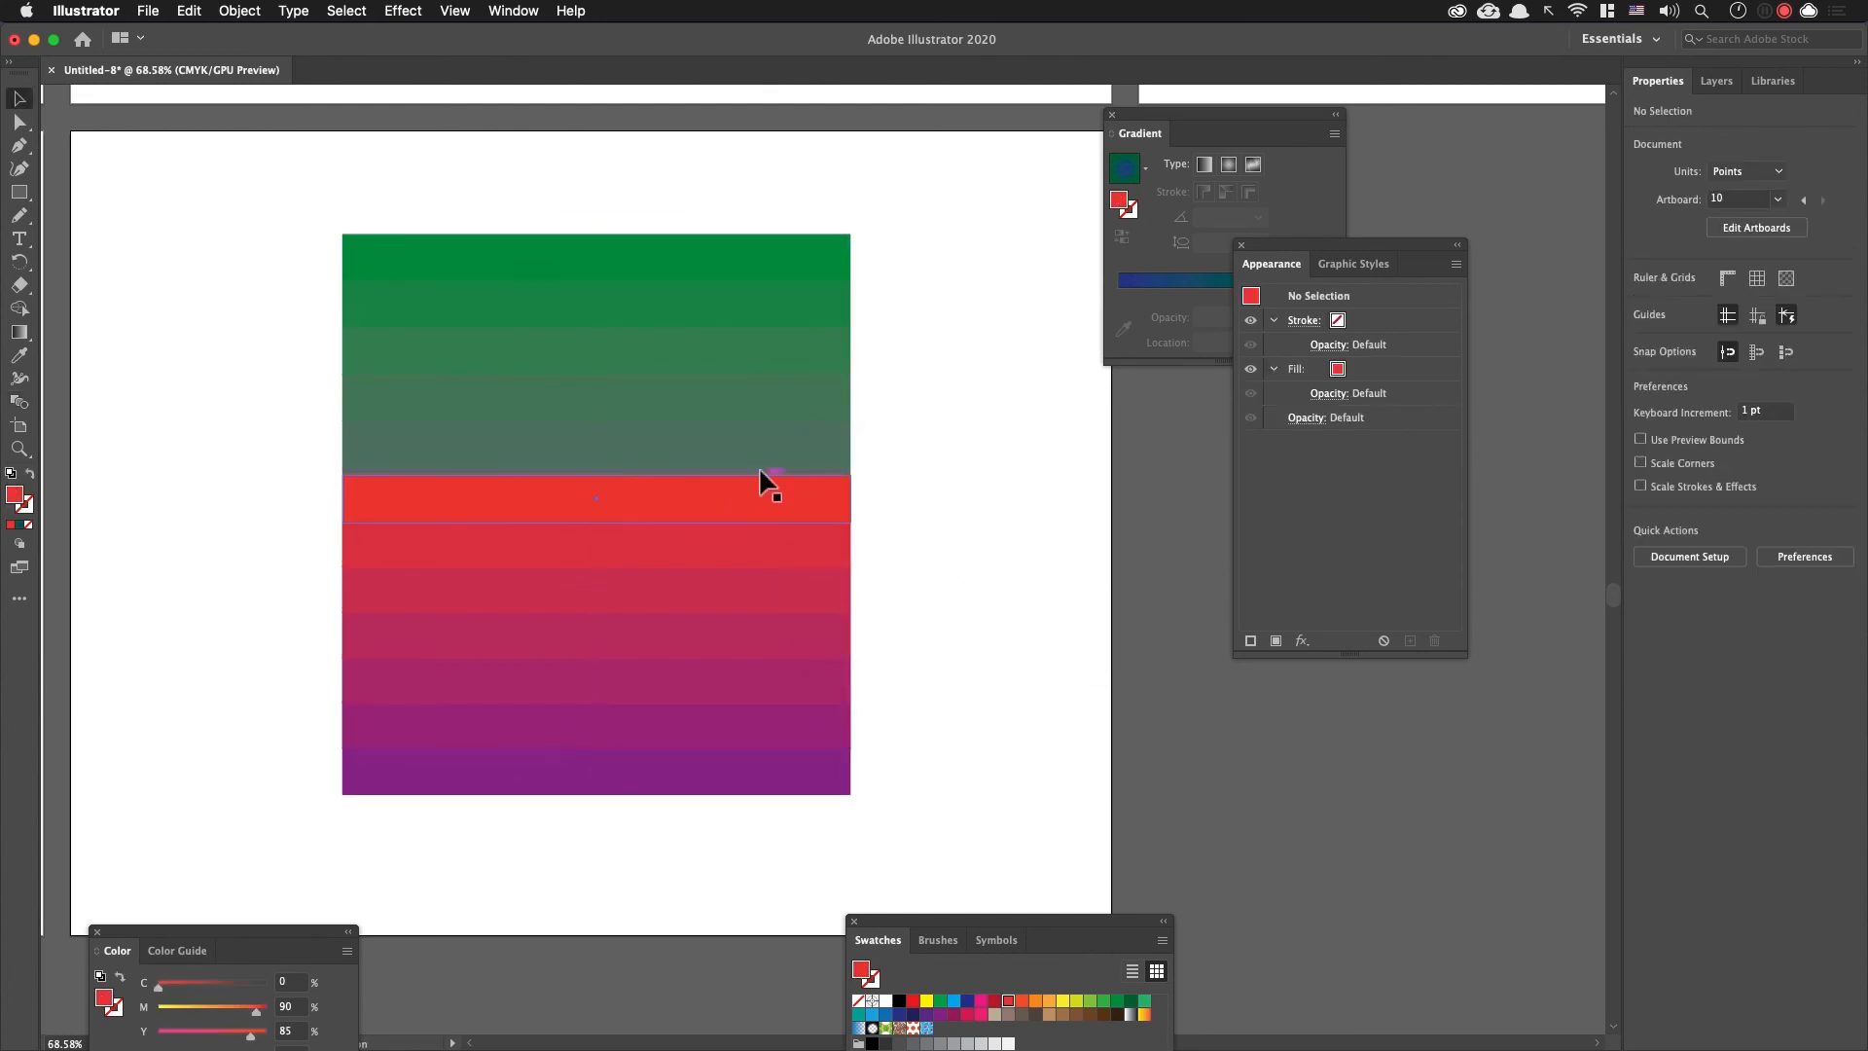
# Step: Recolour the blend's middle bar to orange (C 0, M 35, Y 85) in isolation mode
pyautogui.doubleClick(804, 501)
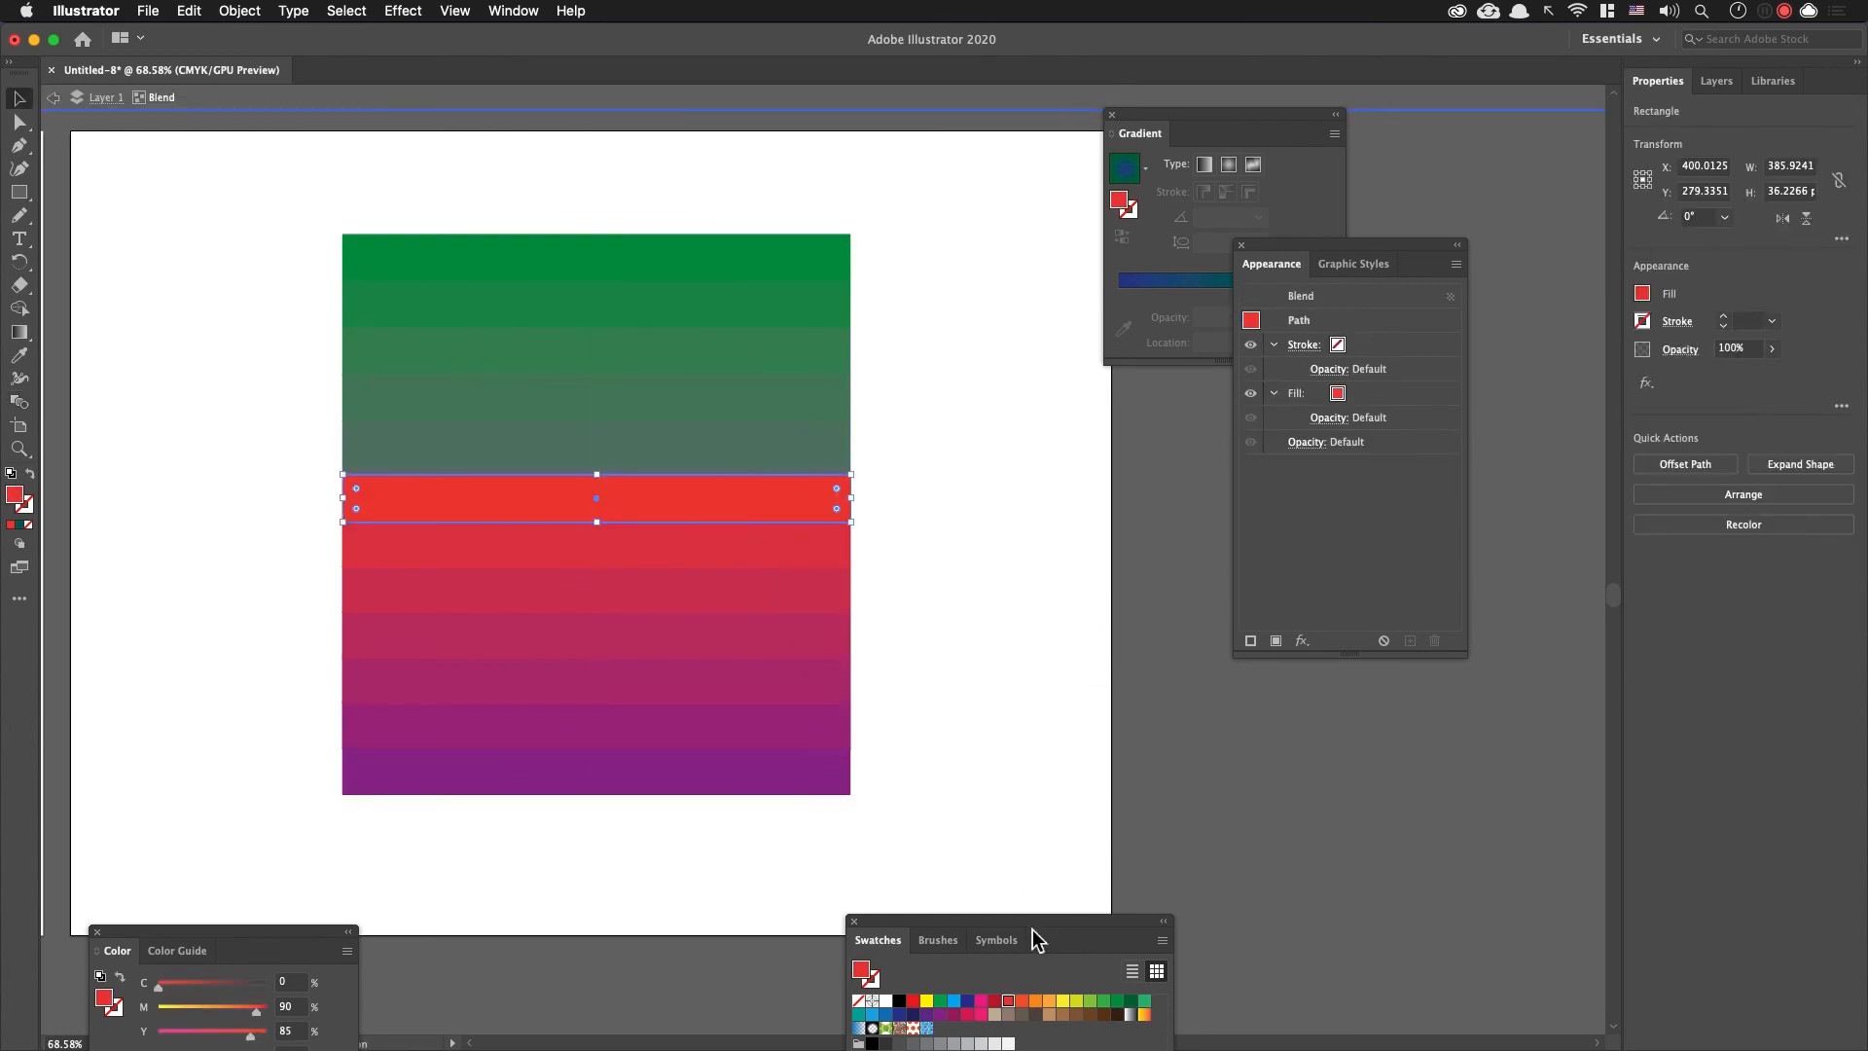
pyautogui.click(1049, 1000)
pyautogui.click(1077, 1000)
pyautogui.click(1104, 1000)
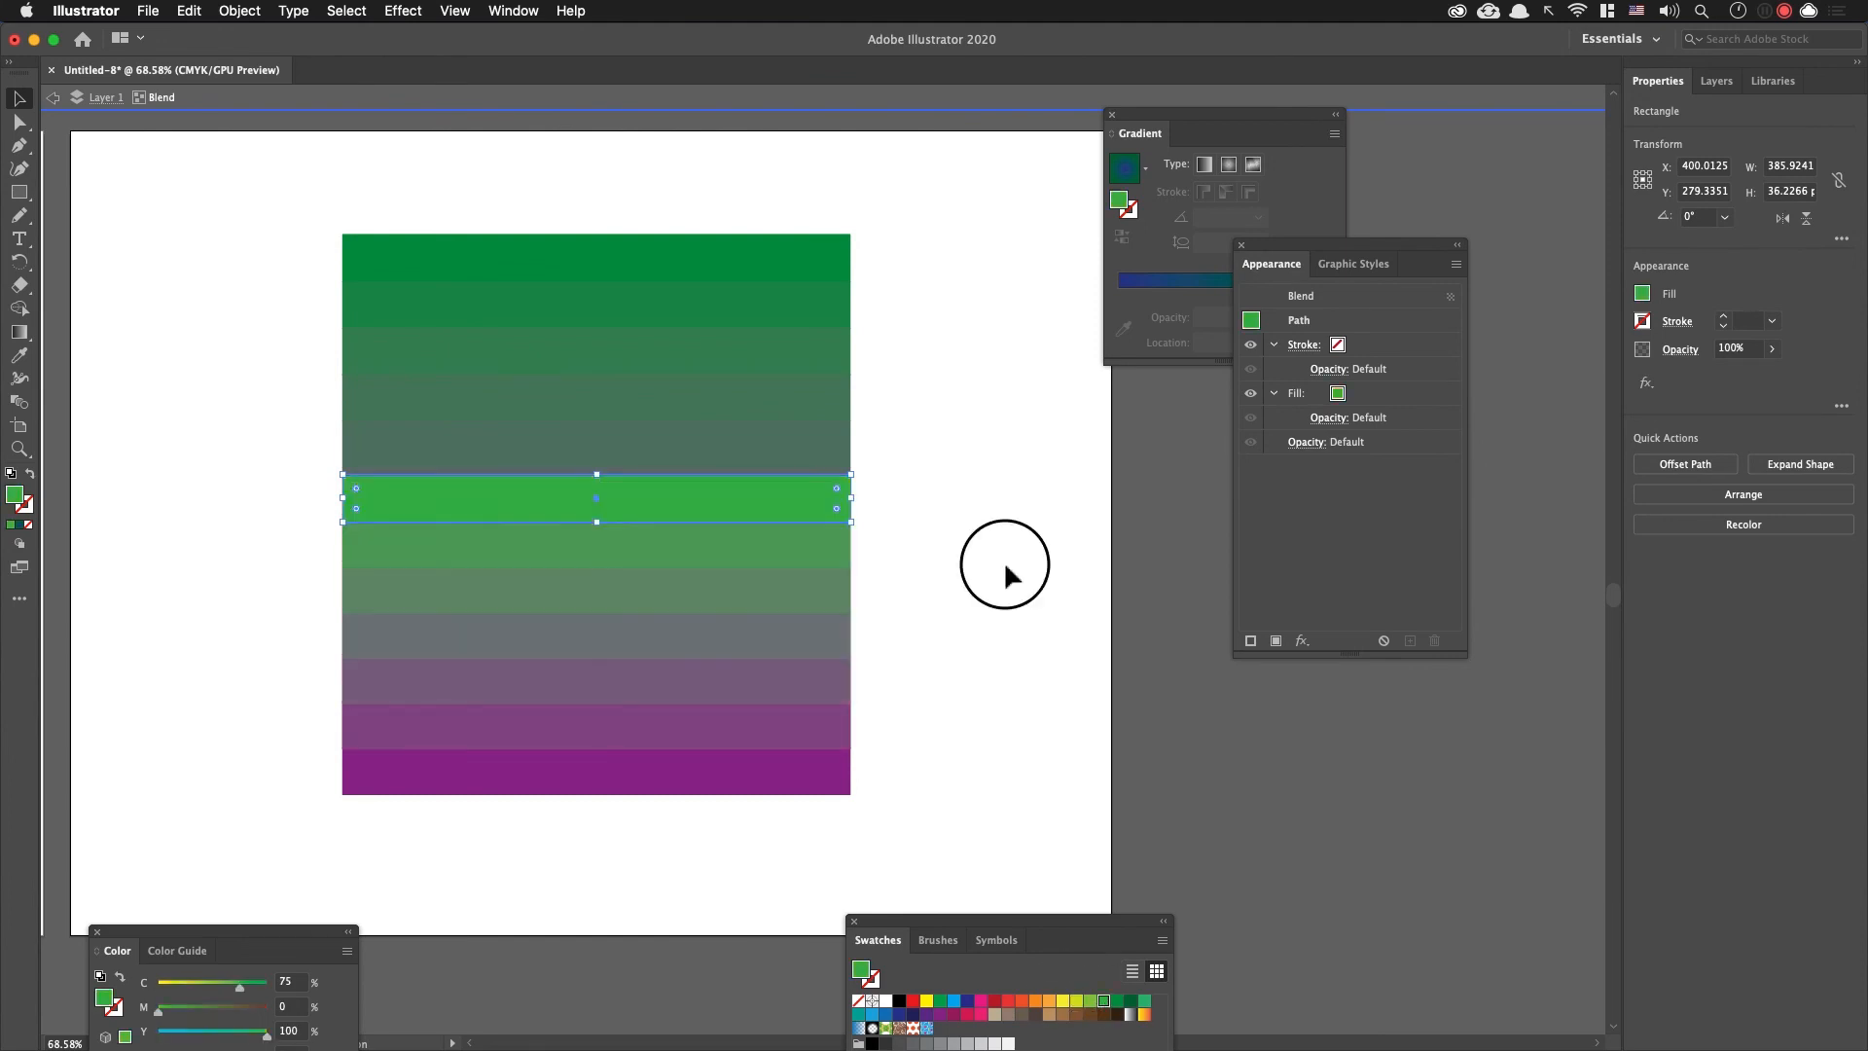
pyautogui.doubleClick(1001, 579)
pyautogui.click(805, 438)
pyautogui.press('super+z')
pyautogui.press('super+z')
pyautogui.doubleClick(972, 596)
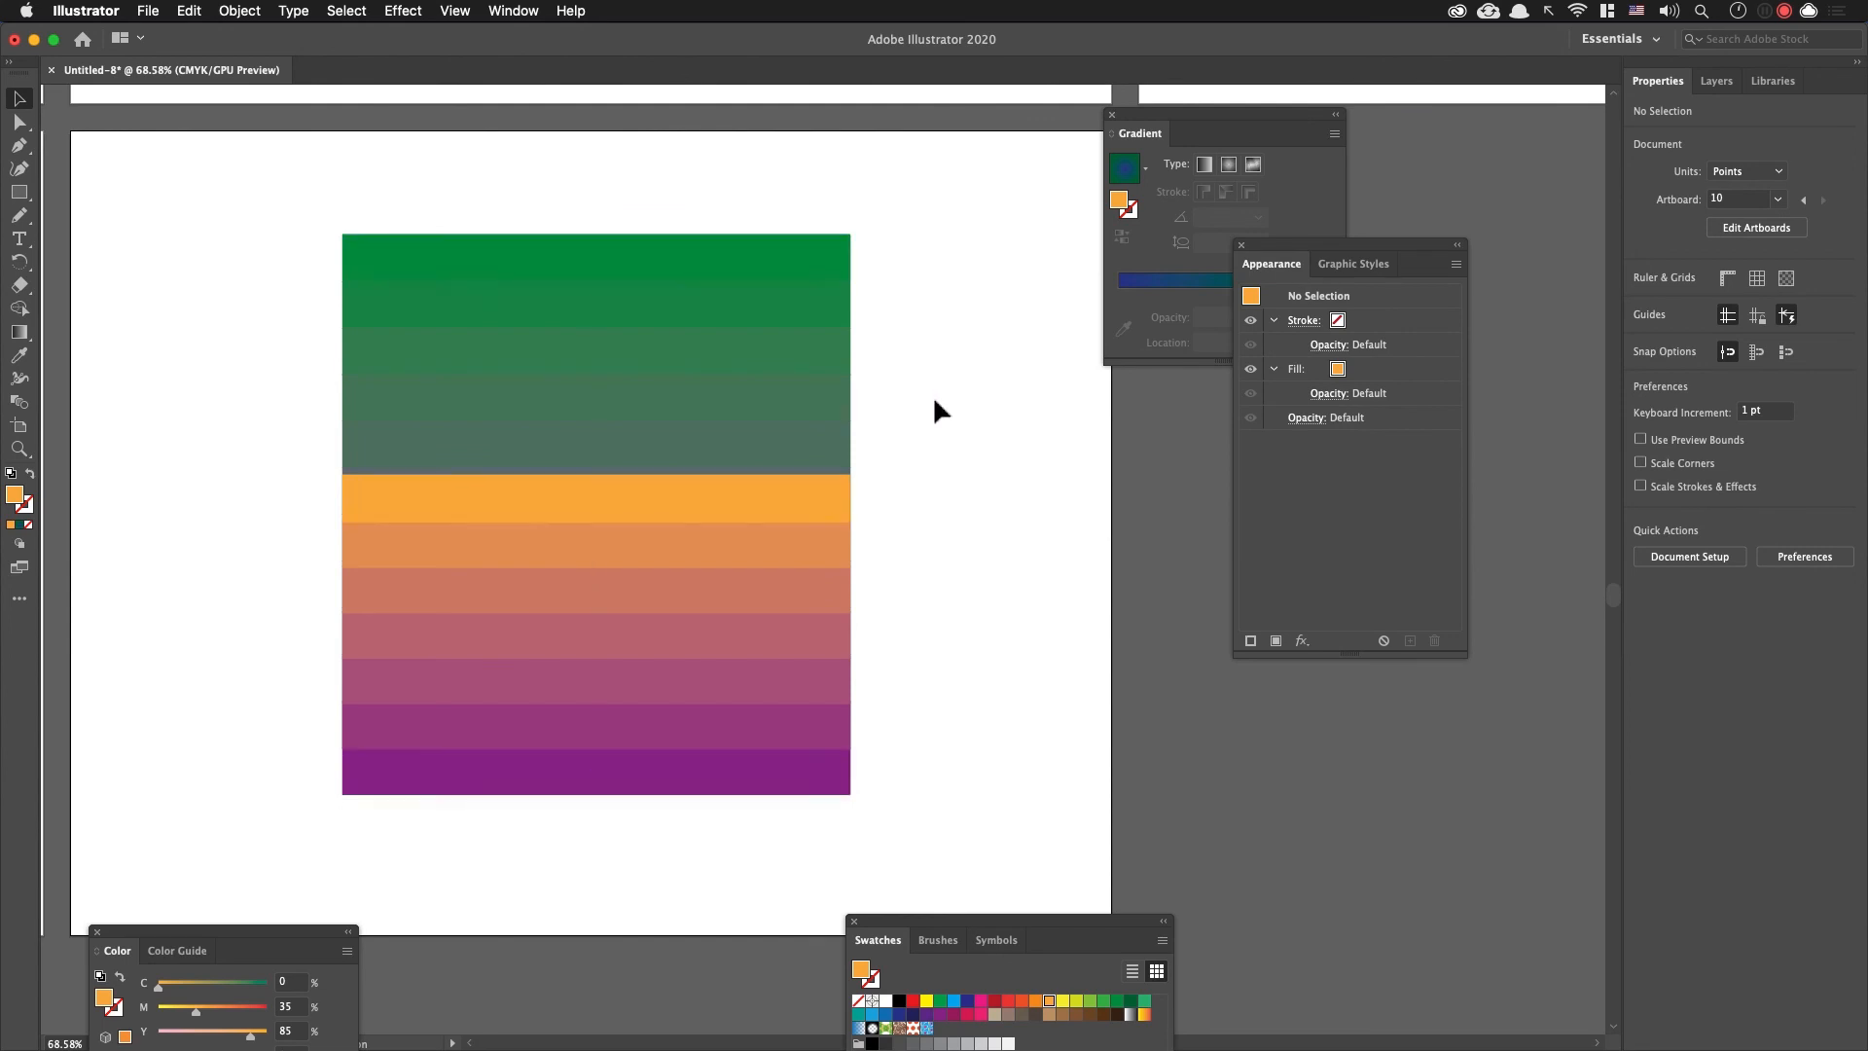
# Step: Cut the striped blend from the artboard and ungroup the egg outline
pyautogui.click(793, 405)
pyautogui.press('a')
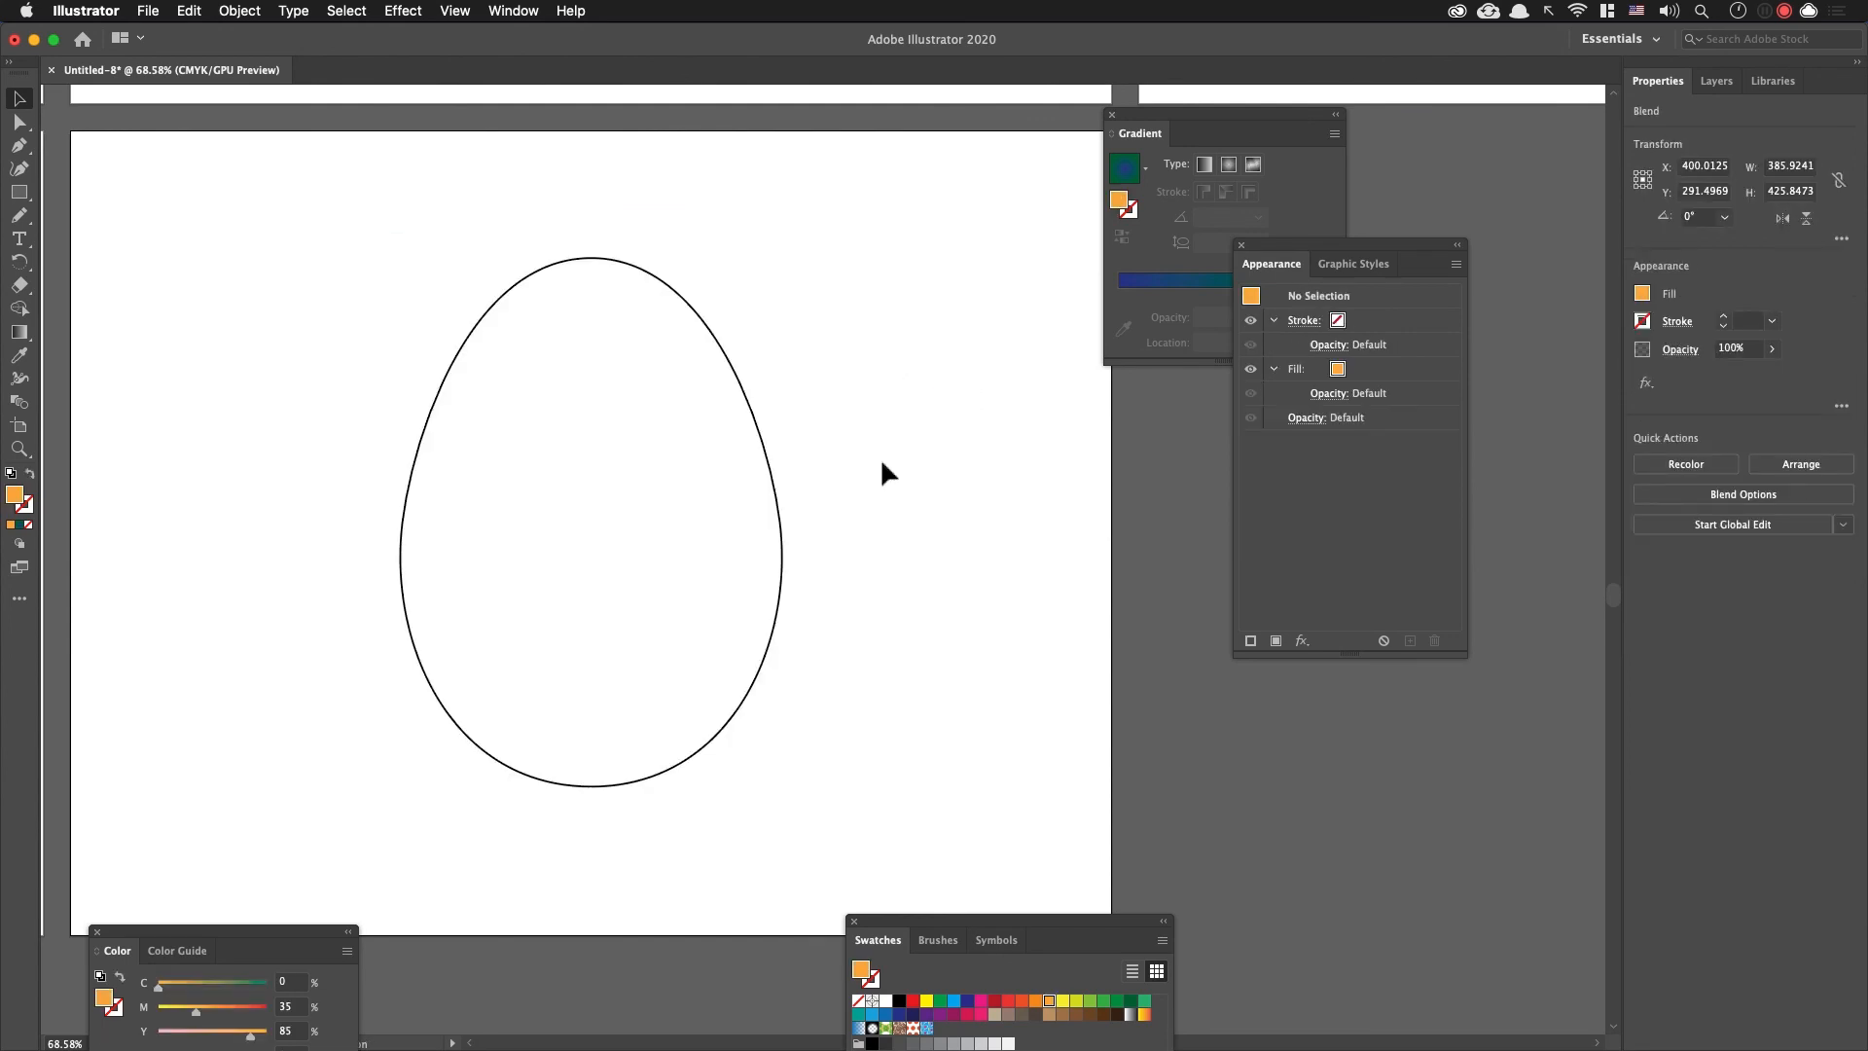
pyautogui.click(757, 434)
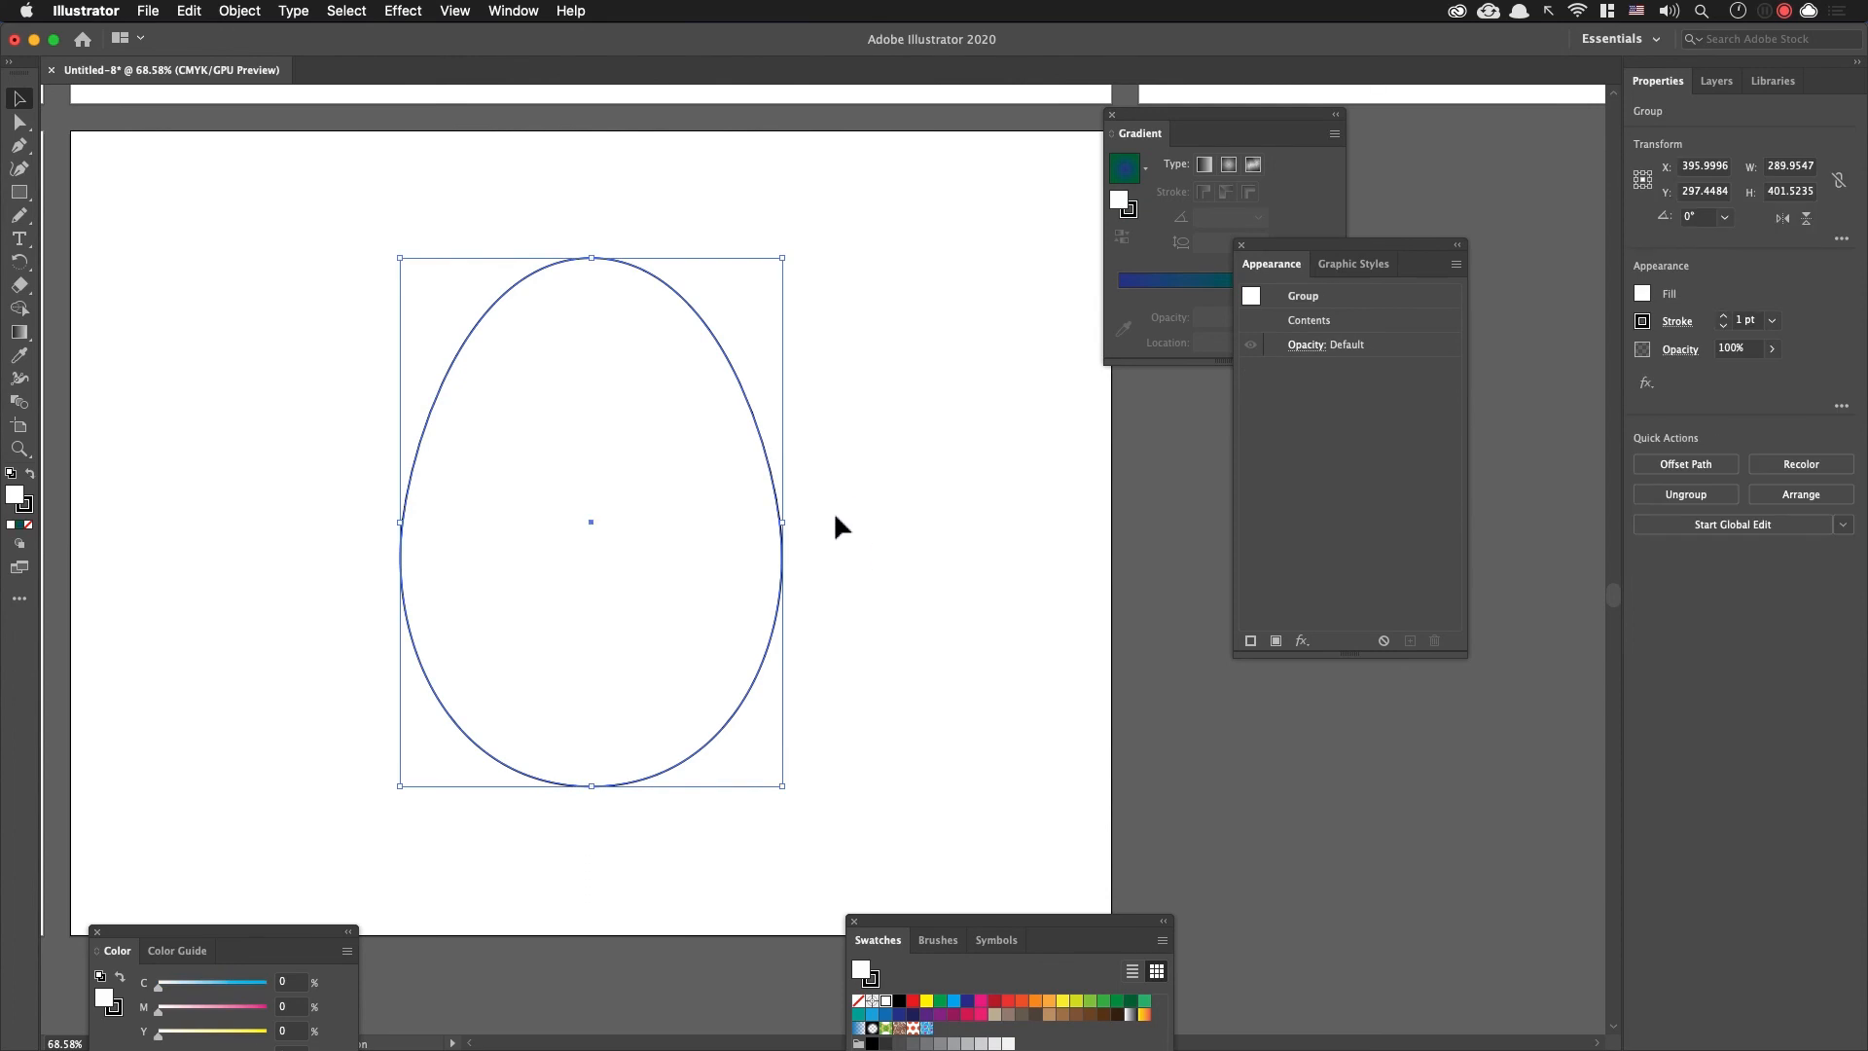
pyautogui.press('shift+super+g')
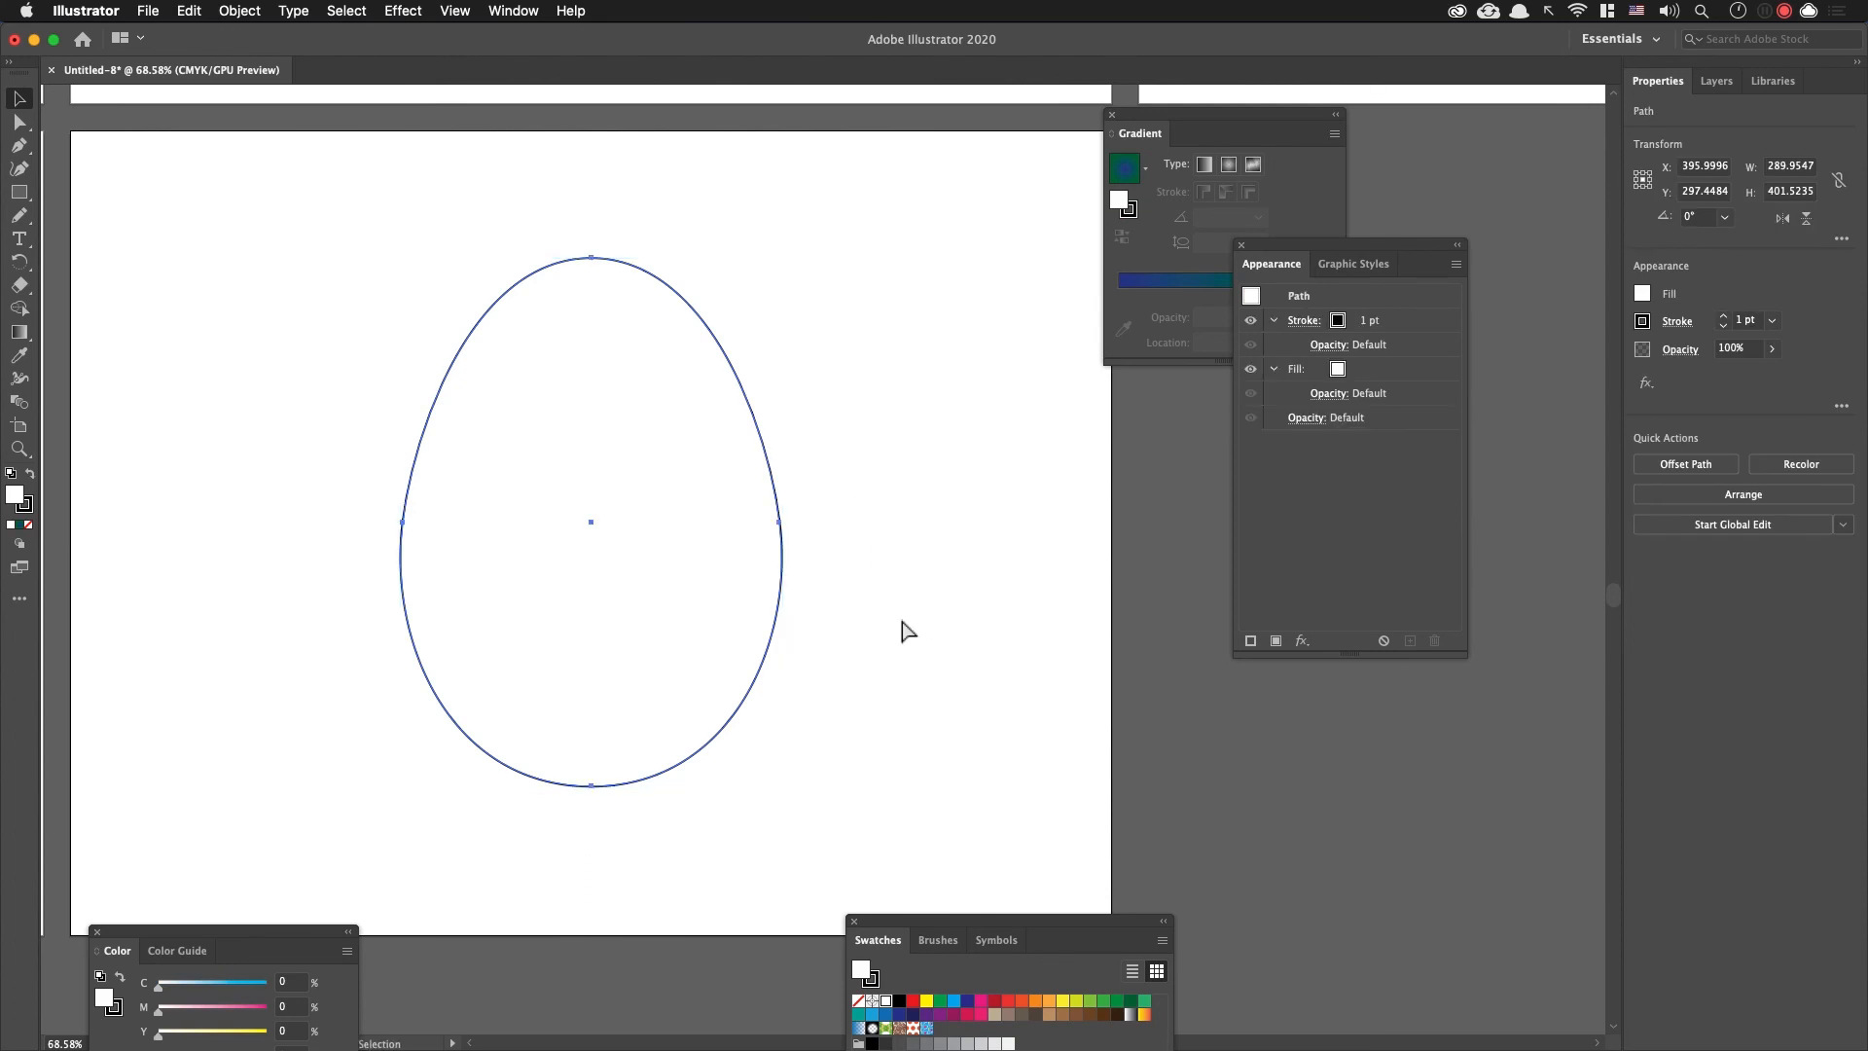
pyautogui.click(898, 615)
pyautogui.click(781, 571)
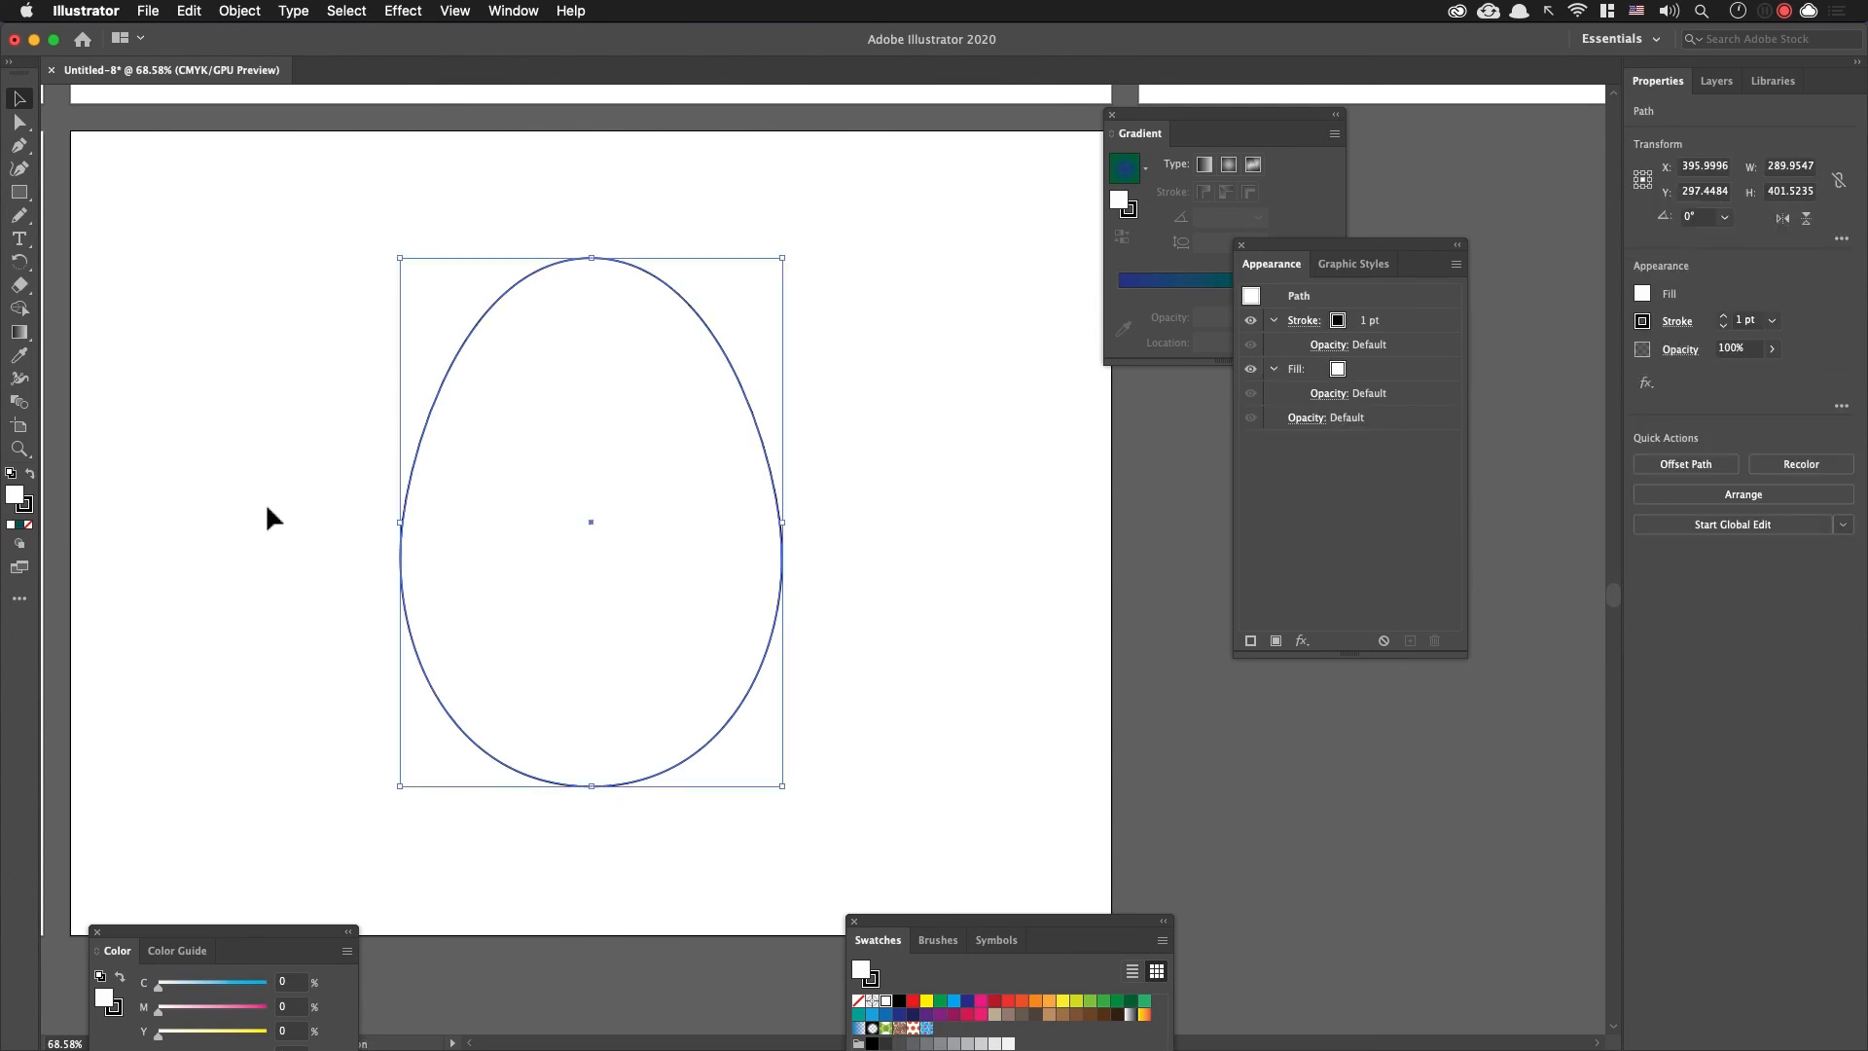
pyautogui.press('shift+super+a')
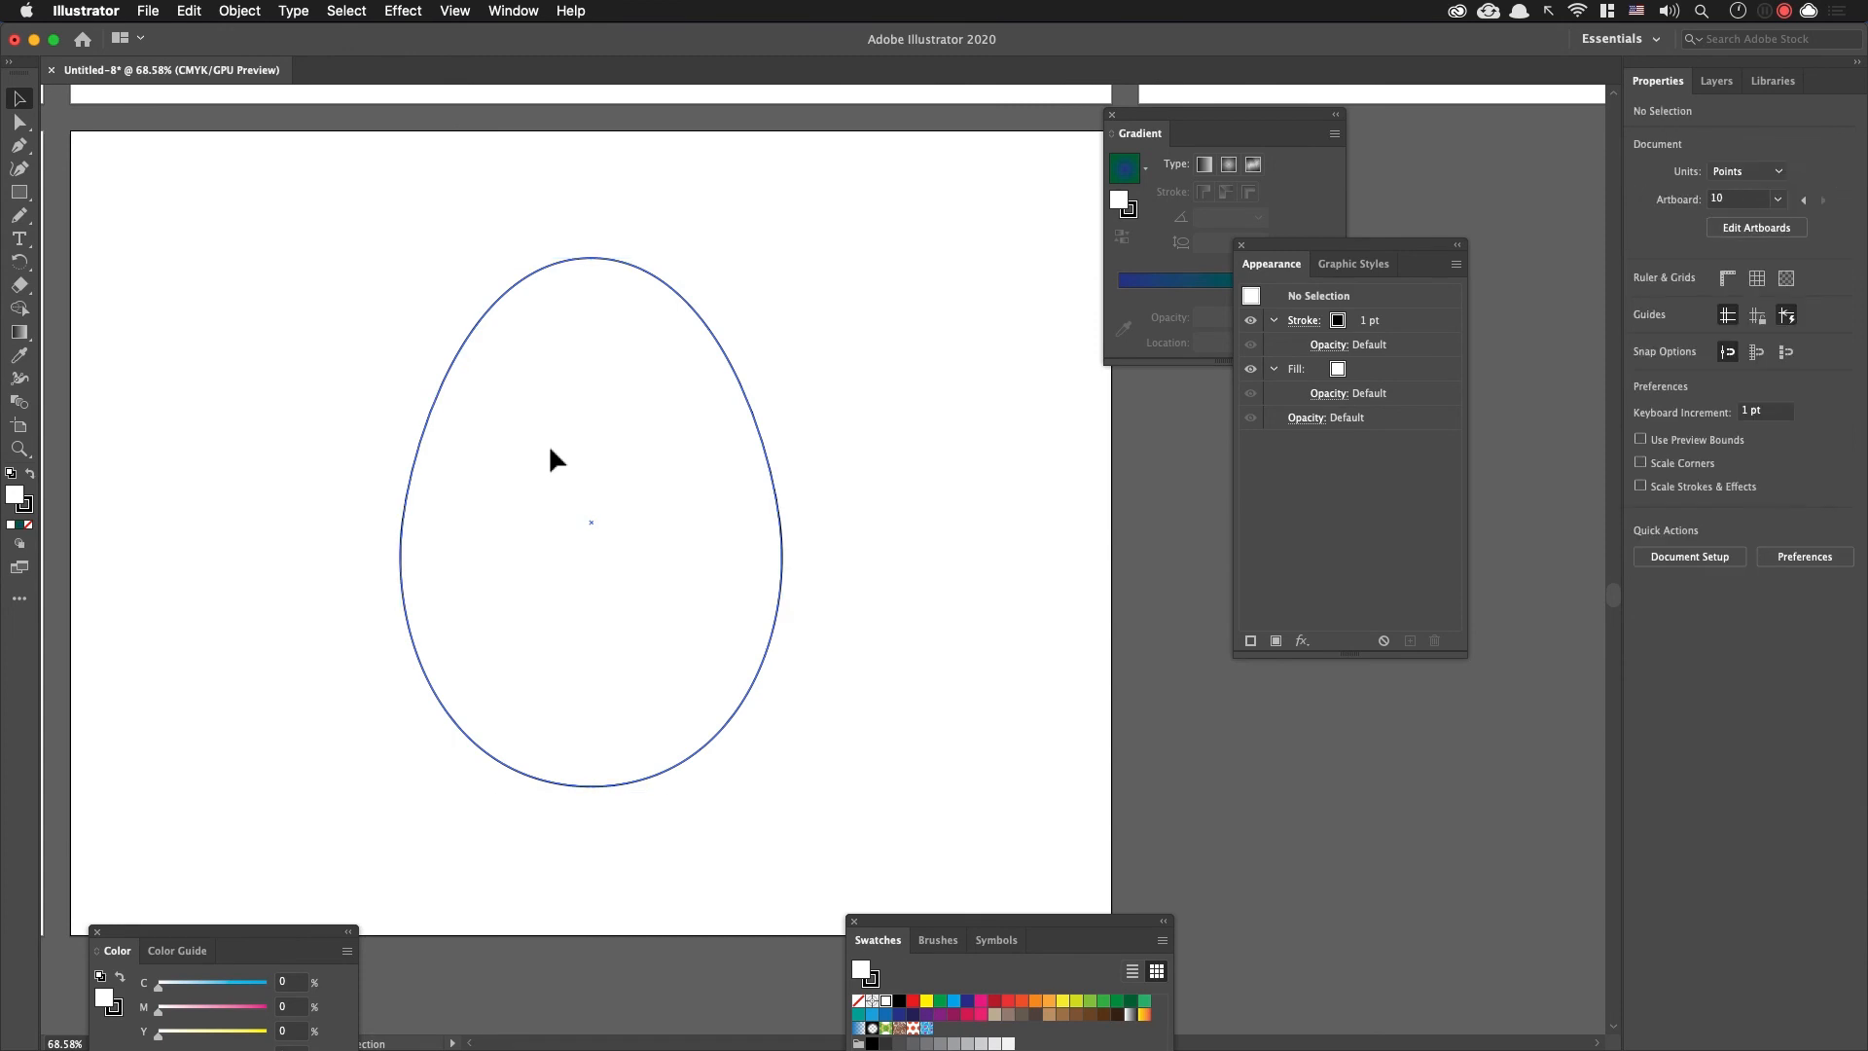
# Step: Paste the striped blend inside the egg using Draw Inside and deselect everything
pyautogui.click(446, 388)
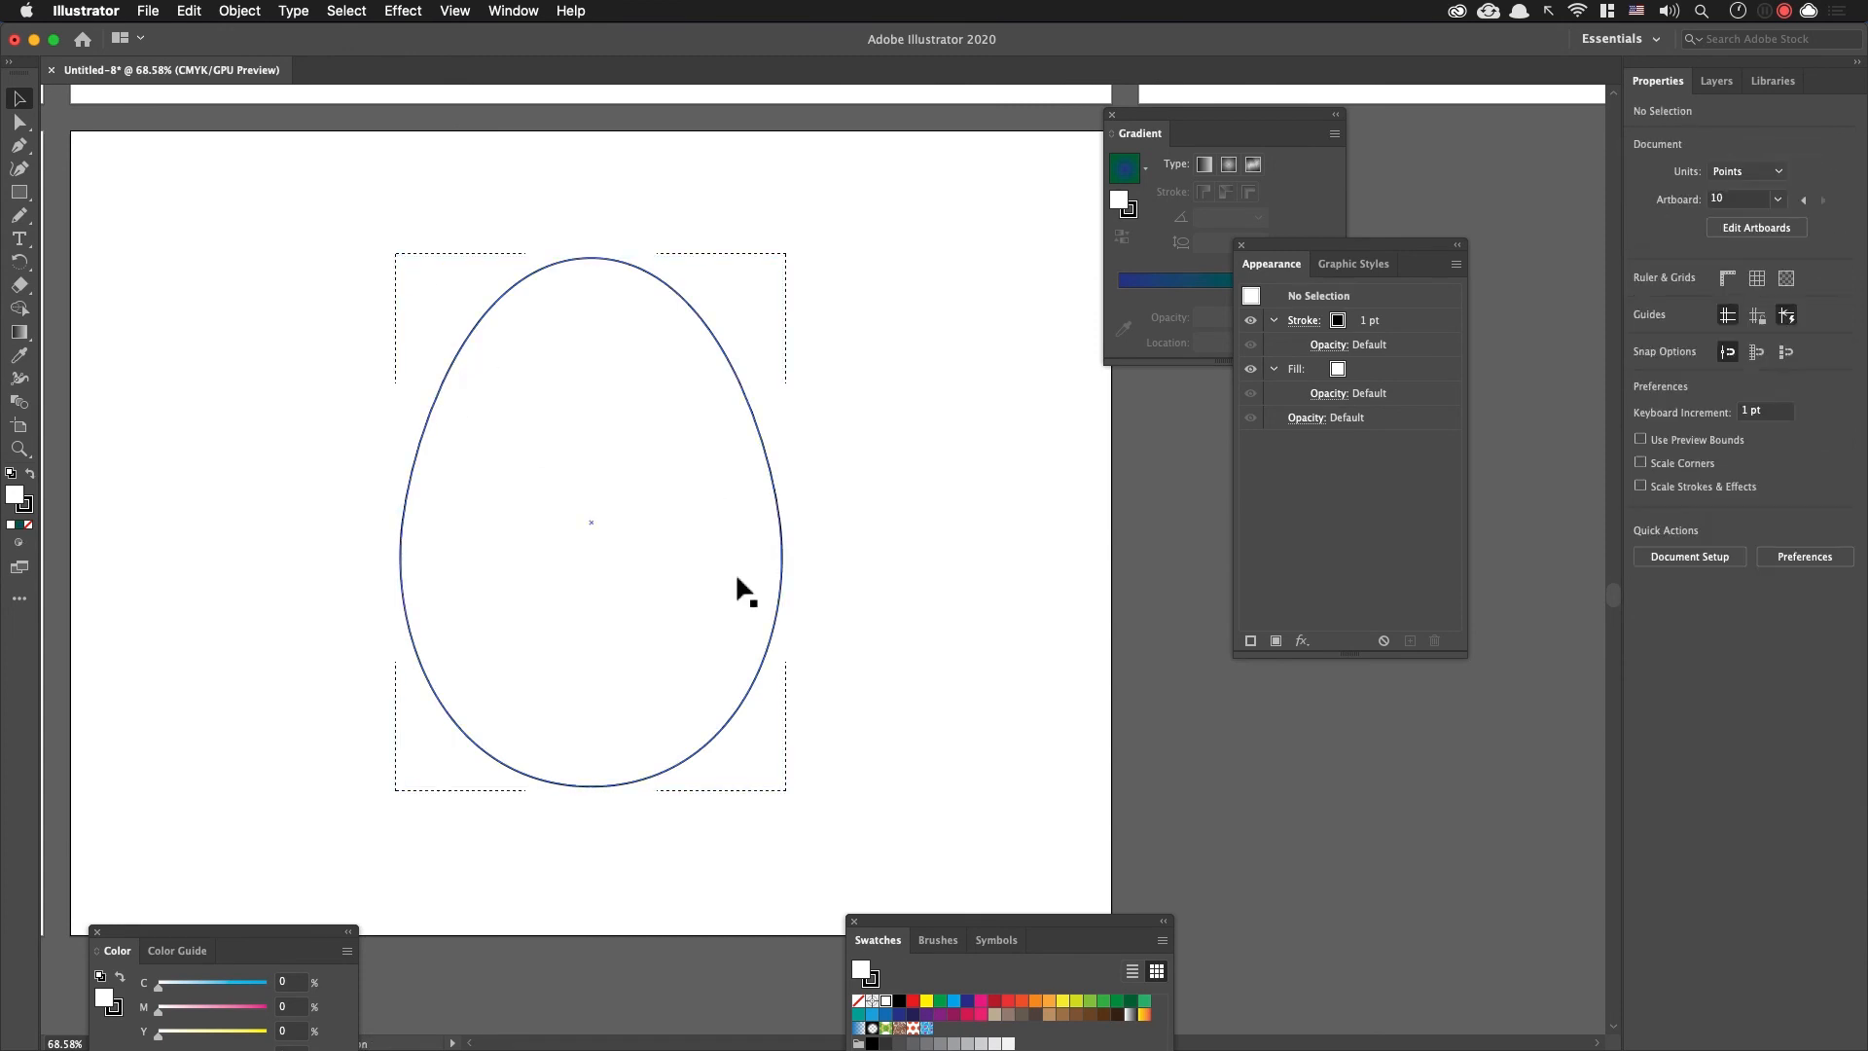
pyautogui.press('super+a')
pyautogui.press('super+7')
pyautogui.click(987, 555)
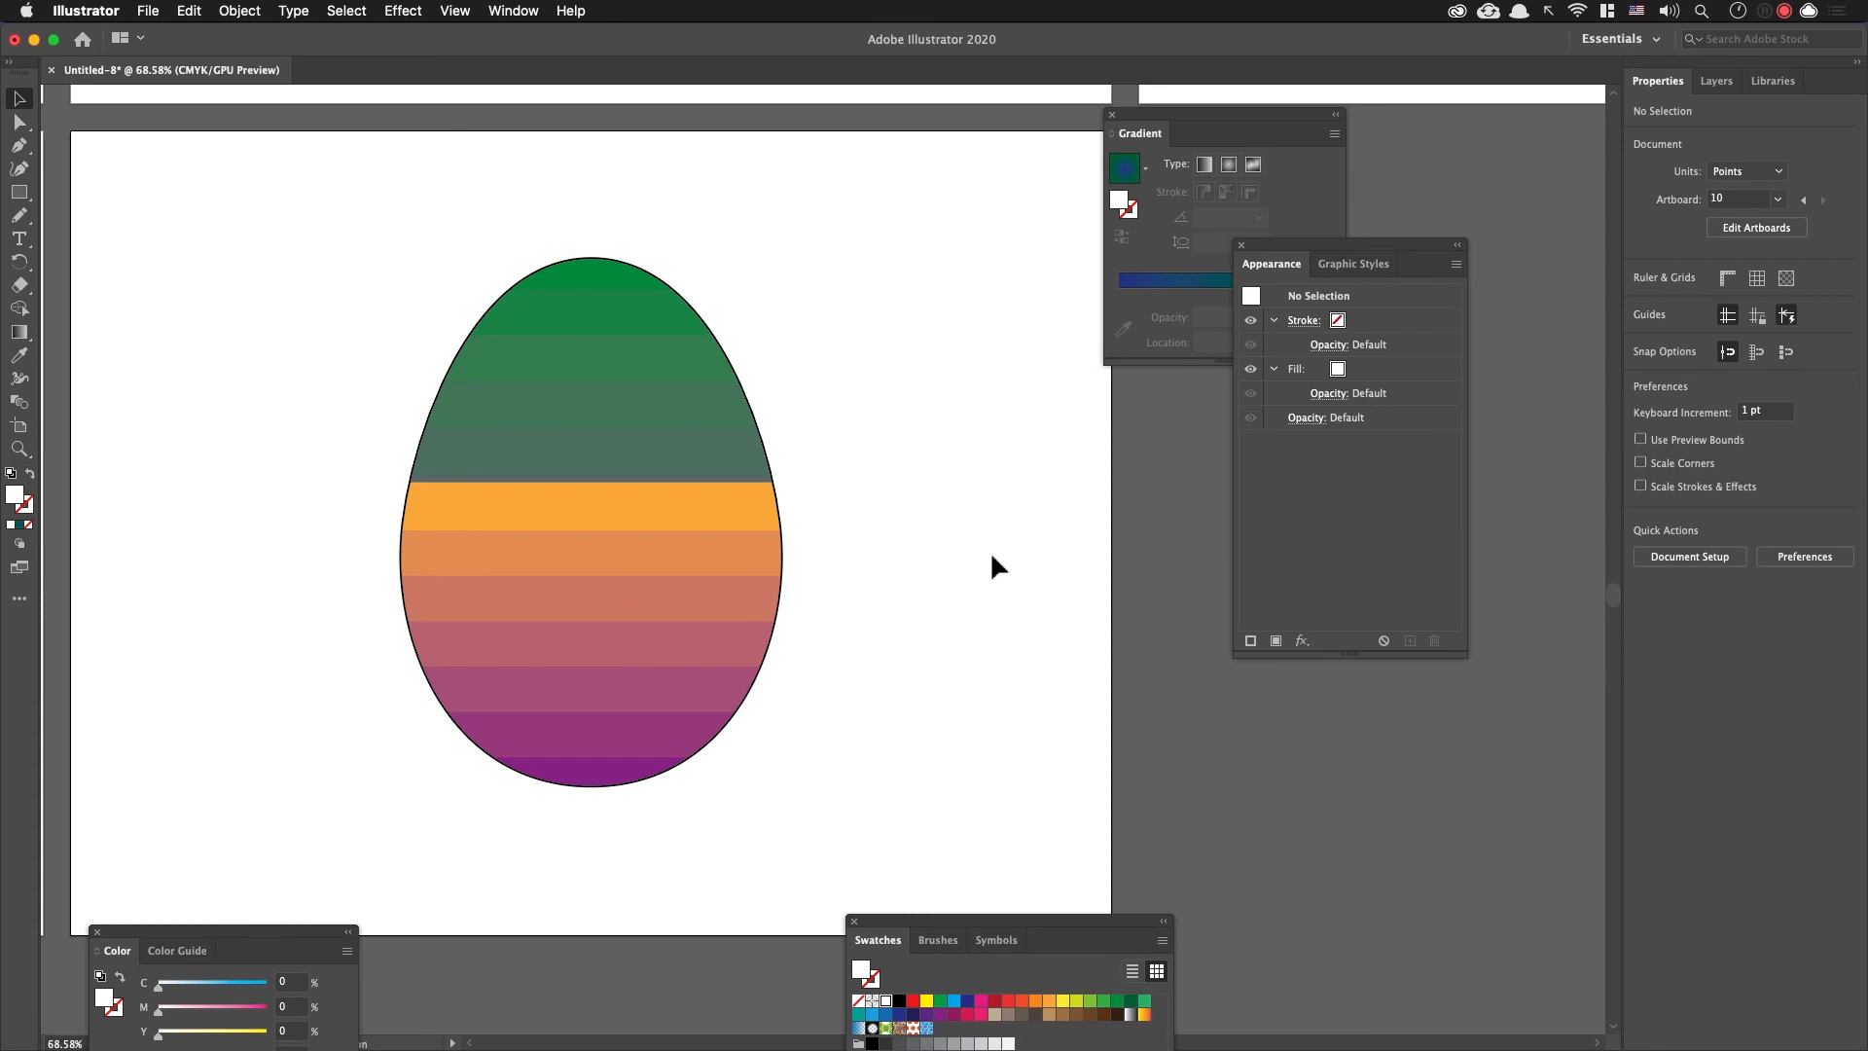
# Step: Fit all artboards in the view and hide the panels to review the ten eggs
pyautogui.press('alt+super+0')
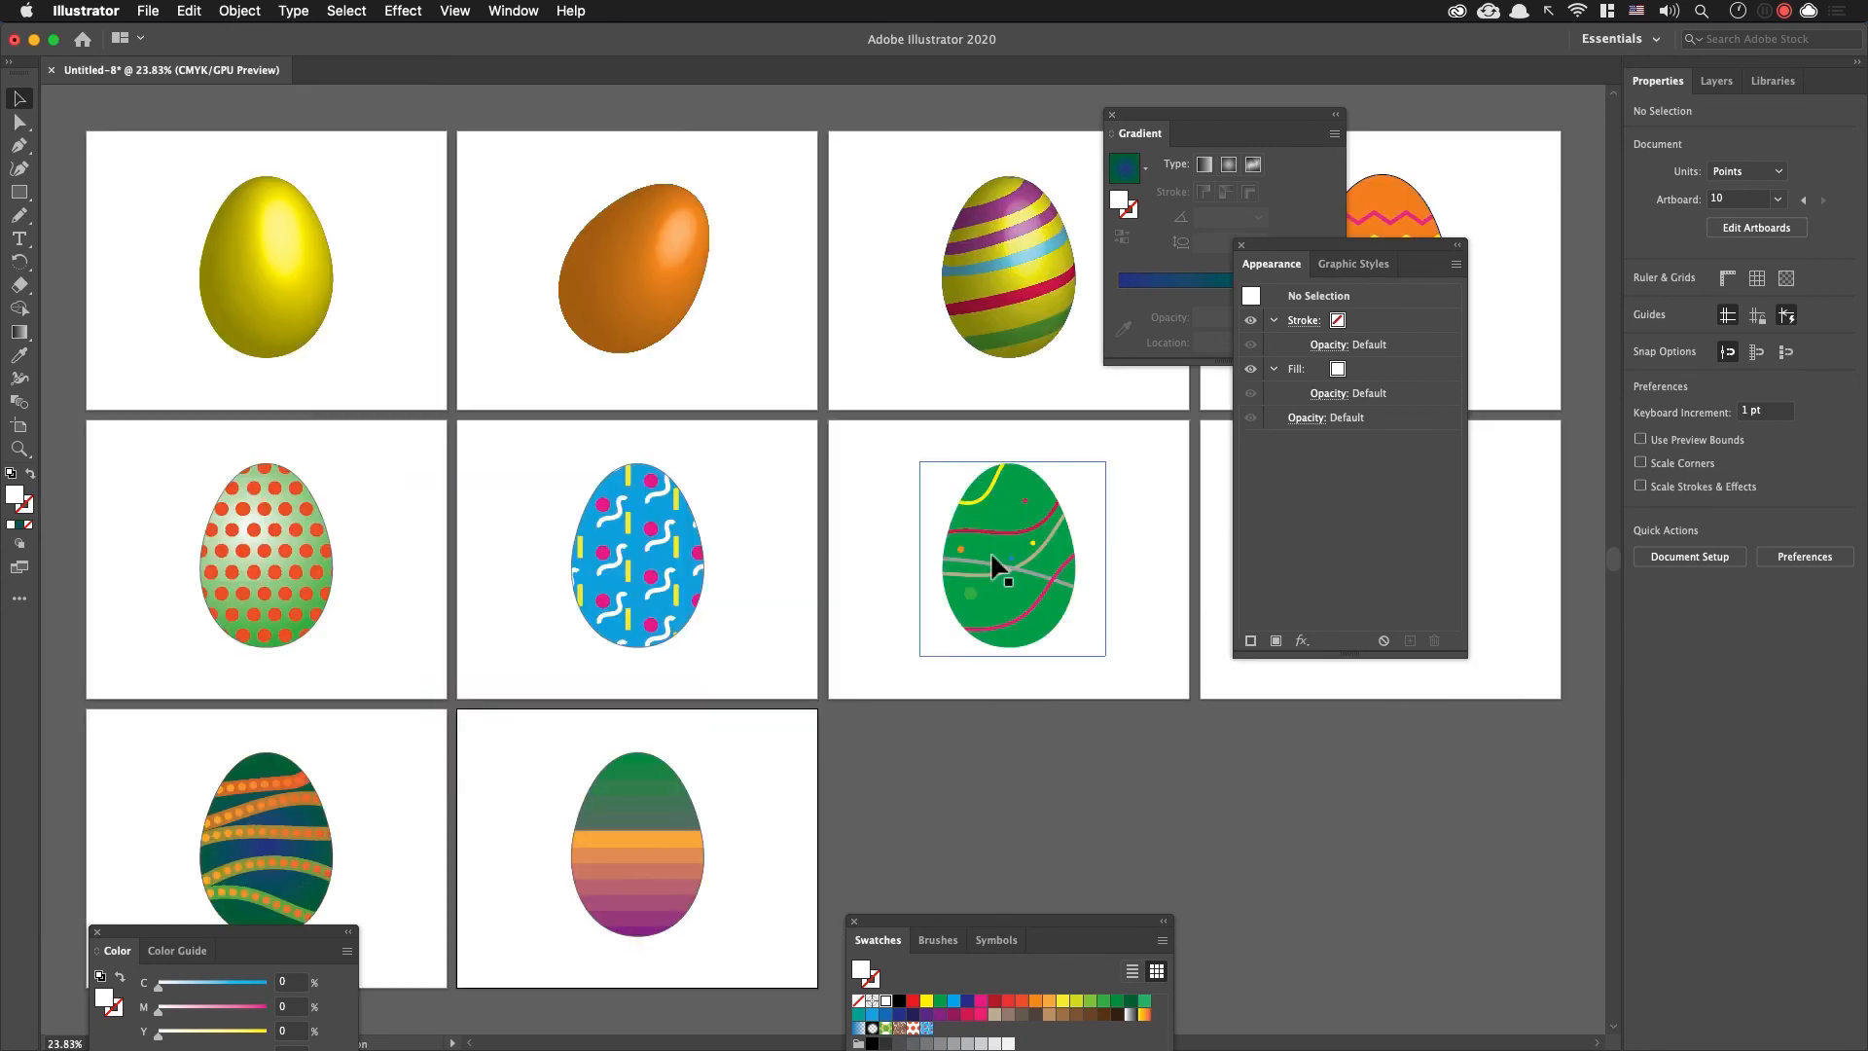
pyautogui.press('Tab')
pyautogui.moveTo(1226, 738); pyautogui.dragTo(1305, 750)
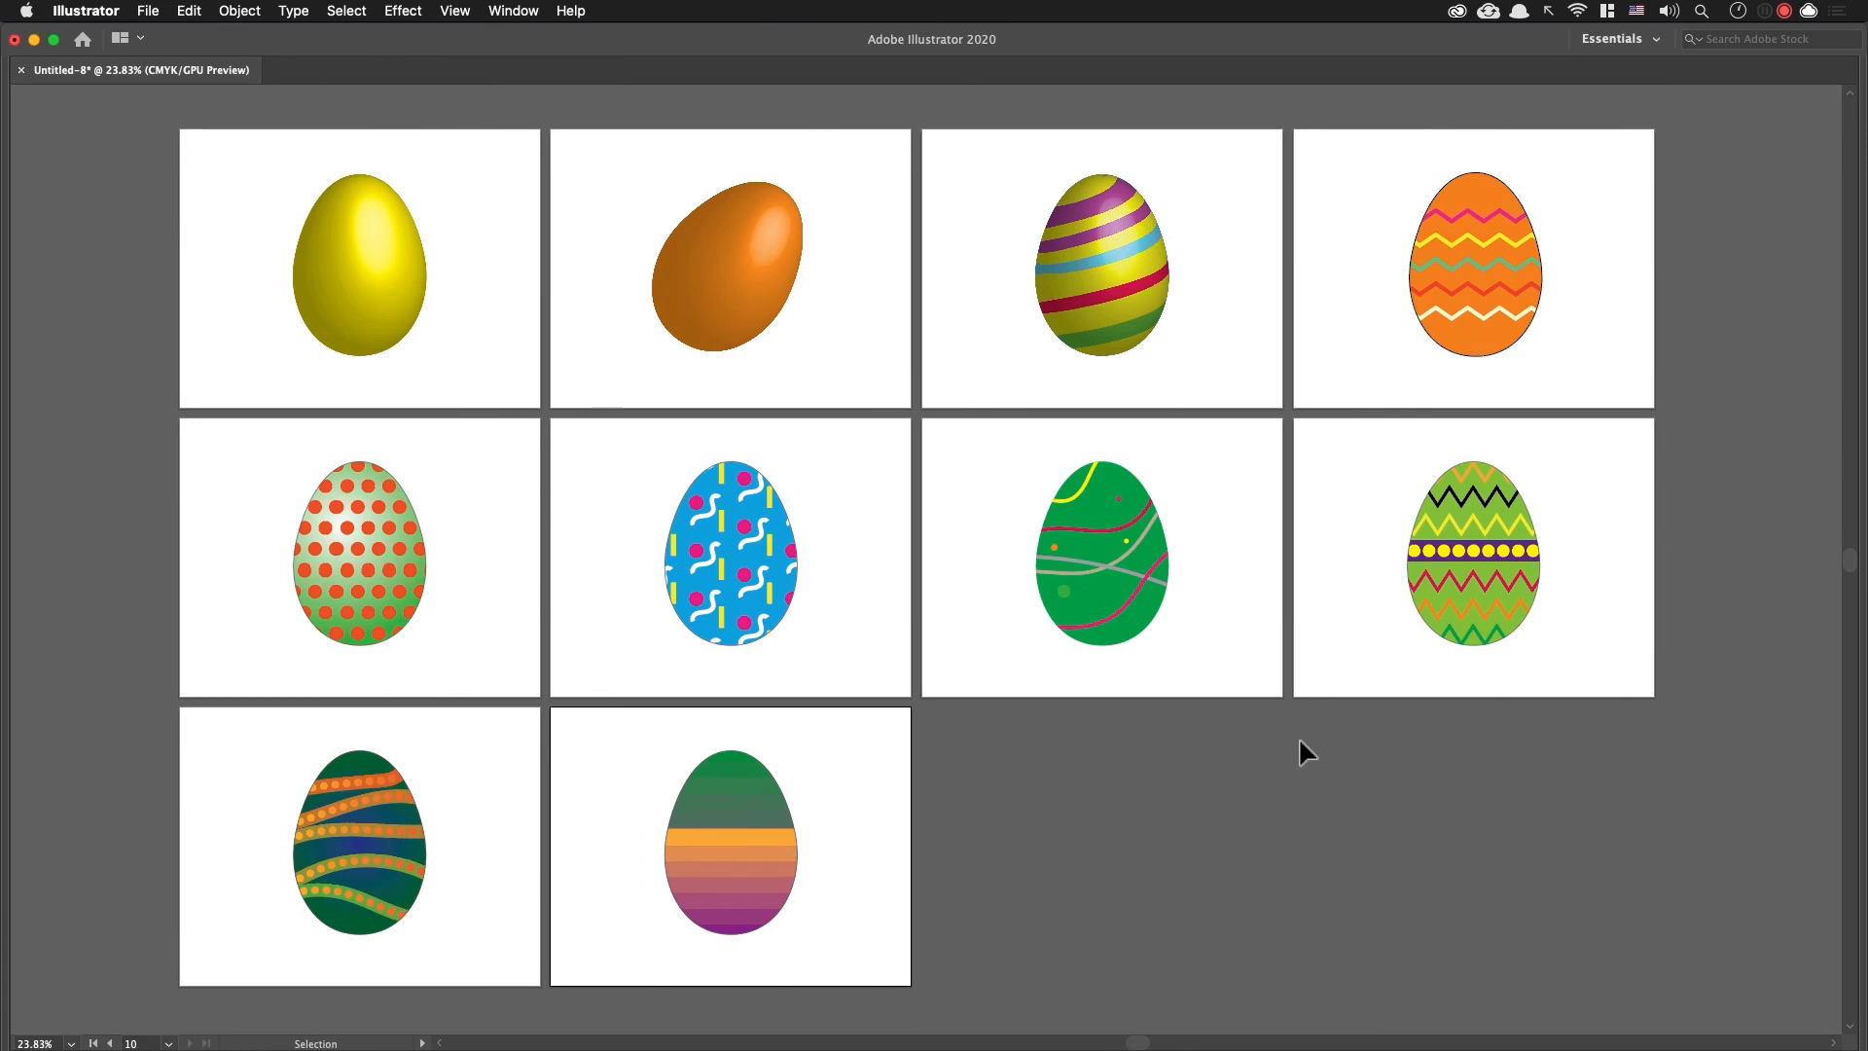